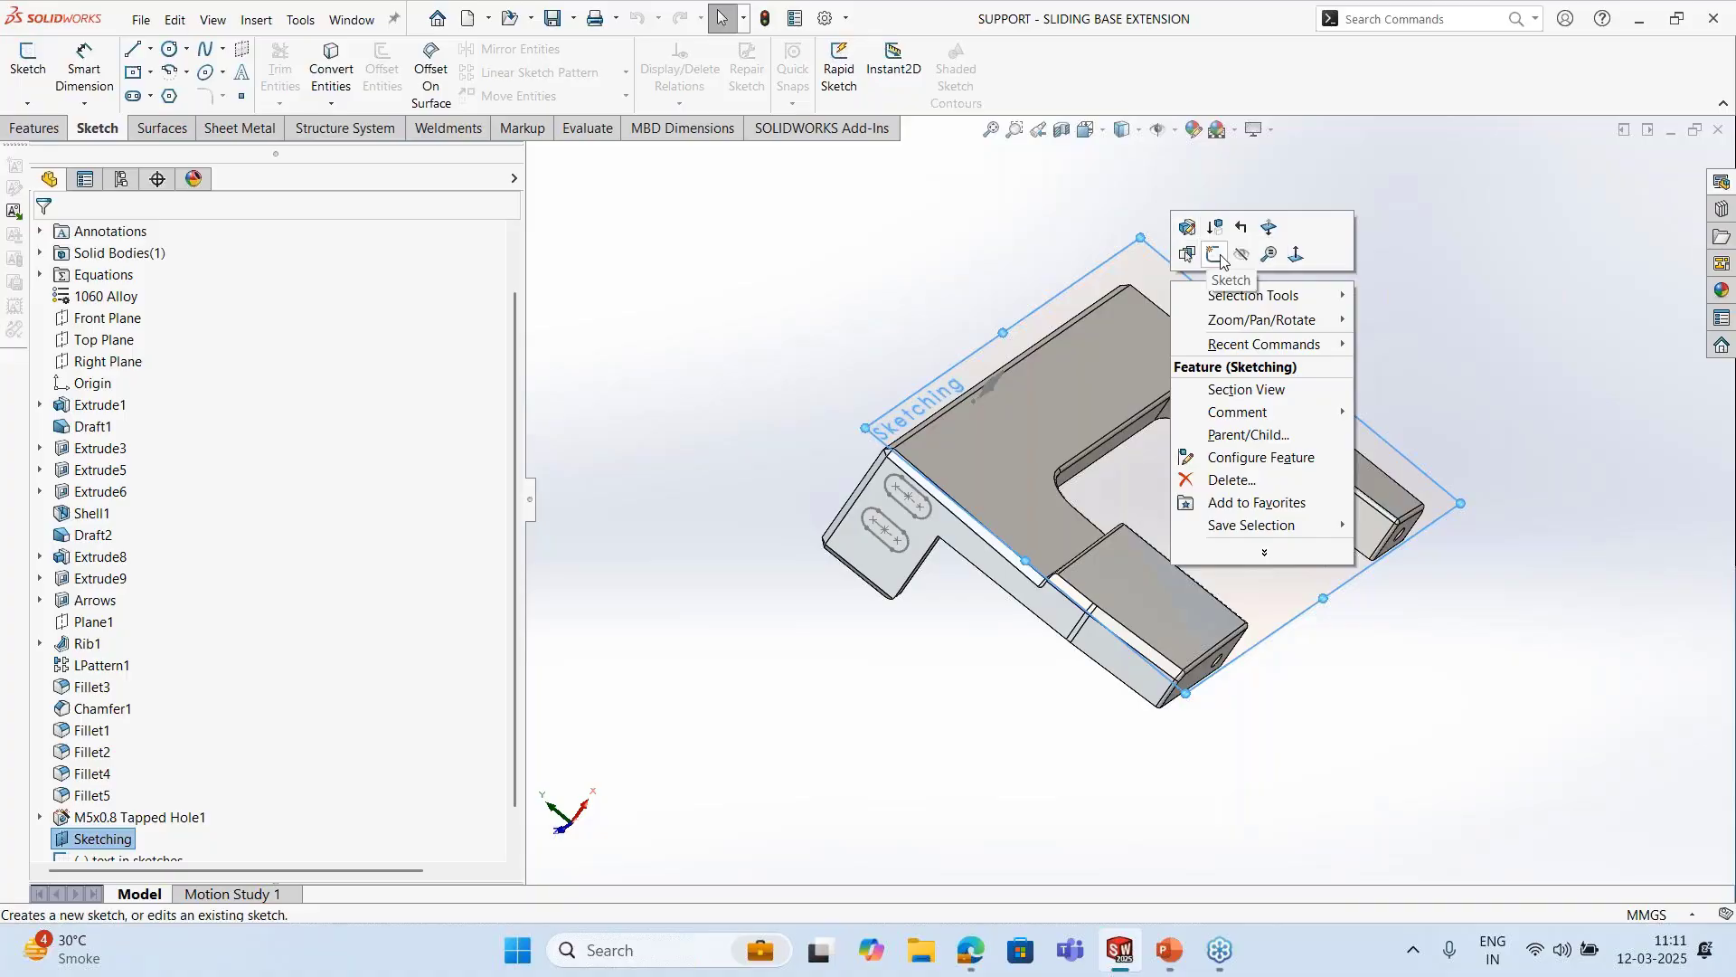
On the Sketching plane, sketch a horizontal straight slot above the U-shaped cutout, about 75 mm between centres and 18 mm wide
click(1216, 255)
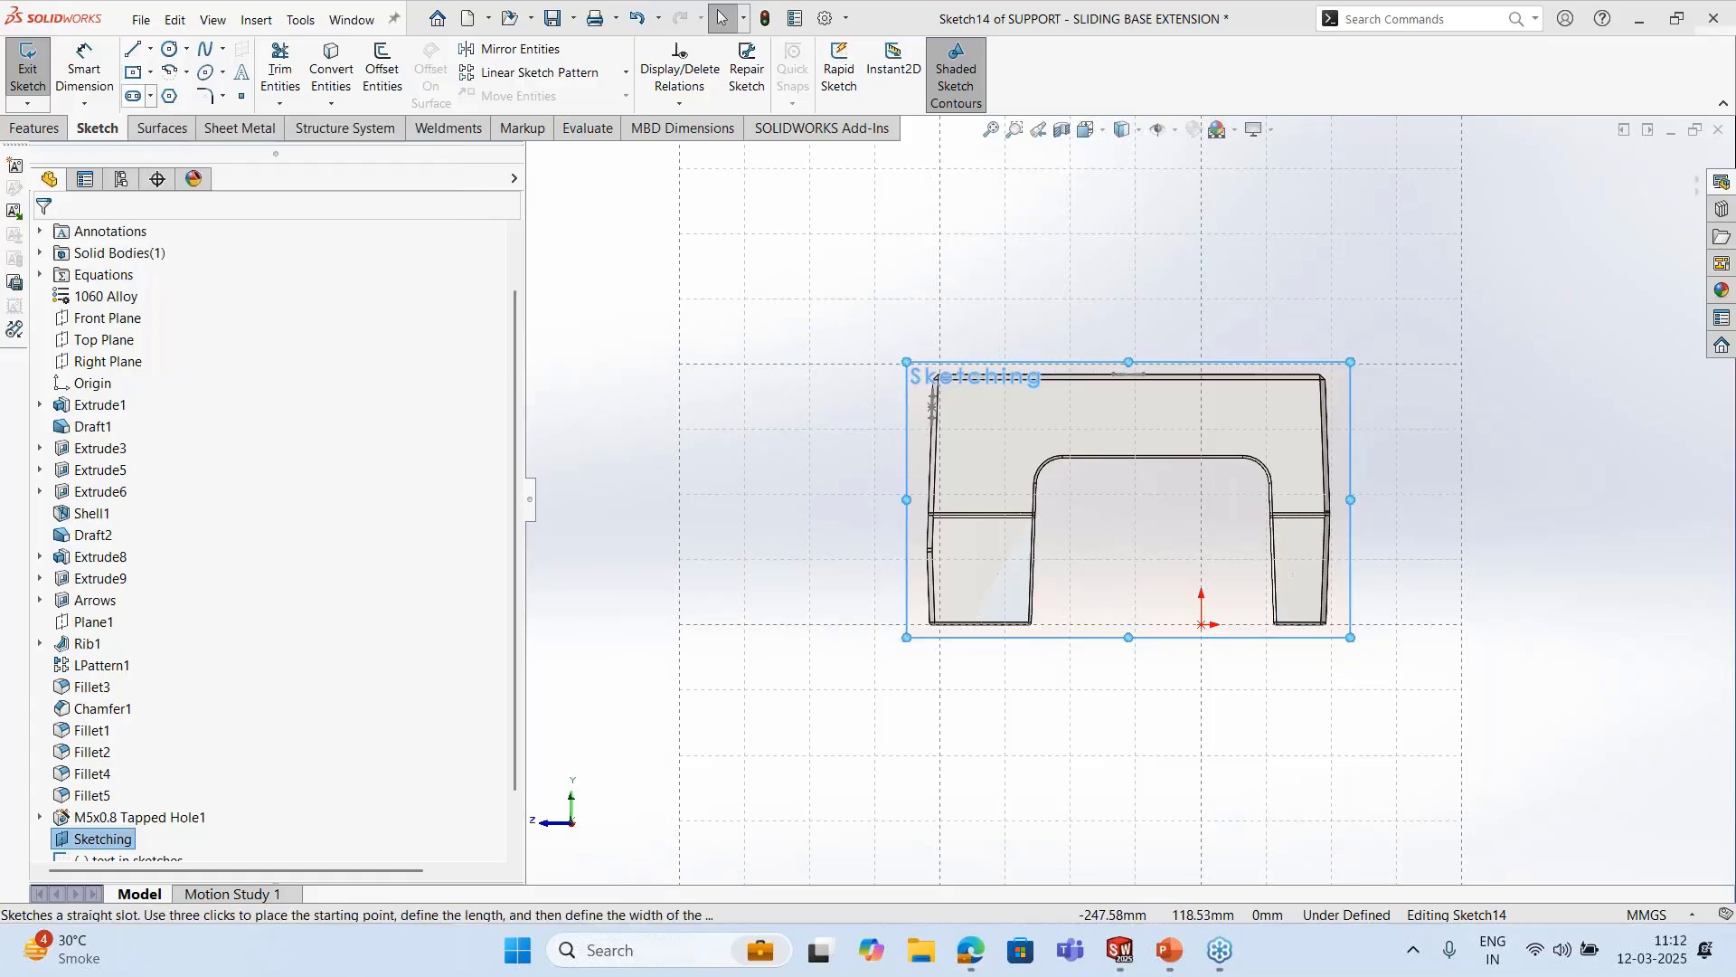
click(133, 96)
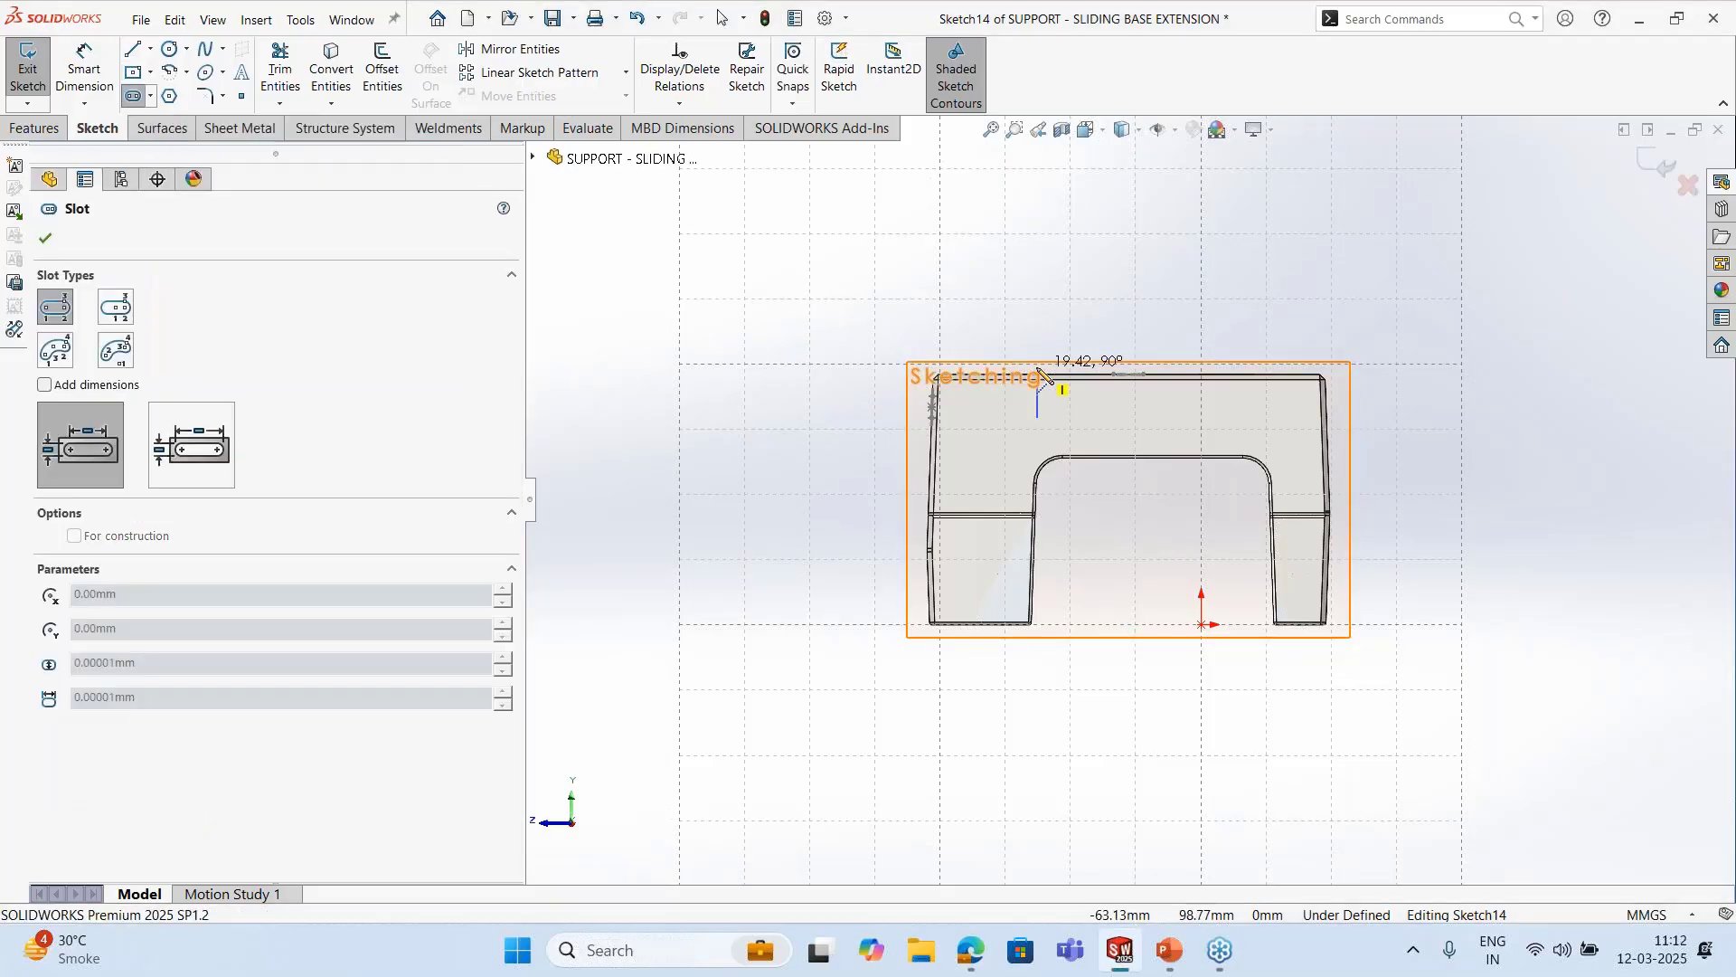
click(1037, 417)
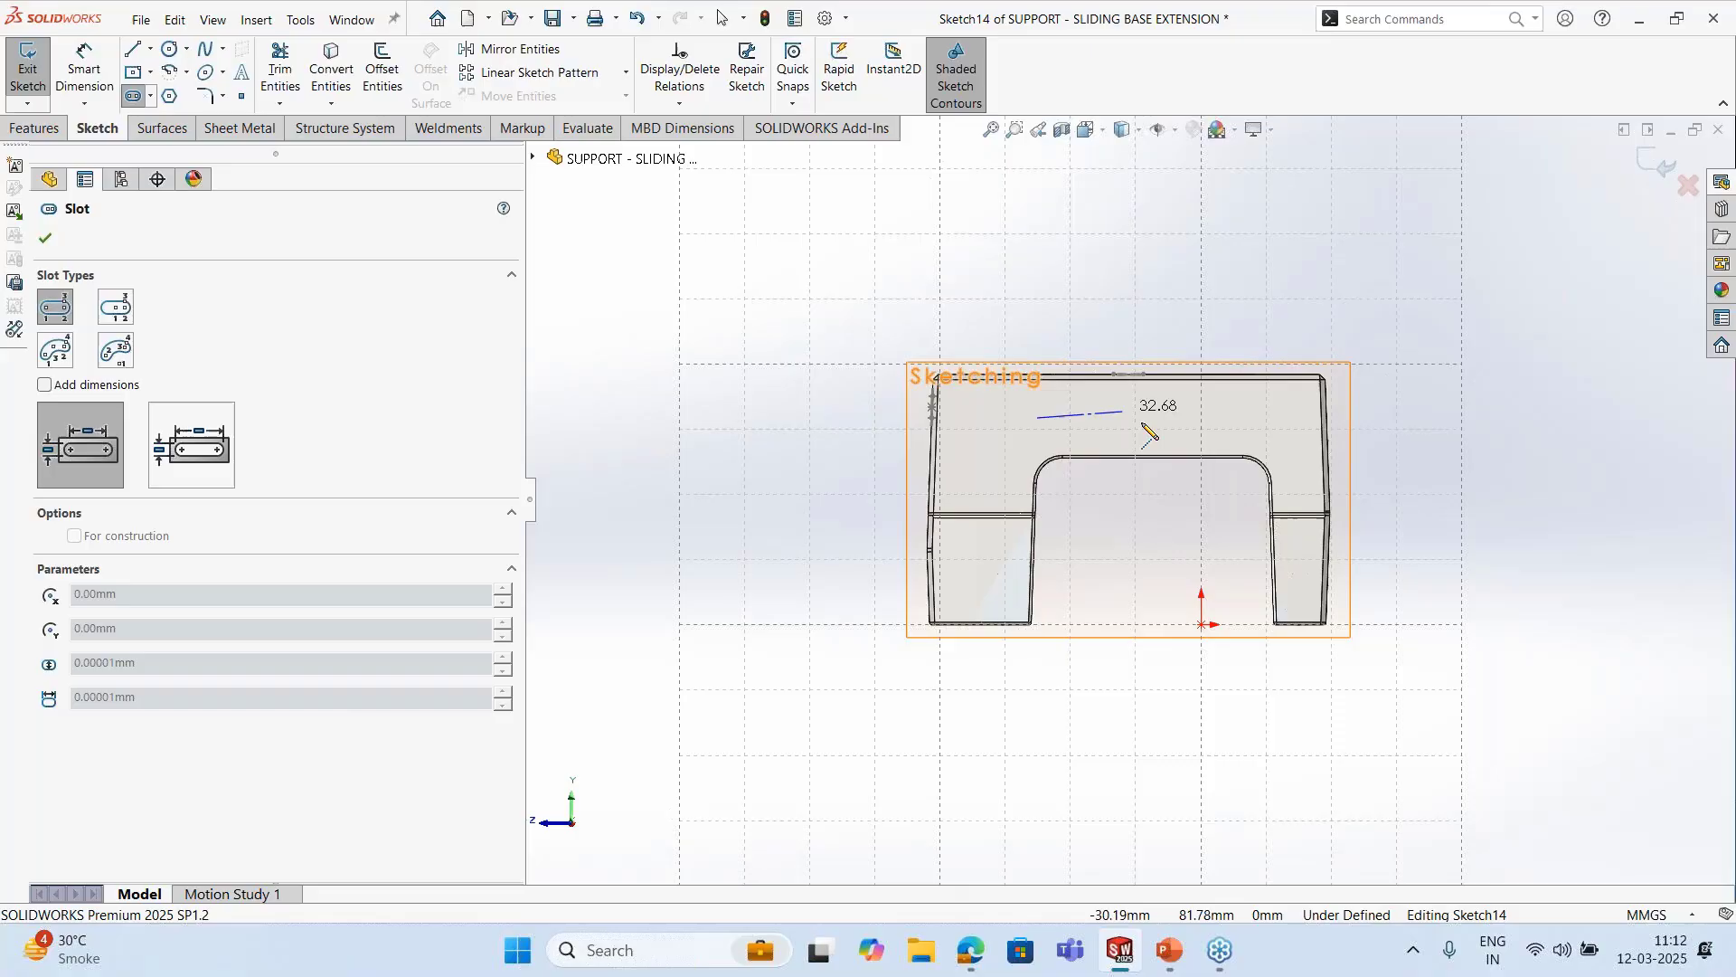
click(1235, 417)
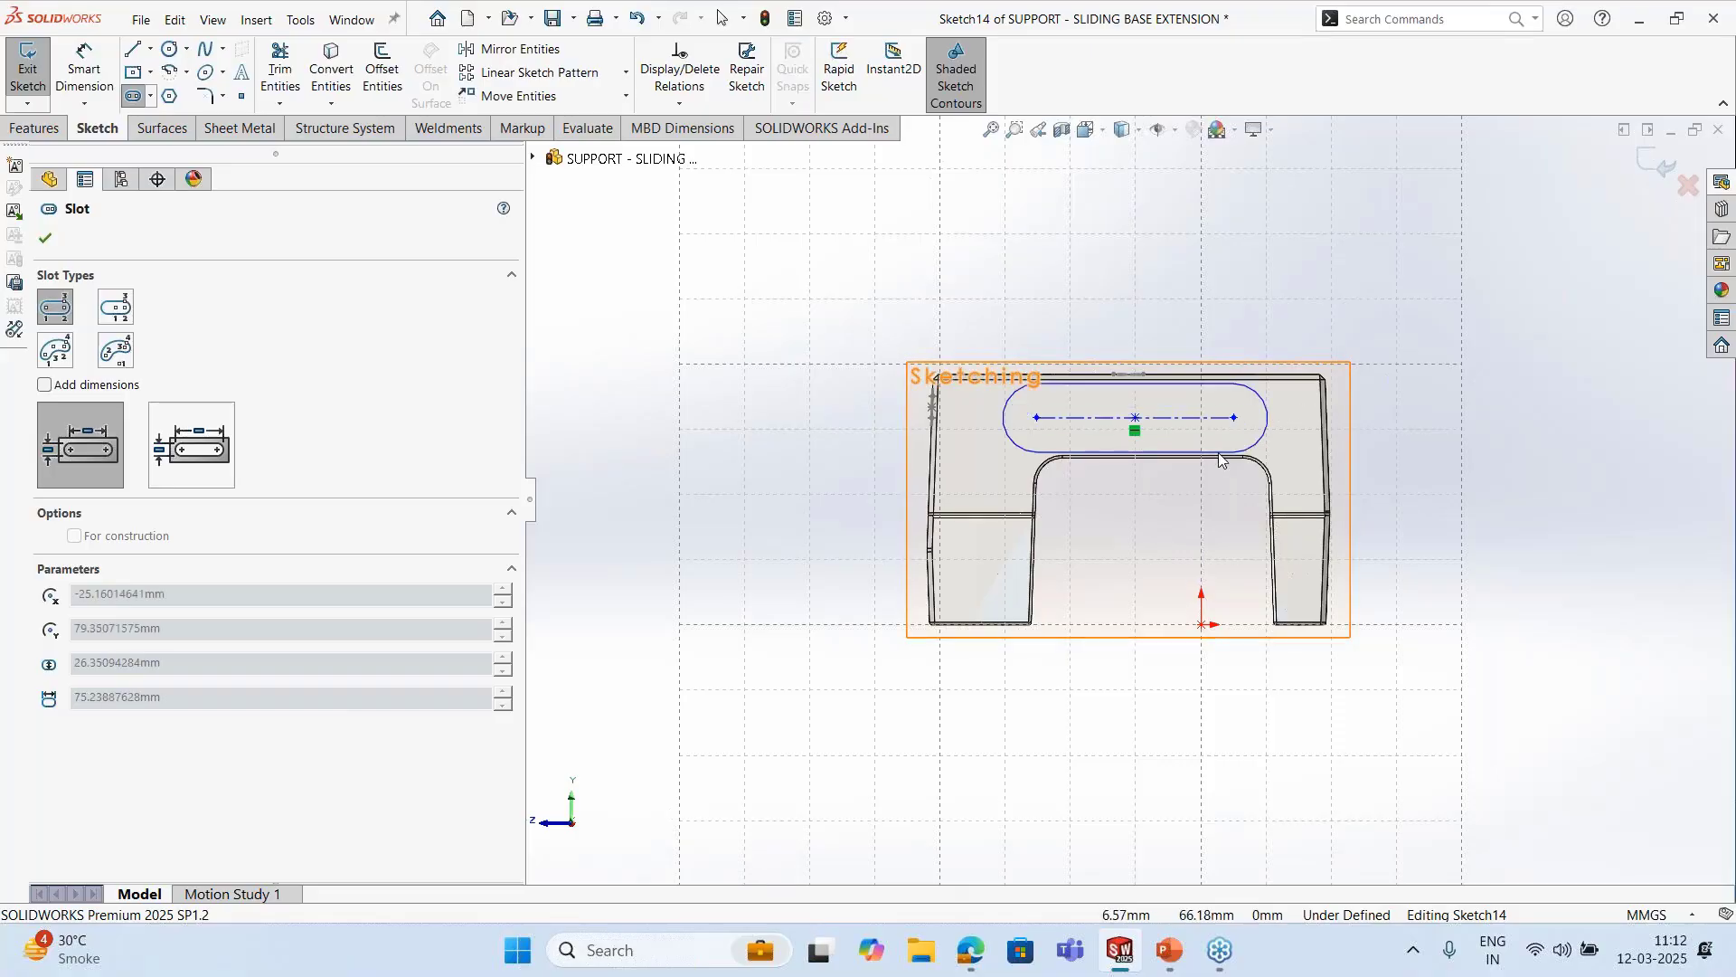
click(1219, 453)
right_click(1154, 300)
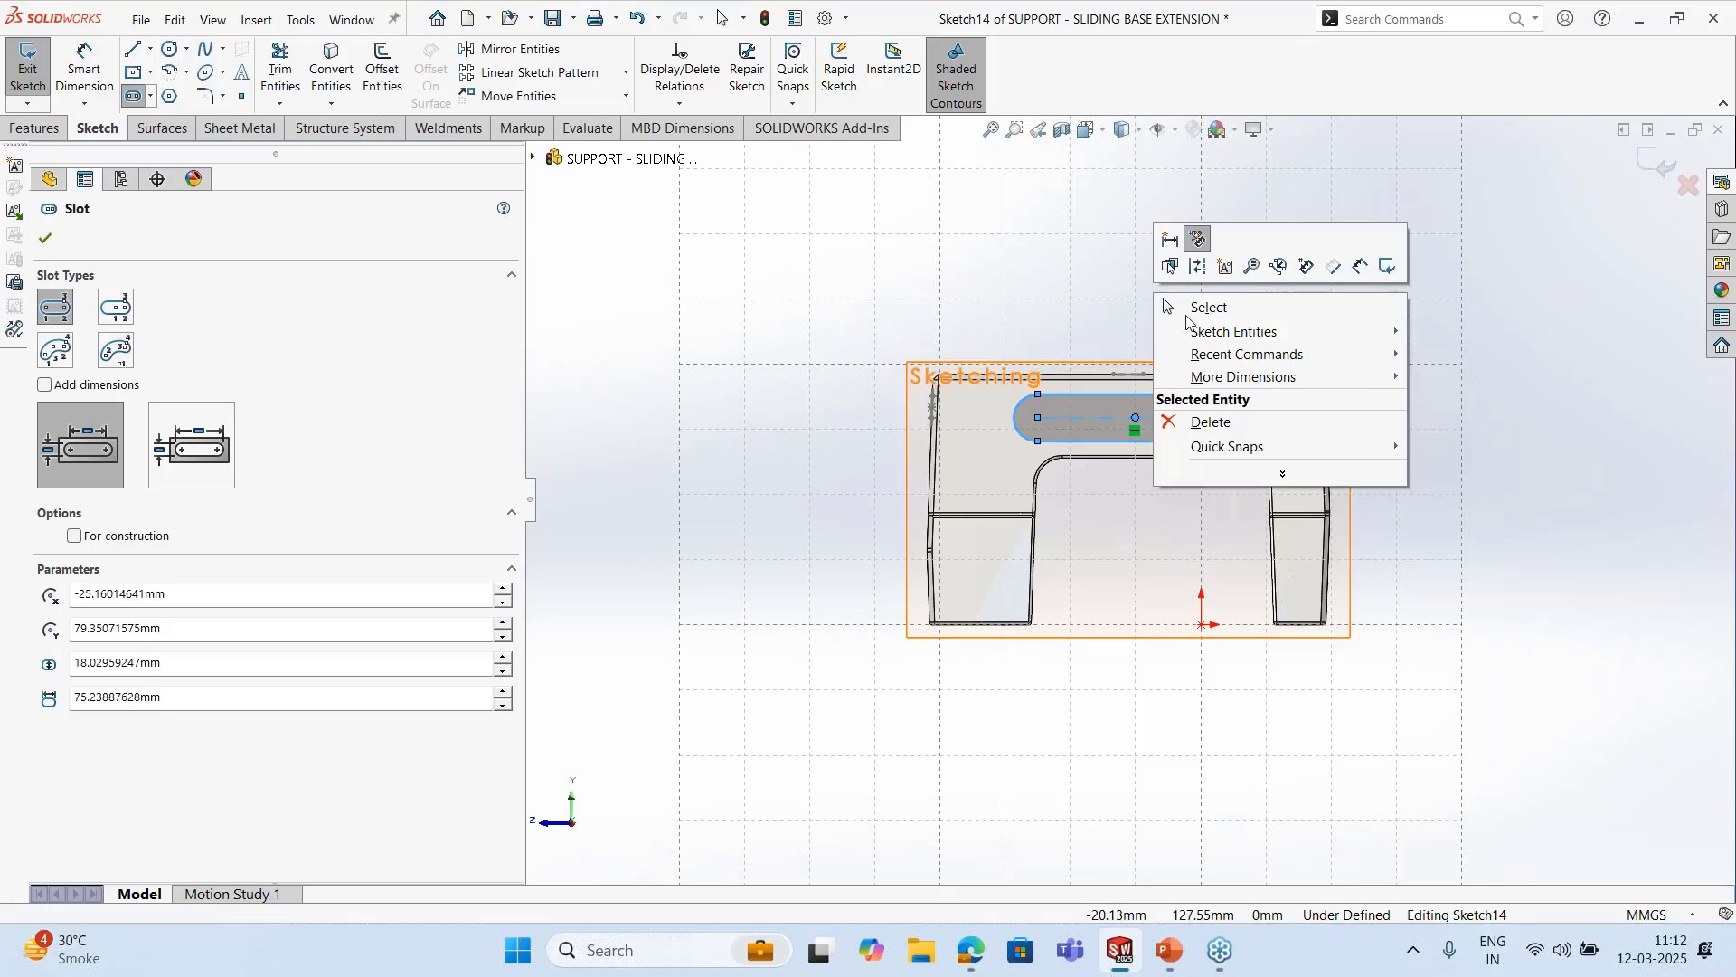
click(1207, 308)
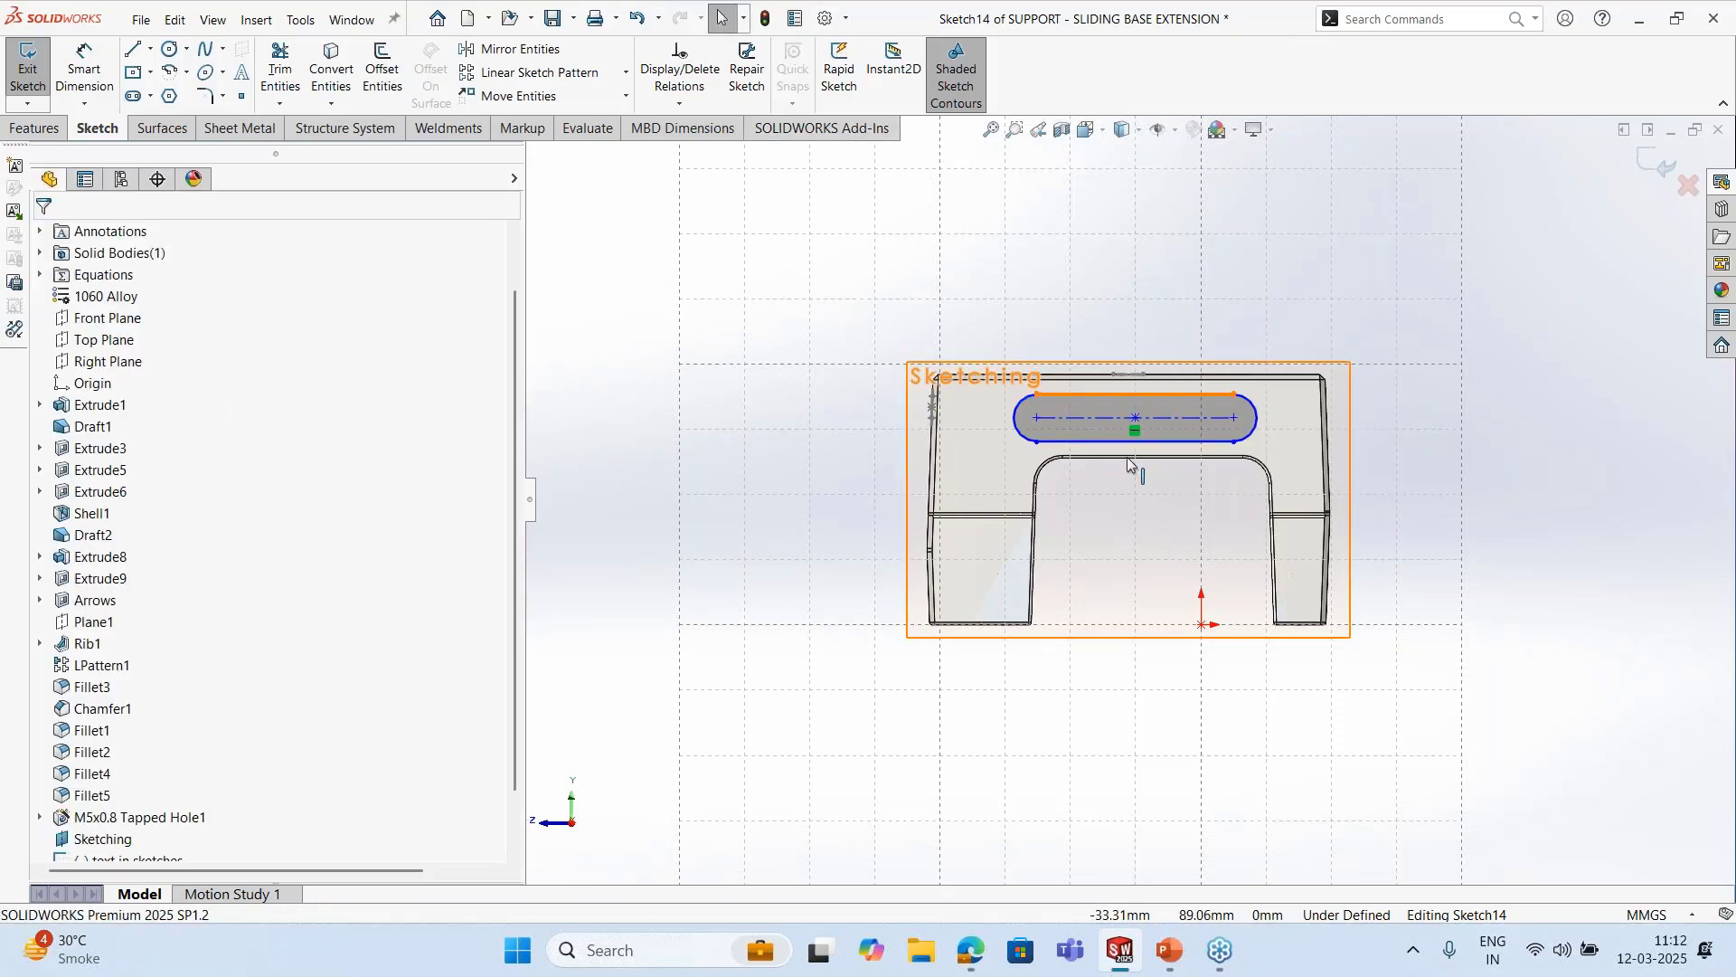
Dimension the slot's straight edge and set its length to 100 mm
click(1149, 399)
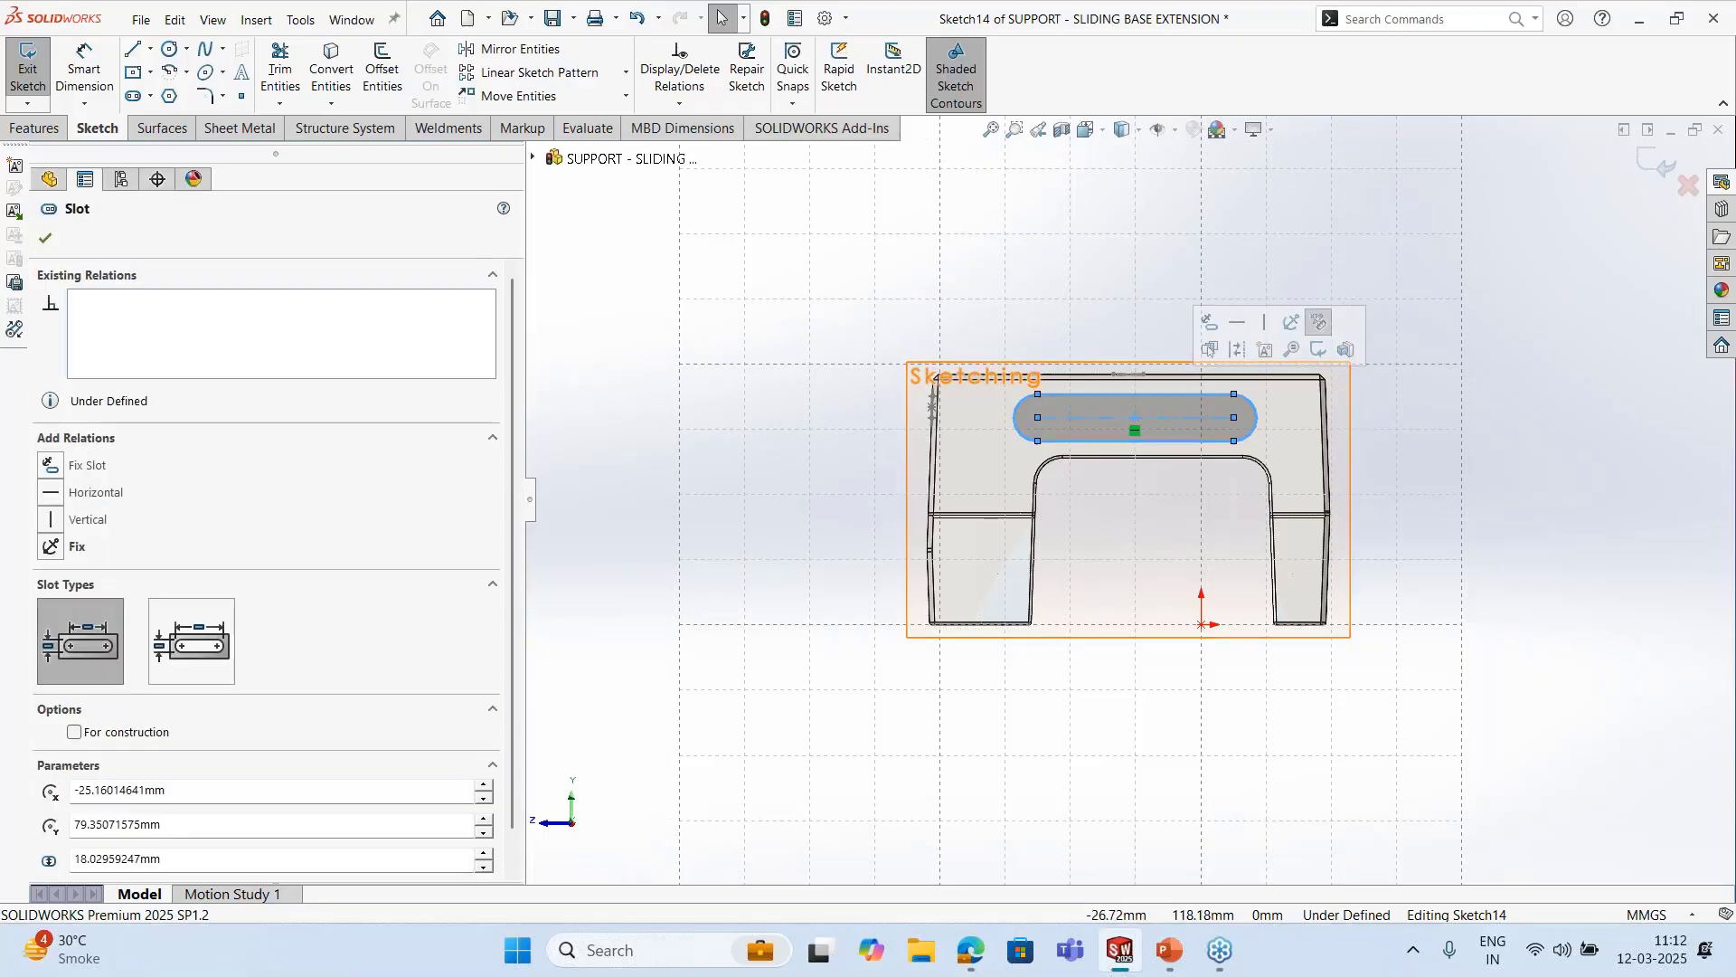
key(Escape)
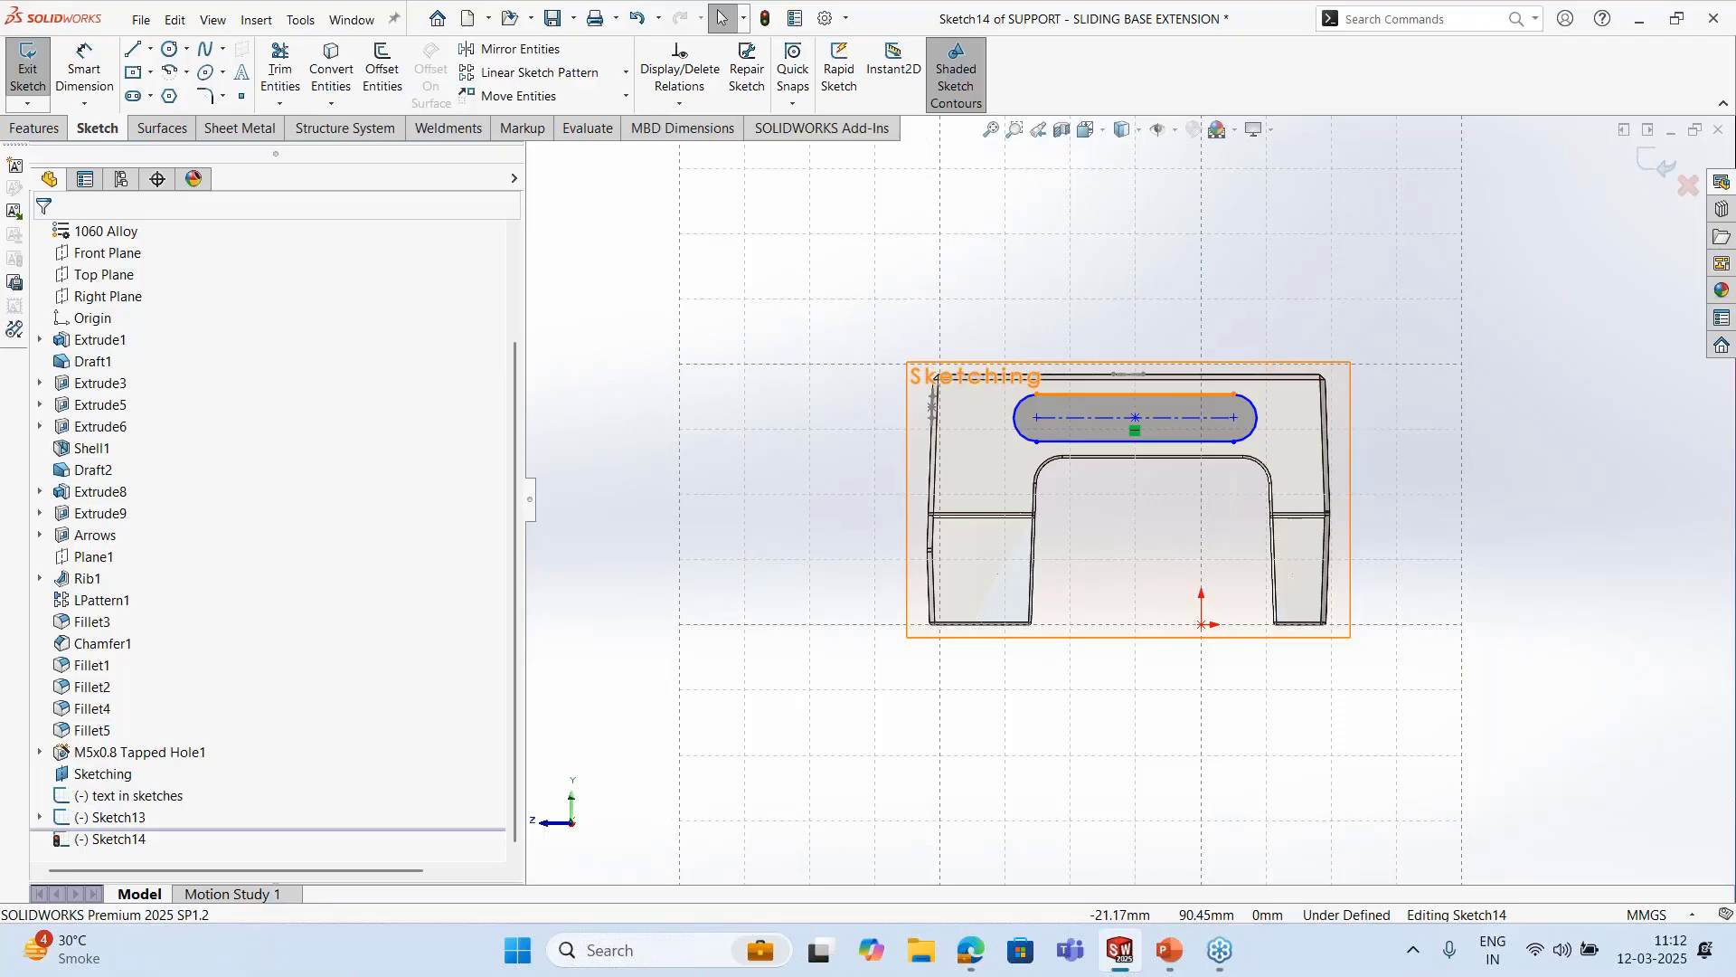
click(1140, 394)
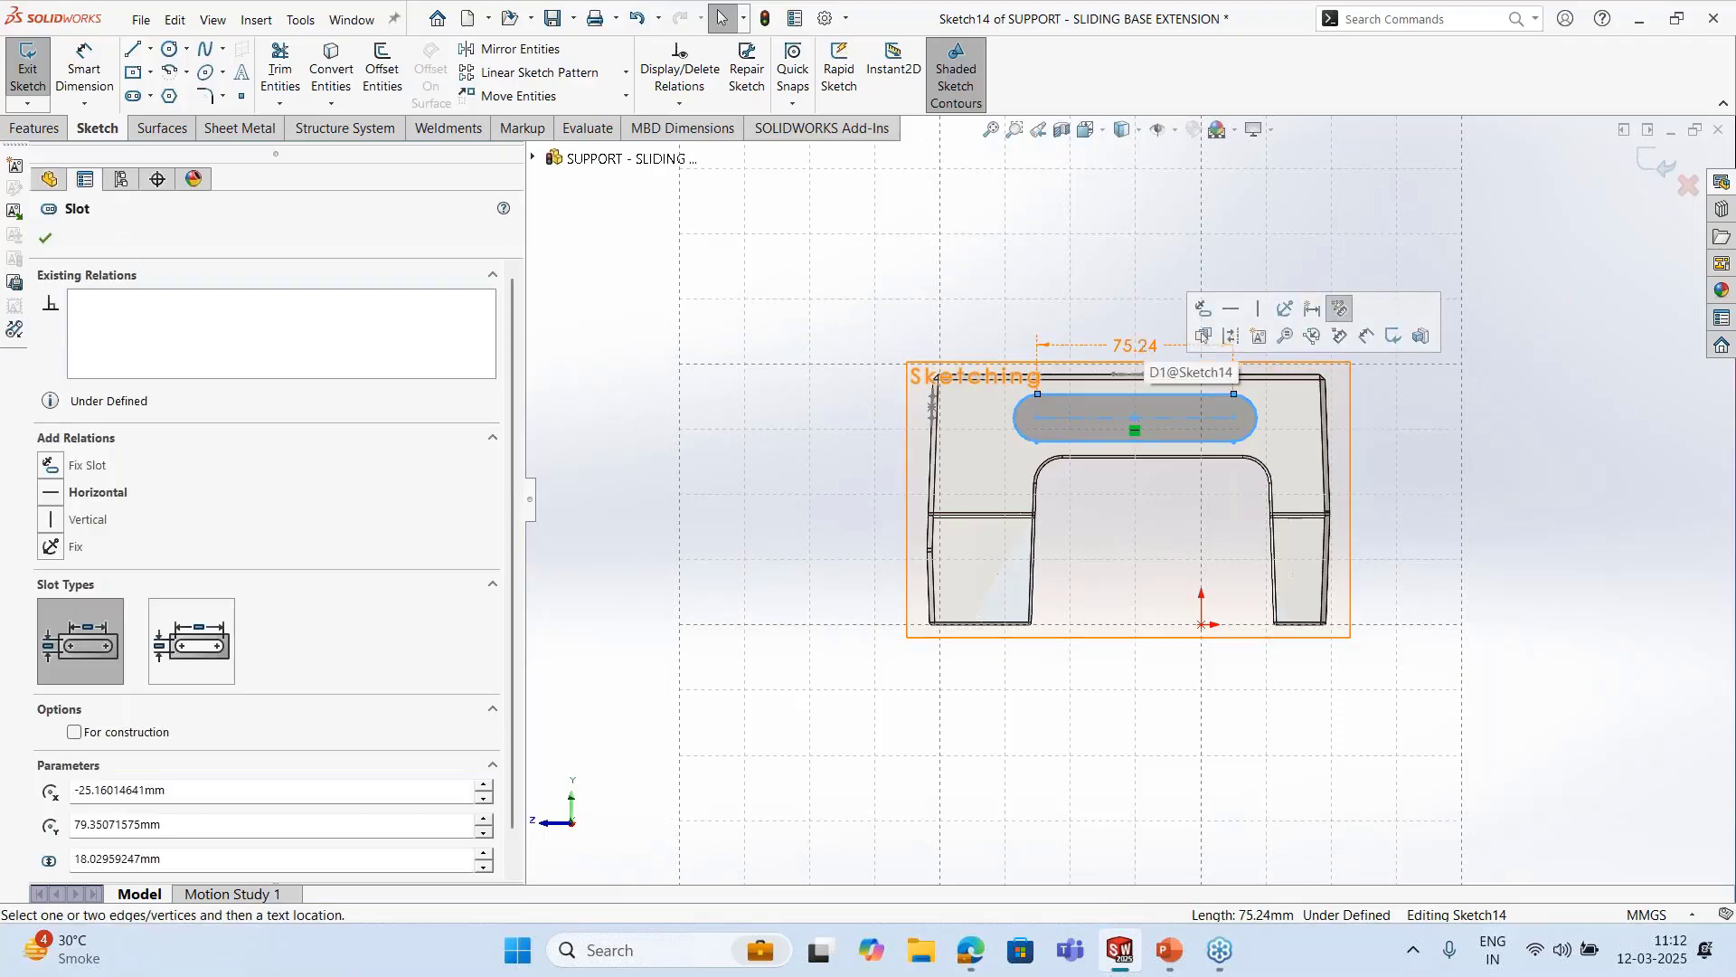
double_click(1131, 353)
text(100)
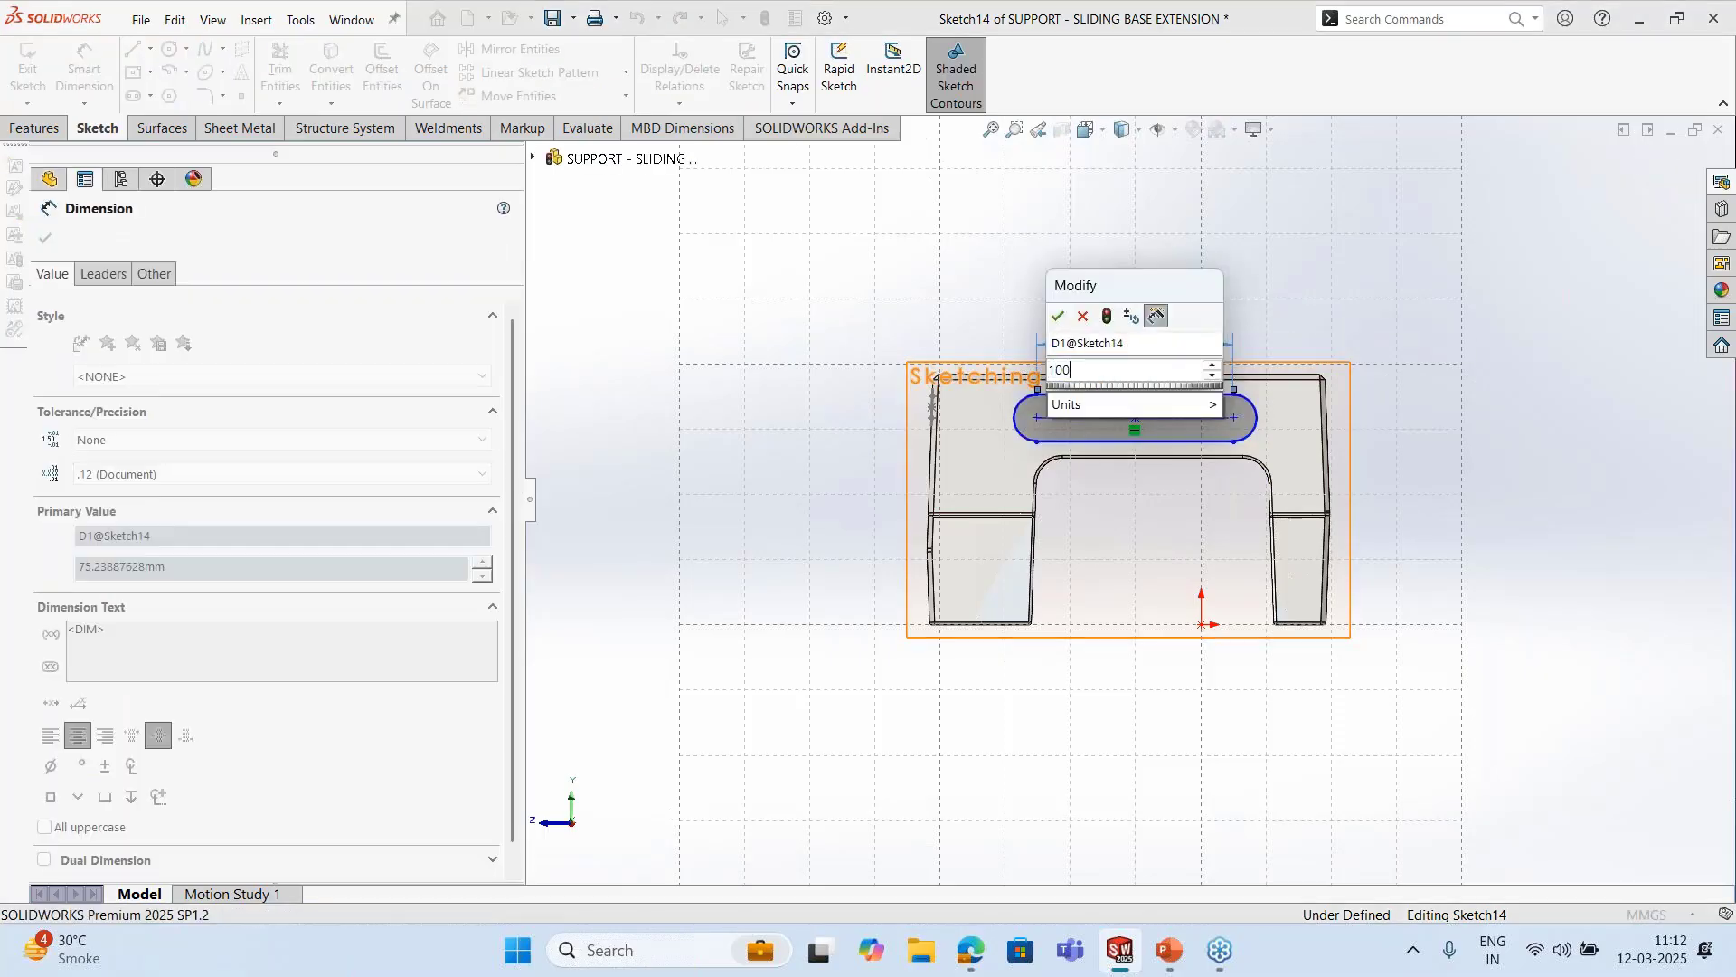
key(Return)
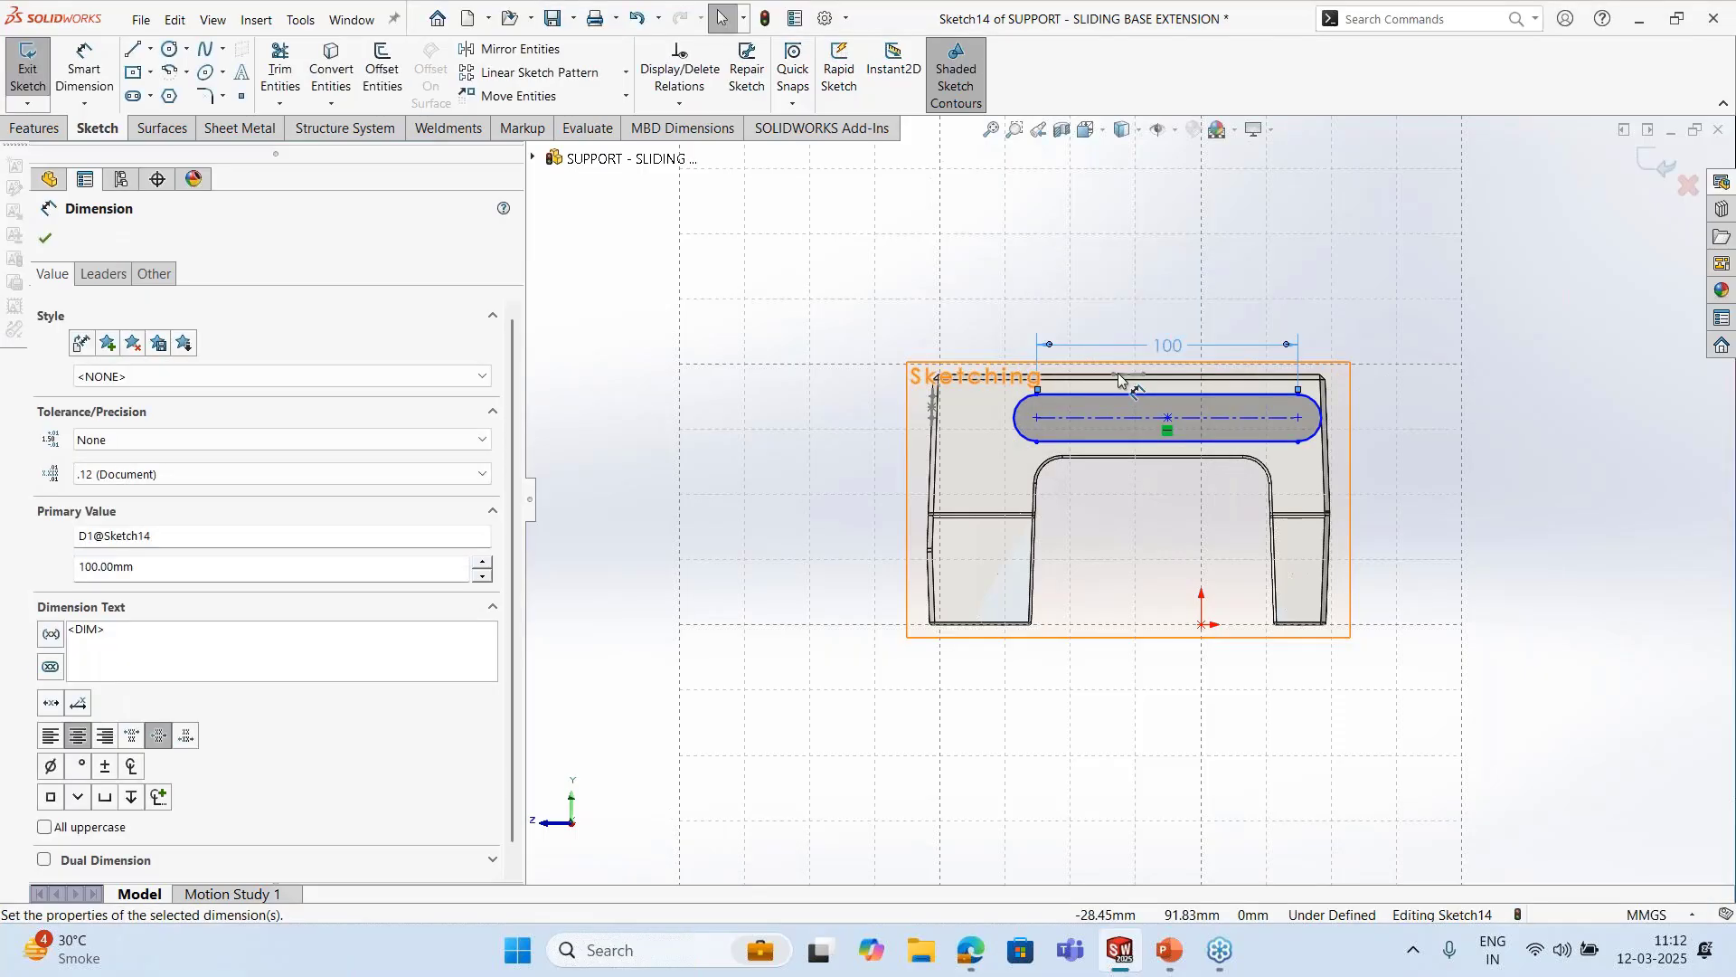
Dimension the slot's end arc and set its radius to 10 mm
click(1015, 417)
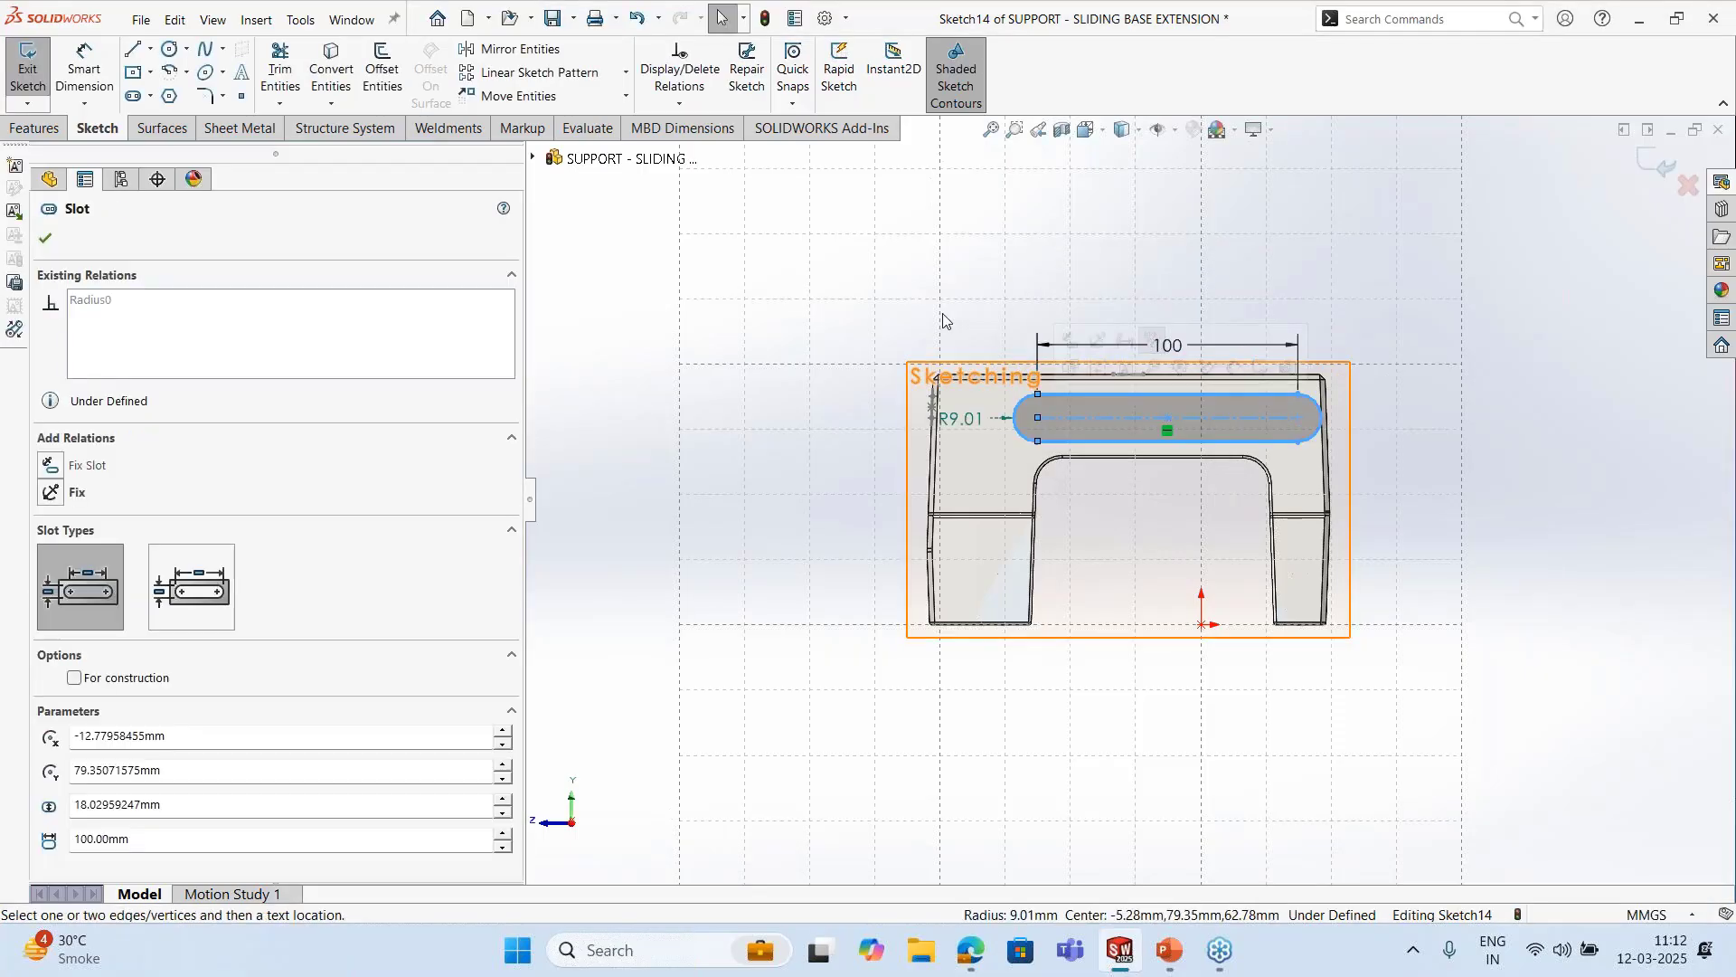
click(960, 418)
text(1)
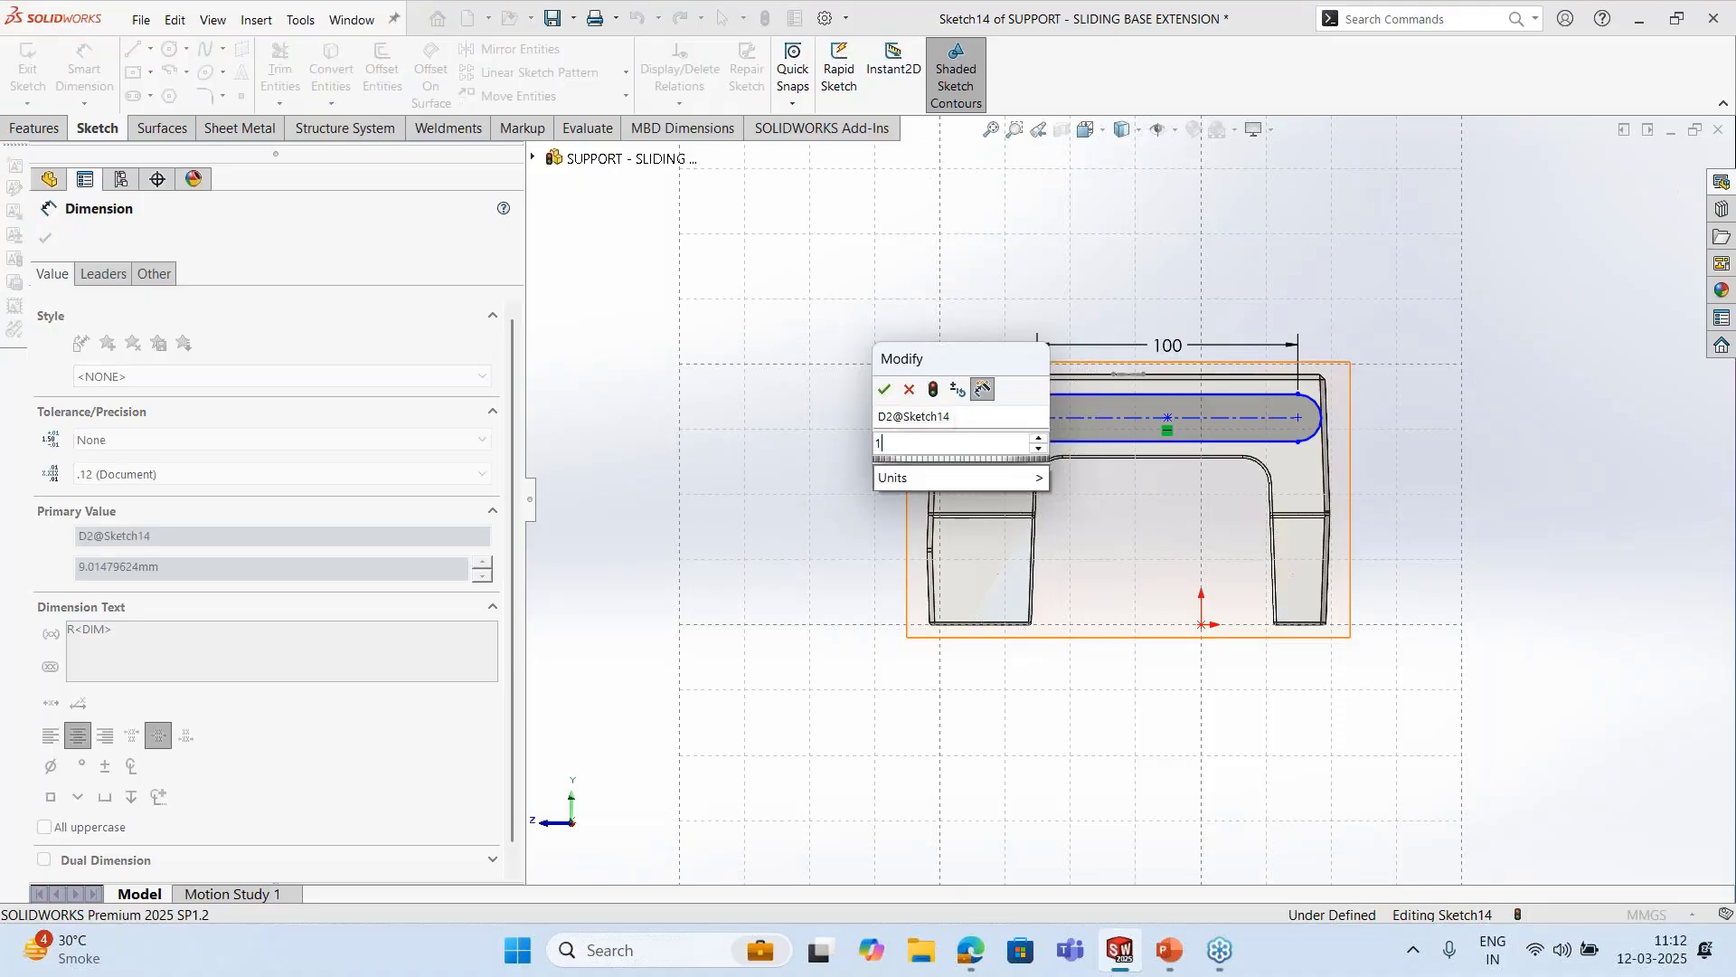
text(0)
key(Return)
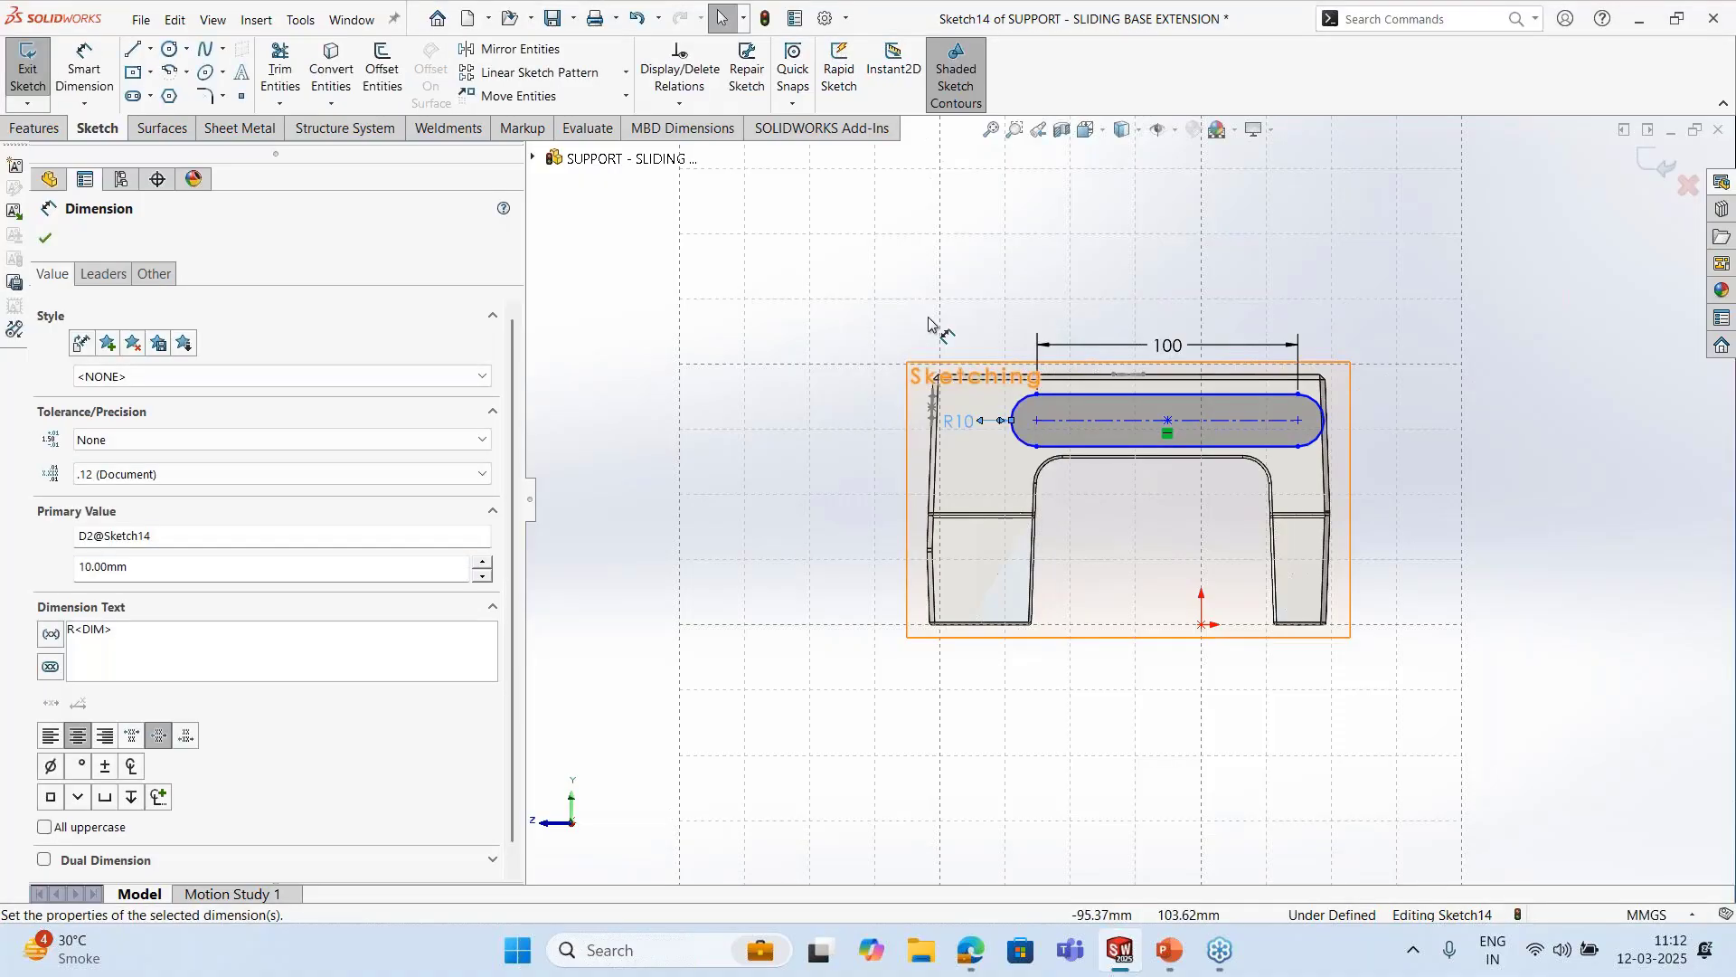
key(Escape)
Exit the slot sketch and discard its changes
middle_drag(954, 348, 1027, 303)
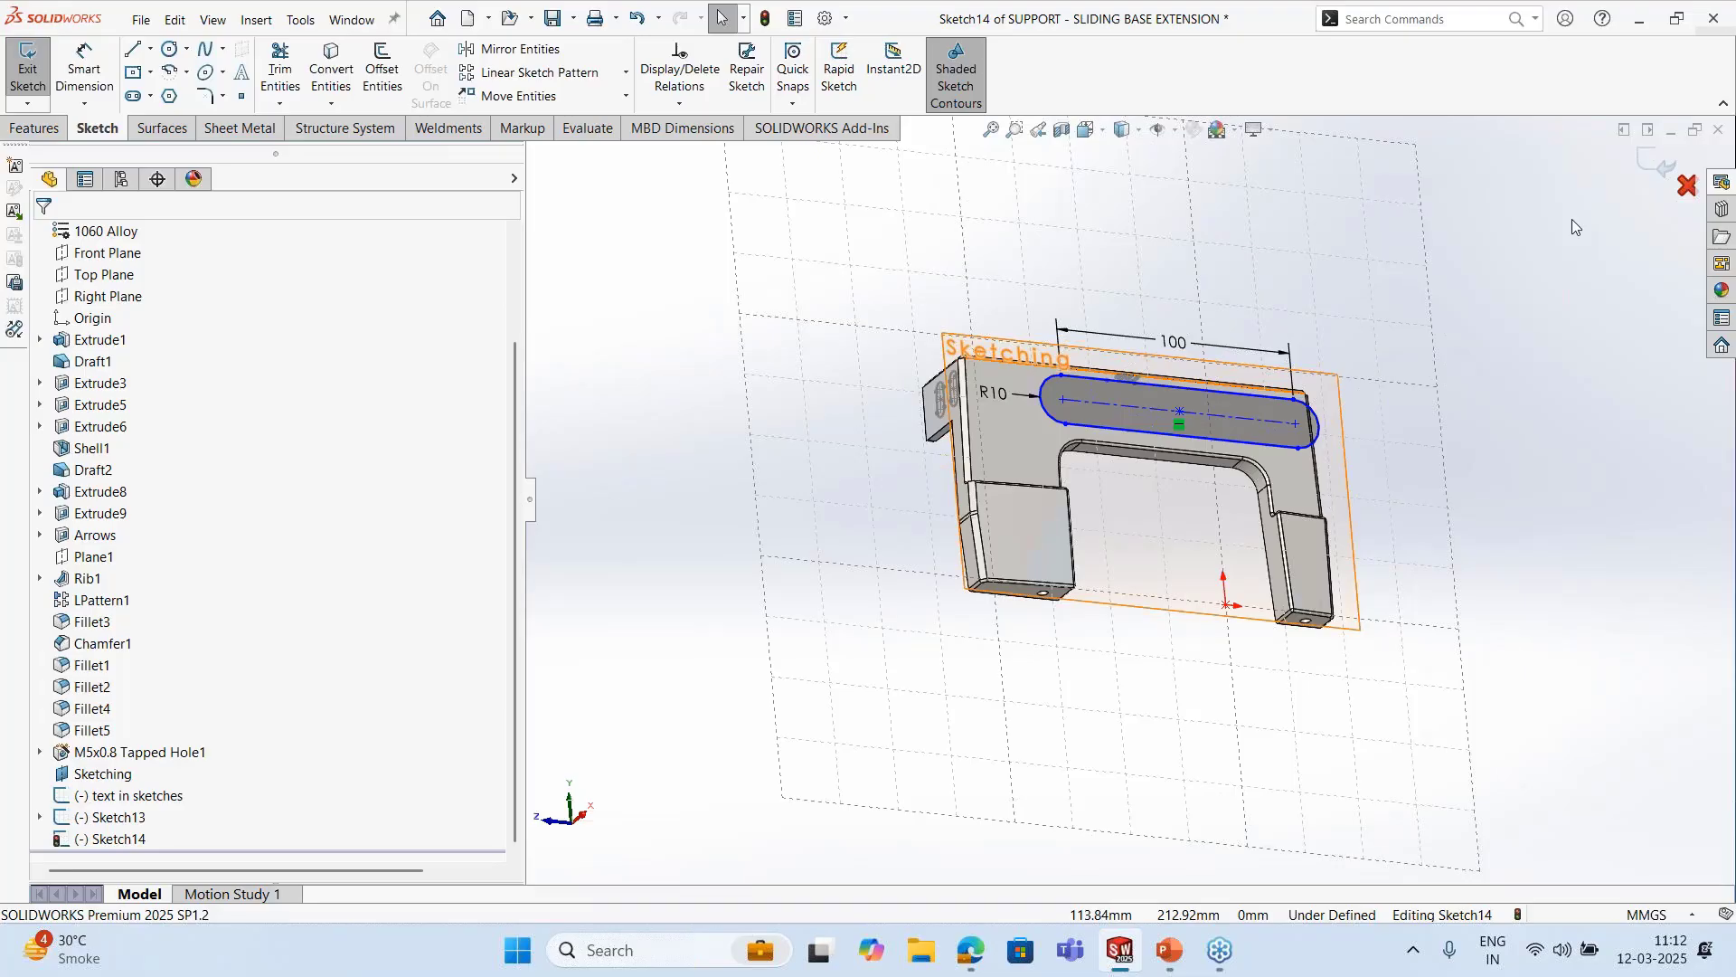
click(1687, 185)
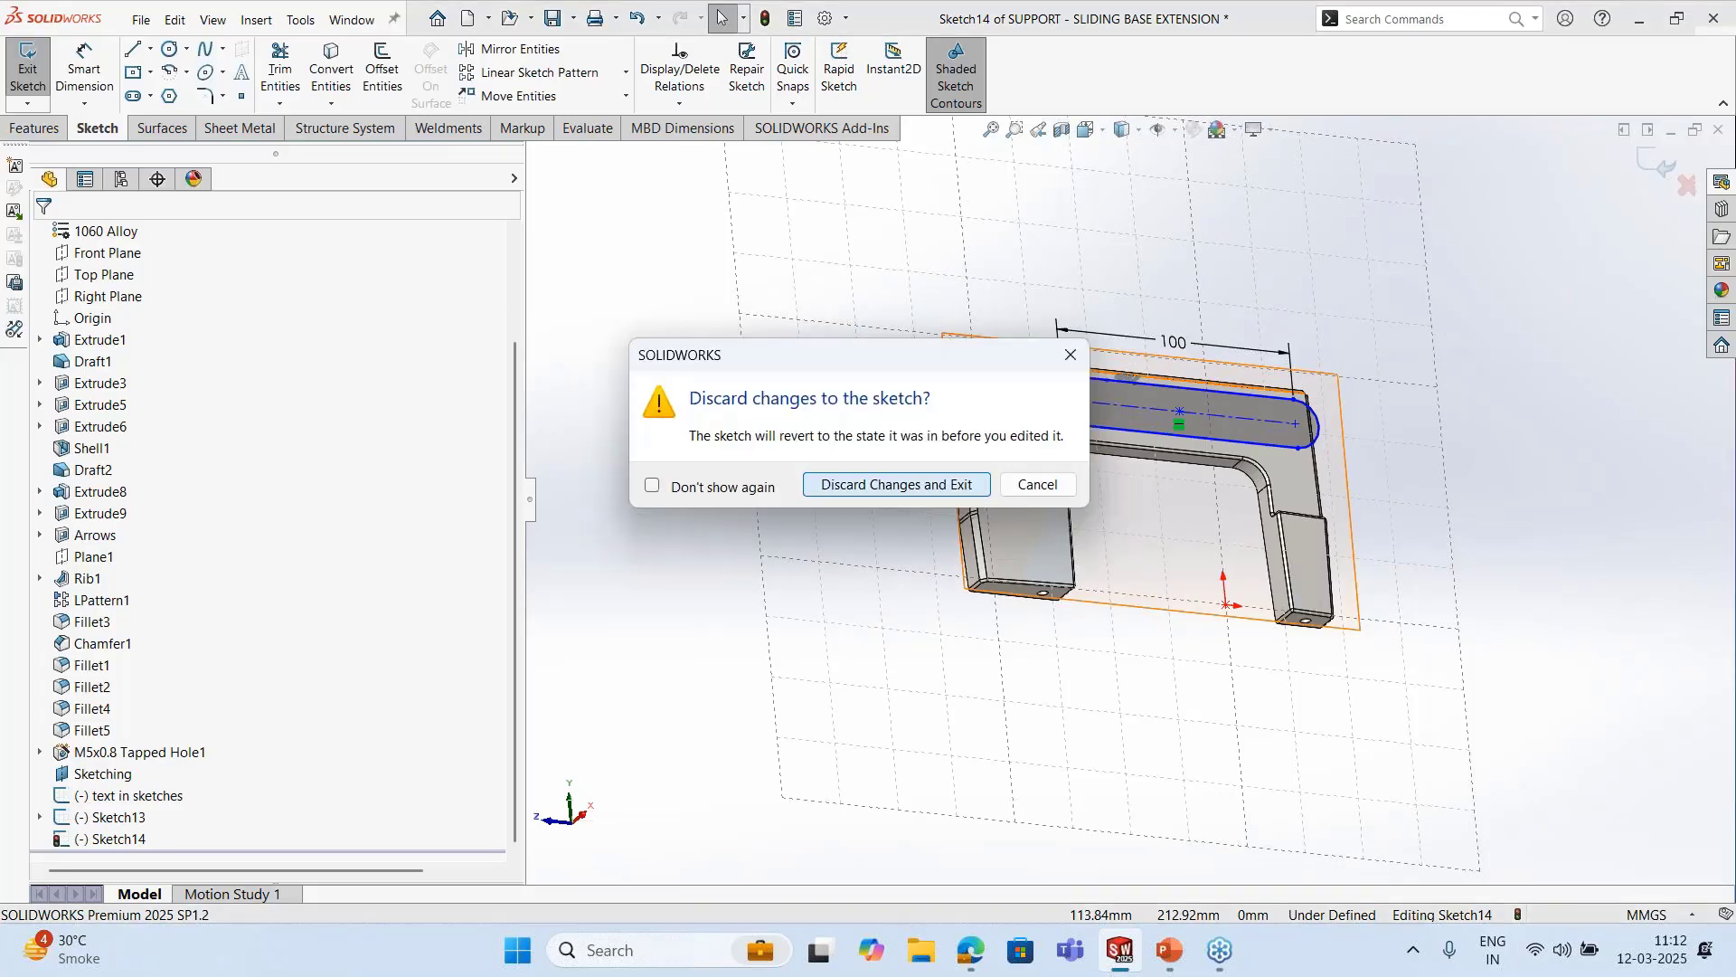
click(896, 485)
In a new sketch on the Sketching plane, convert the U-shaped main face's outline into construction geometry and close the sketch
right_click(1212, 303)
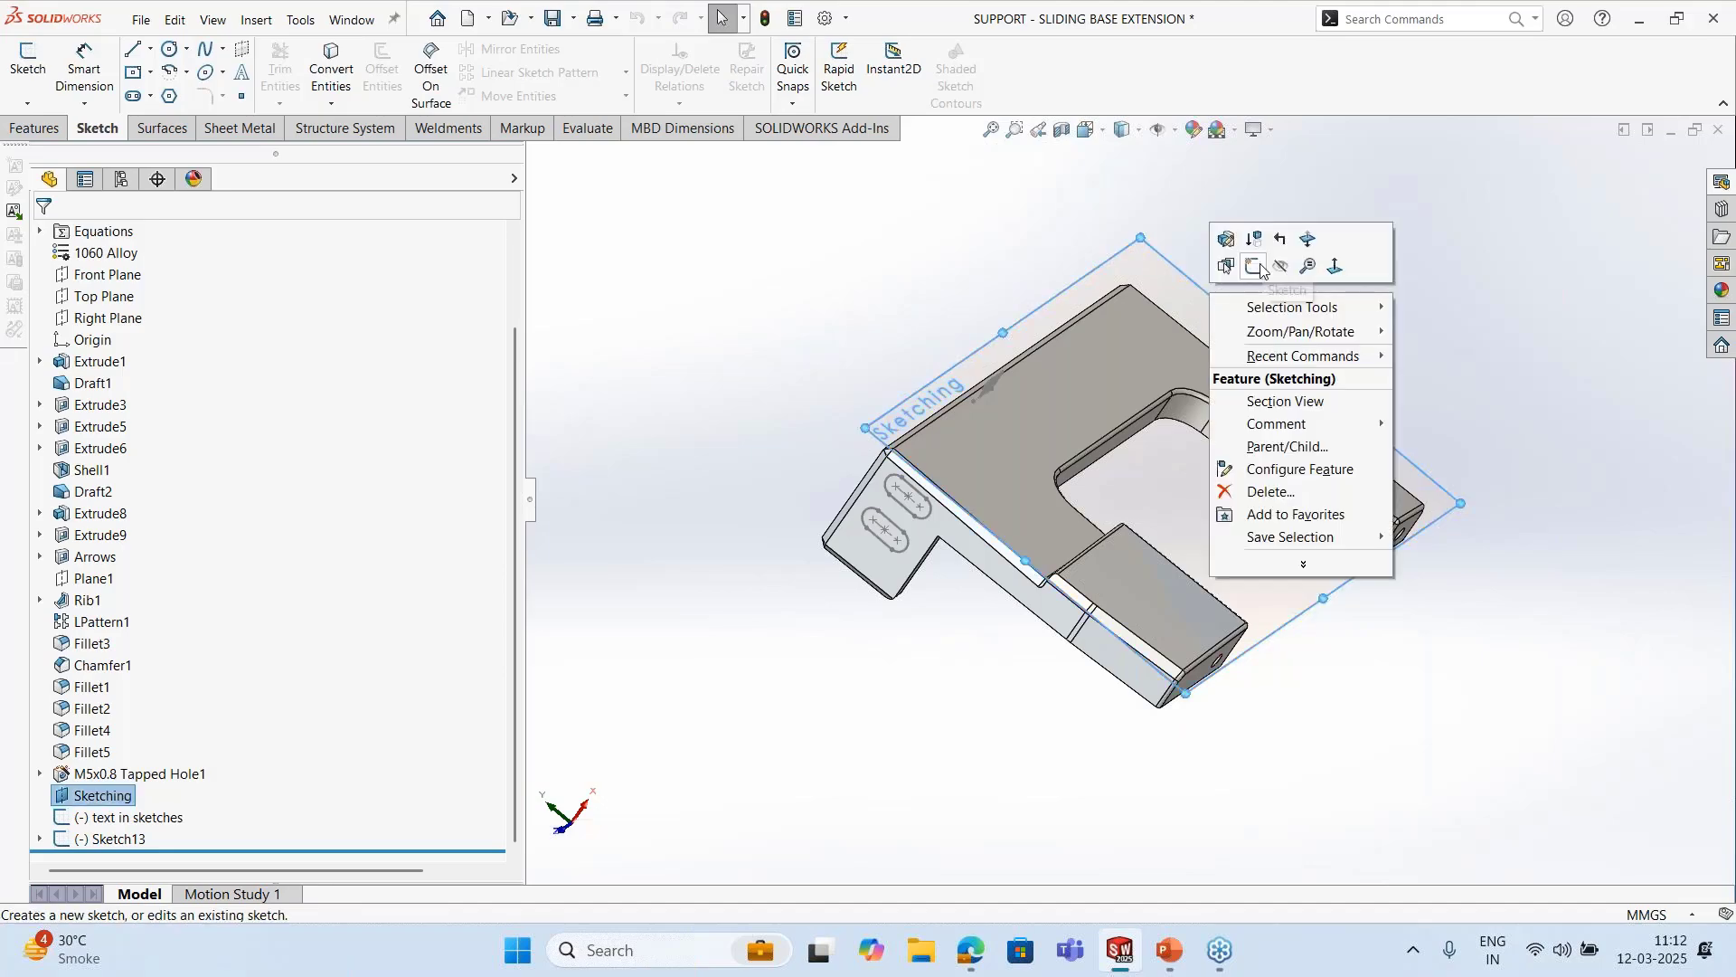
click(1257, 266)
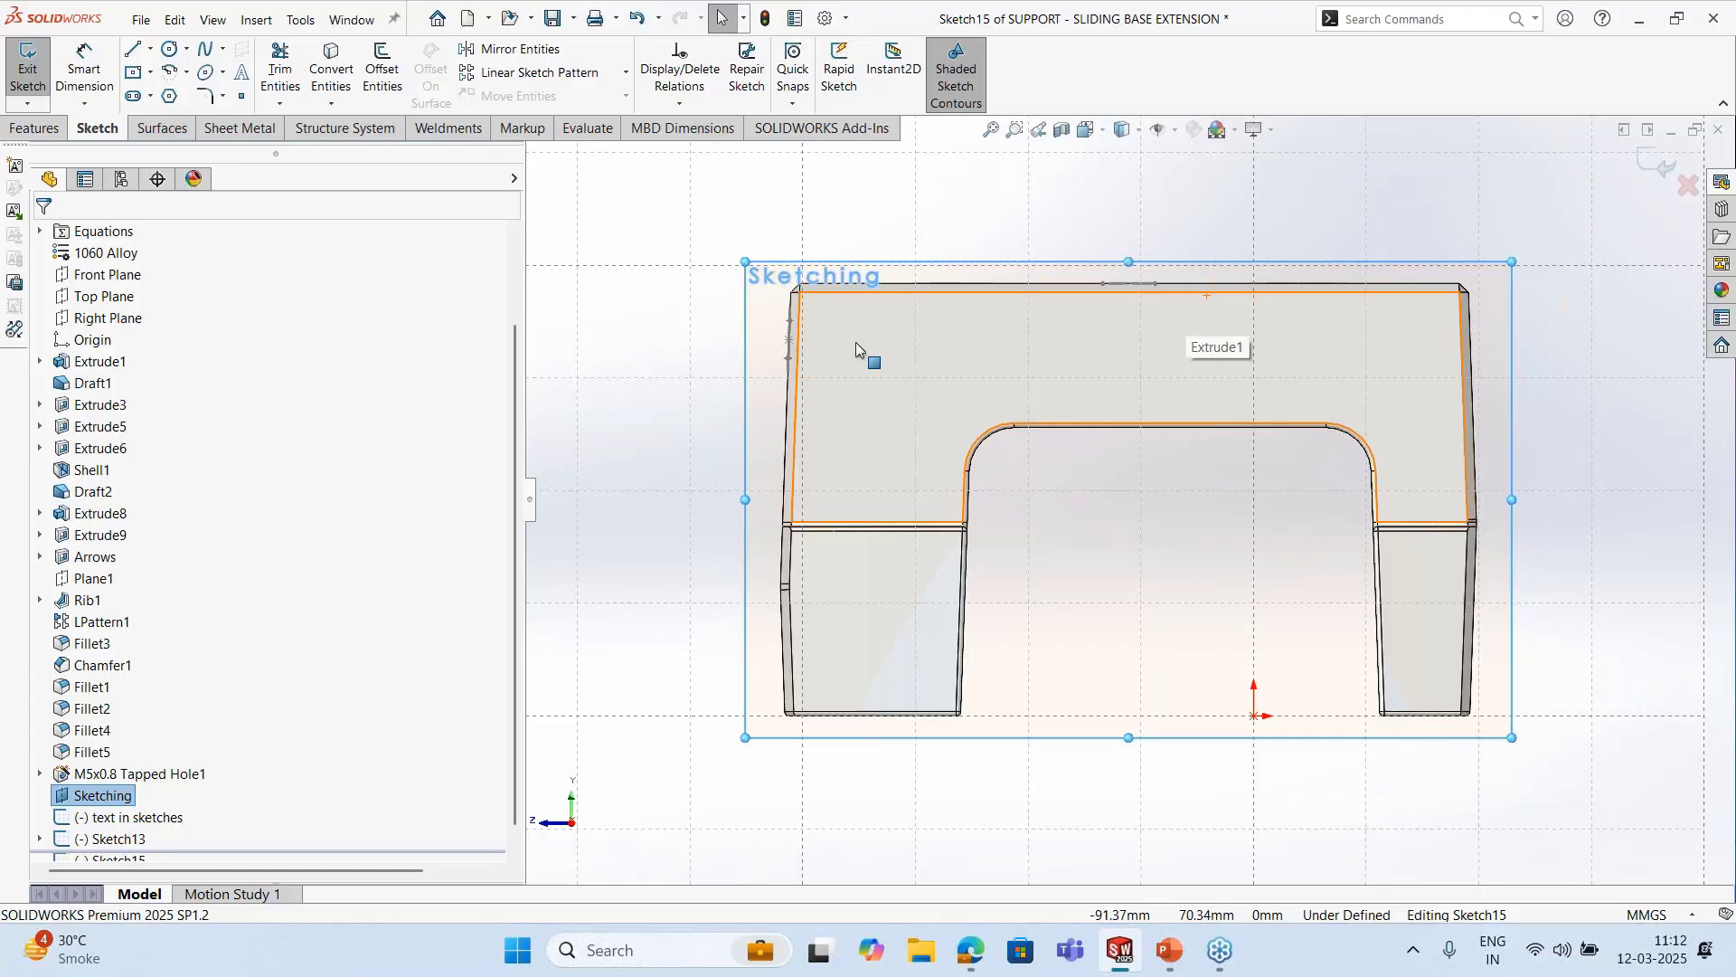
click(340, 100)
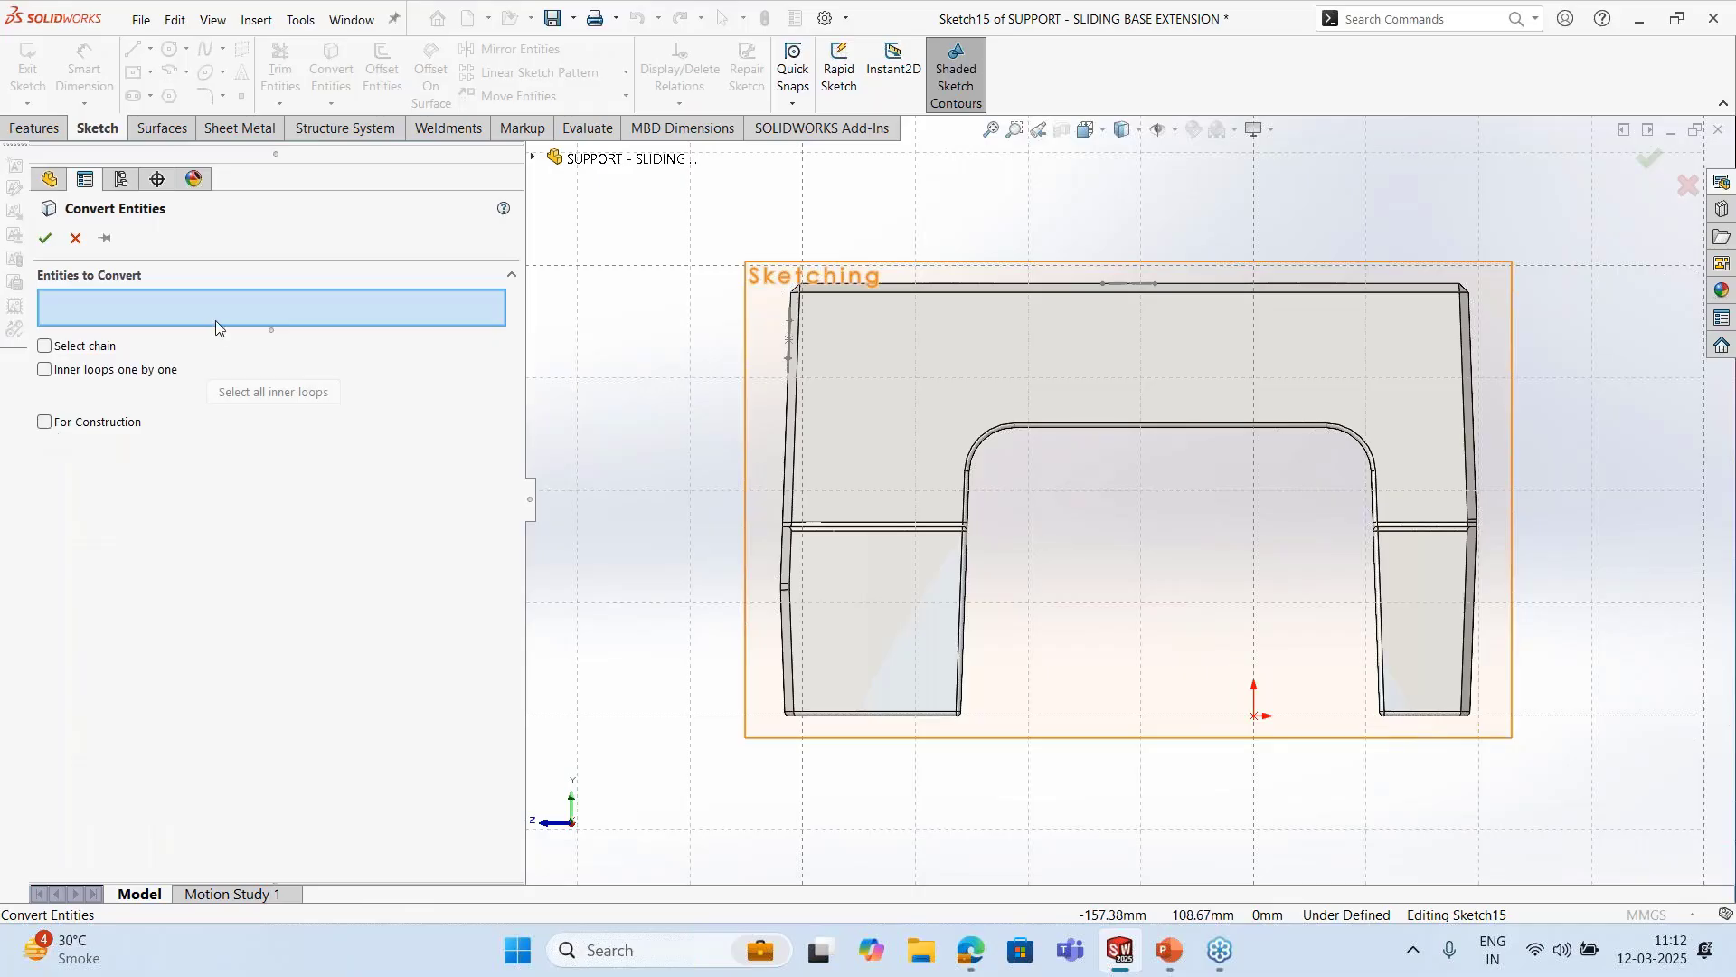
click(1042, 362)
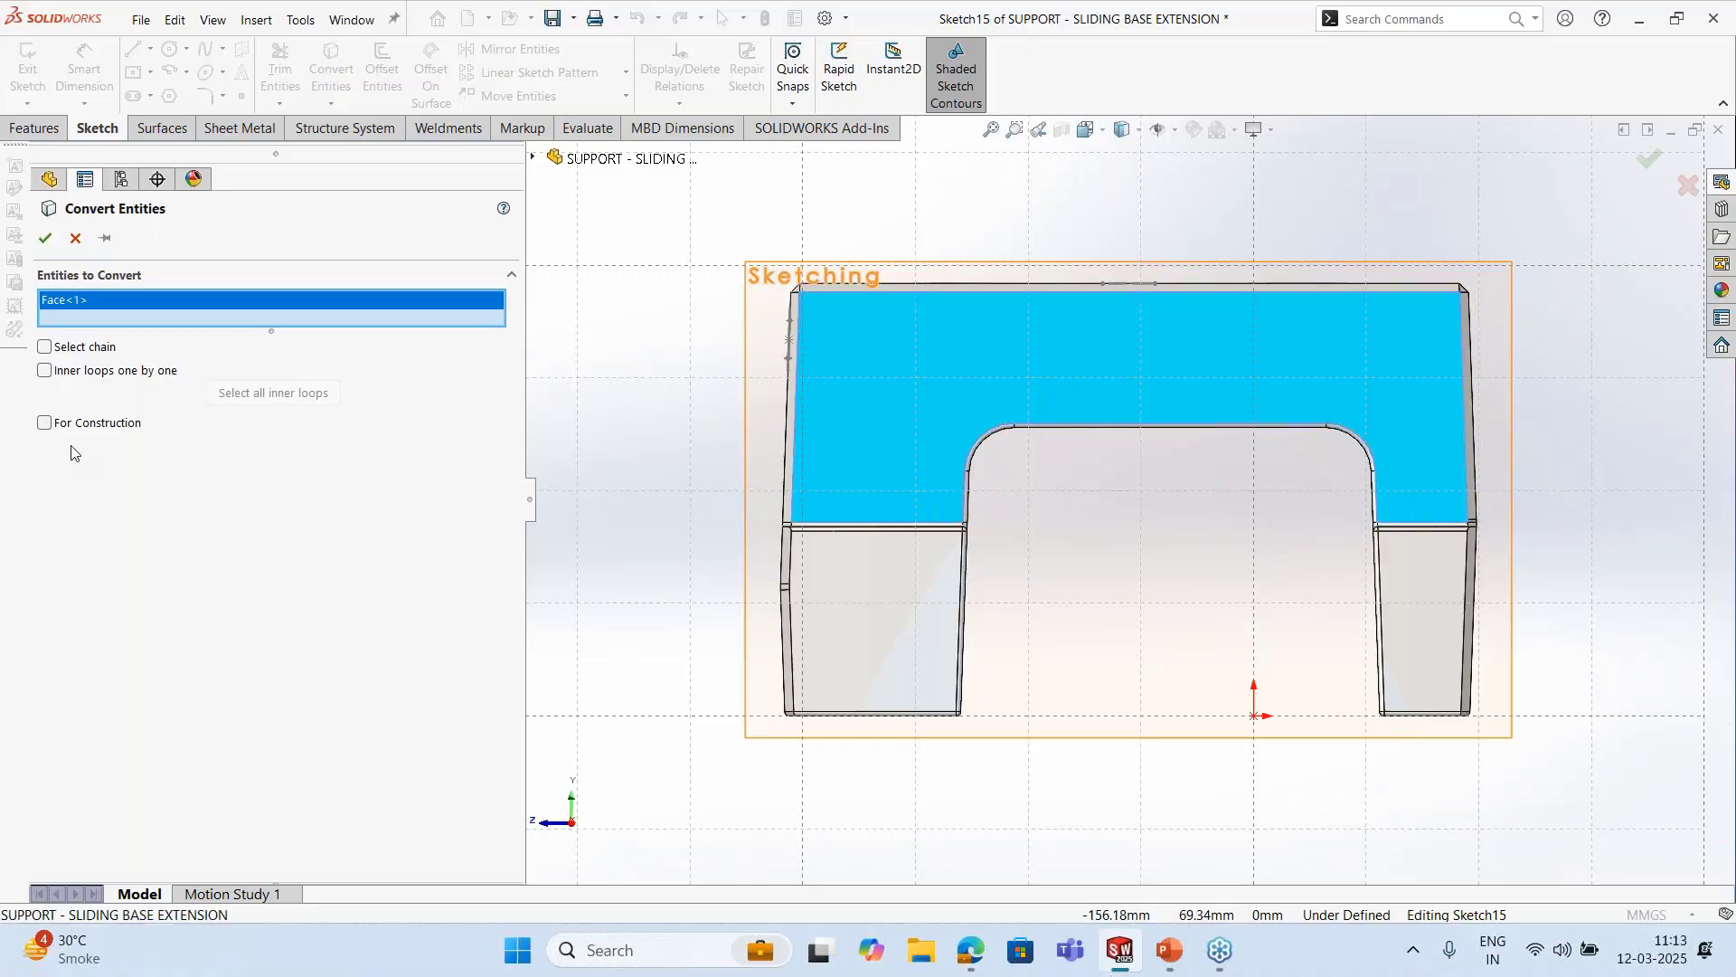
click(45, 423)
key(Return)
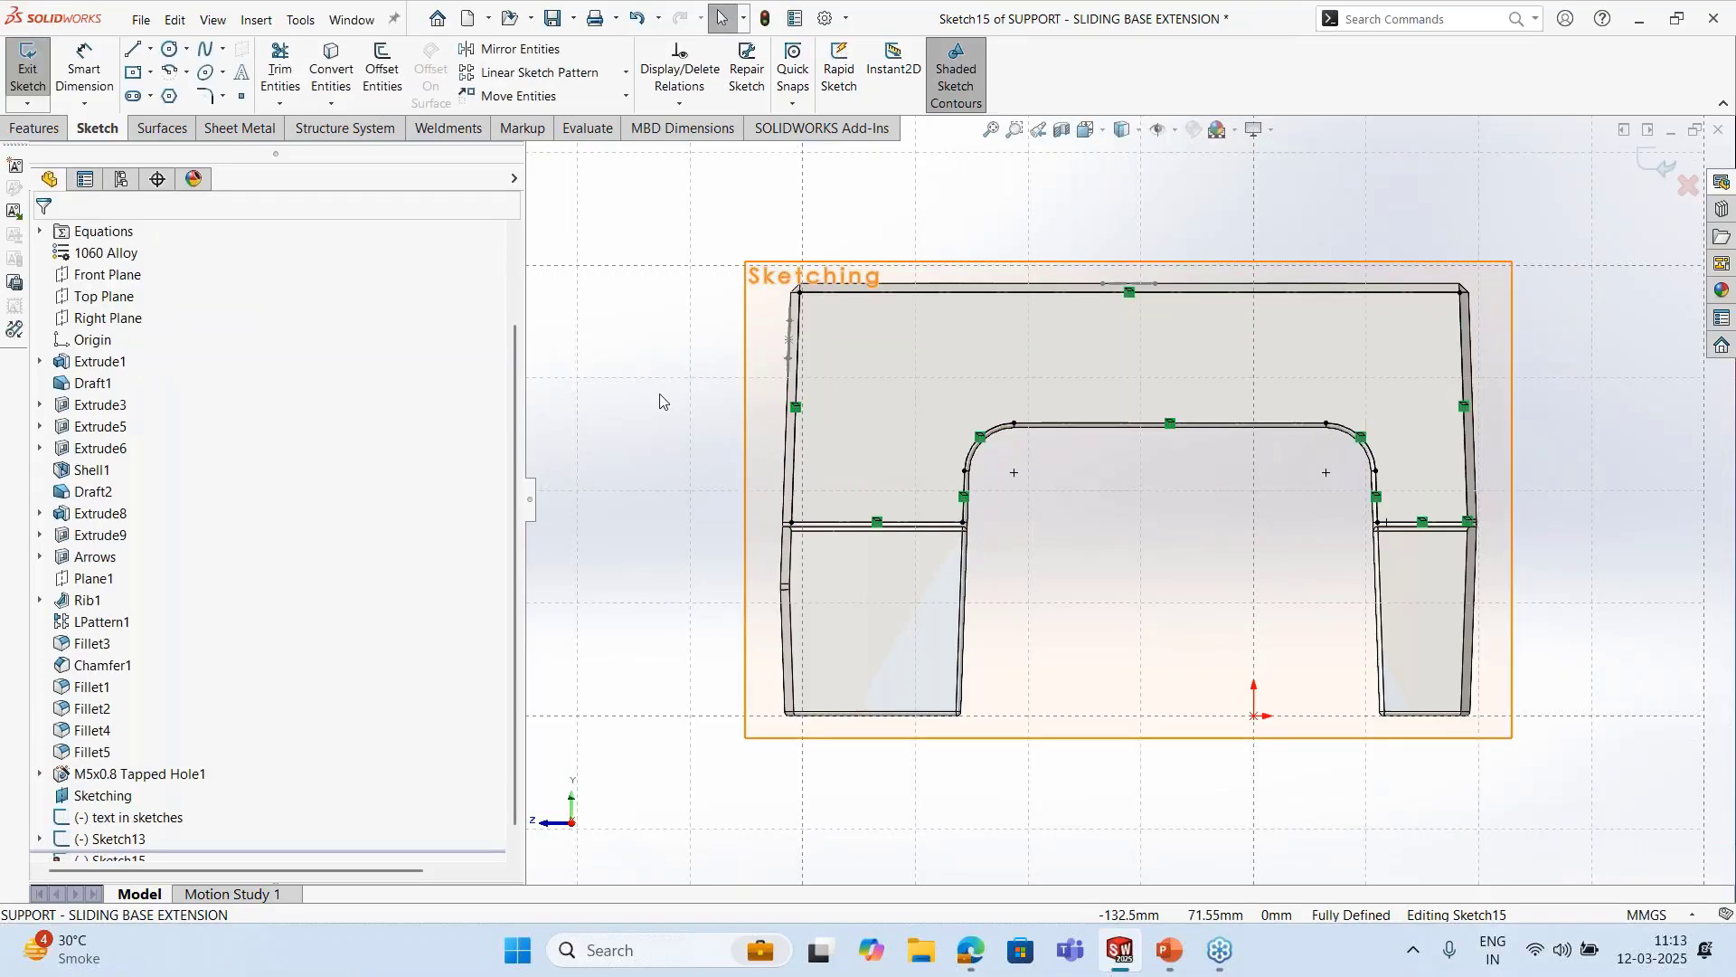
mouse_move(661, 402)
middle_down()
mouse_move(1108, 184)
mouse_move(1266, 398)
mouse_move(1226, 304)
mouse_move(1196, 298)
mouse_move(1184, 479)
middle_up()
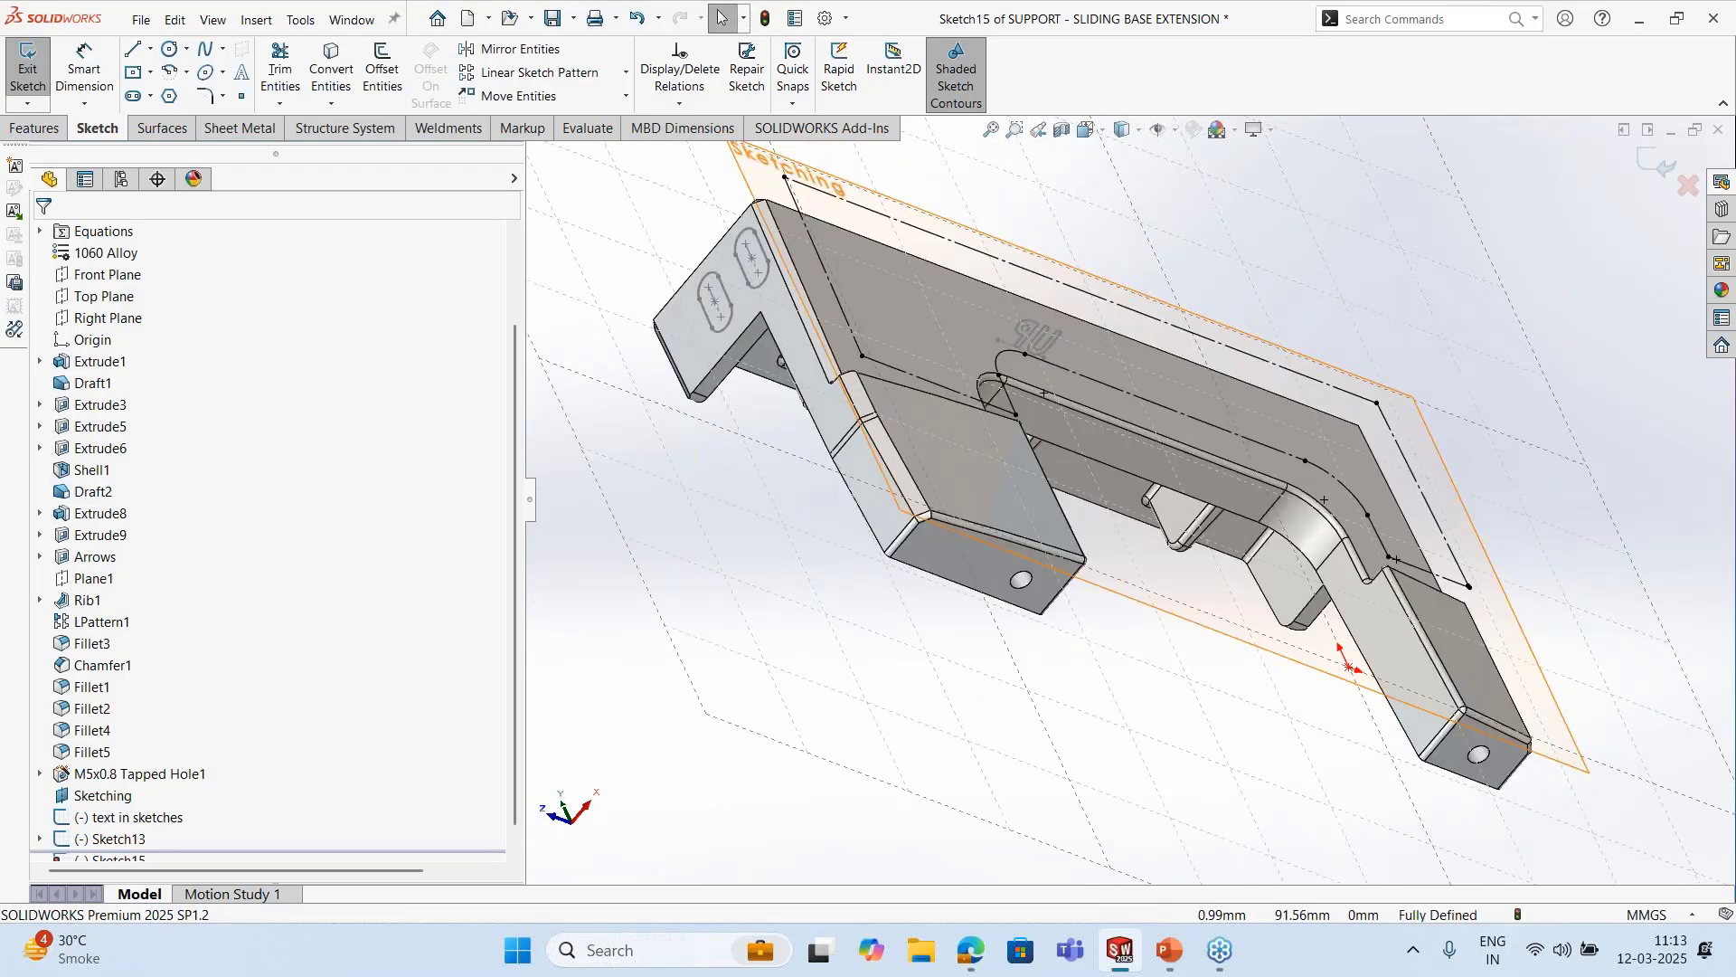
click(1652, 166)
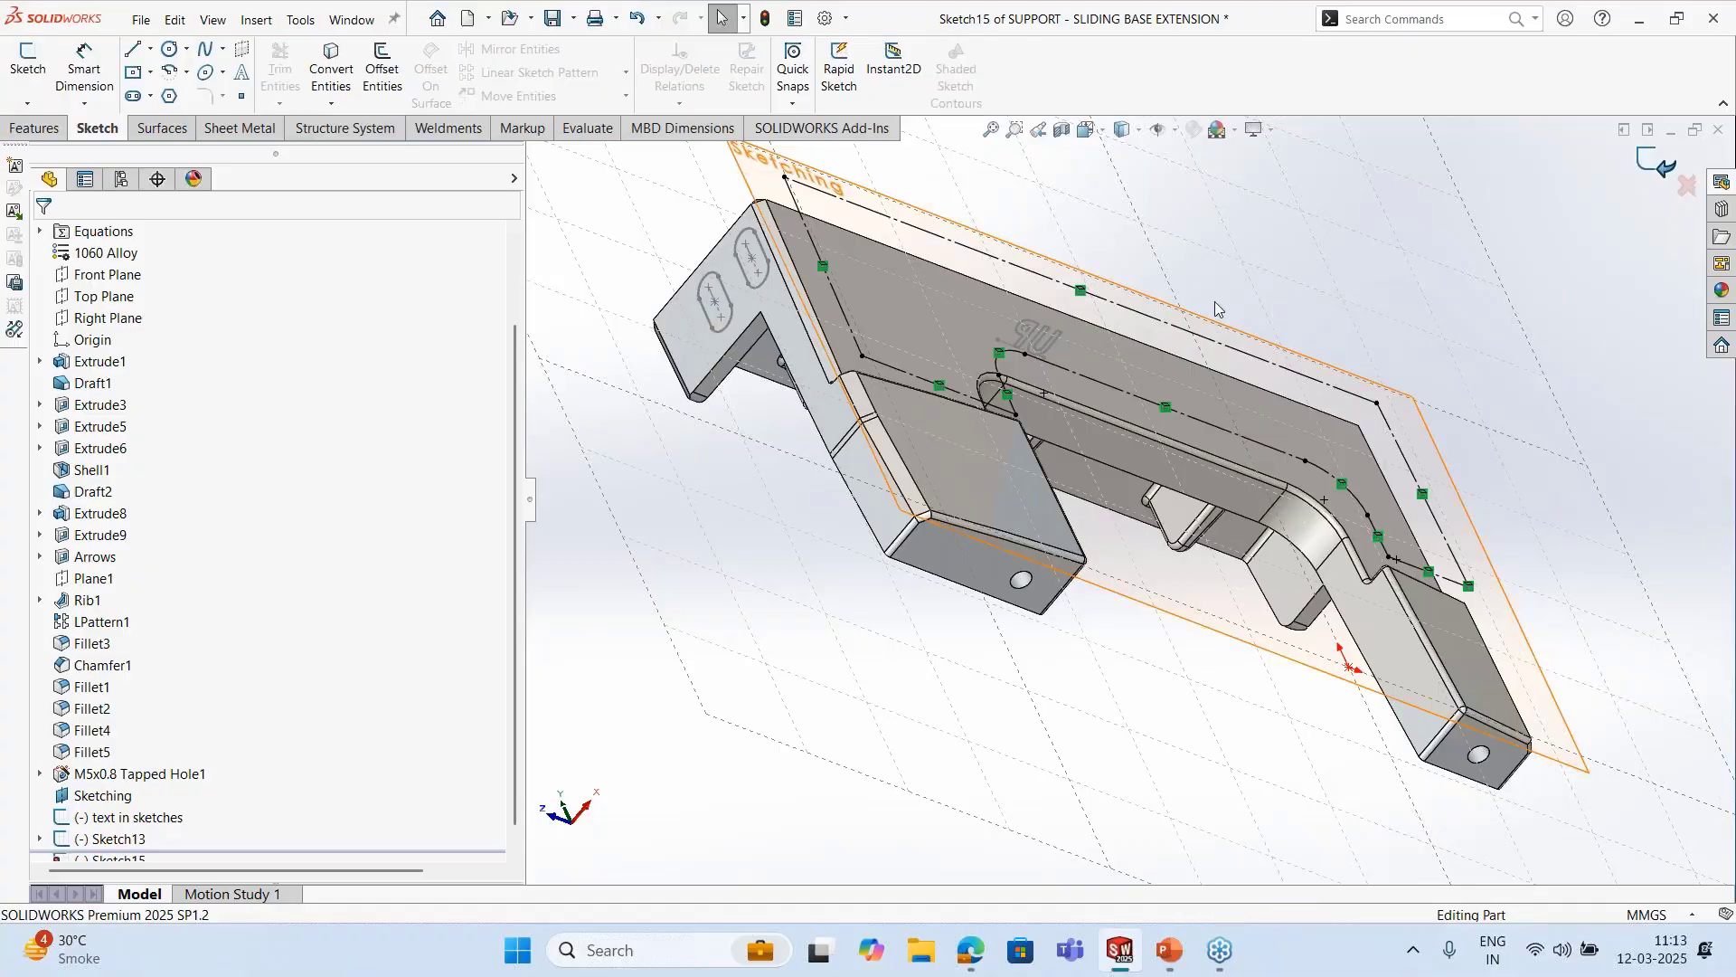
Open the "text in sketches" sketch with the UP lettering between the two arrows for editing
middle_drag(1215, 310, 1447, 543)
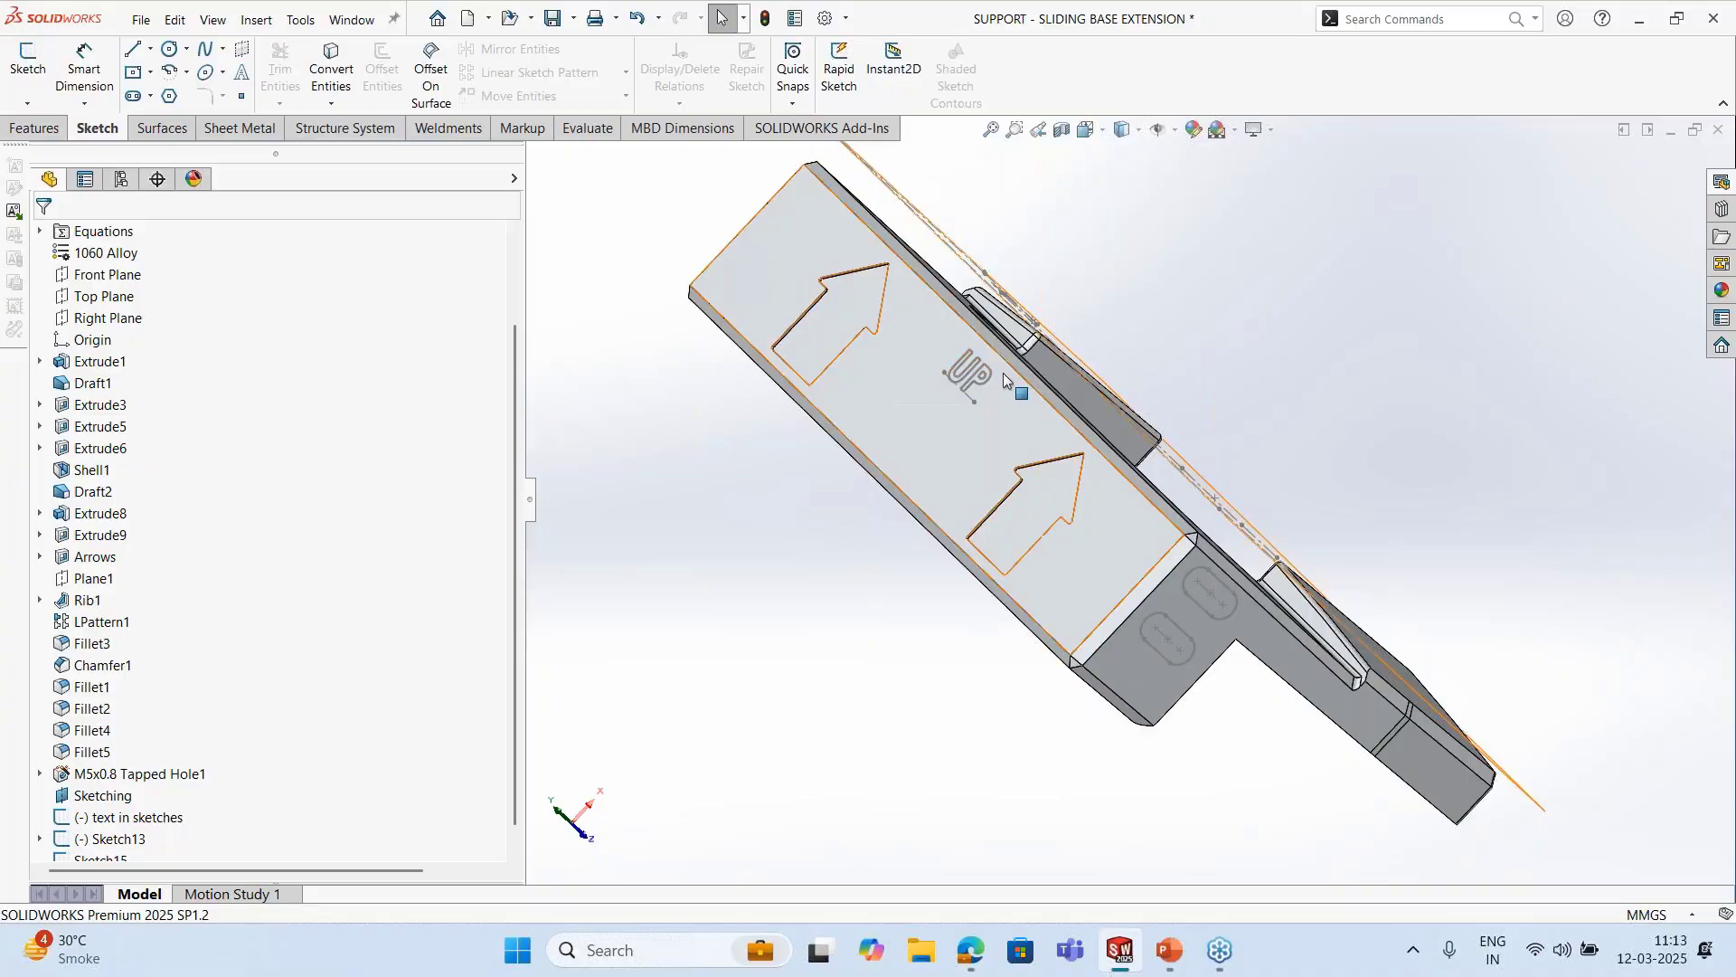
scroll(985, 394, down, 2)
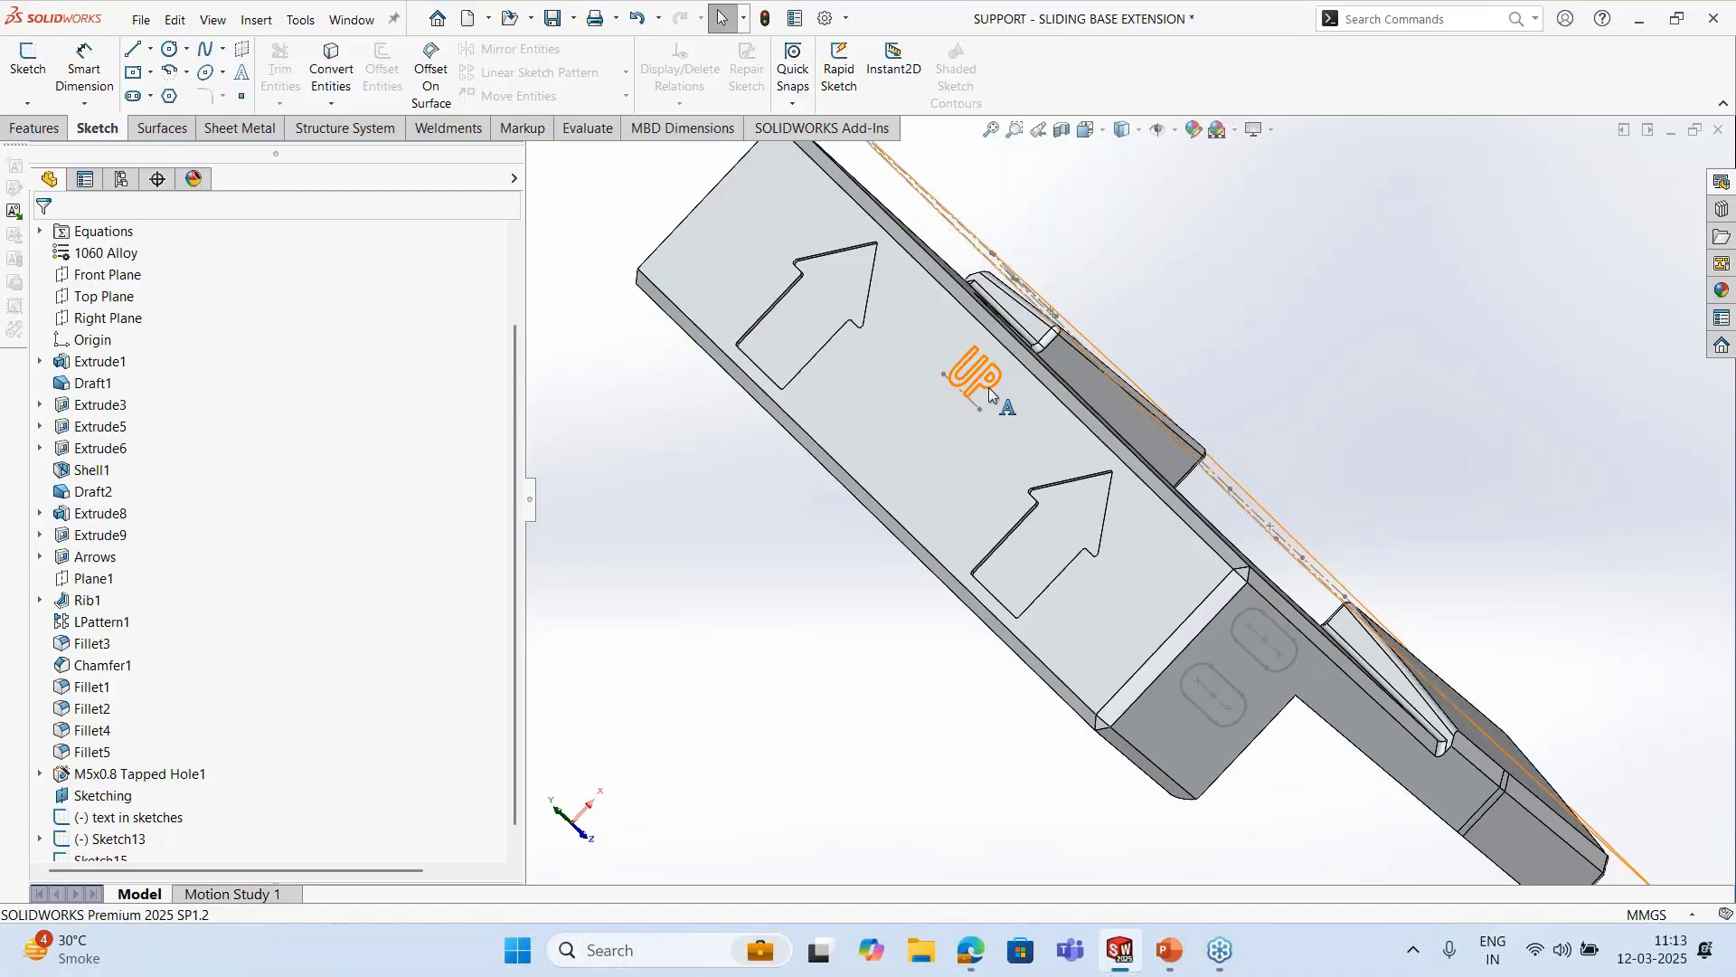
right_click(991, 394)
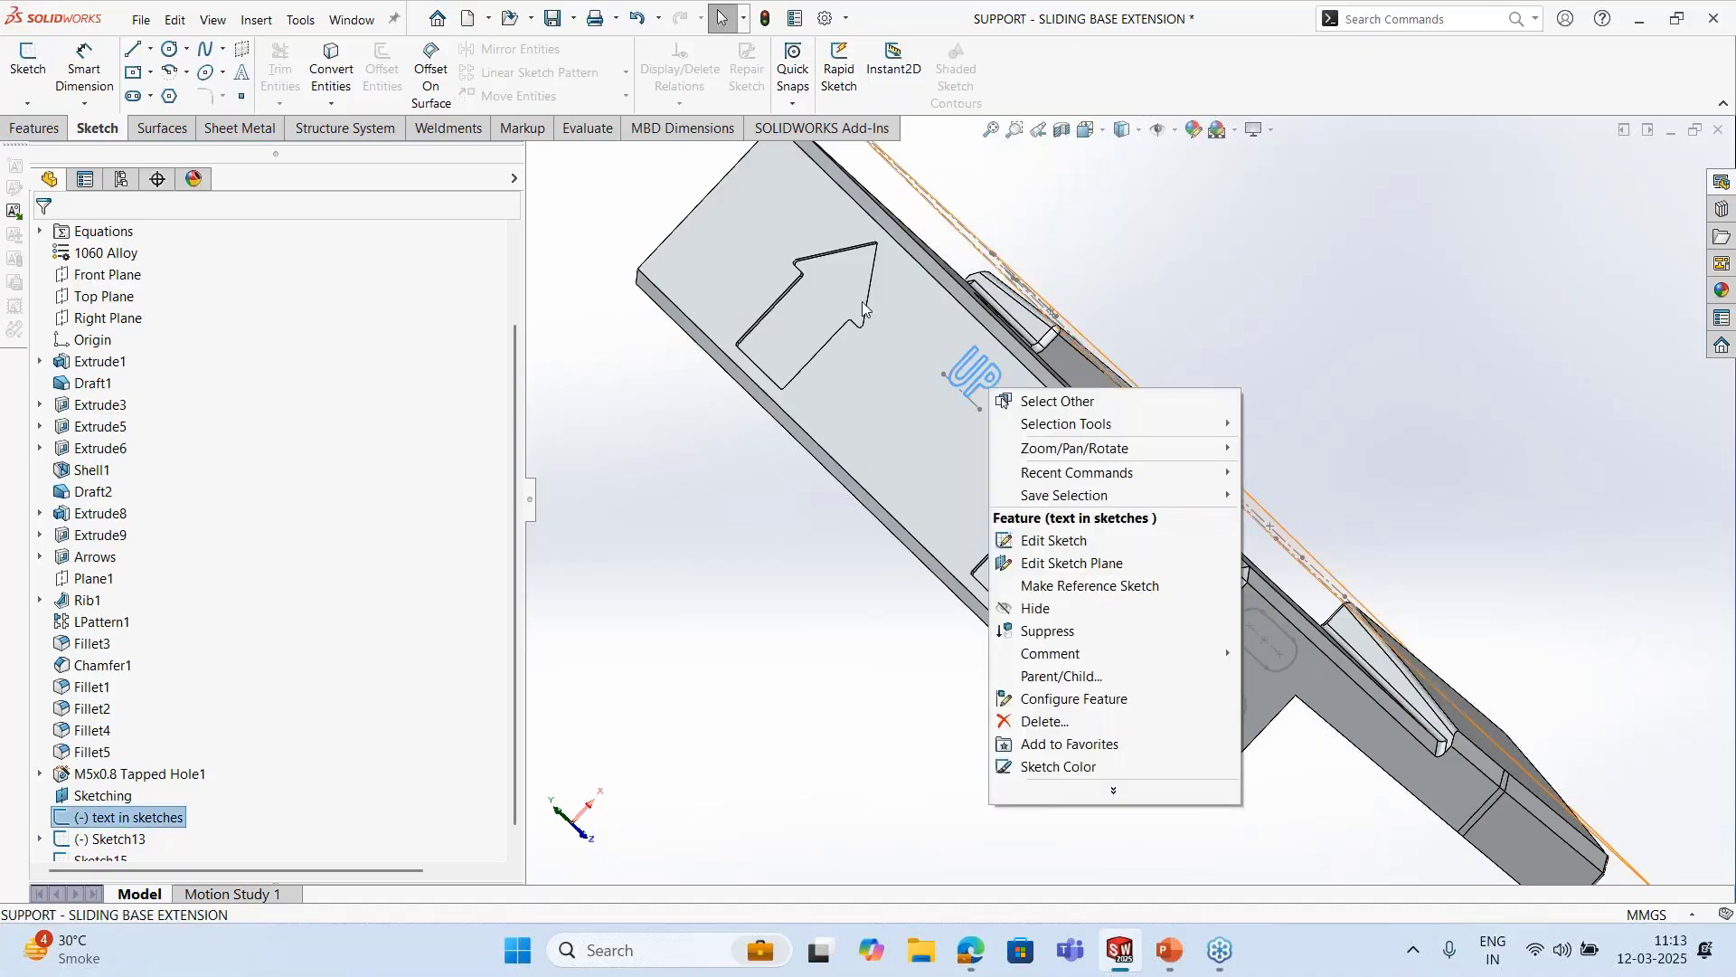
click(99, 825)
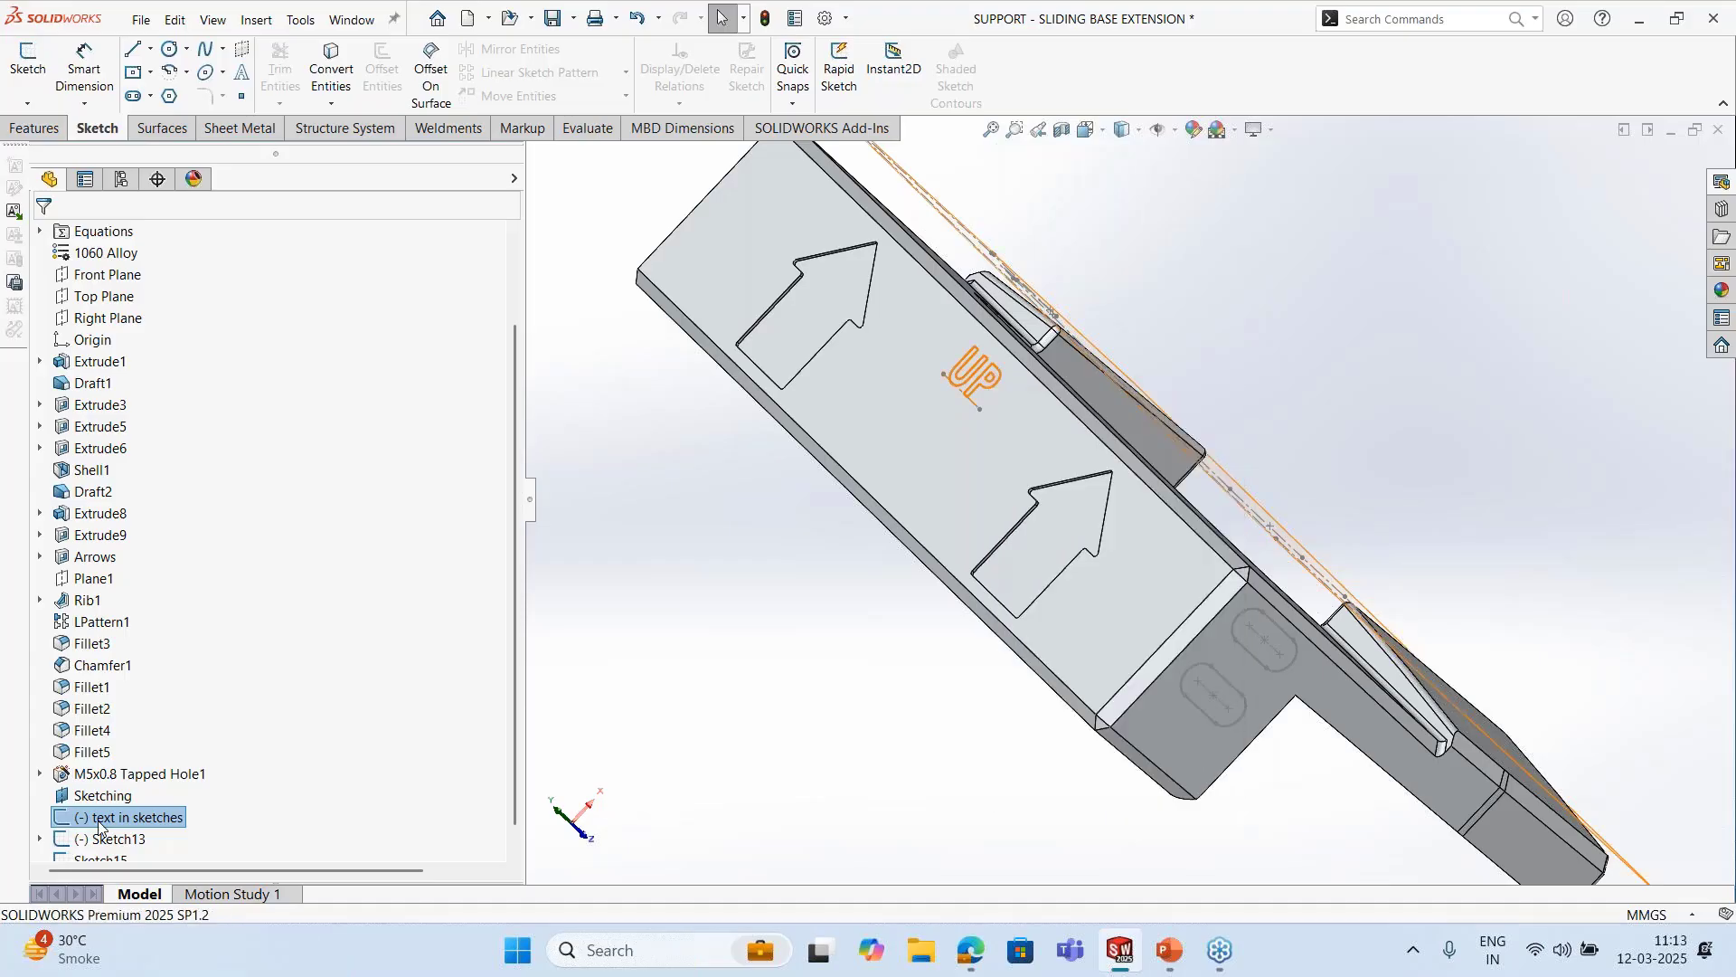
right_click(100, 824)
click(164, 539)
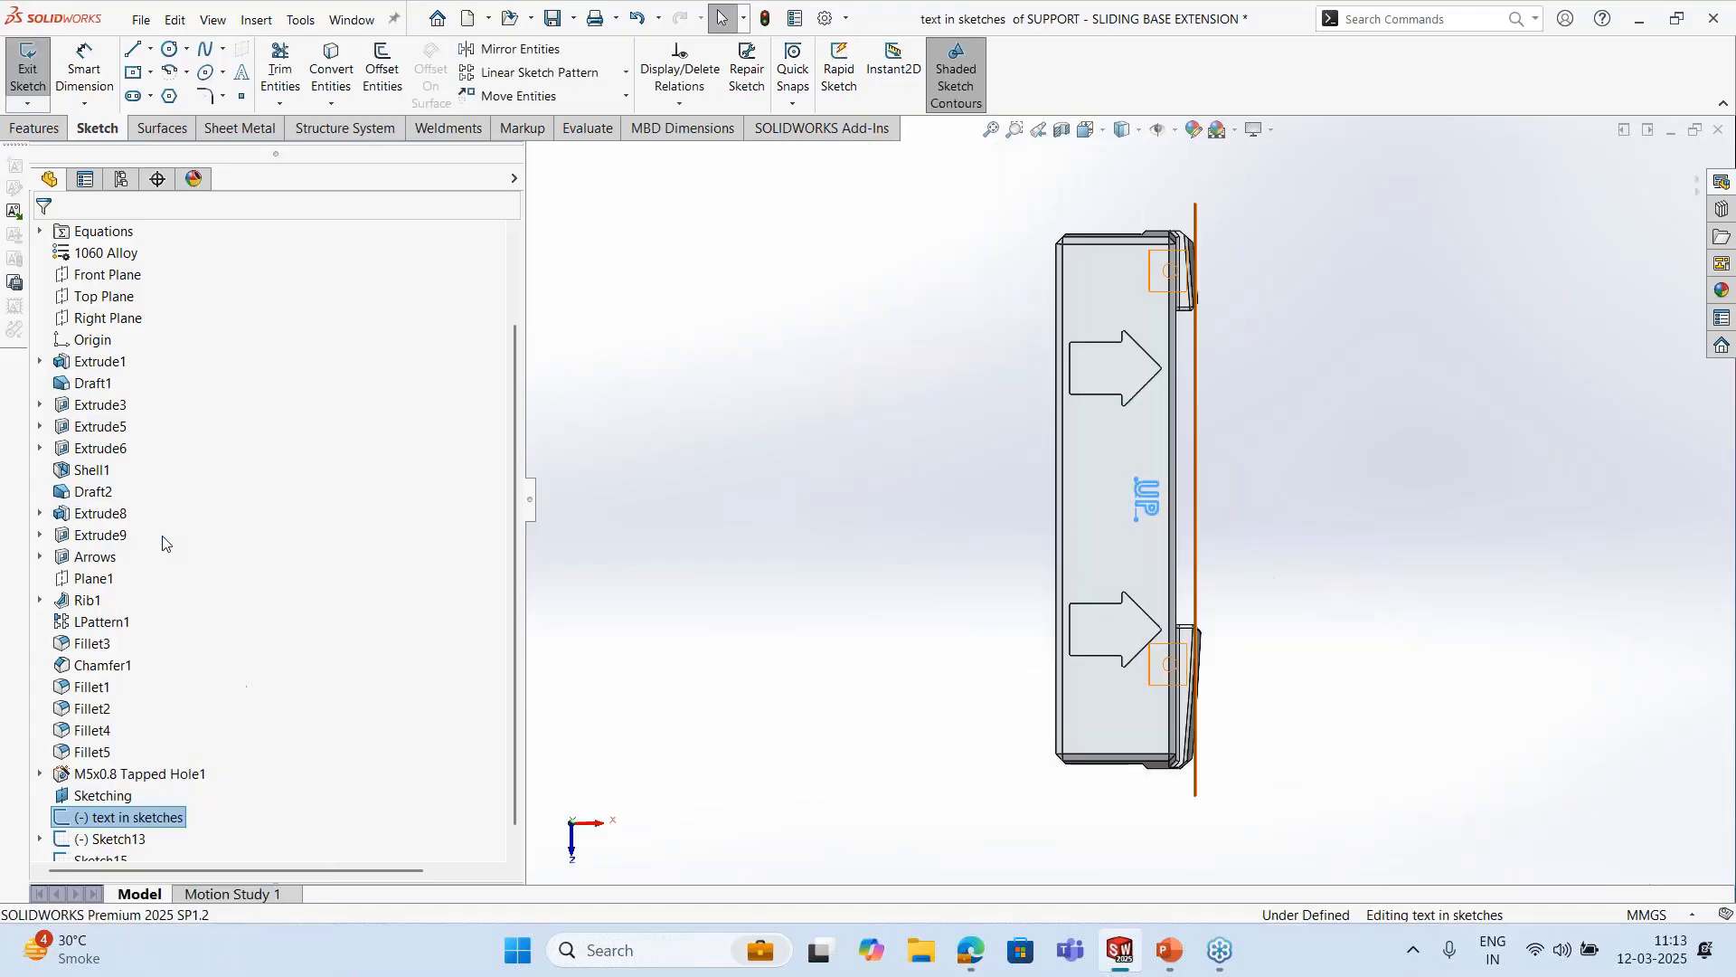
Create a linear sketch pattern of the UP text along the reversed X-axis with 2 instances spaced 10 mm, and exit the sketch
click(522, 74)
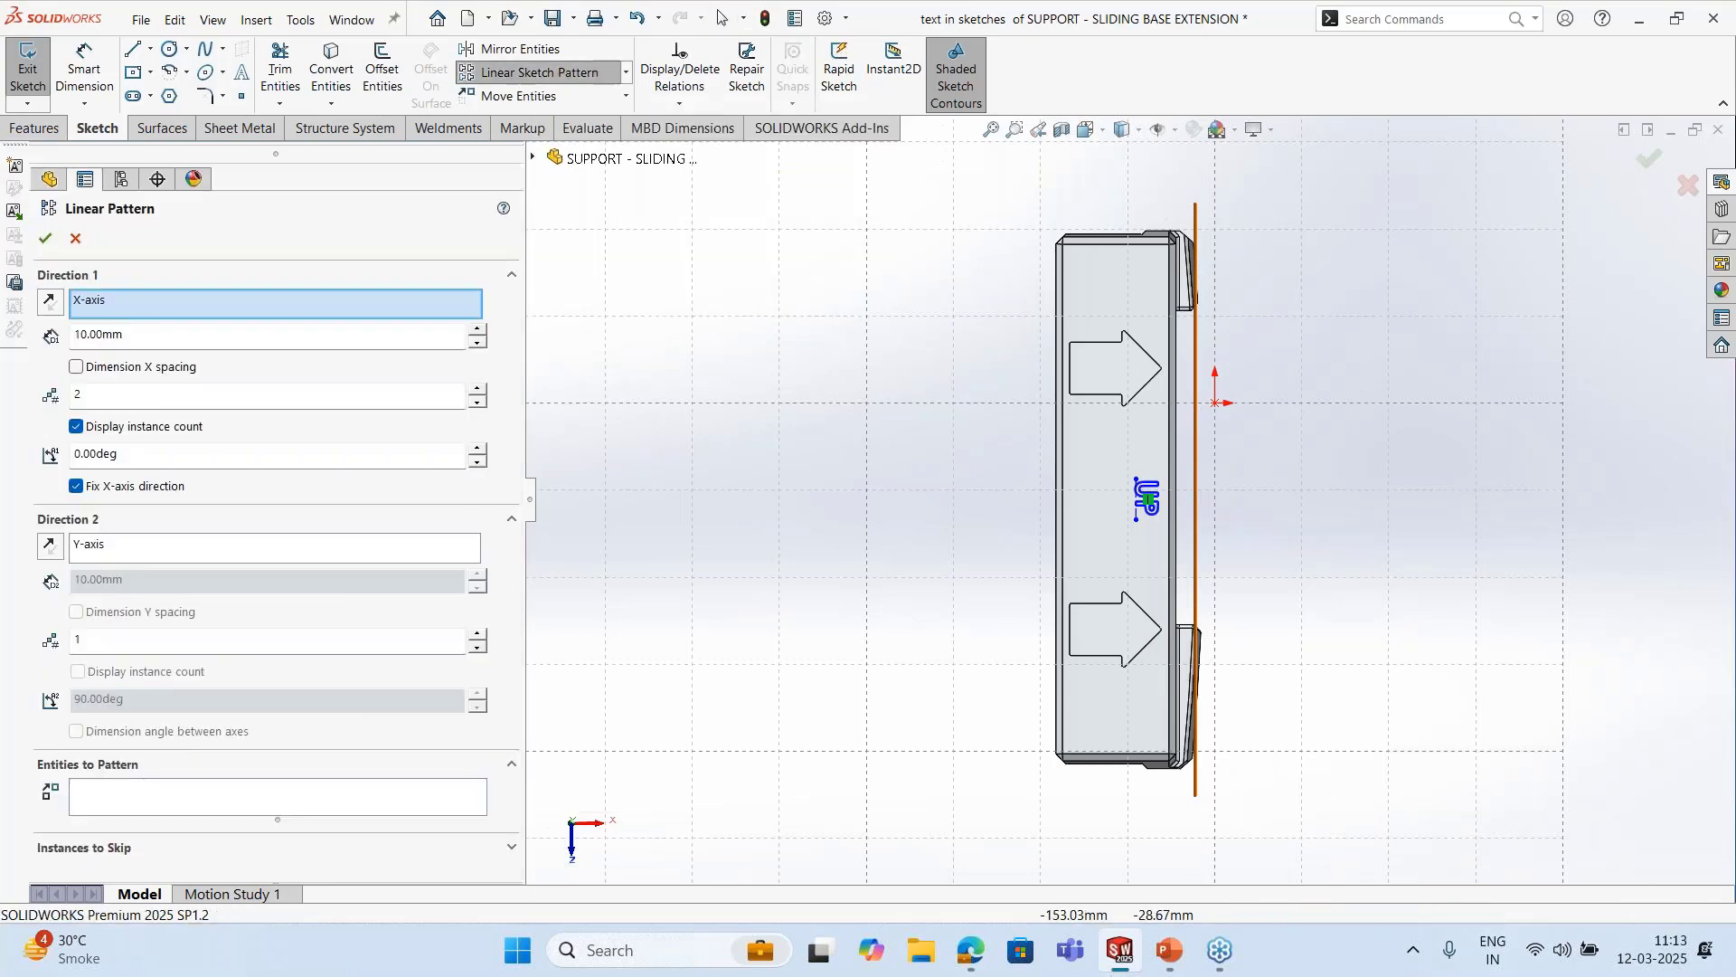
click(299, 807)
scroll(1176, 466, down, 2)
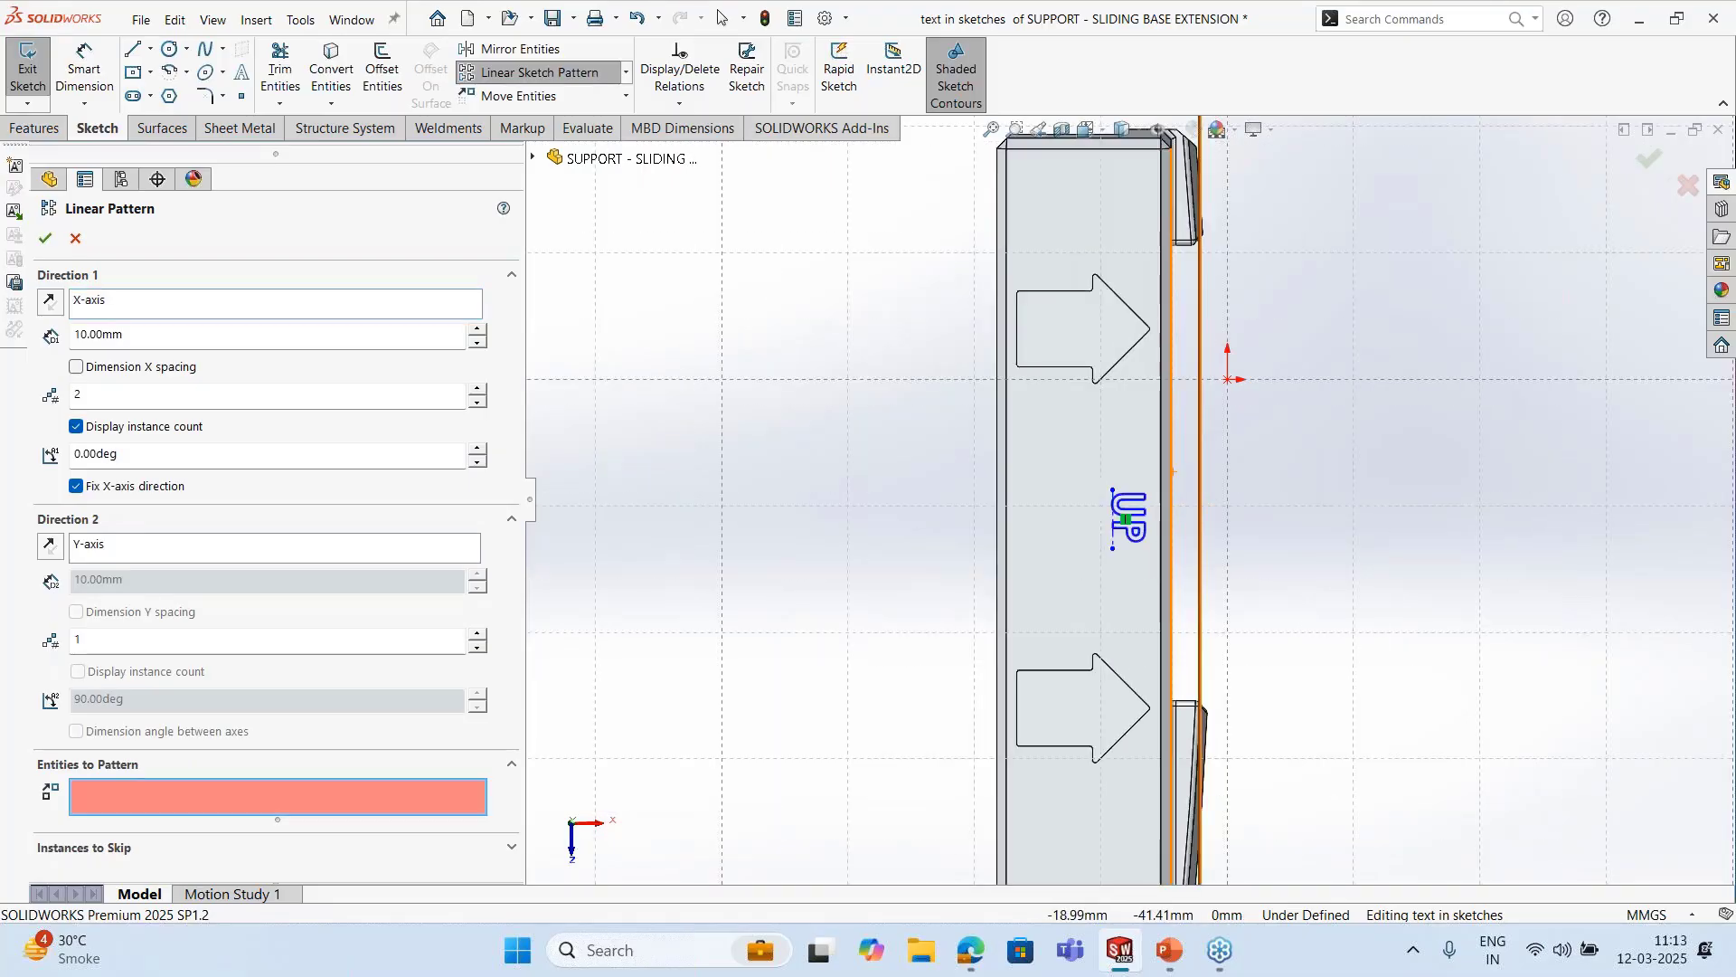
click(1126, 518)
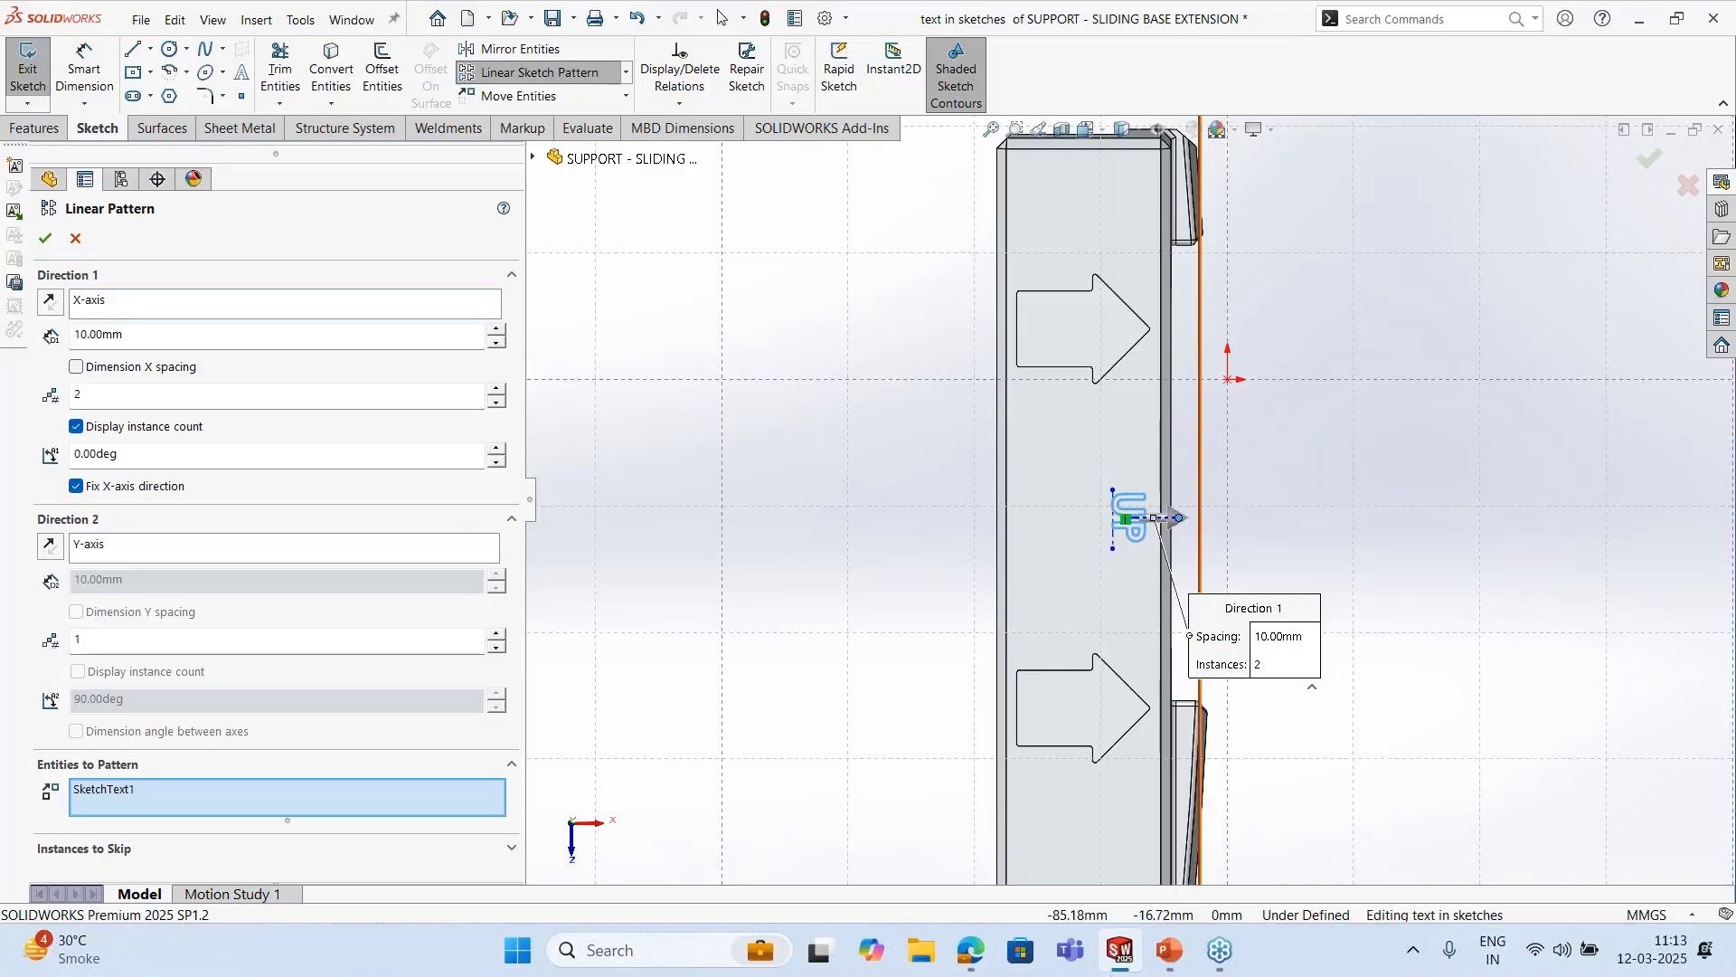
click(54, 308)
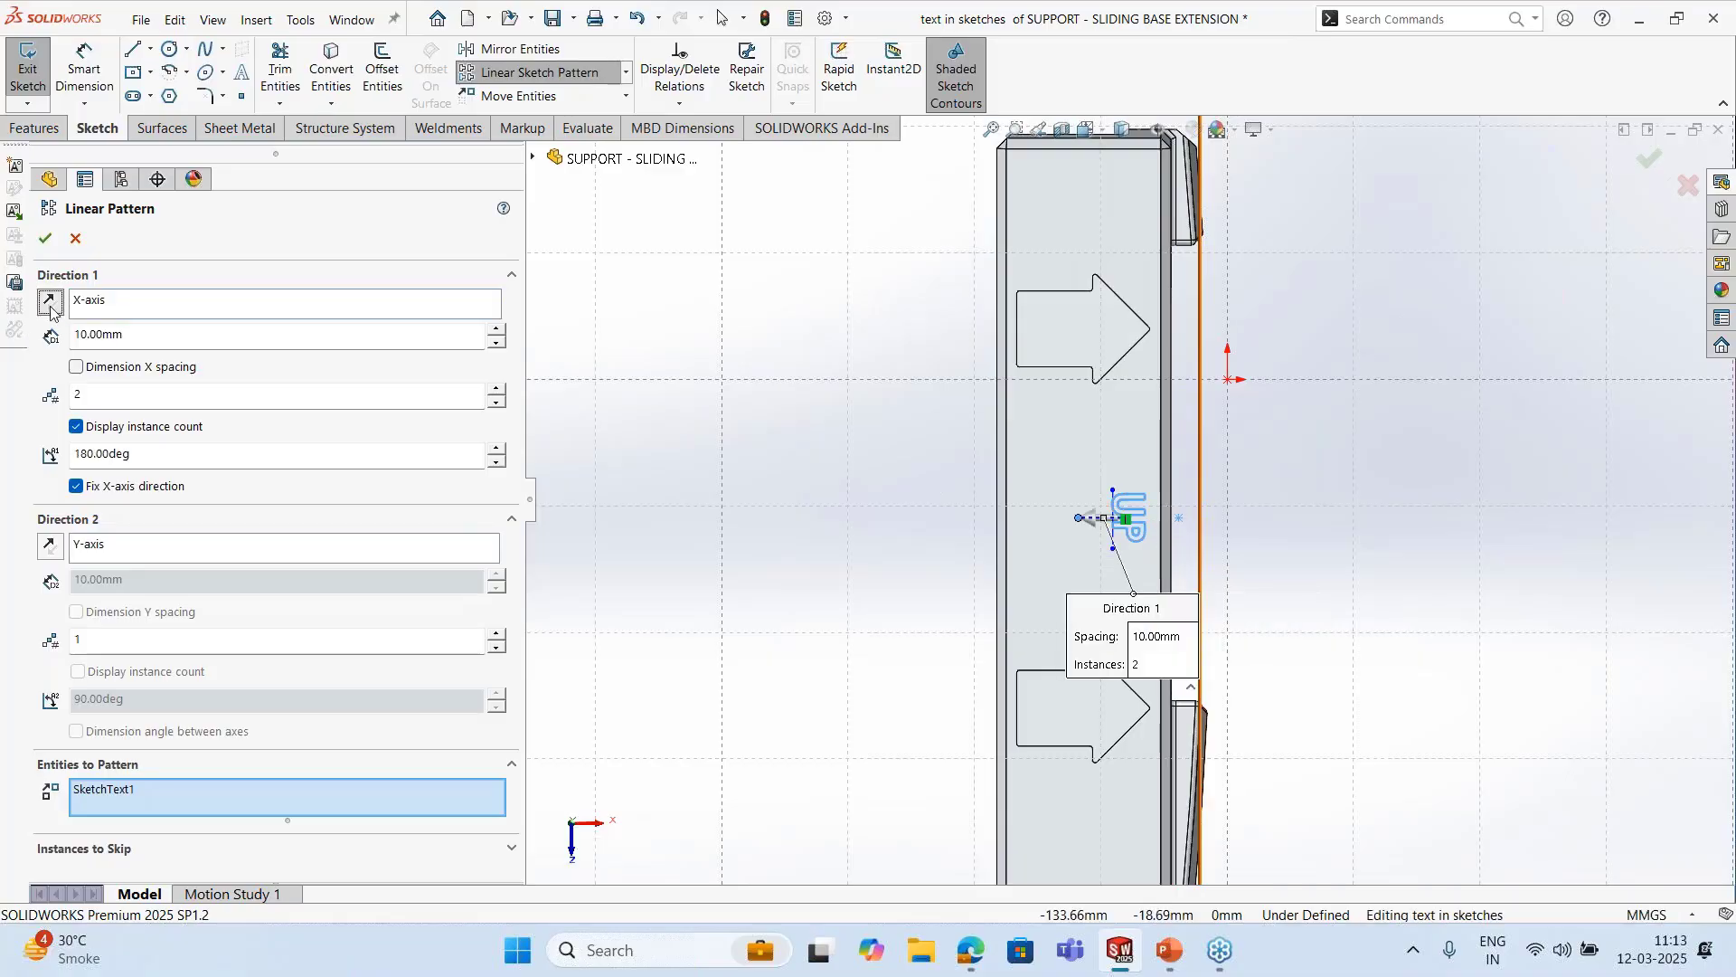
click(47, 239)
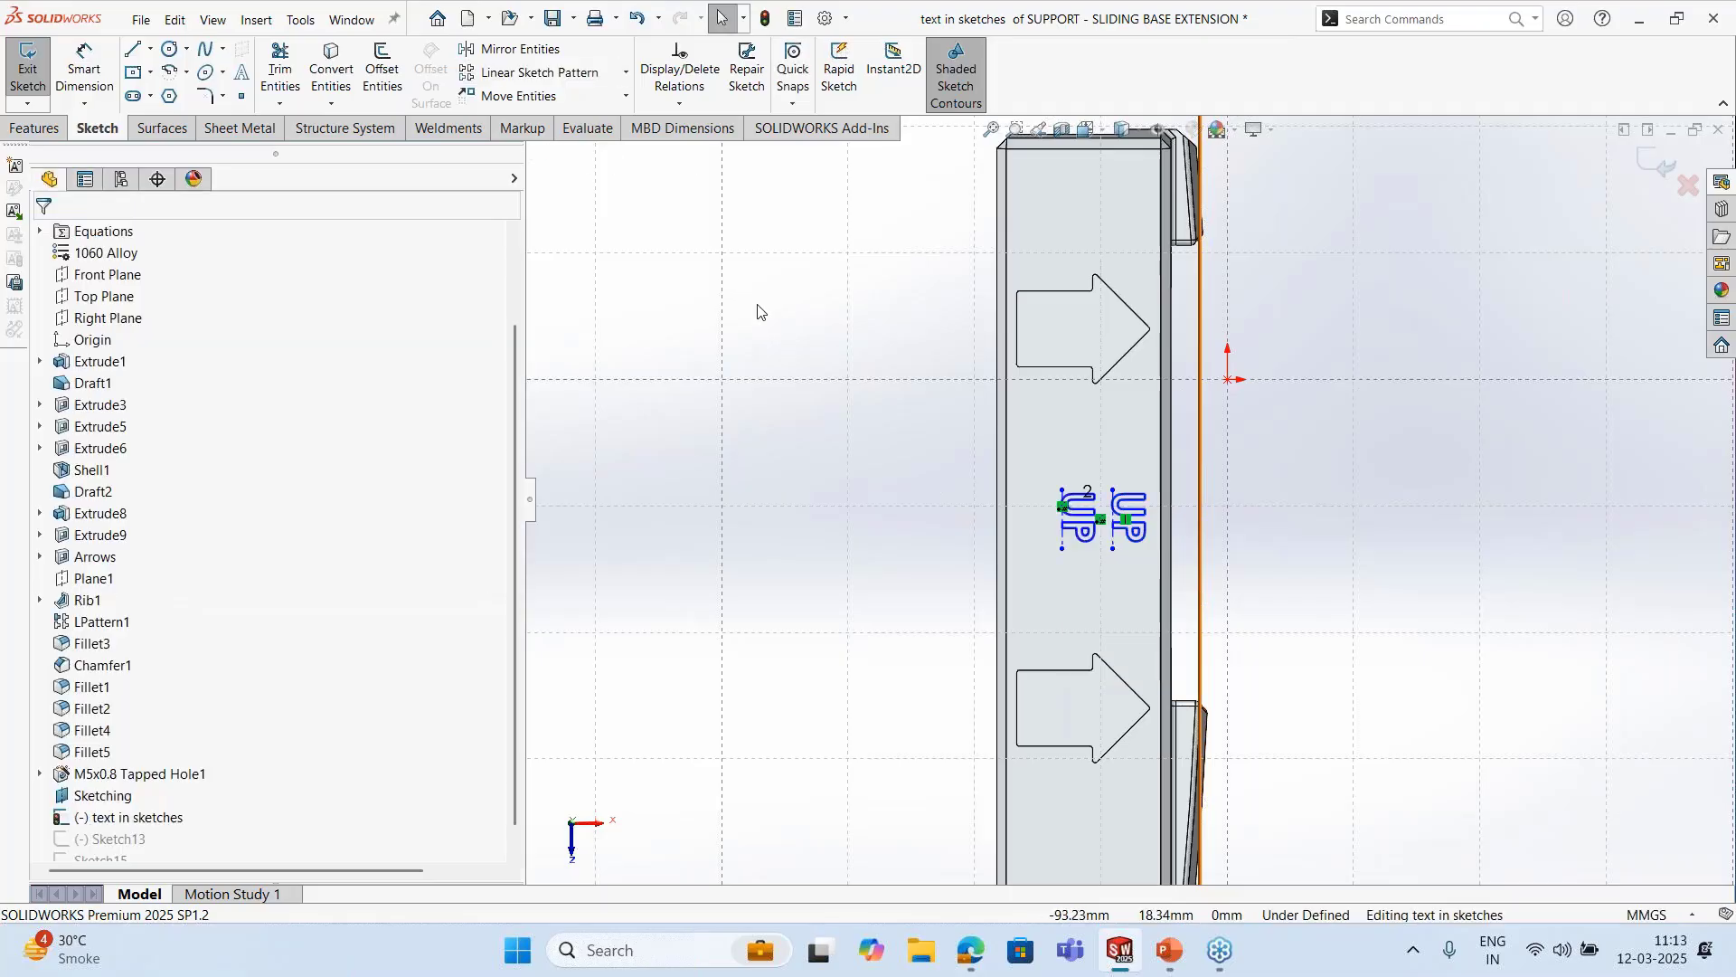
scroll(927, 572, up, 5)
middle_drag(926, 572, 785, 312)
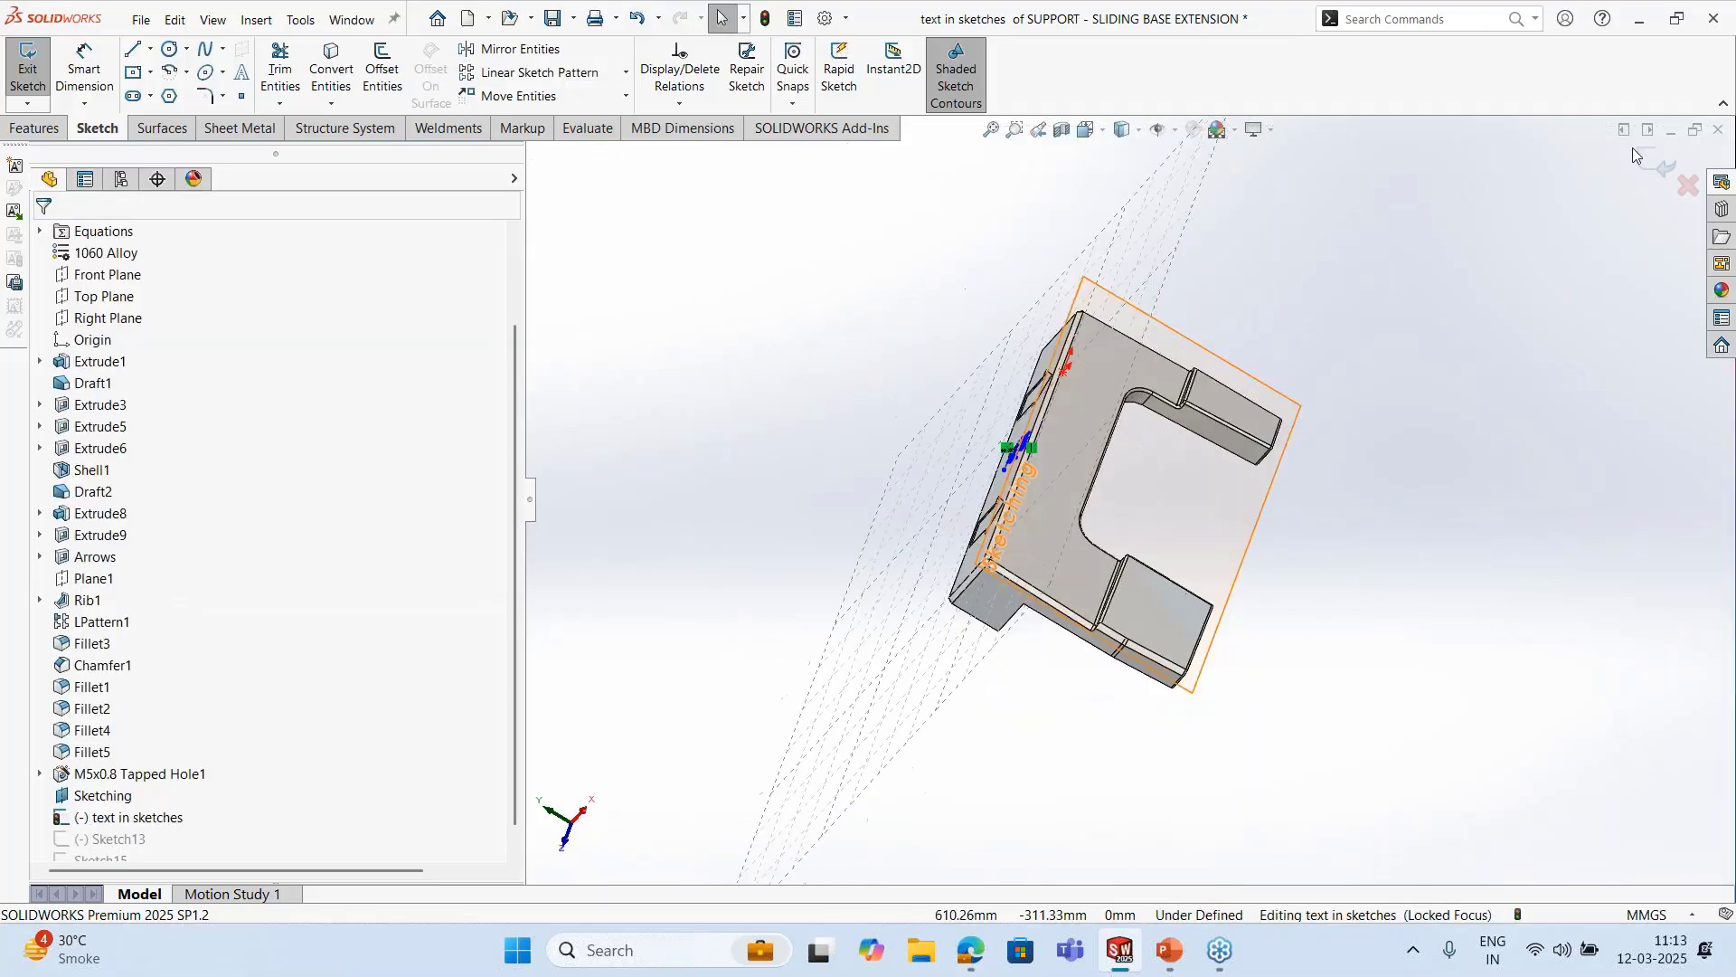
click(1657, 168)
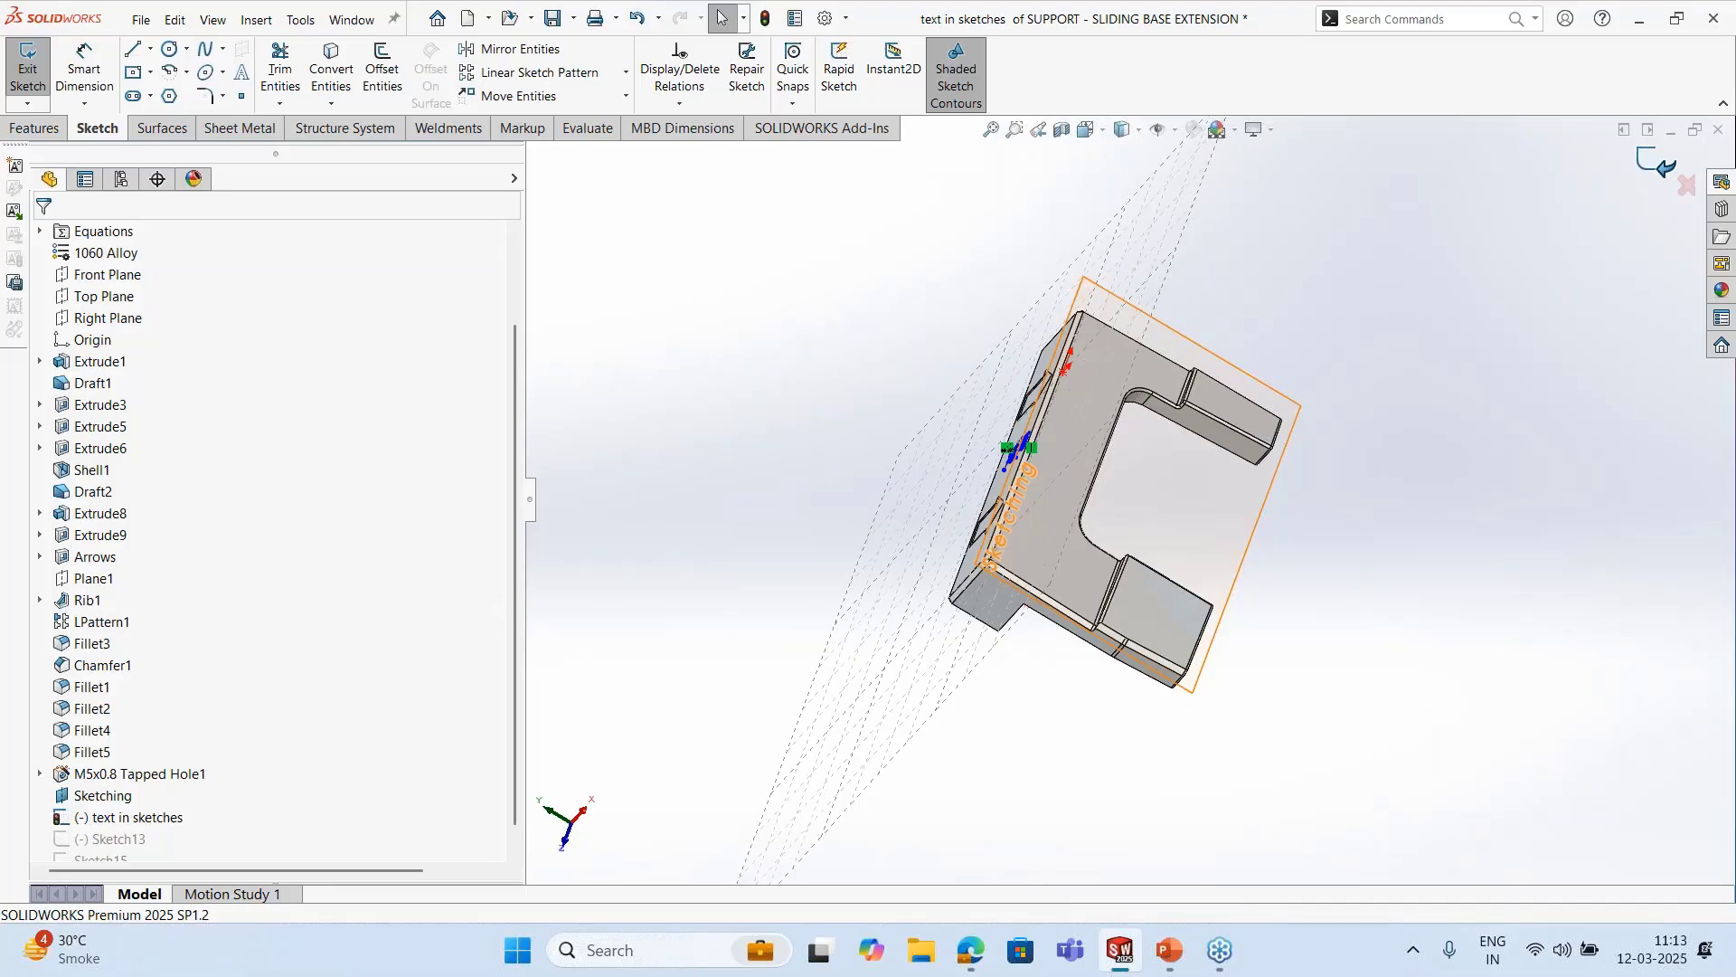
Open the sketch with the two slots on the support's side face for editing and expand its blocks
mouse_move(1393, 488)
middle_down()
mouse_move(1313, 416)
mouse_move(1353, 411)
middle_up()
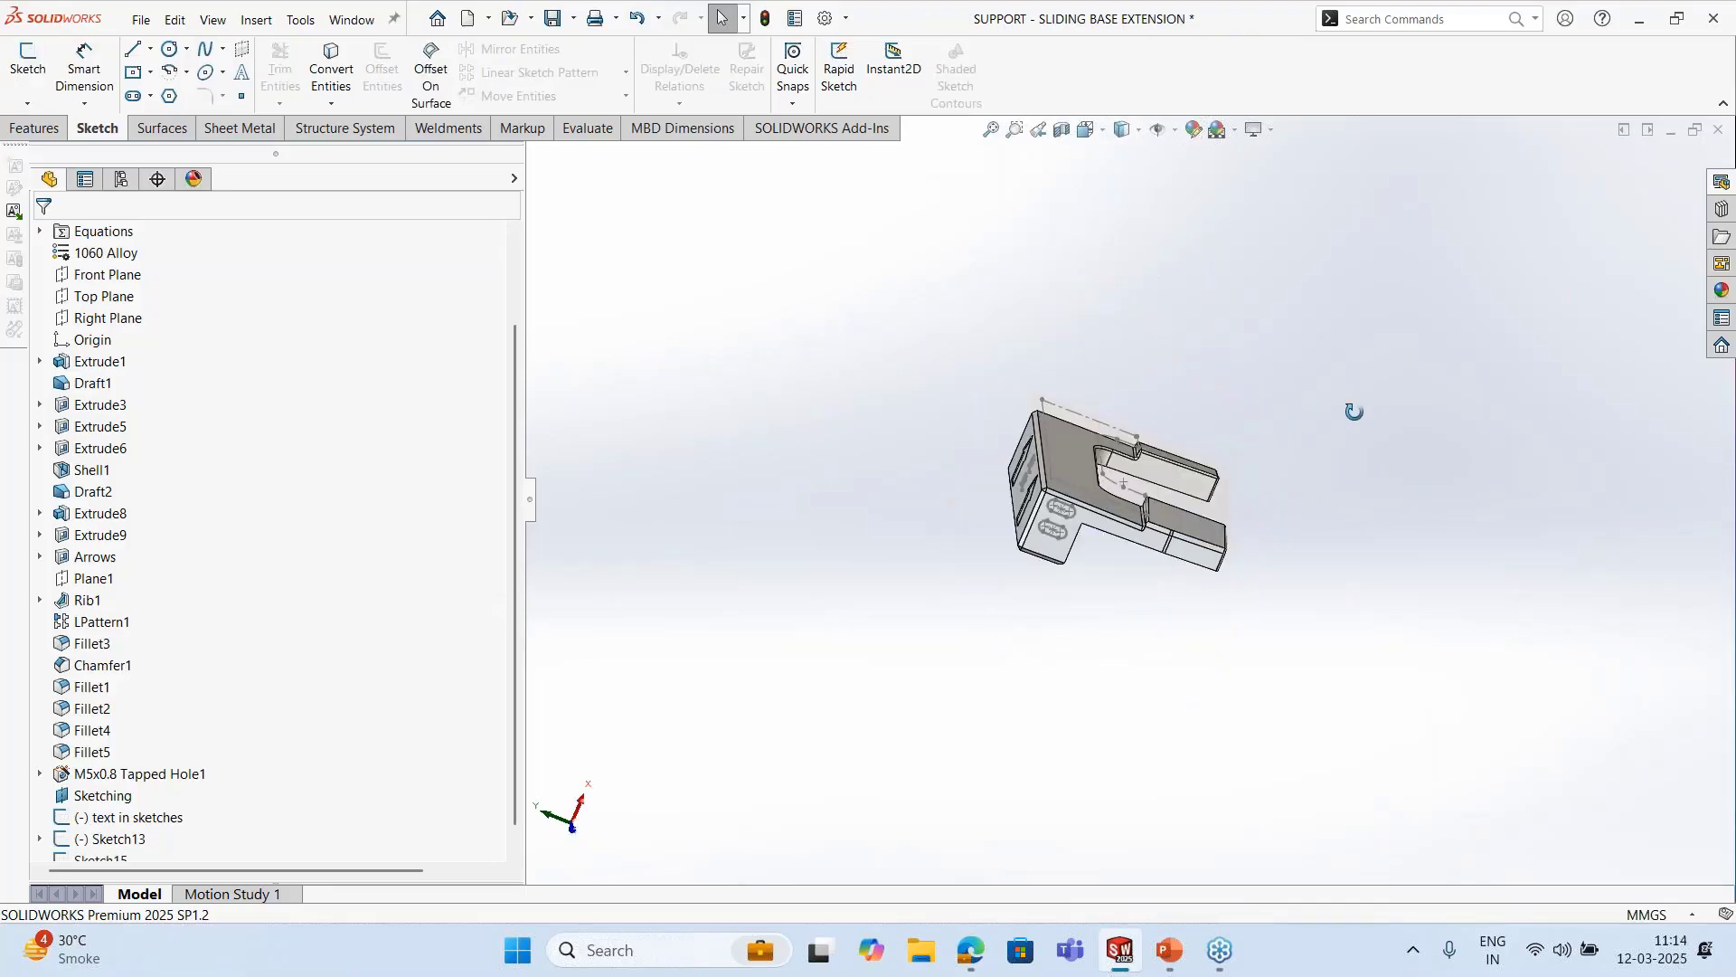
scroll(1005, 576, down, 3)
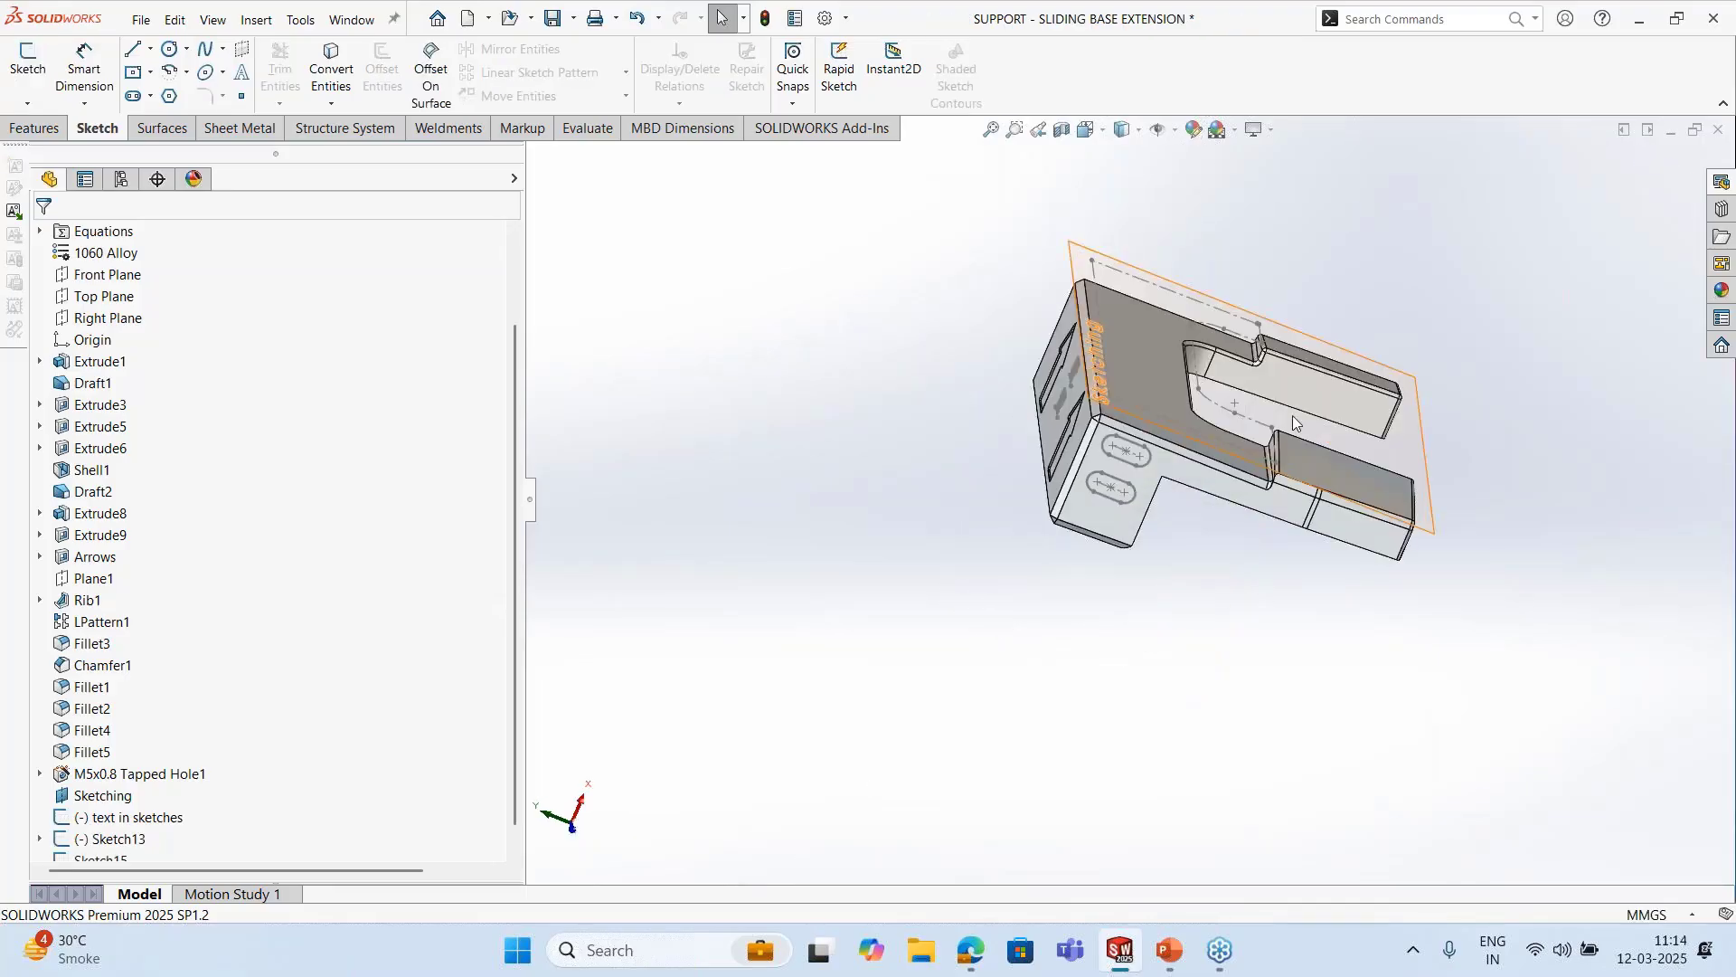
mouse_move(1295, 419)
middle_down()
mouse_move(1180, 416)
mouse_move(1297, 512)
middle_up()
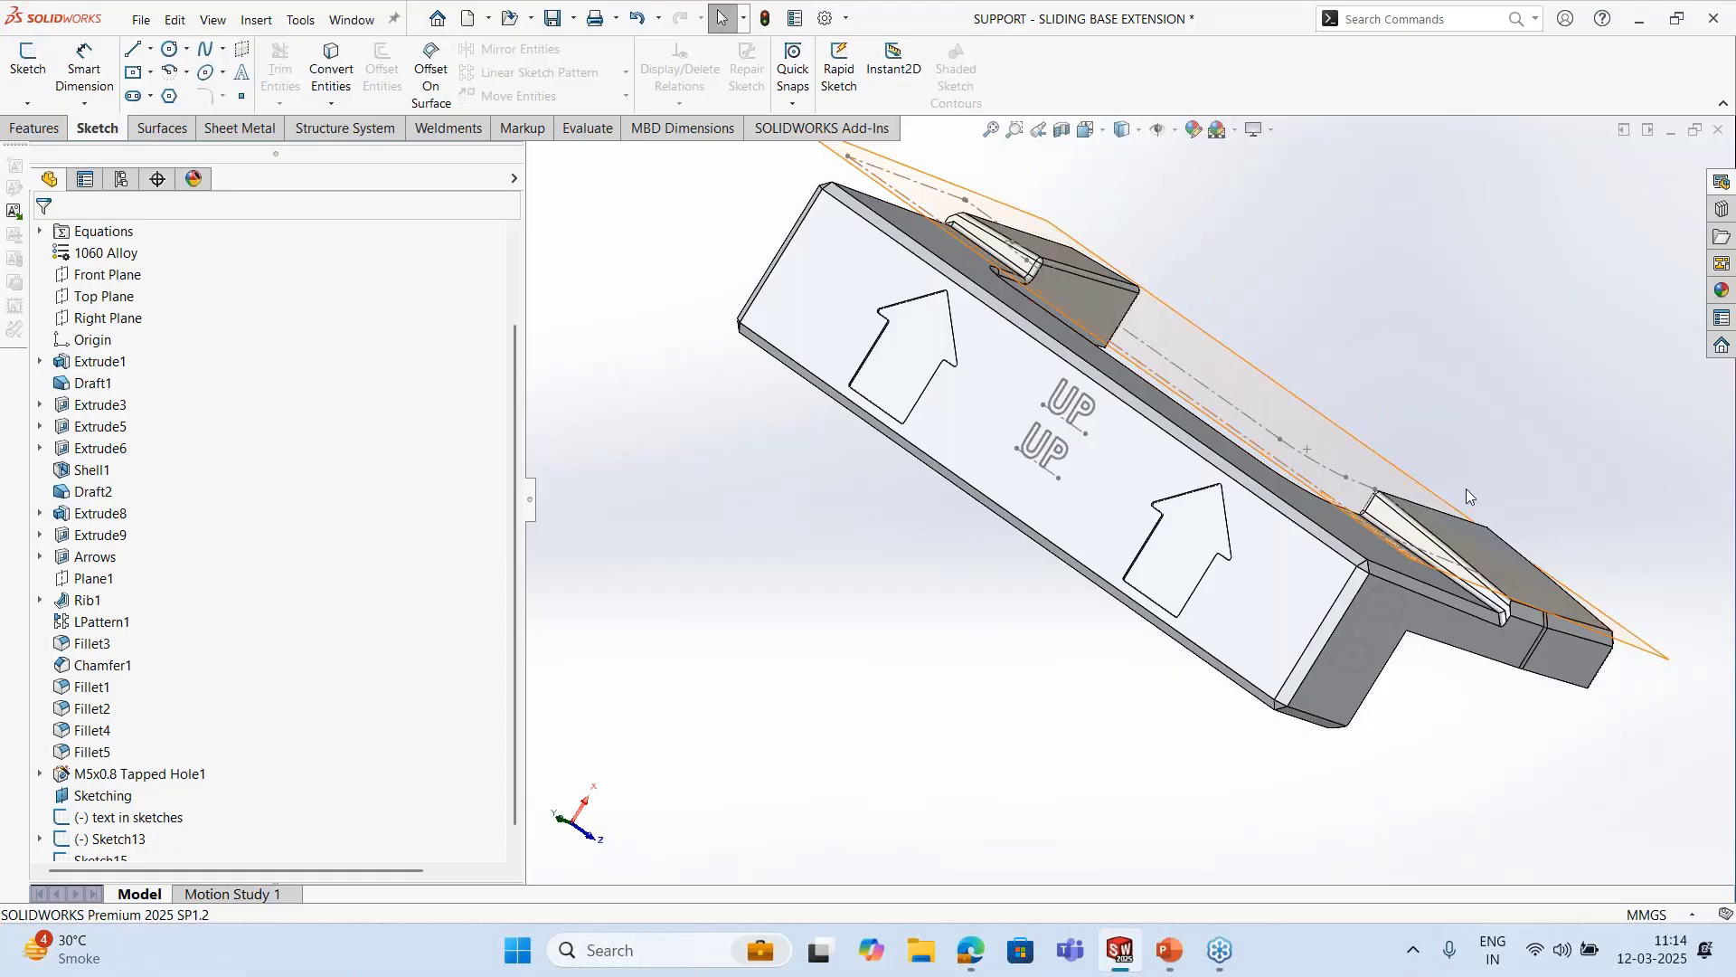
middle_drag(1379, 570, 1185, 587)
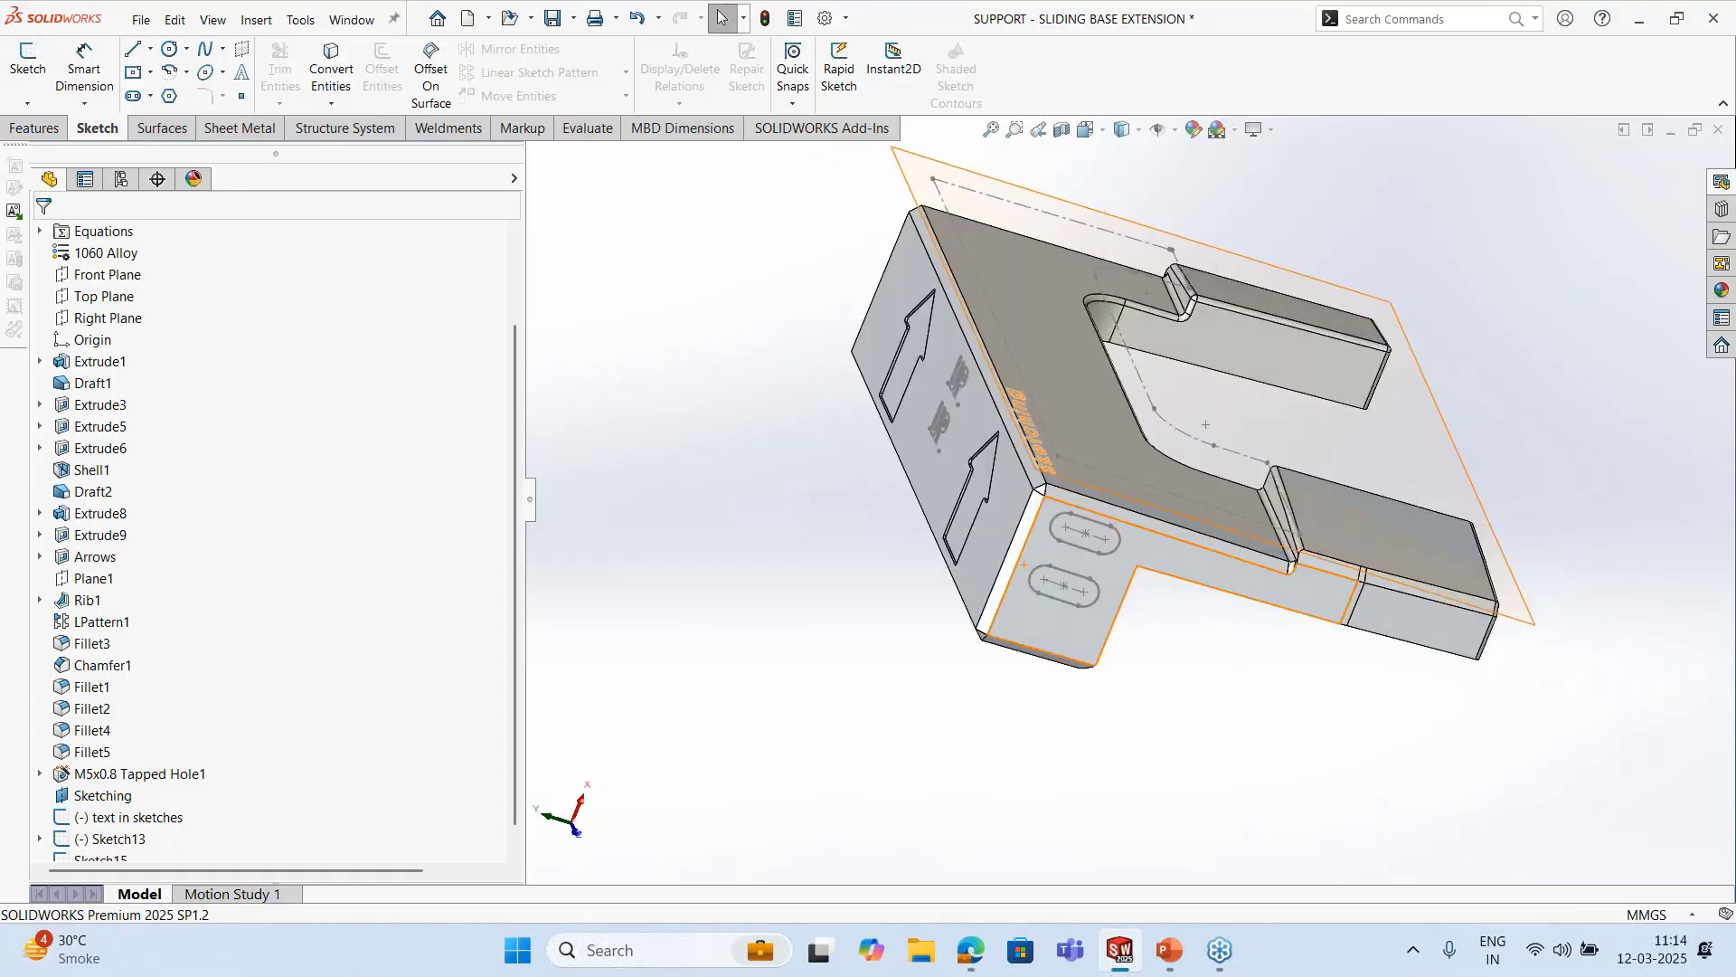
scroll(269, 776, down, 1)
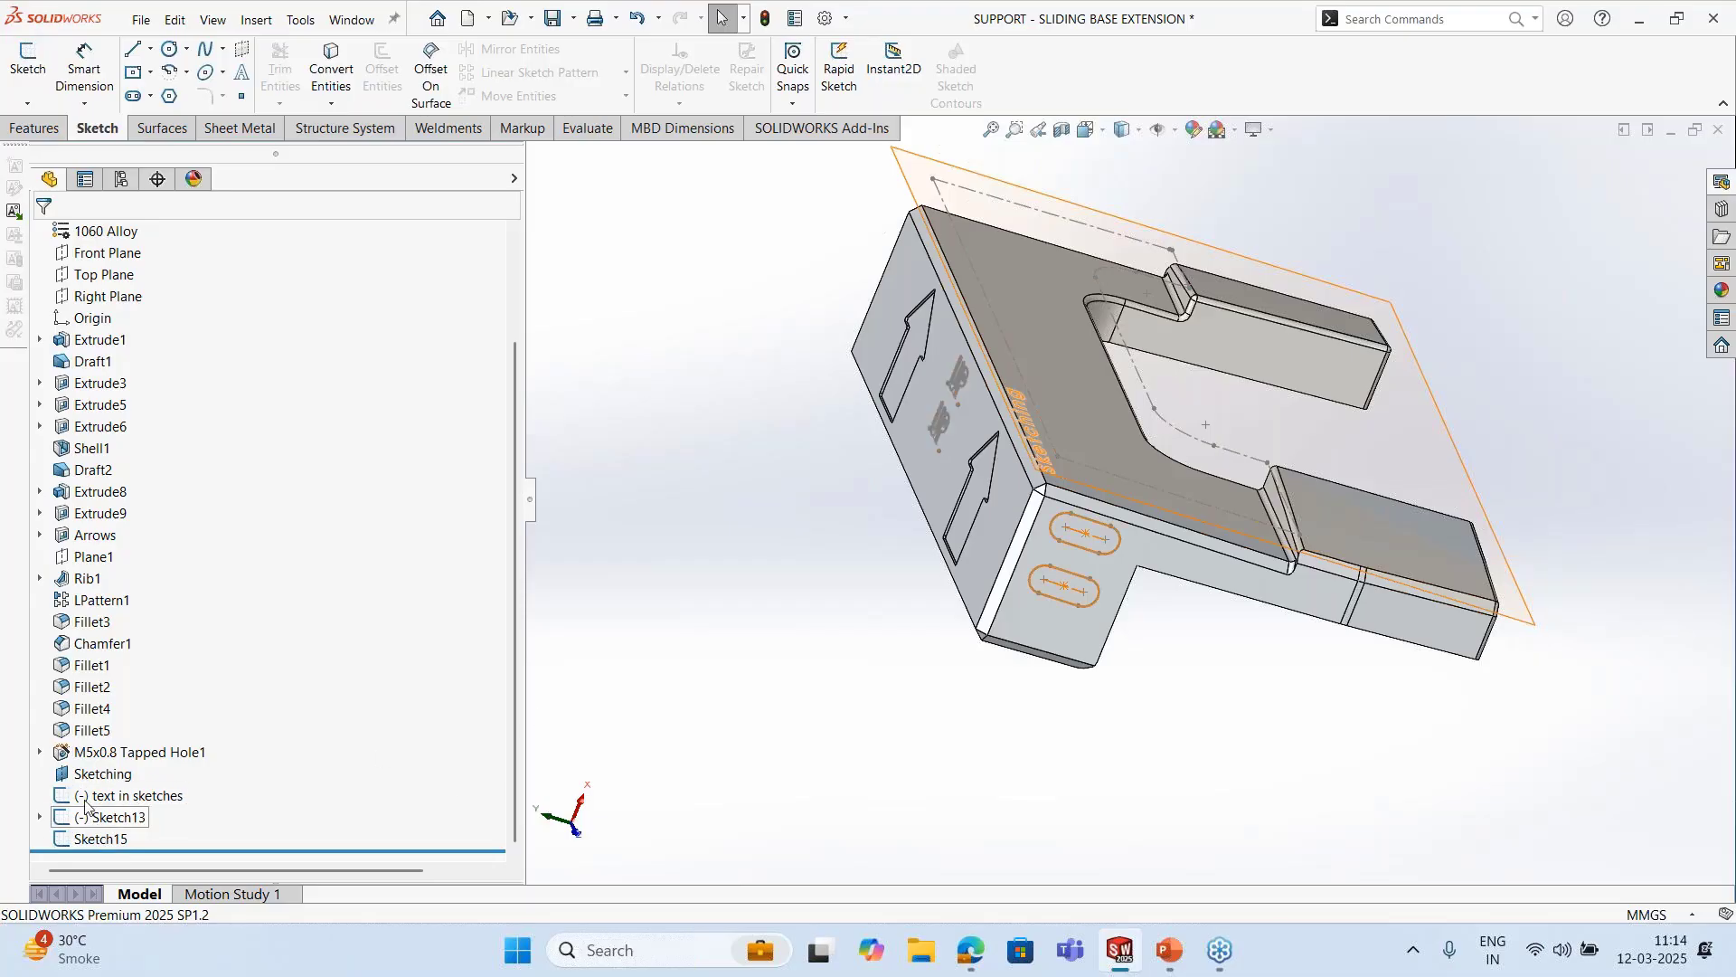
click(1038, 582)
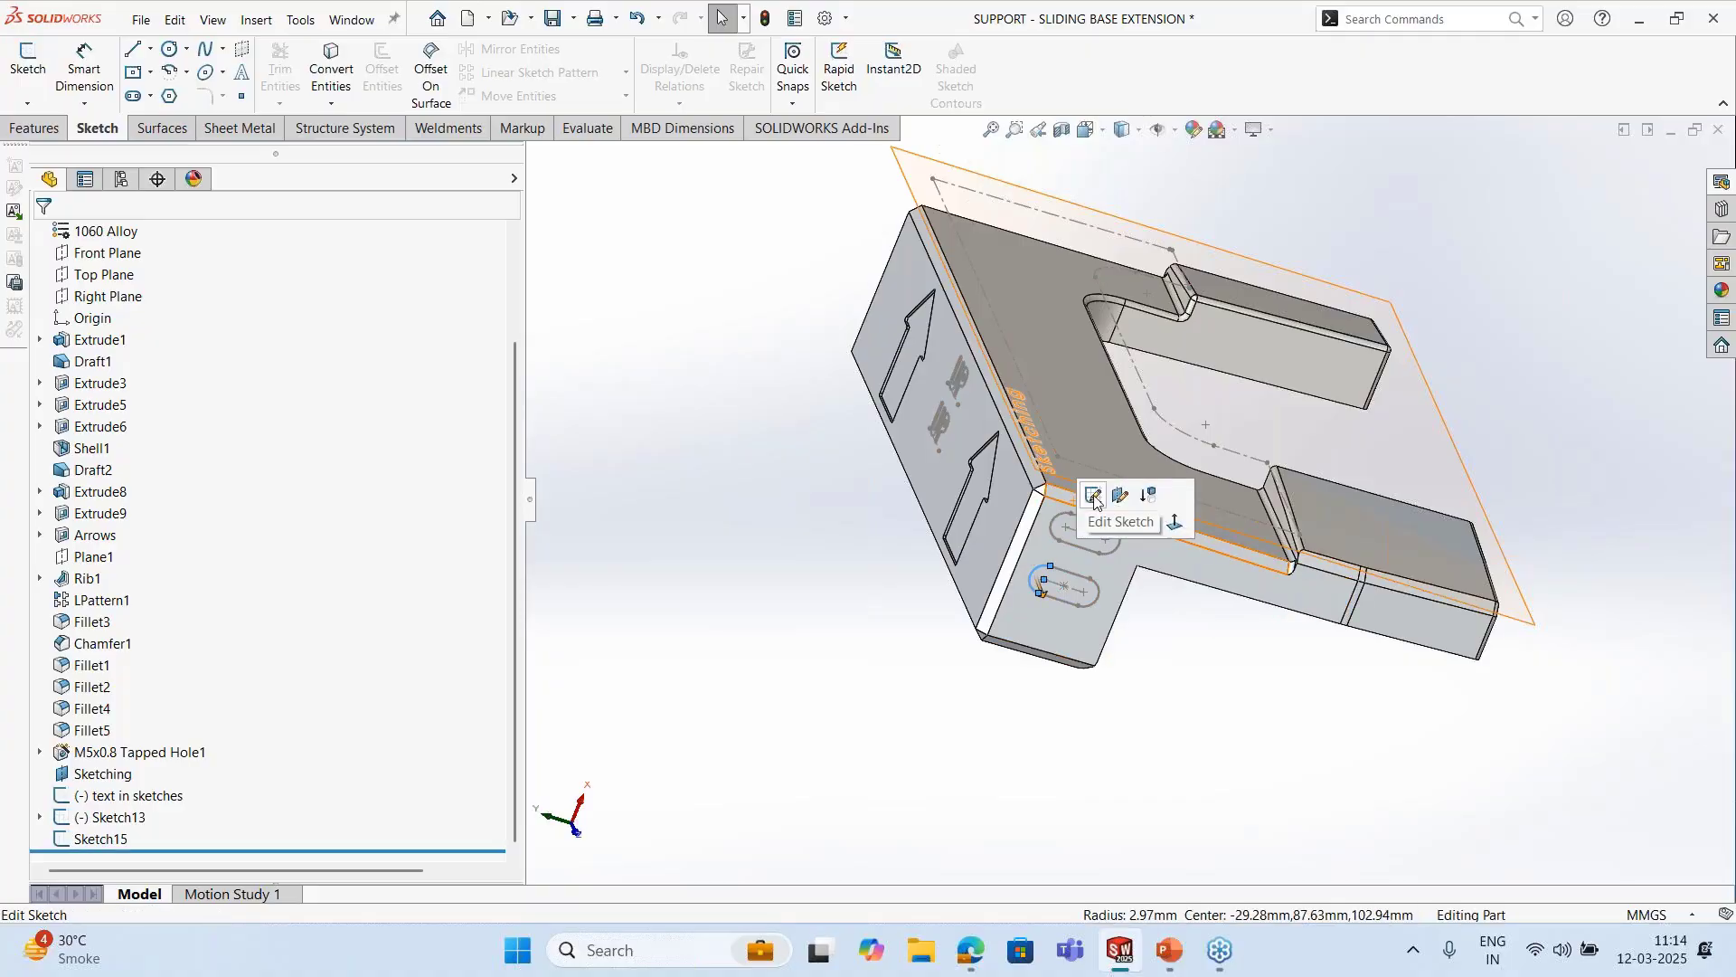
click(39, 816)
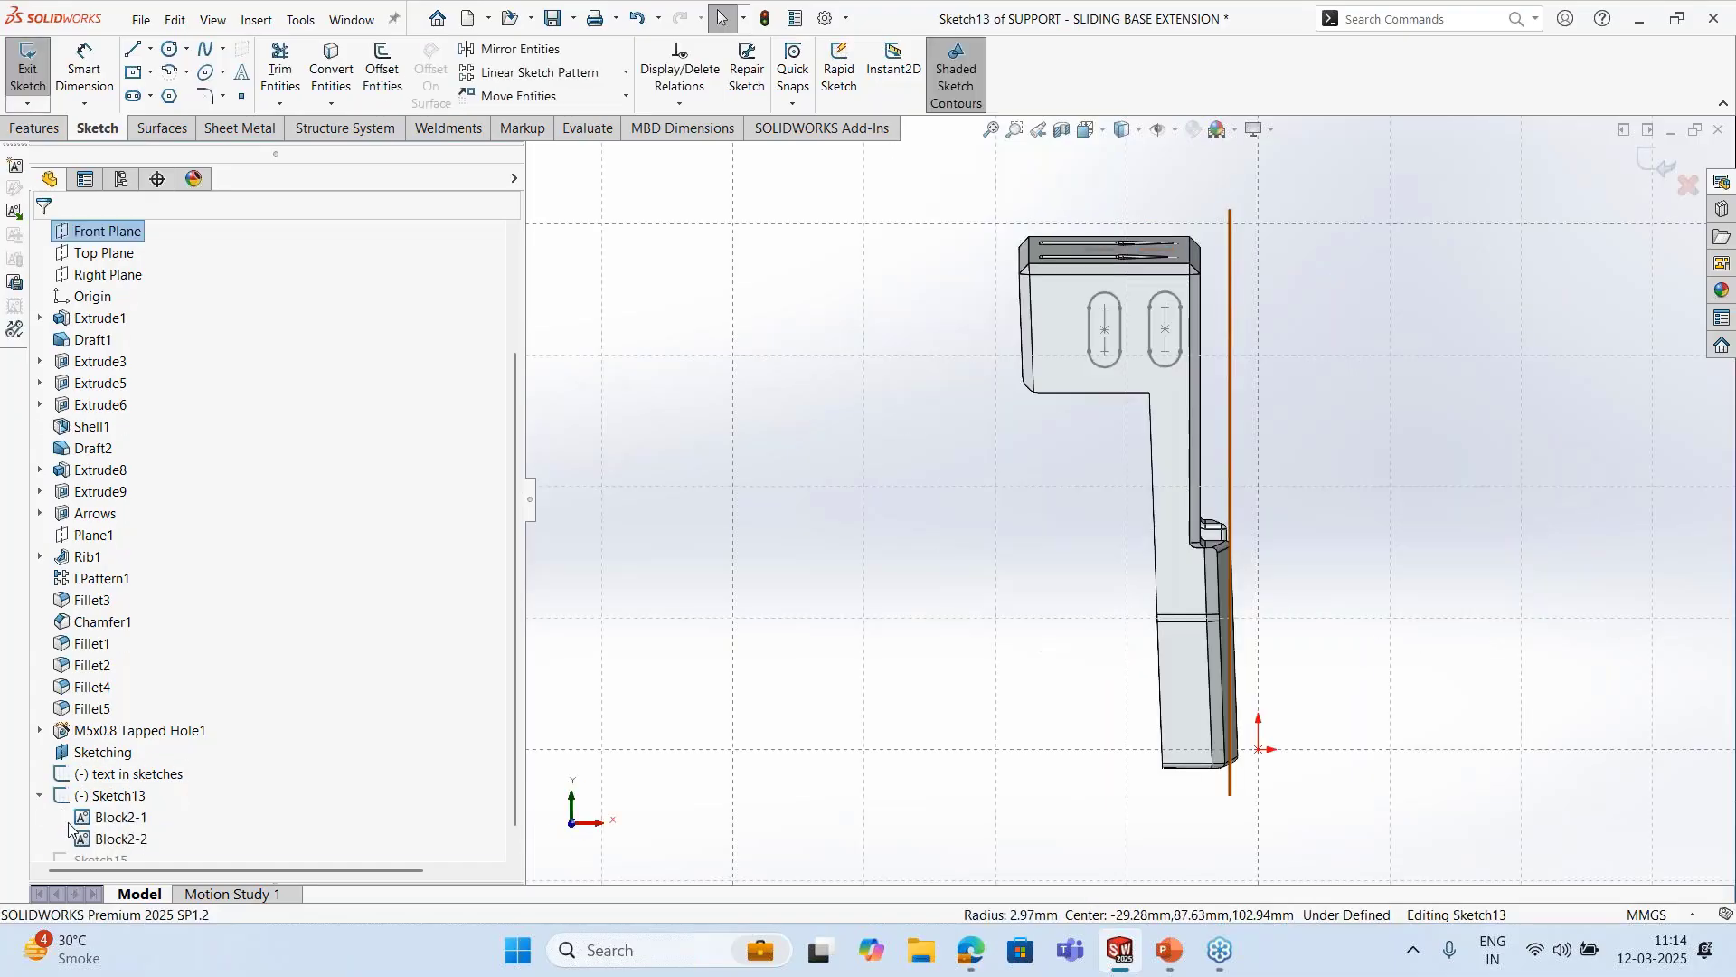
Examine blocks Block2-1 and Block2-2 in the slot sketch and exit the sketch
click(116, 838)
click(136, 816)
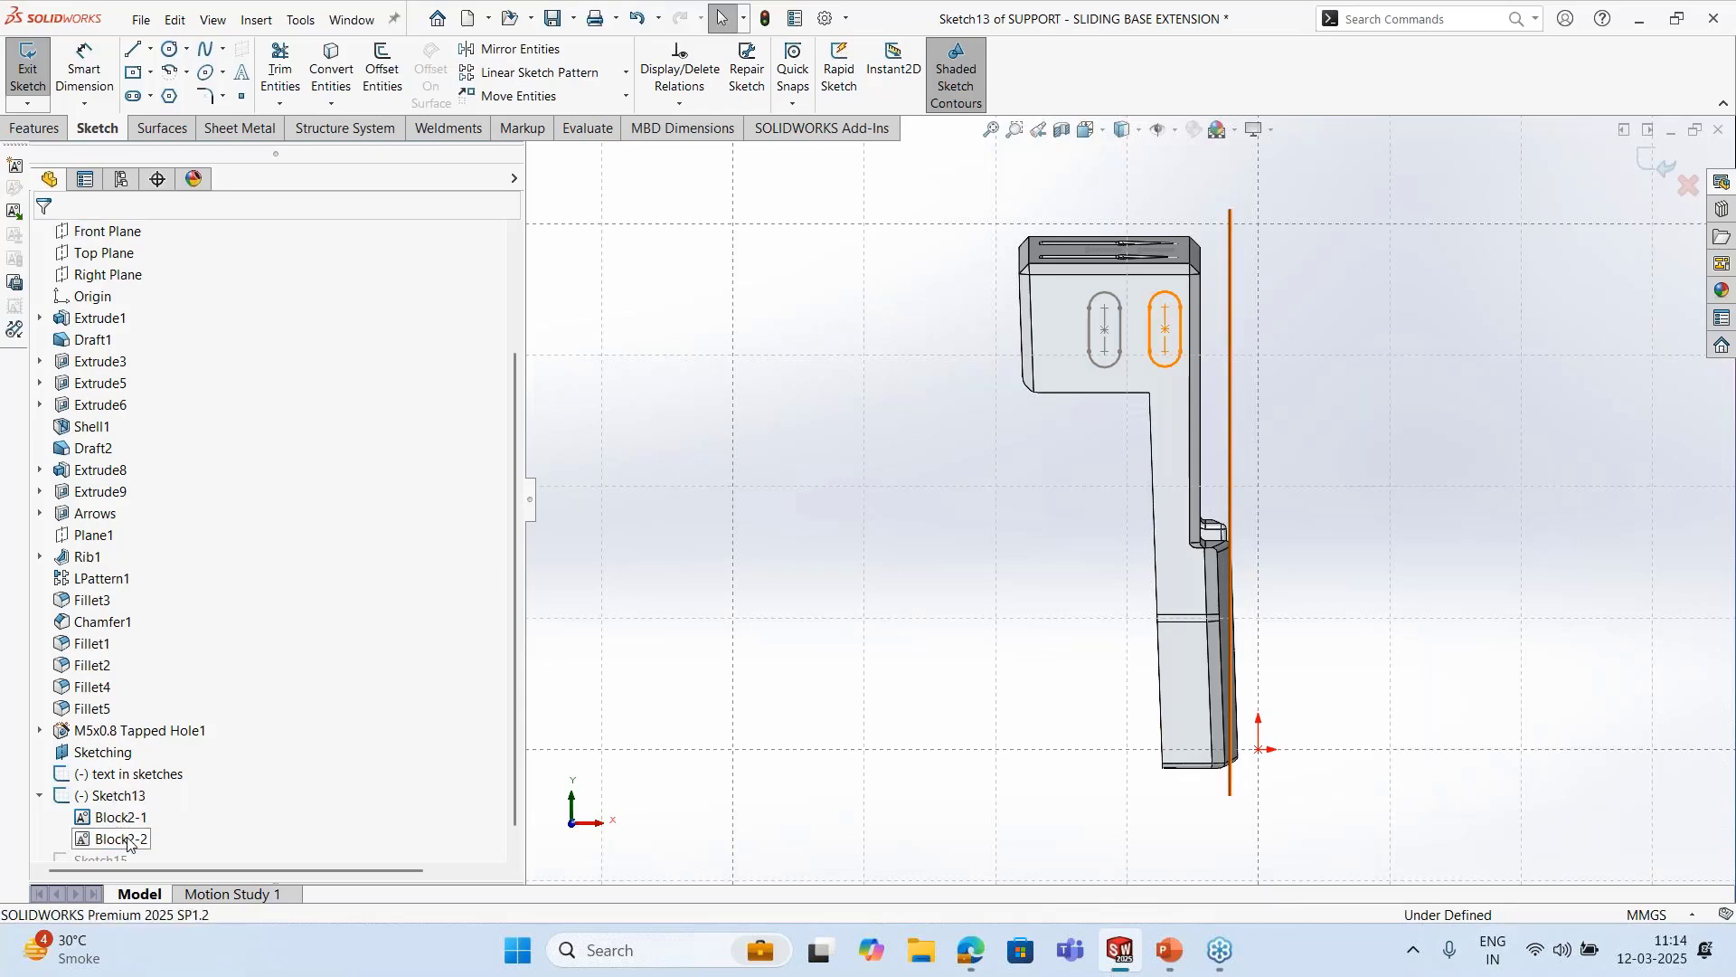
right_click(128, 841)
click(273, 703)
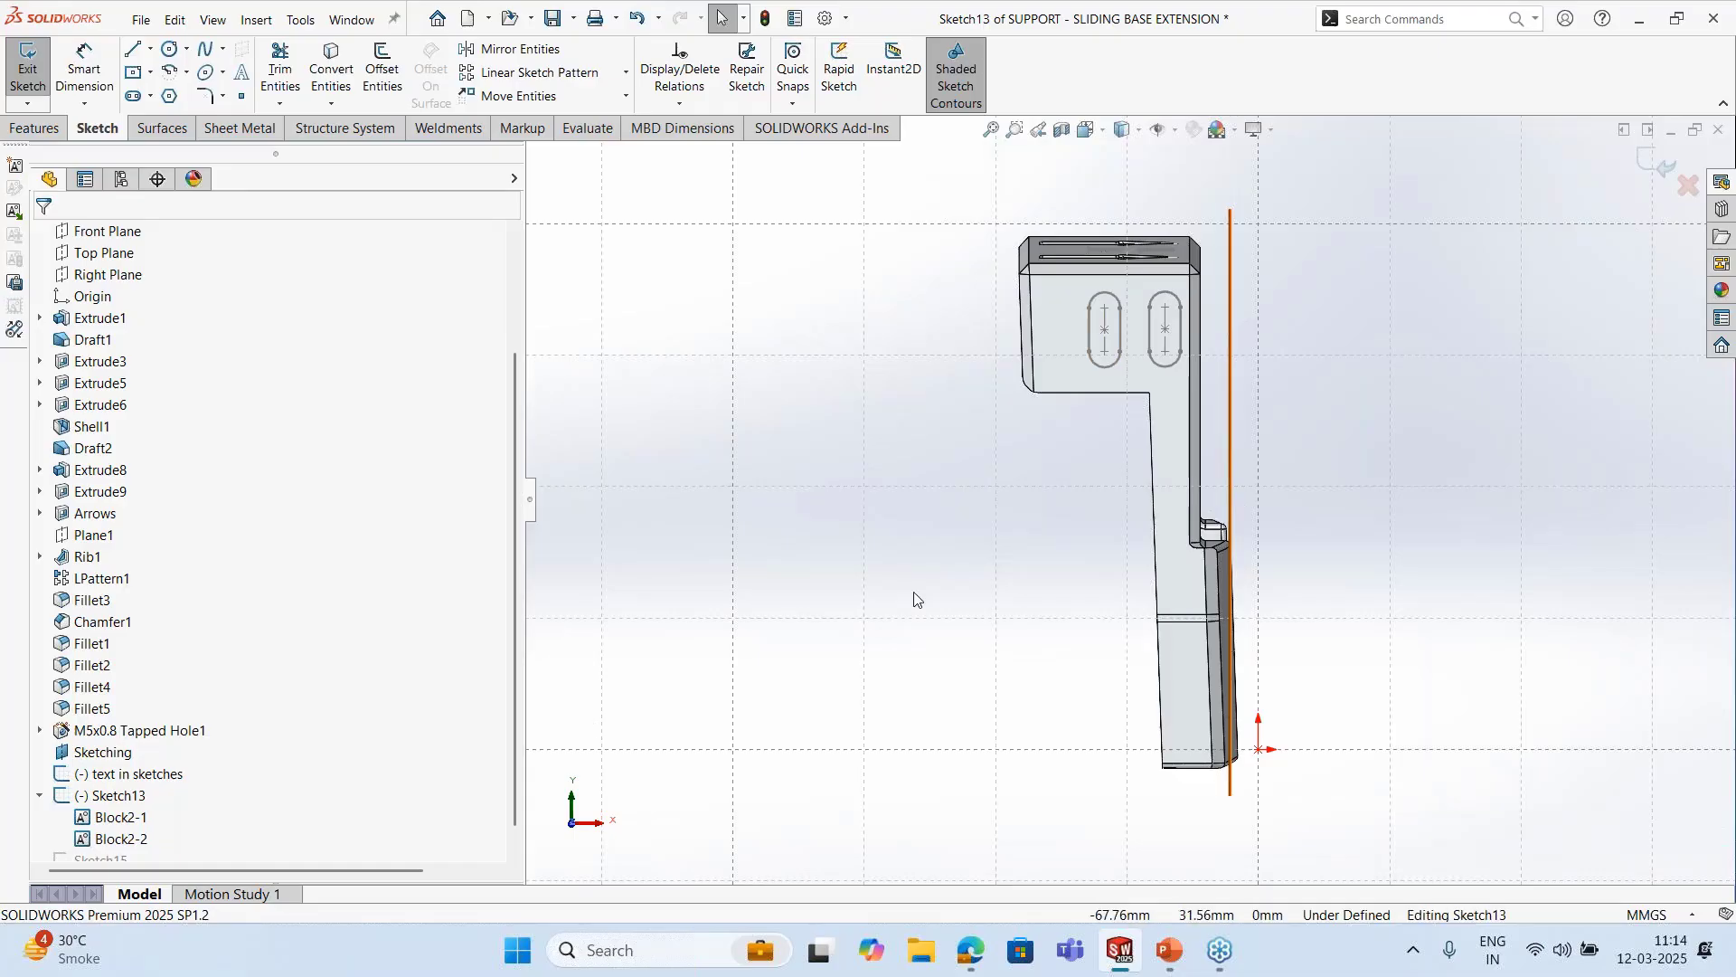
double_click(1379, 414)
key(z)
key(z)
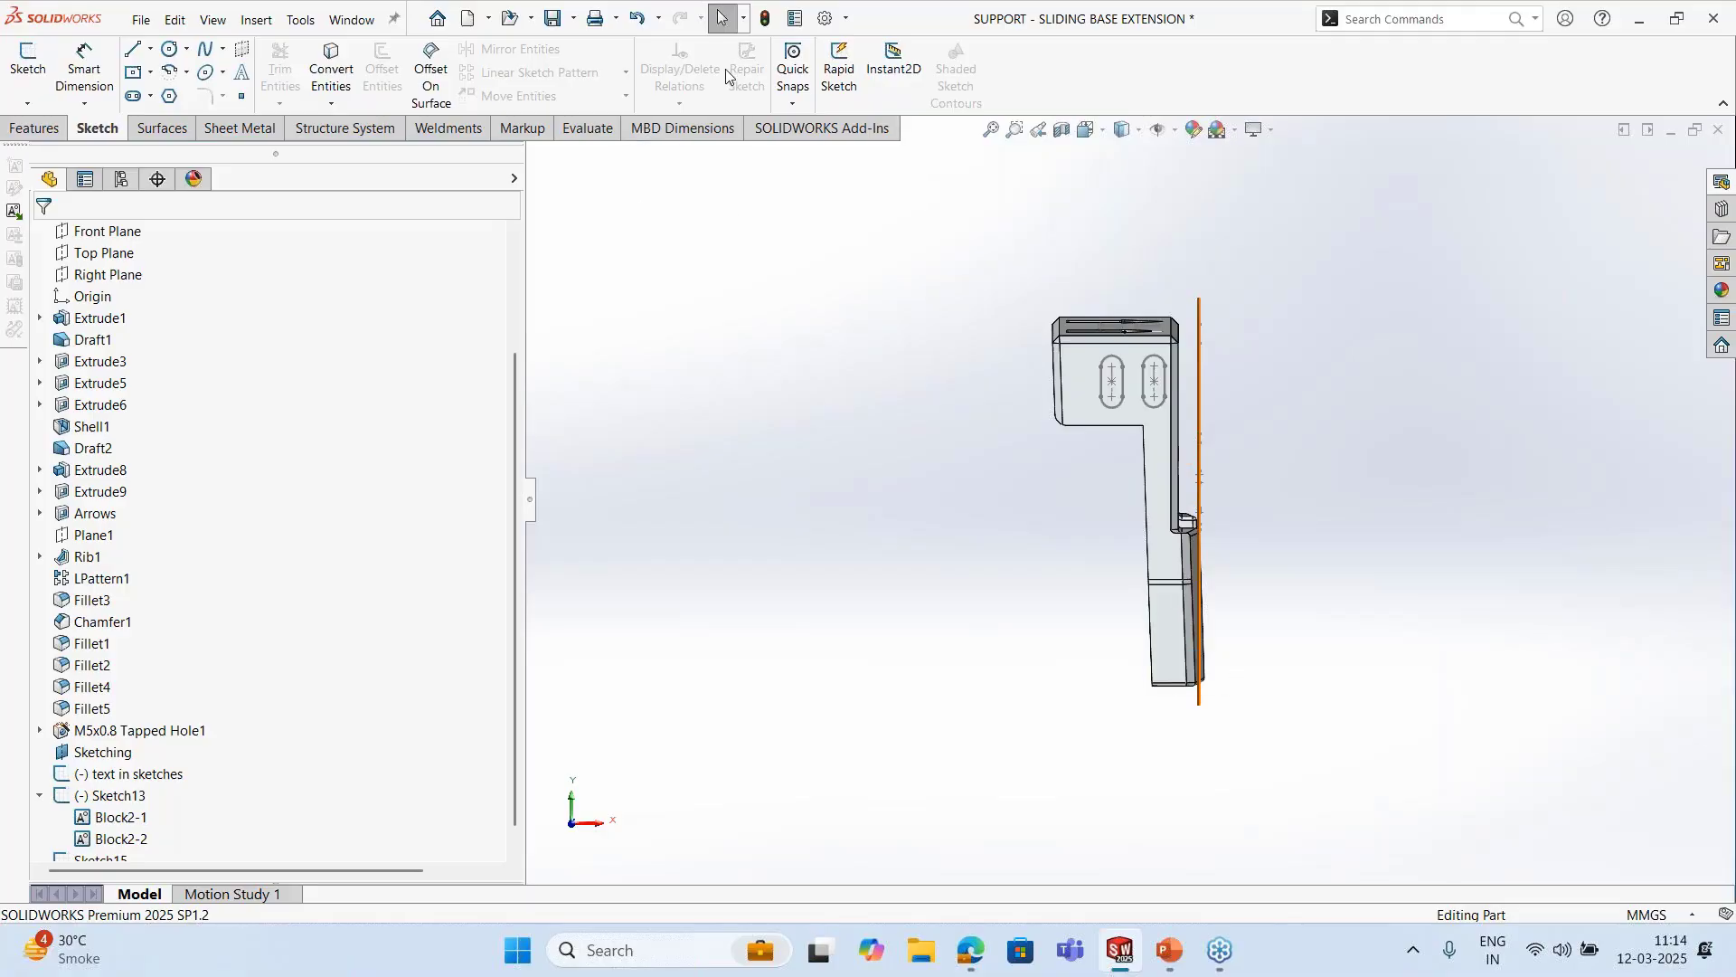
Switch to the PowerPoint slide show with the Sketching topics
middle_drag(997, 505, 1141, 445)
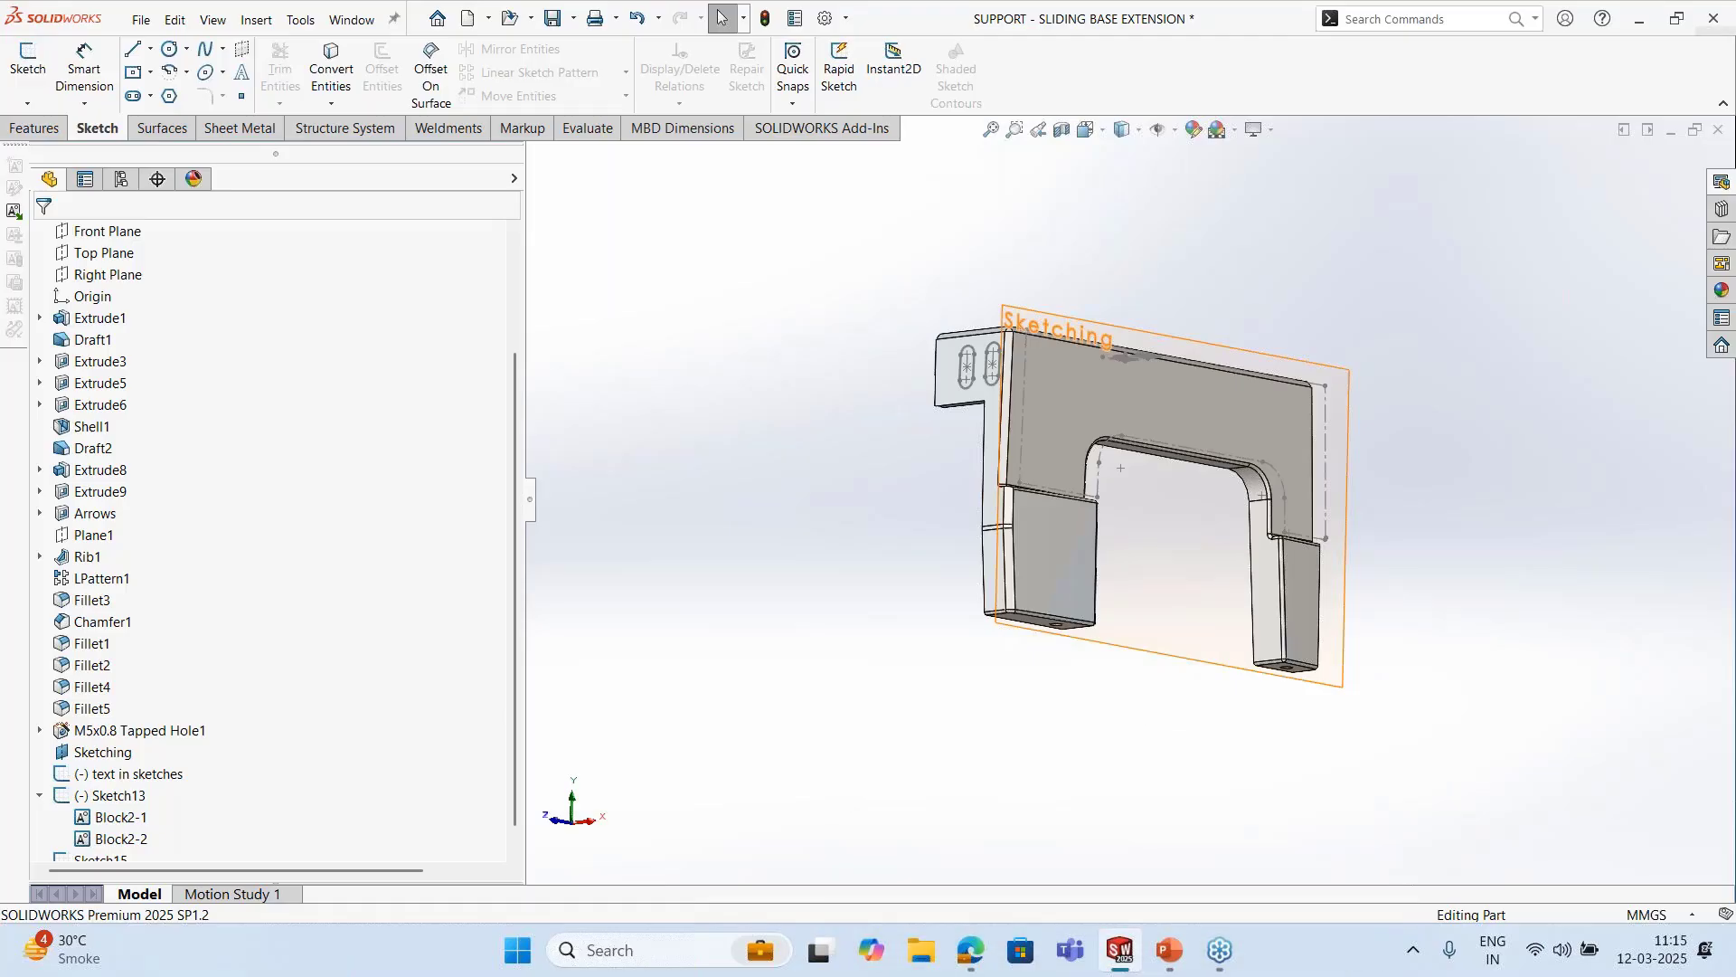
key(alt+Tab)
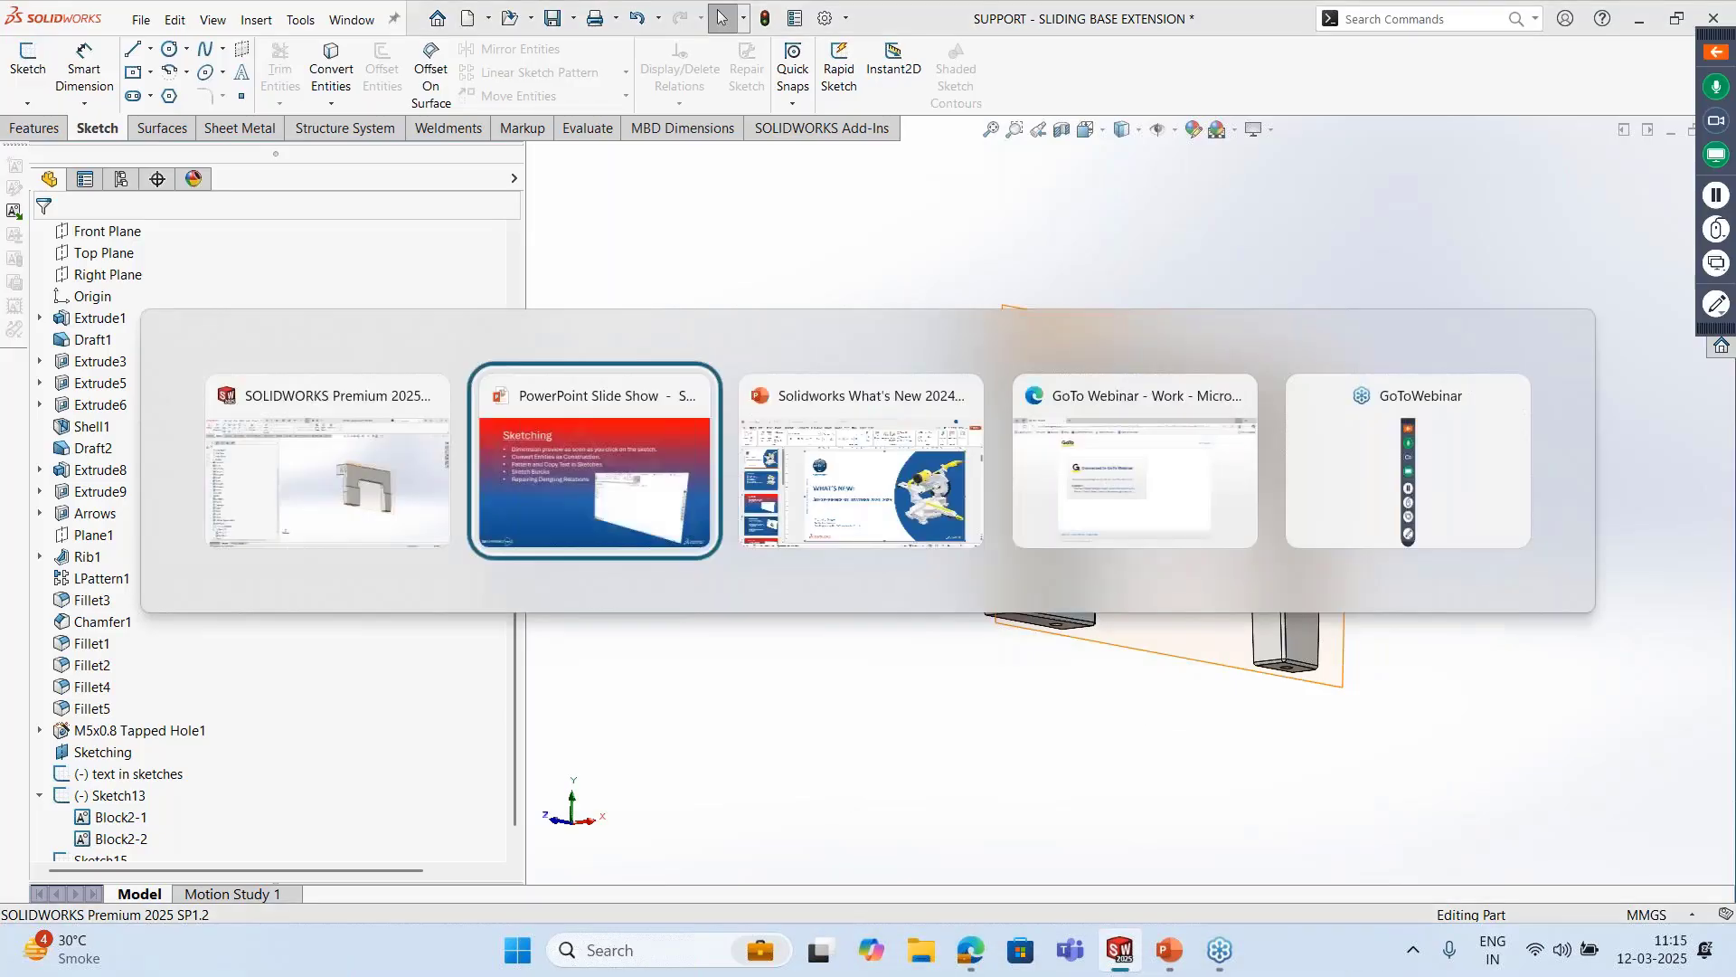
click(666, 541)
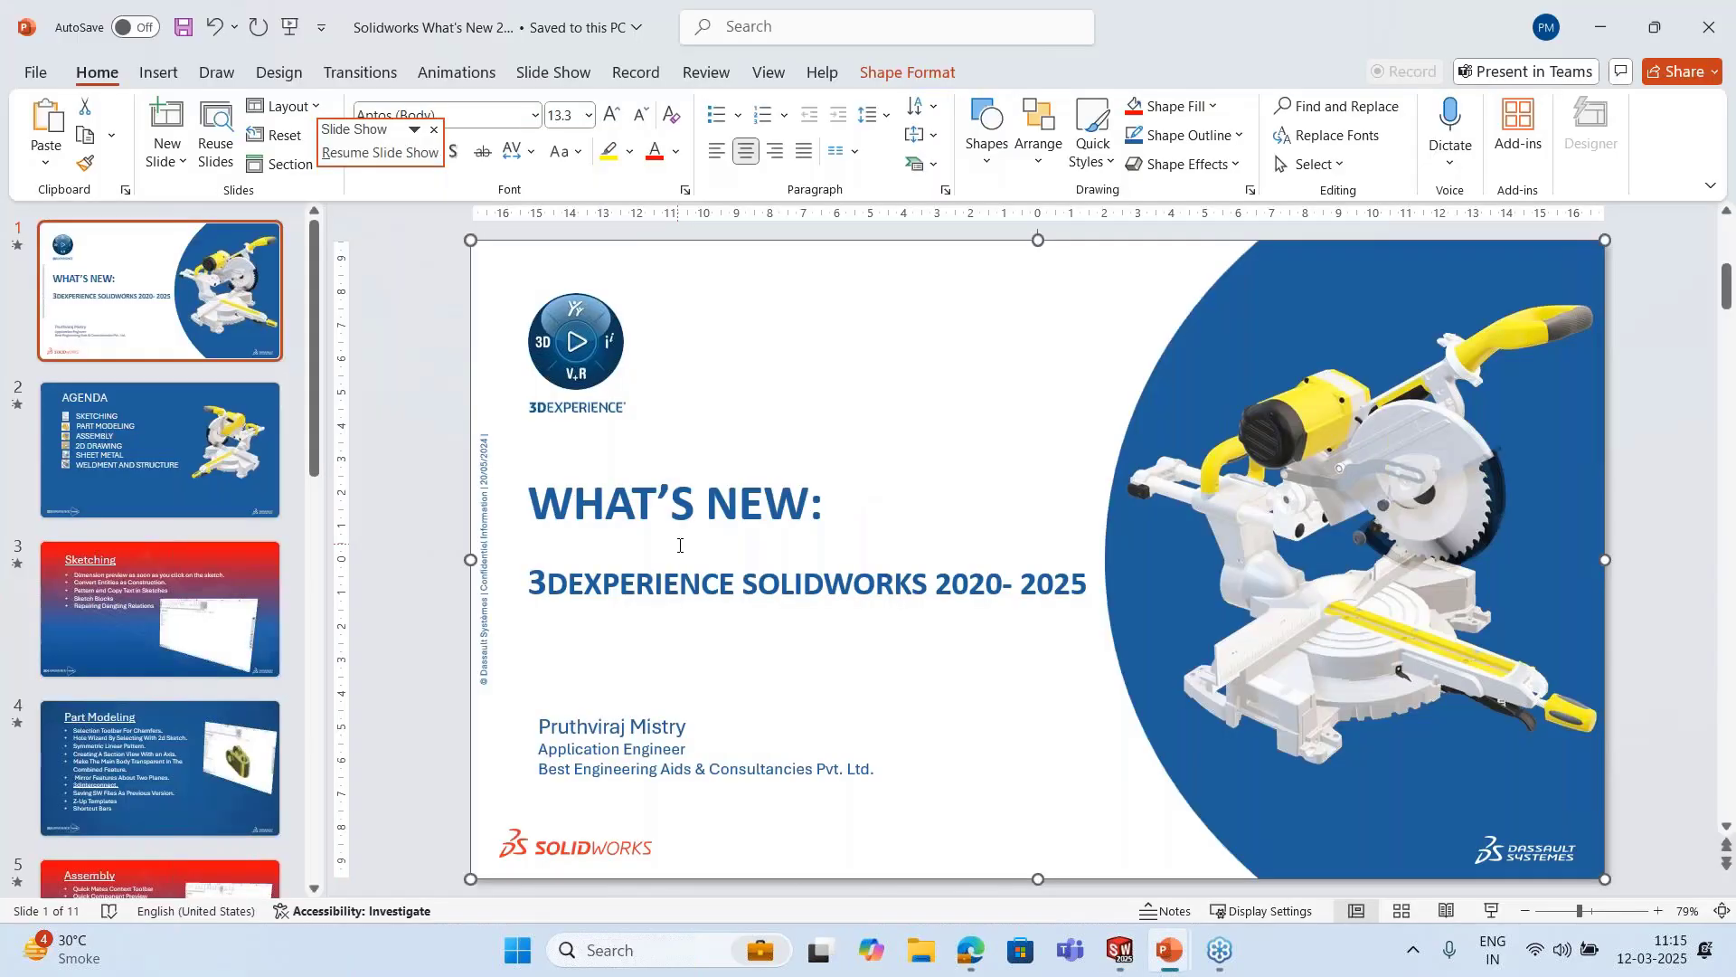
key(alt+Tab)
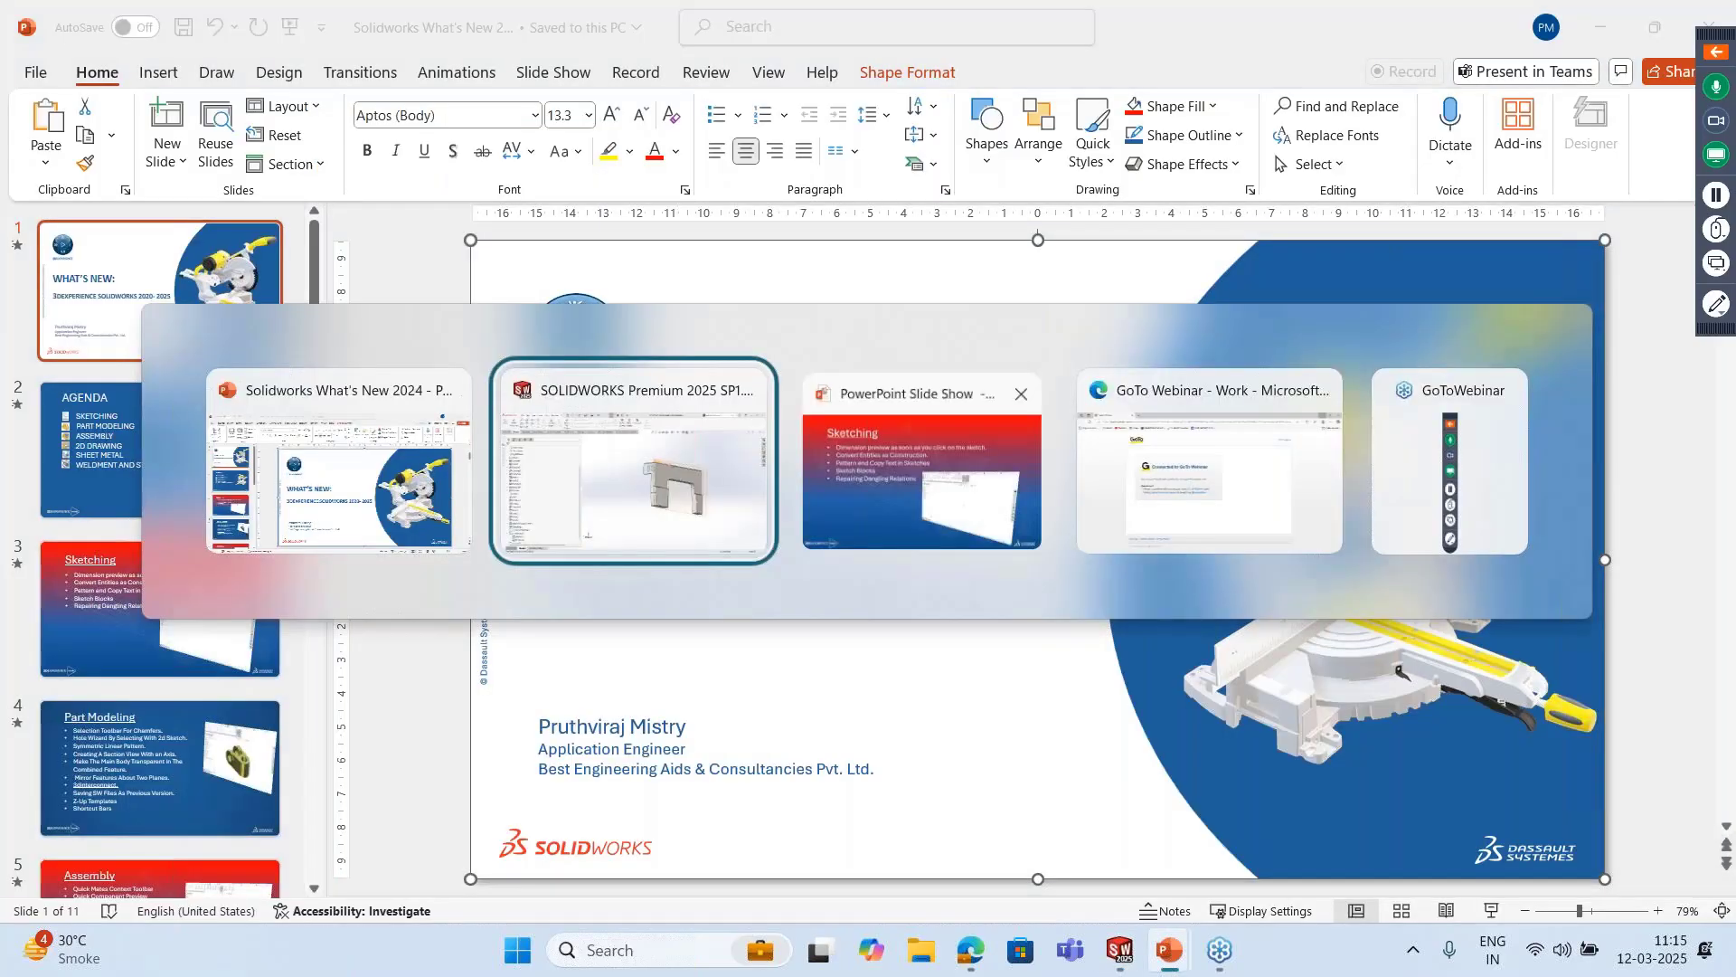
key(alt+Tab)
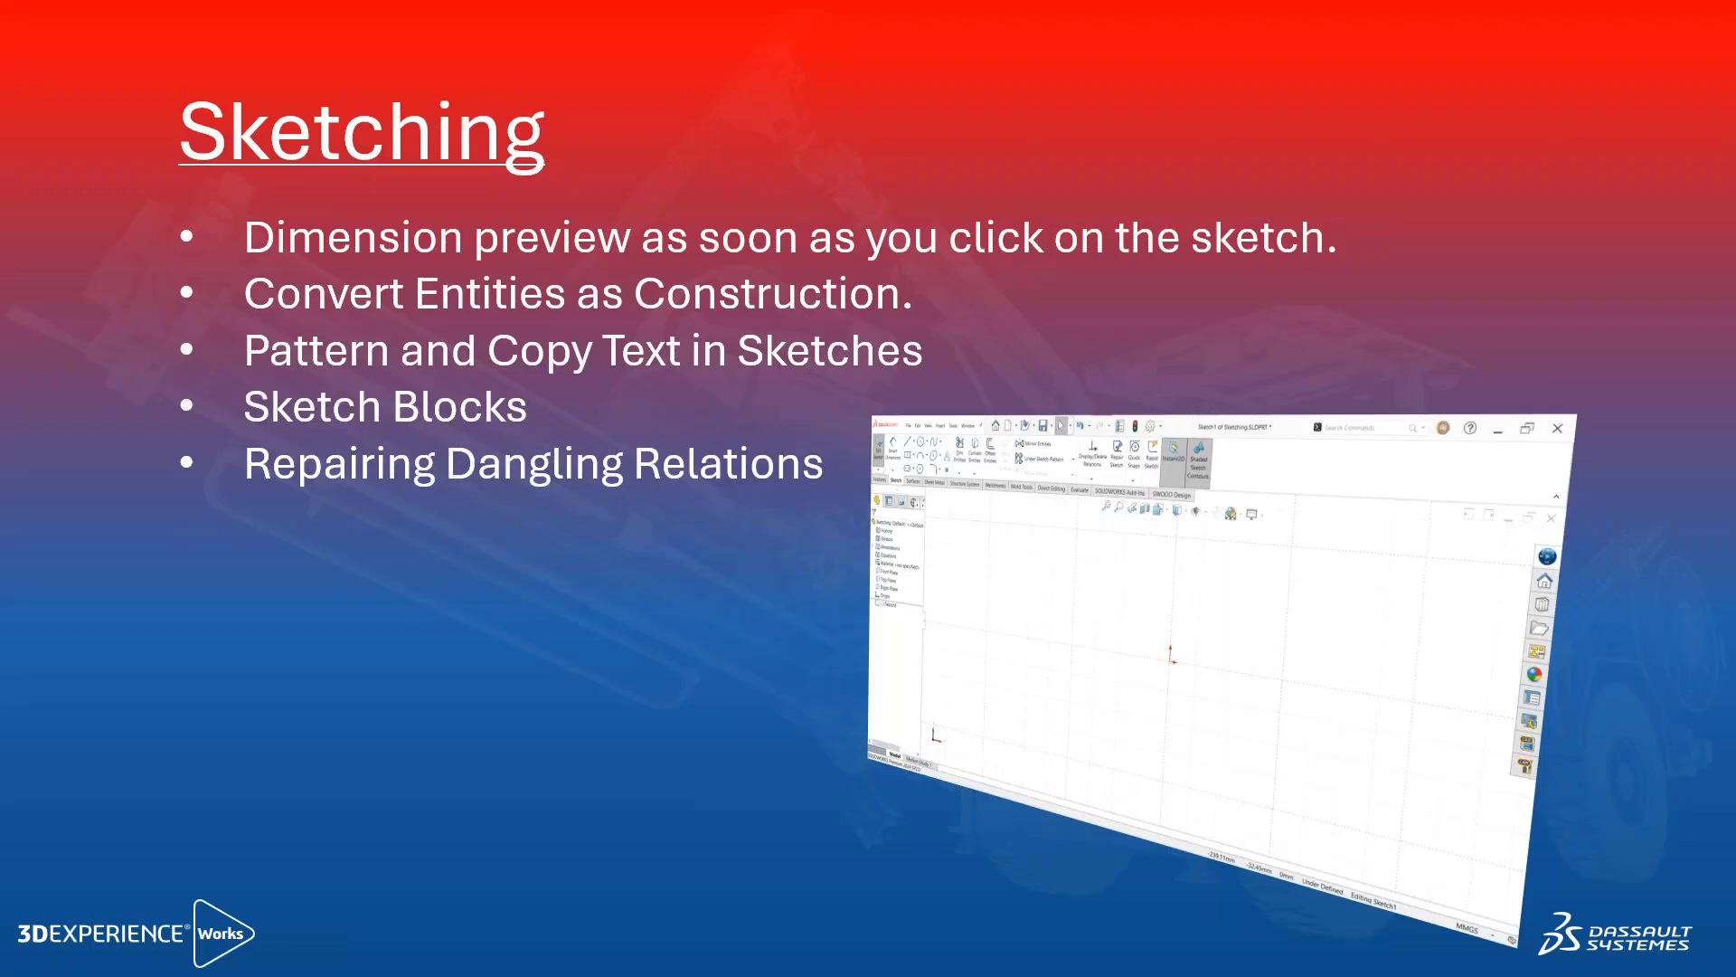
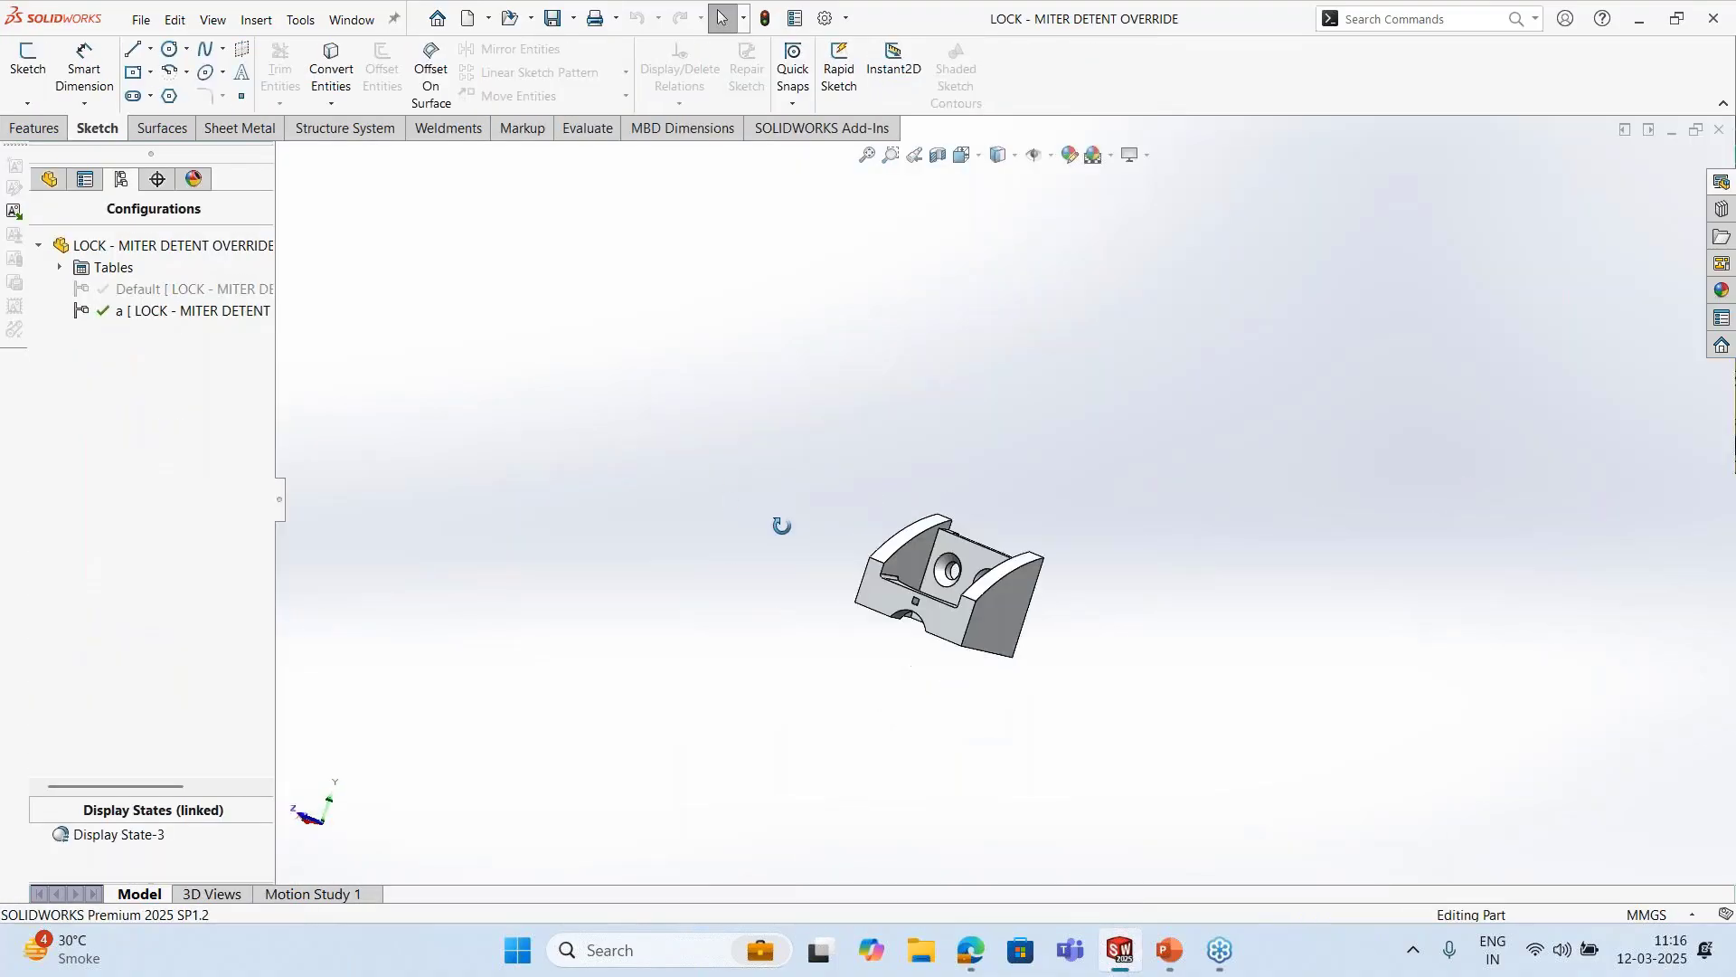
Start a chamfer on the lock part, selecting a side wall's curved edge and extending the selection to eight related edges
click(49, 179)
middle_drag(1059, 435, 763, 367)
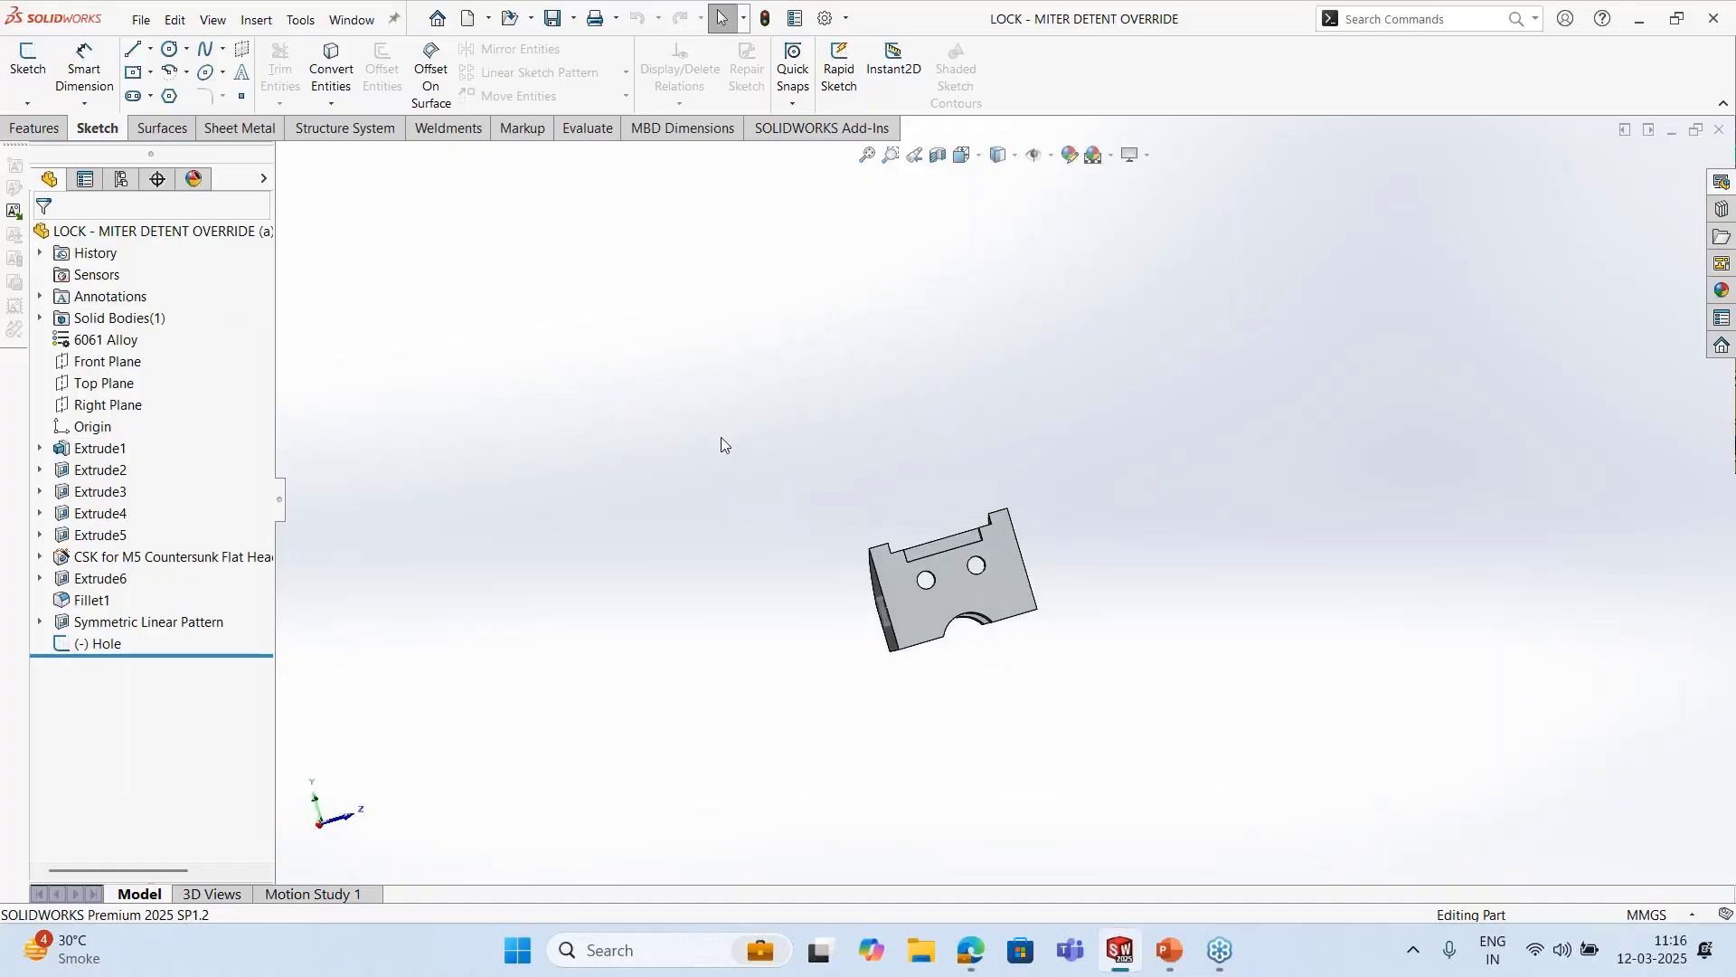
mouse_move(745, 341)
middle_down()
mouse_move(818, 364)
mouse_move(775, 337)
middle_up()
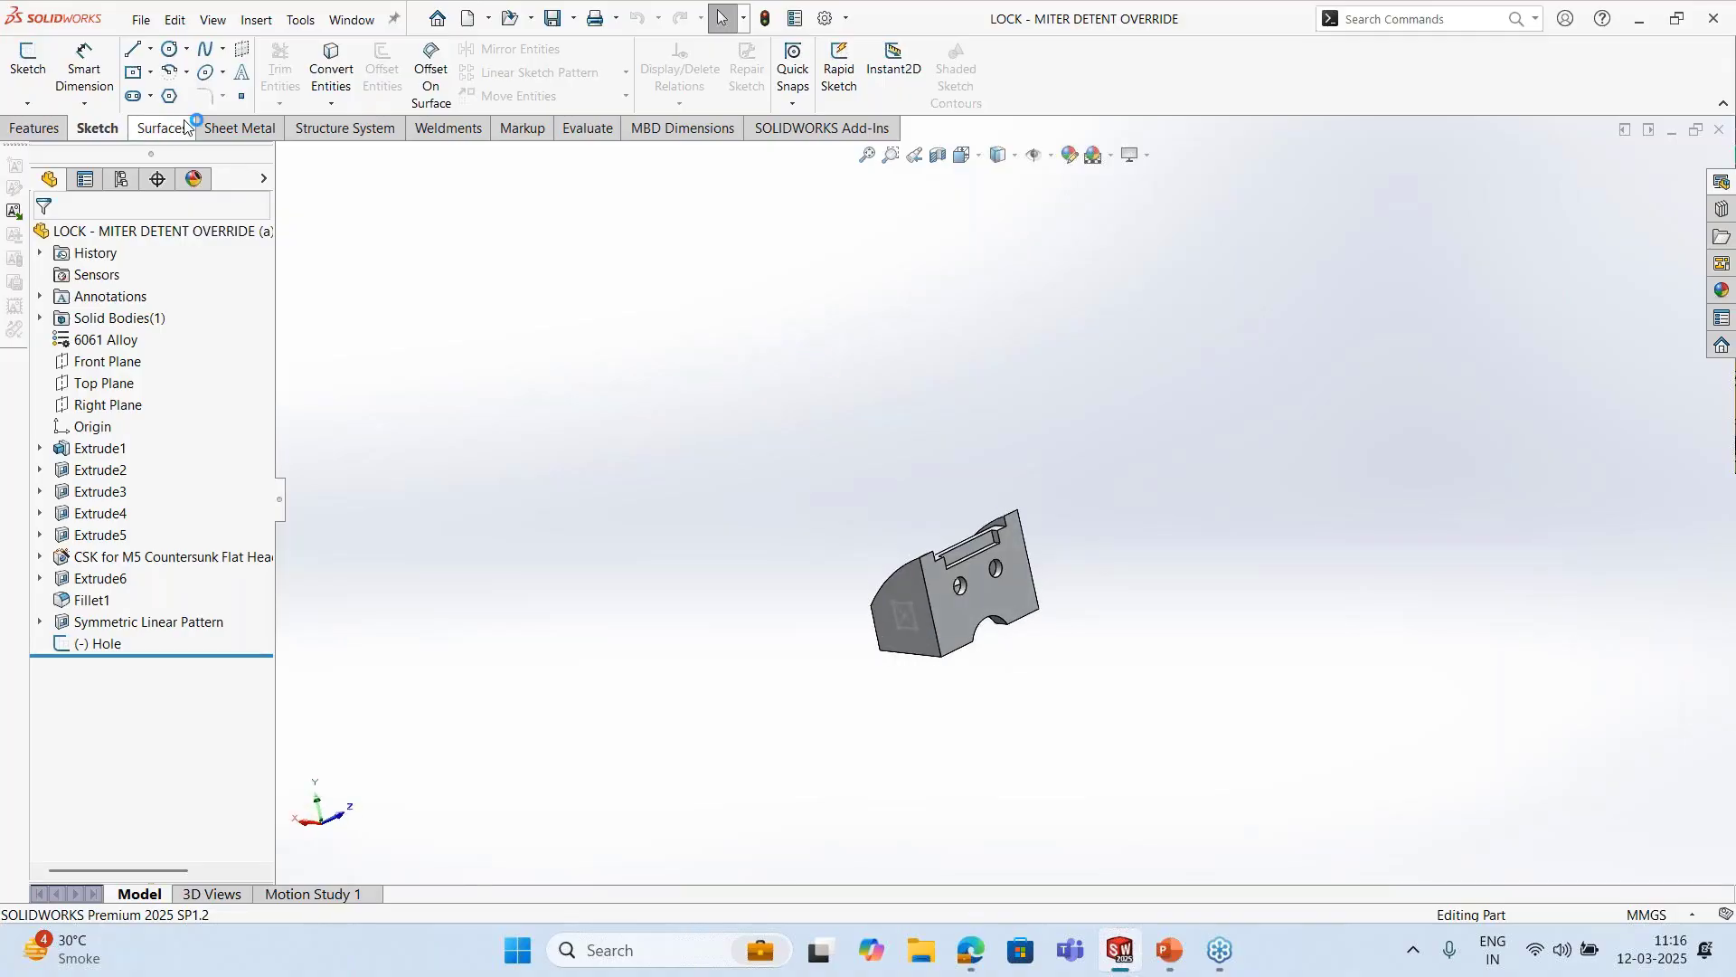
click(34, 128)
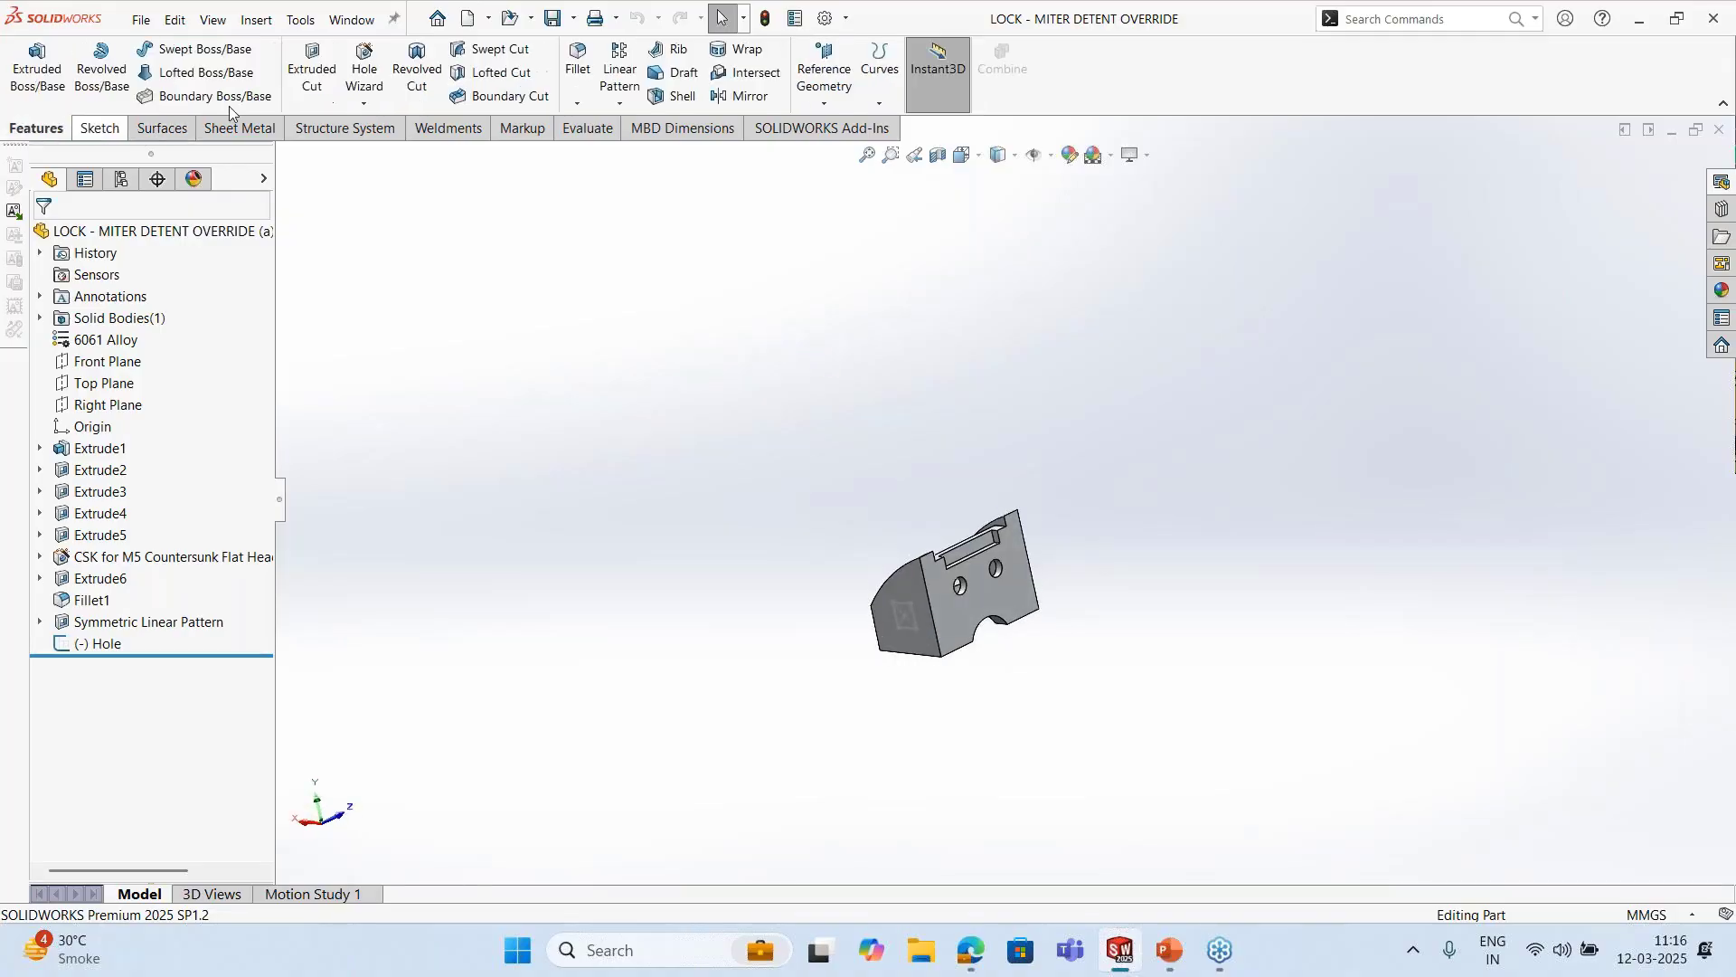
click(577, 103)
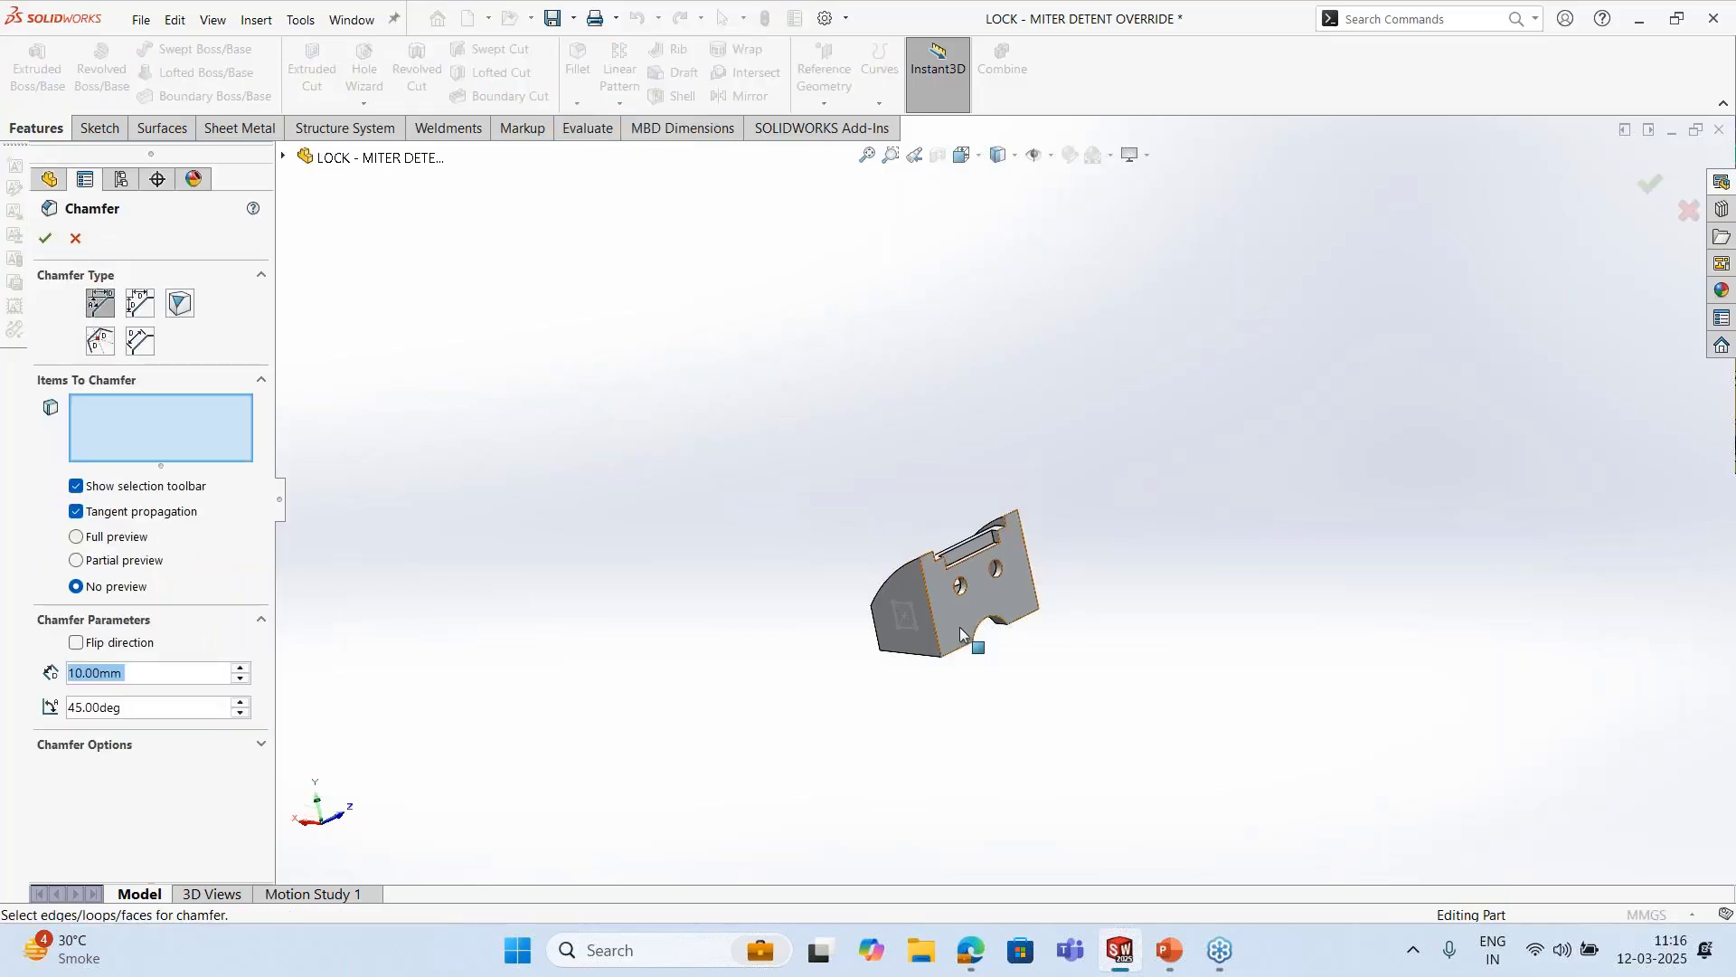
middle_drag(970, 634, 959, 579)
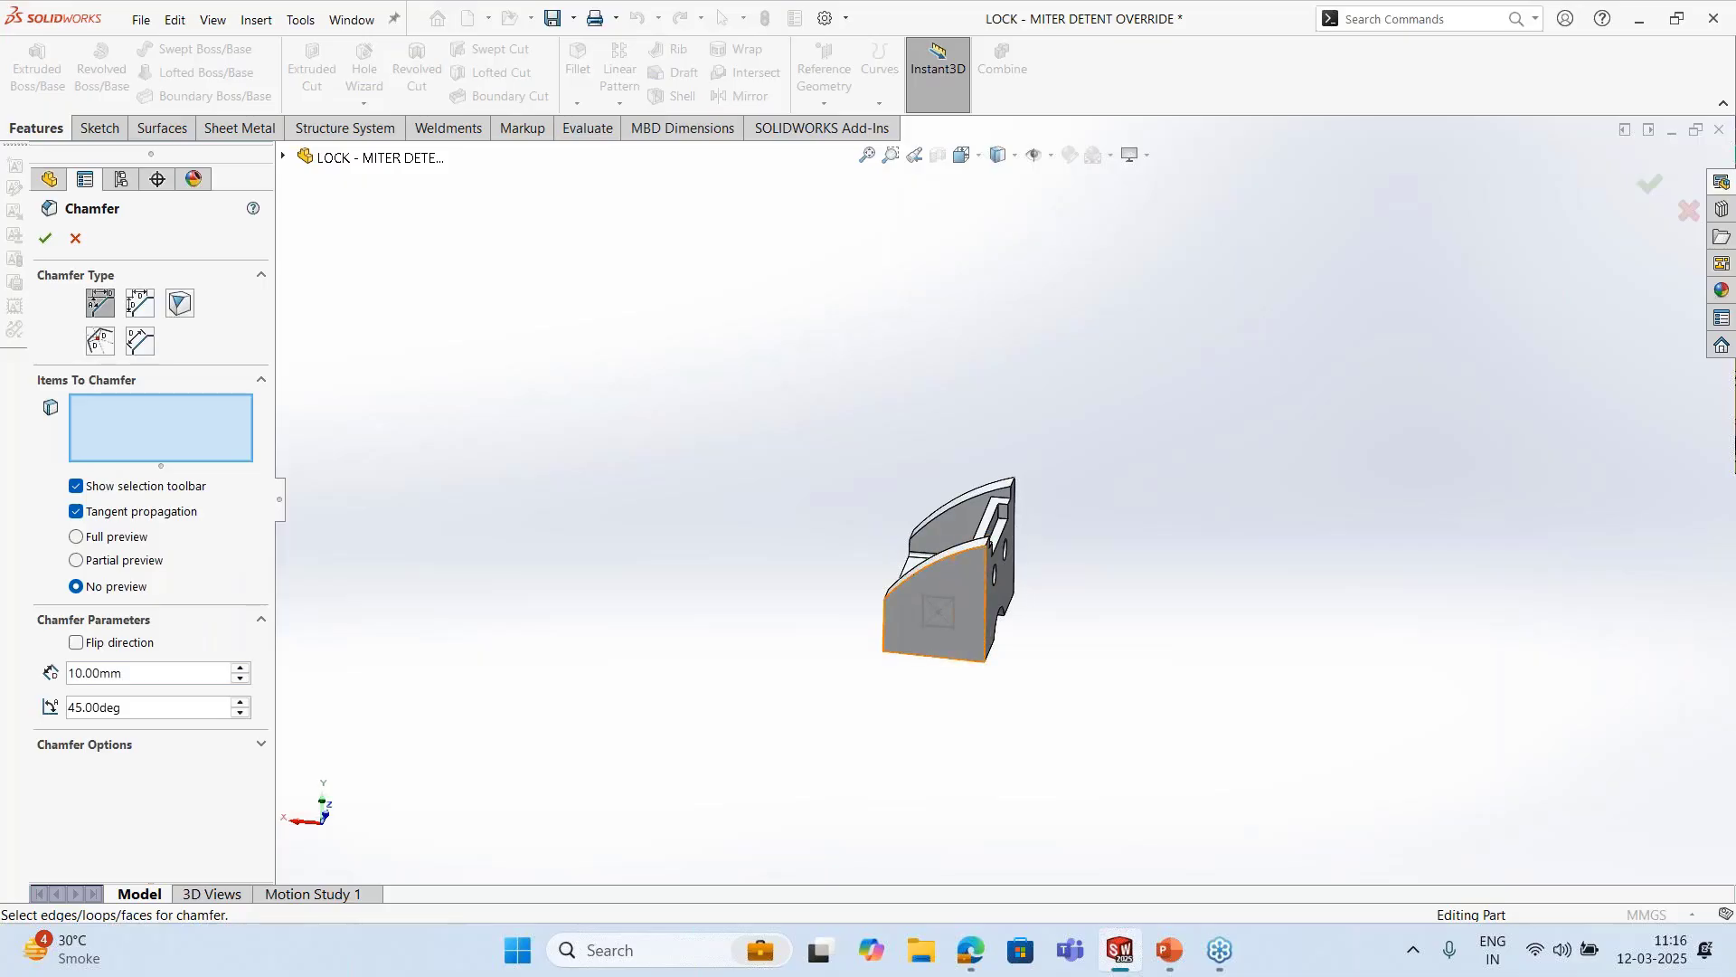
click(942, 566)
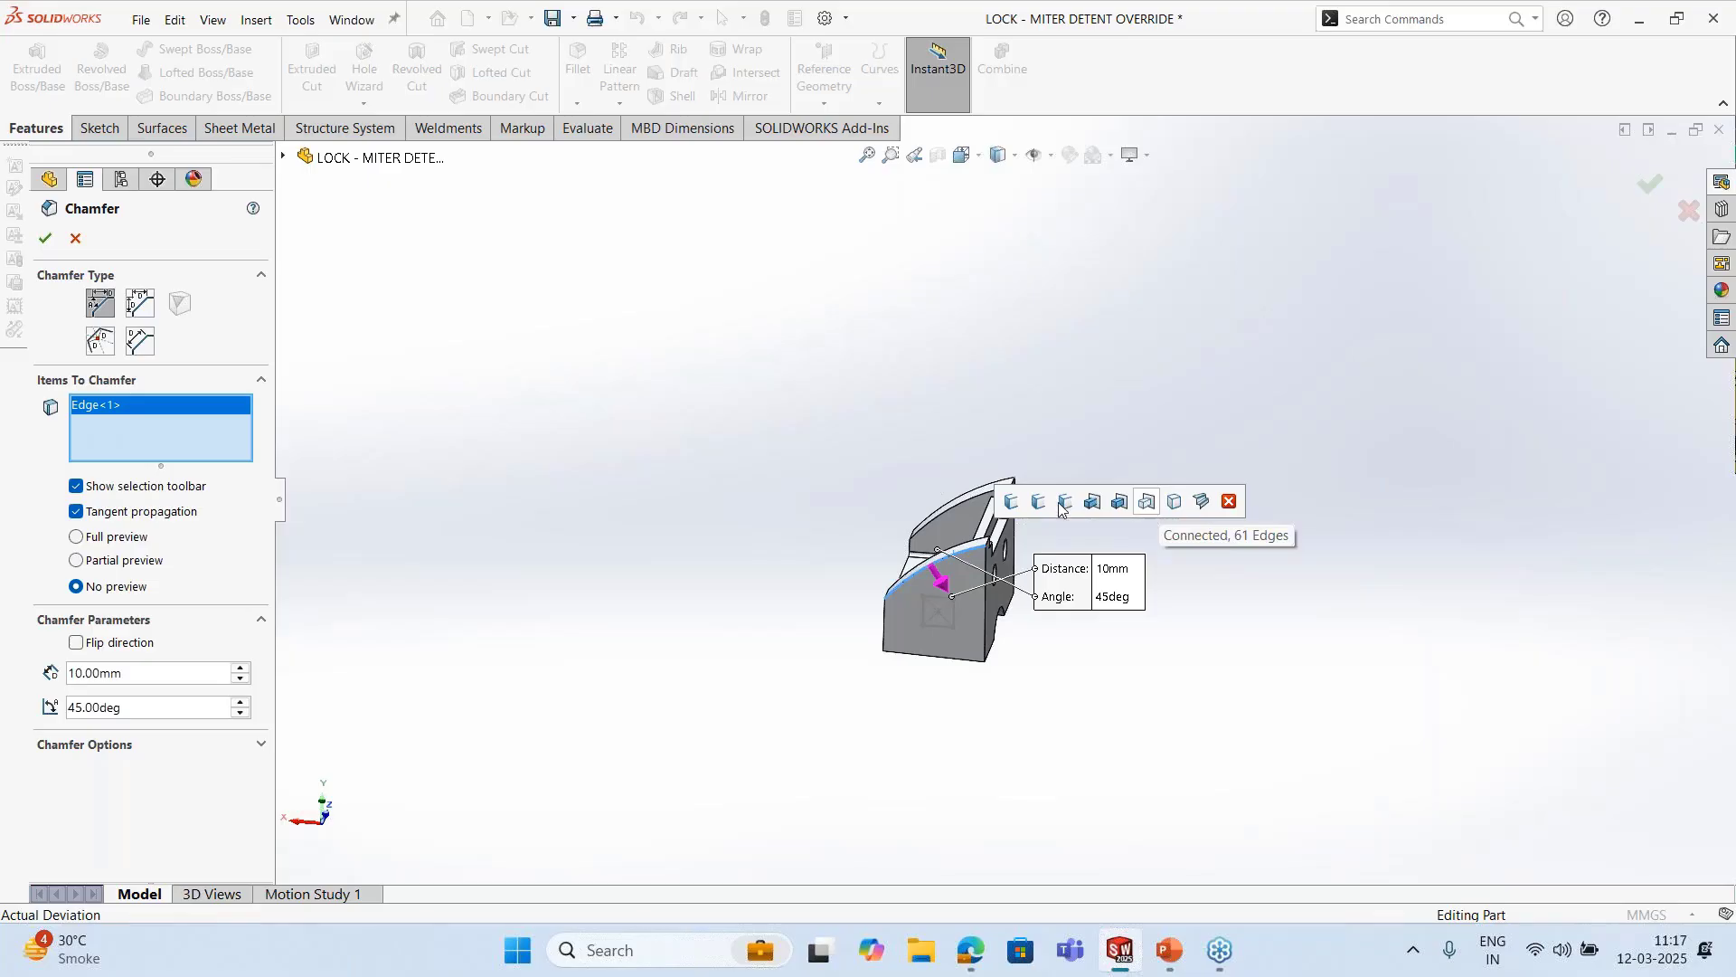
click(1011, 503)
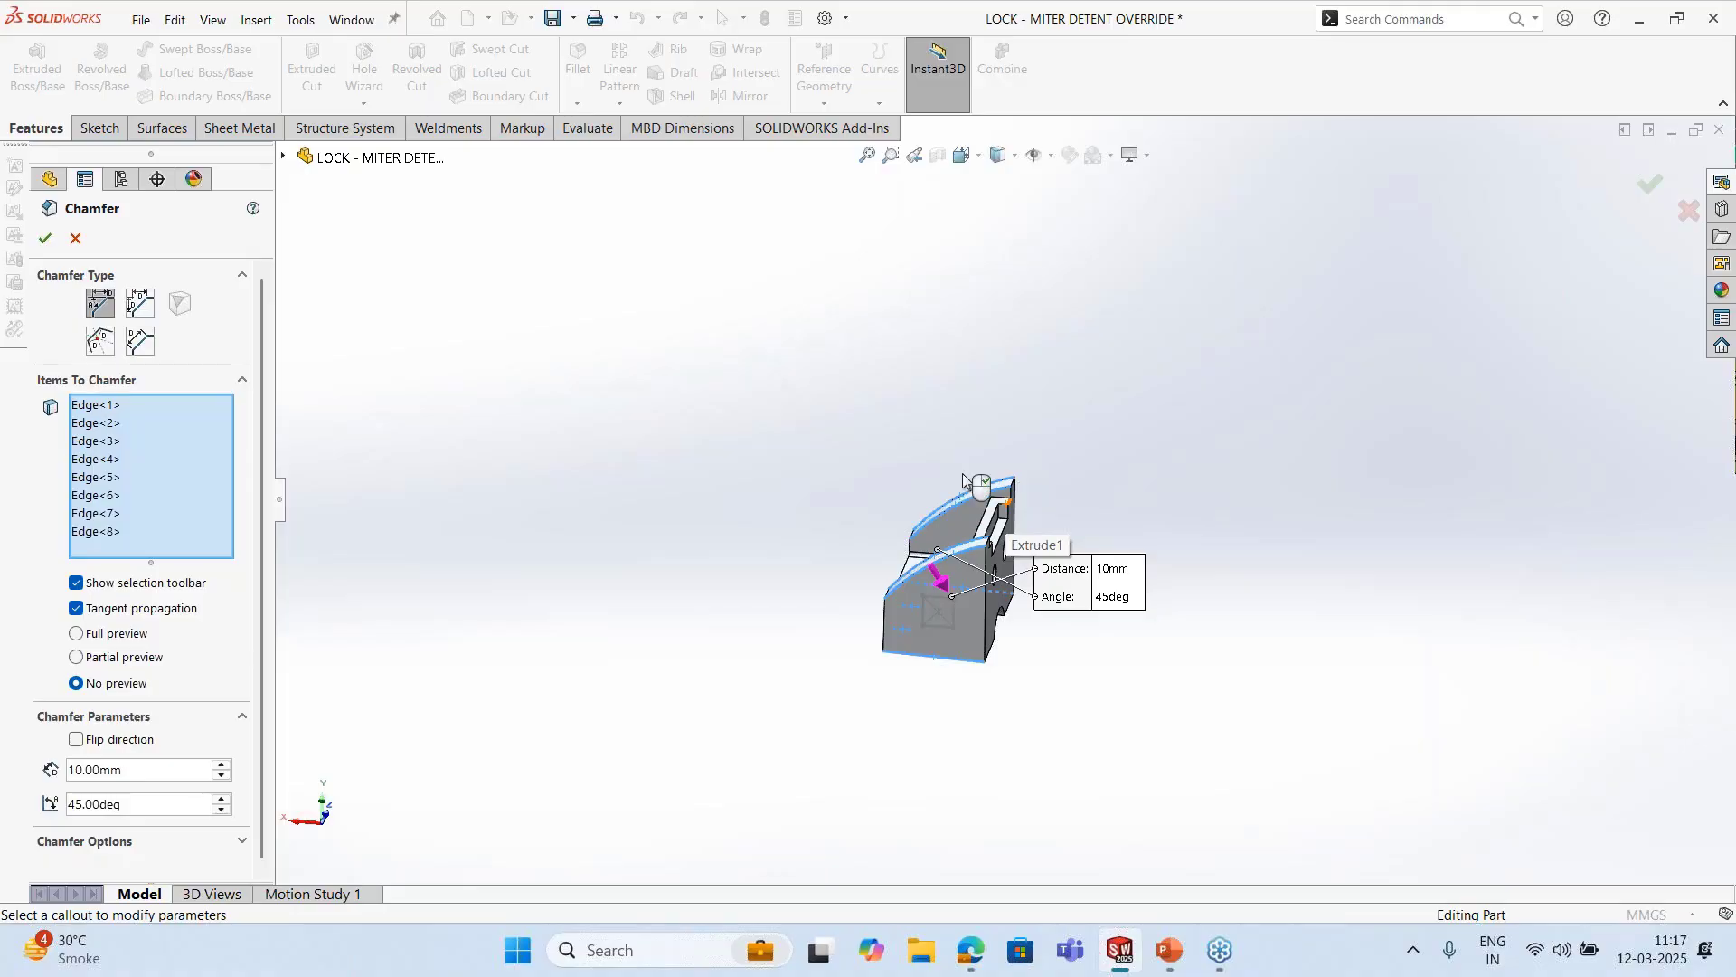
Set the chamfer distance to 1 mm with a 45° angle and apply it to the selected edges
middle_drag(805, 465, 882, 502)
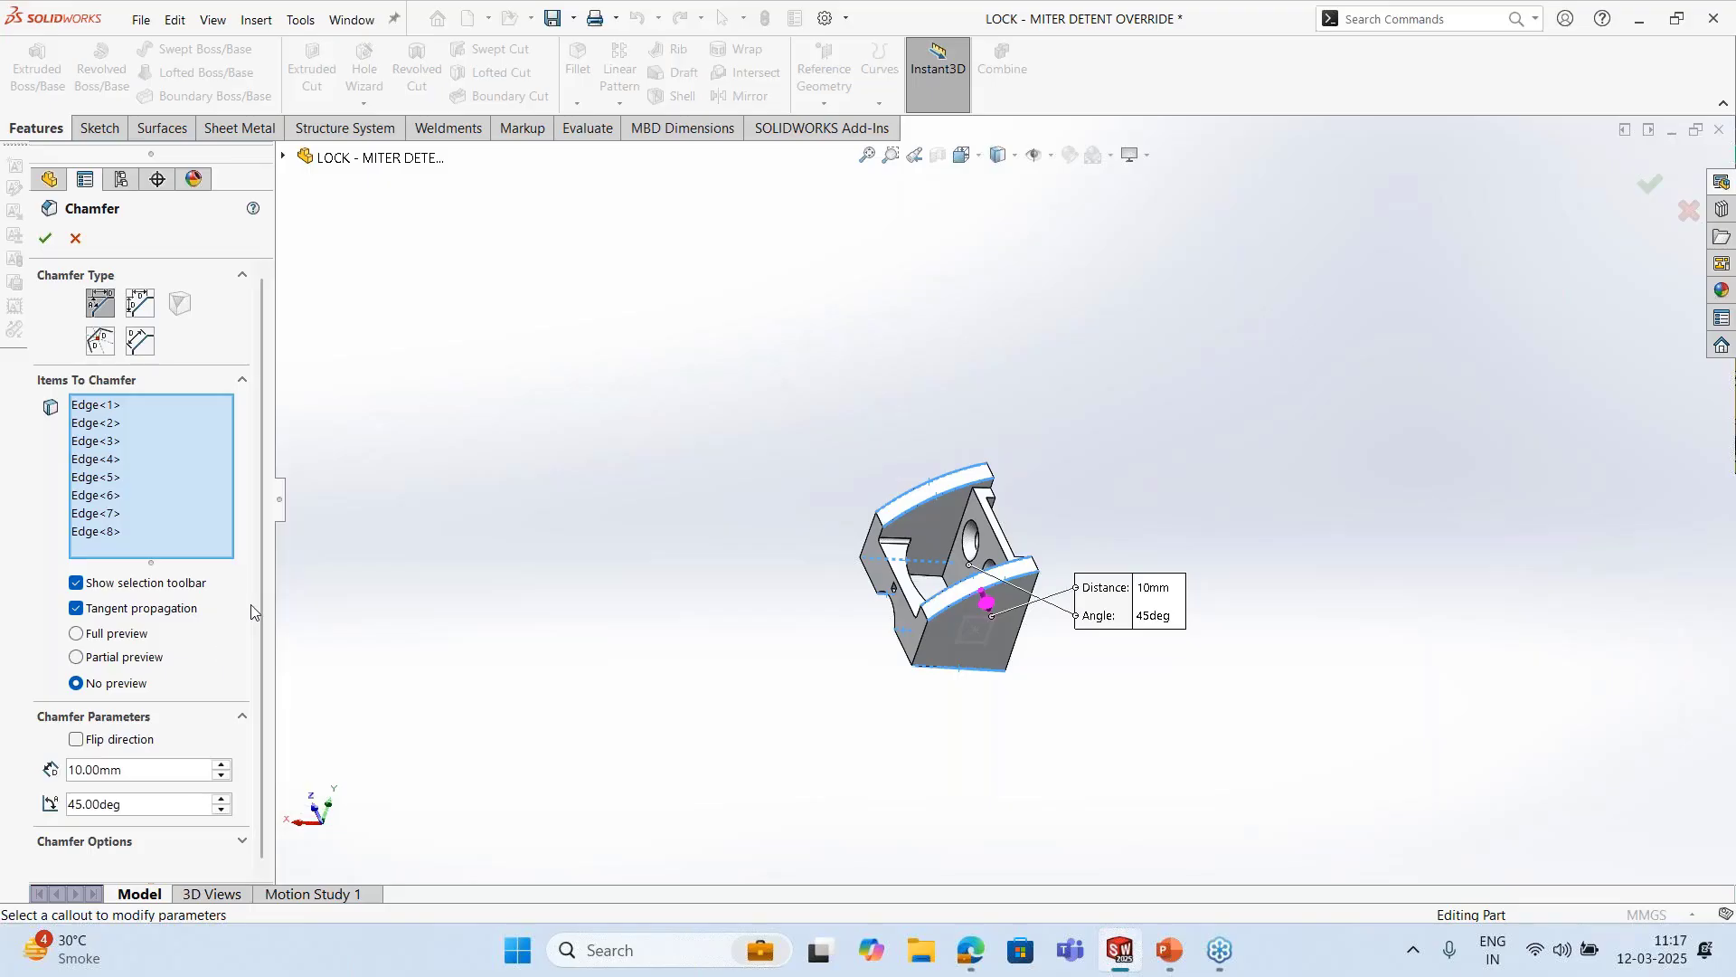
click(138, 768)
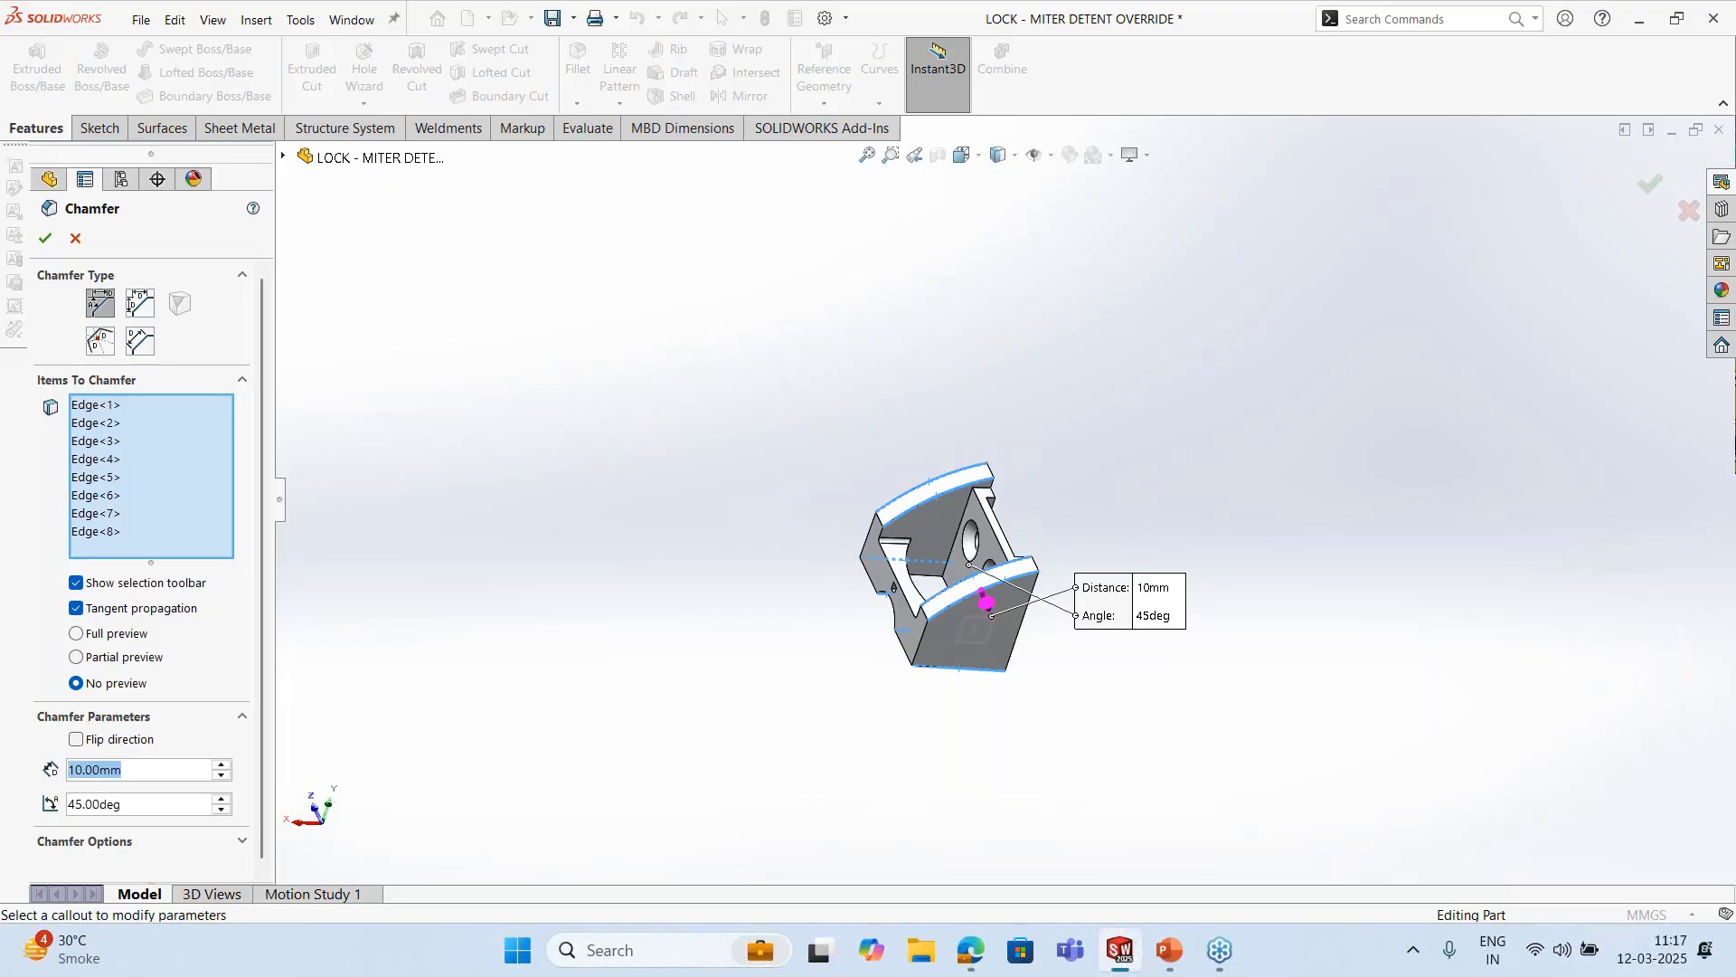
text(1)
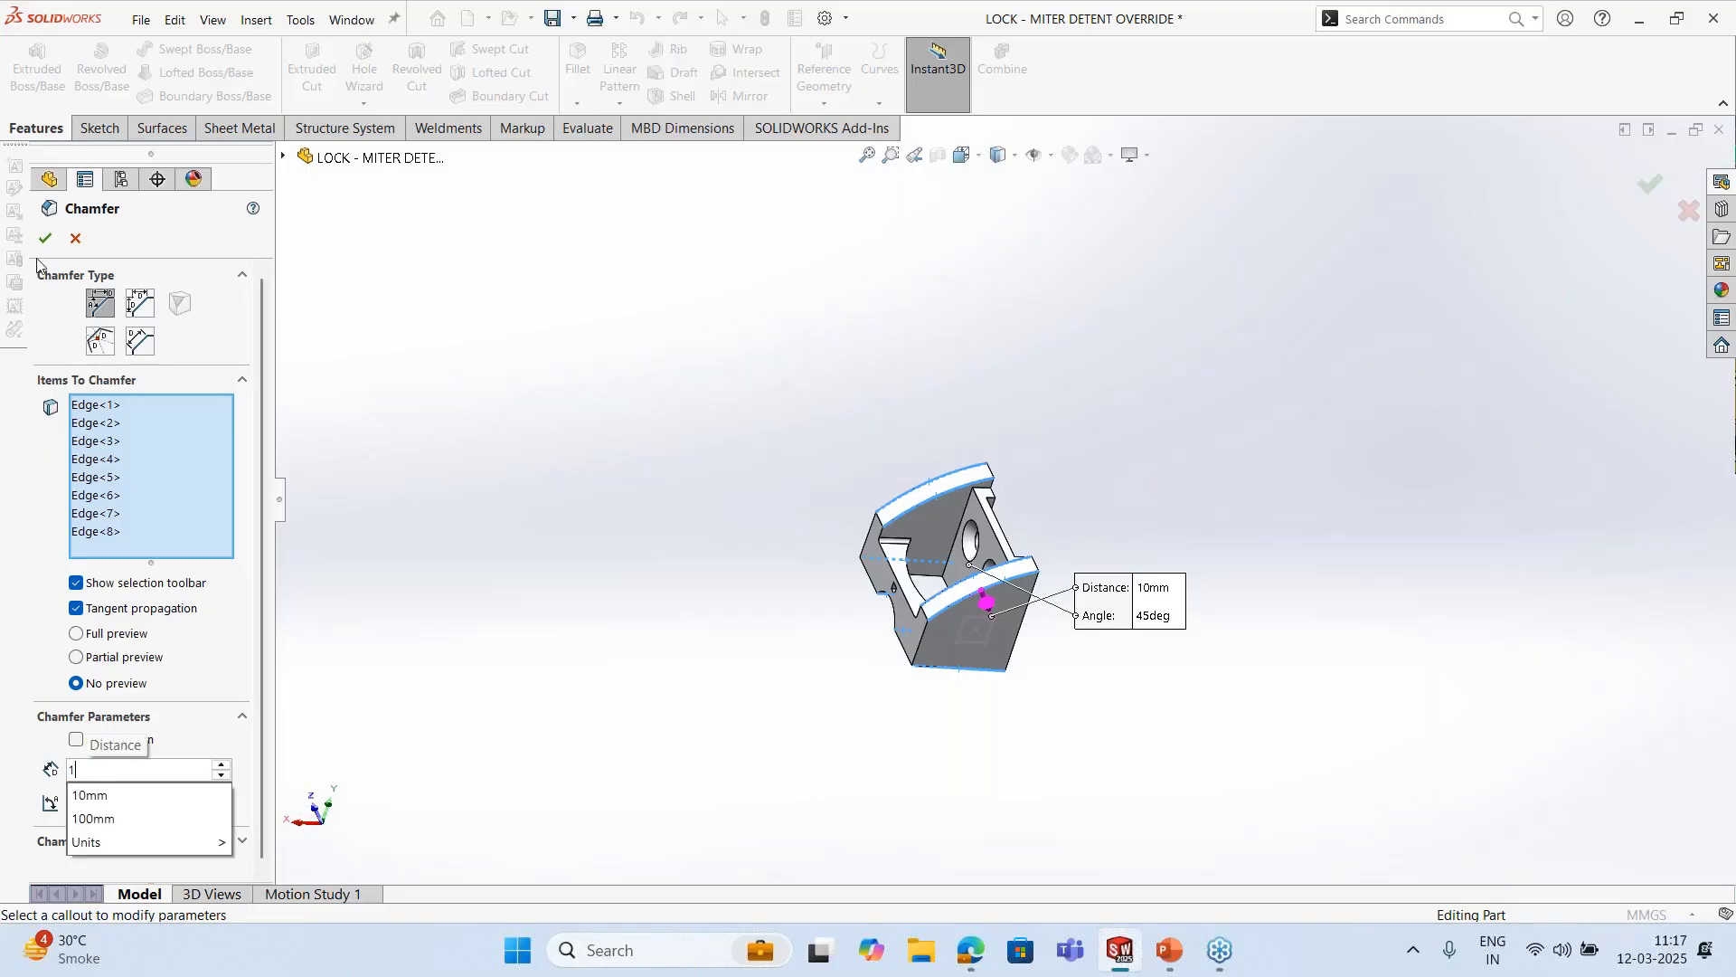
key(Return)
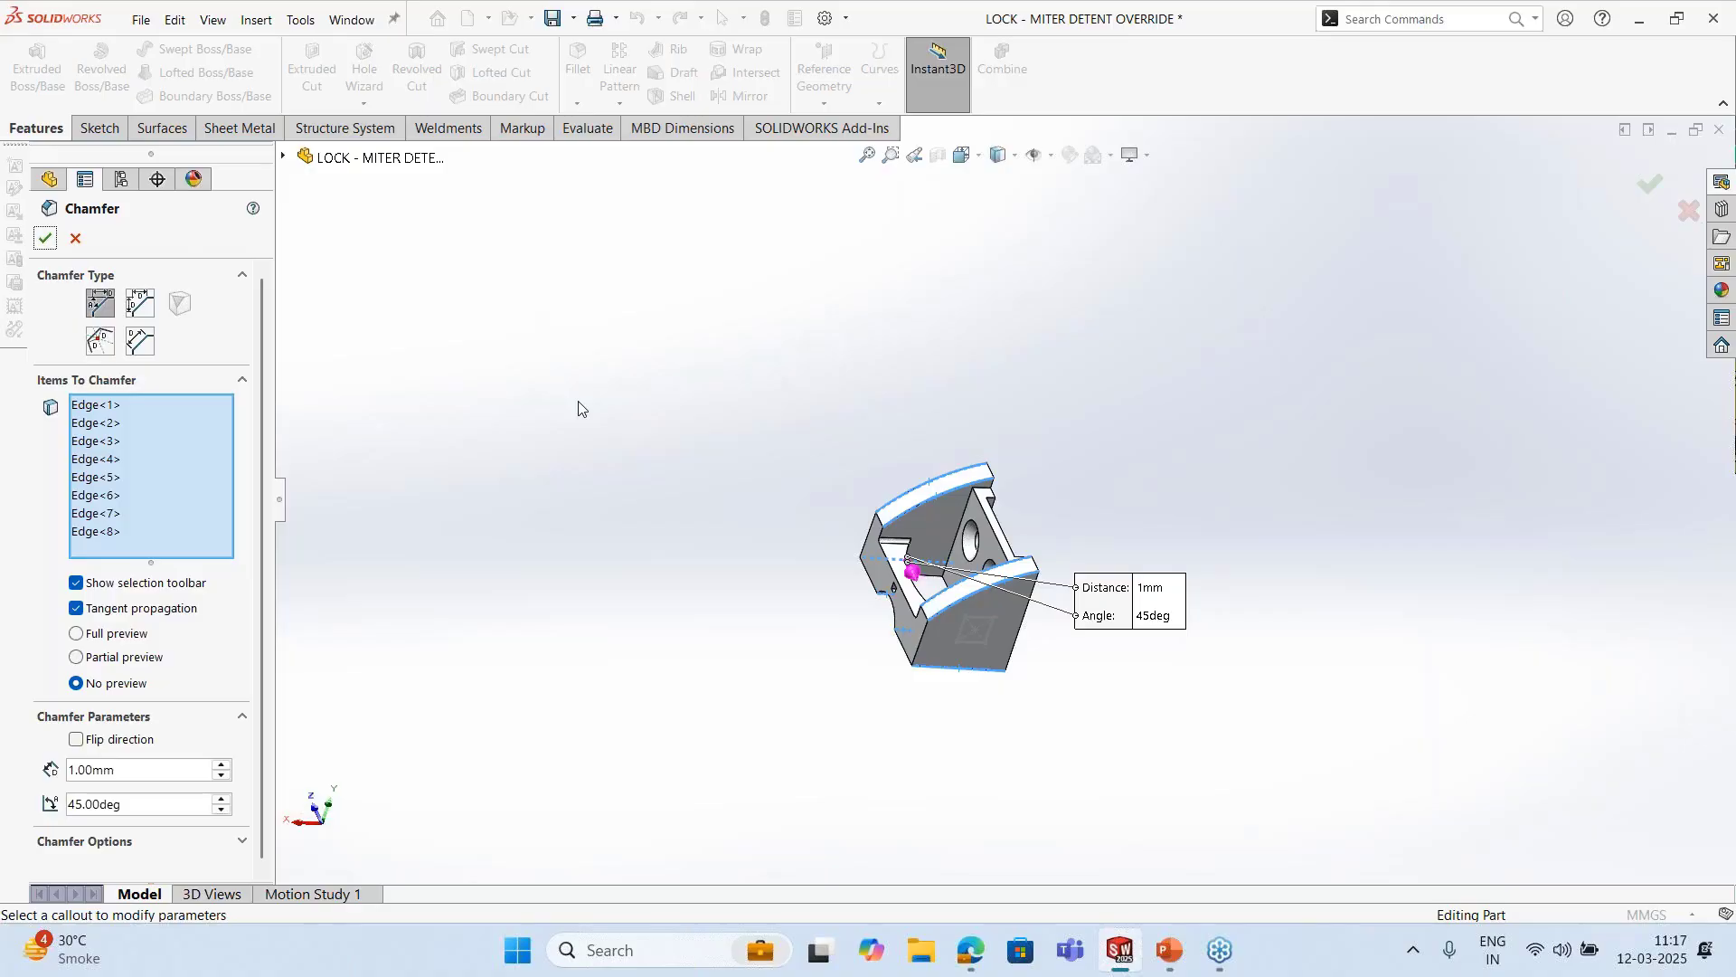
scroll(822, 496, up, 3)
middle_drag(822, 496, 796, 470)
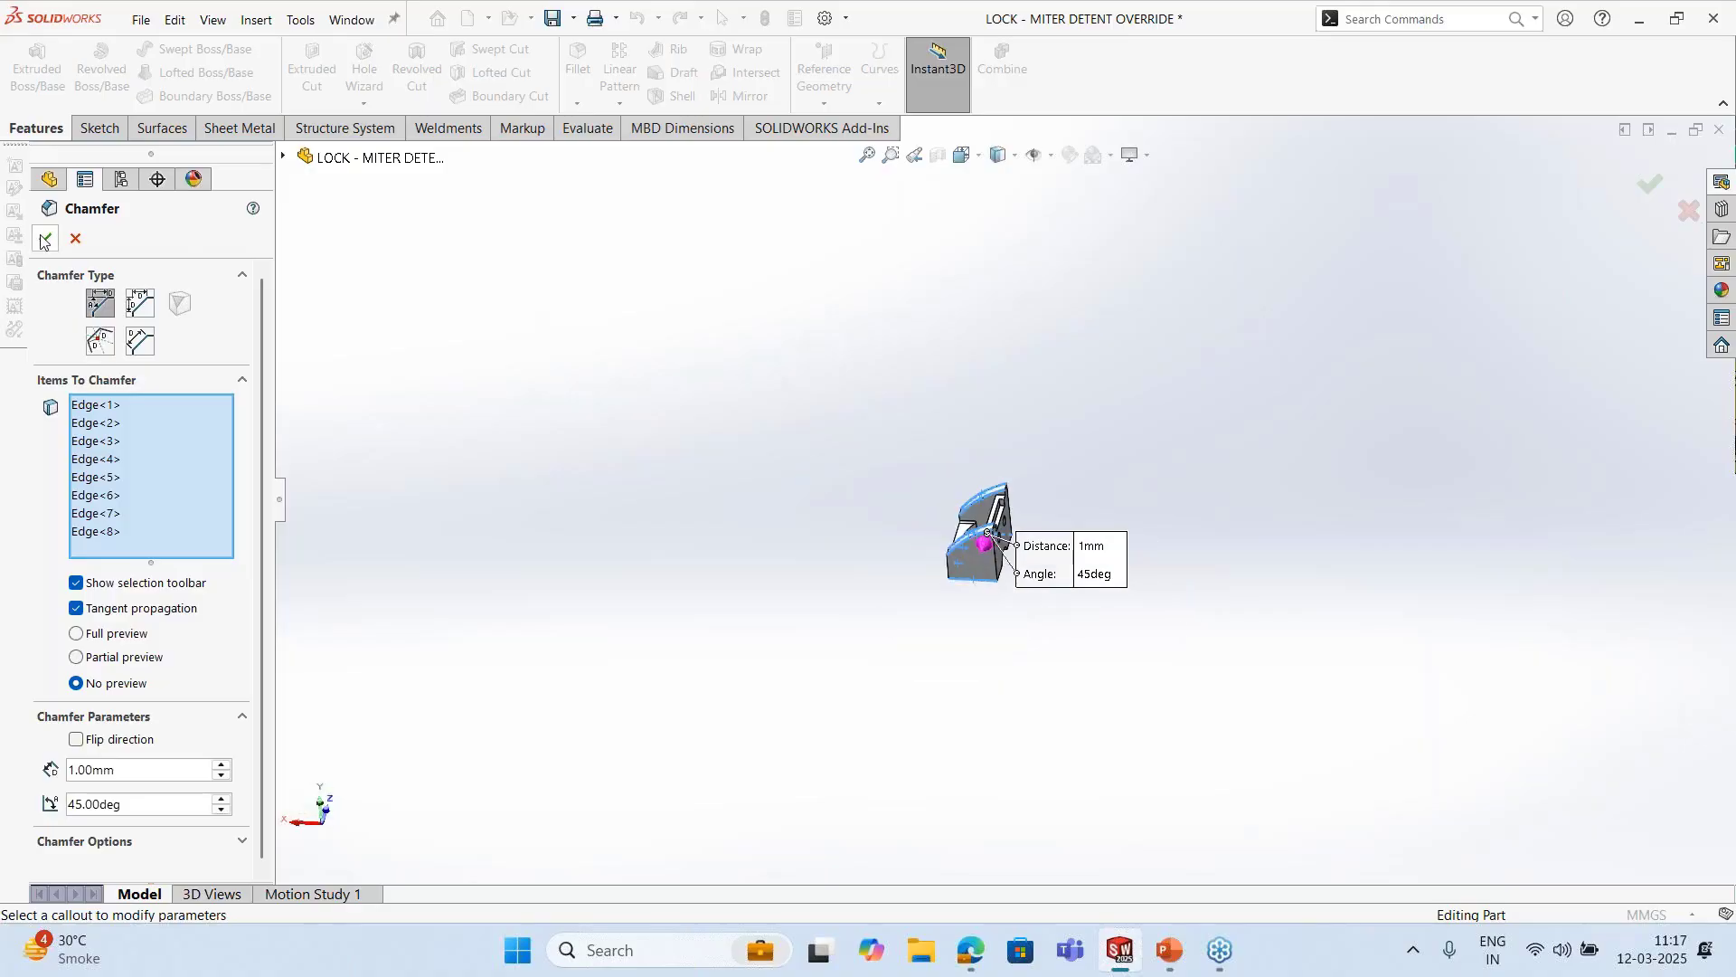
click(44, 239)
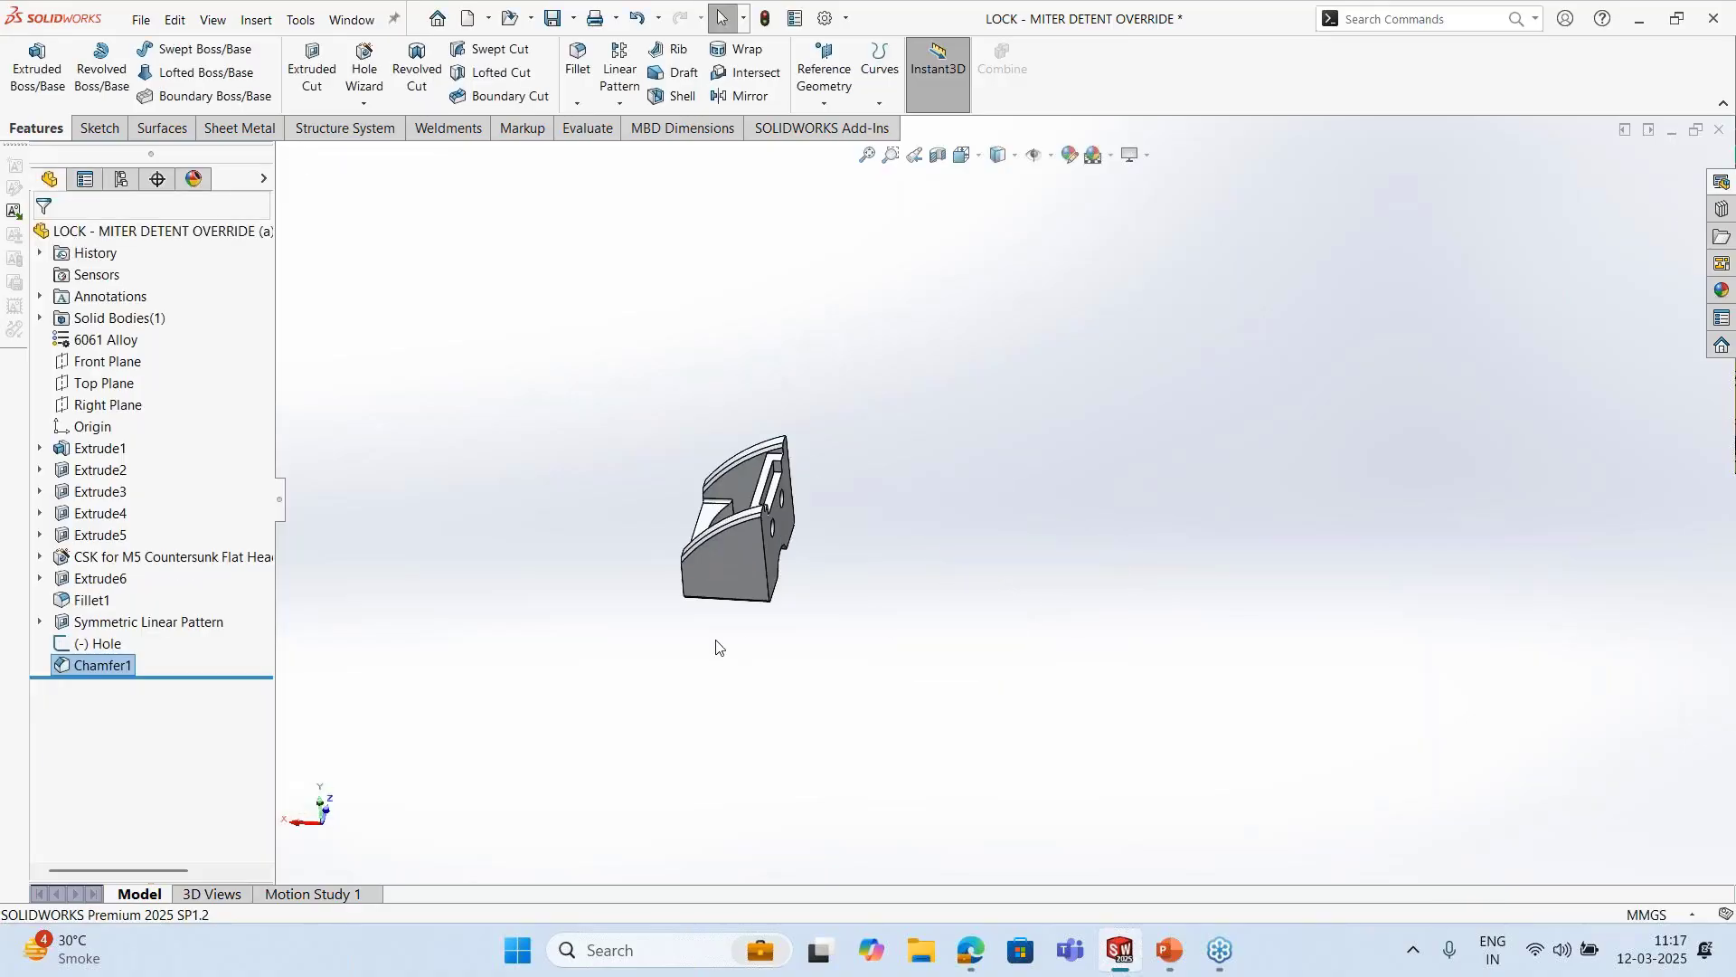
Open the Hole sketch to examine its center rectangle on the lock's side face, and exit the sketch
middle_drag(715, 646, 903, 609)
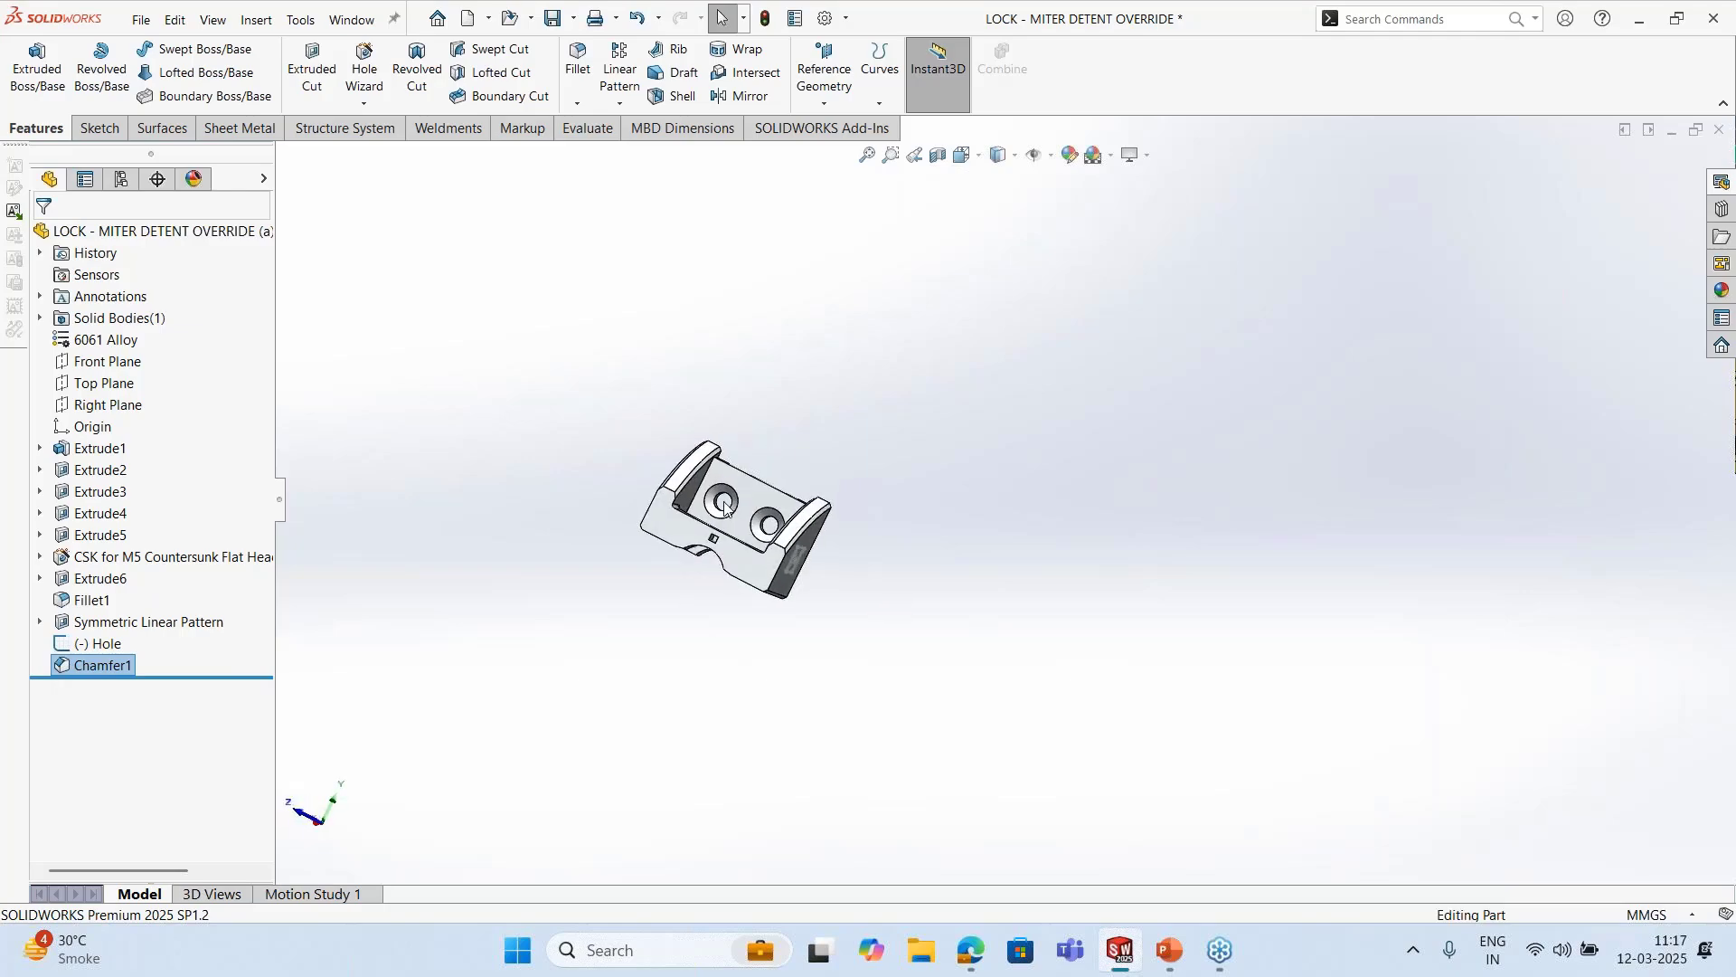
scroll(661, 507, down, 3)
middle_drag(661, 506, 878, 642)
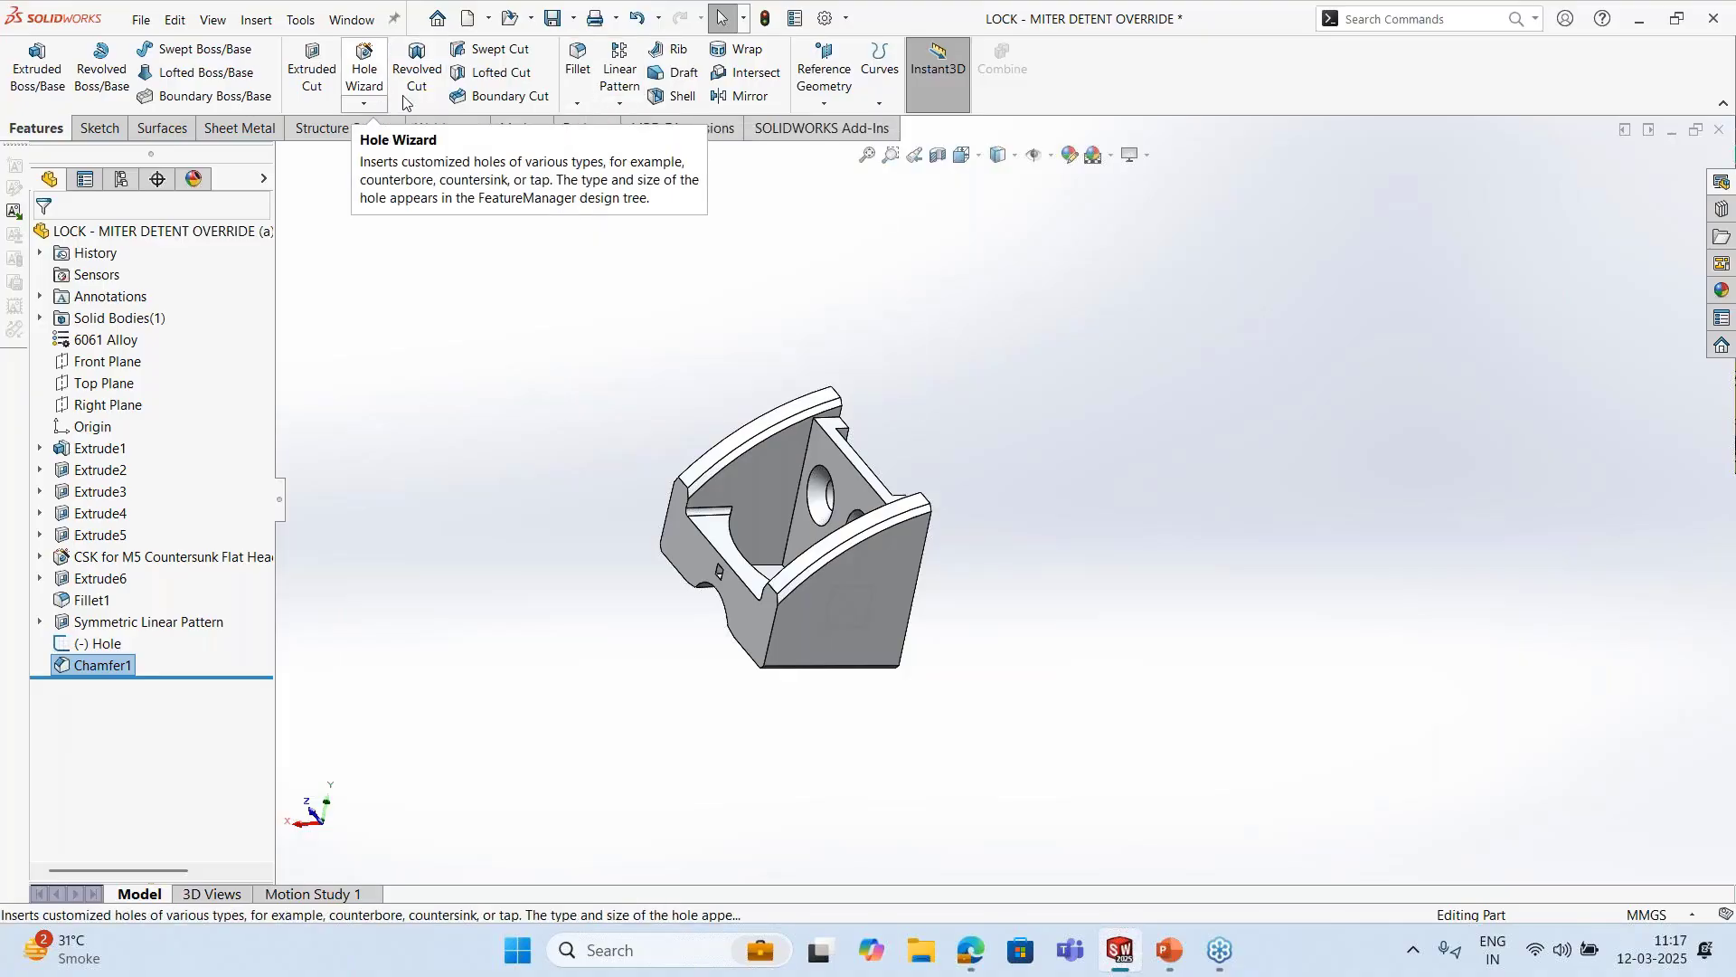
click(76, 645)
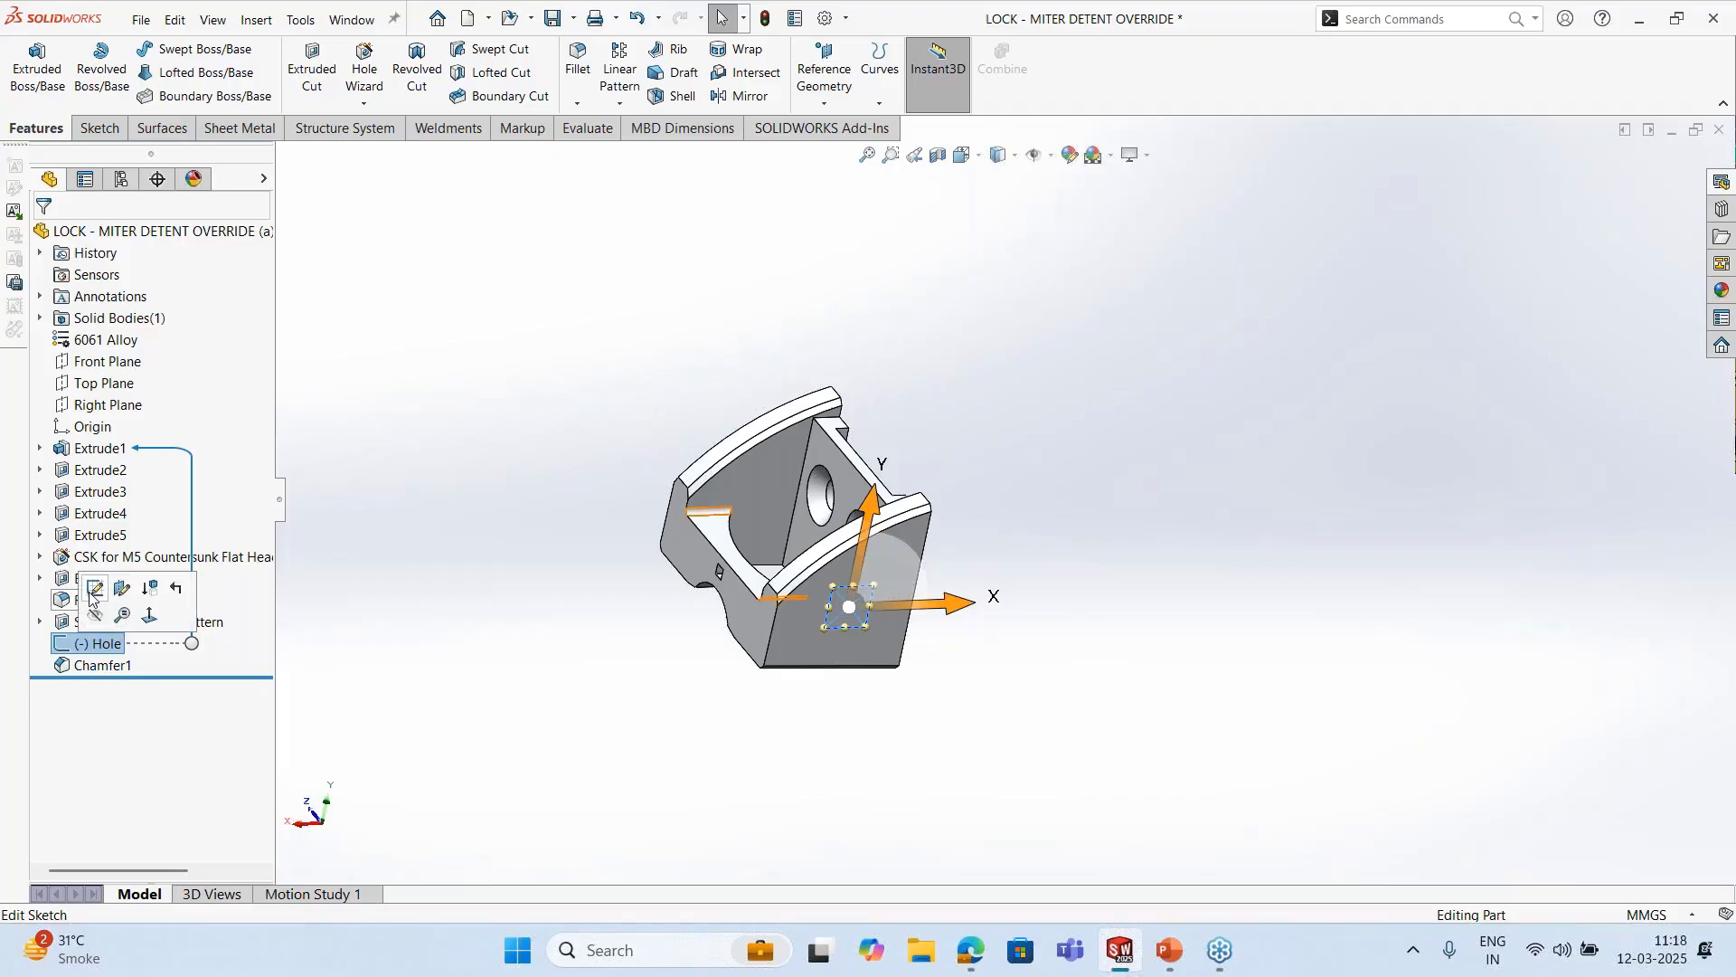
click(91, 594)
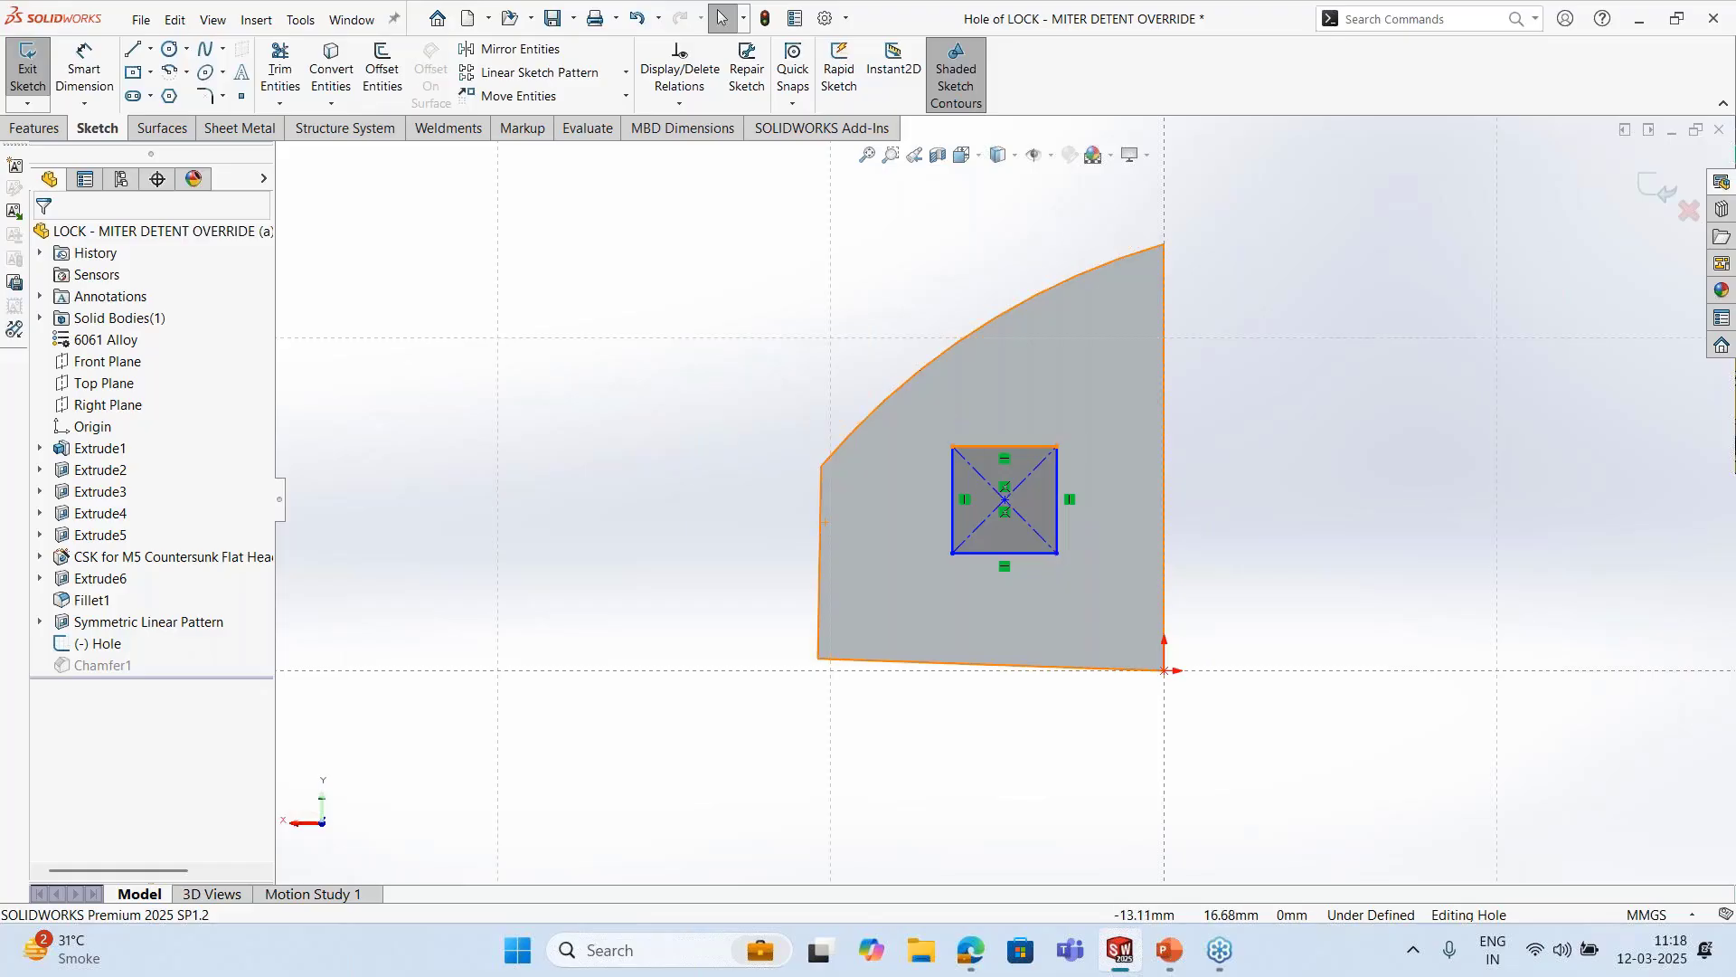
click(1660, 190)
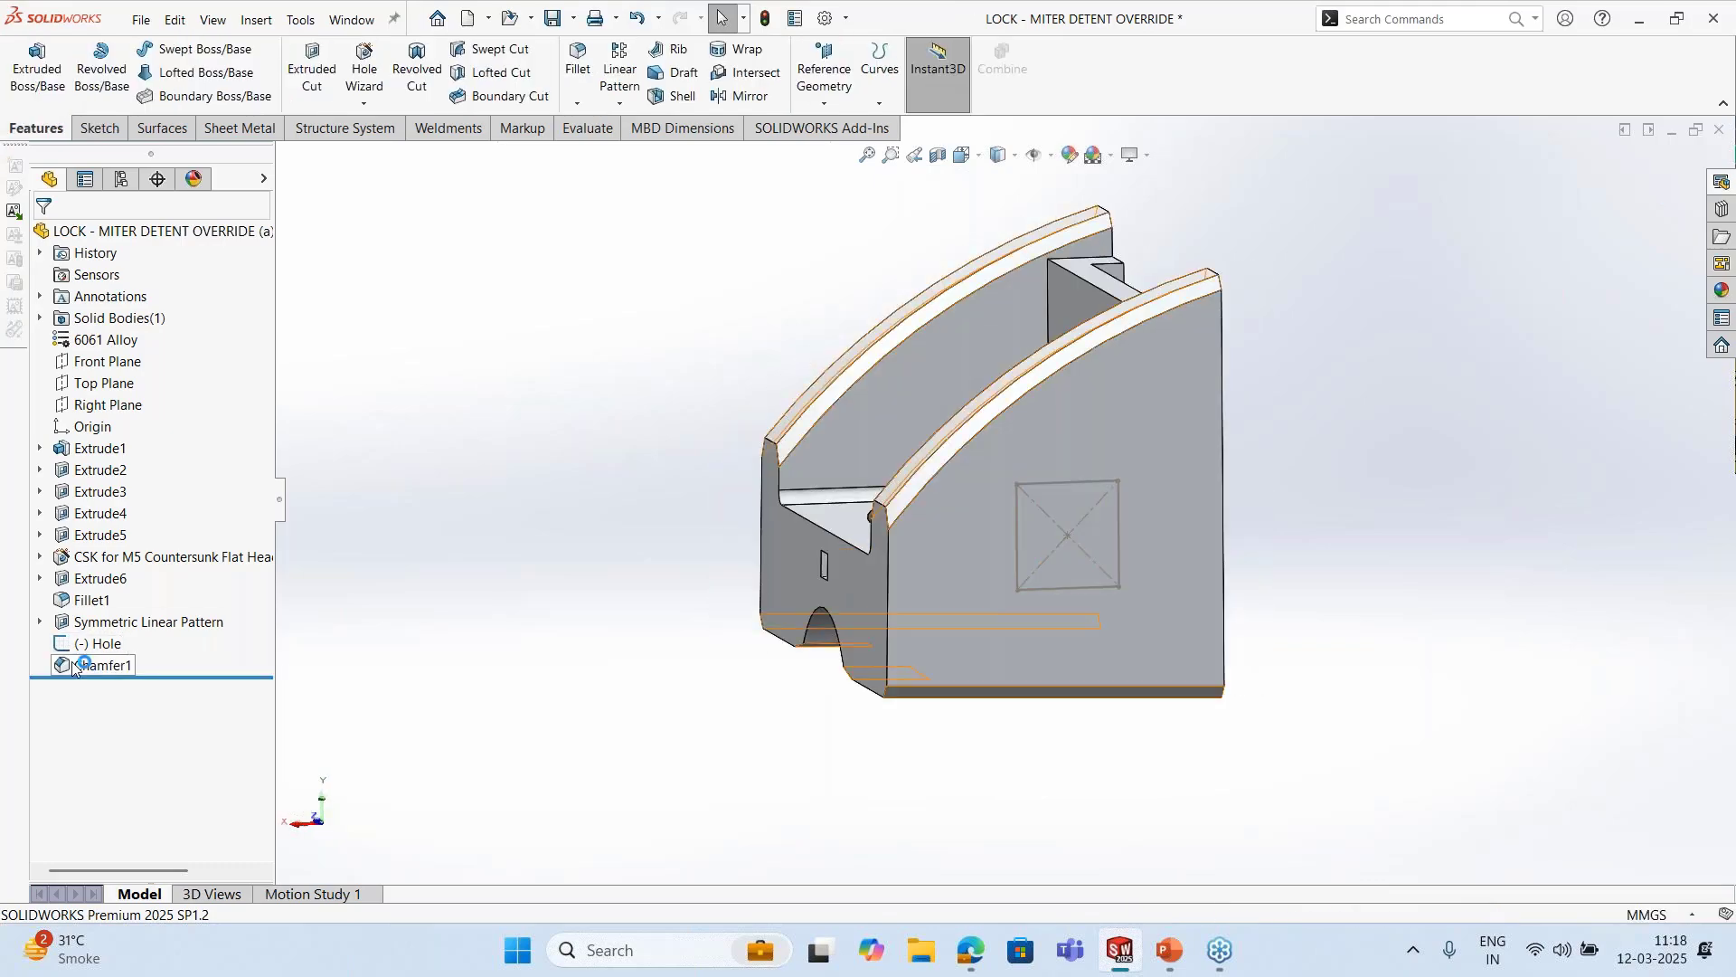
Create ISO dowel holes of Ø1.0 size through all from the existing Hole sketch with the Hole Wizard
click(99, 643)
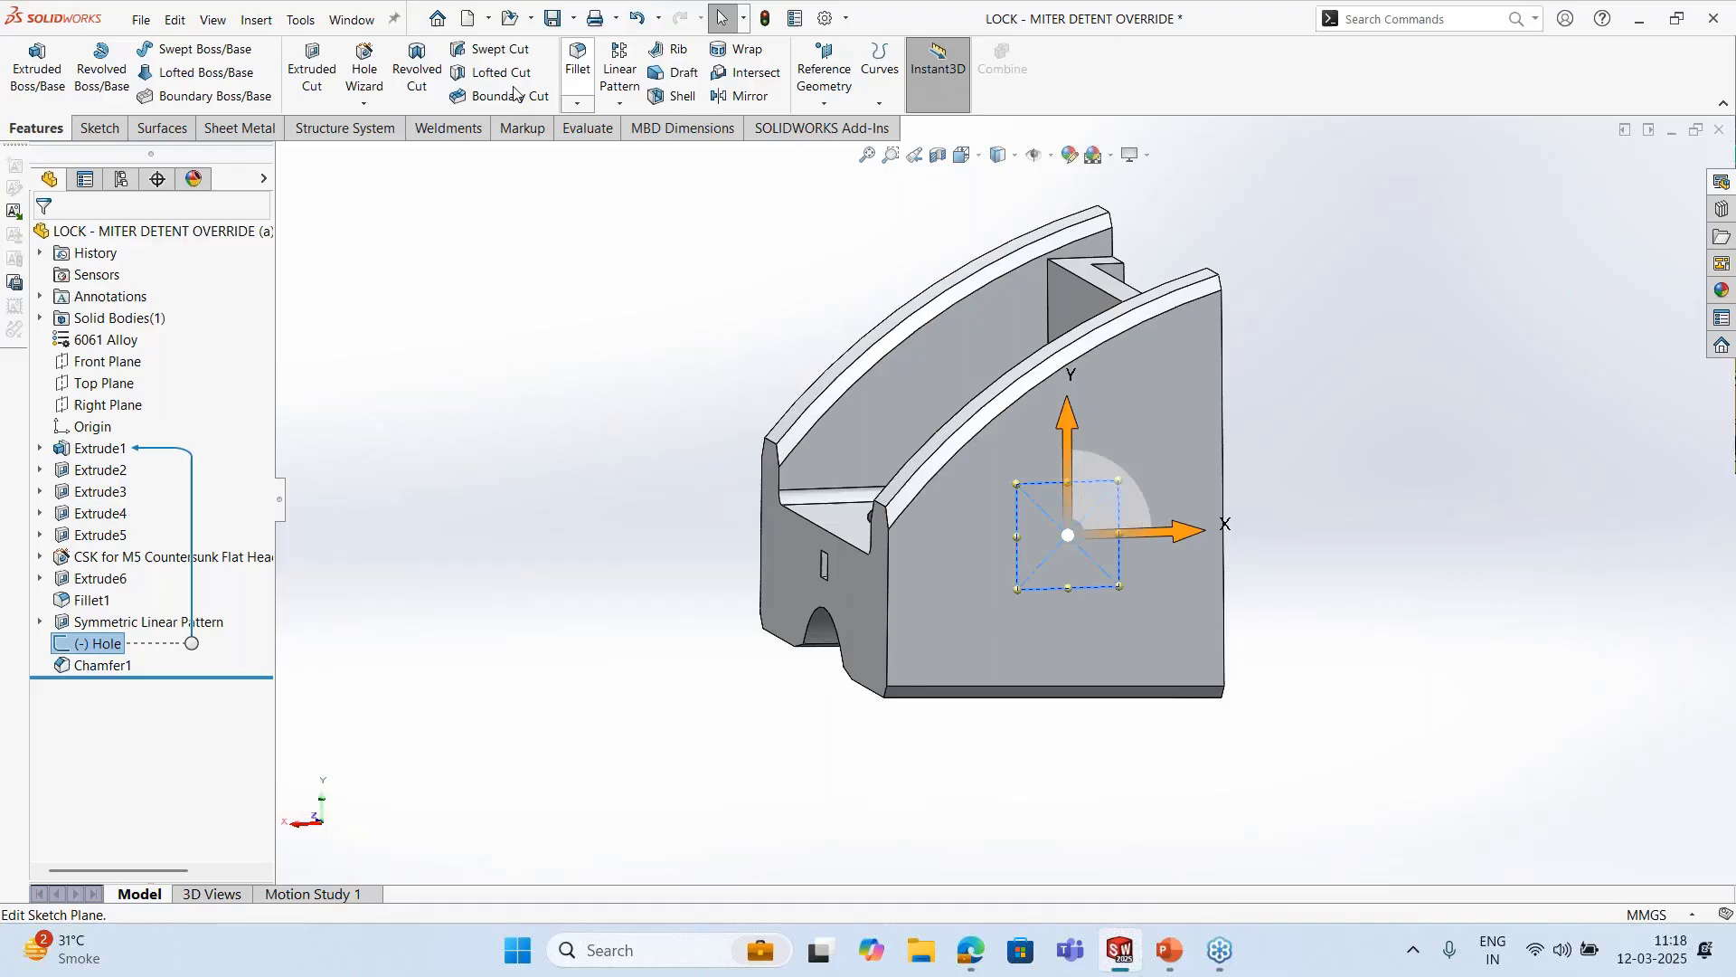
click(365, 72)
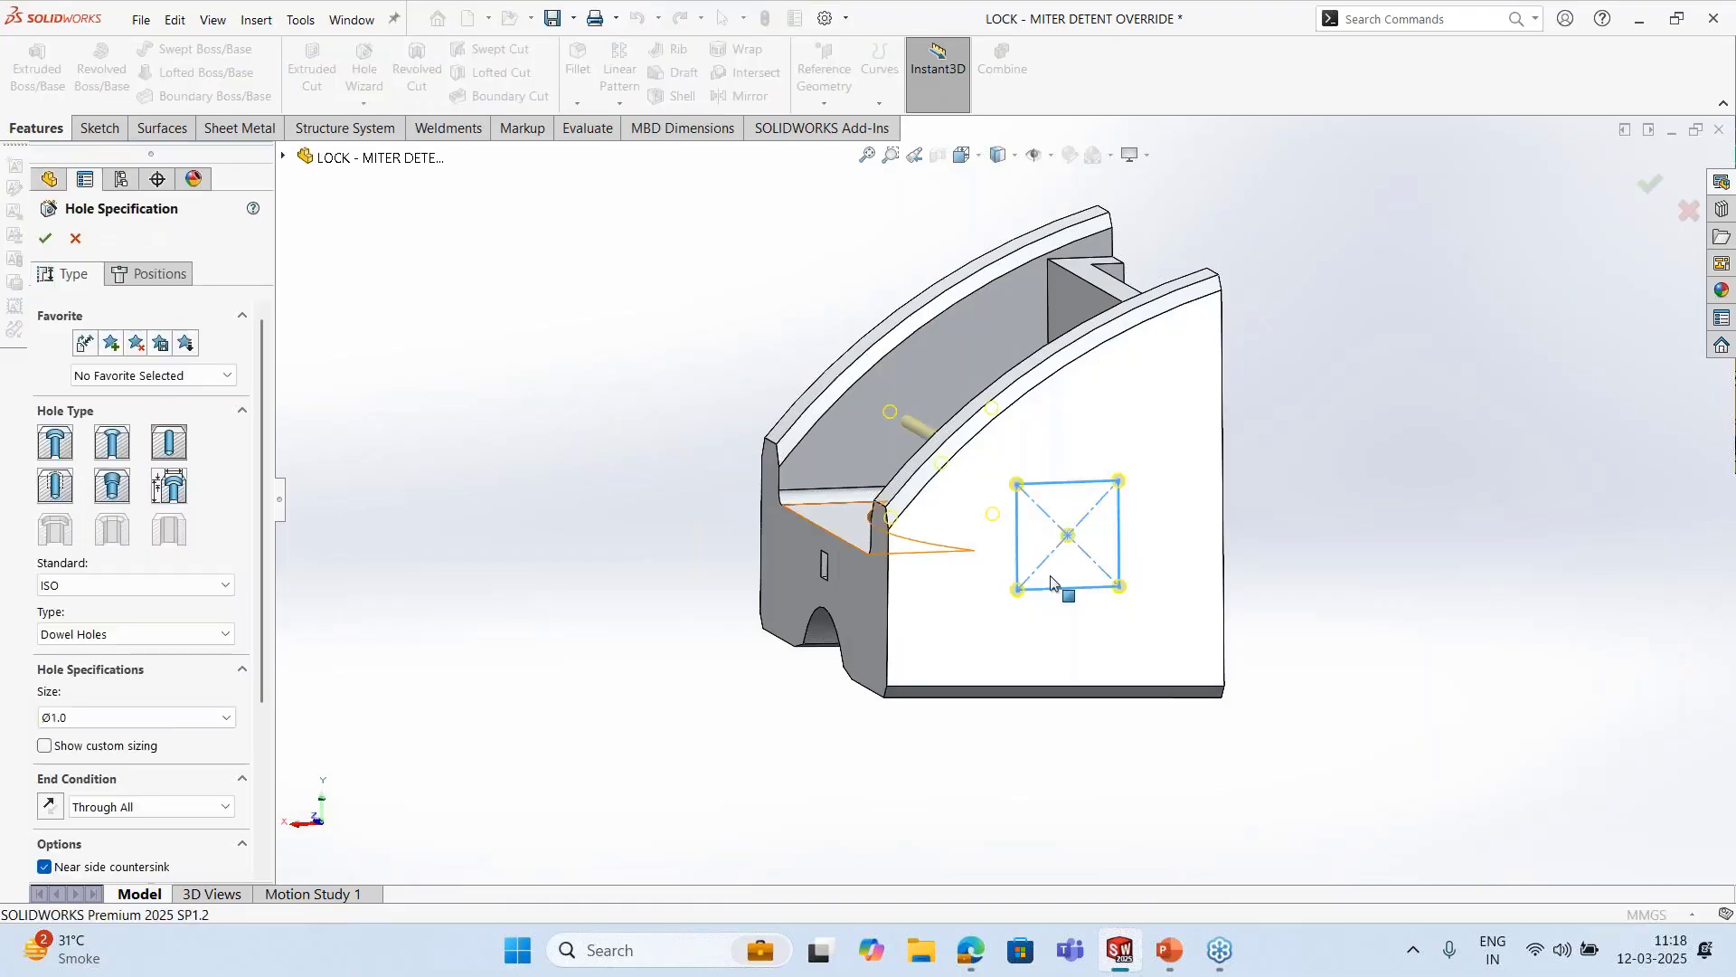
middle_drag(1054, 589, 1212, 688)
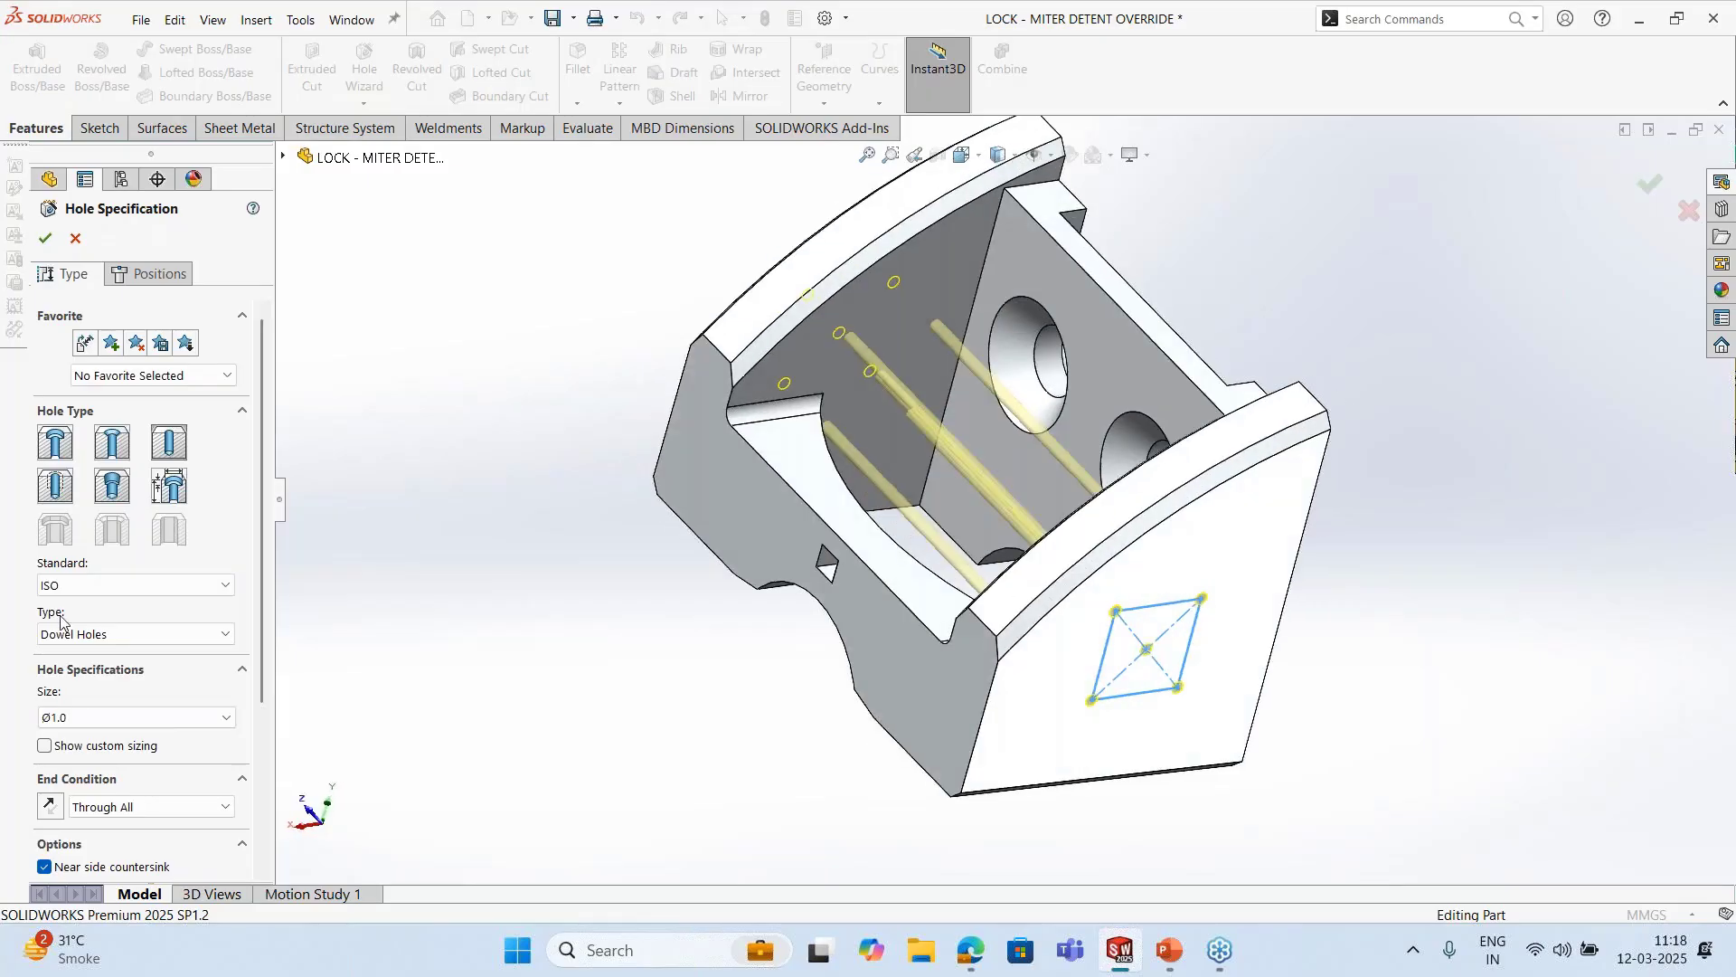
click(81, 634)
click(89, 640)
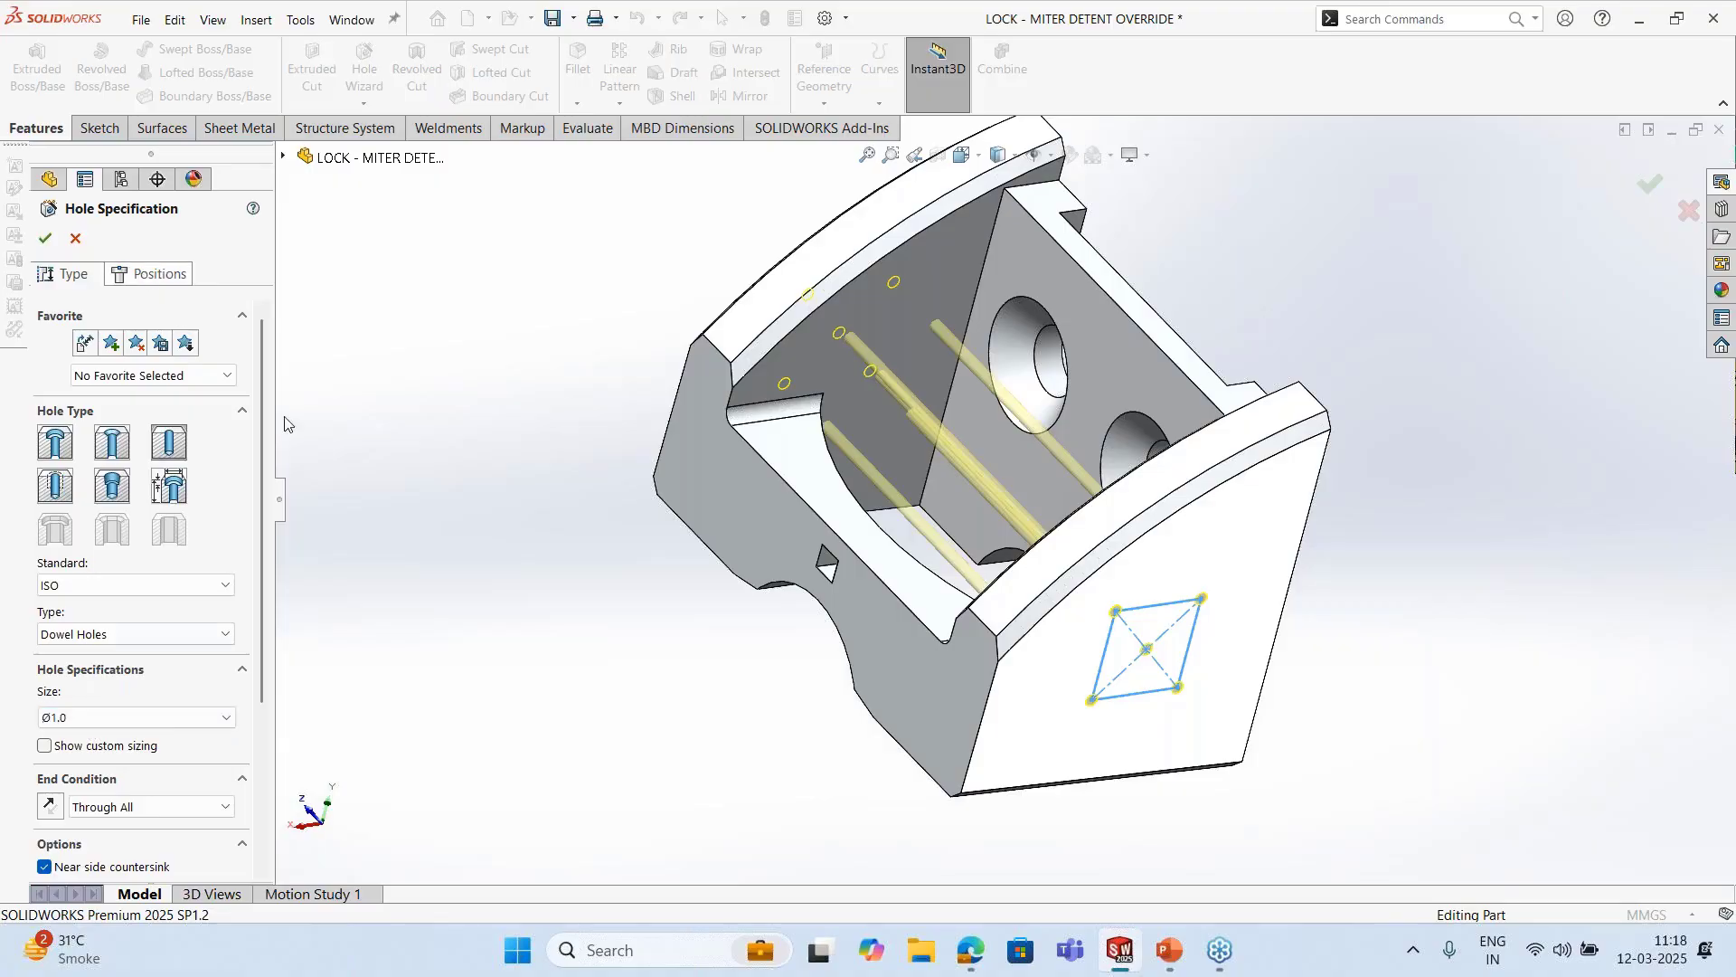
drag(261, 430, 66, 286)
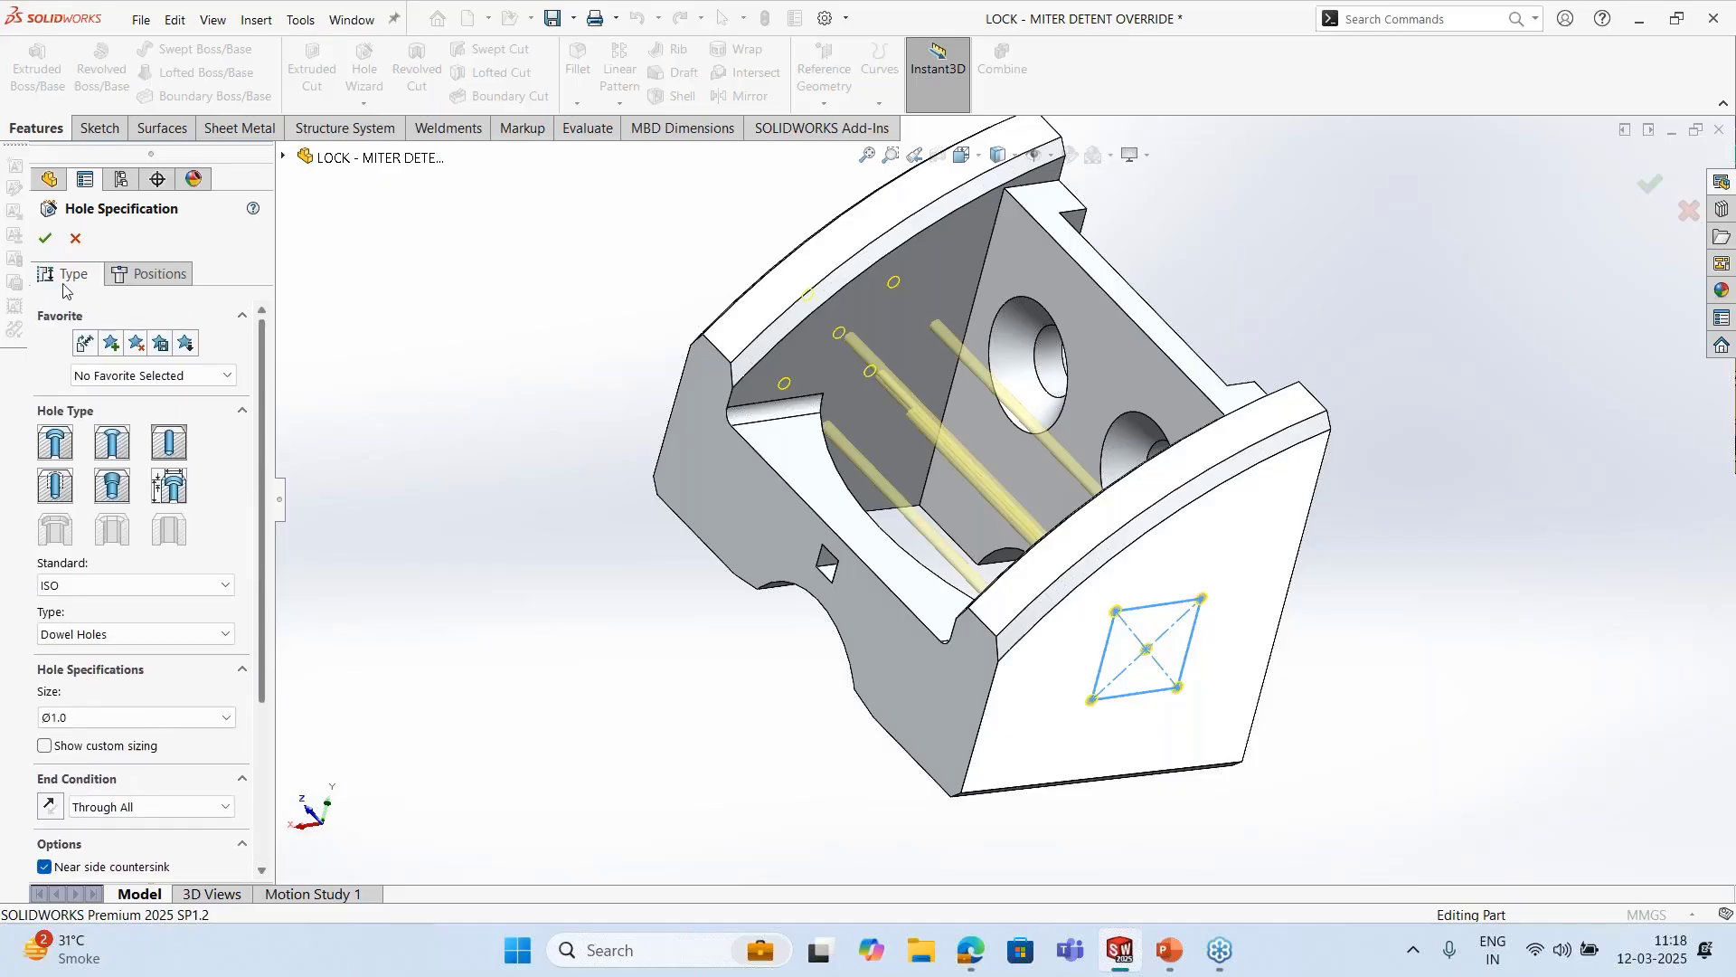
click(578, 310)
mouse_move(579, 311)
middle_down()
mouse_move(524, 297)
mouse_move(674, 380)
middle_up()
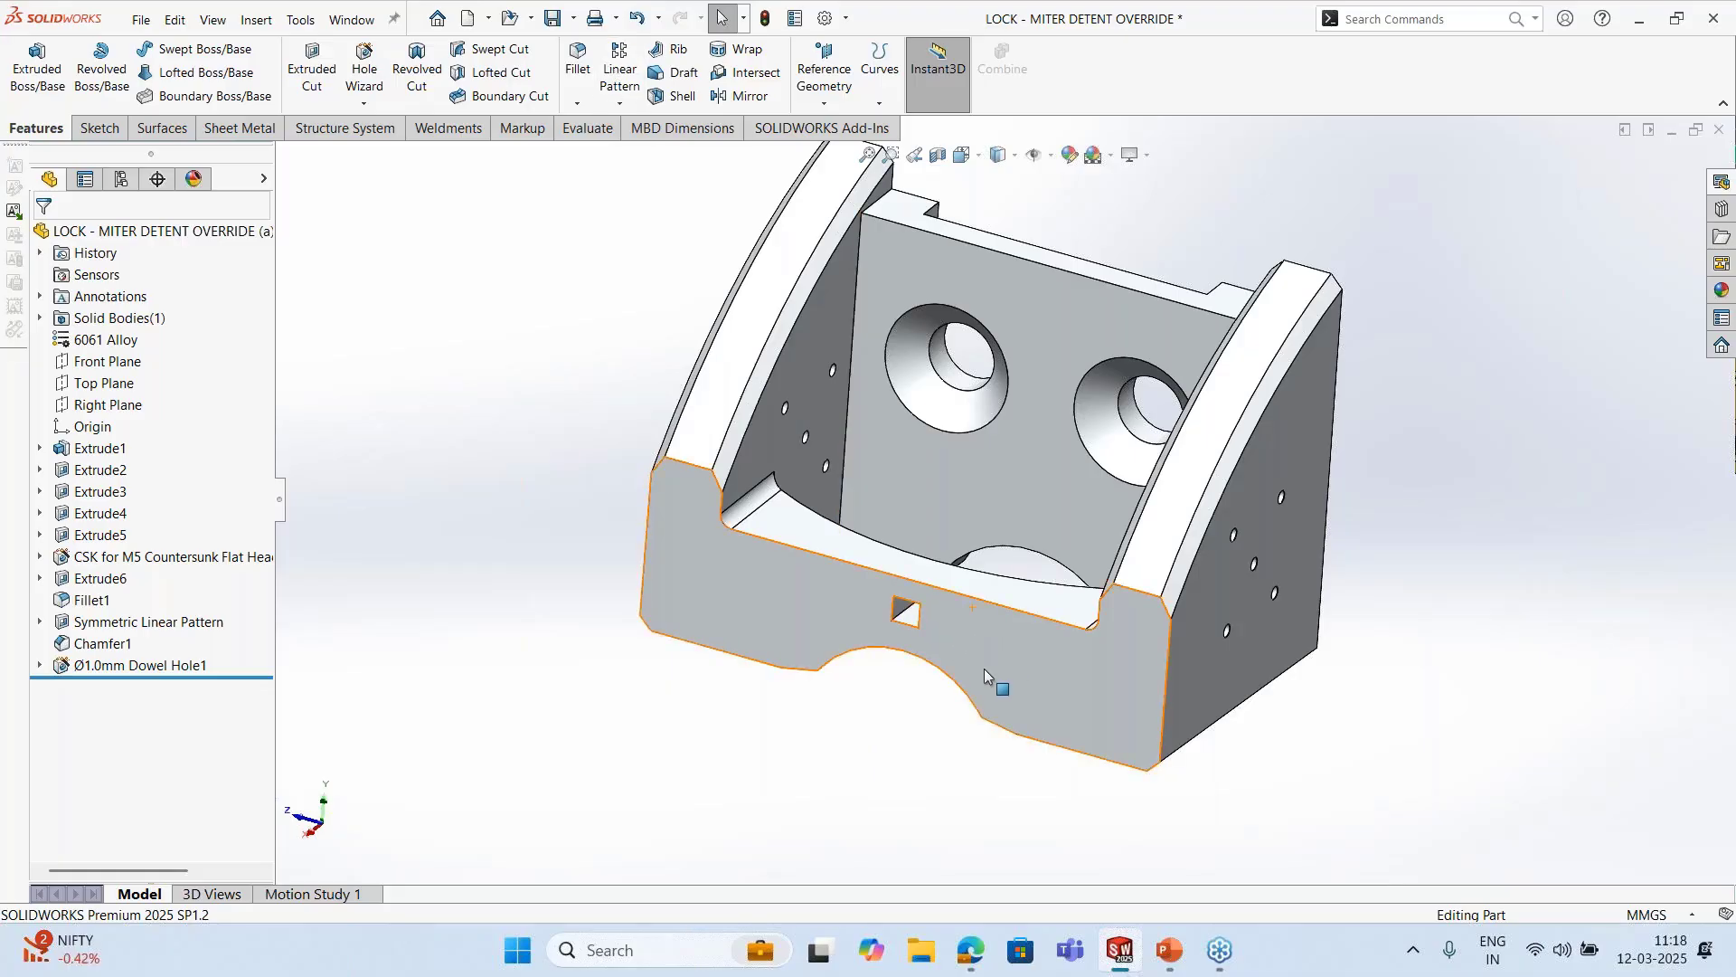
Start a linear pattern for the small square cut and replace its direction reference with the front face's long straight upper edge
scroll(973, 665, down, 5)
click(833, 505)
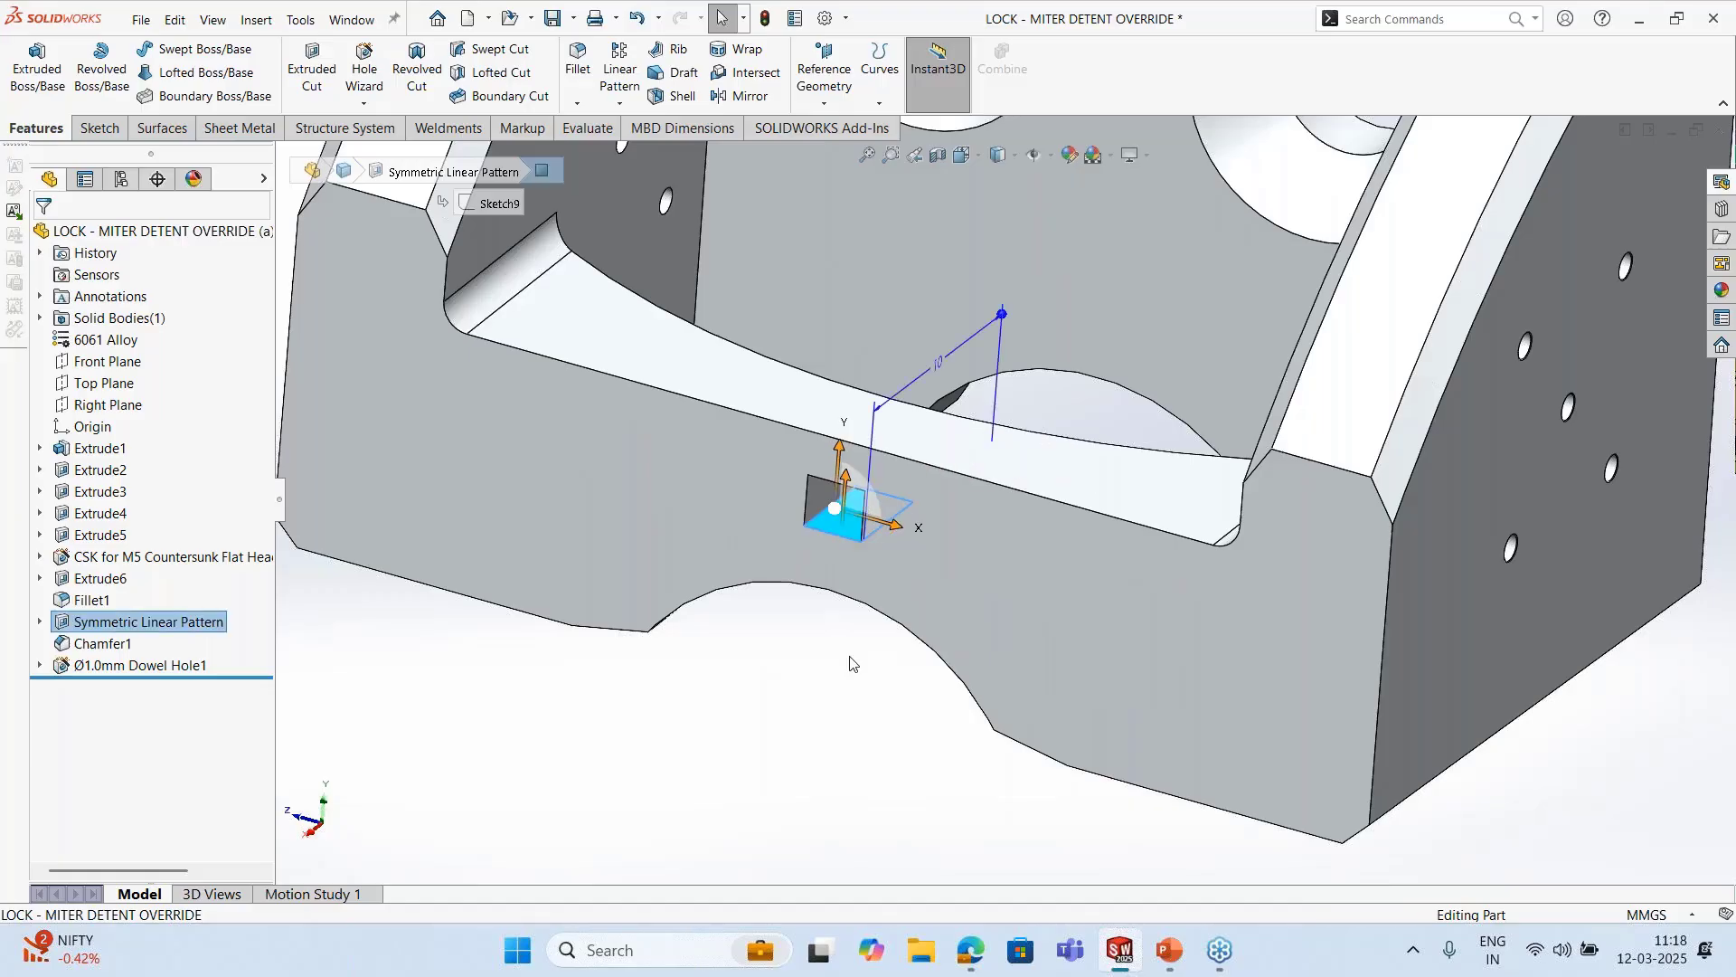
click(615, 94)
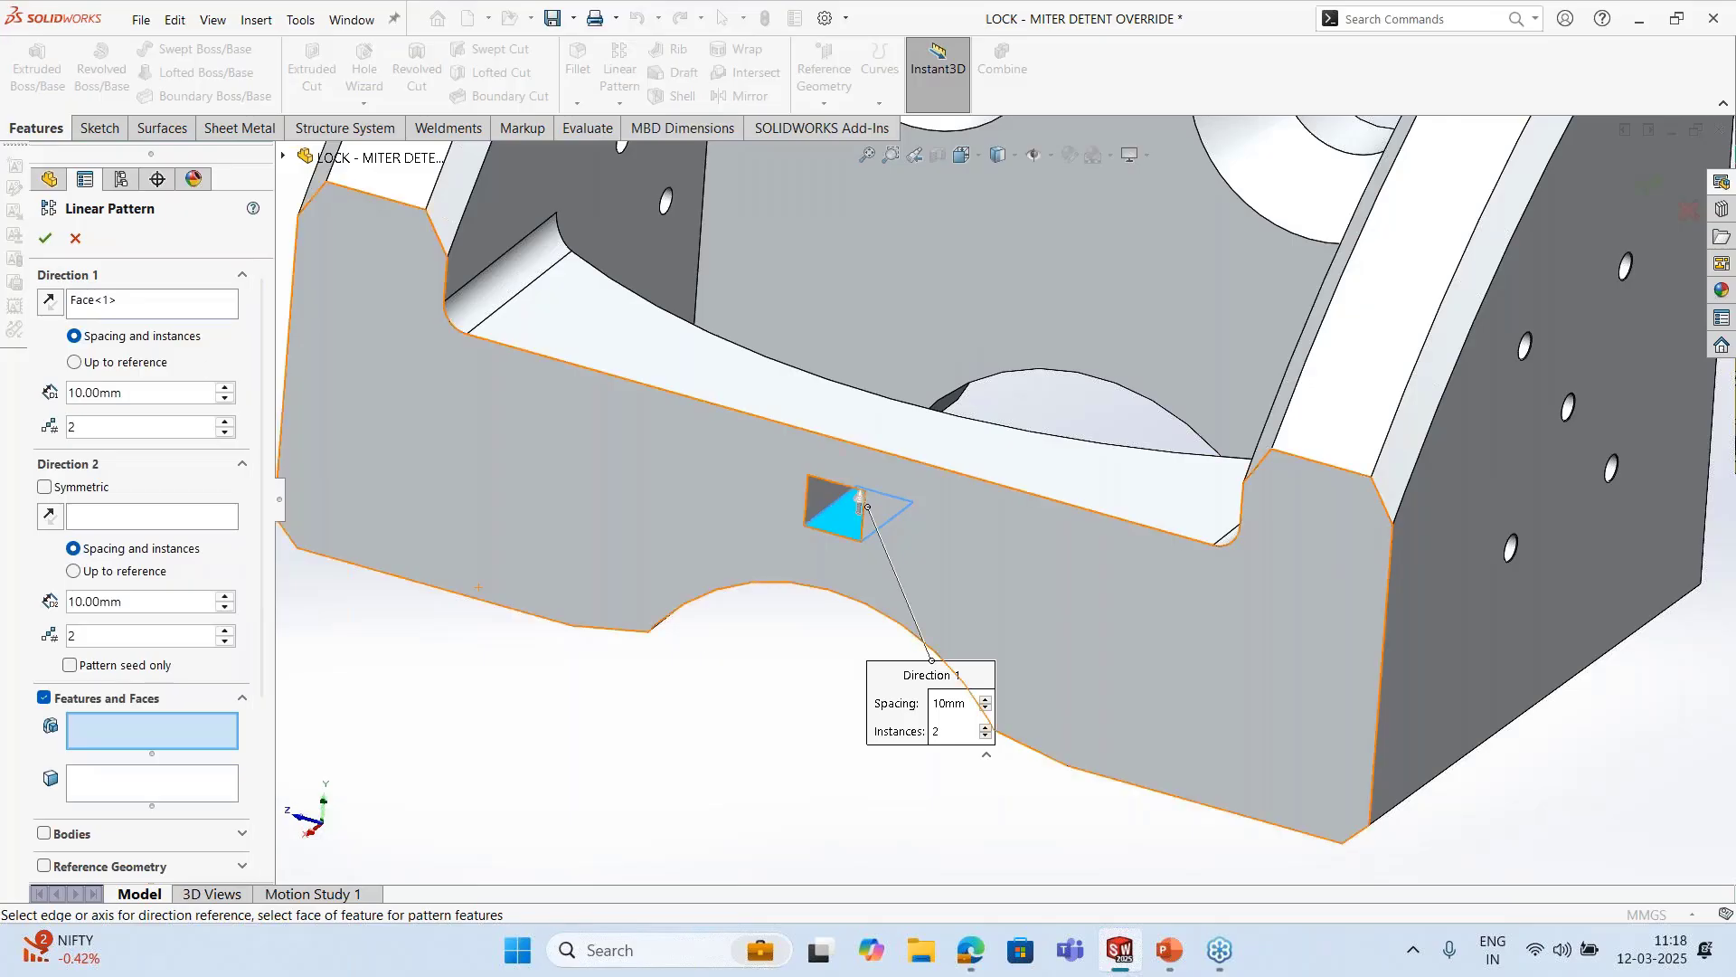
click(135, 304)
right_click(136, 304)
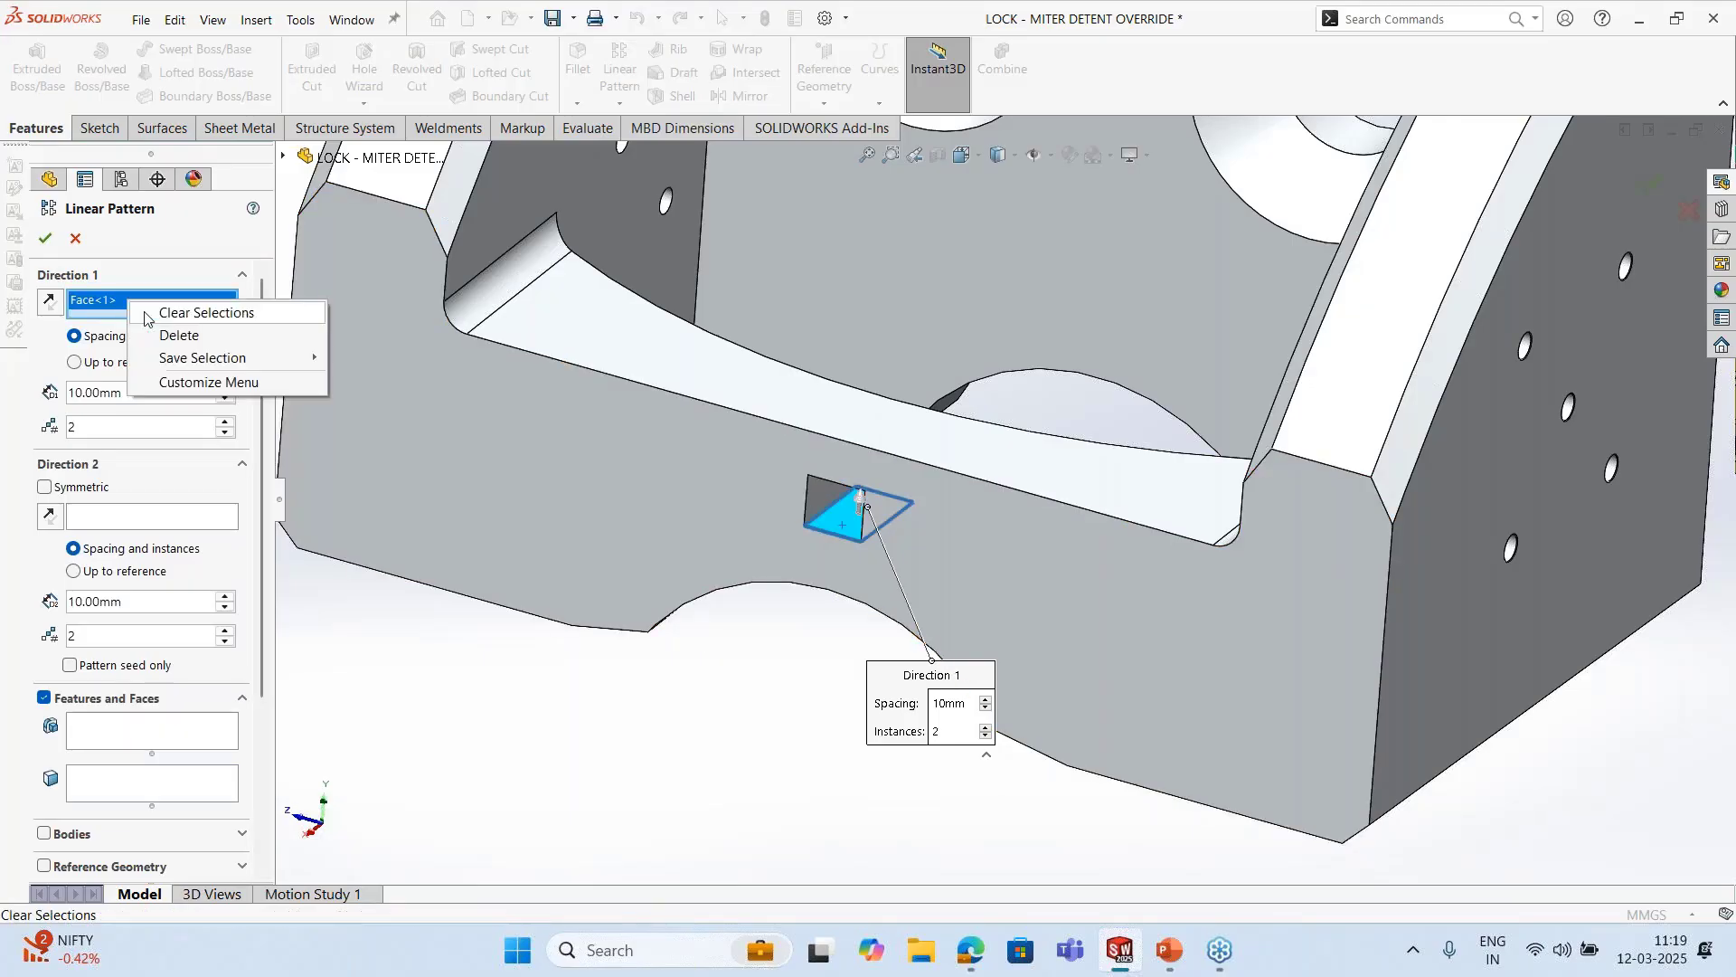
click(199, 312)
click(706, 388)
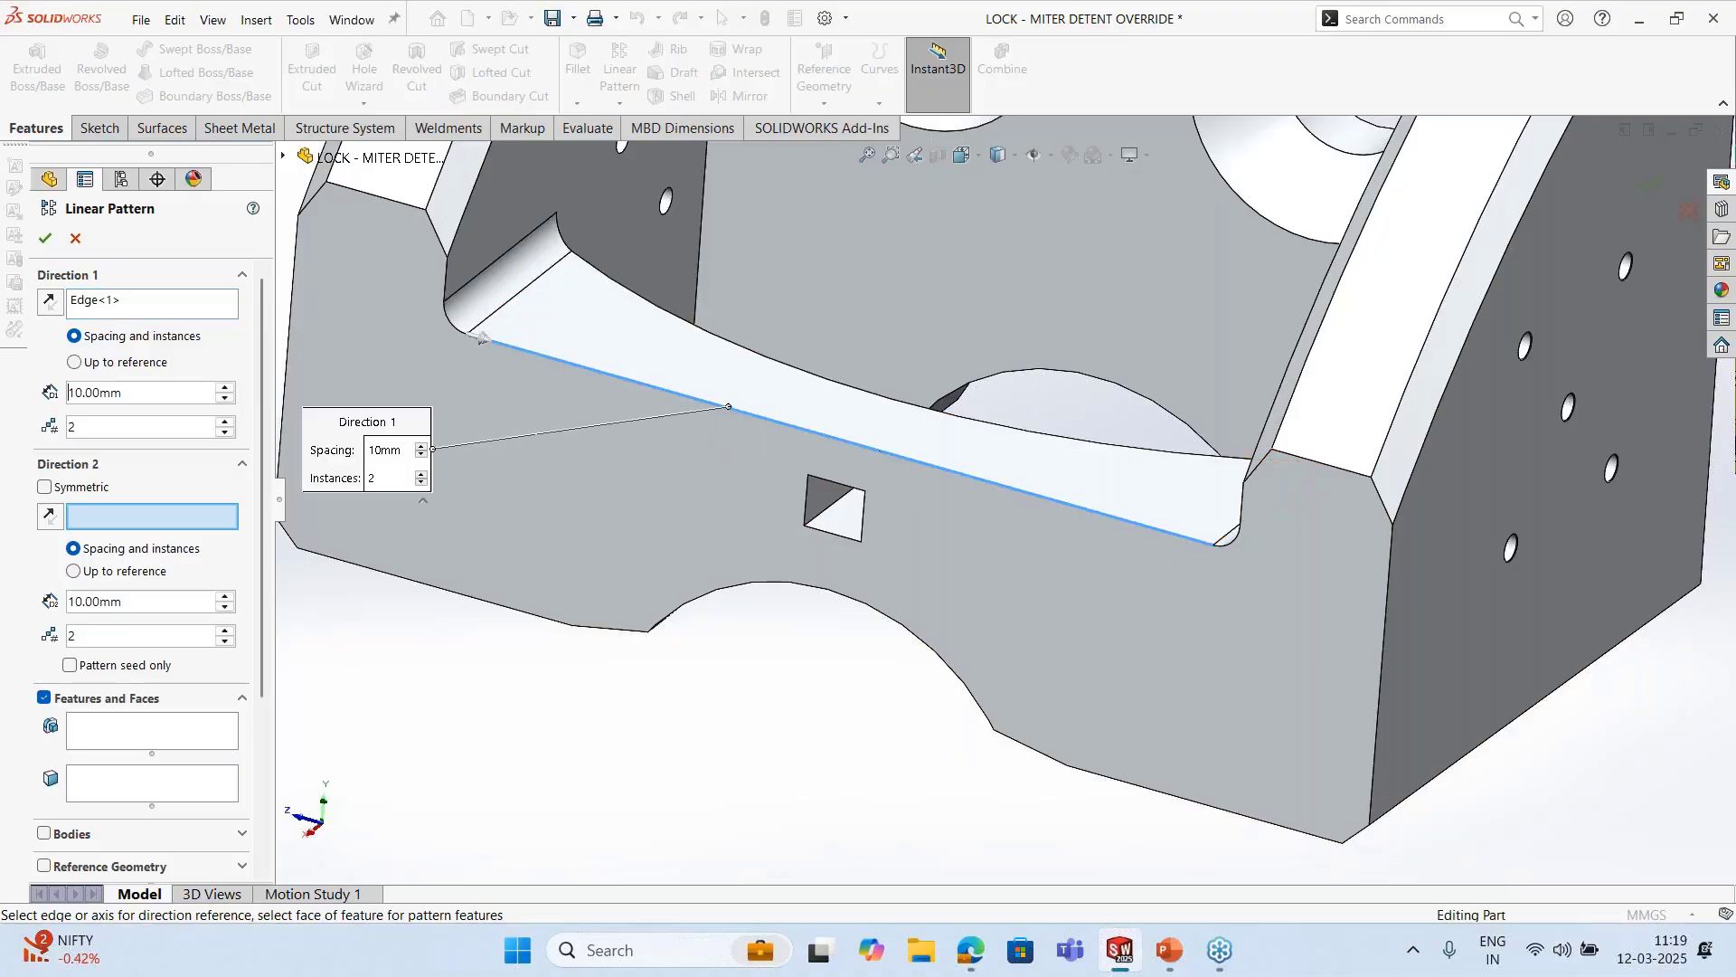
Pattern the square cut symmetrically along the edge with 10 mm spacing and 3 instances, and apply it
click(837, 524)
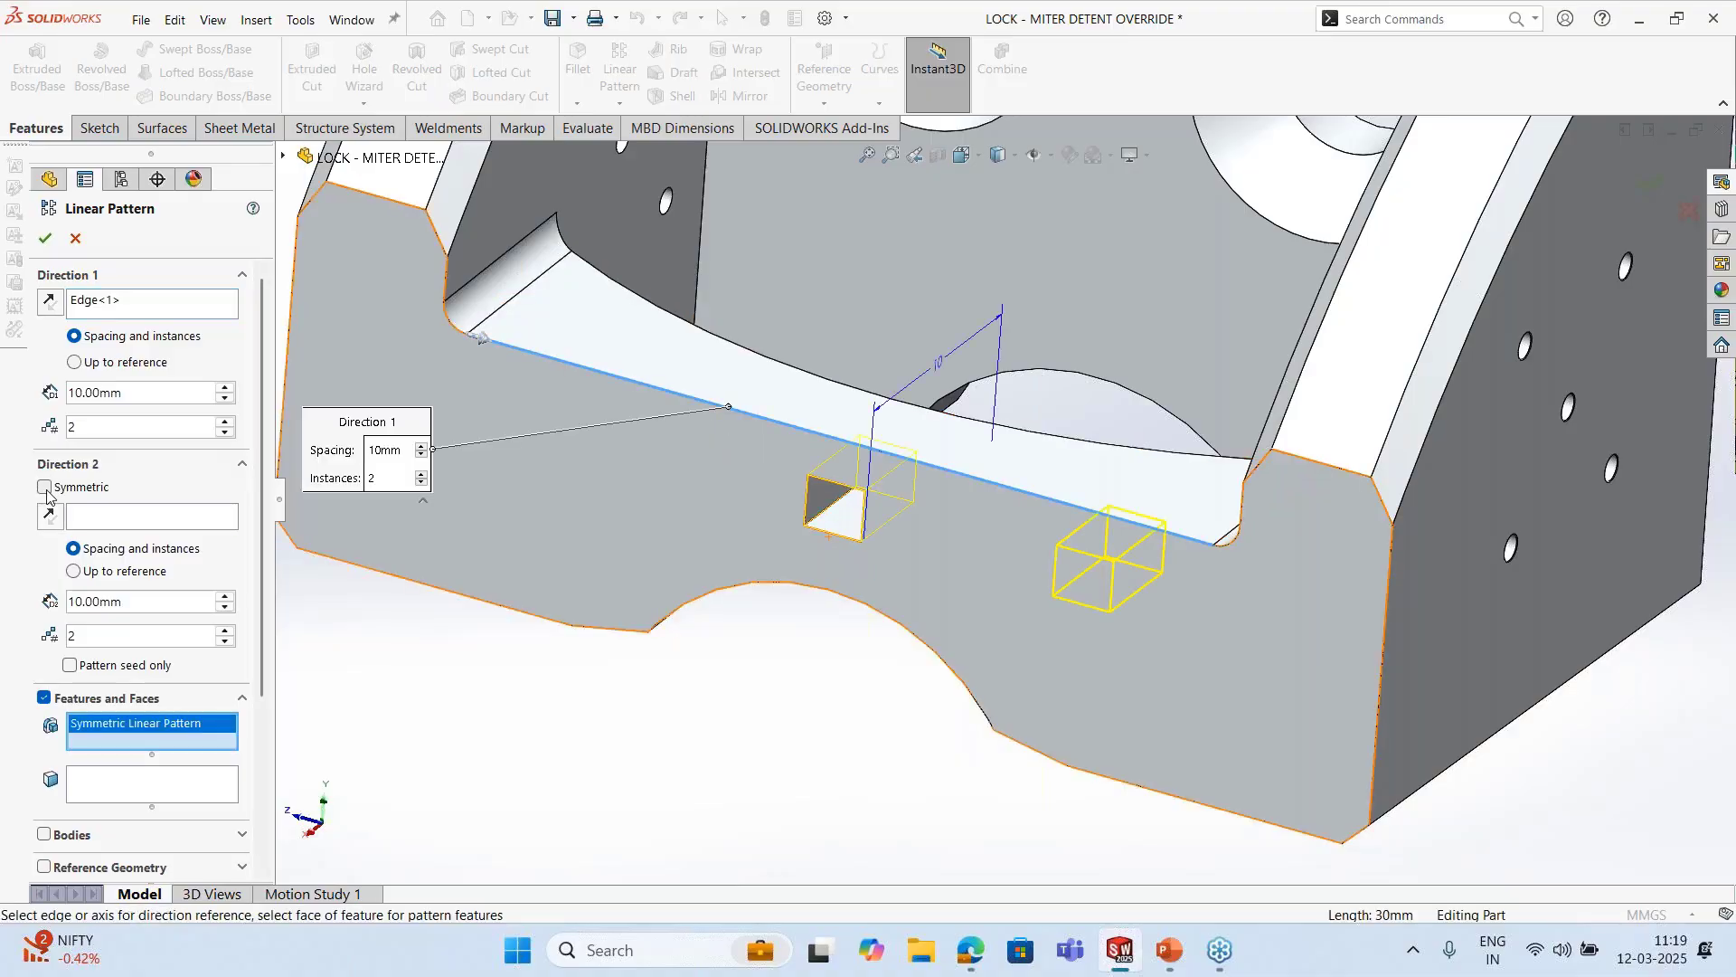
click(46, 490)
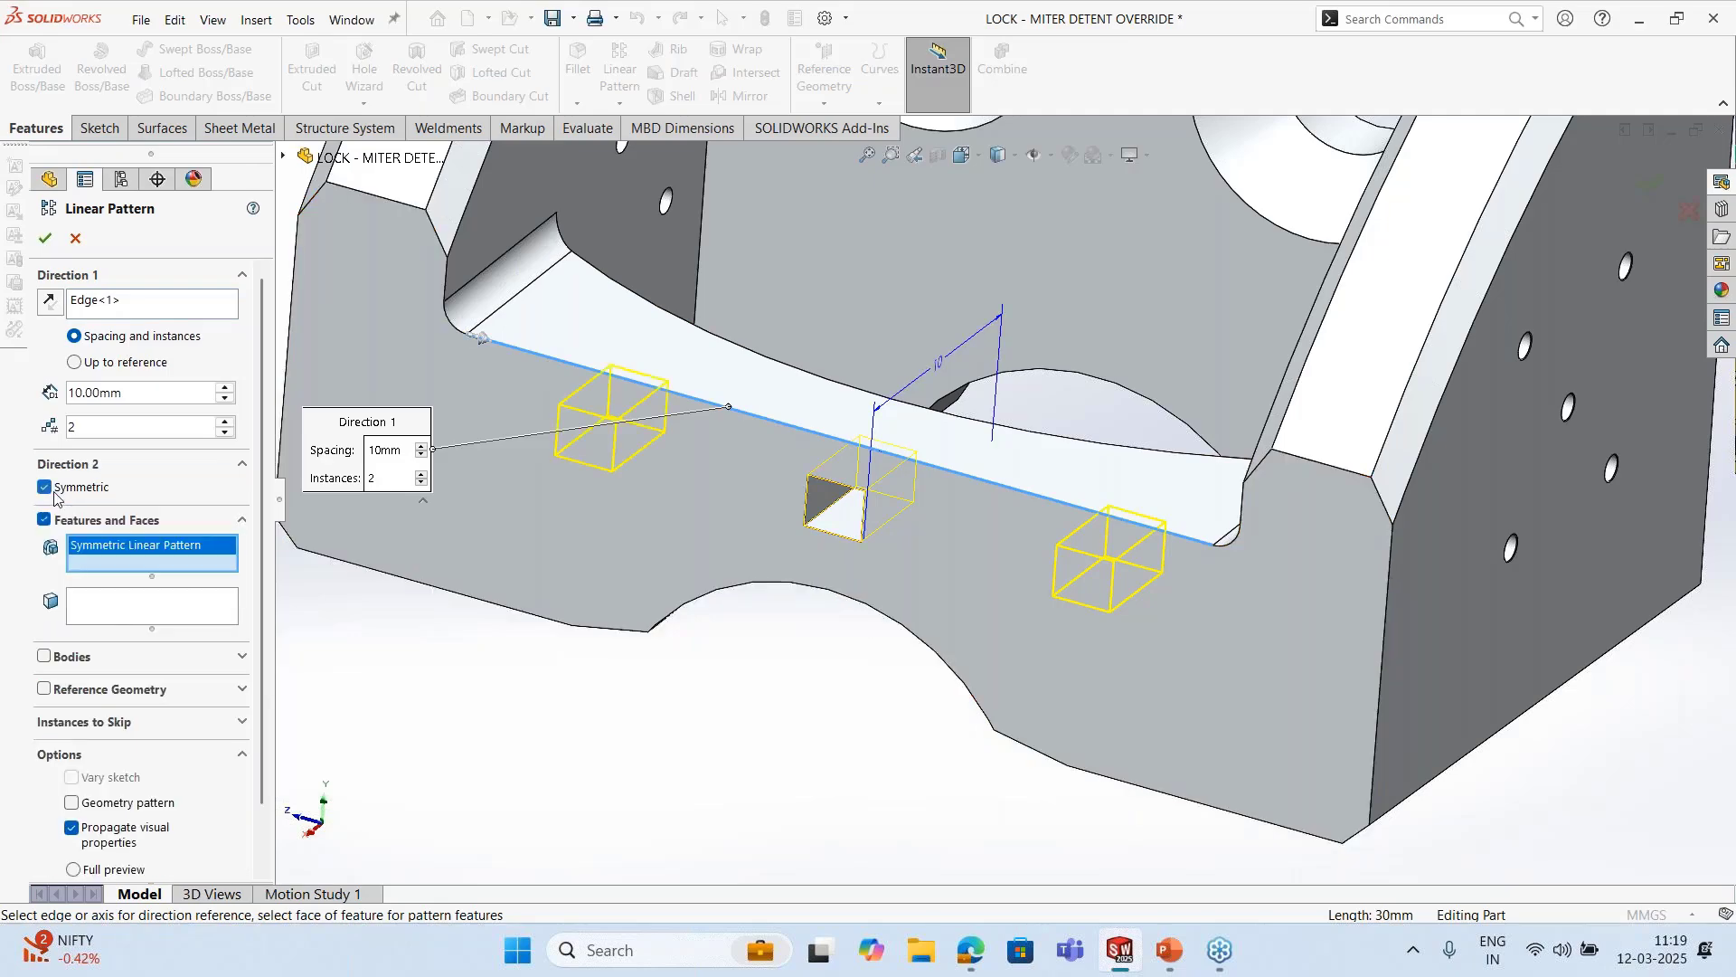
scroll(914, 684, up, 3)
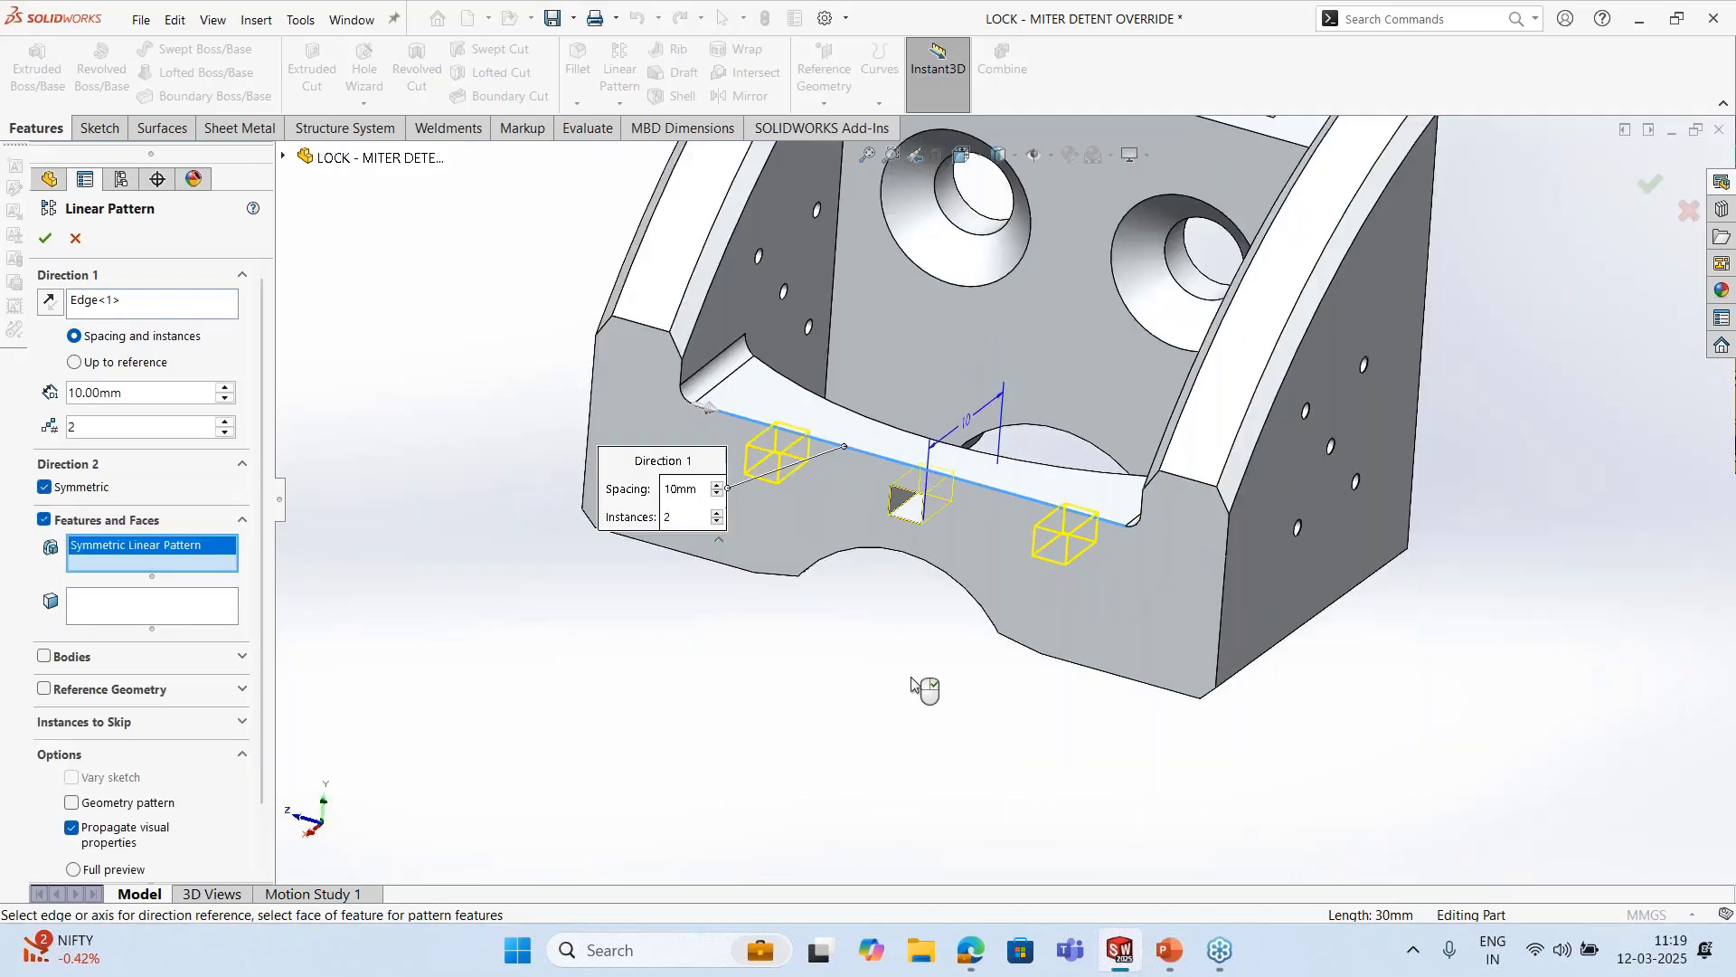
middle_drag(913, 684, 932, 679)
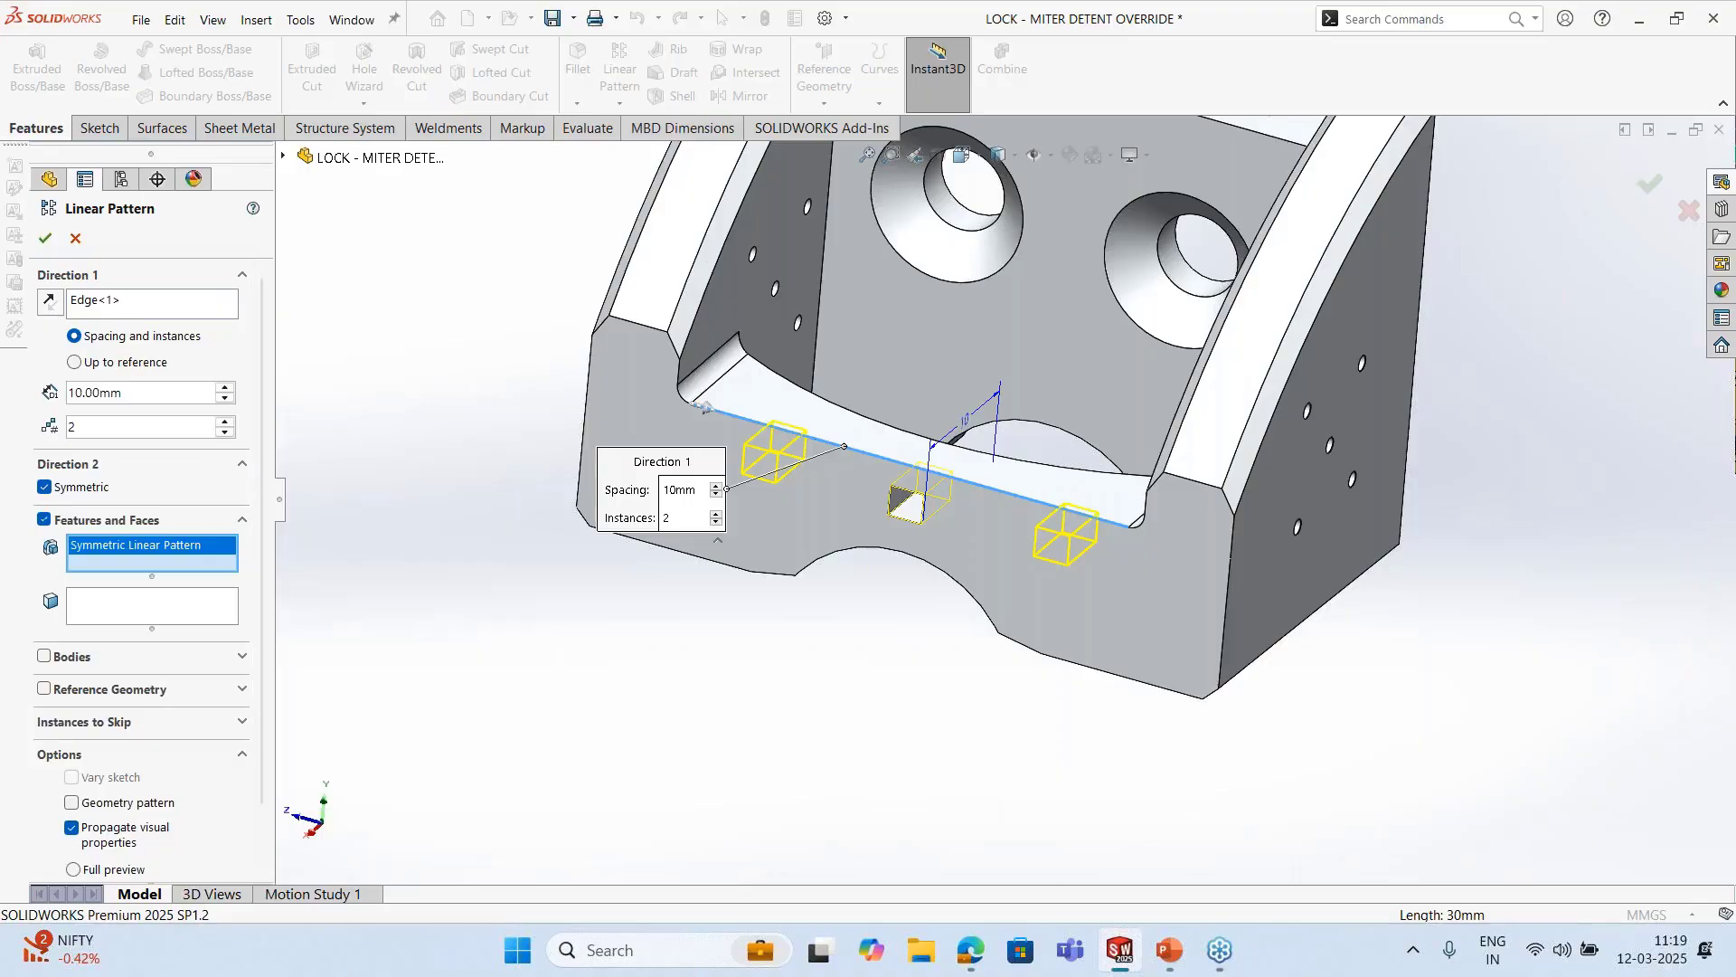
click(225, 423)
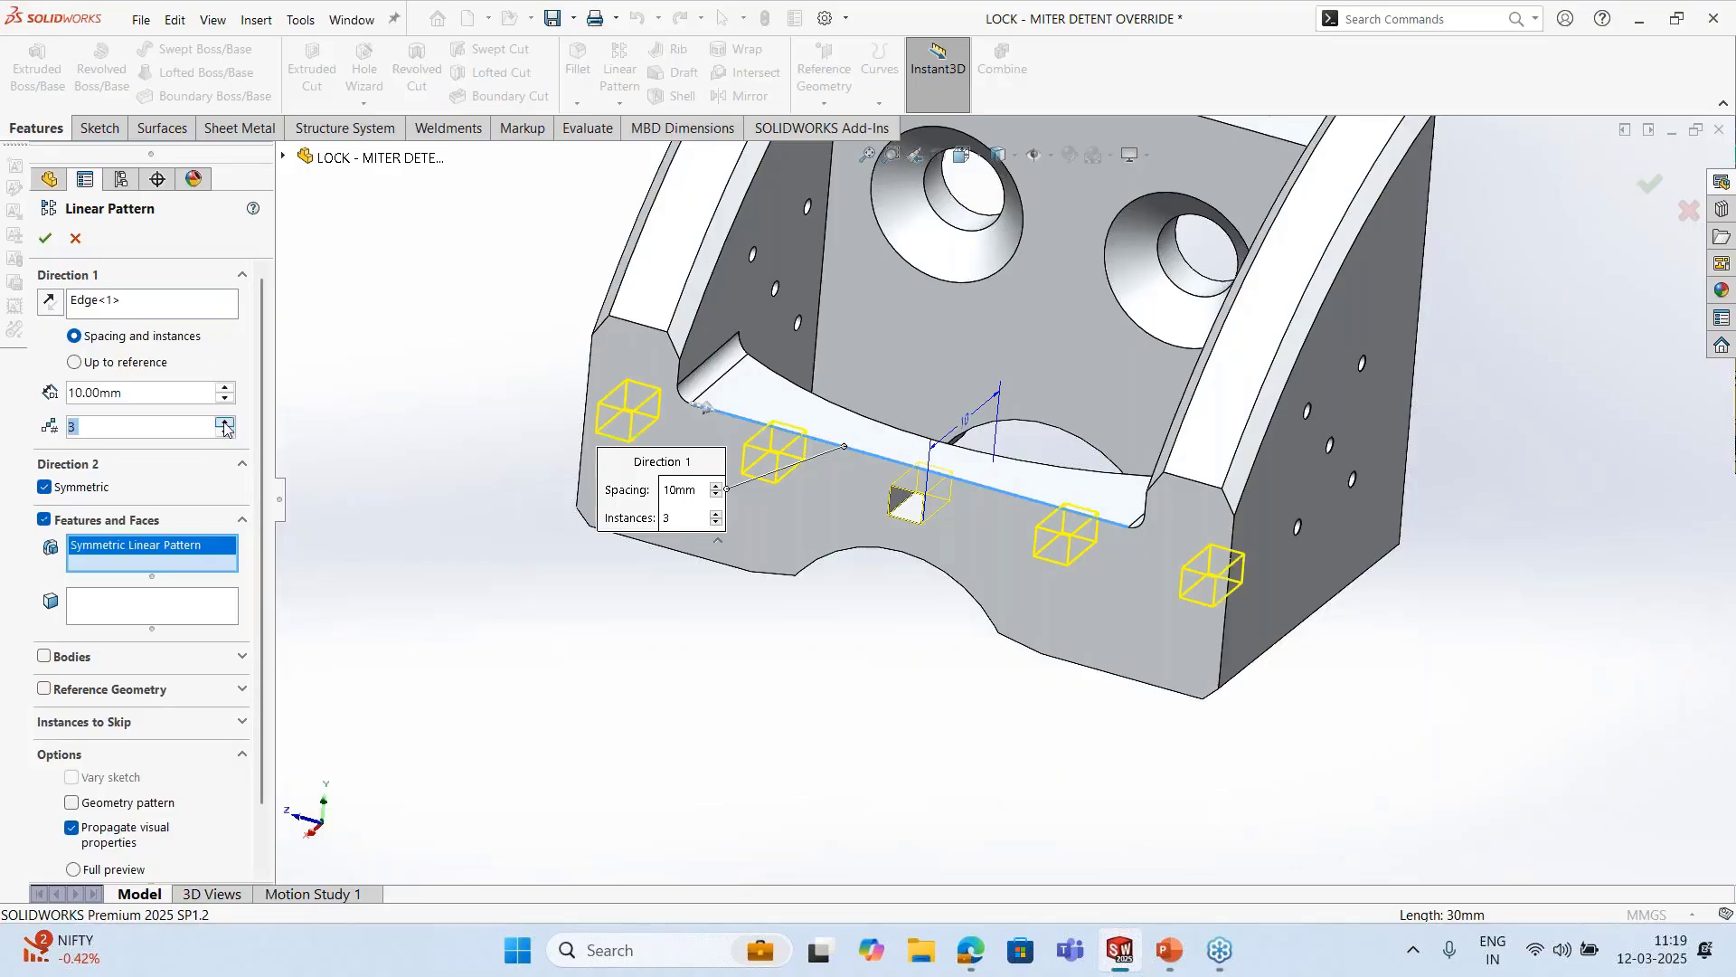
click(45, 240)
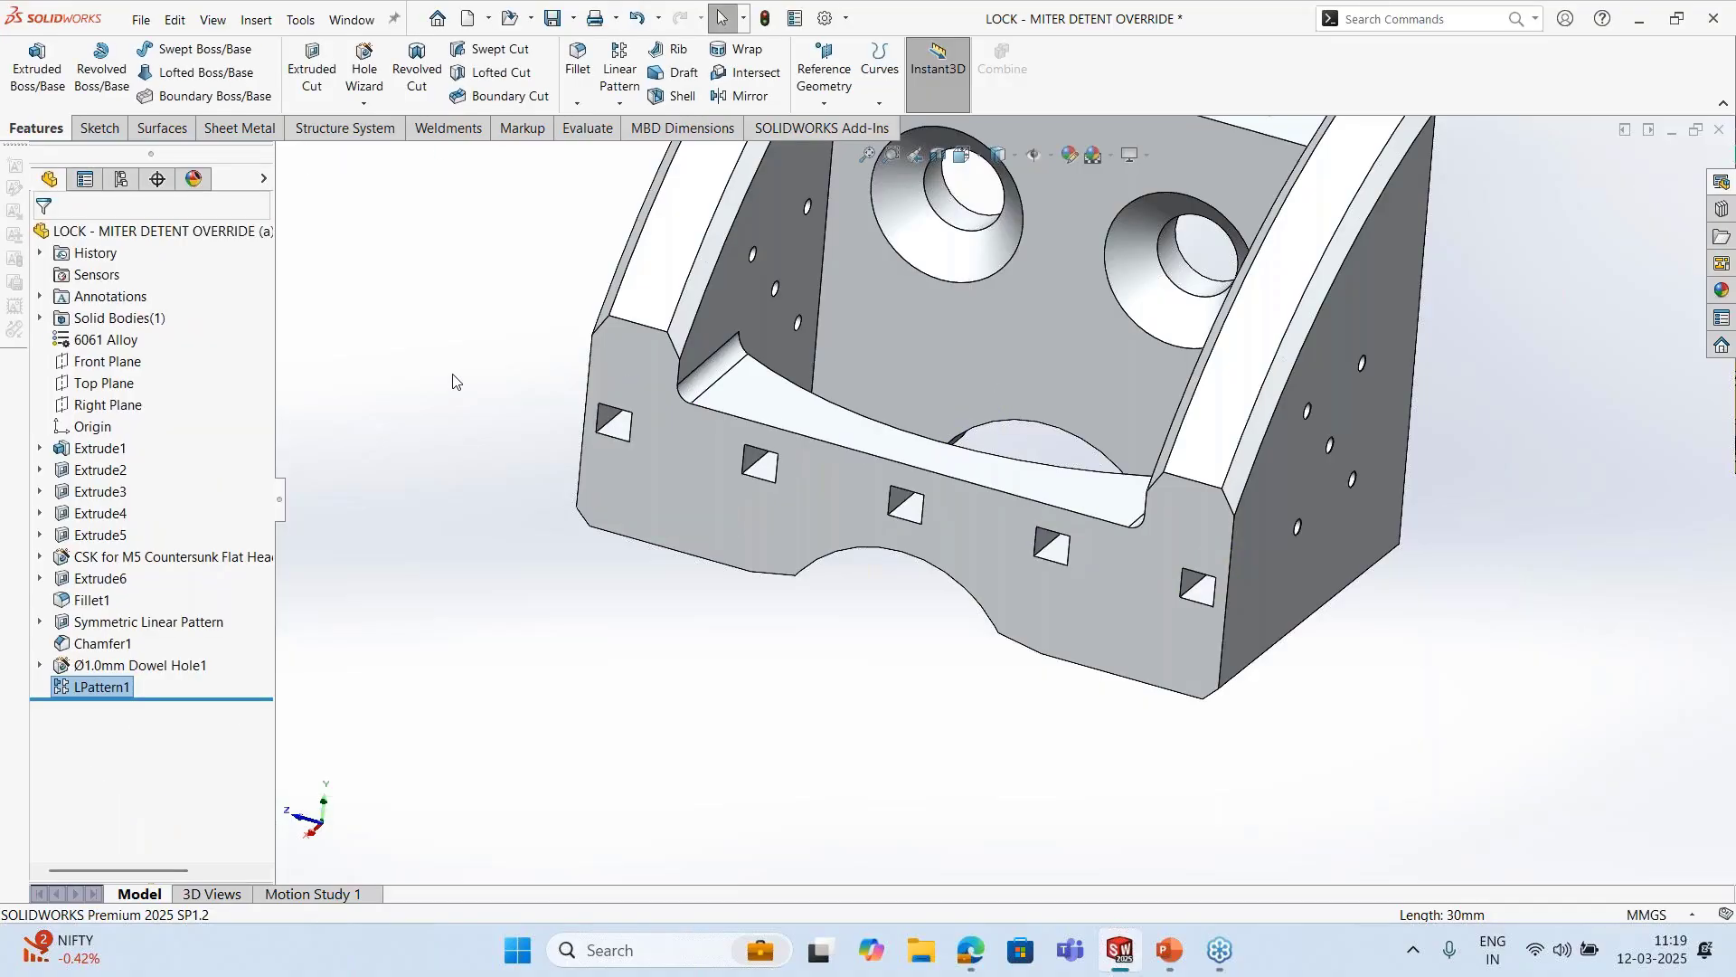
Create a section view through the axis of a countersunk hole's cylindrical face, rotating the section plane diagonally across the part
mouse_move(796, 529)
middle_down()
mouse_move(632, 562)
mouse_move(814, 507)
middle_up()
scroll(944, 490, up, 3)
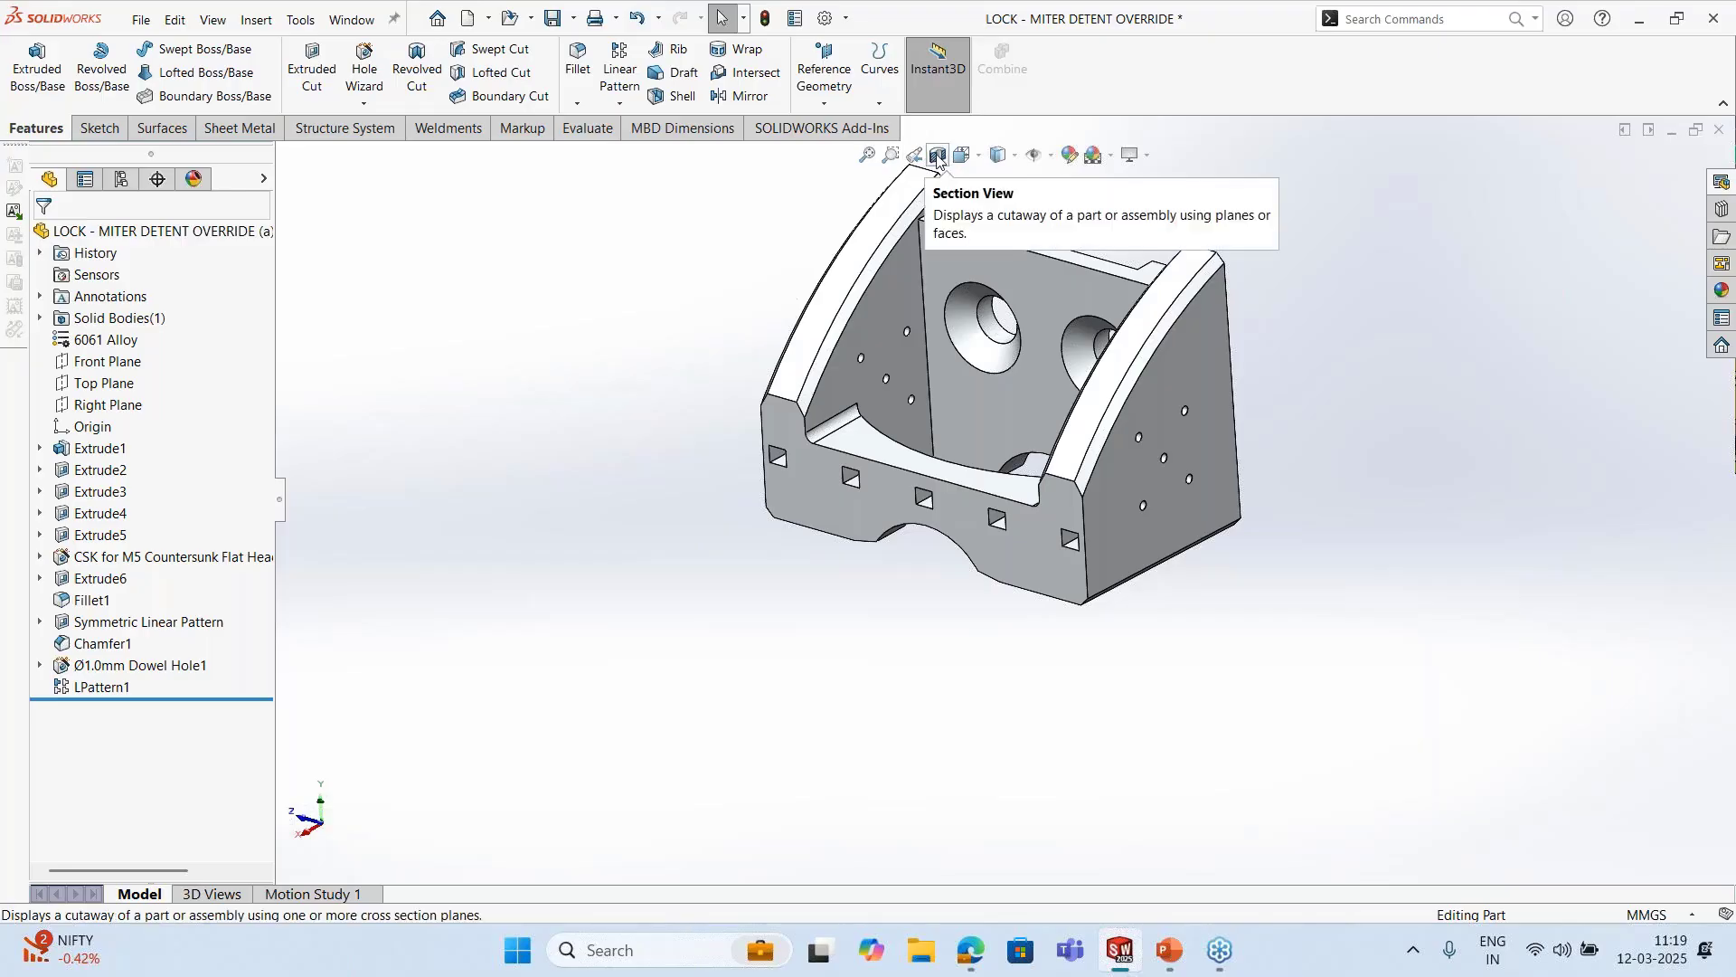
click(938, 156)
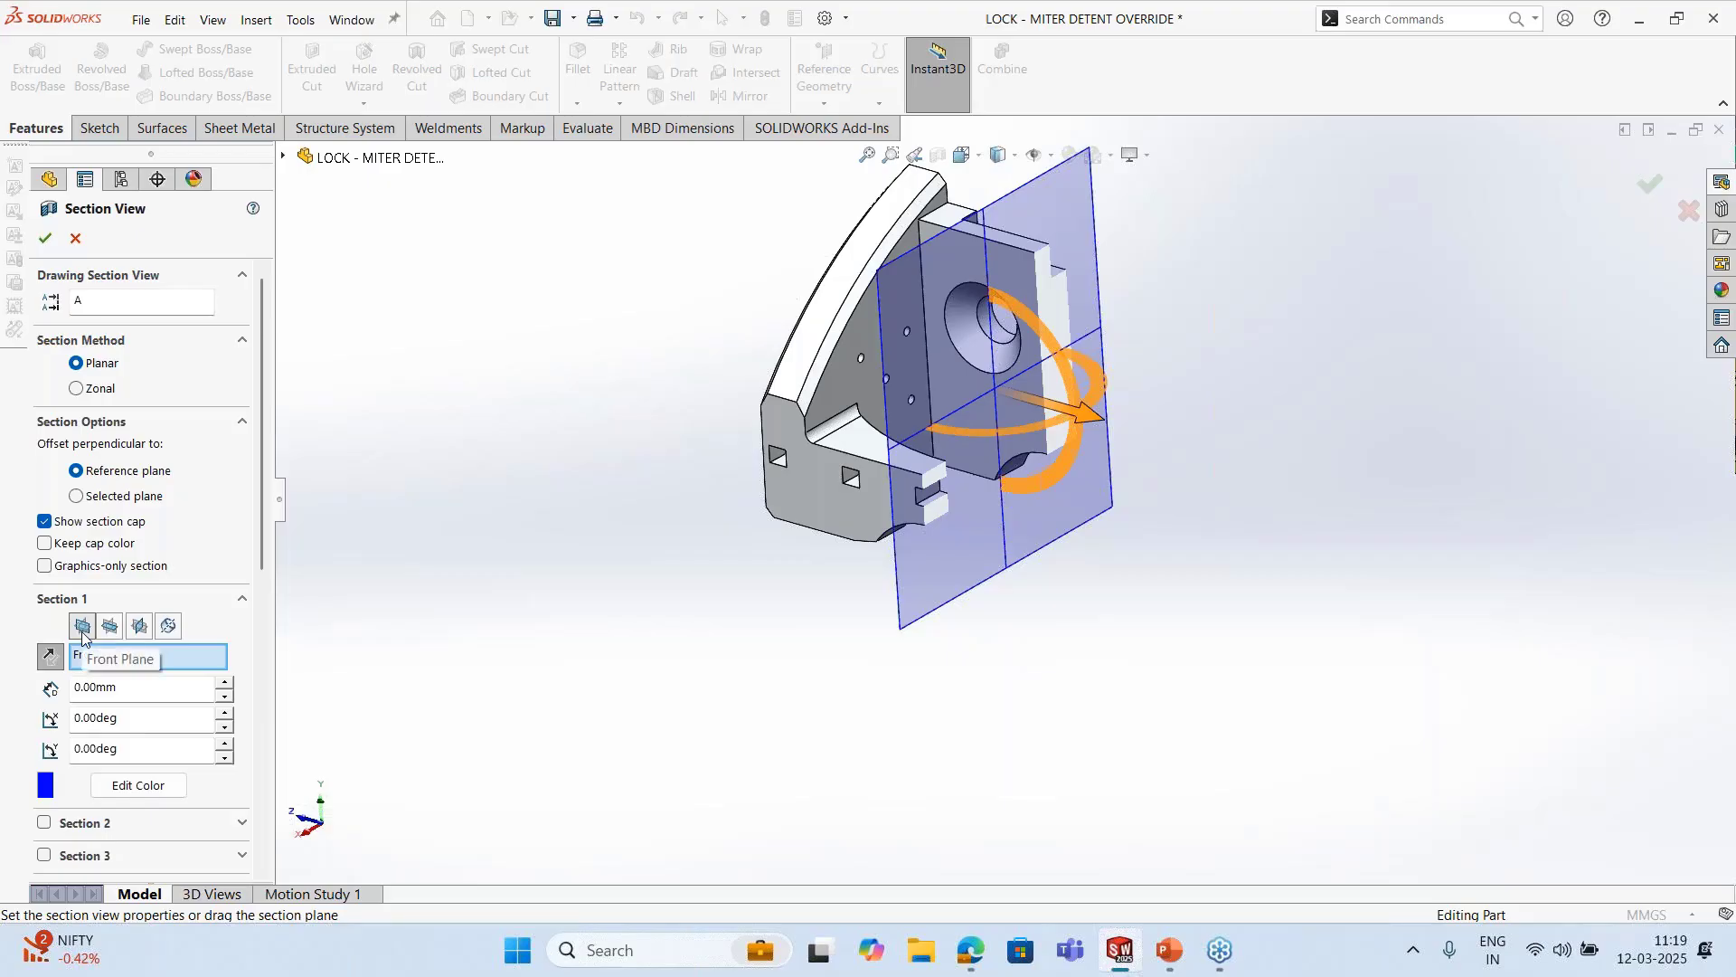
click(168, 626)
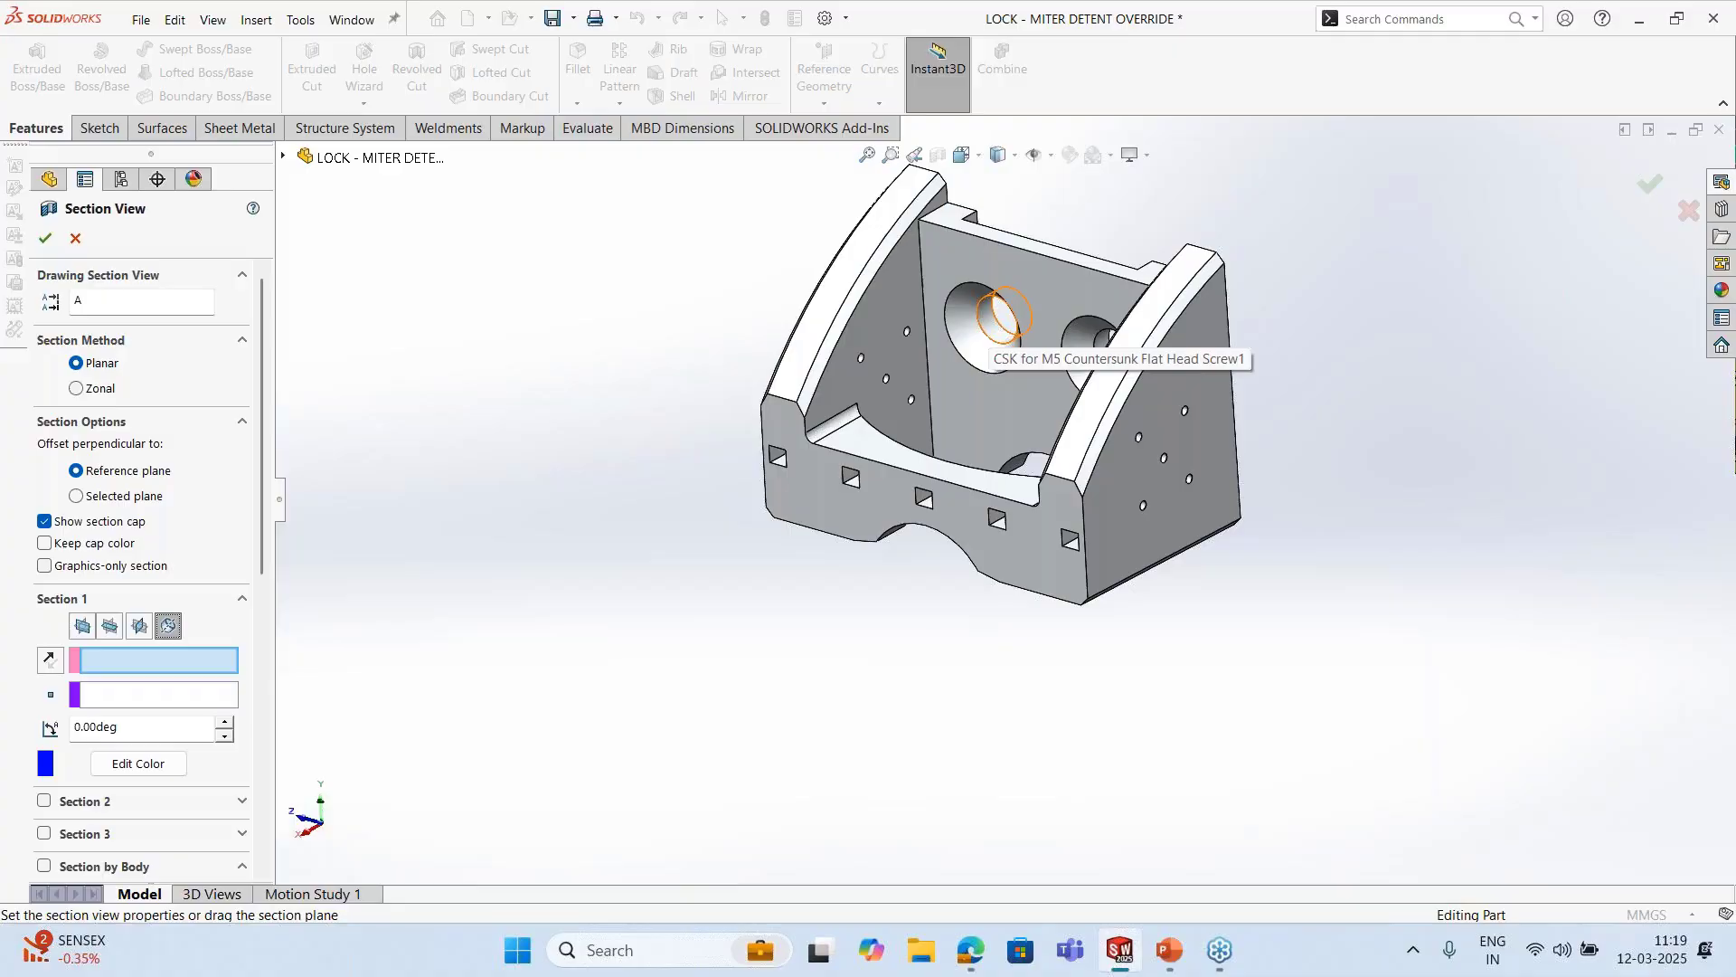
click(995, 335)
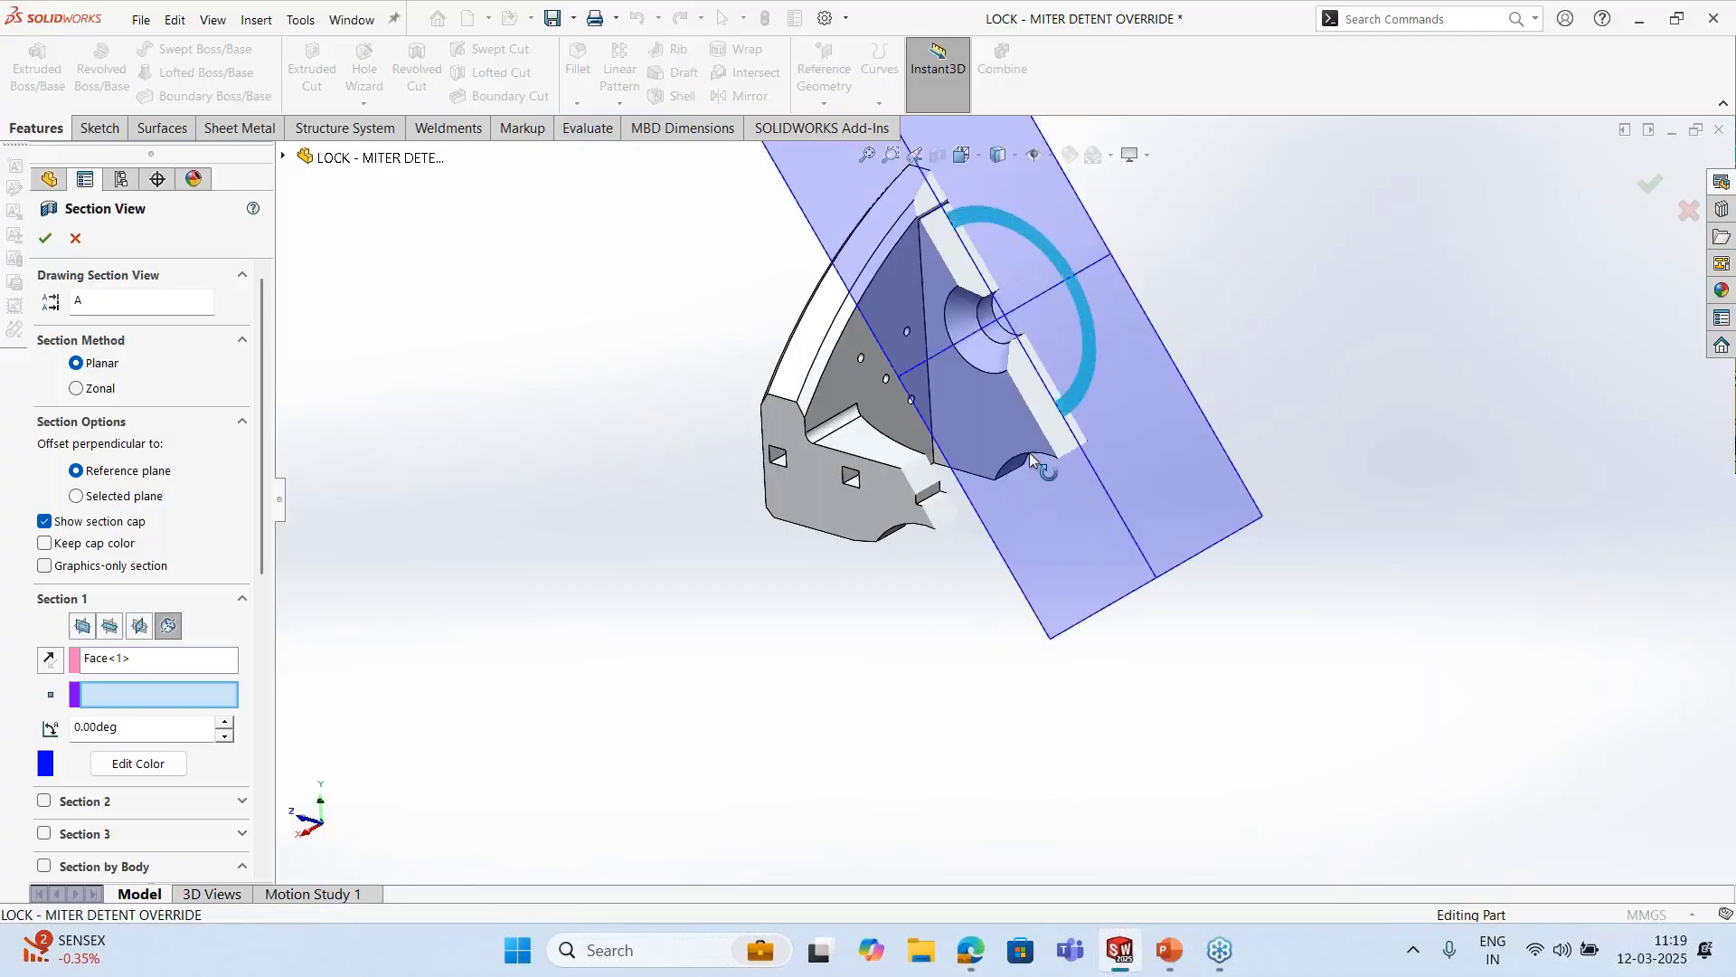
drag(1029, 452, 1116, 339)
click(45, 238)
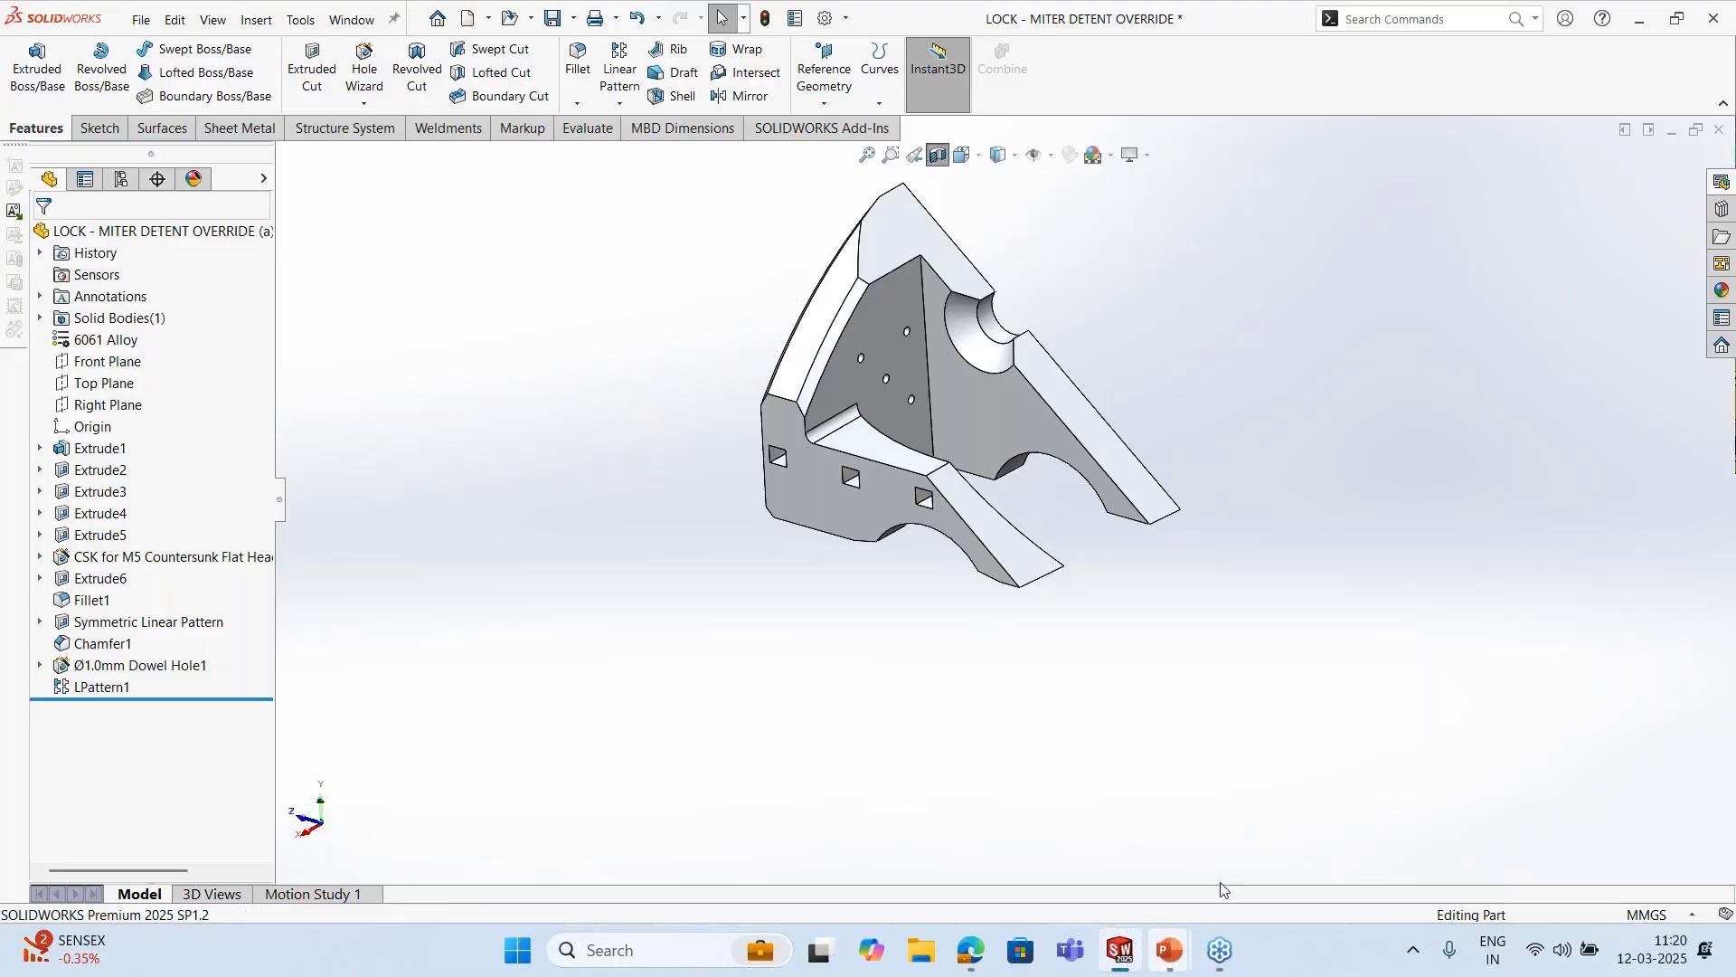
Switch to the PowerPoint slide show to review the Part Modeling topics, and return to SOLIDWORKS
mouse_move(1169, 950)
click(1280, 839)
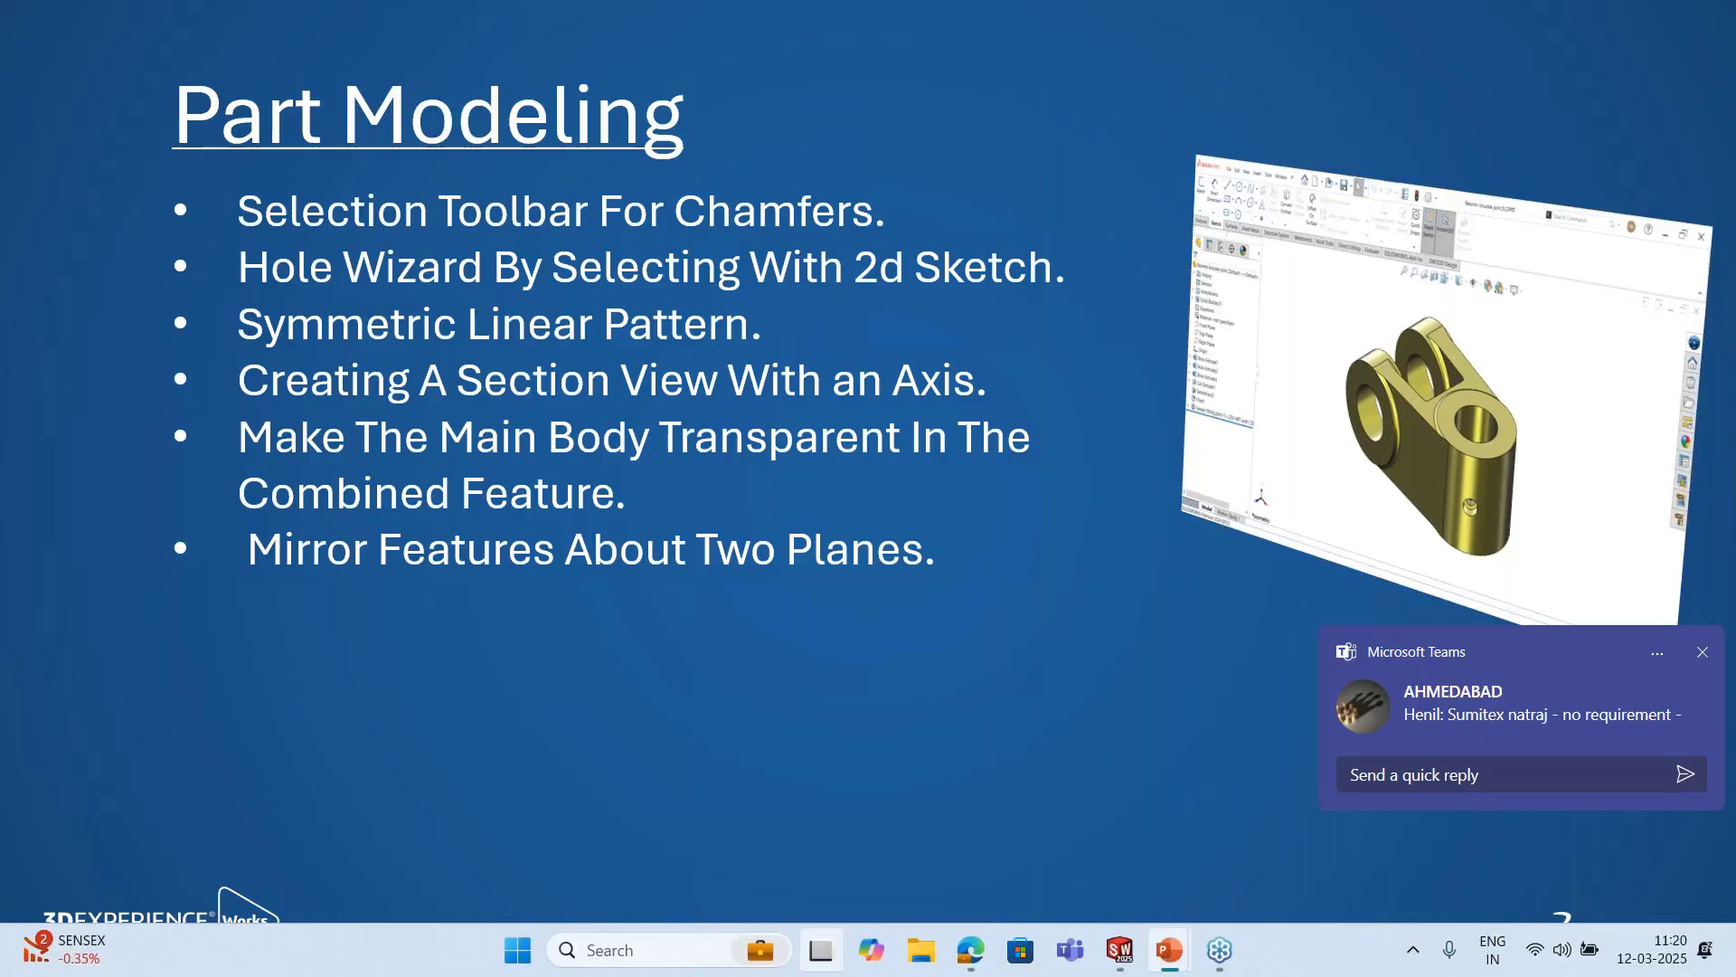
key(super+Tab)
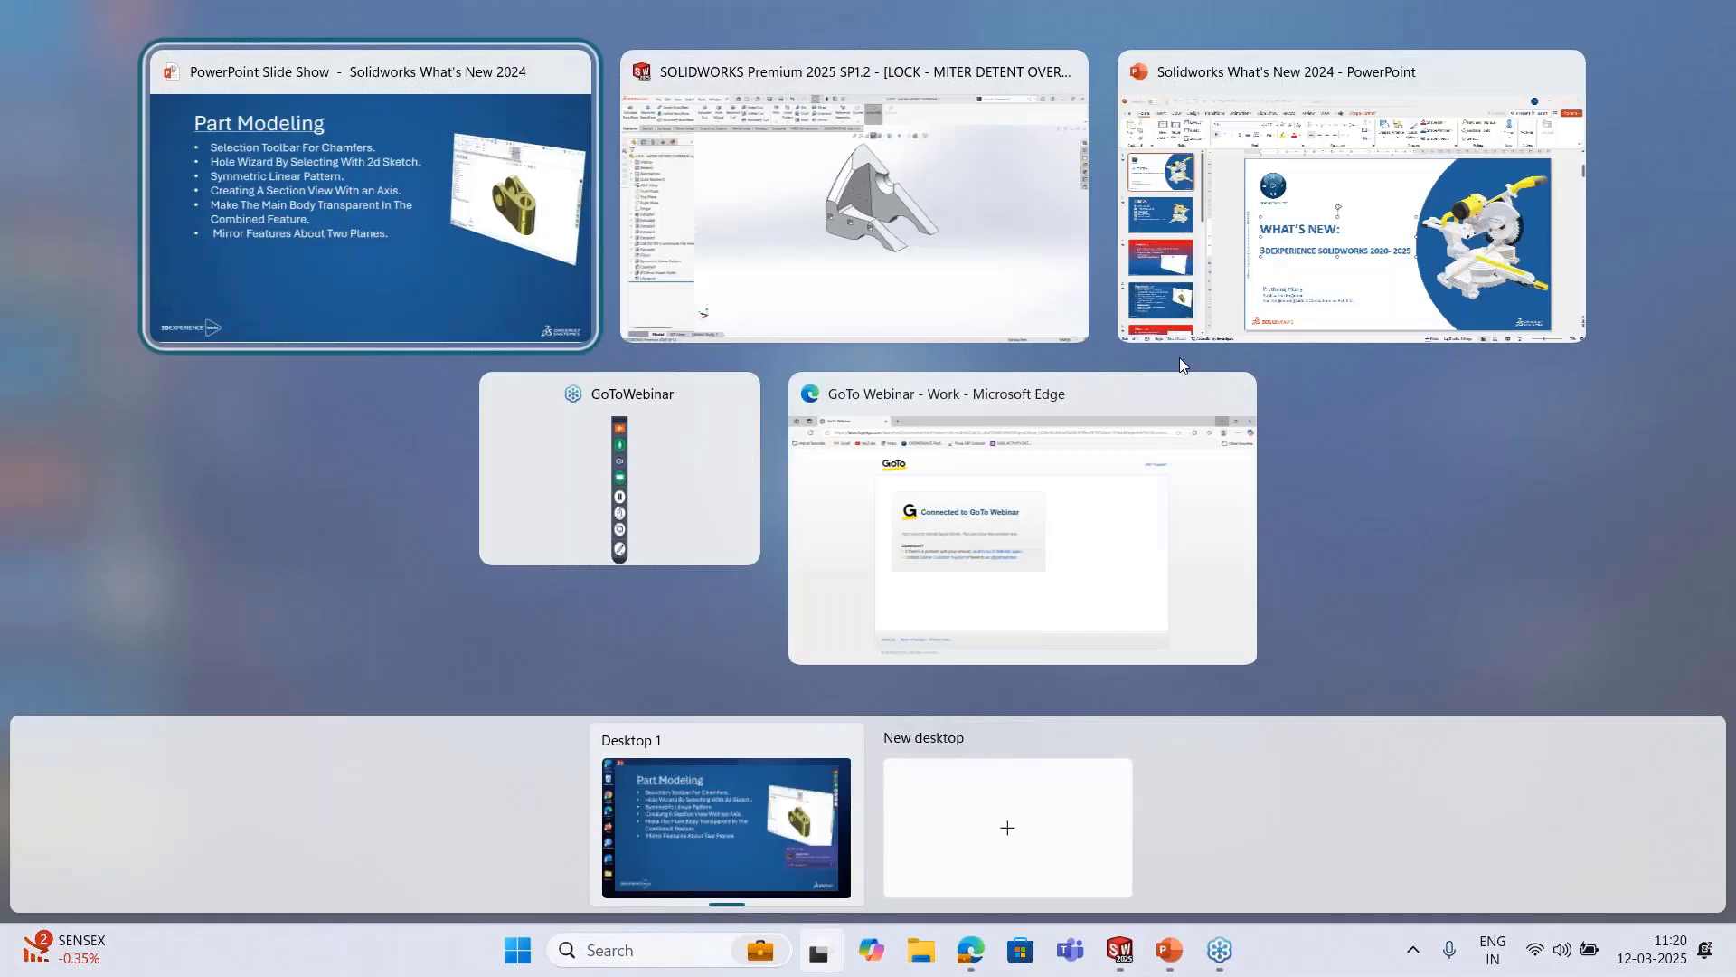
click(622, 244)
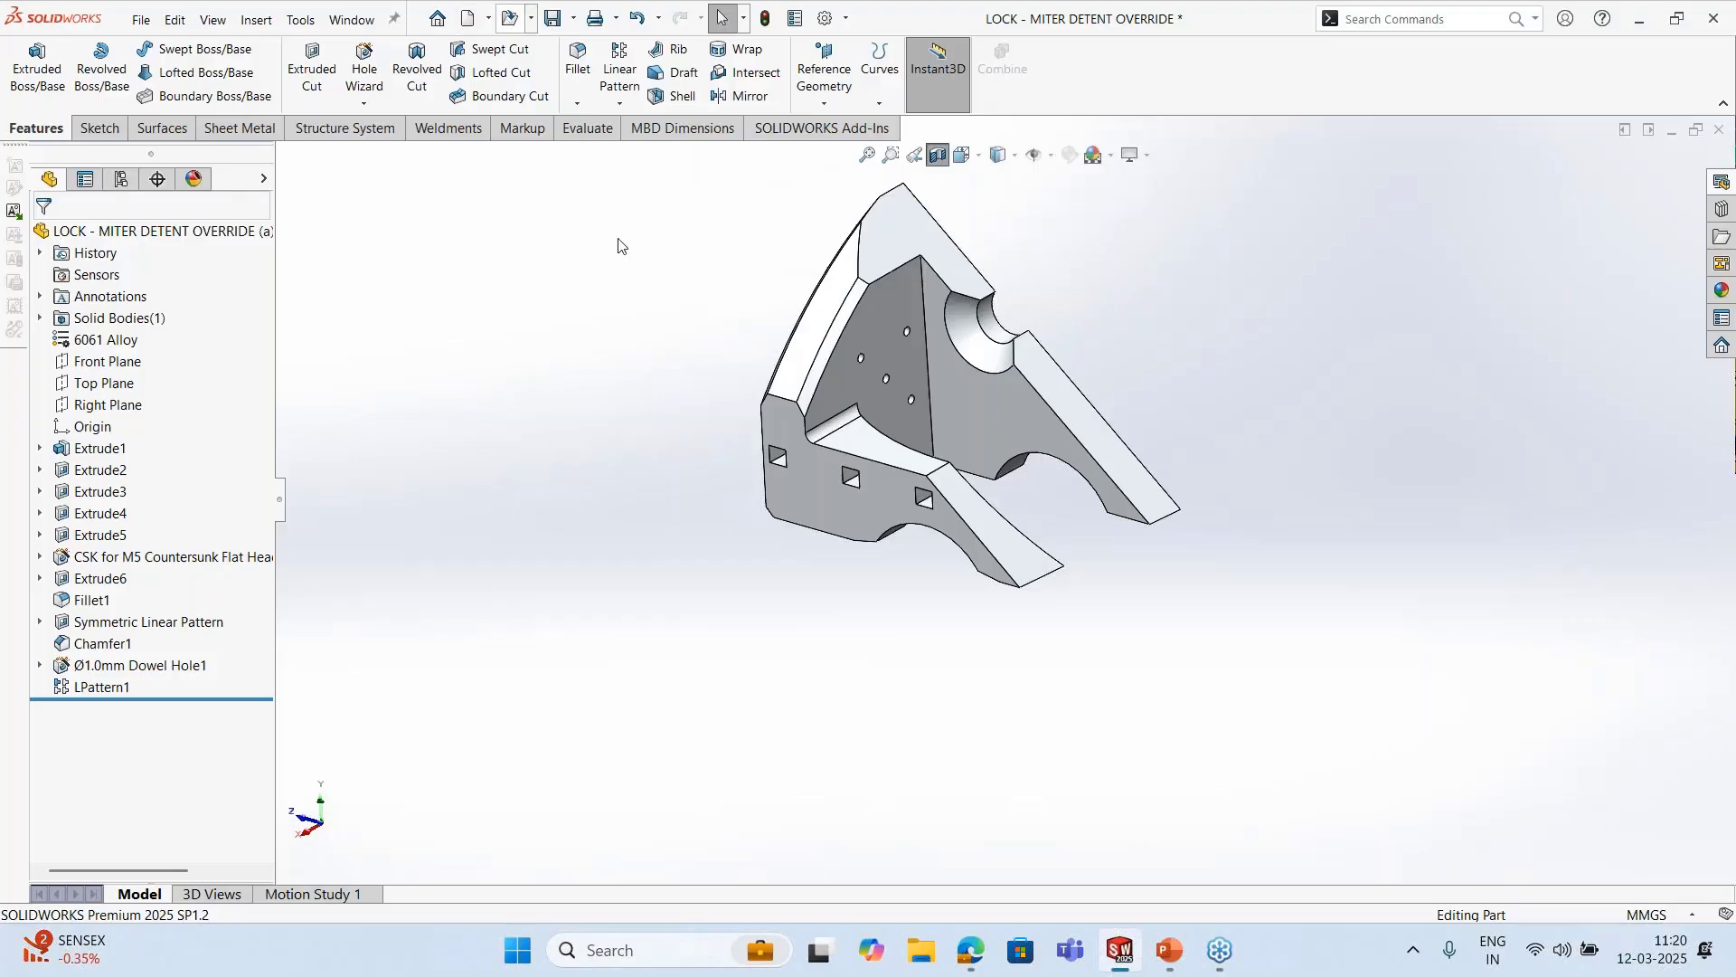
Open the Hydraulic Manifold part from the APM-0026_CADData folder inside Part modeling
click(510, 18)
click(961, 178)
click(962, 178)
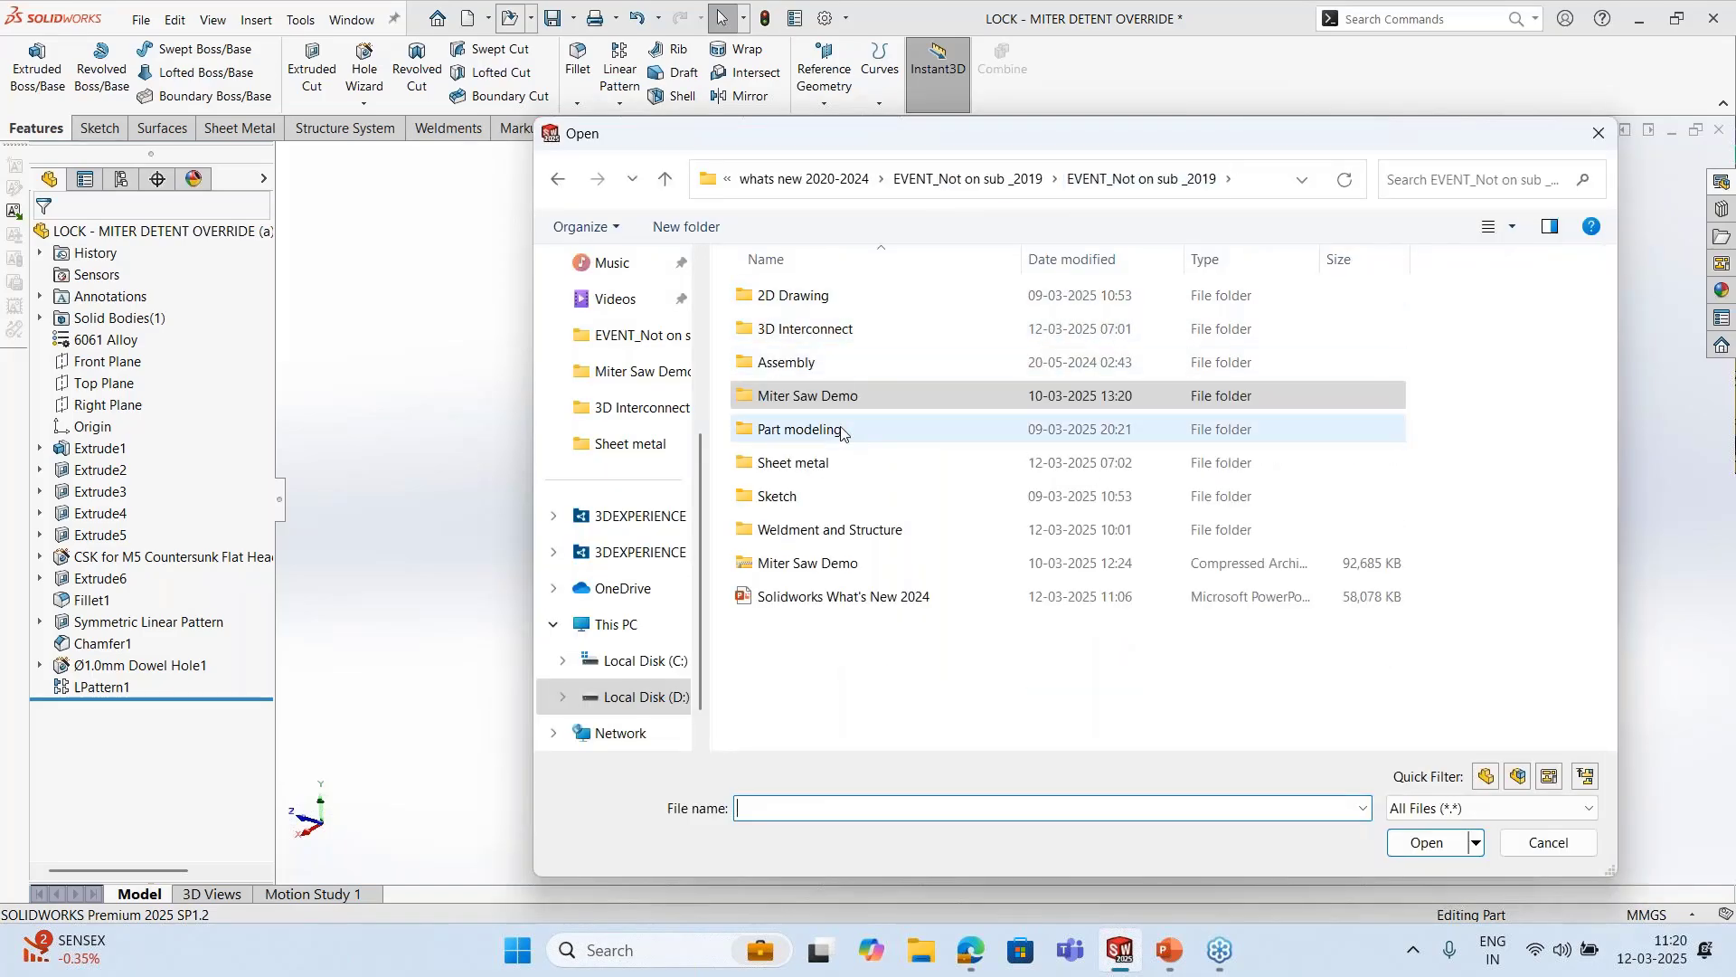
double_click(841, 430)
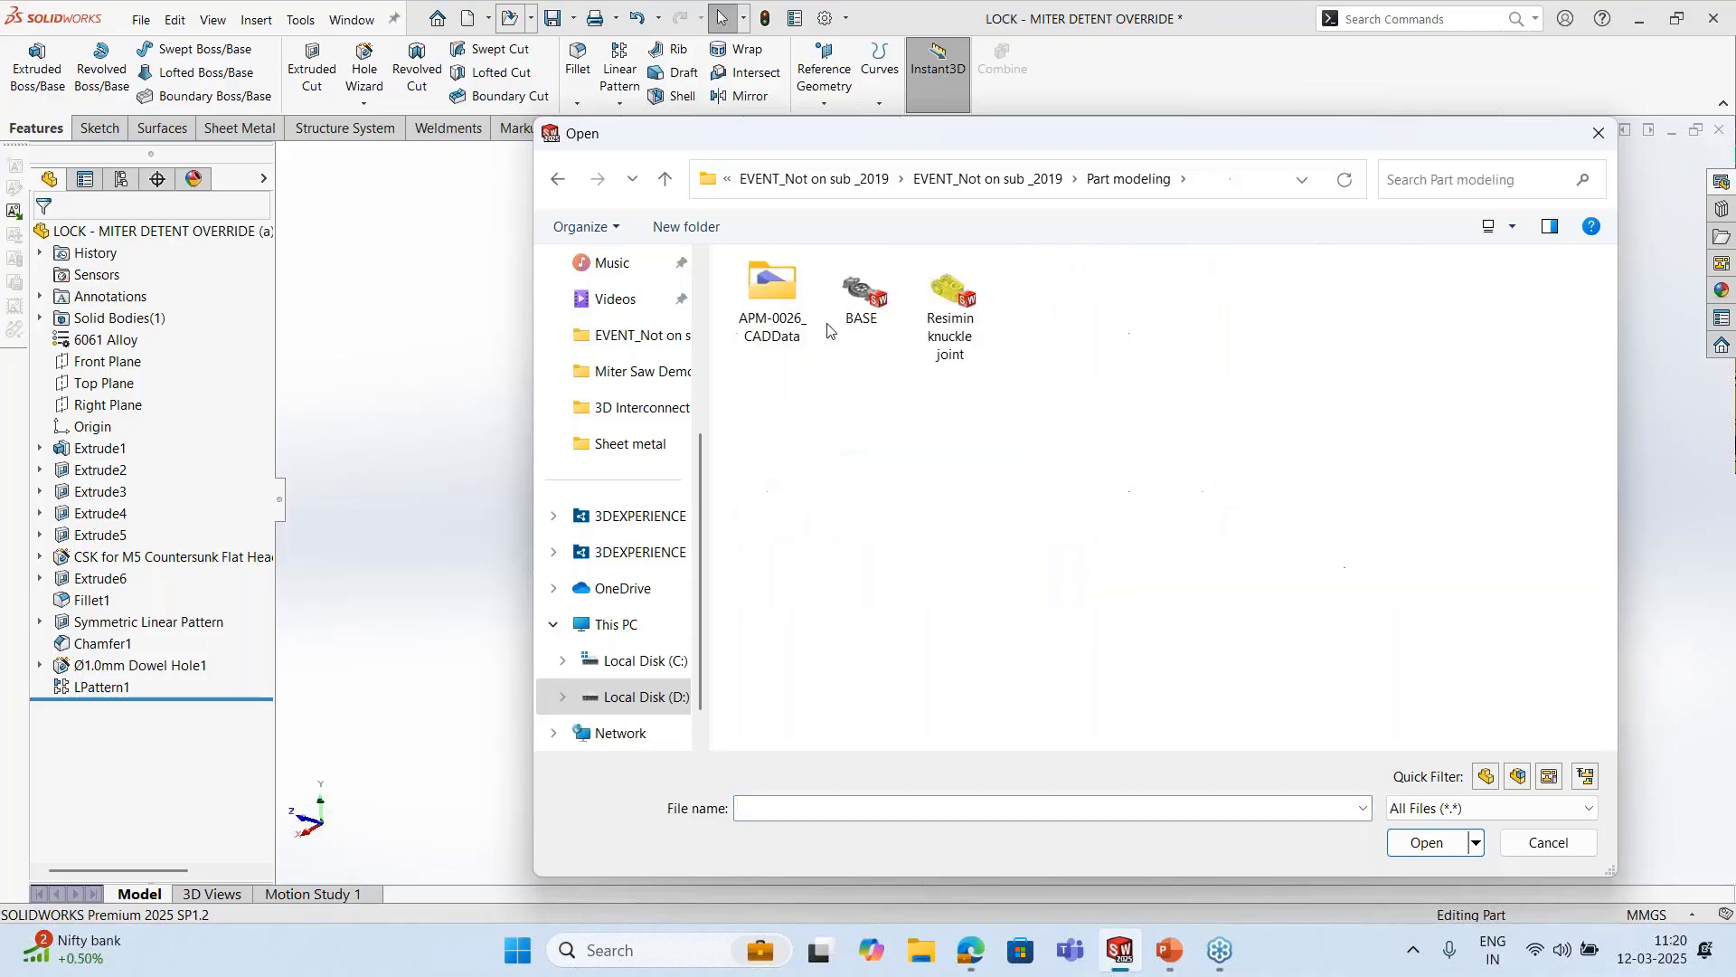
double_click(771, 334)
double_click(783, 296)
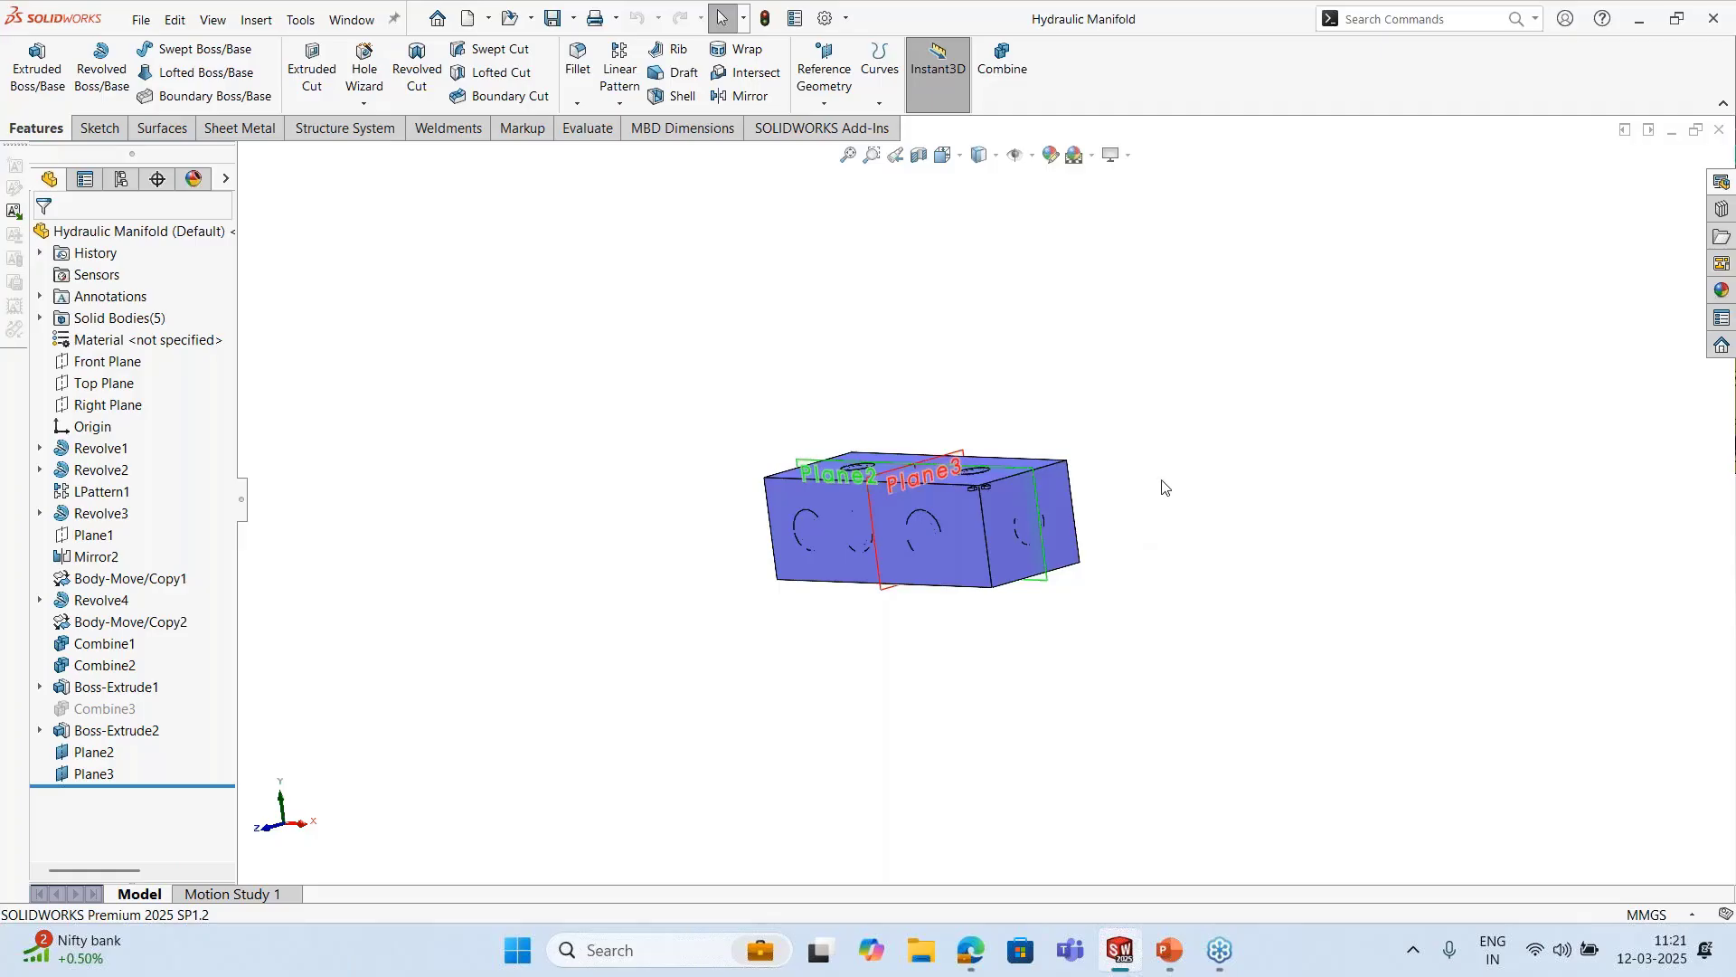
middle_drag(1138, 507, 859, 470)
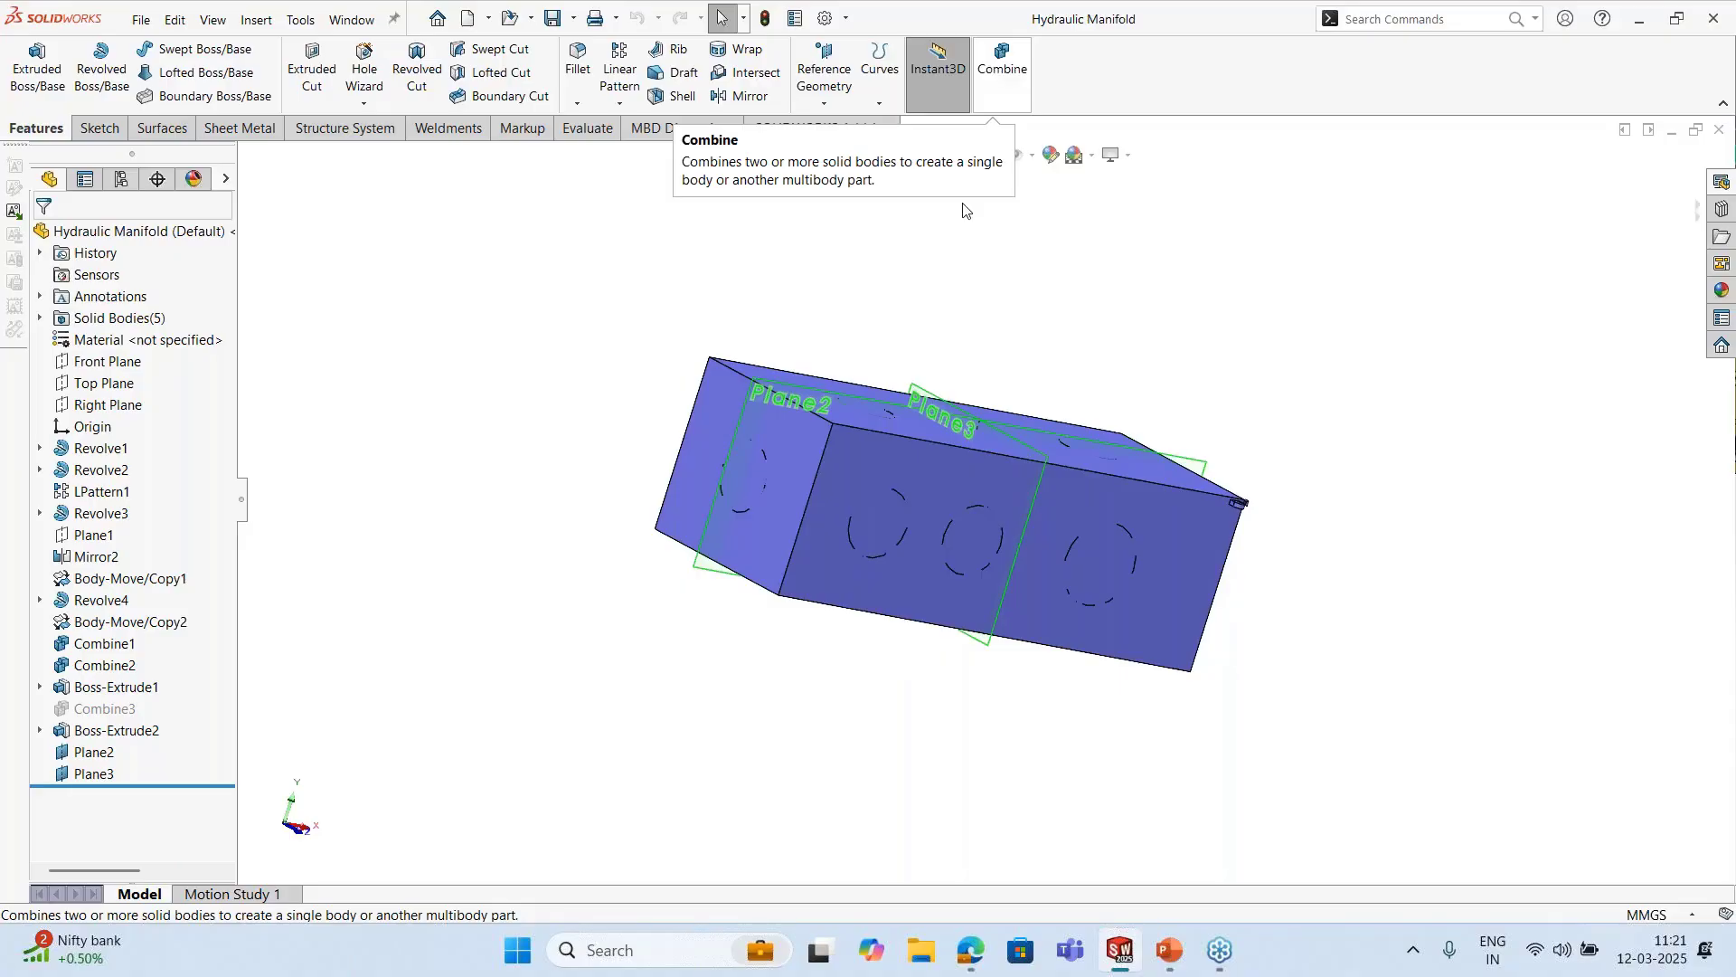
click(992, 73)
middle_drag(853, 462, 651, 461)
click(75, 237)
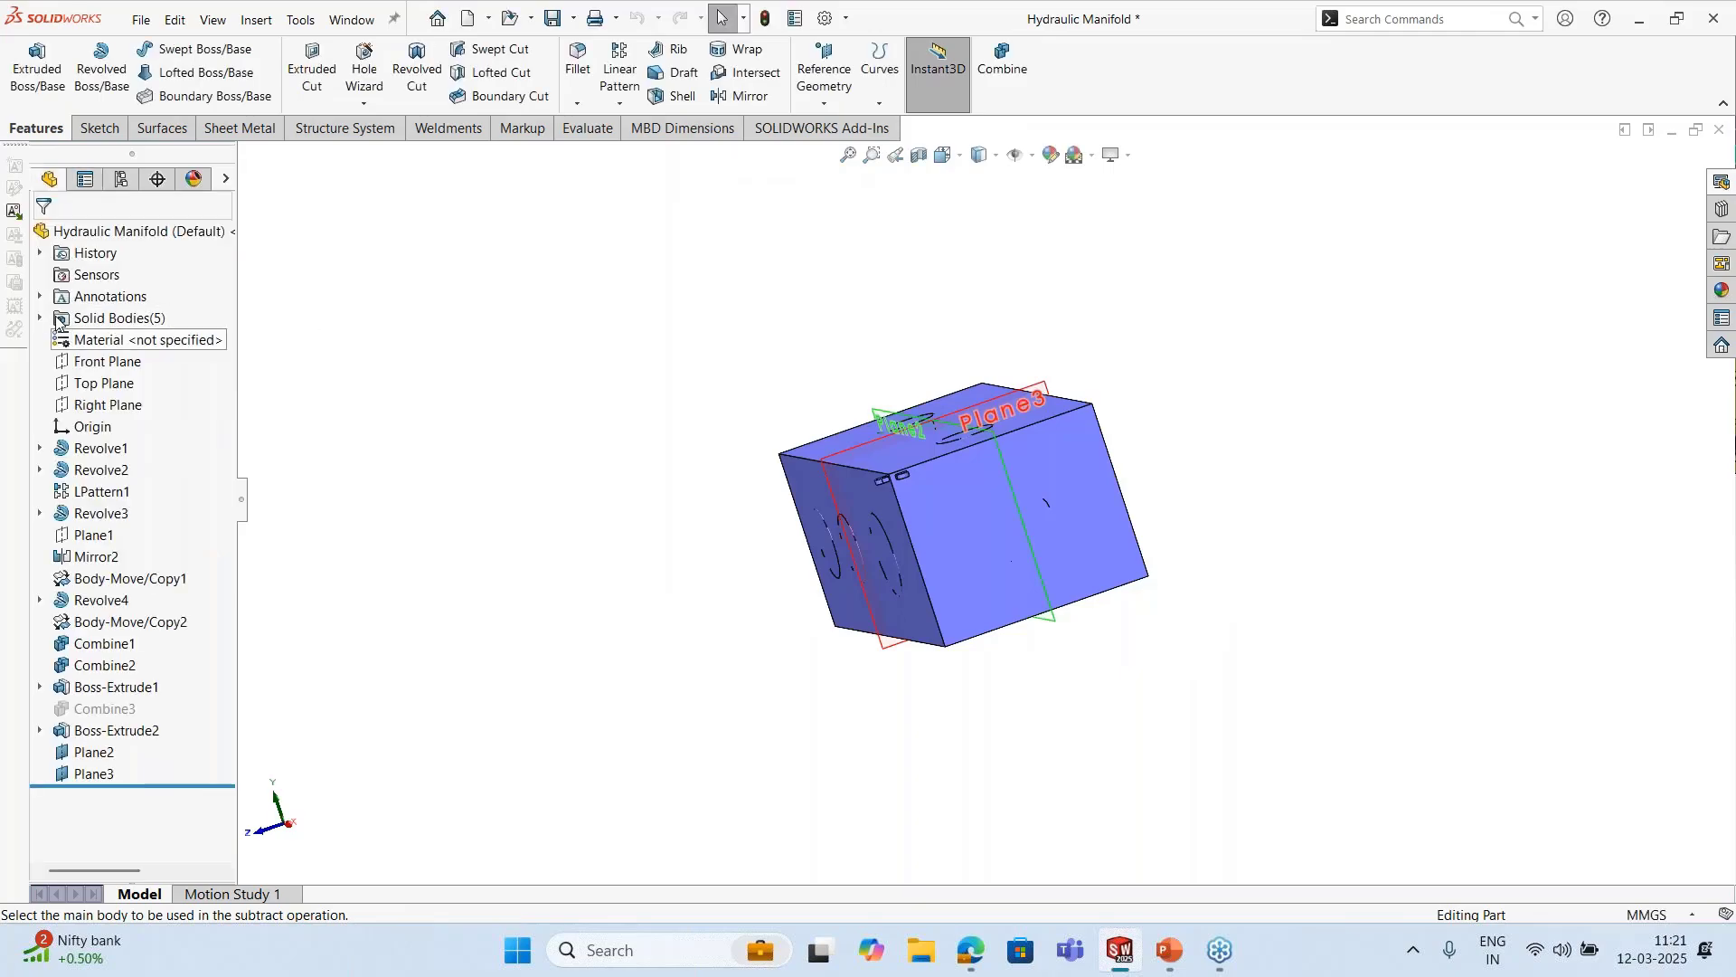
Expand the solid bodies, hide the outer block to examine the internal port bodies, and show the block again
click(39, 318)
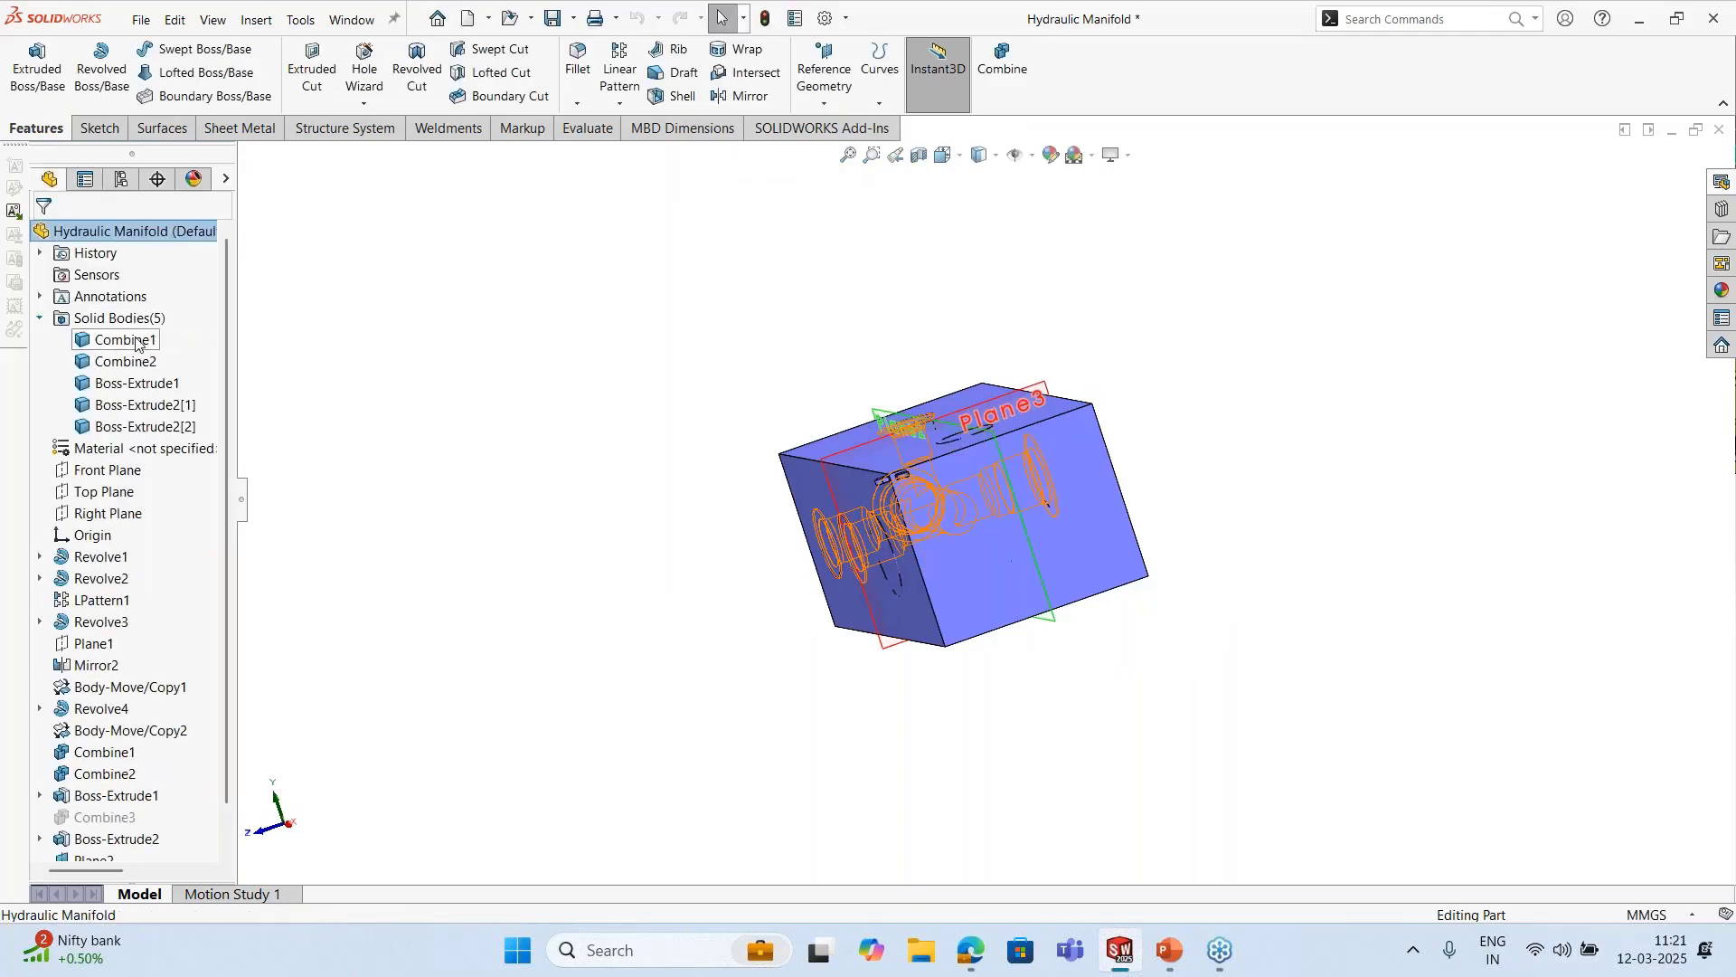
right_click(818, 453)
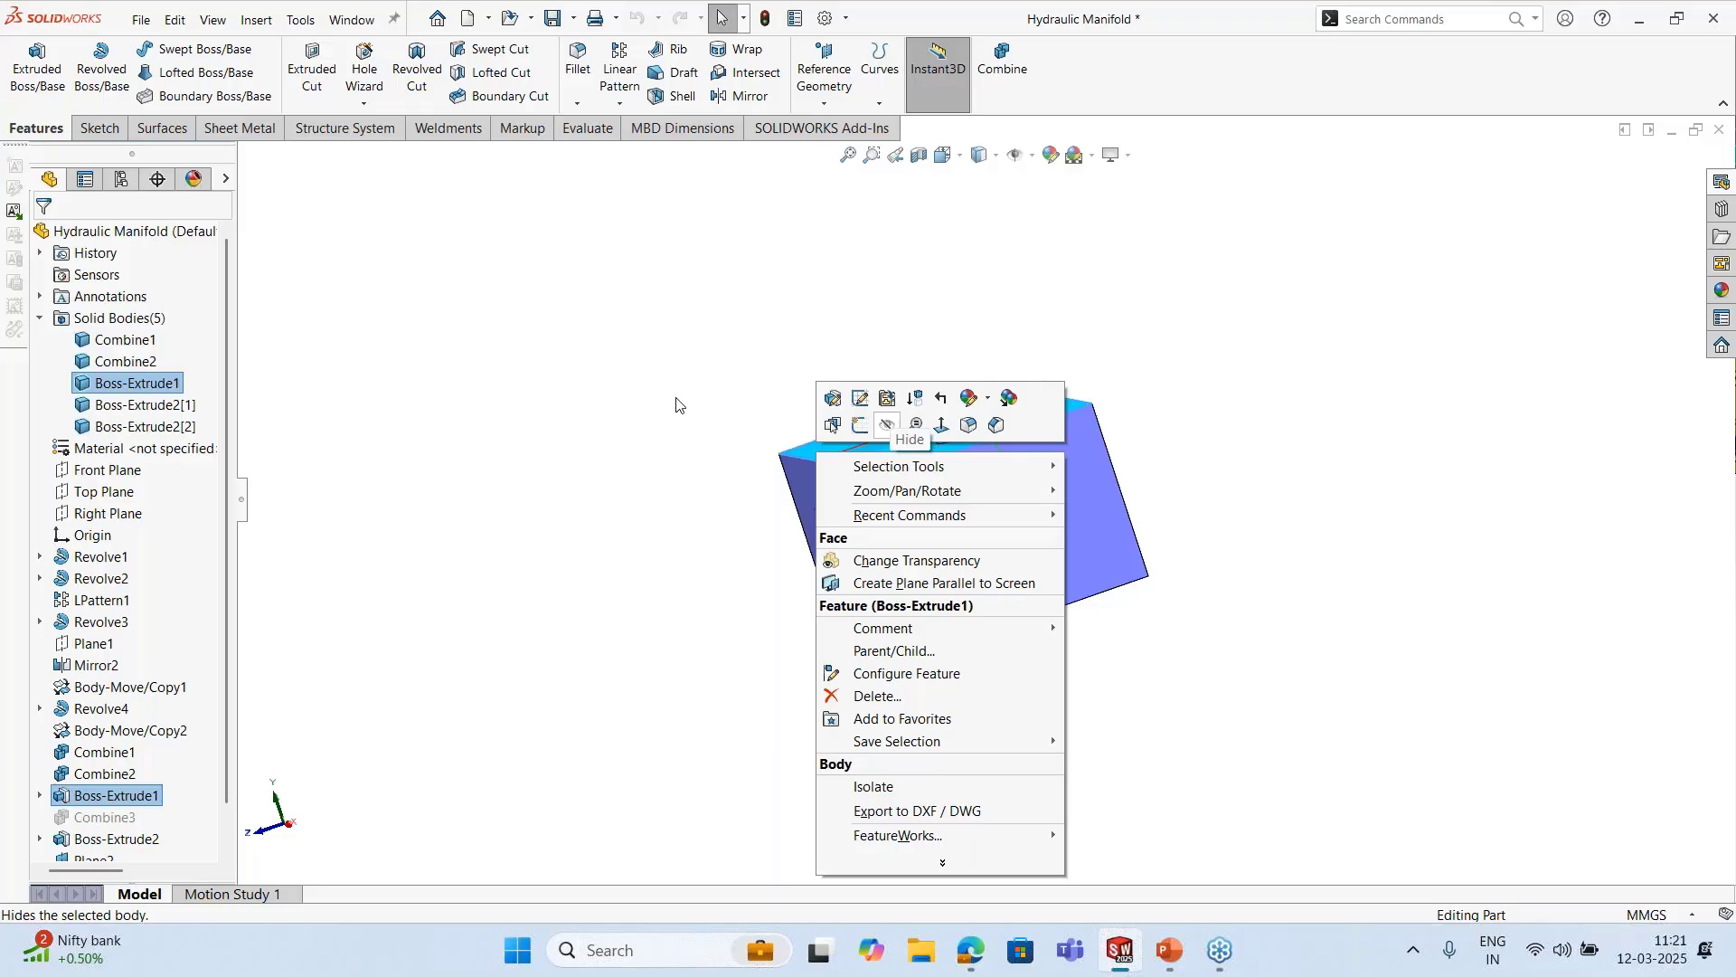
middle_drag(680, 405, 1167, 568)
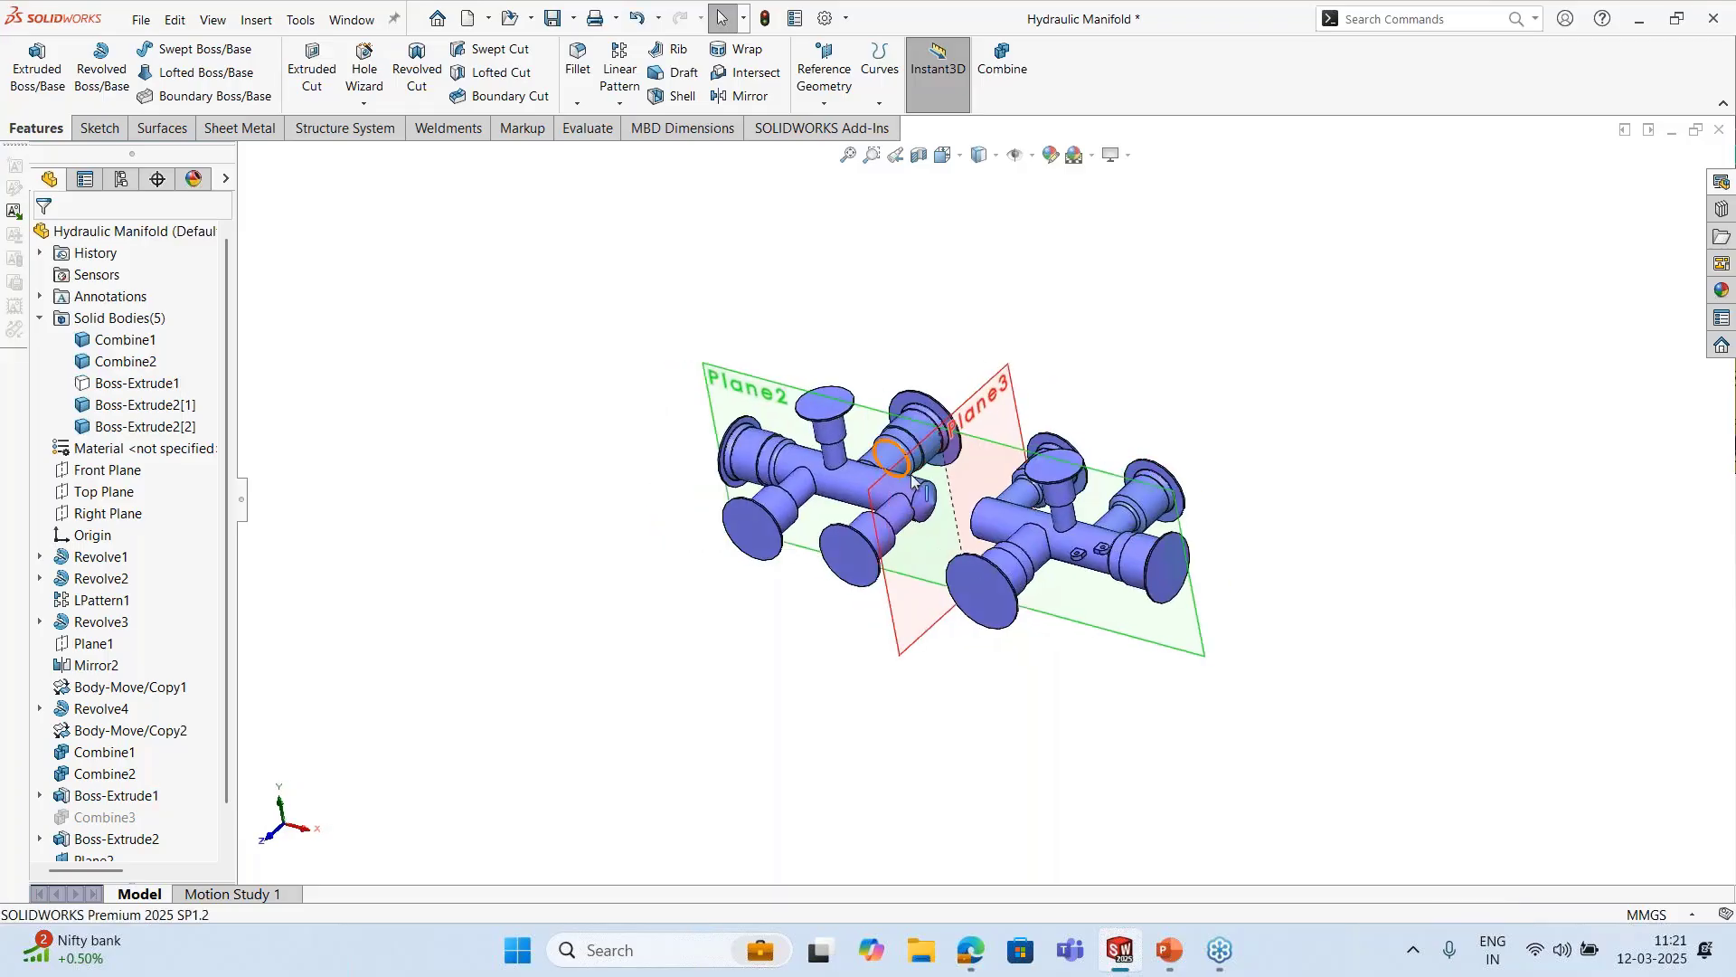
click(109, 382)
right_click(109, 382)
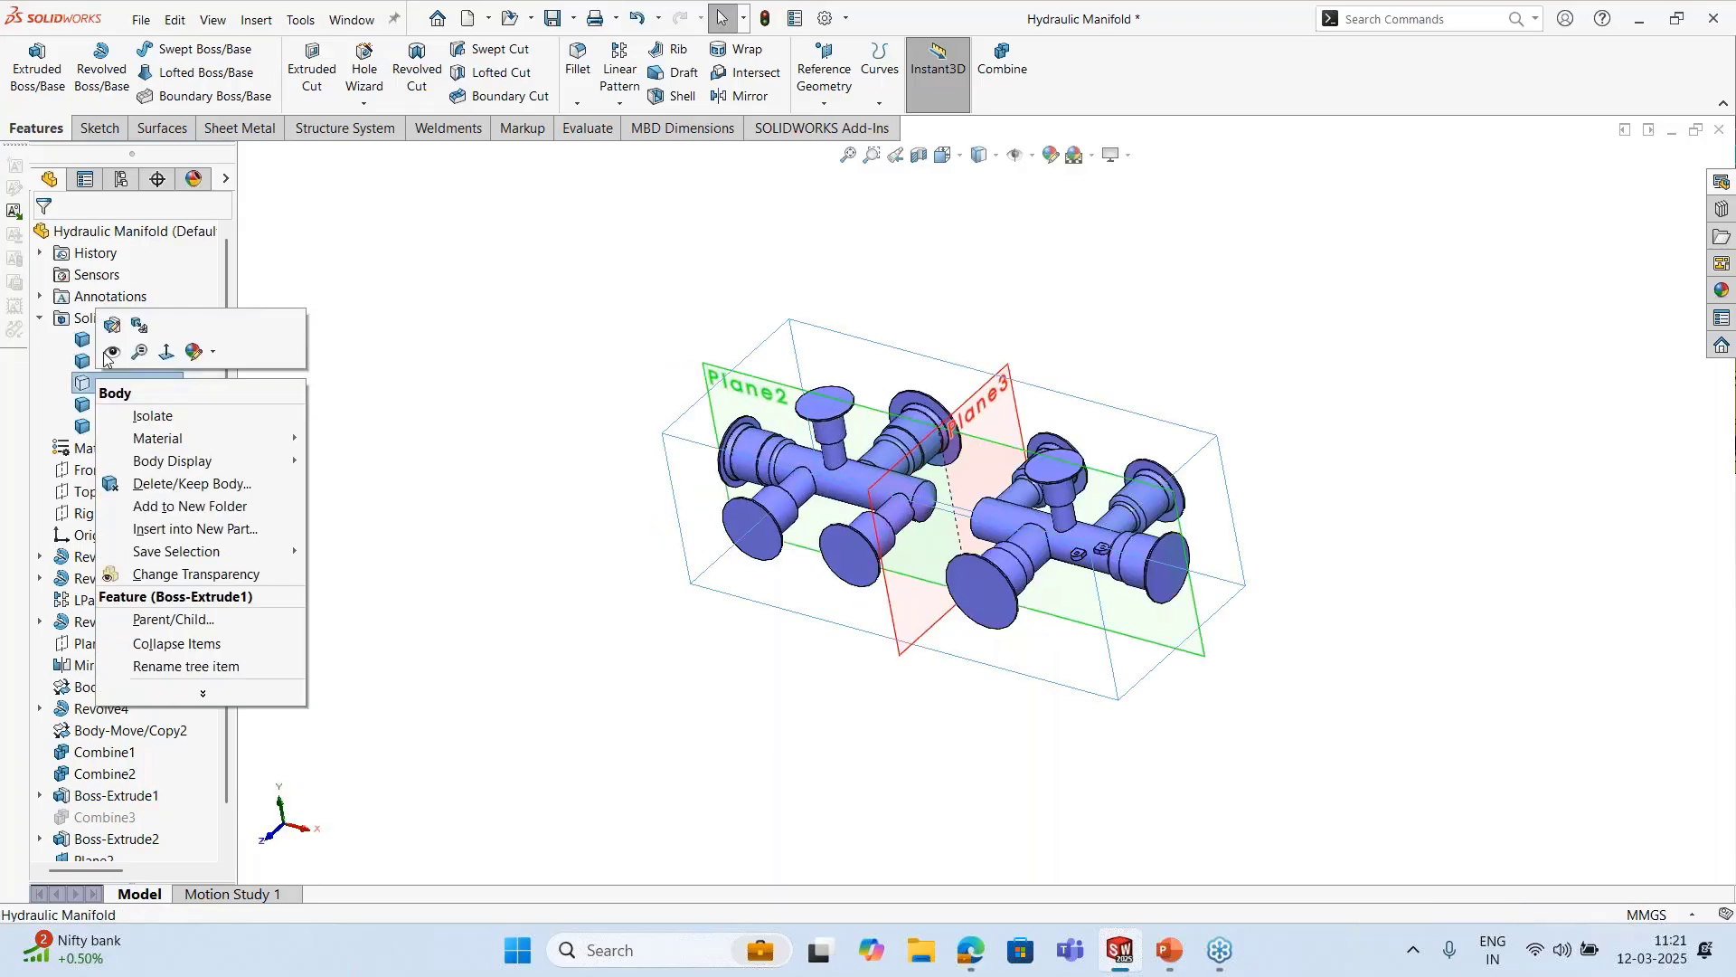
click(110, 353)
Set up a subtractive Combine with the outer block as the main body, and make the main body transparent
click(1002, 59)
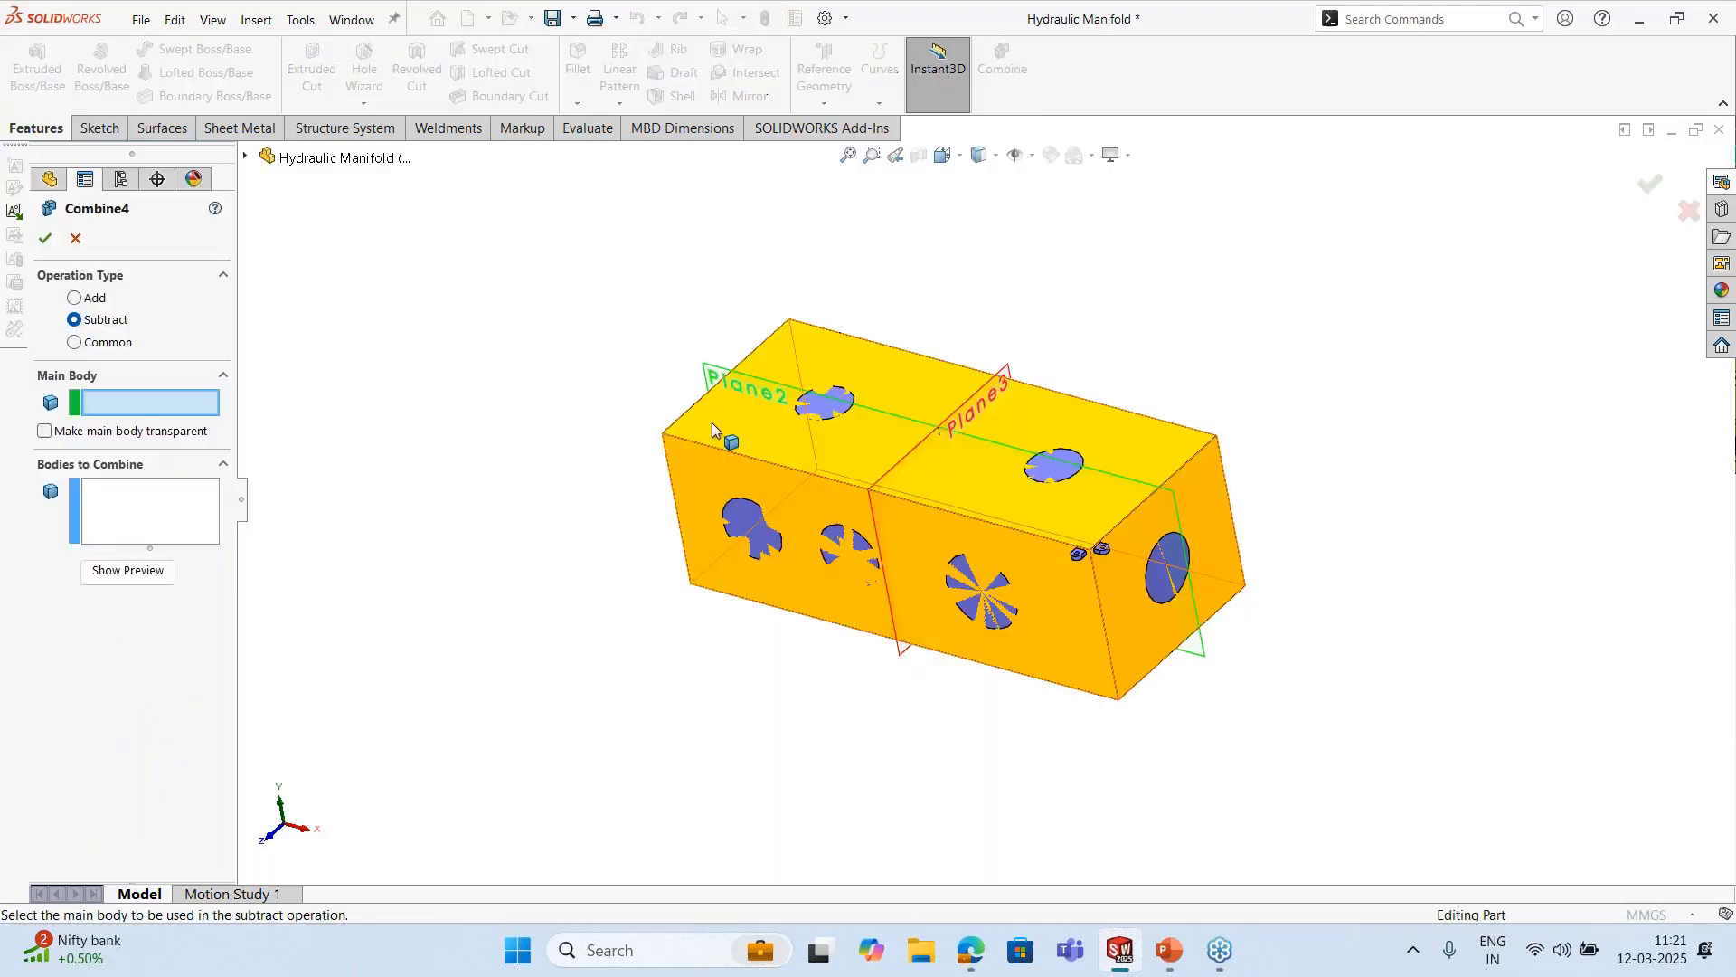
click(712, 422)
middle_drag(884, 484, 932, 453)
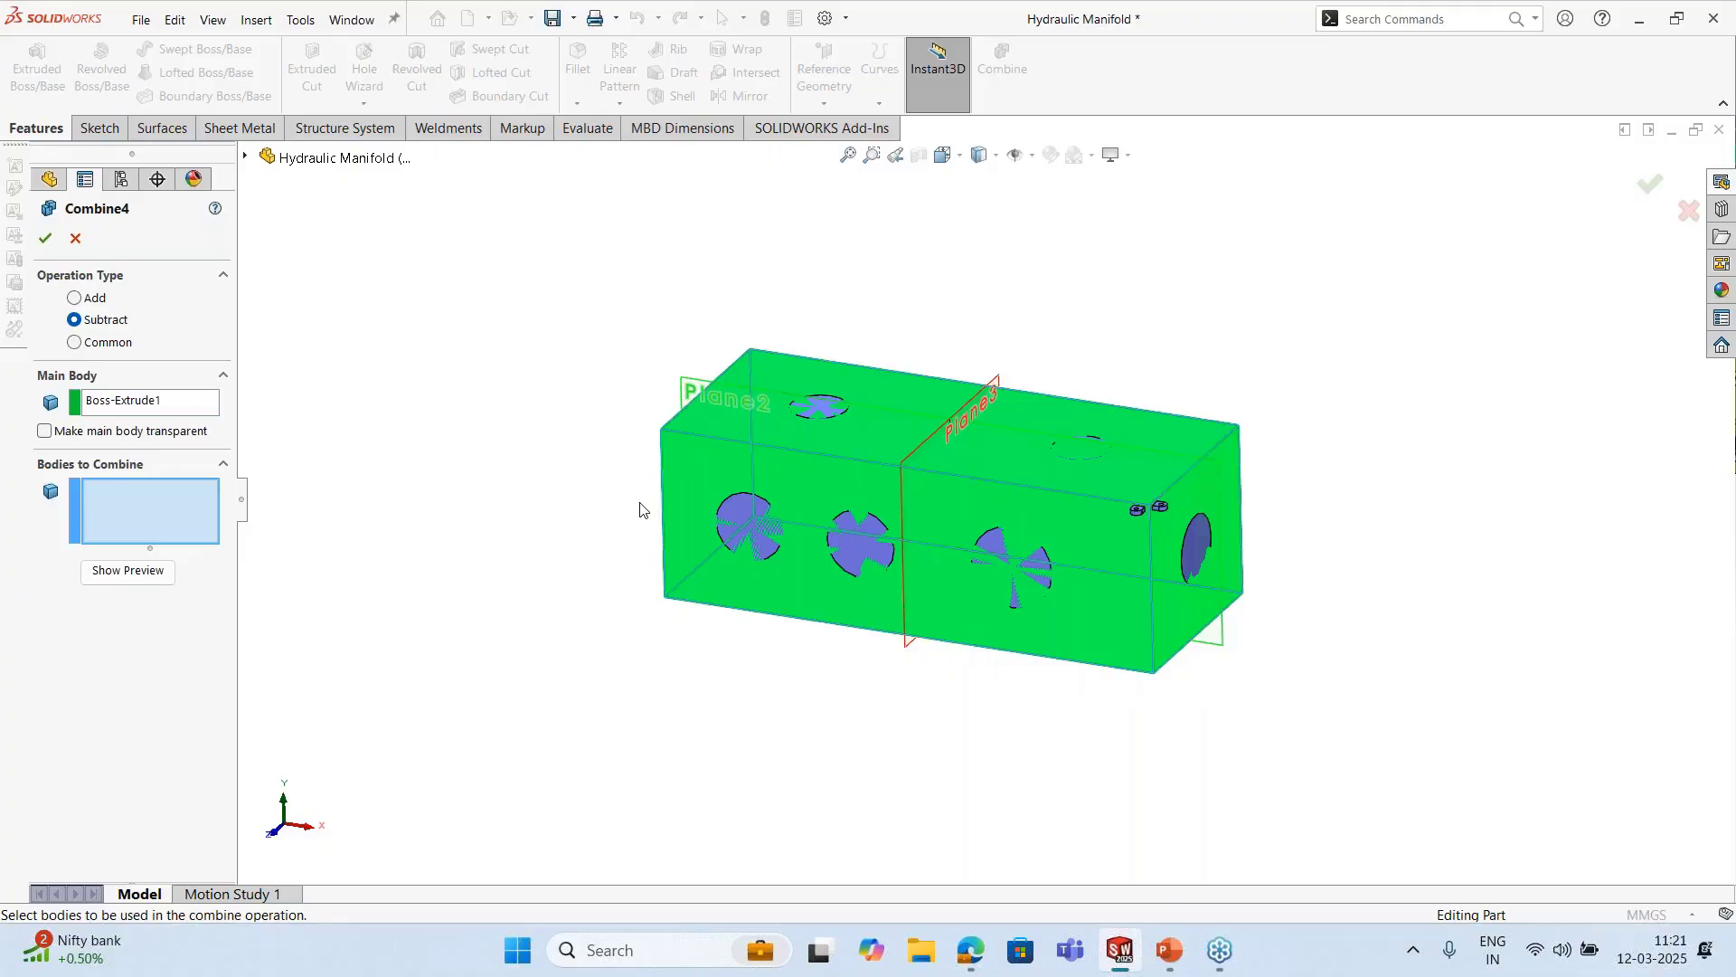
click(846, 543)
click(845, 542)
middle_drag(1104, 506, 1148, 547)
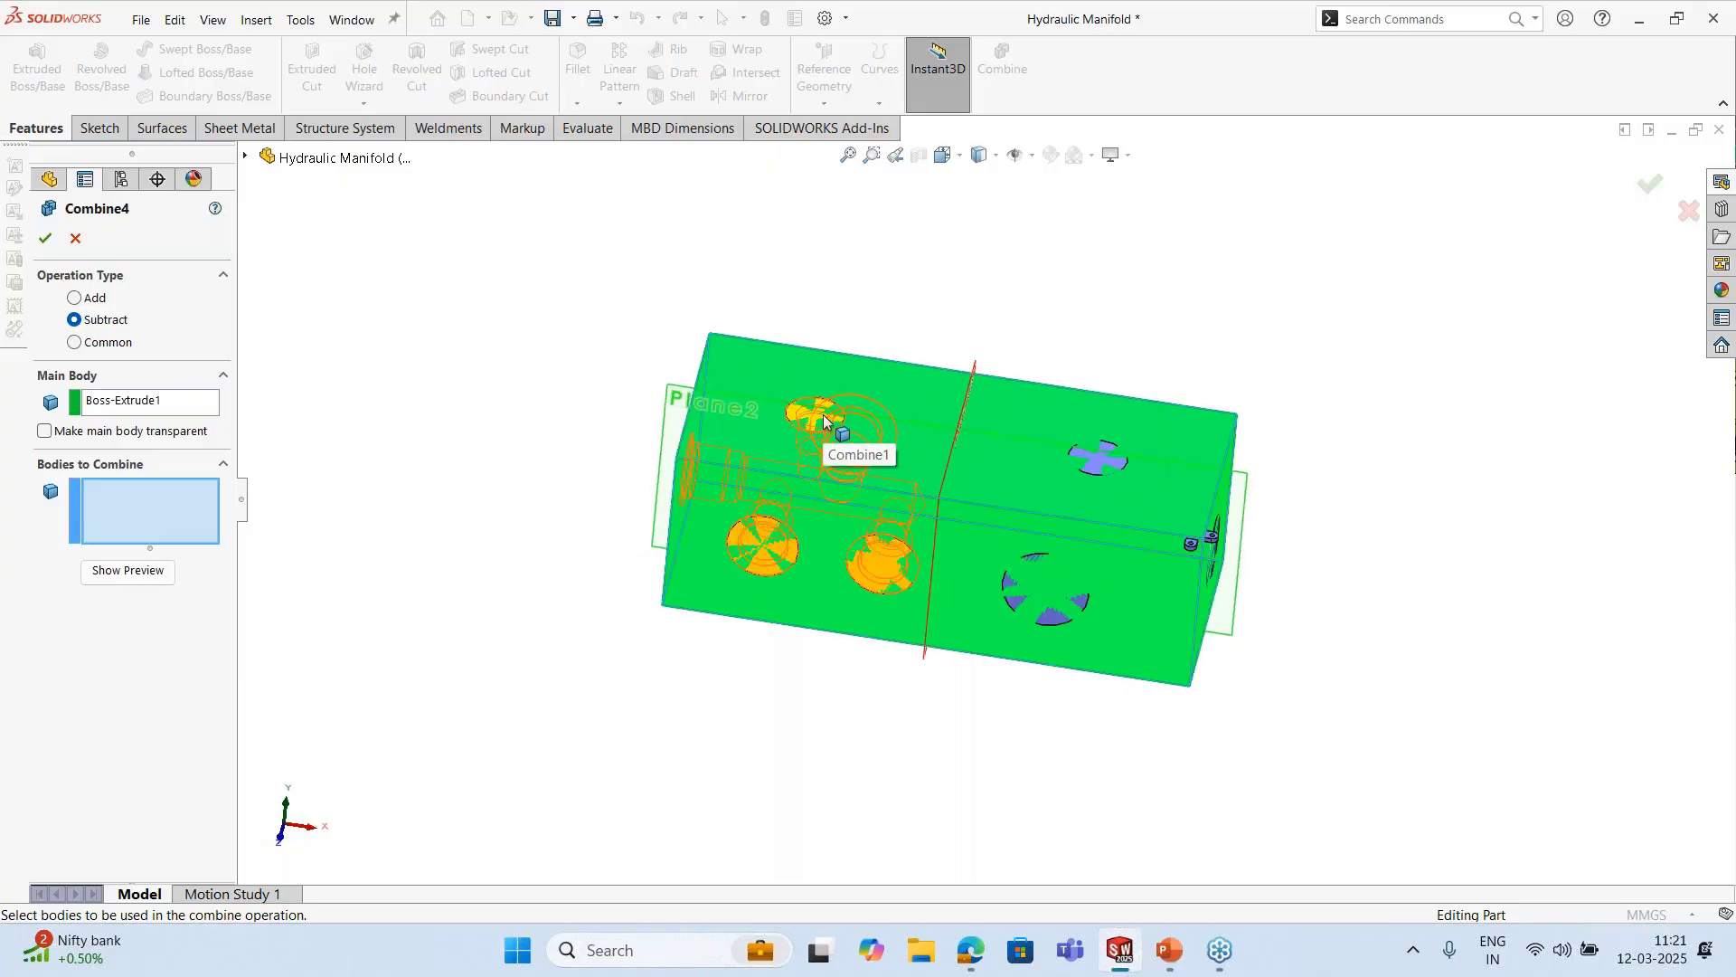
click(44, 431)
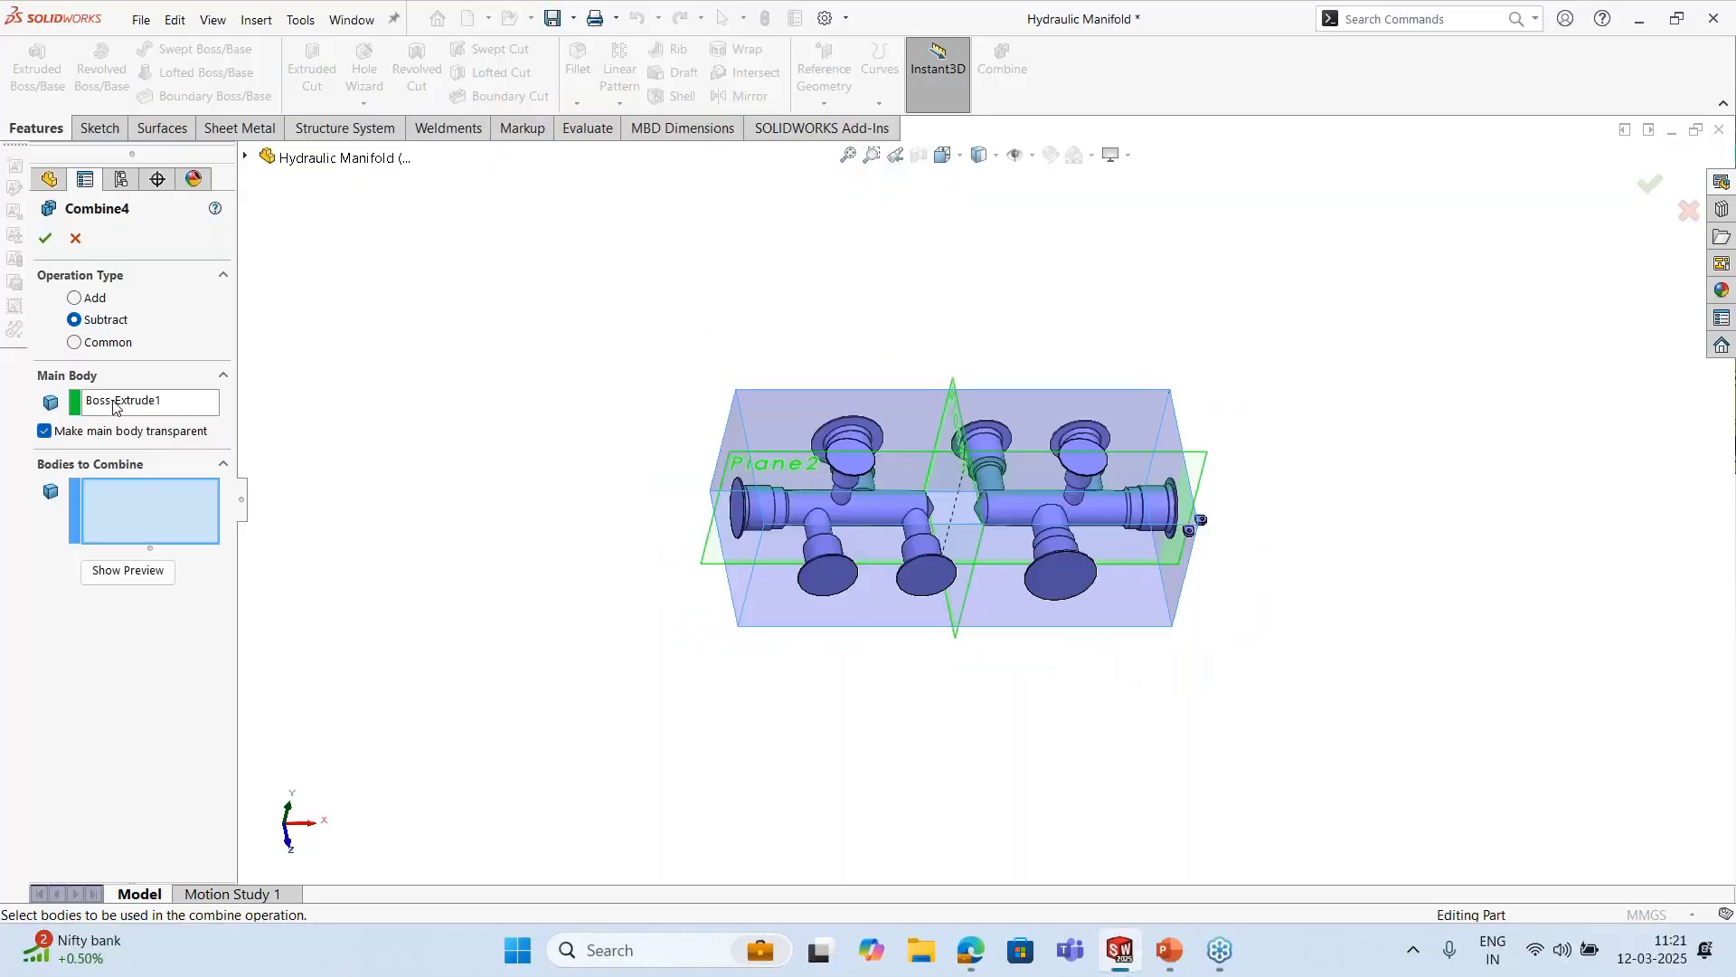
Subtract both internal port bodies, Combine1 and Combine2, from the outer block
click(881, 512)
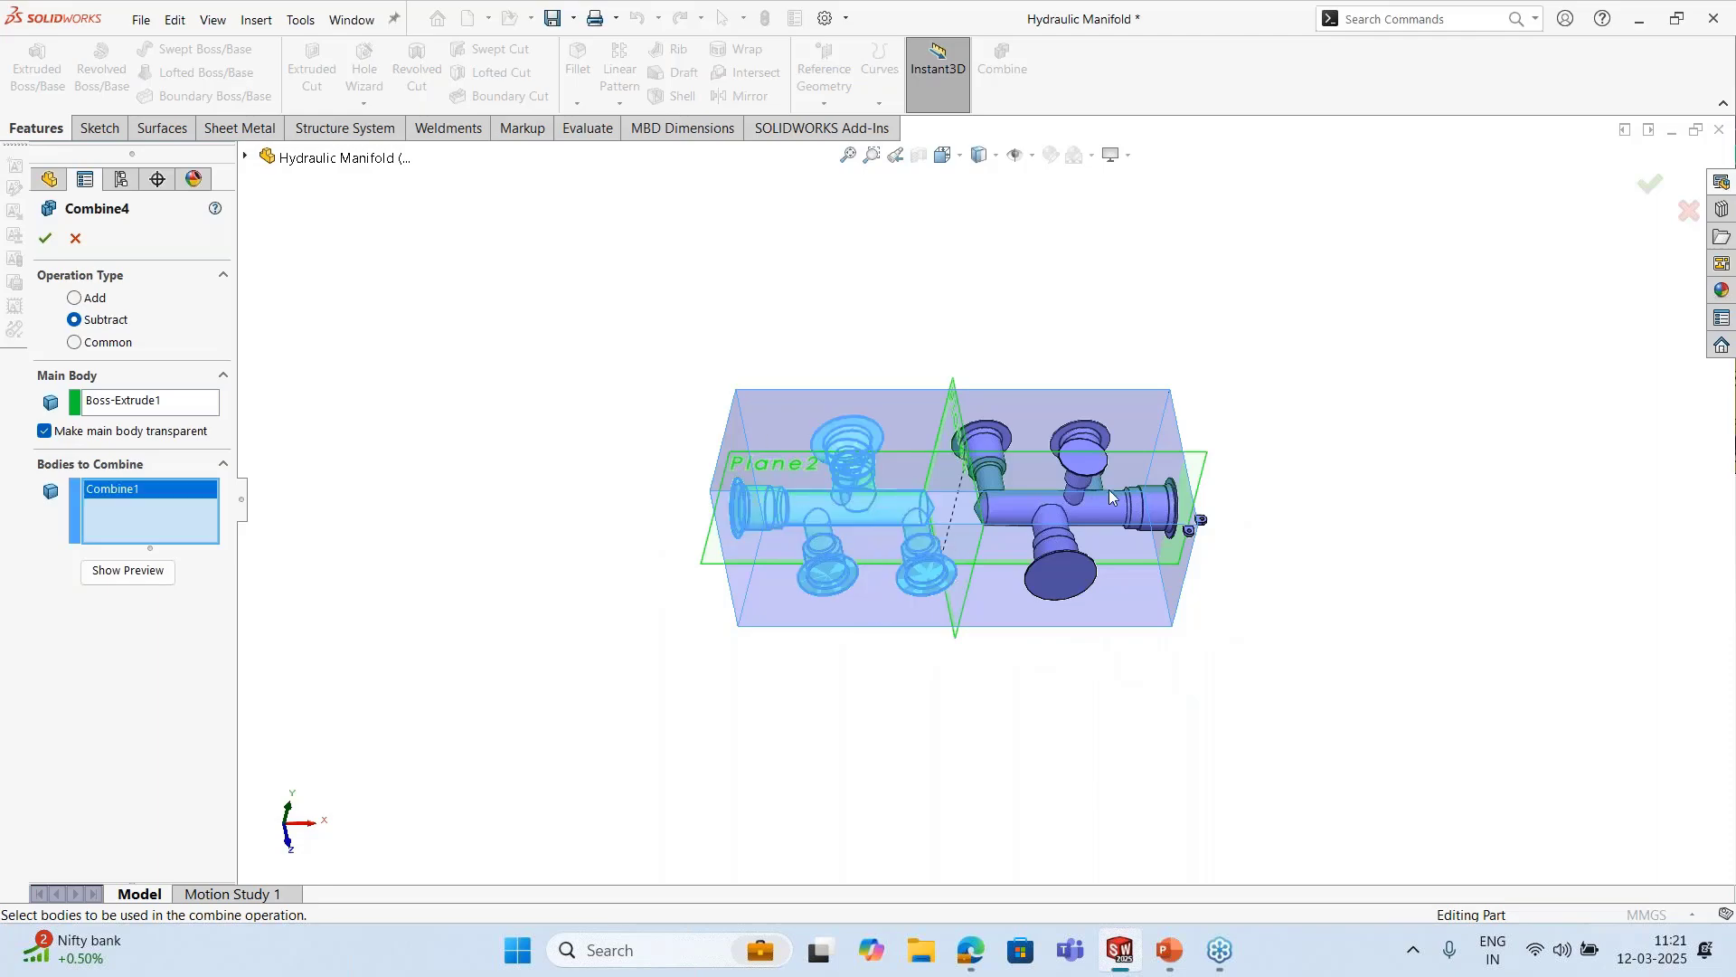
click(1111, 497)
middle_drag(1111, 497, 1031, 488)
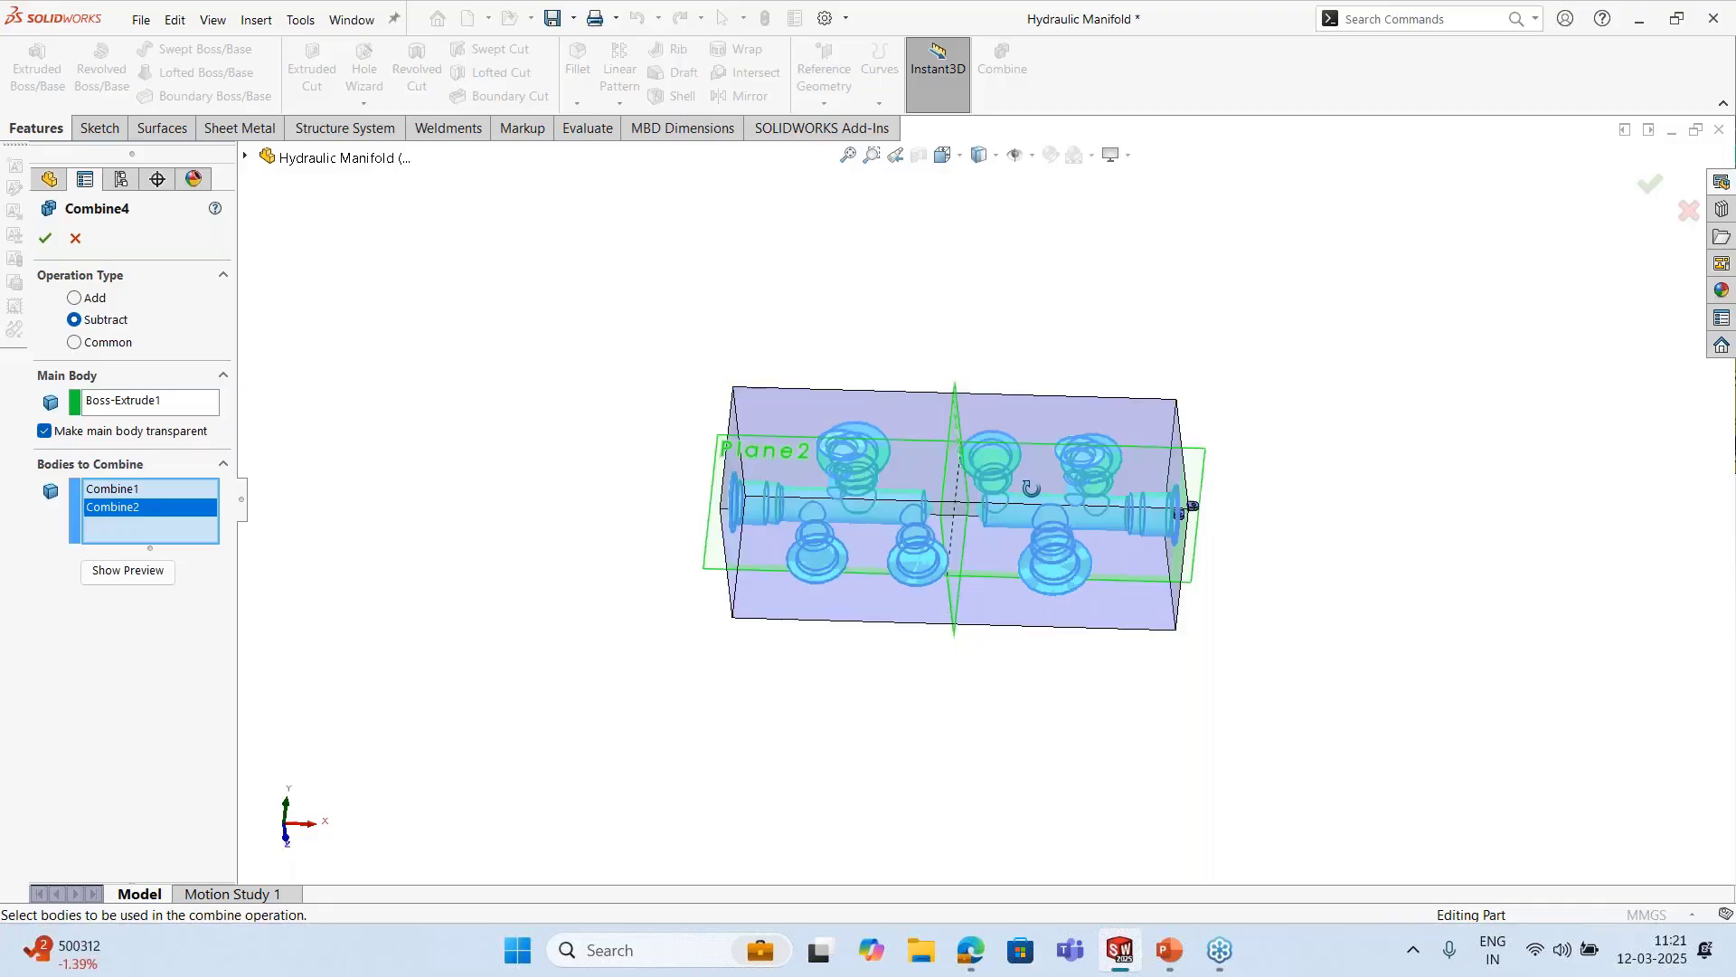
click(45, 241)
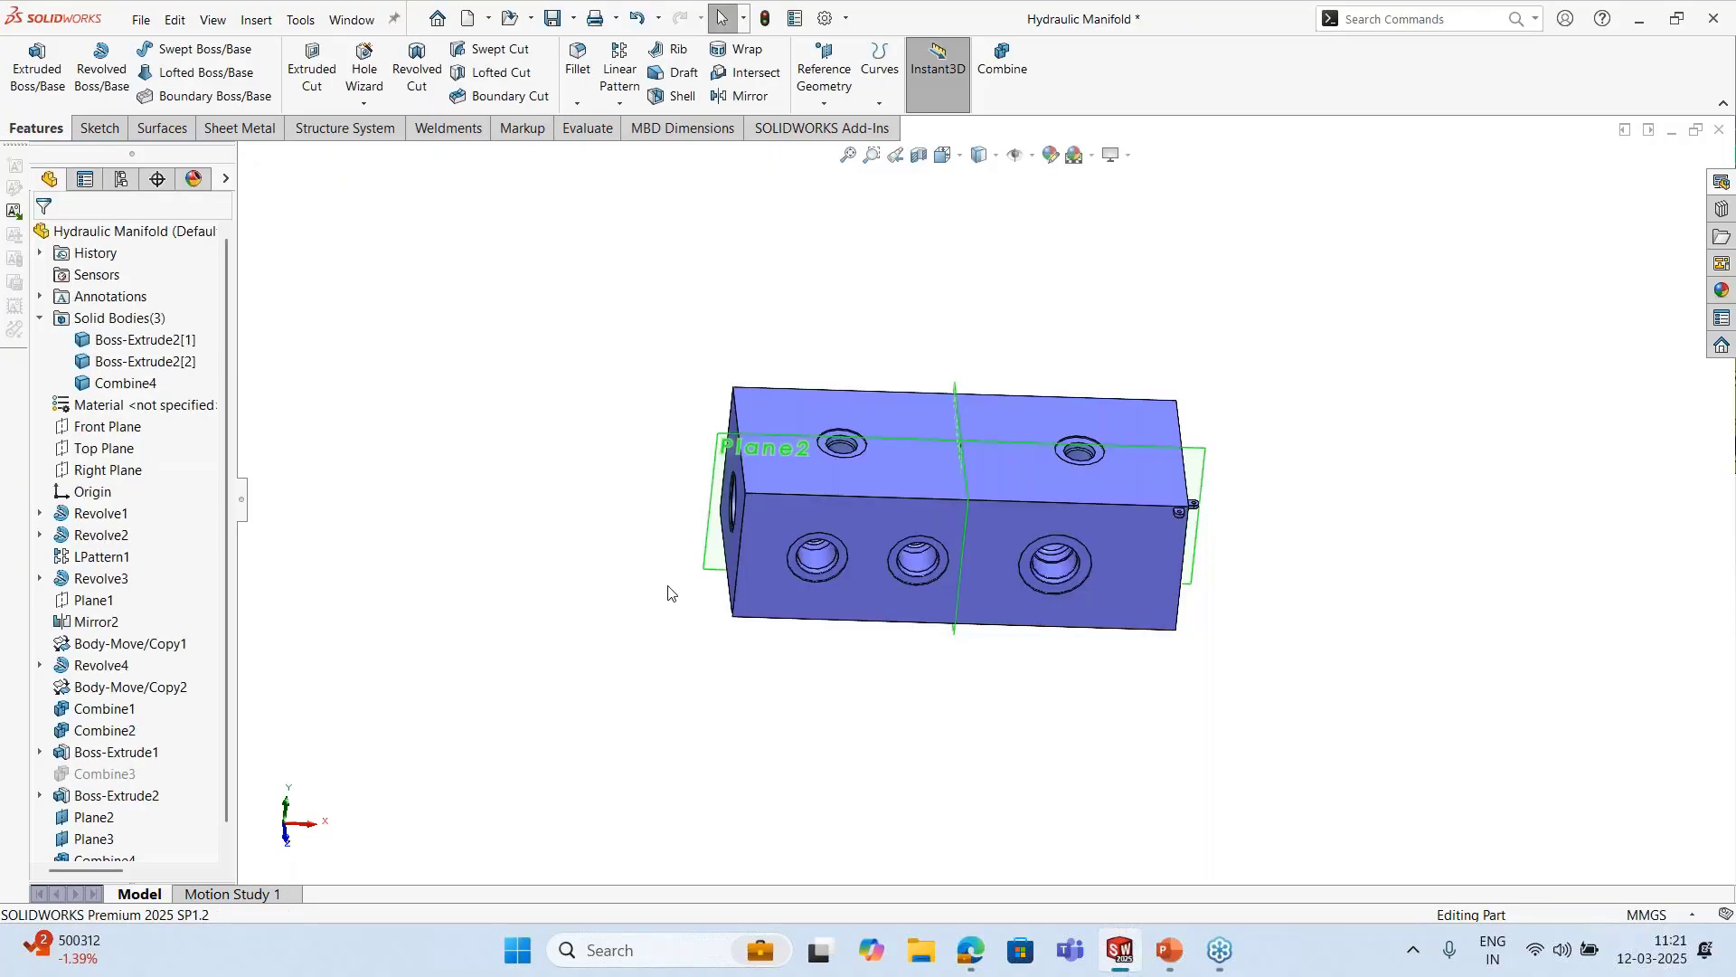
Examine the combined manifold block, its port openings and the two small lugs at the upper corner
middle_drag(667, 589, 864, 423)
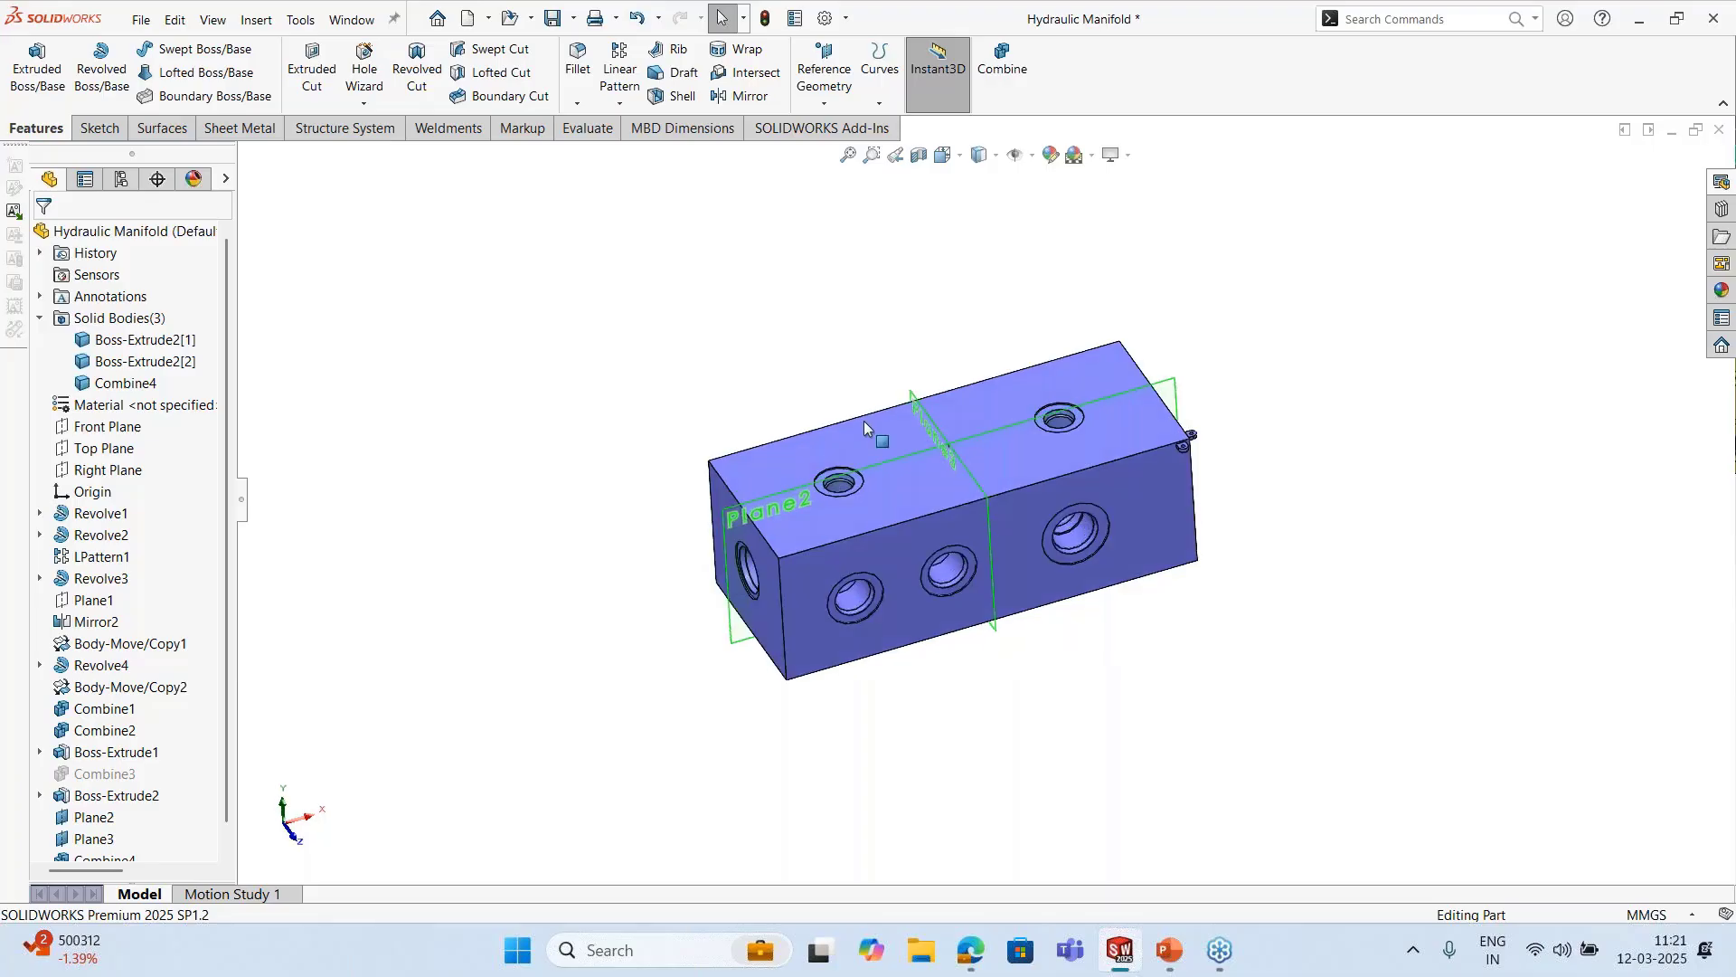
scroll(1113, 475, down, 3)
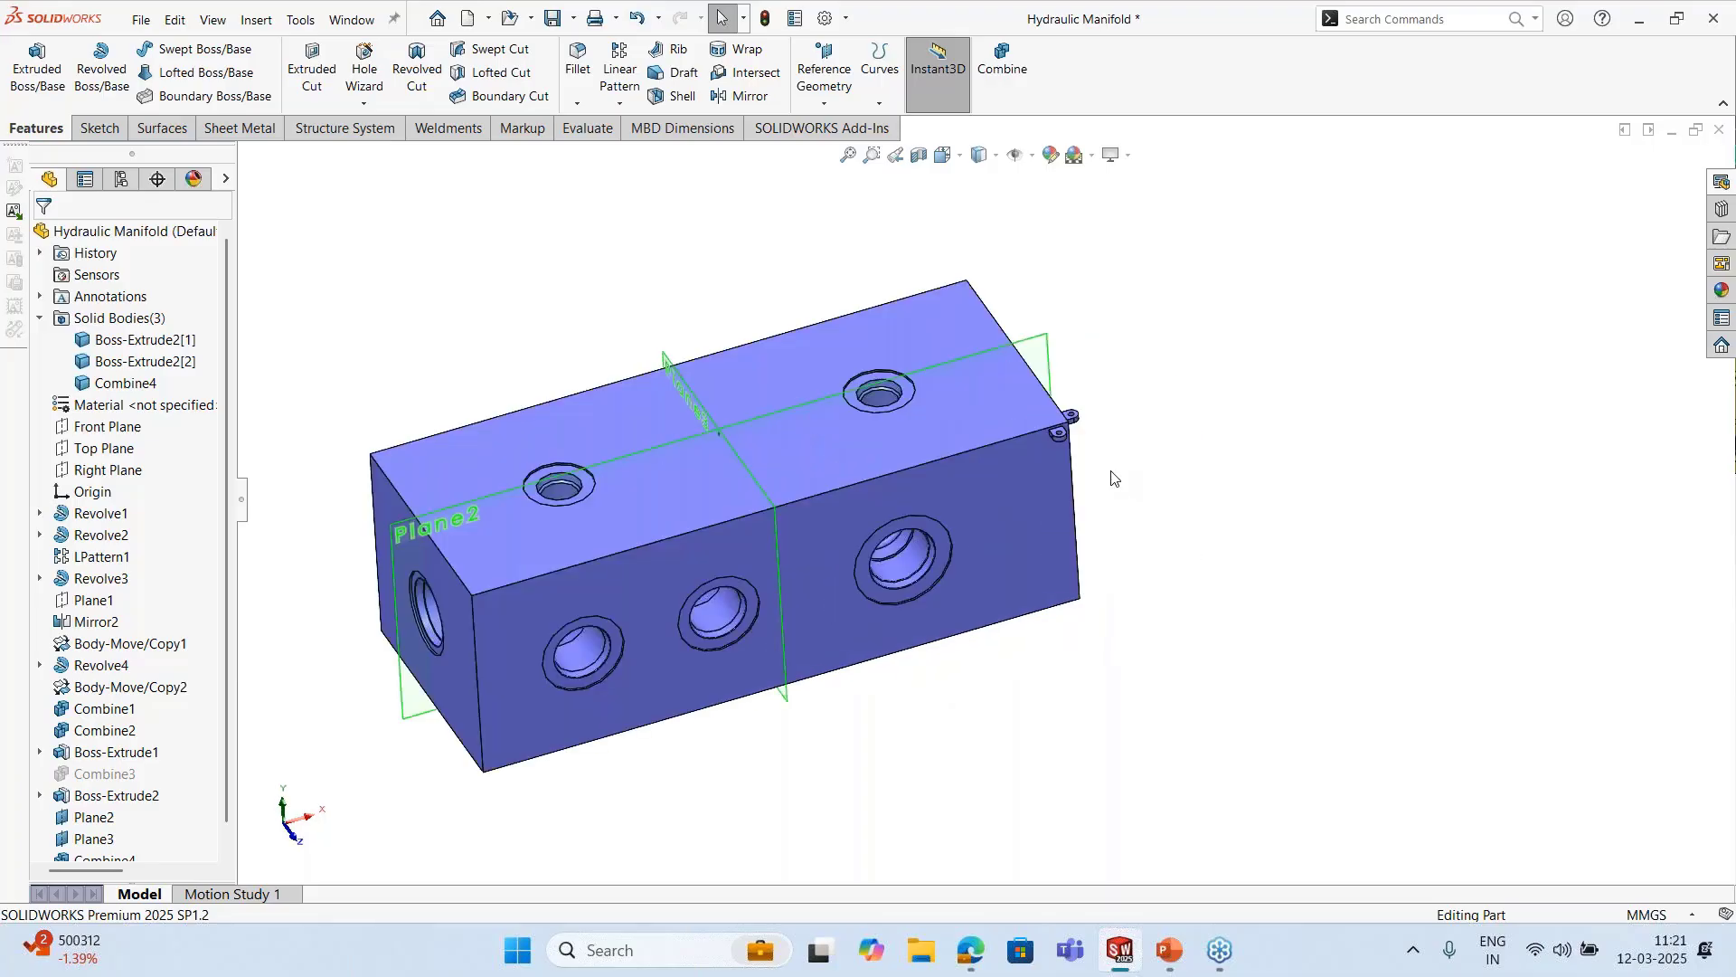
middle_drag(1112, 475, 1069, 613)
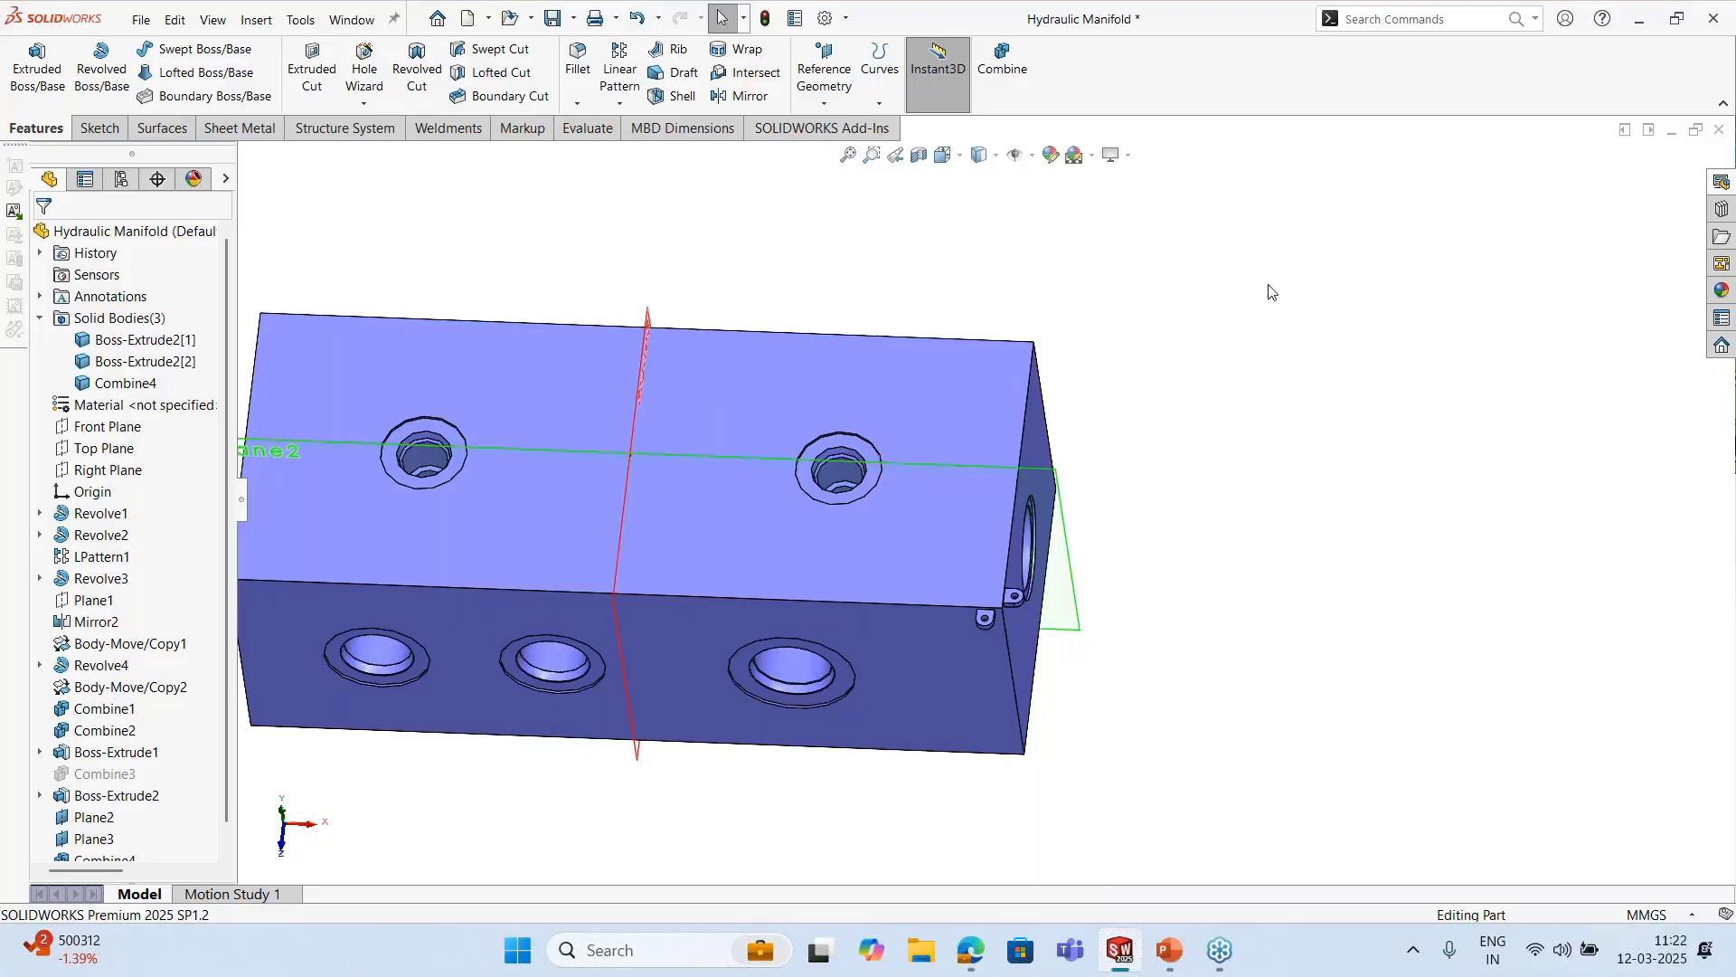
middle_drag(1031, 543, 1147, 534)
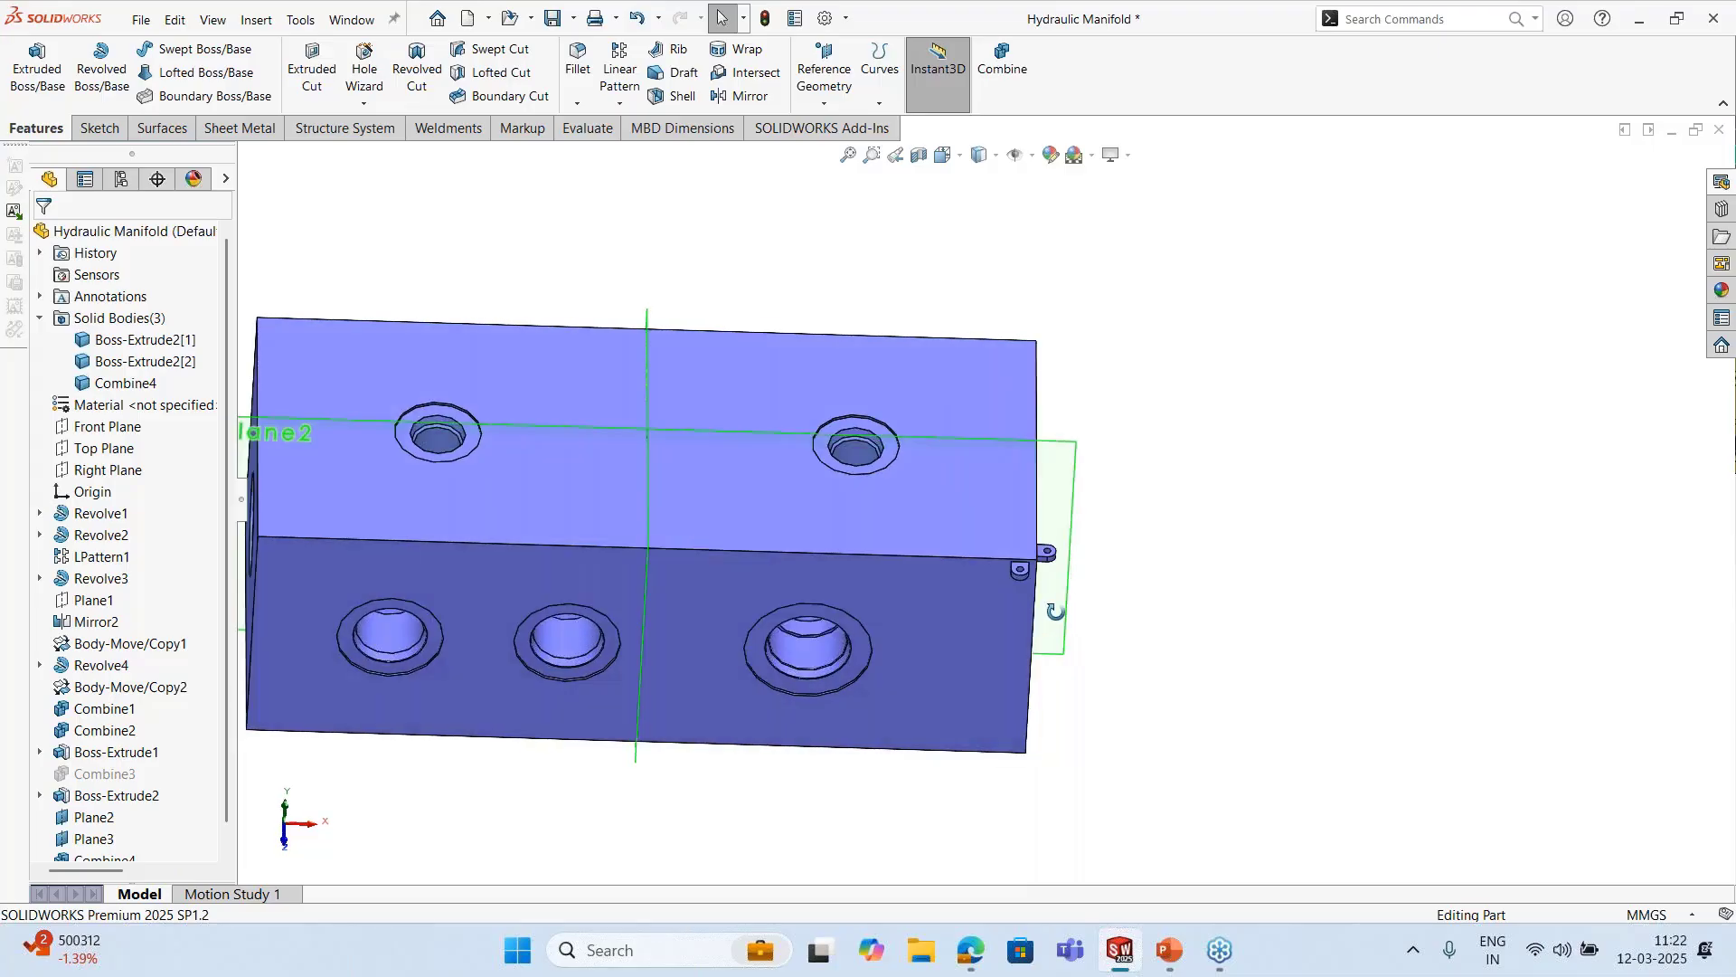
scroll(1146, 530, down, 5)
scroll(1147, 529, down, 3)
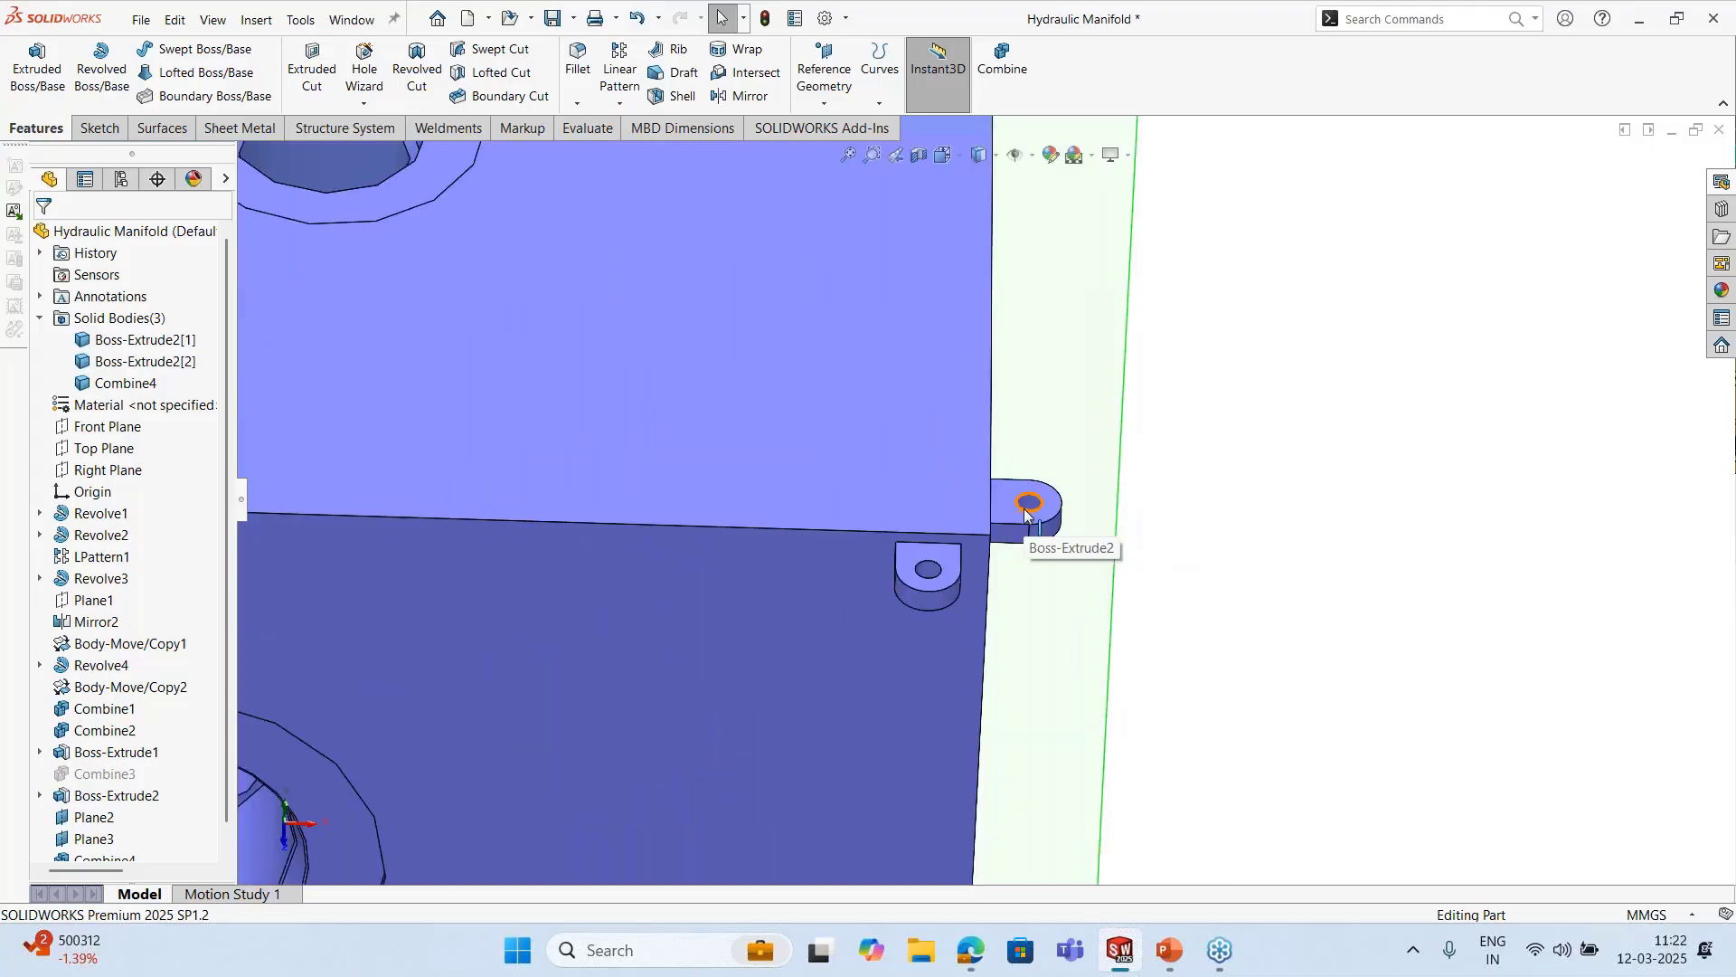
scroll(1162, 577, up, 10)
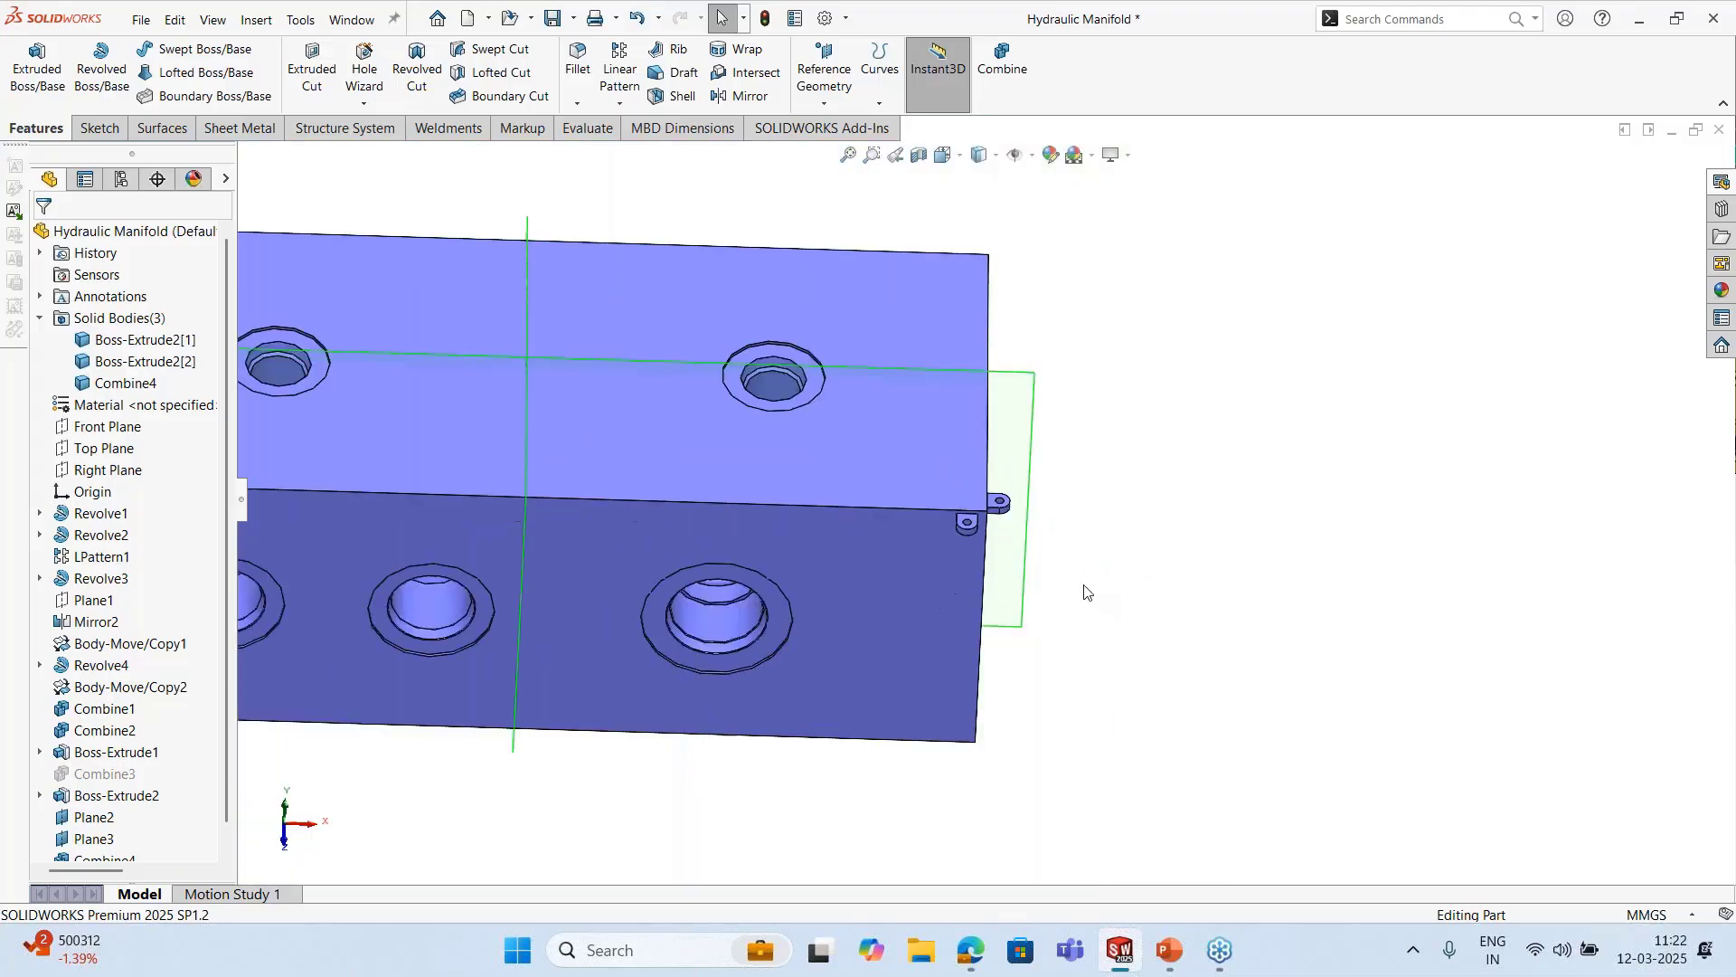
scroll(759, 349, down, 3)
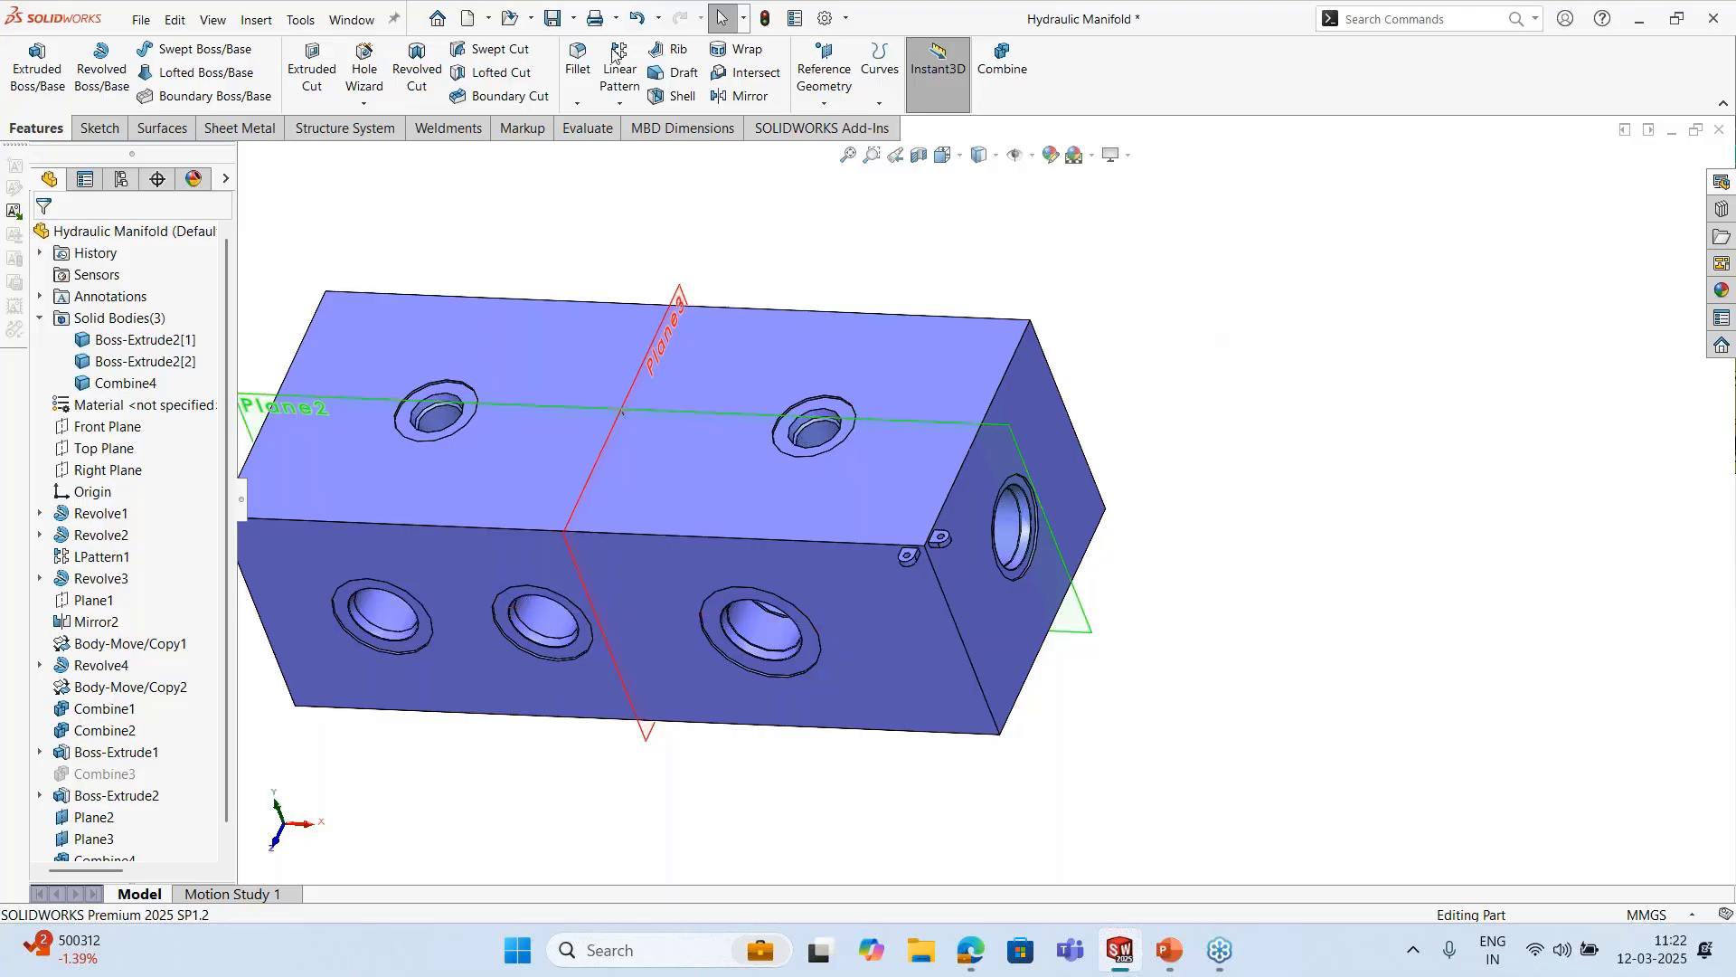
Mirror the corner lug feature Boss-Extrude2 about Plane2, with Plane3 as the secondary mirror plane
click(716, 98)
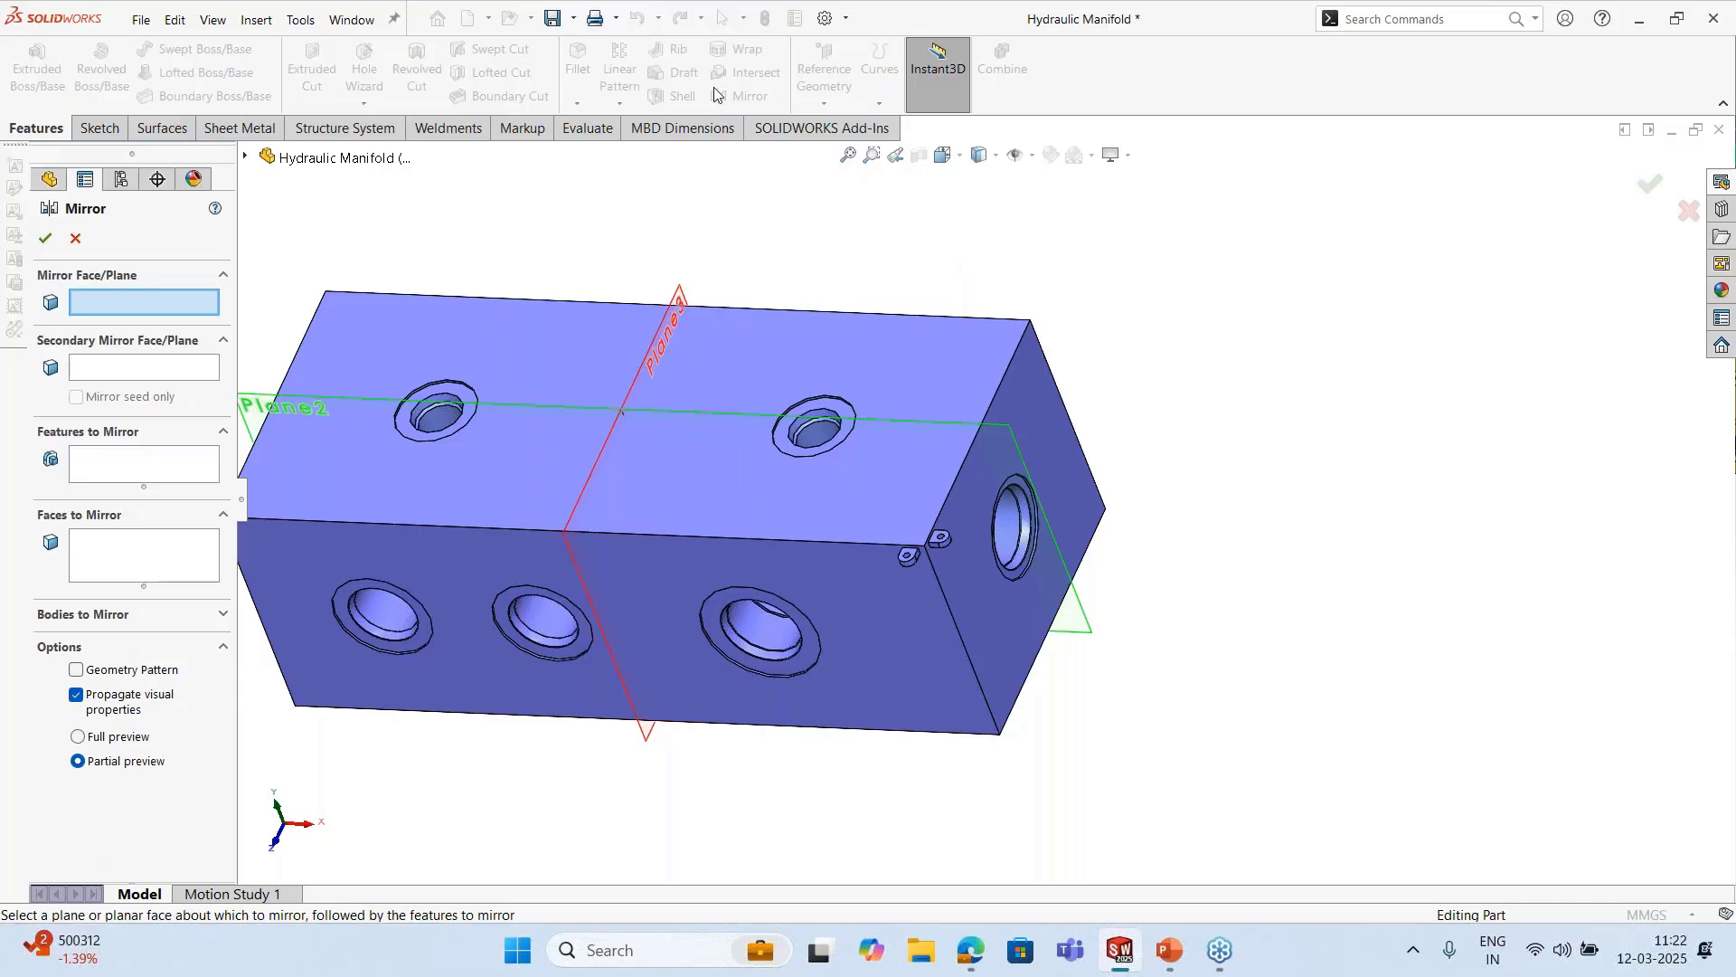
click(151, 478)
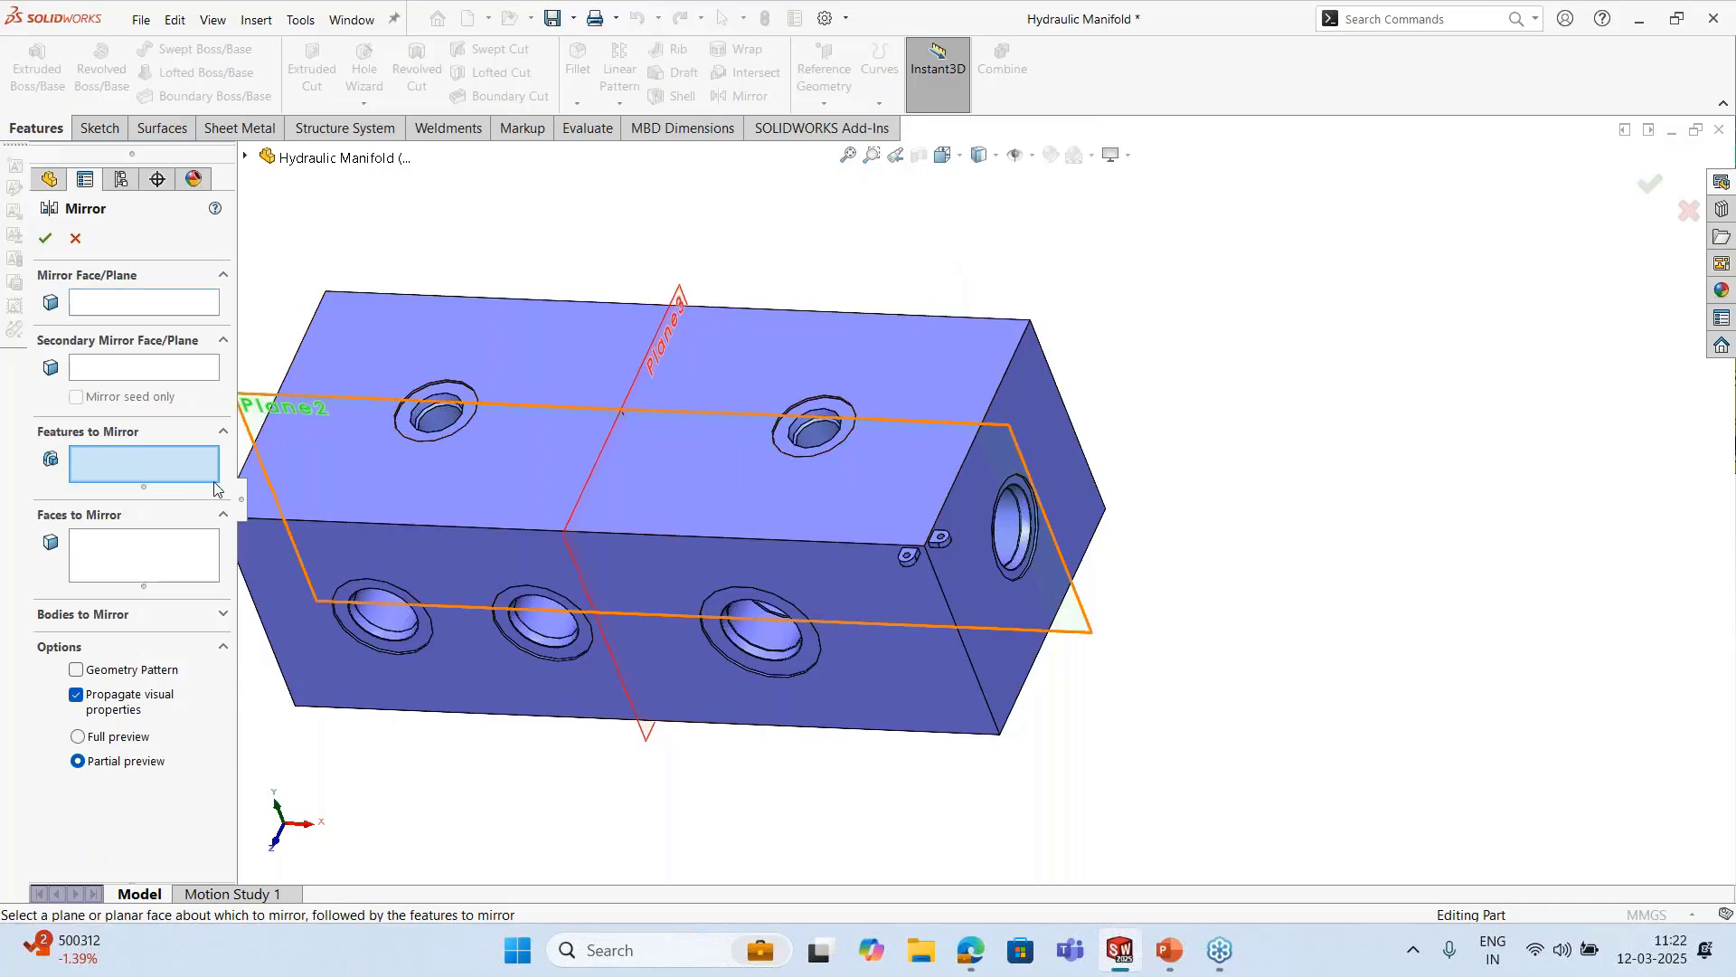
click(910, 559)
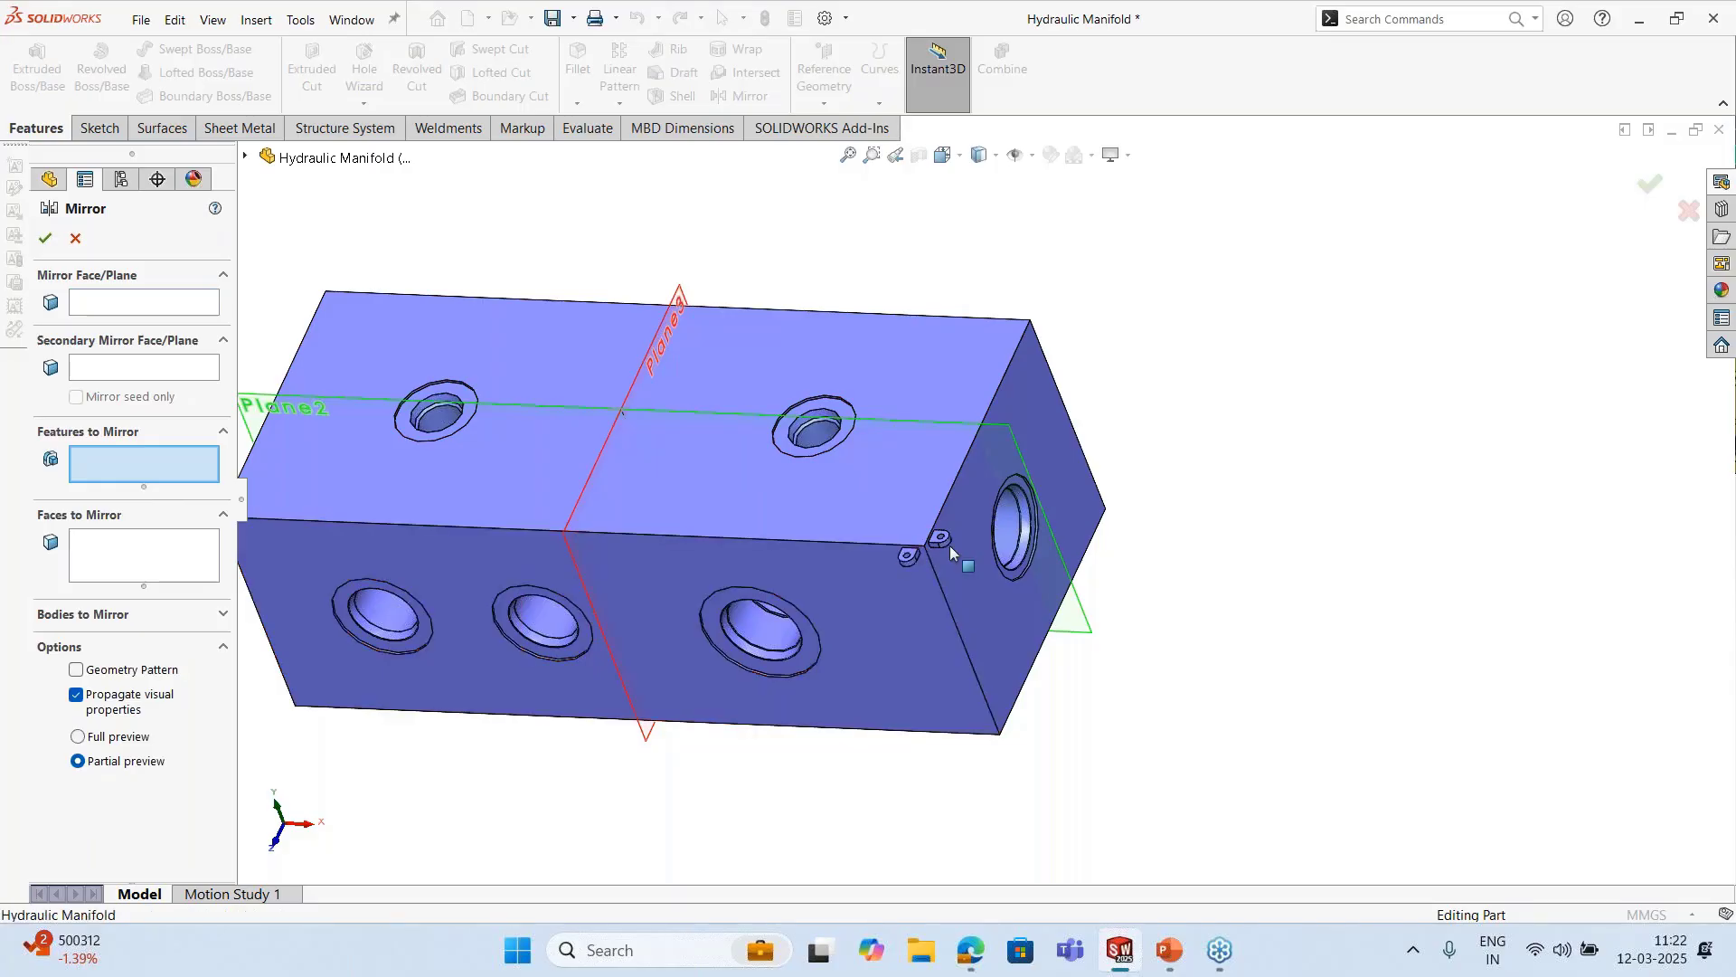
click(109, 298)
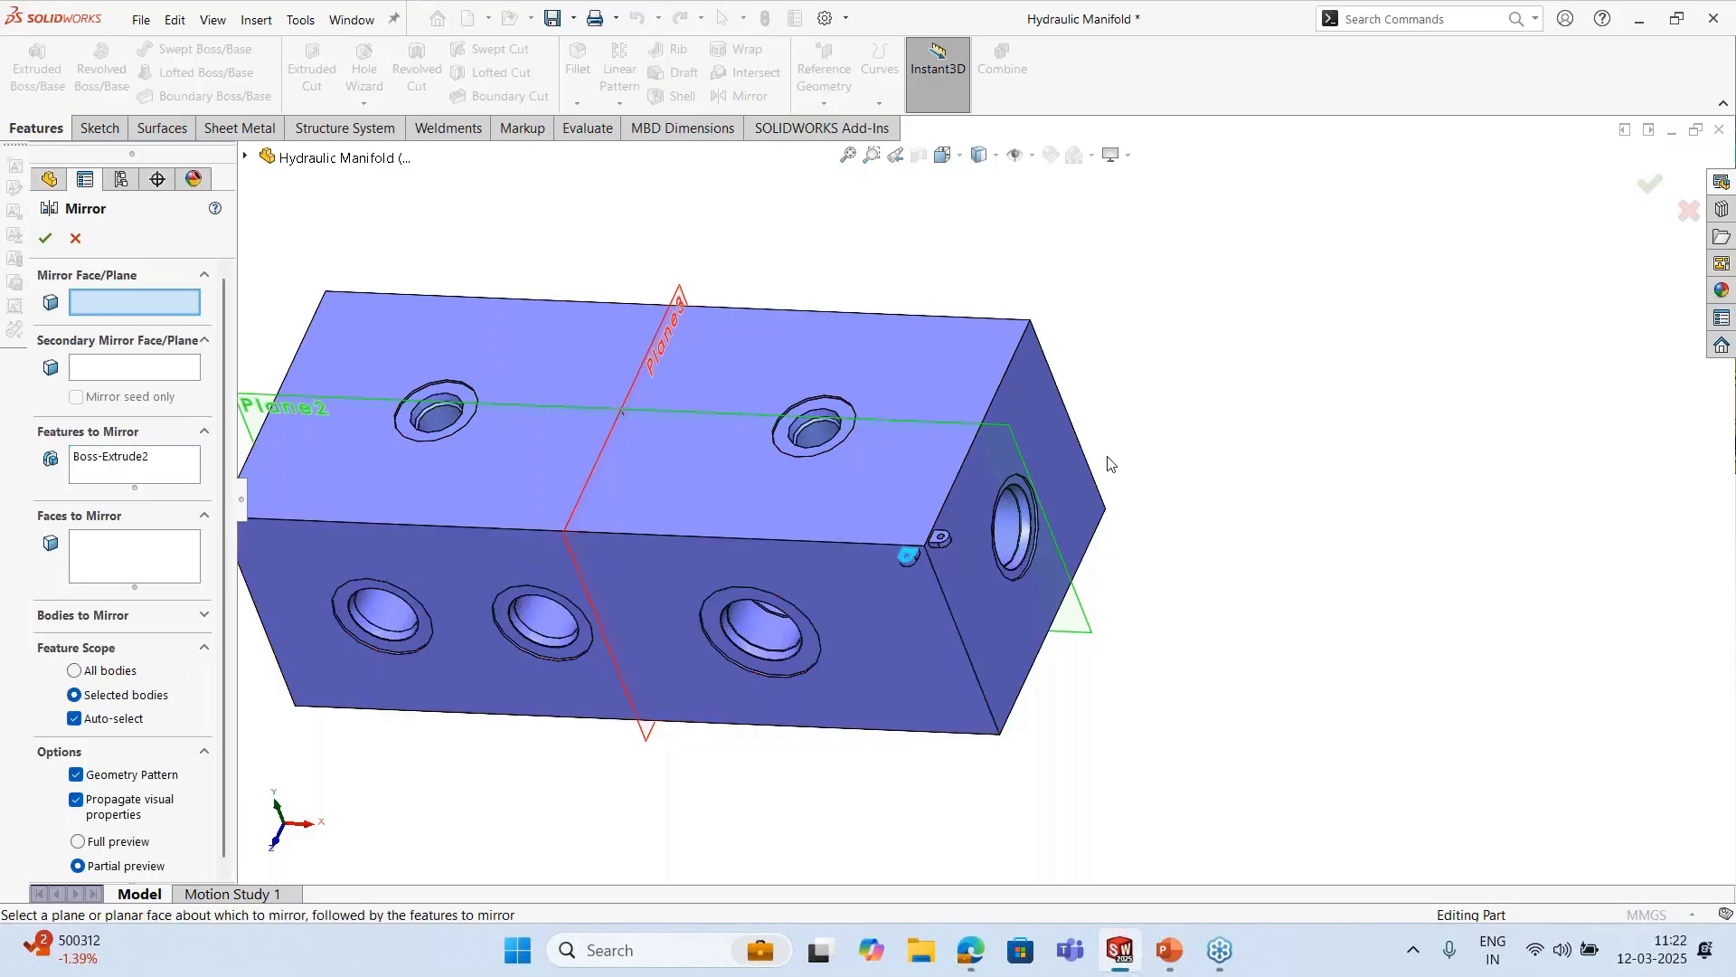
click(1032, 445)
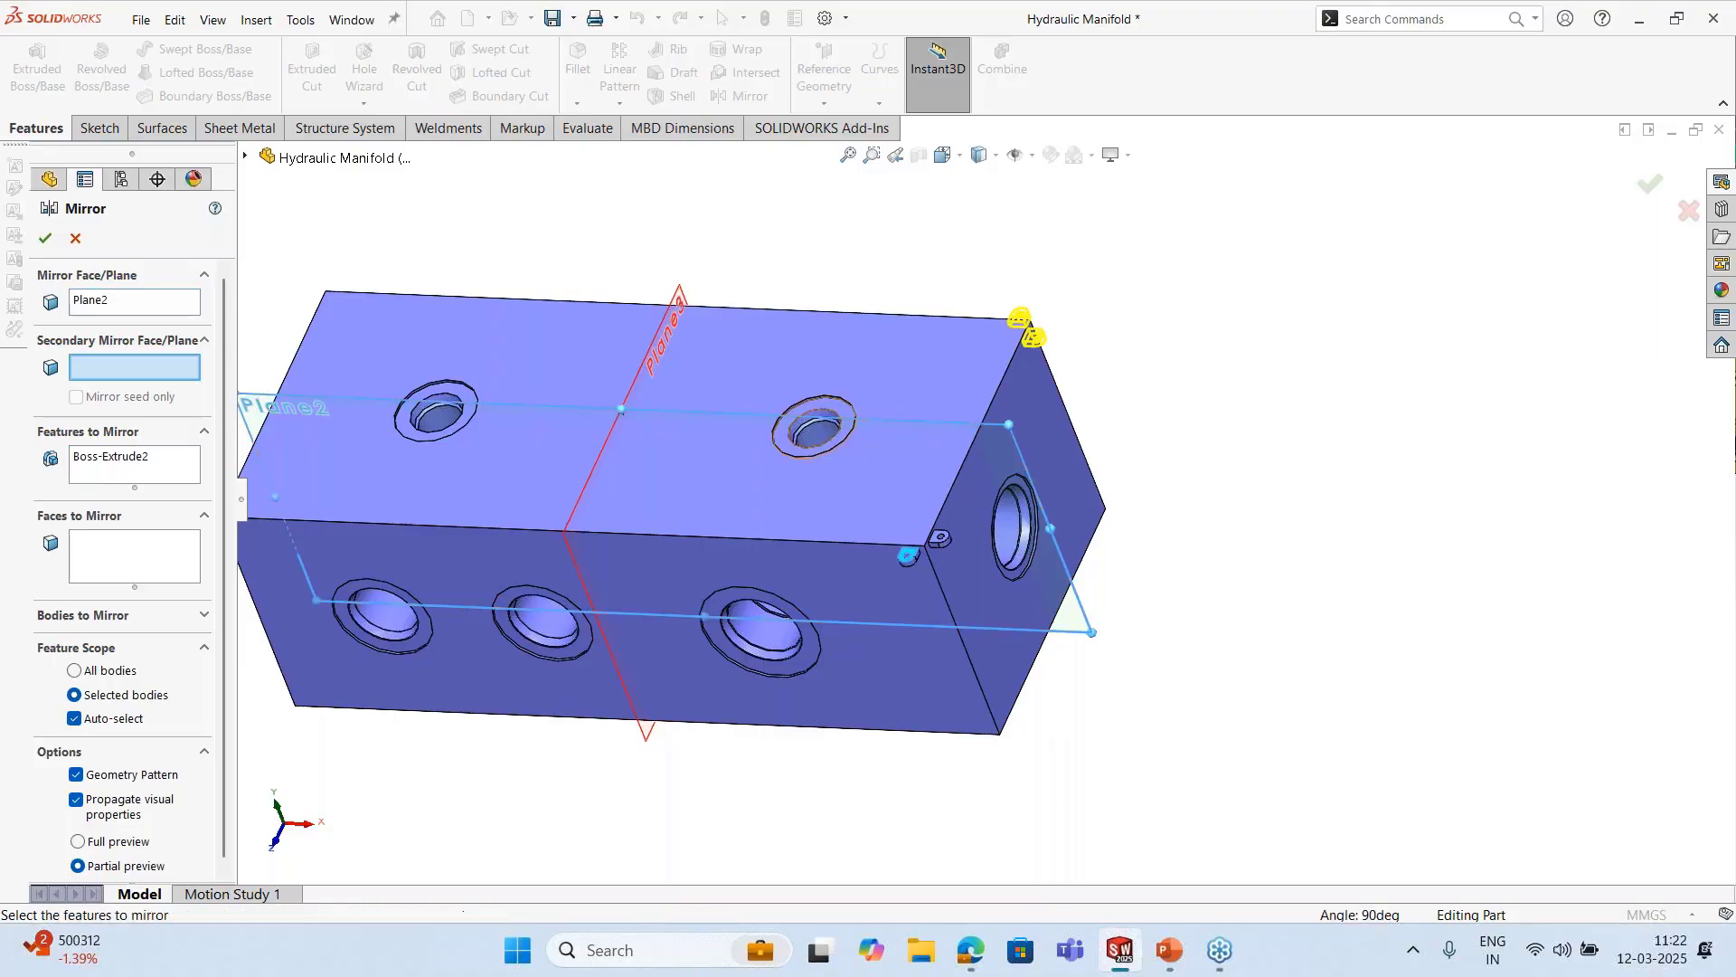
click(681, 291)
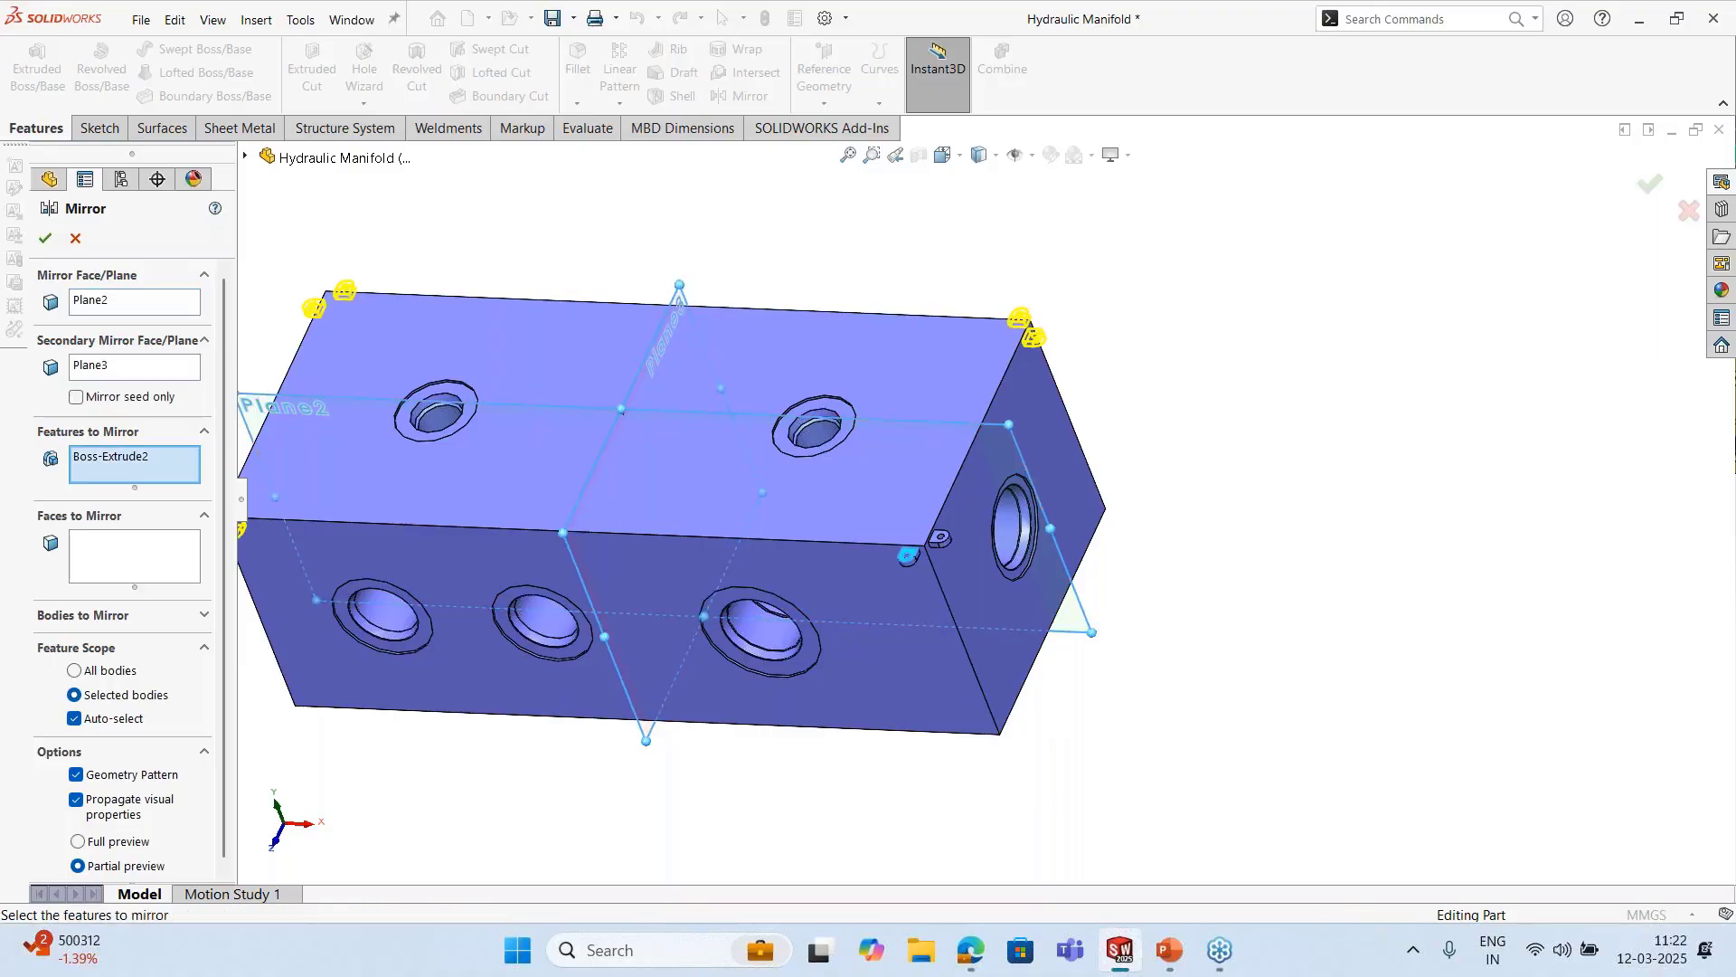
scroll(673, 375, up, 3)
scroll(511, 362, down, 2)
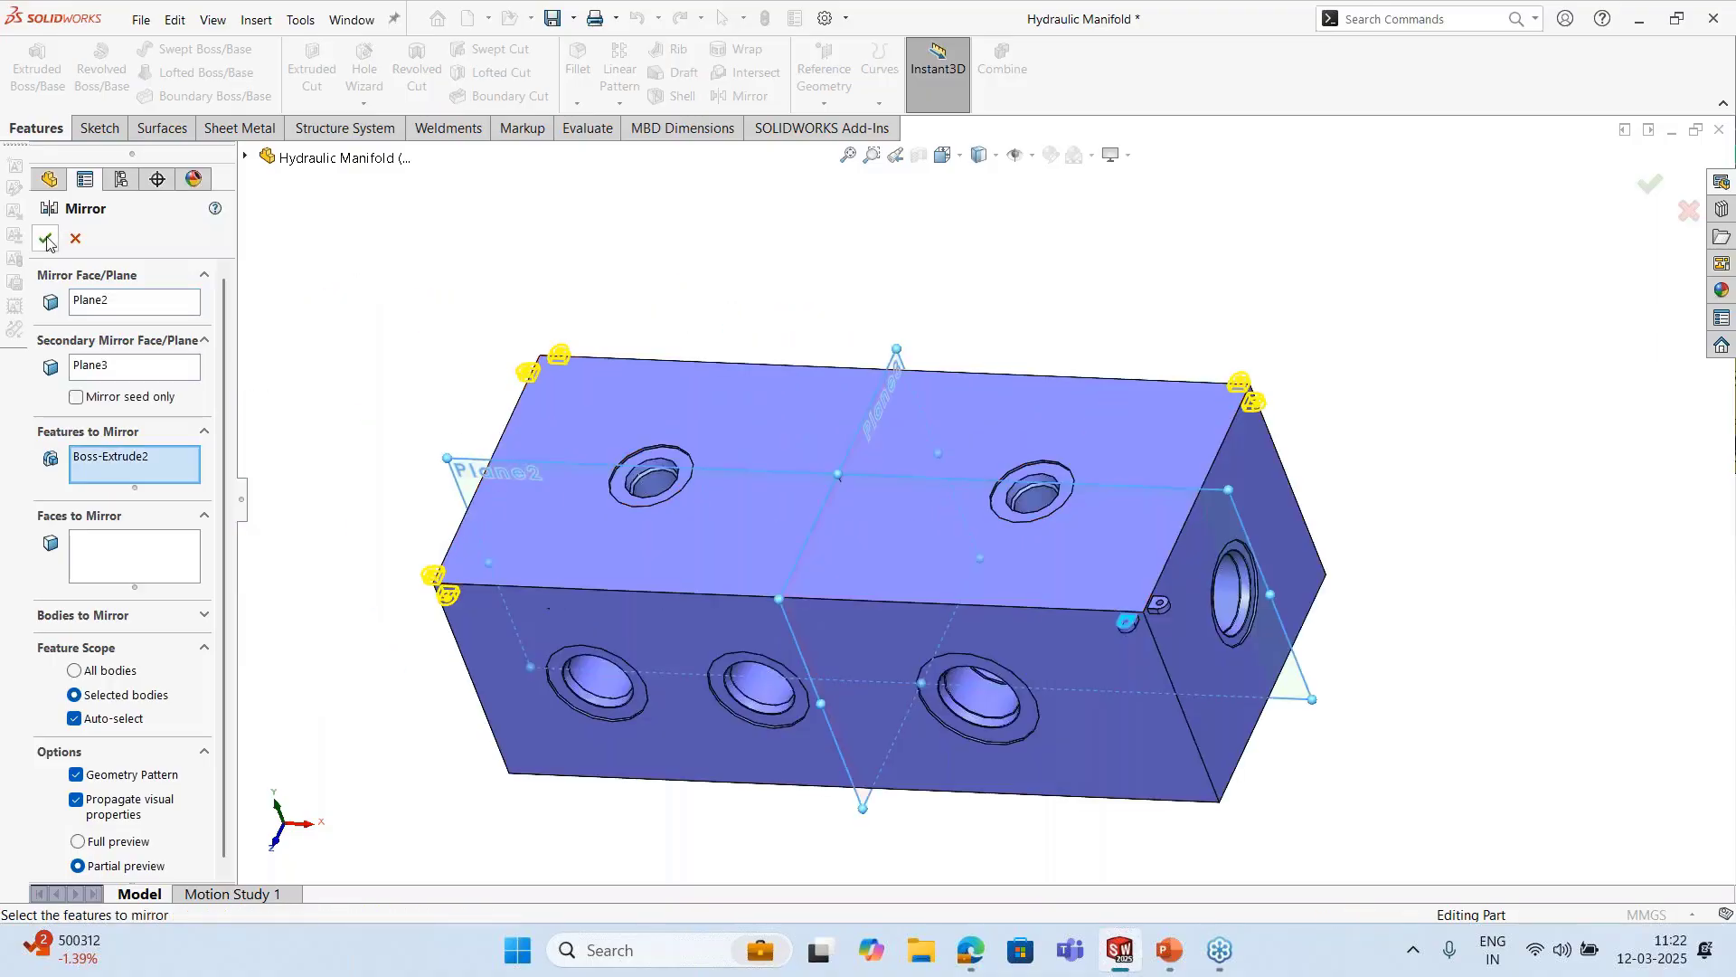
click(47, 240)
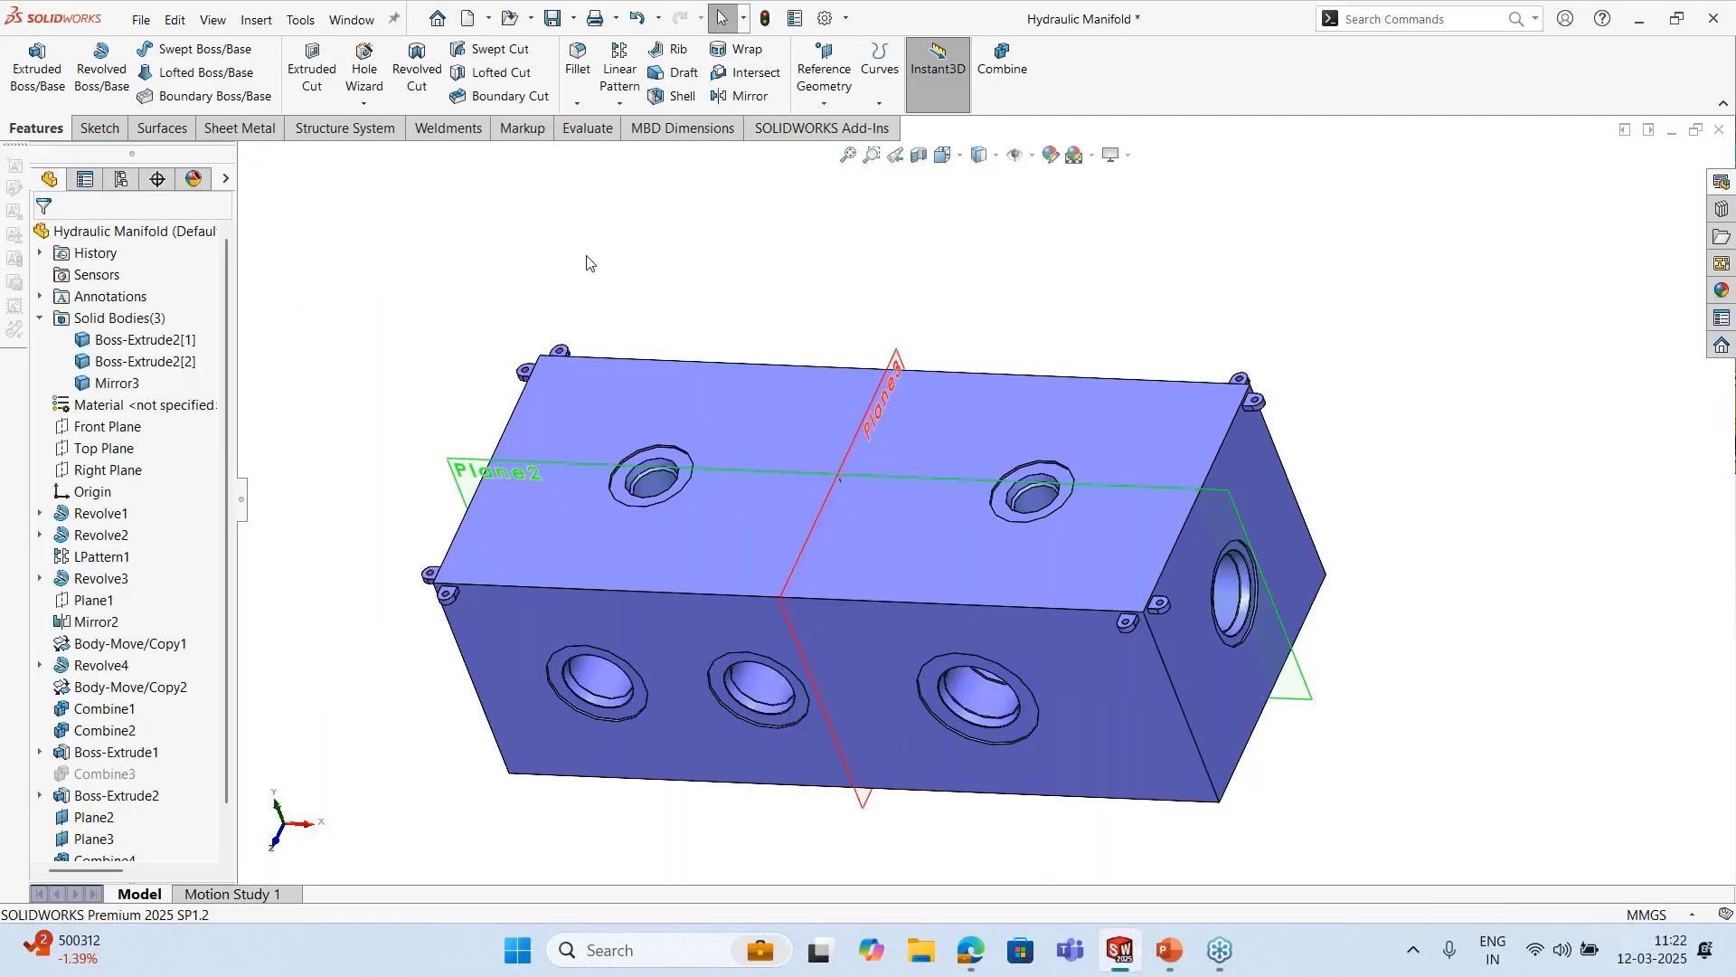
scroll(964, 441, down, 2)
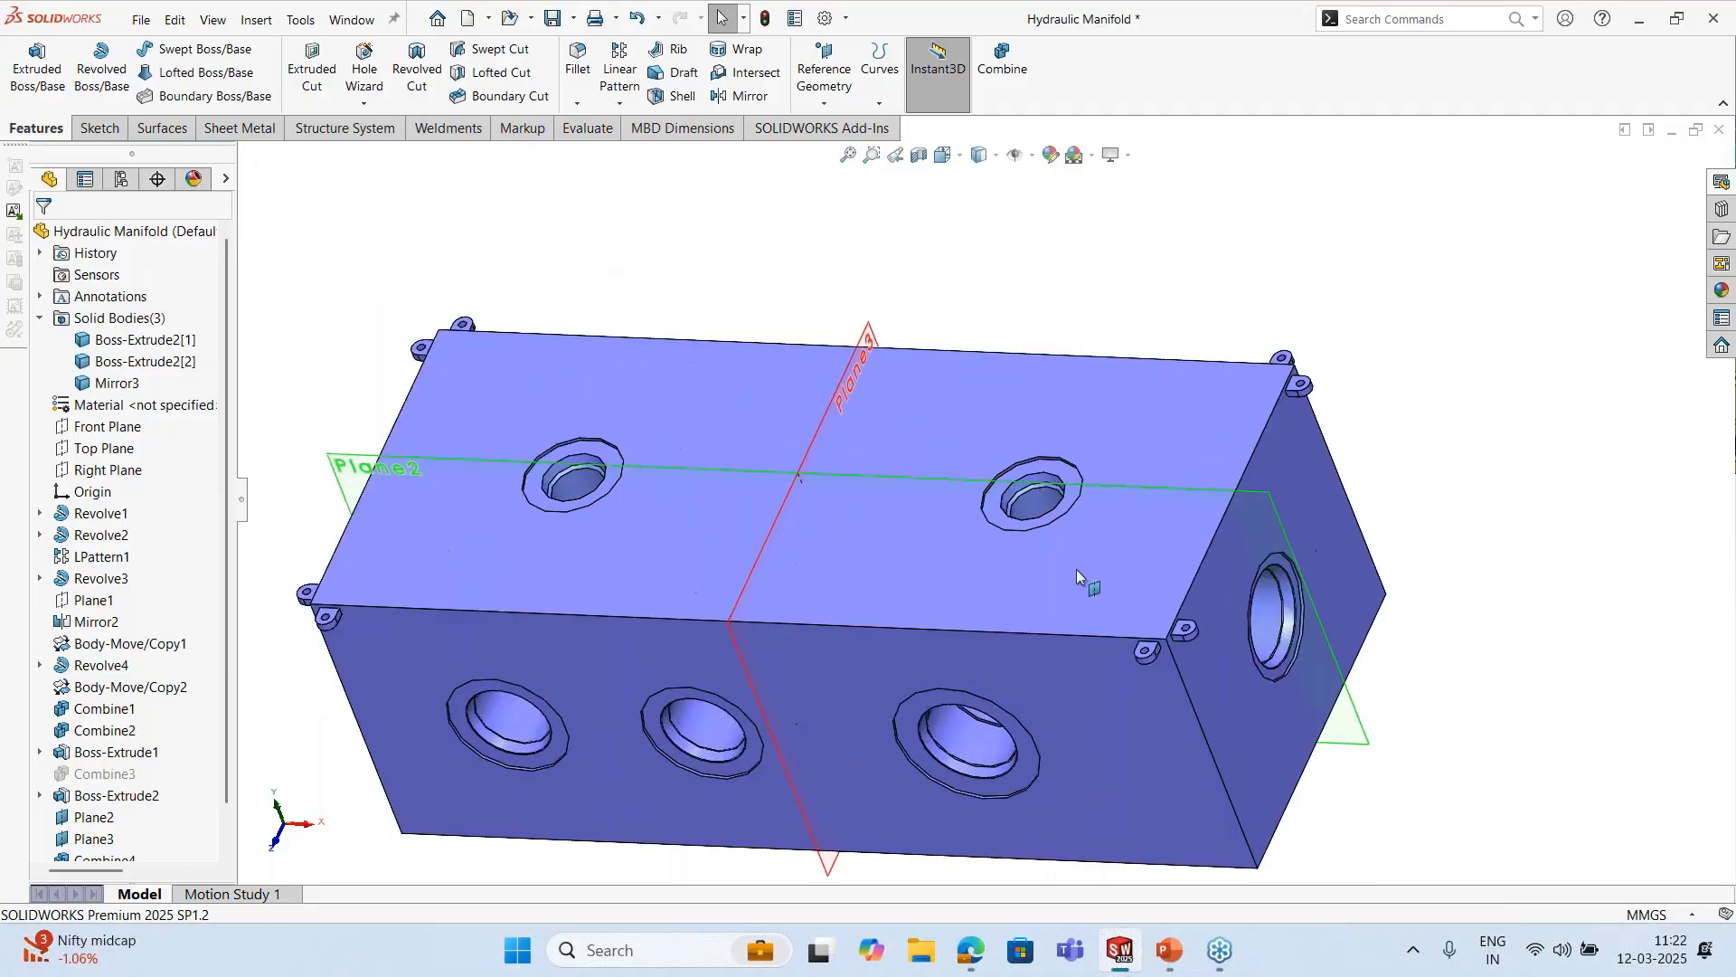
middle_drag(1077, 579, 1115, 515)
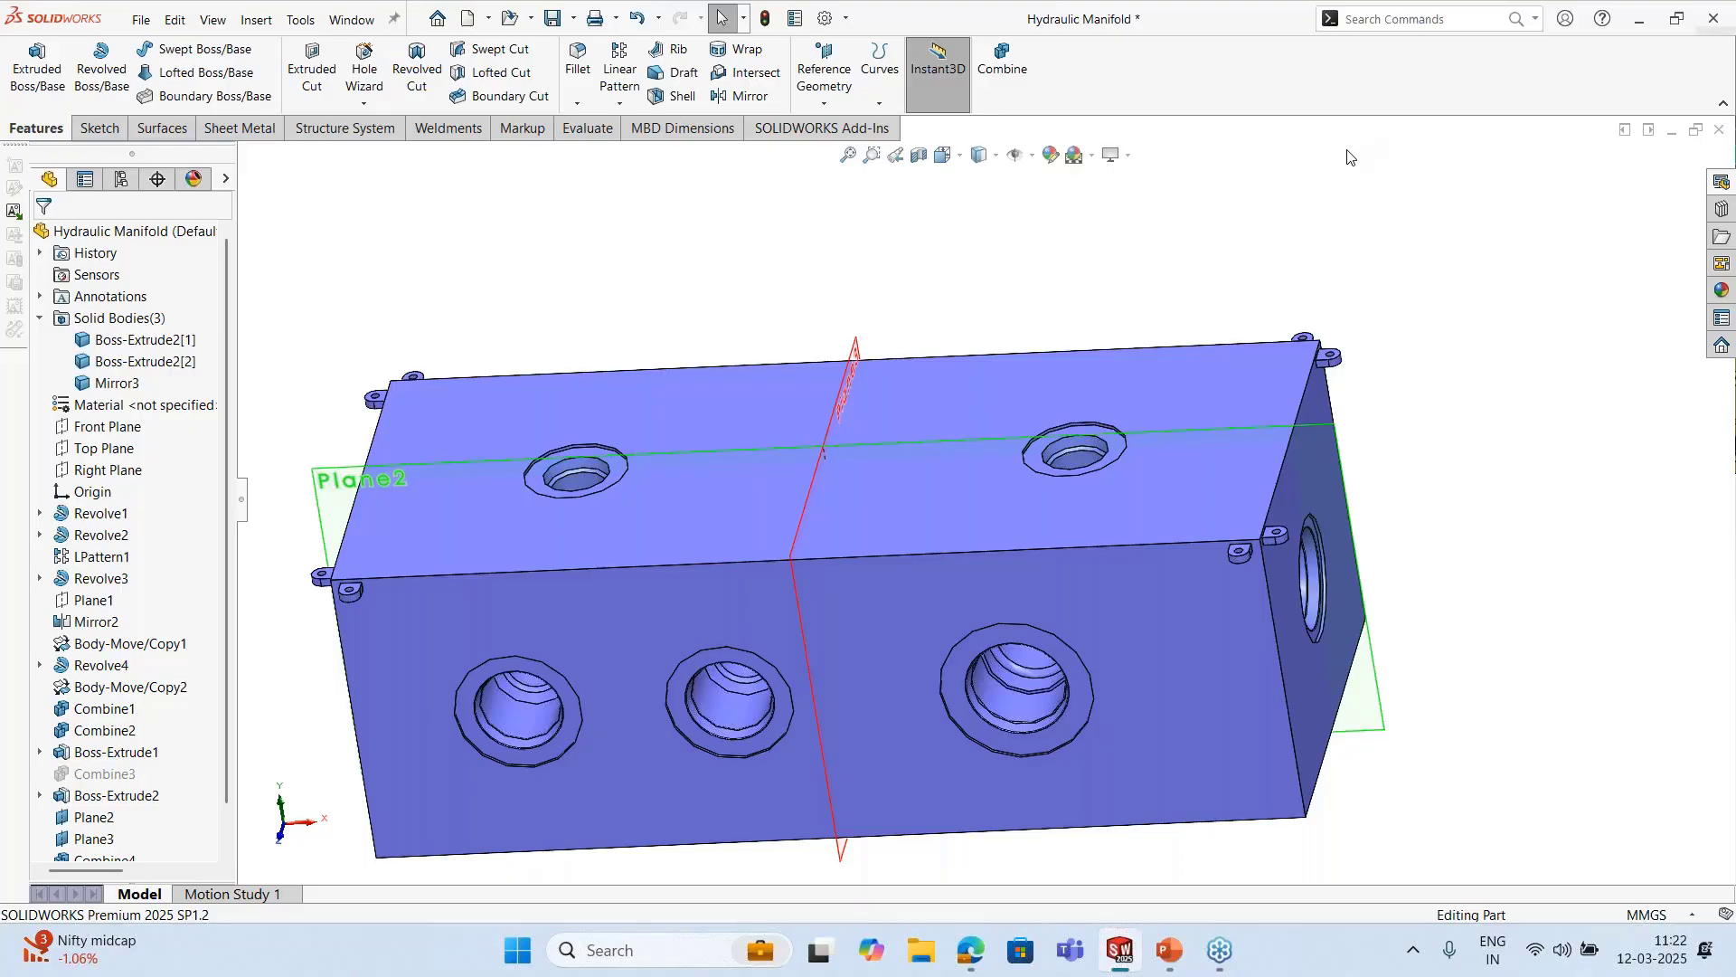
Switch to the PowerPoint slide show, reveal the remaining Part Modeling topics, and return to SOLIDWORKS
key(alt+Tab)
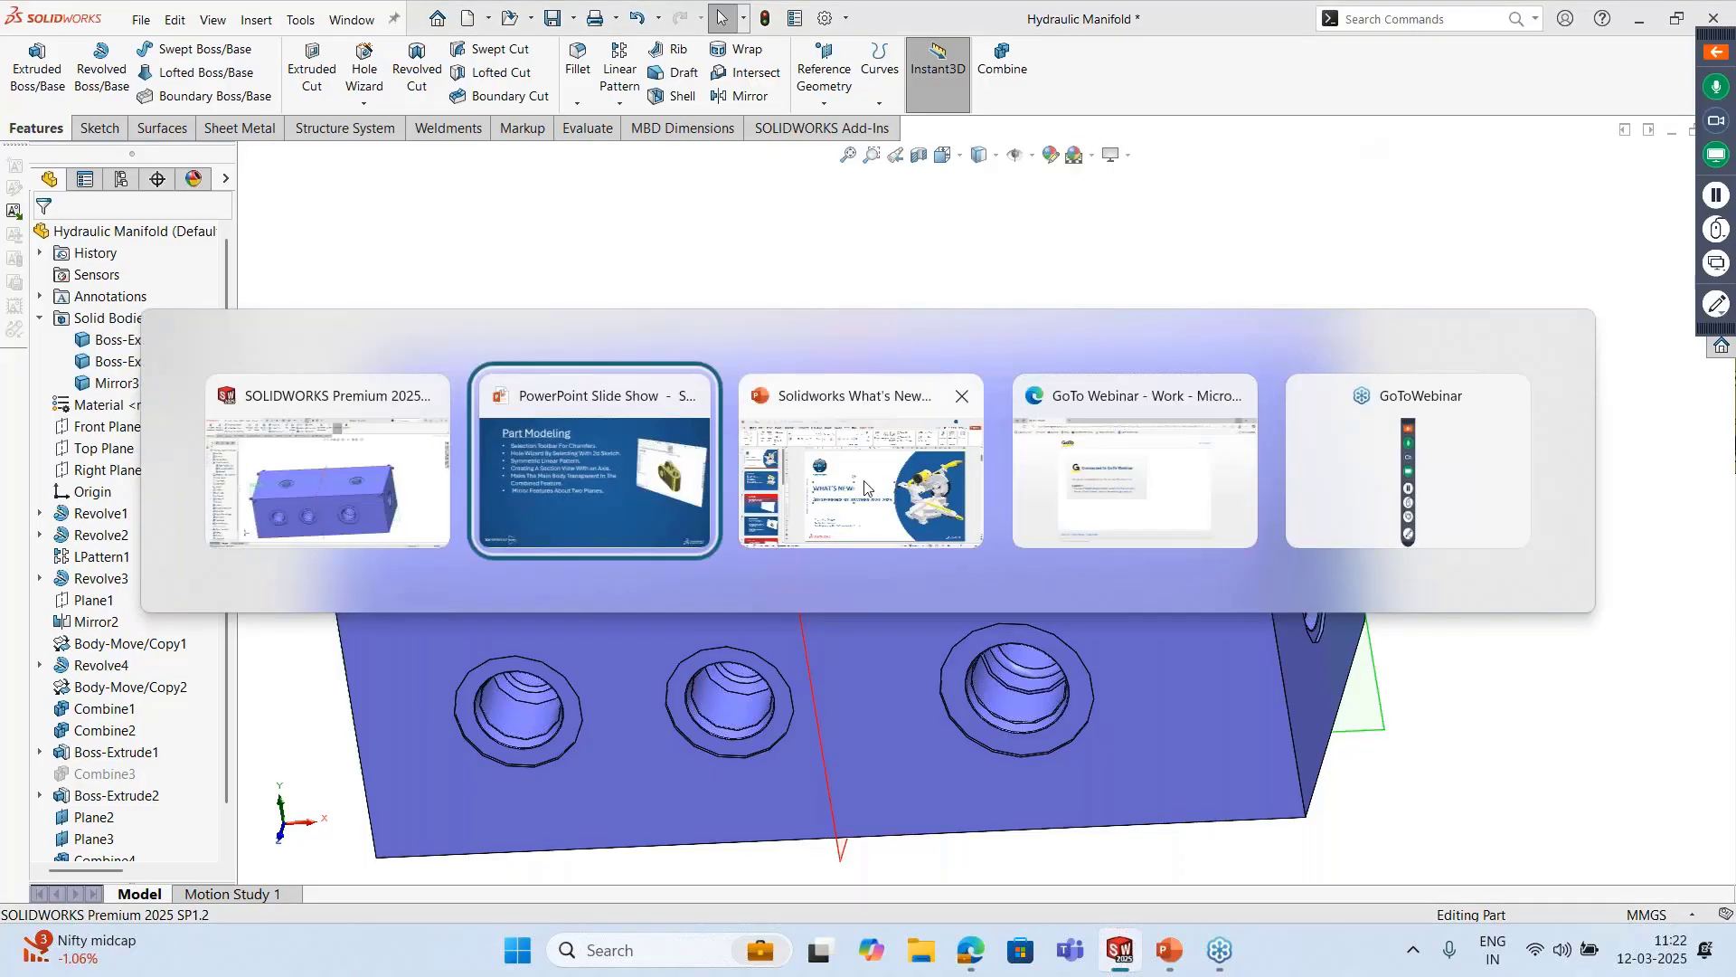
key(Right)
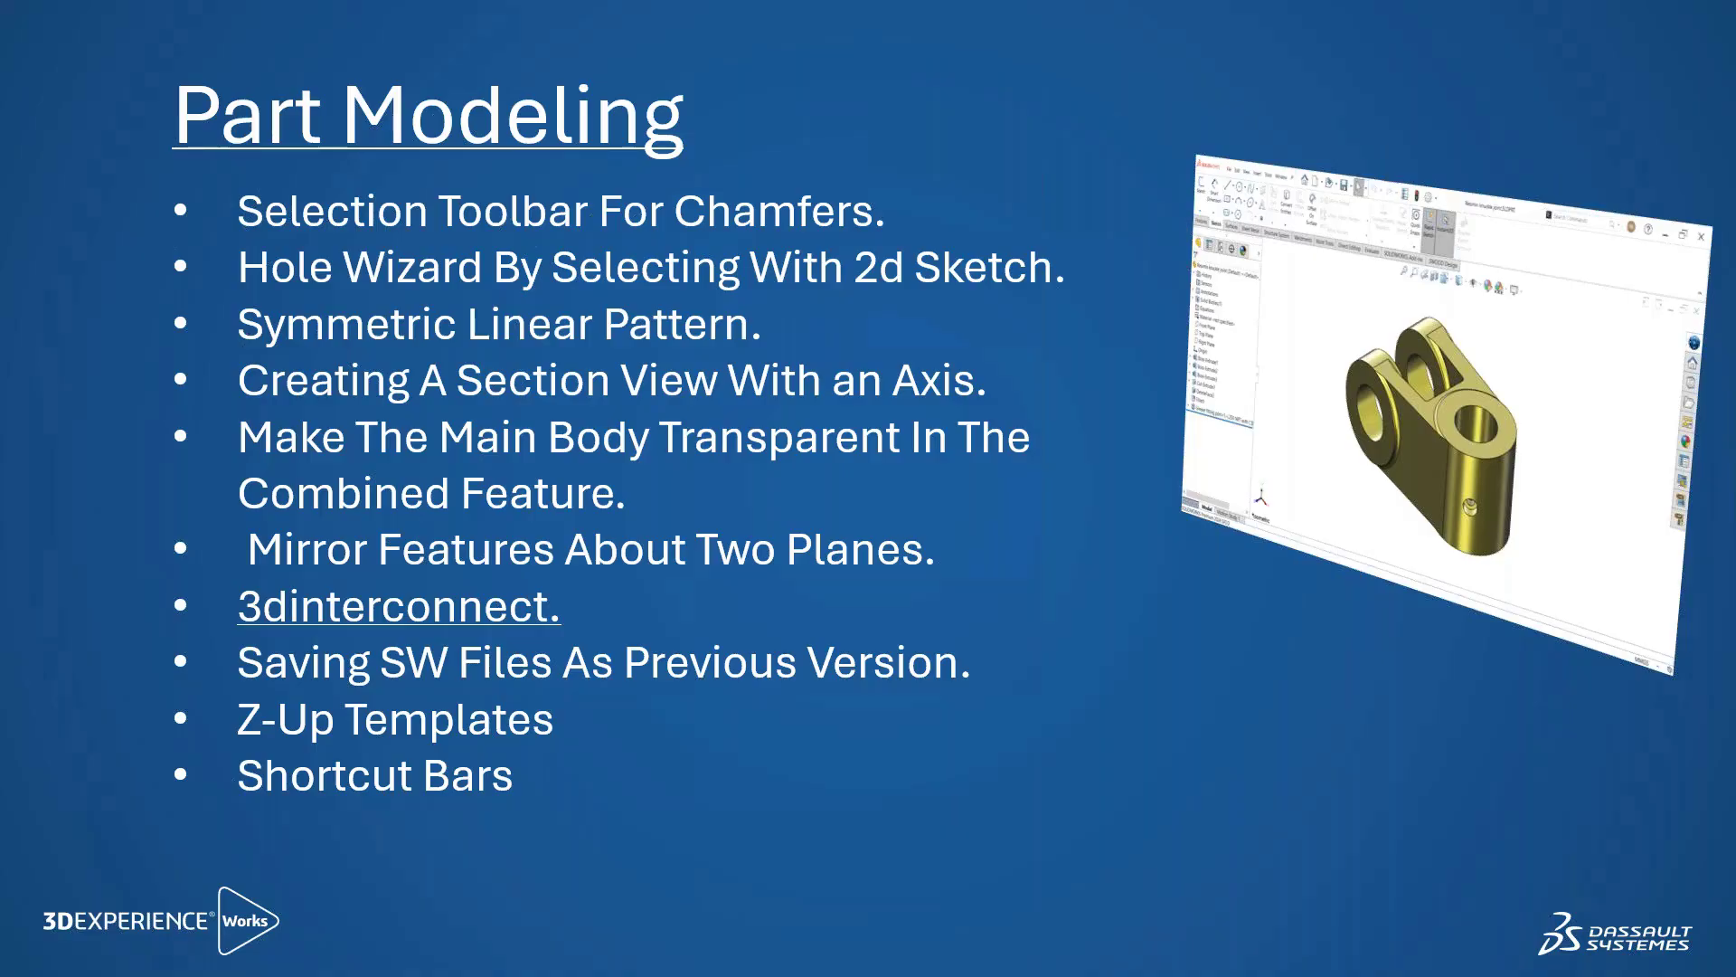
key(alt+Tab)
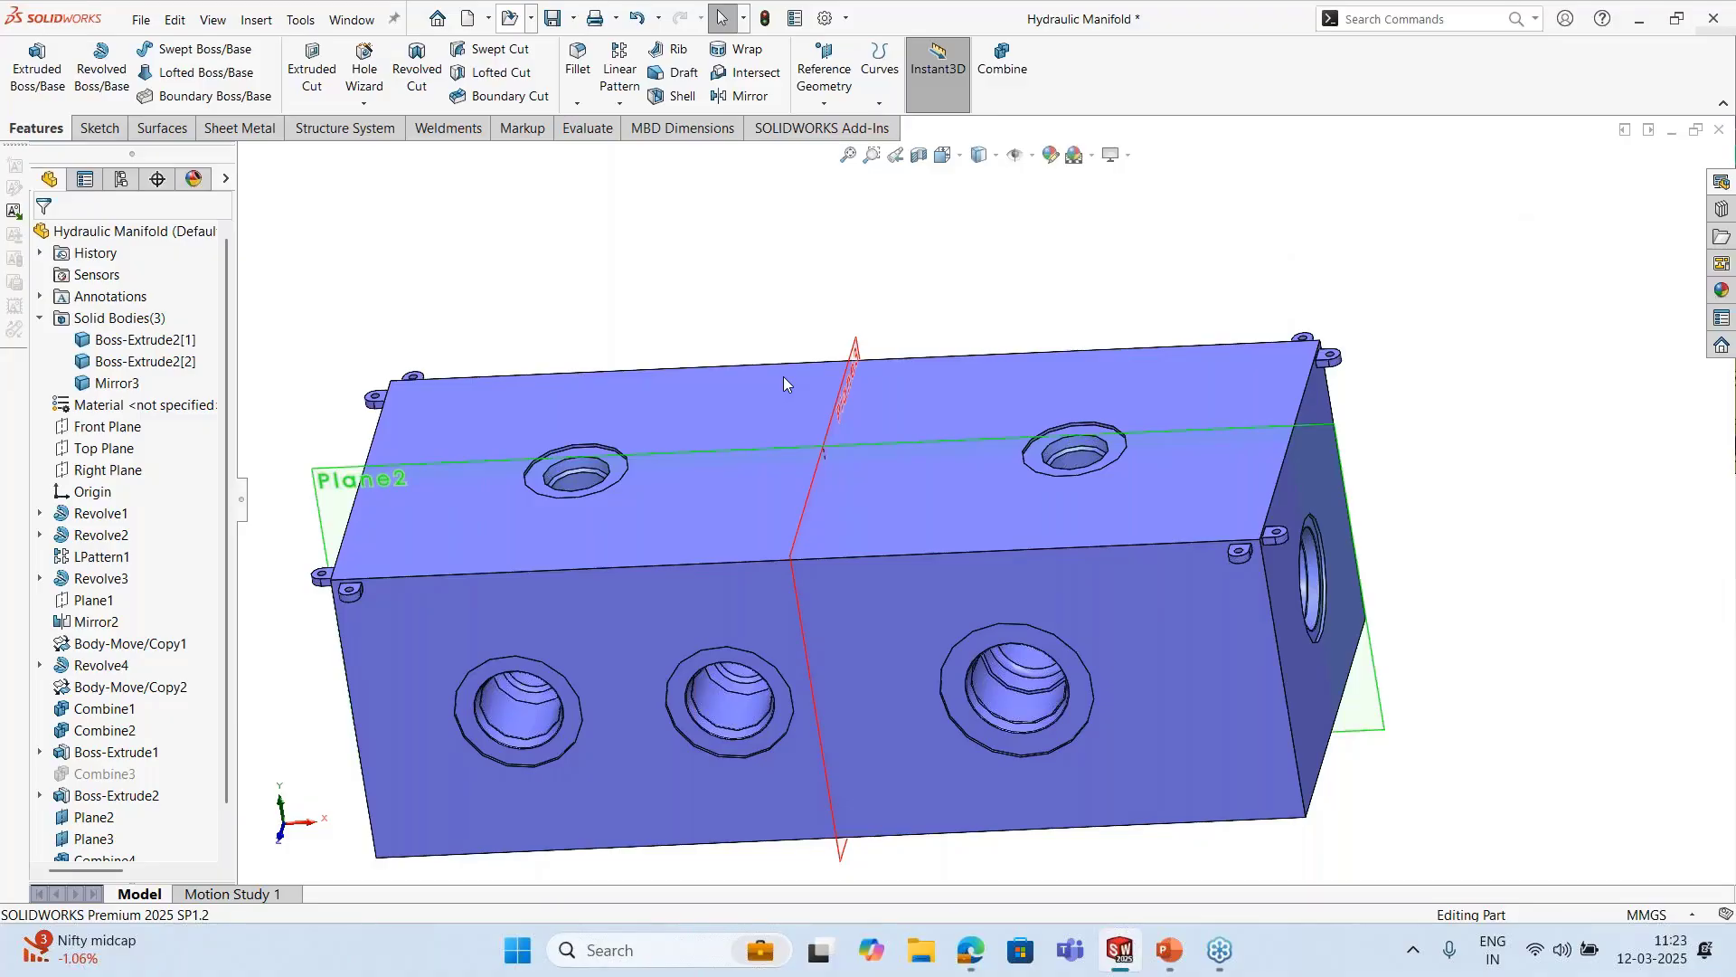
Open the 3D Interconnect assembly from the 3D Interconnect folder
key(ctrl+o)
click(953, 180)
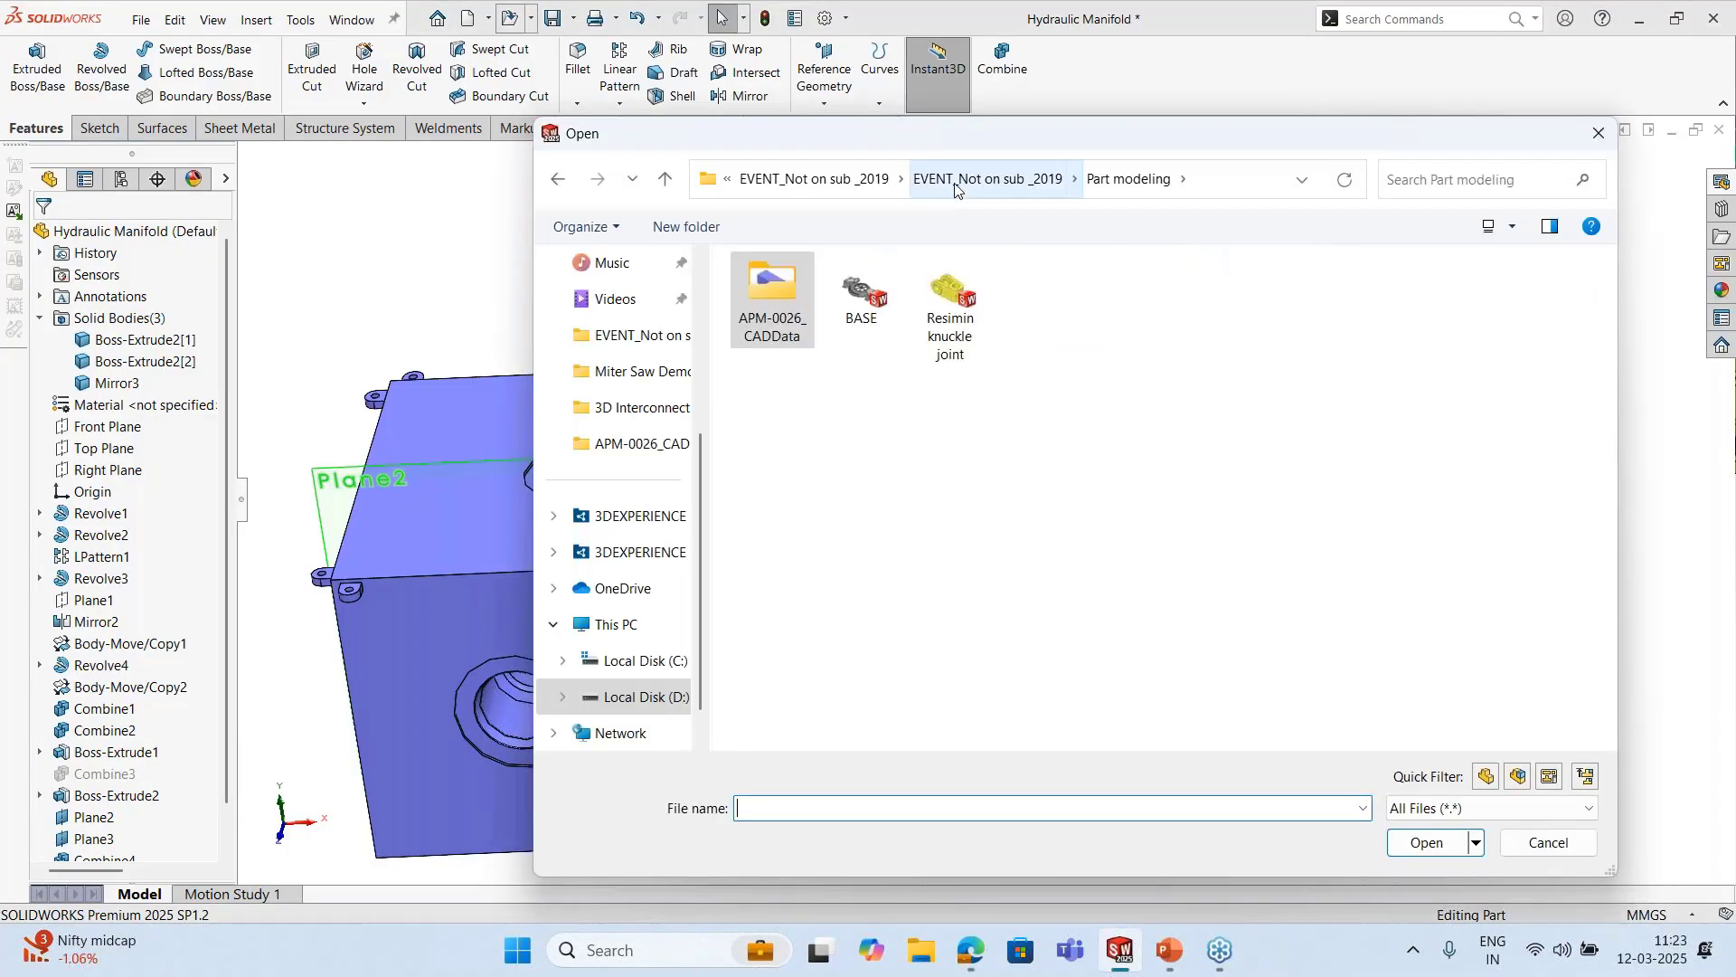
click(955, 180)
double_click(804, 329)
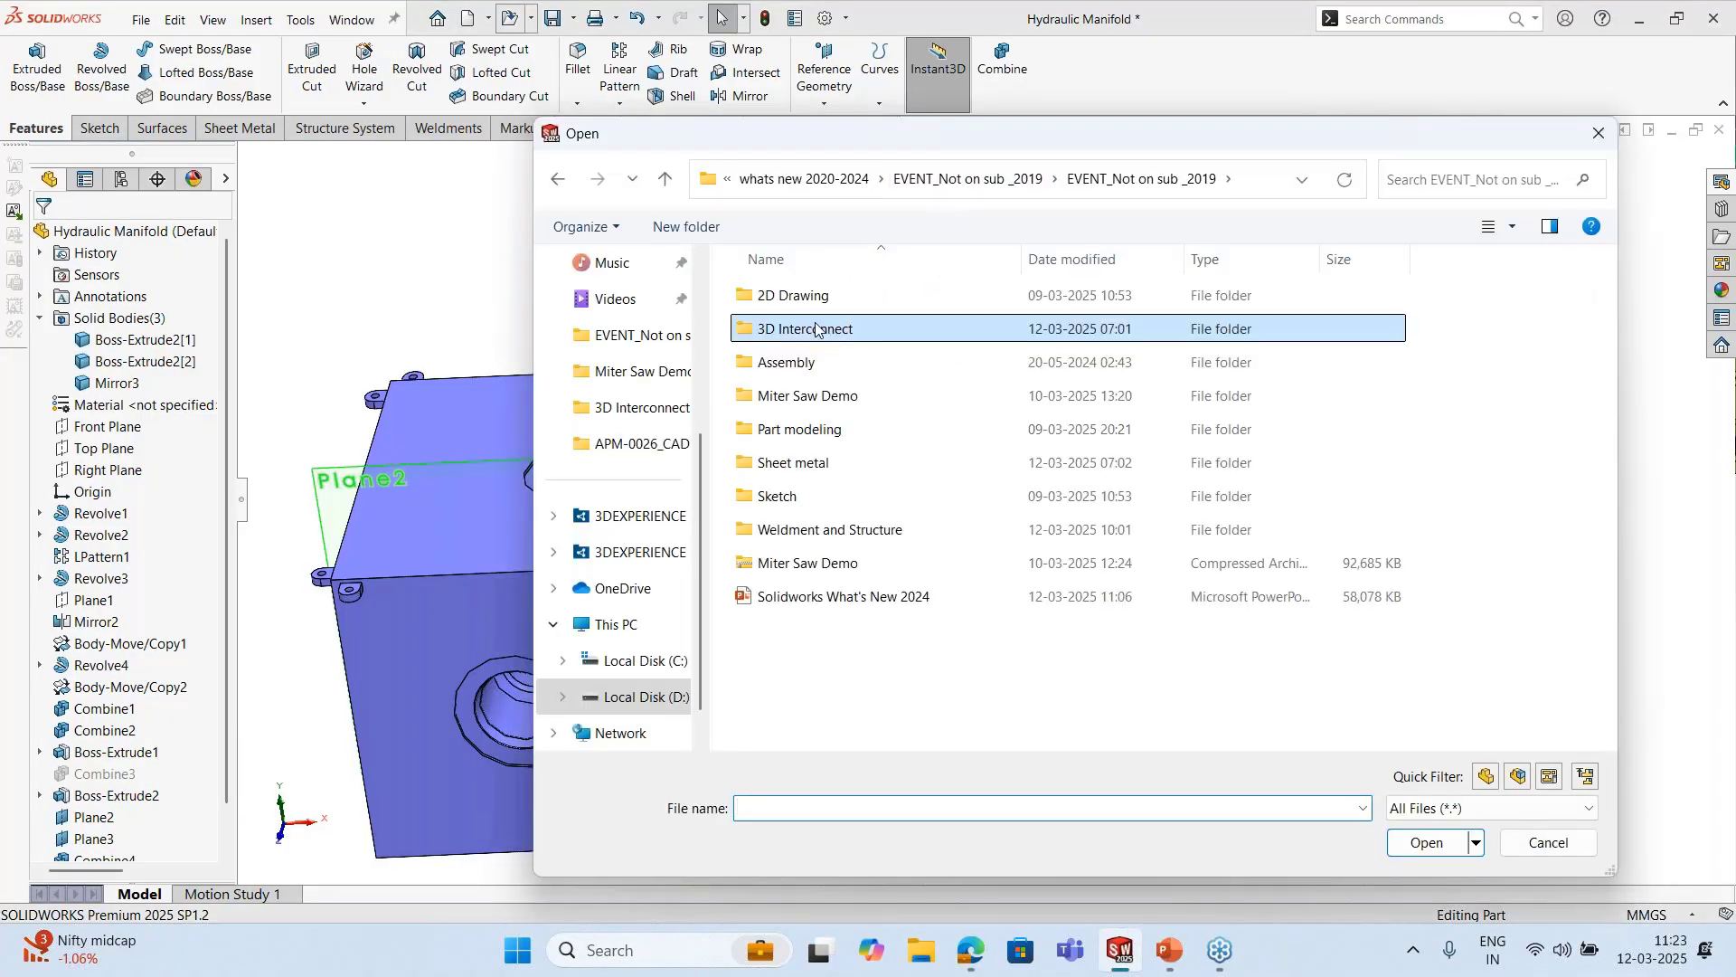
click(1421, 844)
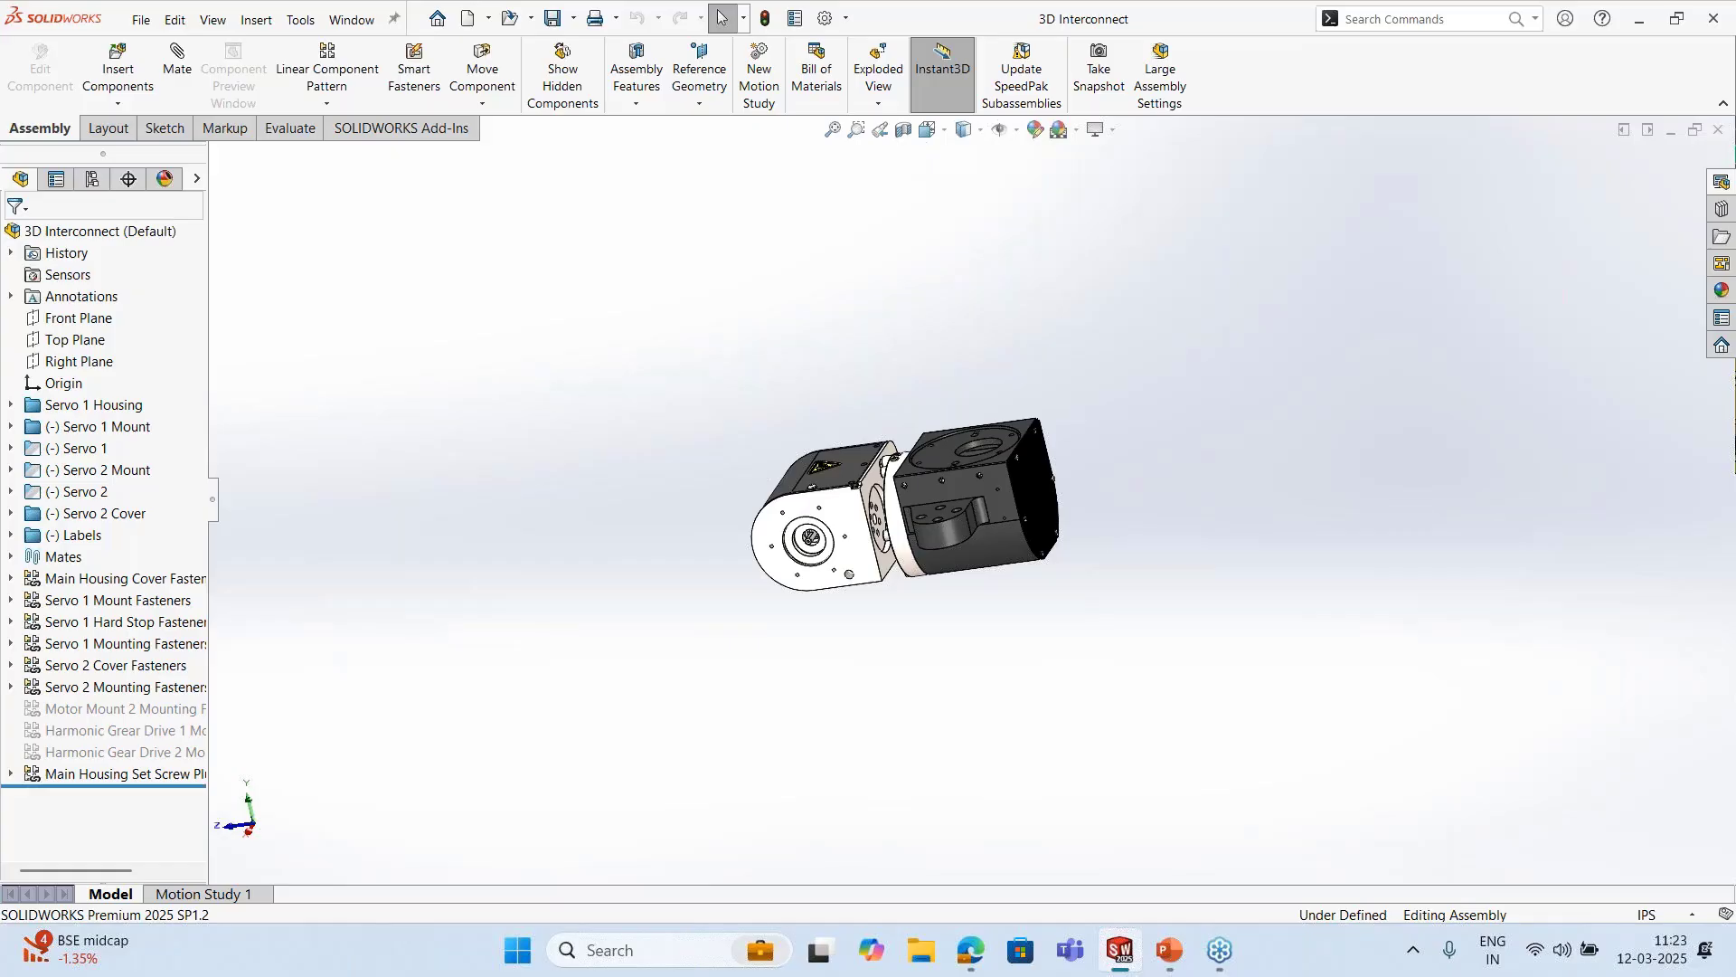
Start inserting a component into the assembly and filter the file browser for STEP AP203/214/242 files
middle_drag(895, 375, 955, 375)
key(z)
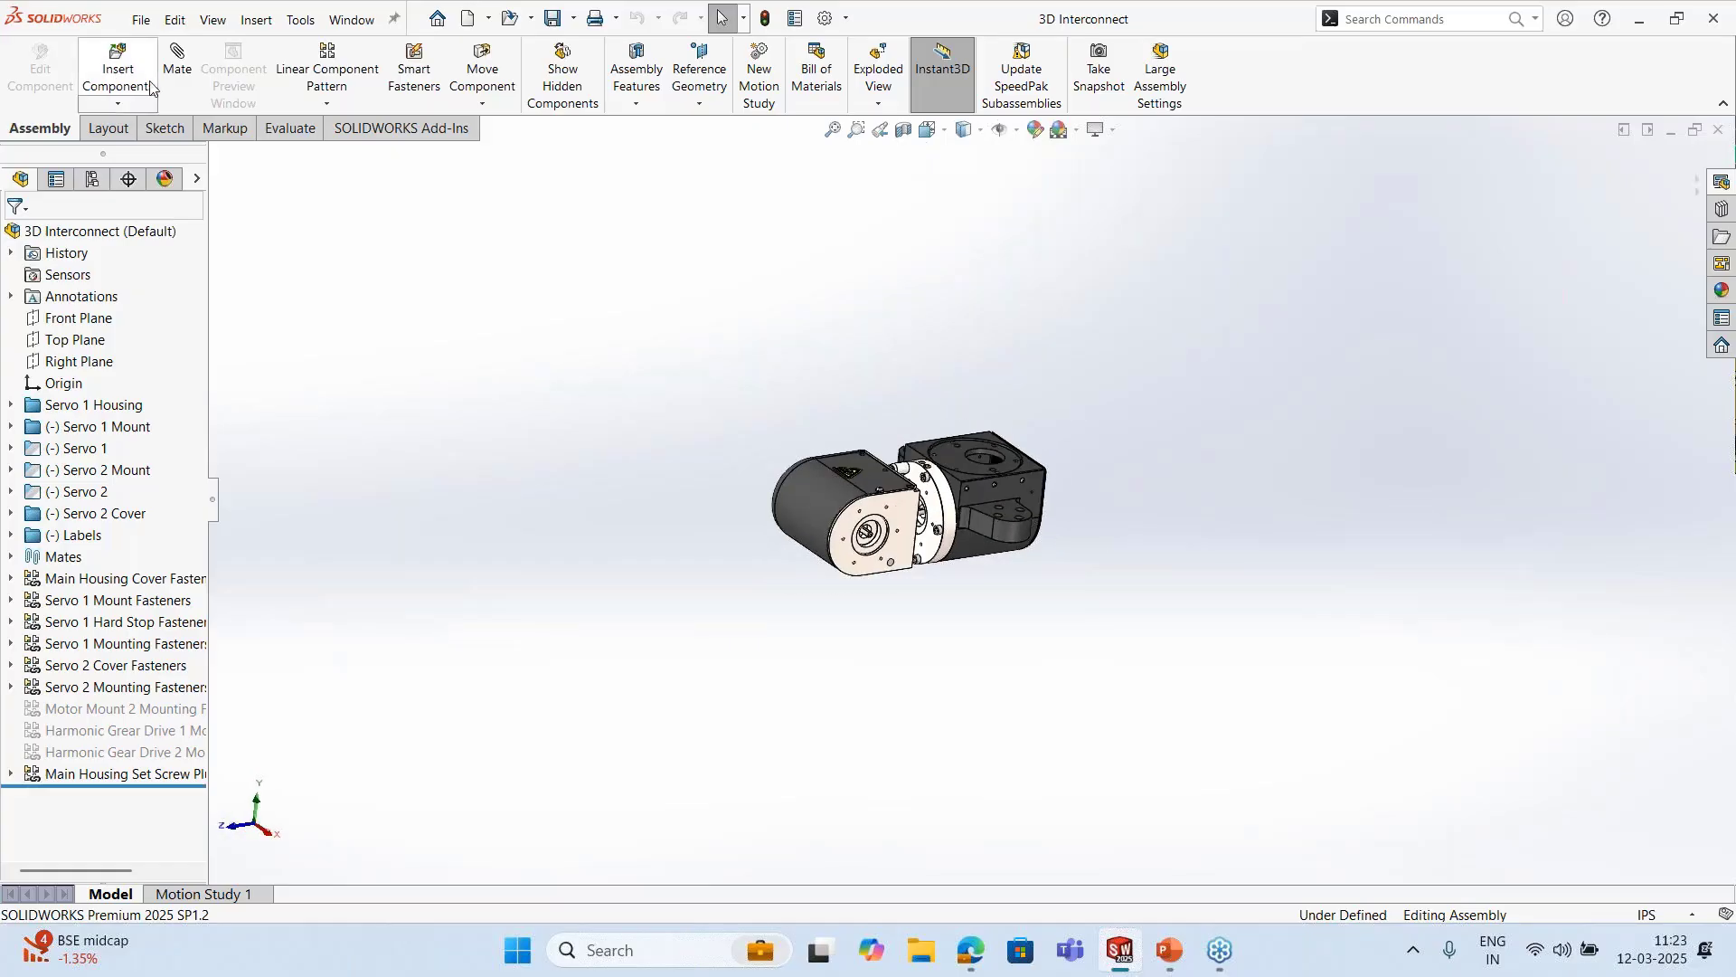
click(116, 69)
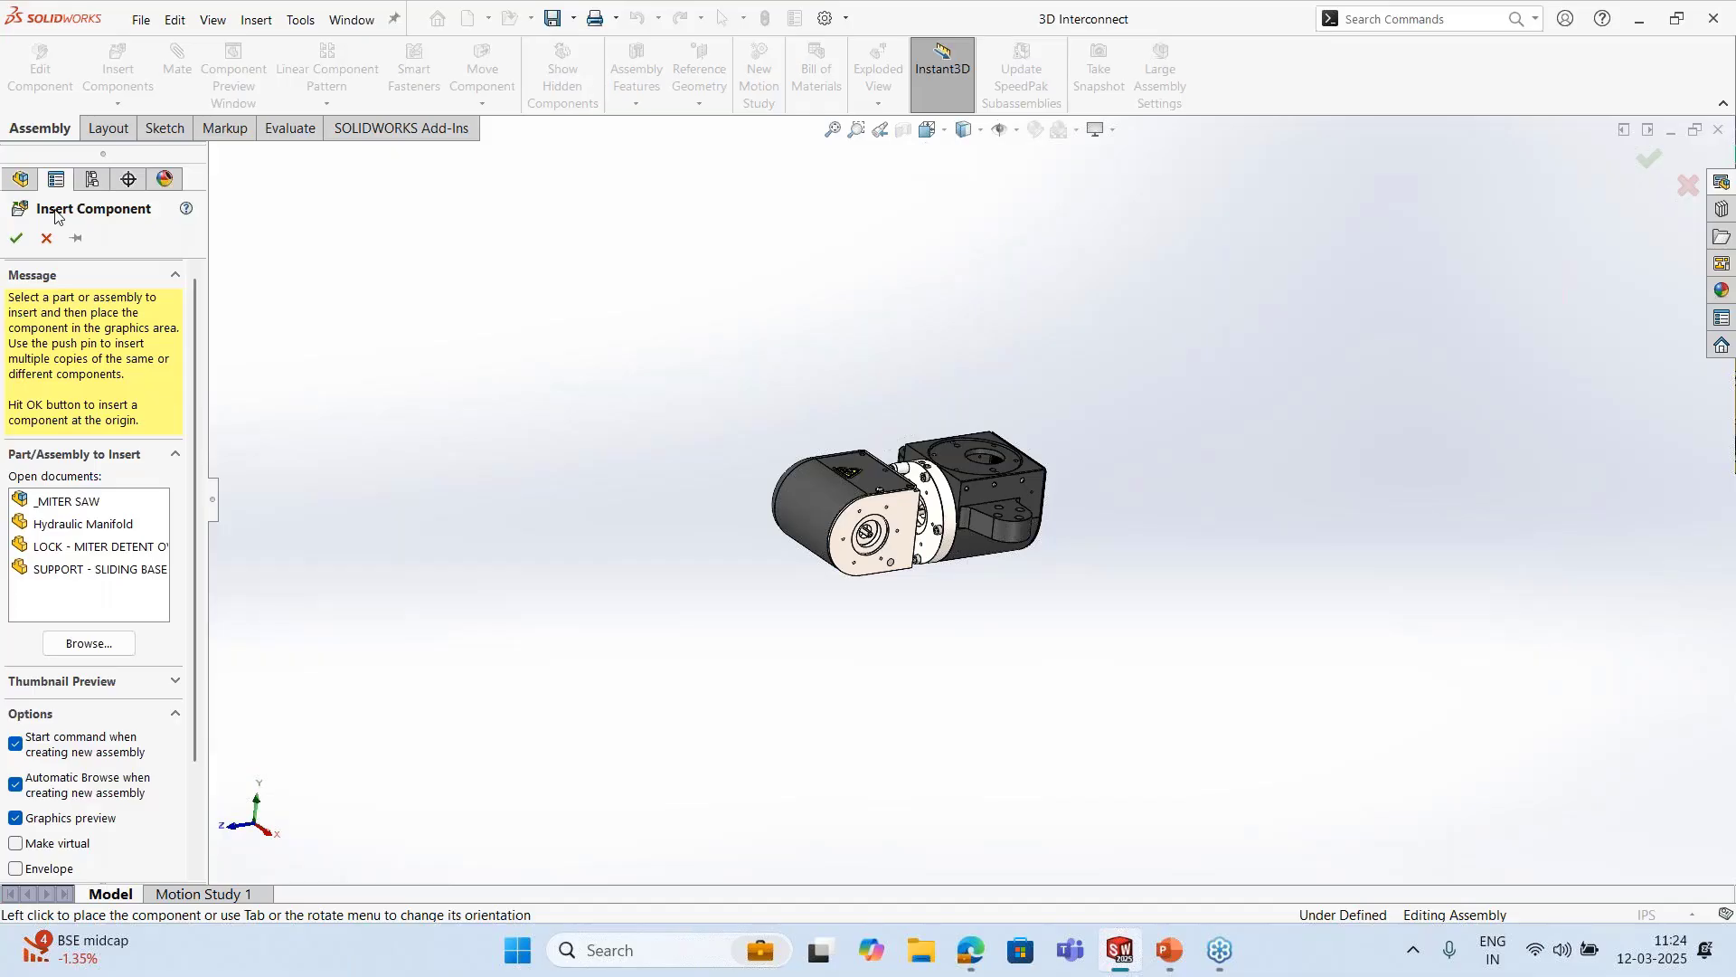
click(100, 648)
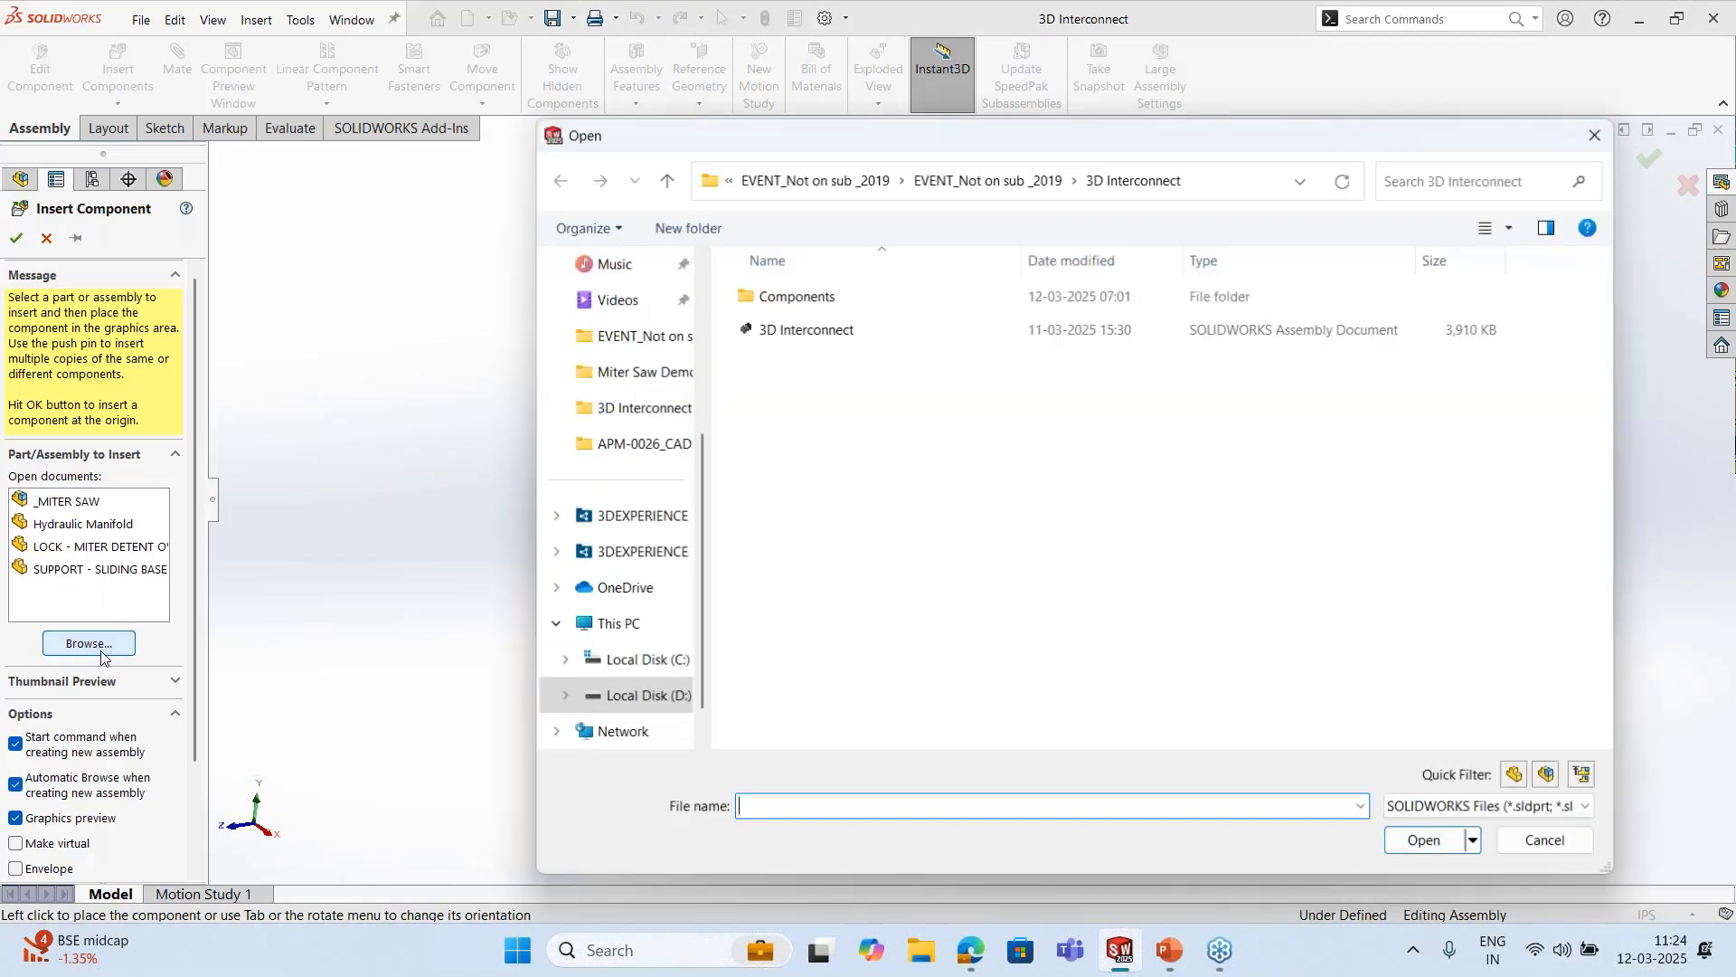
click(1497, 816)
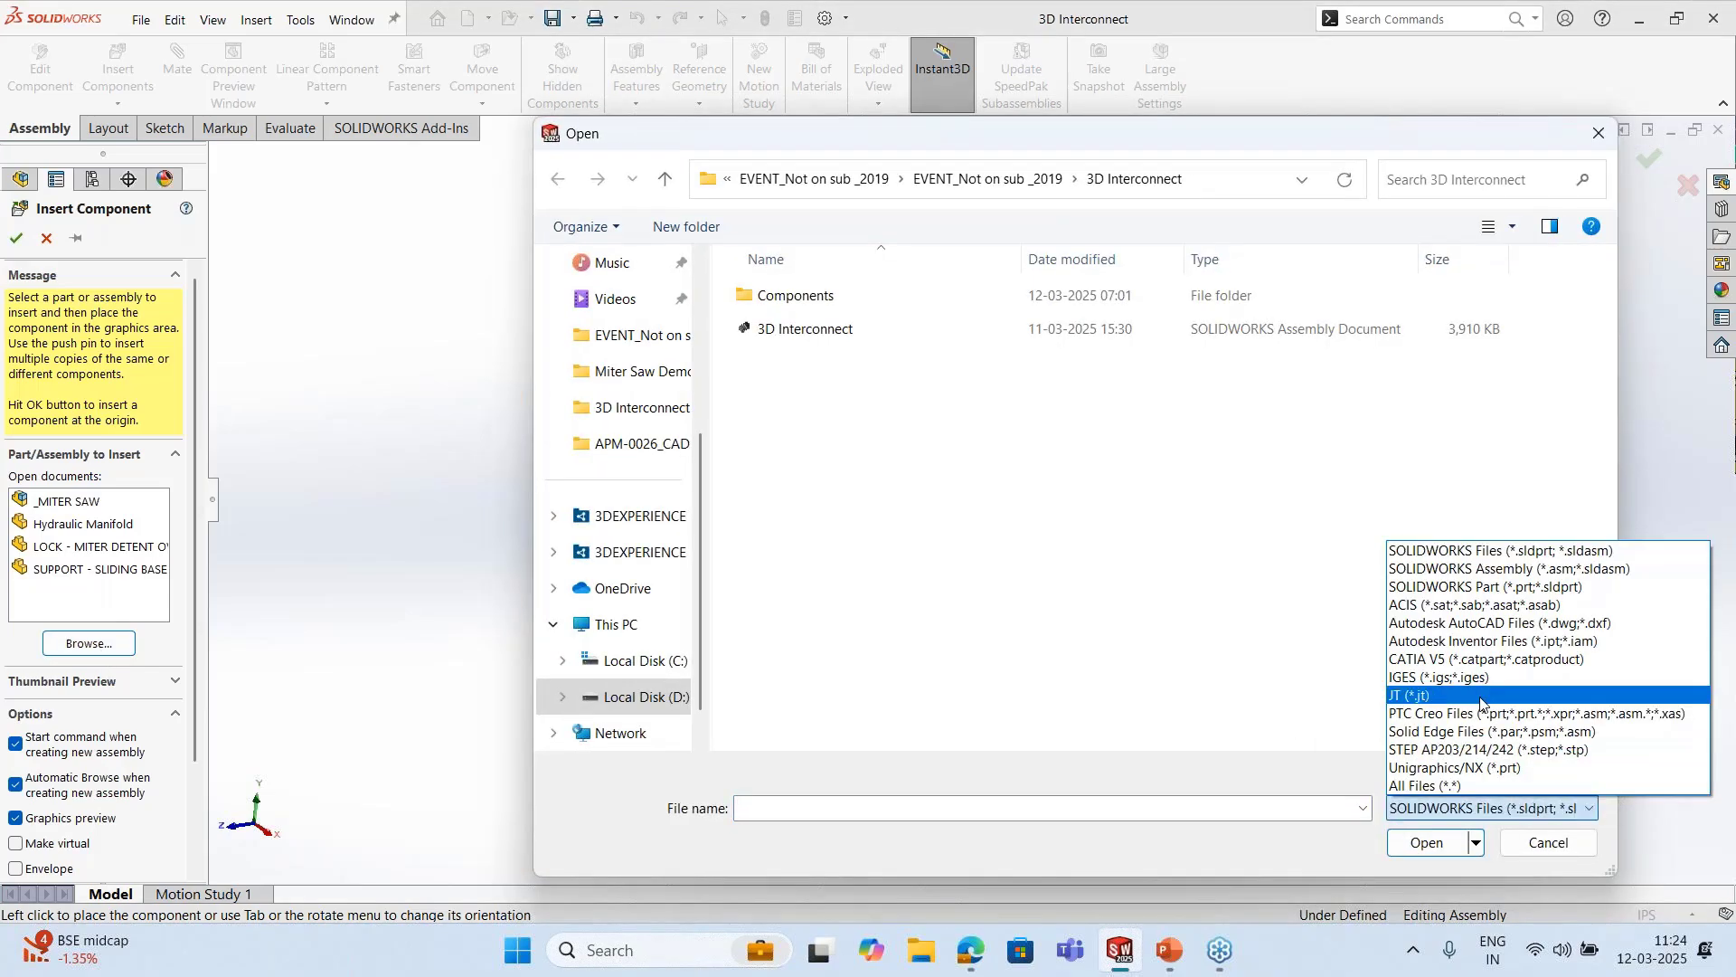
click(1485, 751)
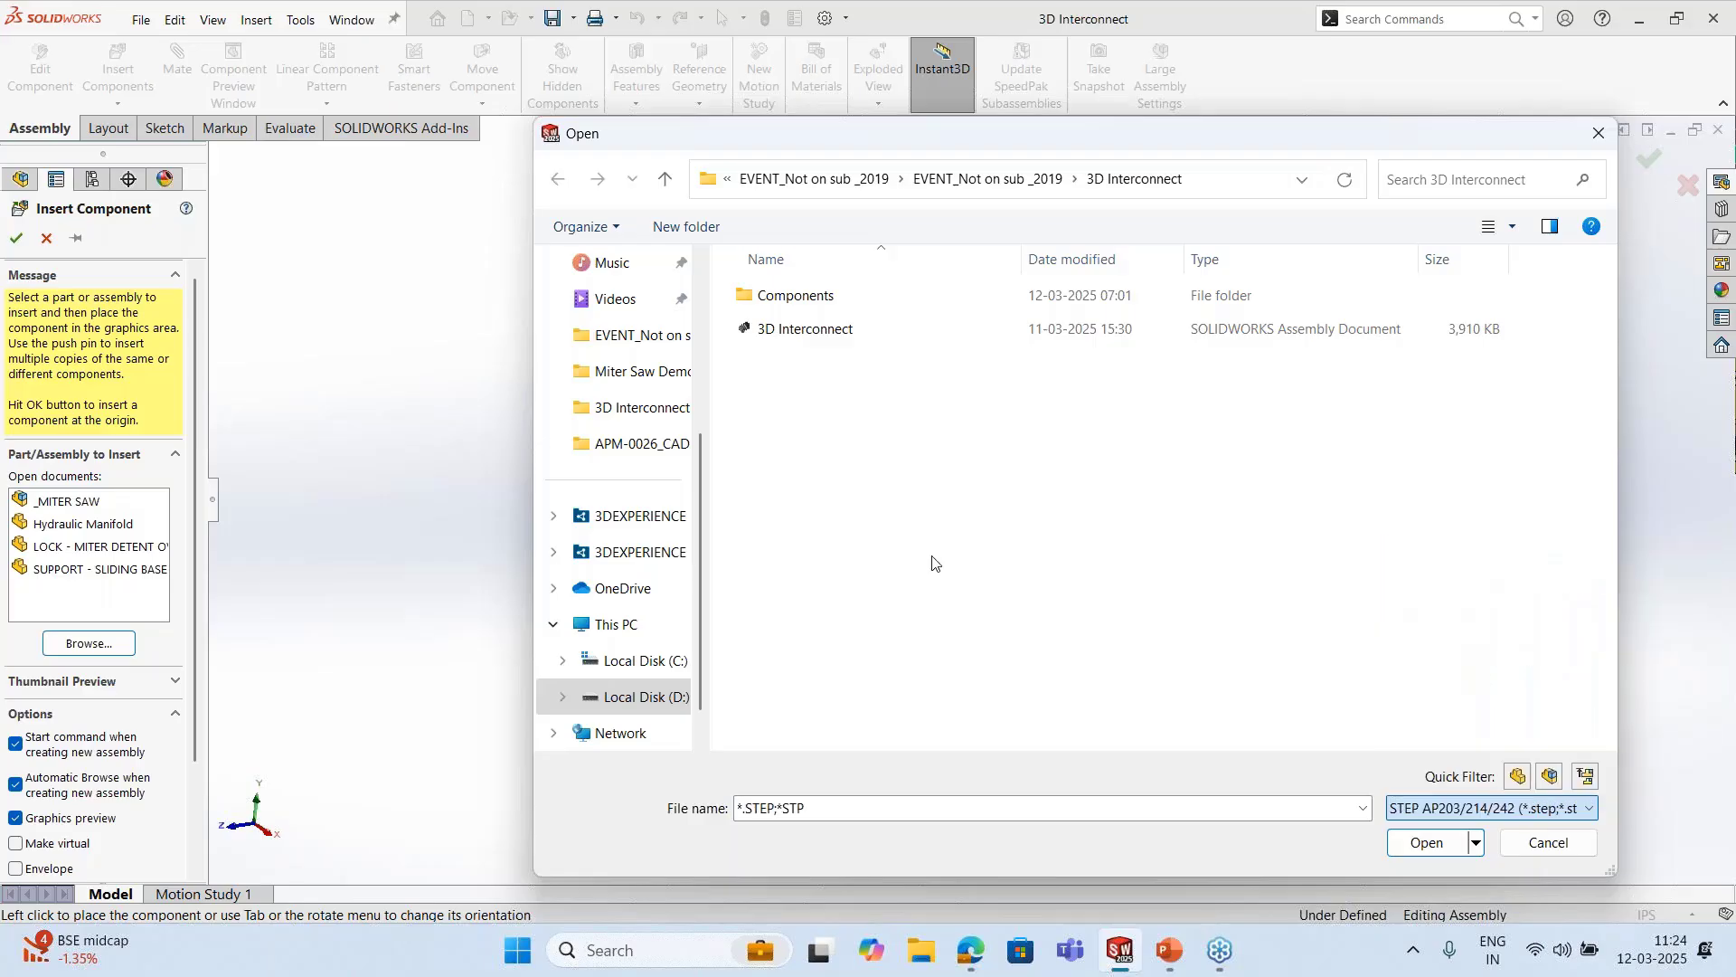
Insert the STEP file 202566 Harmonic Gear Drive Housing with the Part template and place it in open space beside the servo assembly
click(882, 337)
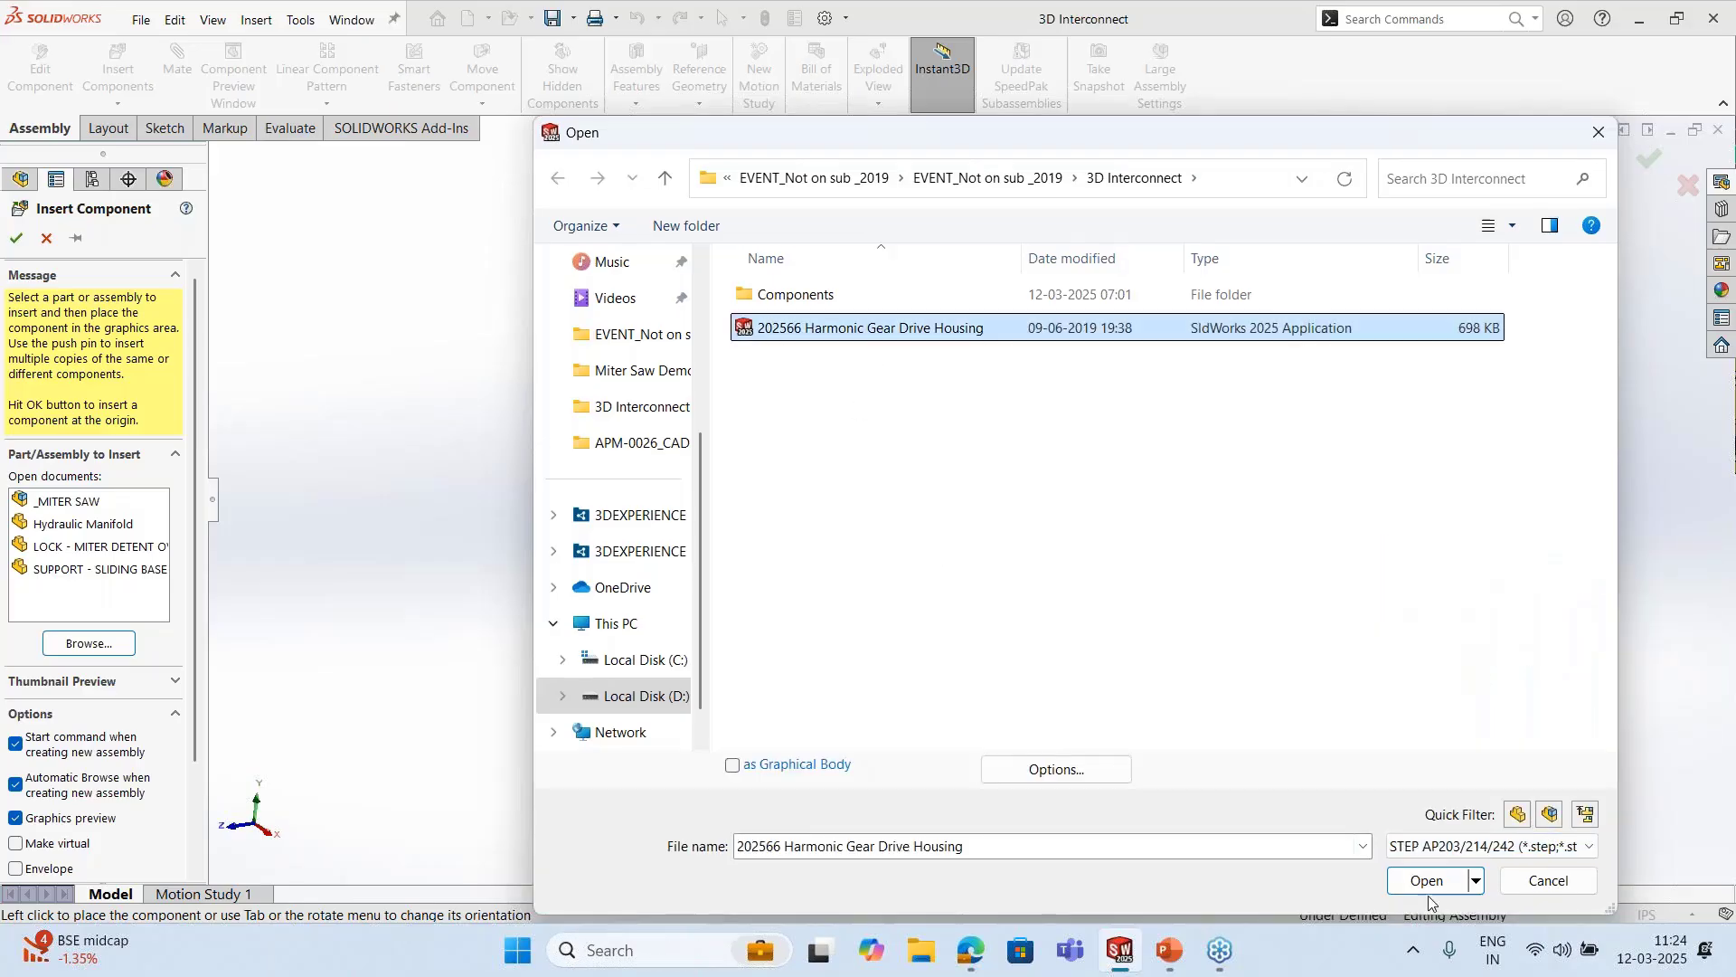
click(1428, 880)
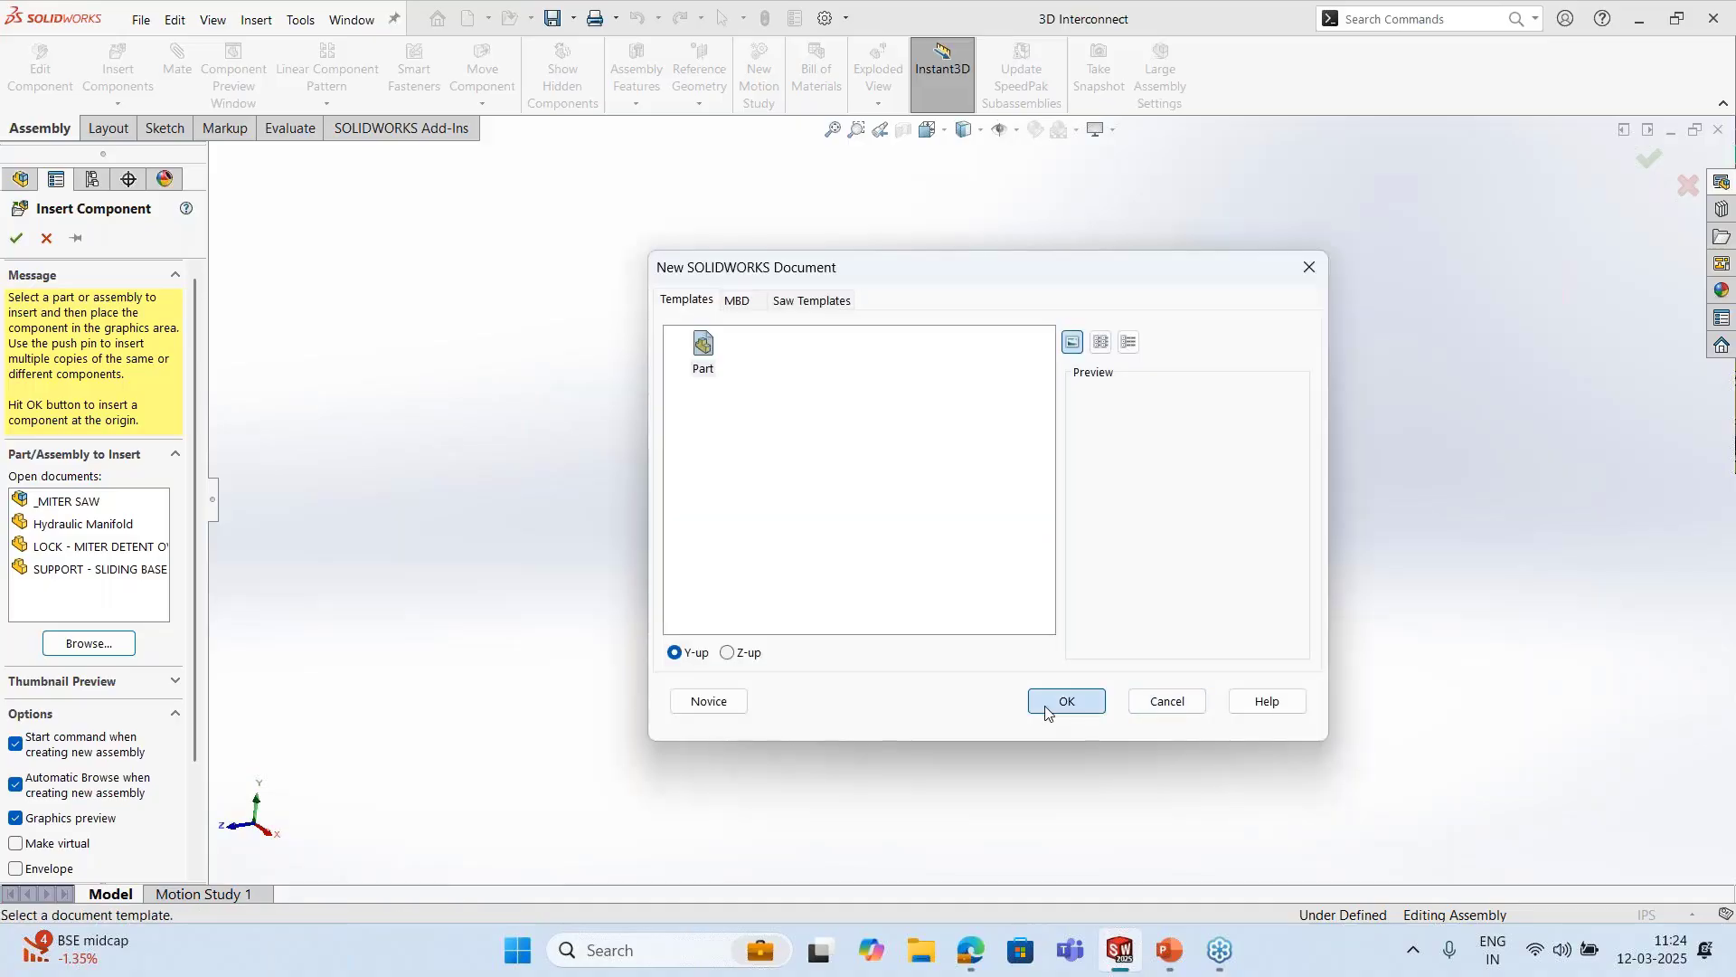
click(1065, 702)
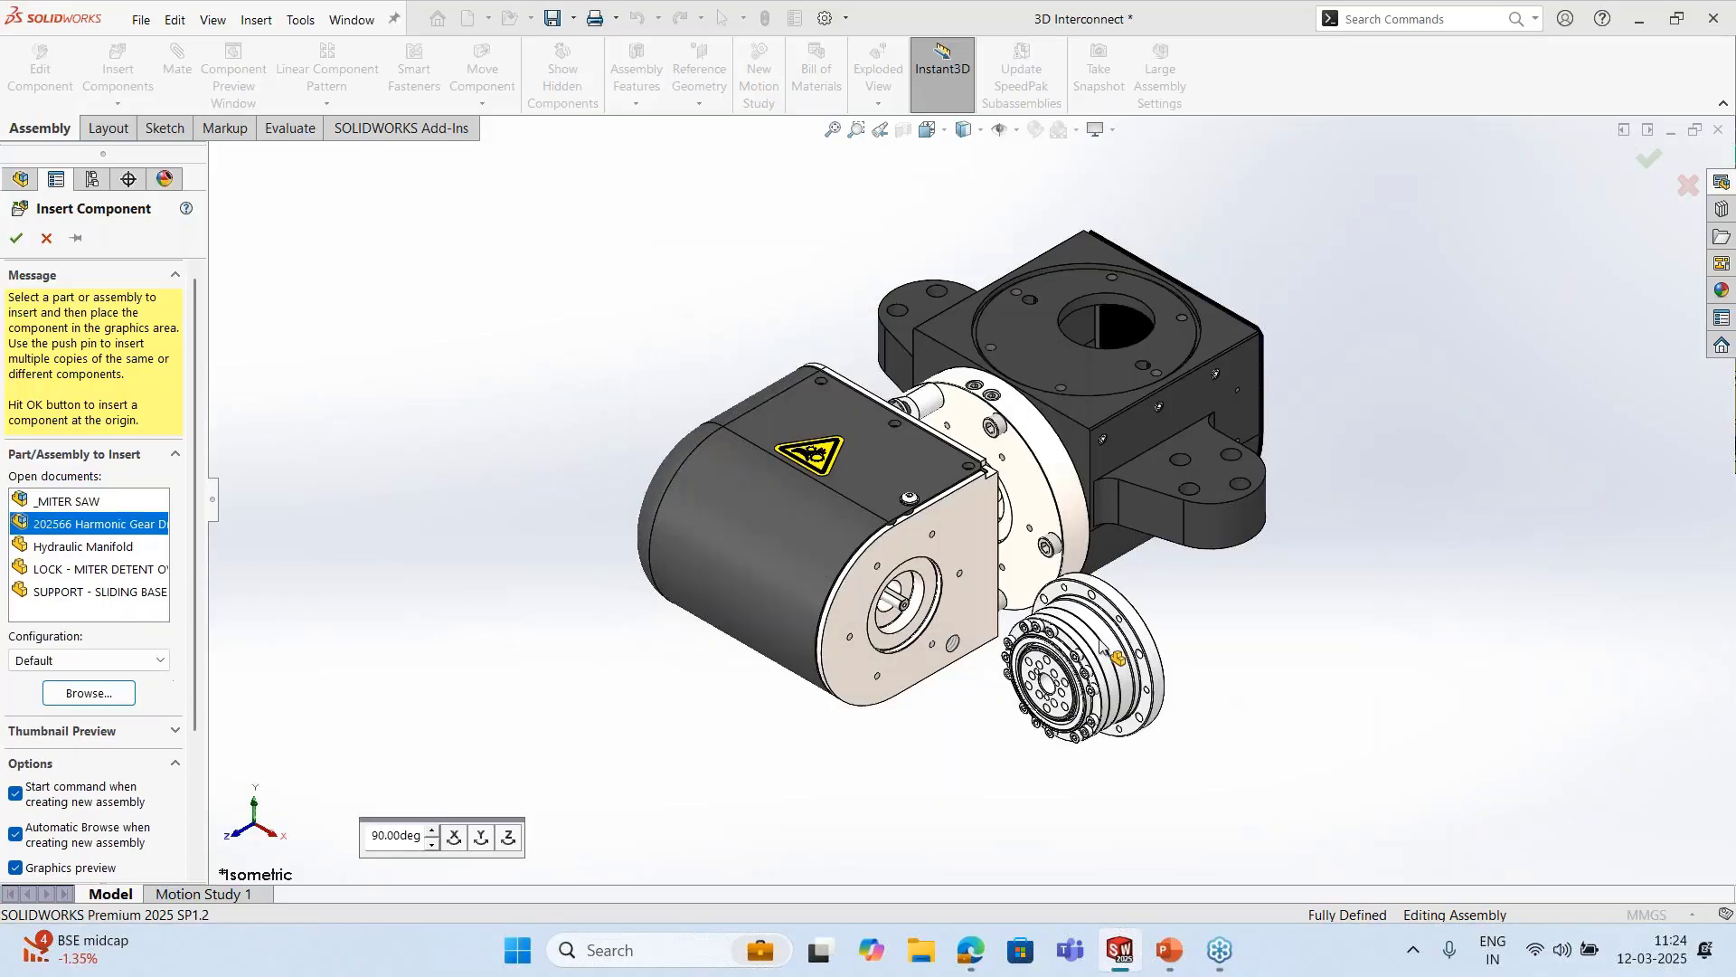
click(1150, 653)
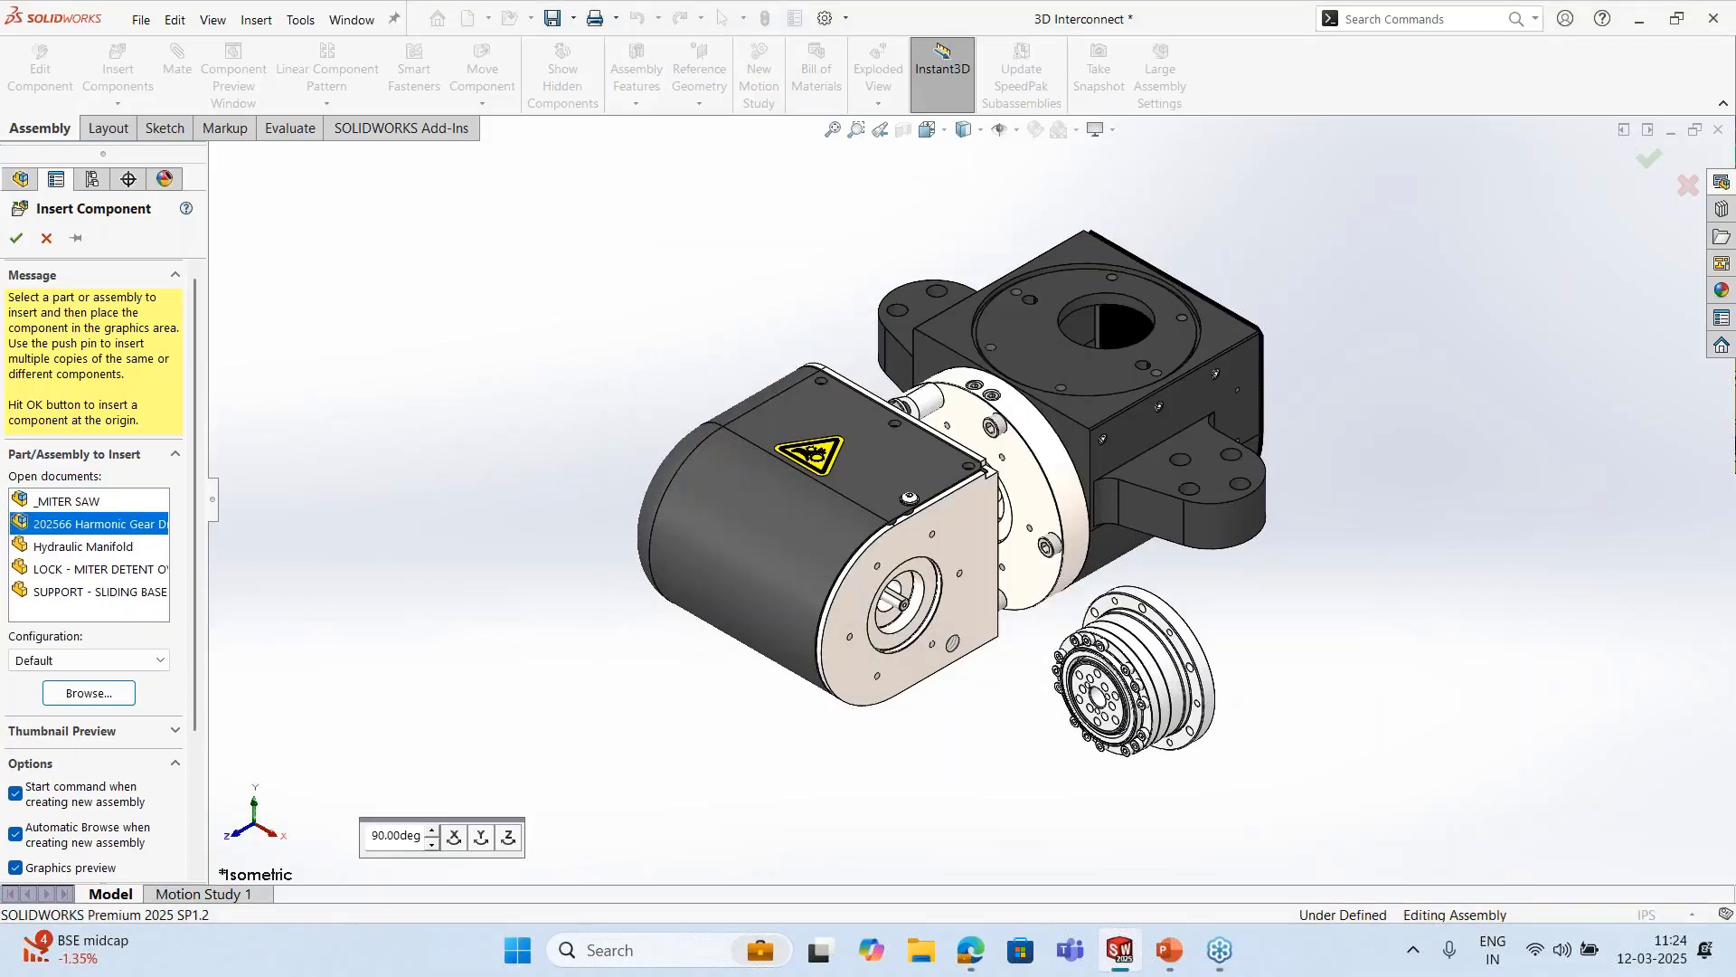
middle_drag(1151, 653, 1143, 672)
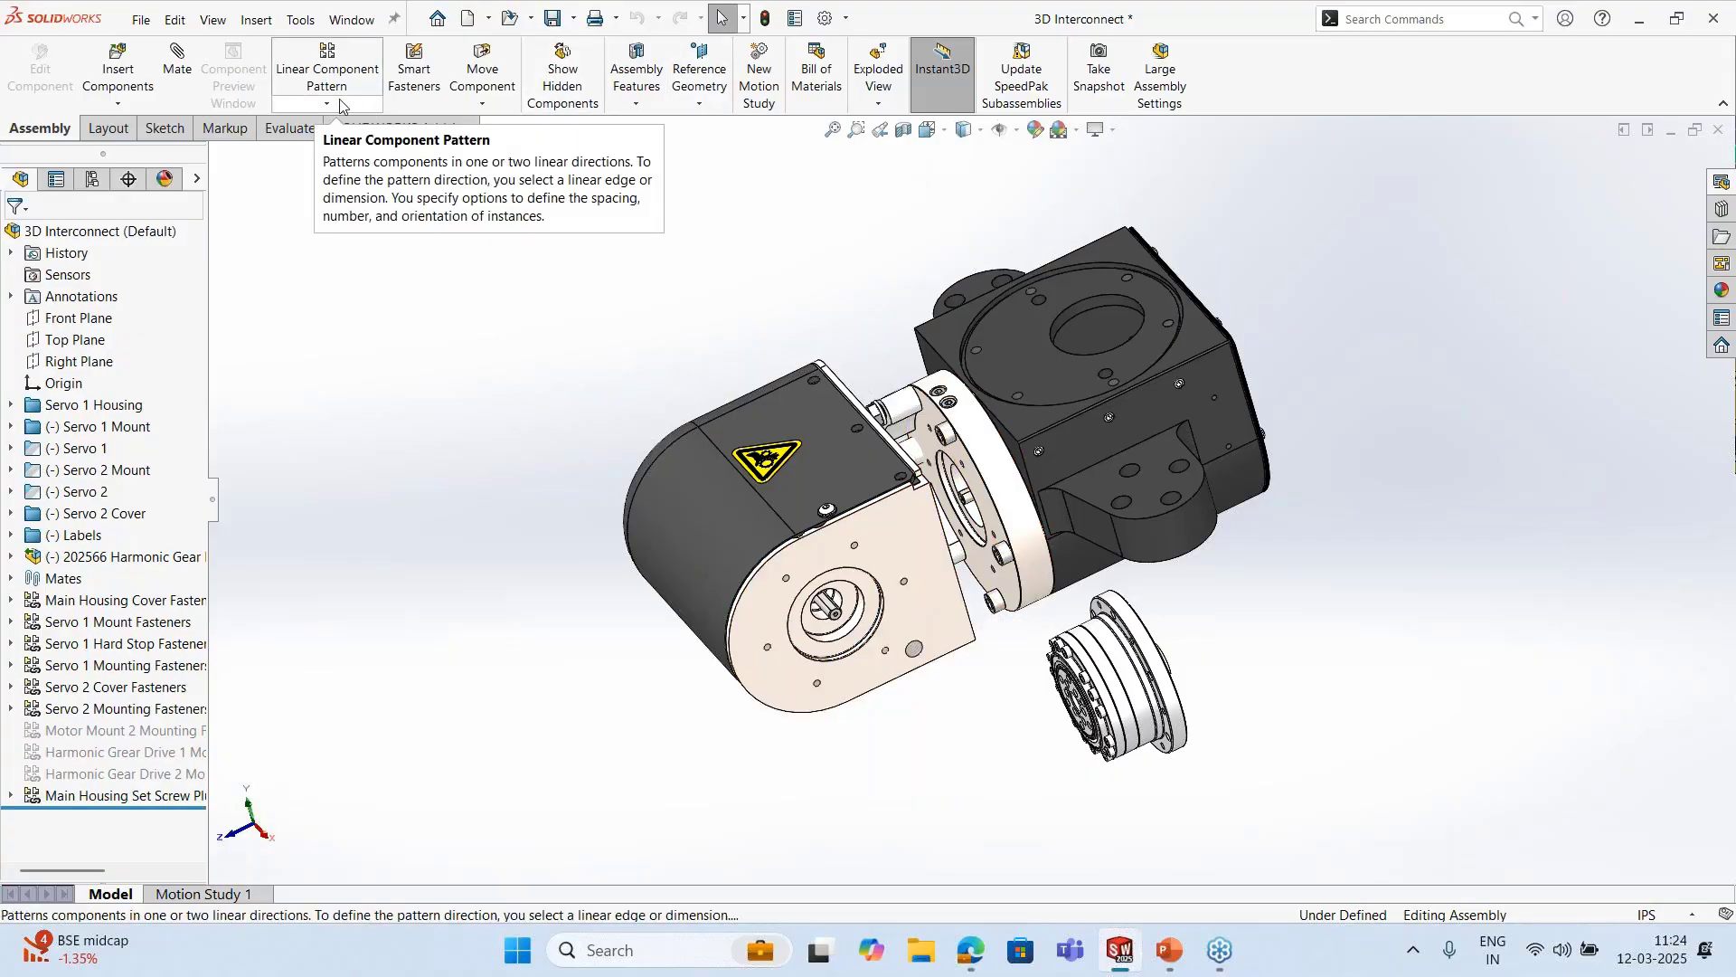
Look through the available assembly features, close the list, and switch to the PowerPoint slide show
click(638, 86)
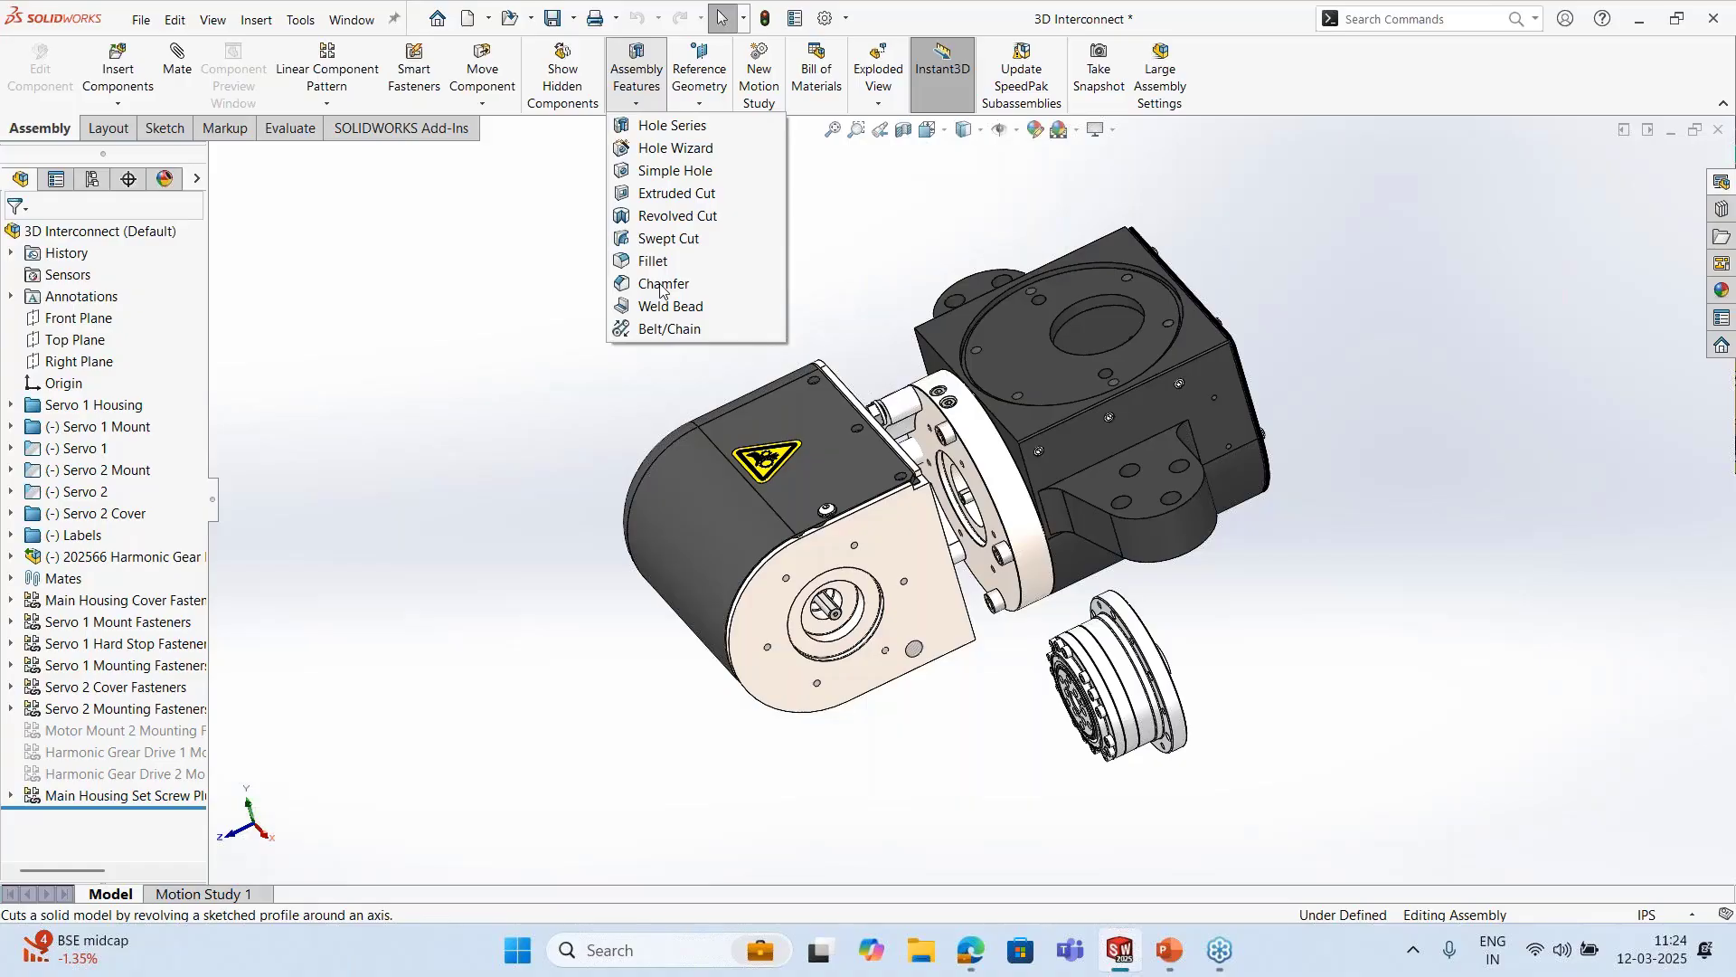
click(1231, 578)
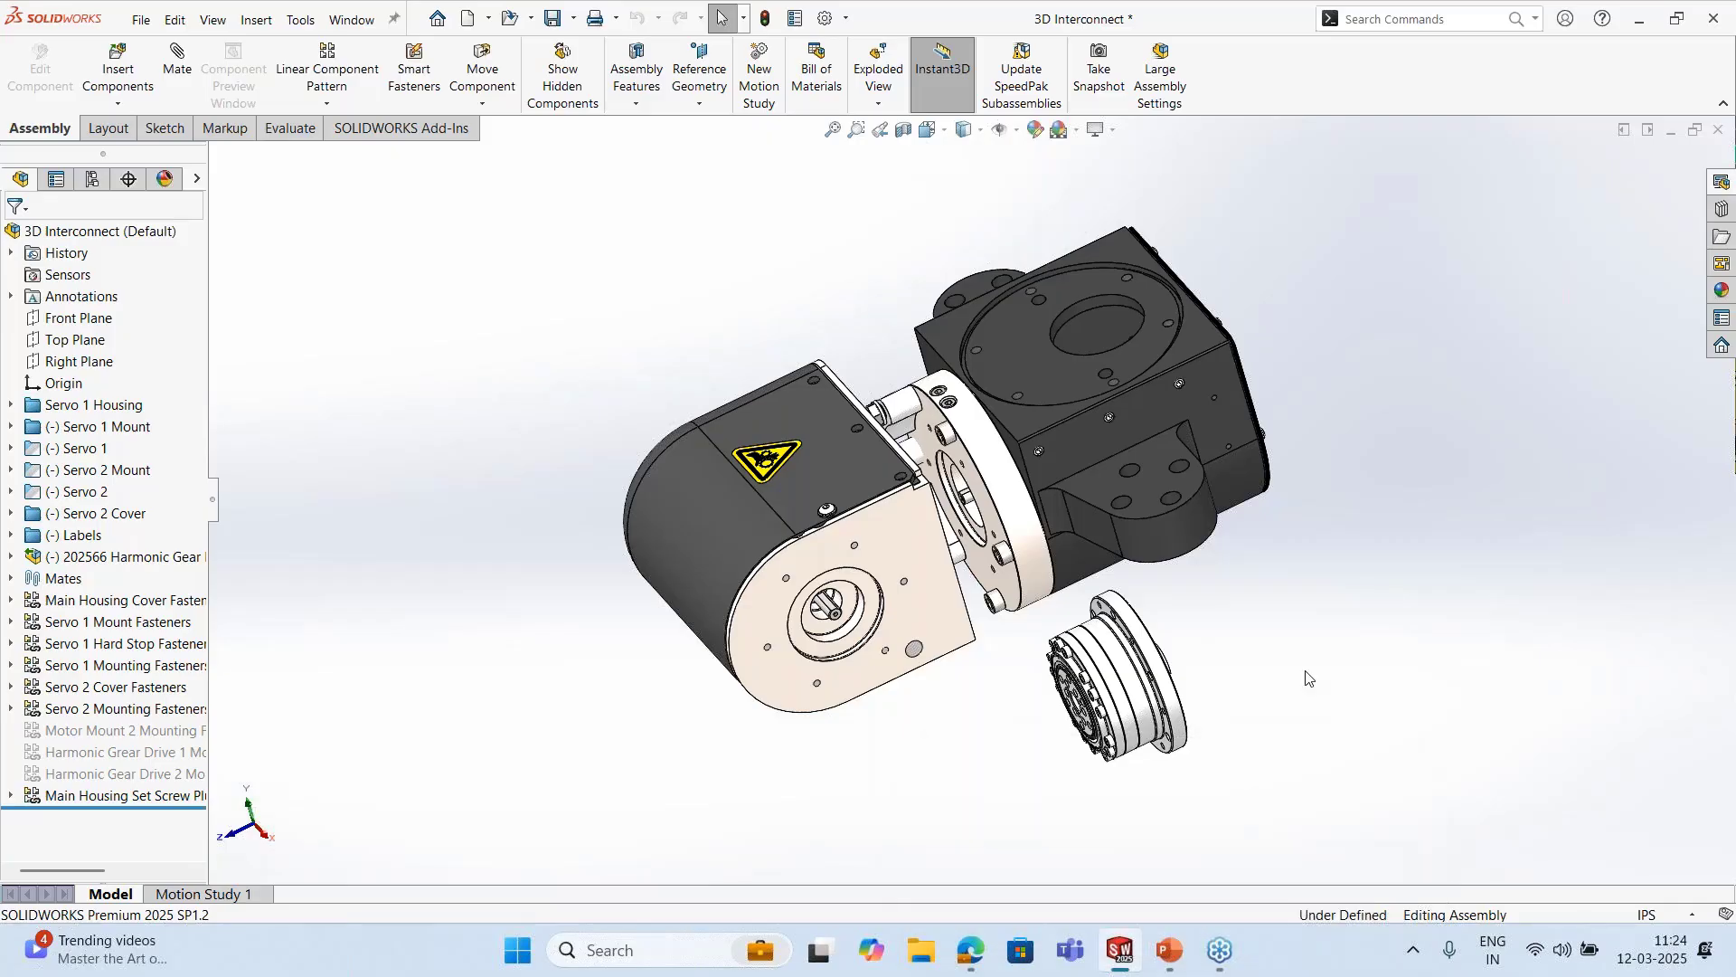
key(alt+Tab)
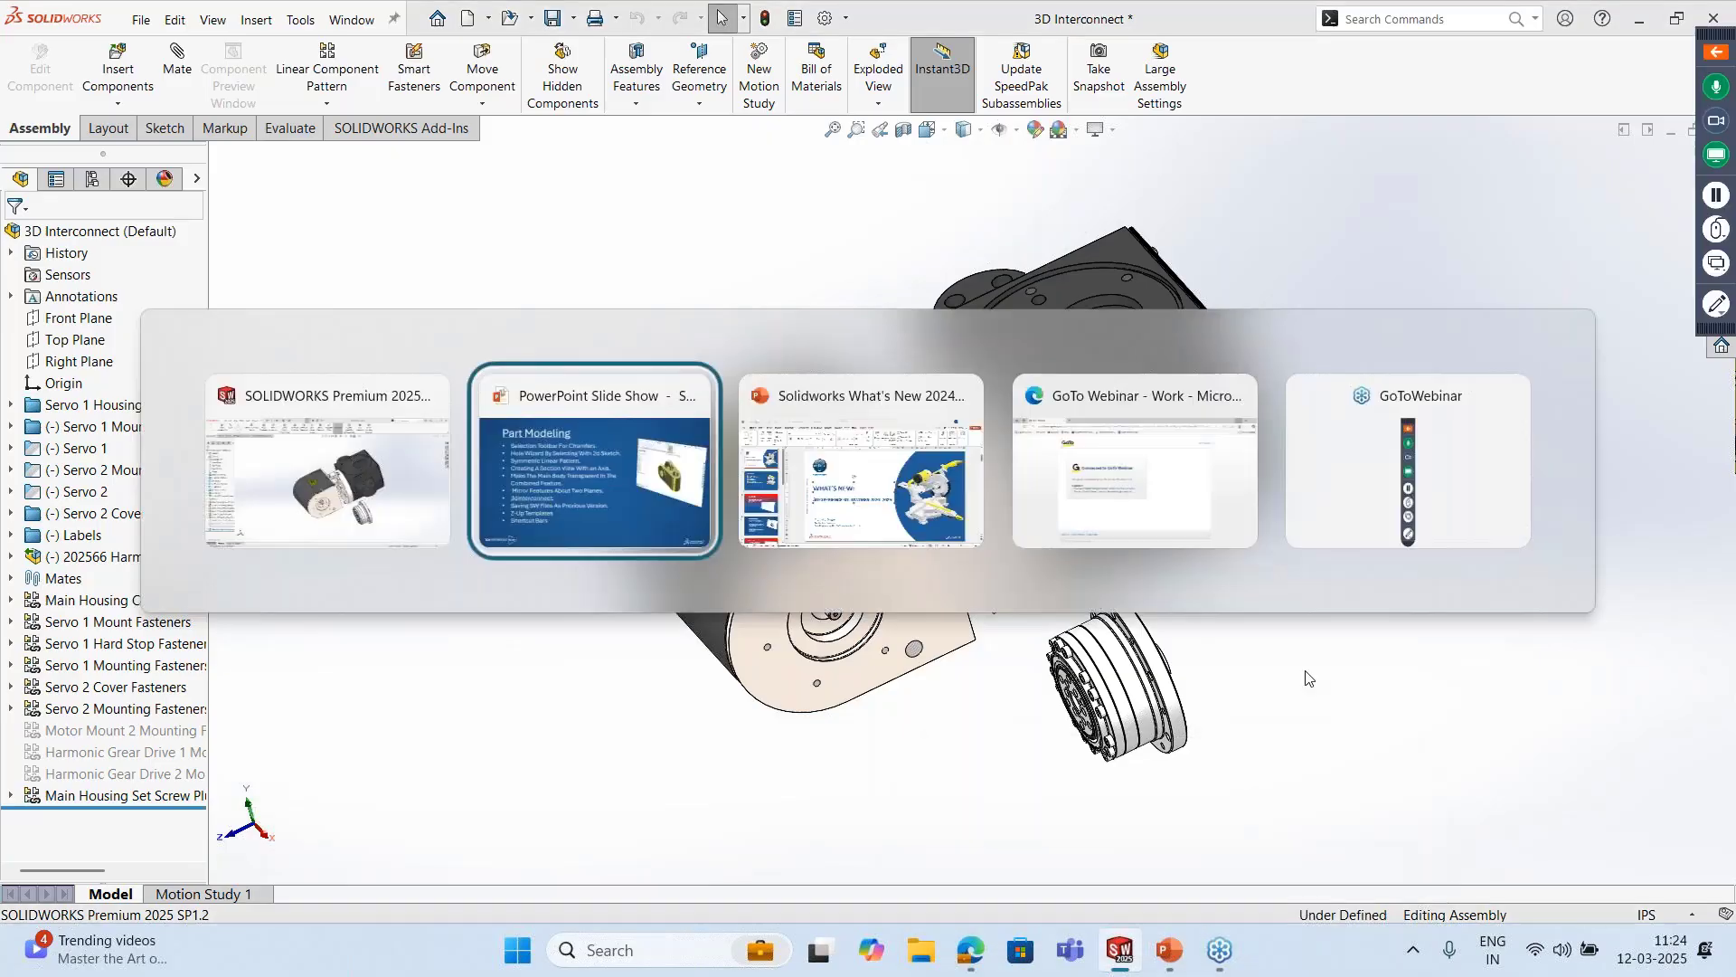
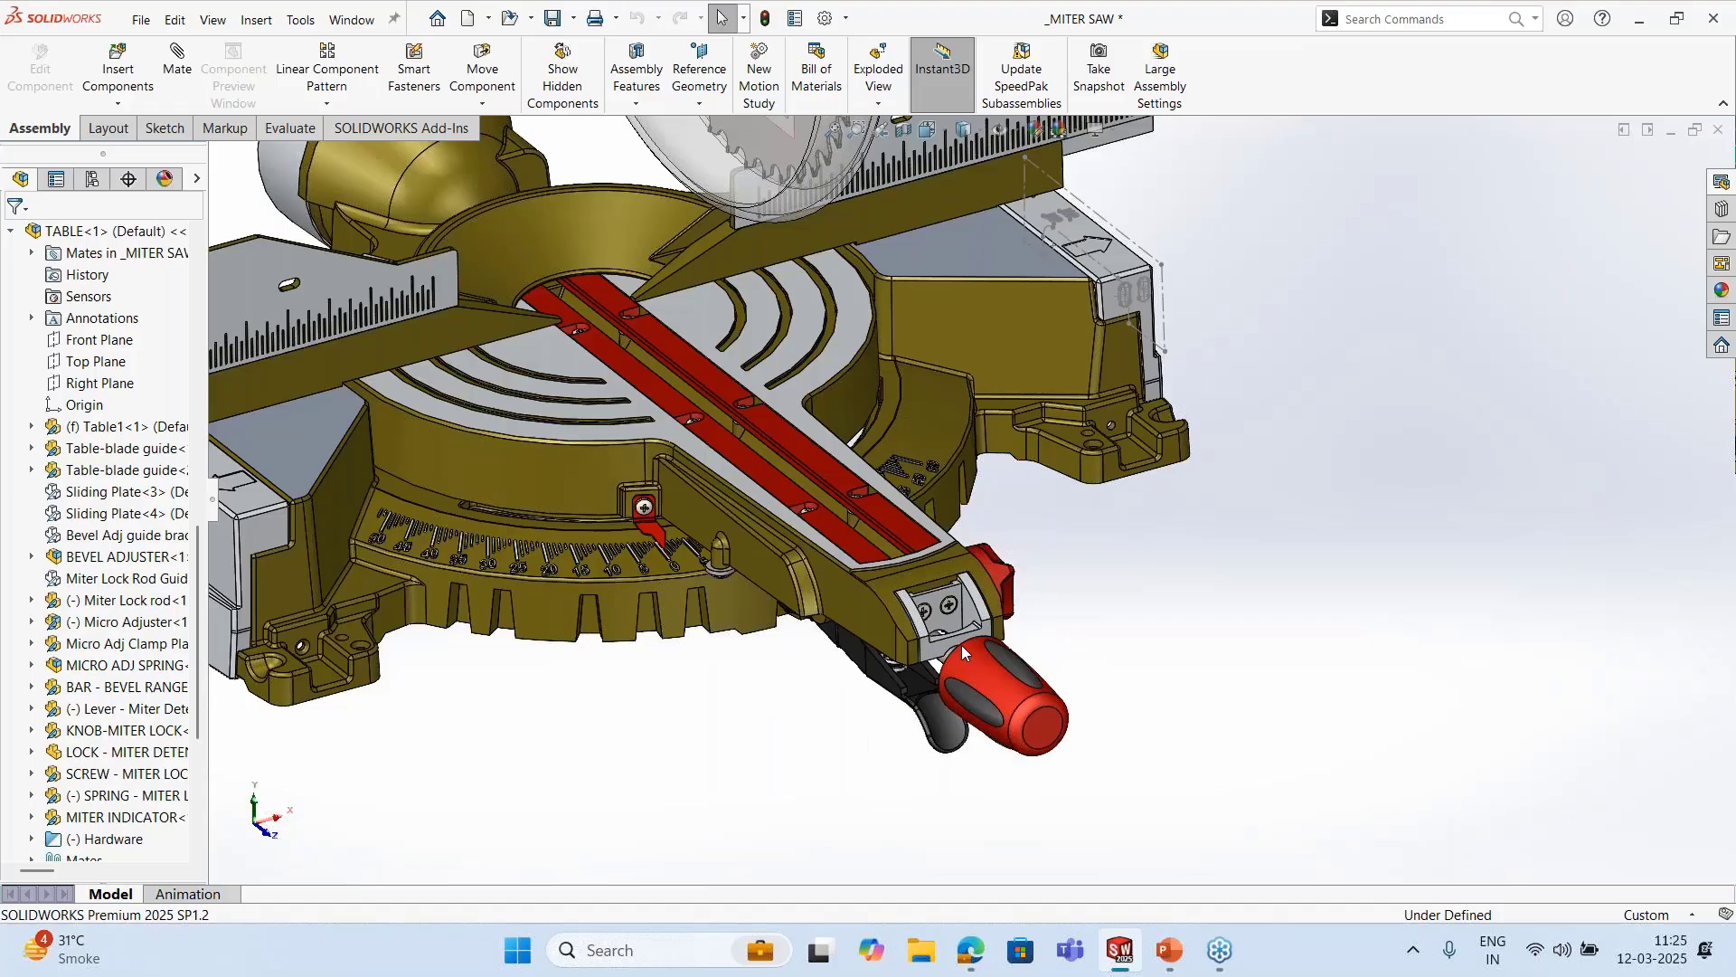
Open the miter saw's HEAD YOKE subassembly in its own window
scroll(962, 644, up, 6)
middle_drag(896, 515, 1054, 492)
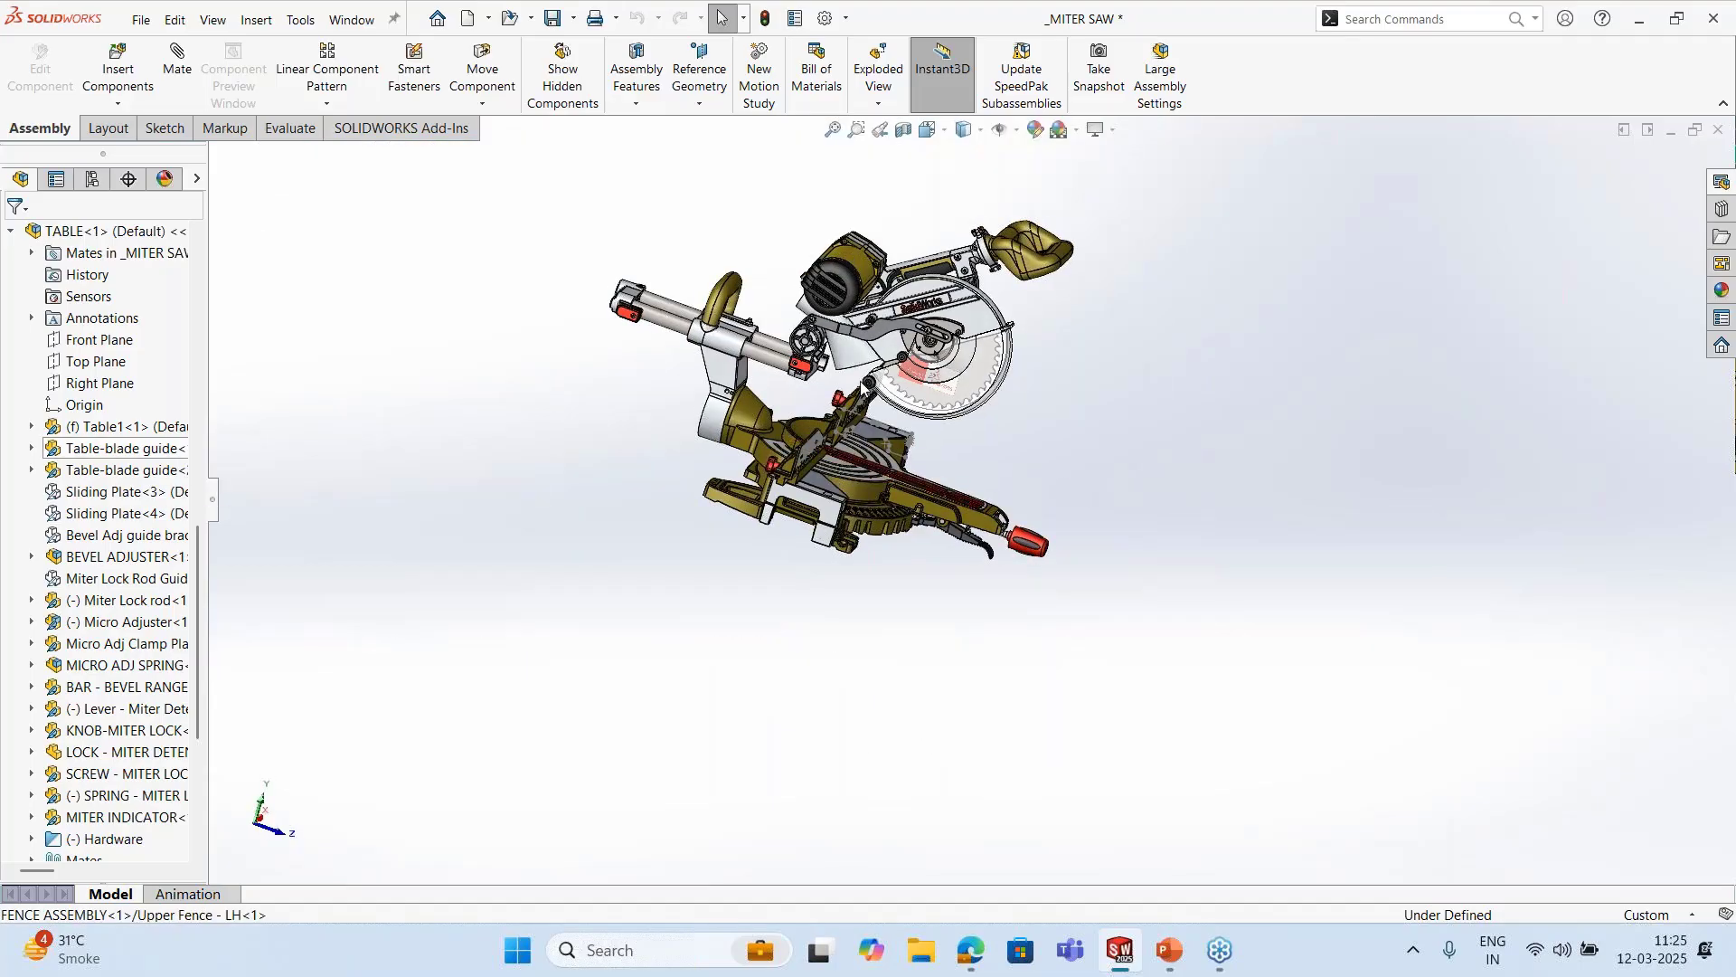
scroll(834, 354, down, 1)
middle_drag(895, 376, 818, 384)
scroll(818, 384, down, 5)
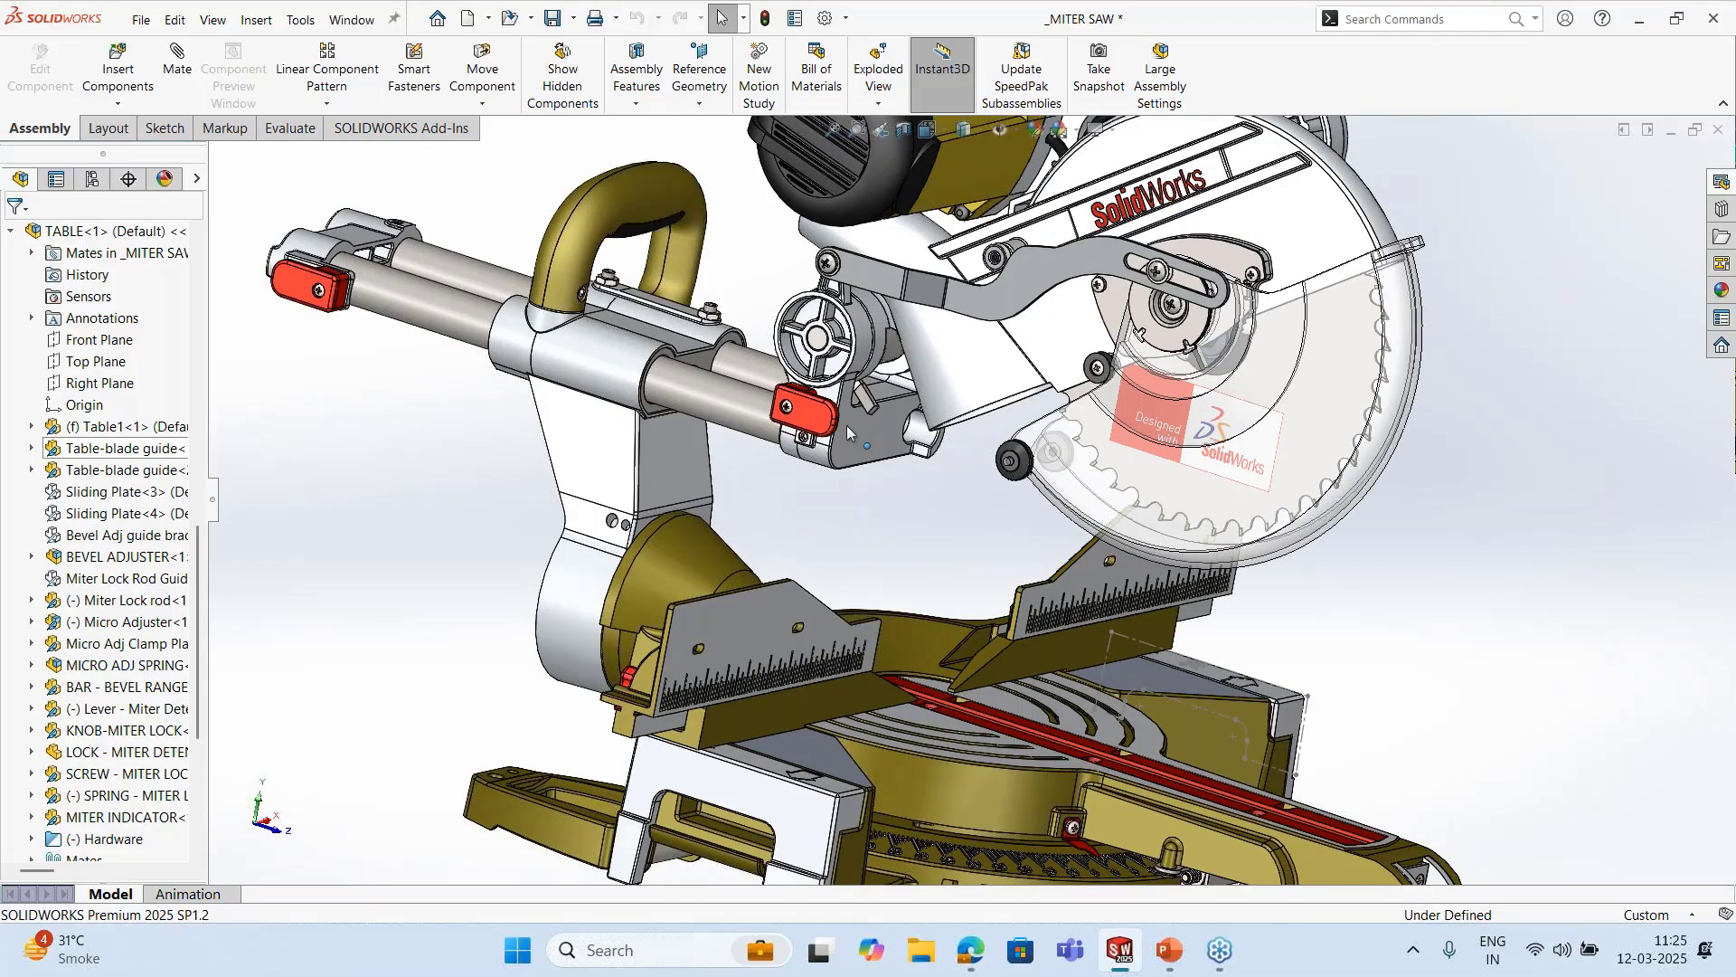
click(847, 425)
right_click(101, 470)
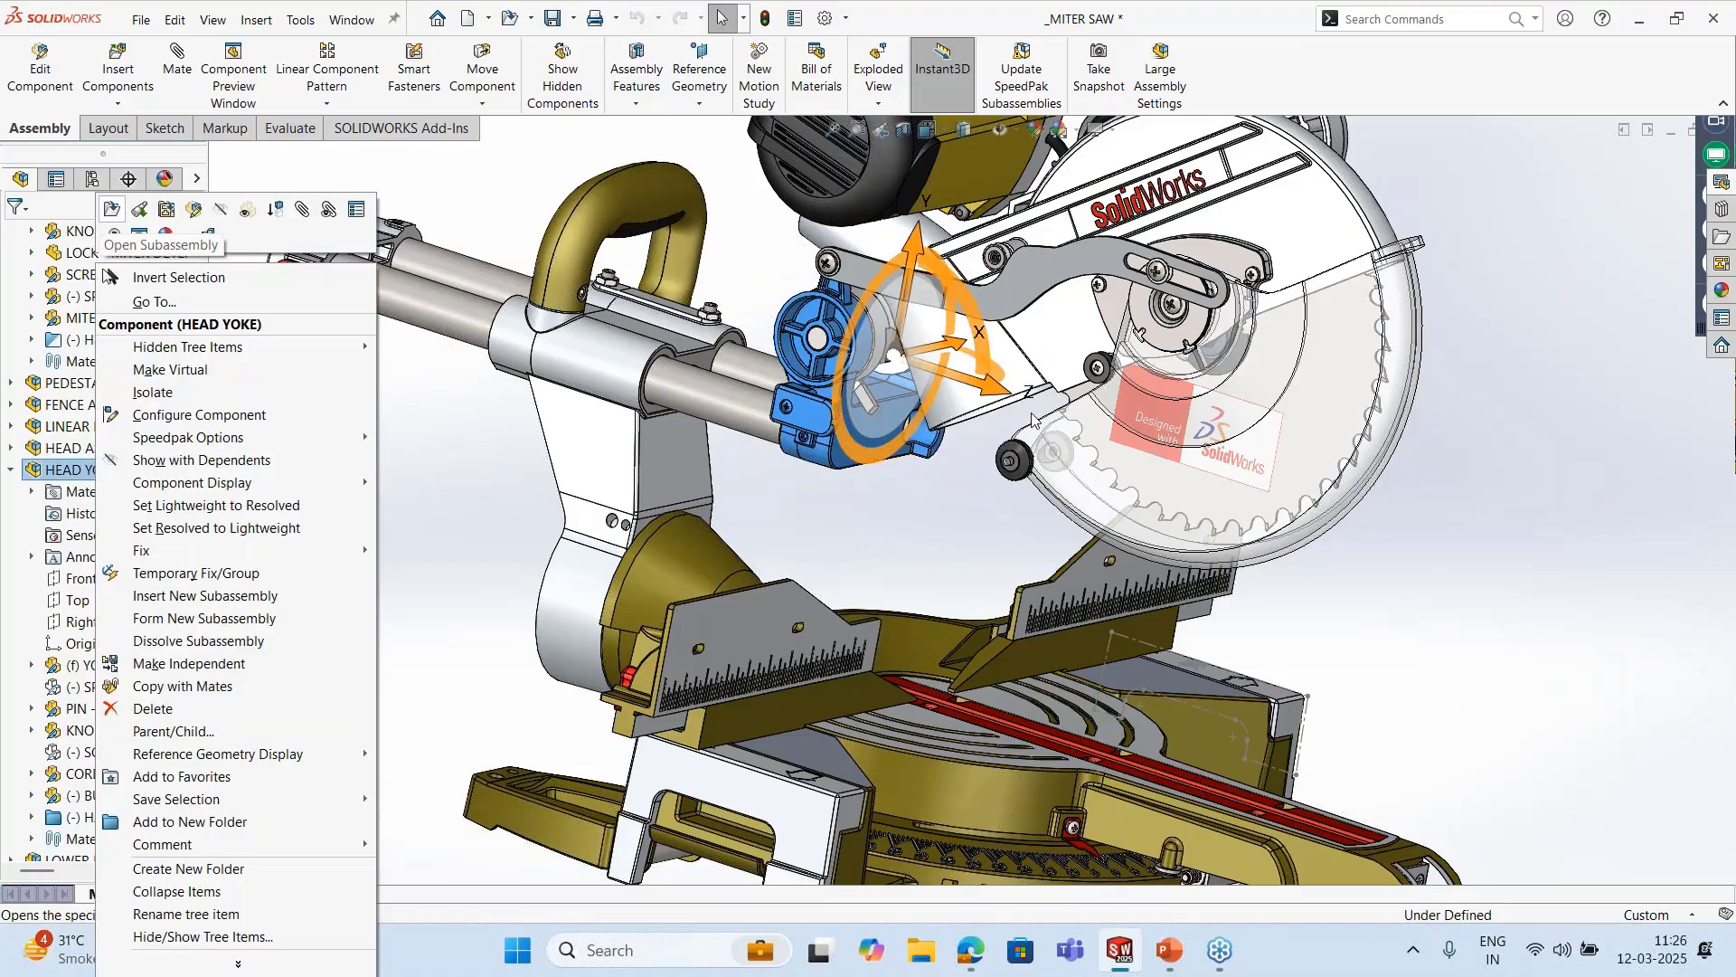
click(111, 209)
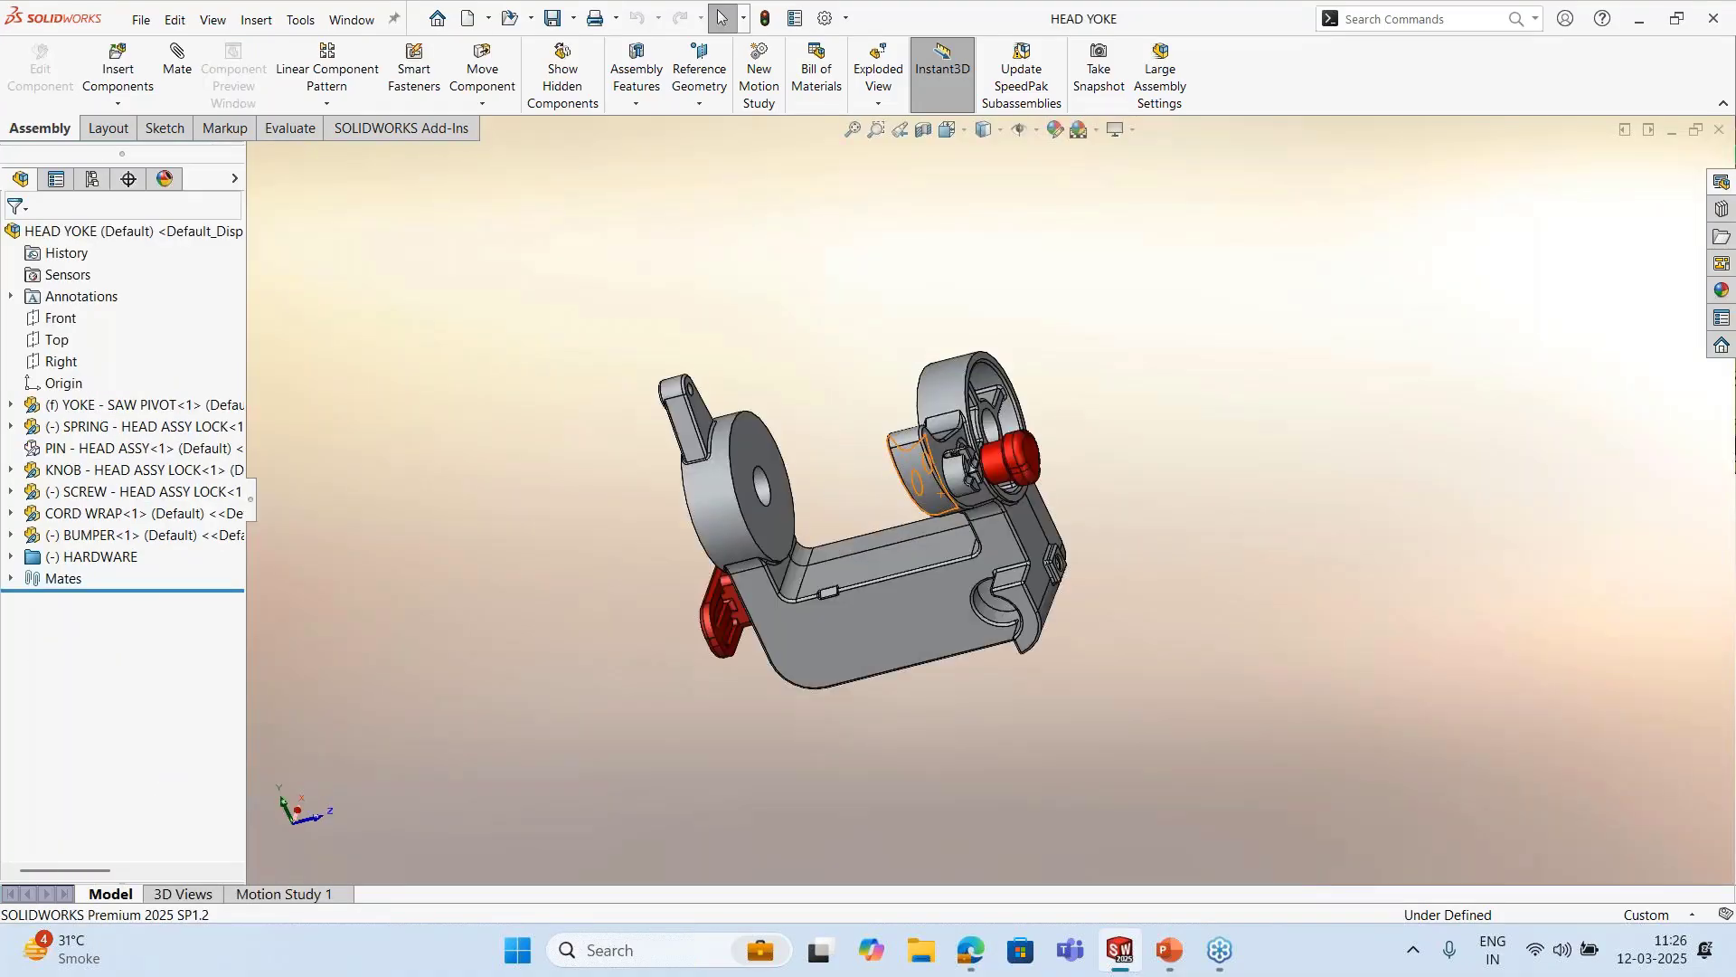
scroll(1054, 466, down, 3)
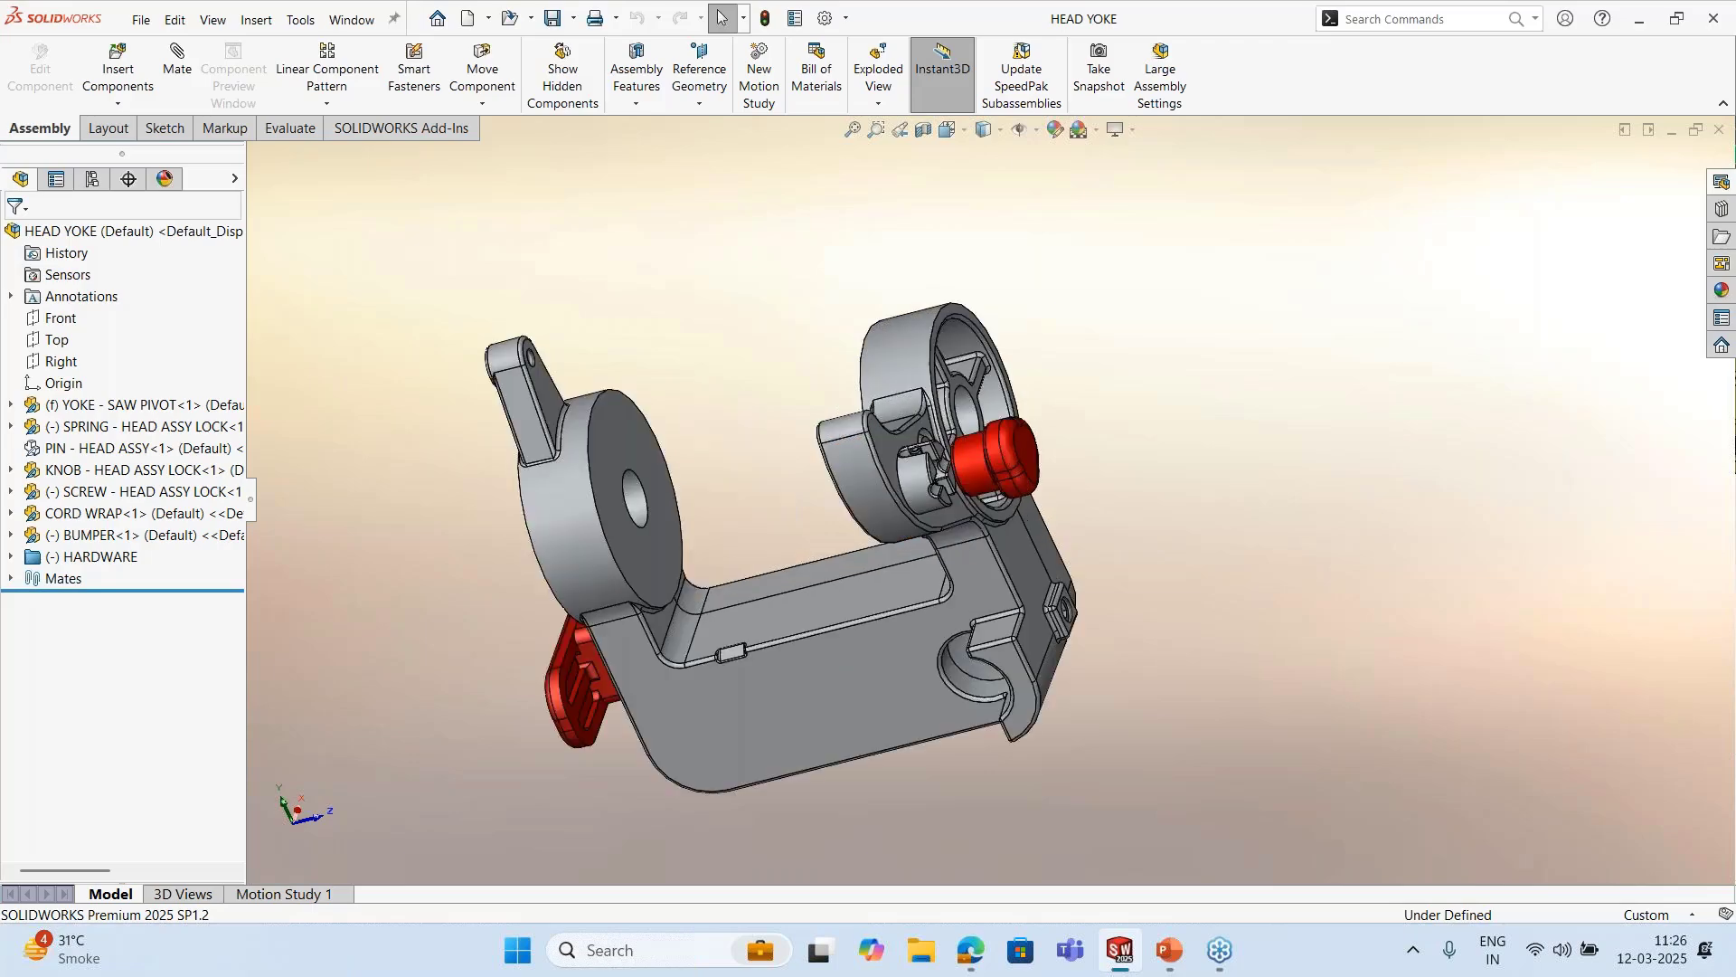
scroll(1059, 539, down, 4)
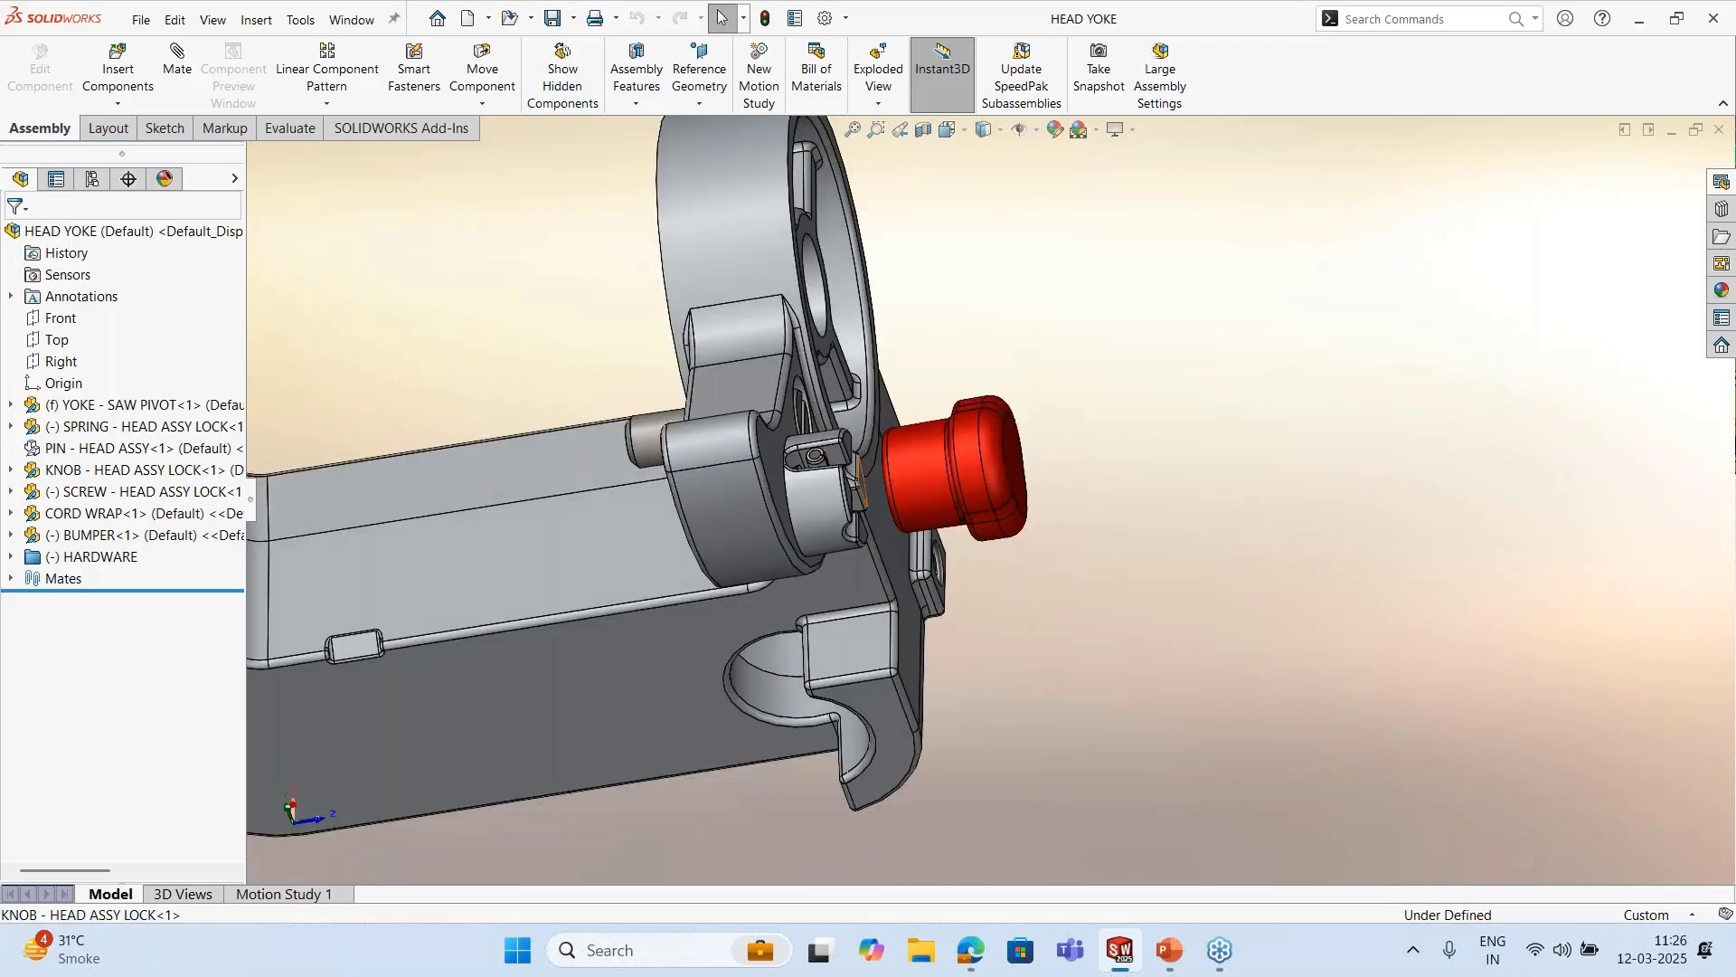
scroll(860, 434, down, 2)
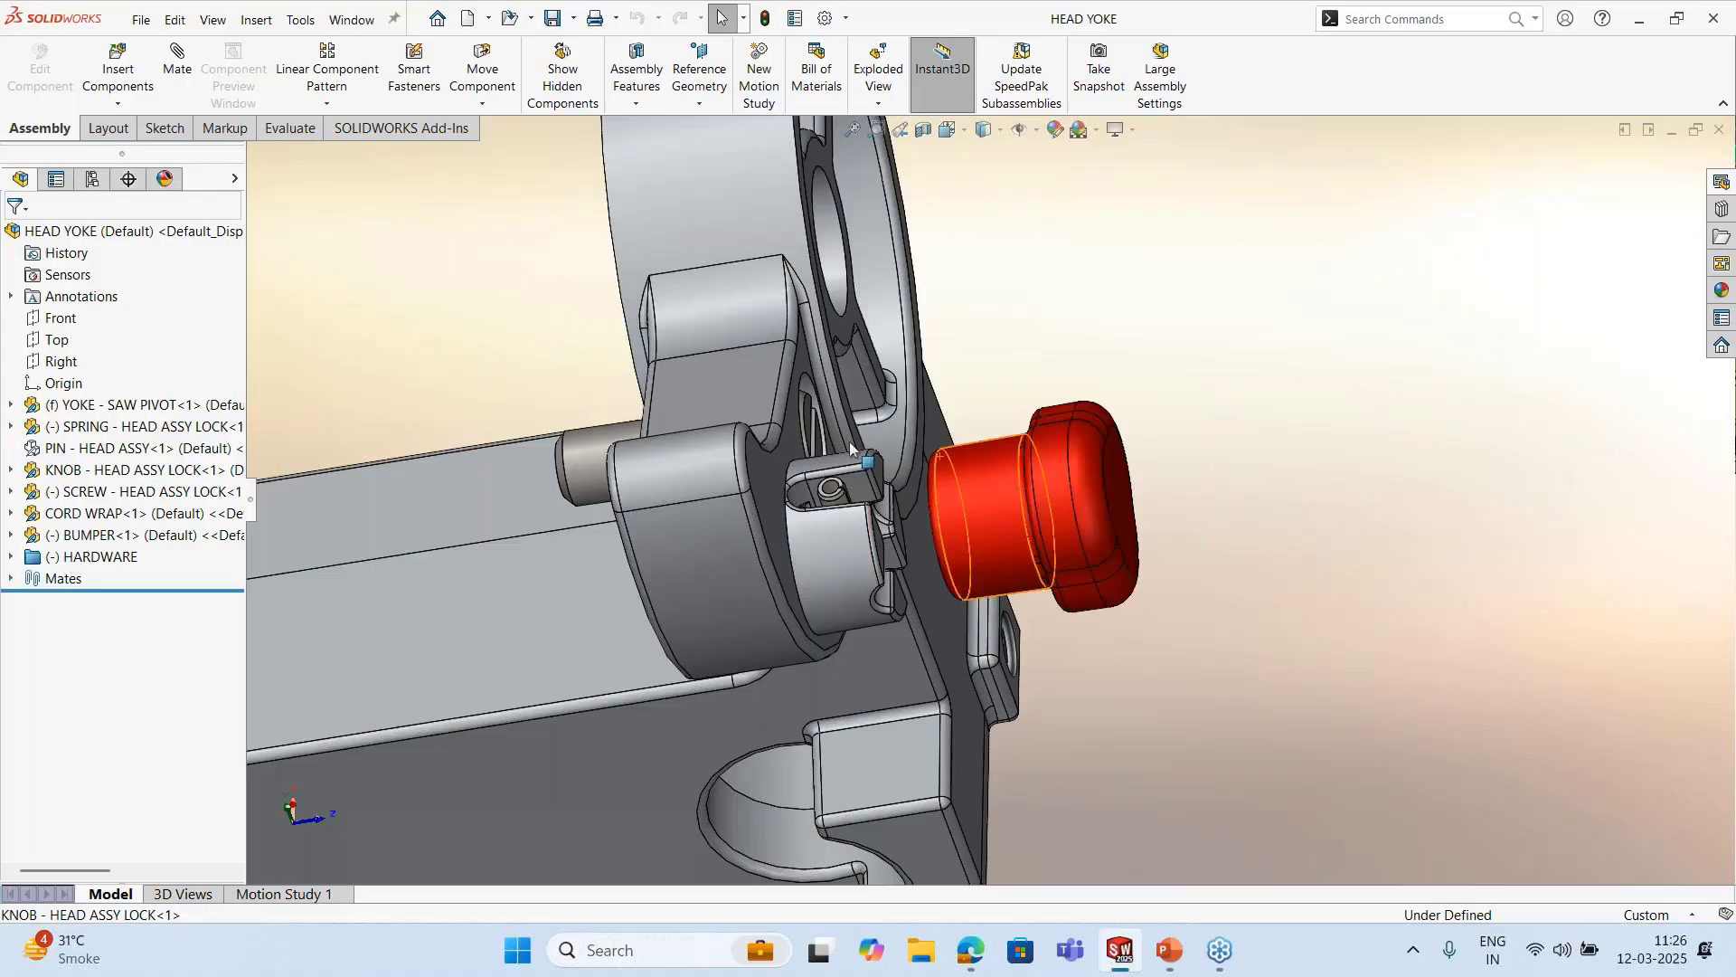
click(172, 61)
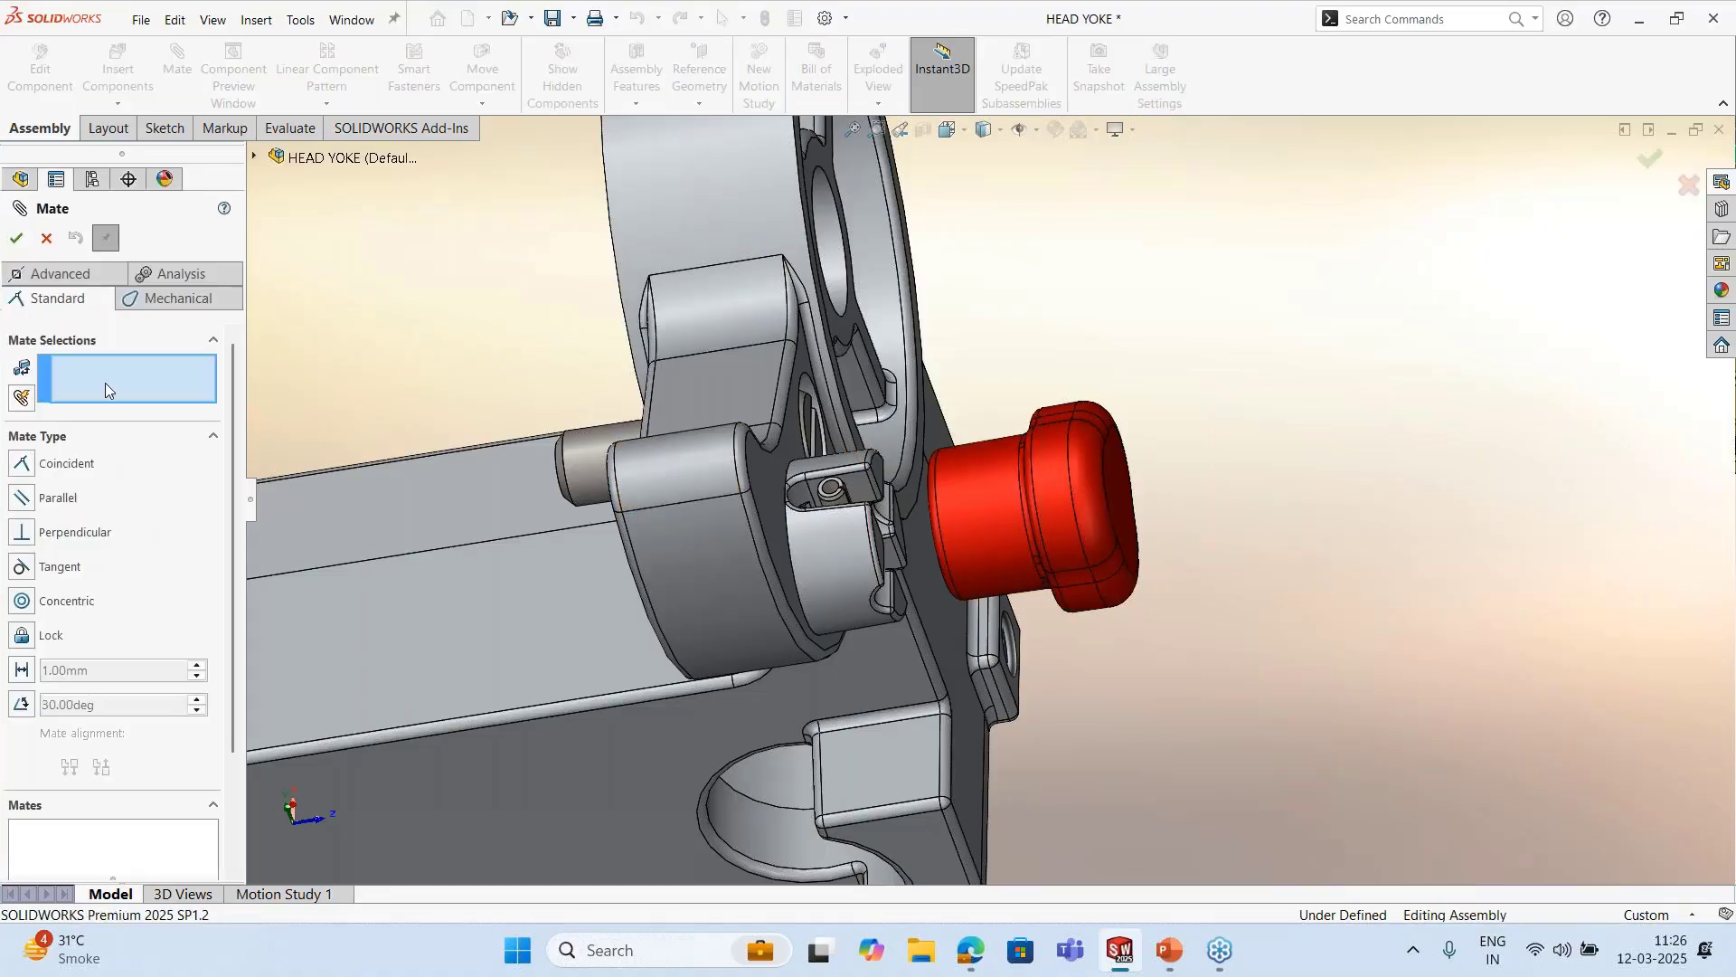
click(103, 373)
key(Escape)
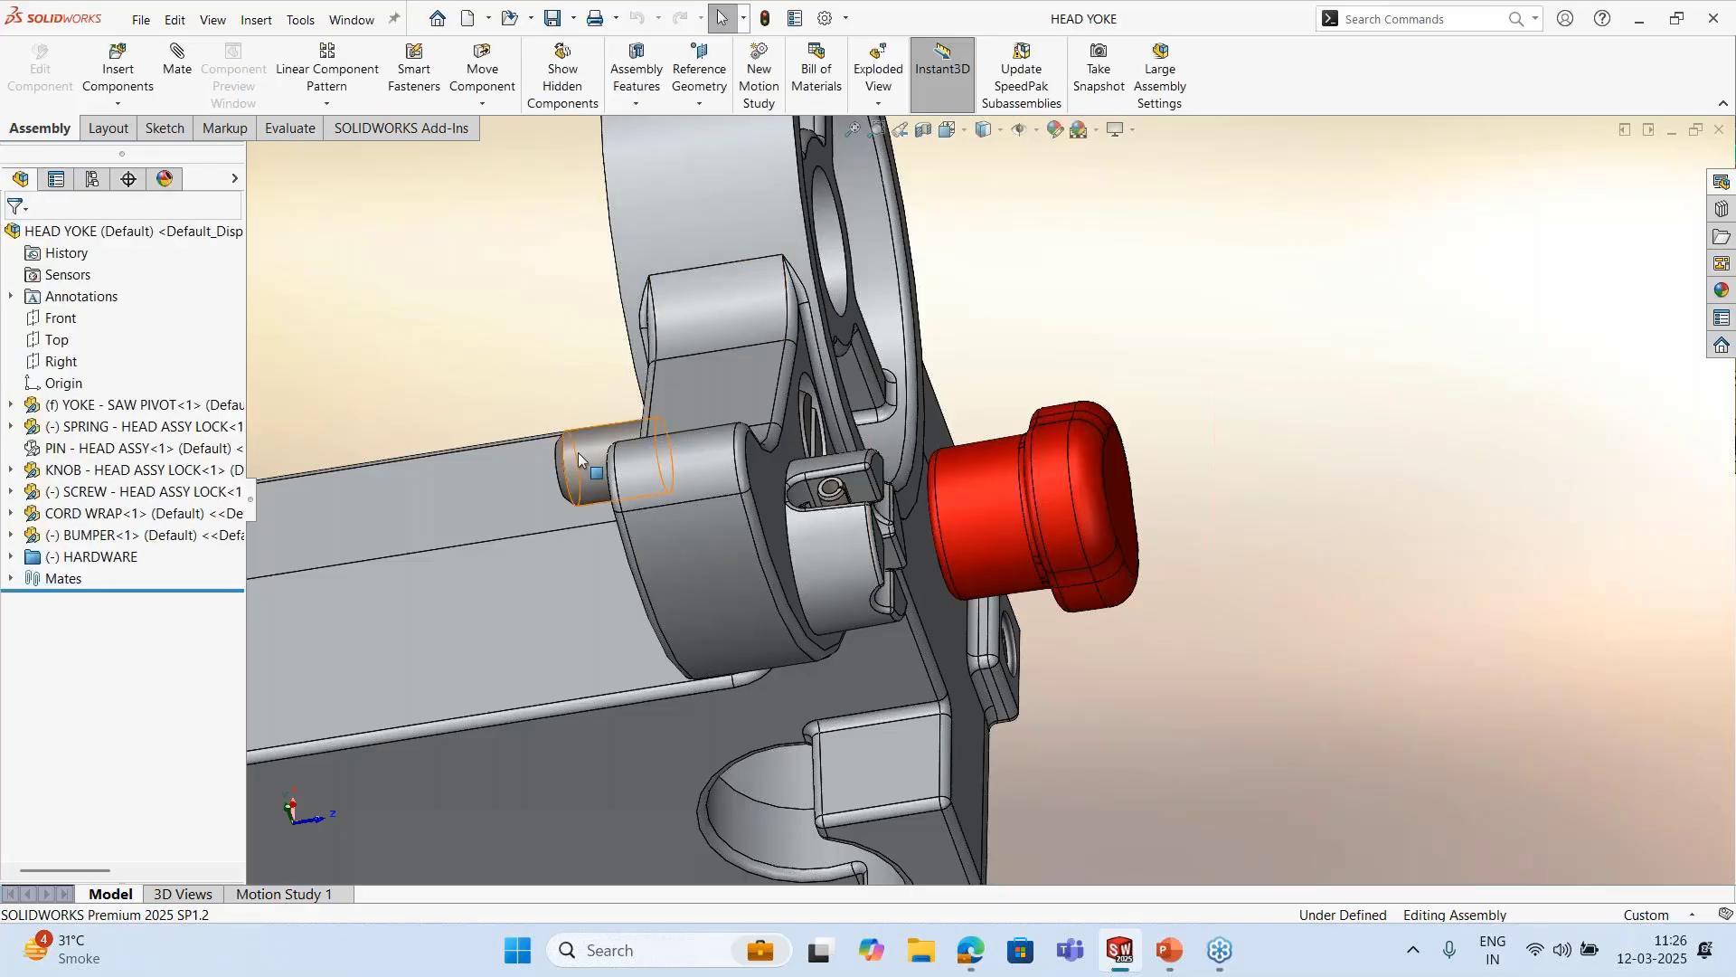
Pull the head assembly lock screw out of the yoke and mate its smooth shank concentric with the yoke's screw hole
click(579, 454)
drag(1096, 369, 1097, 446)
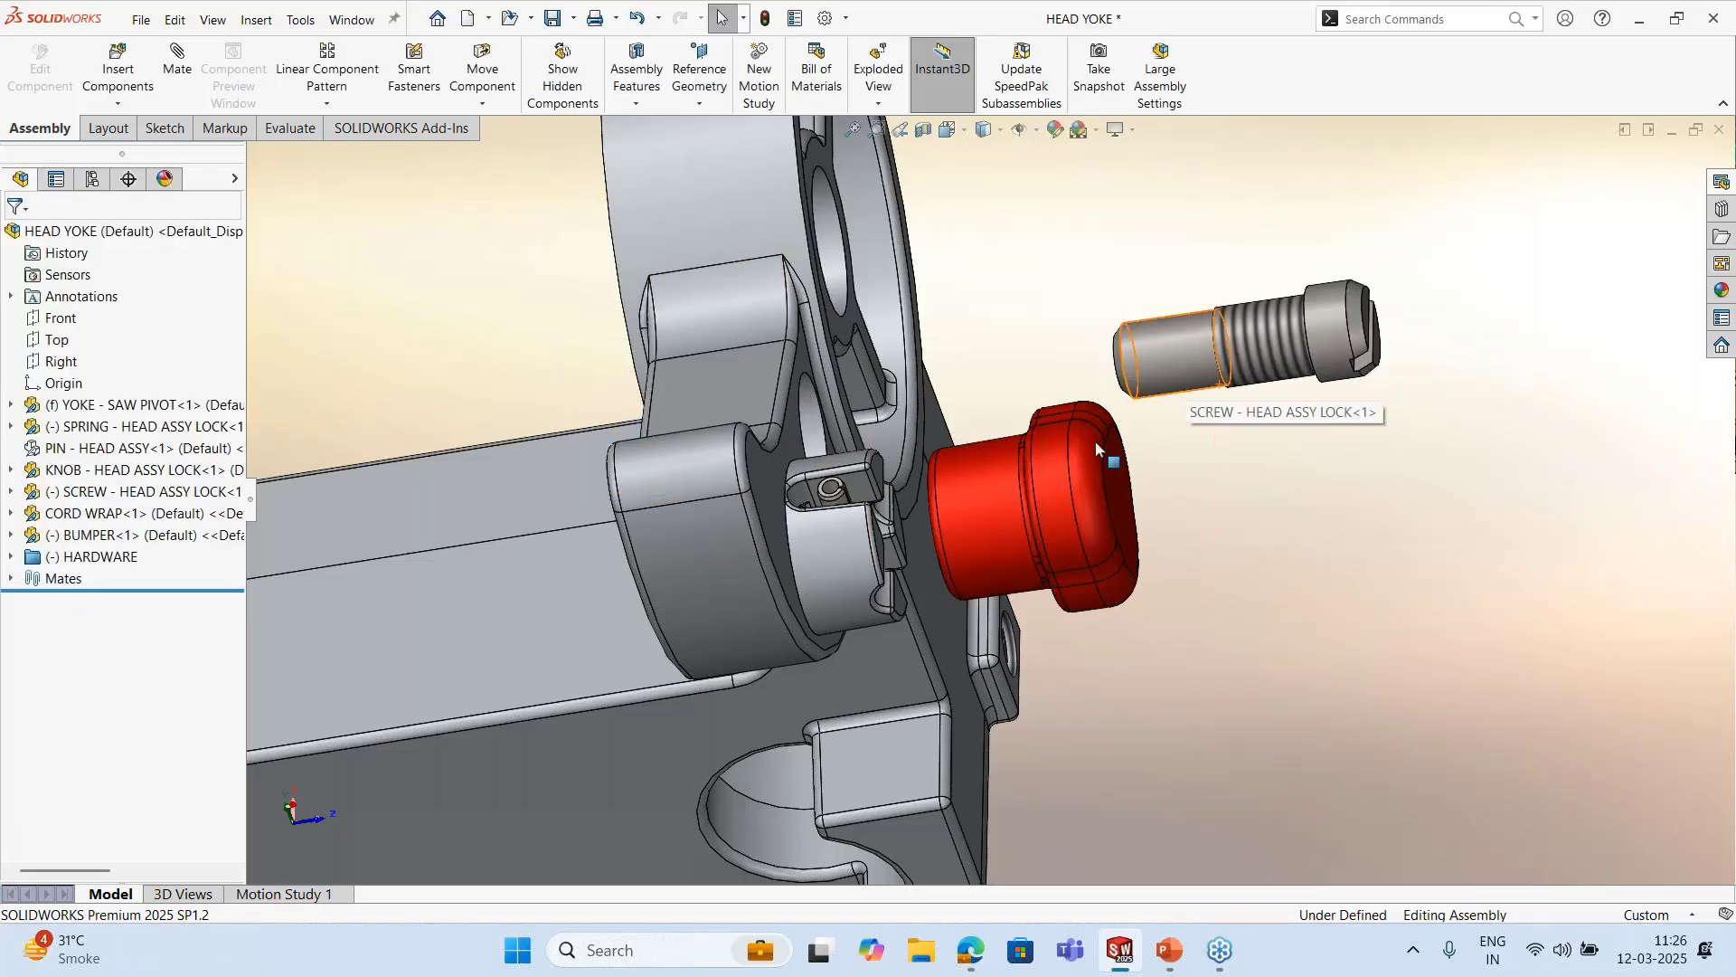
click(1167, 375)
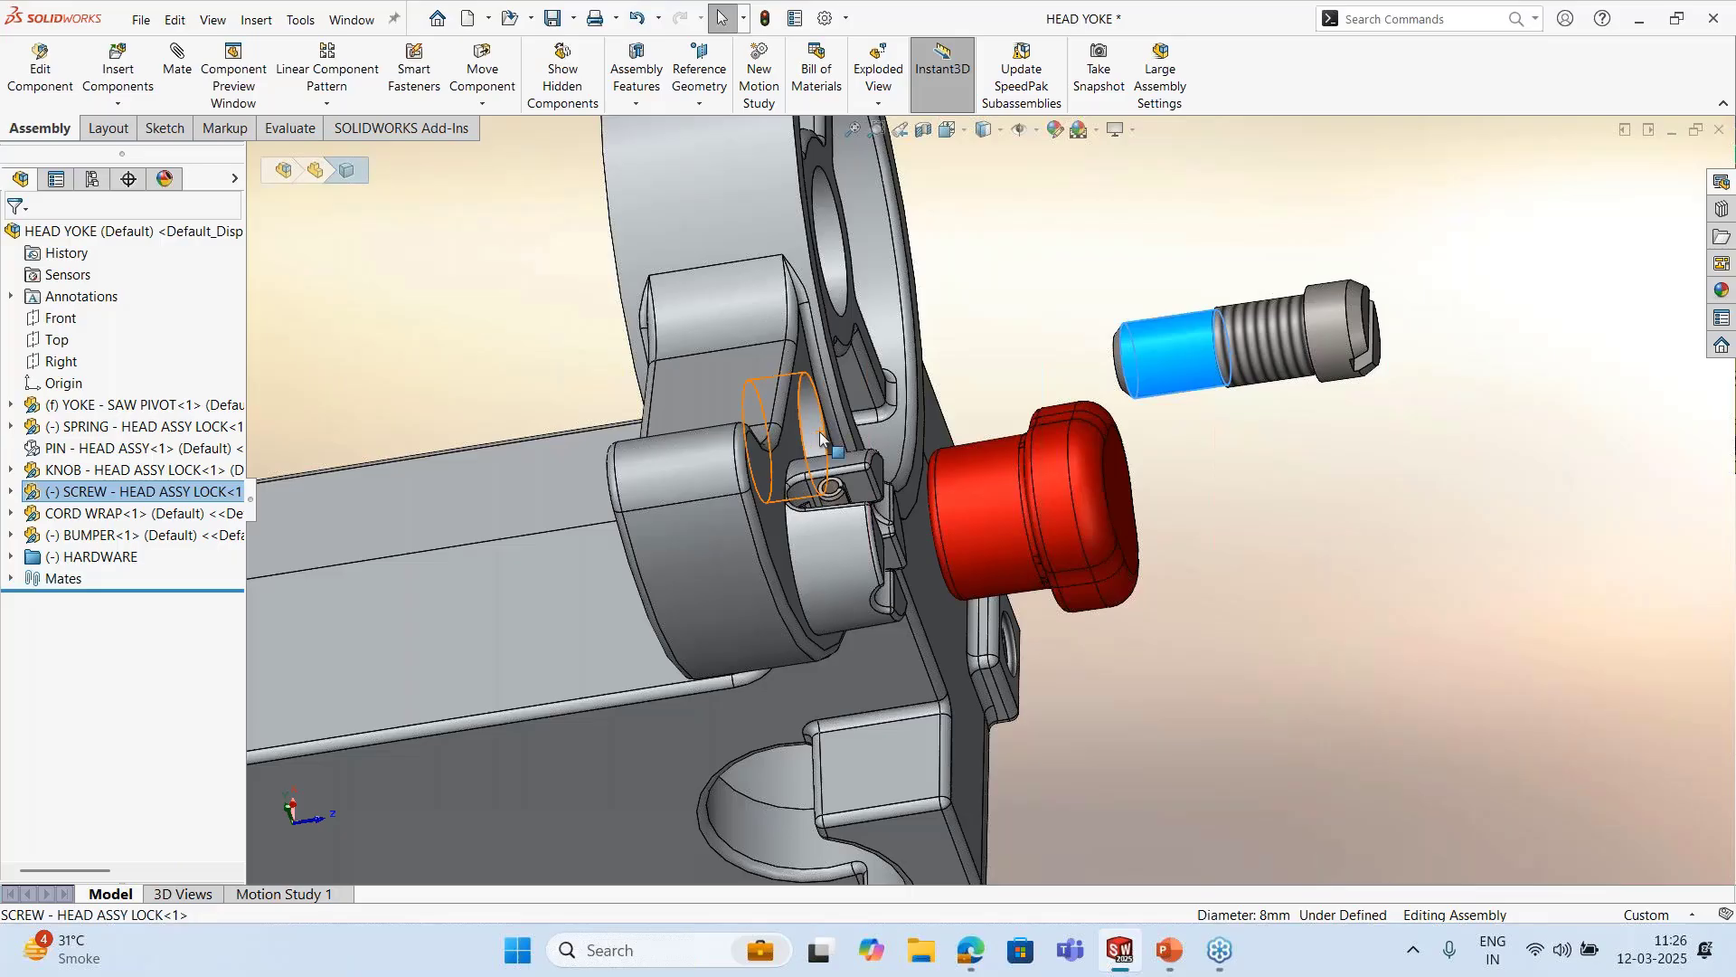
middle_drag(819, 431, 764, 438)
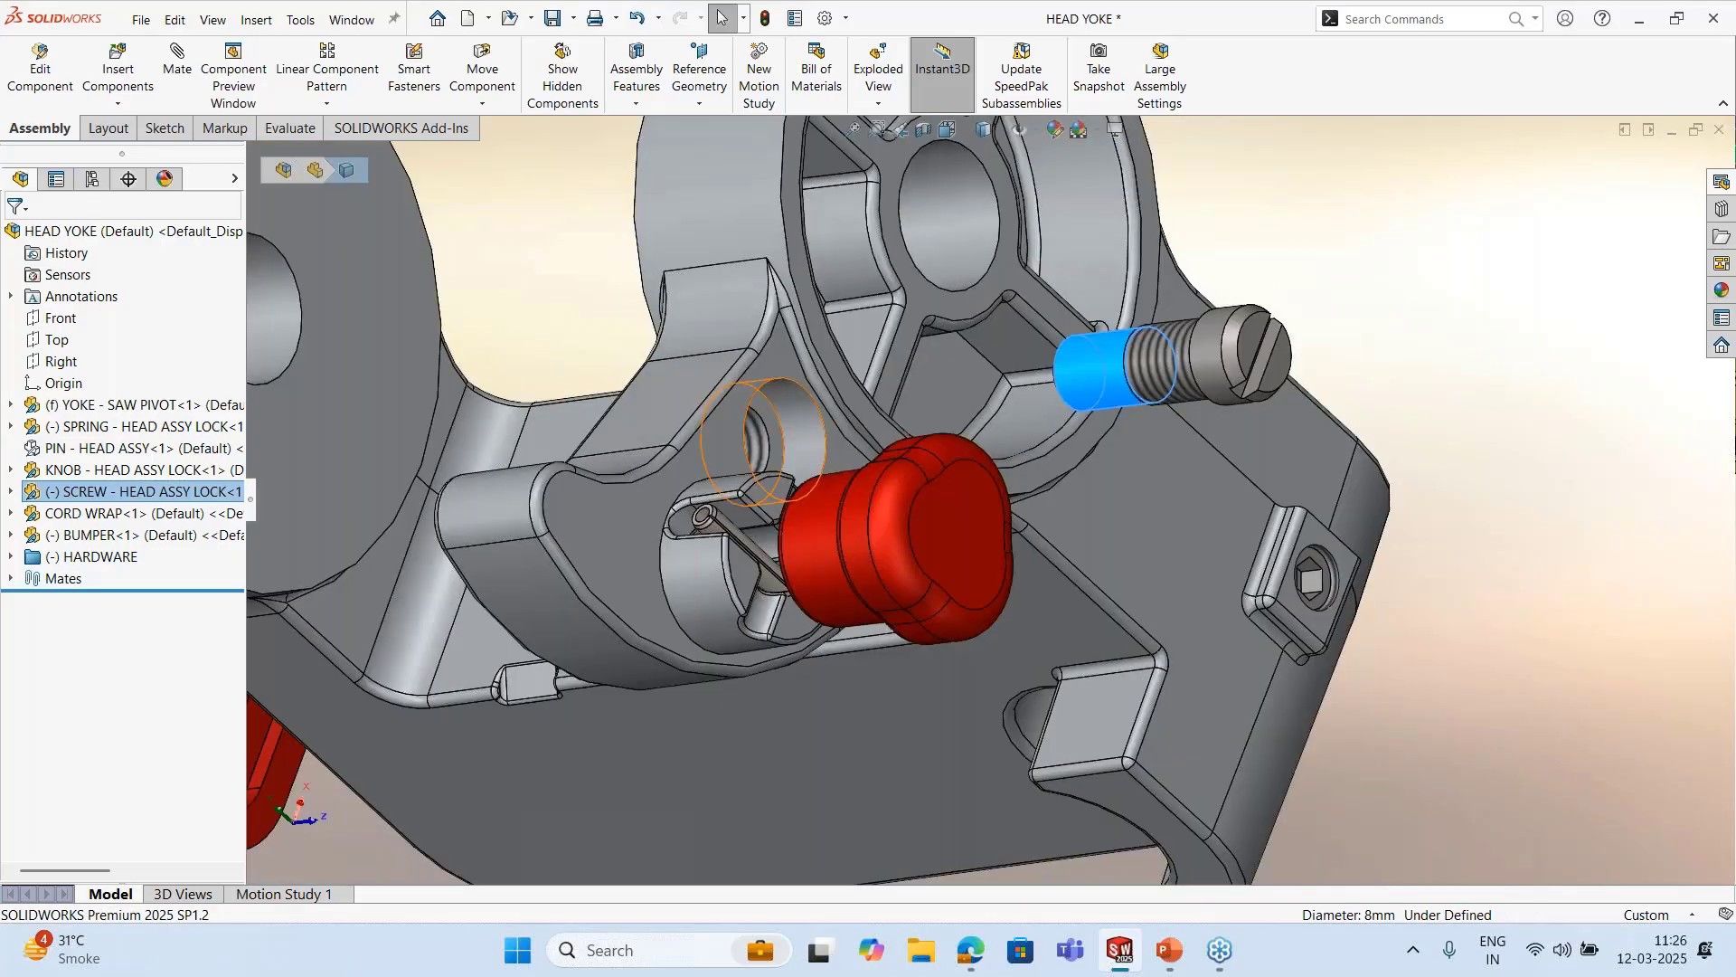
ctrl+click(778, 435)
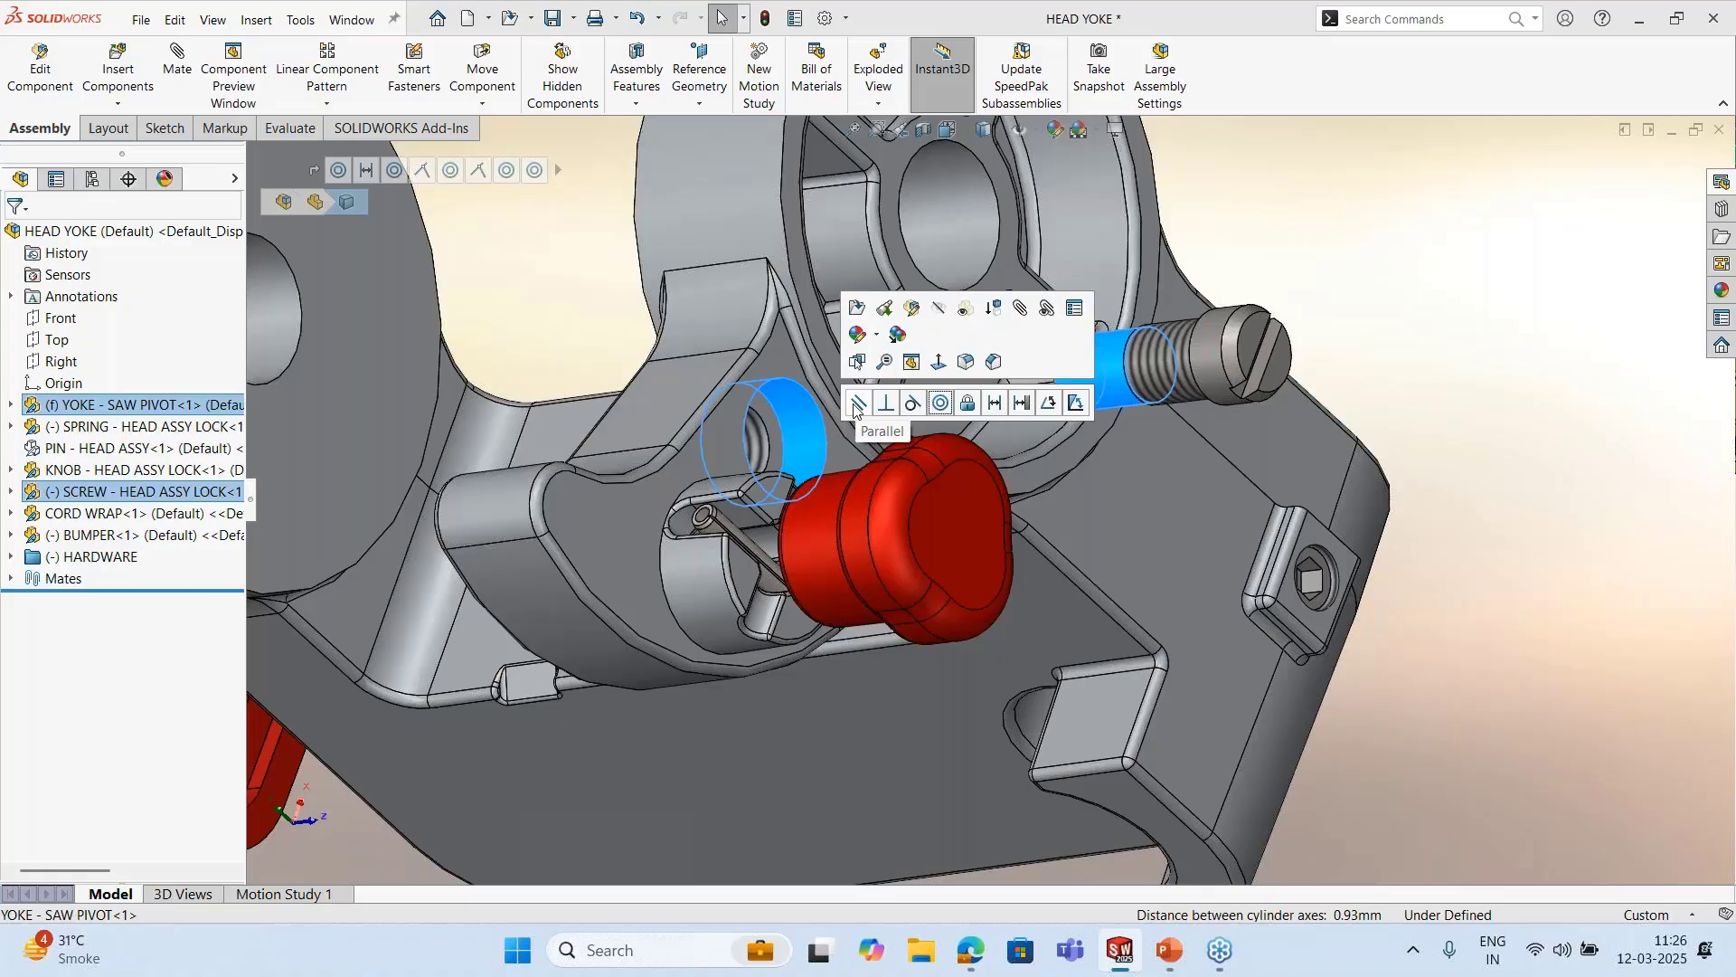
click(939, 403)
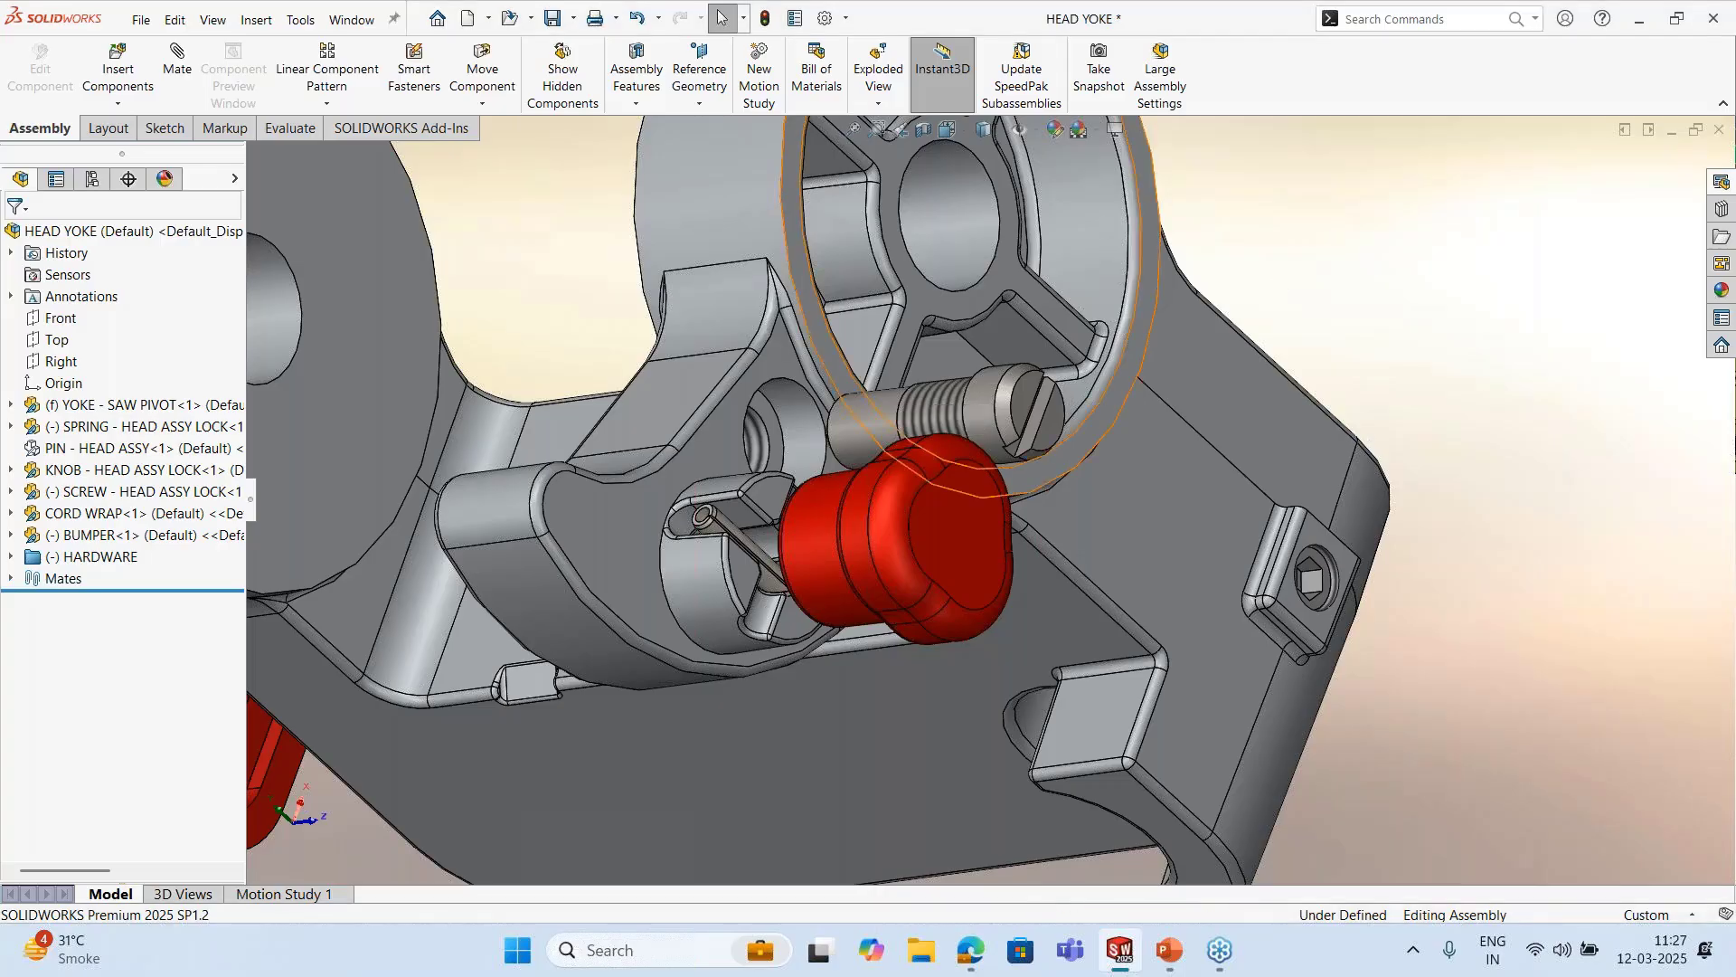
Seat the lock screw in the yoke by mating the underside of its head to the shoulder face inside the threaded hole
middle_drag(1085, 425, 1446, 458)
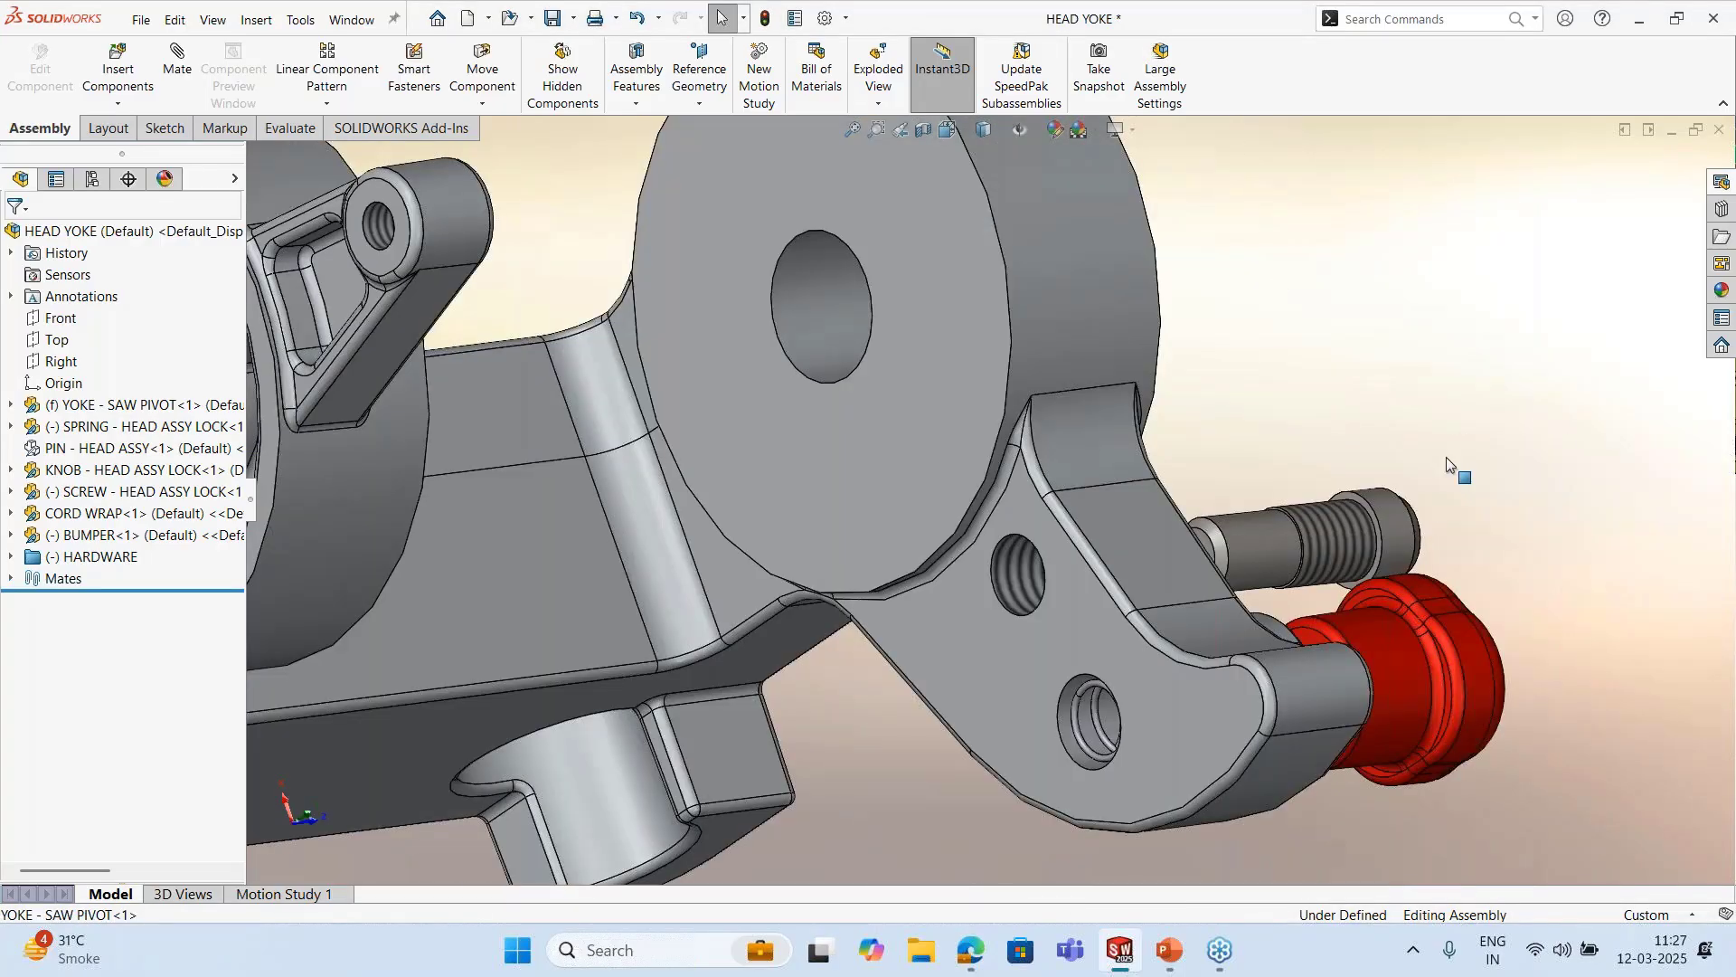
scroll(1446, 457, down, 2)
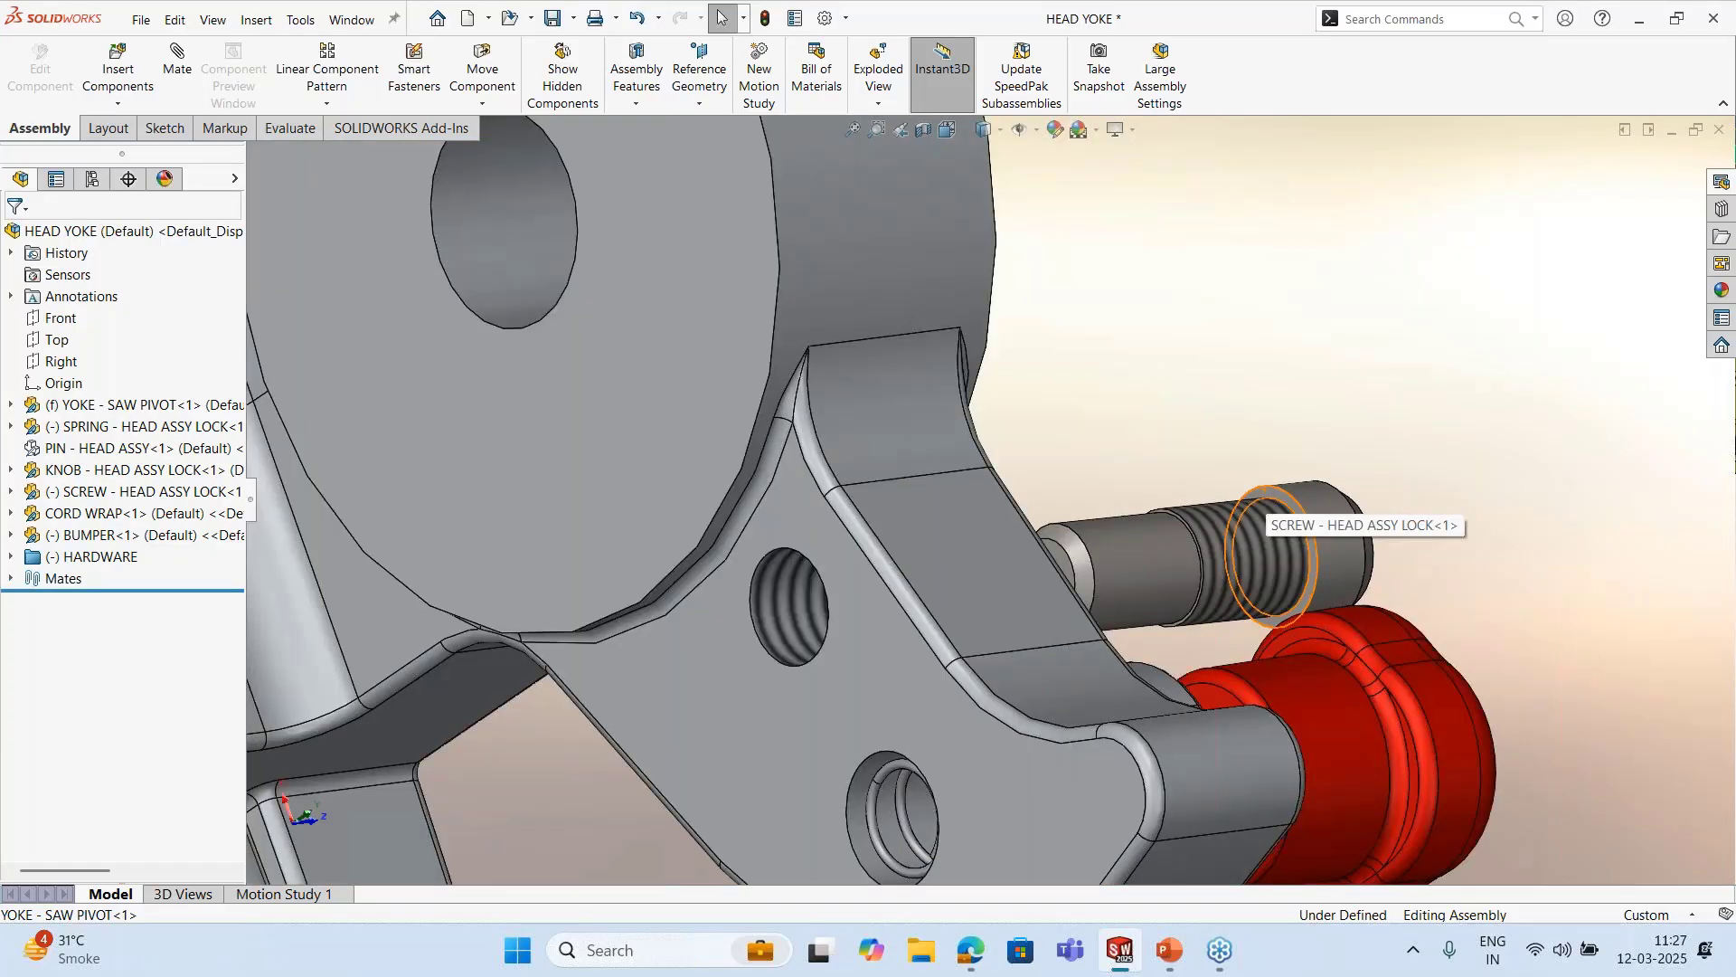
click(1260, 493)
scroll(1260, 493, up, 3)
middle_drag(1260, 493, 1000, 520)
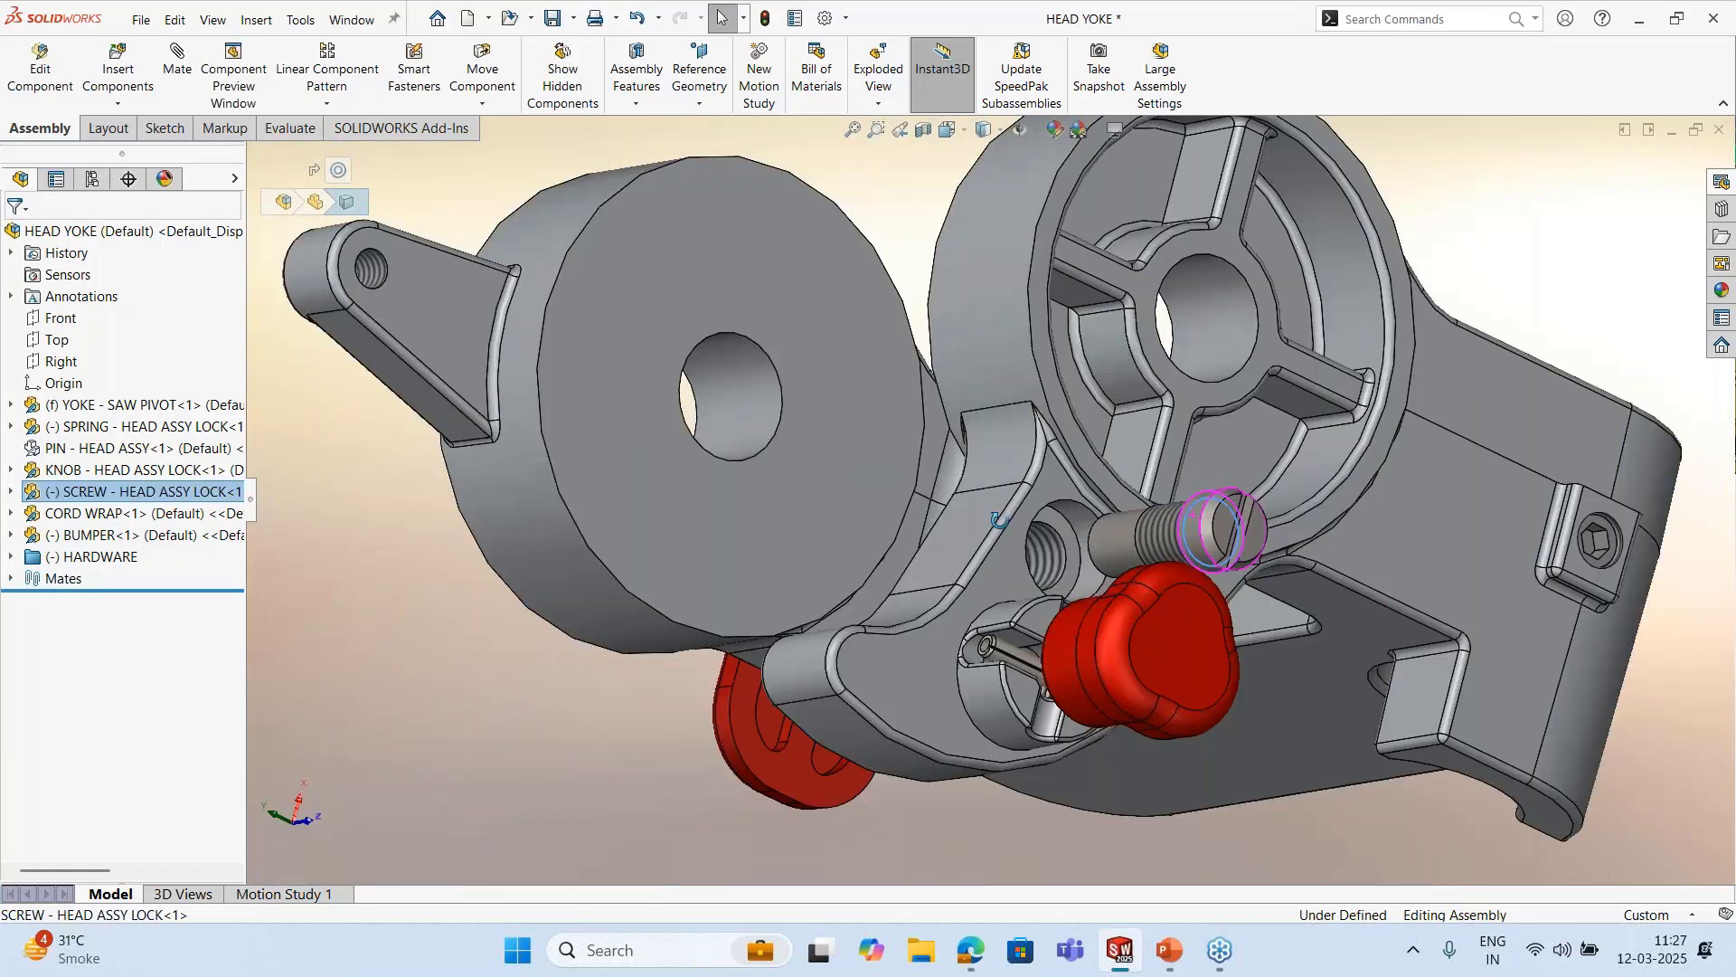
scroll(1000, 520, down, 2)
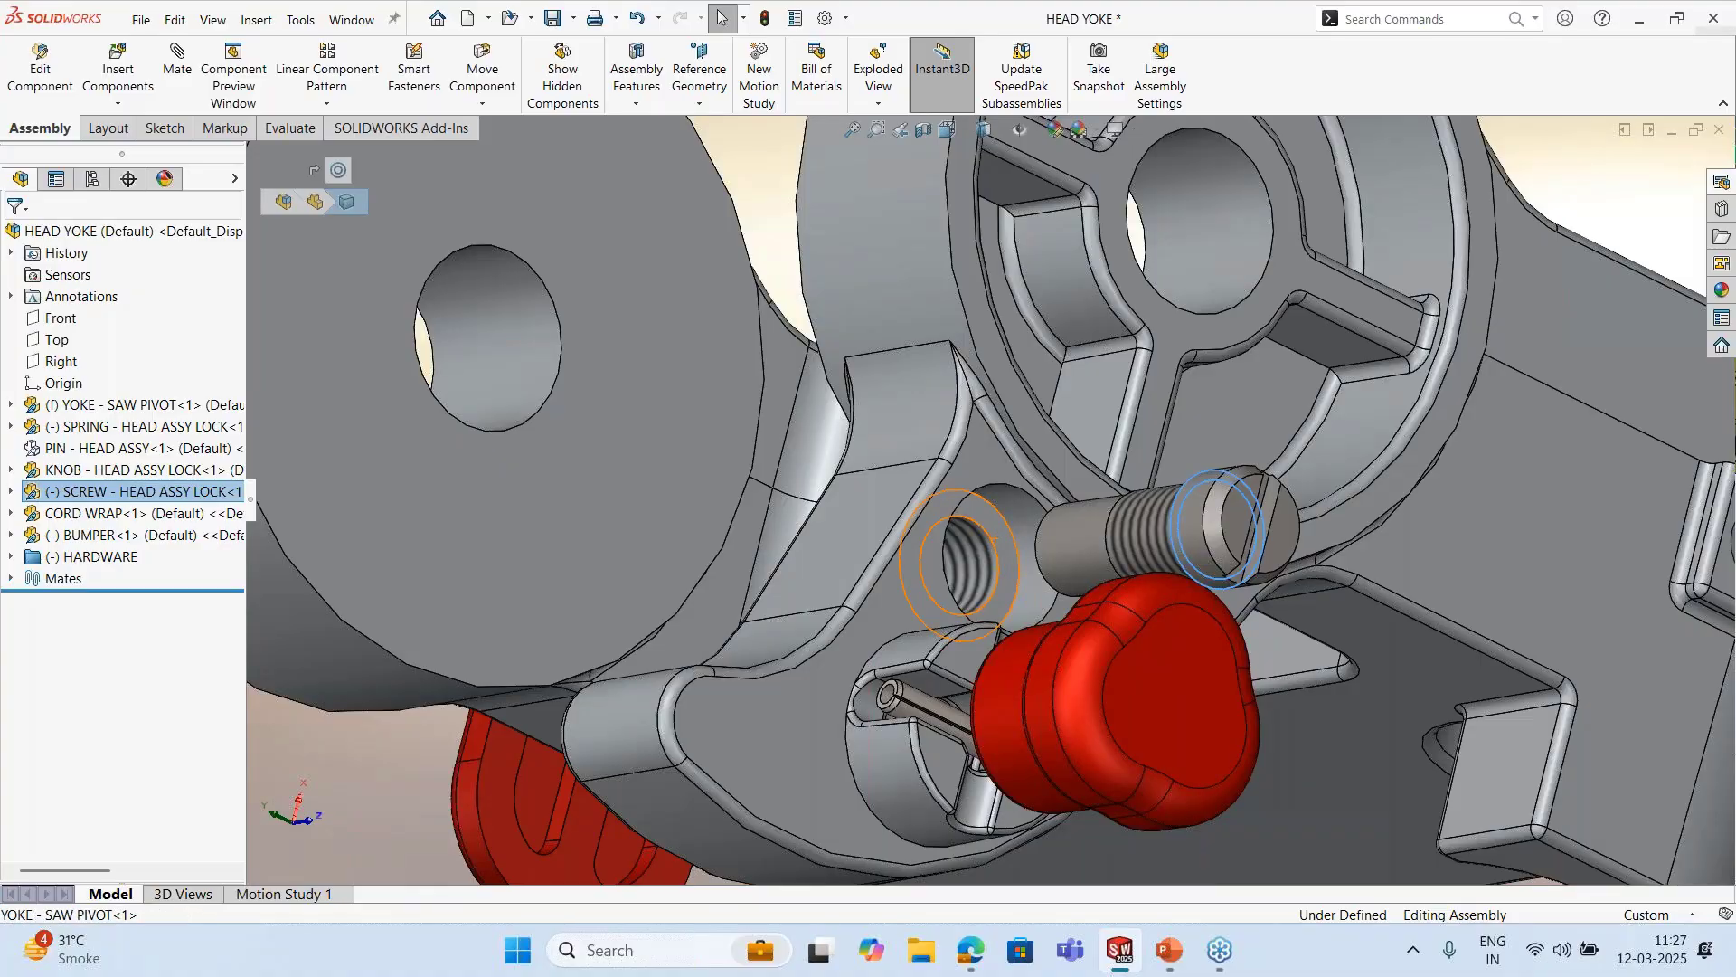
ctrl+click(993, 540)
click(1228, 529)
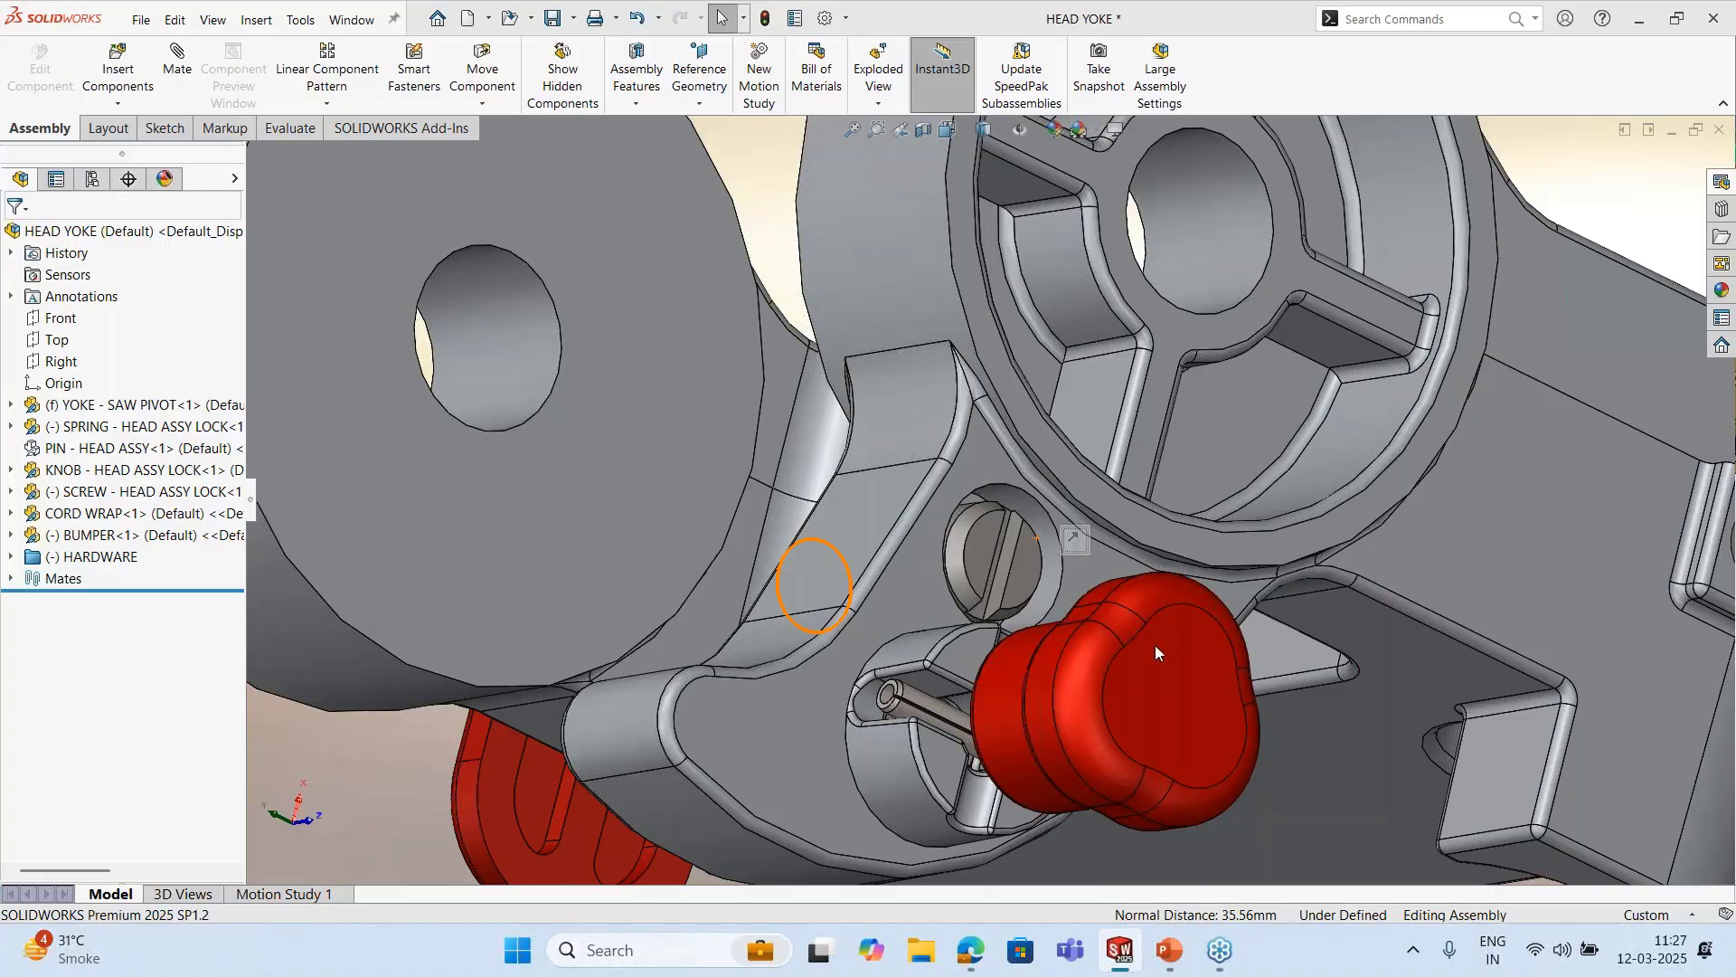
scroll(1159, 642, up, 10)
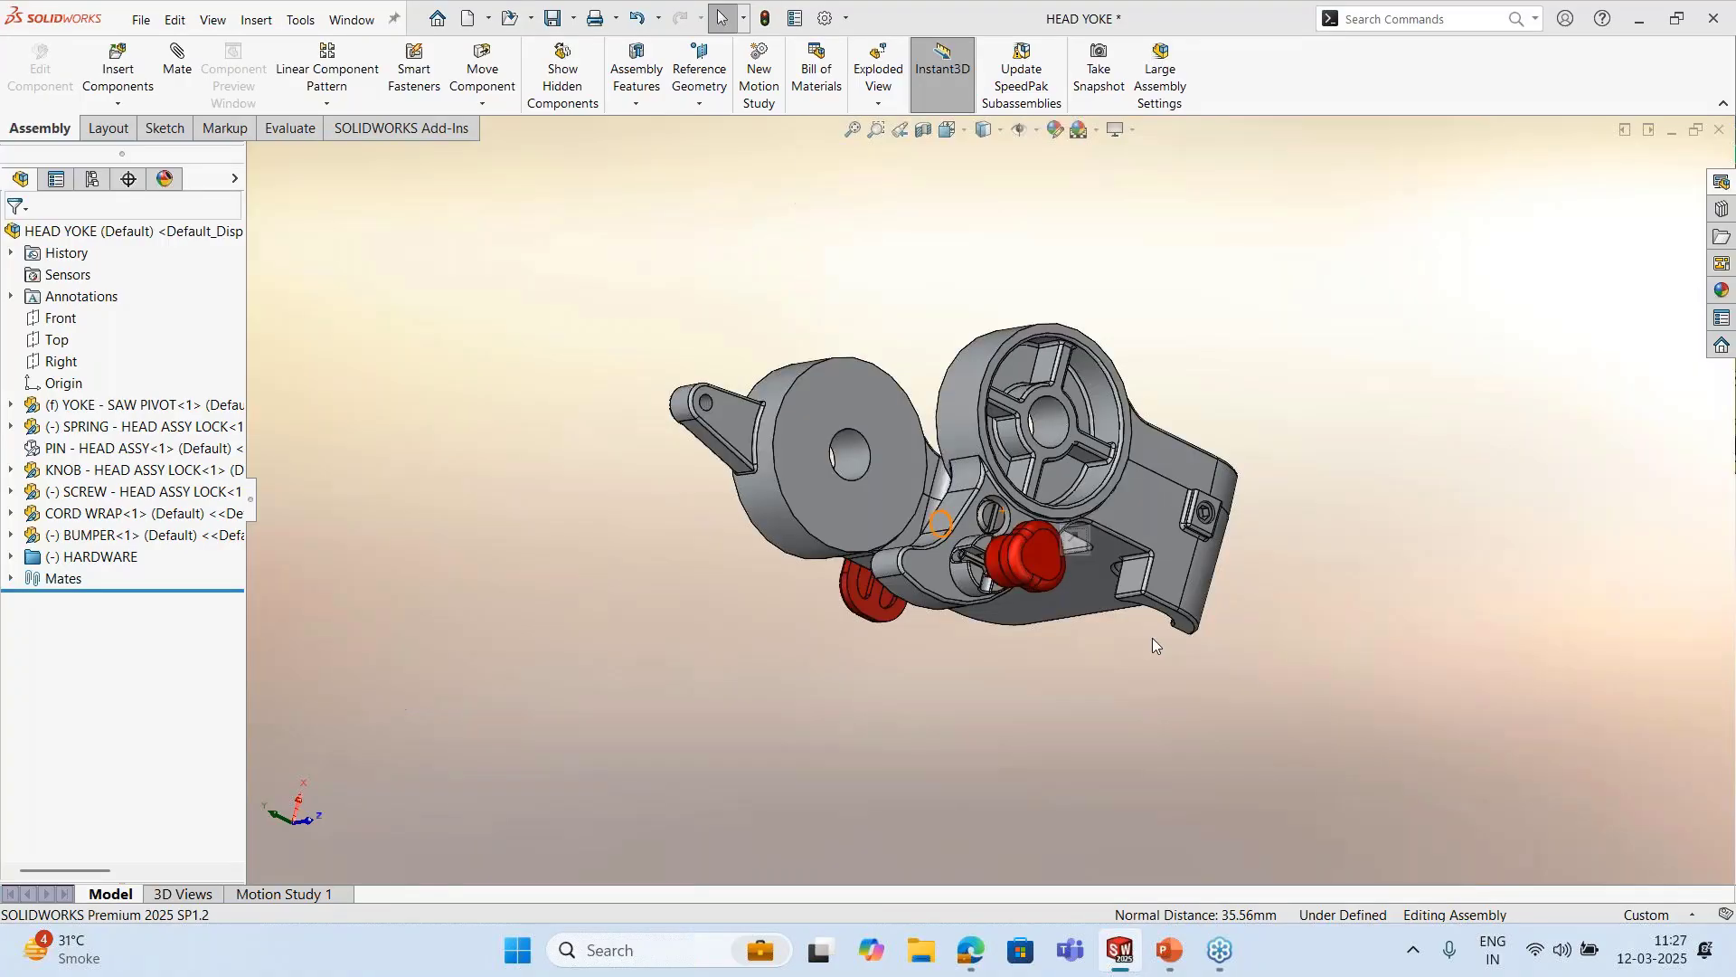
scroll(1015, 472, down, 2)
middle_drag(1016, 472, 1054, 458)
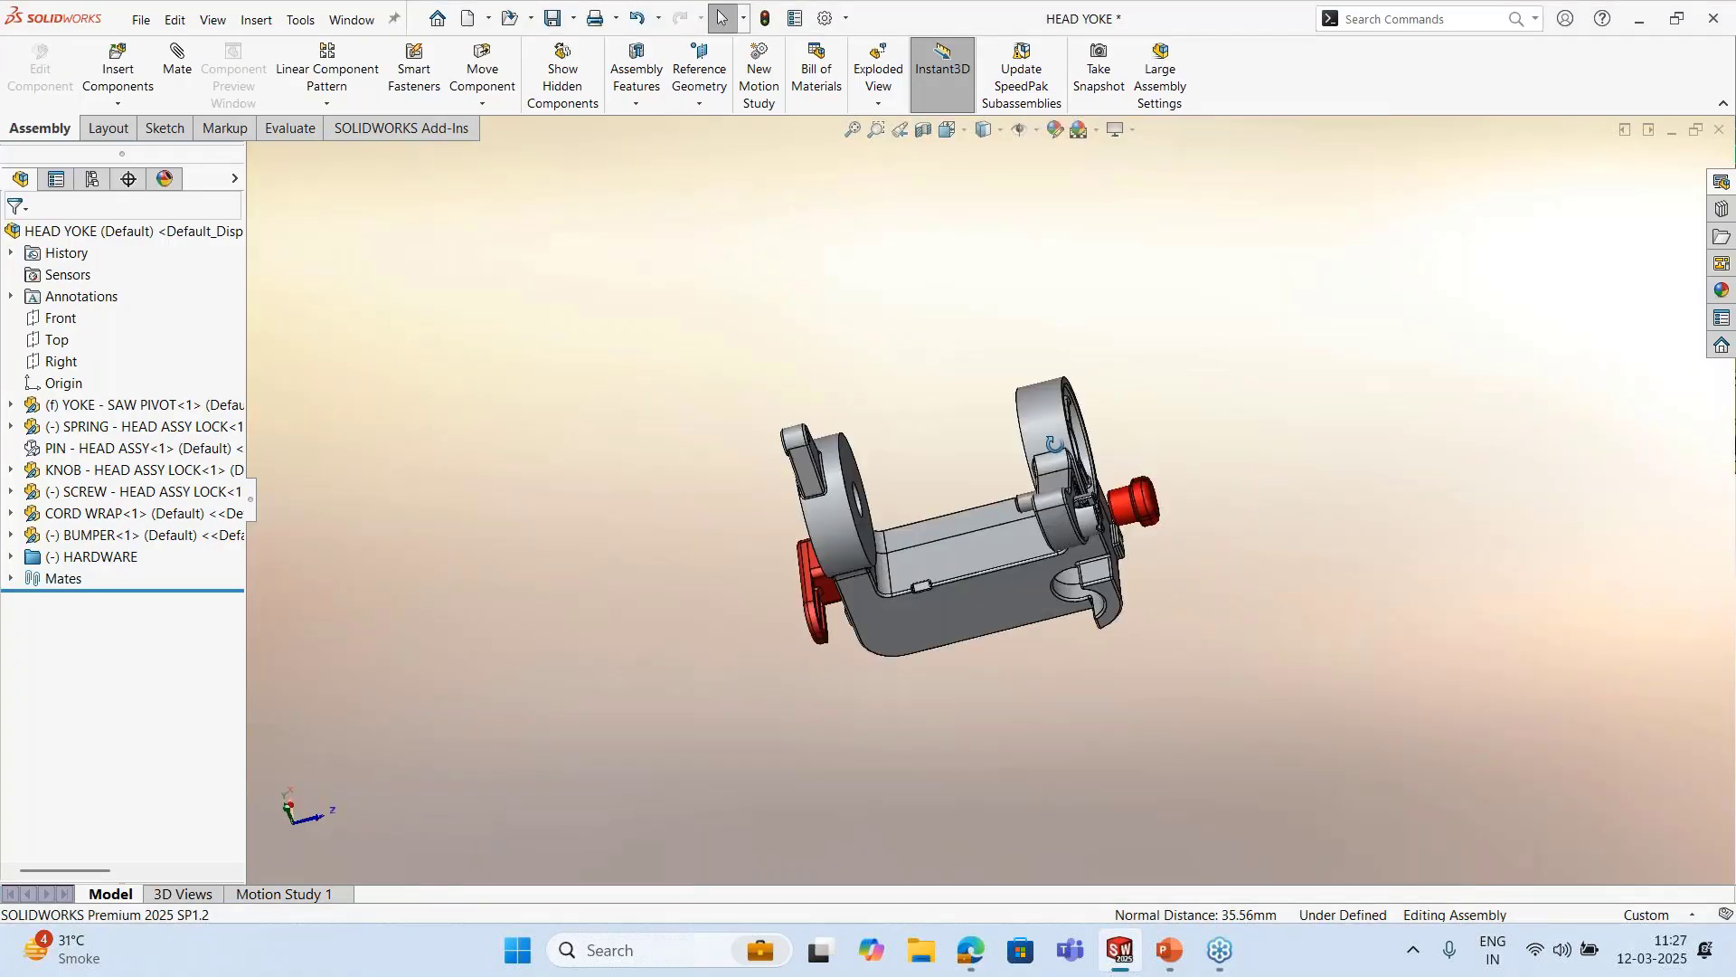
Open a separate preview of the YOKE - SAW PIVOT component beside the assembly
scroll(975, 535, down, 2)
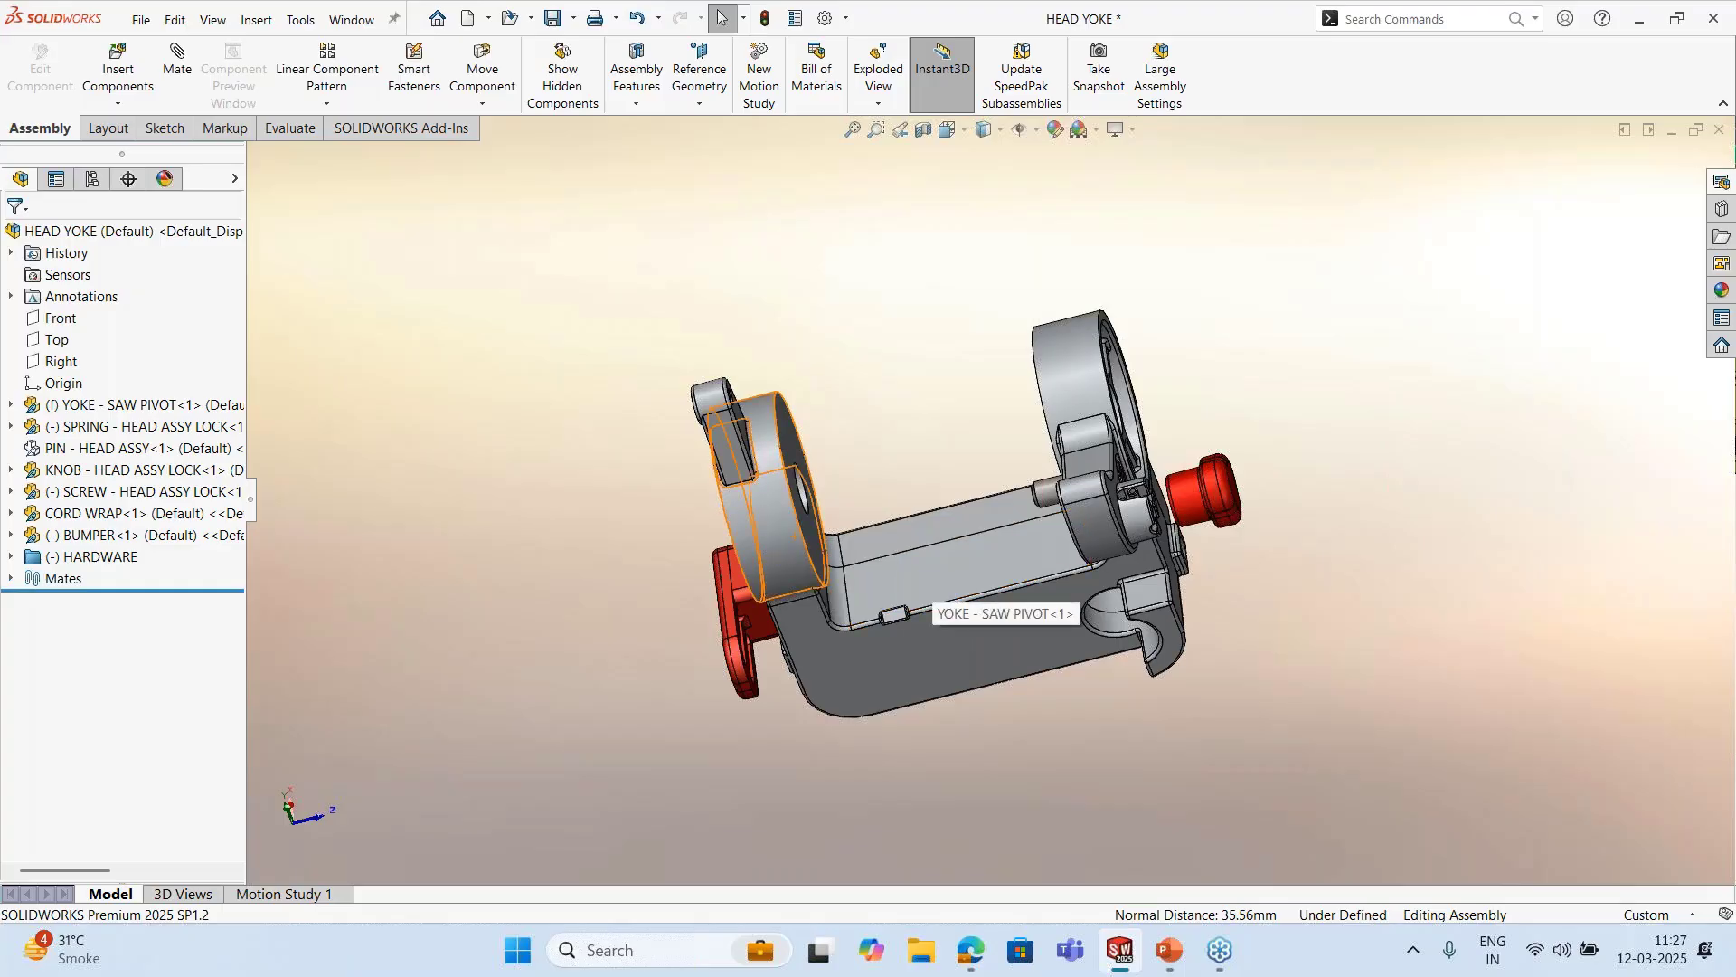
click(920, 603)
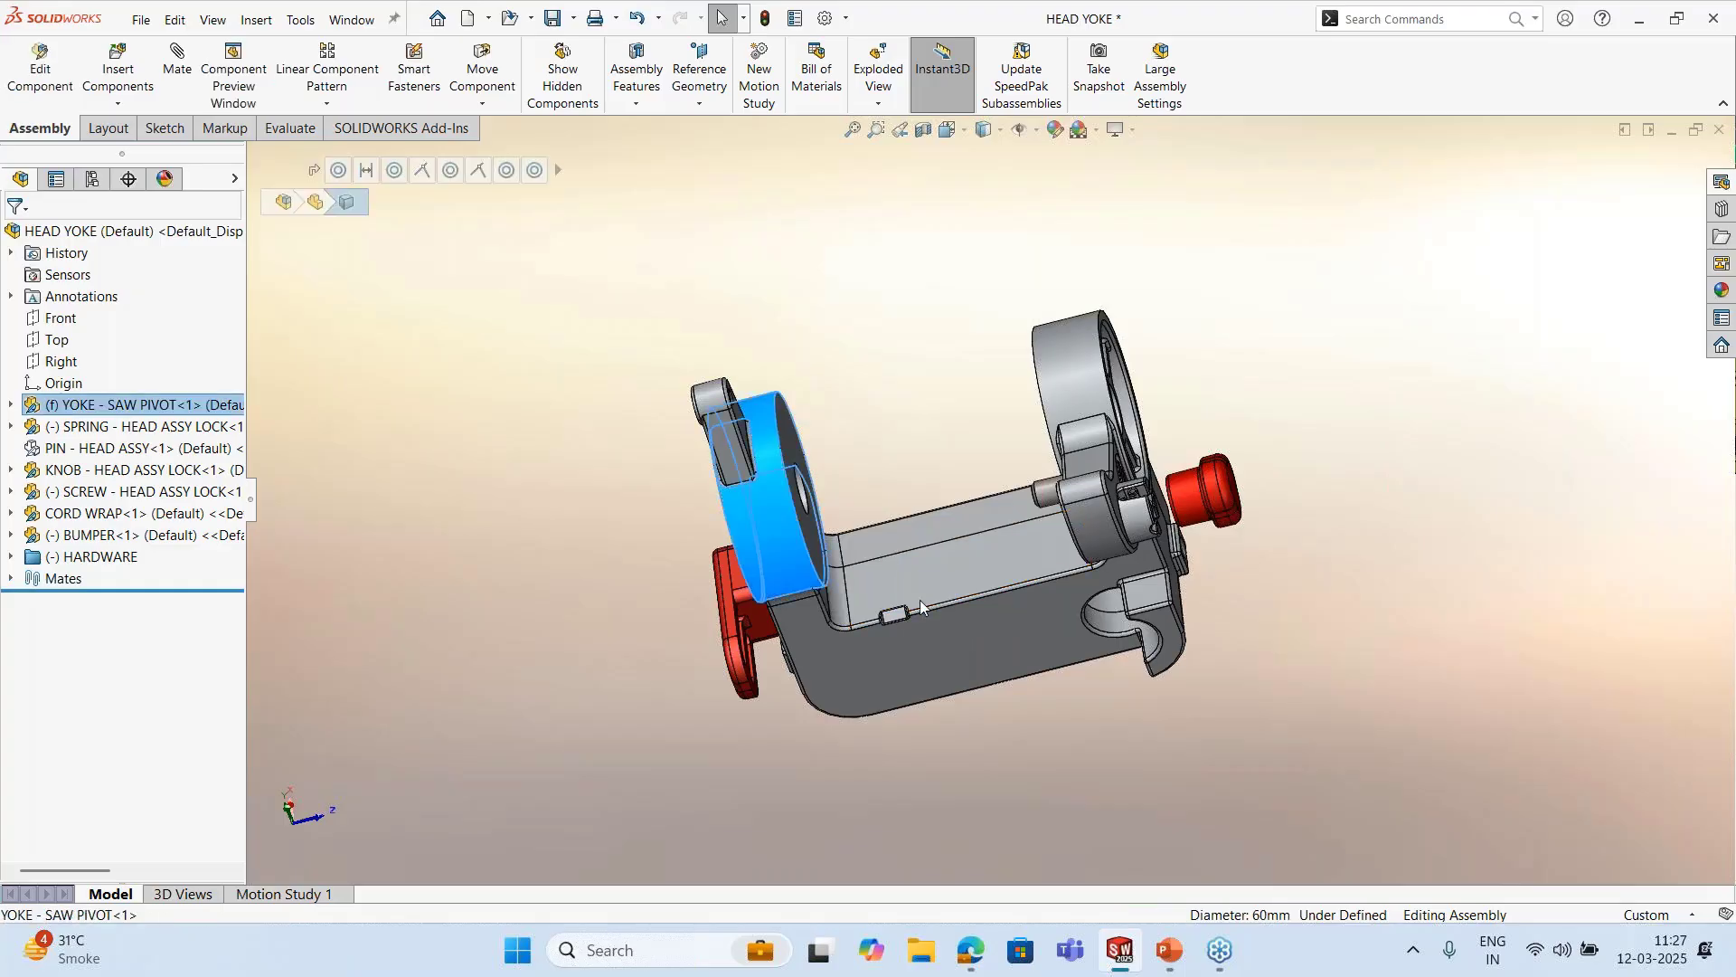
middle_drag(920, 600, 827, 475)
click(827, 476)
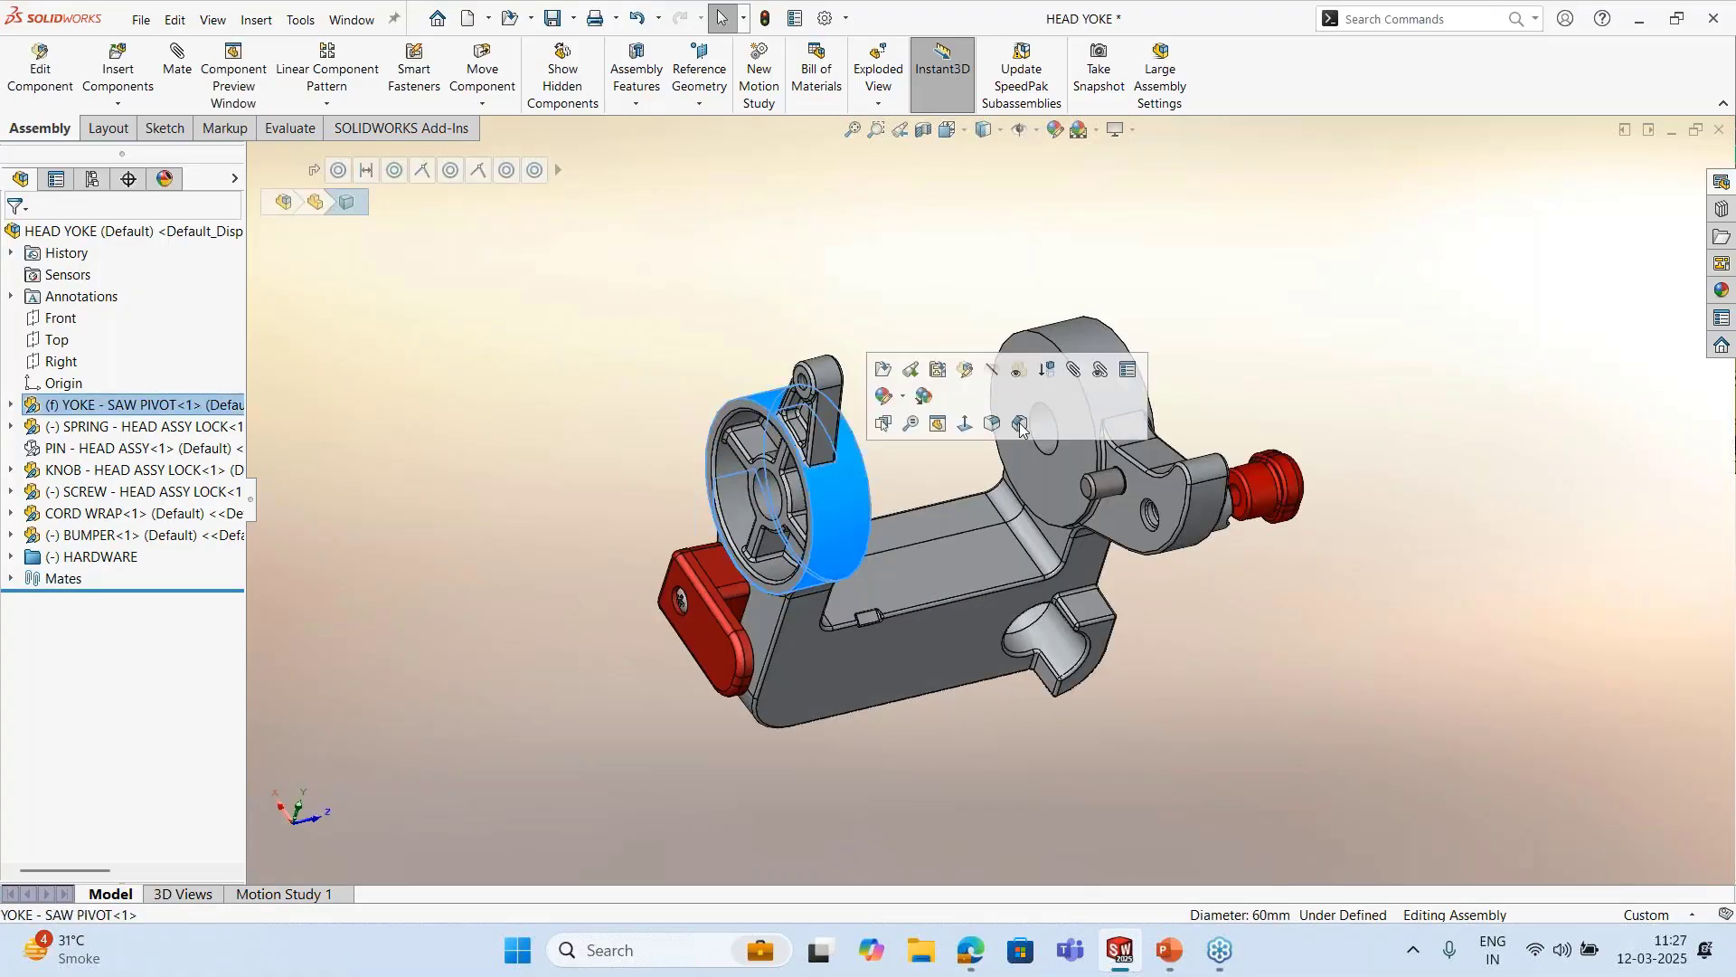
click(938, 424)
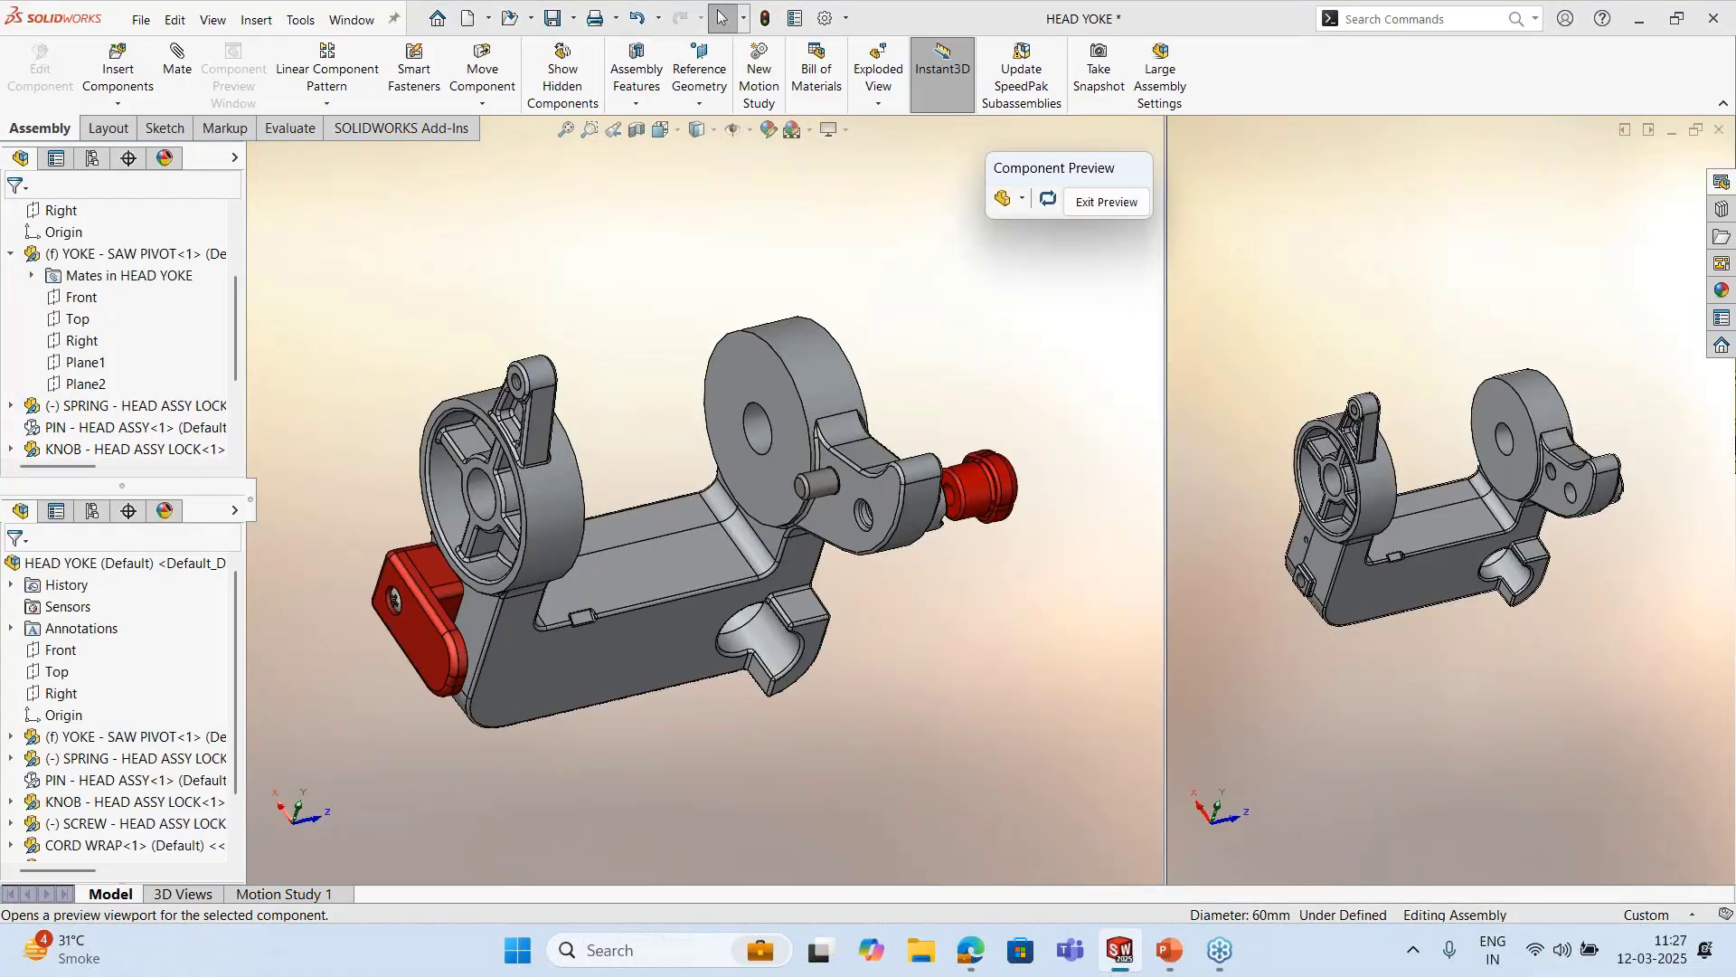
Examine the yoke from several angles in the component preview, and exit the preview
middle_drag(1492, 534, 1425, 364)
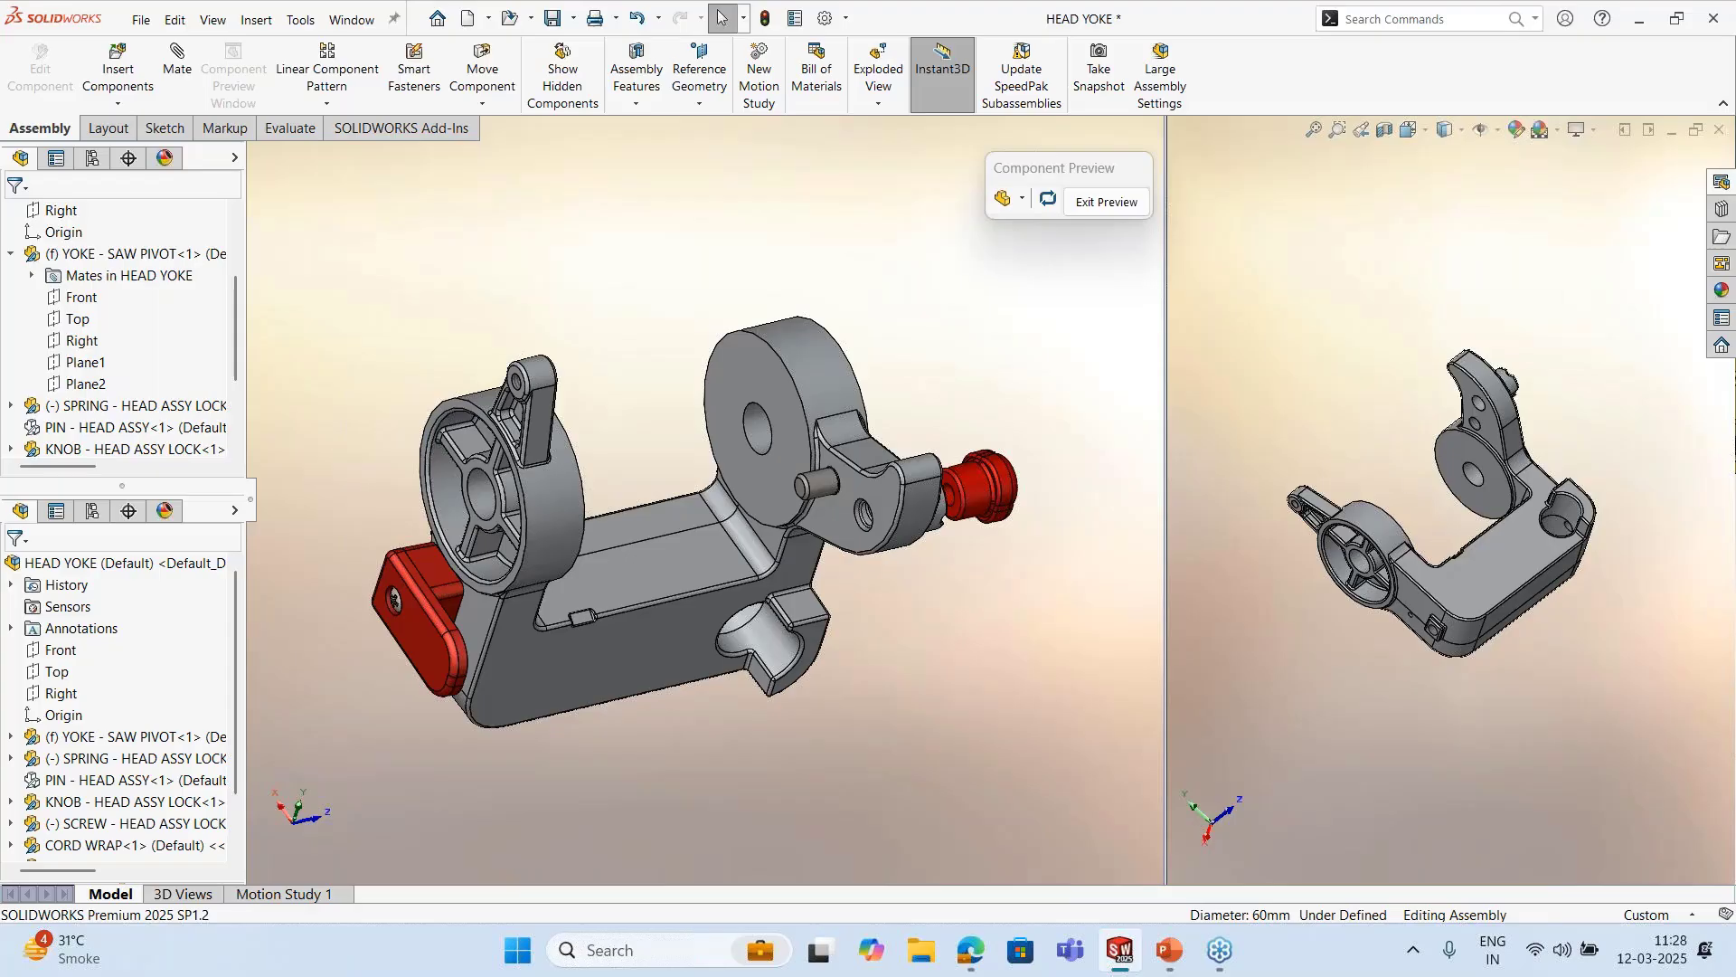
scroll(1443, 608, down, 2)
scroll(1443, 608, down, 5)
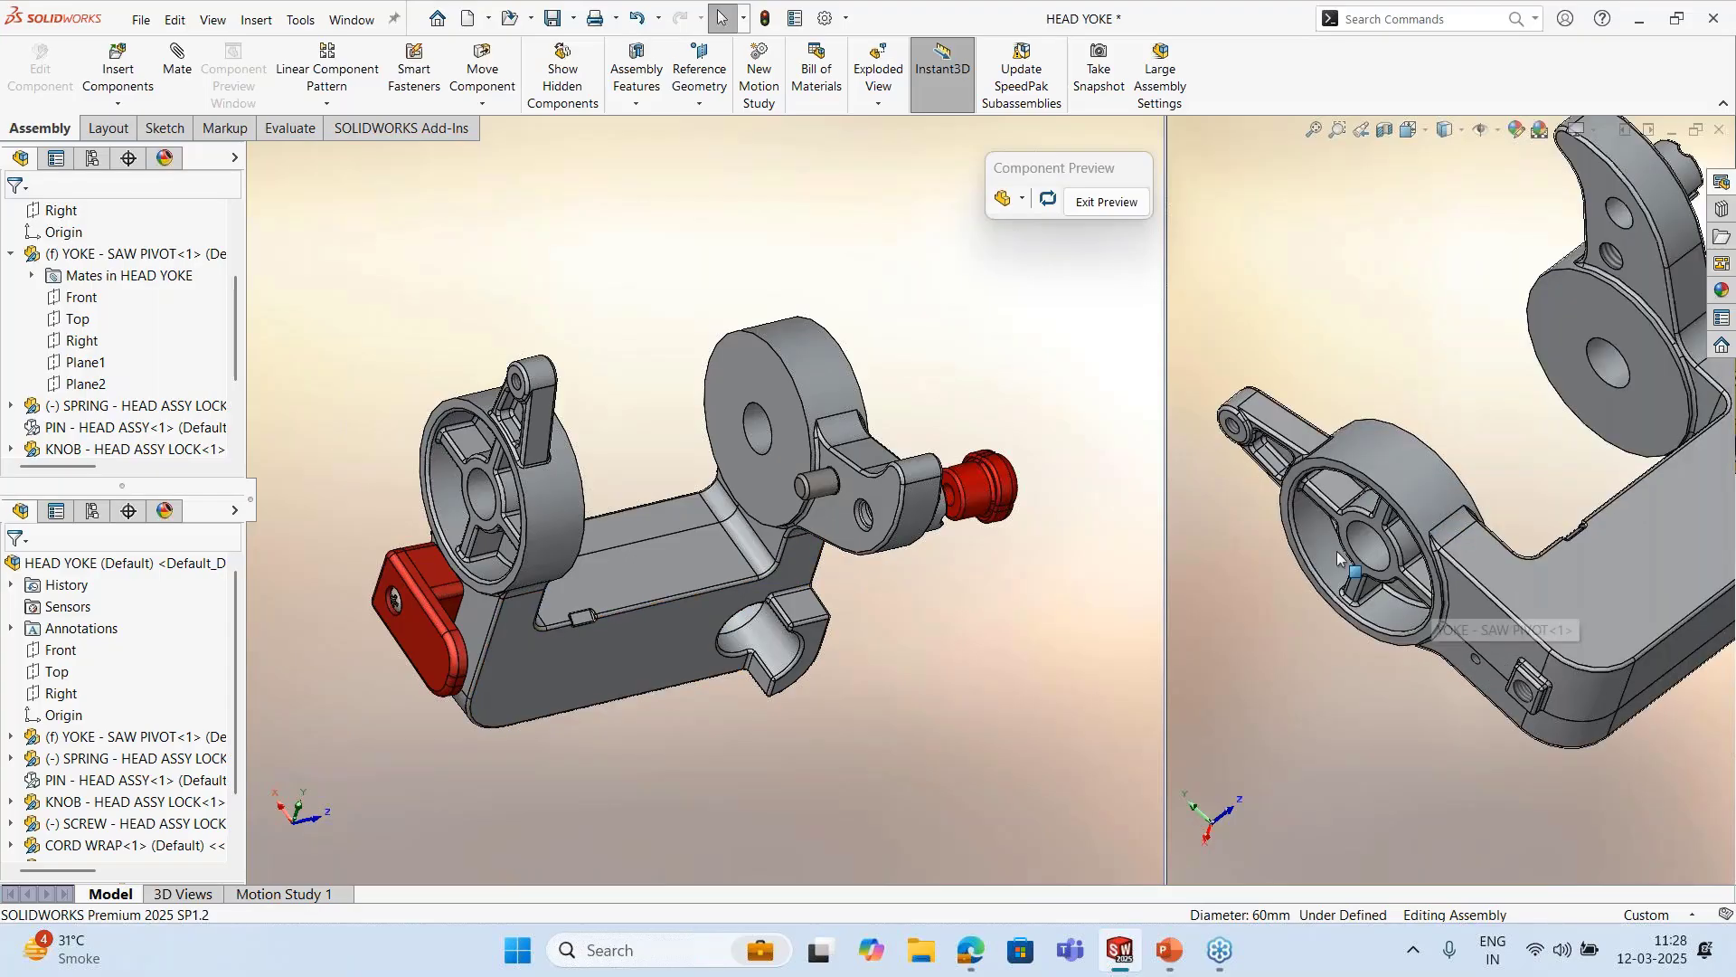
scroll(1407, 589, up, 10)
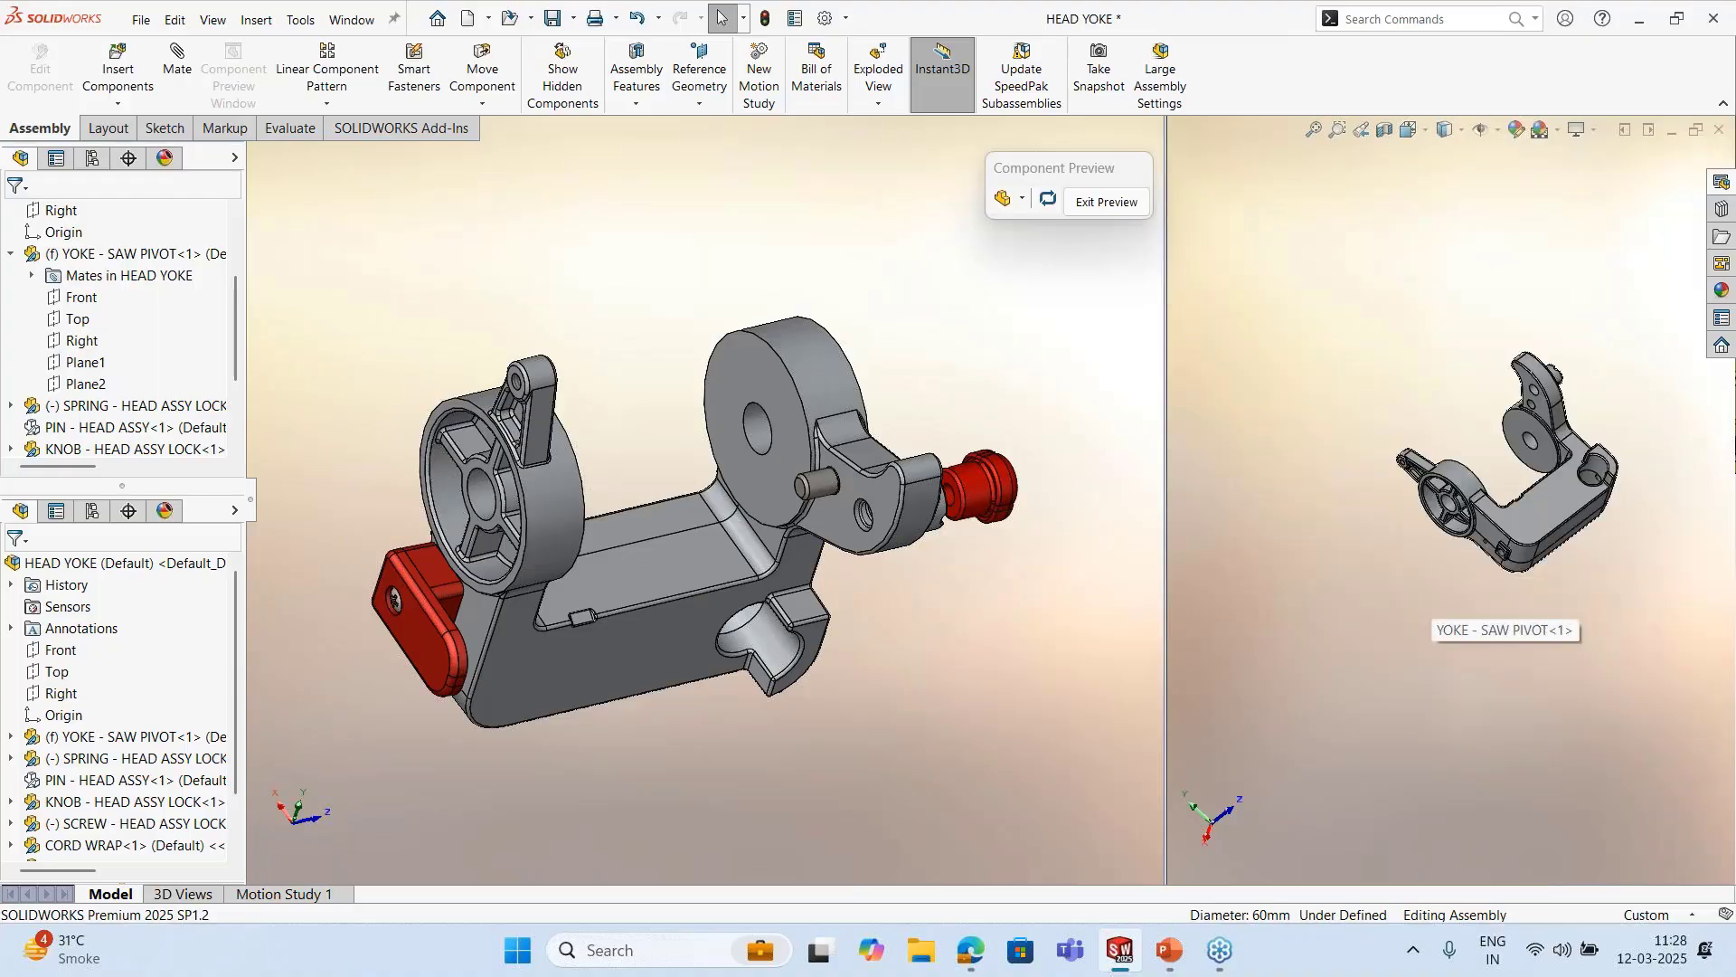
scroll(1418, 590, down, 4)
middle_drag(1473, 533, 1302, 507)
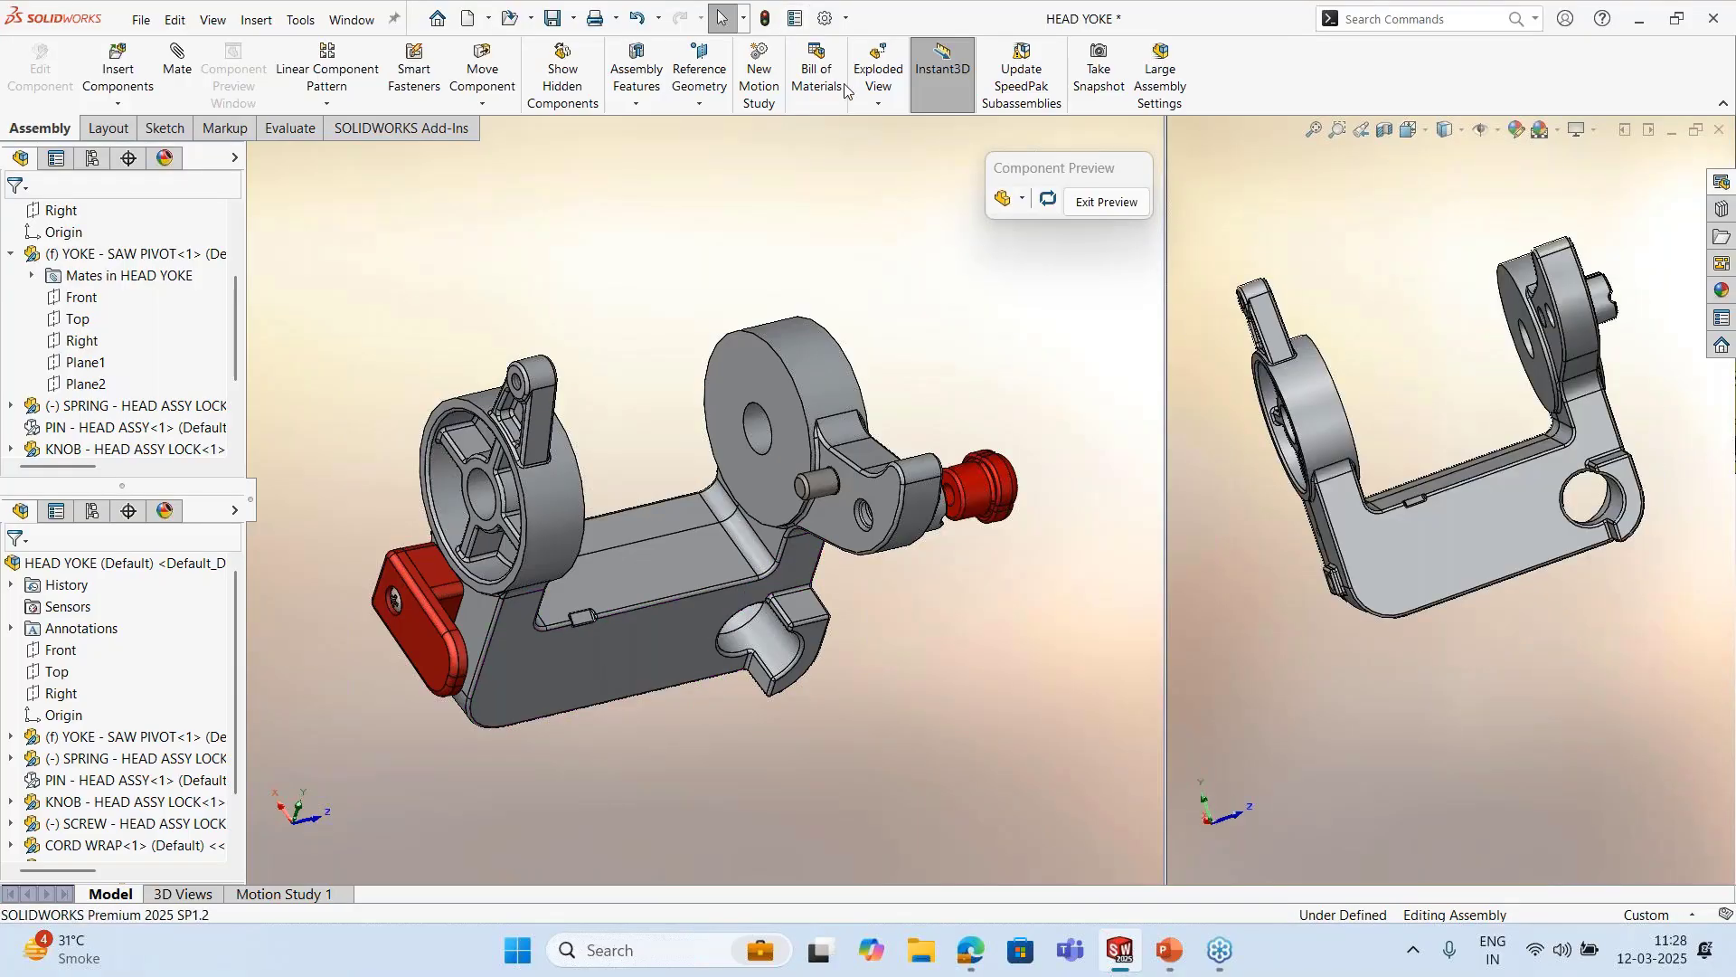
click(1106, 202)
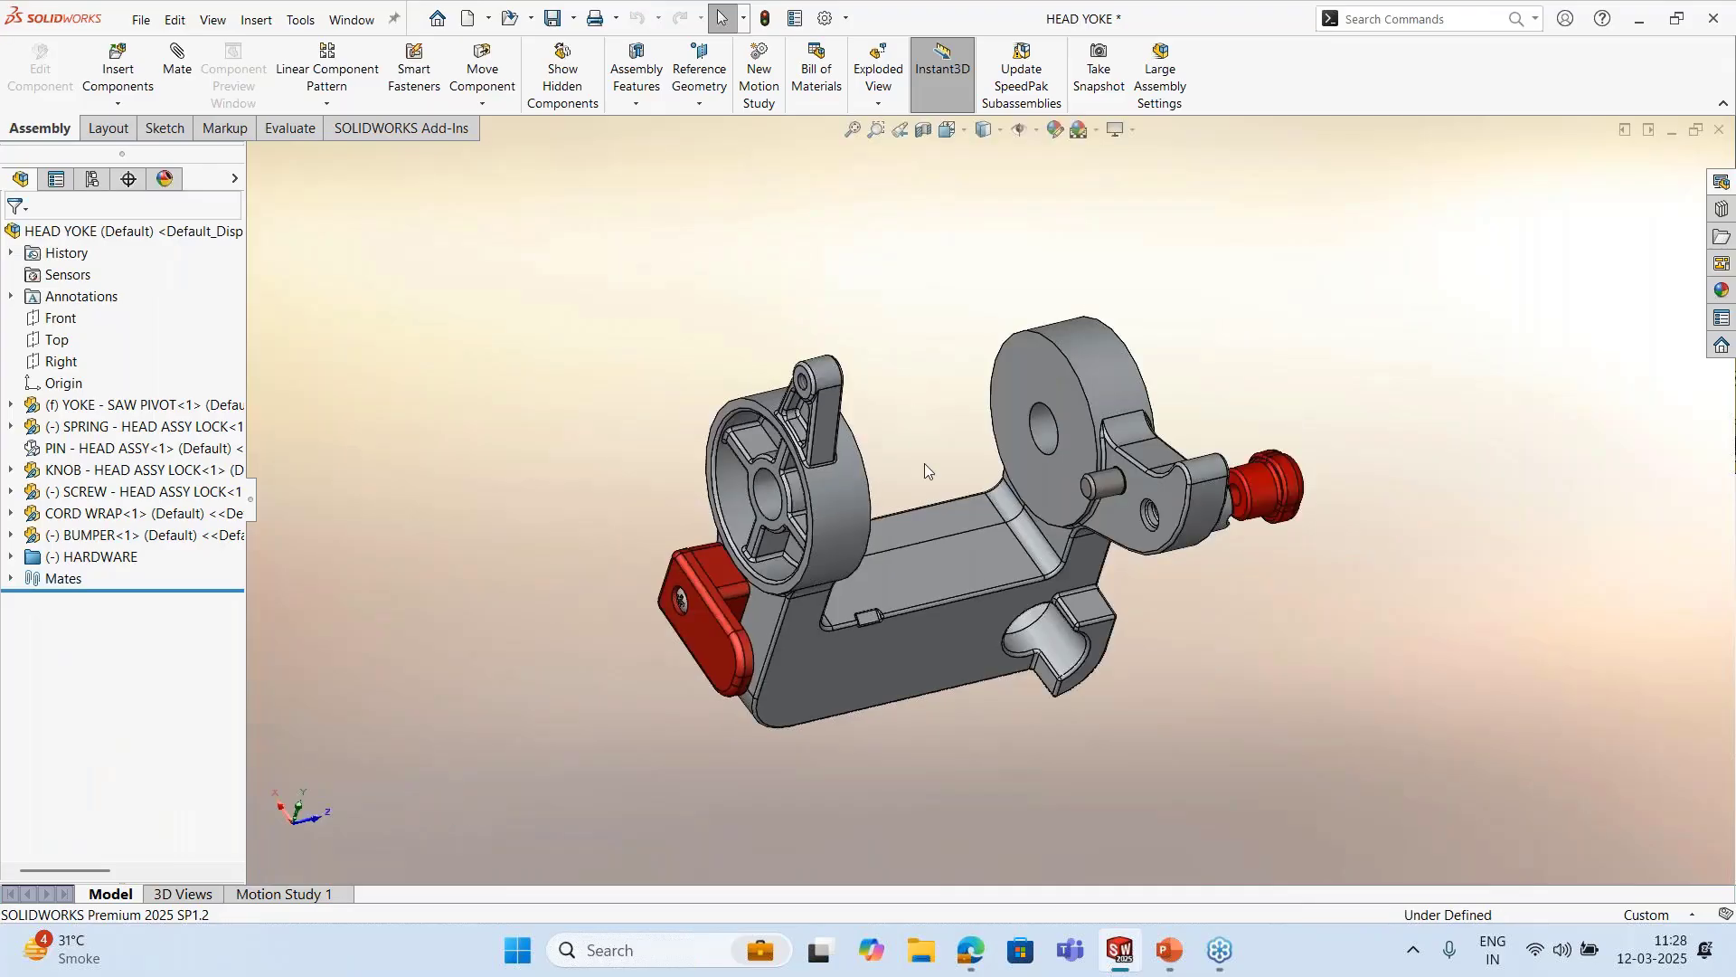
Explode all HEAD YOKE components along Z by about 76 mm, with auto-spacing on and the spacing reduced to roughly half
middle_drag(953, 492, 1053, 479)
scroll(930, 430, up, 3)
key(space)
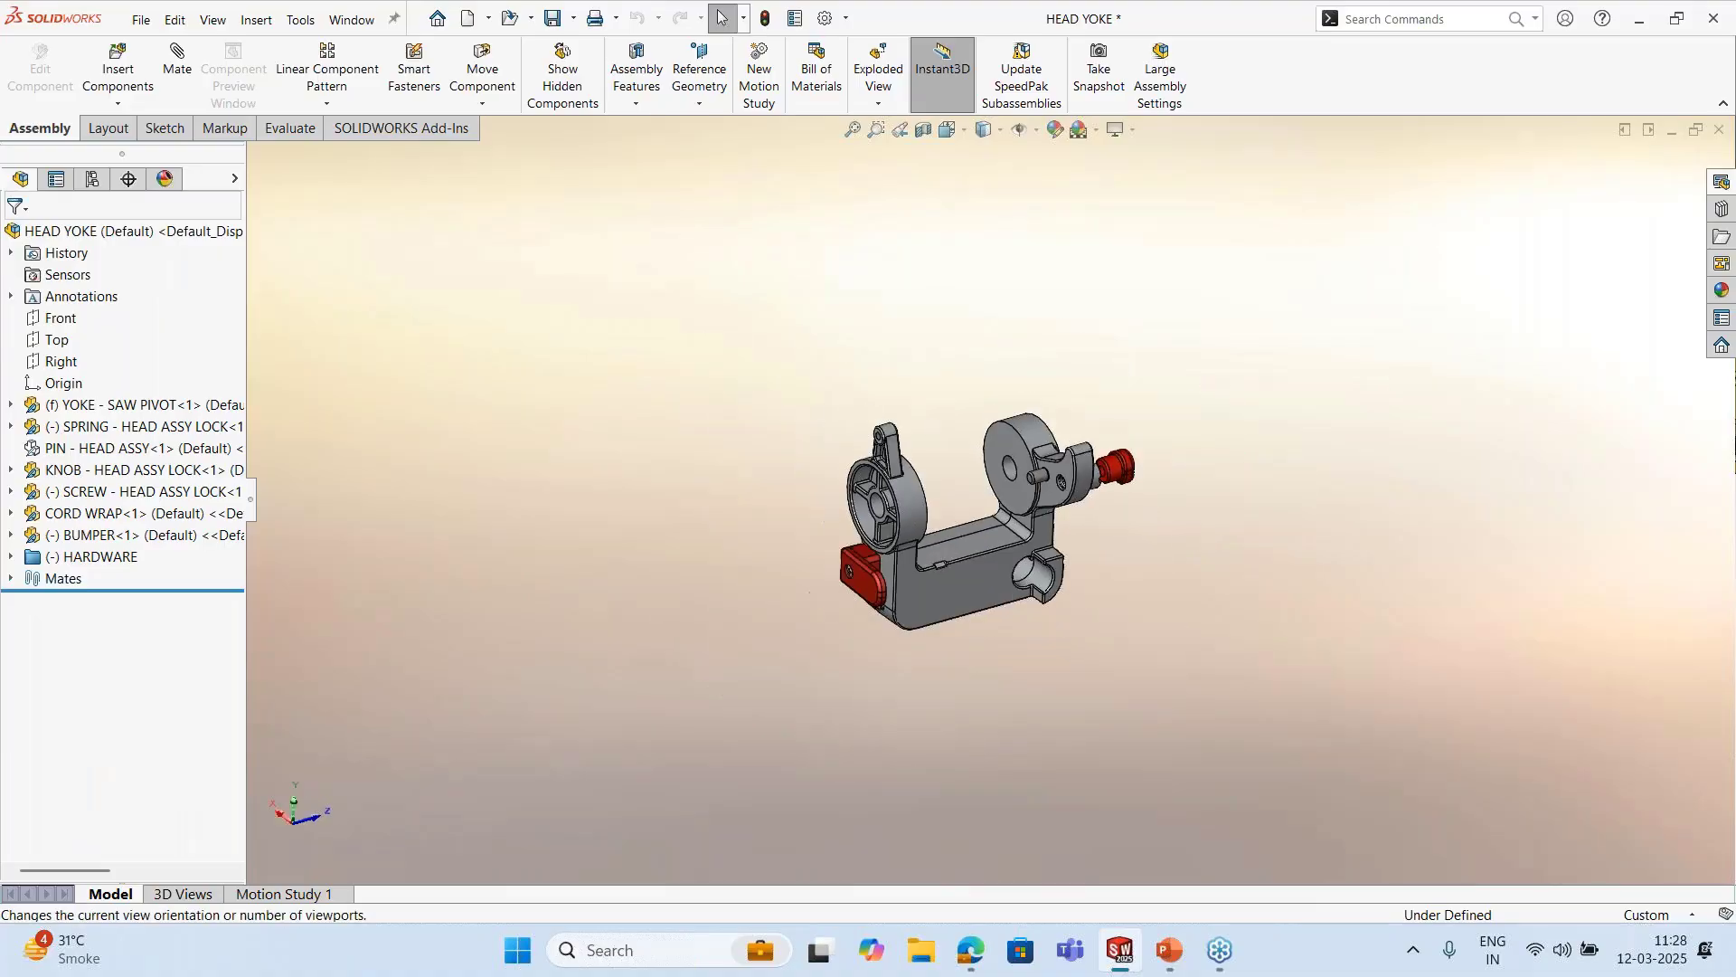
click(883, 87)
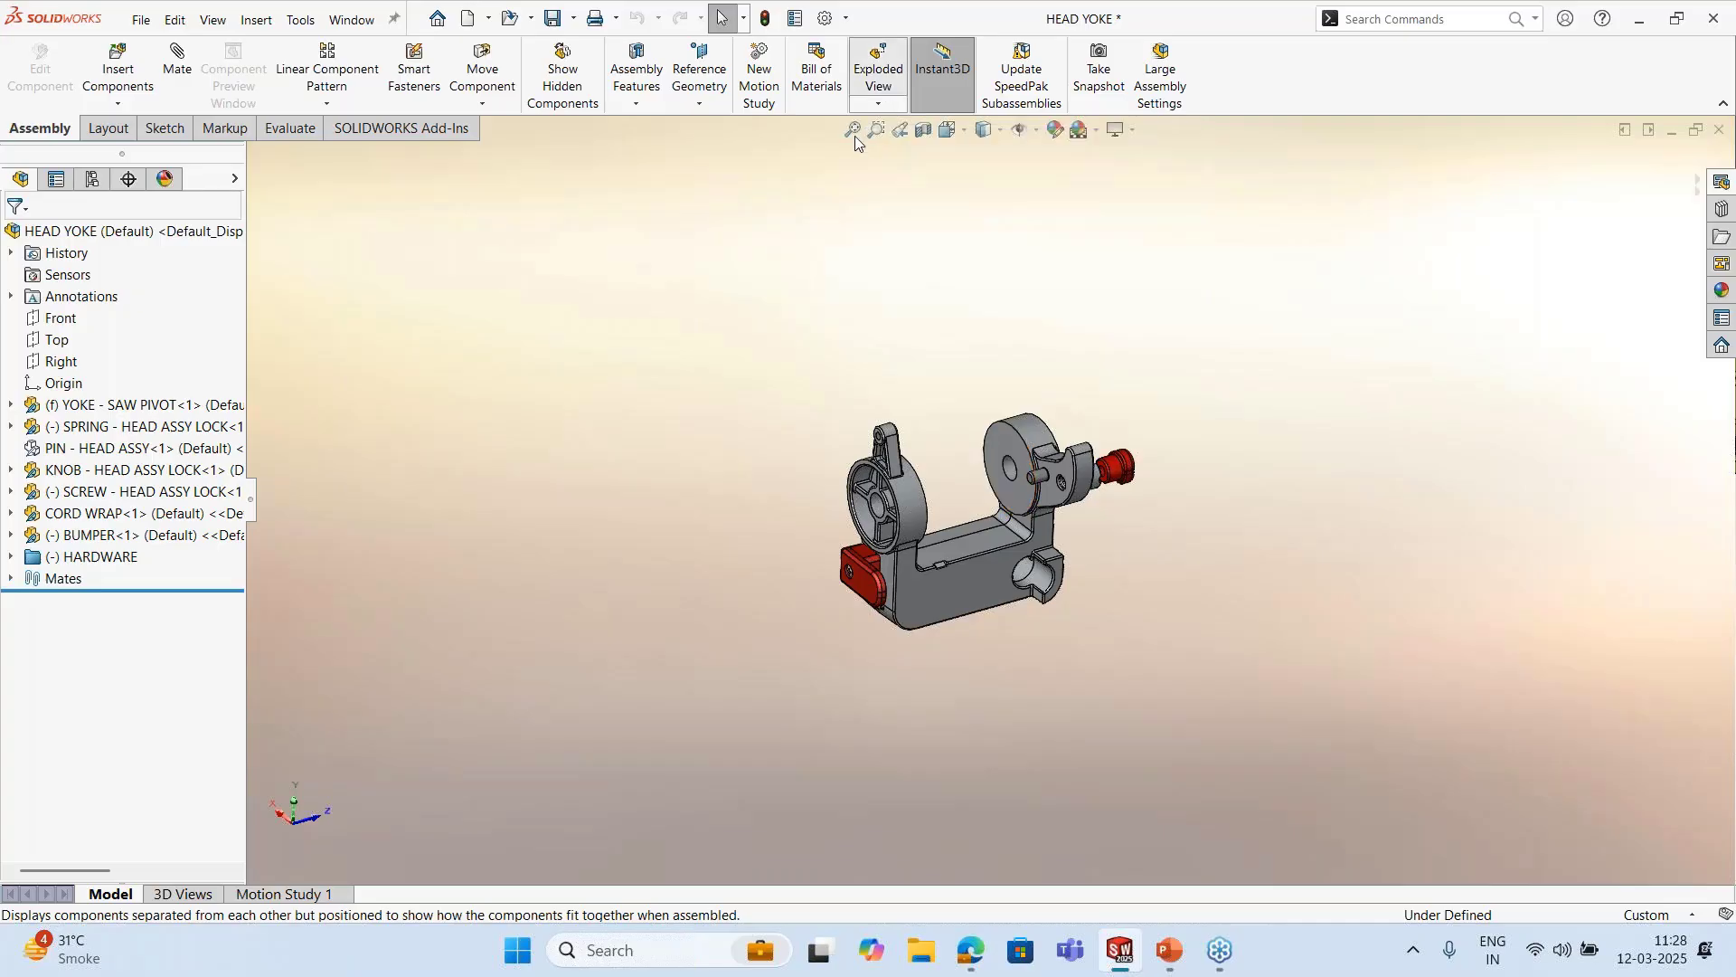
drag(711, 324, 1177, 645)
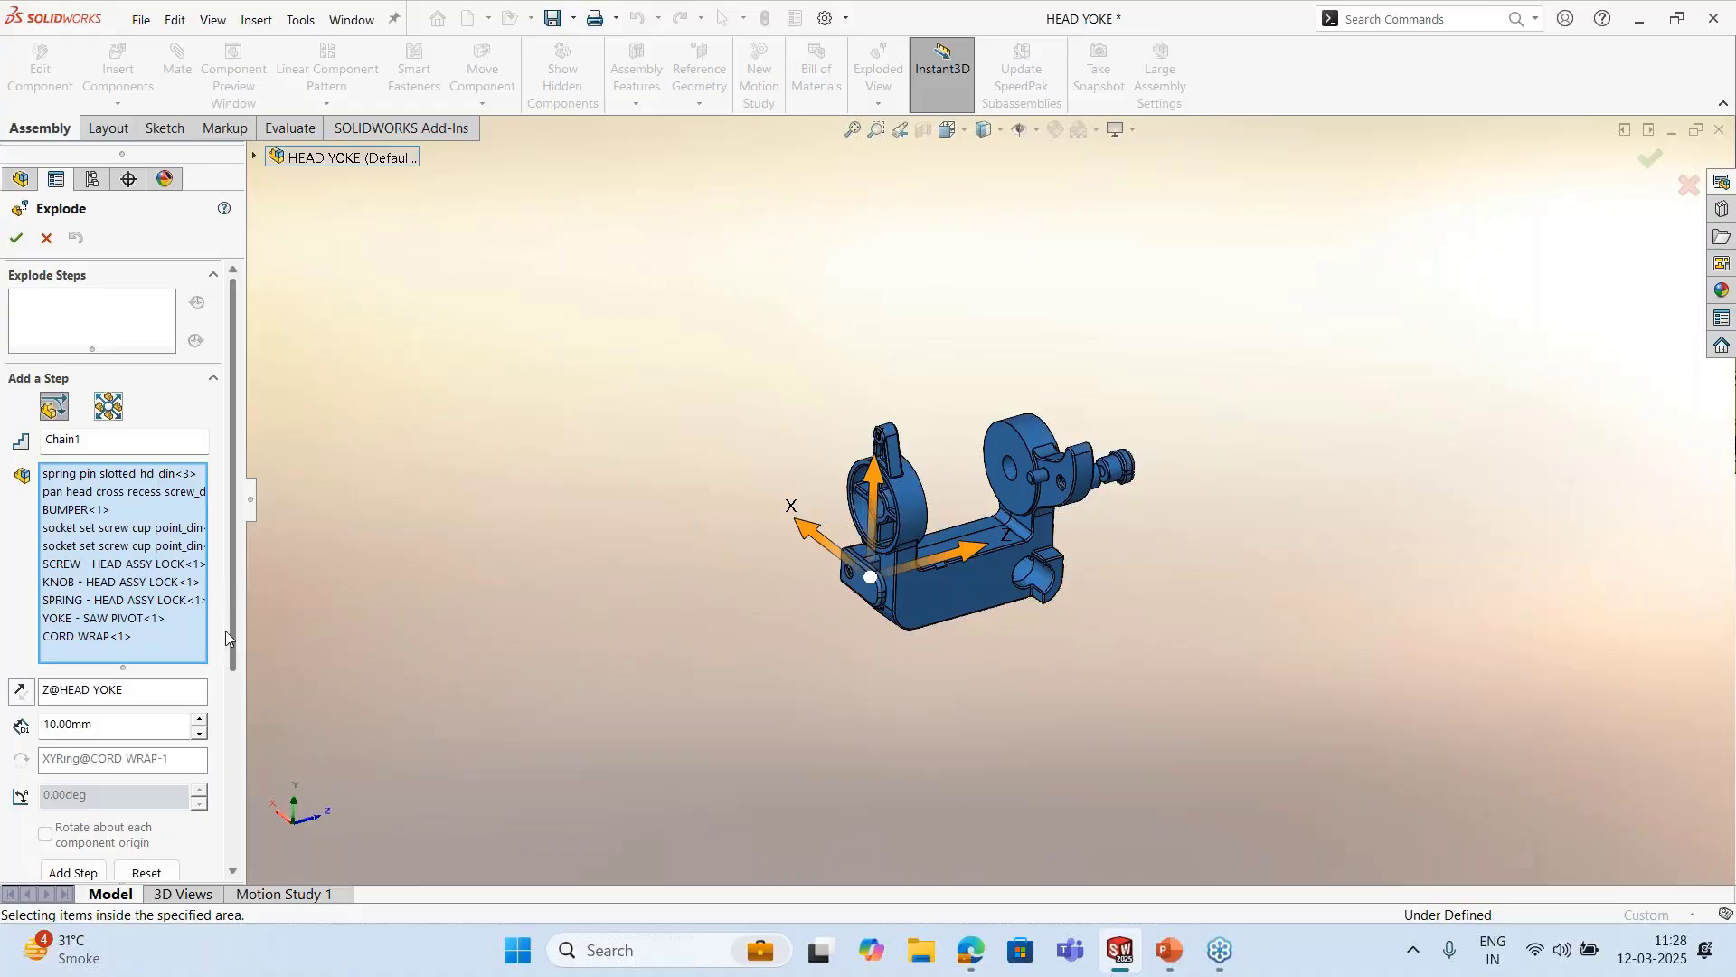
scroll(225, 631, down, 5)
scroll(209, 773, down, 1)
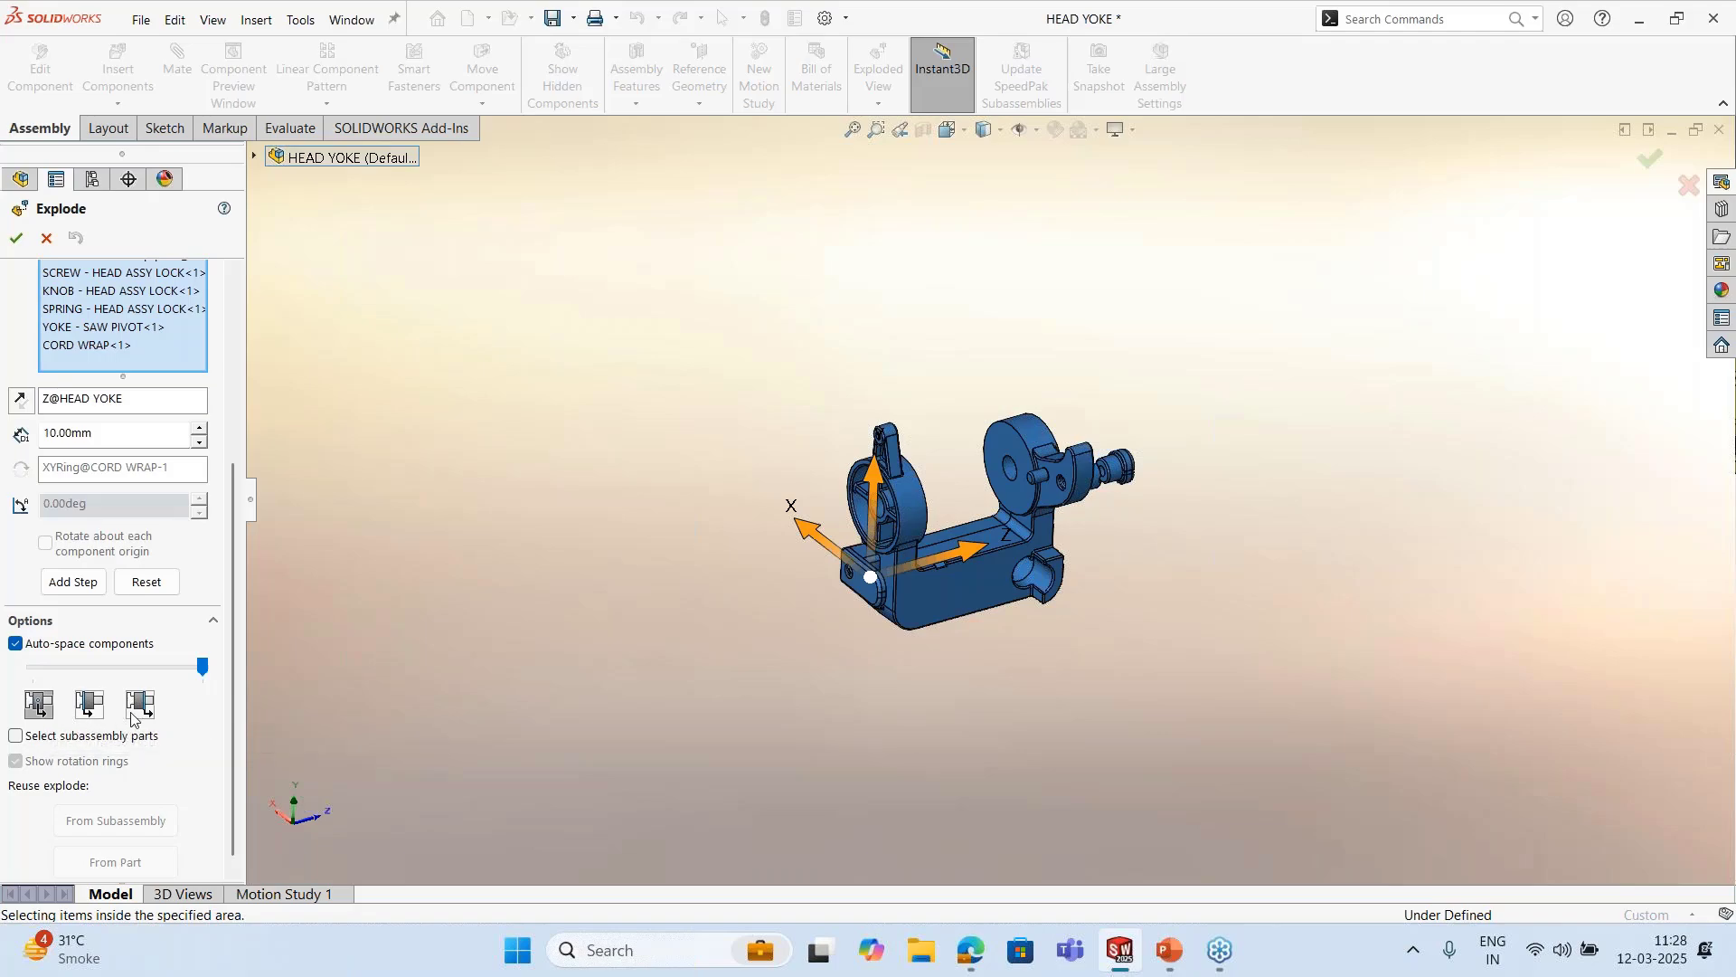
drag(201, 667, 96, 688)
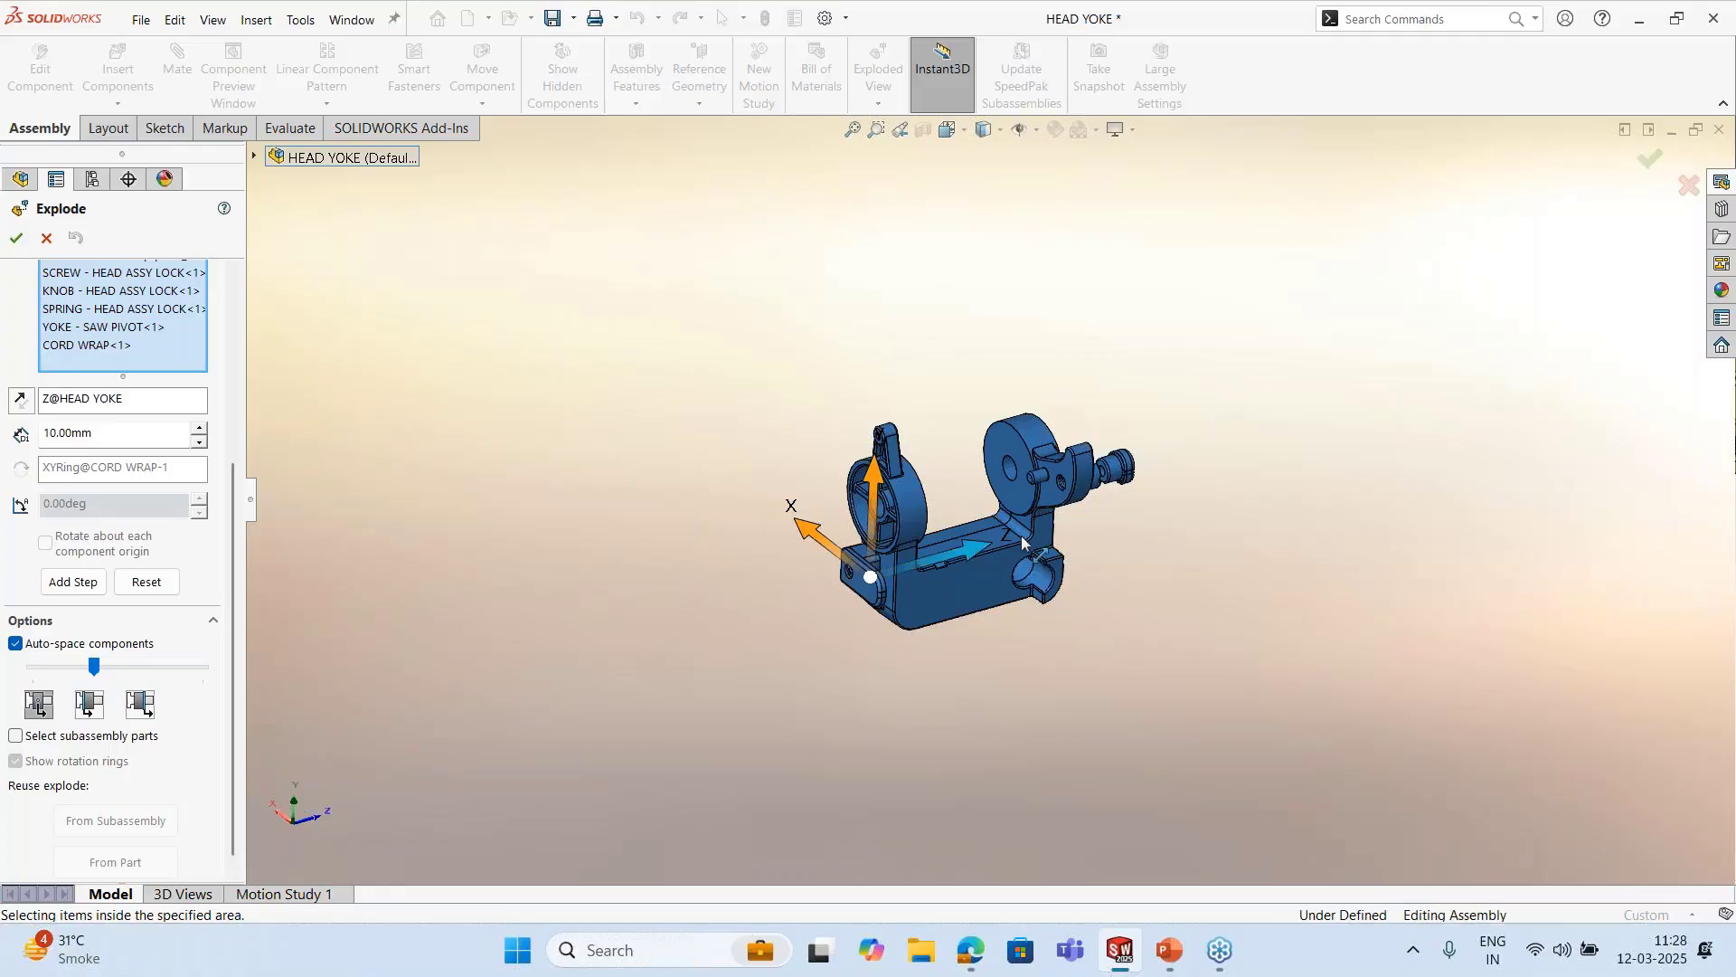
drag(1022, 541, 1081, 522)
scroll(1264, 584, up, 4)
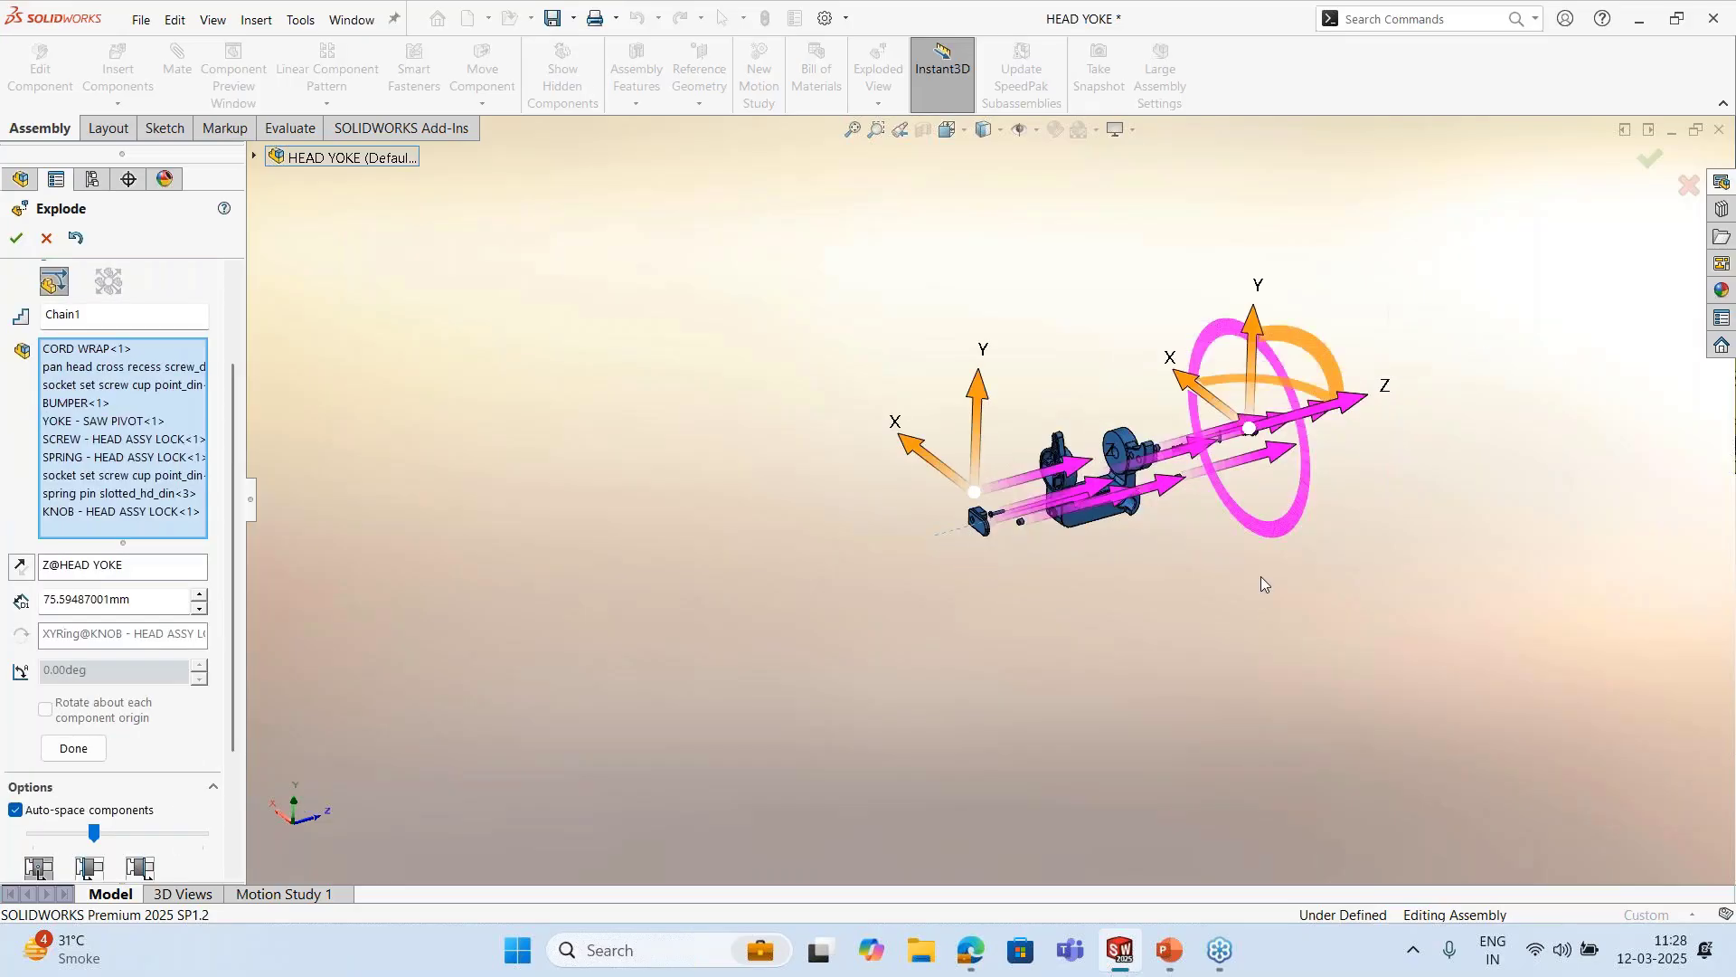
scroll(1327, 439, down, 3)
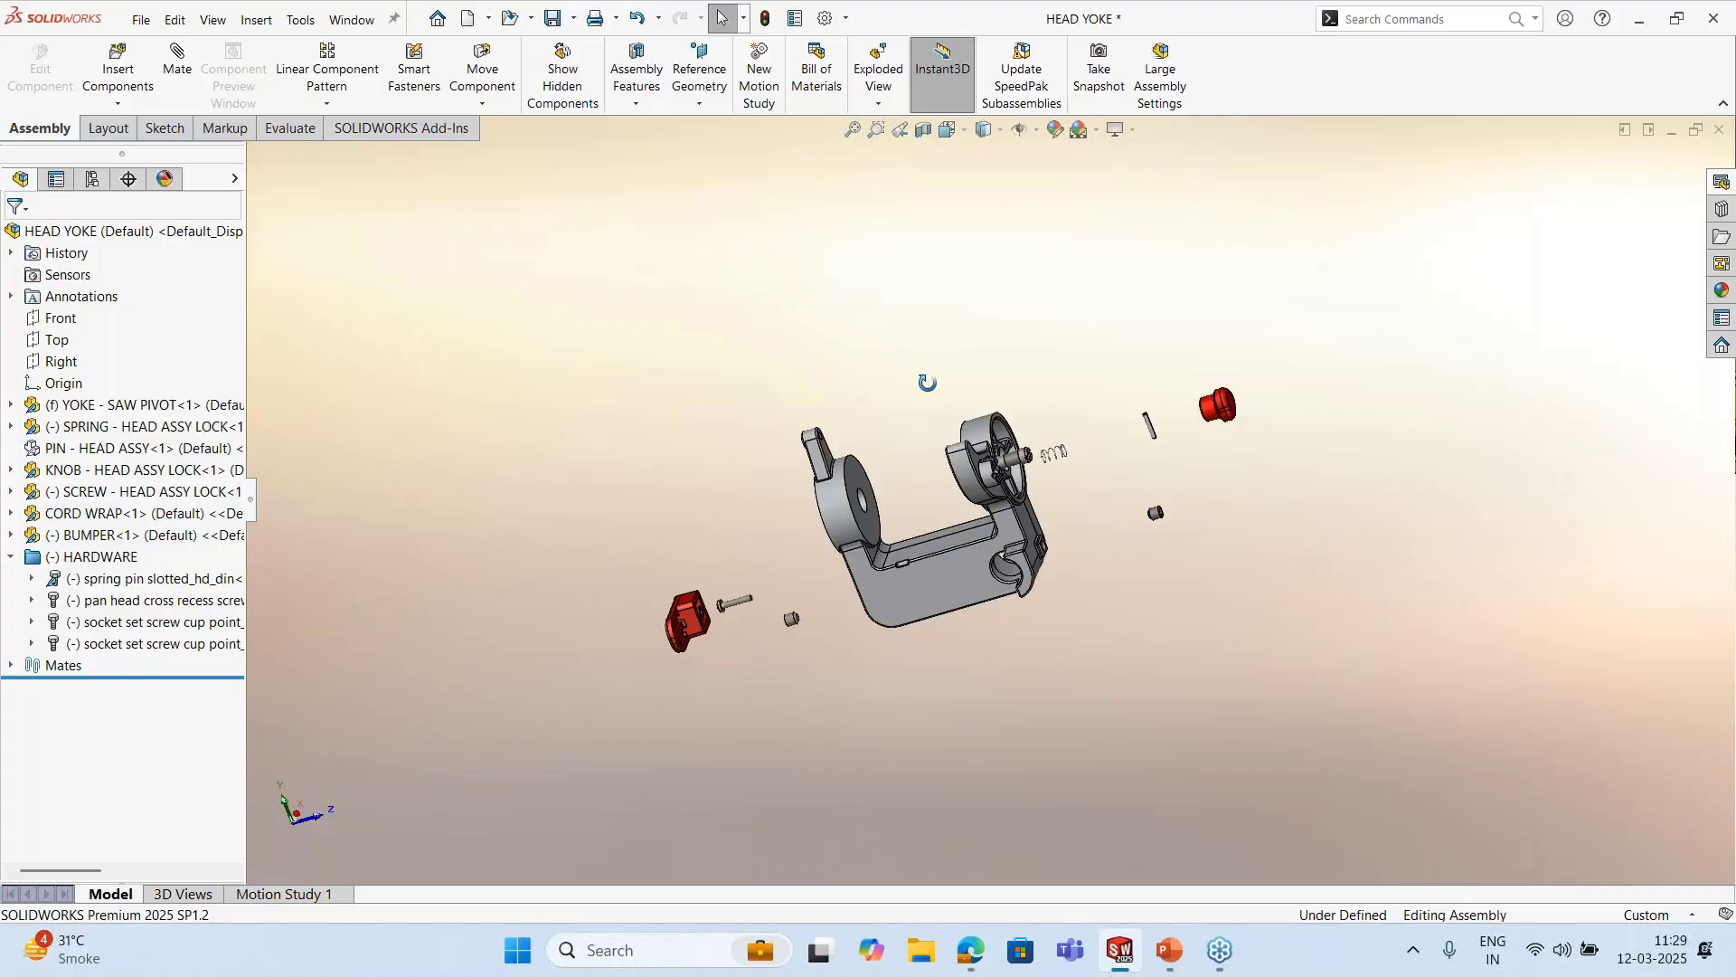
Undo the exploded view of the HEAD YOKE assembly
middle_drag(927, 381, 706, 489)
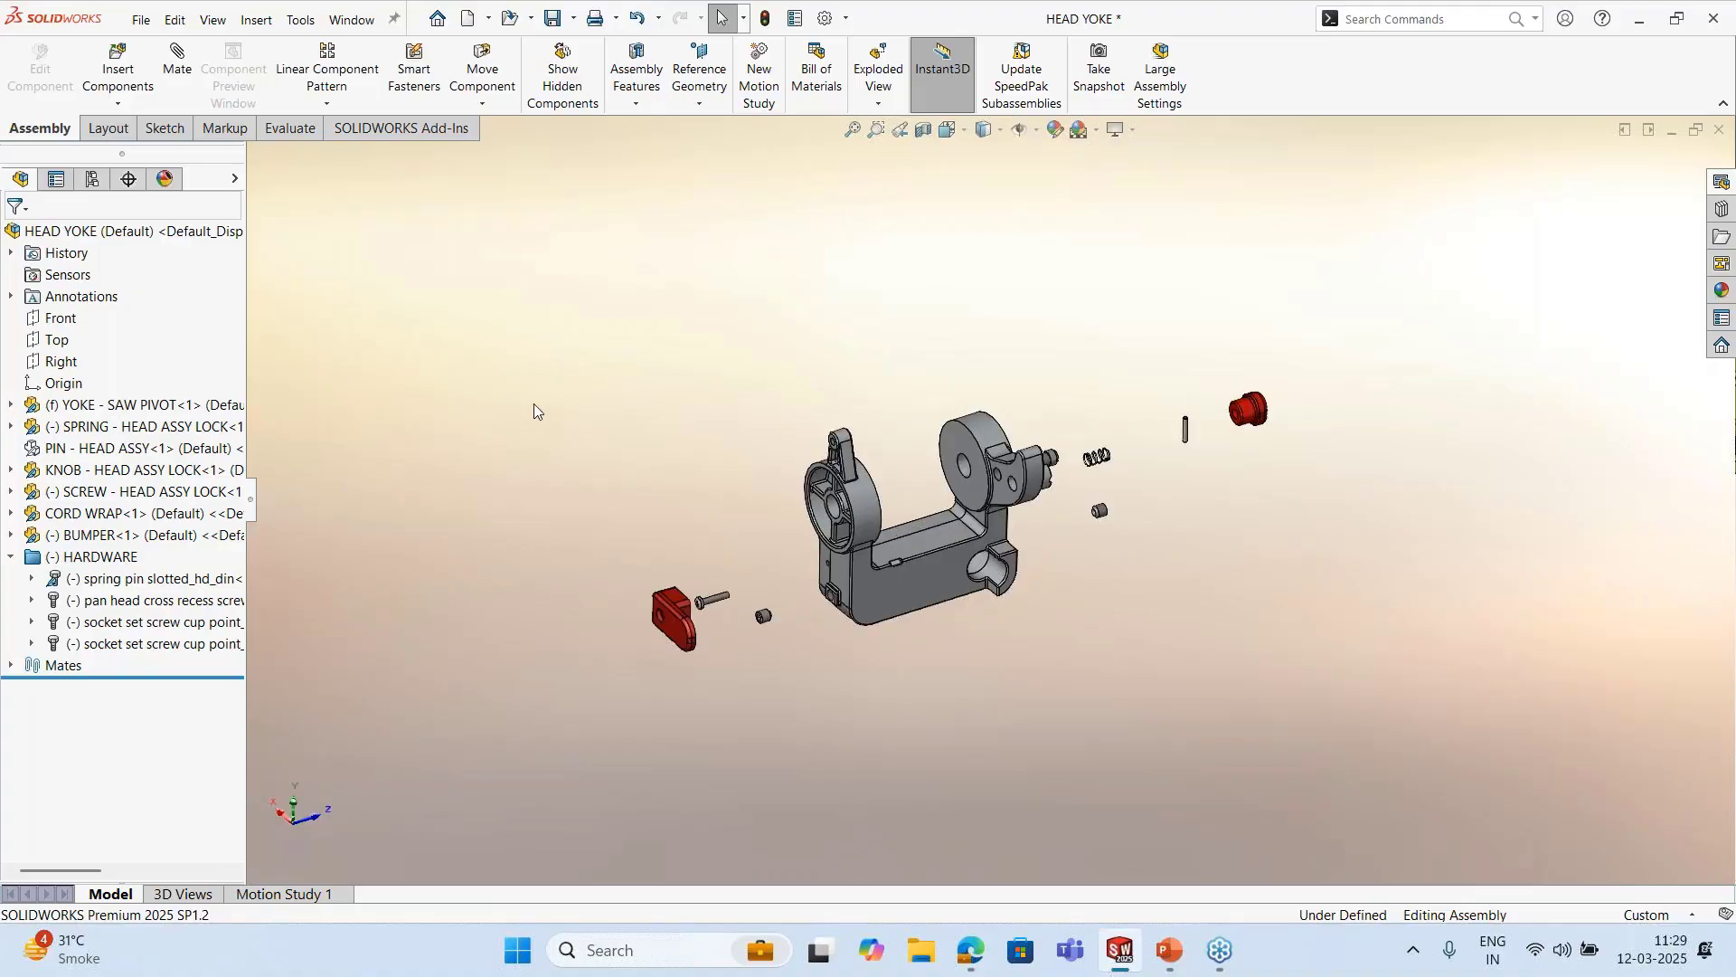
key(ctrl+z)
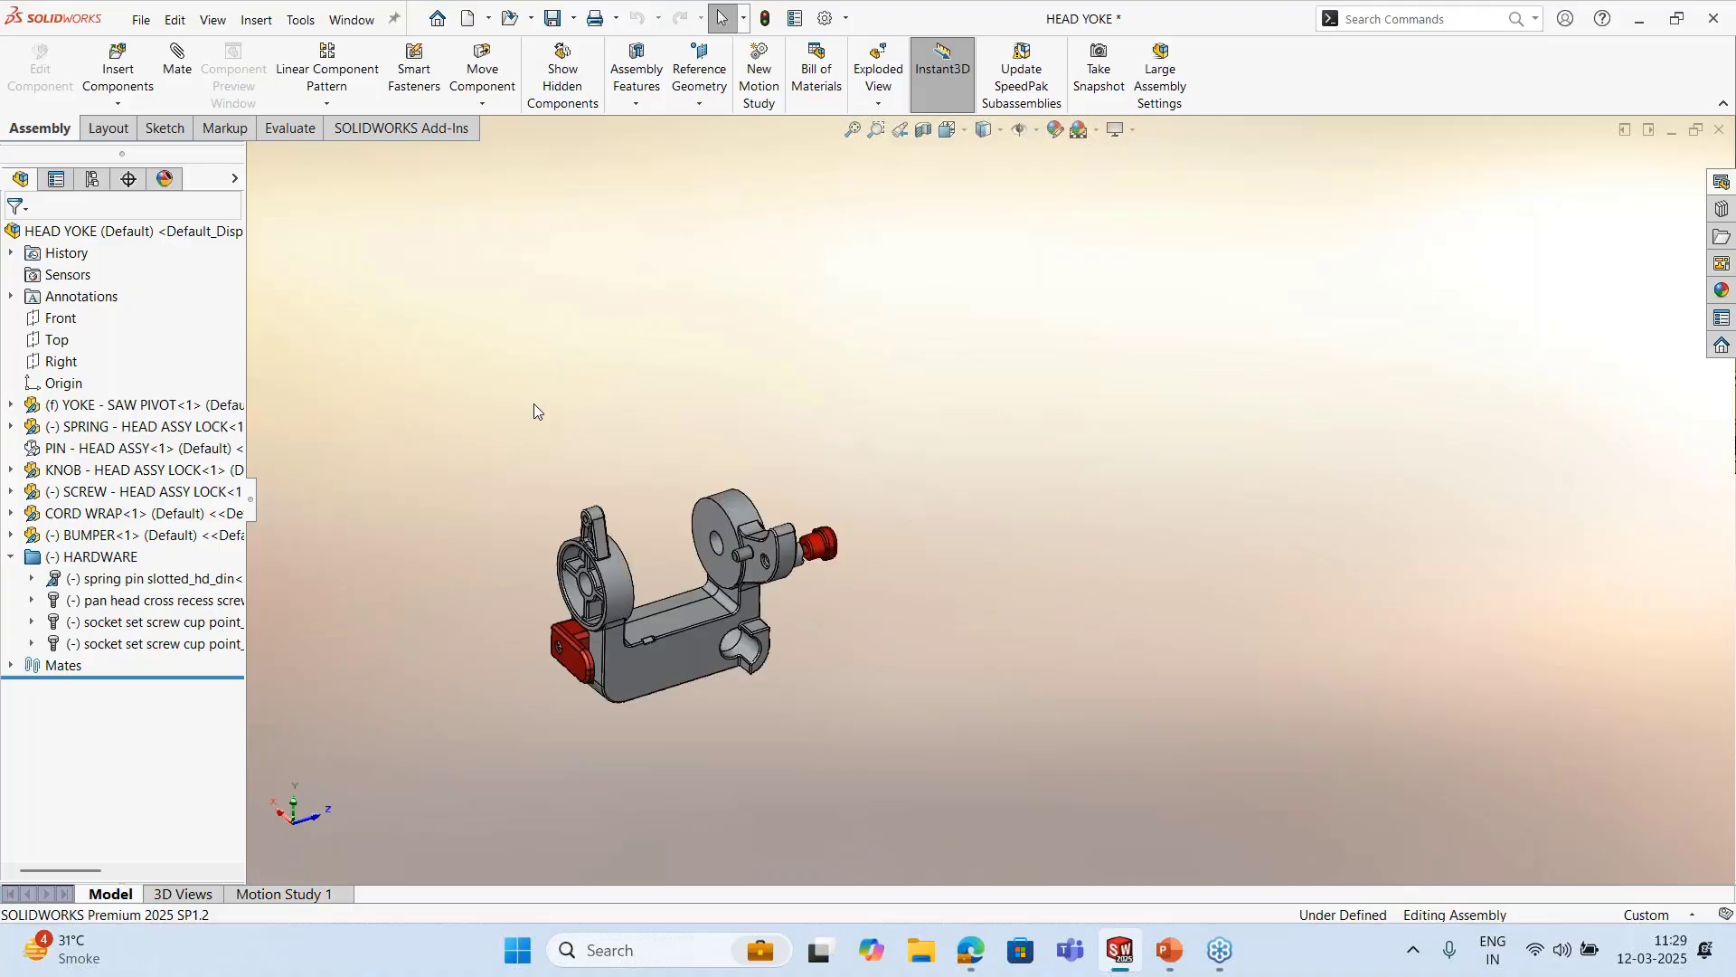
key(f)
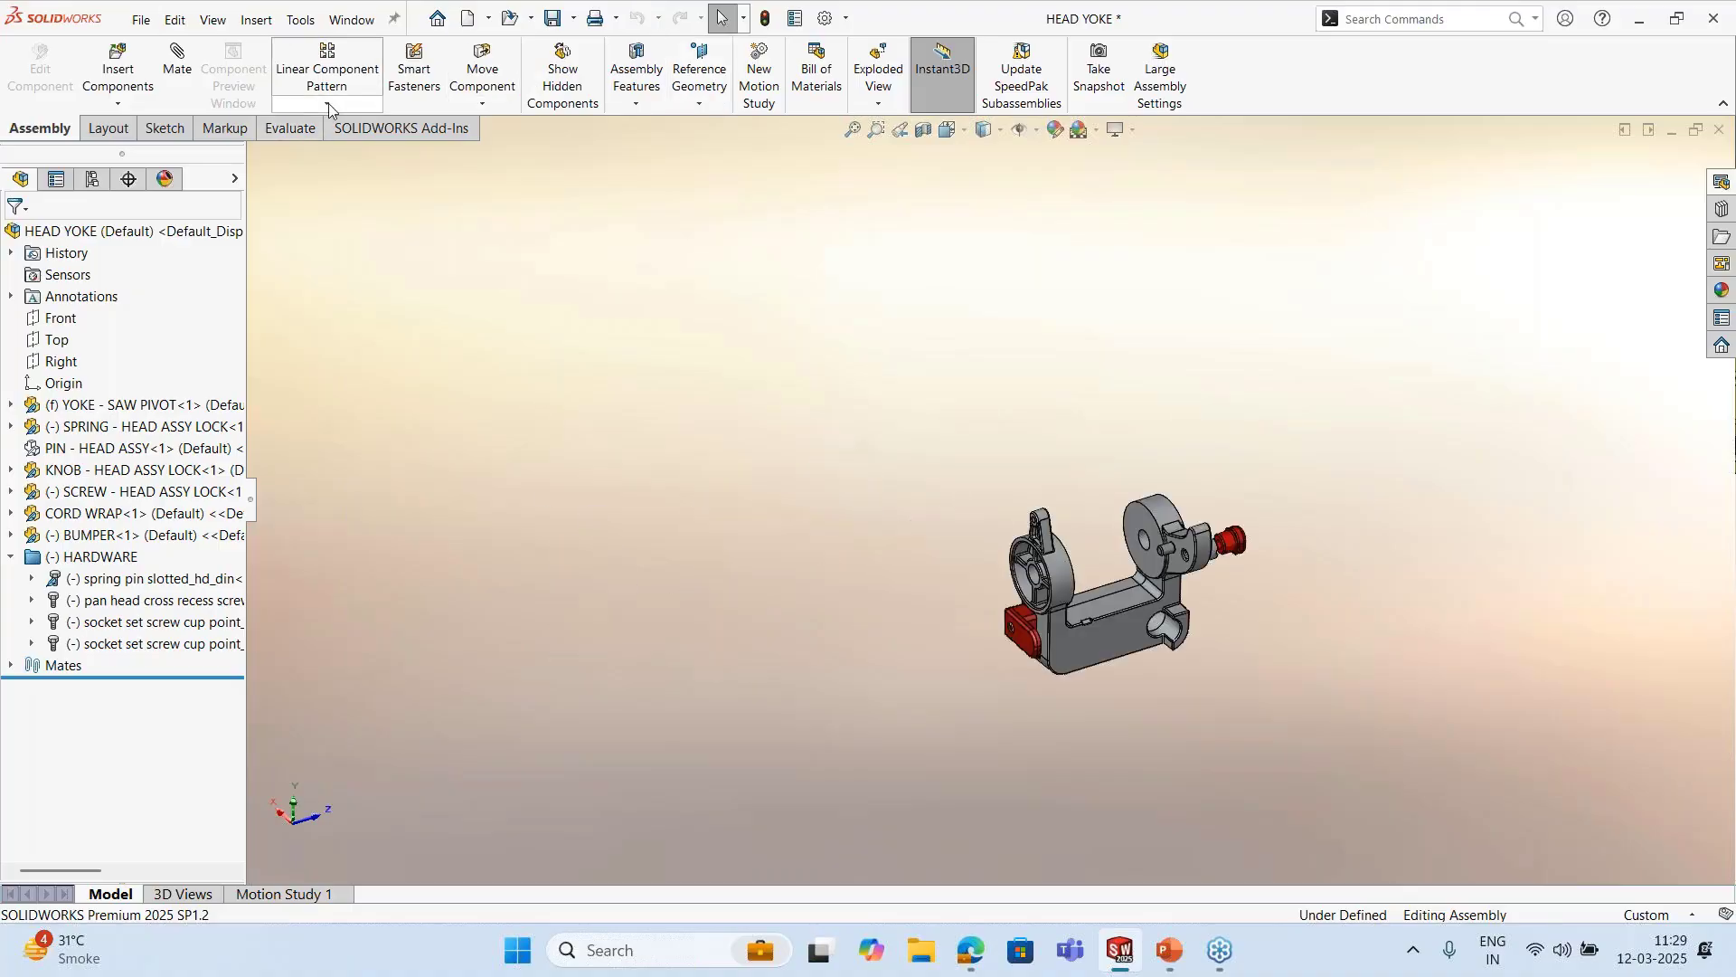
Set up a component mirror of the red CORD WRAP about the assembly's Front plane and proceed to its orientation settings
click(327, 103)
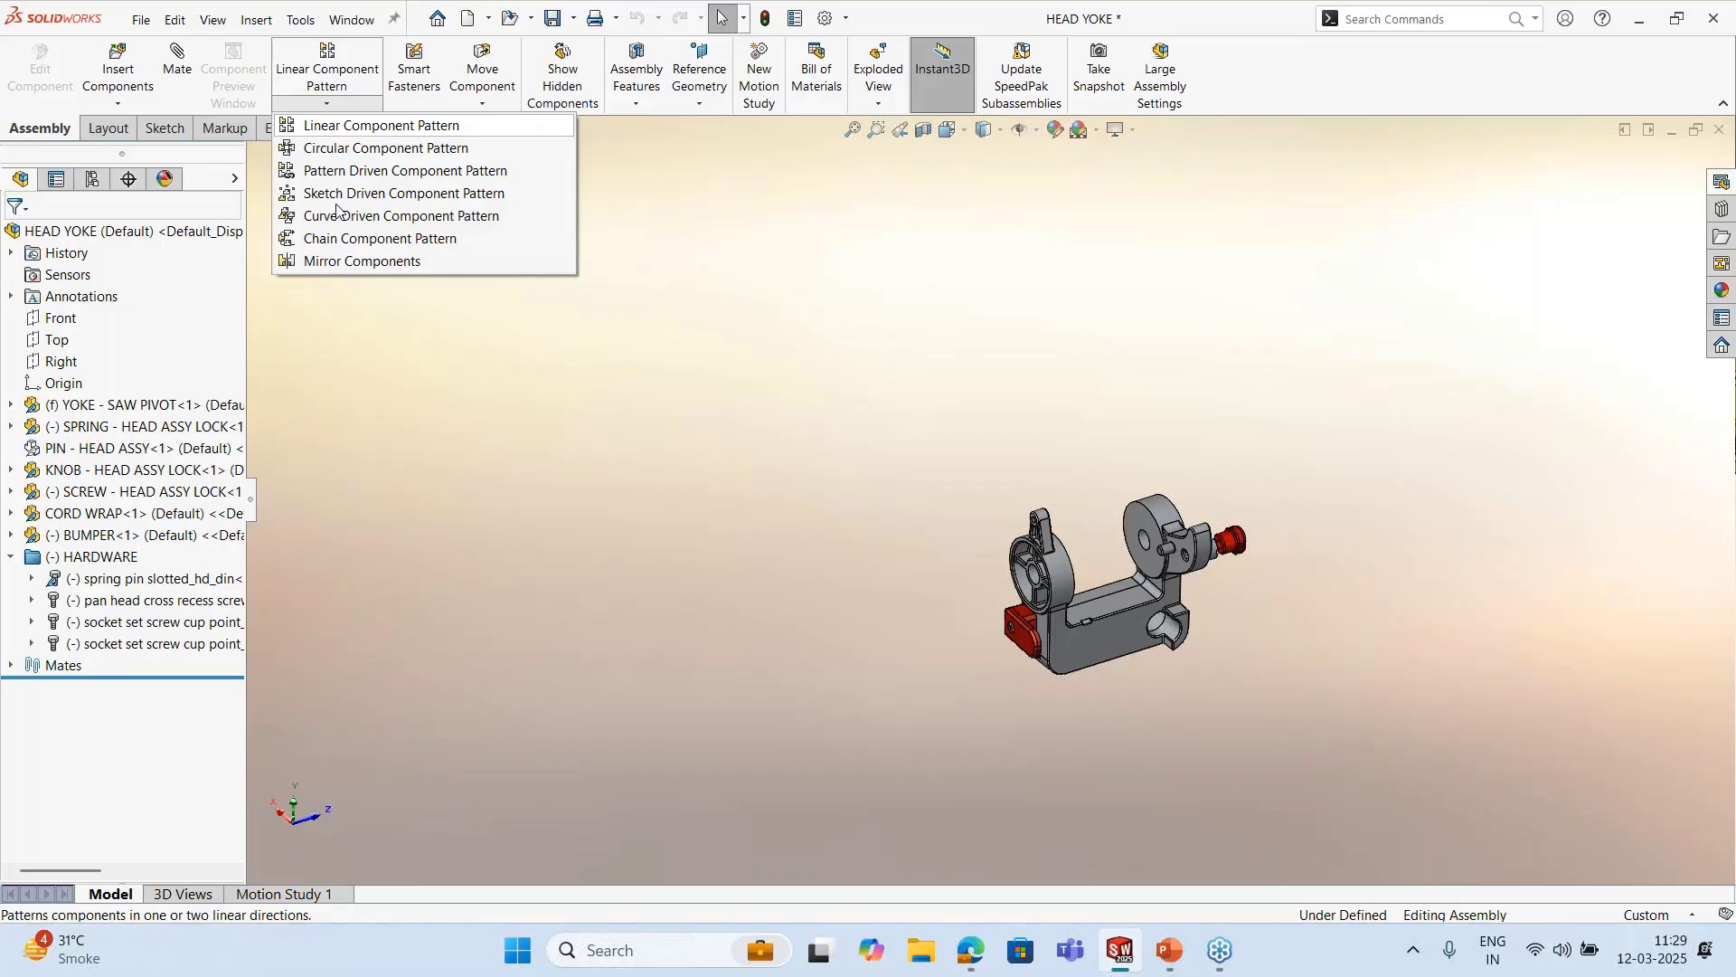
click(343, 262)
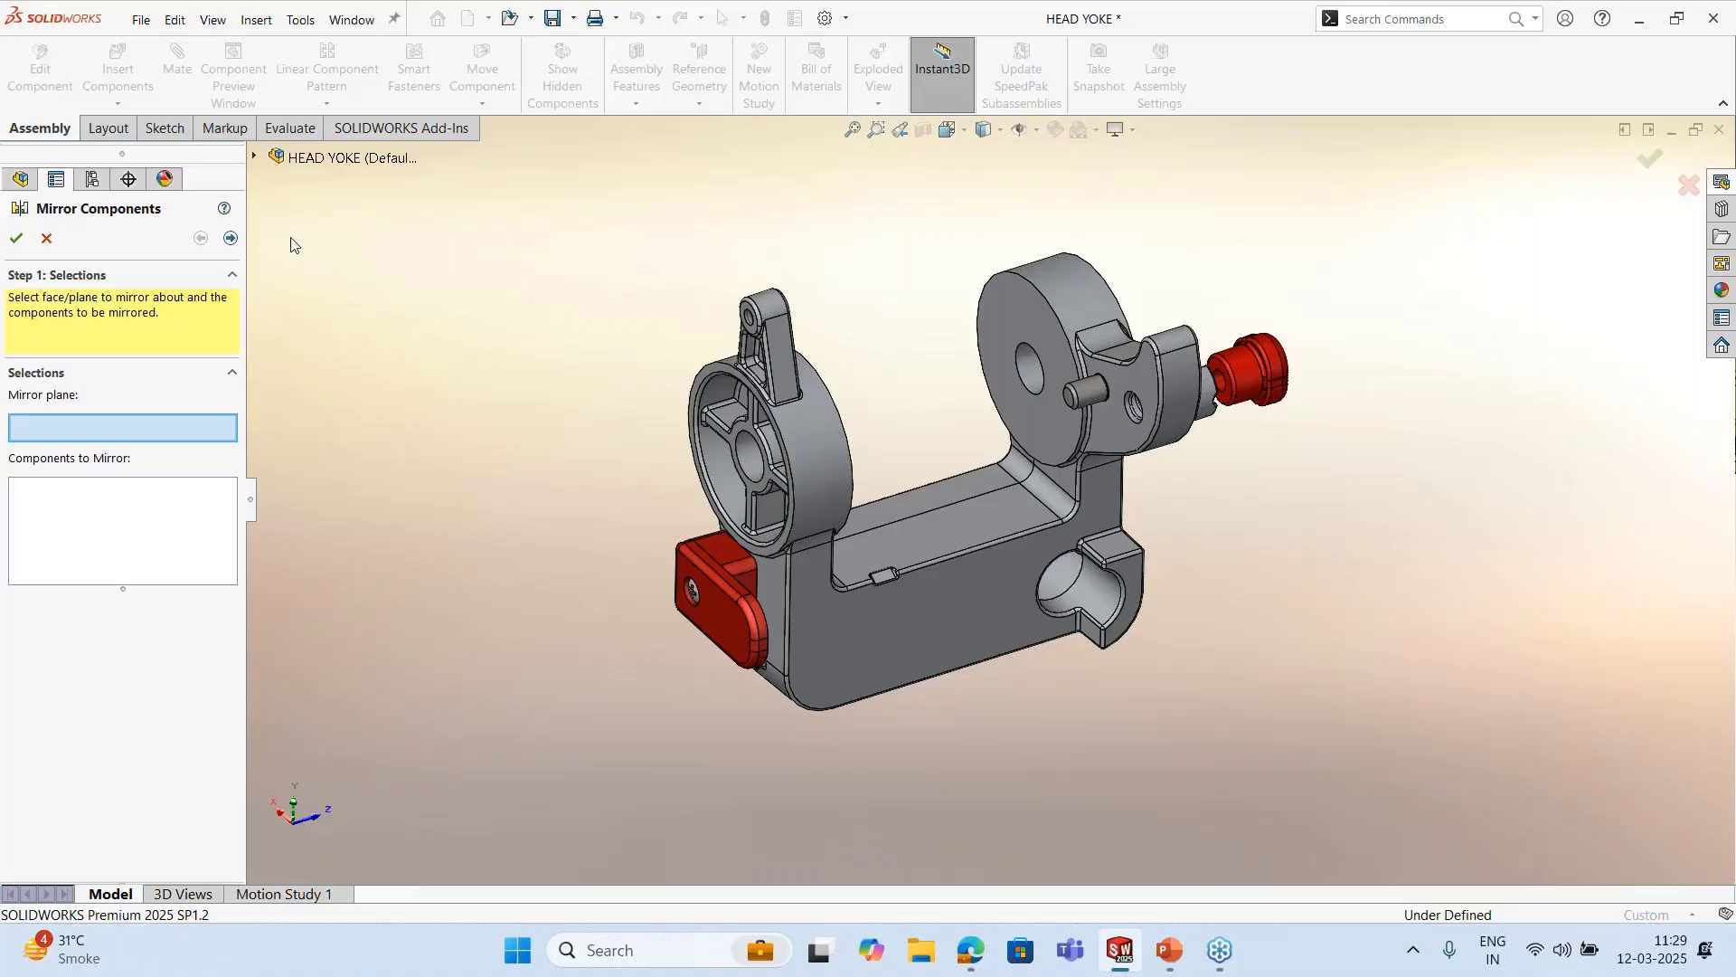
key(c)
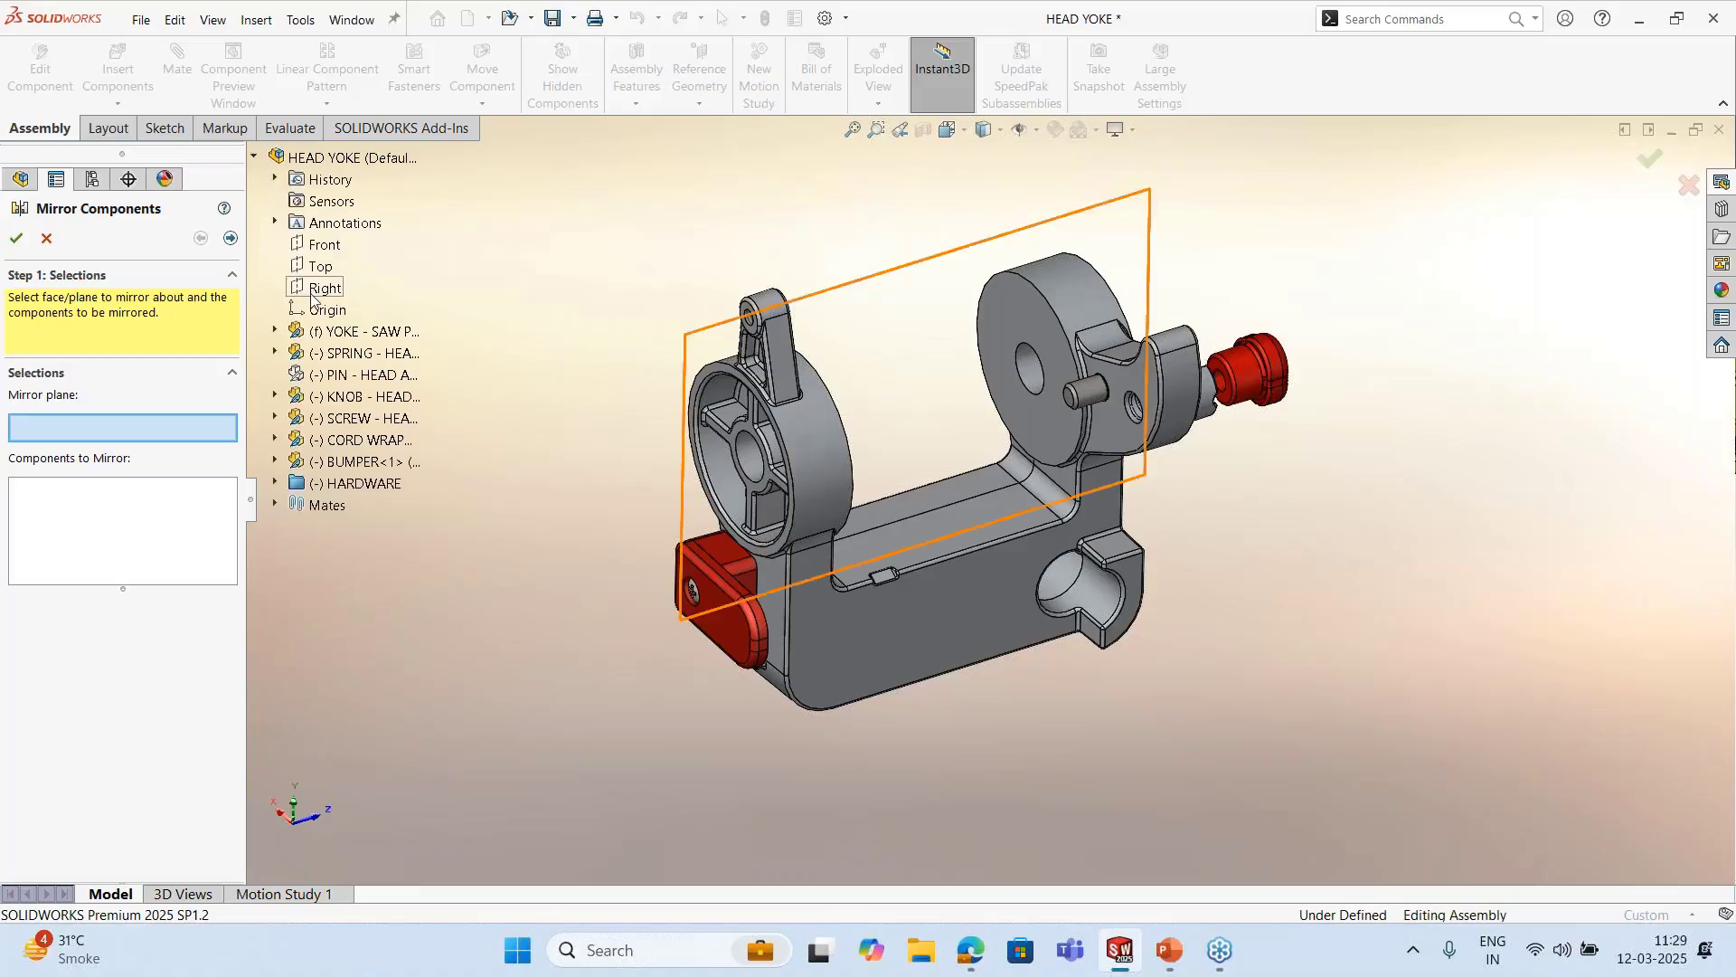
click(321, 244)
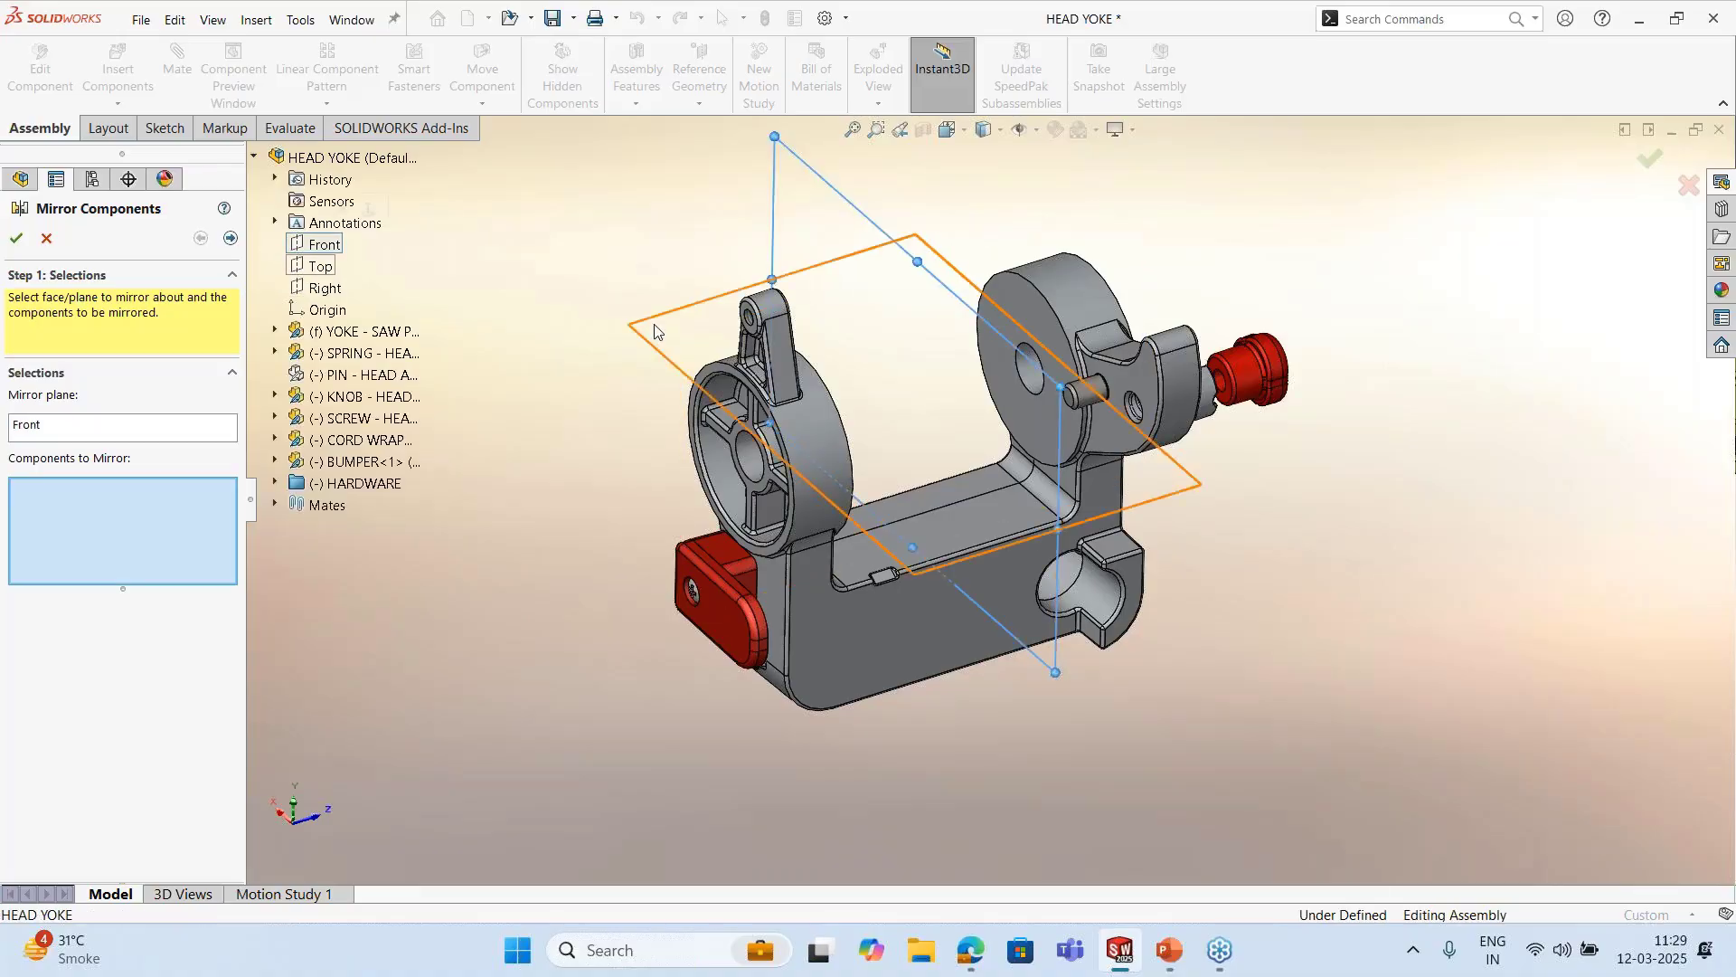
middle_drag(767, 488, 728, 493)
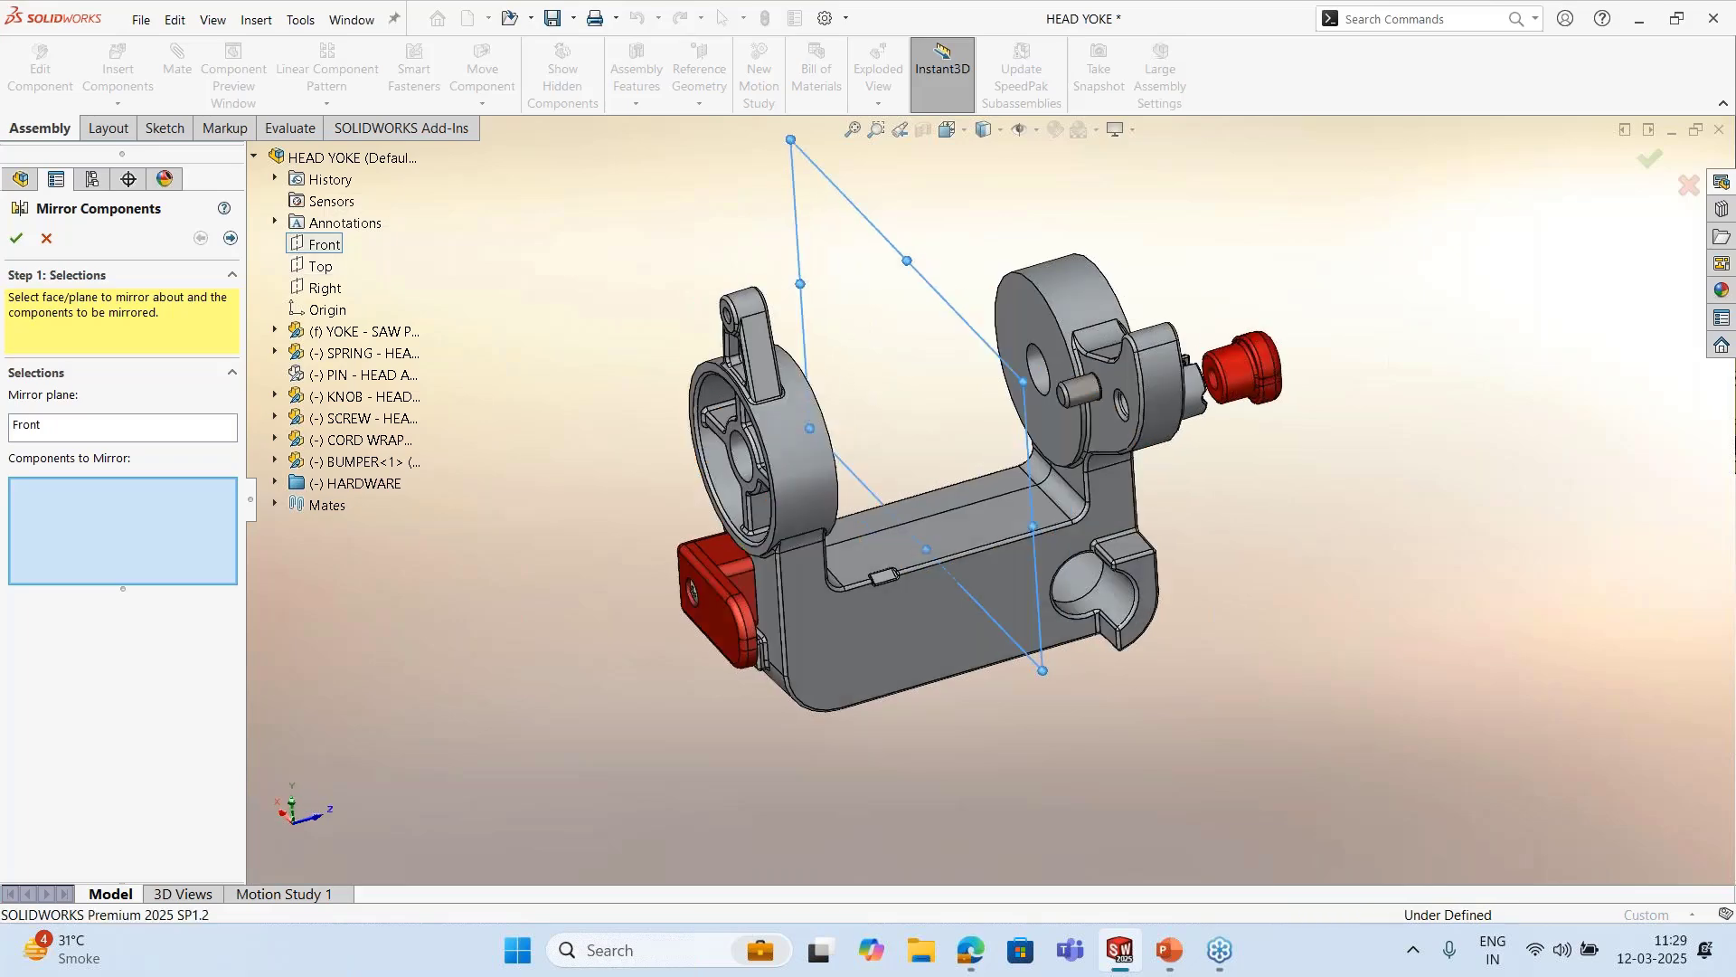
click(723, 599)
middle_drag(723, 600, 819, 563)
click(231, 241)
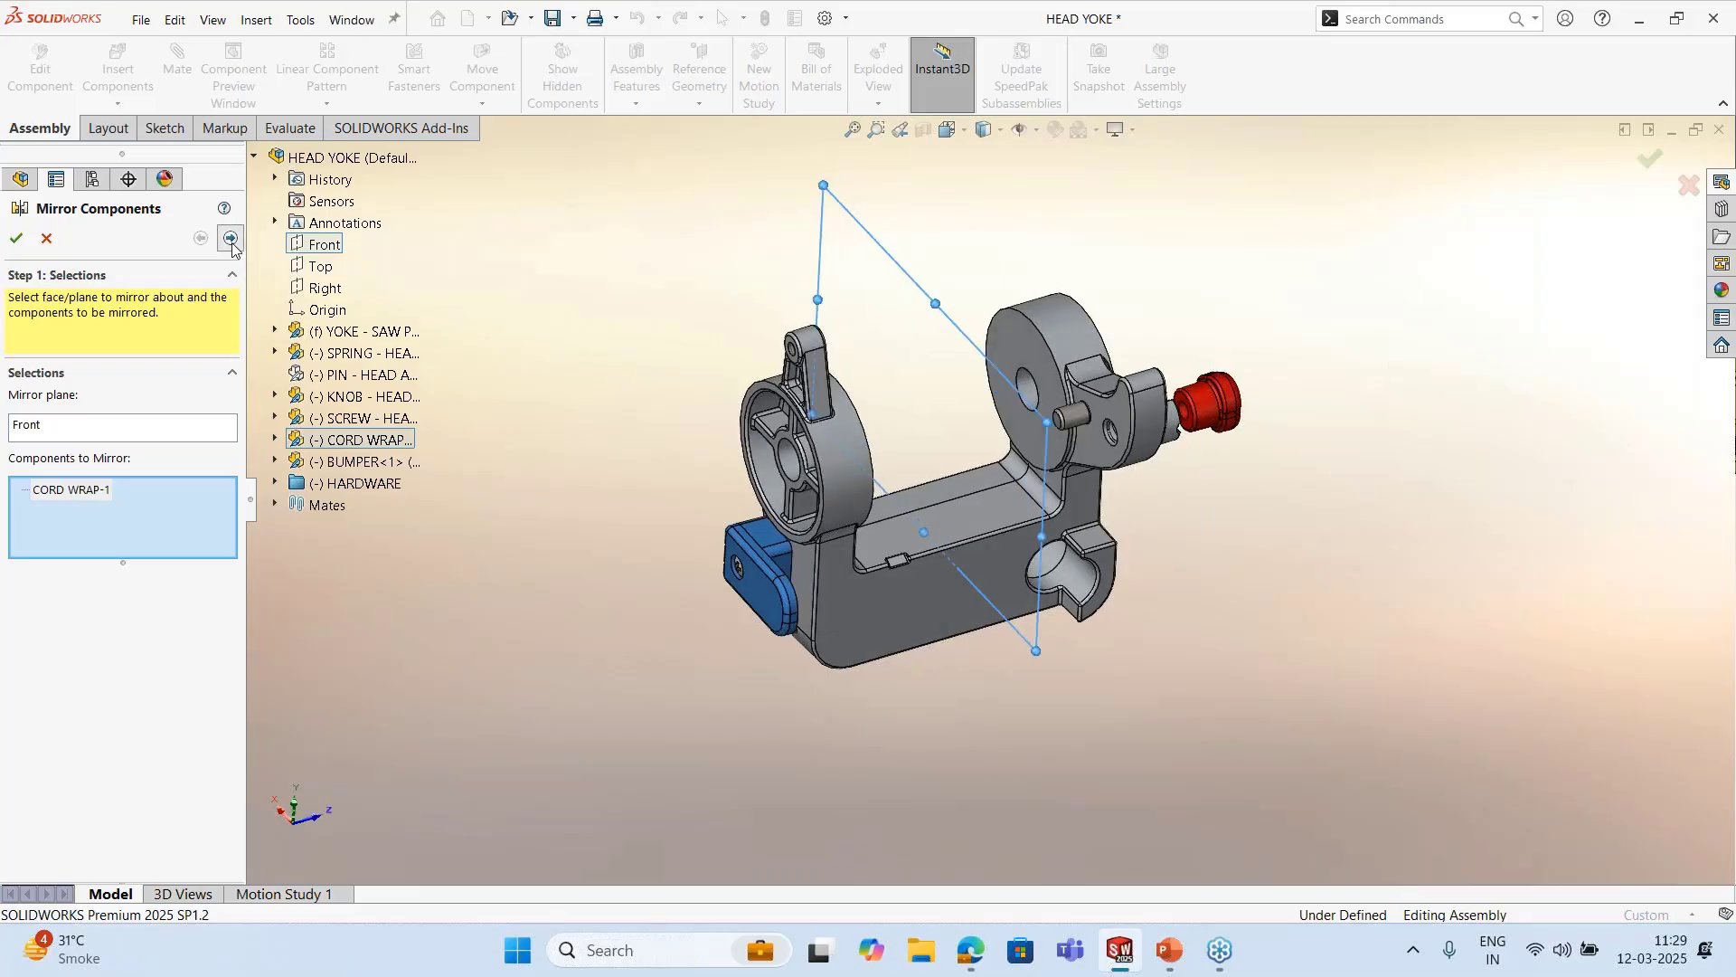
Try the alternative flipped orientations for the mirrored cord wrap and compare each against the yoke's far end
middle_drag(1105, 613, 1049, 624)
scroll(1224, 469, down, 2)
middle_drag(1225, 470, 1167, 389)
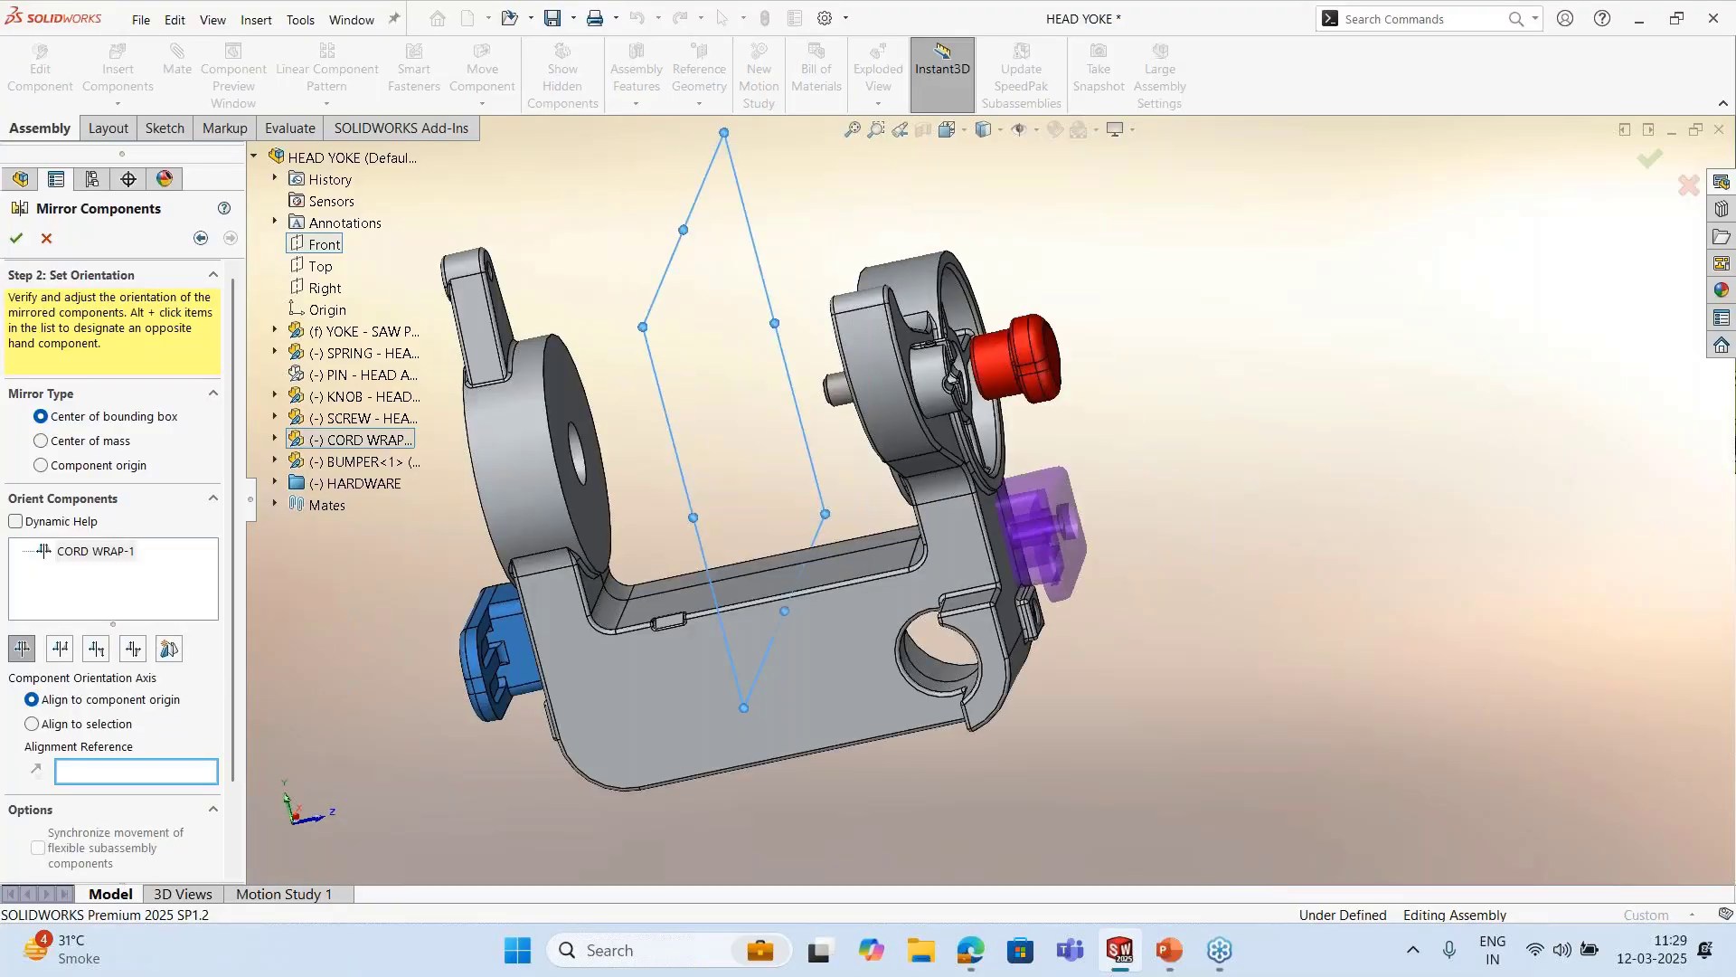
click(54, 657)
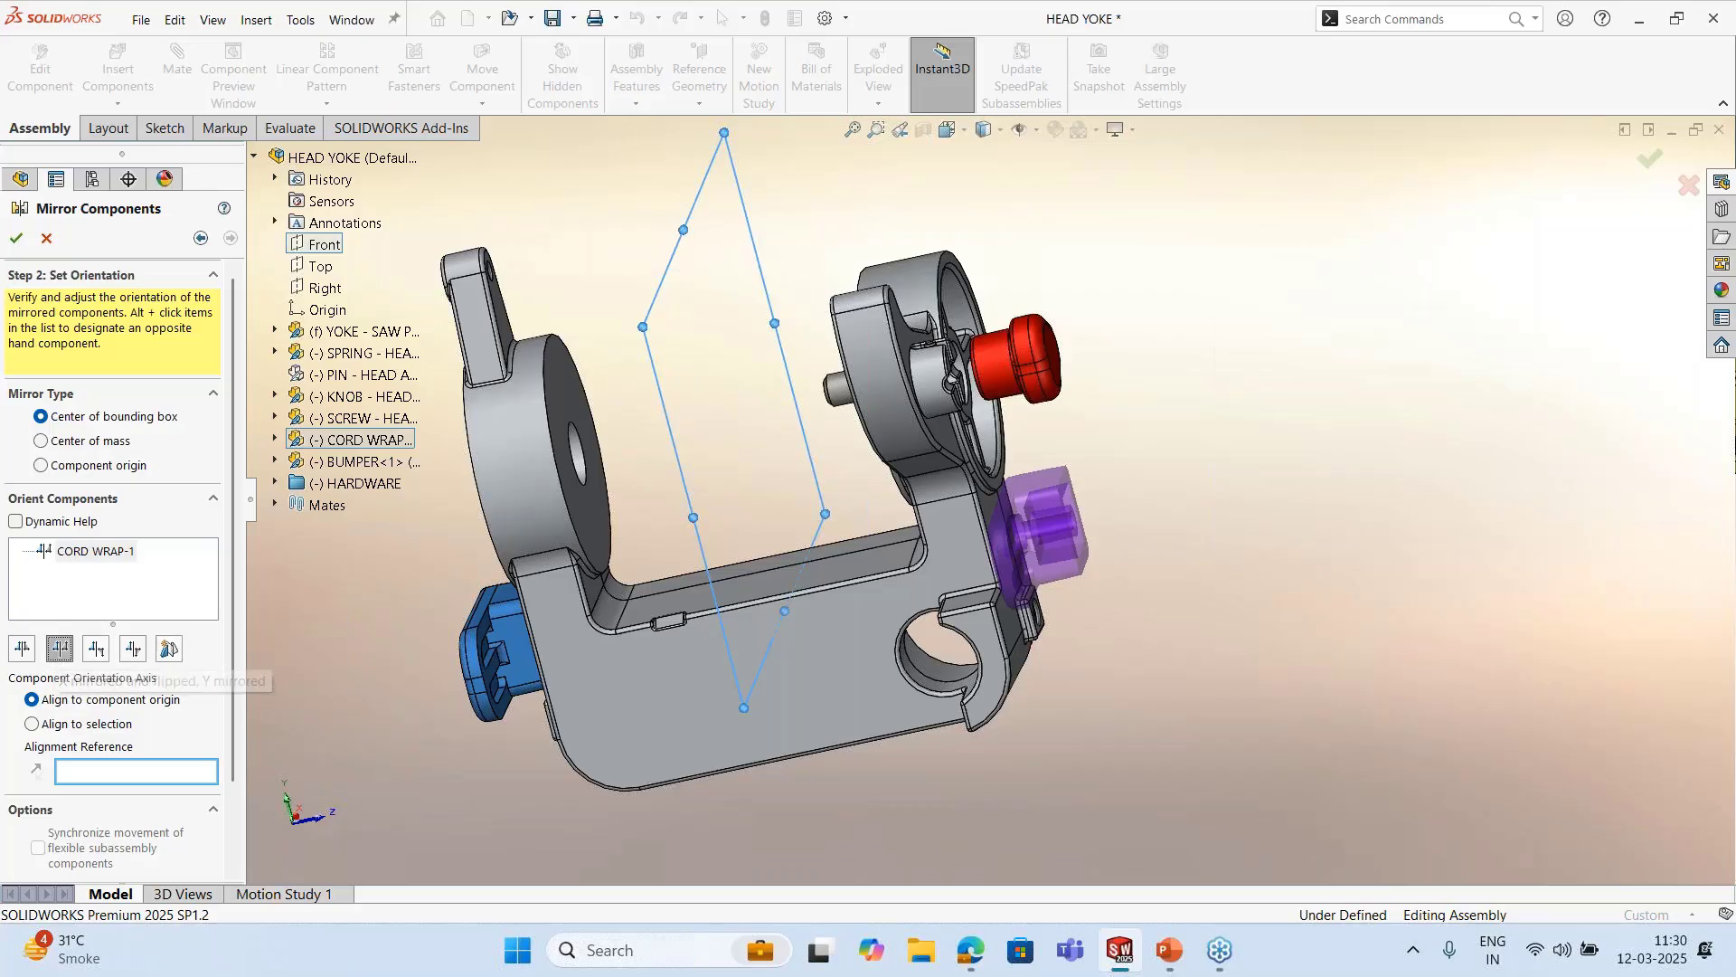
scroll(1077, 466, up, 3)
middle_drag(1076, 466, 680, 542)
middle_drag(981, 254, 998, 275)
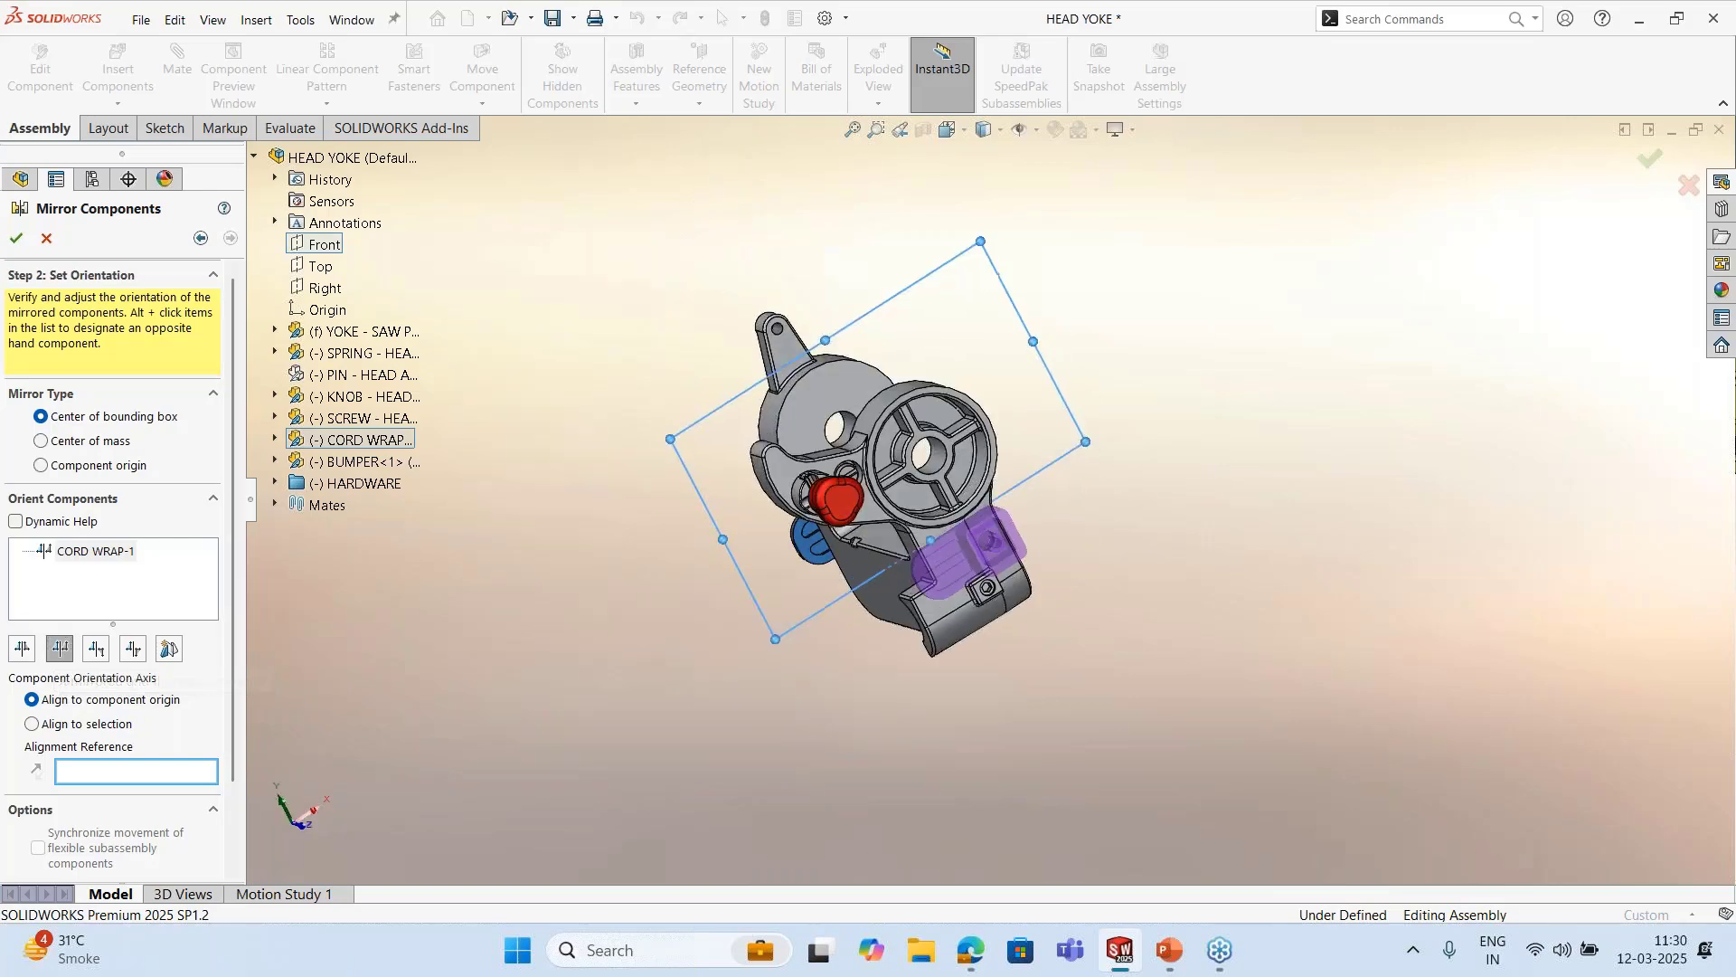
middle_drag(1040, 588, 1153, 624)
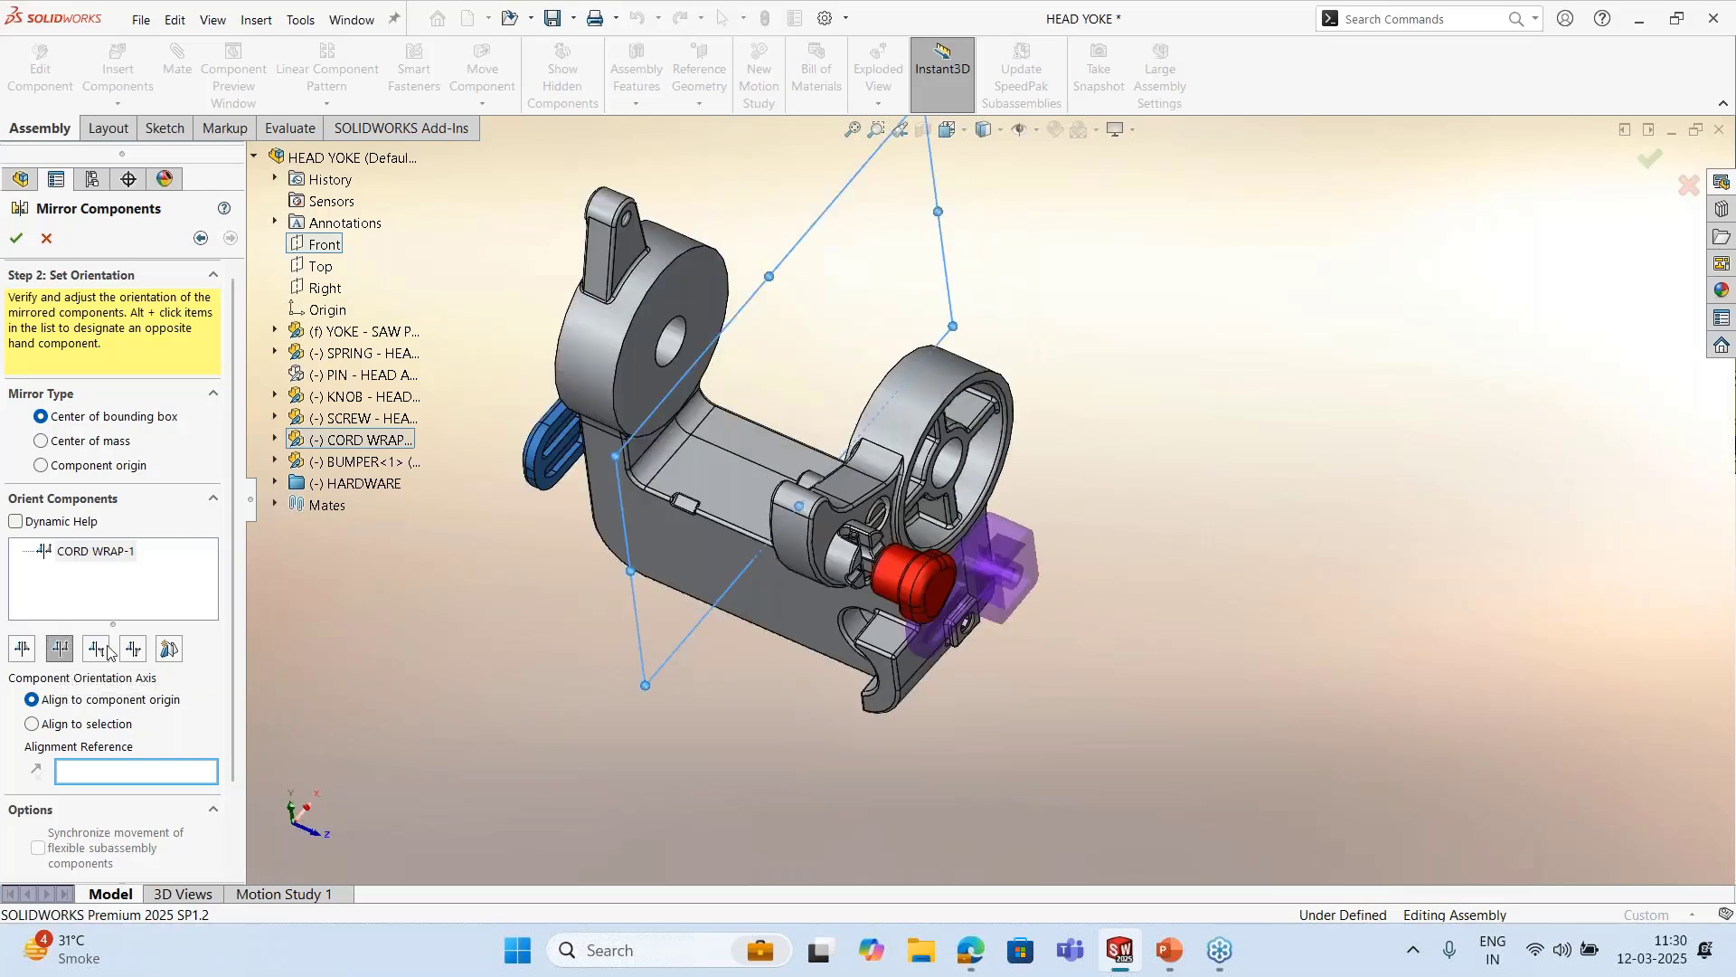
click(106, 651)
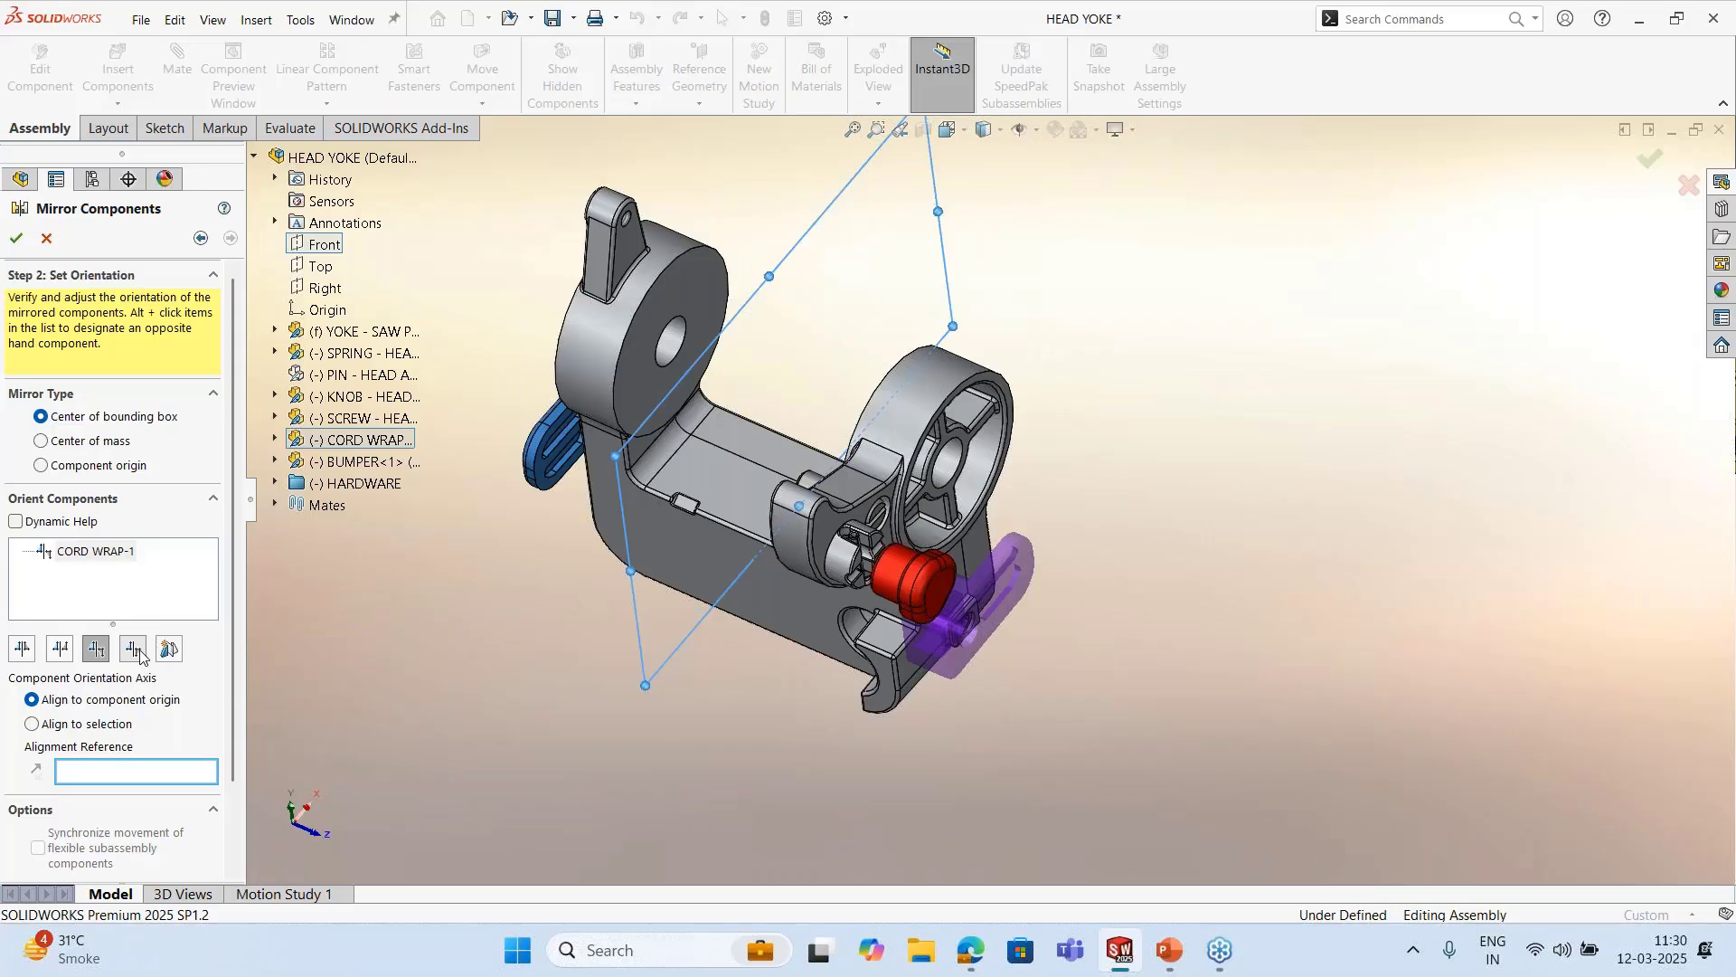
click(136, 652)
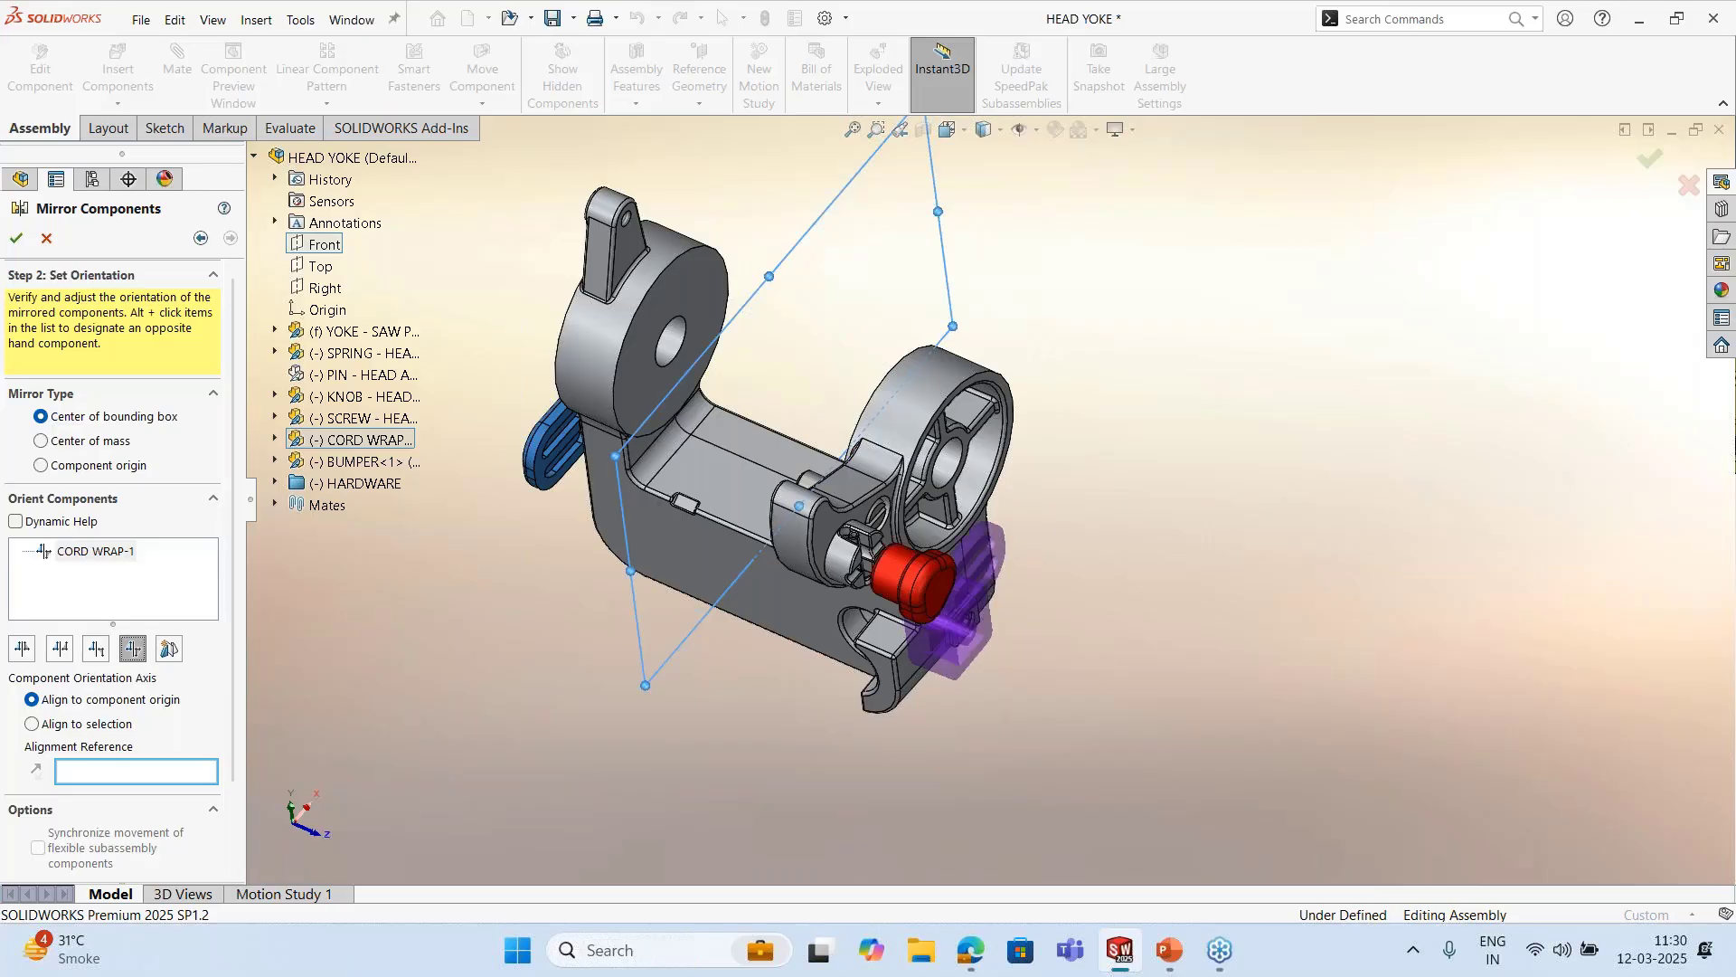
middle_drag(515, 631, 516, 533)
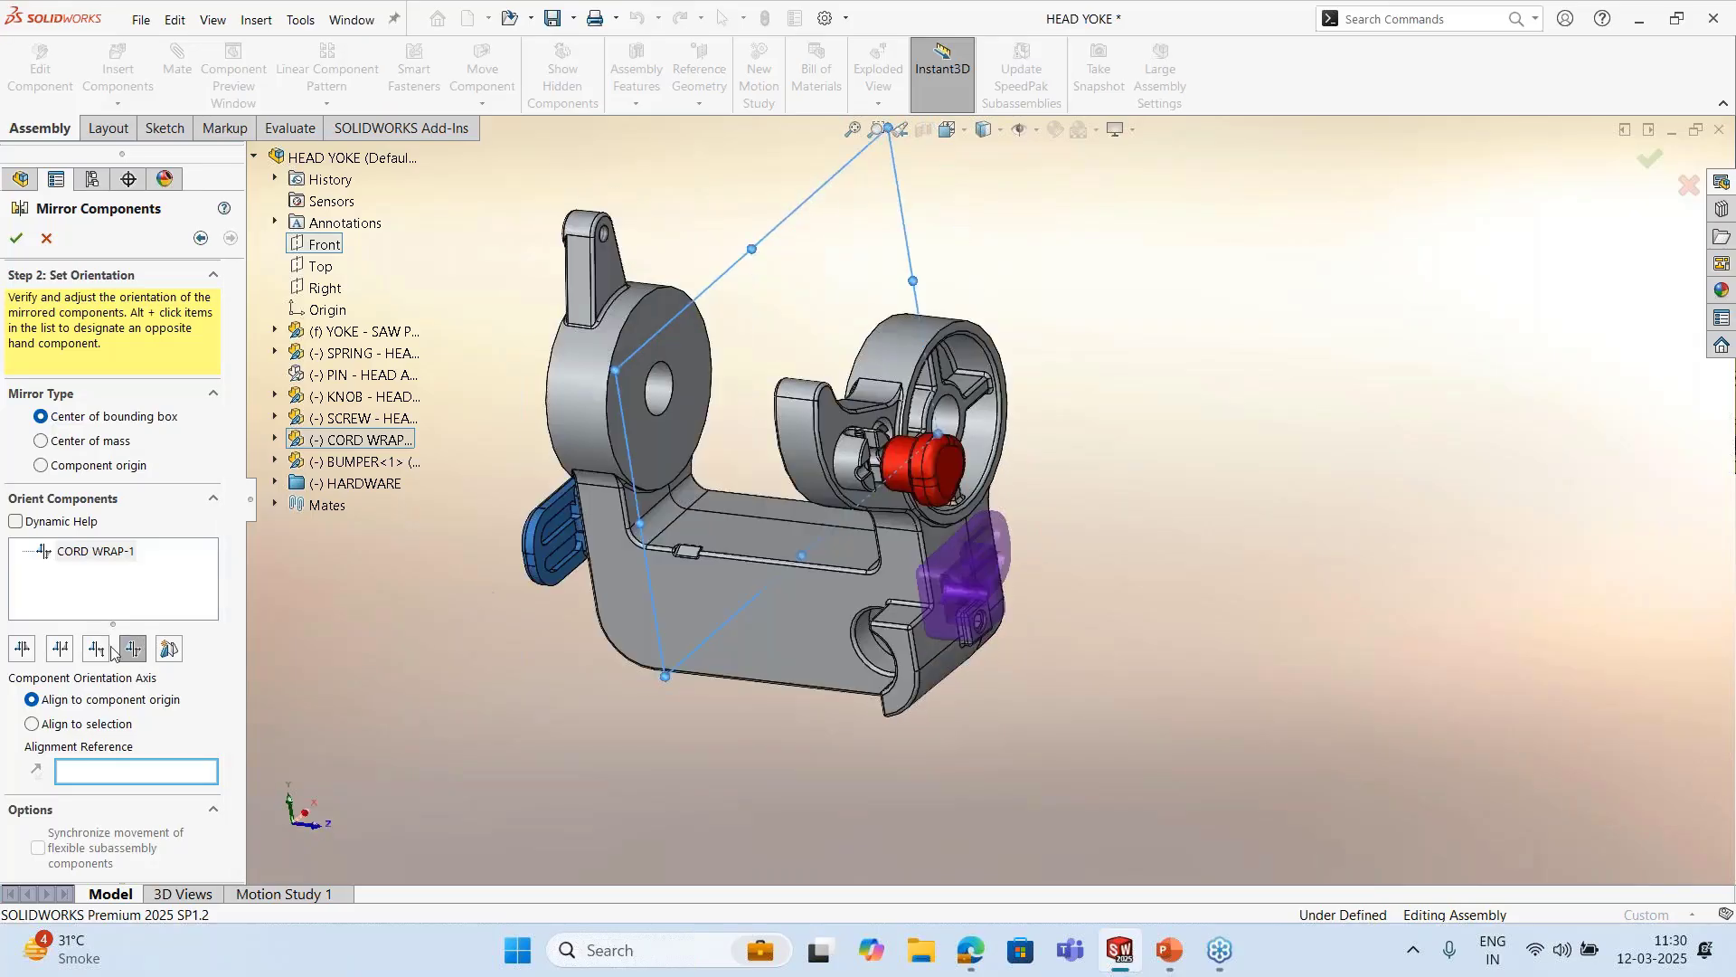
Try to create the mirrored cord wrap as an opposite-hand version in a new file with the prefix Mirror
click(170, 650)
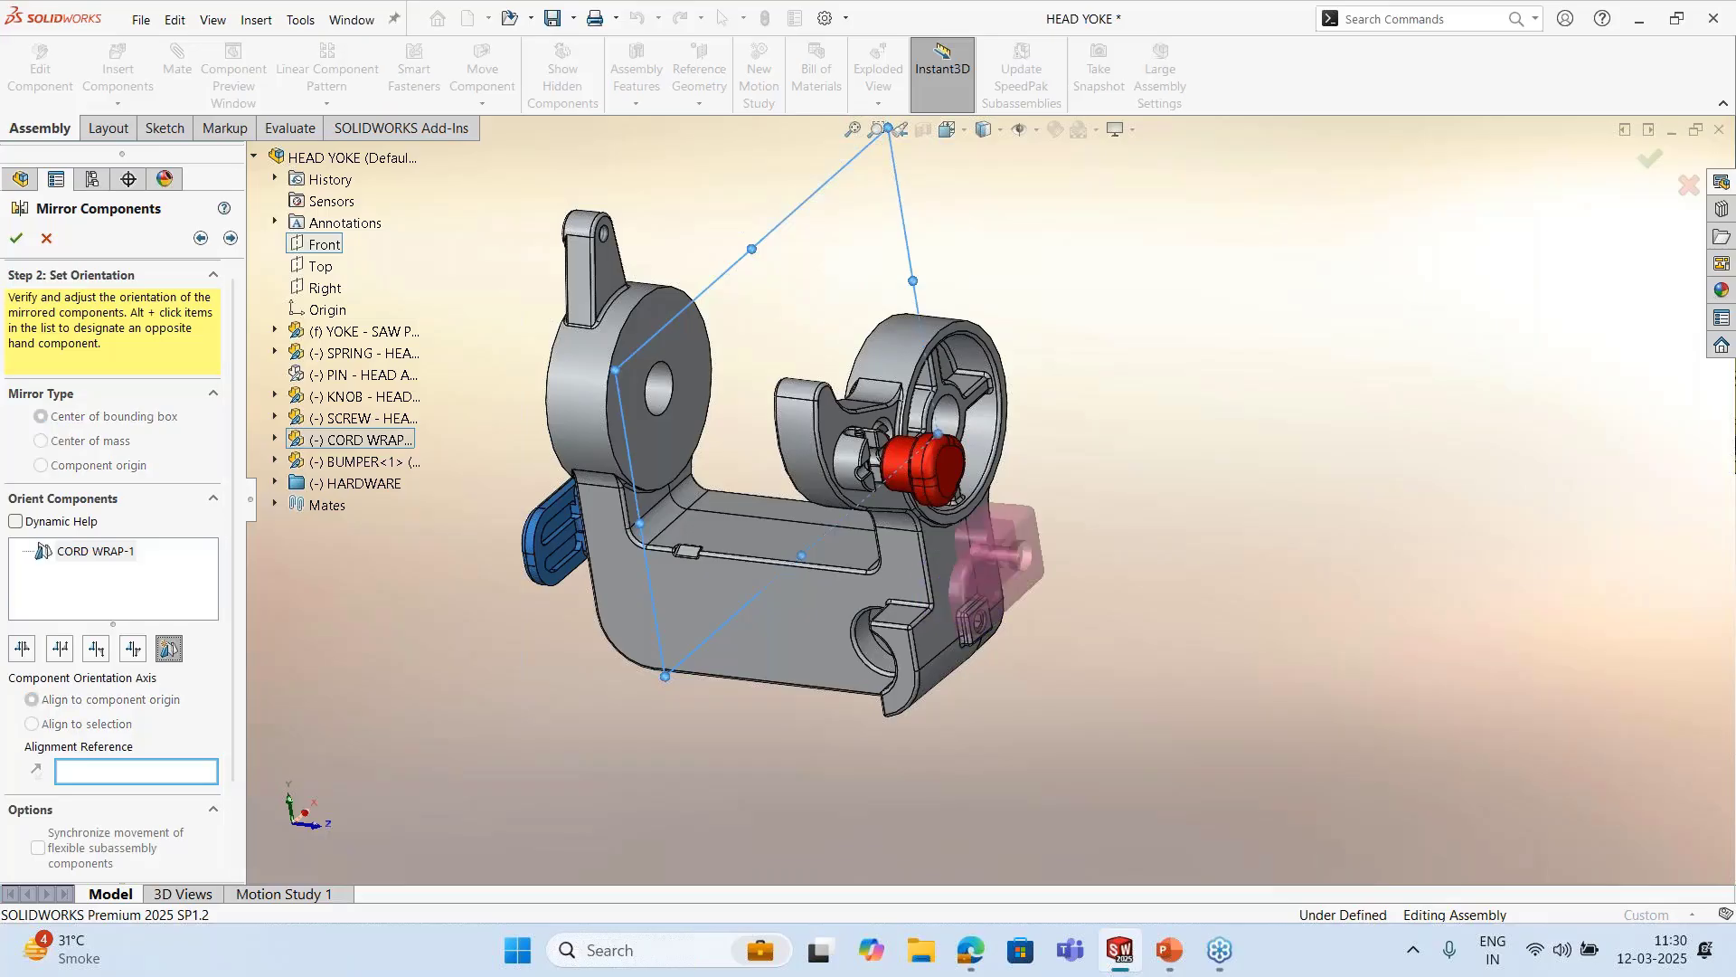
middle_drag(670, 687, 742, 691)
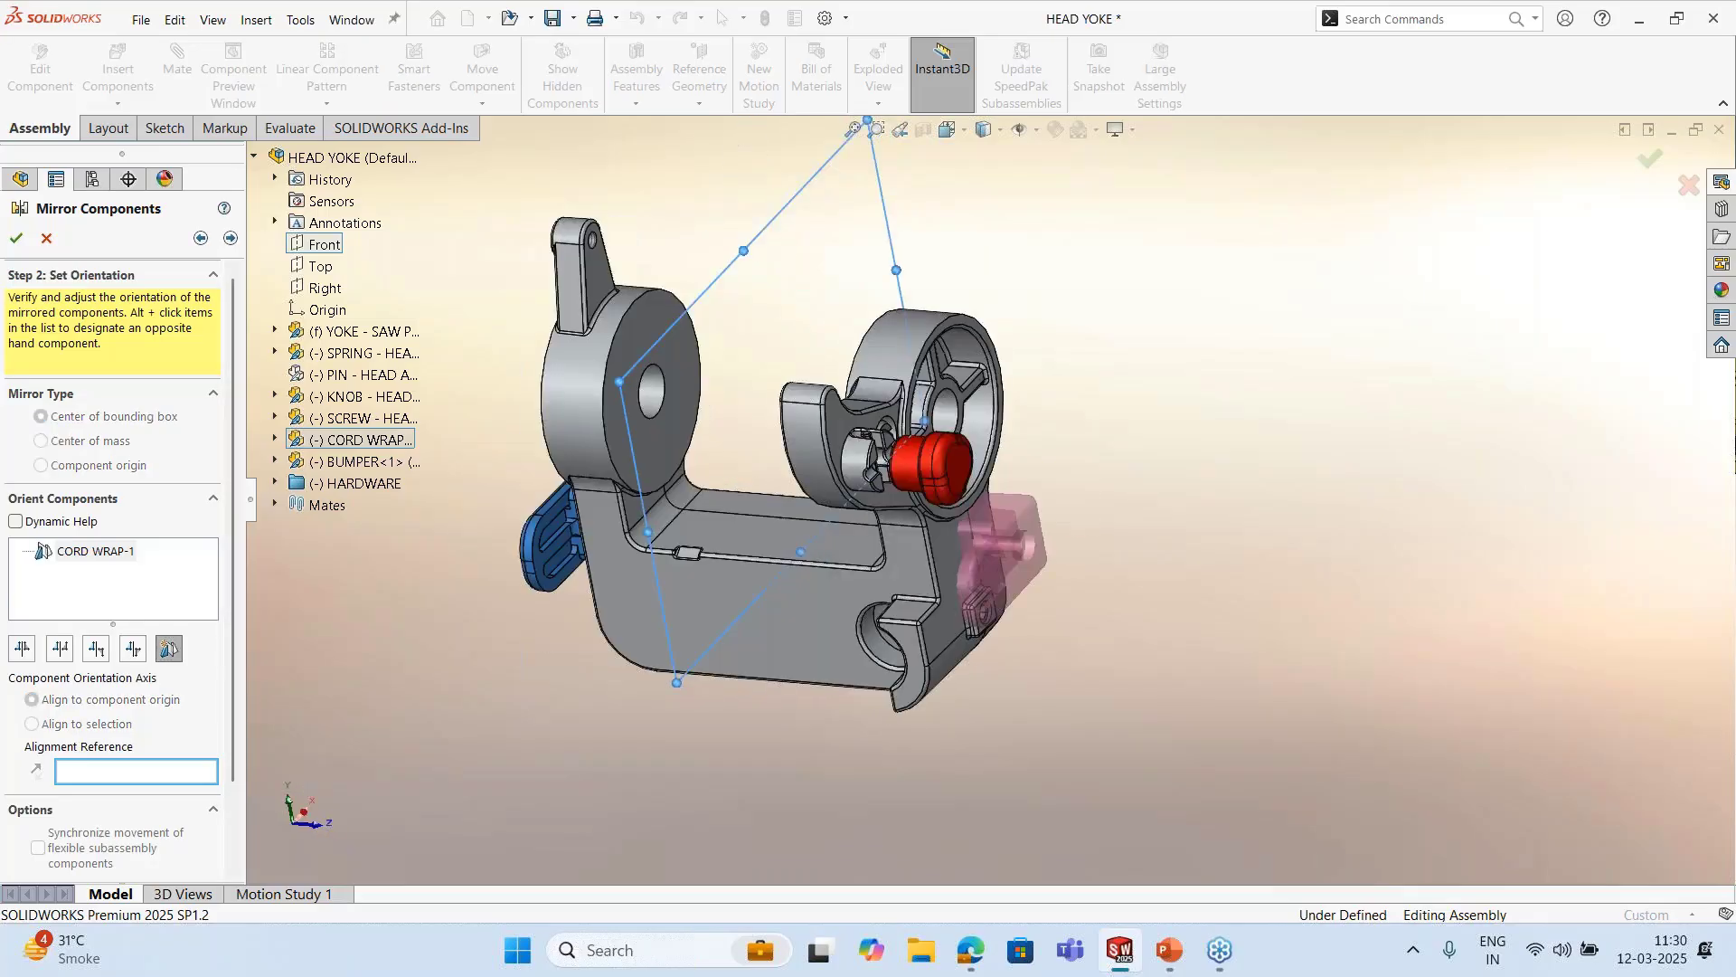
click(231, 238)
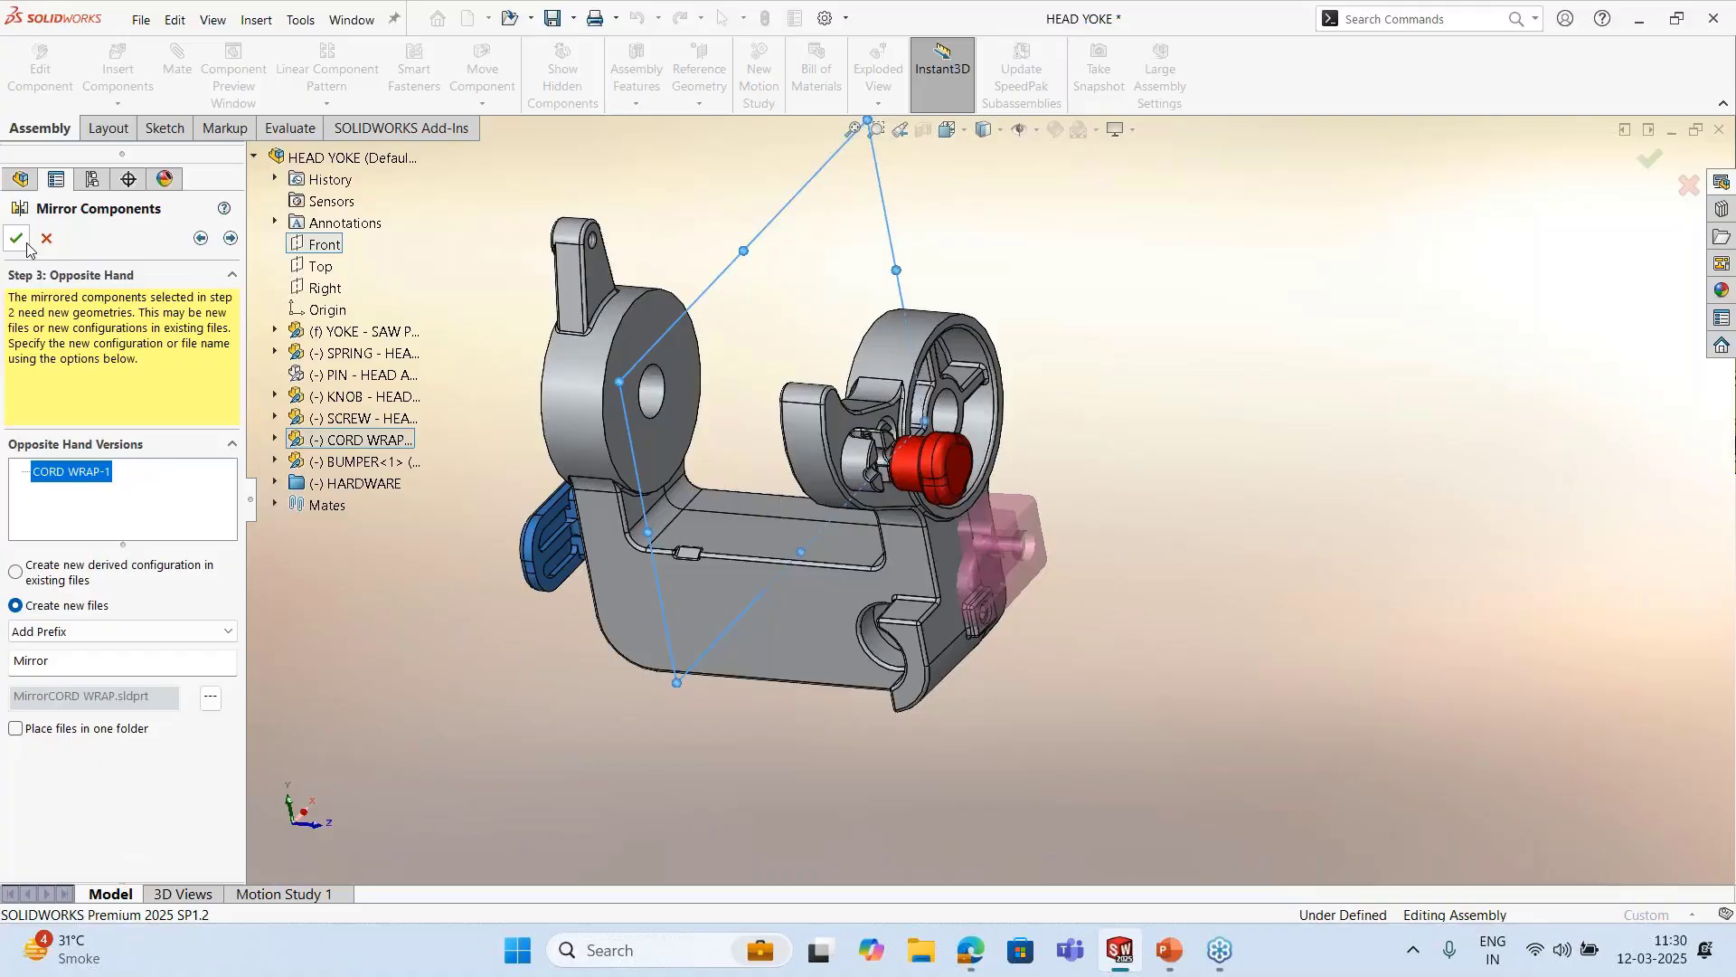
click(28, 248)
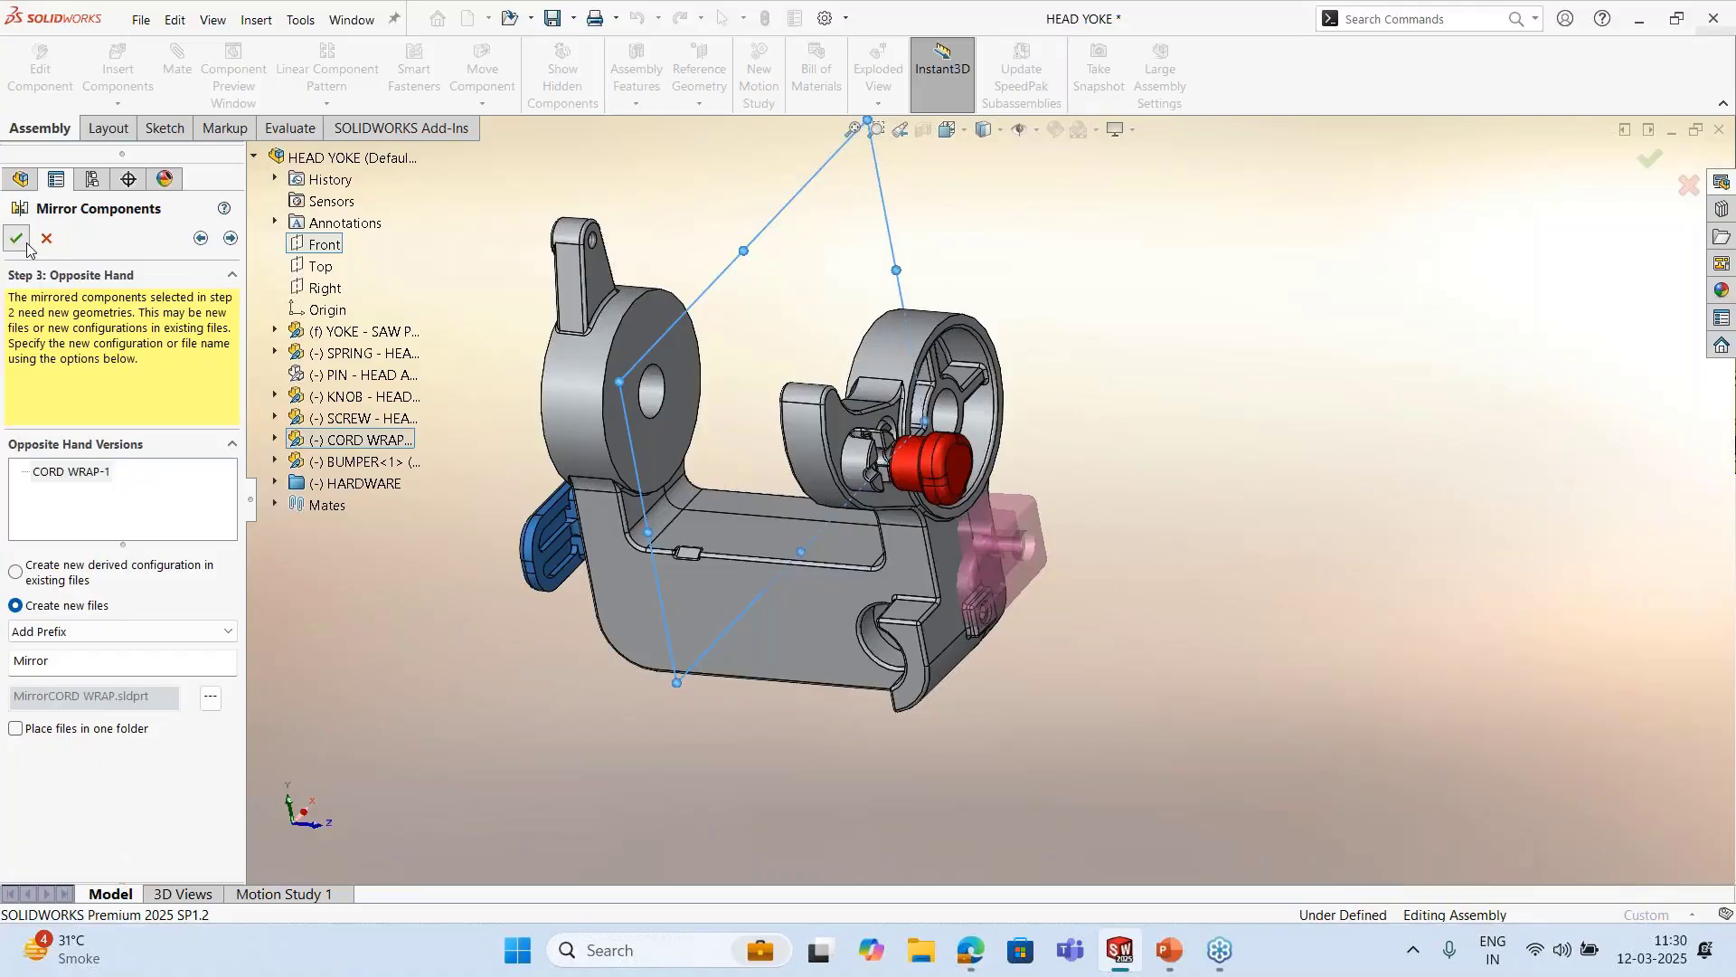
click(933, 632)
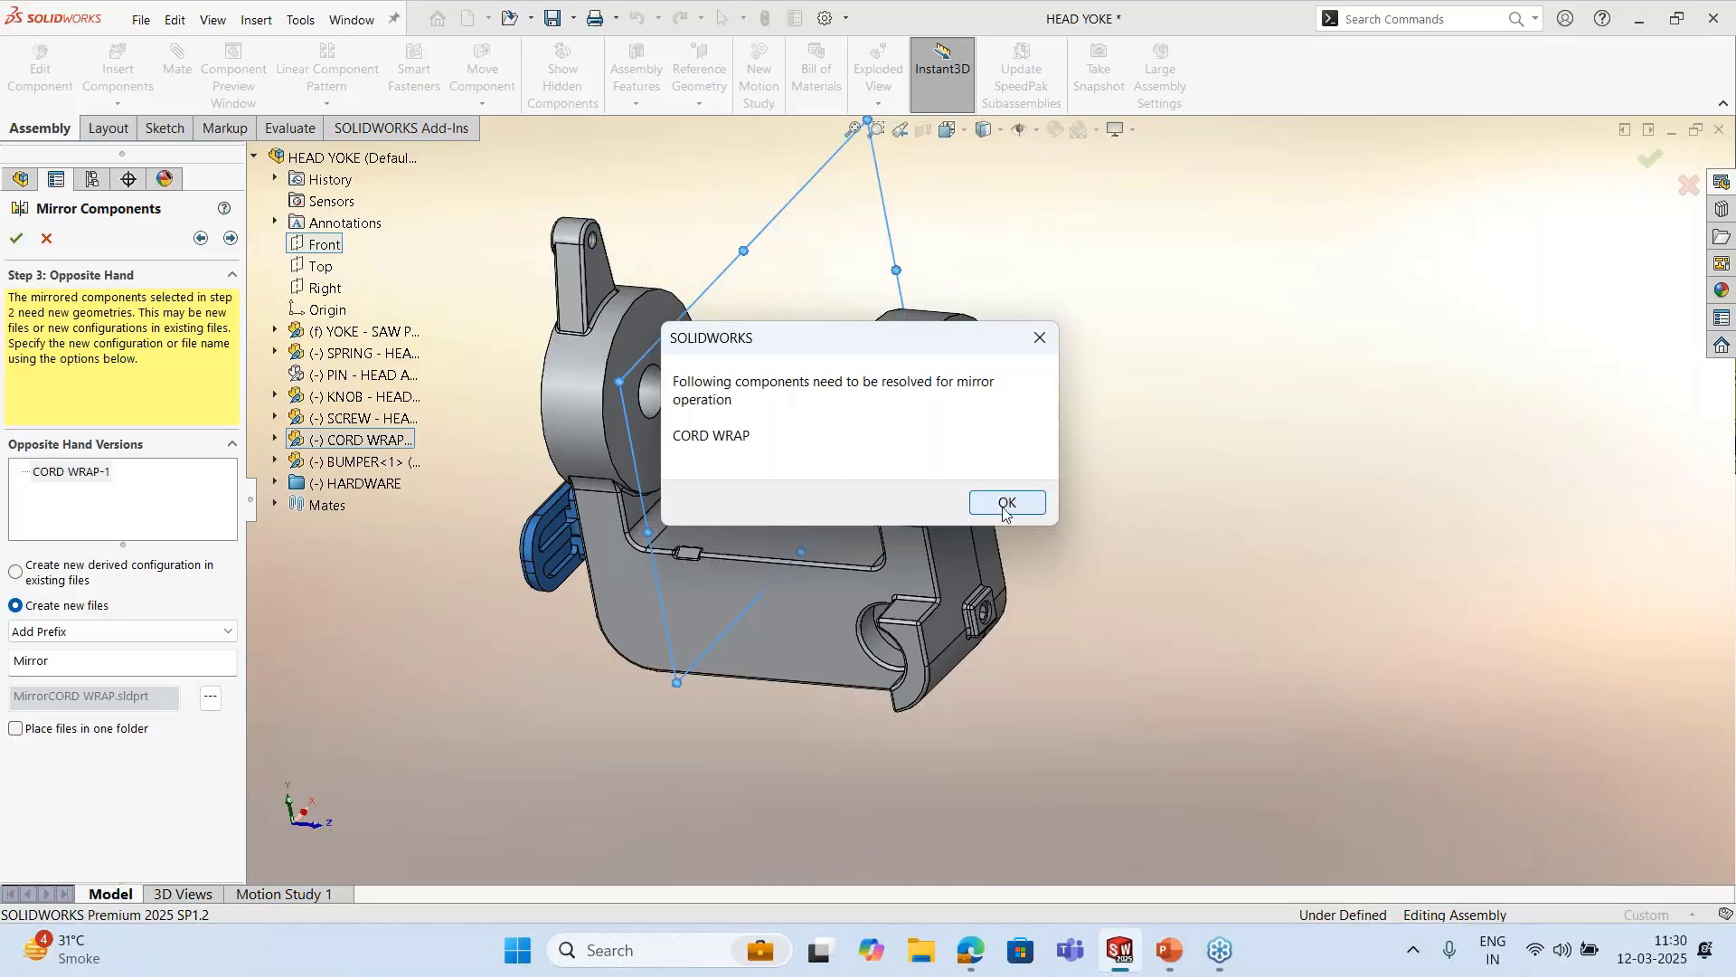
click(1005, 504)
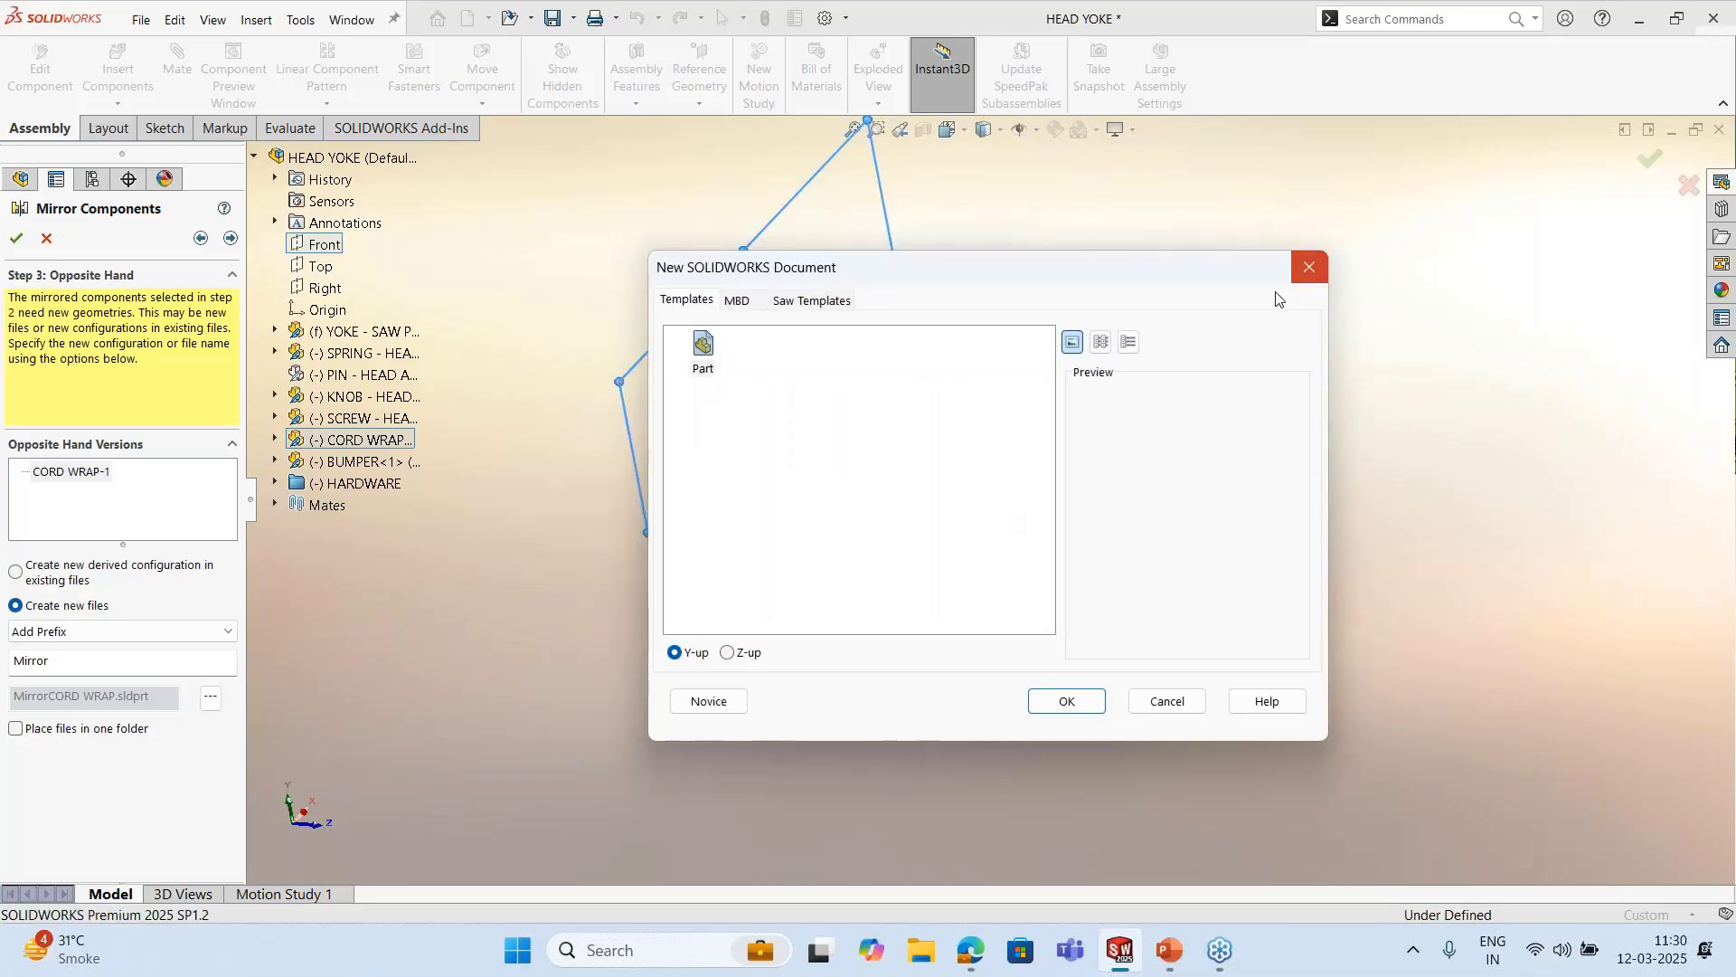
click(1309, 267)
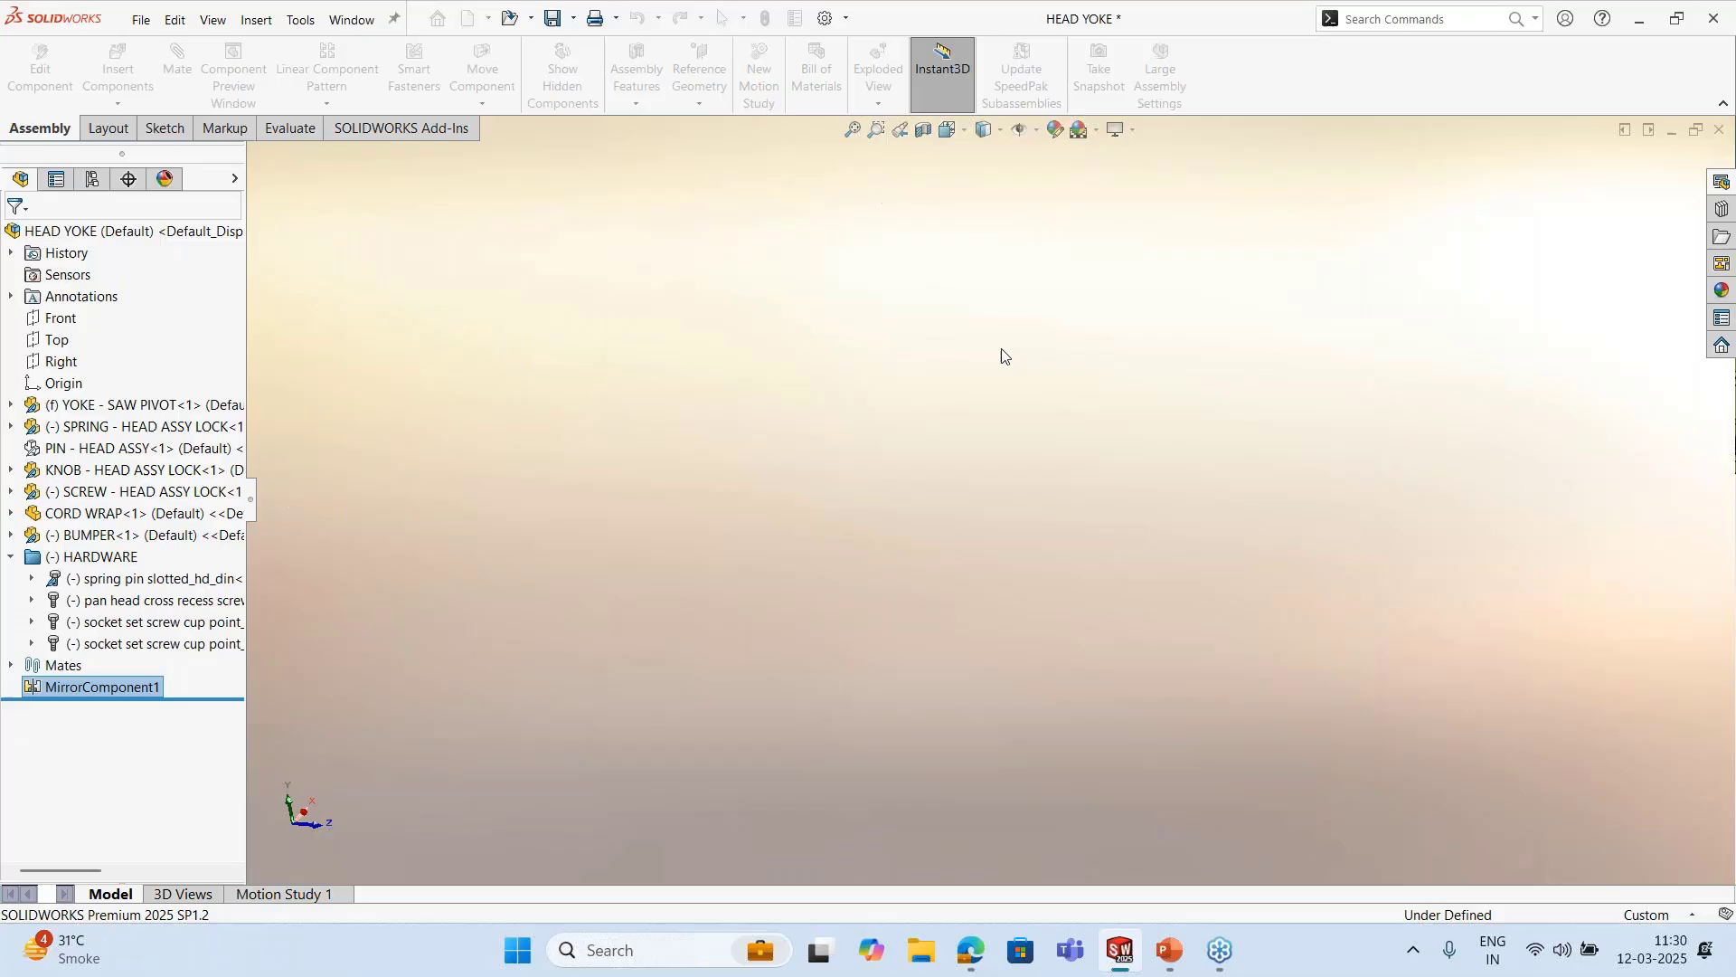
Delete the MirrorComponent1 feature from the HEAD YOKE assembly and fit the model in the view
right_click(160, 685)
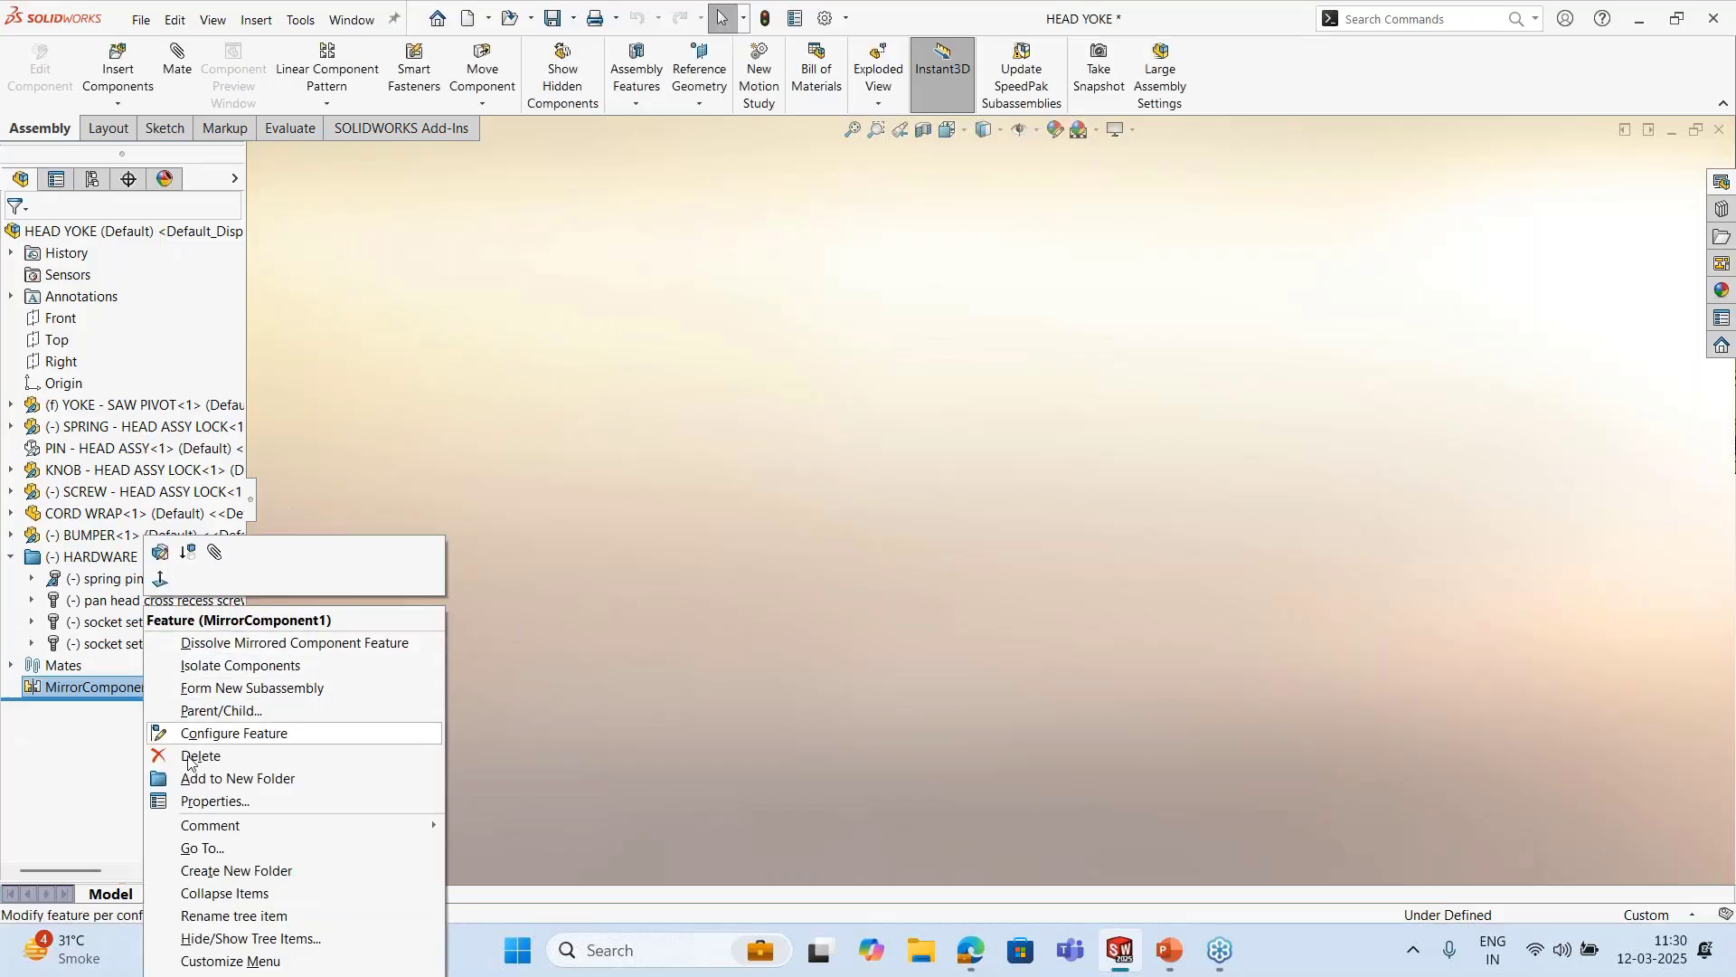
click(188, 762)
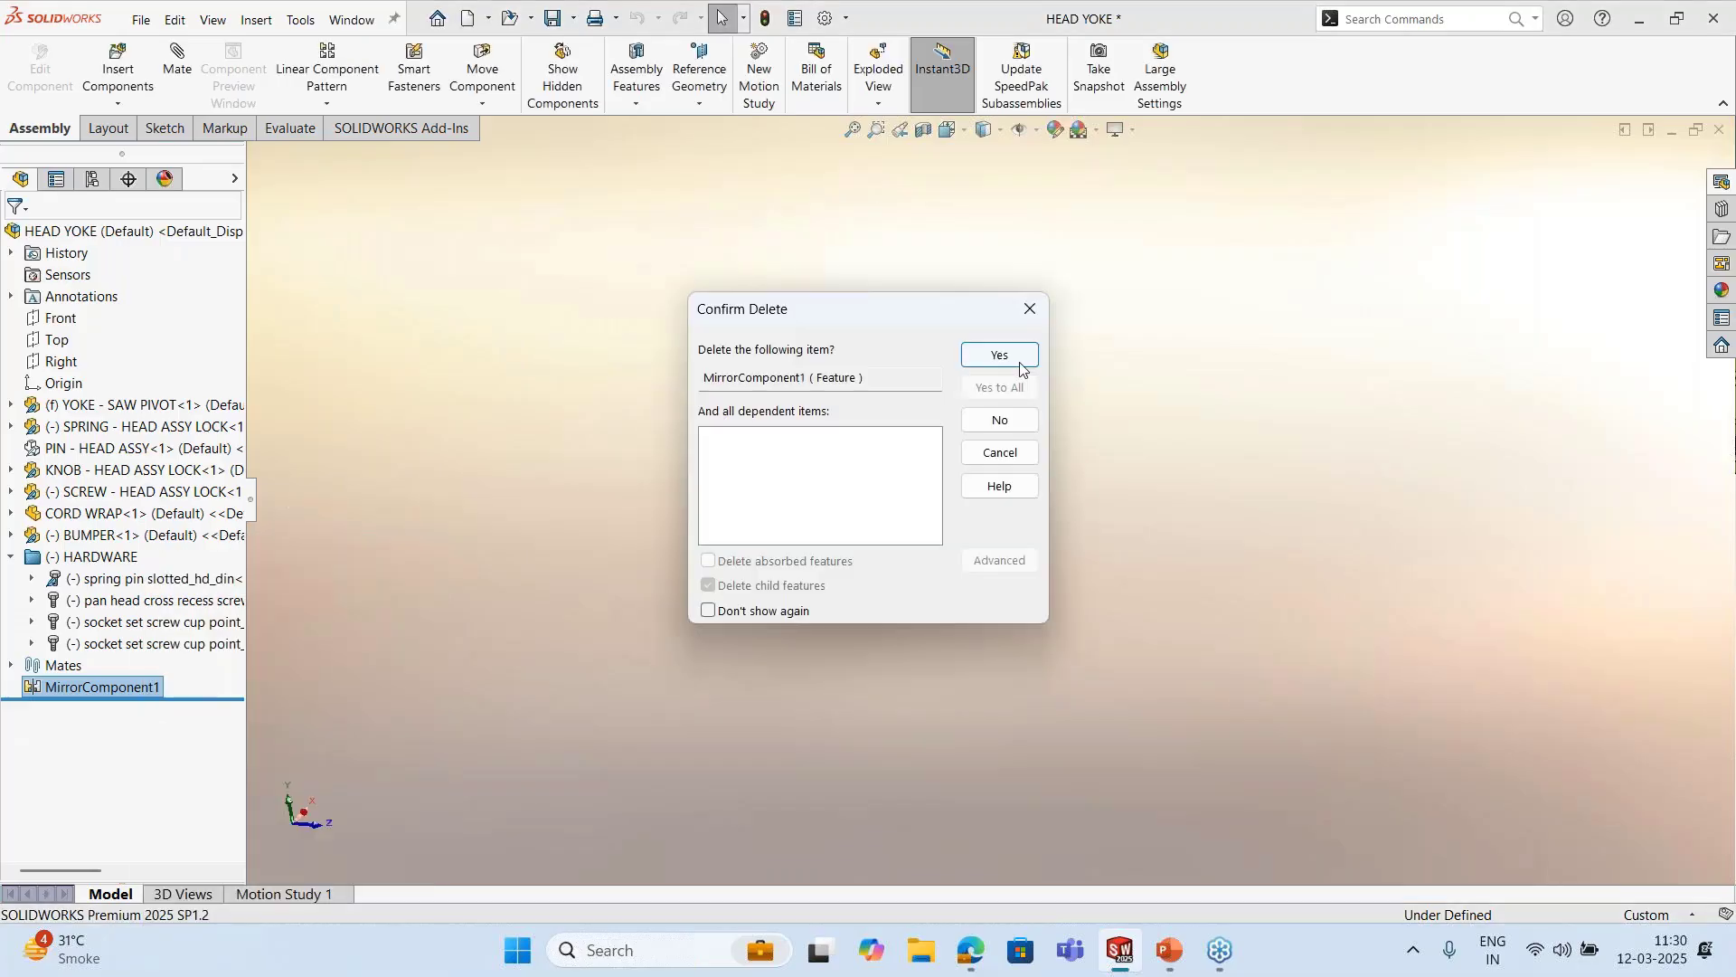
click(1000, 353)
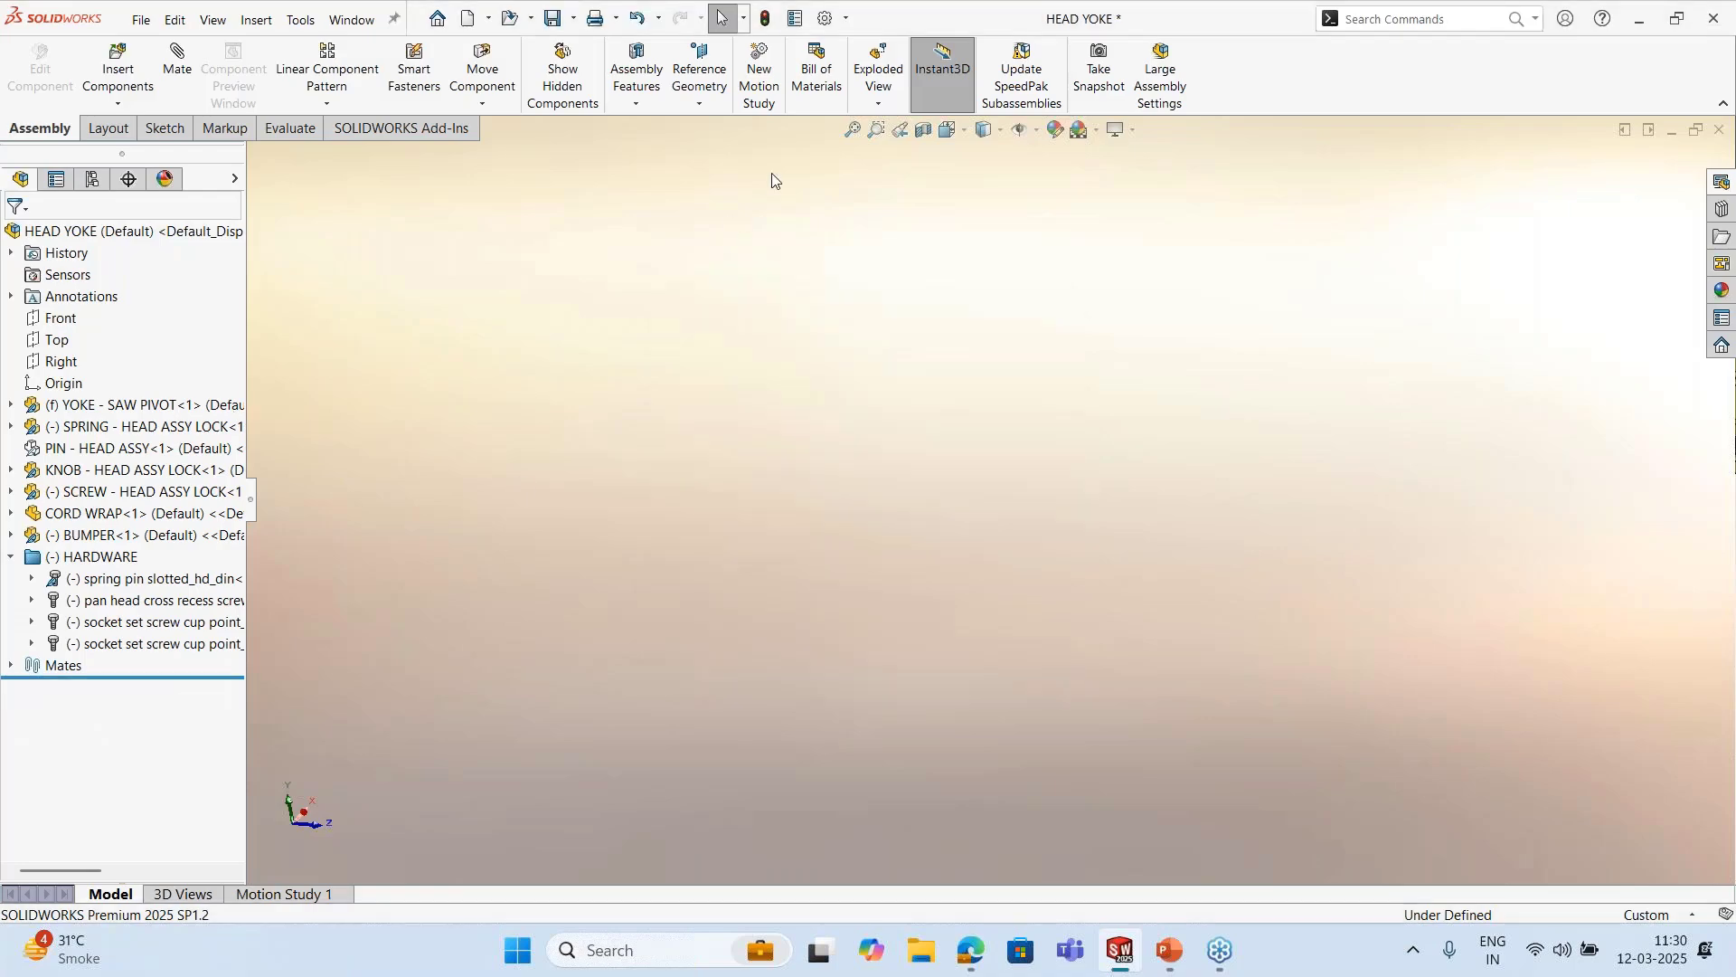
click(850, 131)
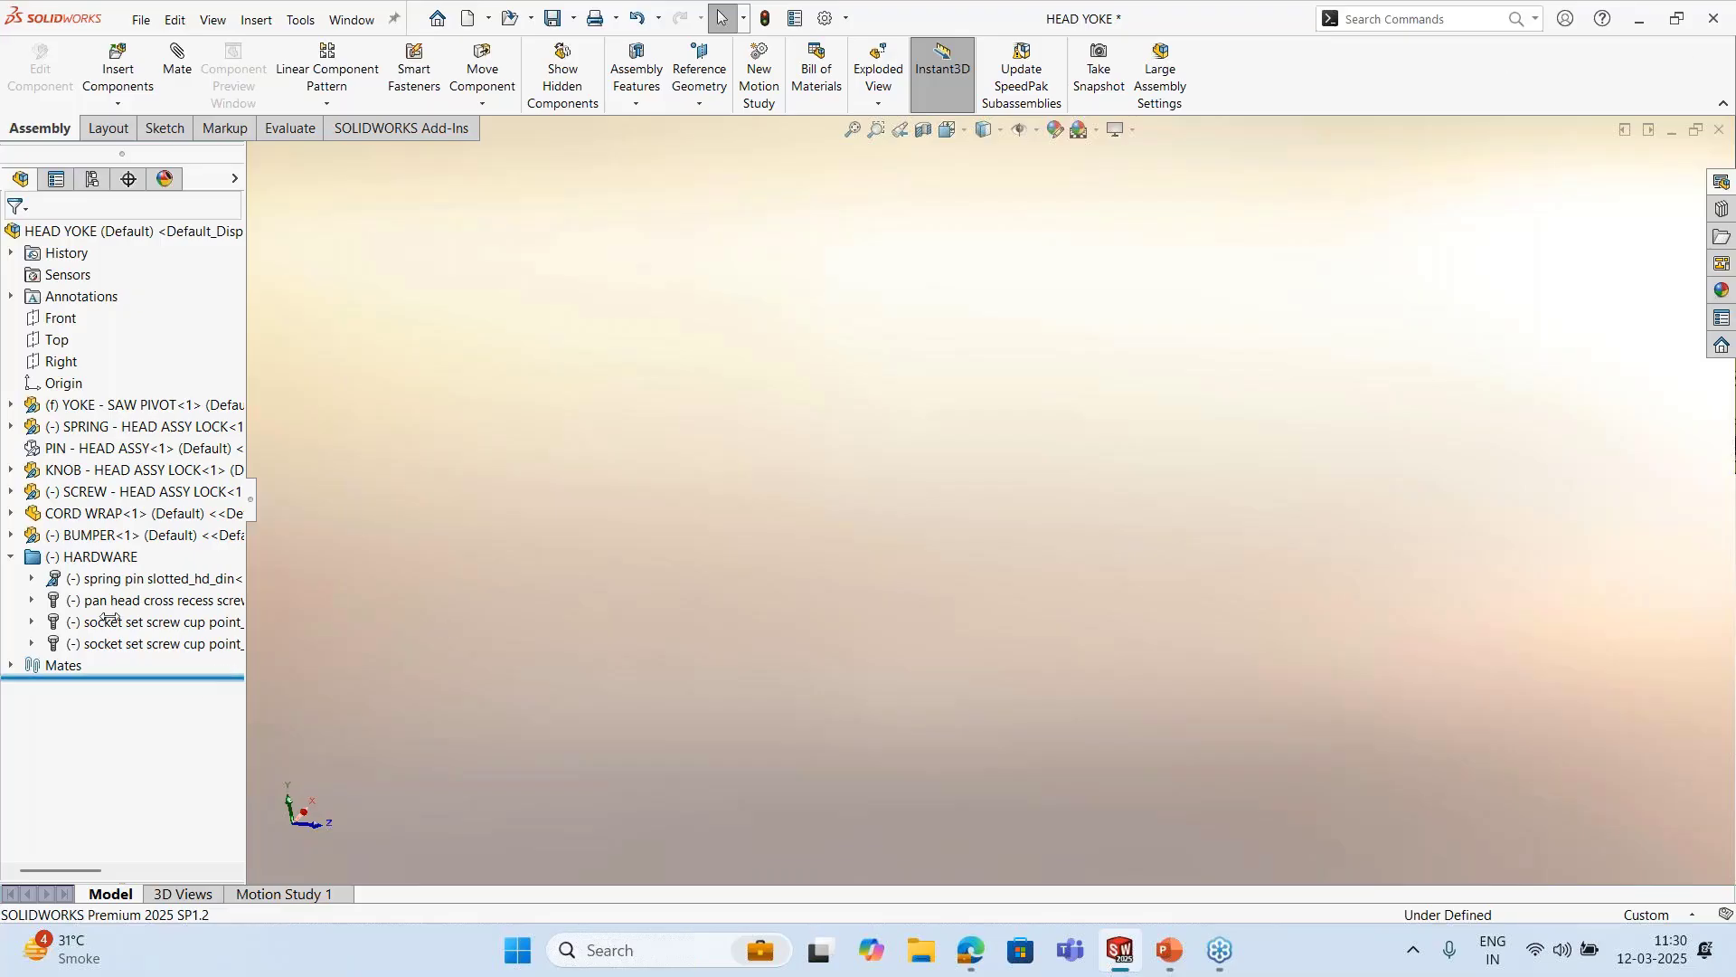
Open the PIN - HEAD ASSY part from the HEAD YOKE assembly in its own window
right_click(134, 449)
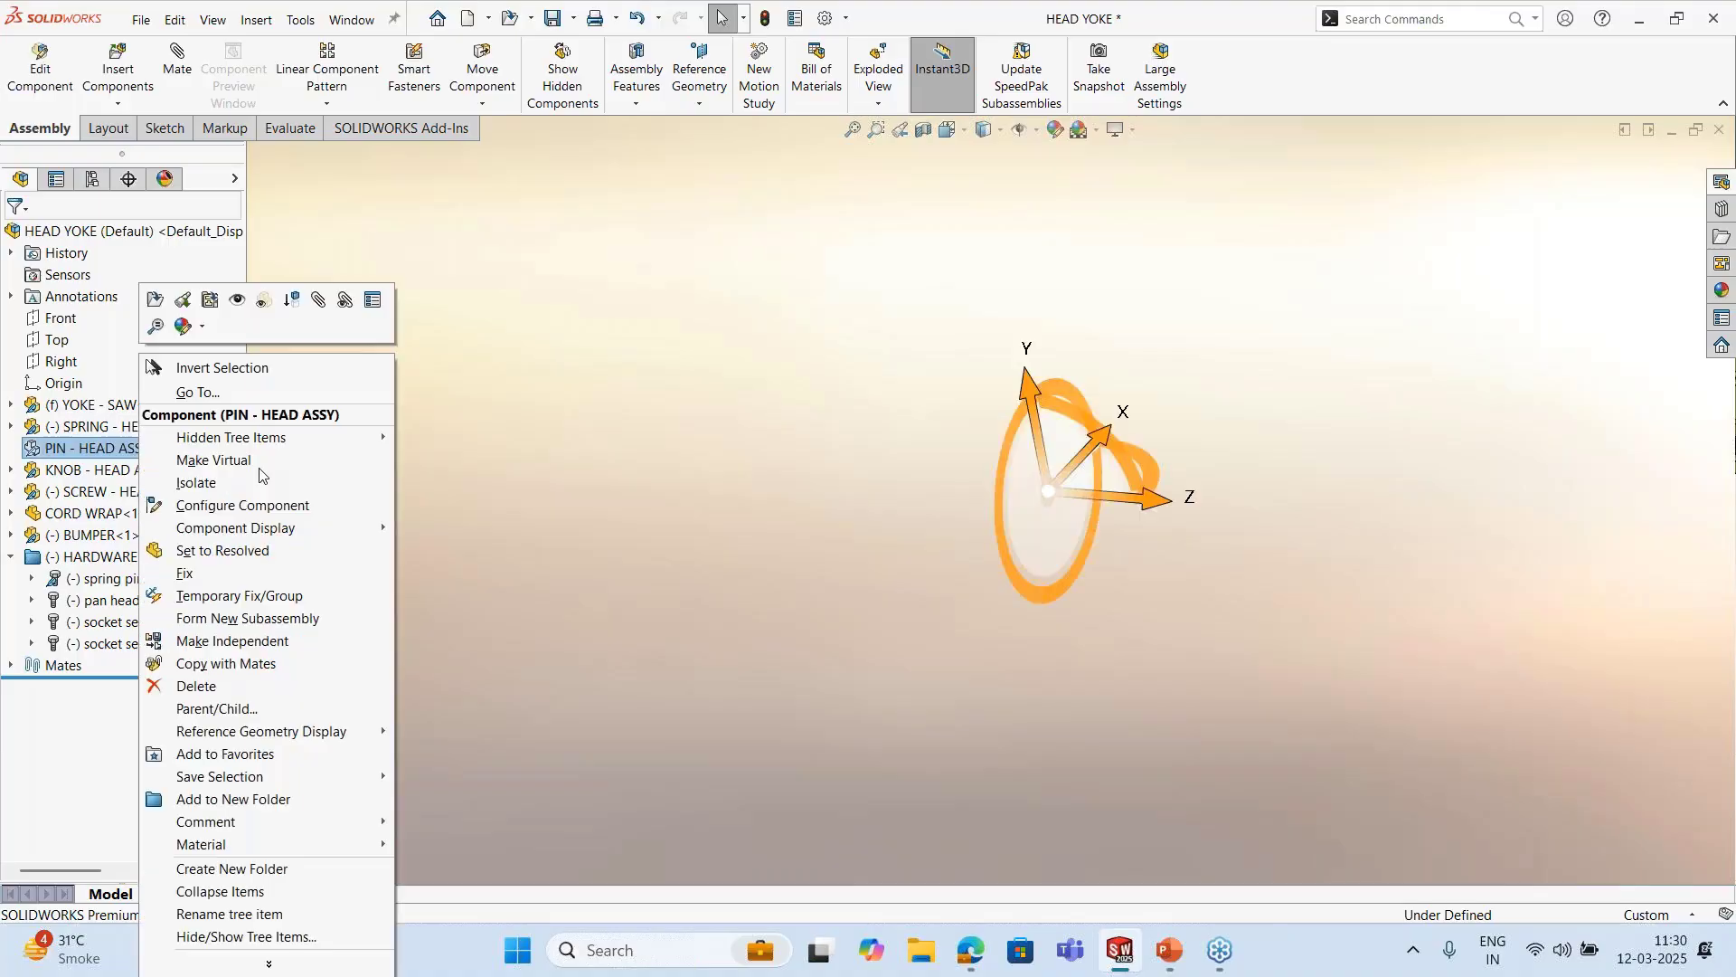
click(154, 301)
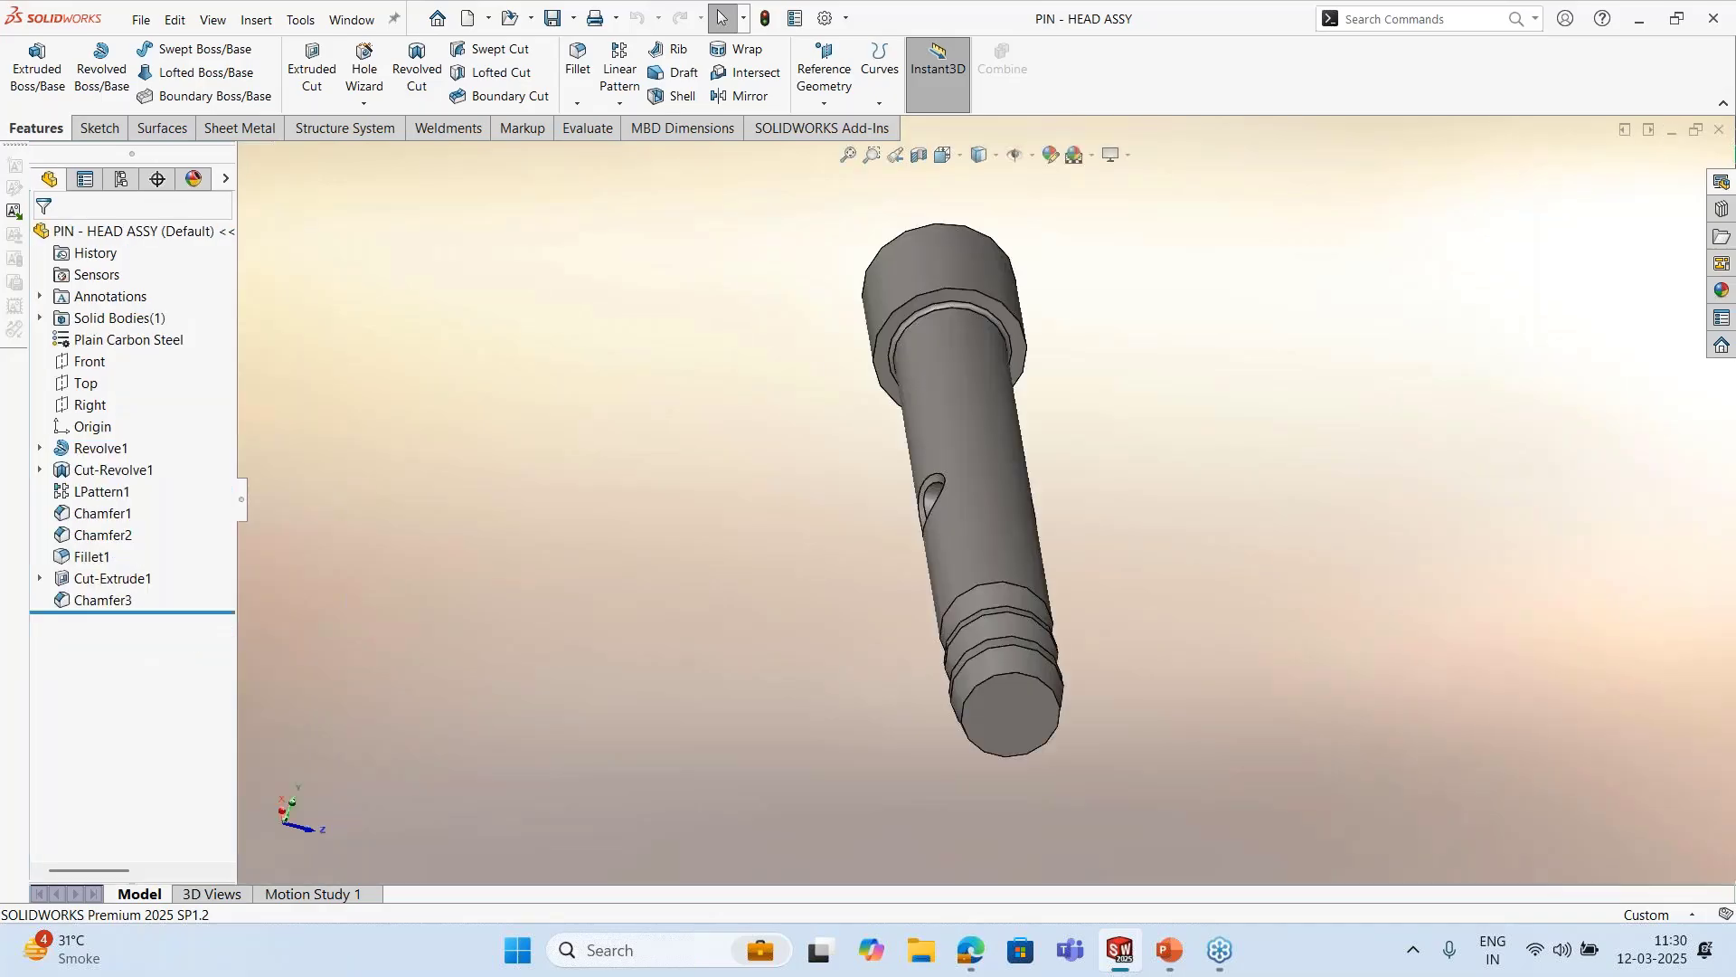
key(alt+Tab)
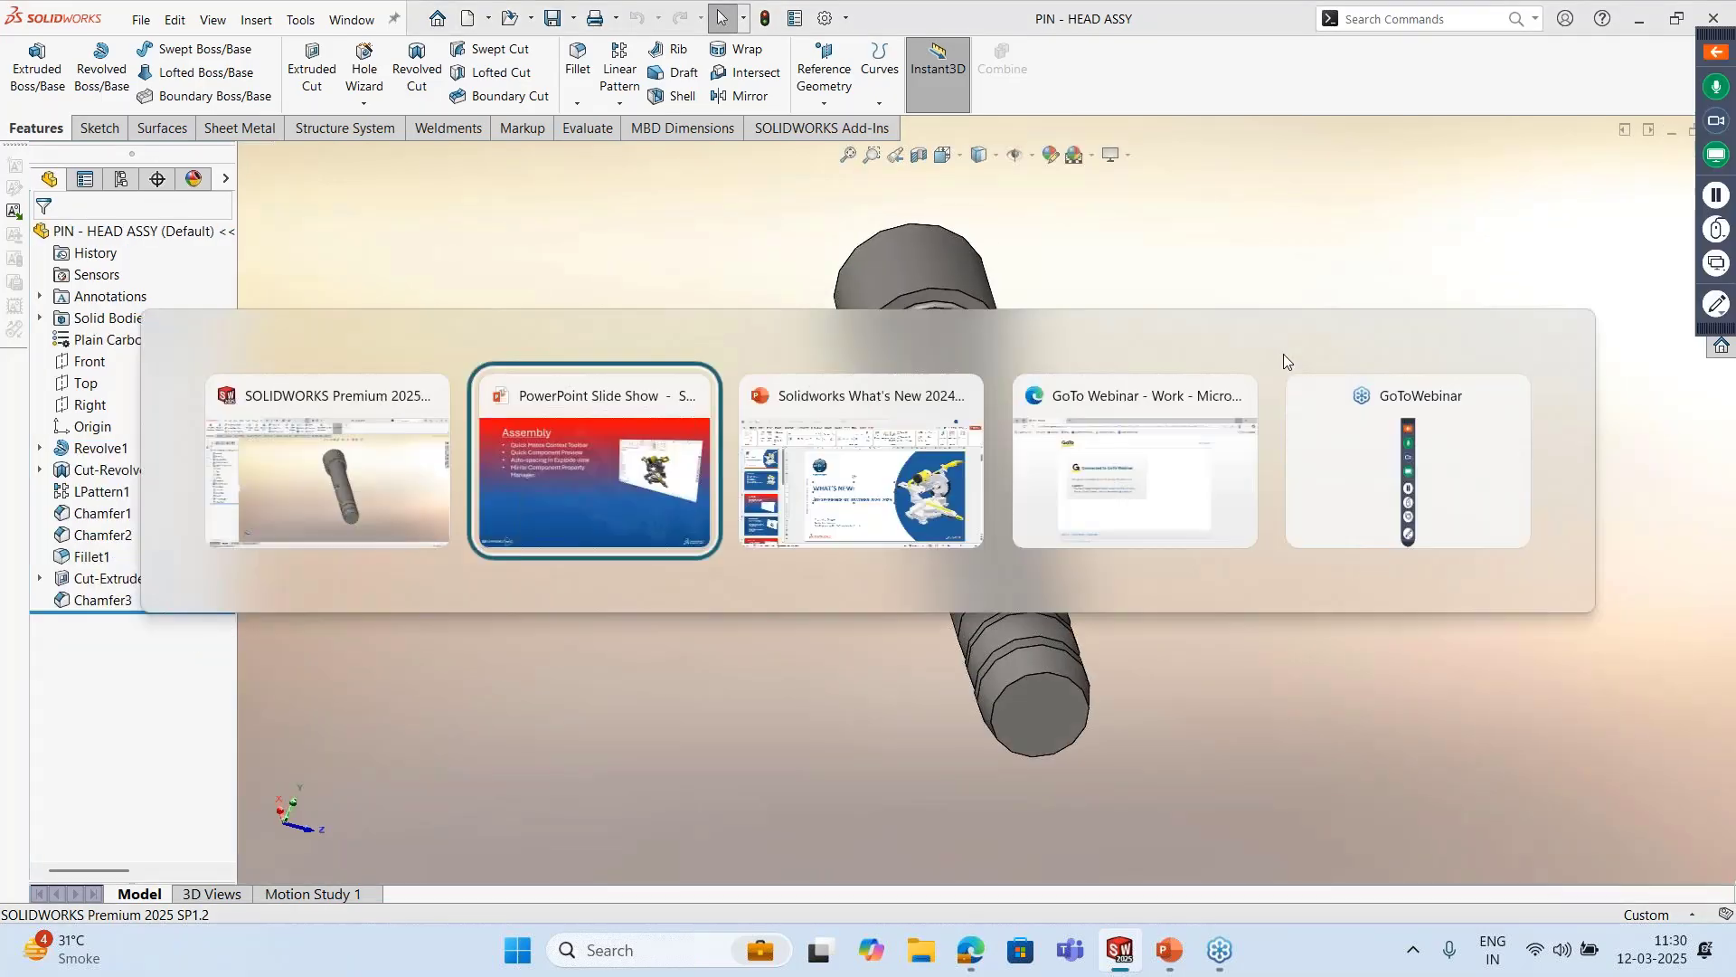
click(360, 501)
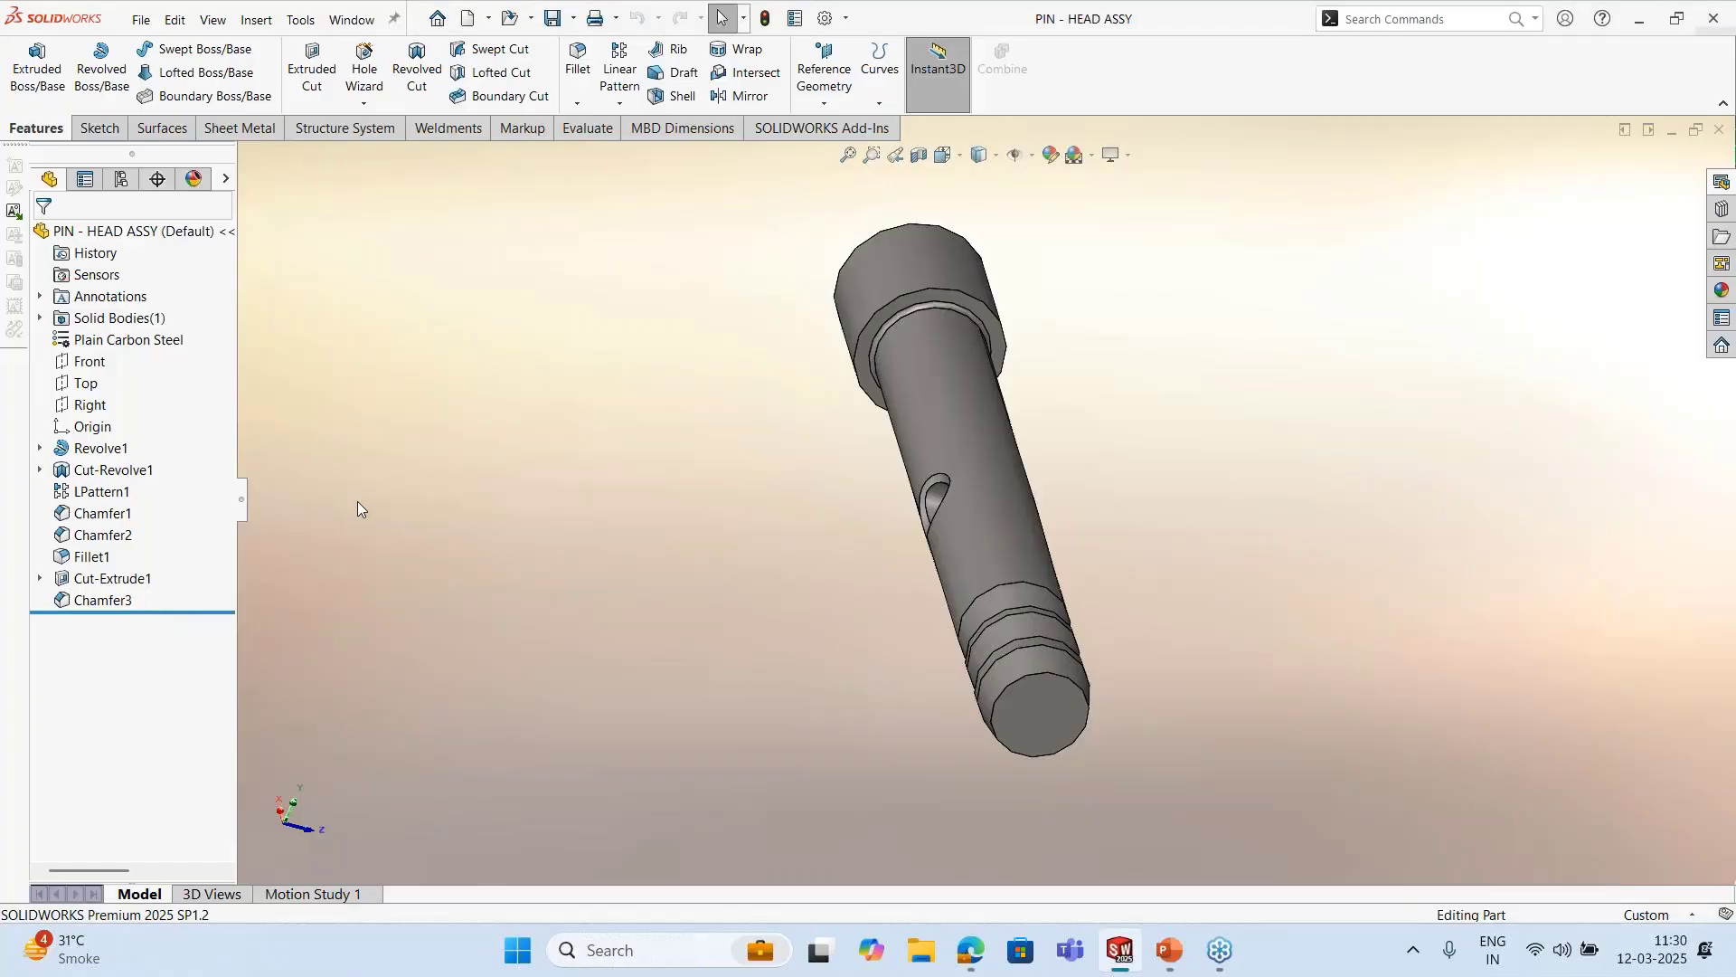
key(super+Tab)
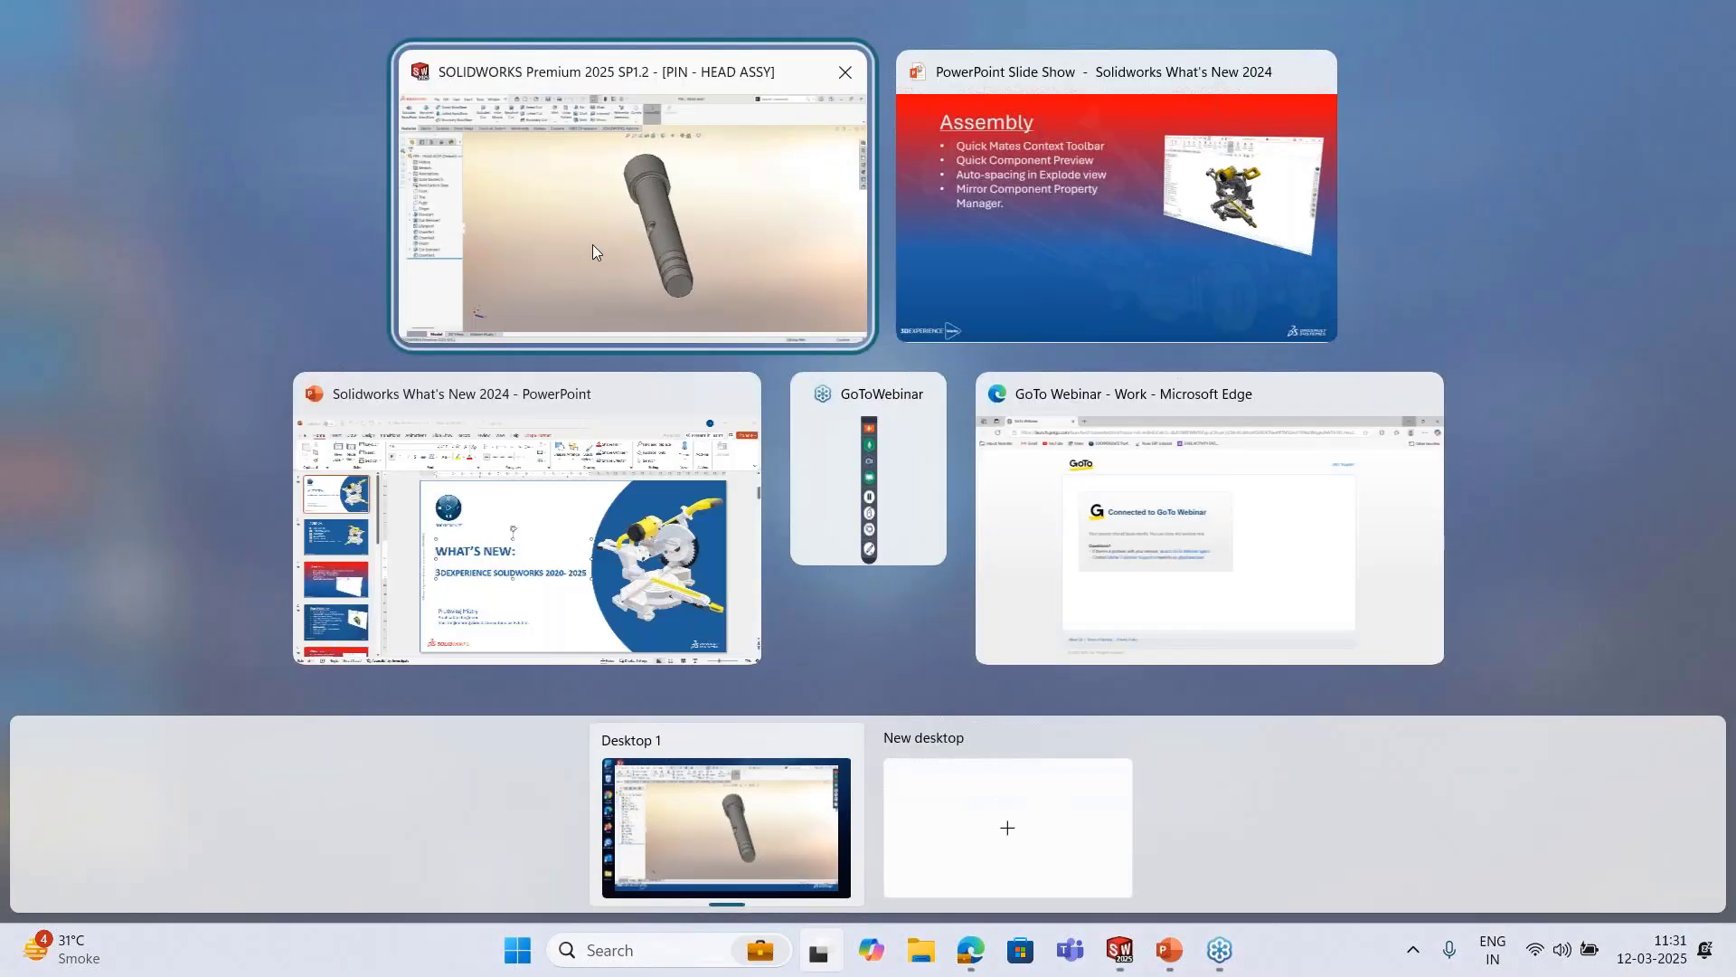
click(593, 244)
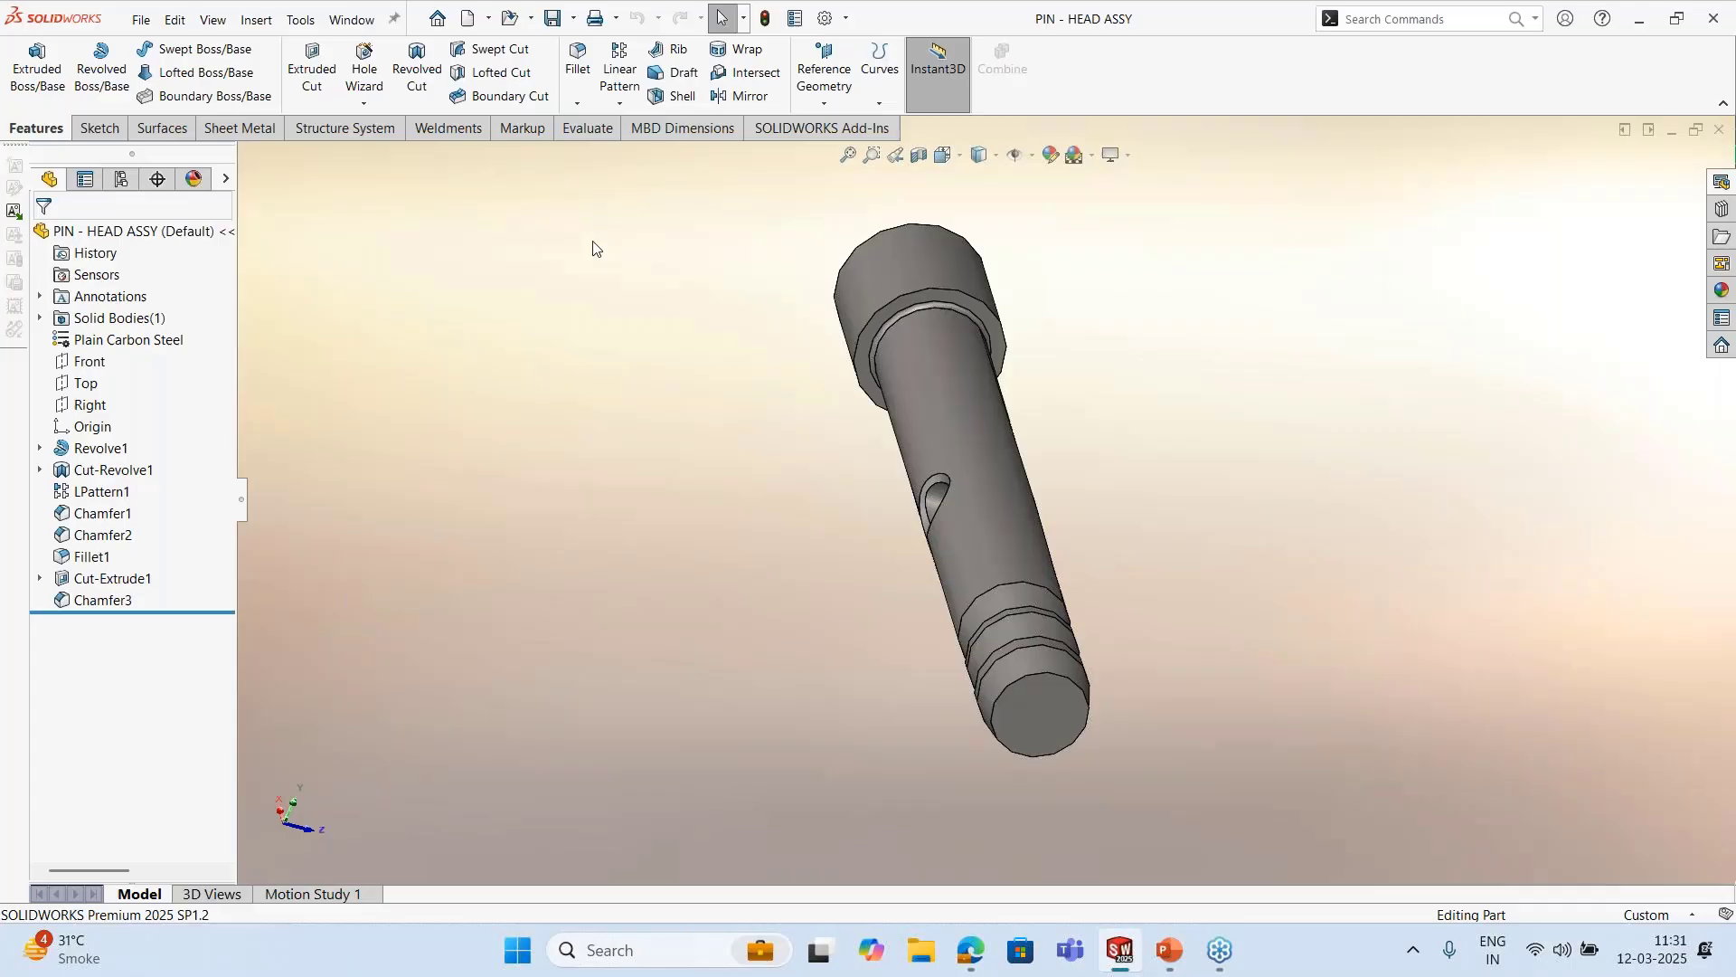
Return to the HEAD YOKE assembly and restore it to its saved state
key(ctrl+Tab)
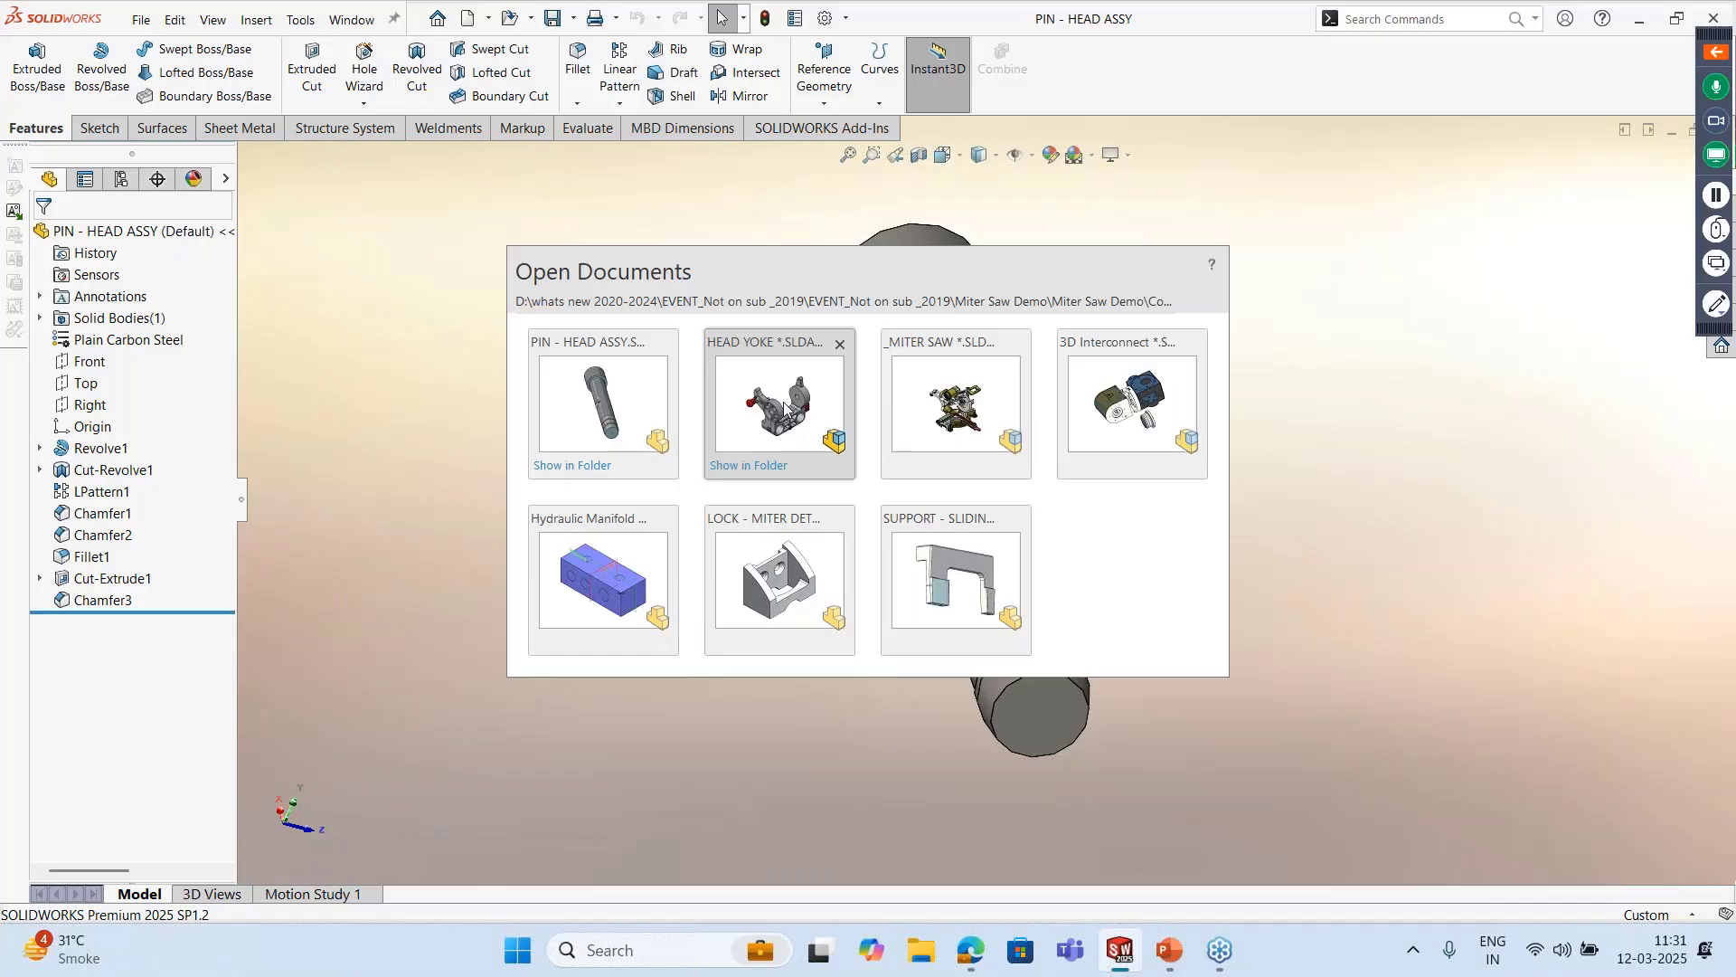
click(787, 409)
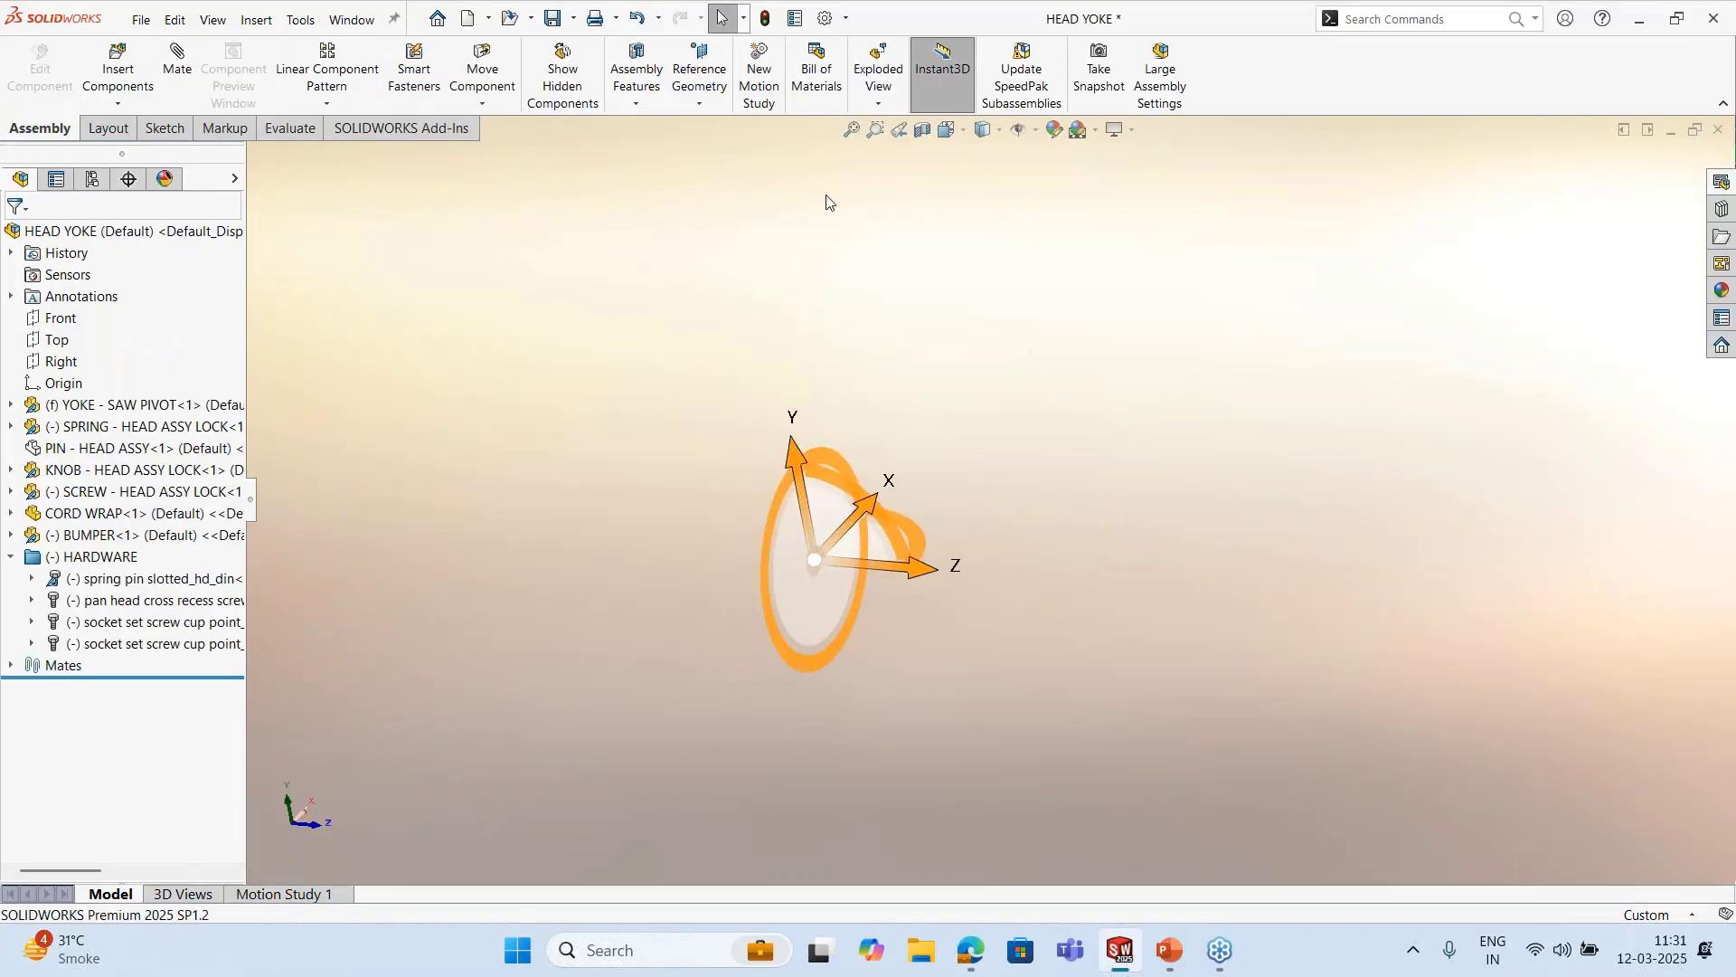
click(851, 129)
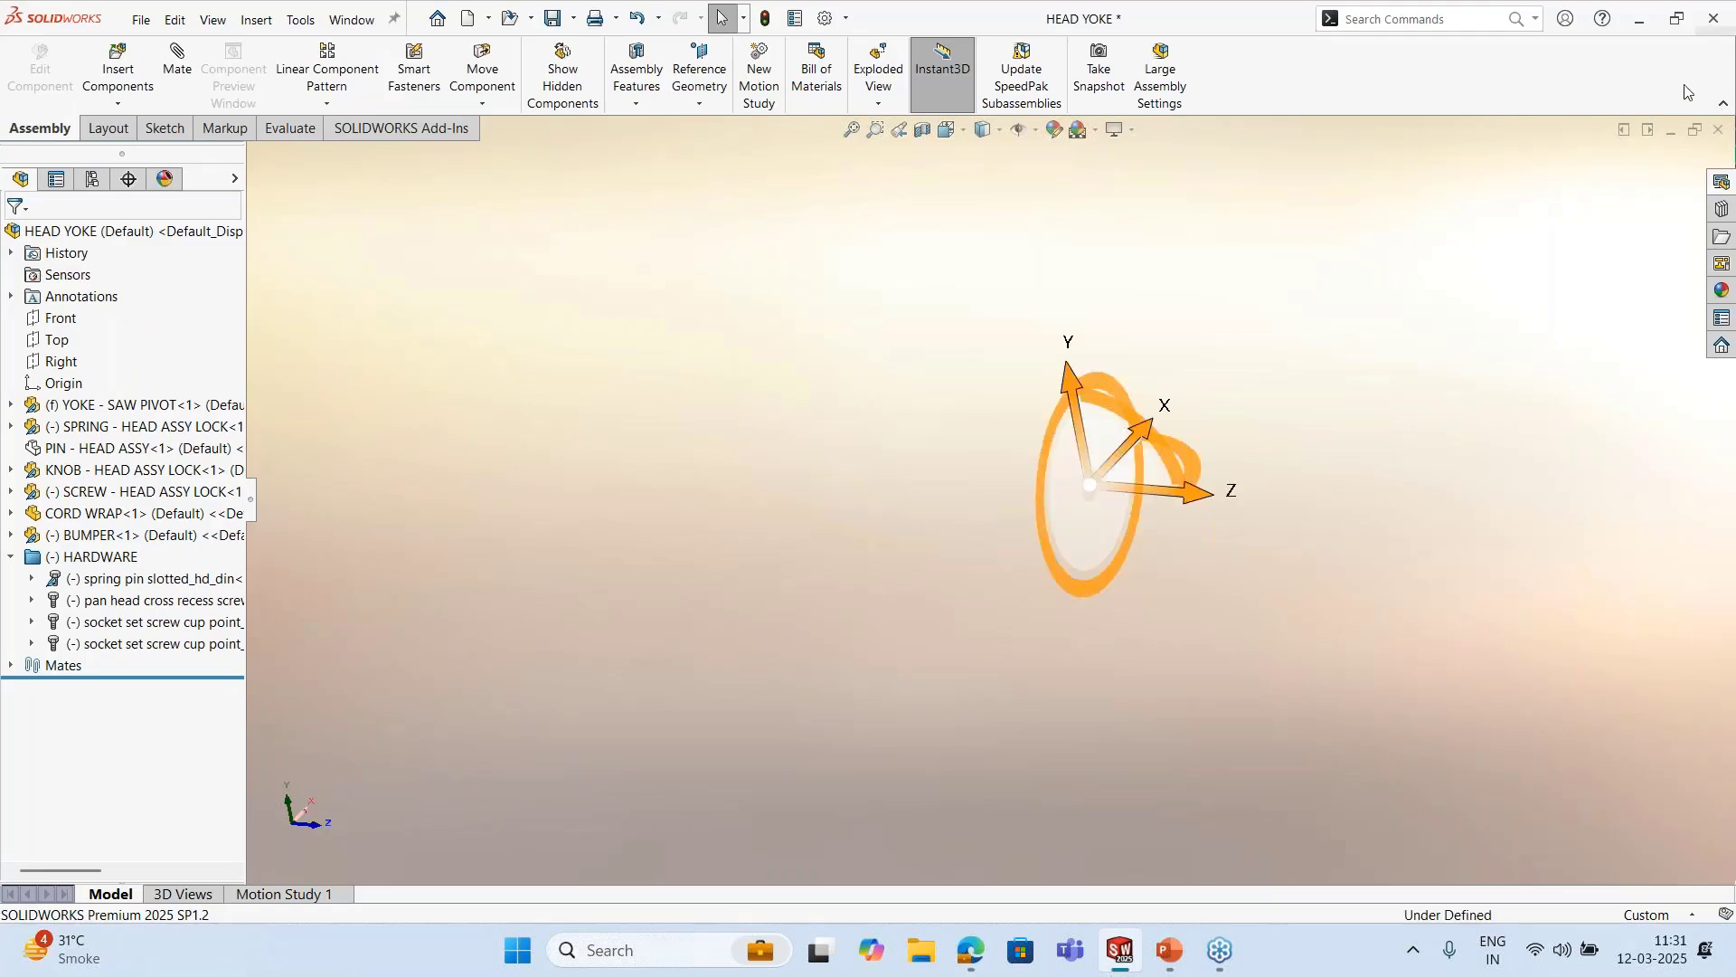
click(988, 314)
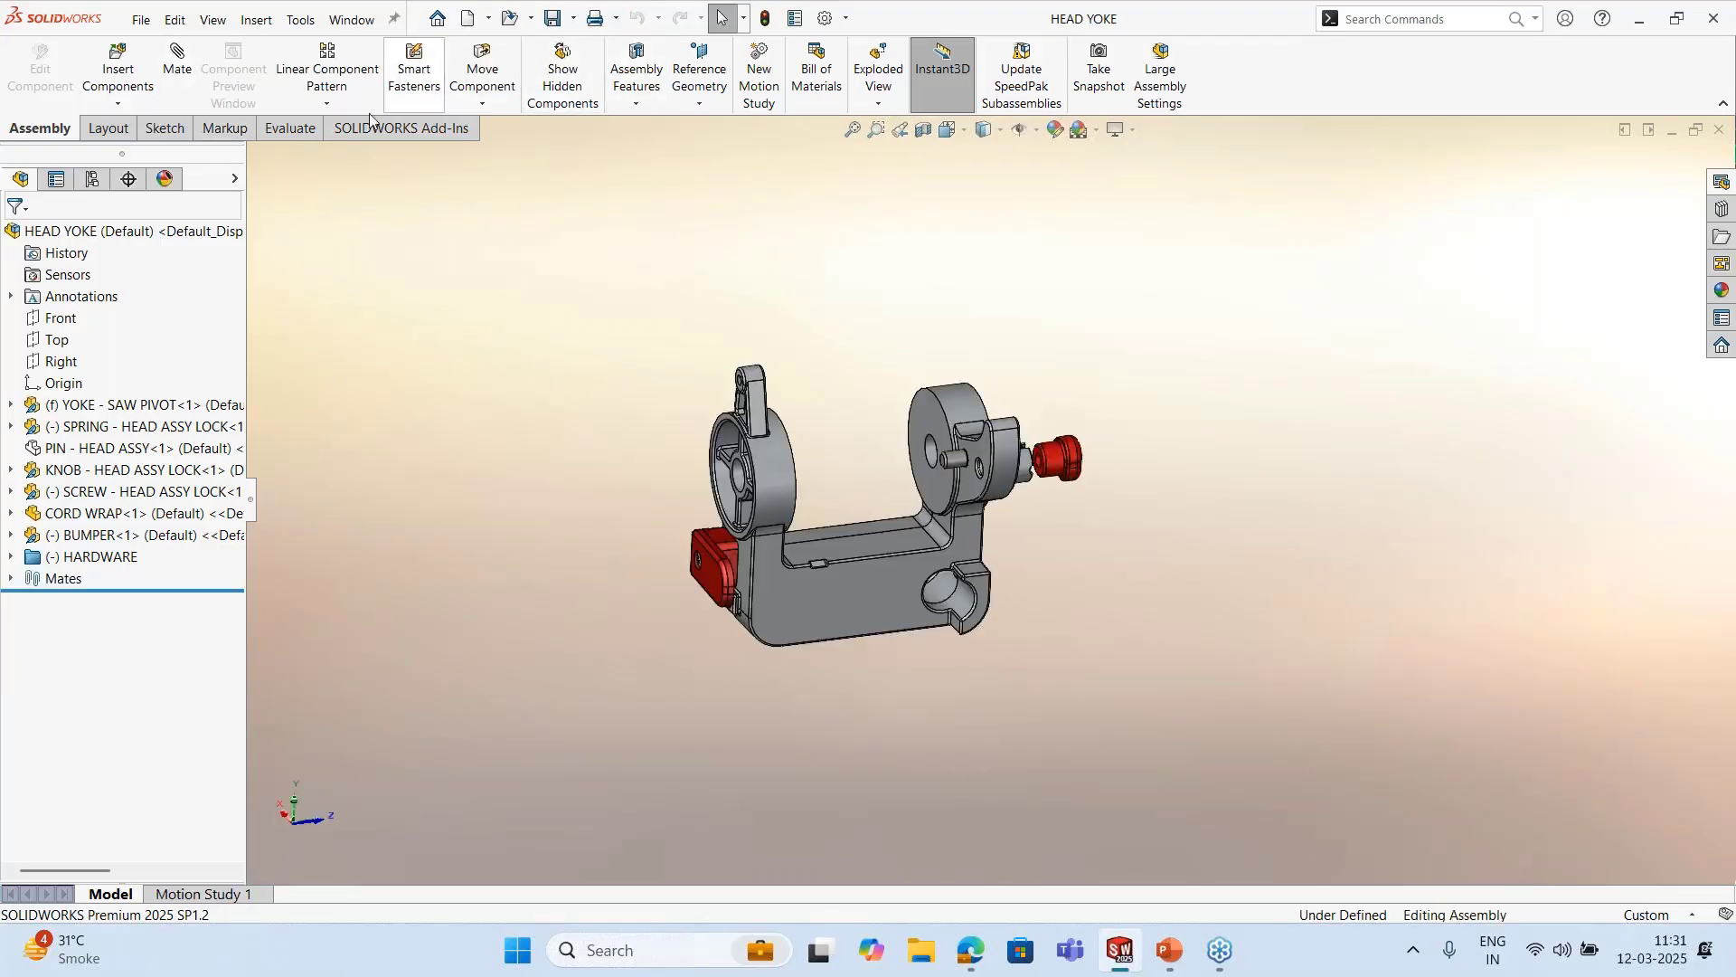
Mirror the red CORD WRAP about the assembly's Front plane, using the center of bounding box and the first orientation option
click(325, 105)
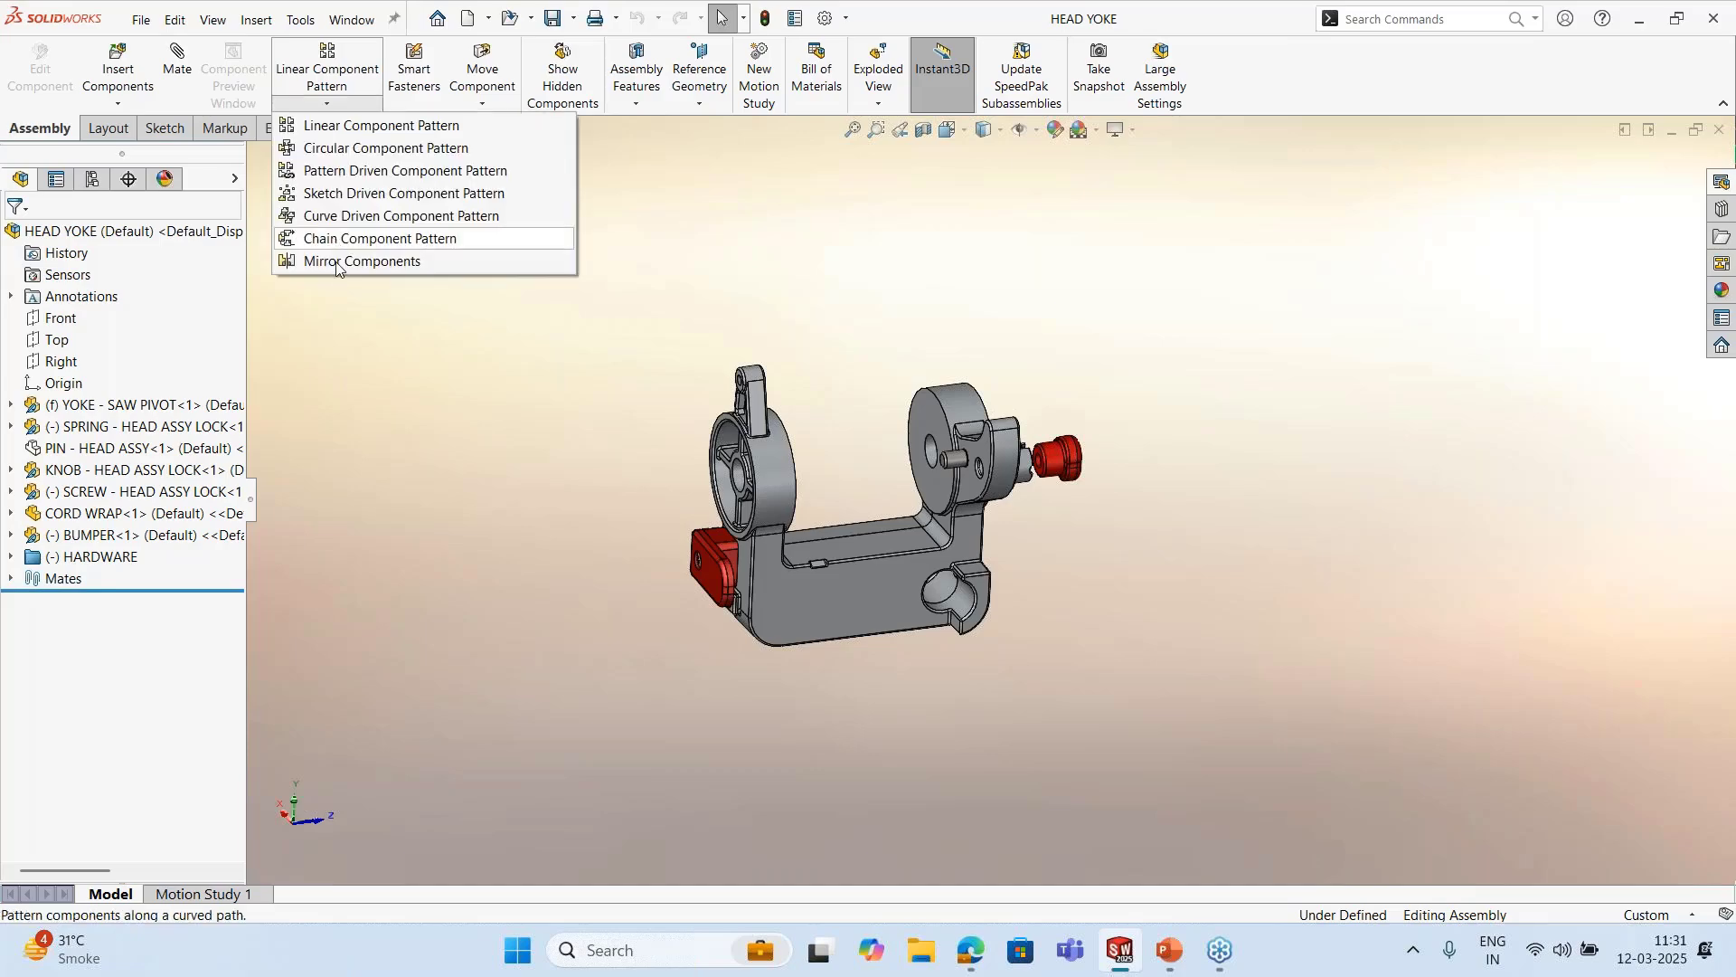
click(361, 260)
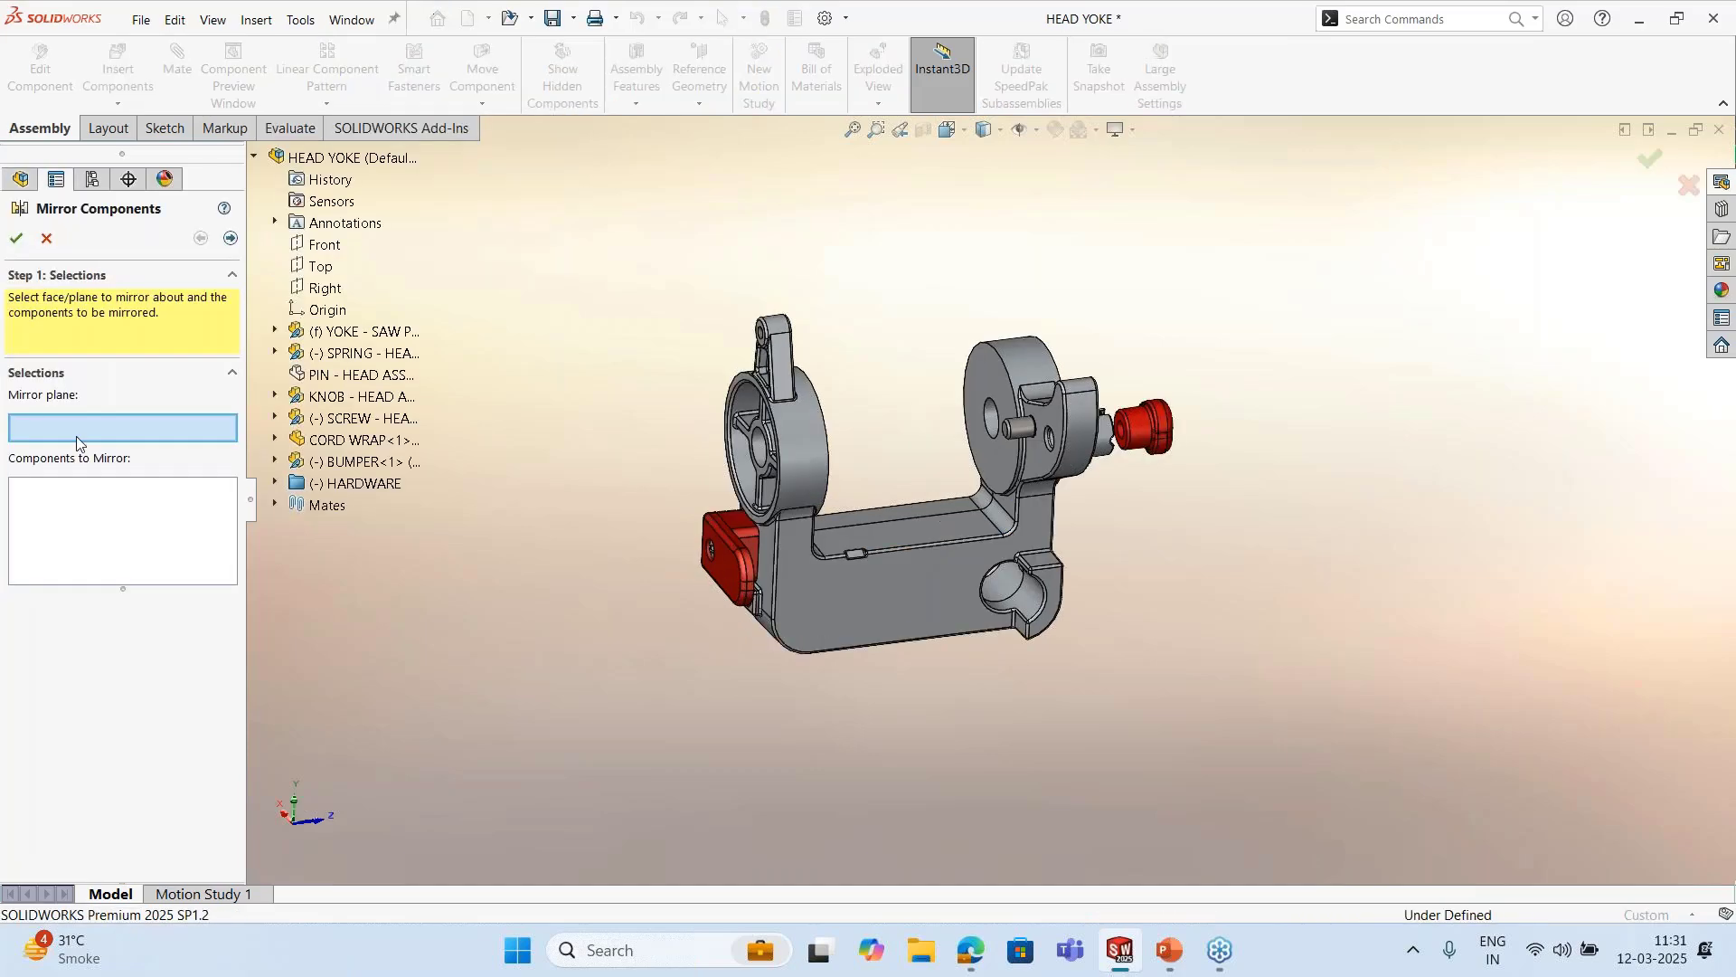
click(326, 246)
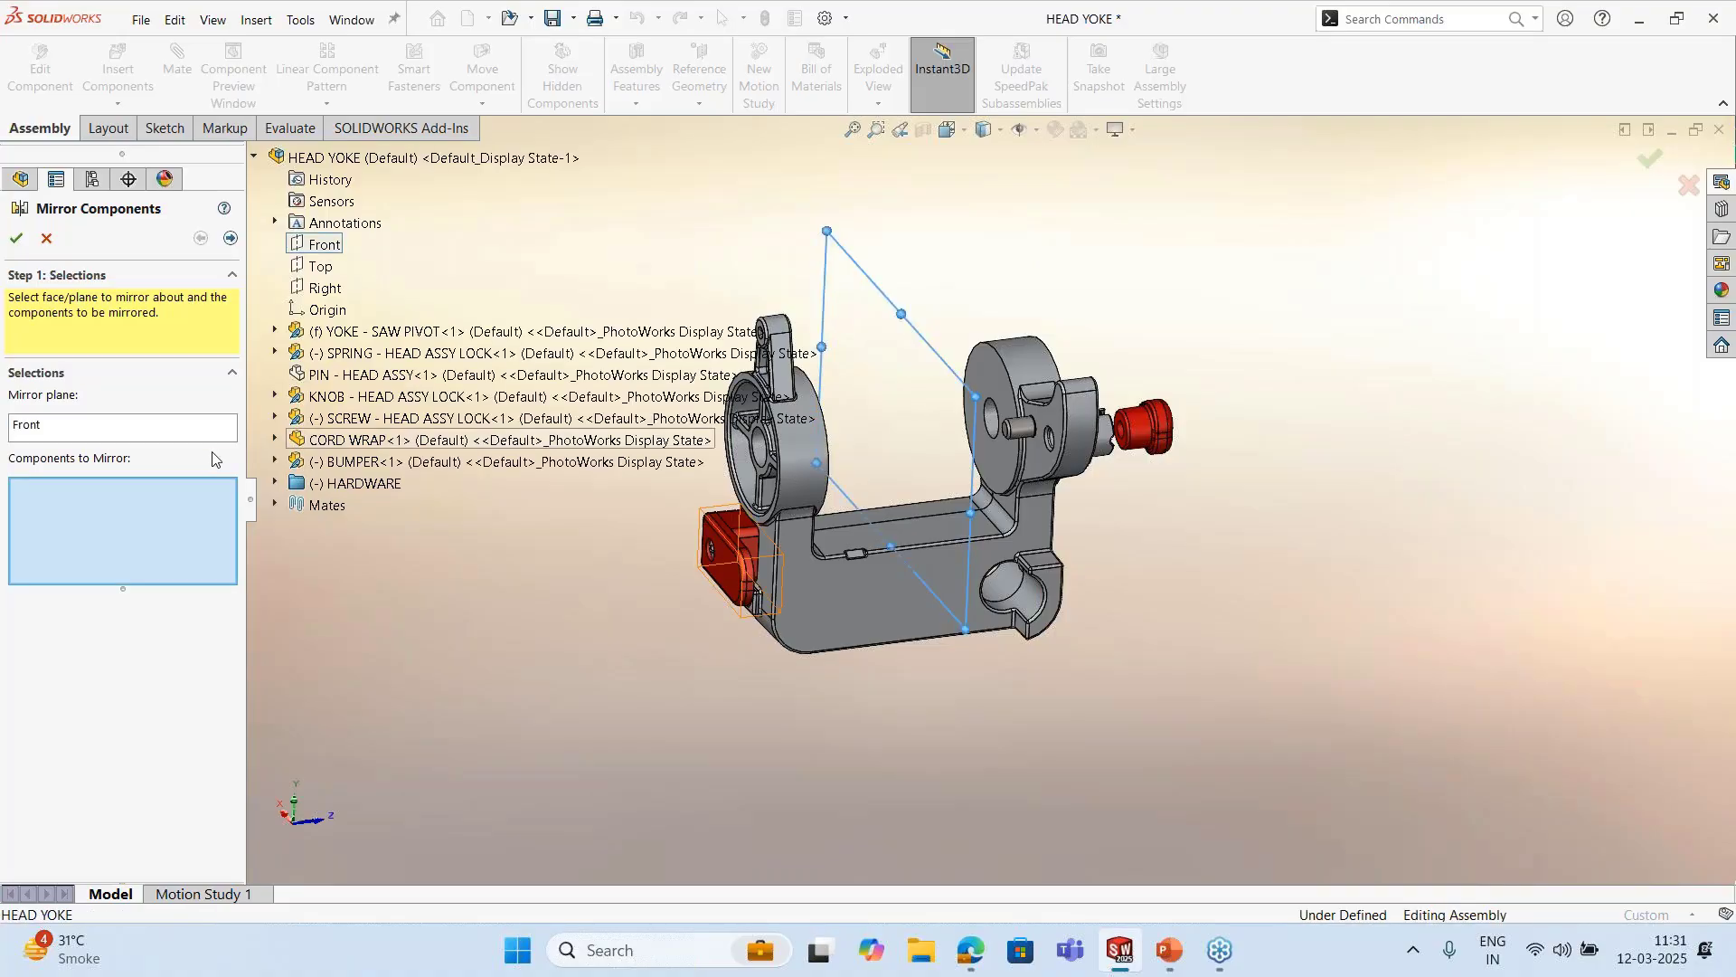
click(728, 557)
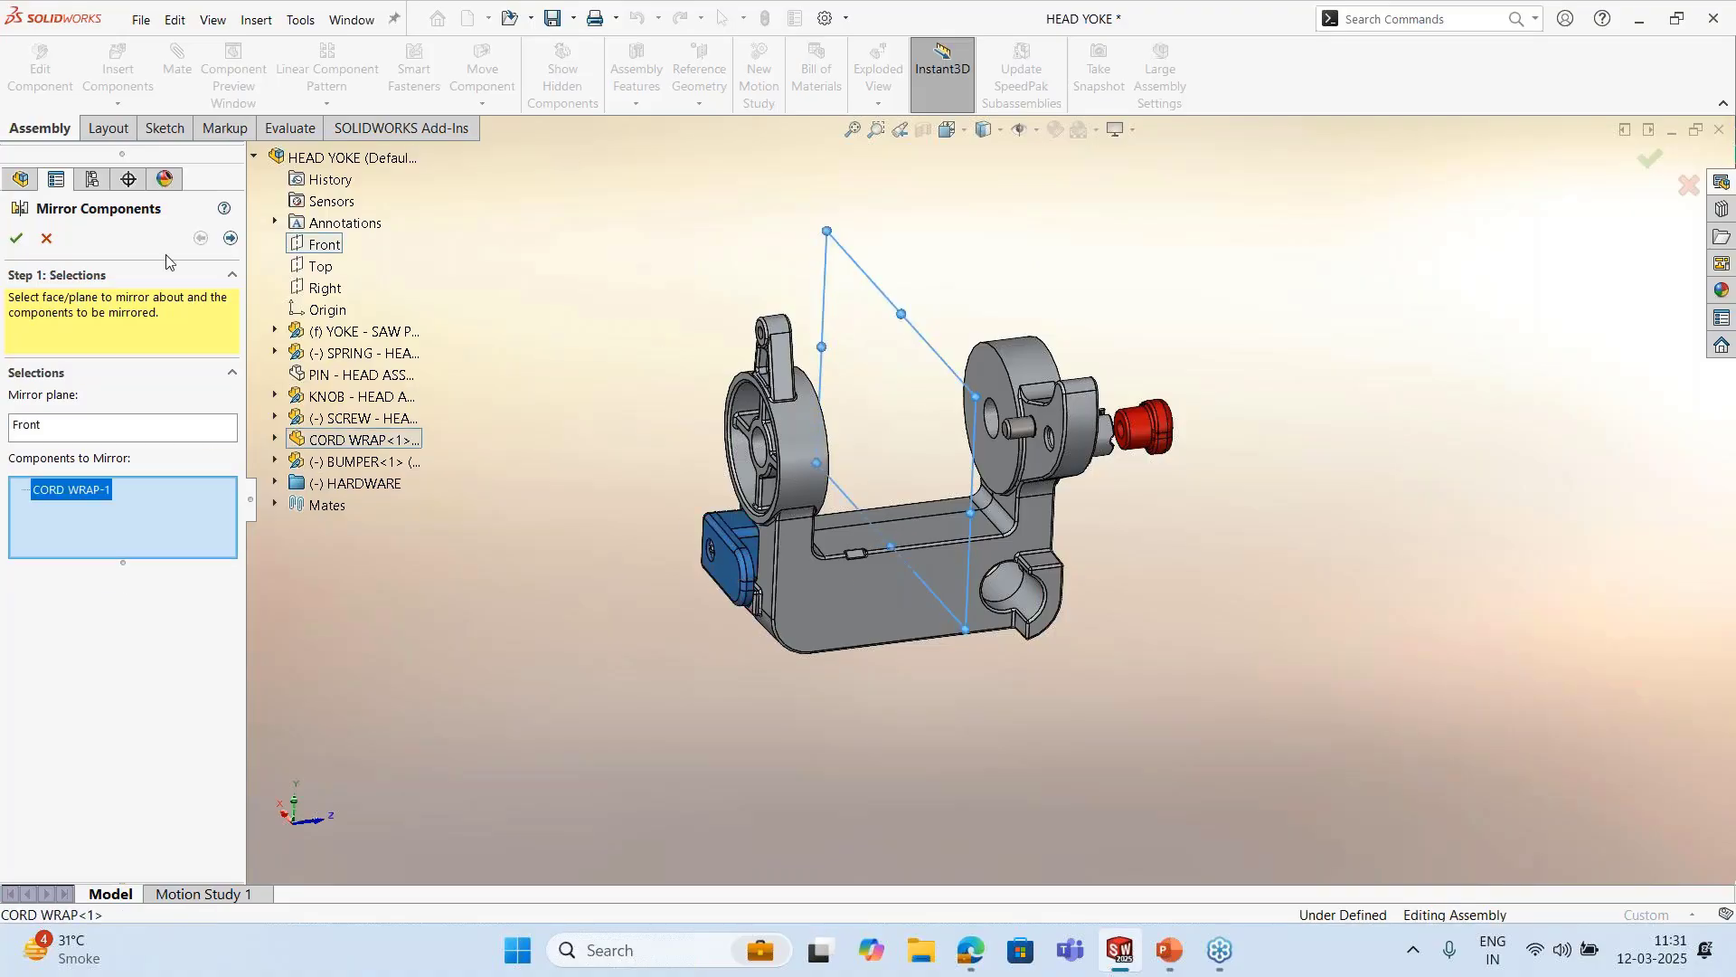
click(231, 239)
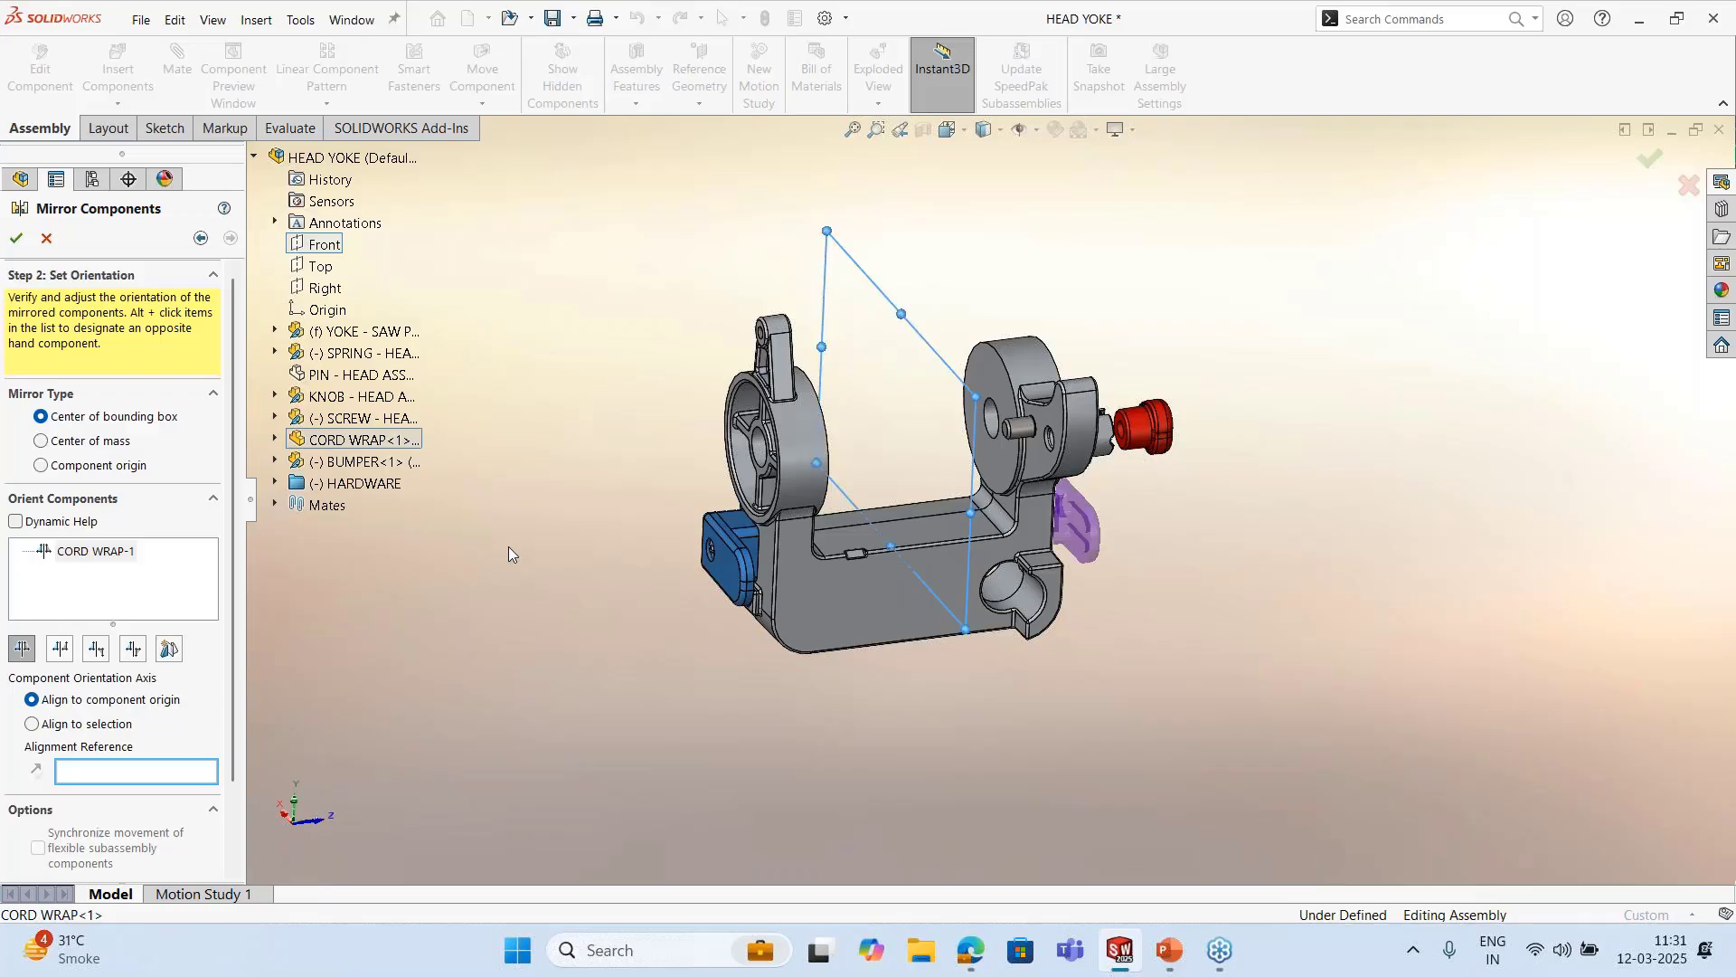
middle_drag(509, 546, 317, 546)
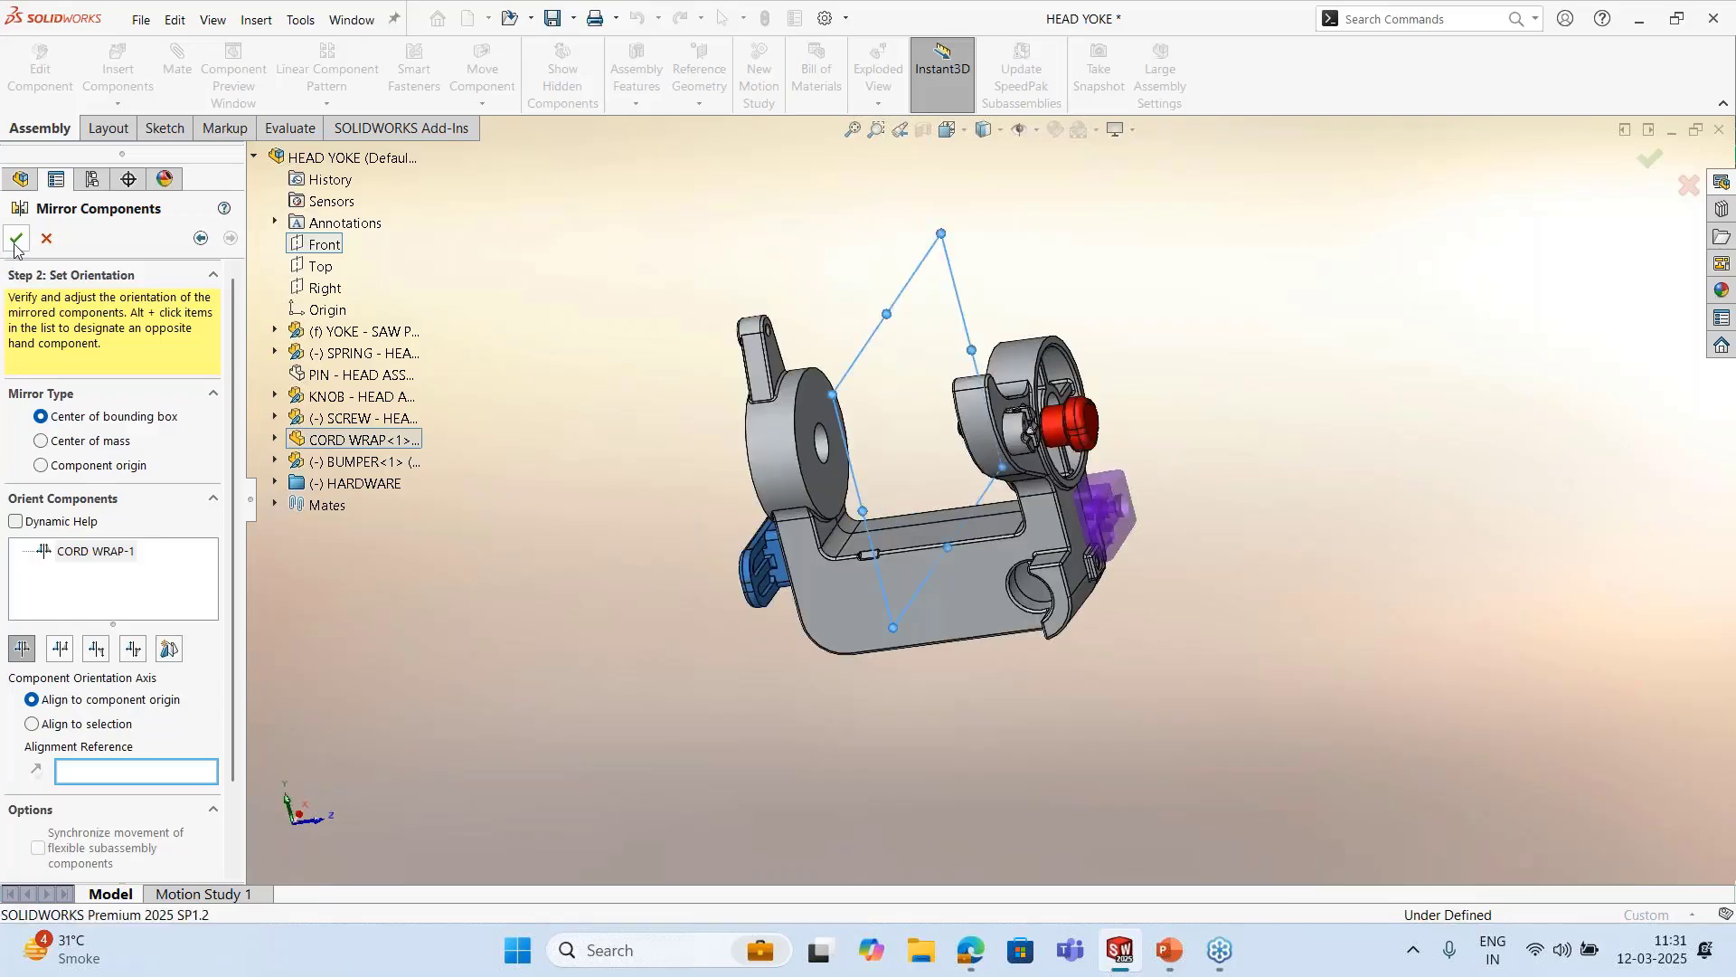
click(16, 239)
scroll(881, 471, down, 3)
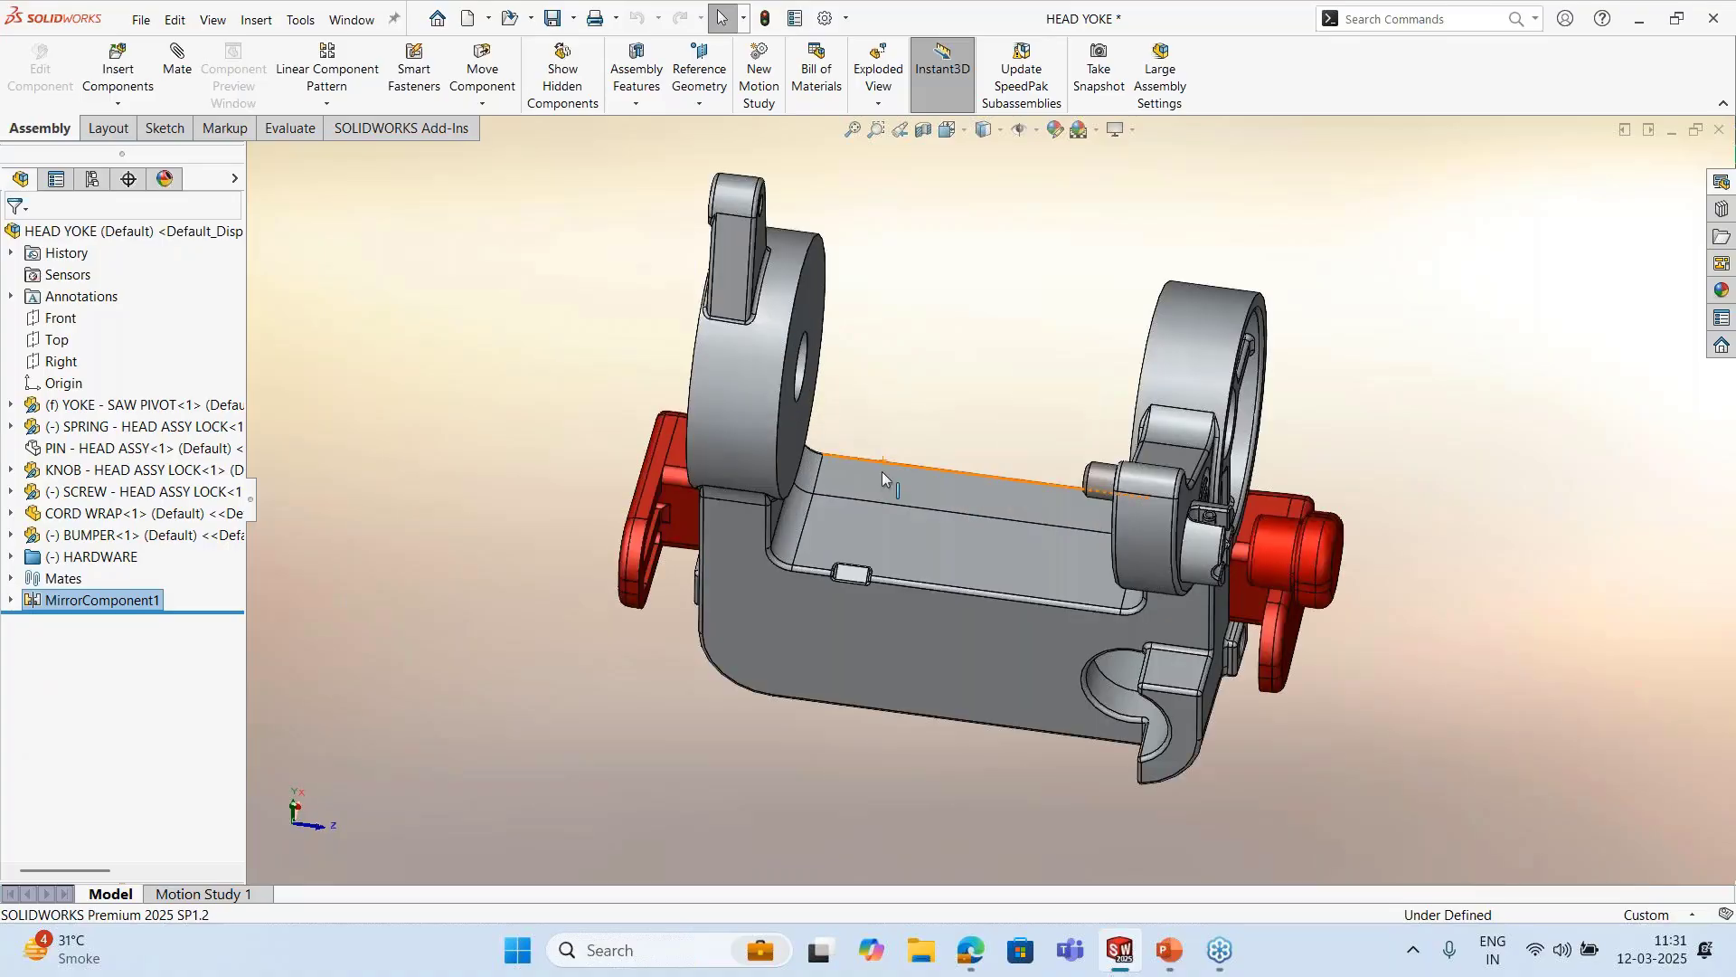
scroll(882, 471, up, 4)
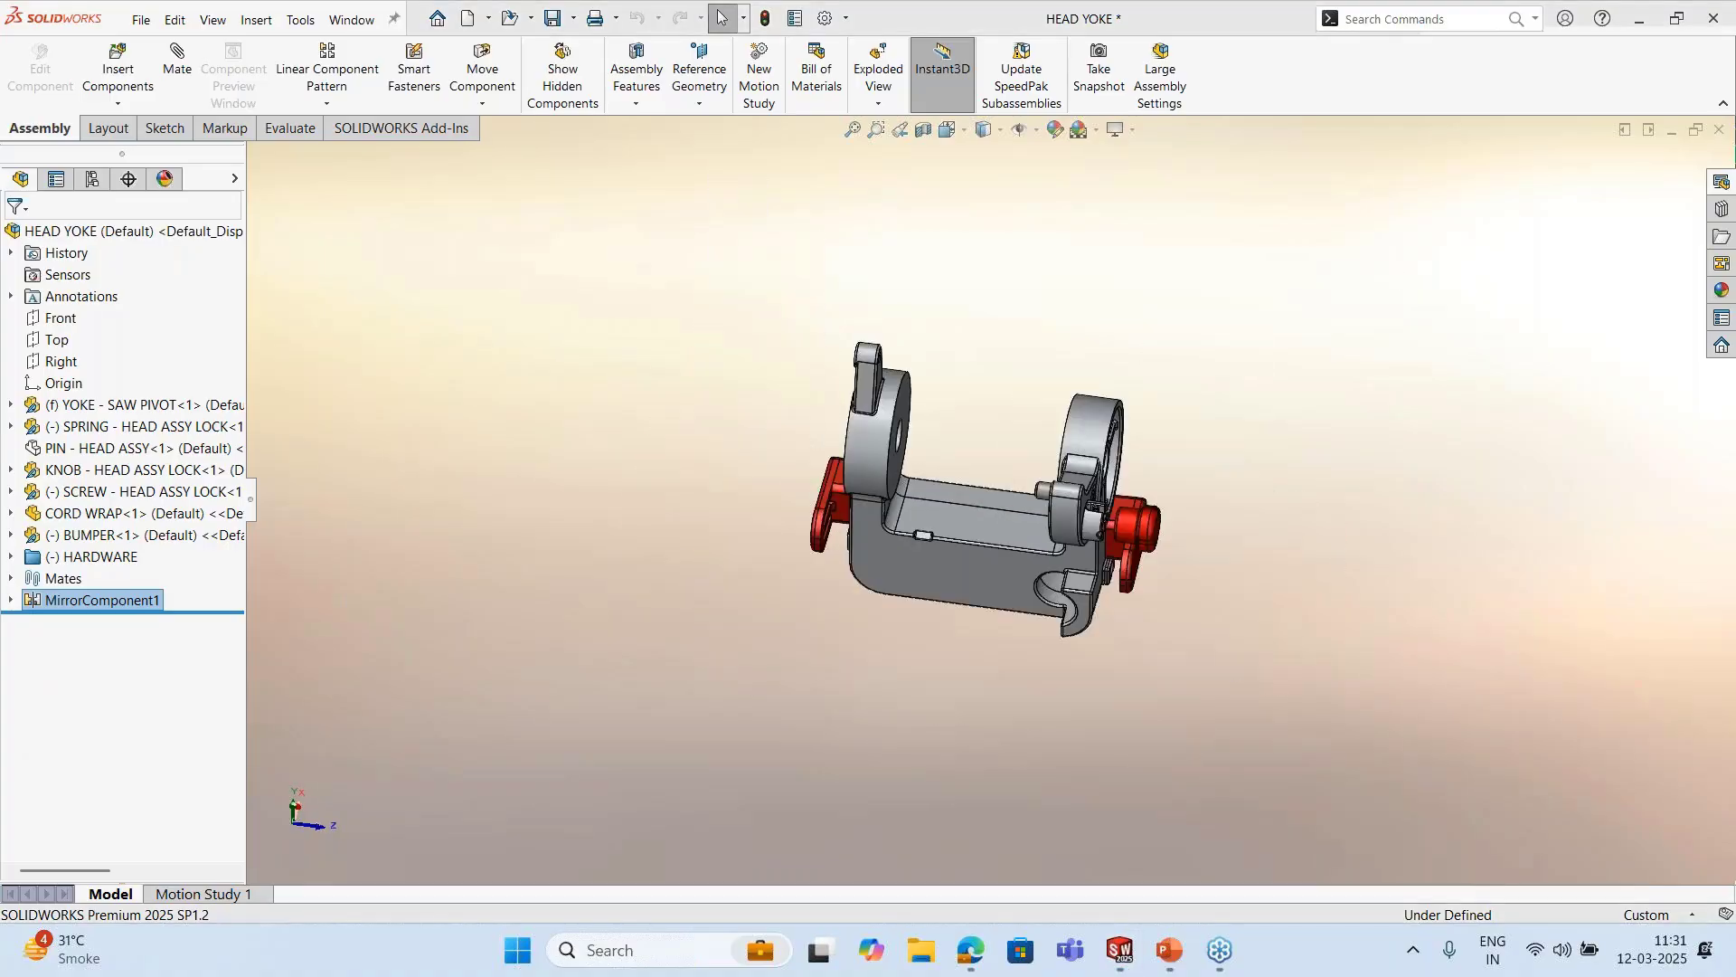
middle_drag(959, 298, 1013, 272)
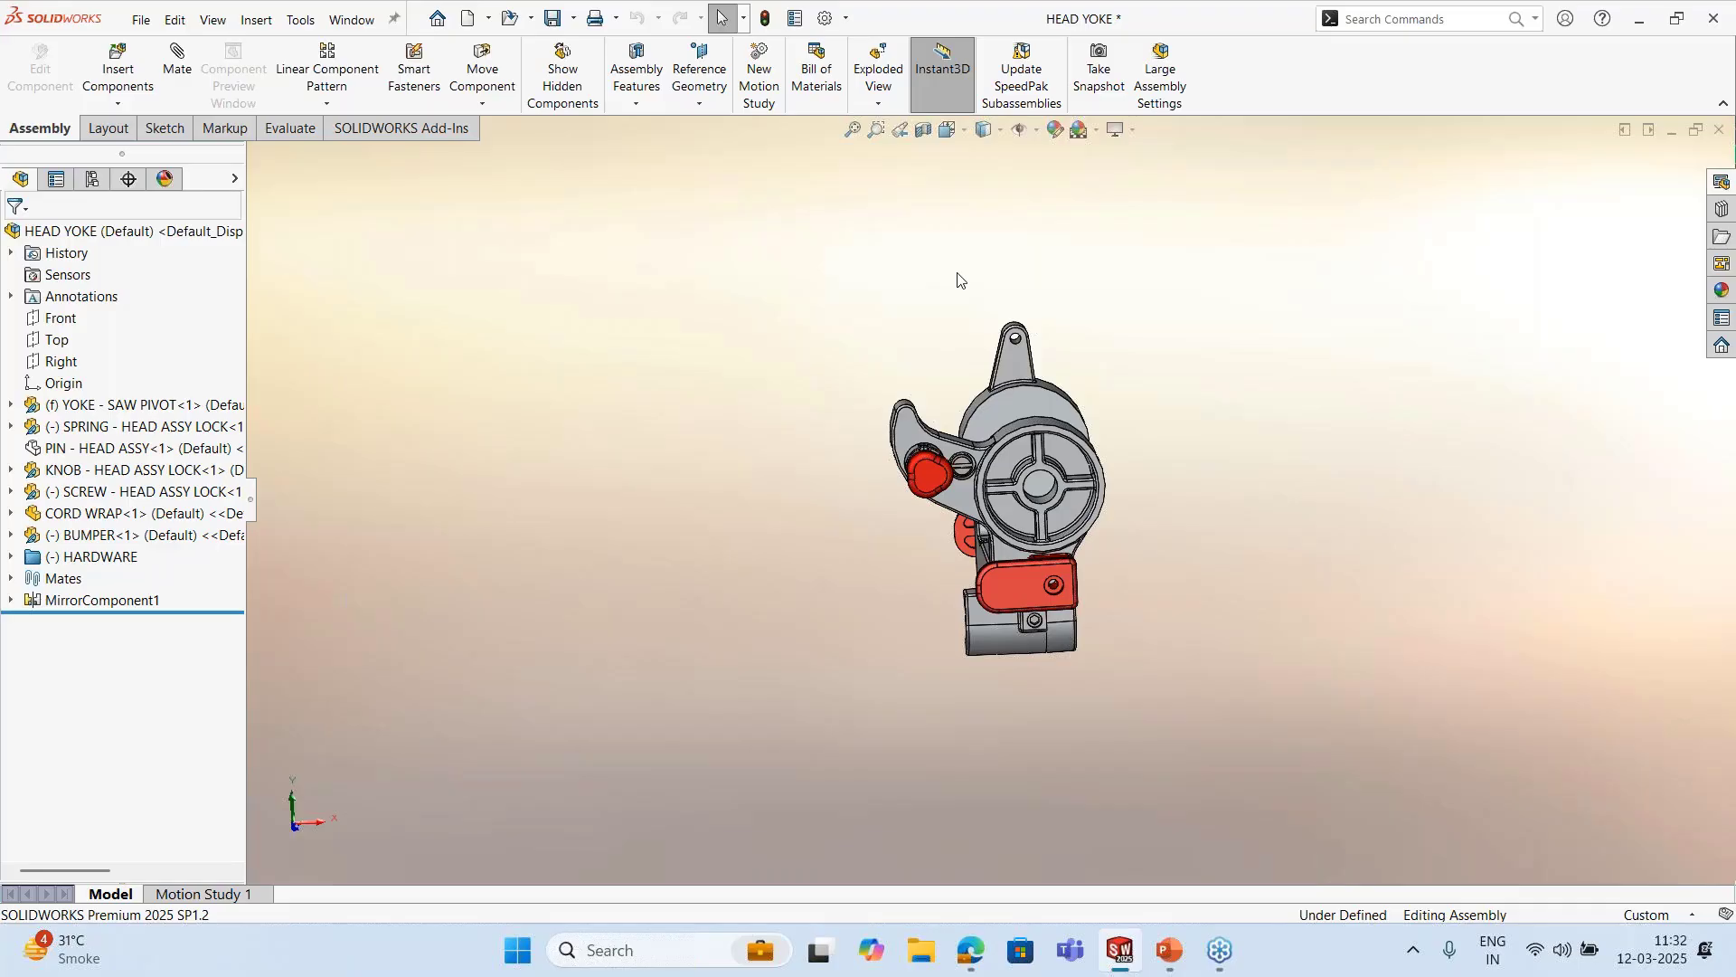
Switch to the PowerPoint slide show to review the Assembly topics and return to SOLIDWORKS
key(alt+Tab)
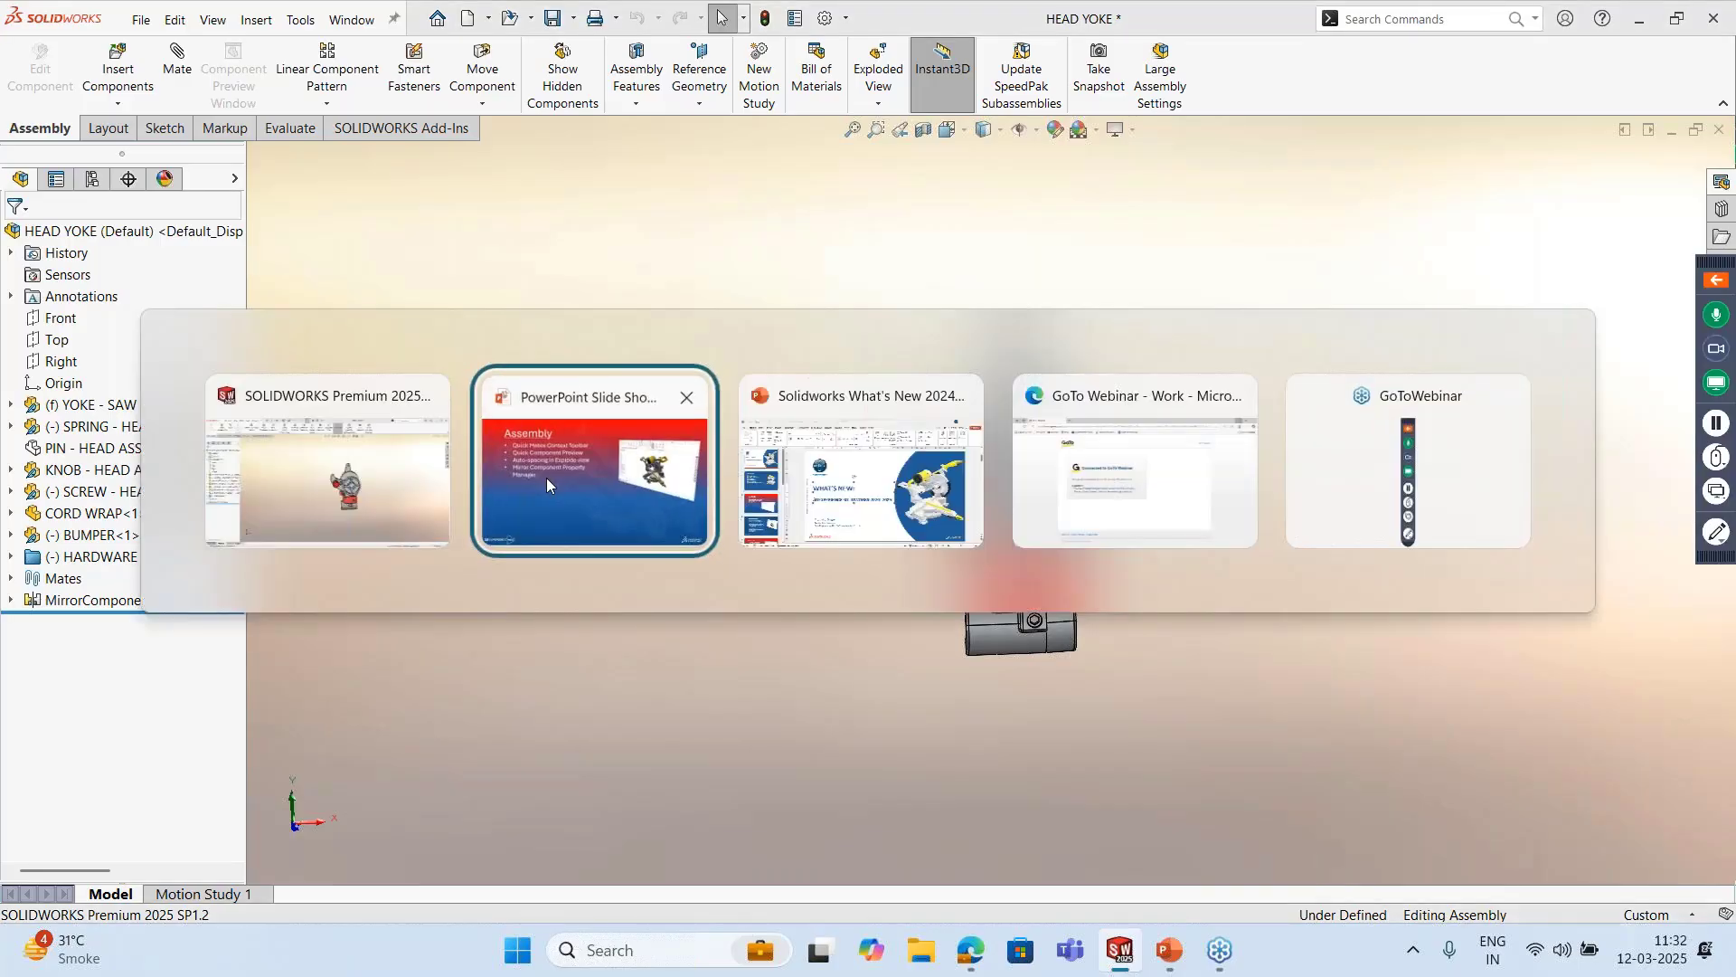
click(546, 477)
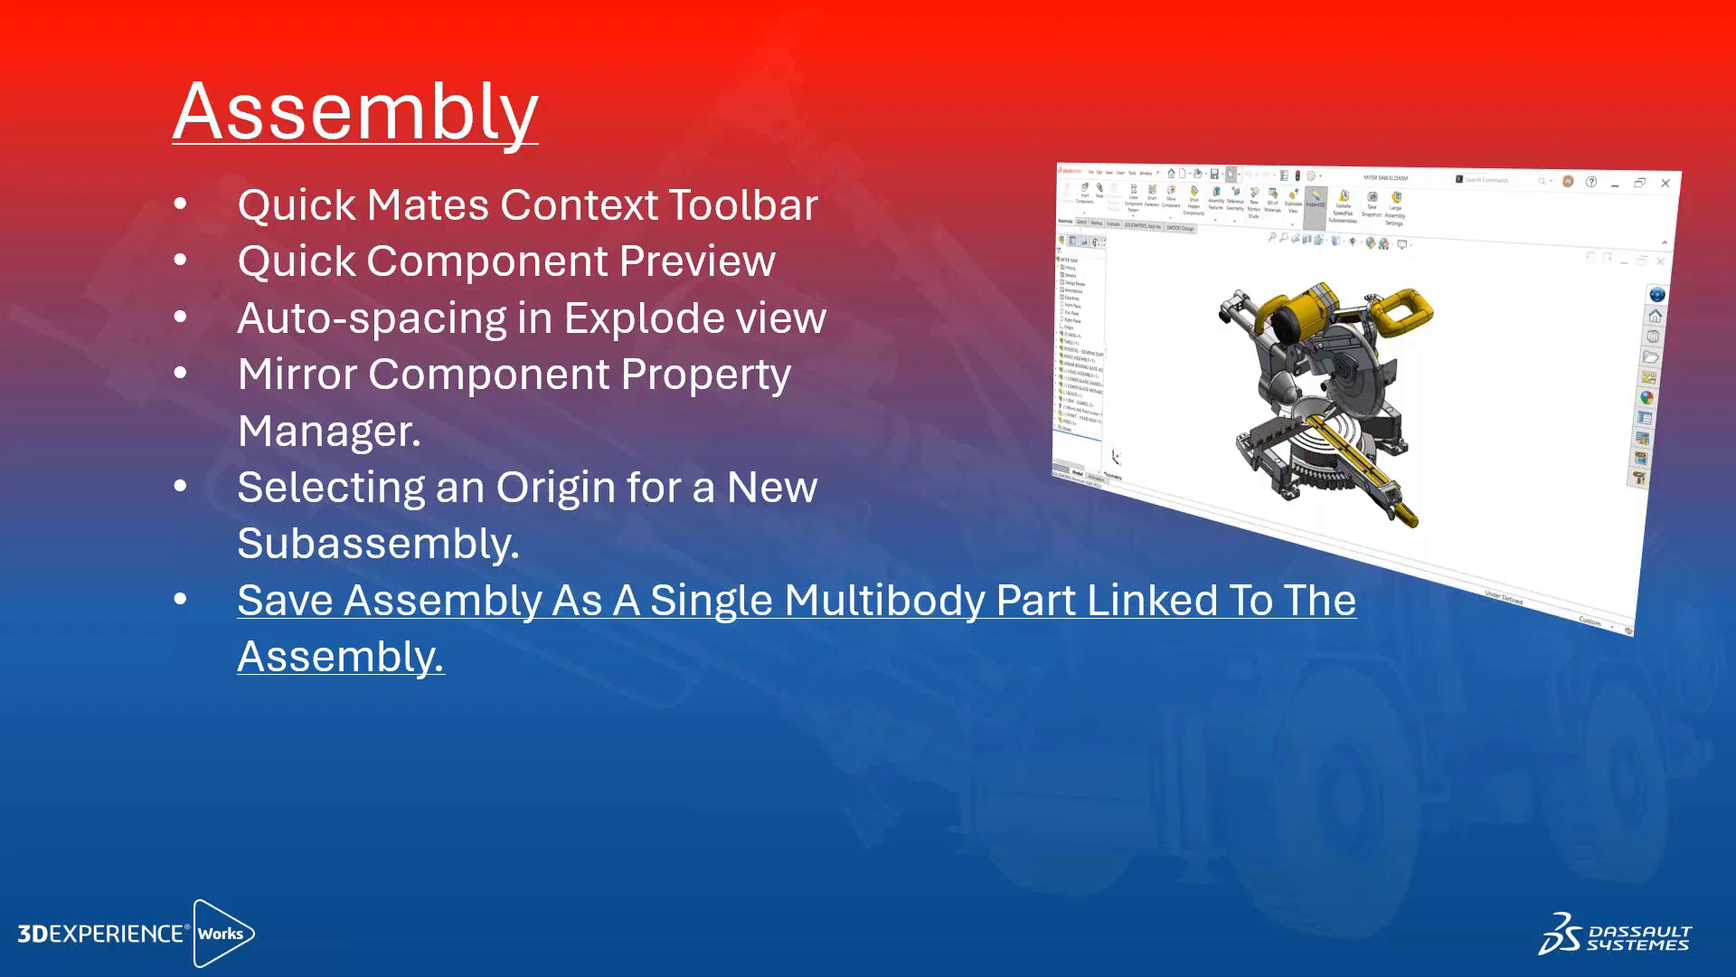
key(alt+Tab)
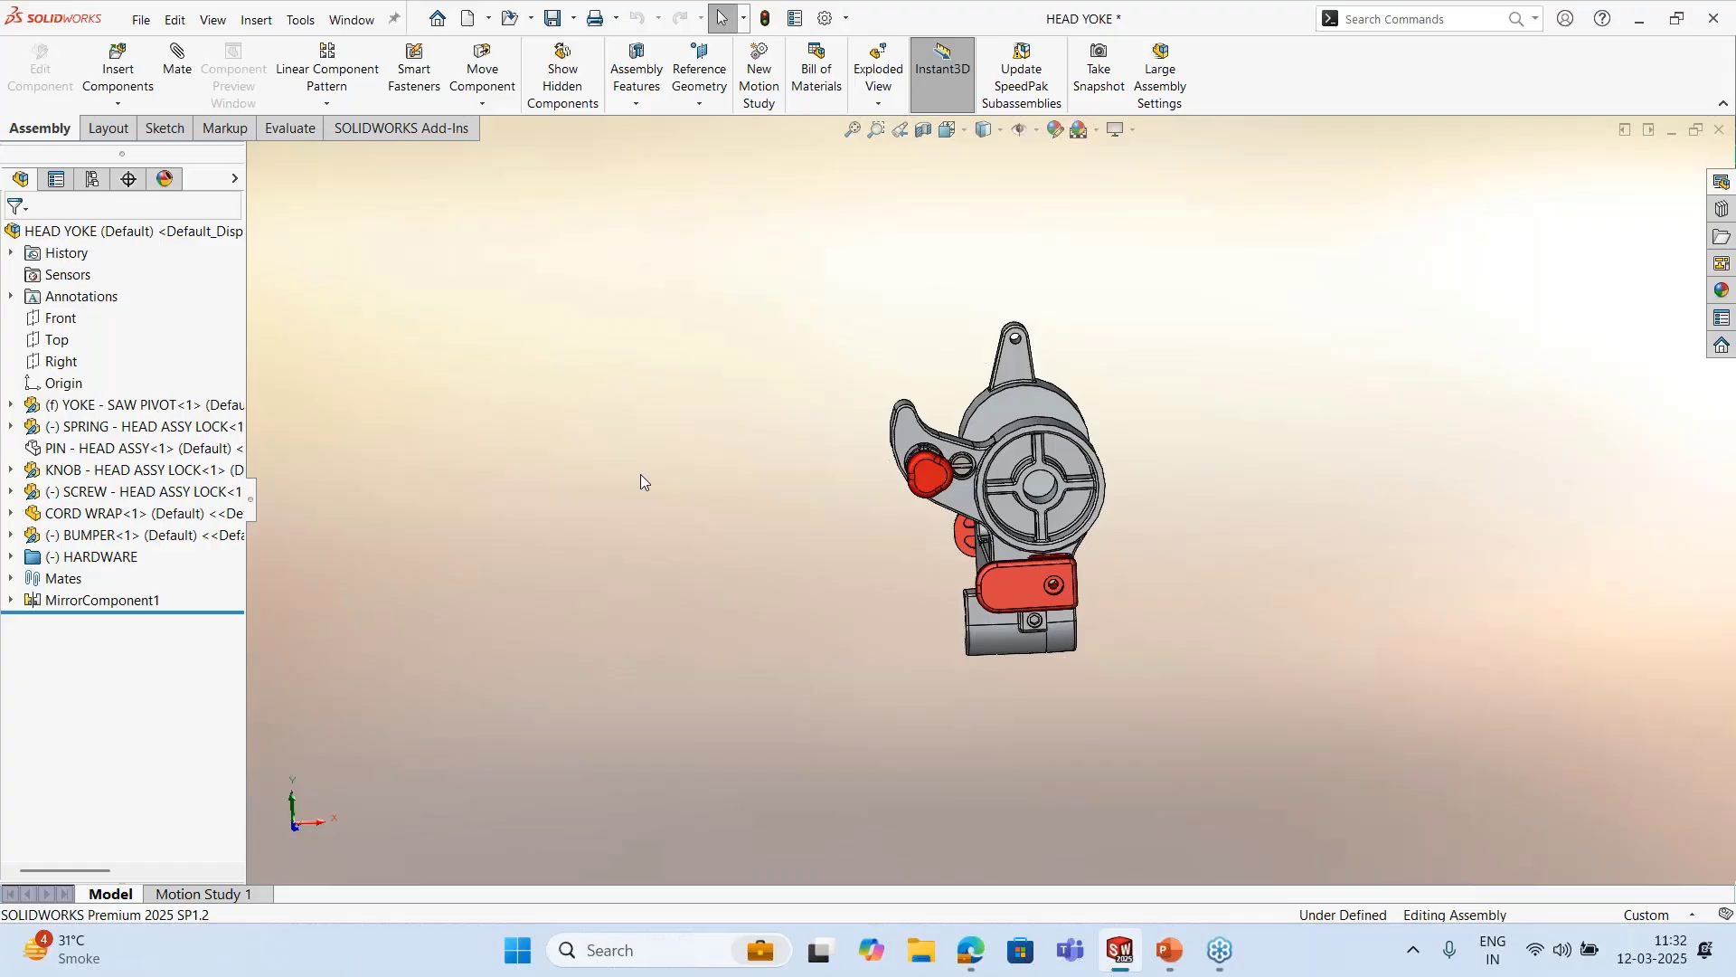
middle_drag(641, 474, 648, 388)
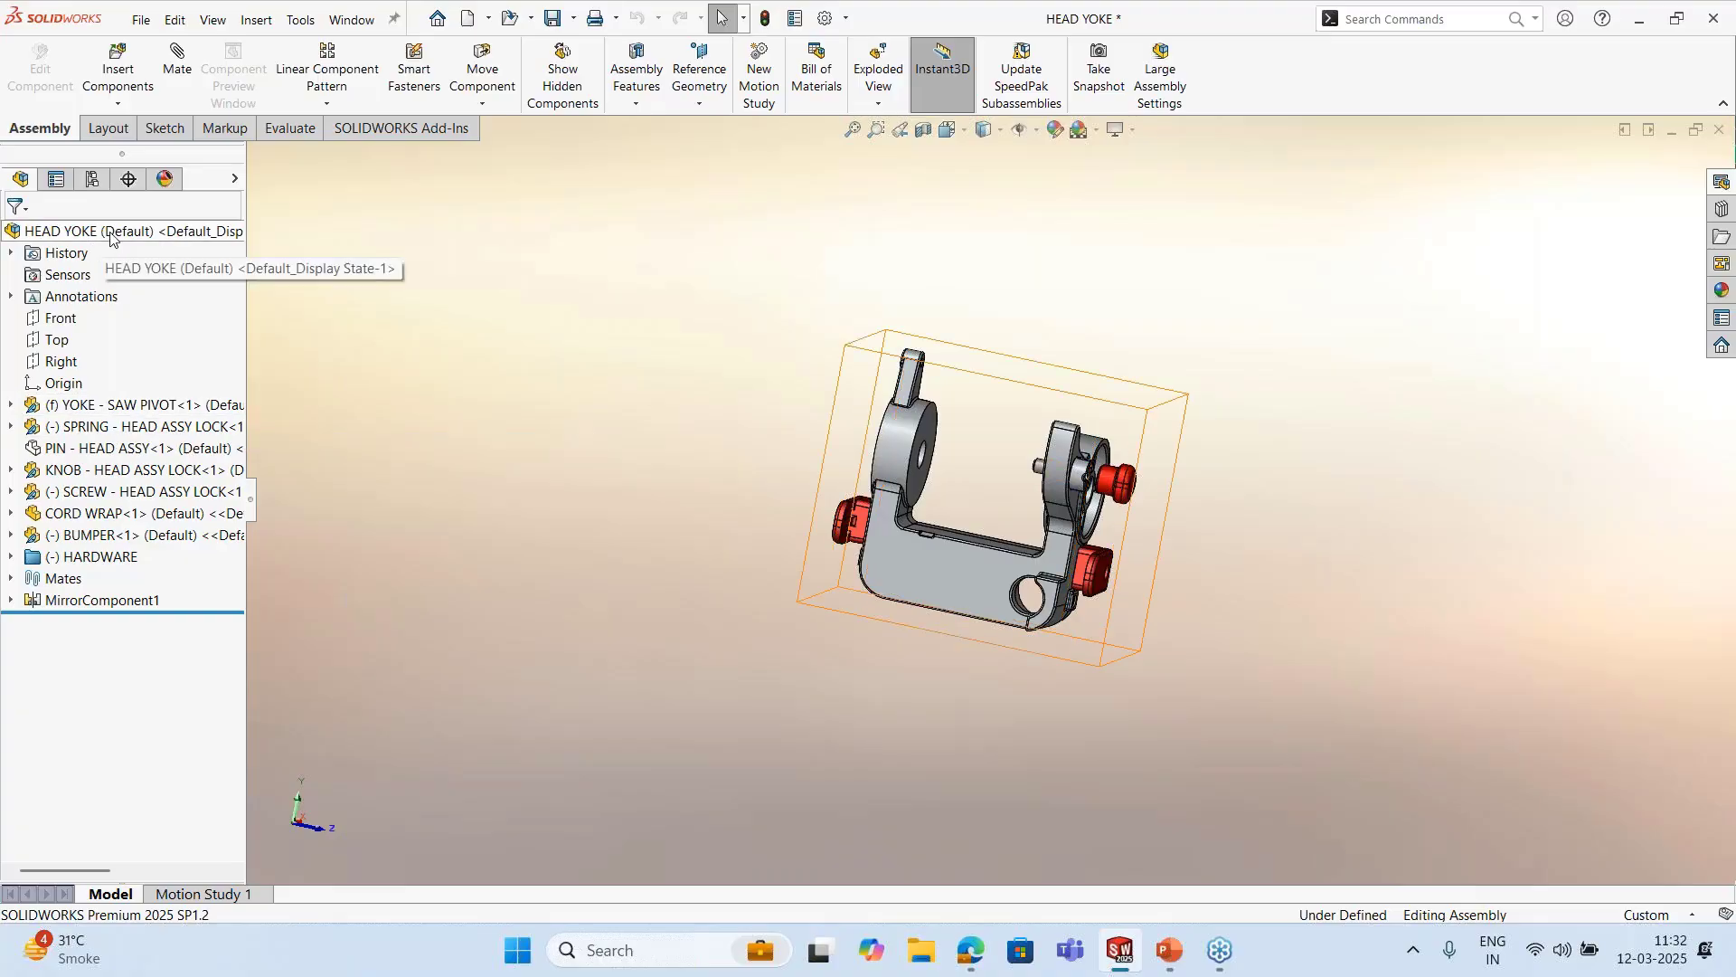
scroll(968, 560, down, 1)
middle_drag(954, 584, 1031, 588)
scroll(986, 543, up, 1)
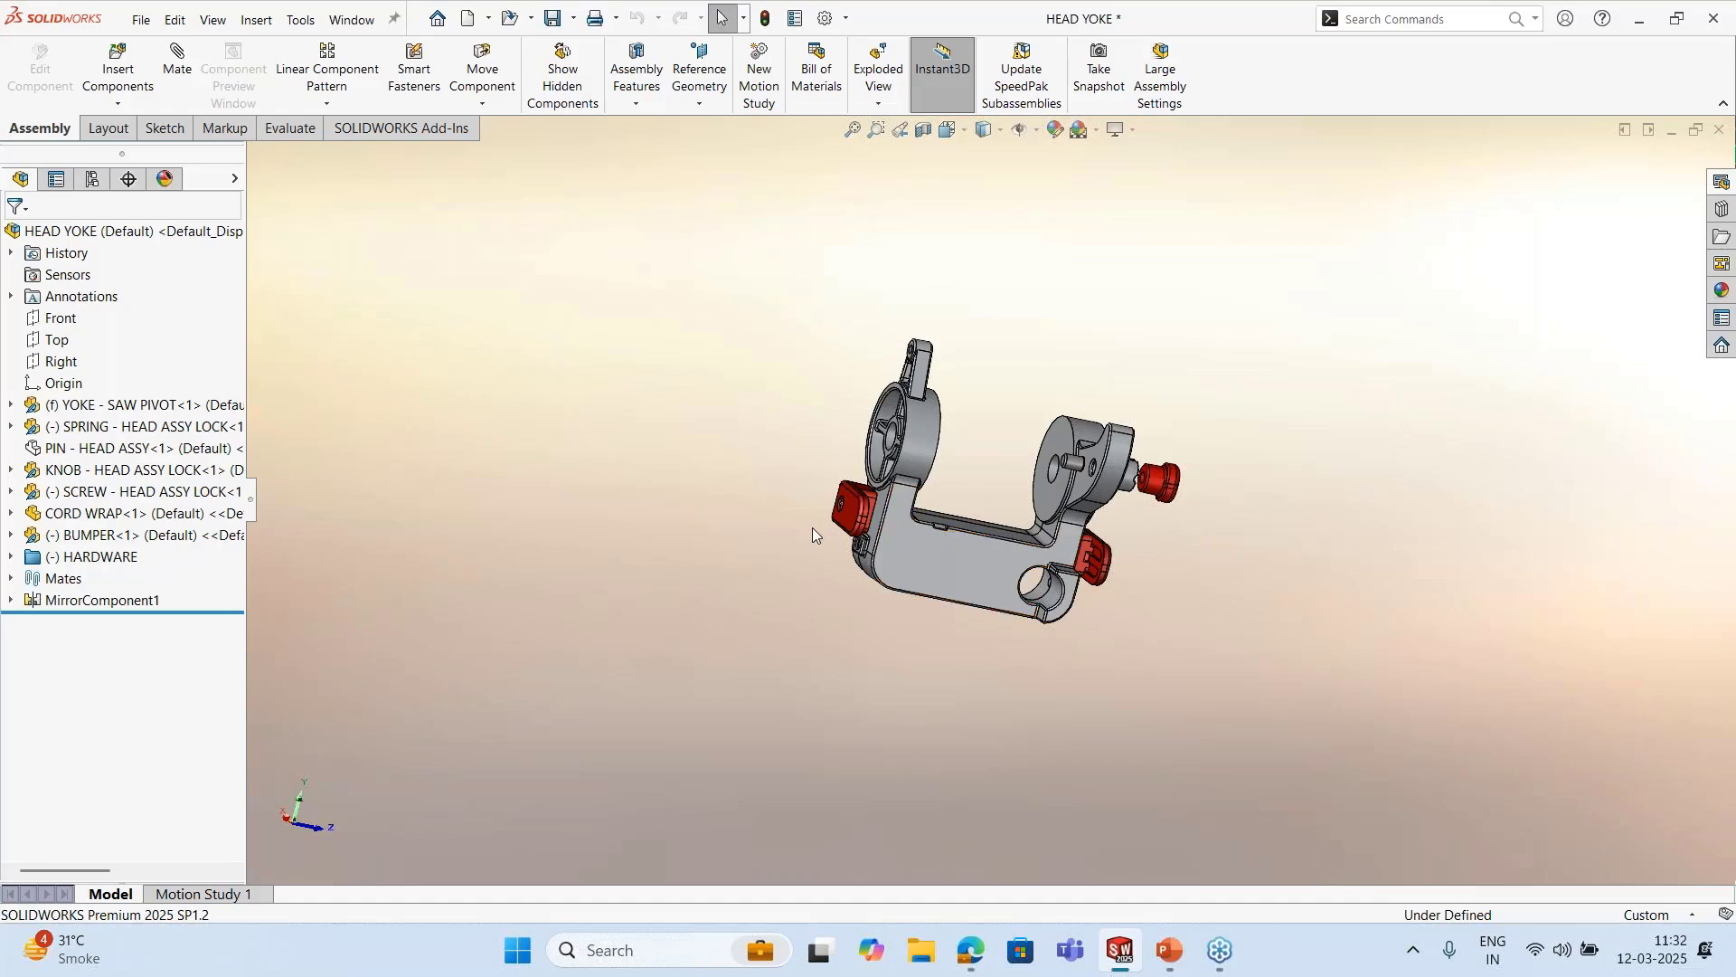
Review the origin options for forming a new subassembly from YOKE - SAW PIVOT and SPRING - HEAD ASSY LOCK, leaving without creating it
middle_drag(812, 528, 796, 548)
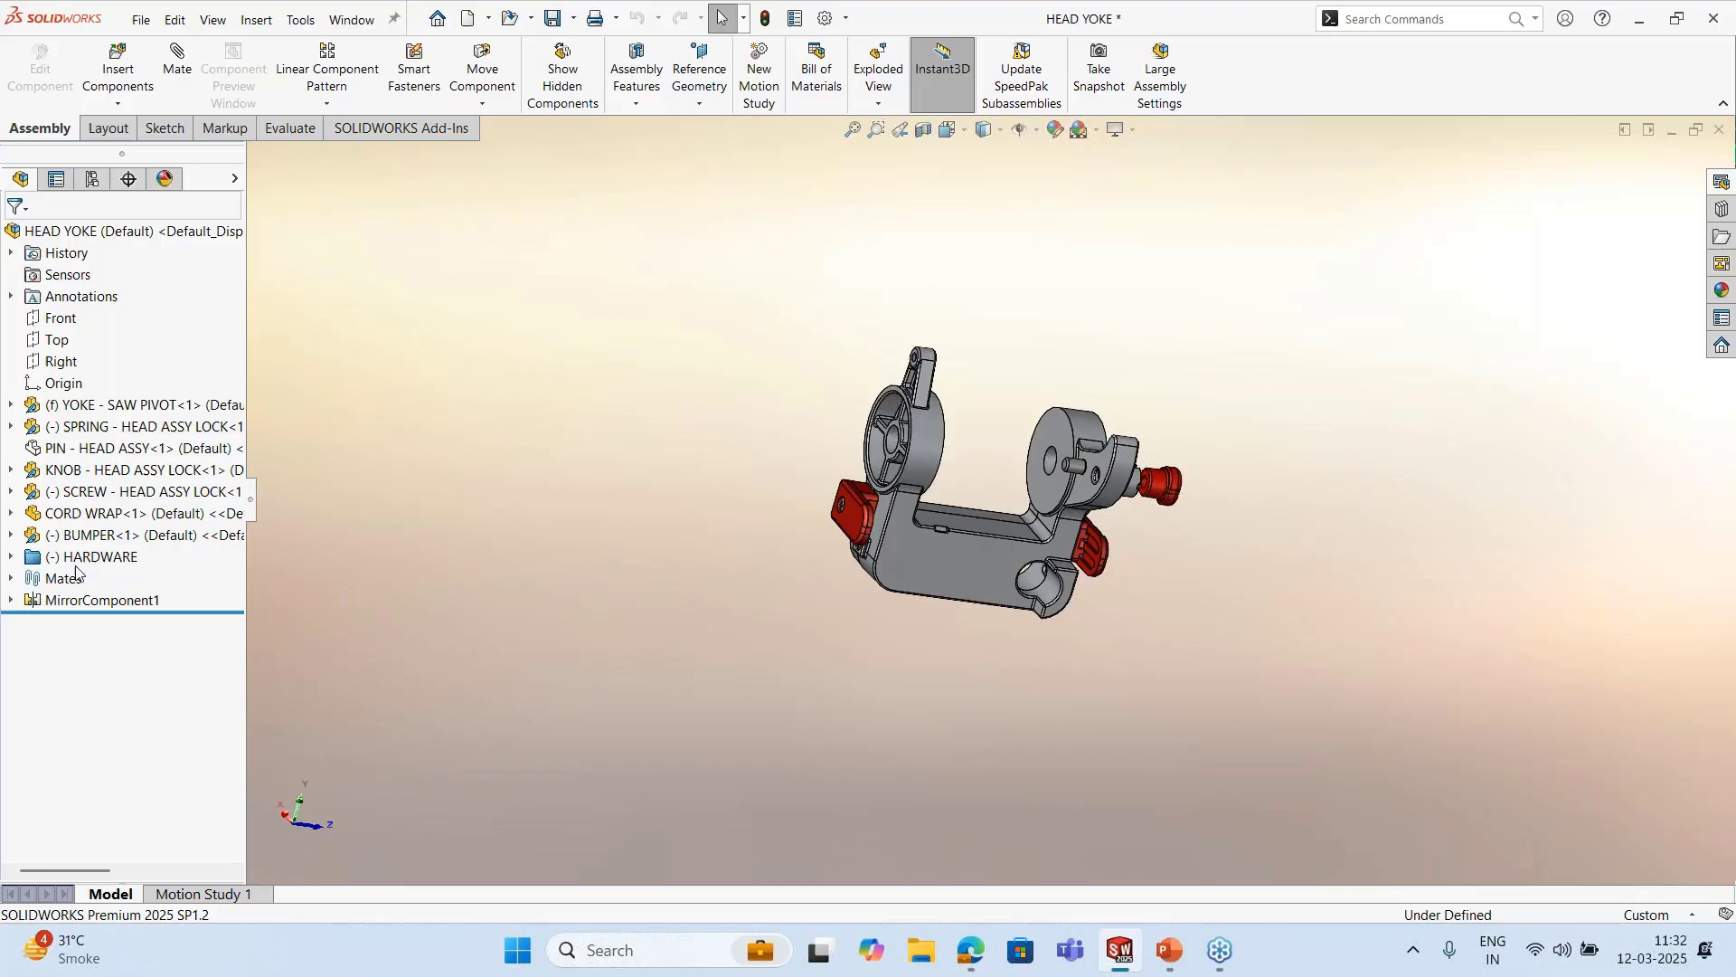
click(144, 406)
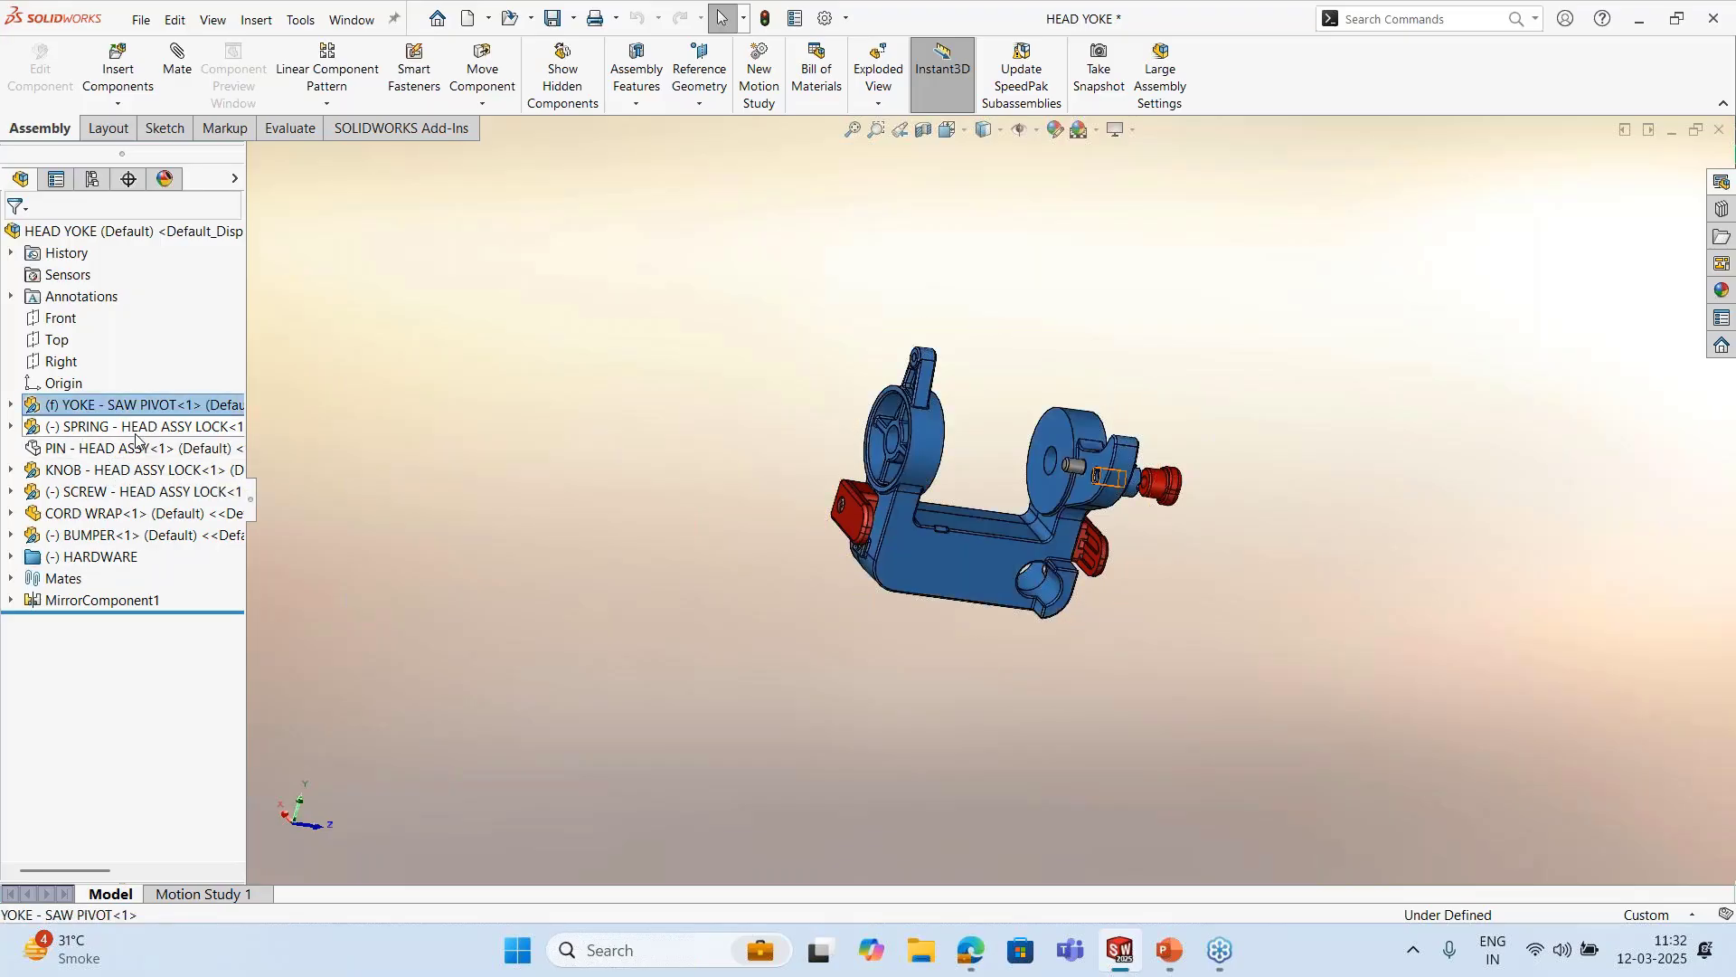
ctrl+click(154, 426)
right_click(172, 425)
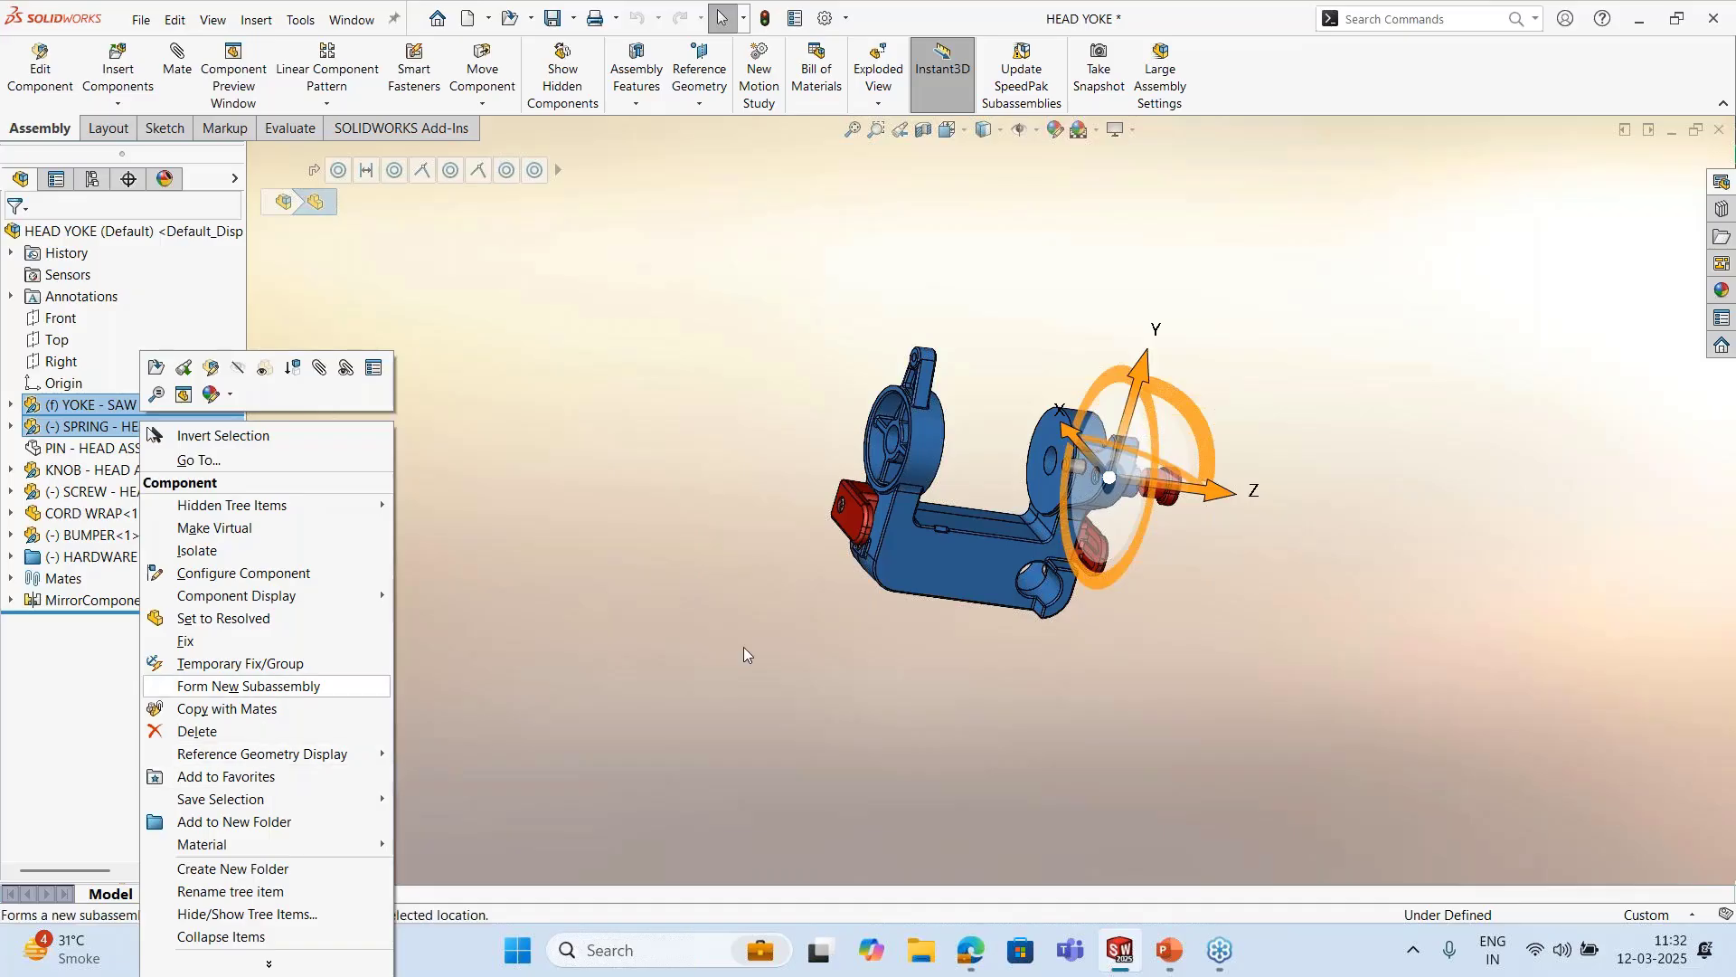
key(Return)
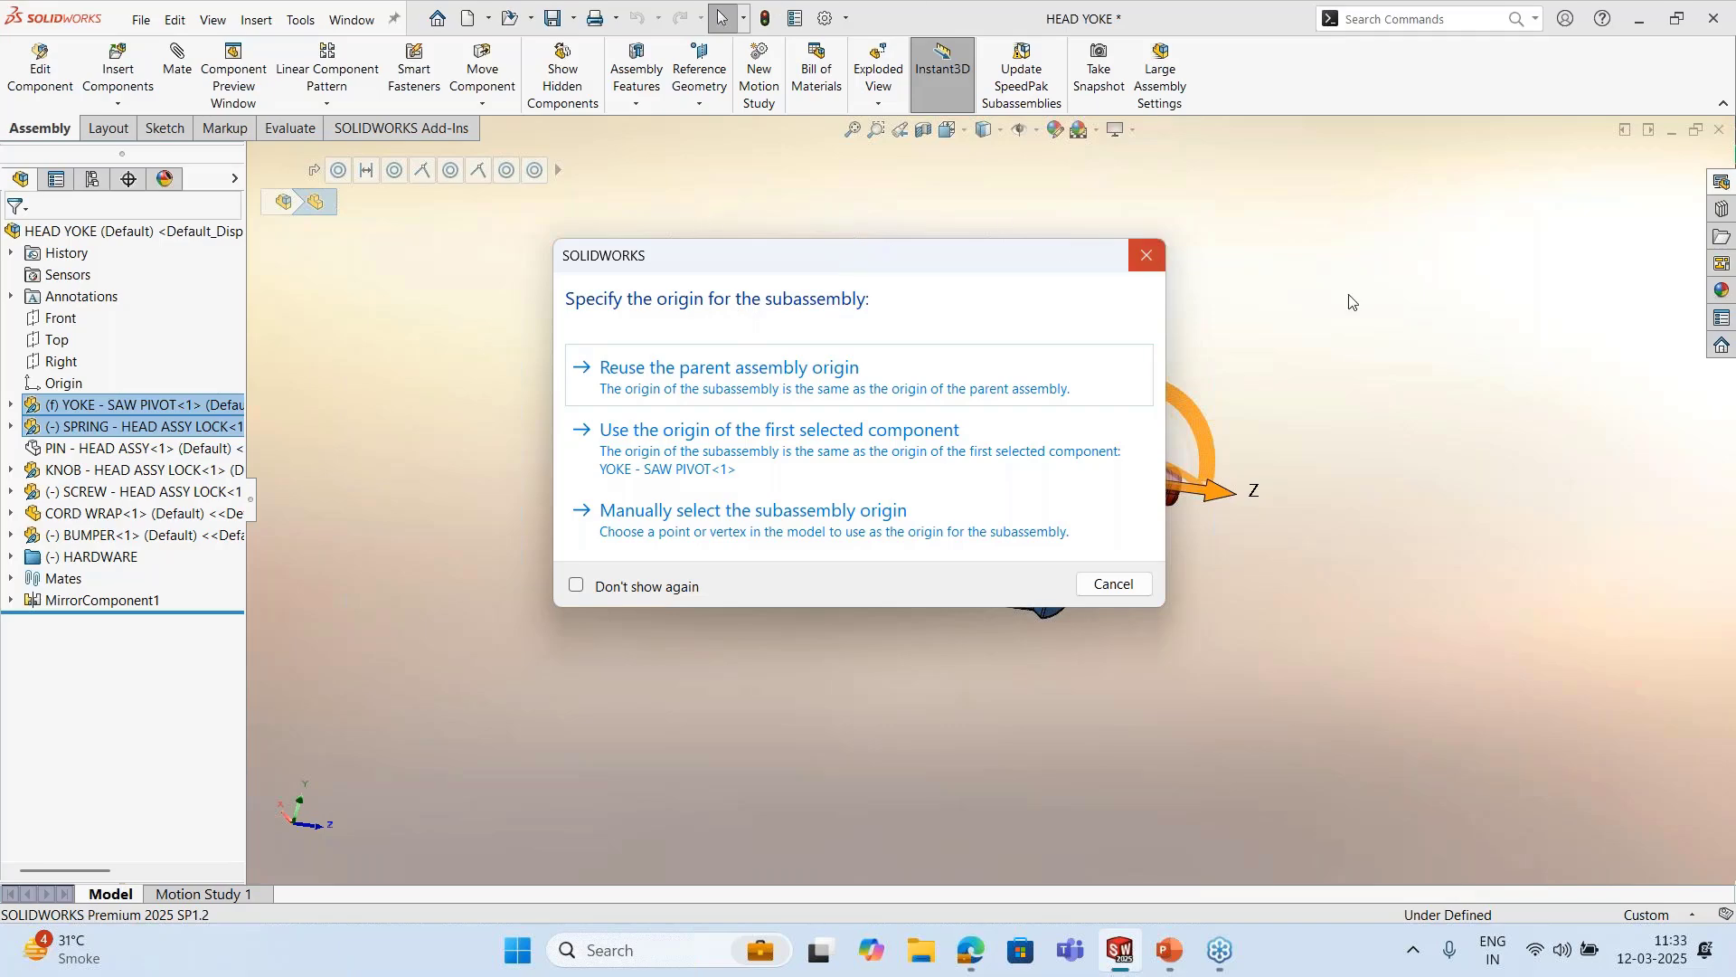
click(1295, 442)
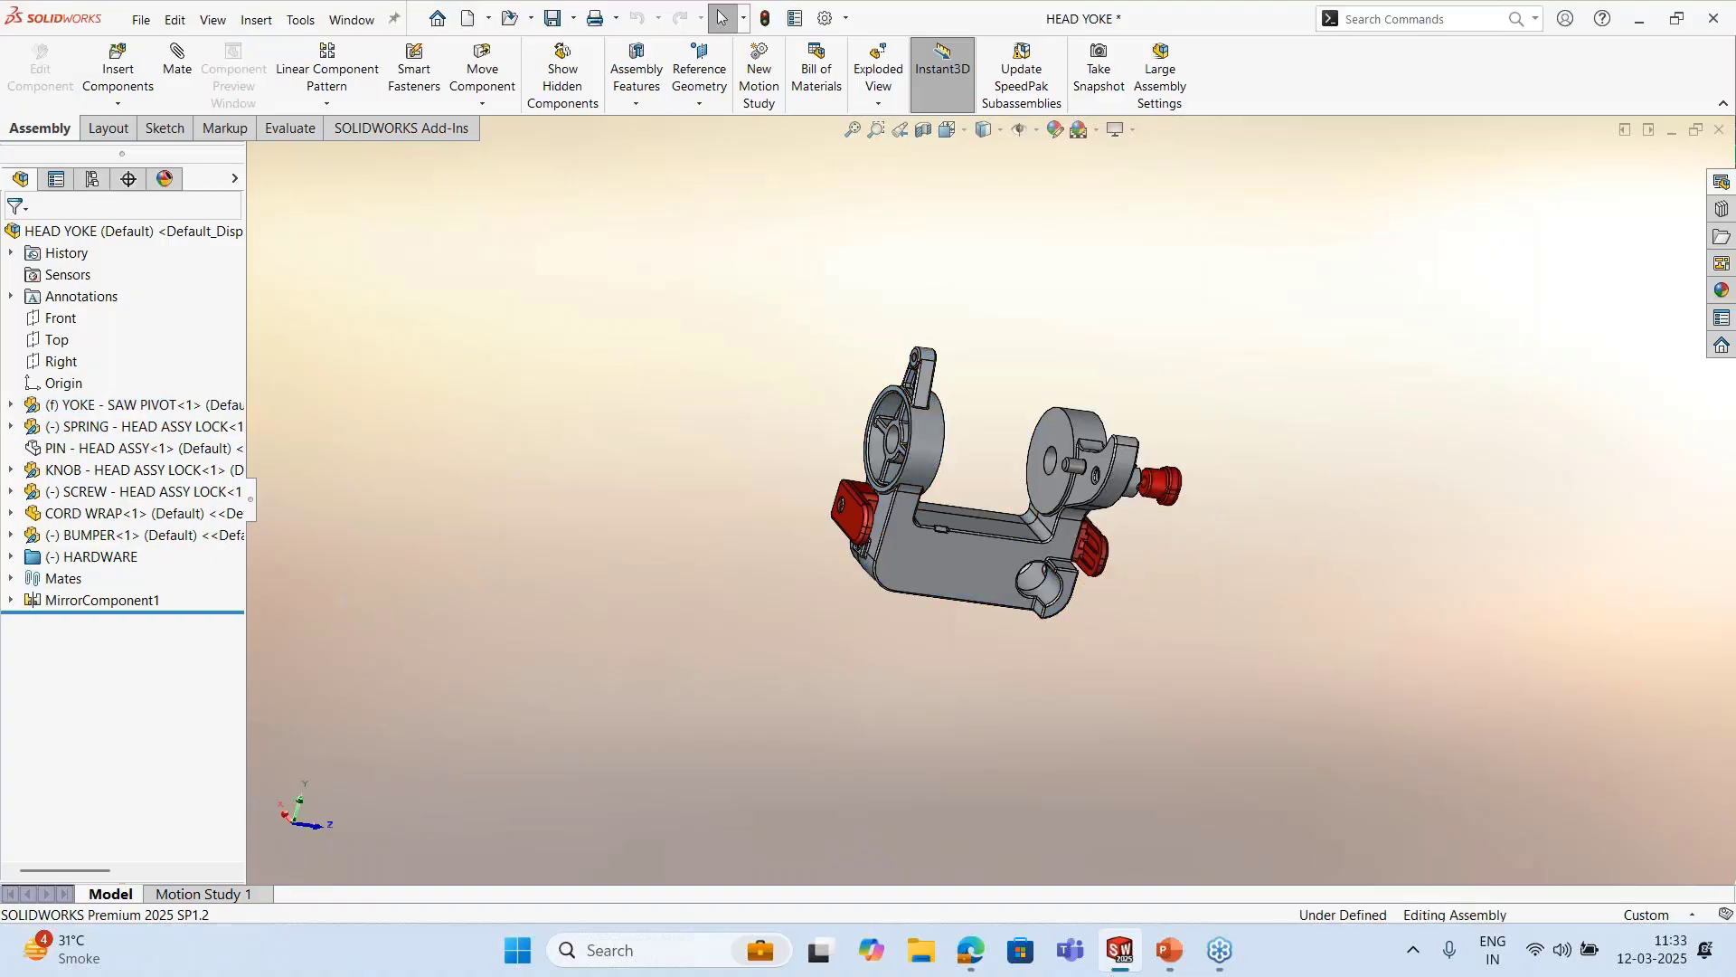
Make a linked multibody part from the HEAD YOKE assembly using the Part template, and expand its Make MultiBody Part feature
middle_drag(1295, 441, 1134, 469)
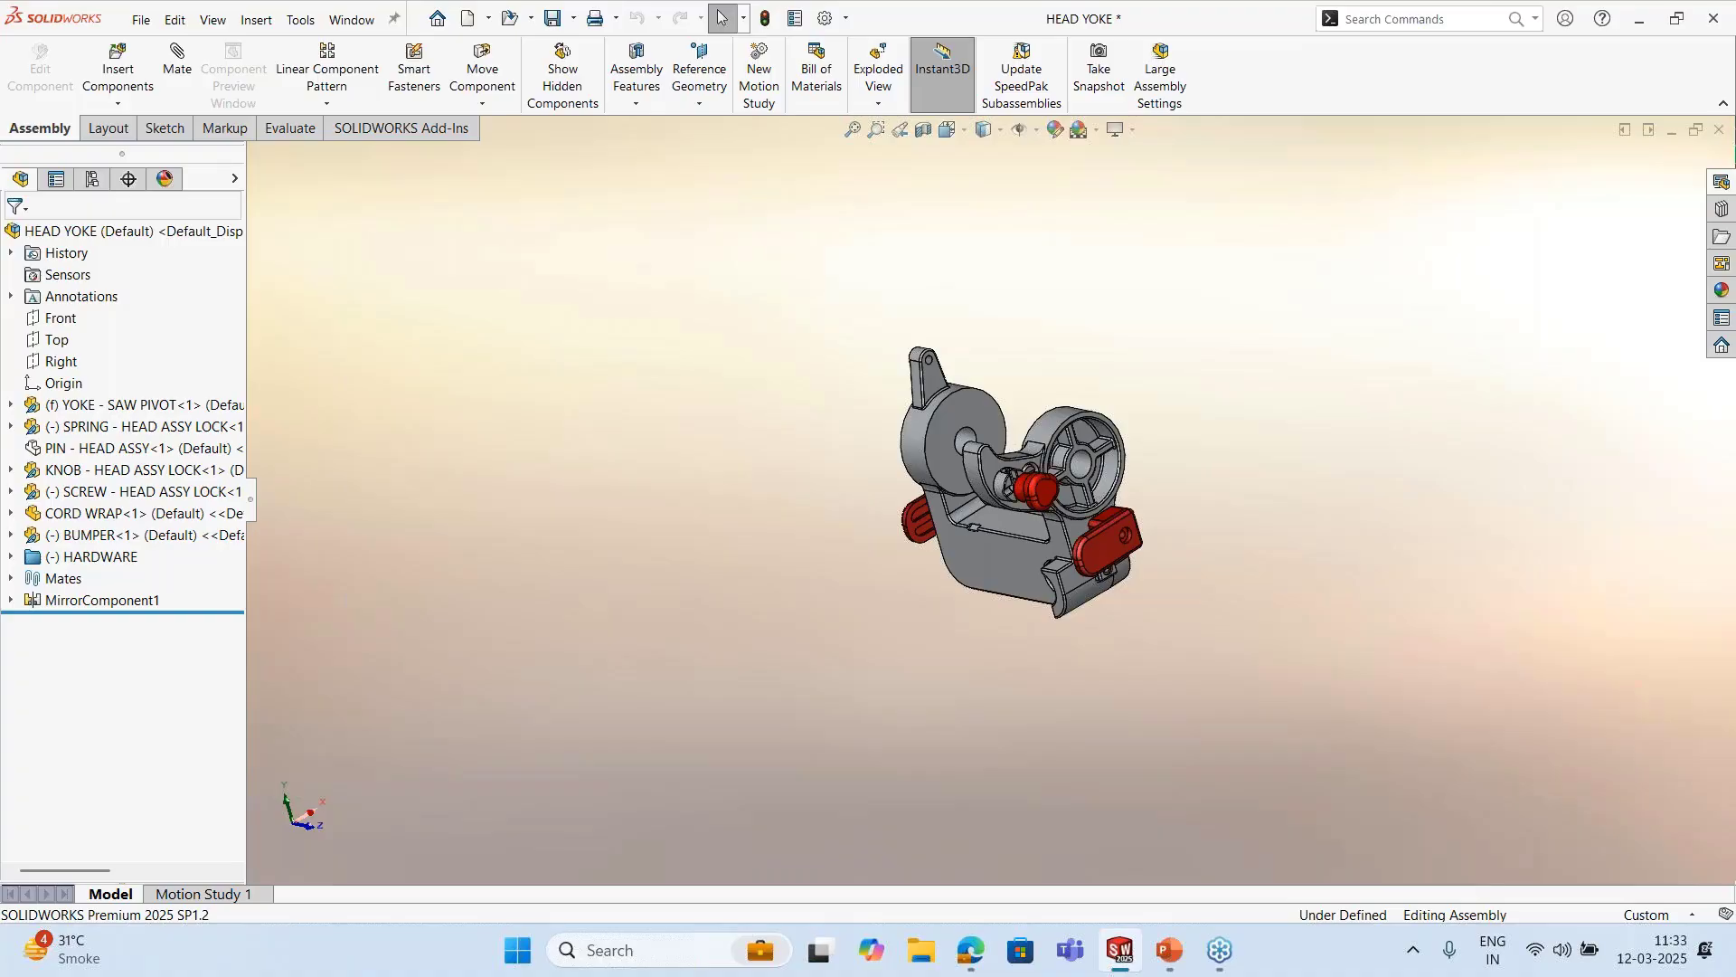
click(301, 16)
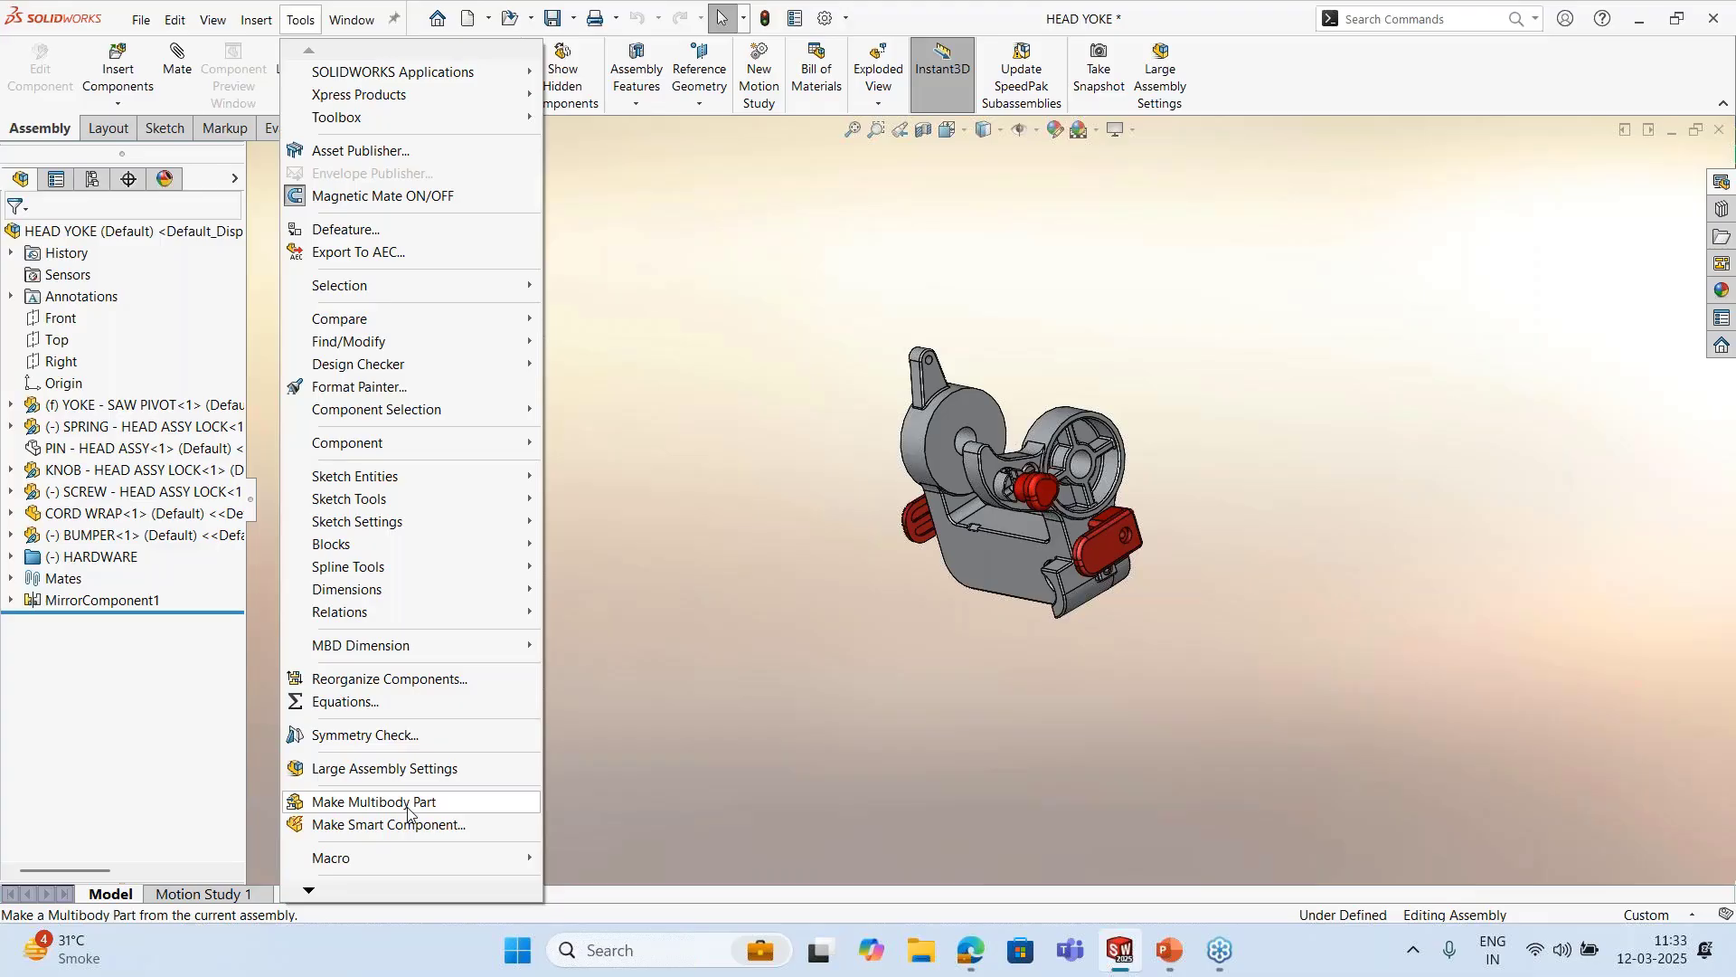
key(Return)
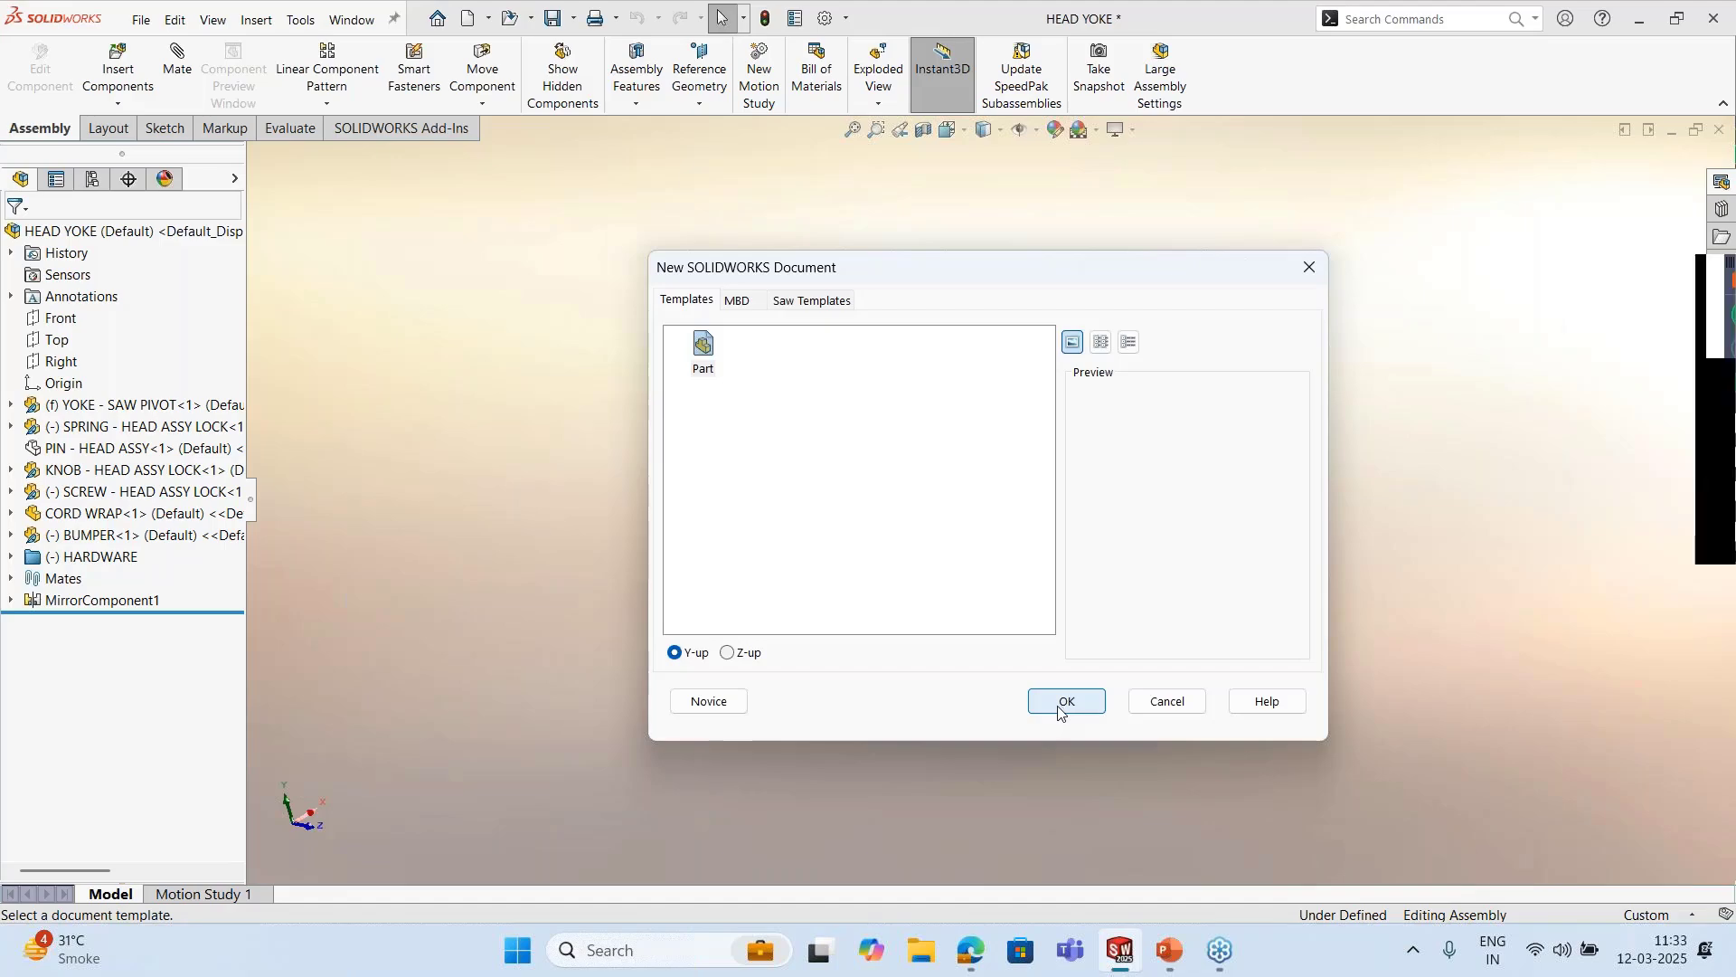
click(1058, 705)
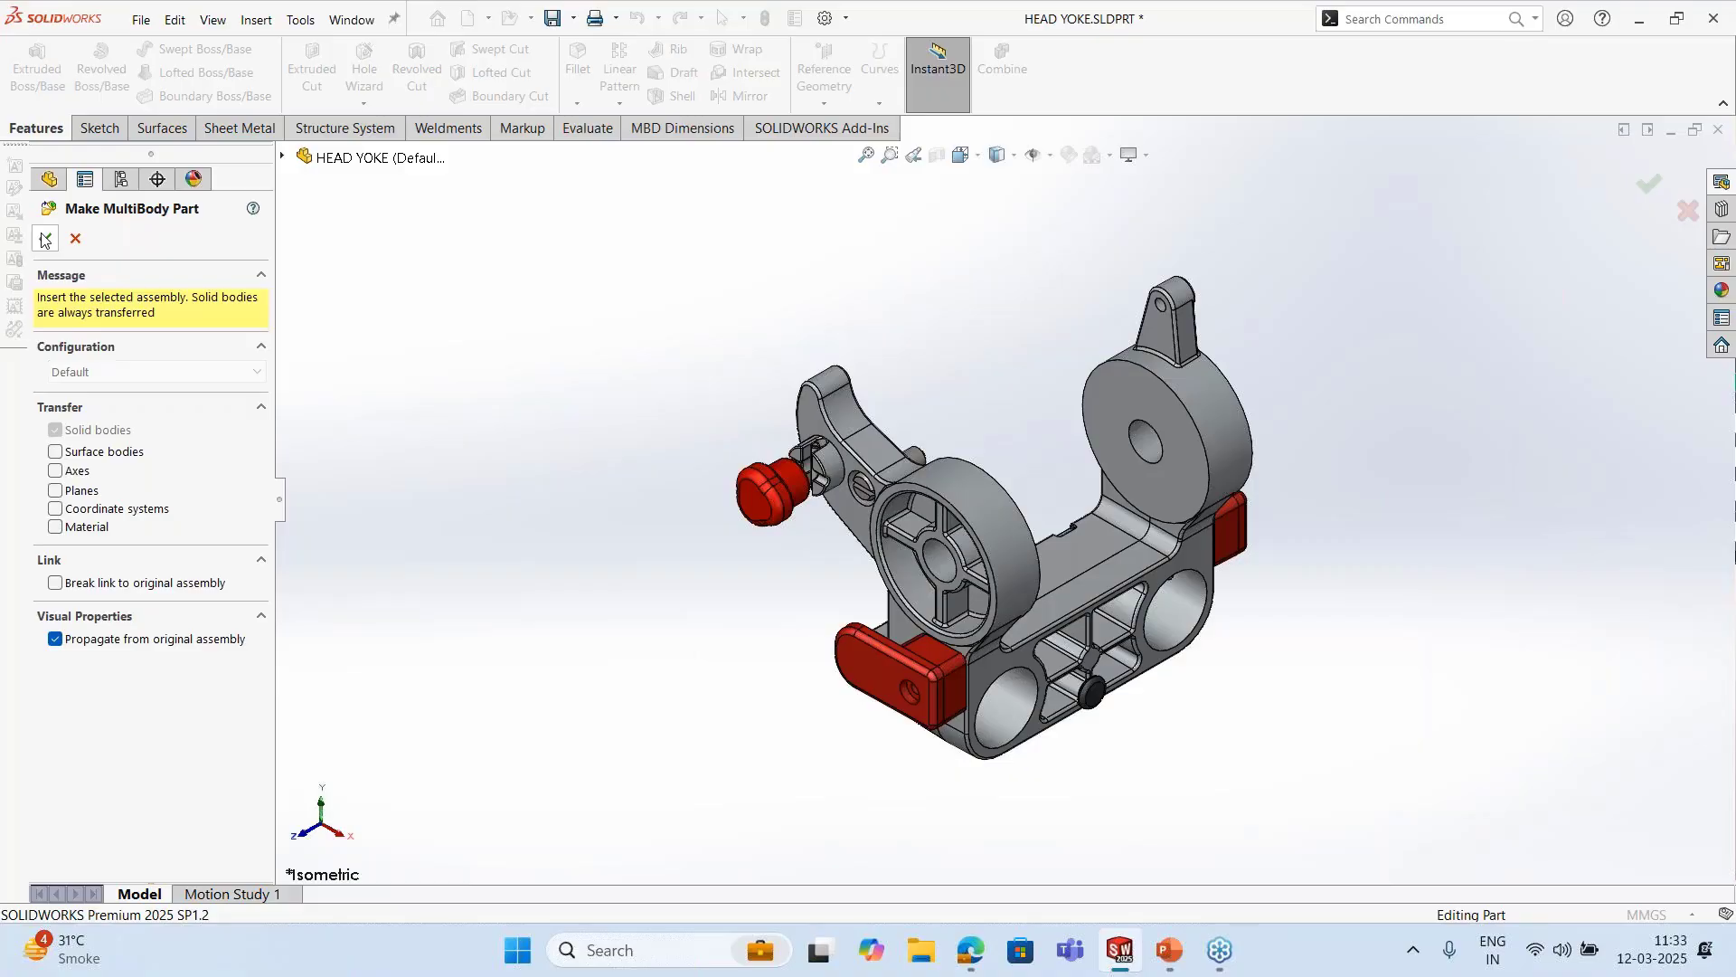
middle_drag(579, 488, 634, 479)
click(40, 448)
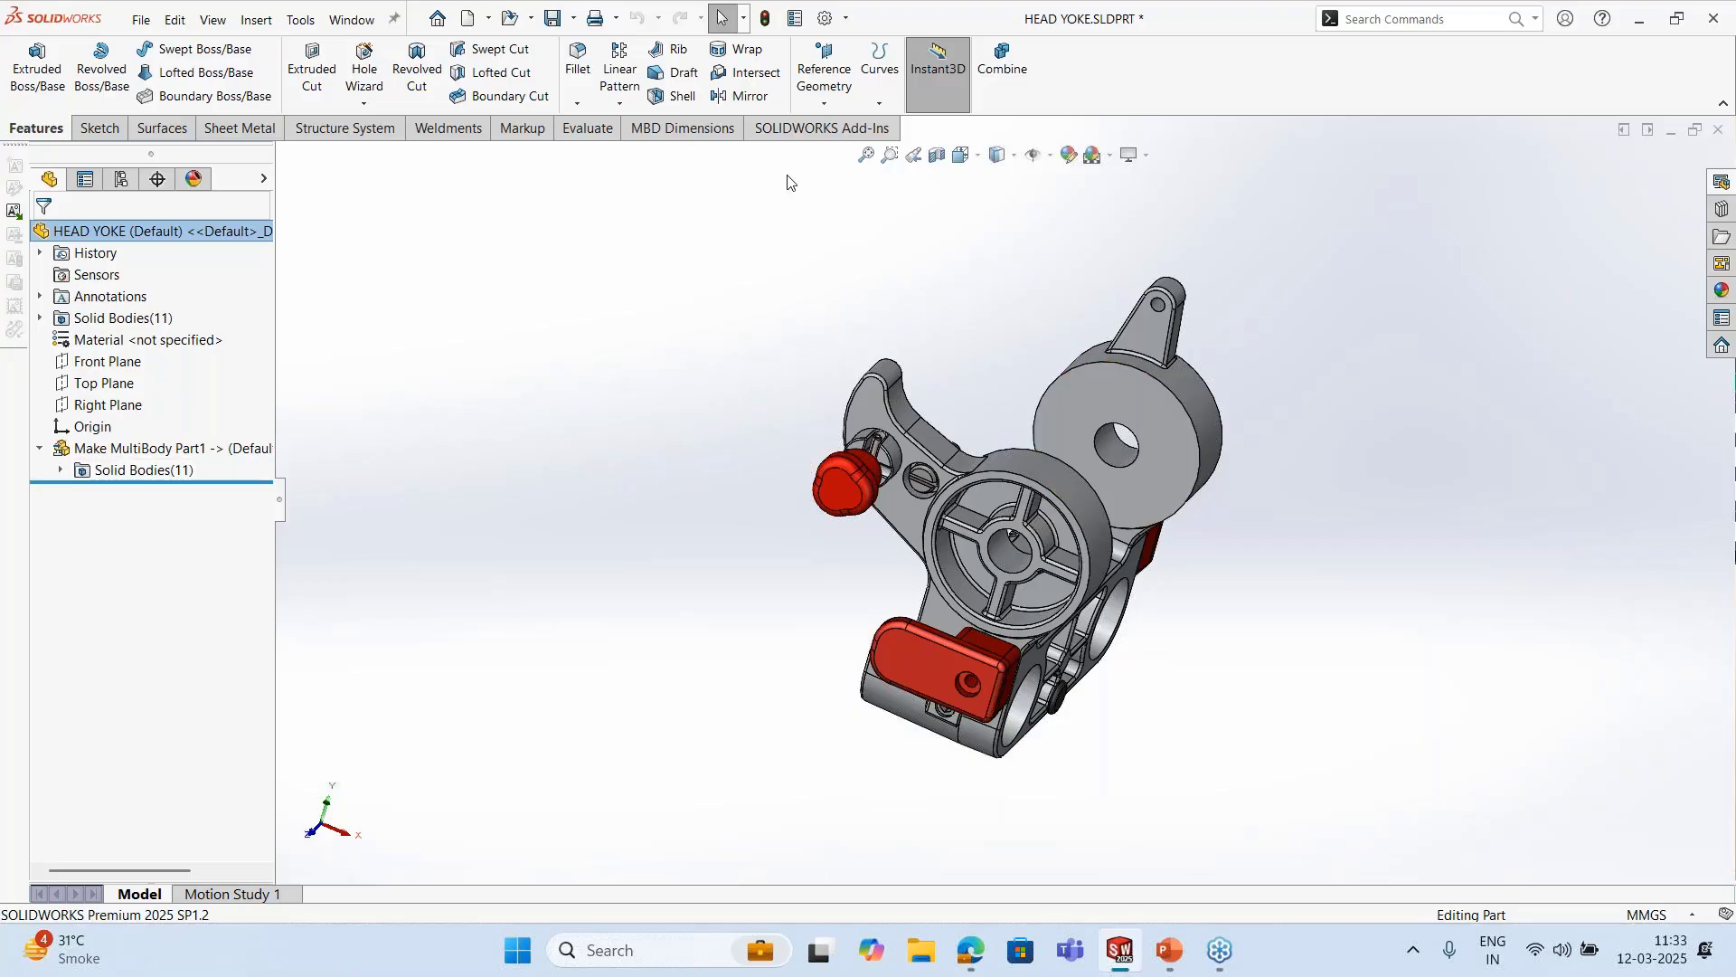
Switch to the PowerPoint slide show and advance through the 2D Drawing topics up to Table split for BOM
key(super+Tab)
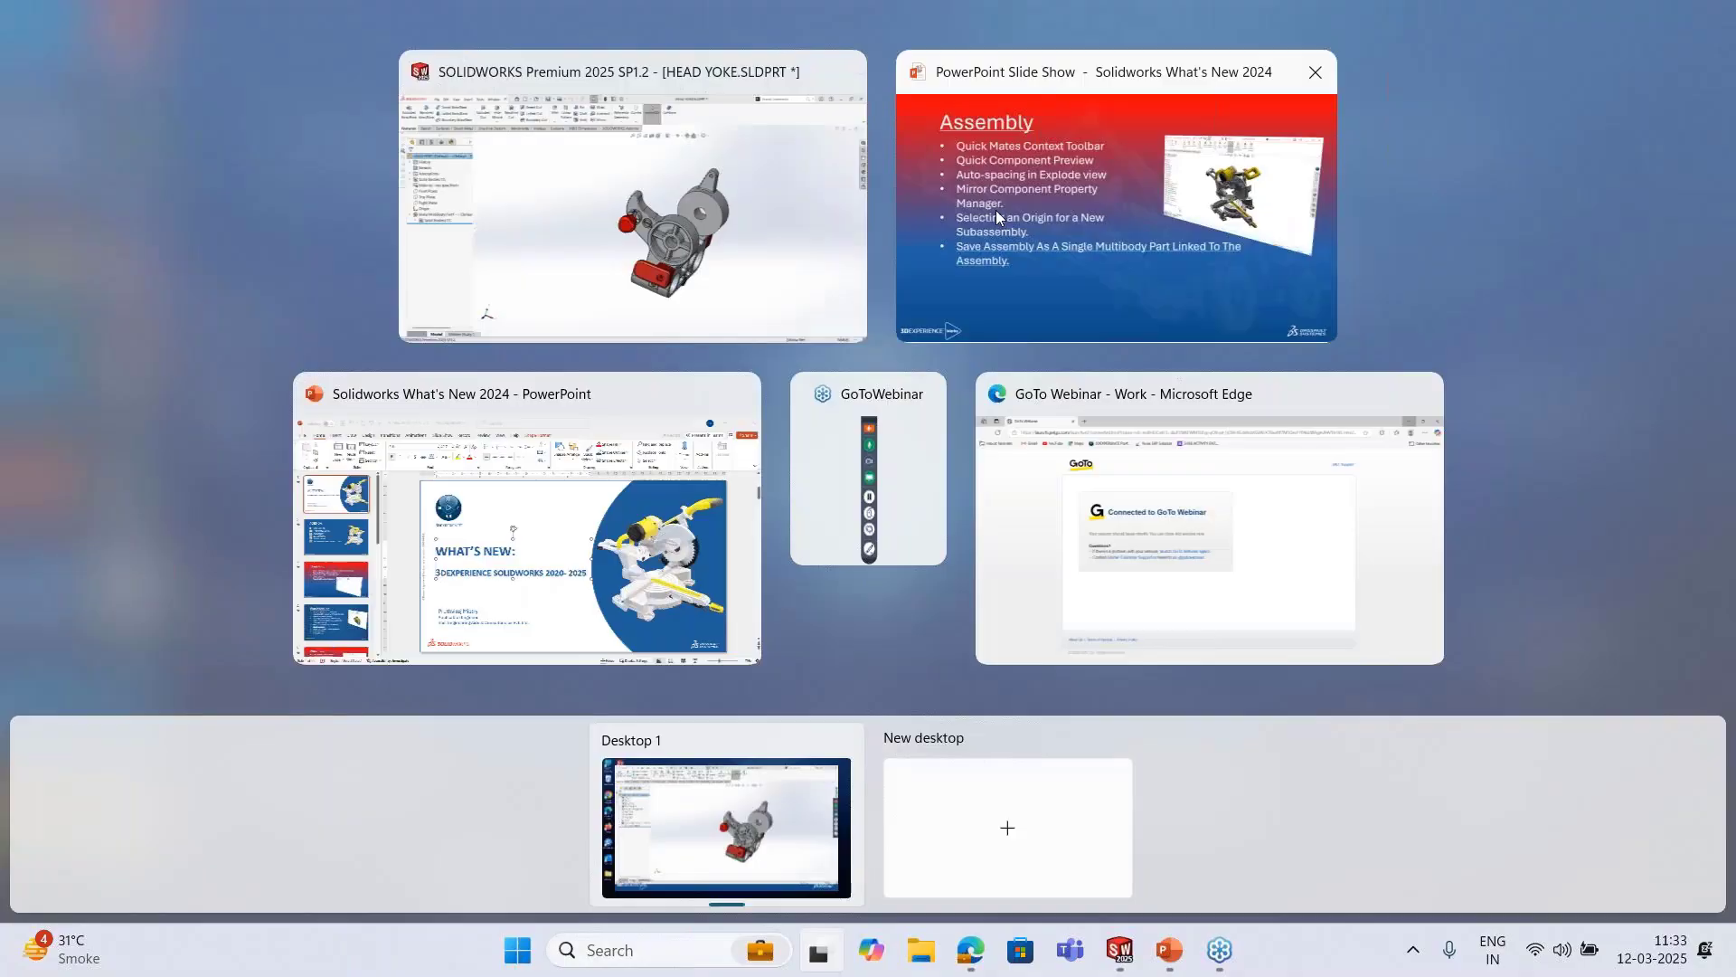
click(996, 210)
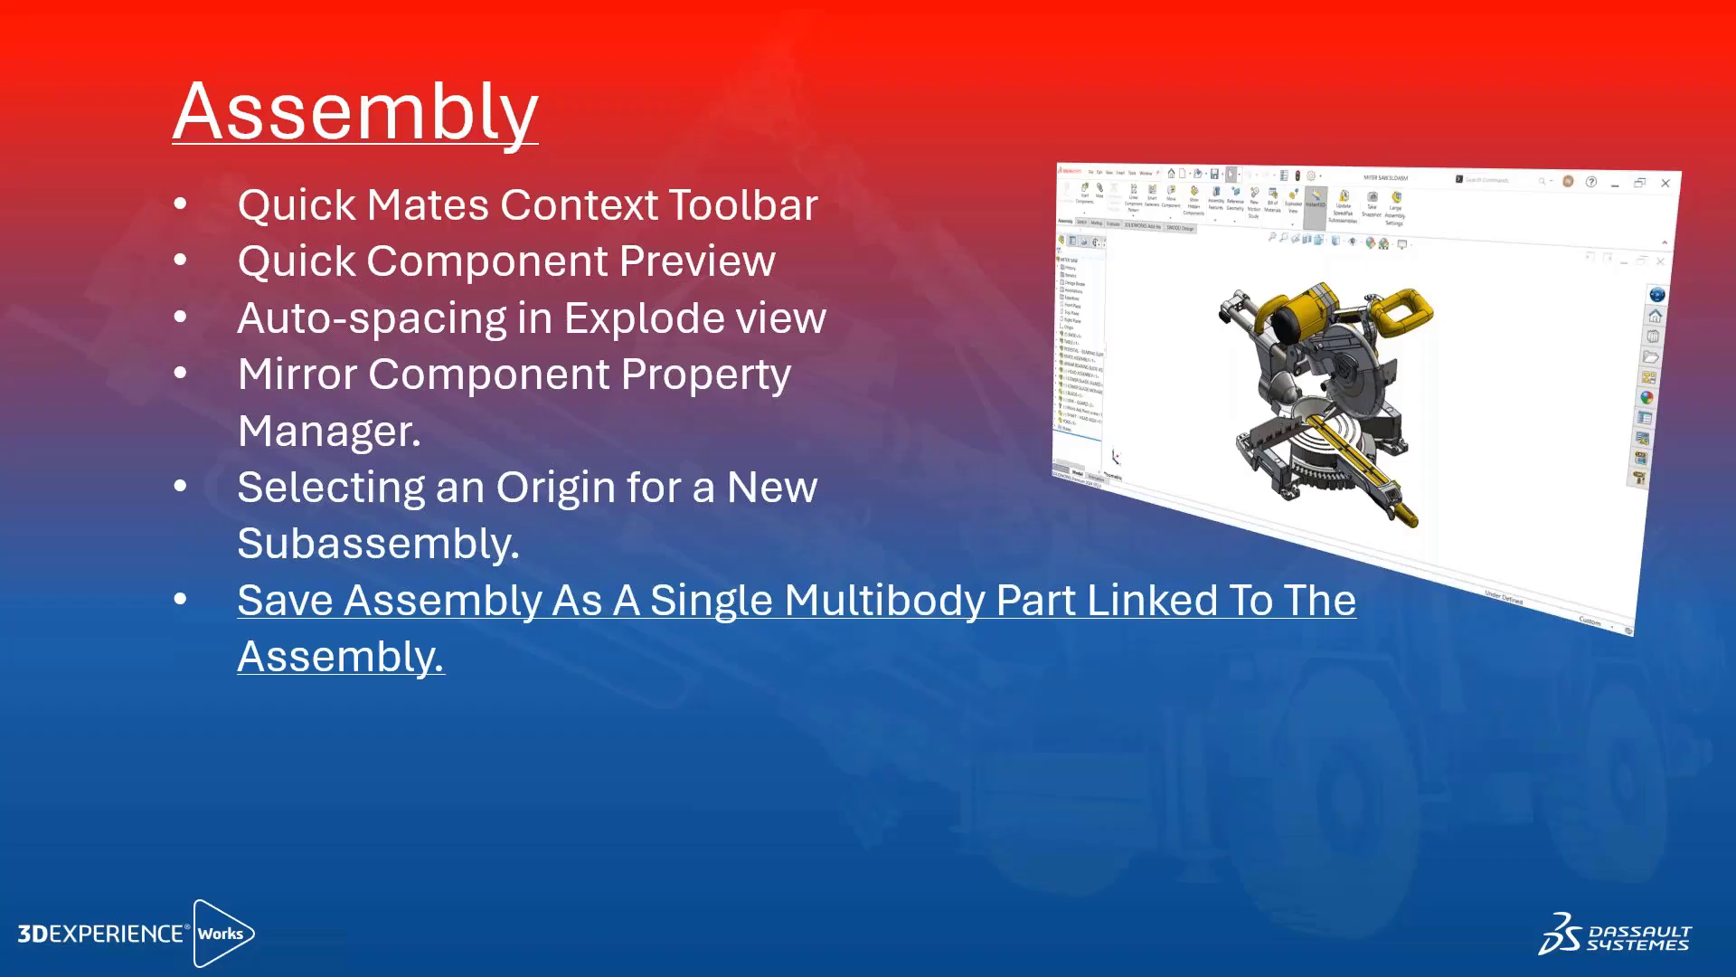
key(Right)
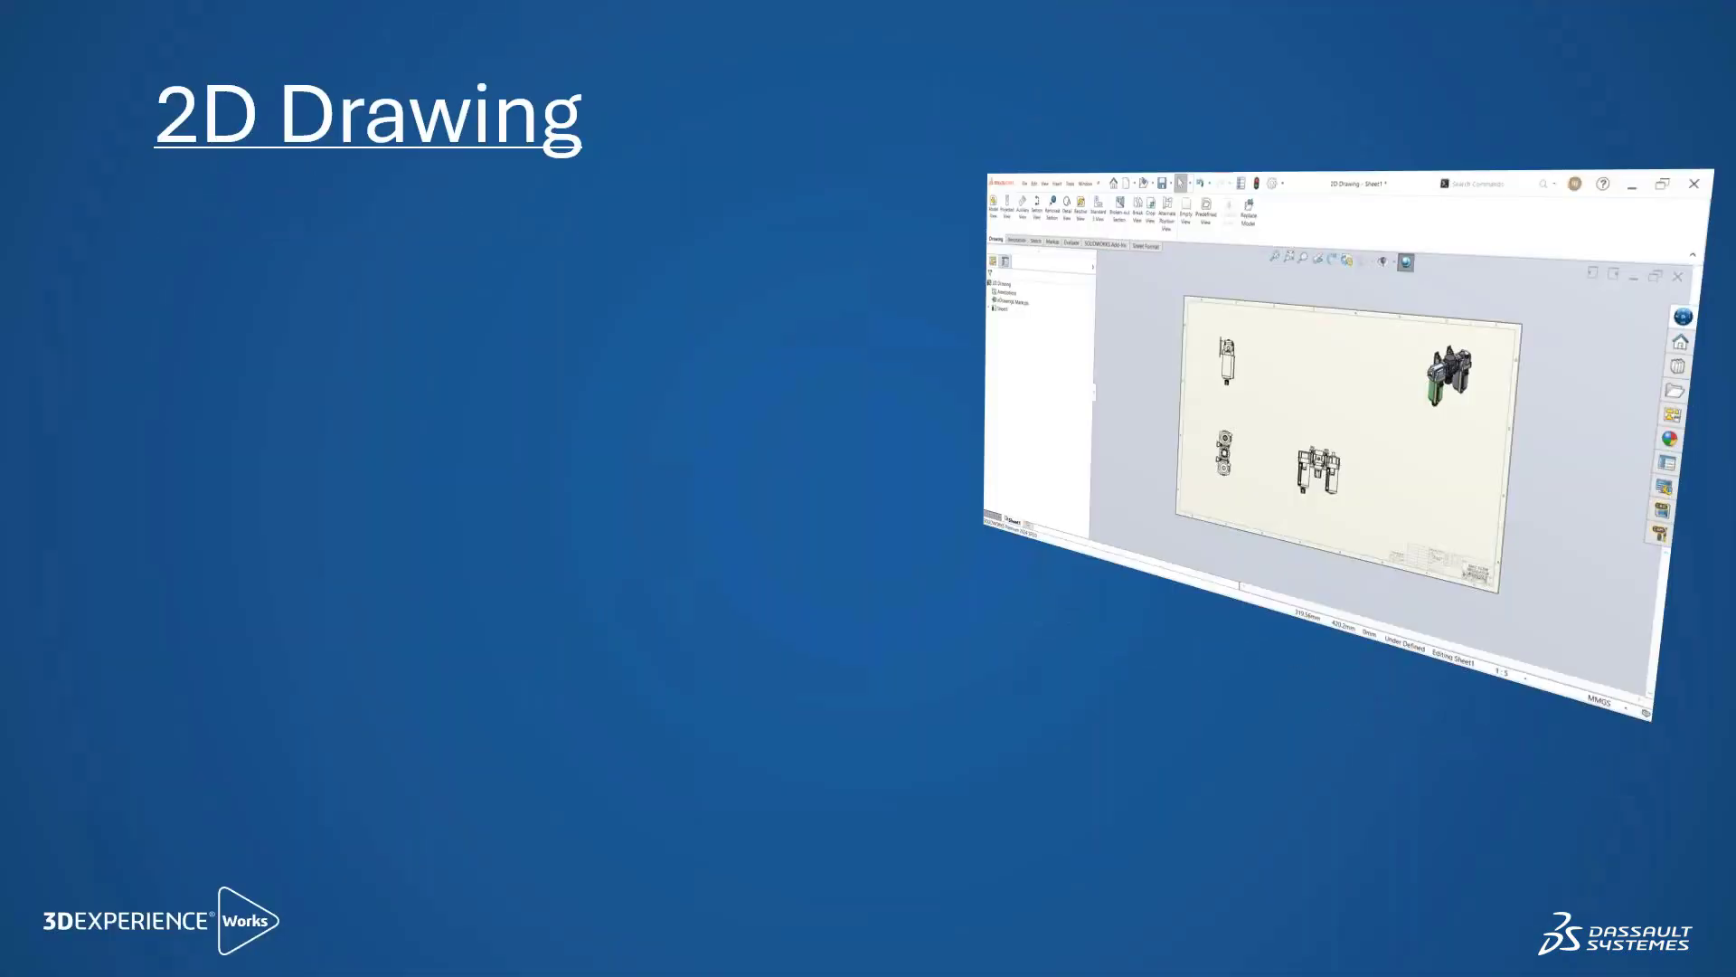
key(Right)
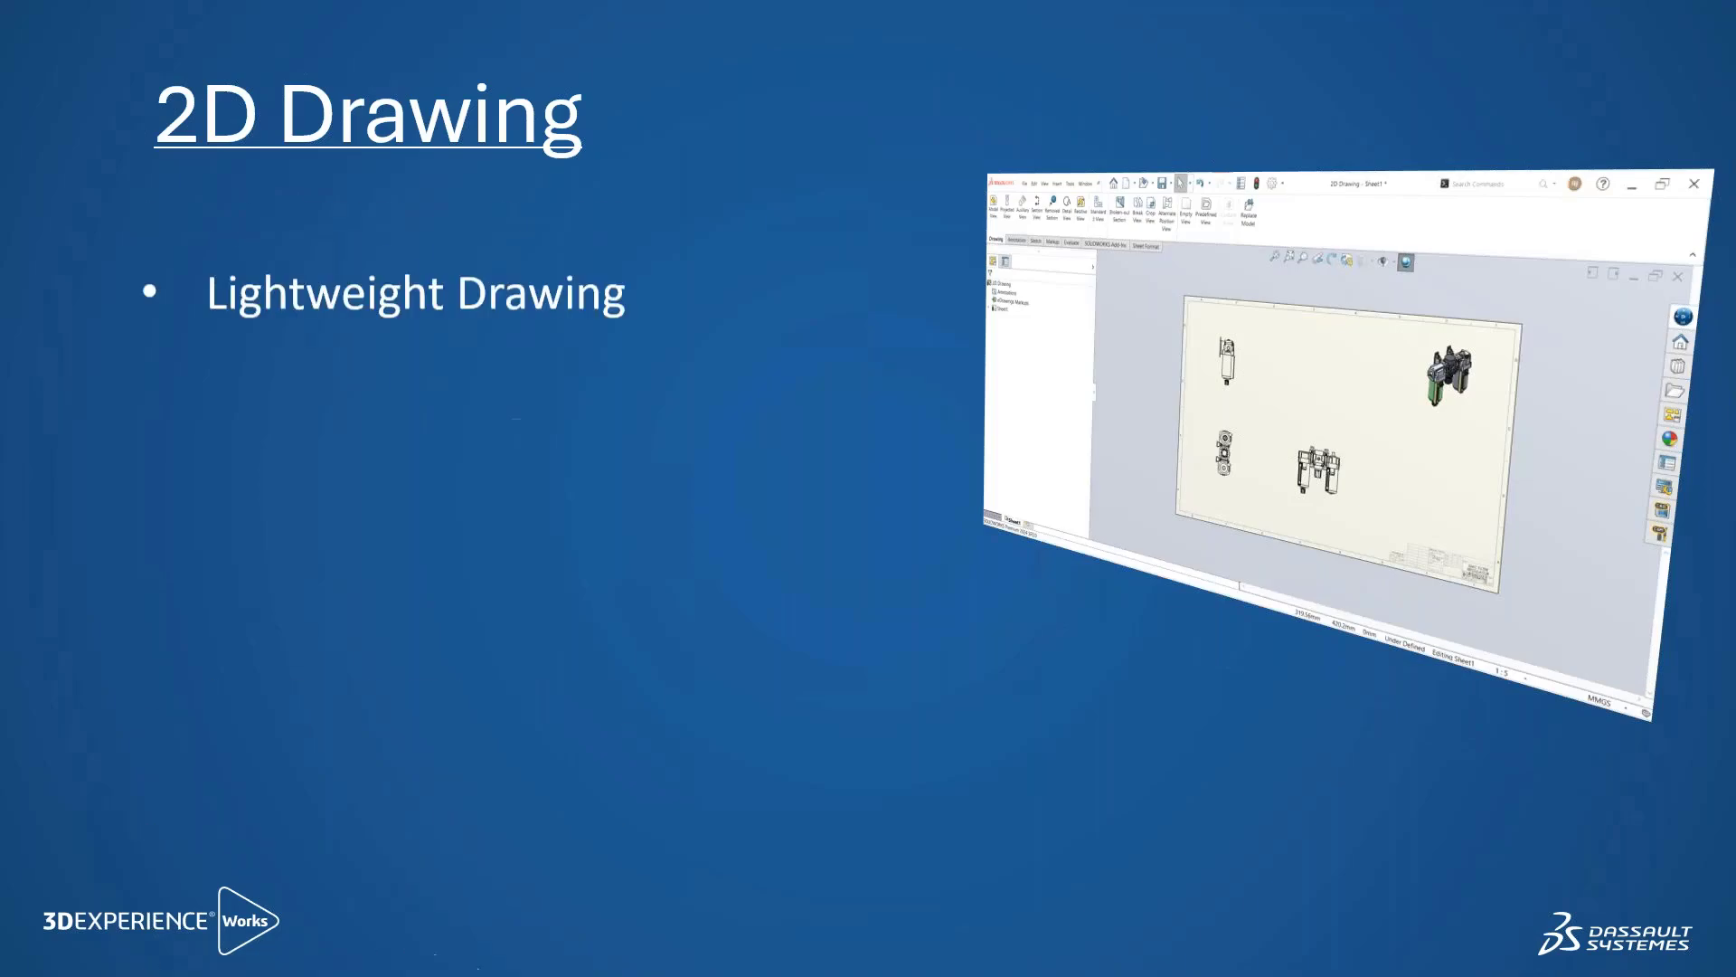
key(Right)
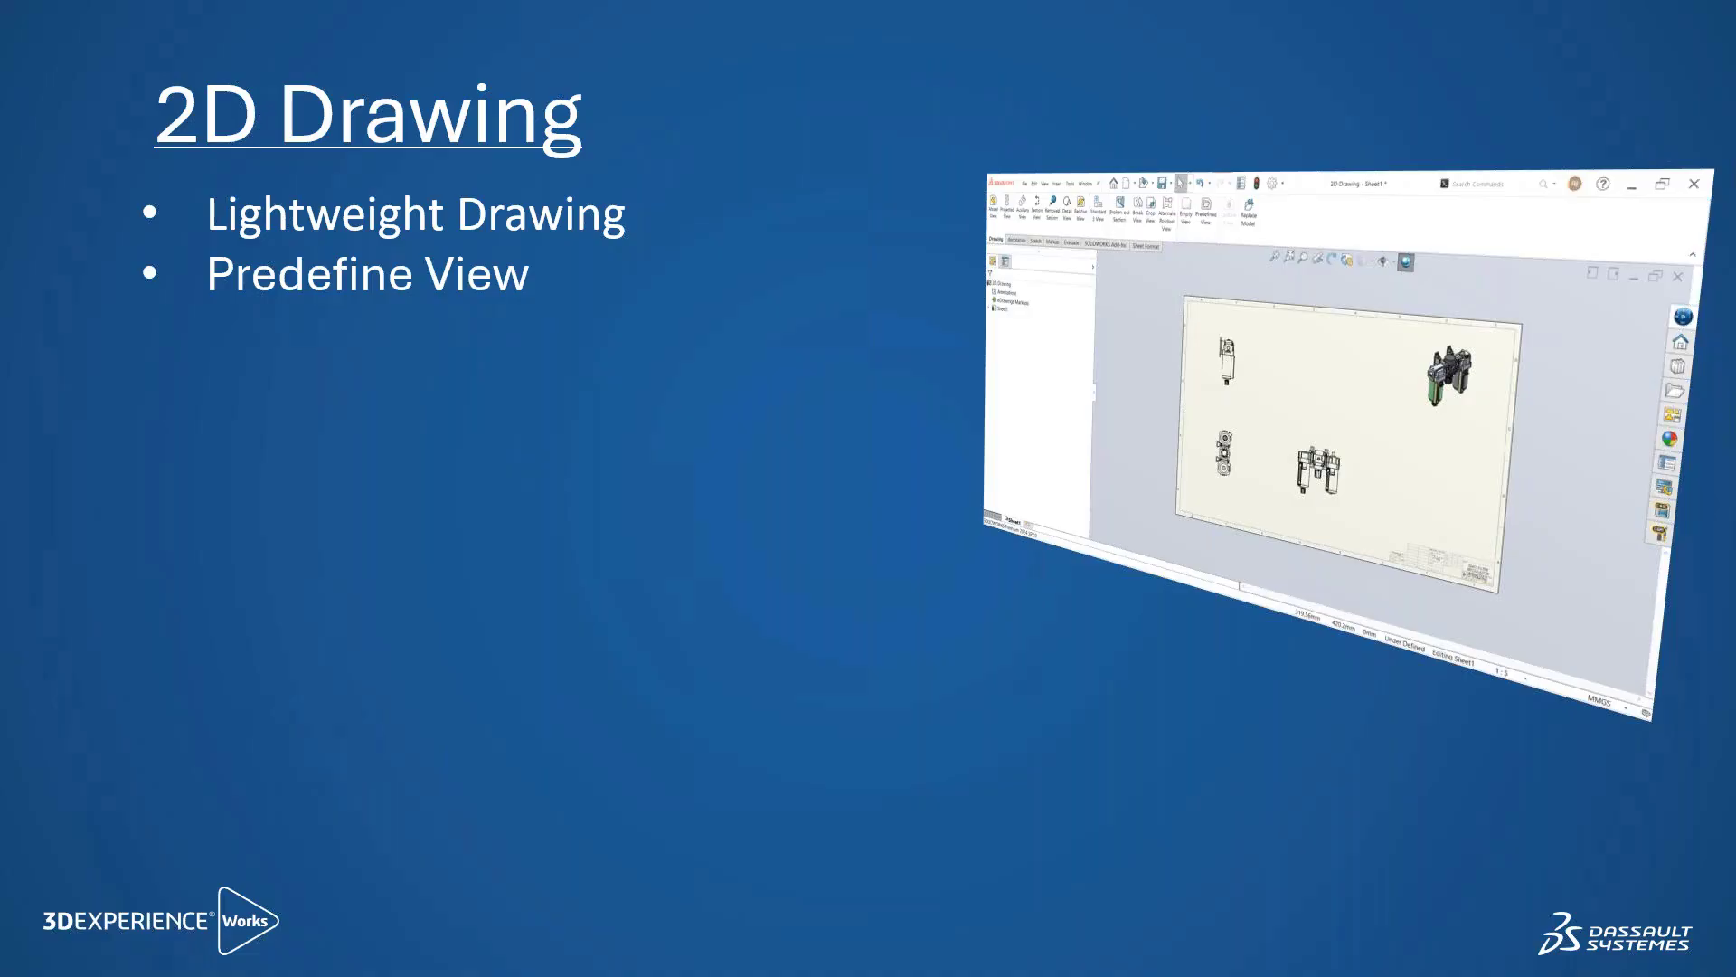
key(Right)
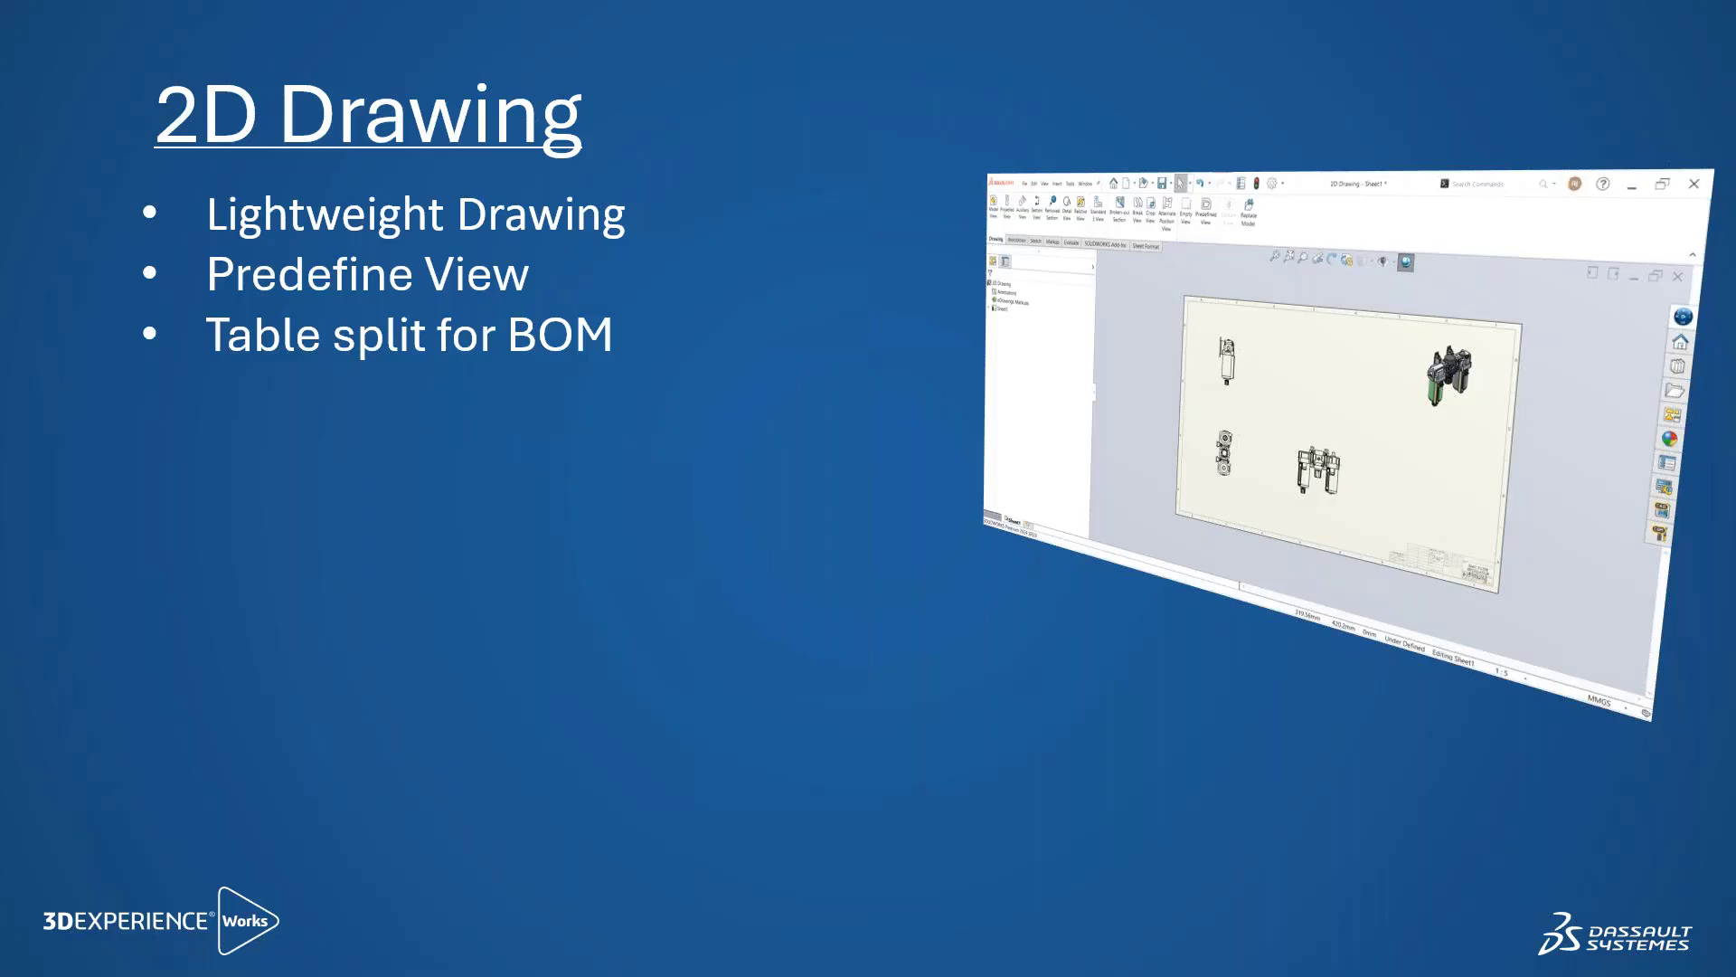
key(Right)
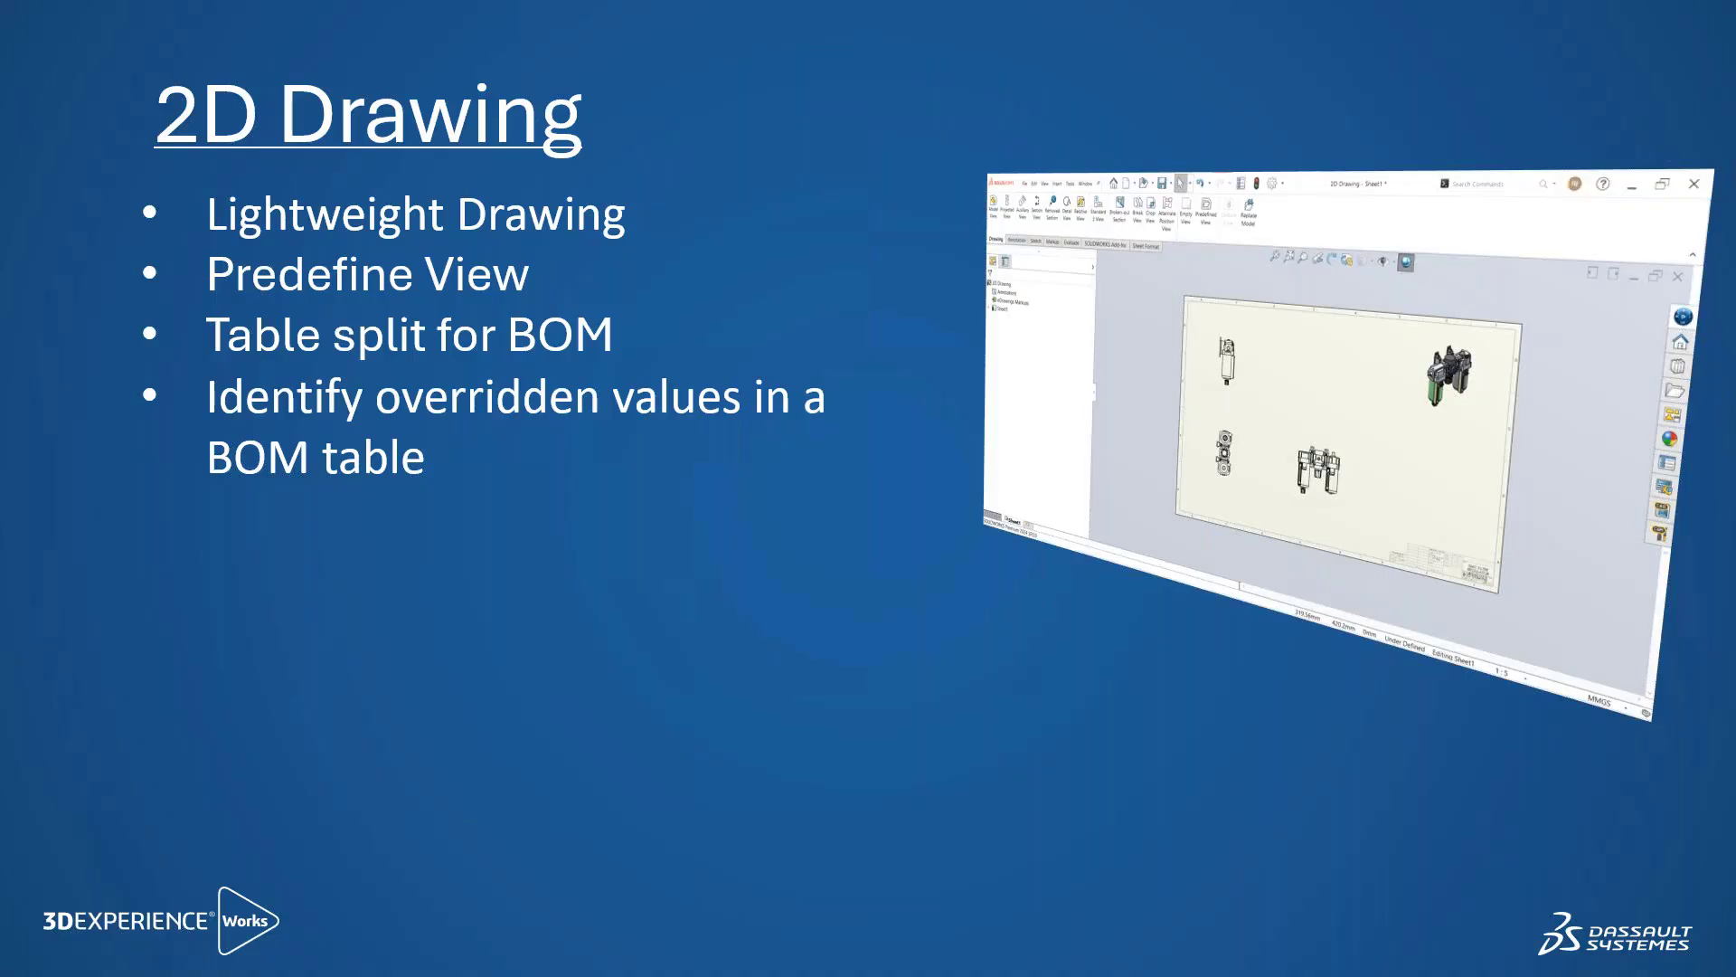
Switch to SOLIDWORKS and open the HEAD ASSEMBLY drawing from the Components folder in Lightweight mode
key(alt+Tab)
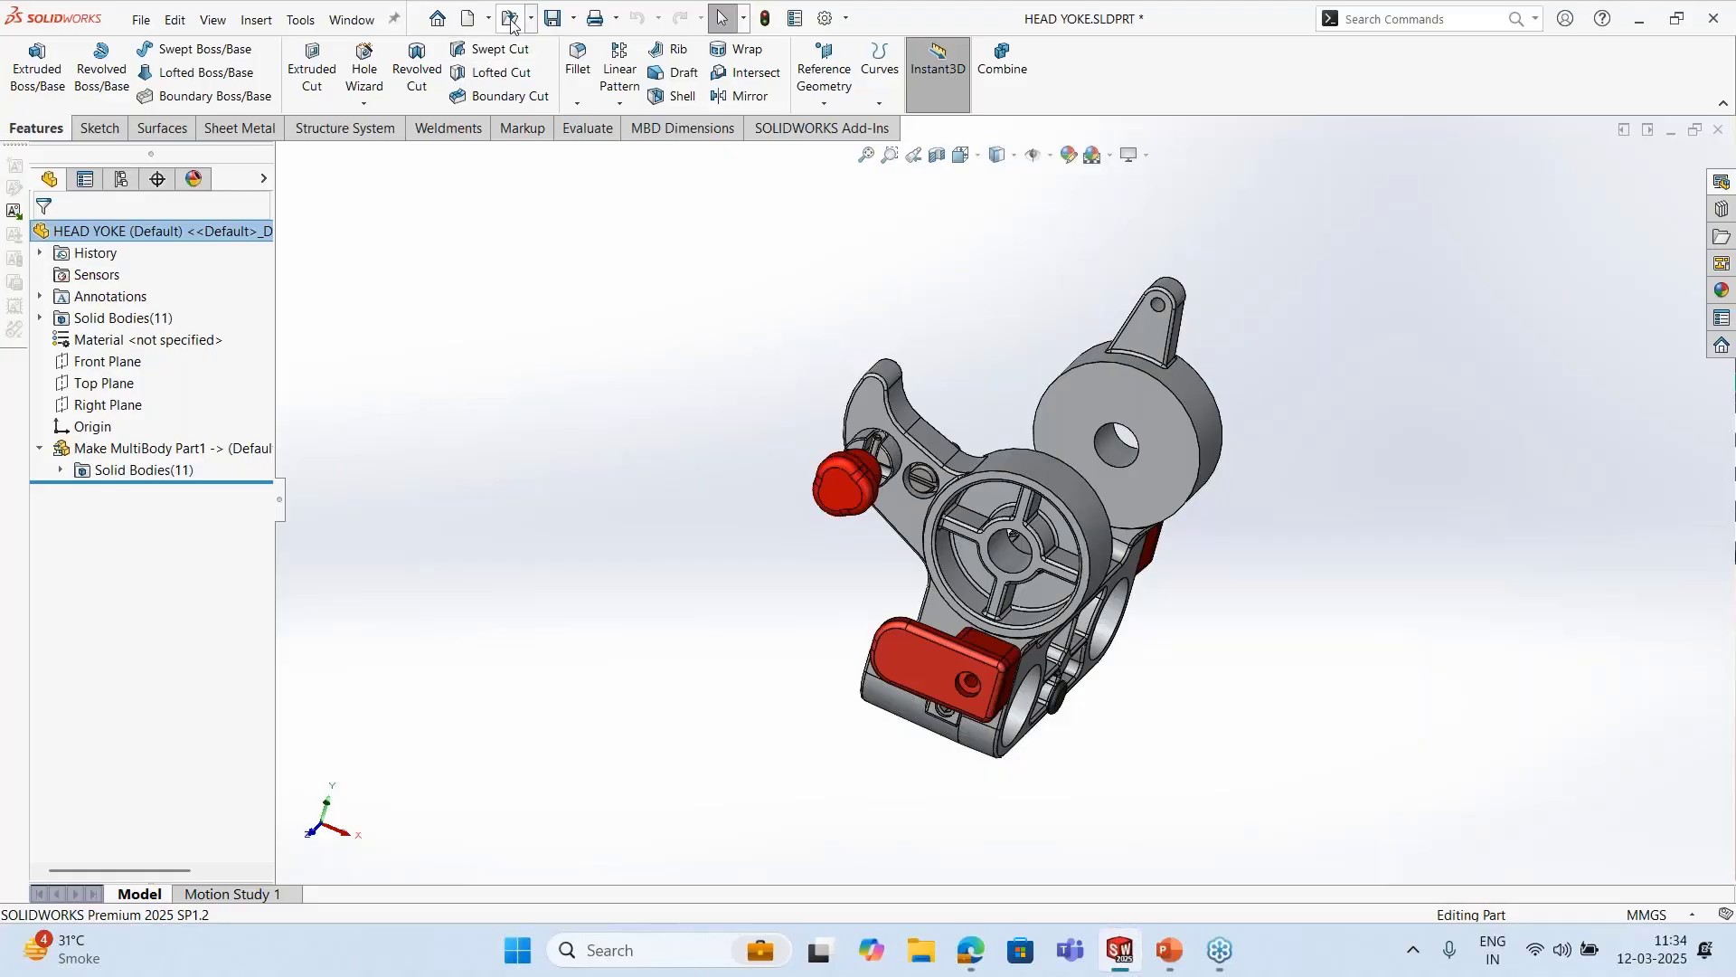
click(511, 23)
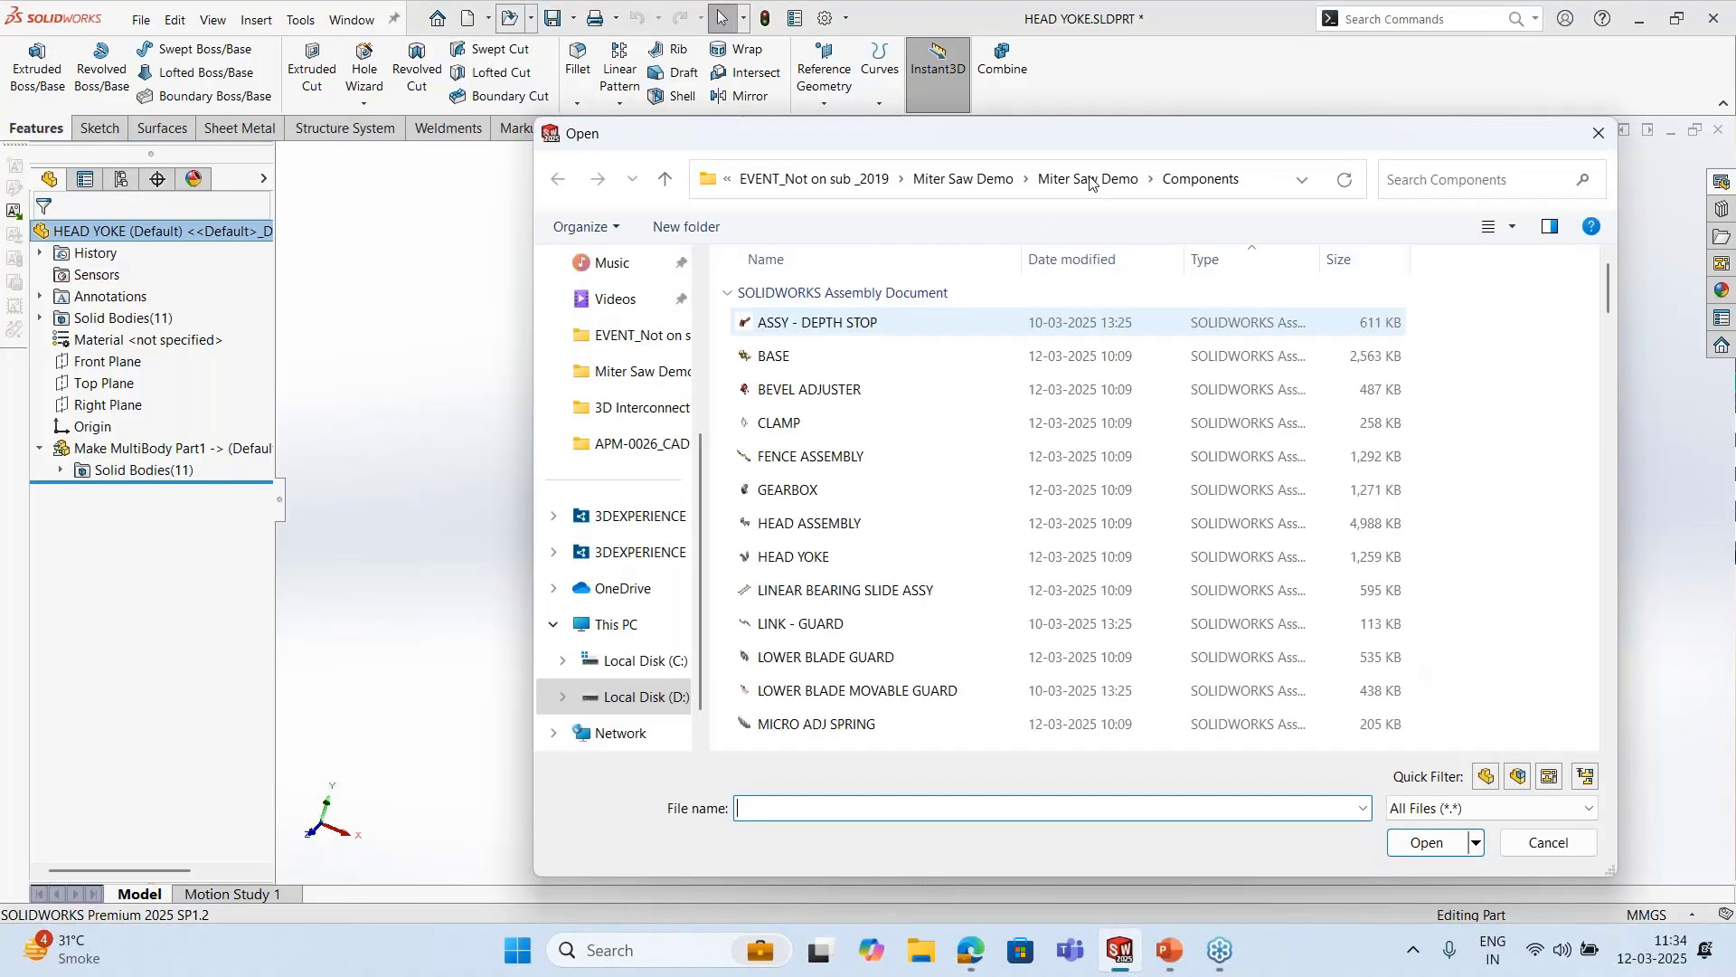
scroll(1015, 497, down, 15)
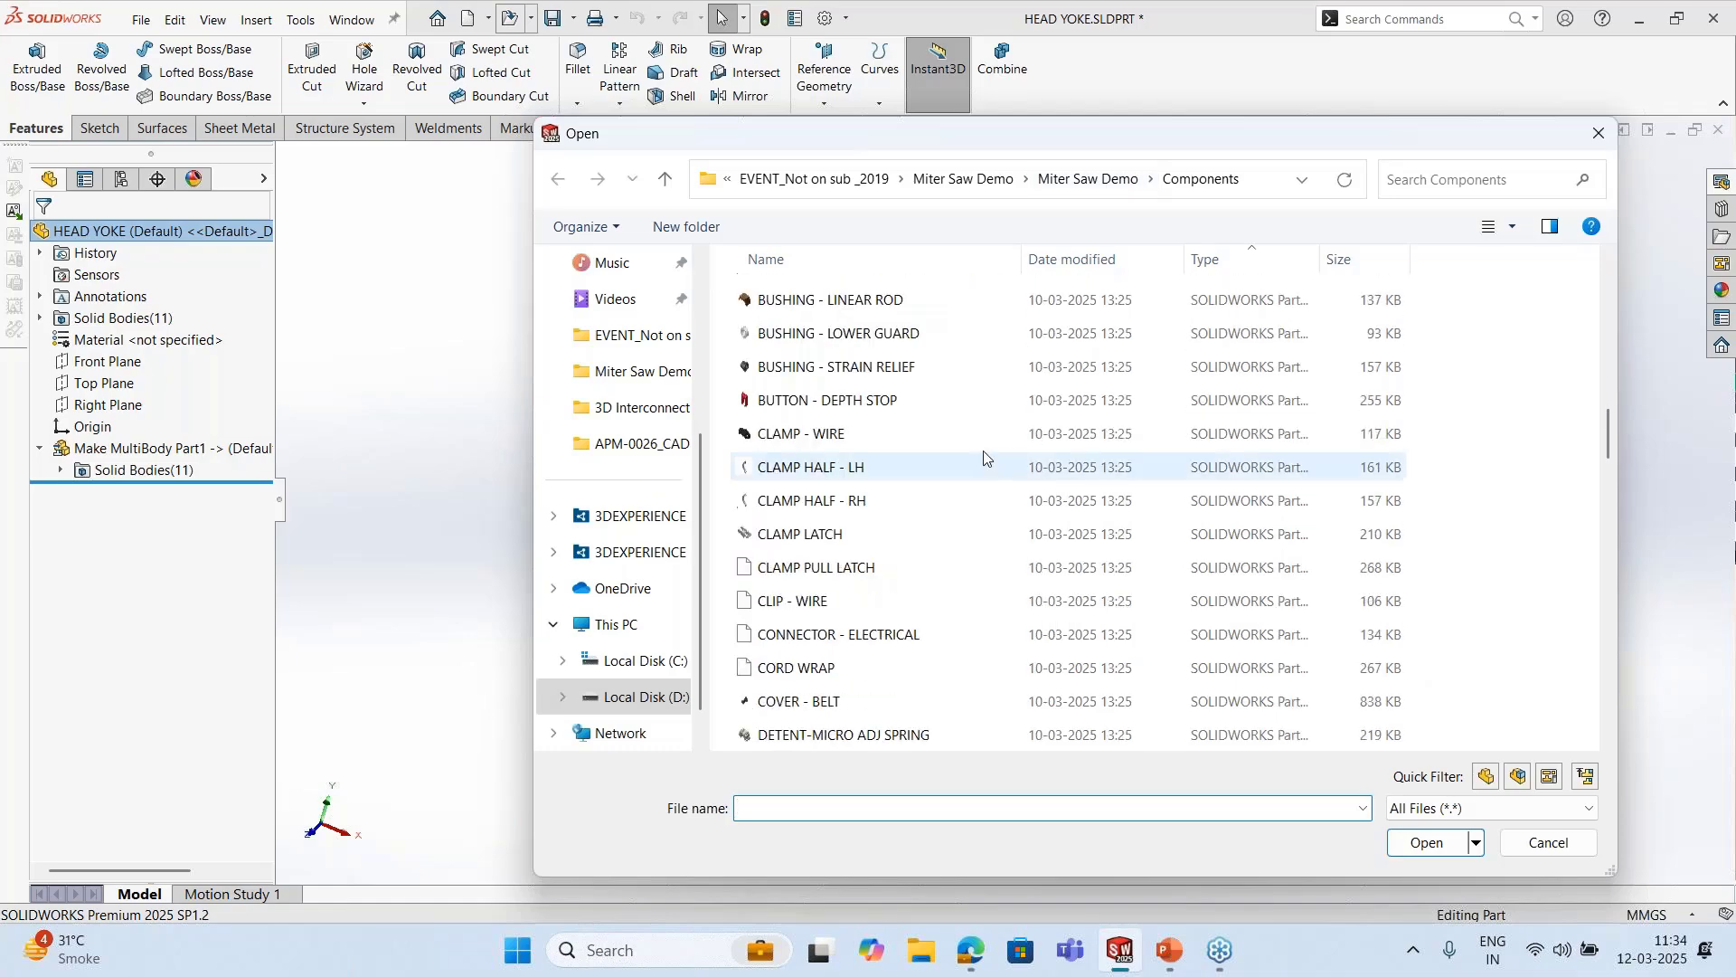
scroll(904, 543, up, 6)
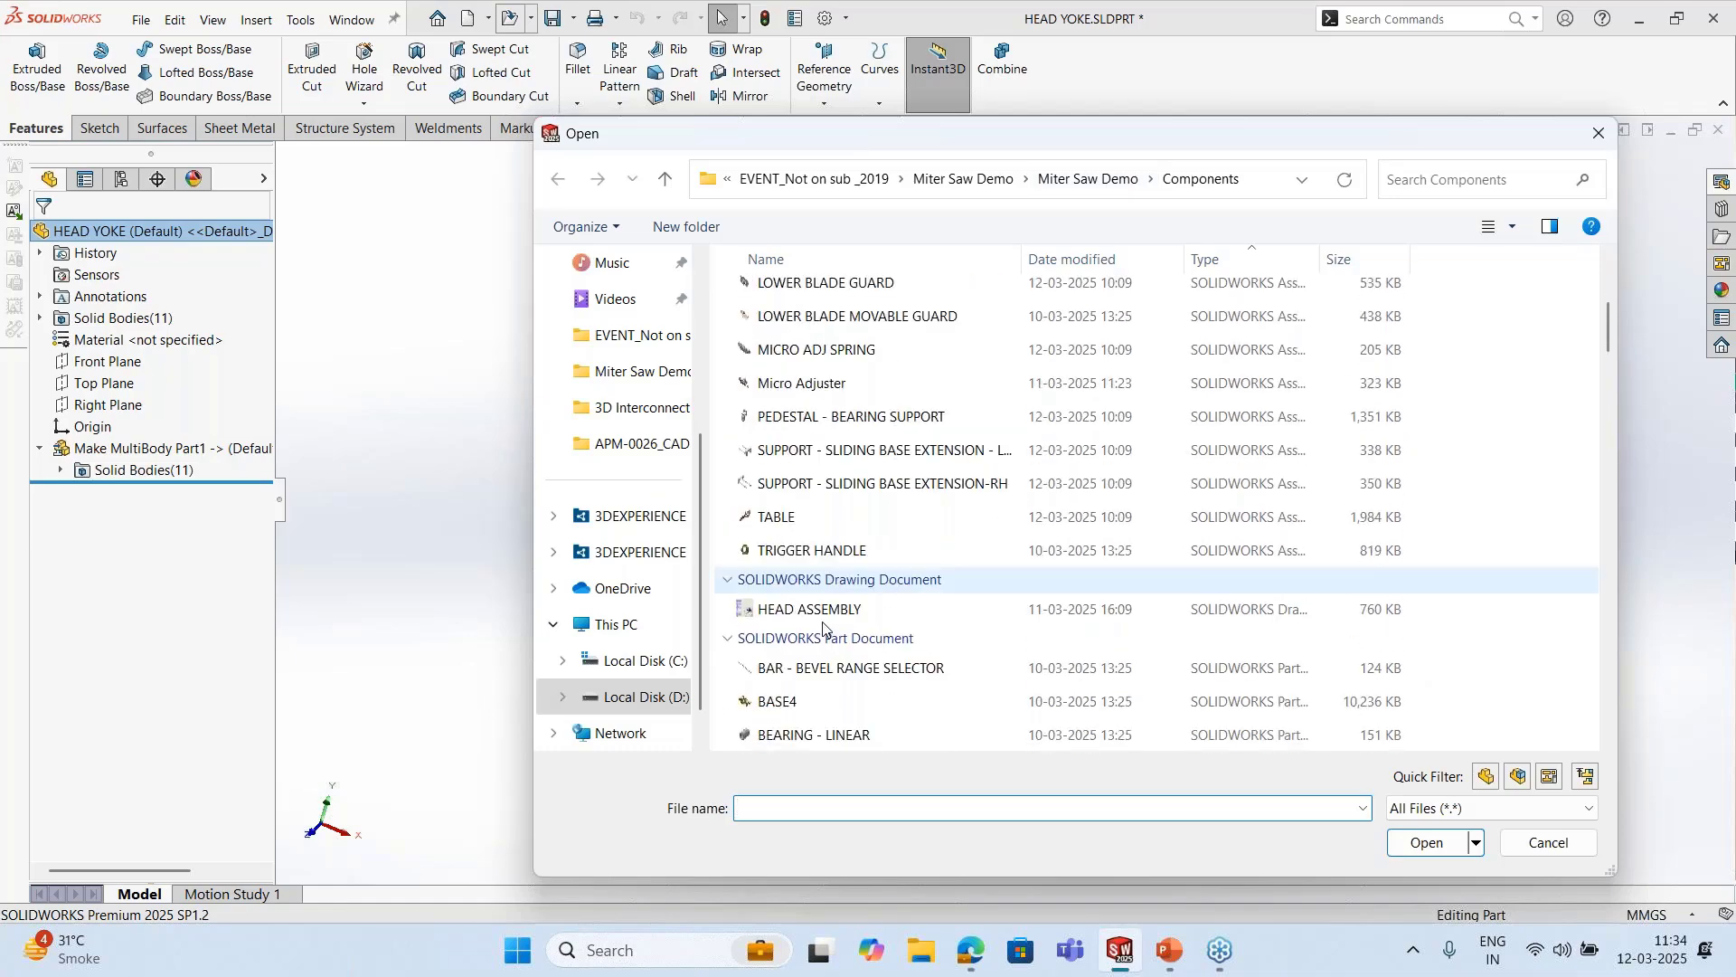
click(818, 615)
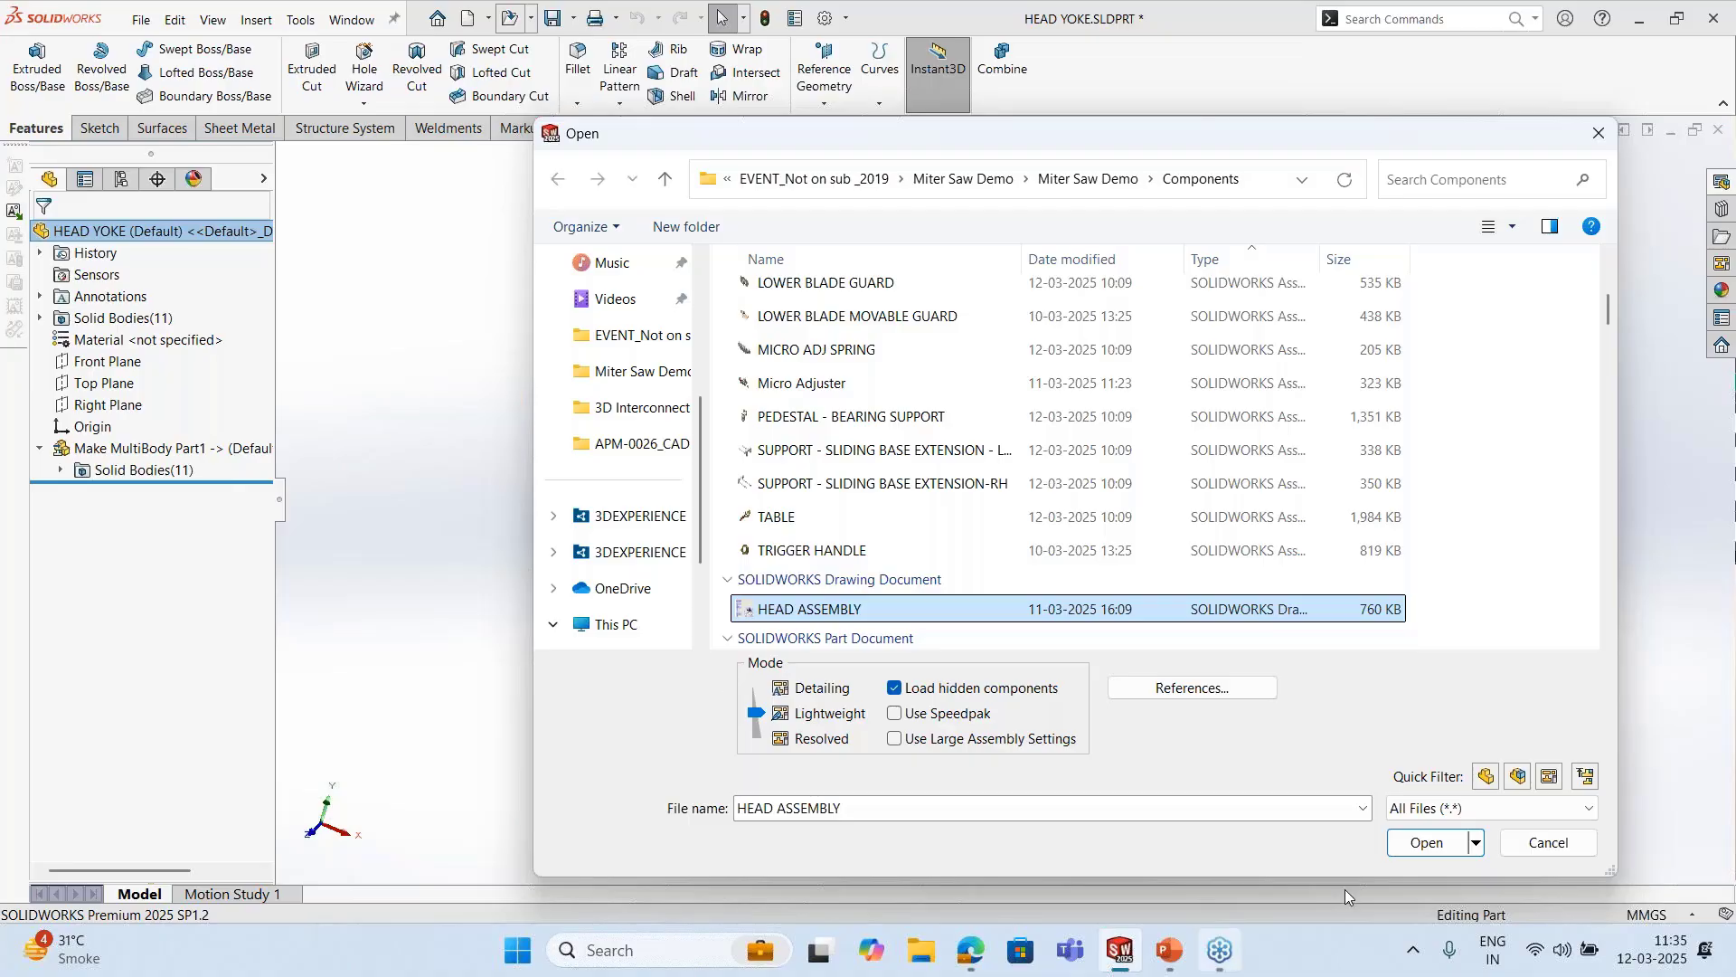
click(1426, 844)
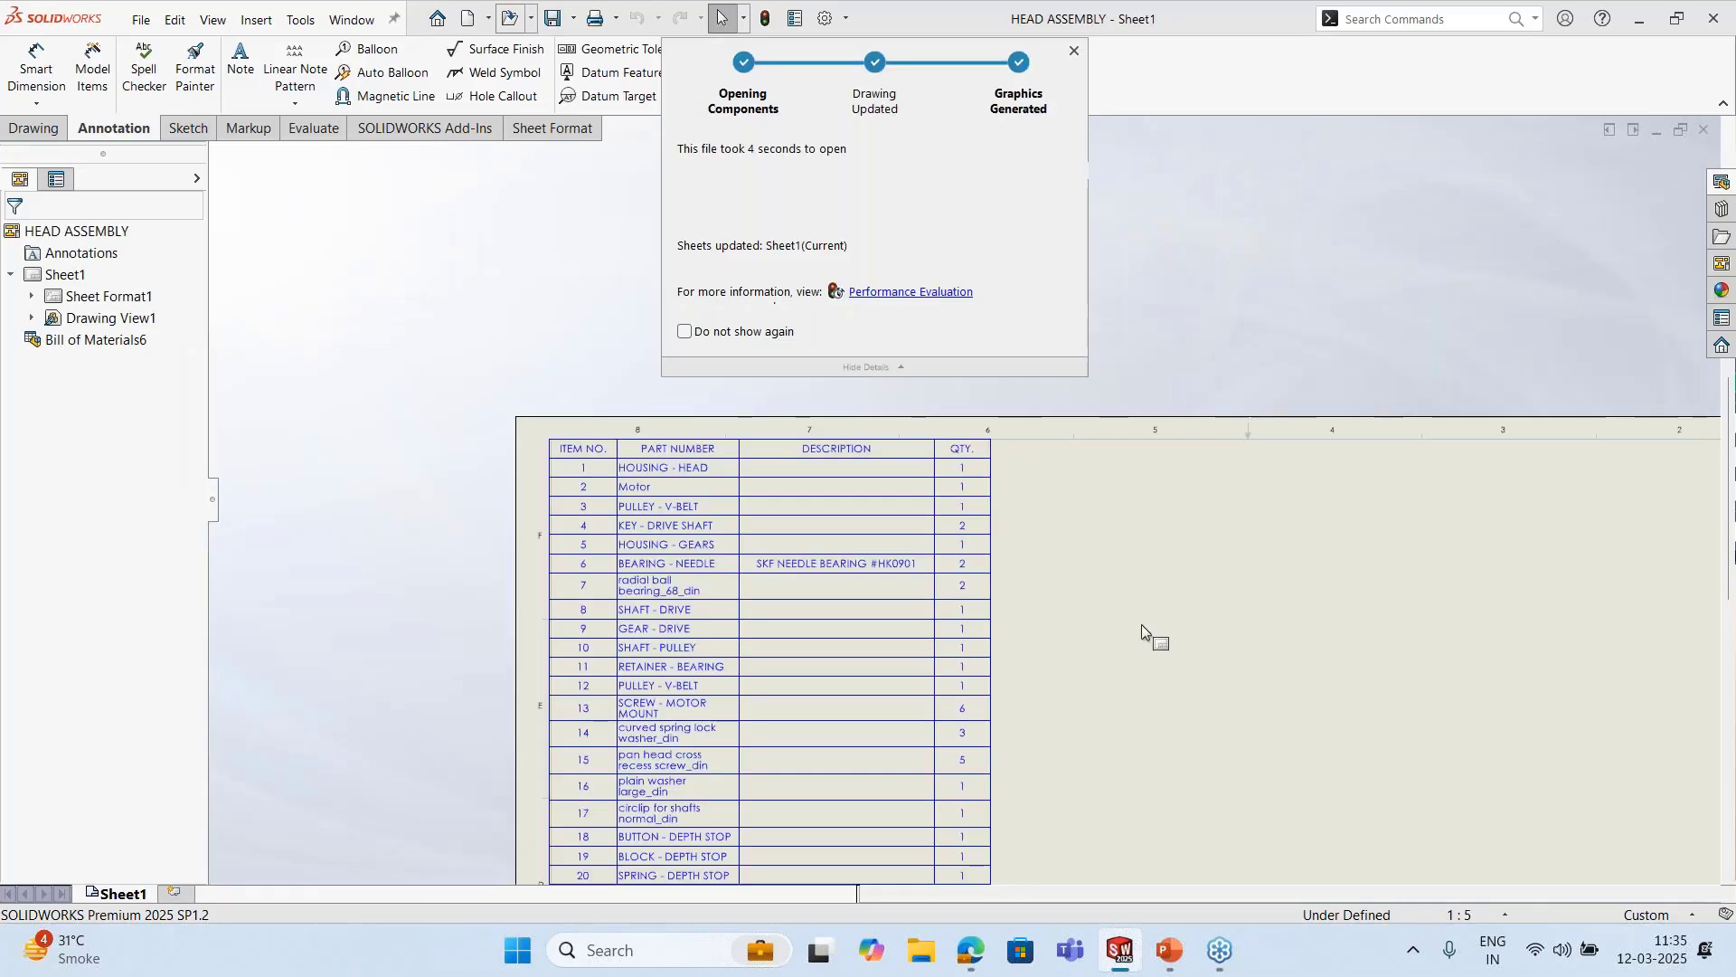
Move the ballooned exploded view slightly upward on the sheet
scroll(1154, 759, down, 1)
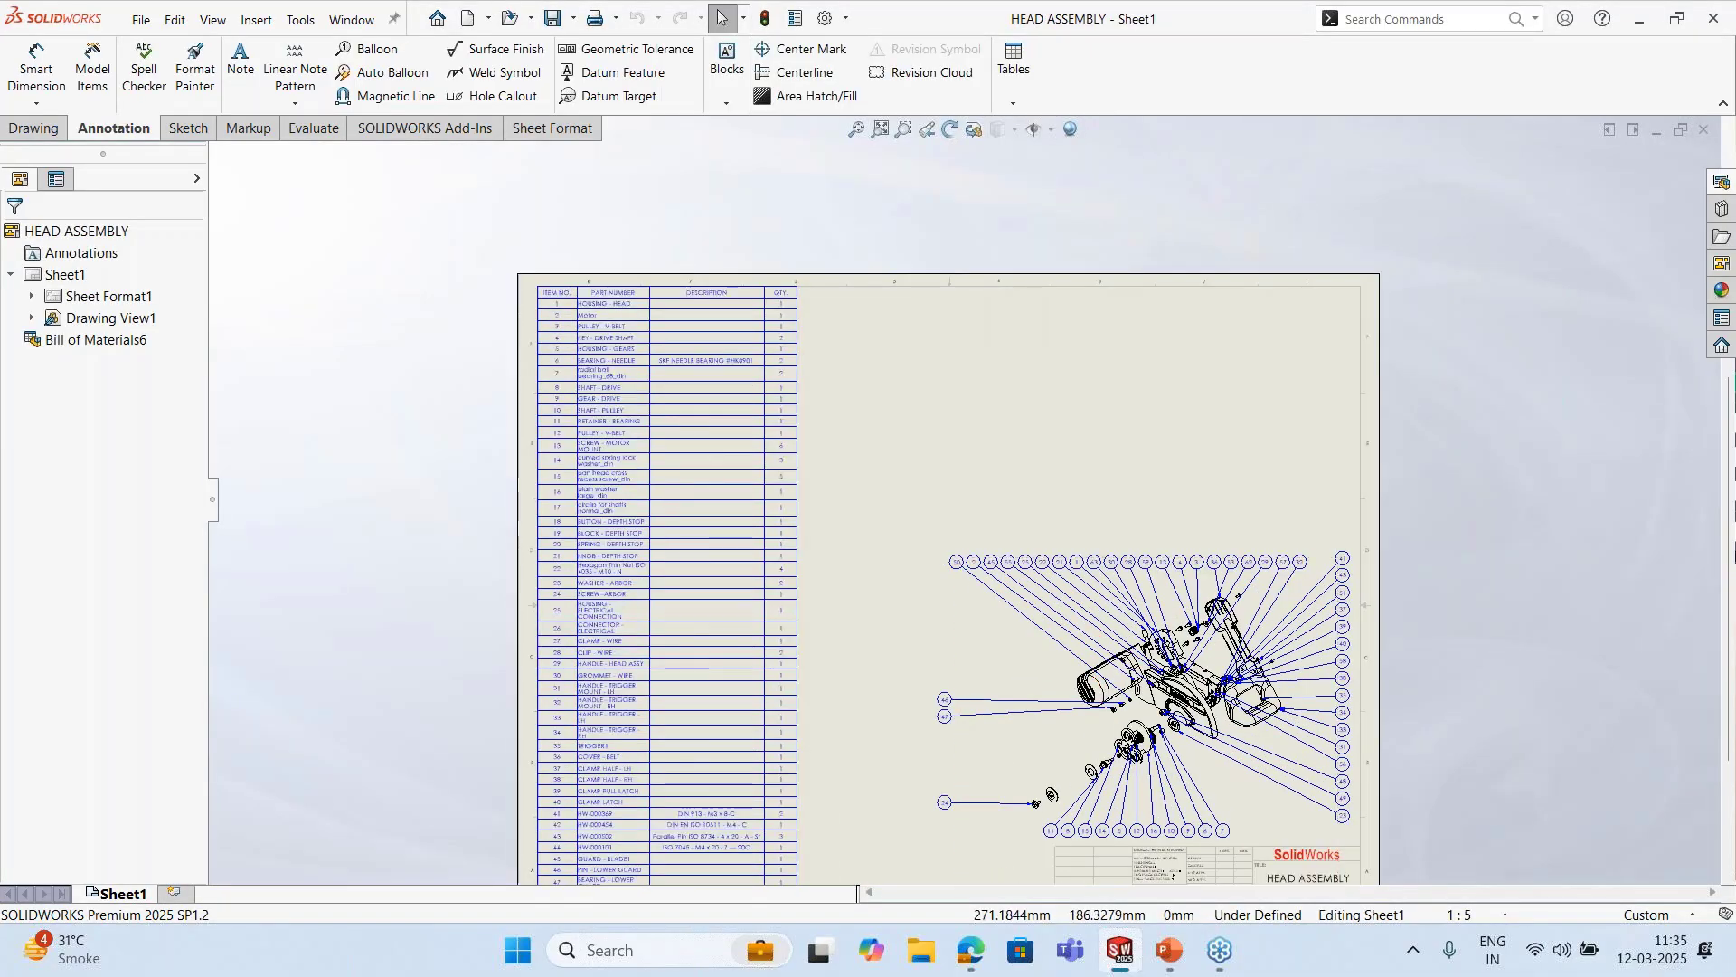
click(955, 629)
drag(955, 622, 949, 622)
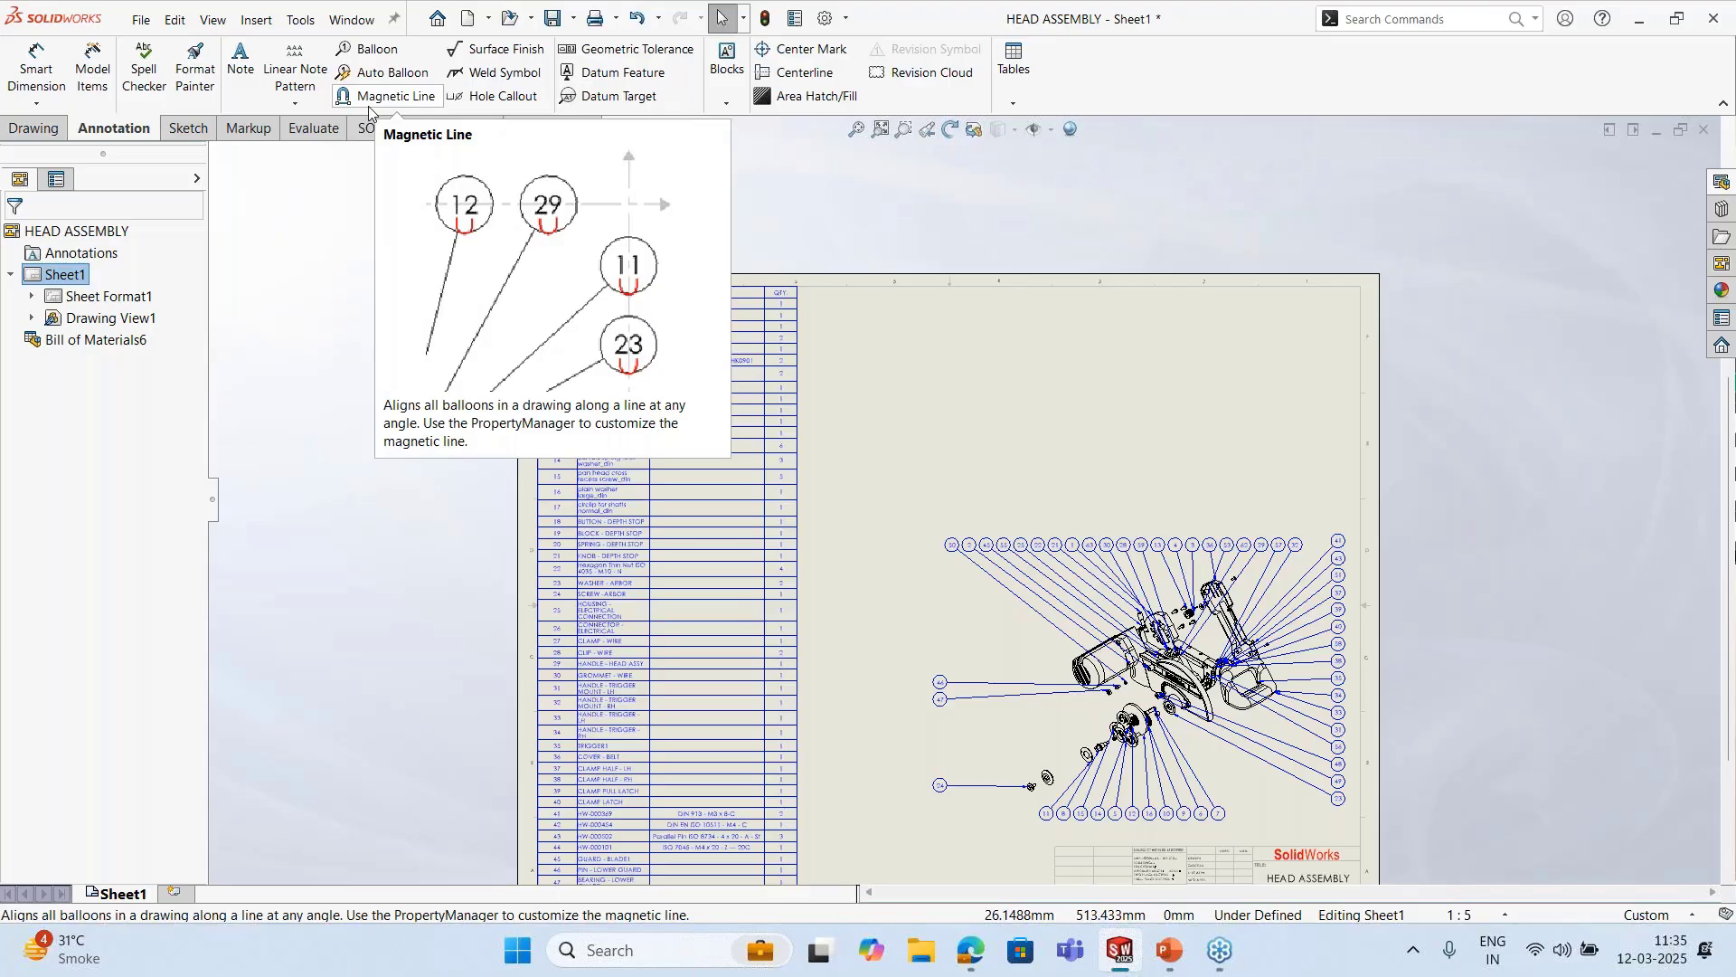
Place an empty predefined view in the blank area above the exploded view, keeping its default settings
click(34, 127)
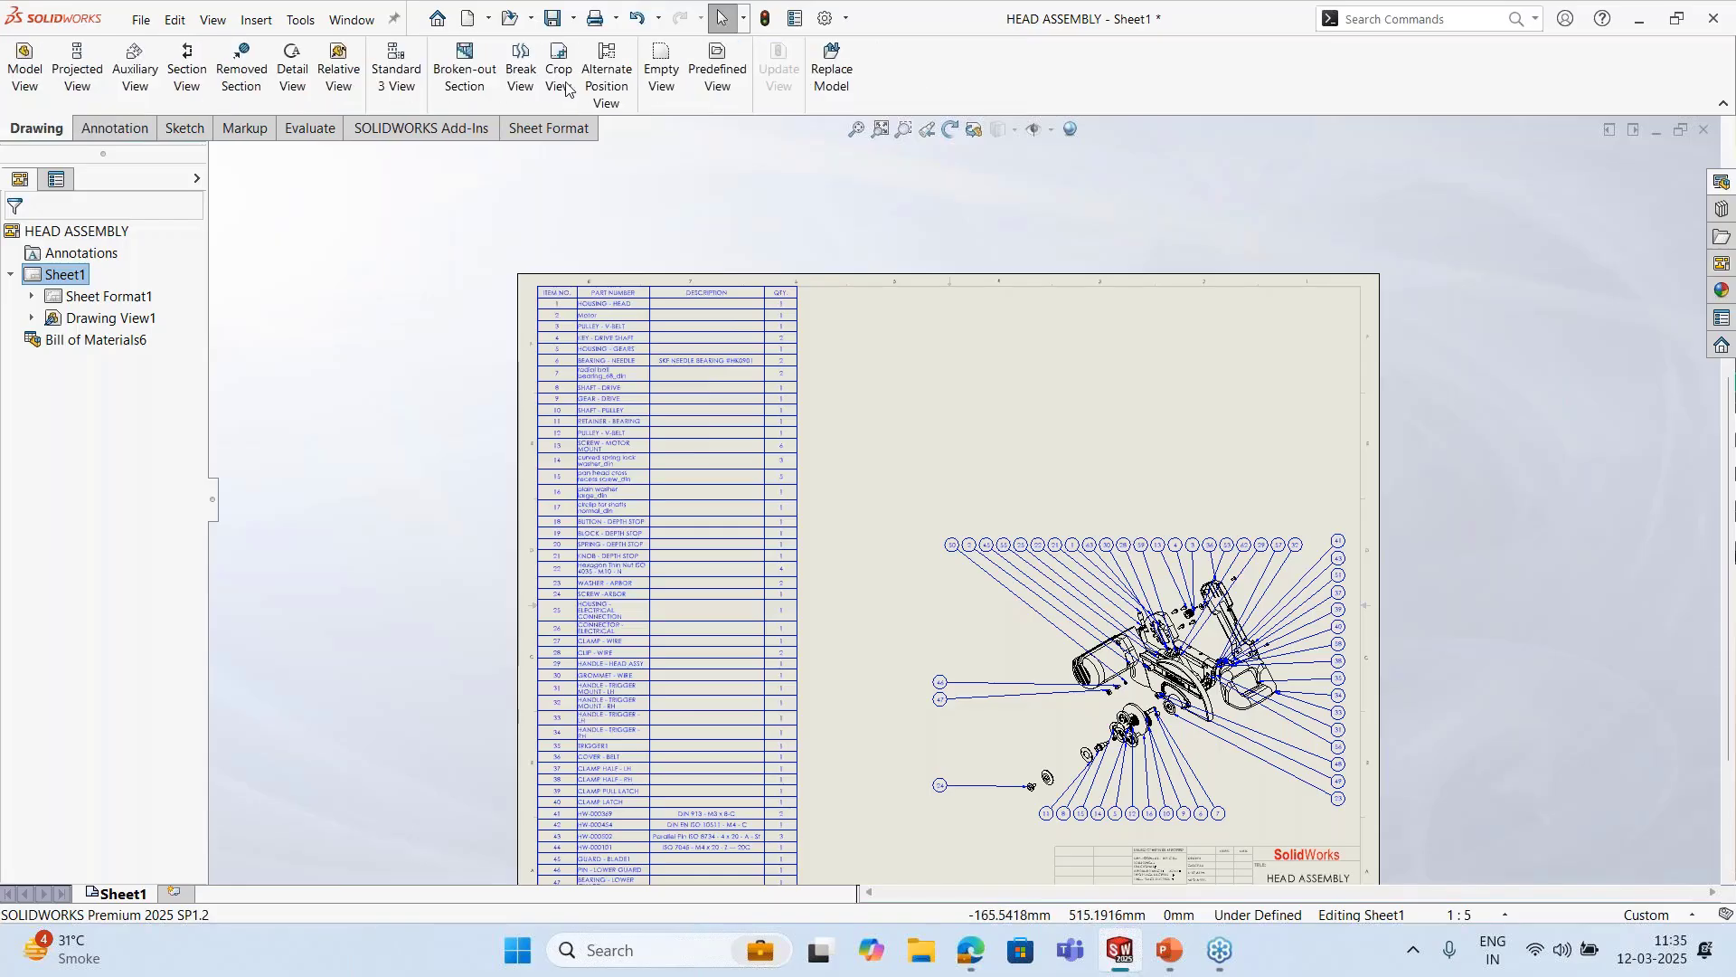
click(741, 71)
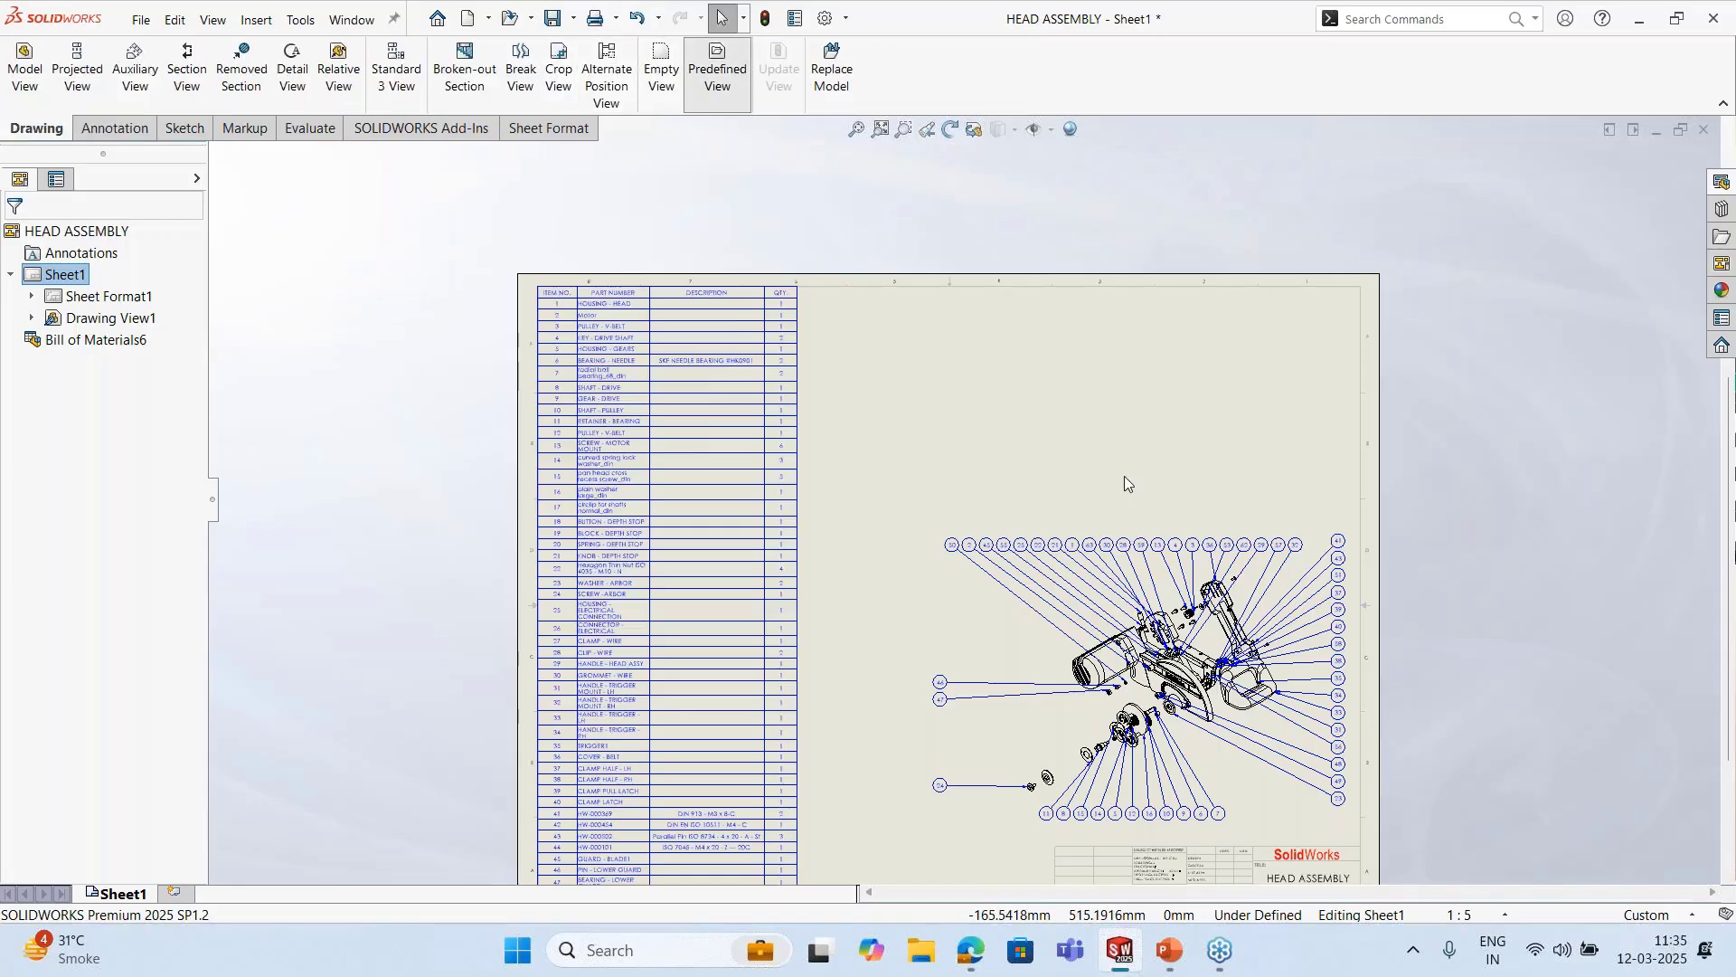
click(1125, 476)
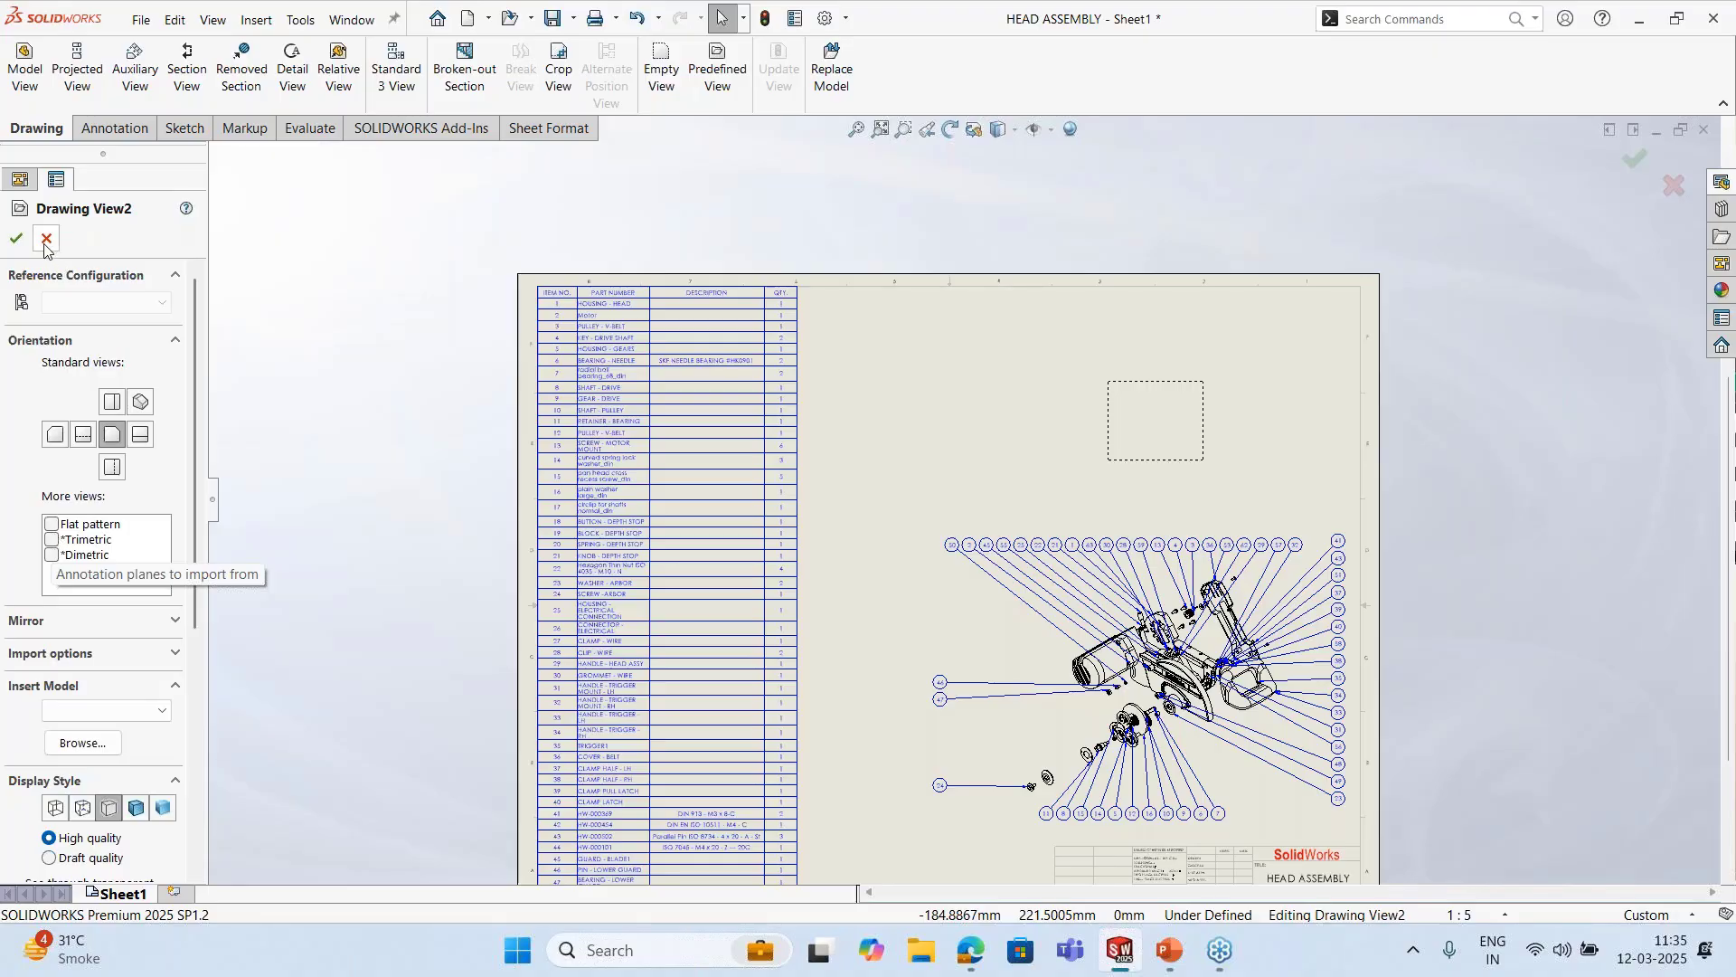
click(341, 297)
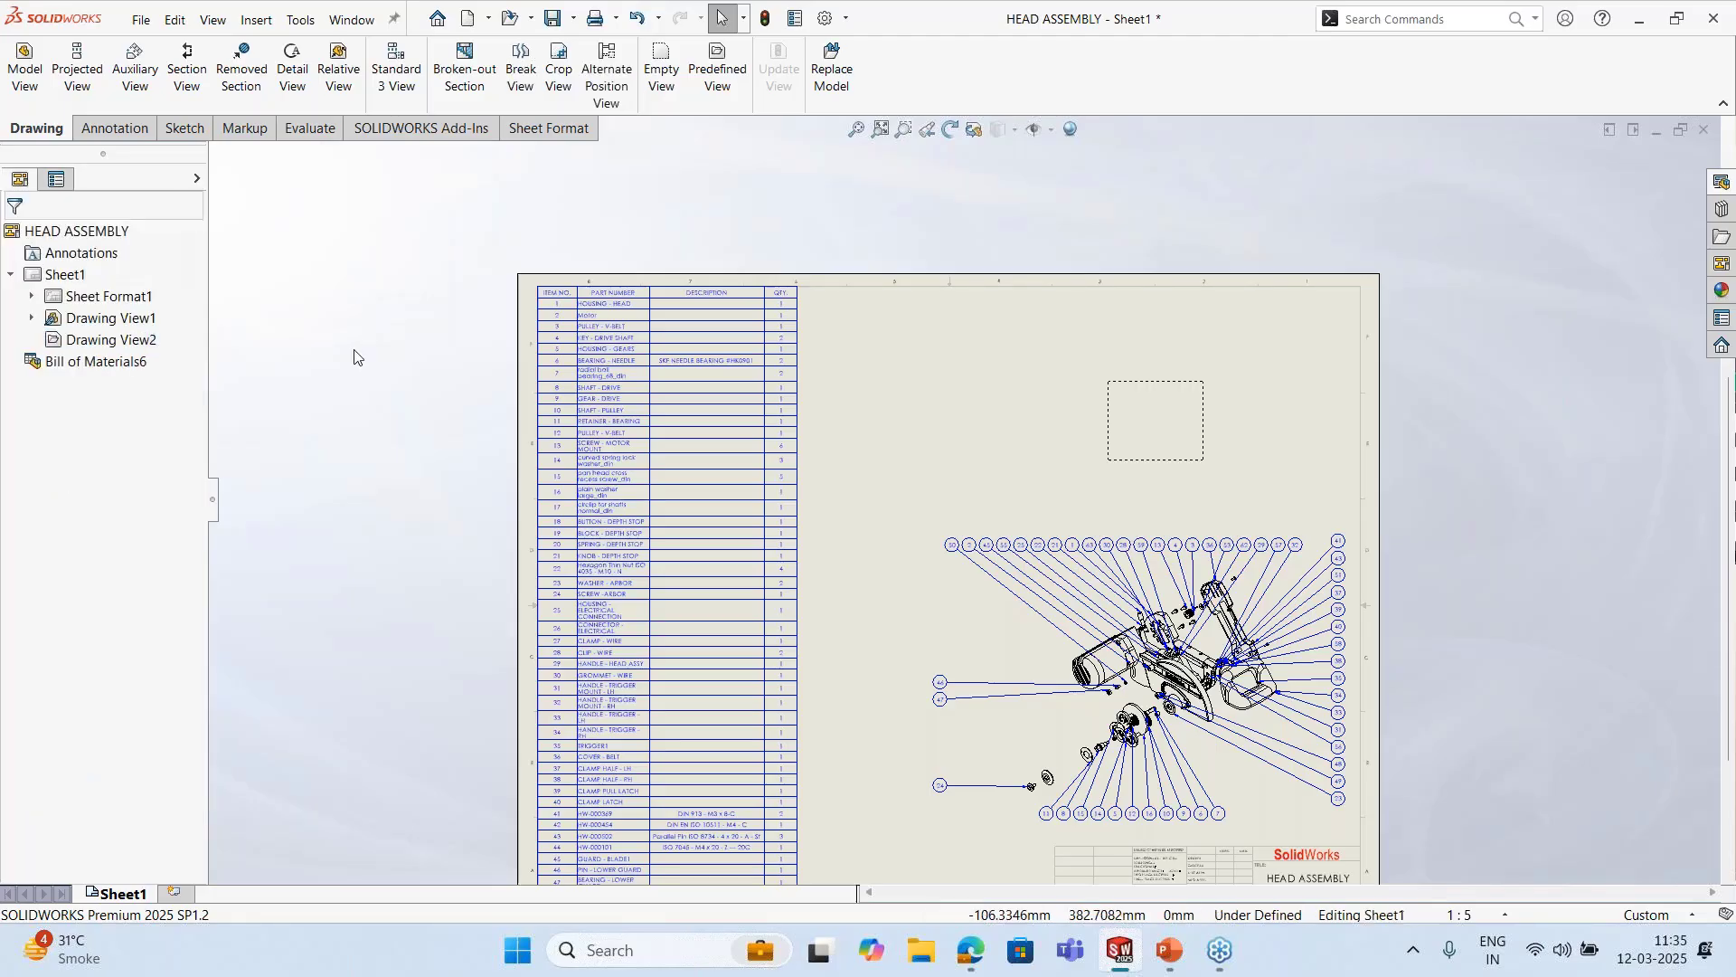
Split the bill of materials table horizontally below the row of item 49
key(z)
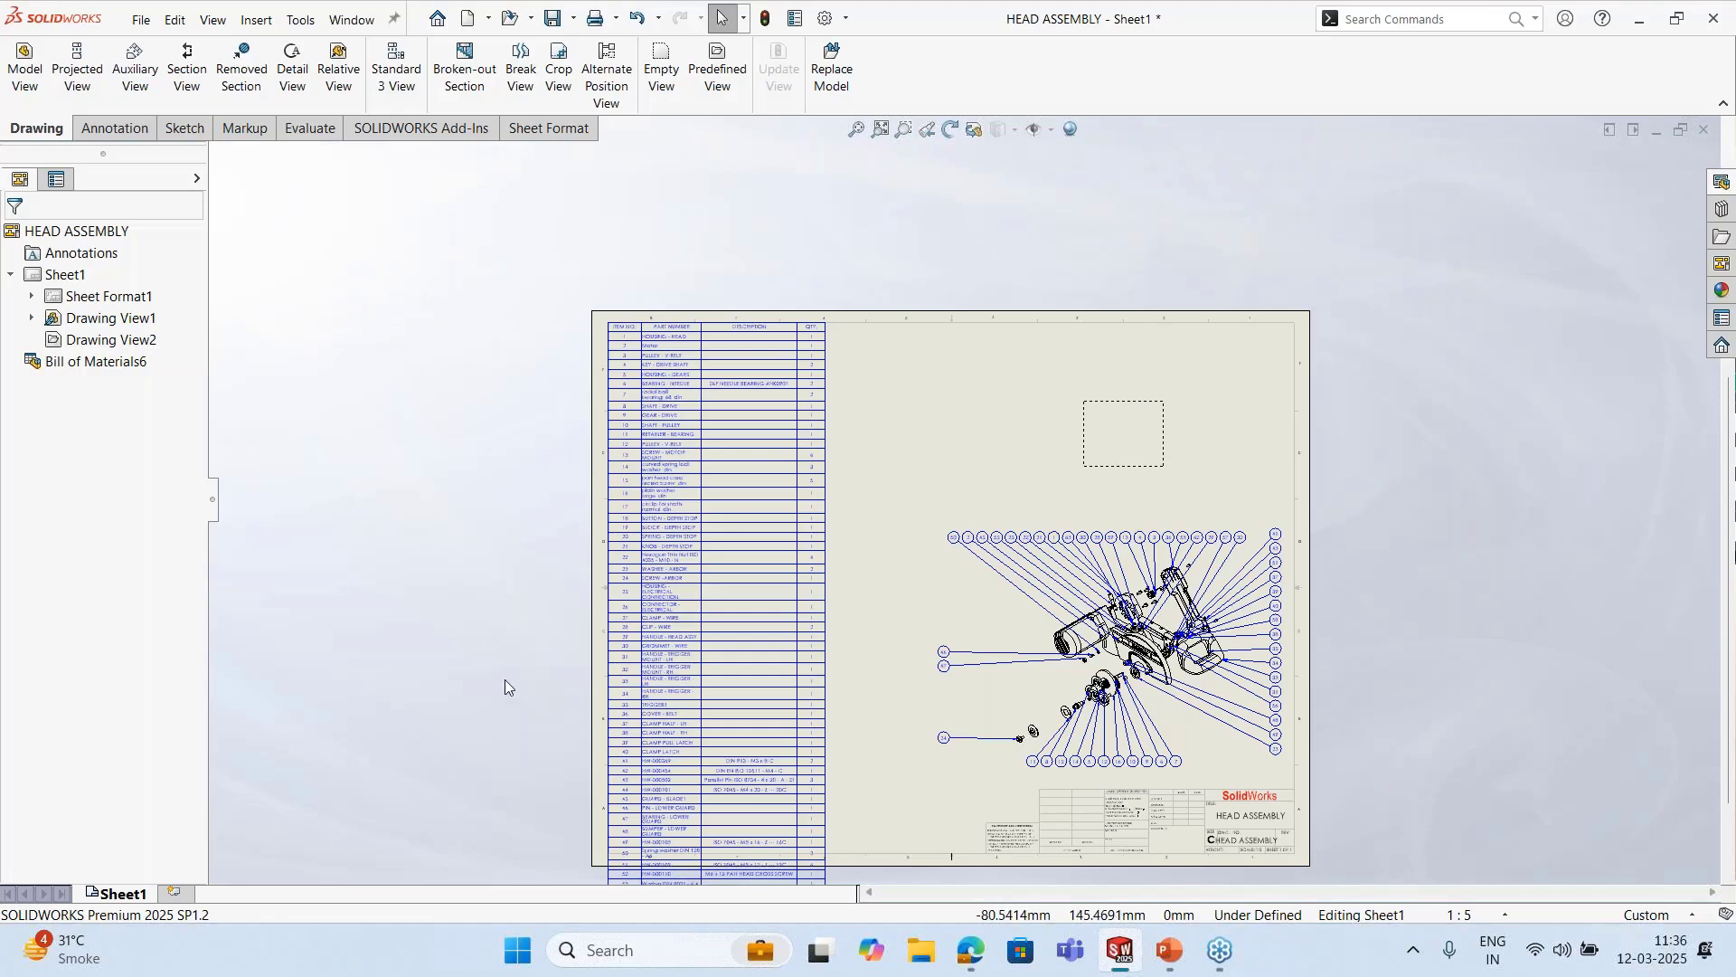
scroll(519, 684, up, 1)
middle_drag(520, 684, 656, 444)
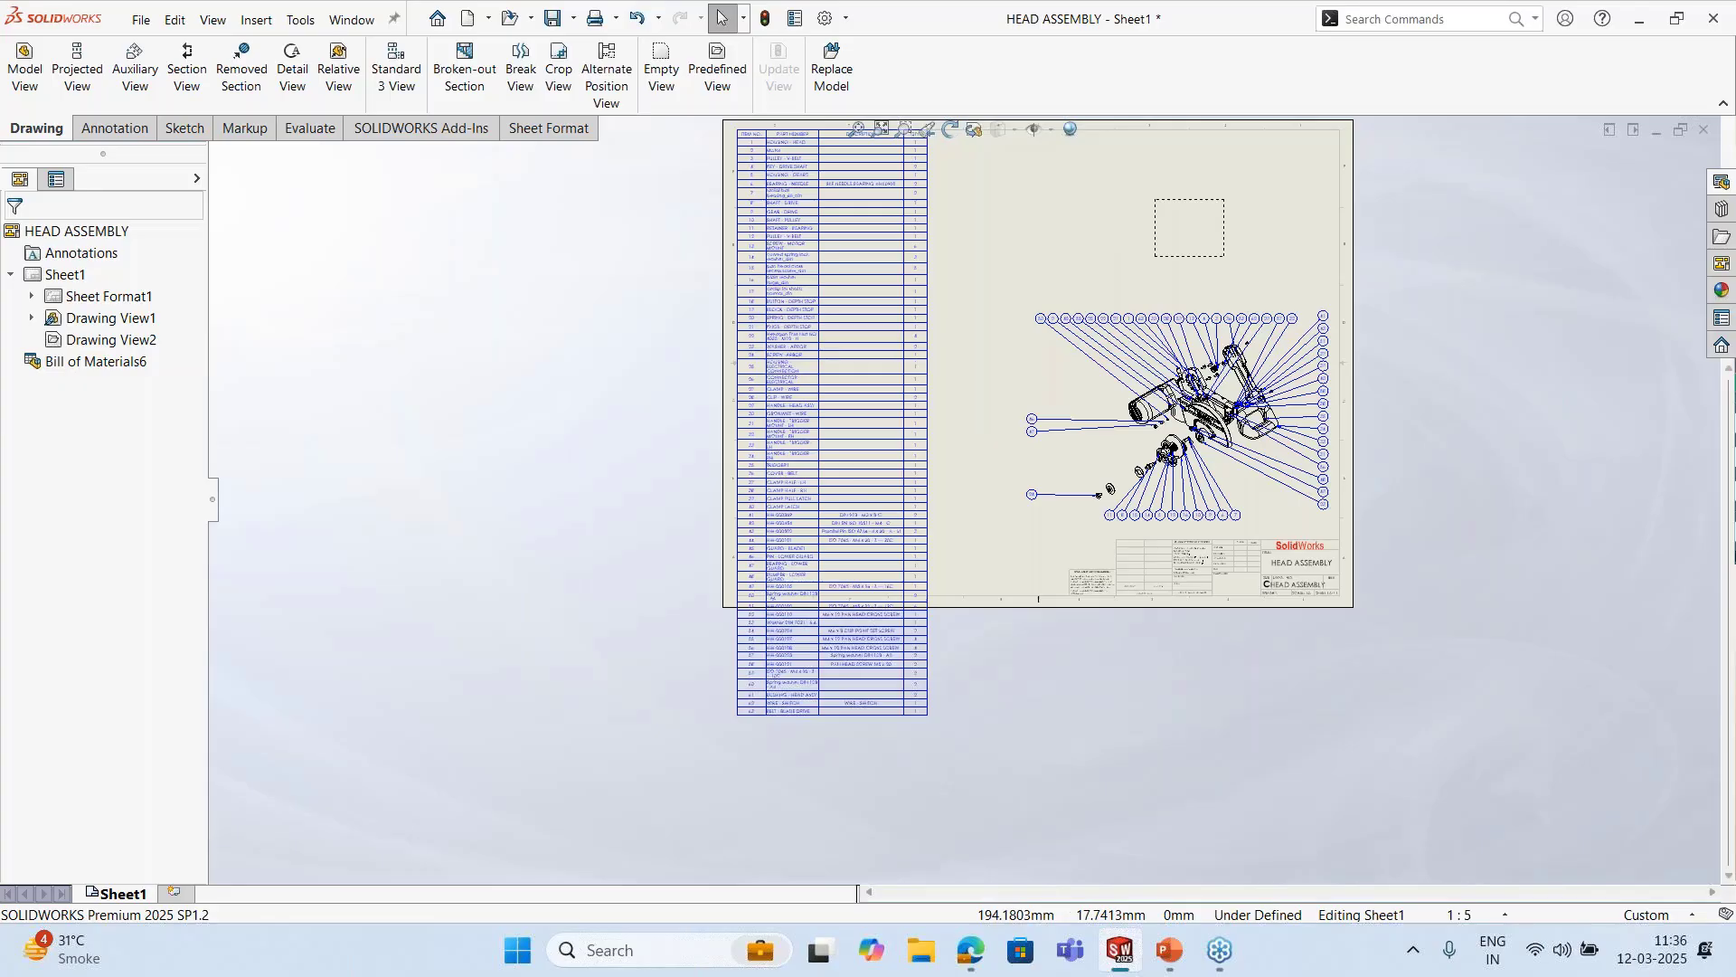
scroll(744, 638, down, 2)
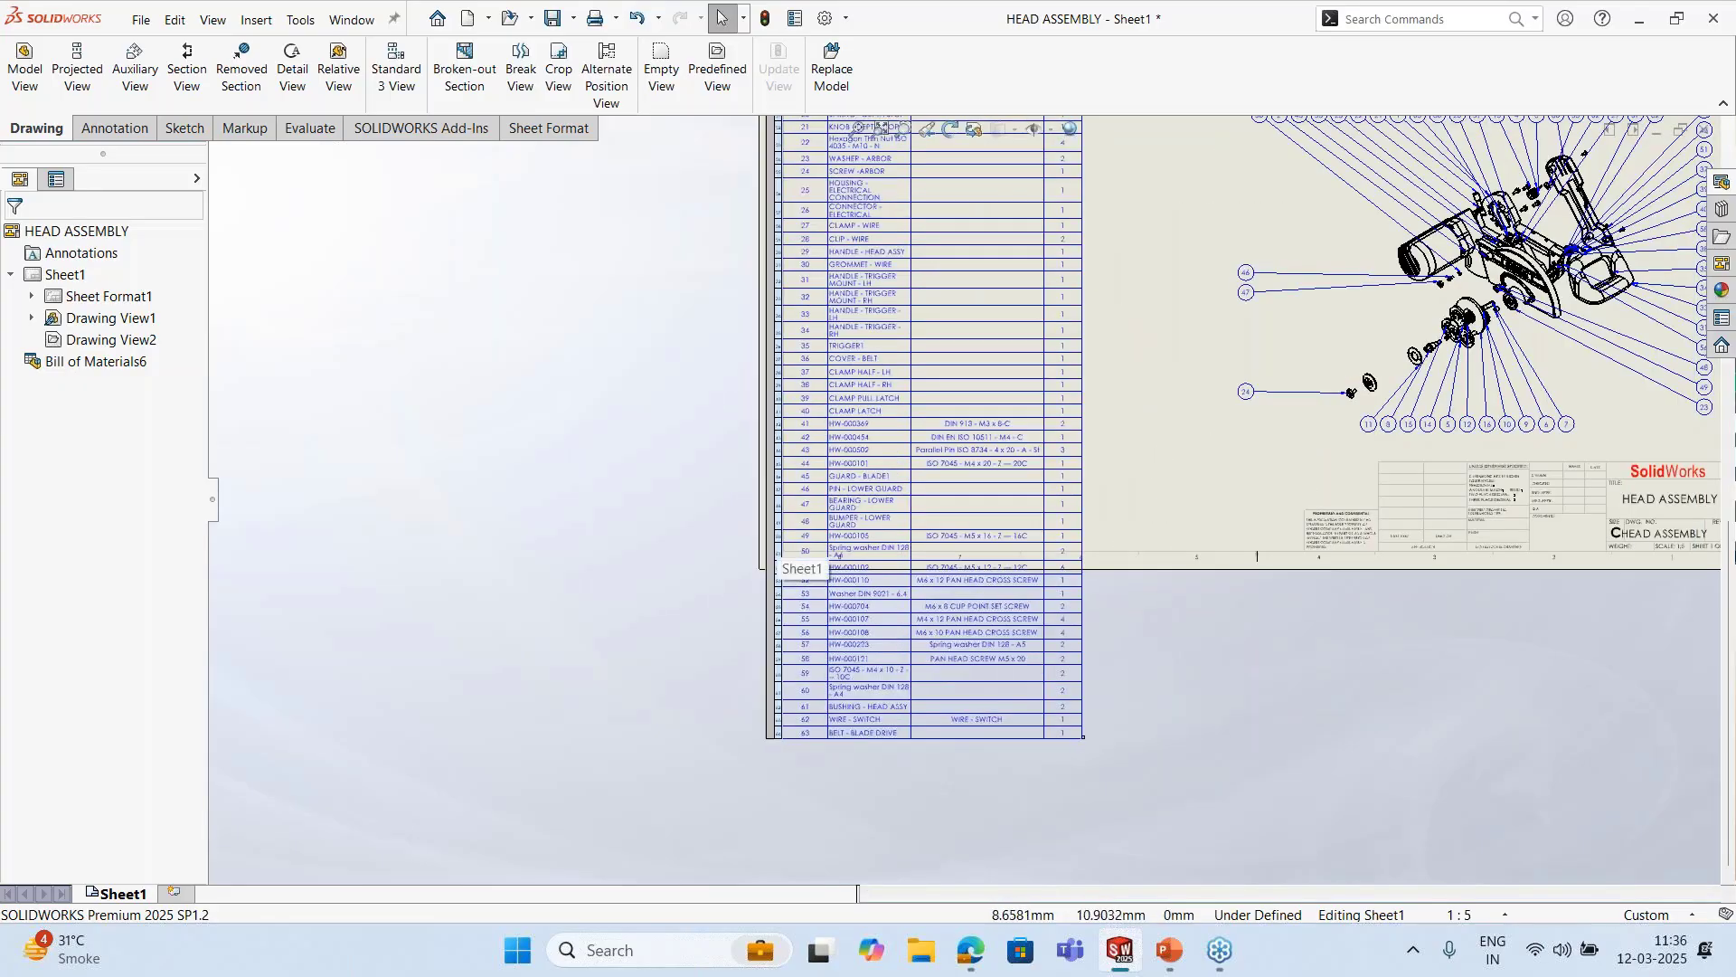
scroll(838, 556, down, 2)
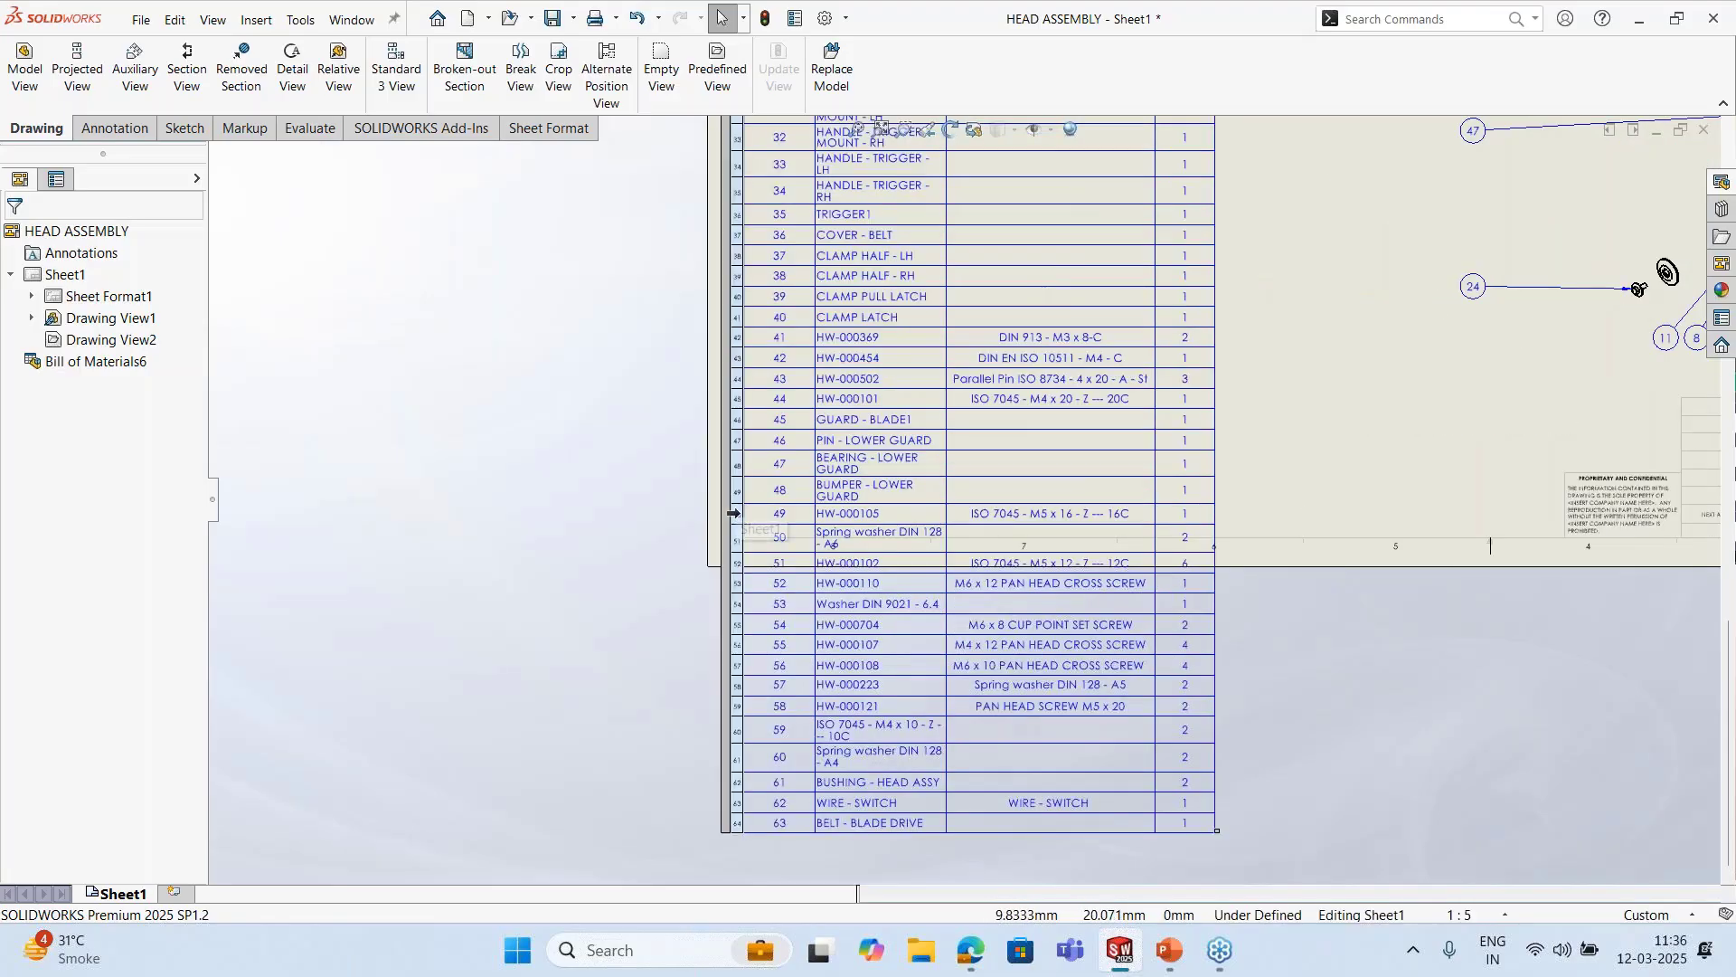
click(735, 513)
right_click(735, 513)
mouse_move(847, 372)
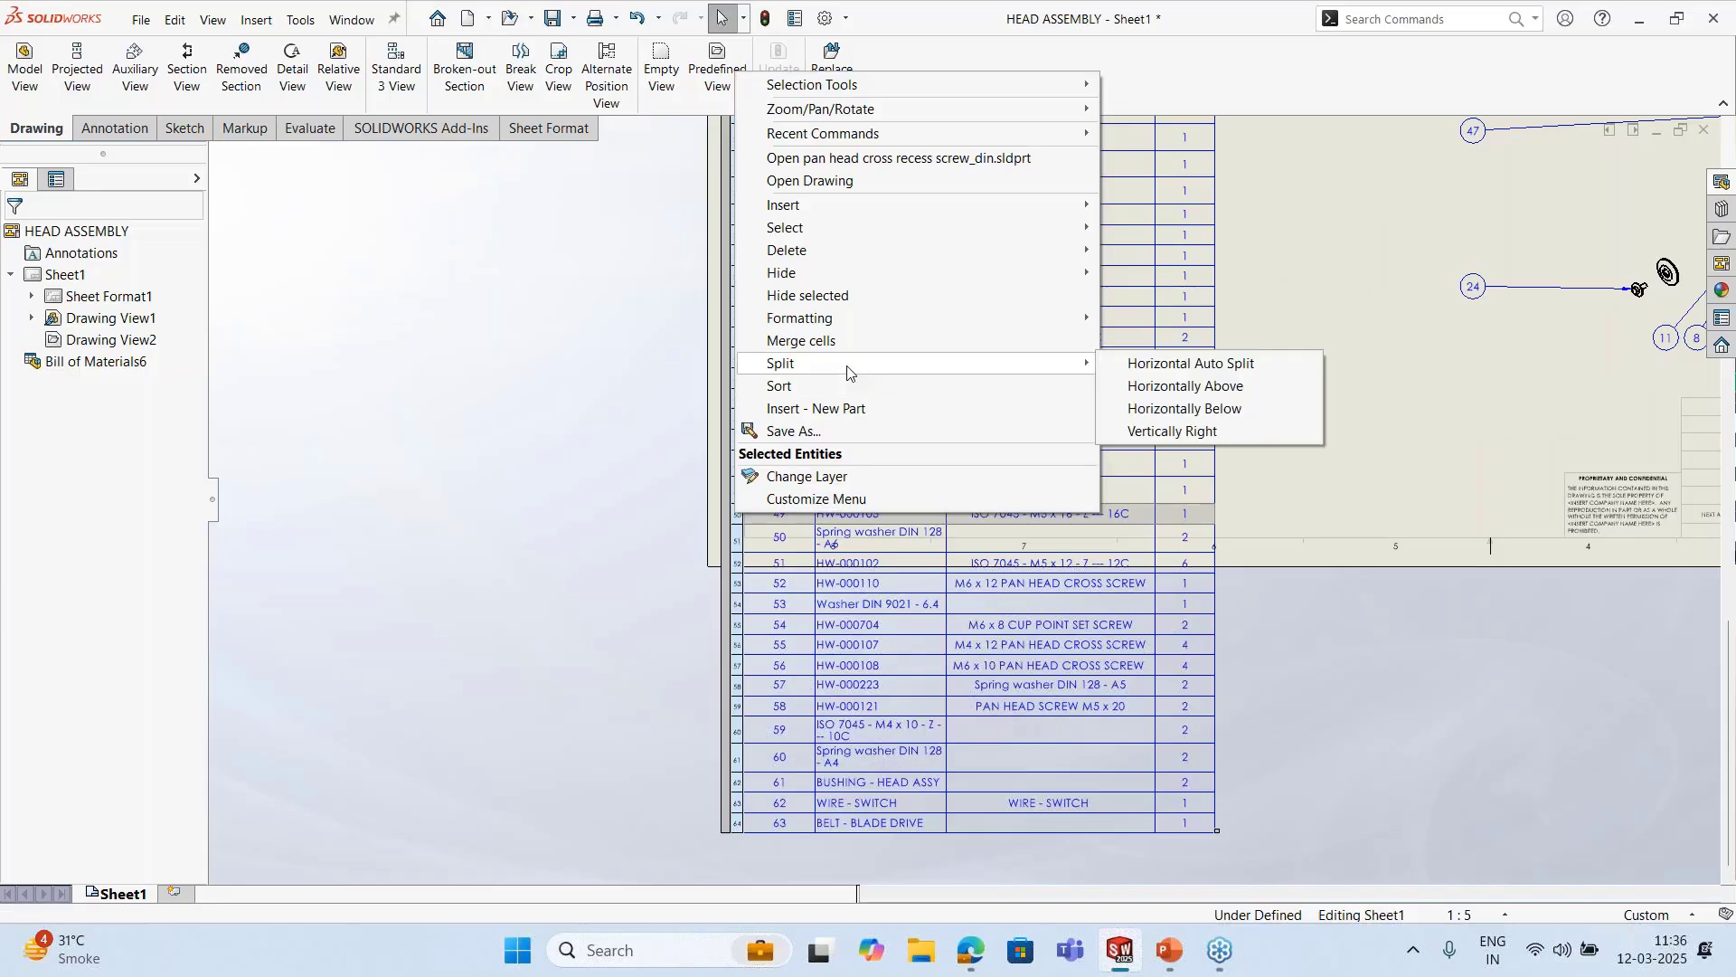
click(1187, 408)
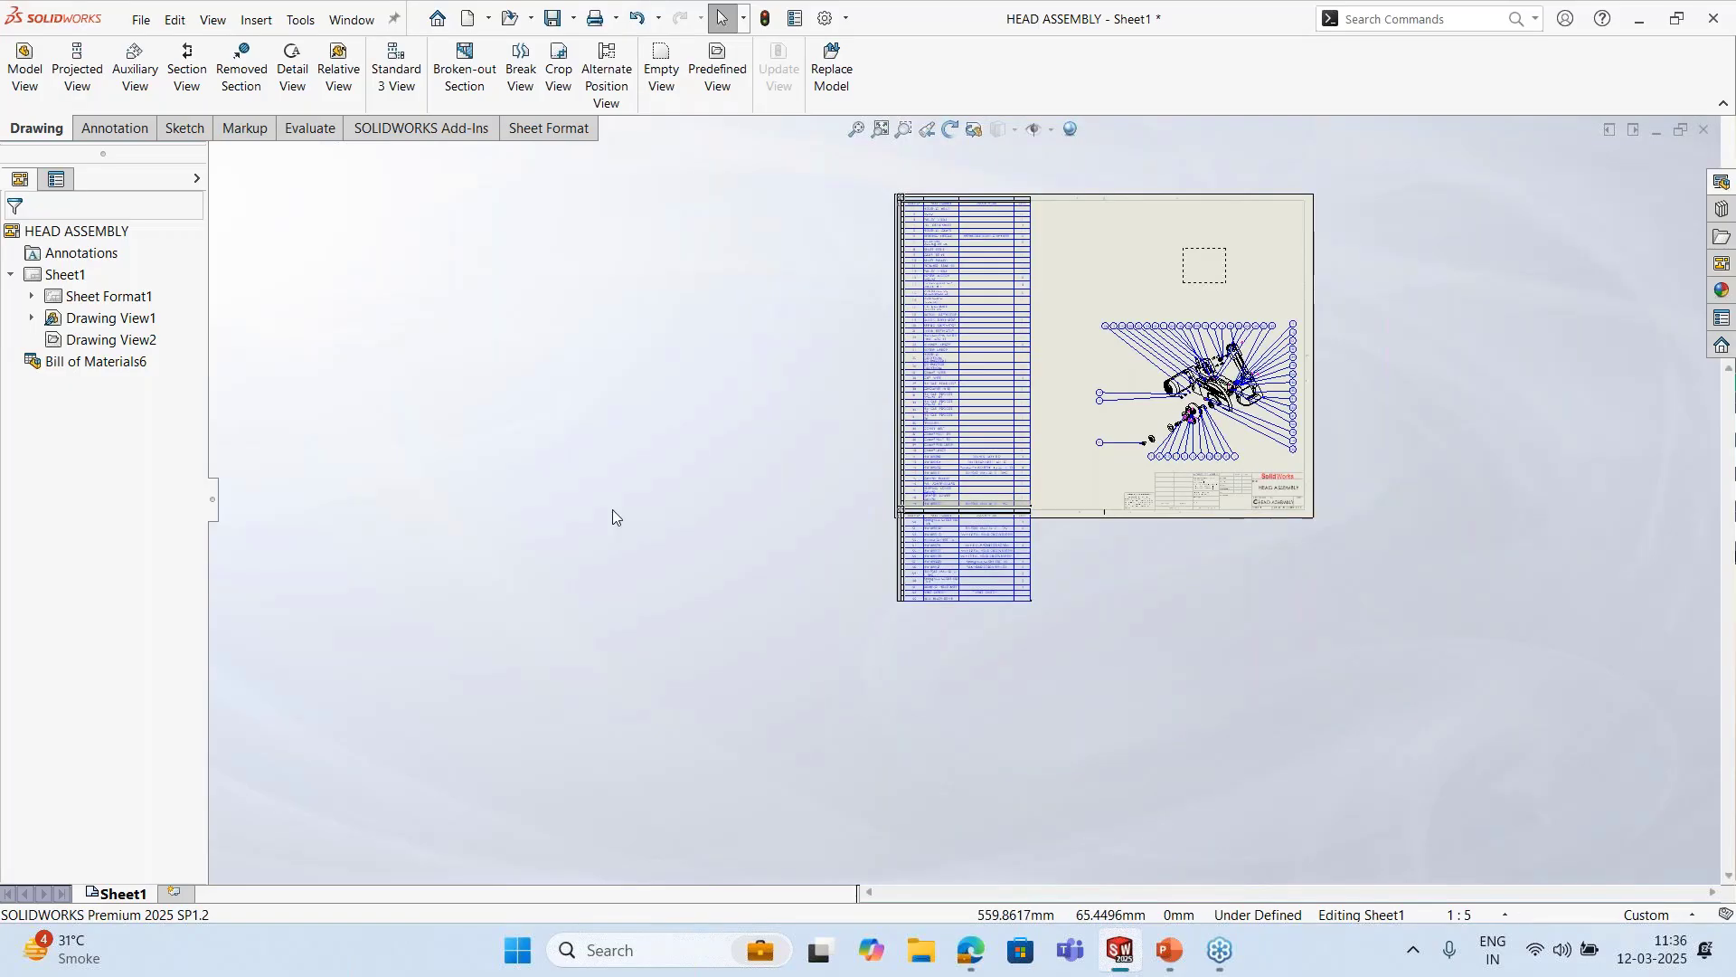
Move the split-off BOM section with items 50 to 63 directly beside the main table, aligned with its upper edge
scroll(937, 507, down, 2)
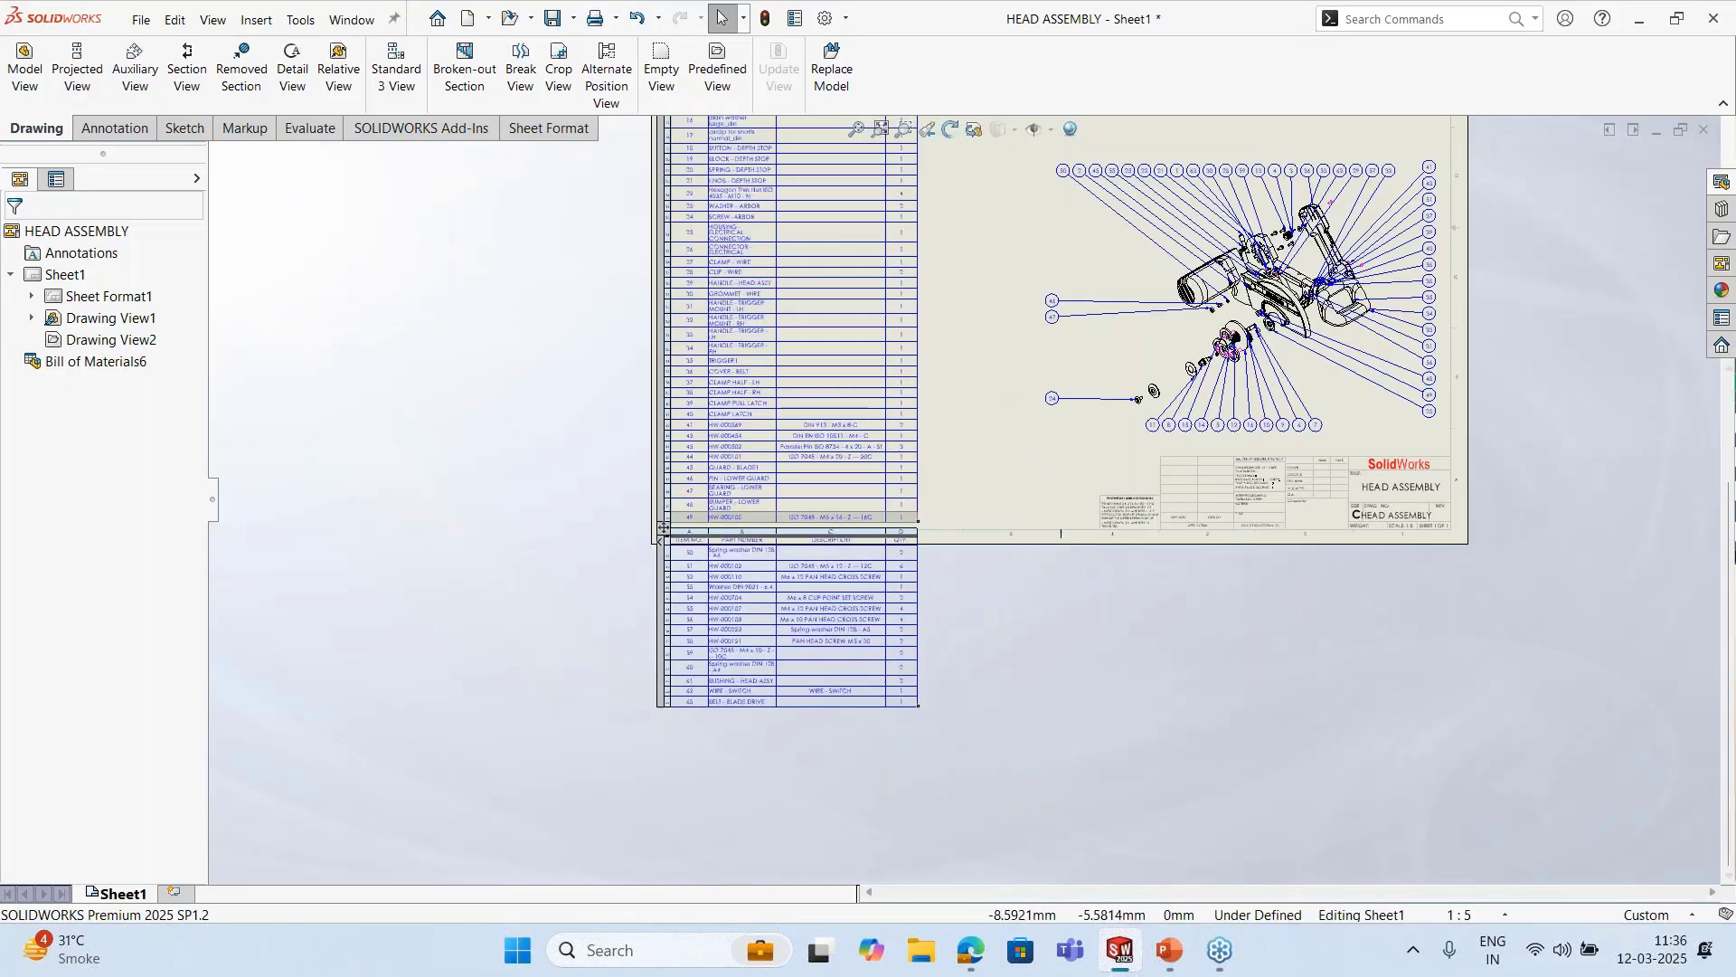
mouse_move(938, 393)
mouse_down()
mouse_move(999, 222)
mouse_move(971, 206)
mouse_up()
scroll(971, 301, up, 3)
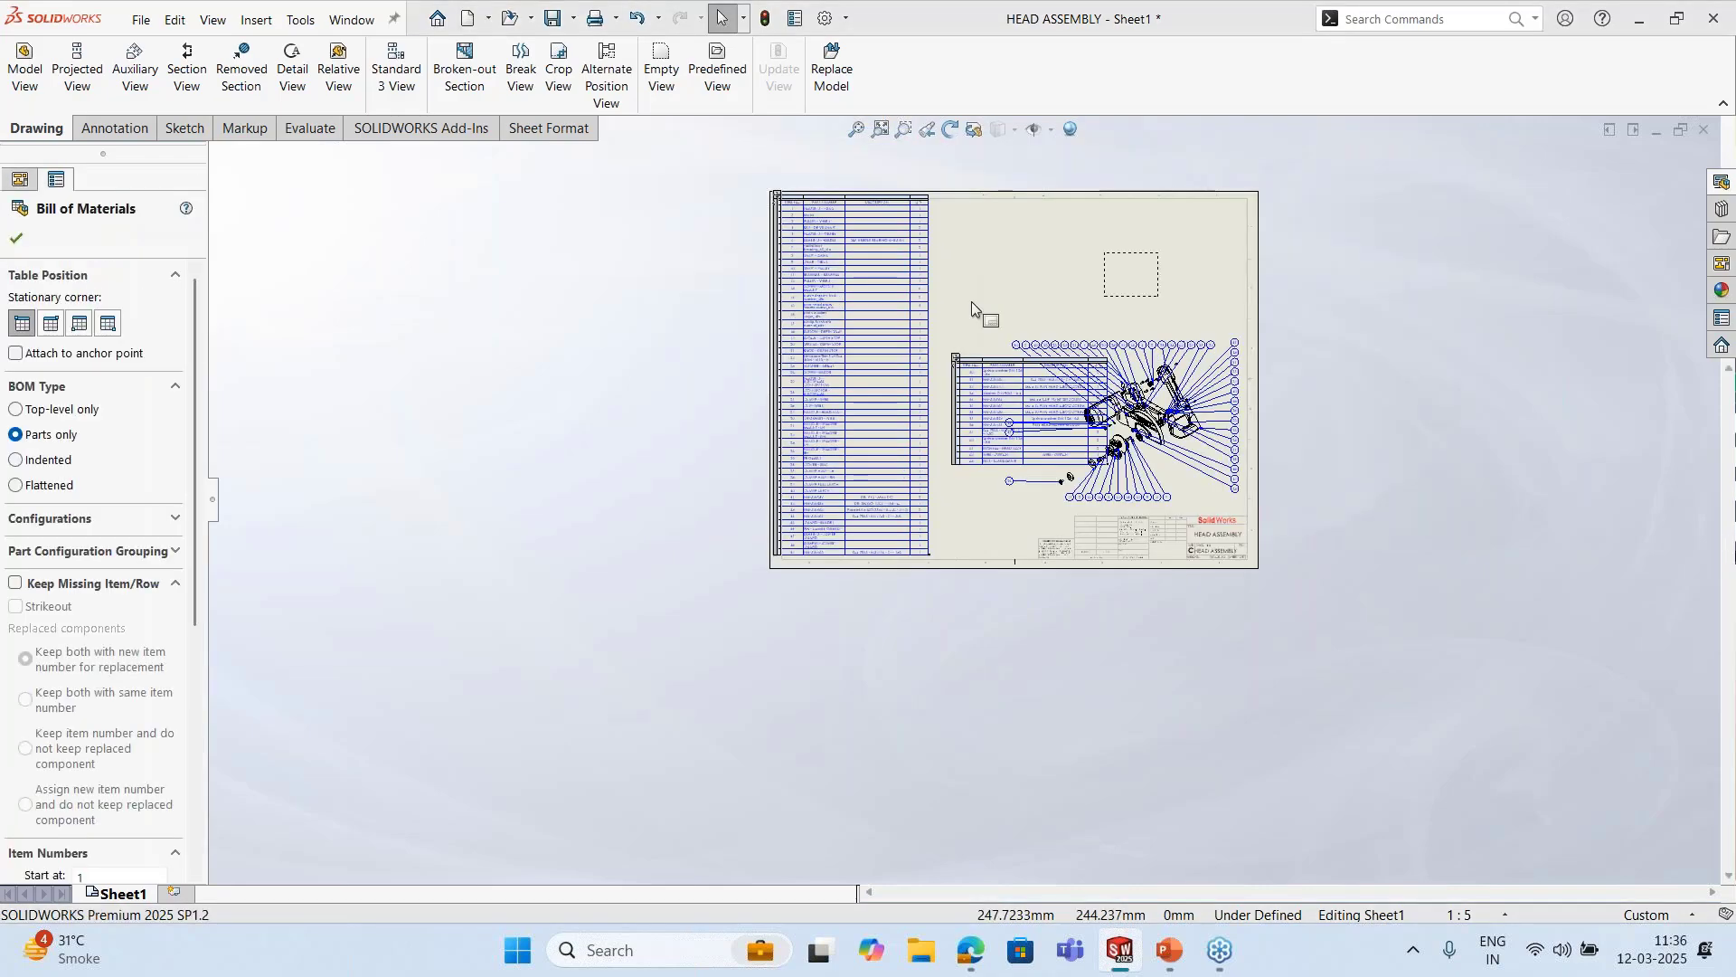
scroll(971, 301, down, 2)
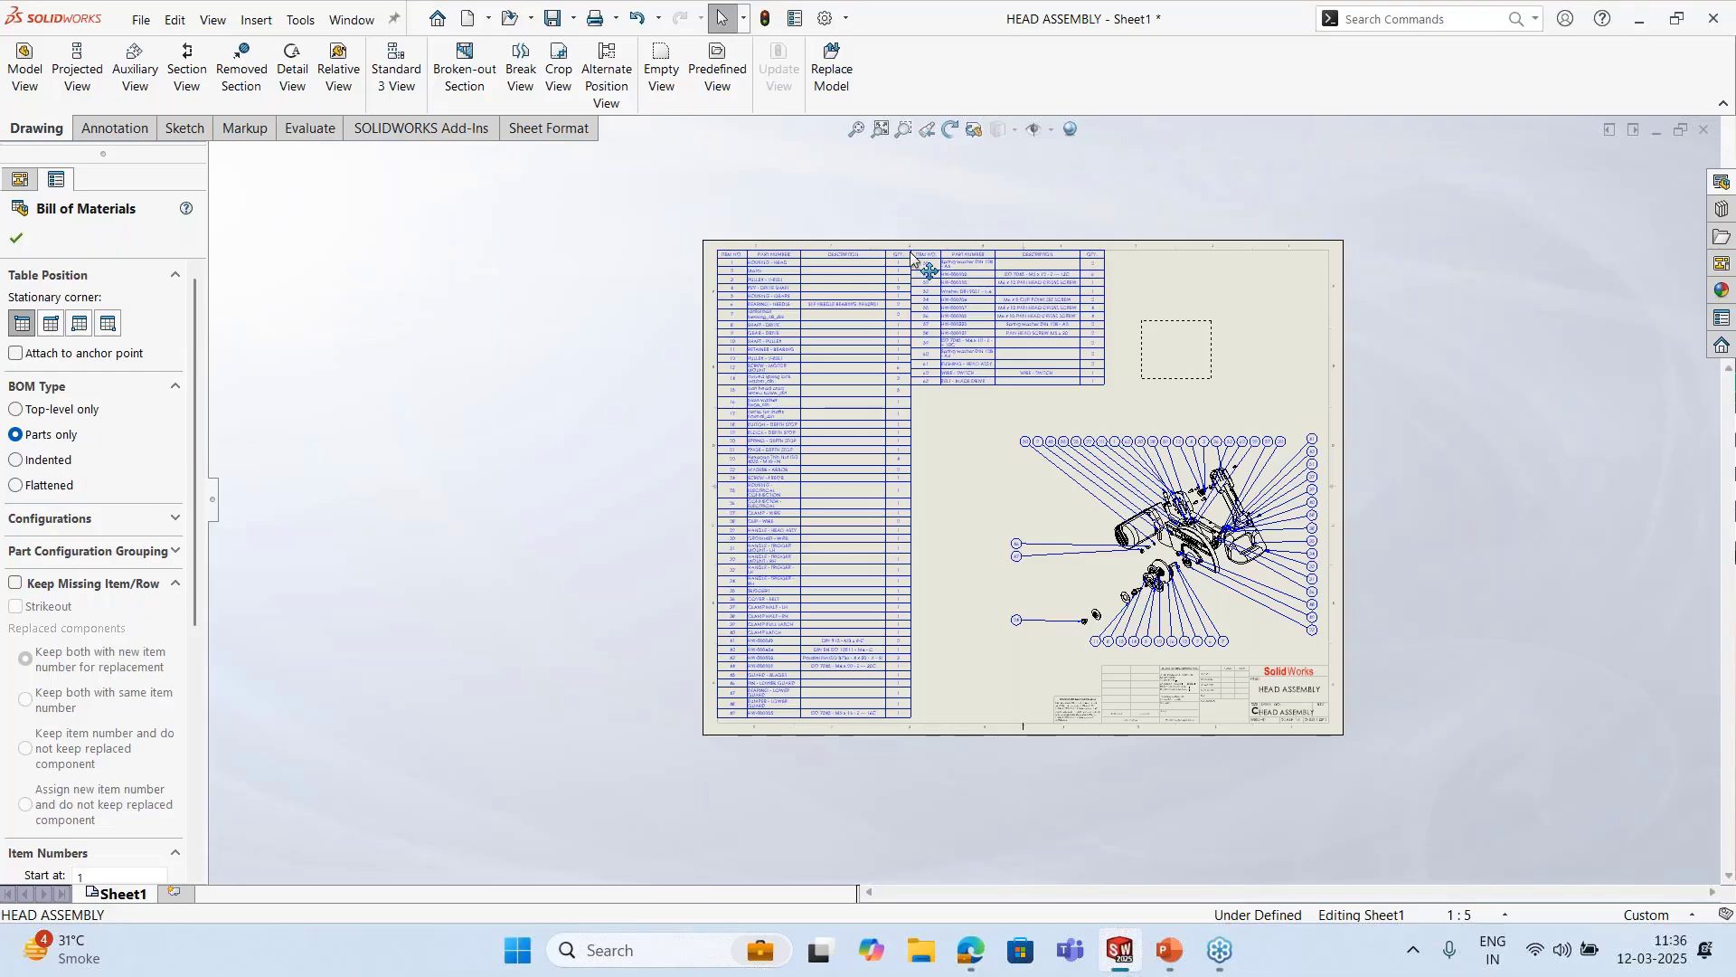
drag(930, 271, 907, 244)
scroll(1116, 318, down, 3)
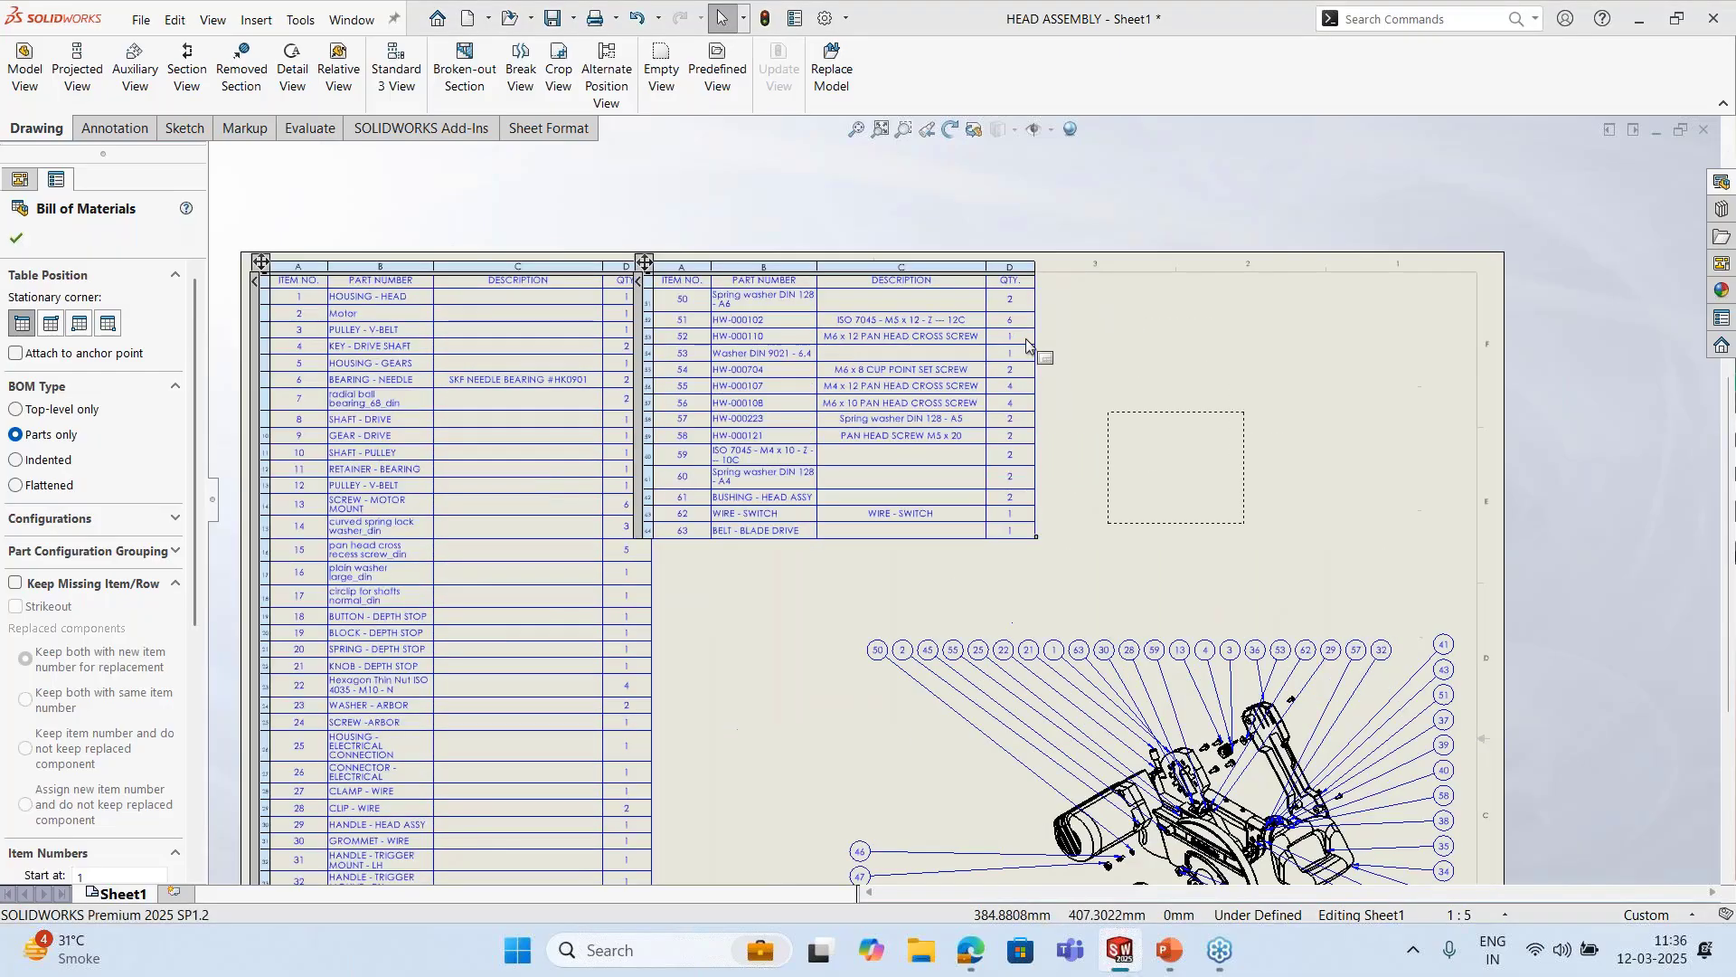
key(Escape)
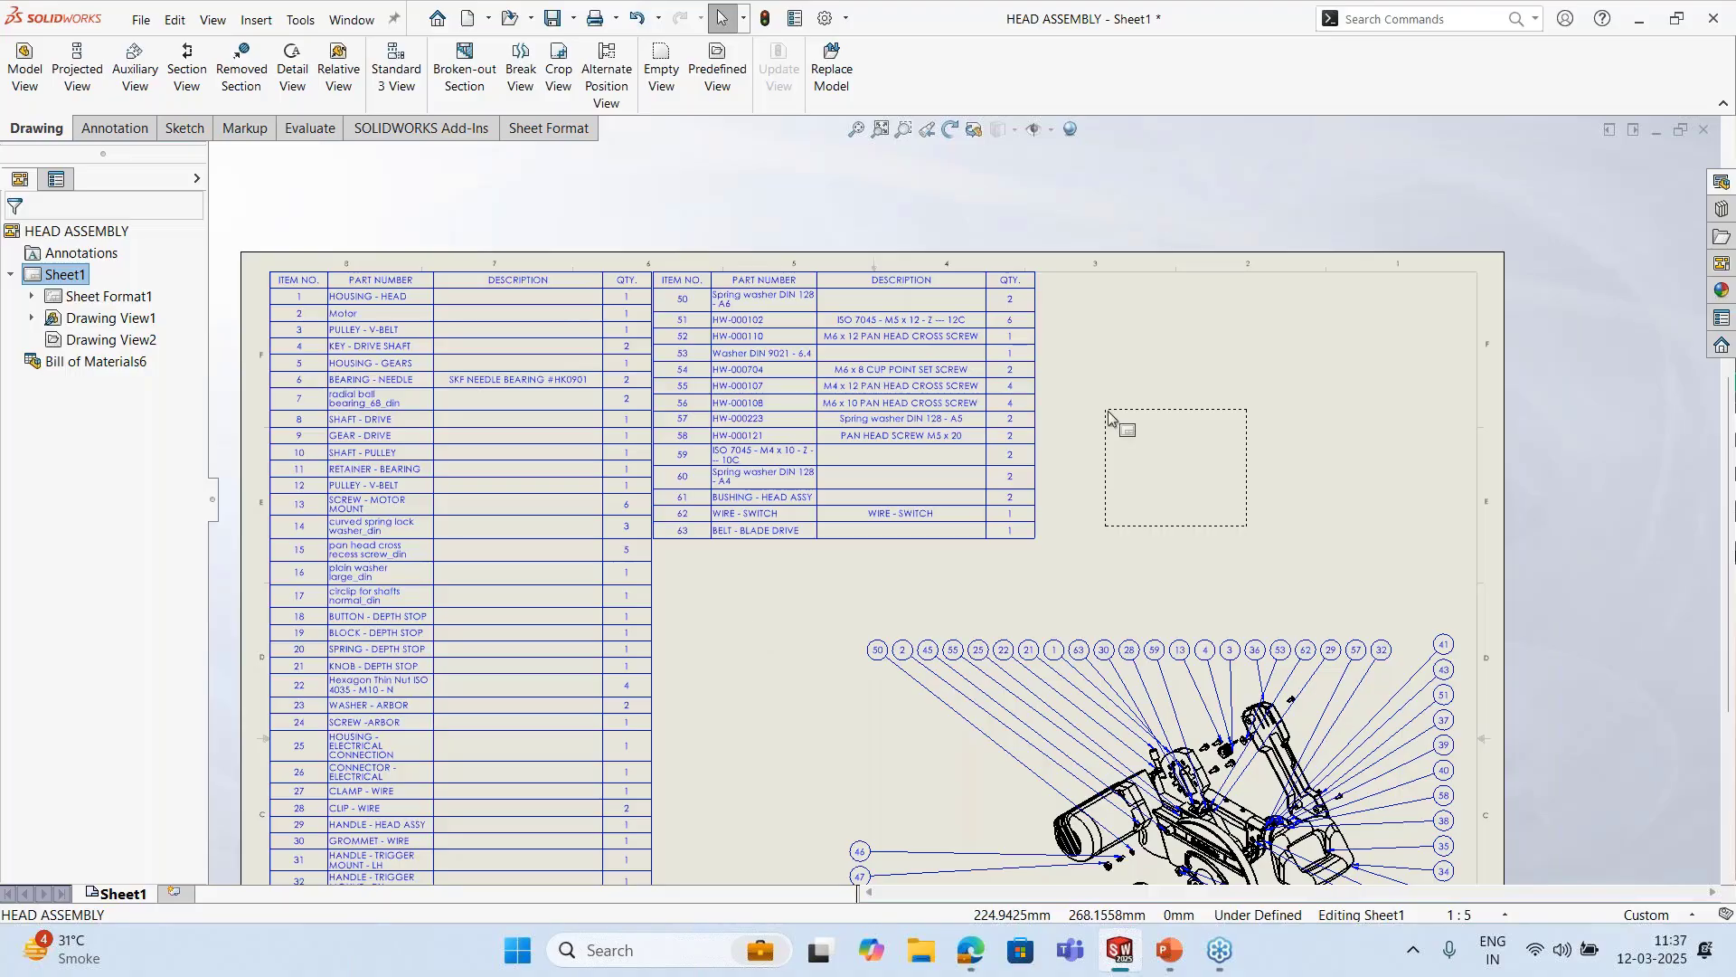
Override the linked quantity of item 50, Spring washer DIN 128 - A6, with 4 in the BOM table
click(1011, 312)
scroll(1011, 312, down, 3)
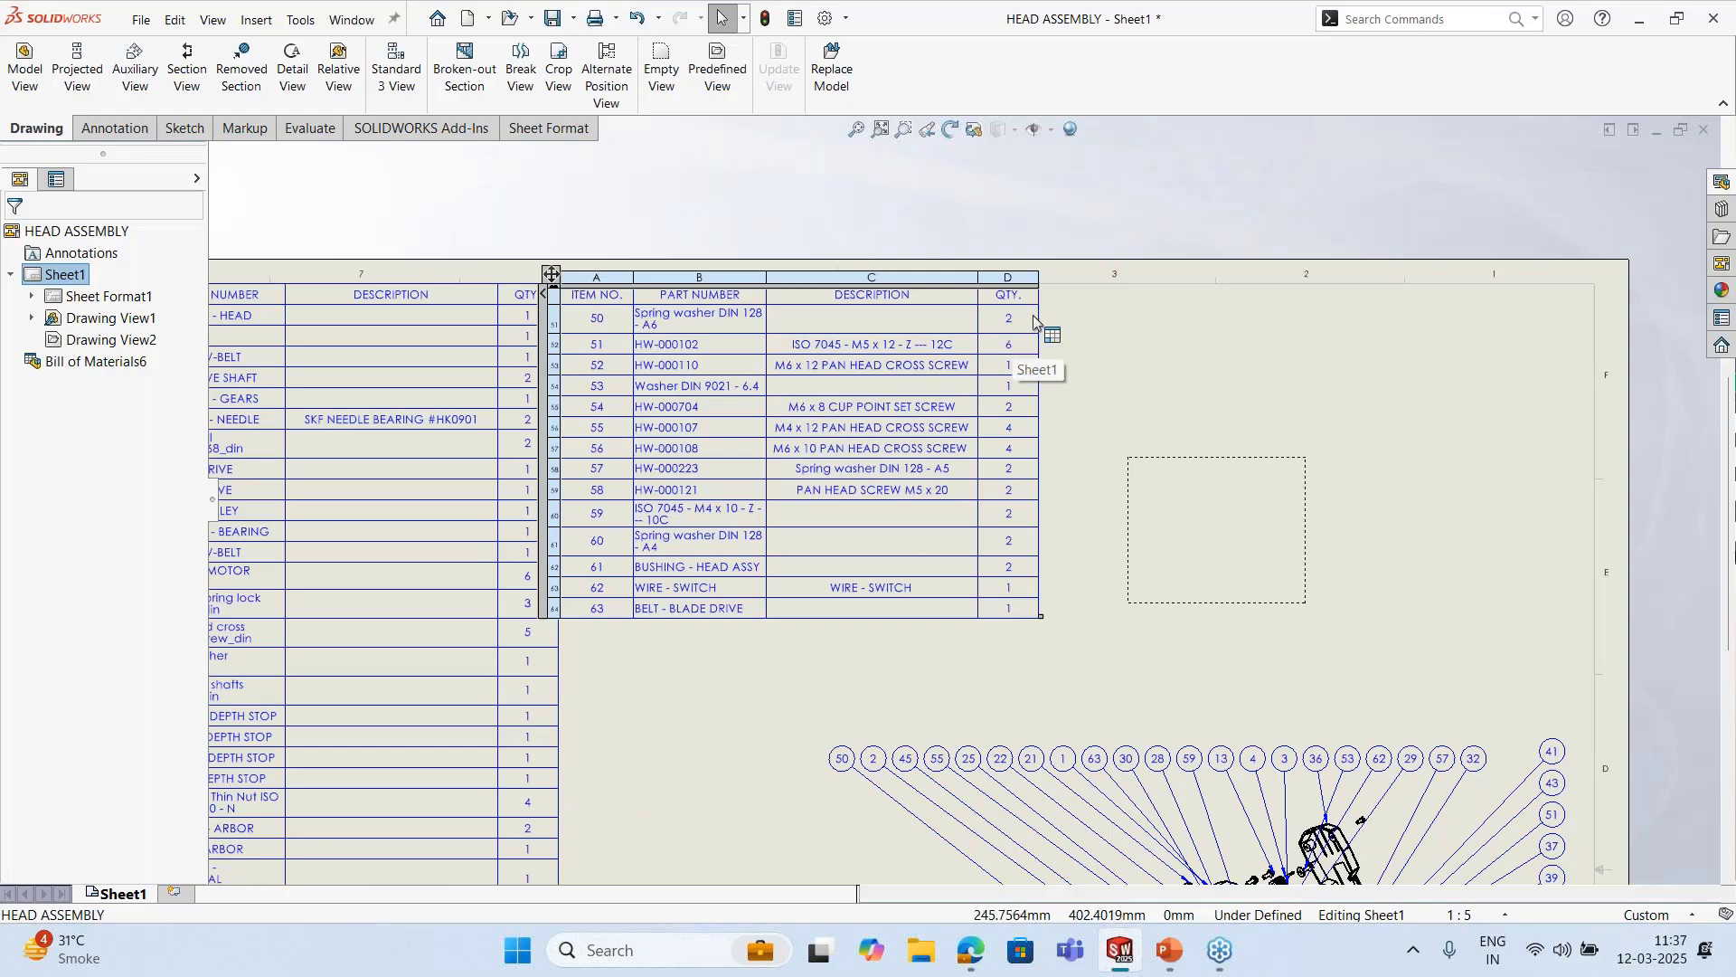
double_click(1006, 320)
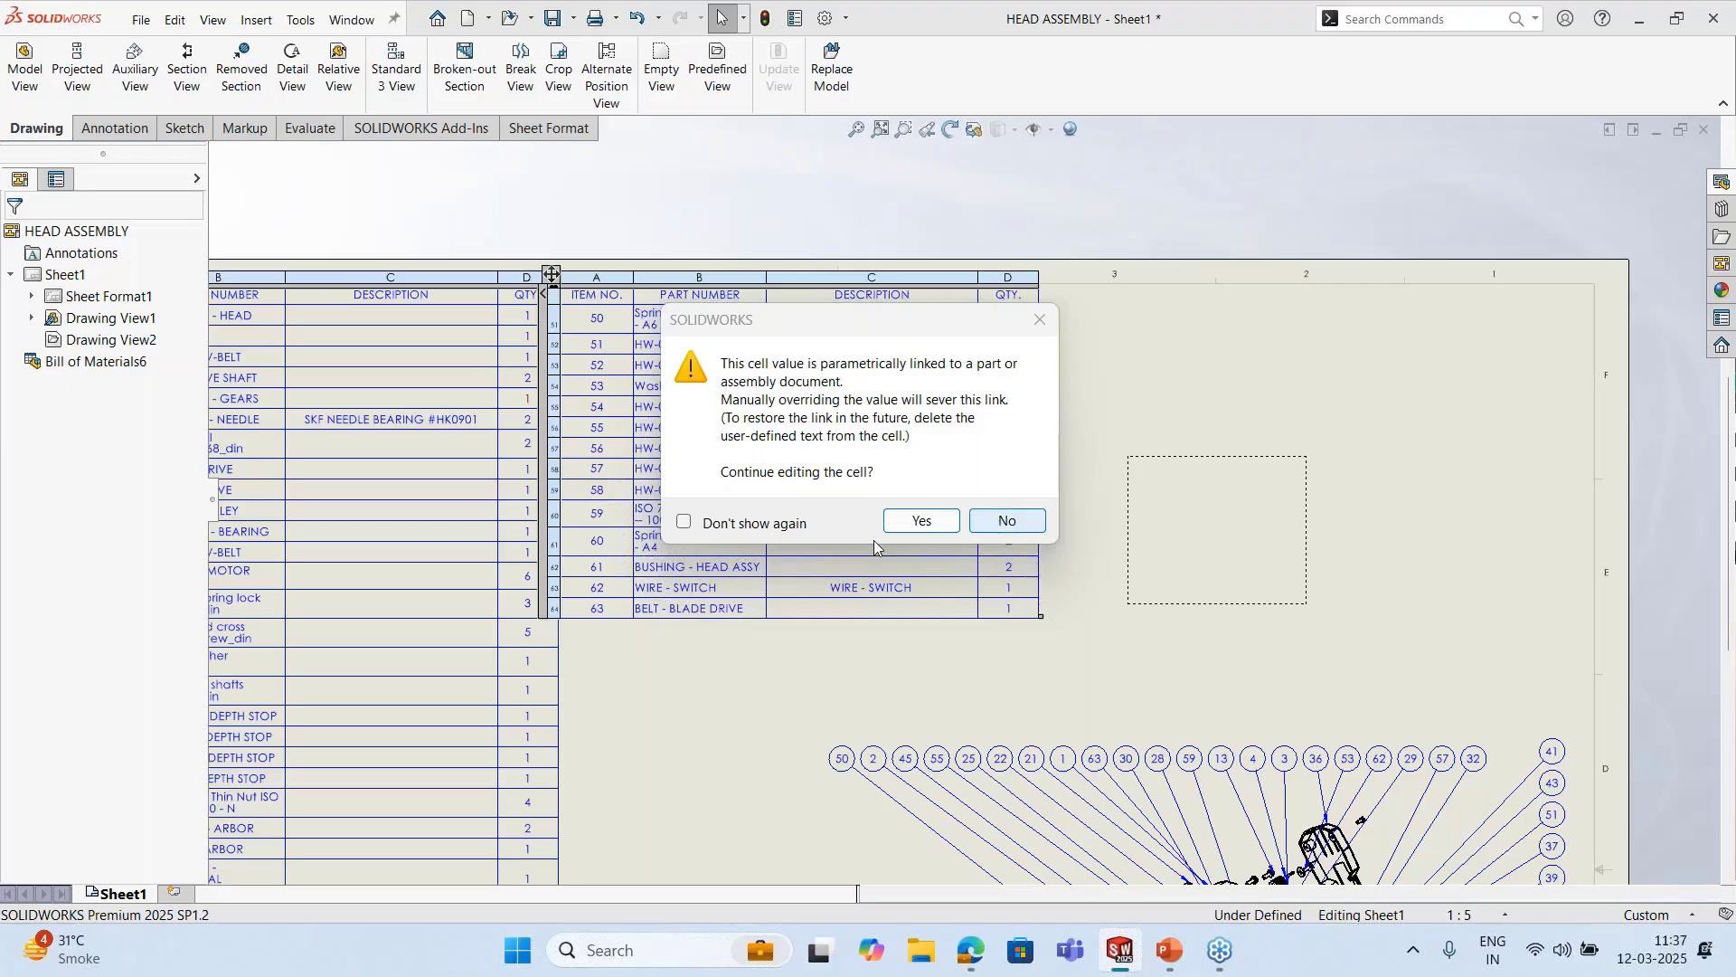
click(922, 521)
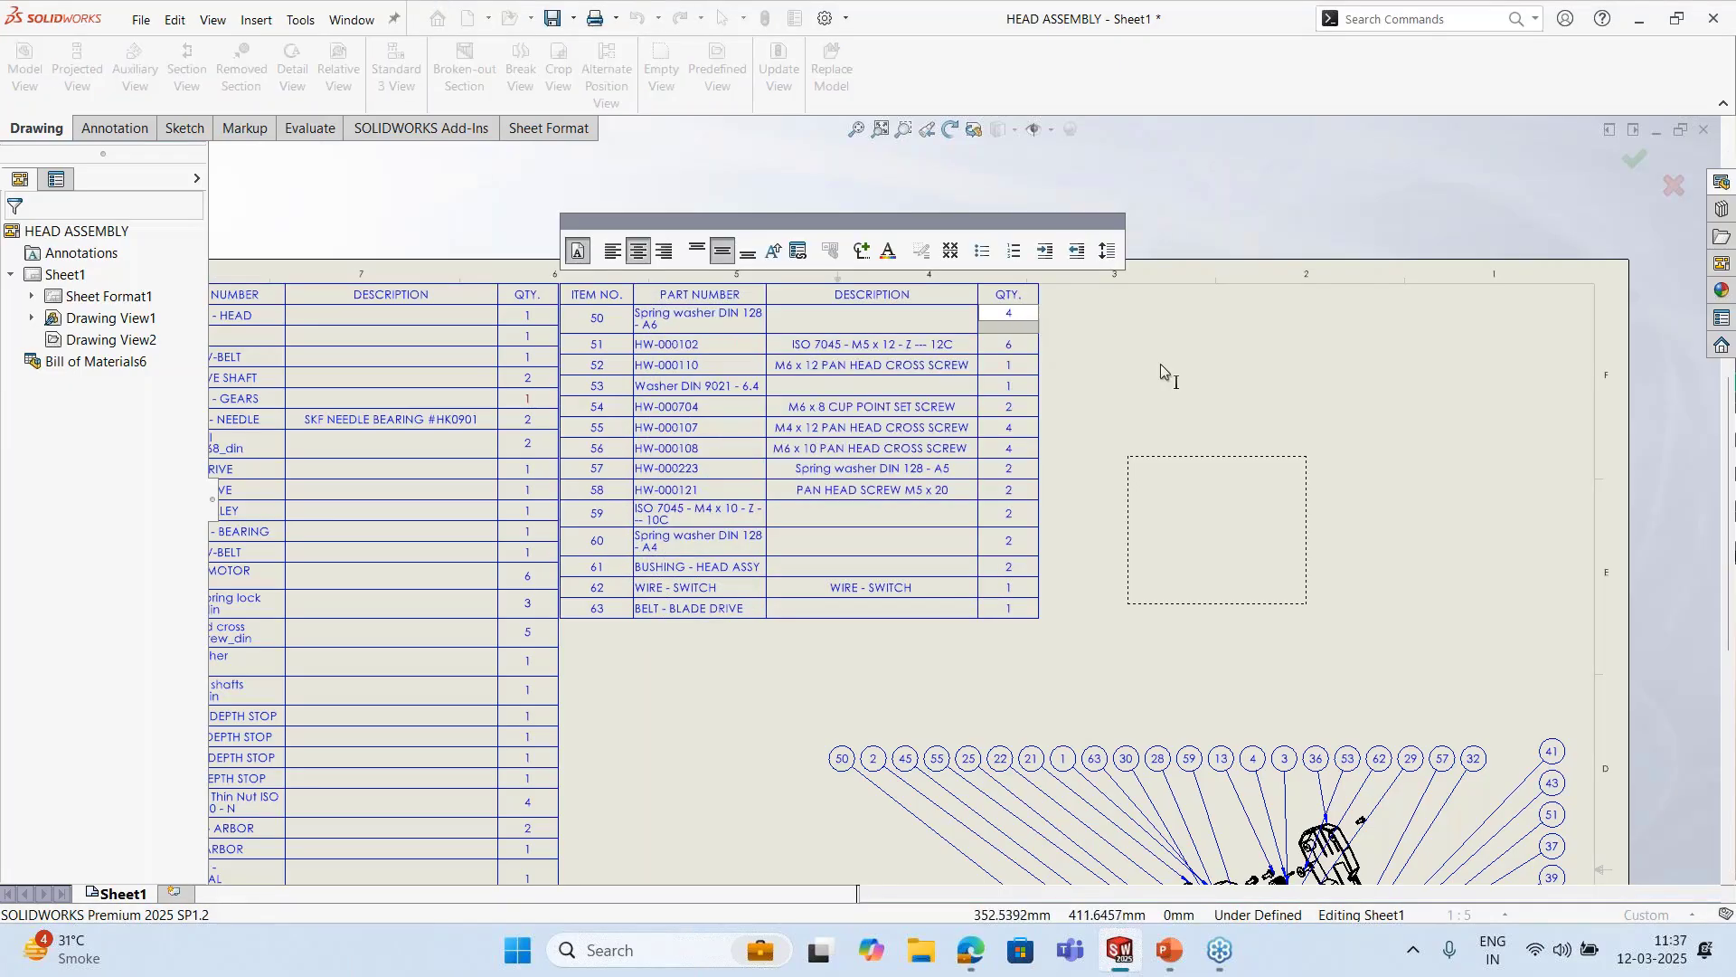
click(1060, 360)
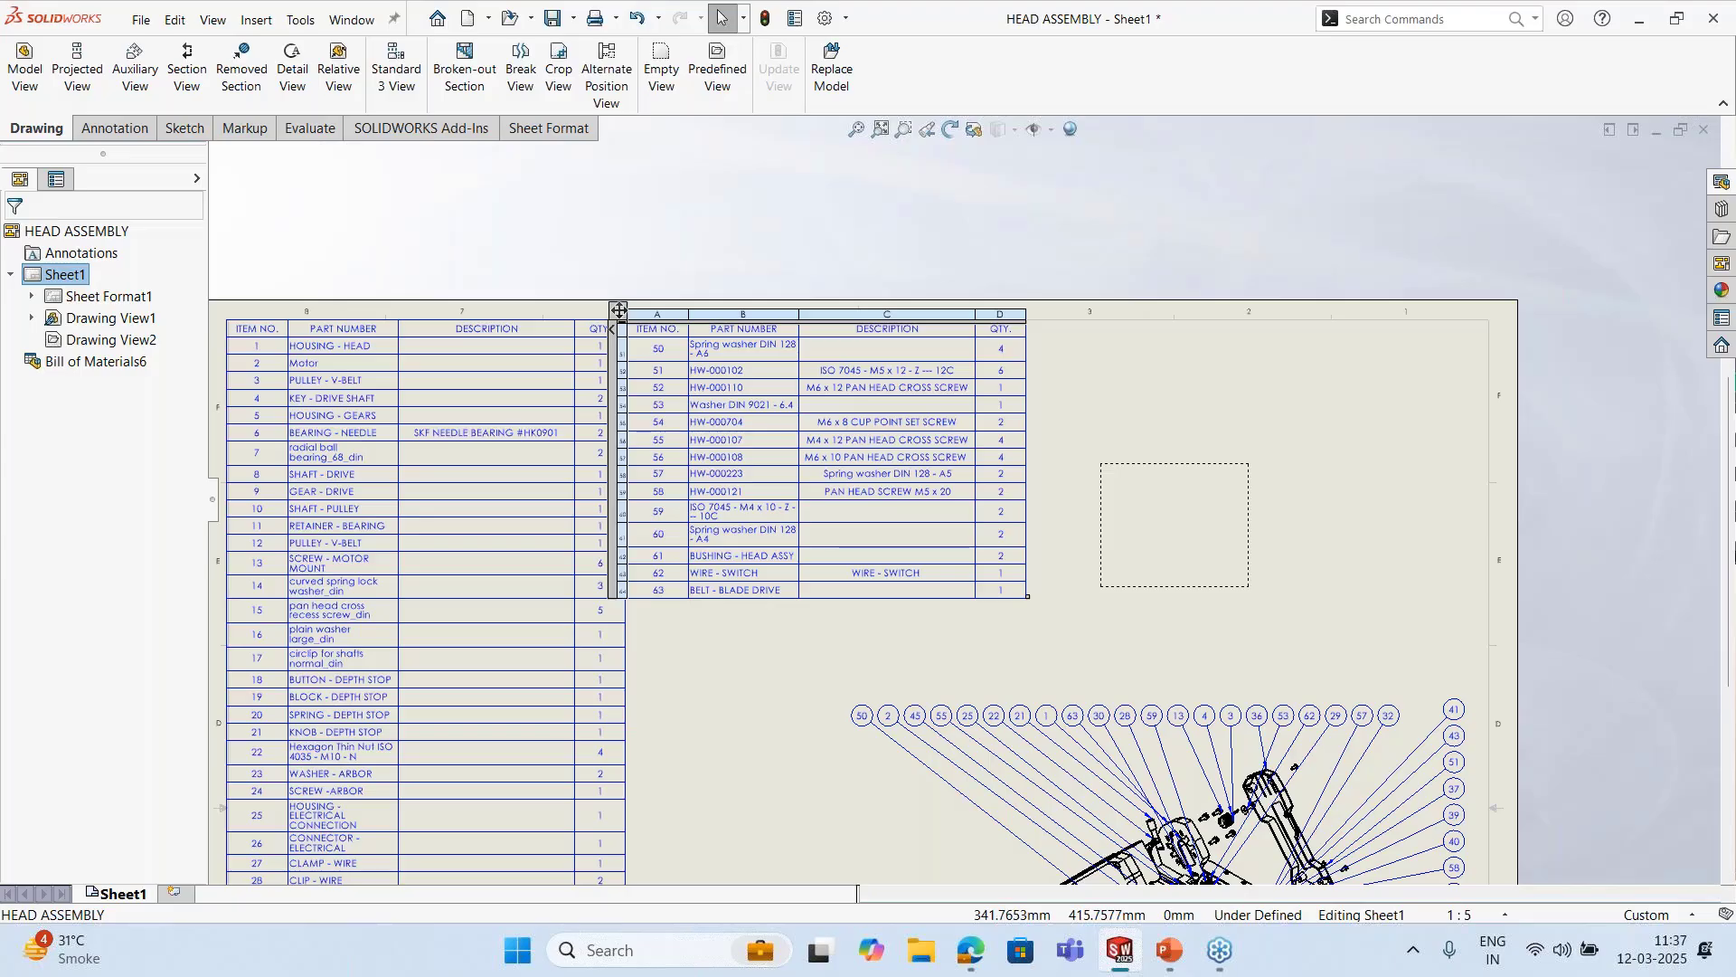
Examine the quantity columns of both BOM table sections for manually overridden values
click(620, 313)
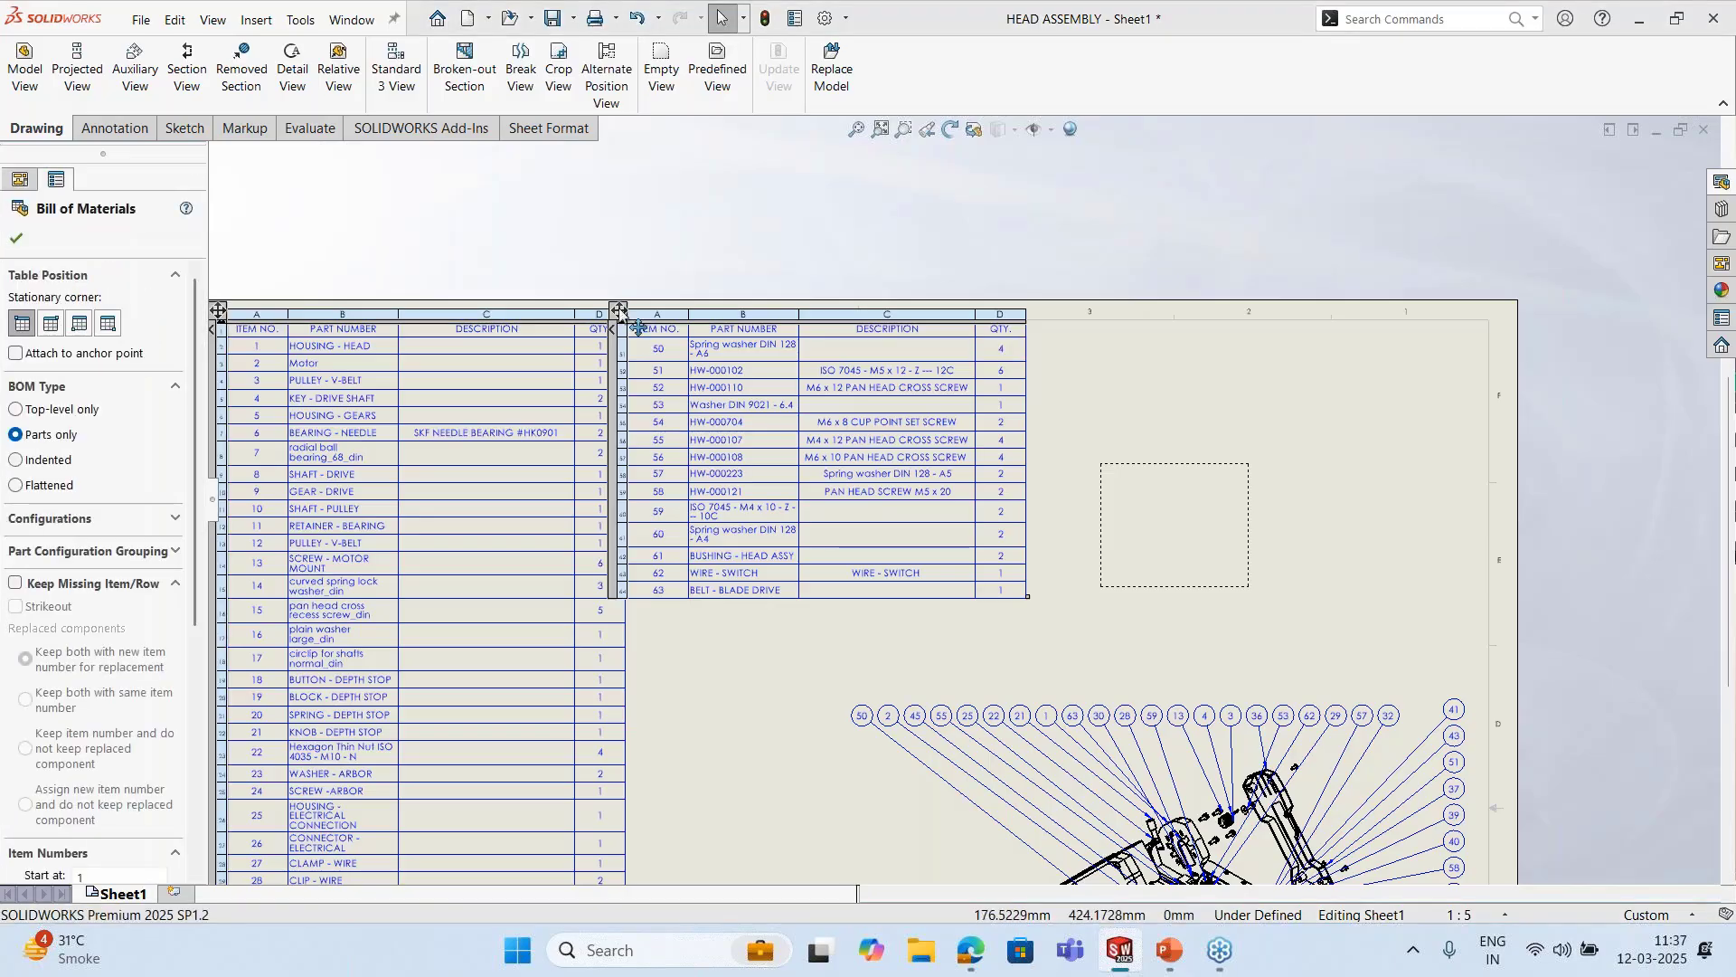
scroll(970, 374, down, 3)
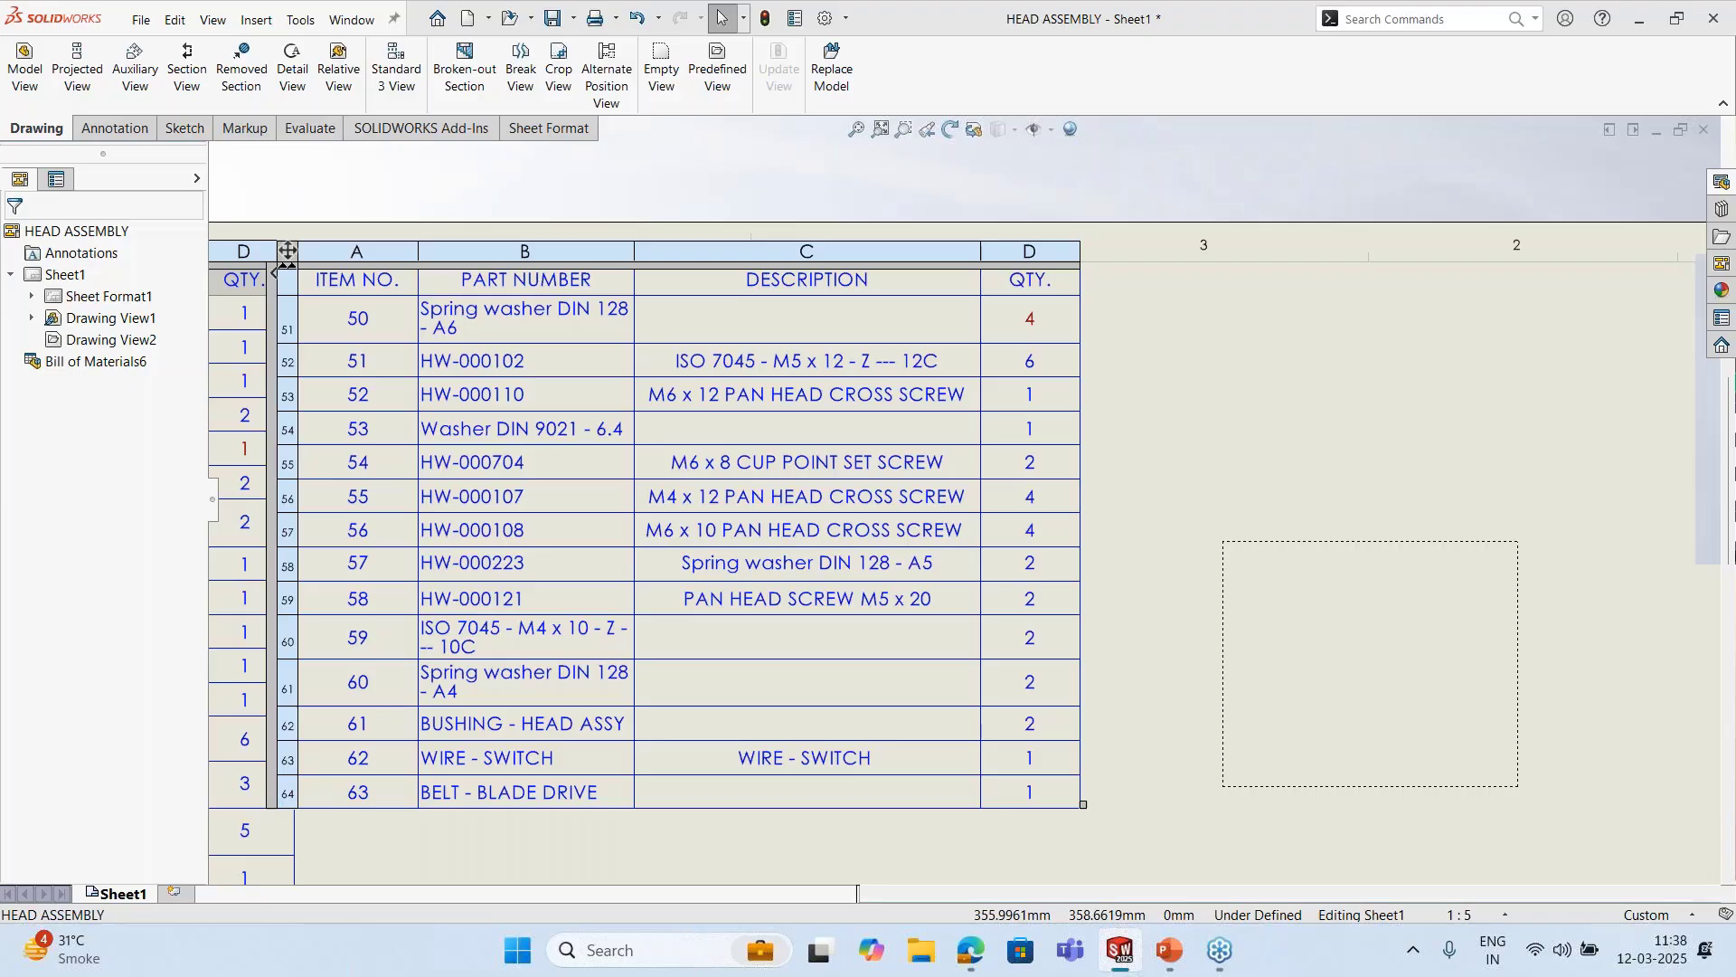
scroll(939, 482, up, 5)
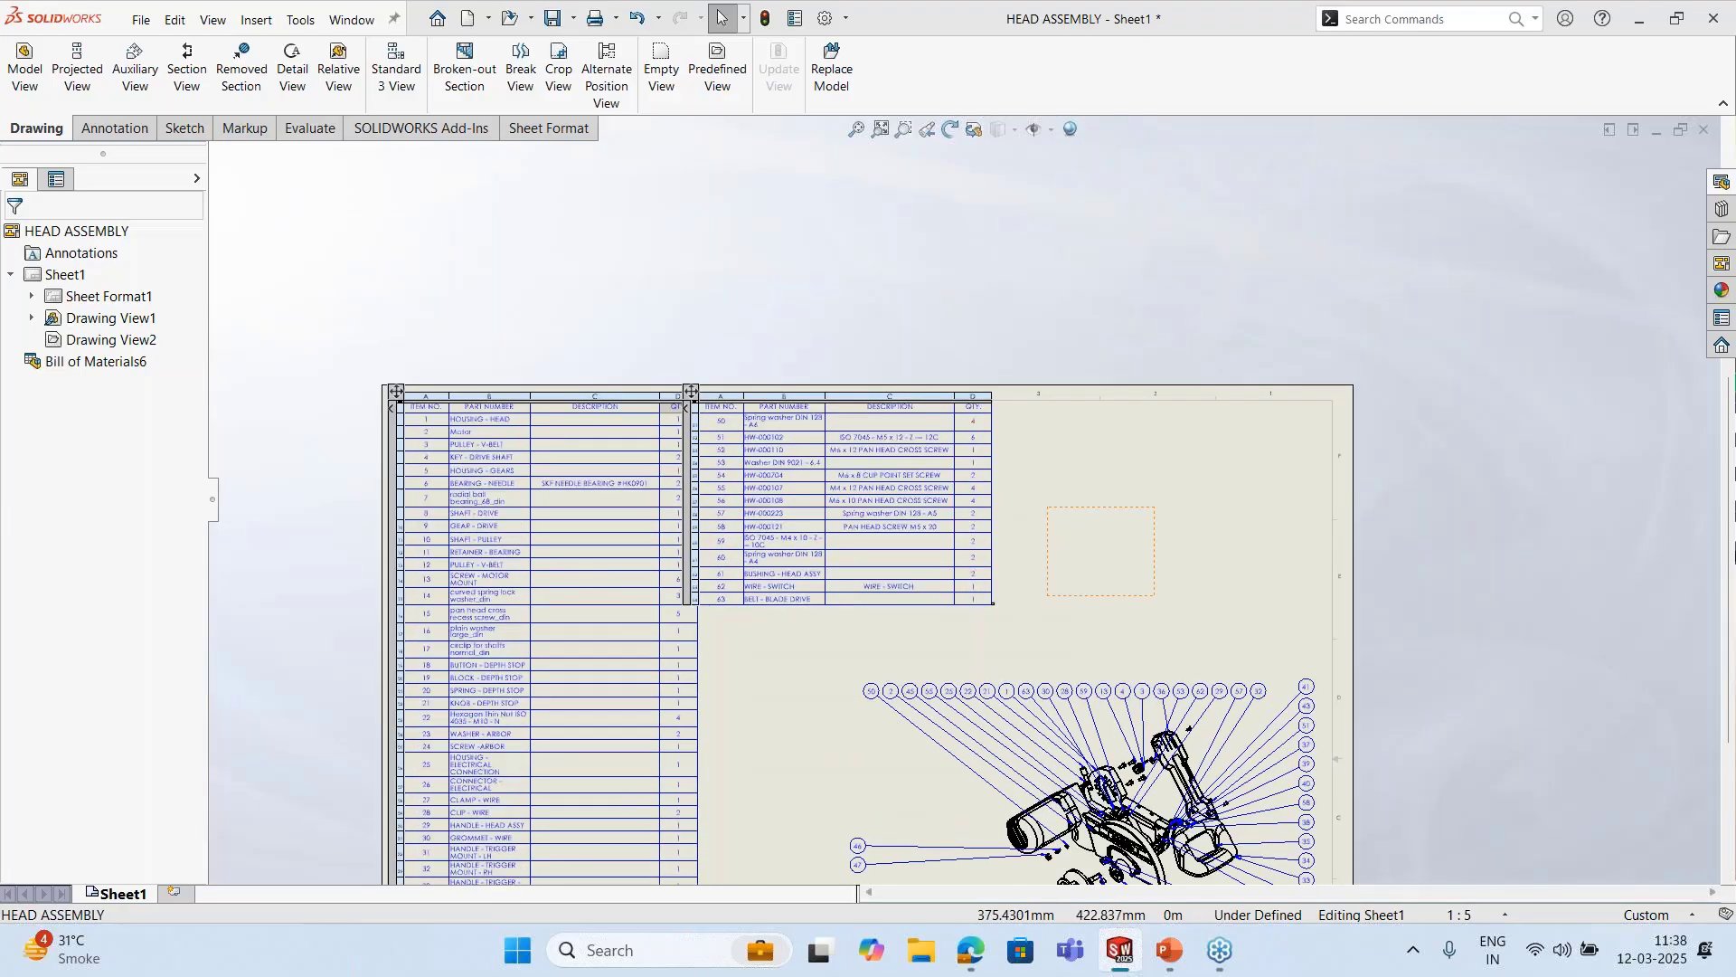
scroll(999, 540, down, 3)
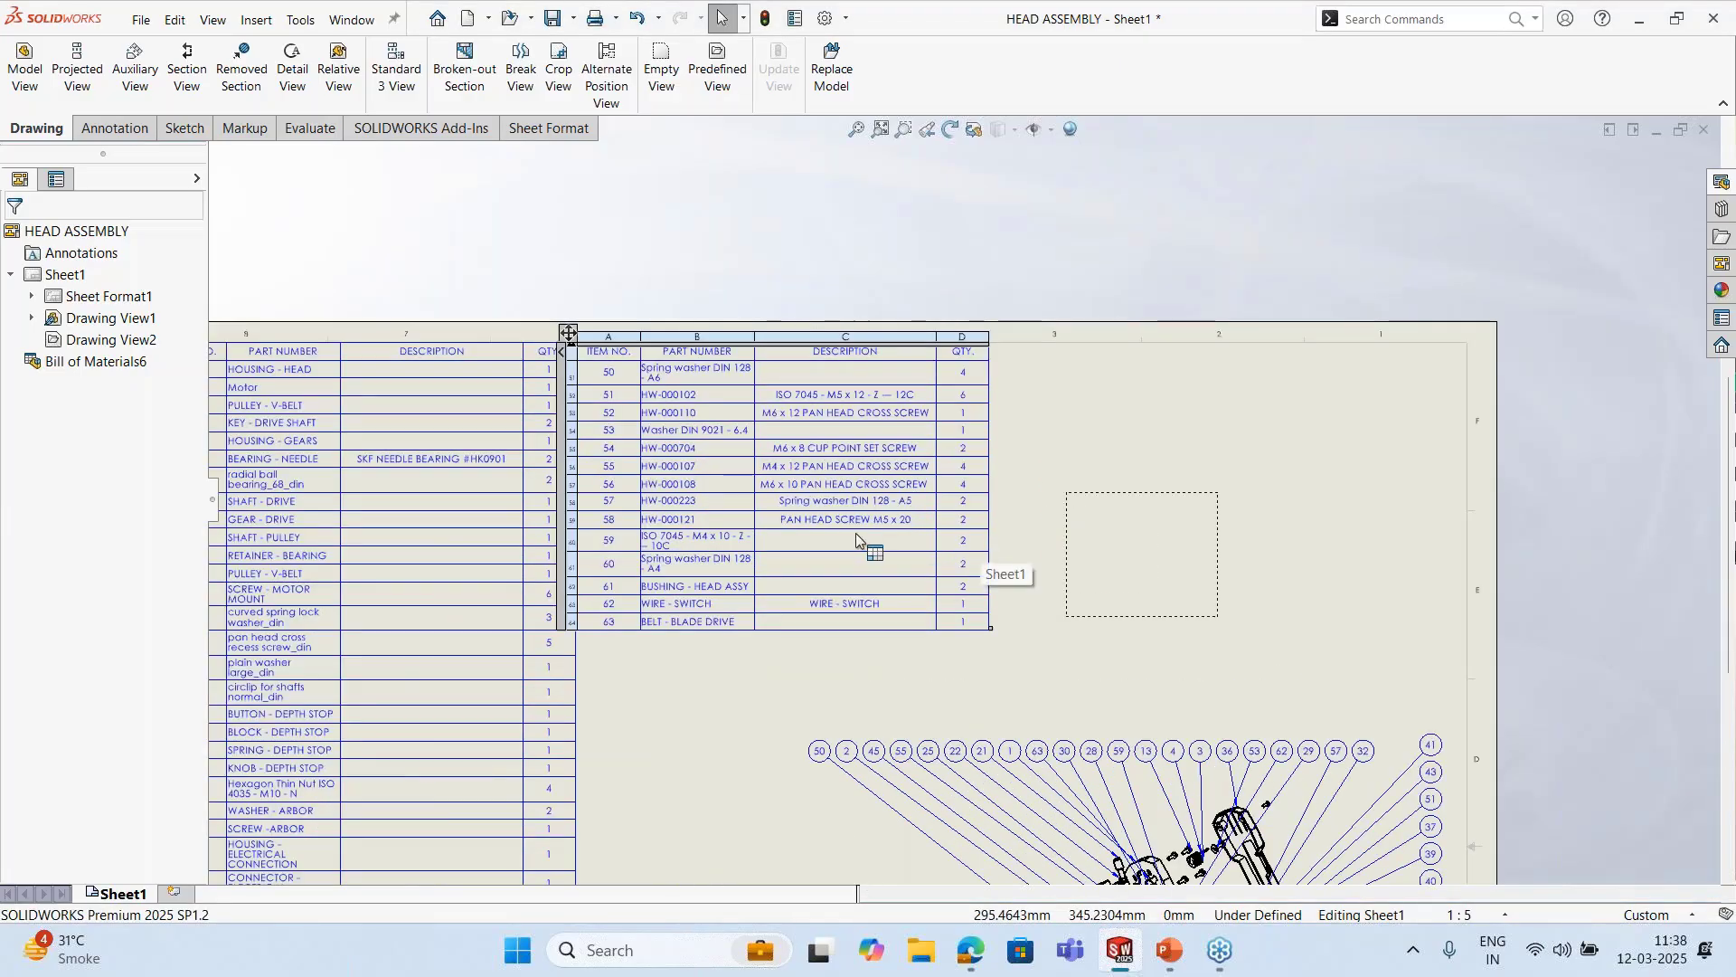
scroll(838, 572, up, 2)
scroll(791, 588, down, 2)
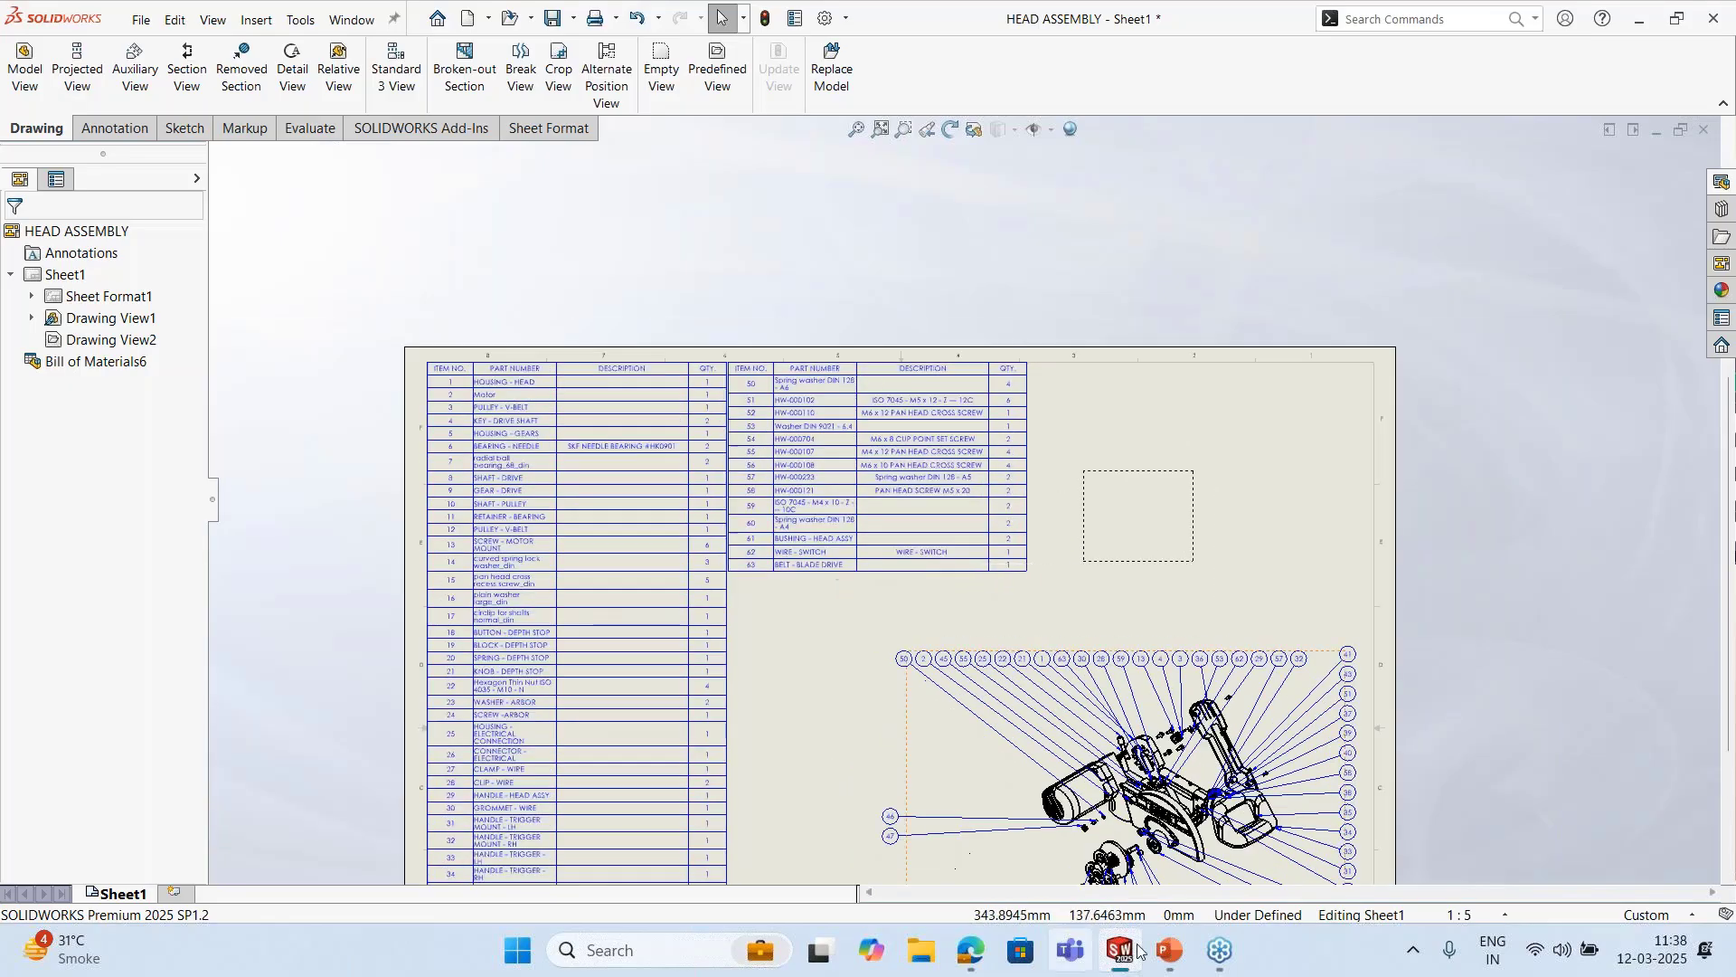
mouse_move(1163, 949)
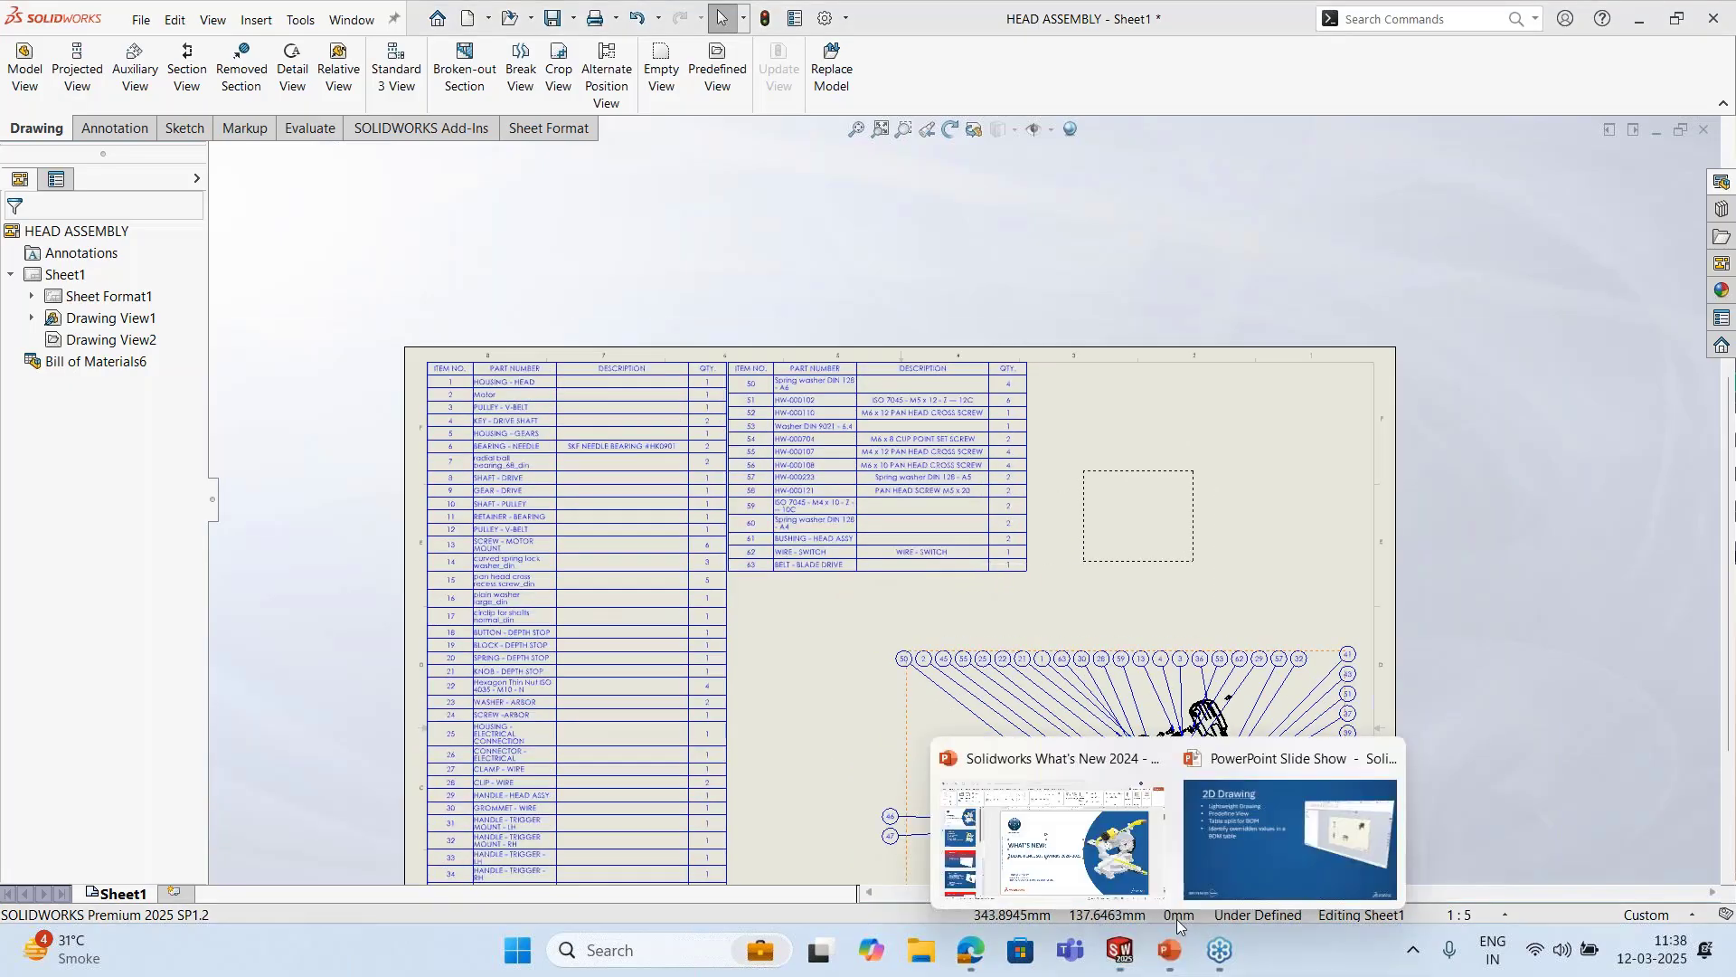
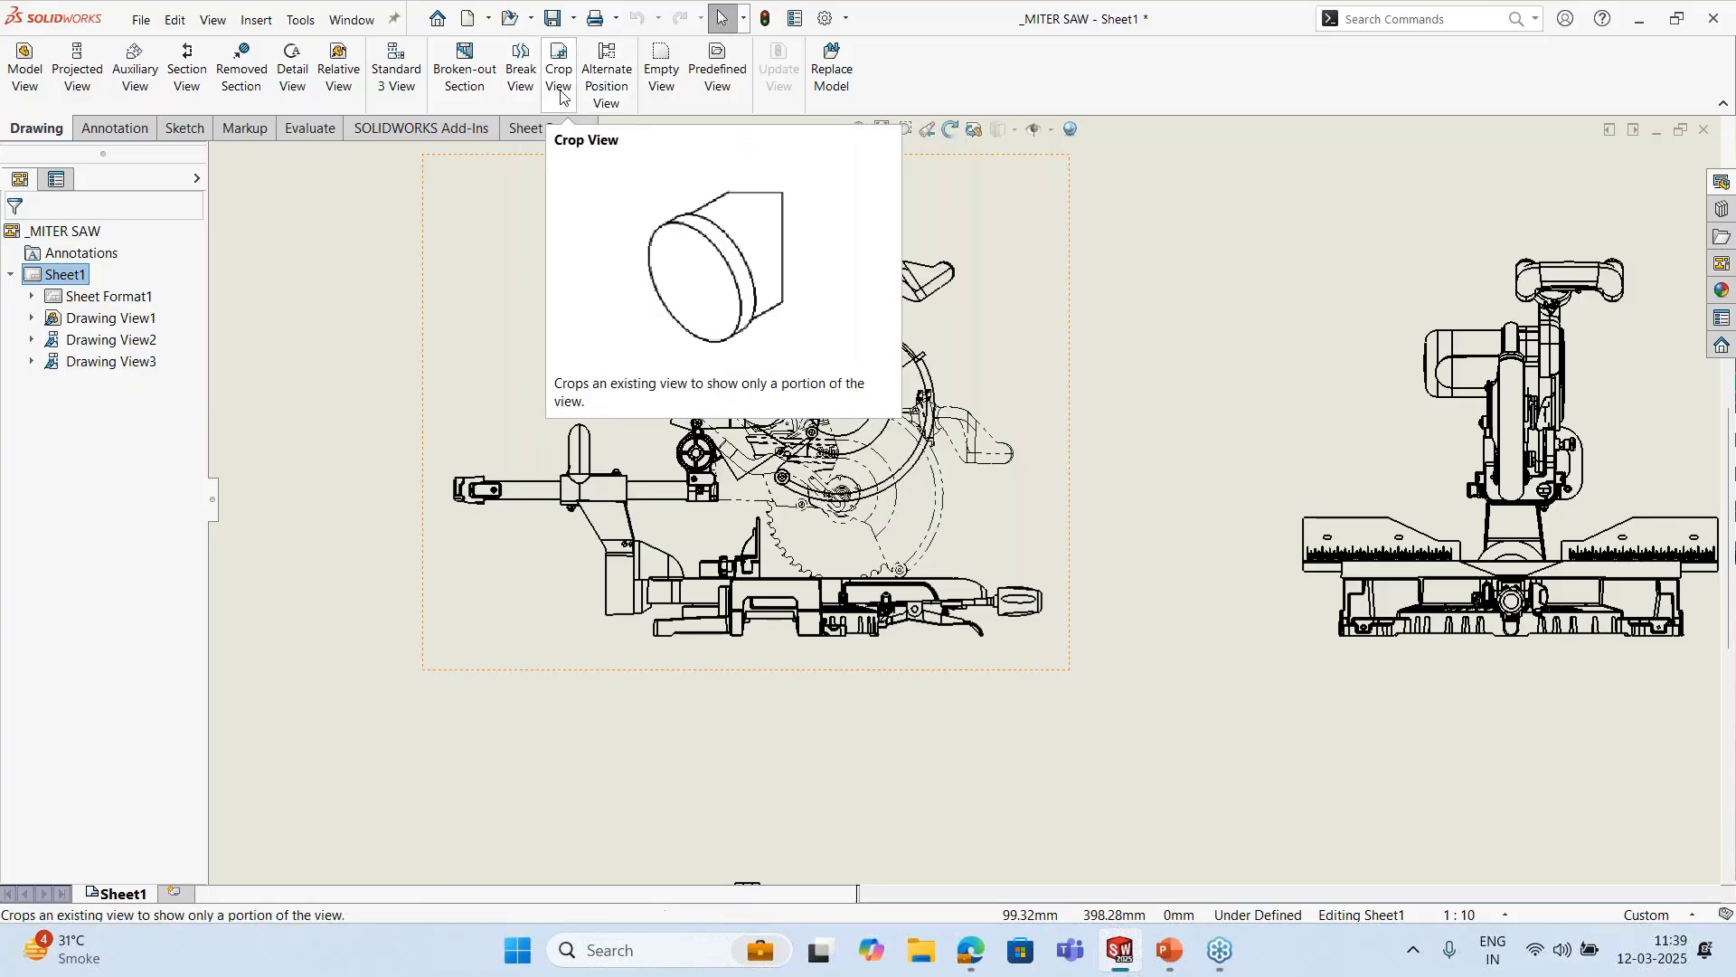
Sketch a circle of about 174 mm radius centred on the dashed lowered handle in the miter saw's side view
click(181, 128)
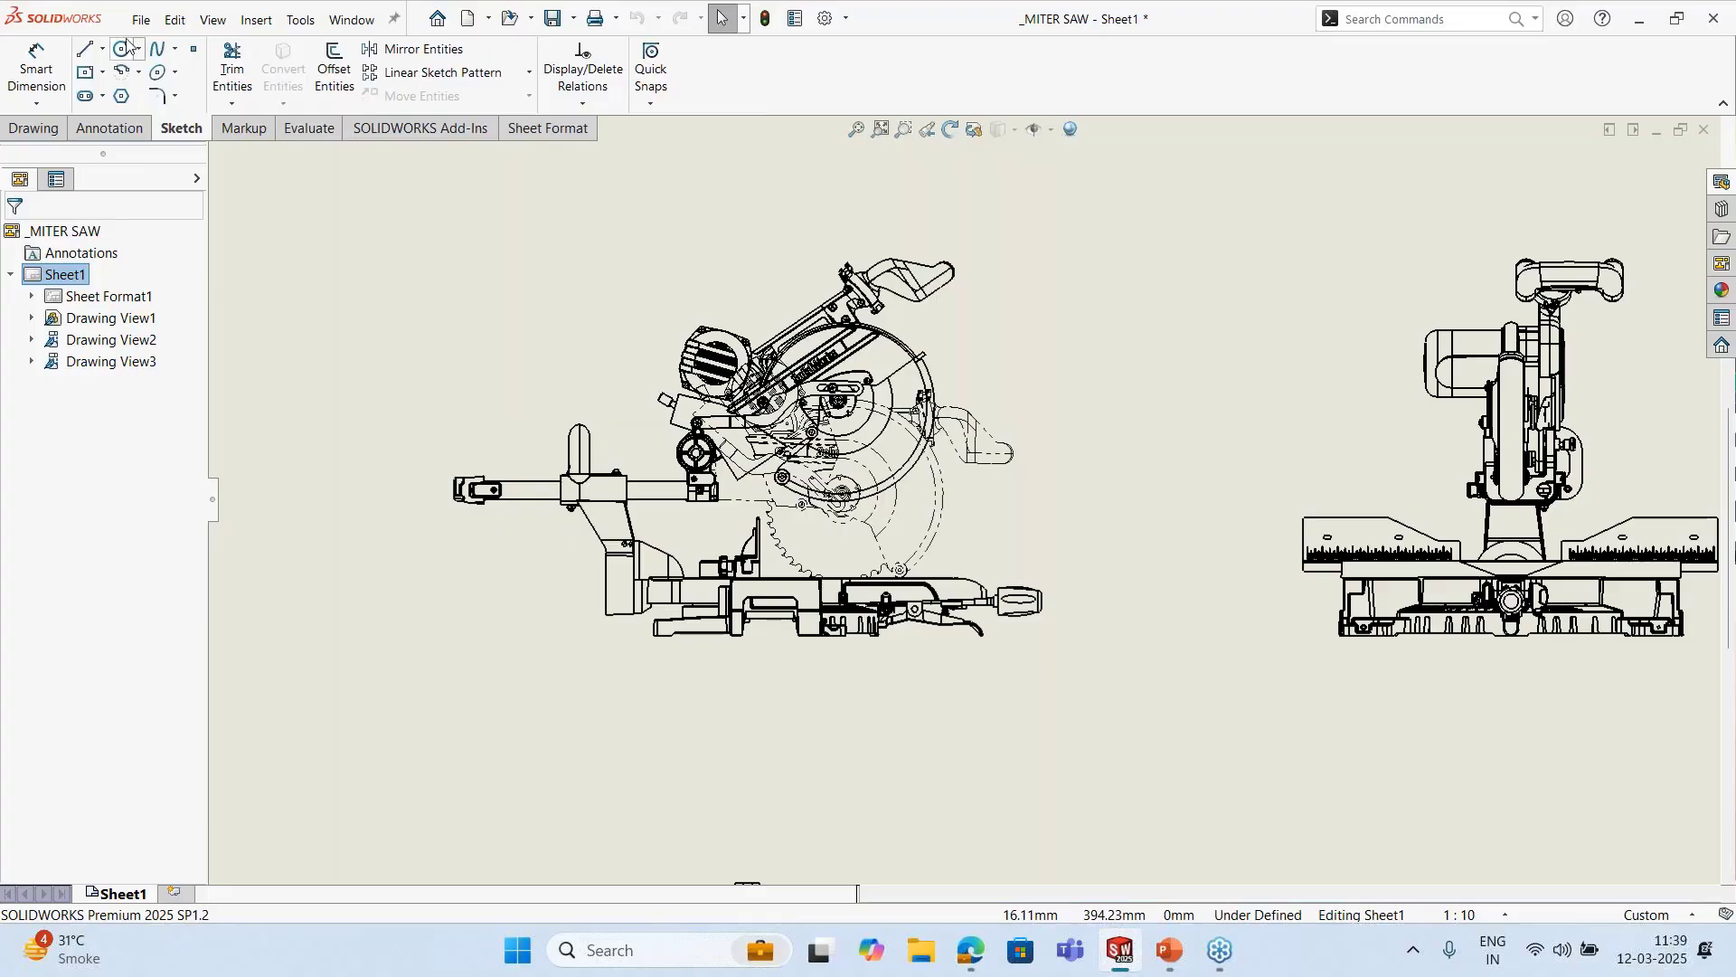
click(123, 48)
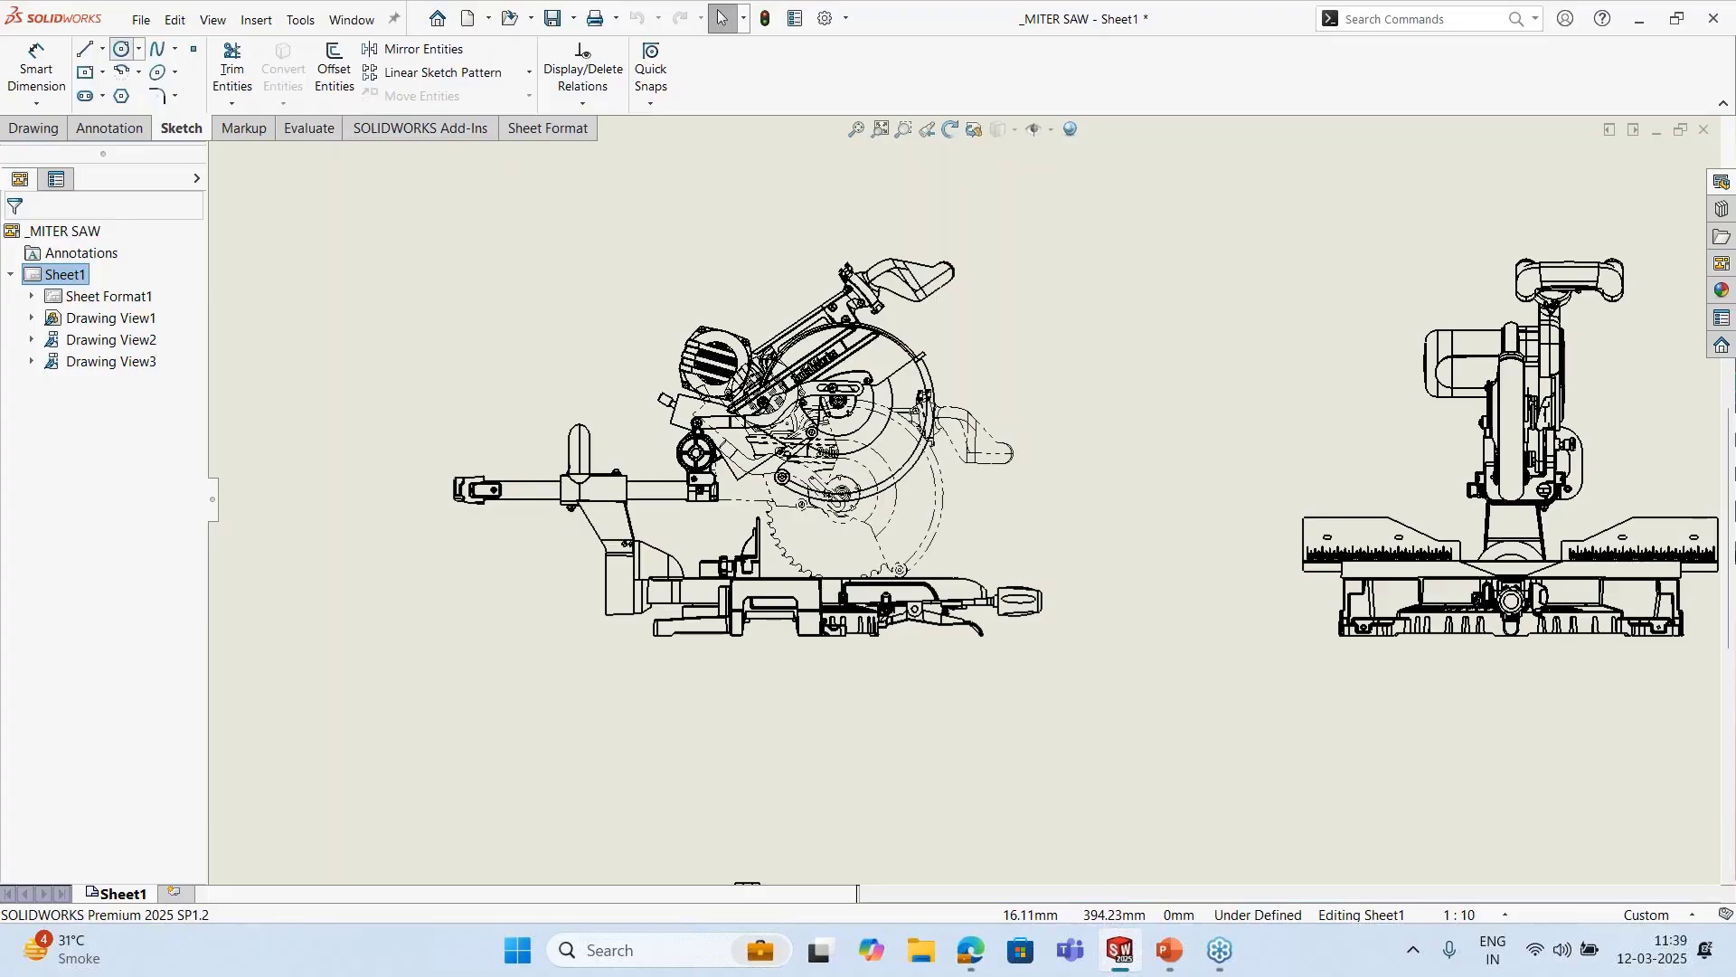
click(967, 452)
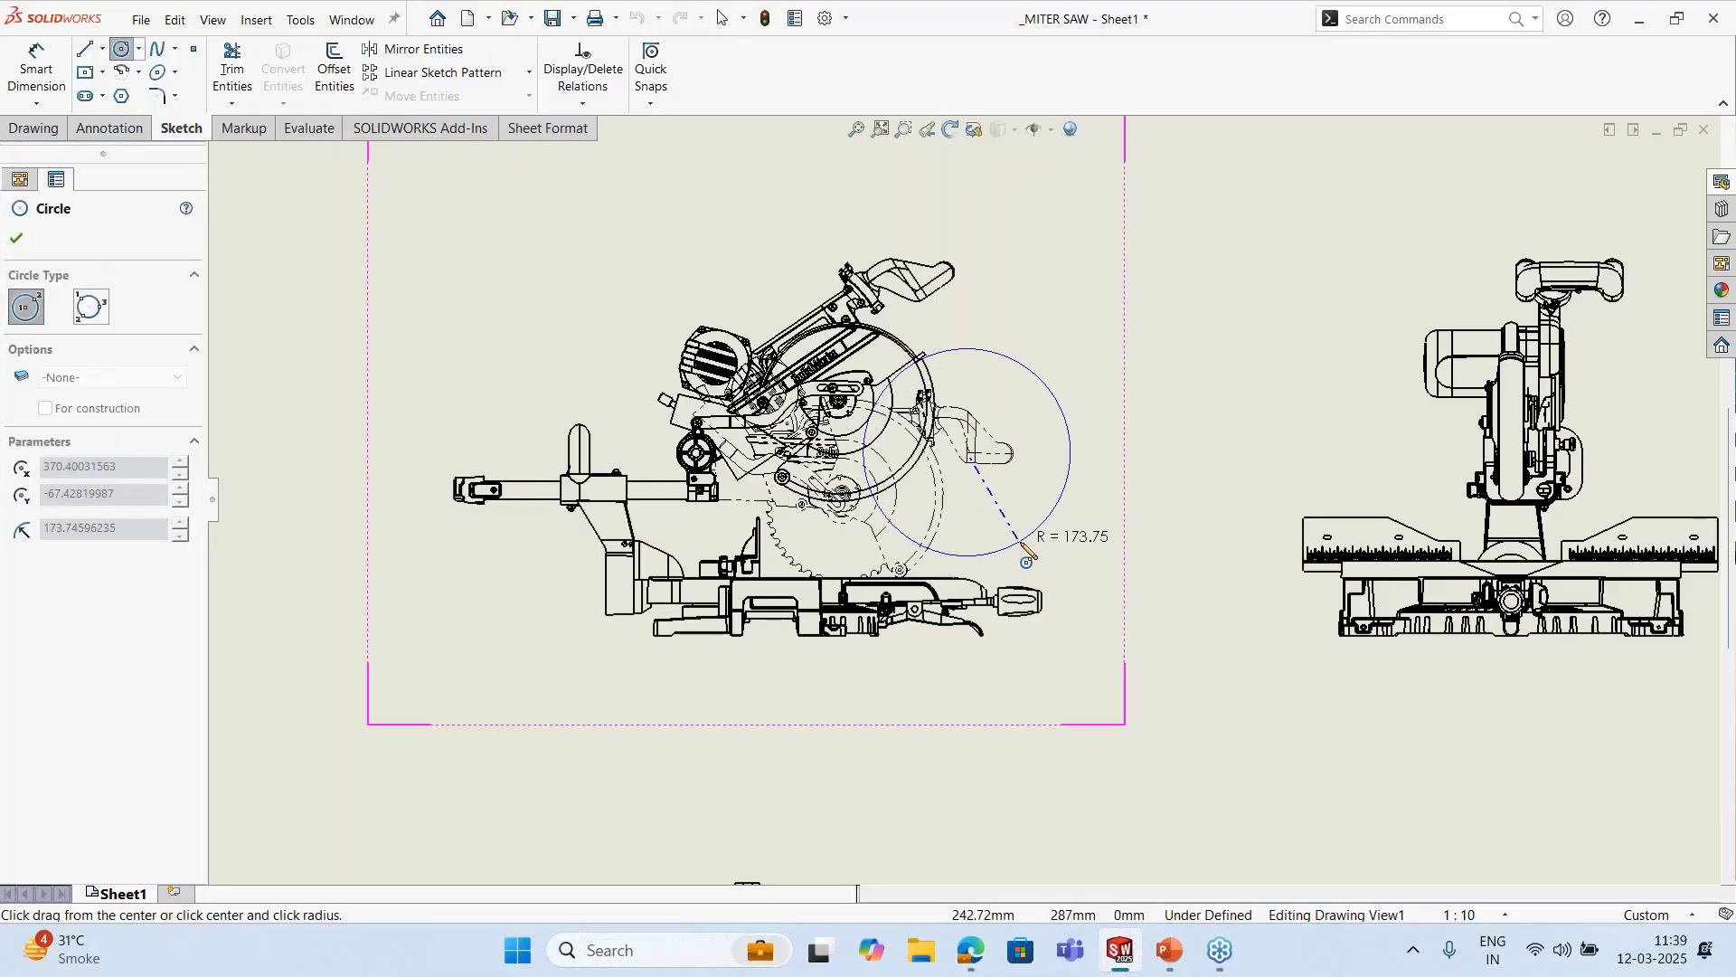
click(1047, 564)
key(Escape)
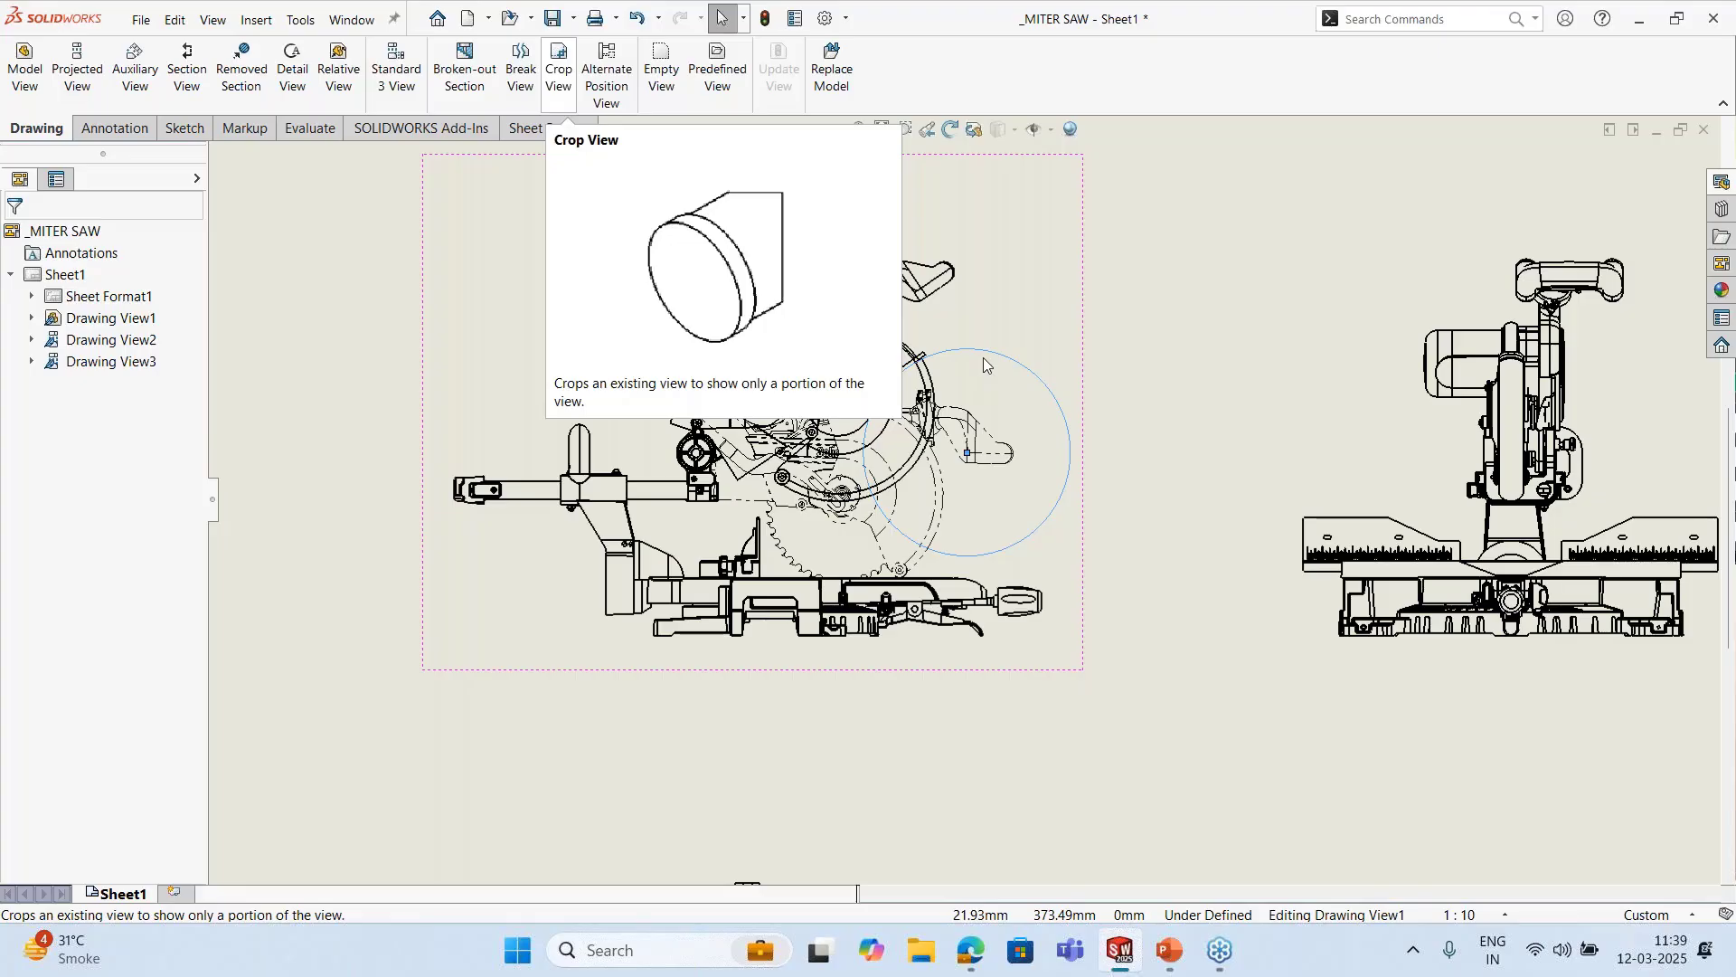
Crop the miter saw's side view to the sketched circle around the handle
click(567, 86)
click(961, 455)
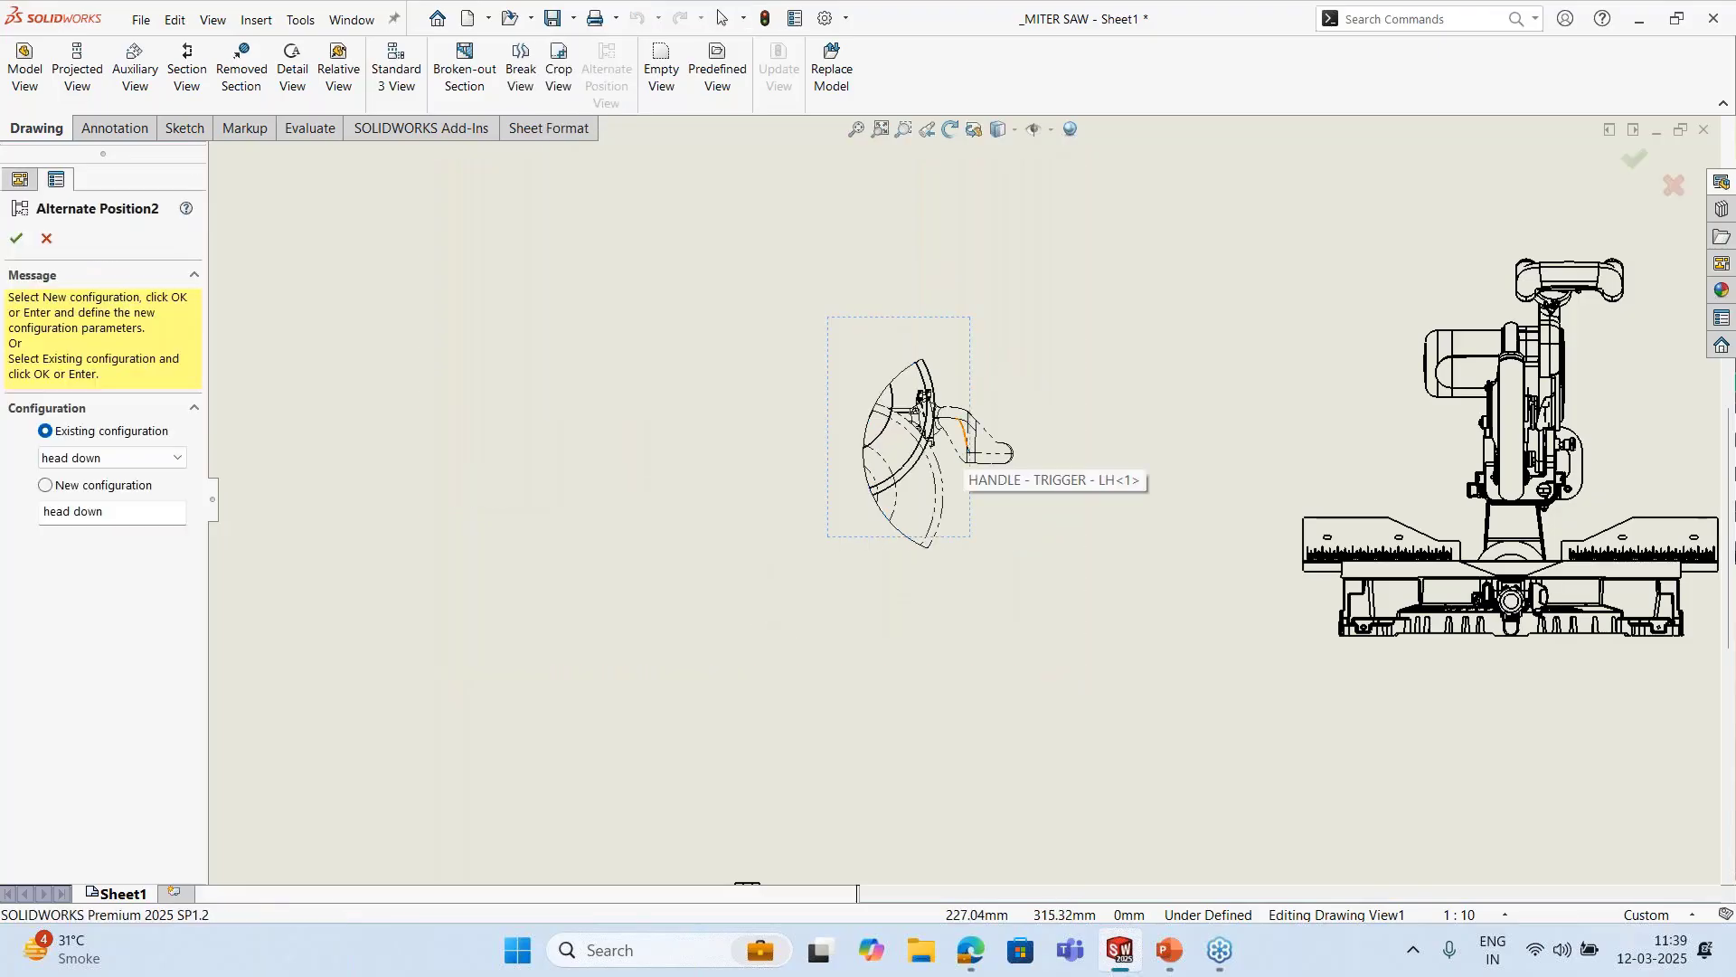
click(16, 238)
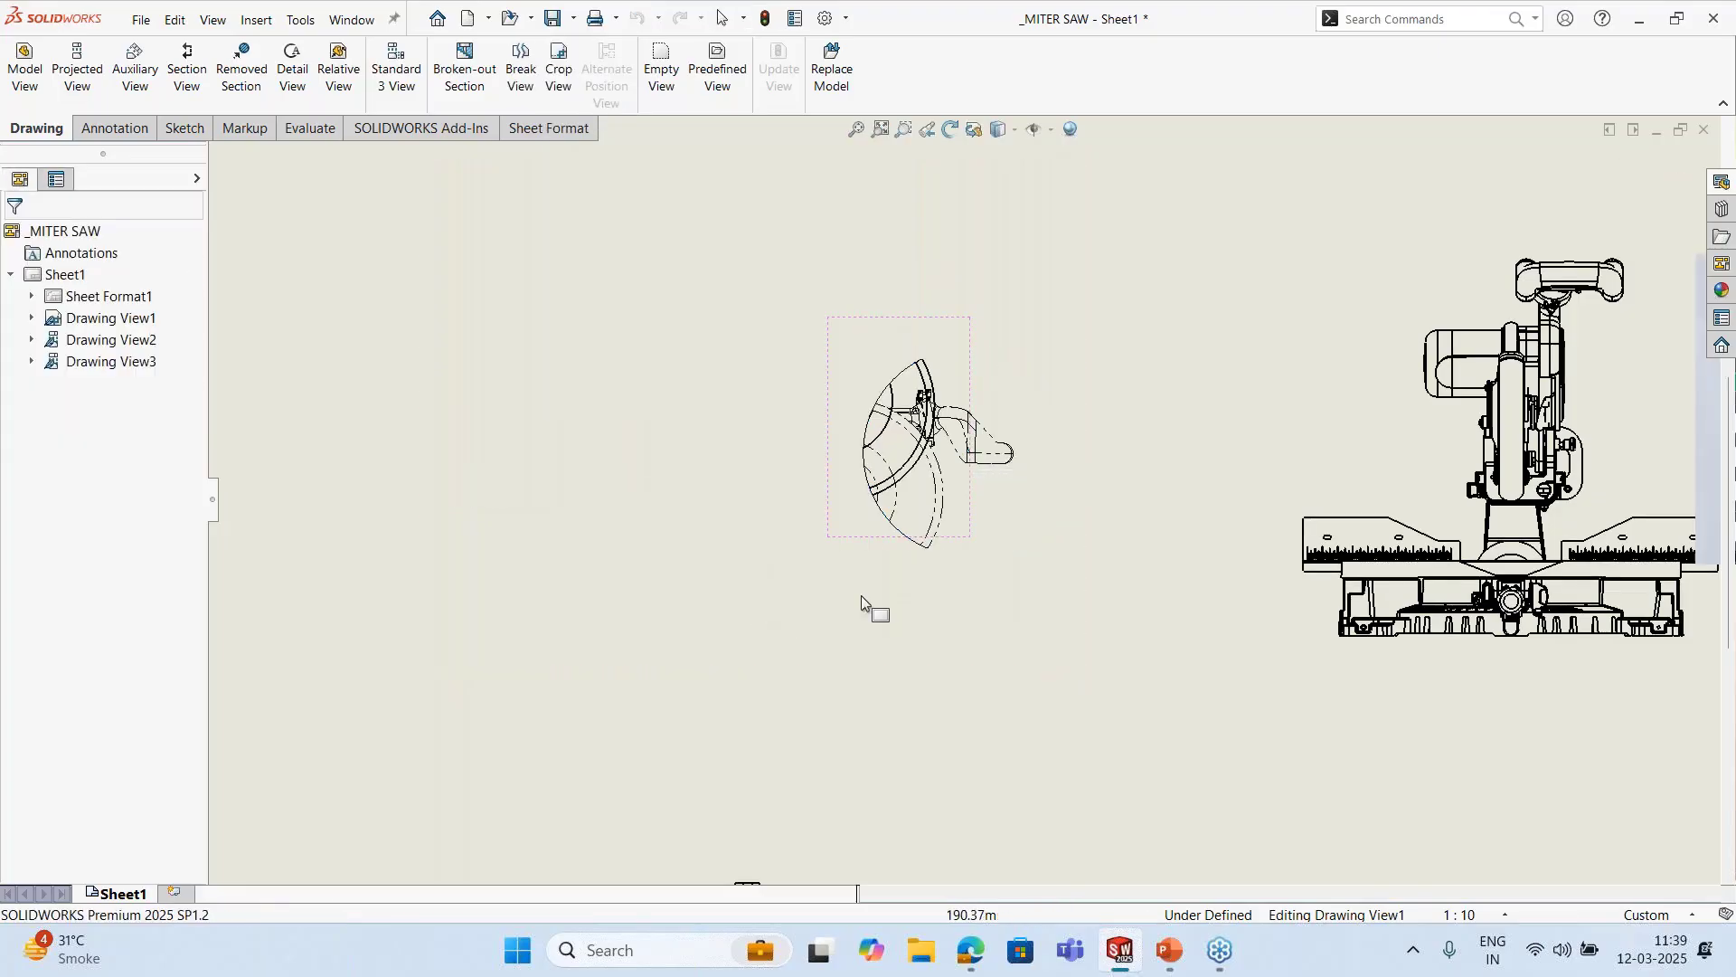
scroll(861, 595, up, 4)
scroll(861, 595, up, 1)
click(966, 658)
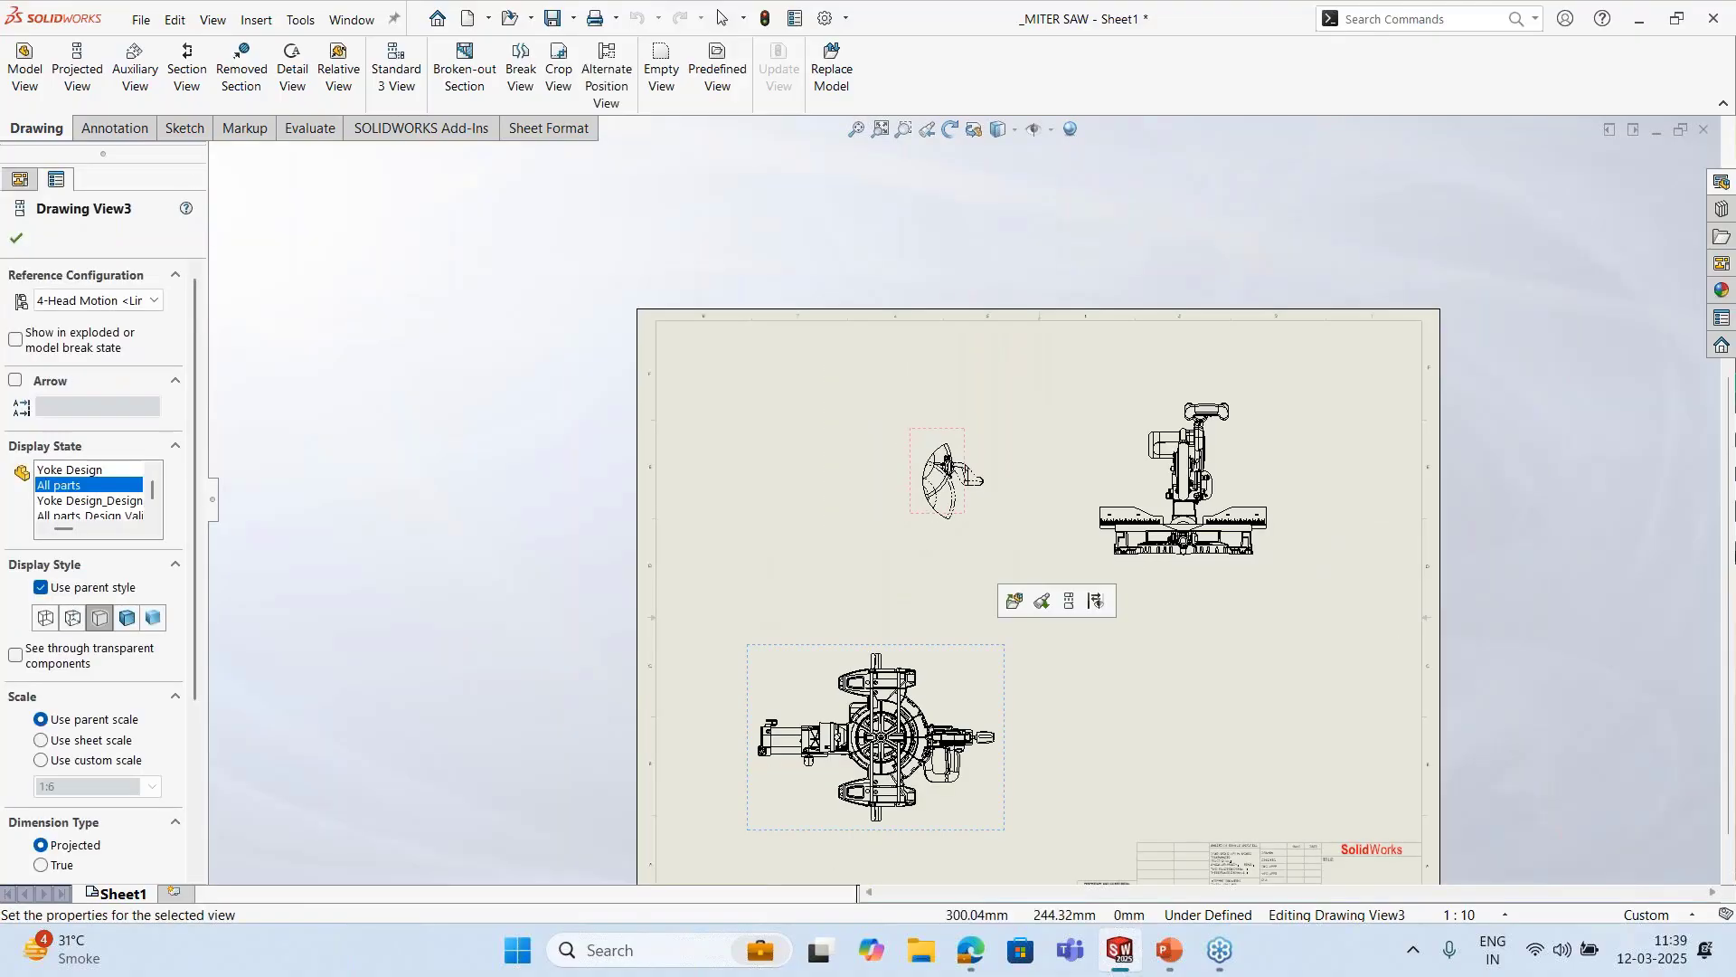
click(1022, 519)
Dimension the horizontal distance between two points on the base's bottom edge in the front view, placing it below the view
scroll(1022, 519, down, 3)
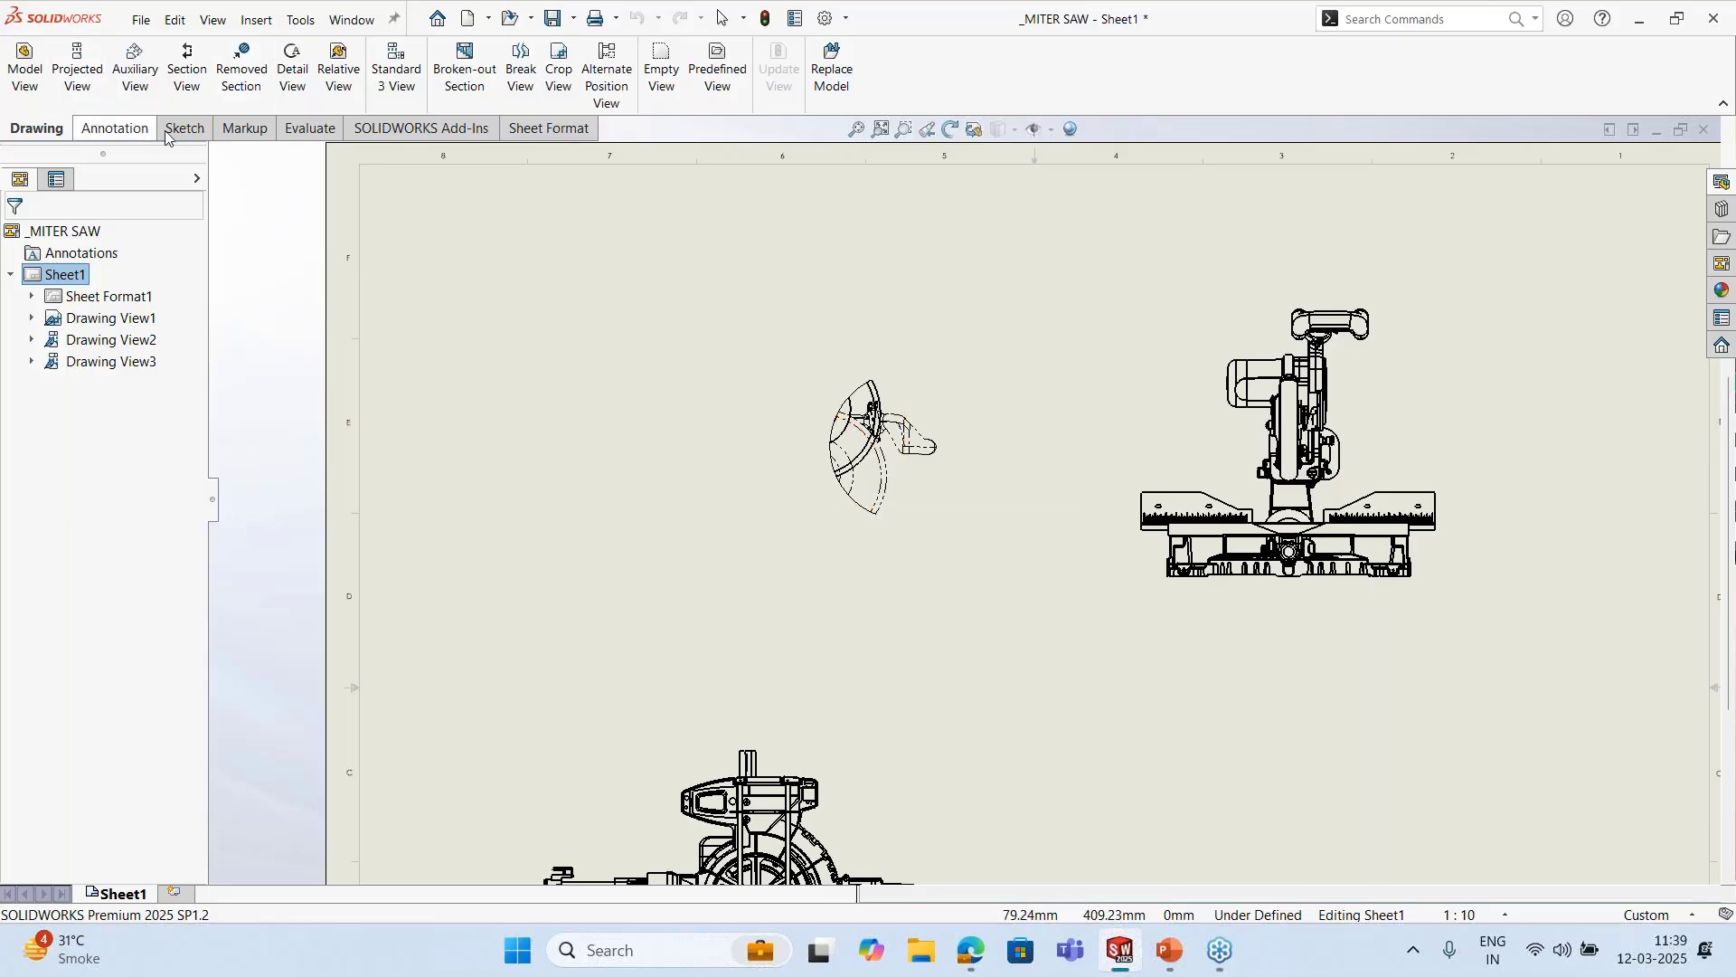
click(114, 128)
click(22, 65)
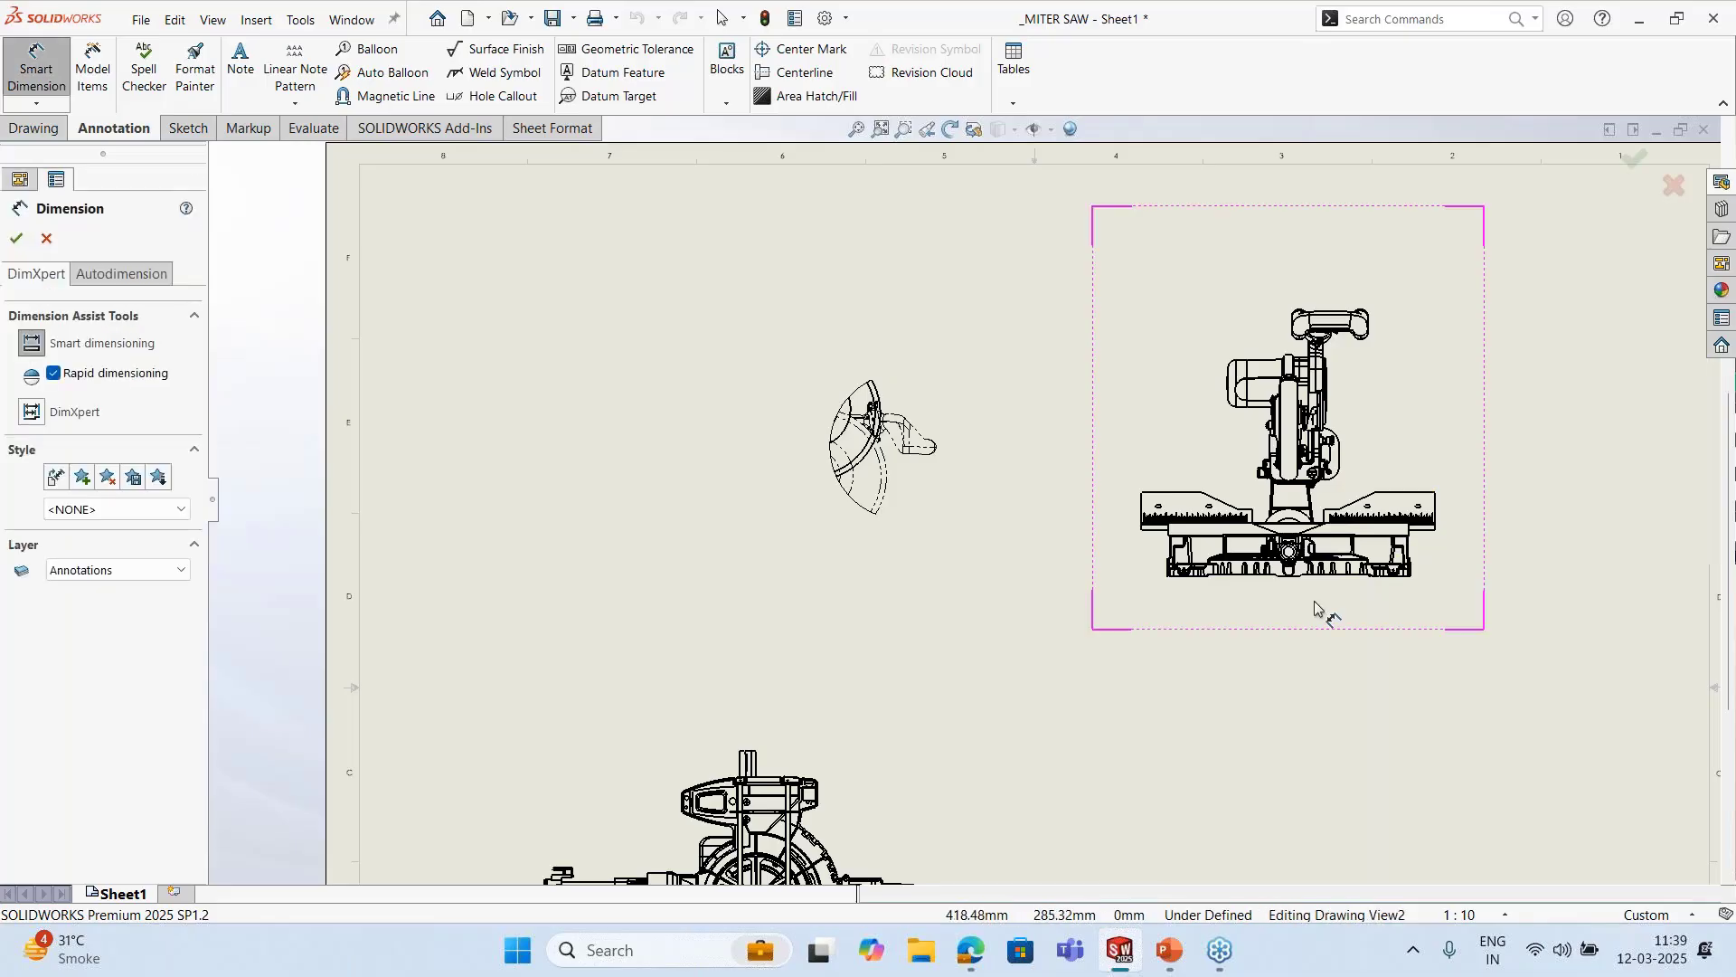
scroll(1318, 611, down, 5)
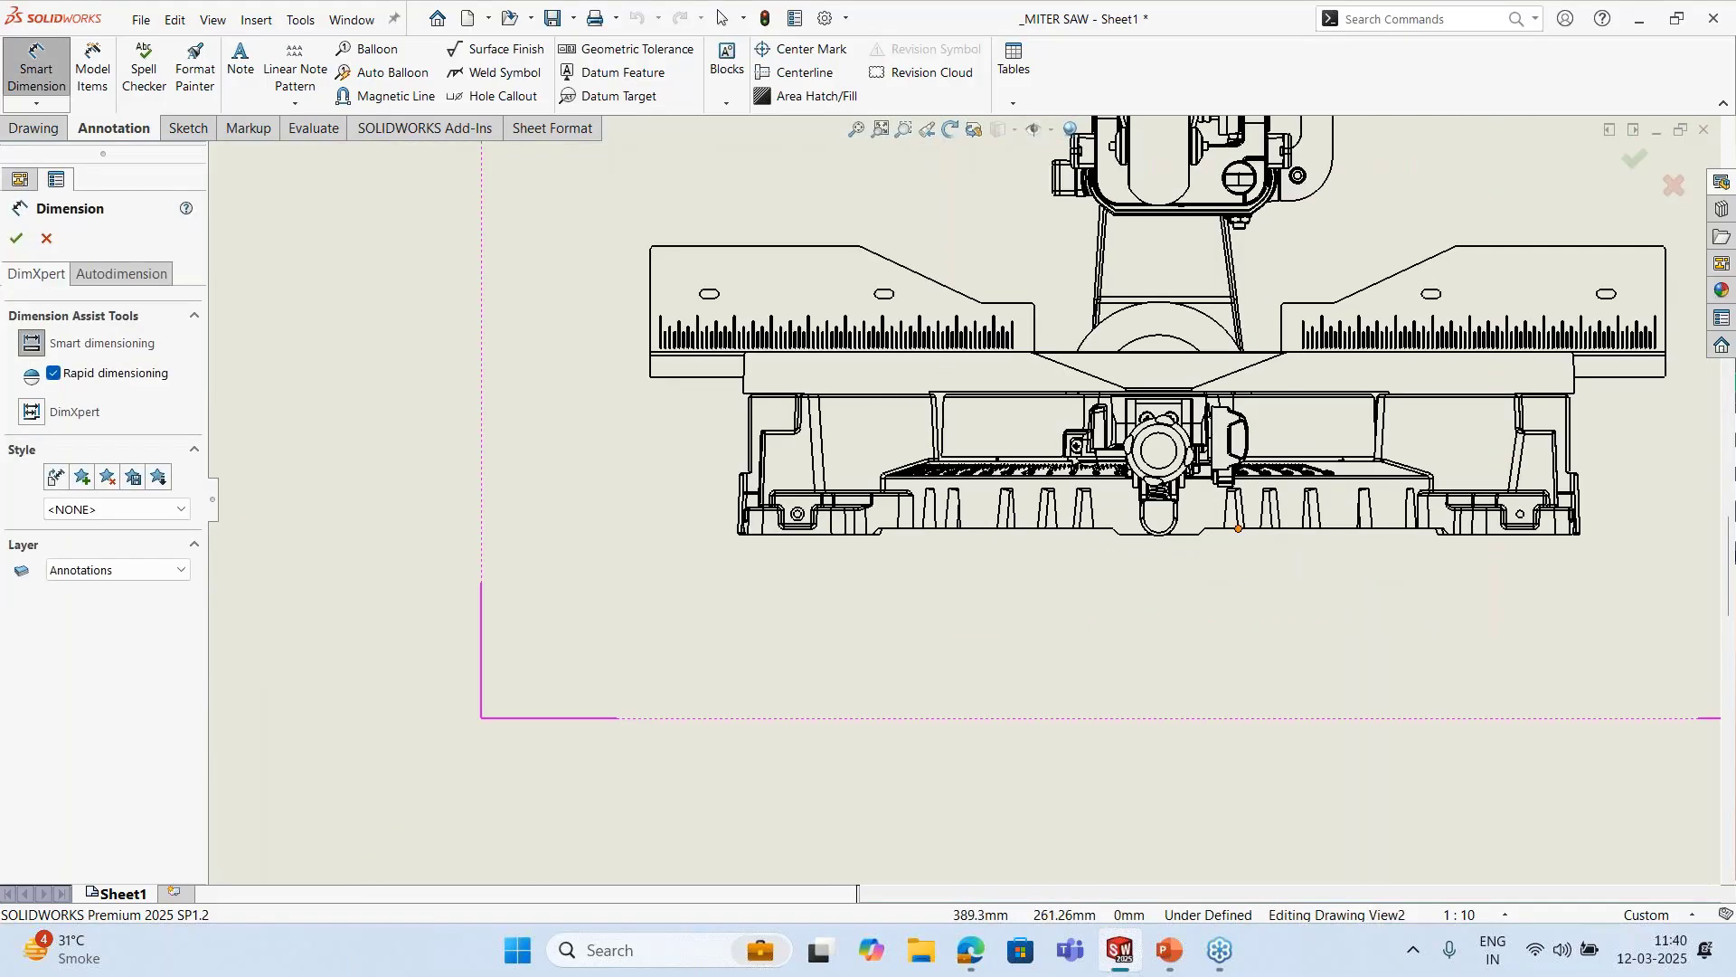
click(1205, 528)
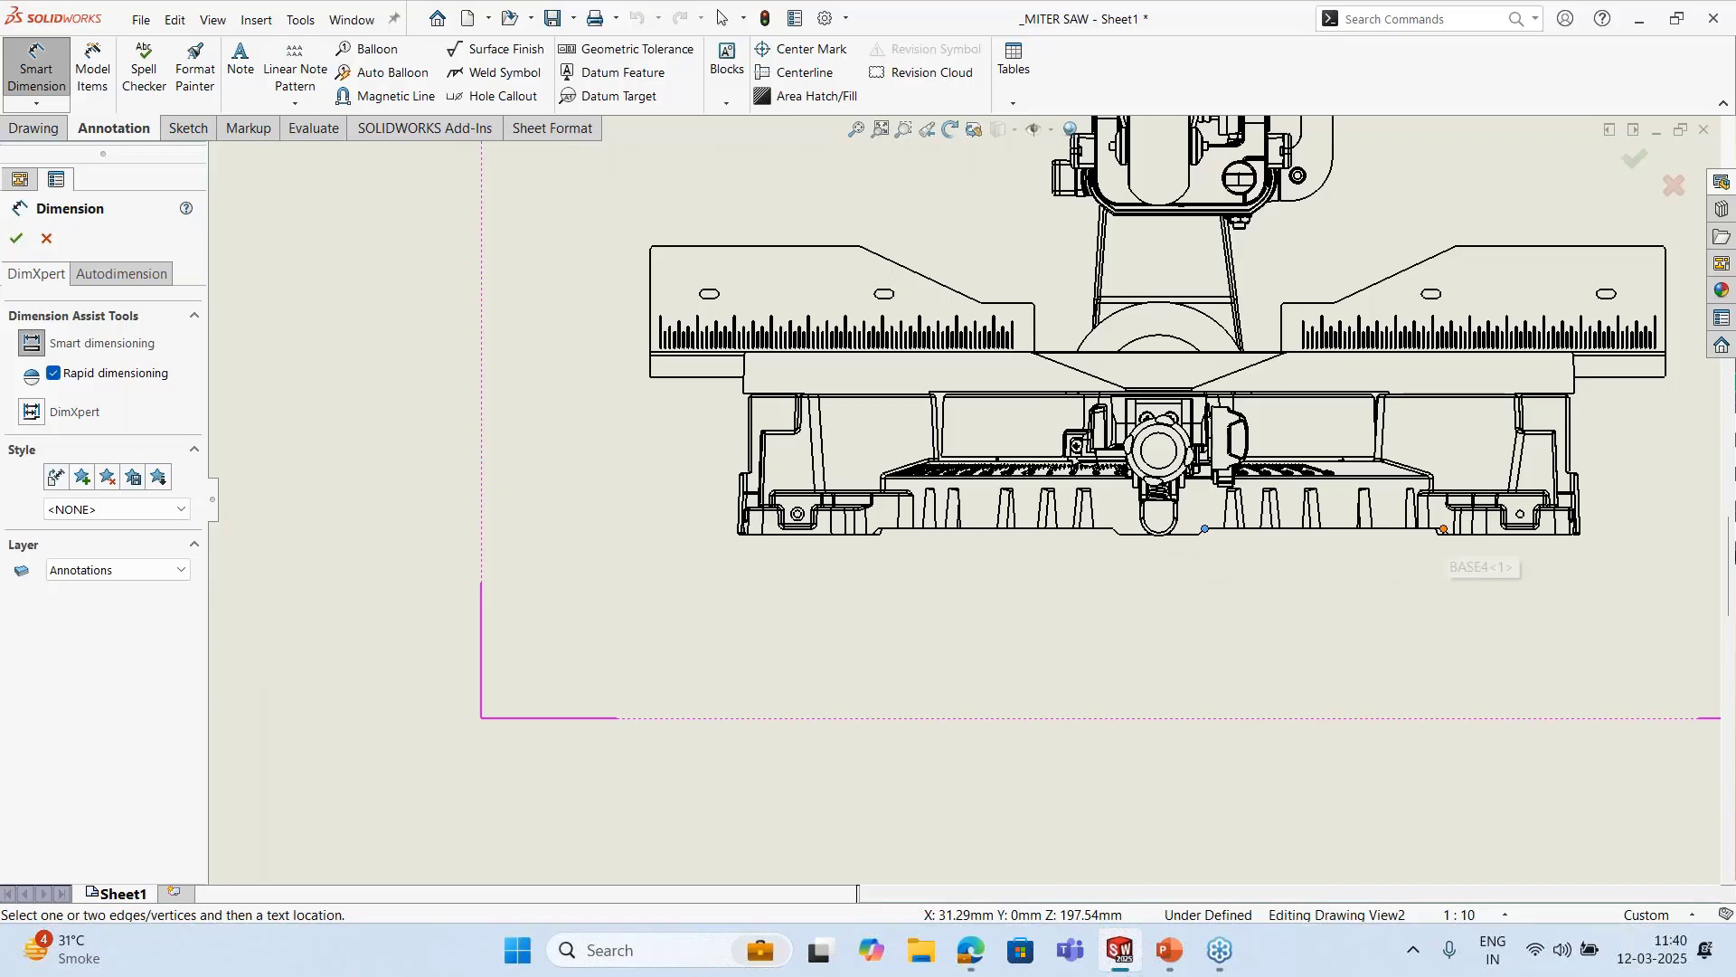
click(1443, 529)
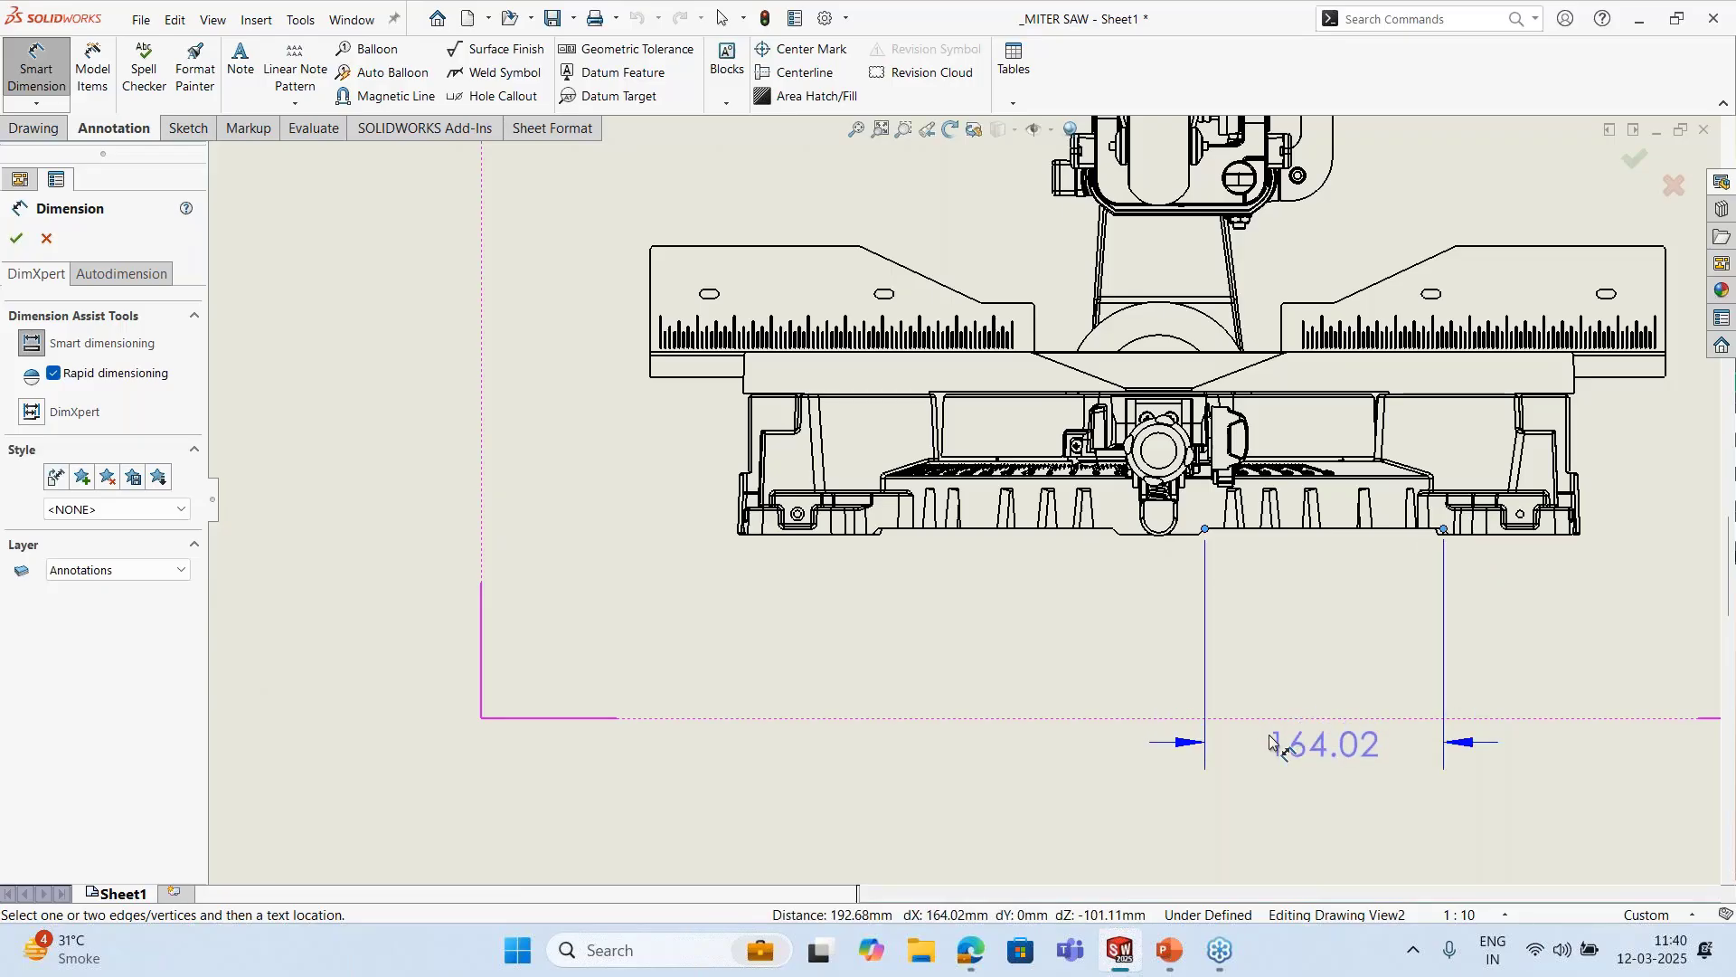
click(1272, 743)
key(Escape)
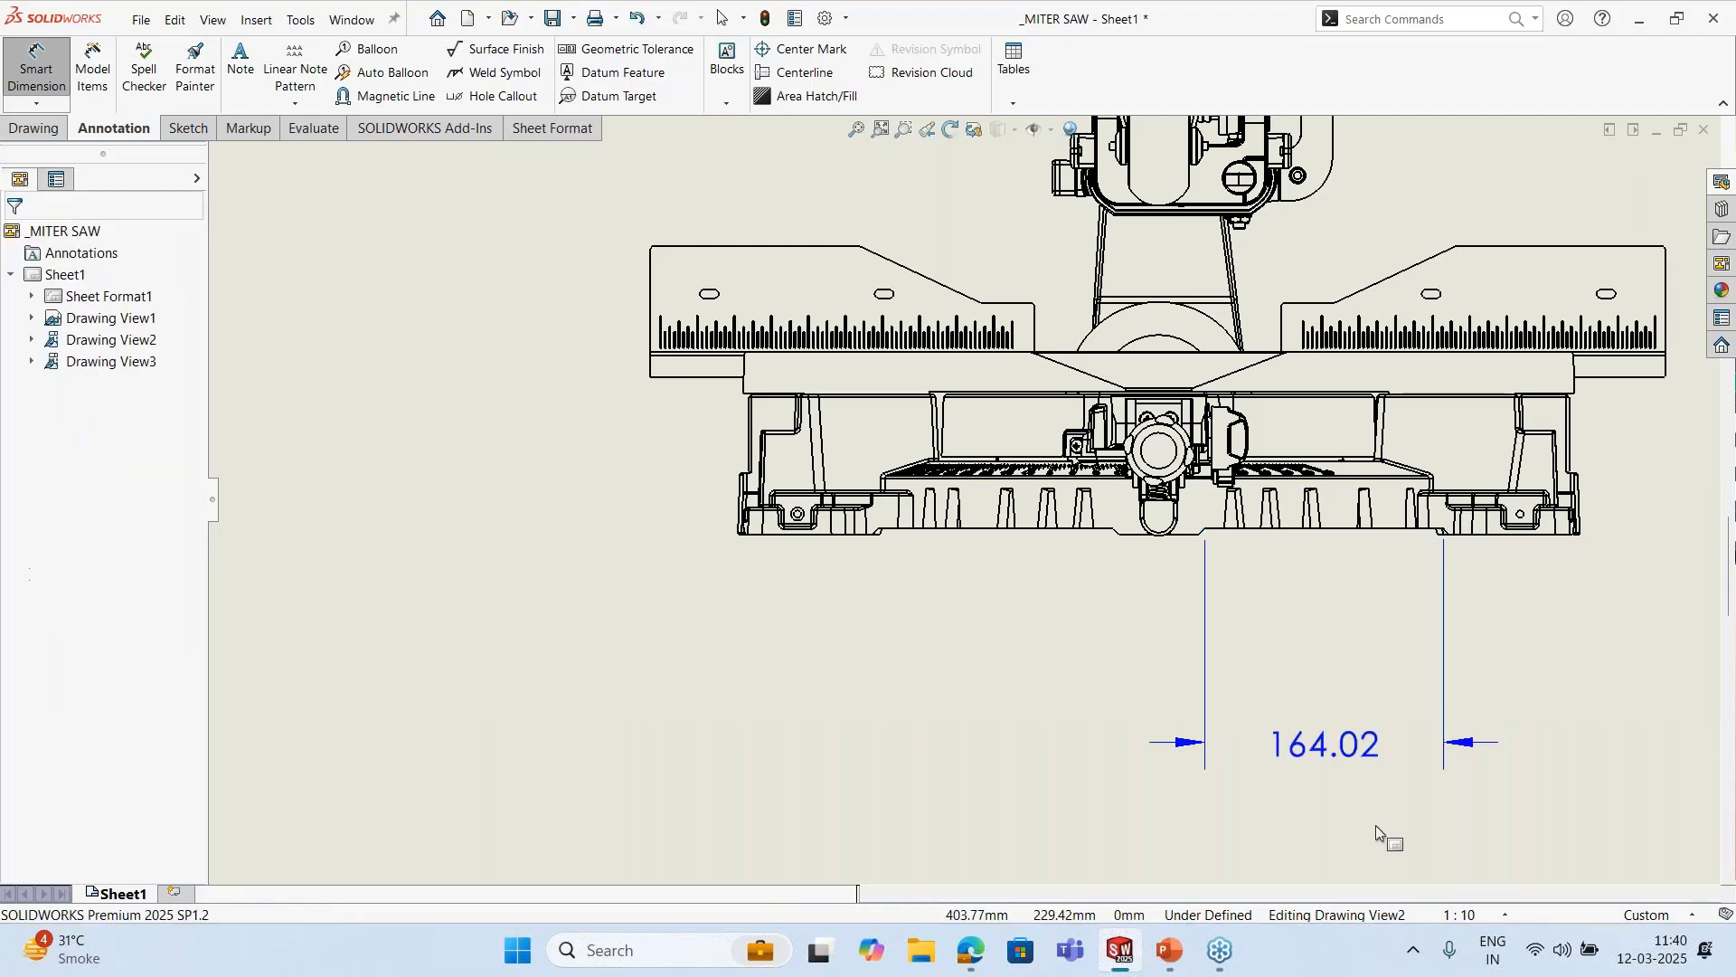
key(Escape)
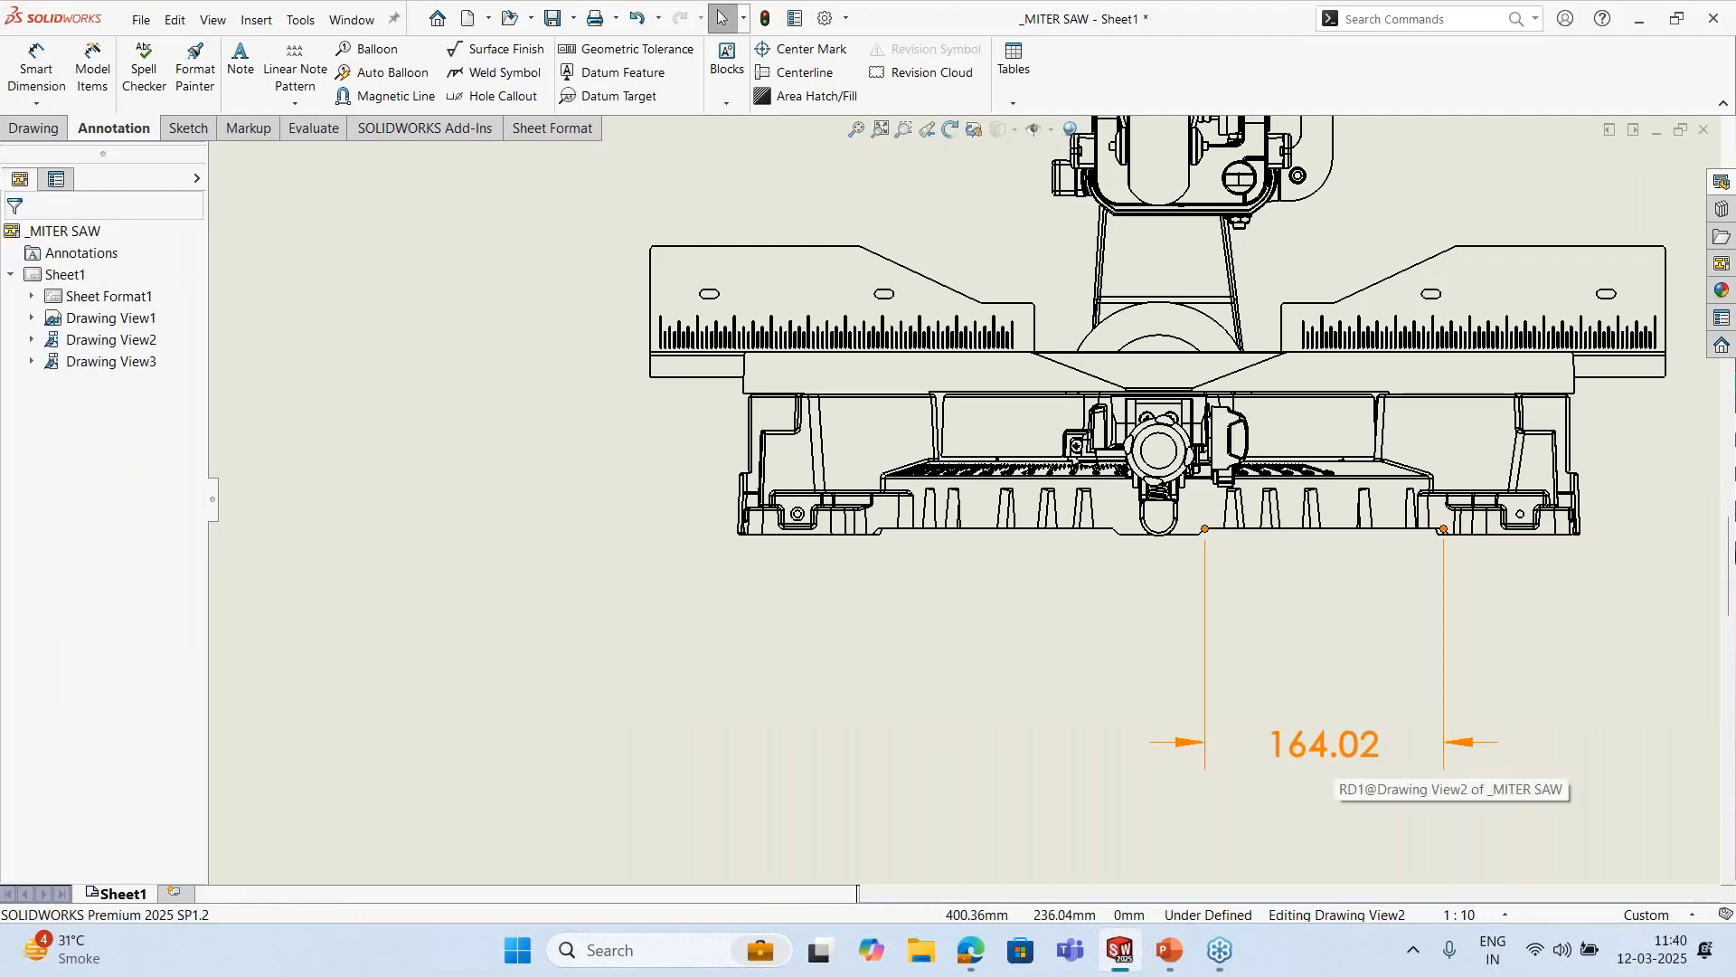
Override the value of the horizontal dimension below the front view with 165
click(1275, 783)
scroll(1160, 658, up, 3)
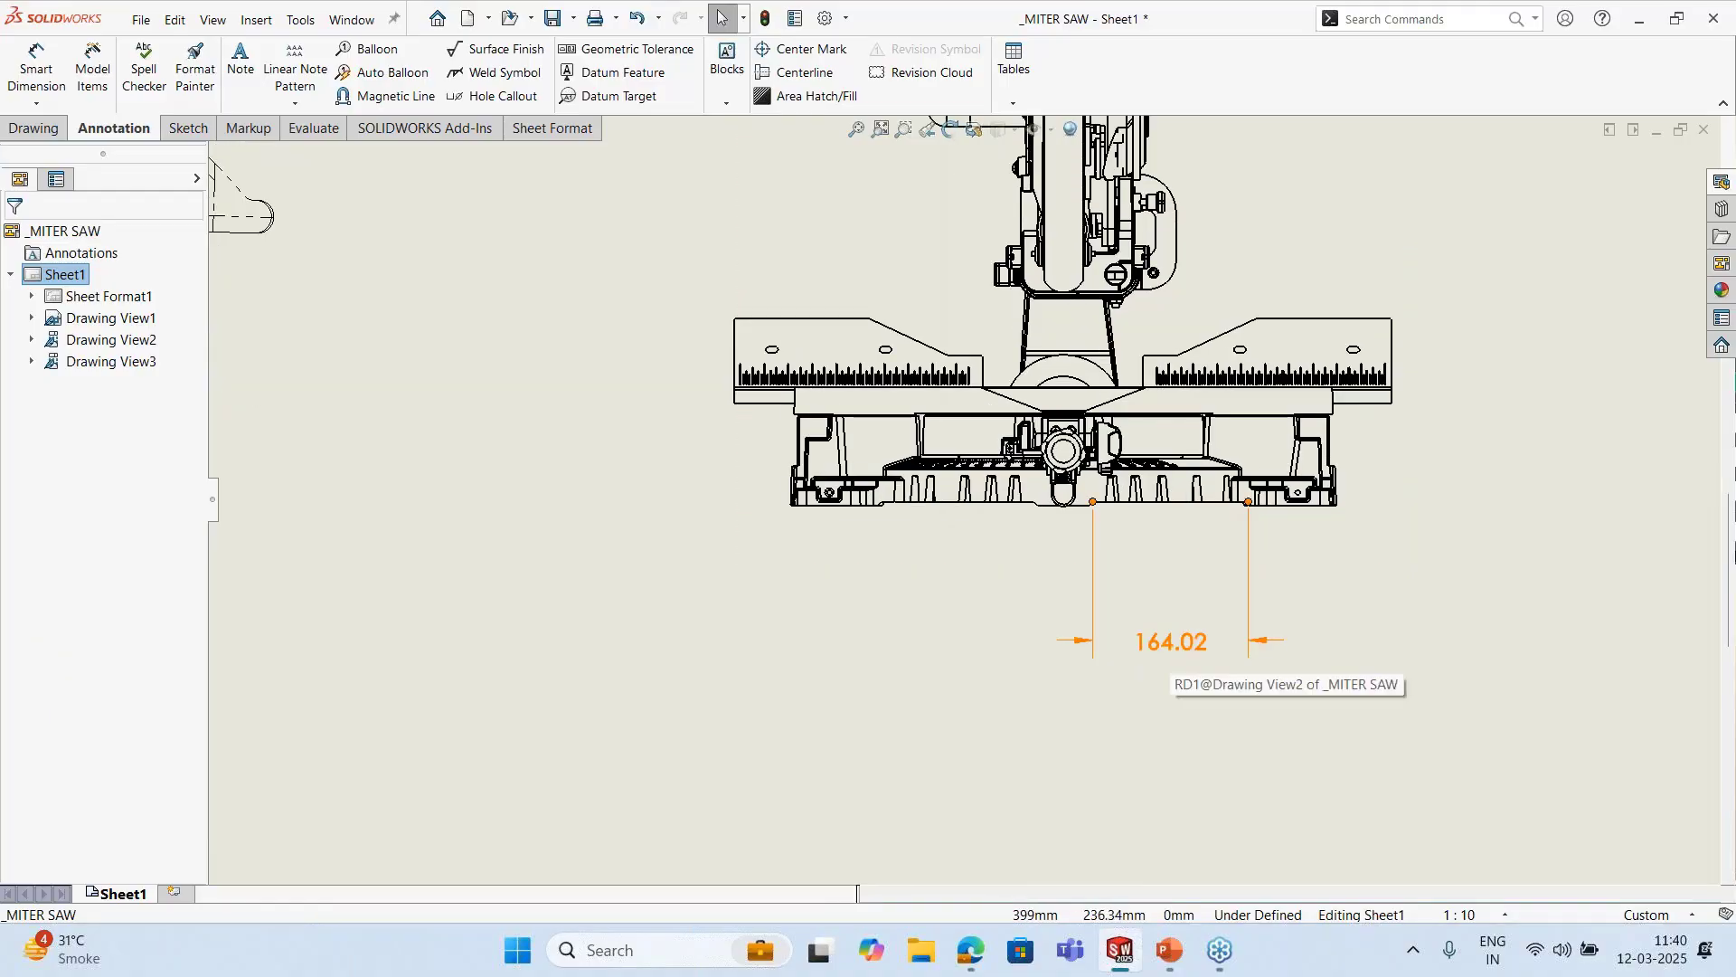
click(1171, 644)
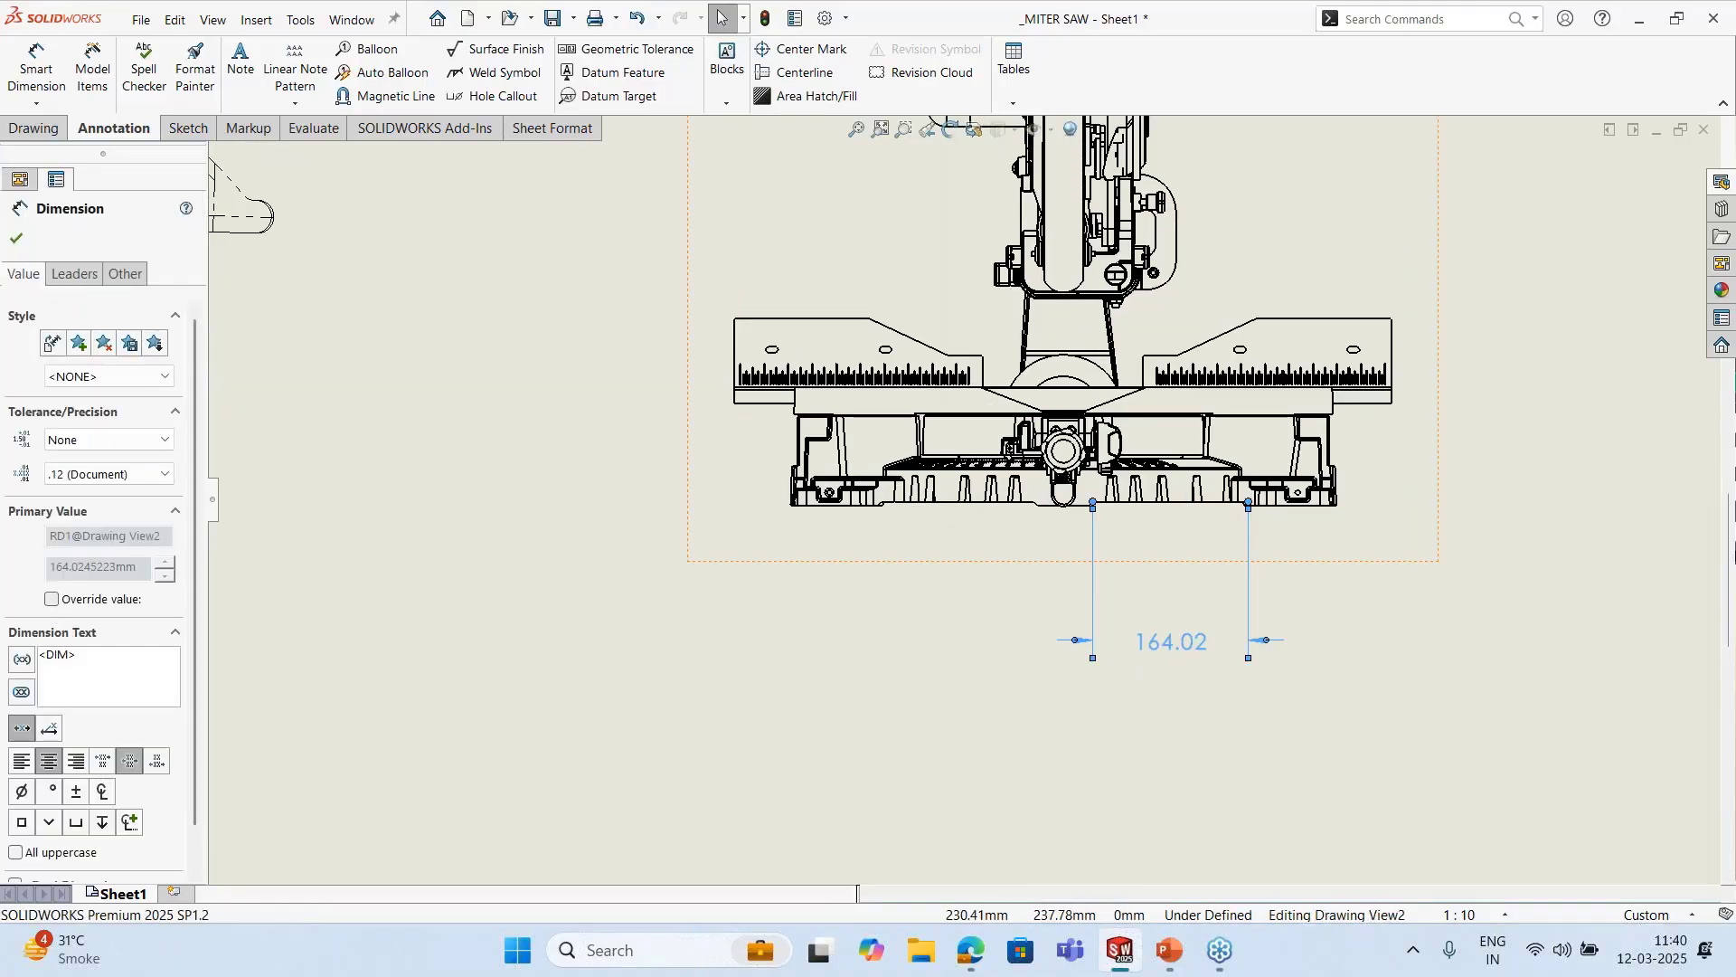
click(52, 599)
text(165)
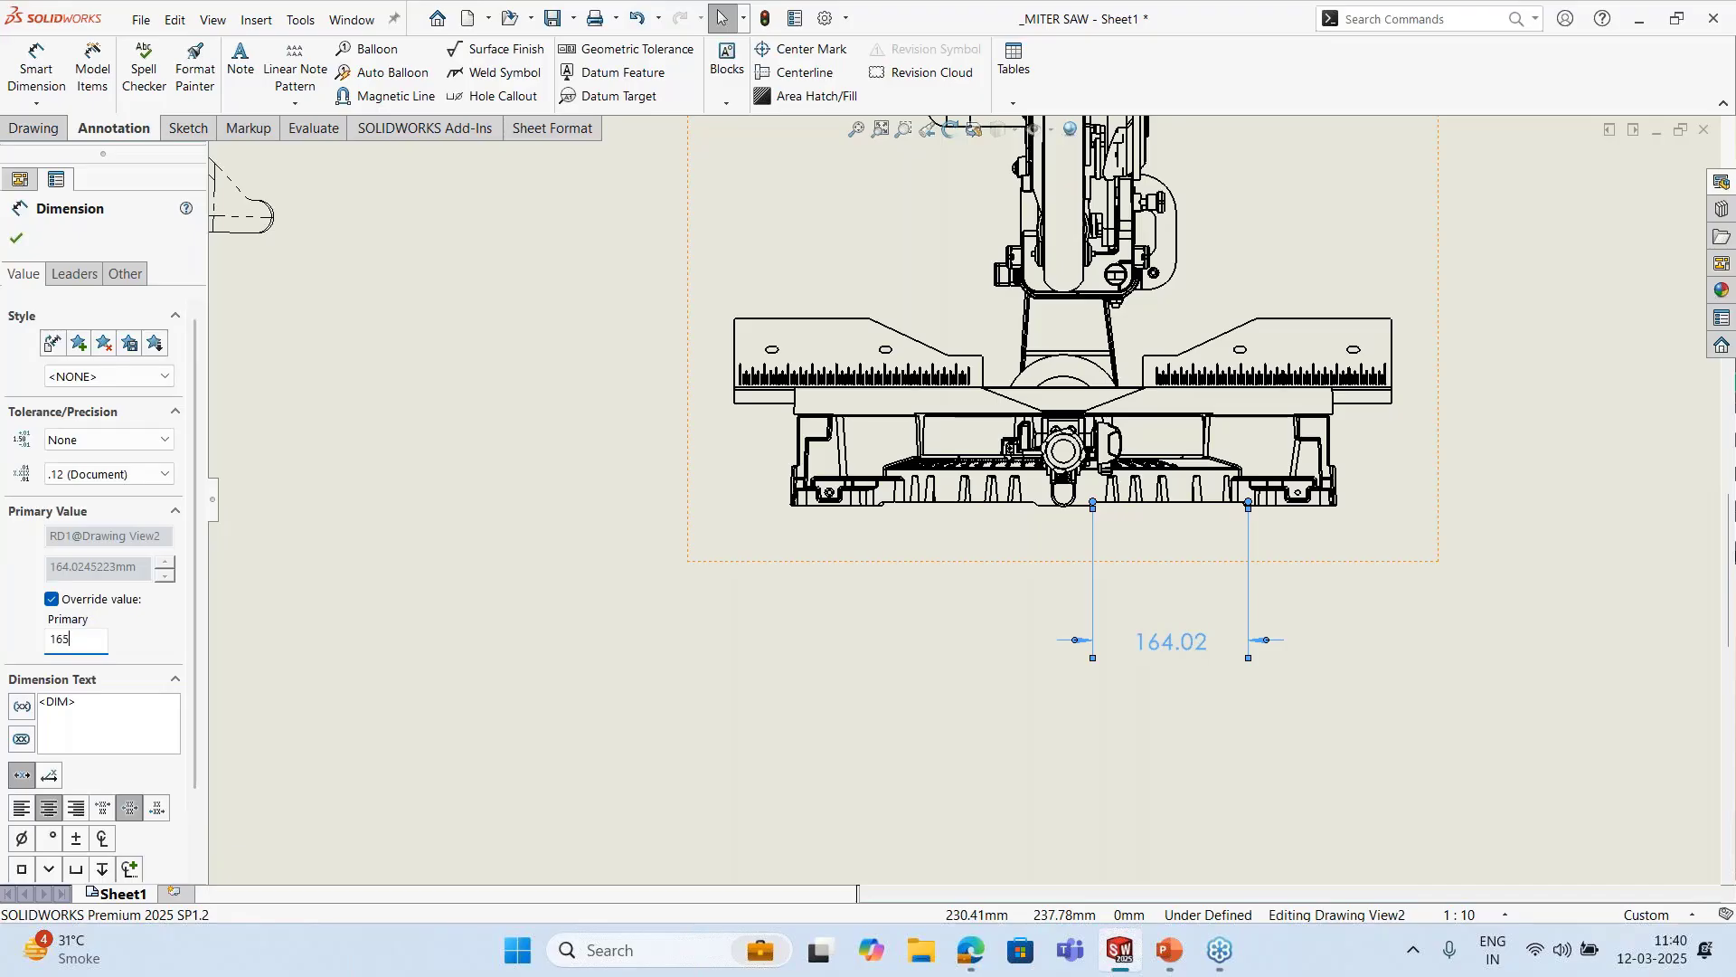
click(1253, 774)
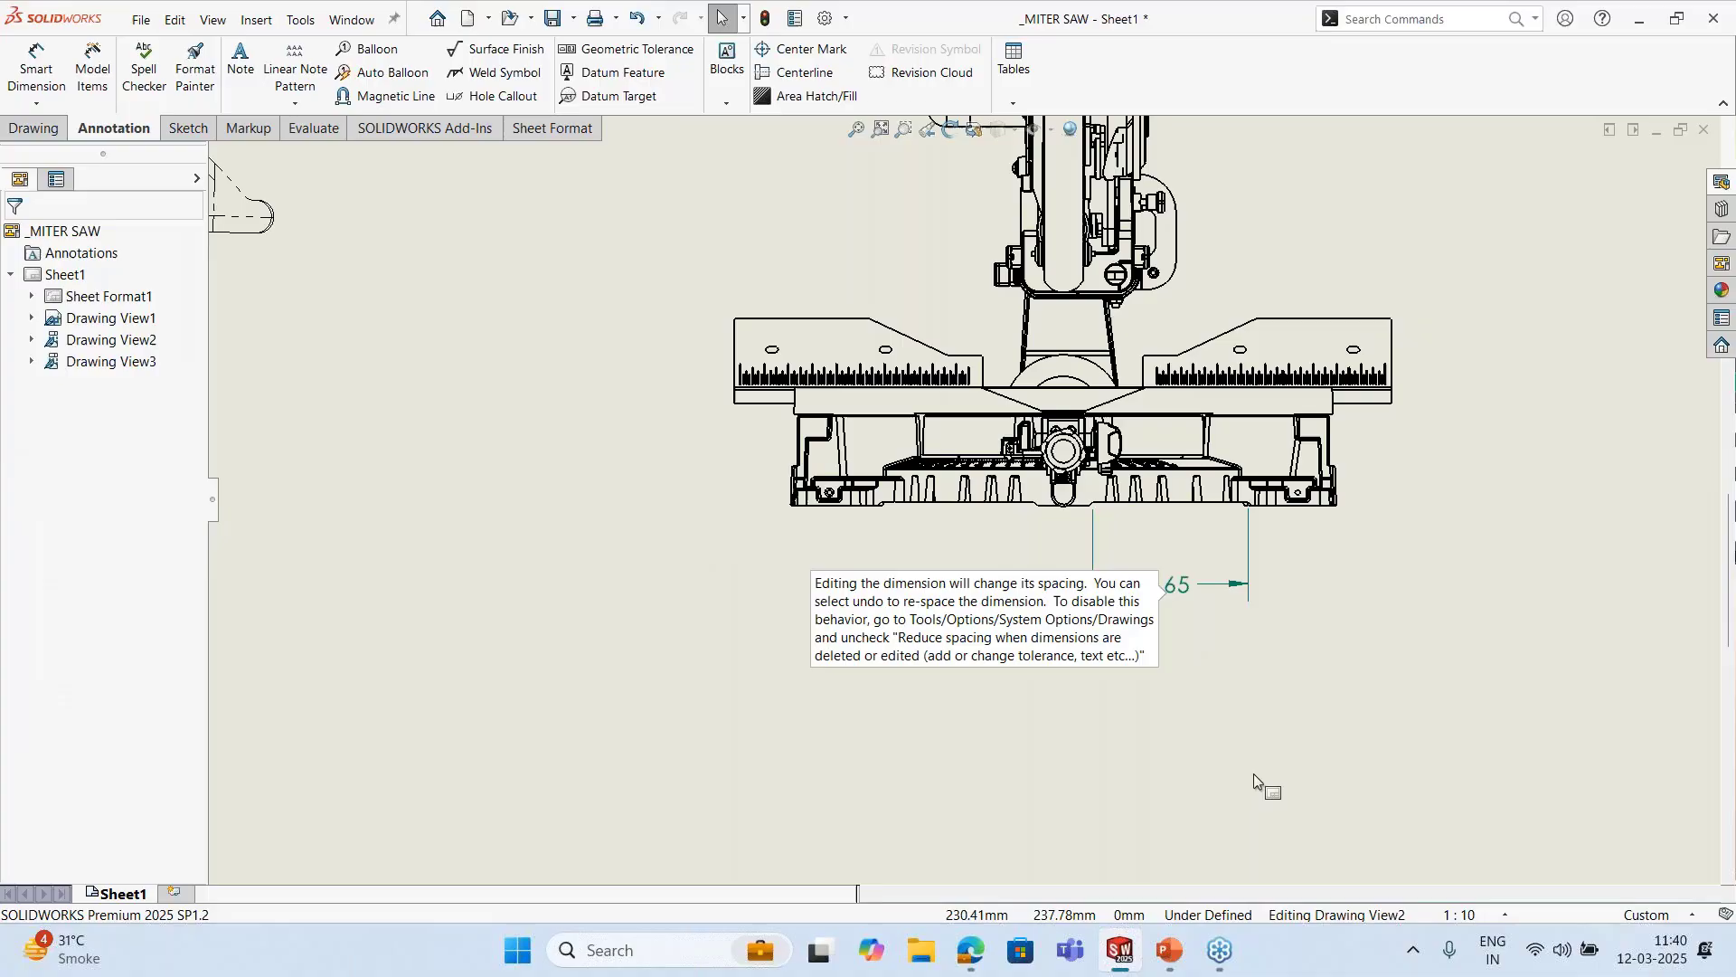
click(1192, 685)
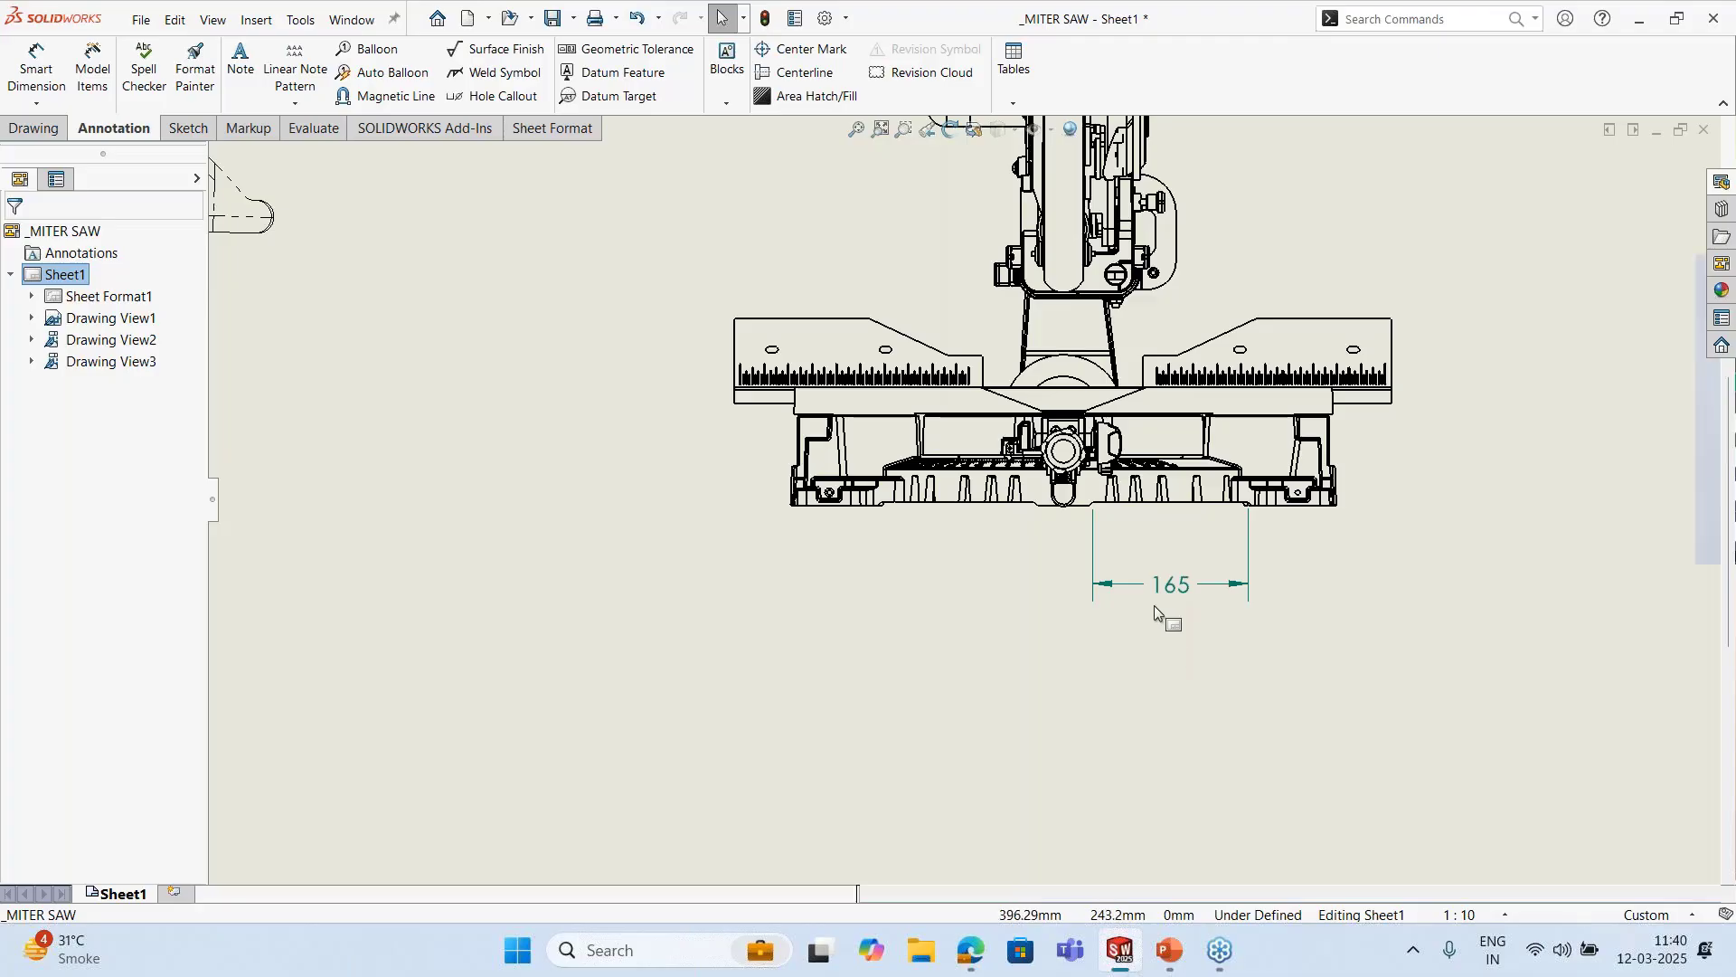
Open DrawCompare, examine its window and the file selection for Drawing 1, and close it without loading a drawing
scroll(1155, 605, up, 6)
scroll(651, 306, down, 2)
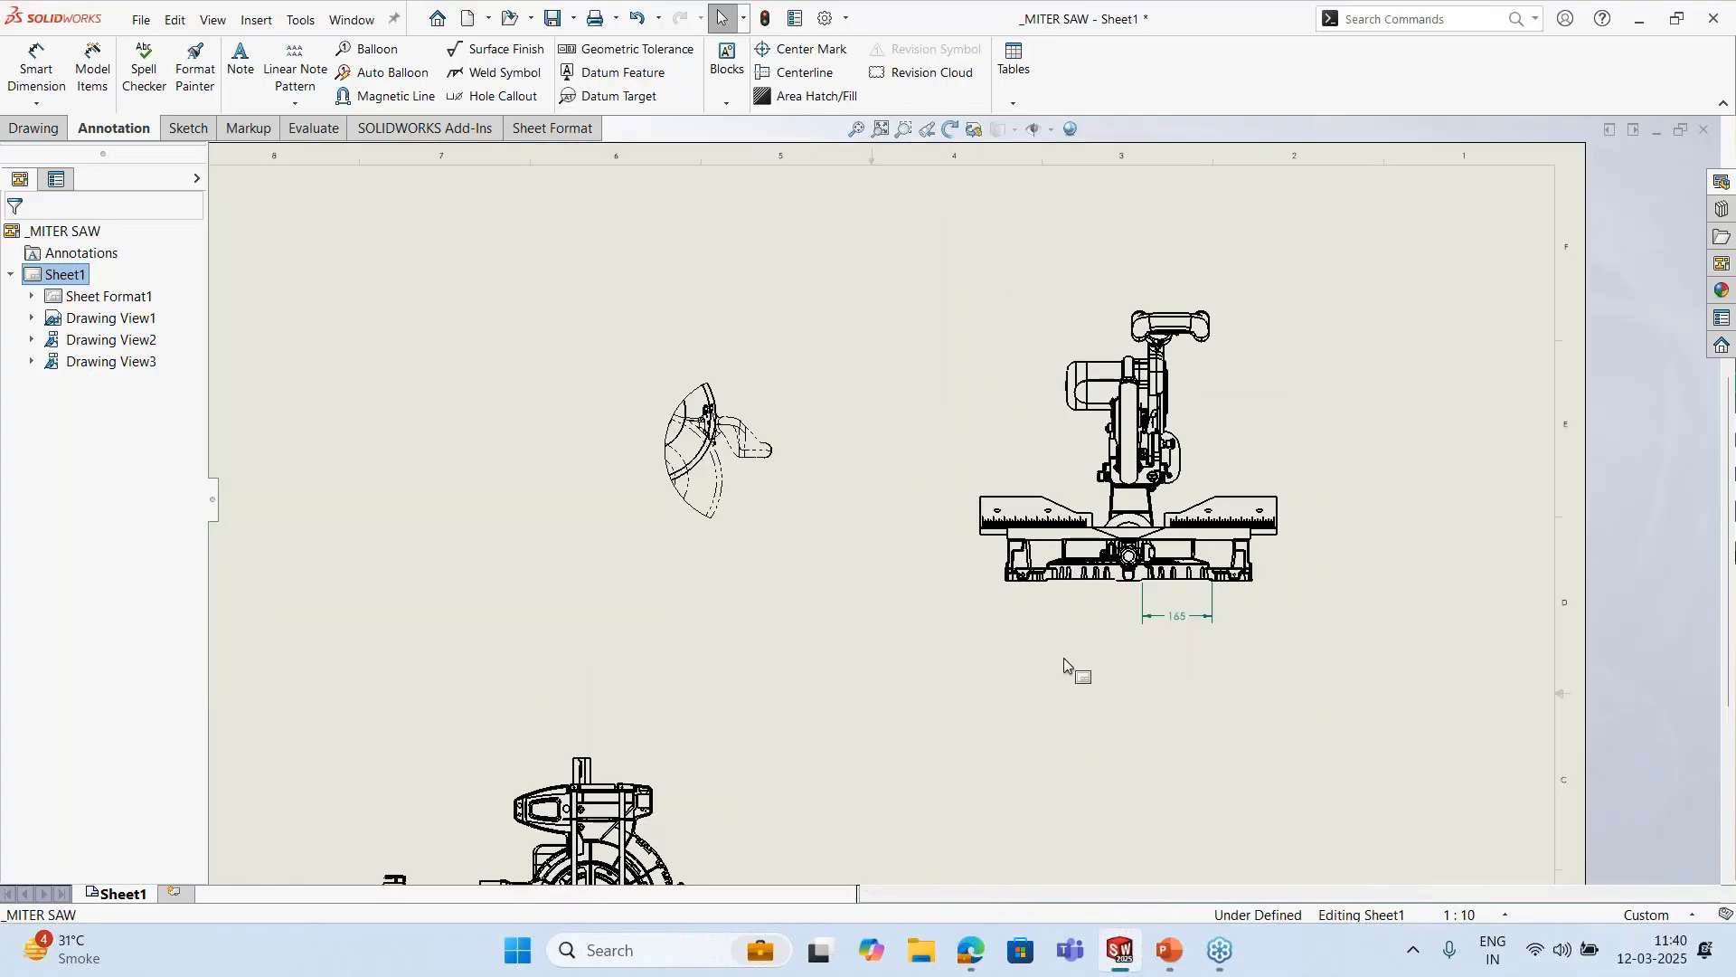
click(299, 21)
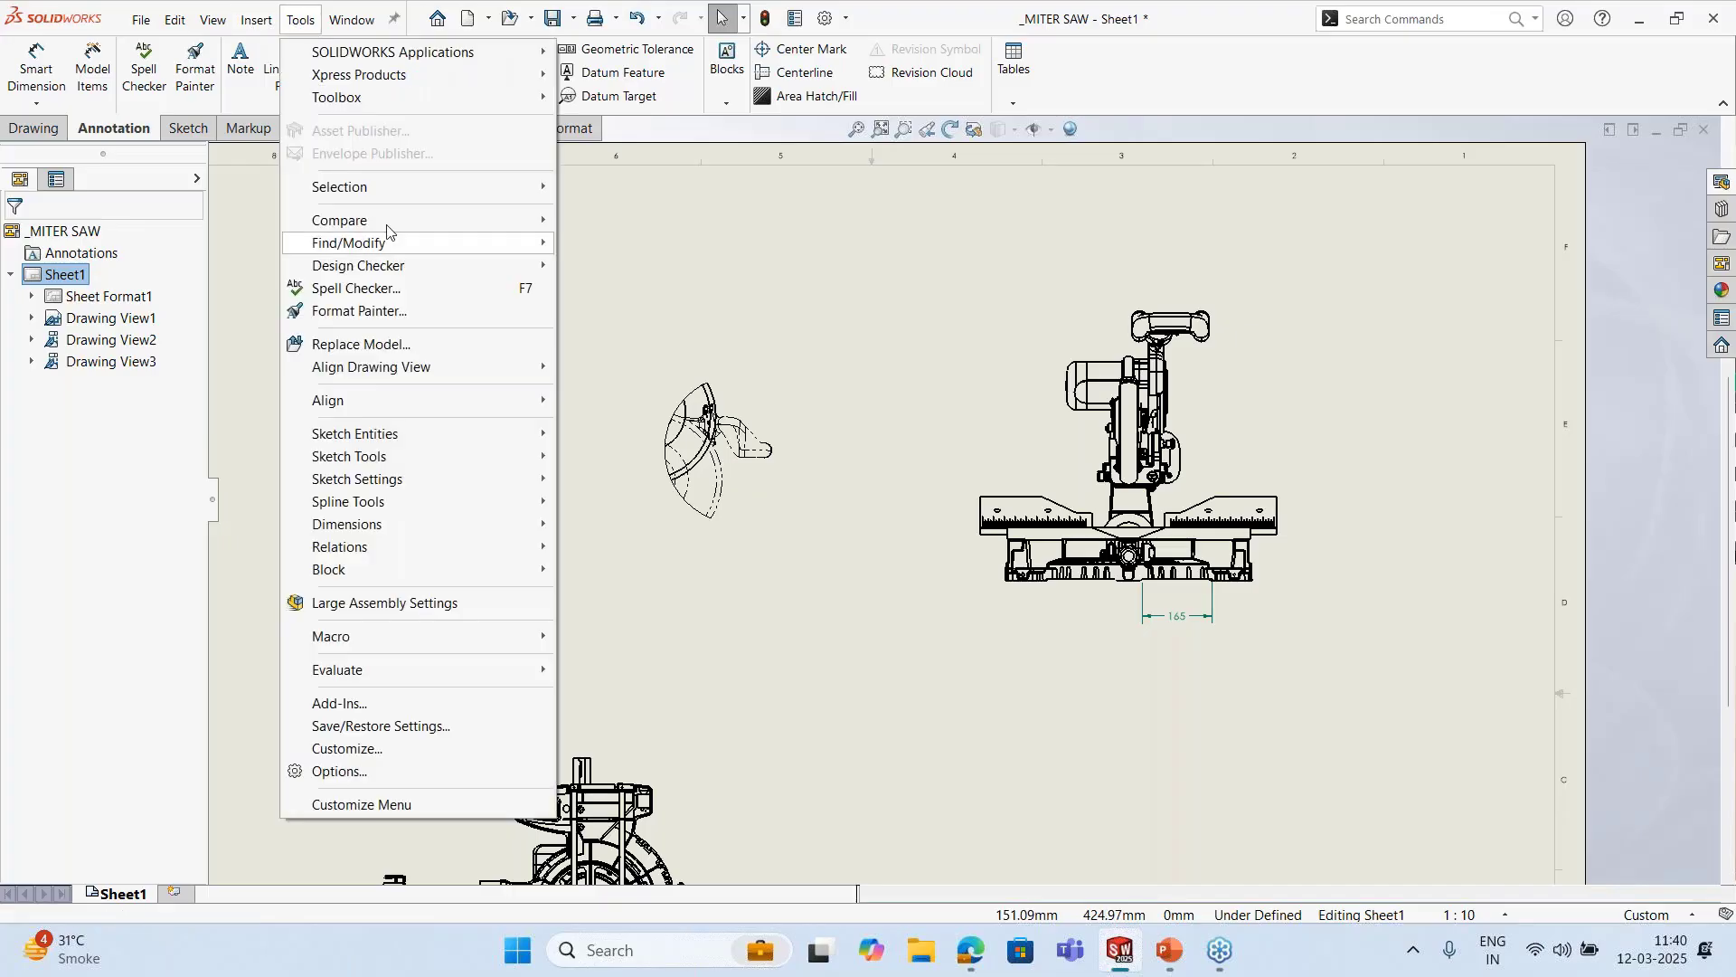
mouse_move(387, 231)
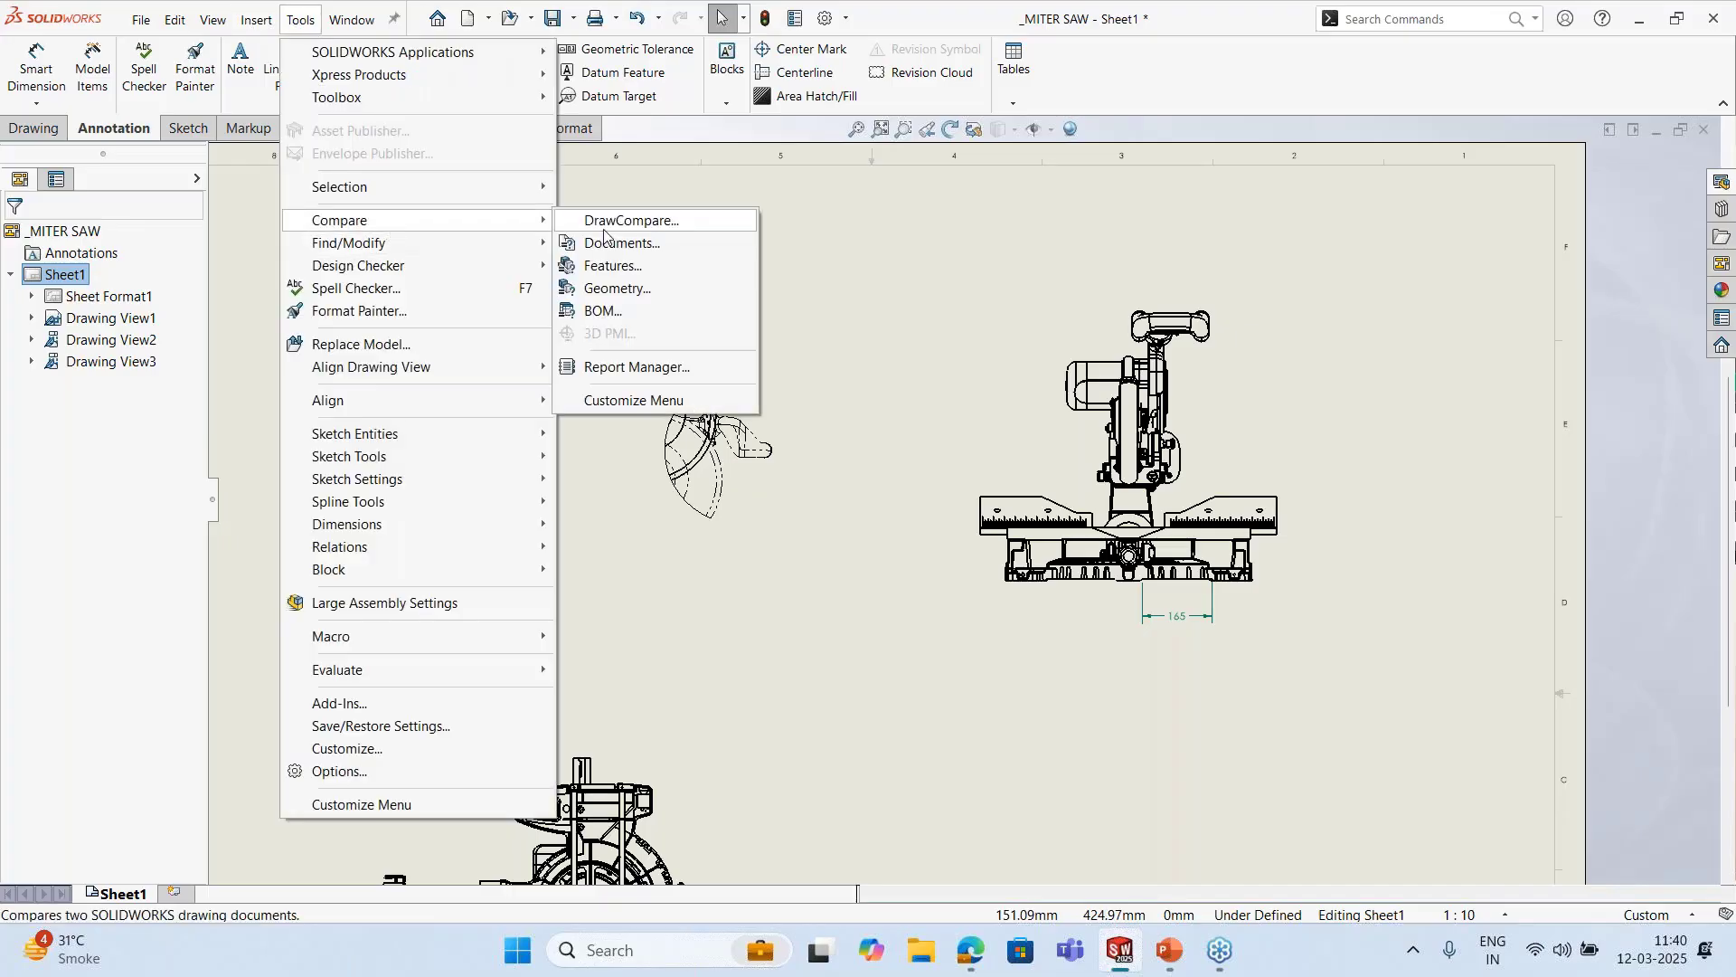
click(605, 226)
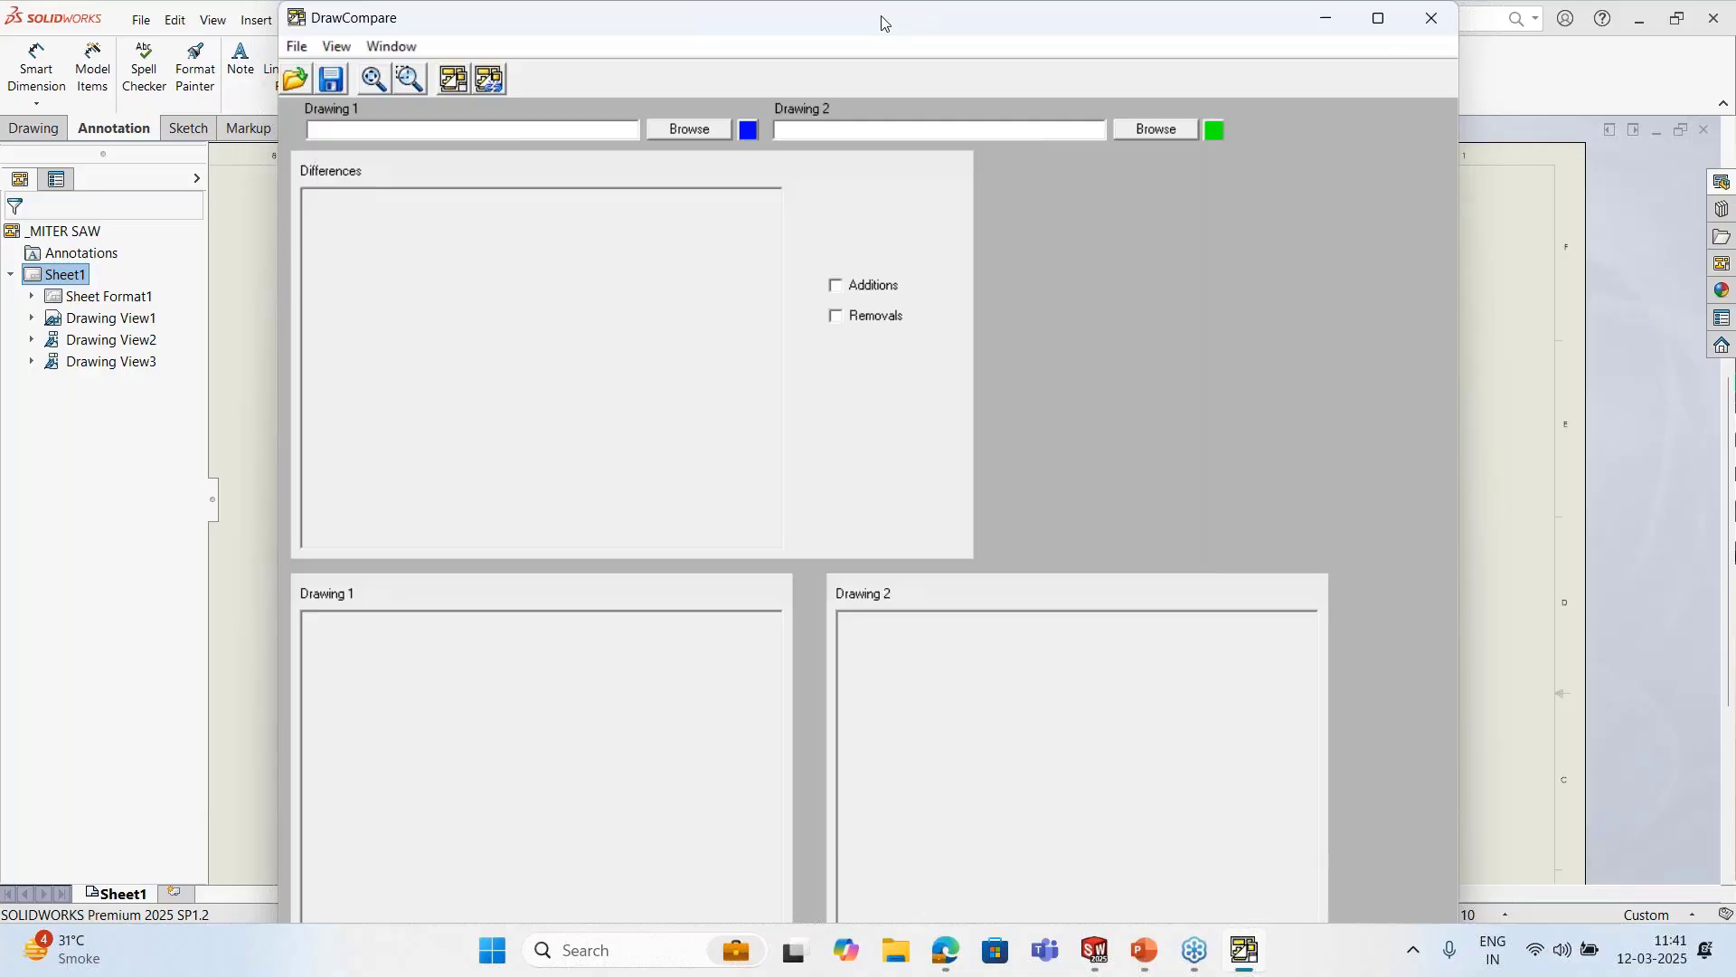
click(668, 131)
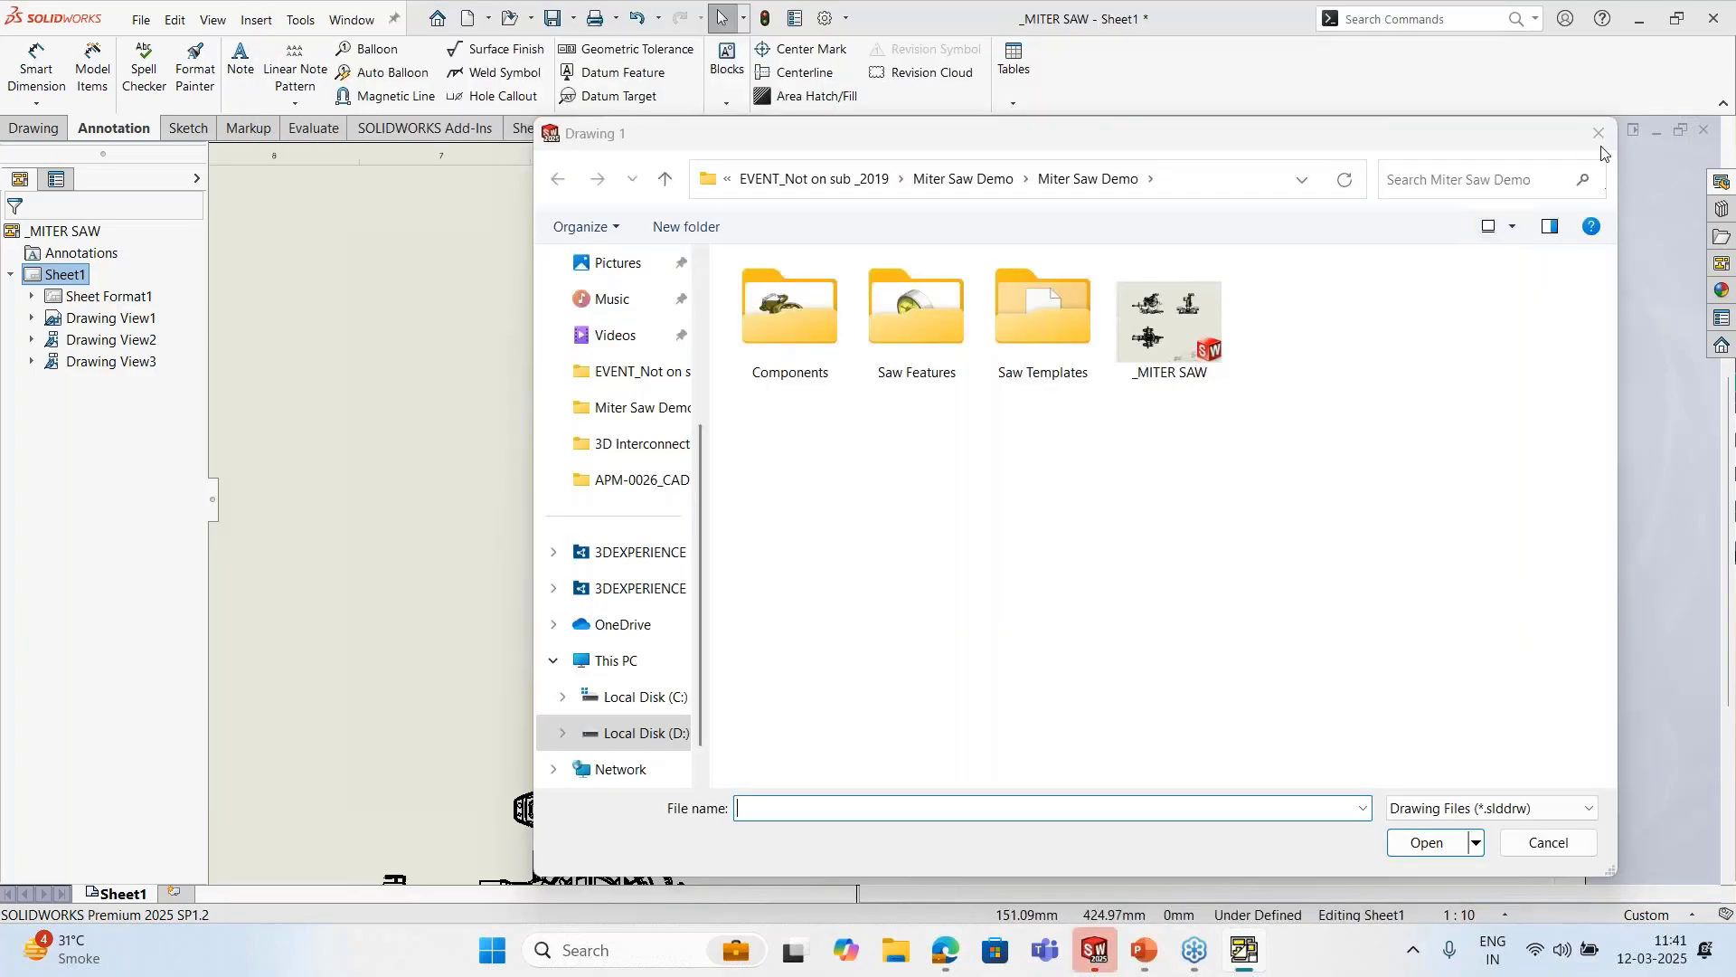
click(1599, 132)
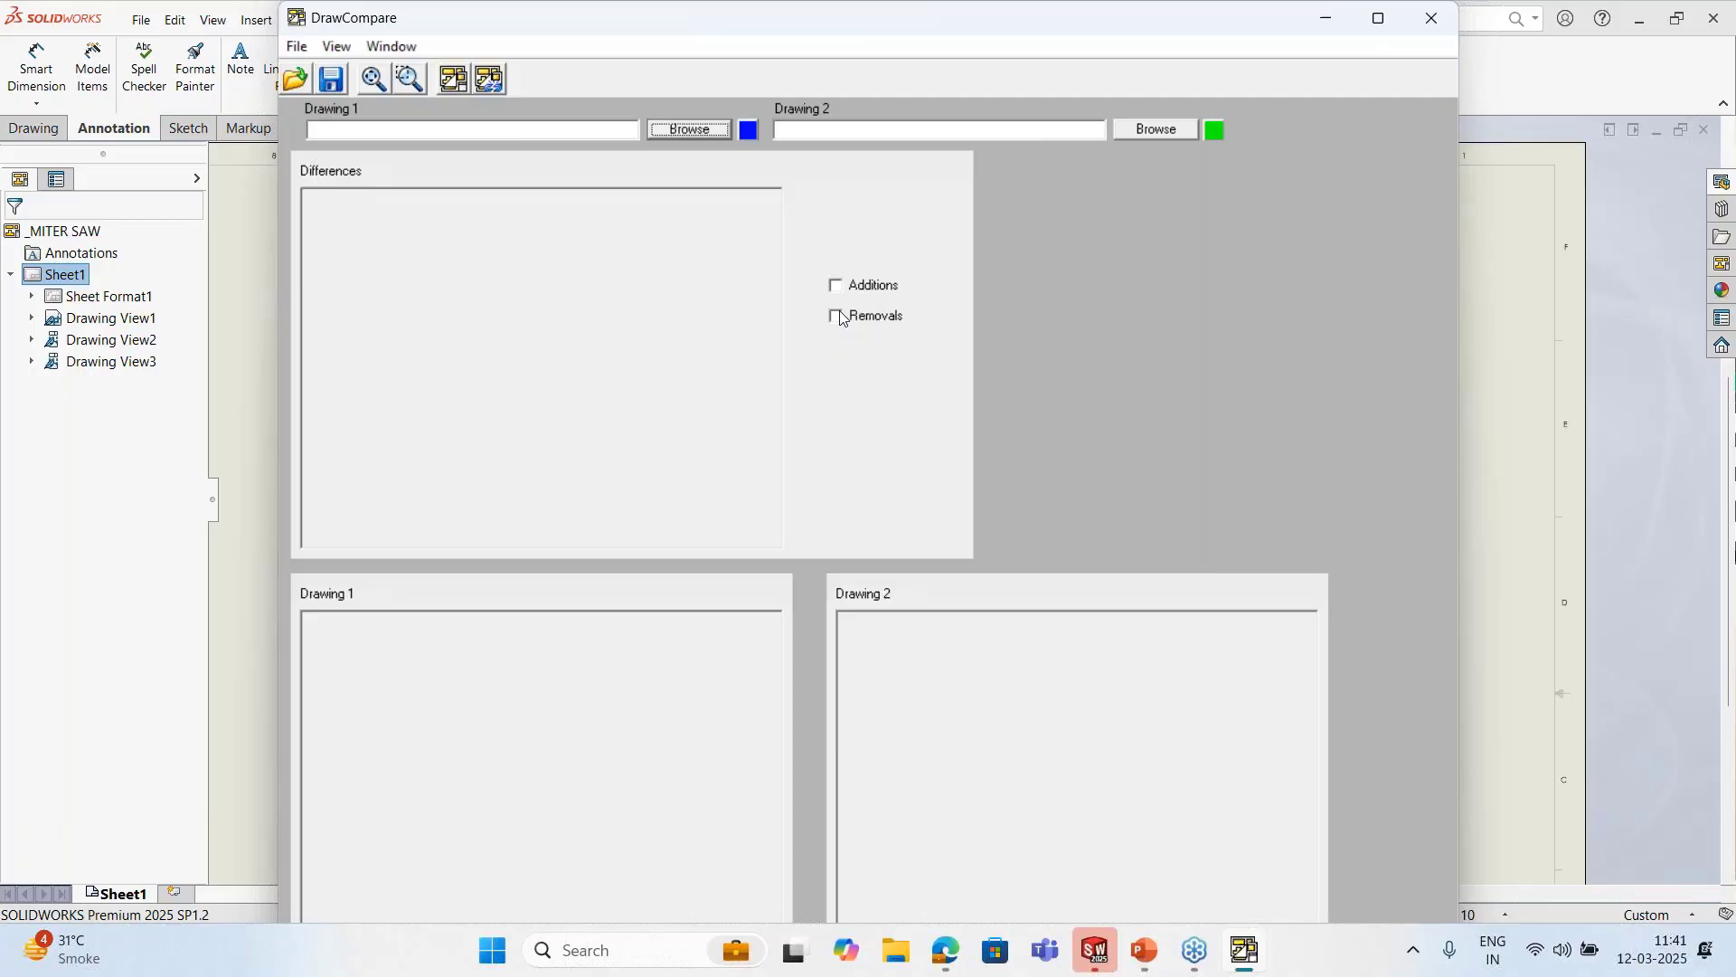
click(1374, 19)
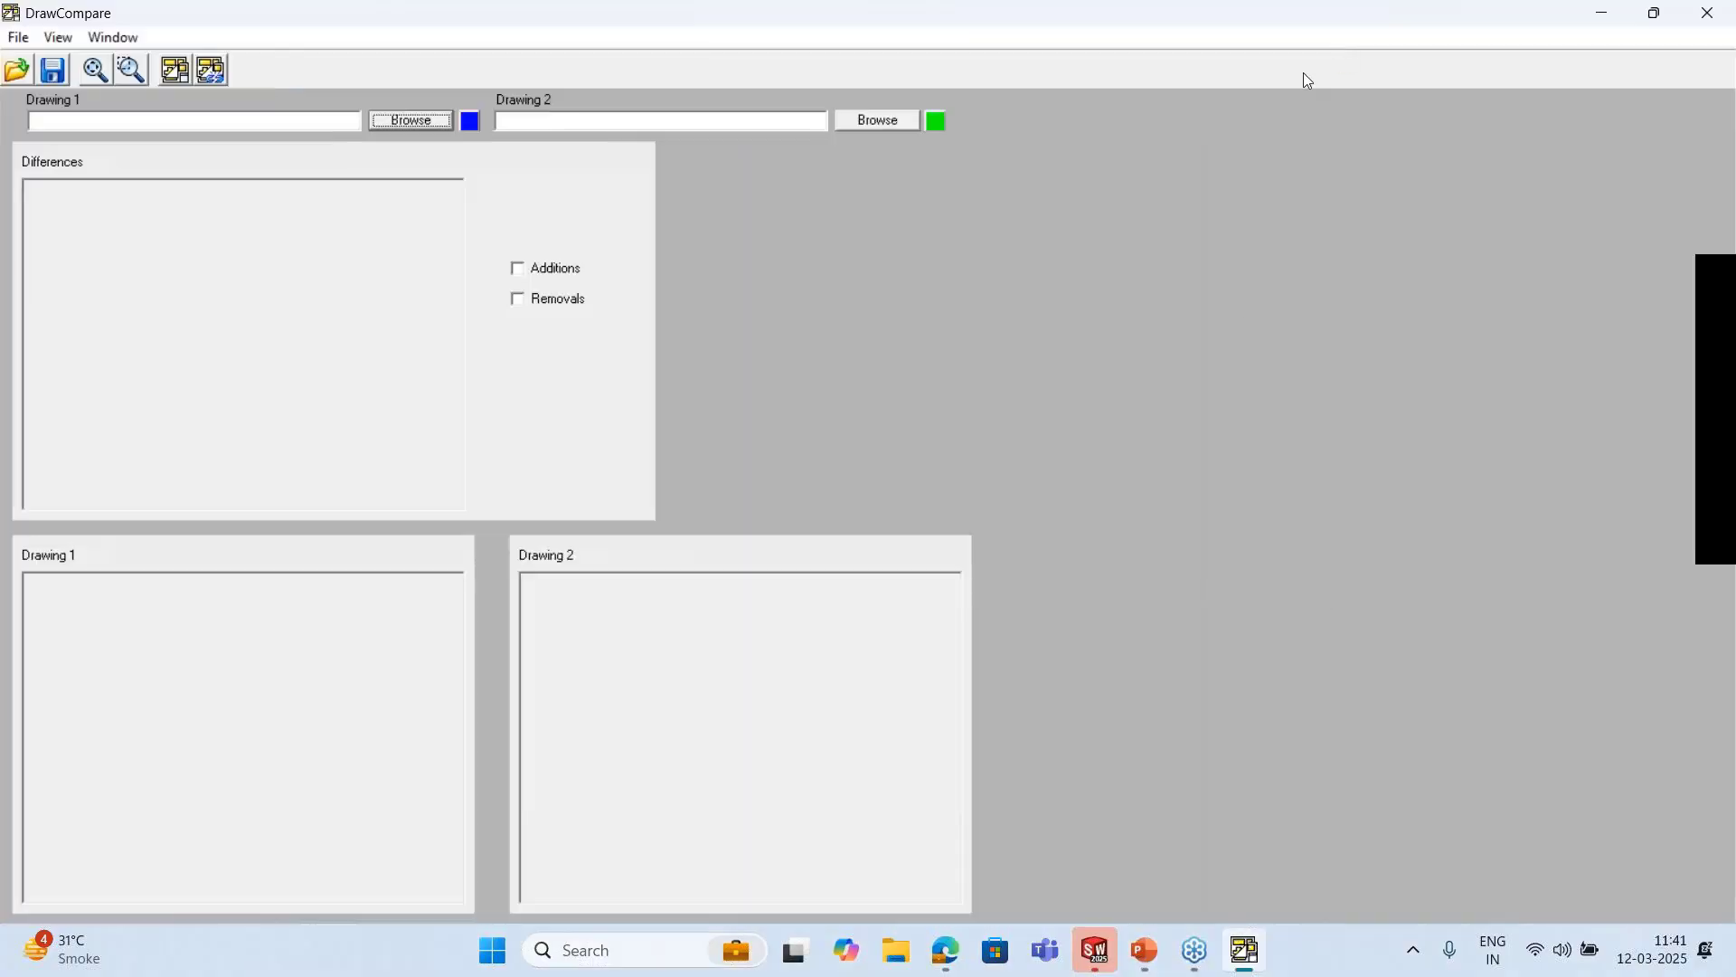
click(1651, 17)
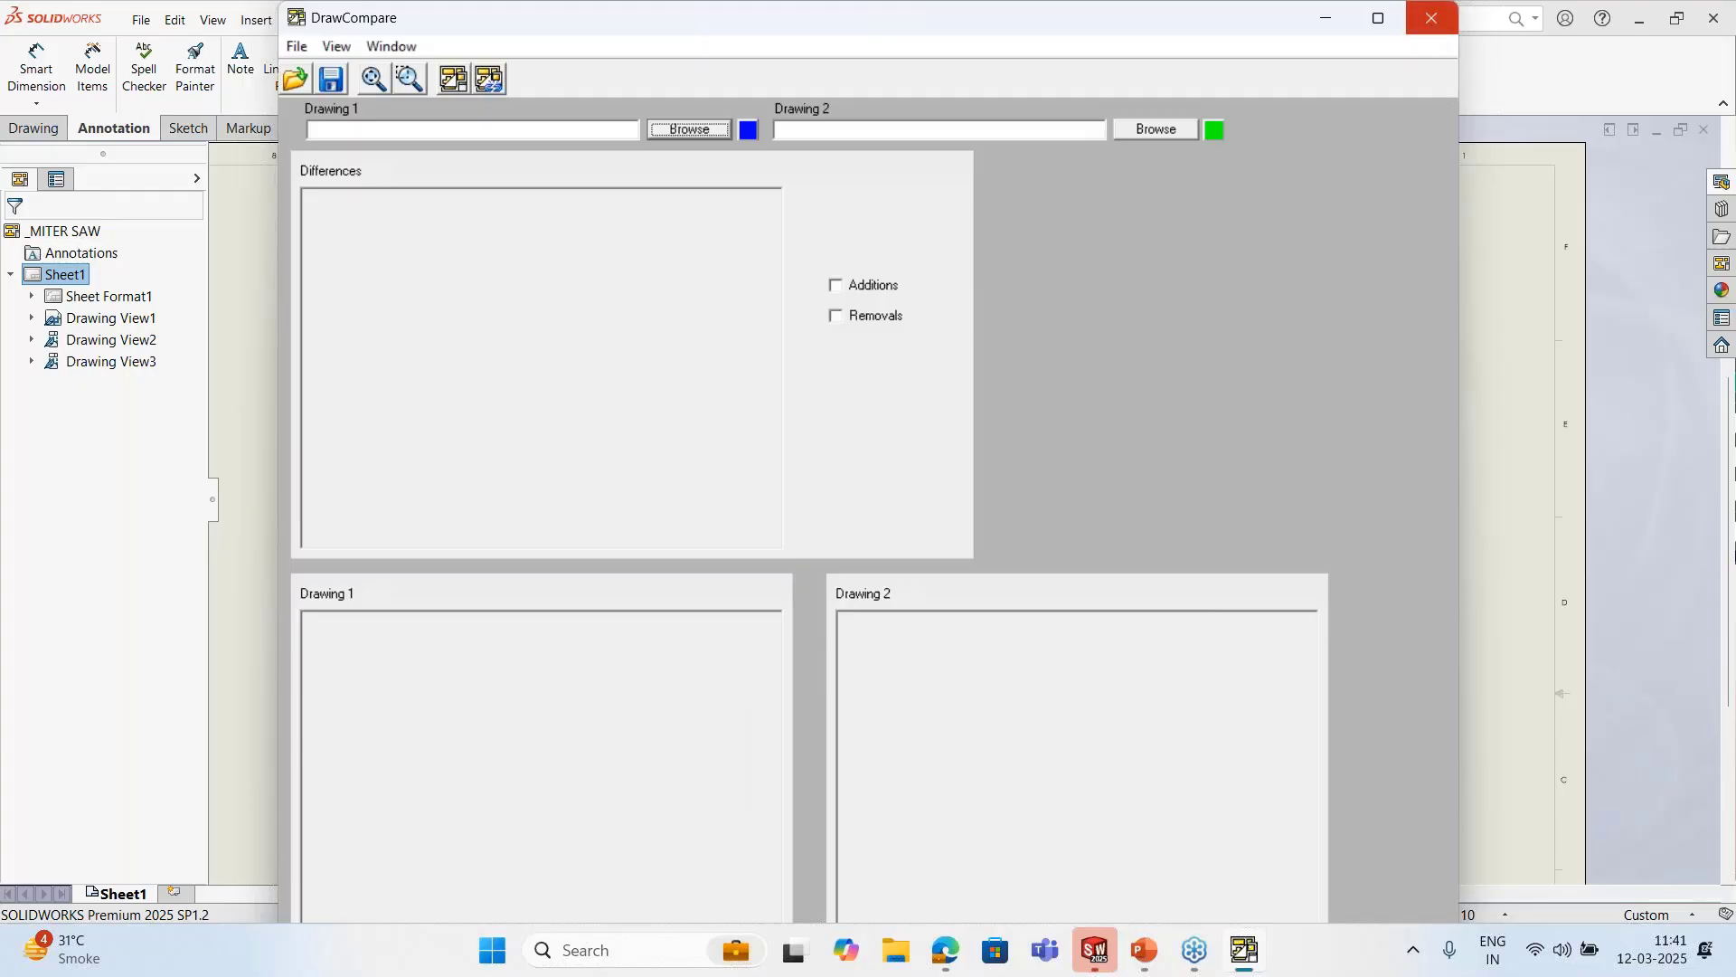
click(1430, 18)
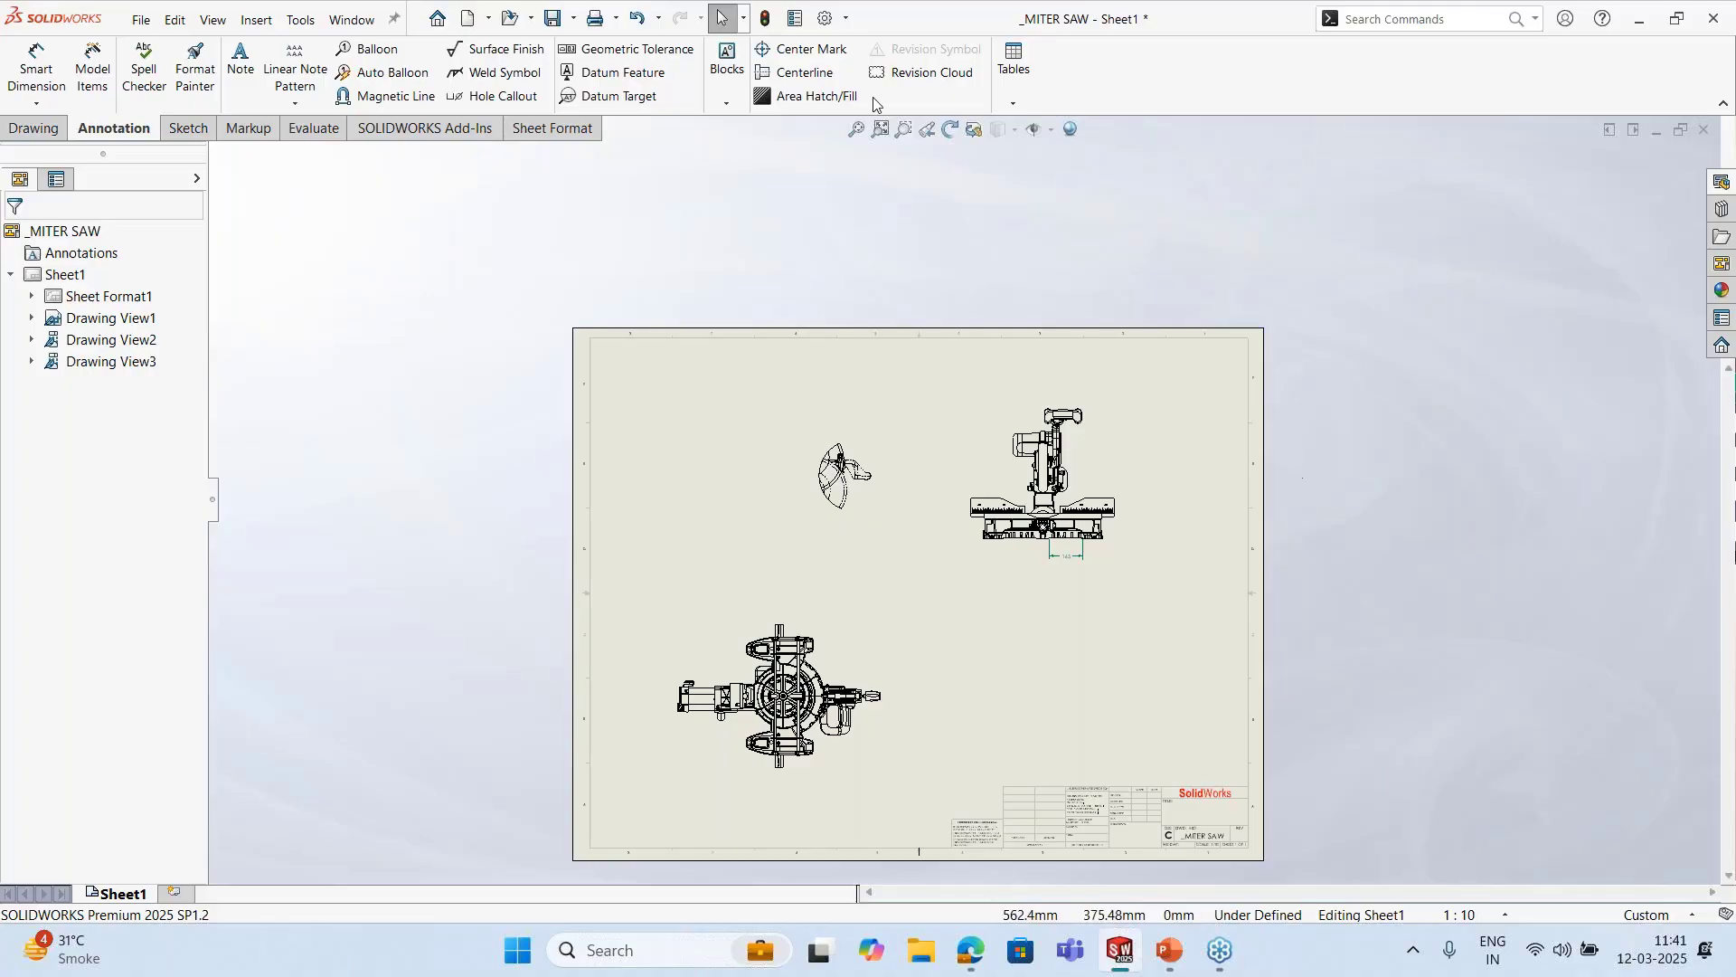
Examine the file types available for saving the drawing under a new name, and close the dialog without saving
click(573, 20)
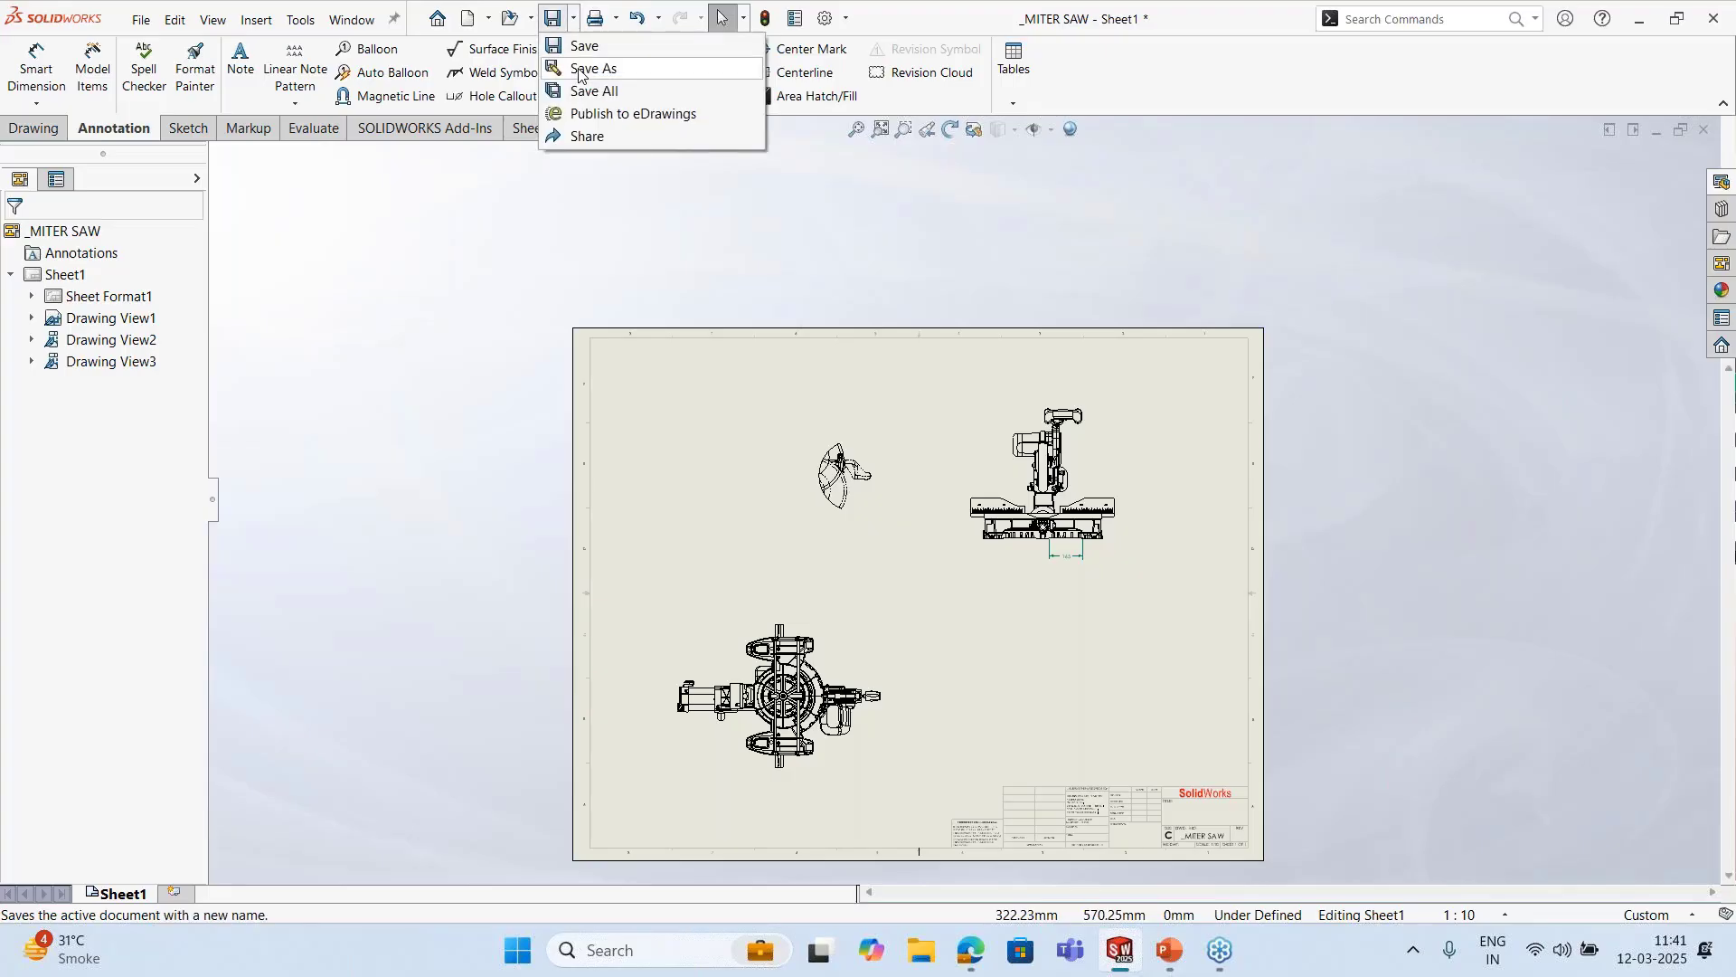
click(580, 72)
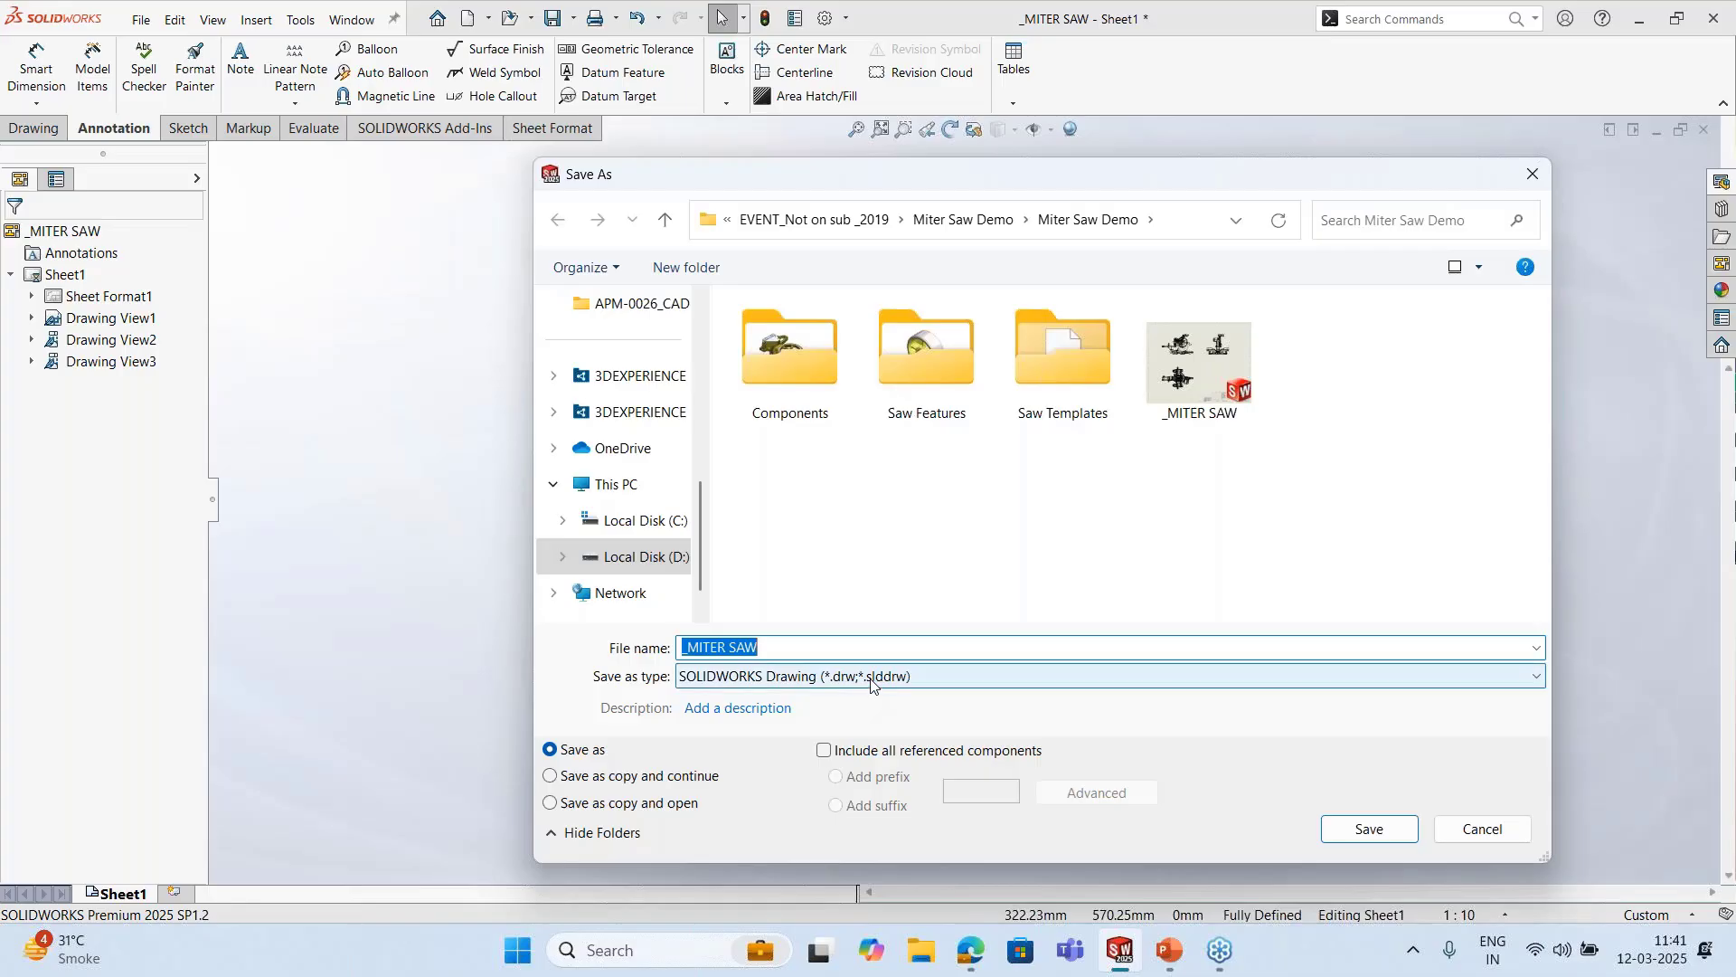
click(871, 678)
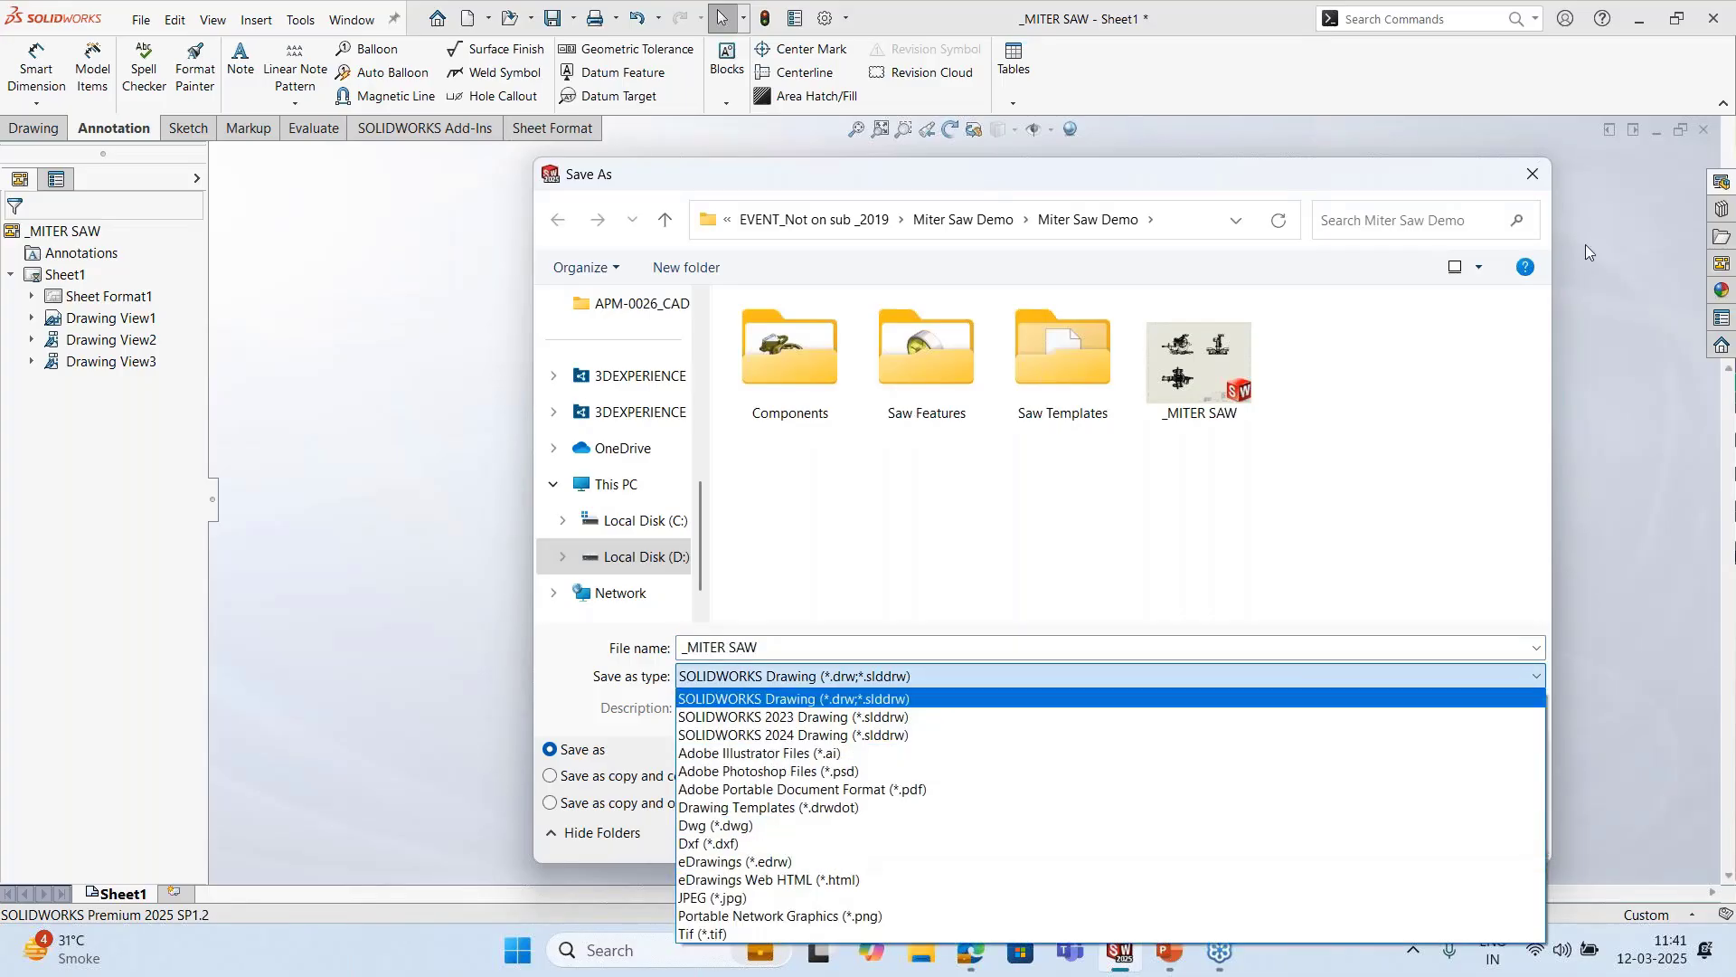
click(1534, 186)
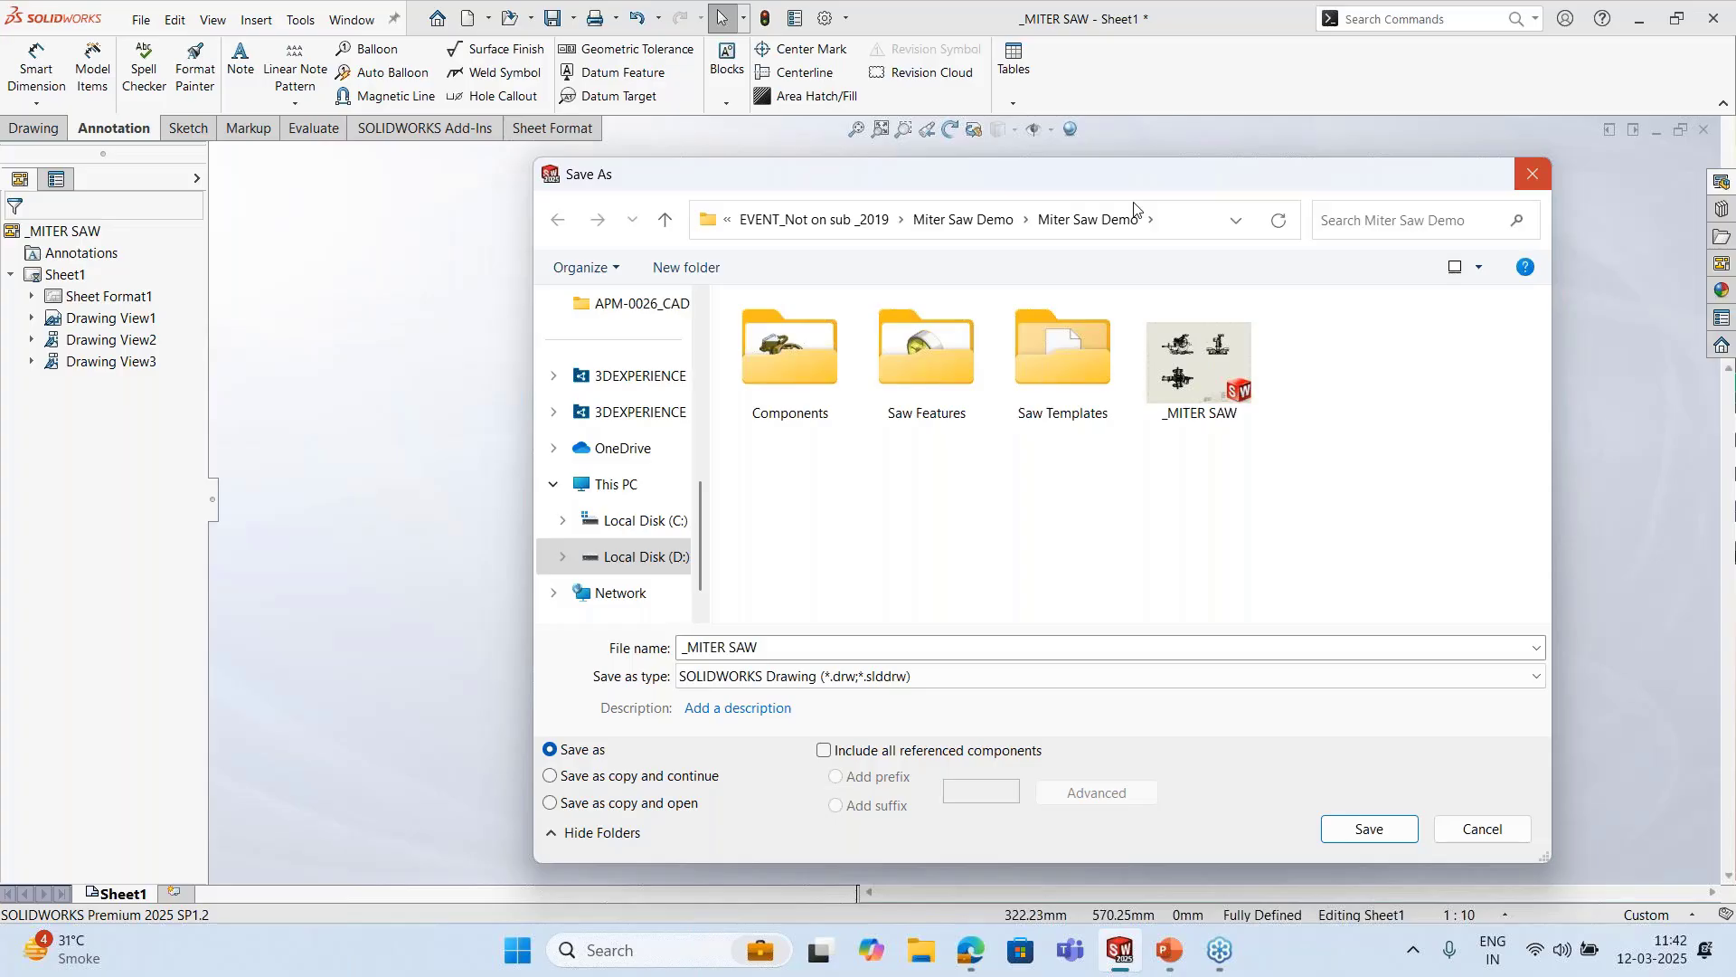
key(Escape)
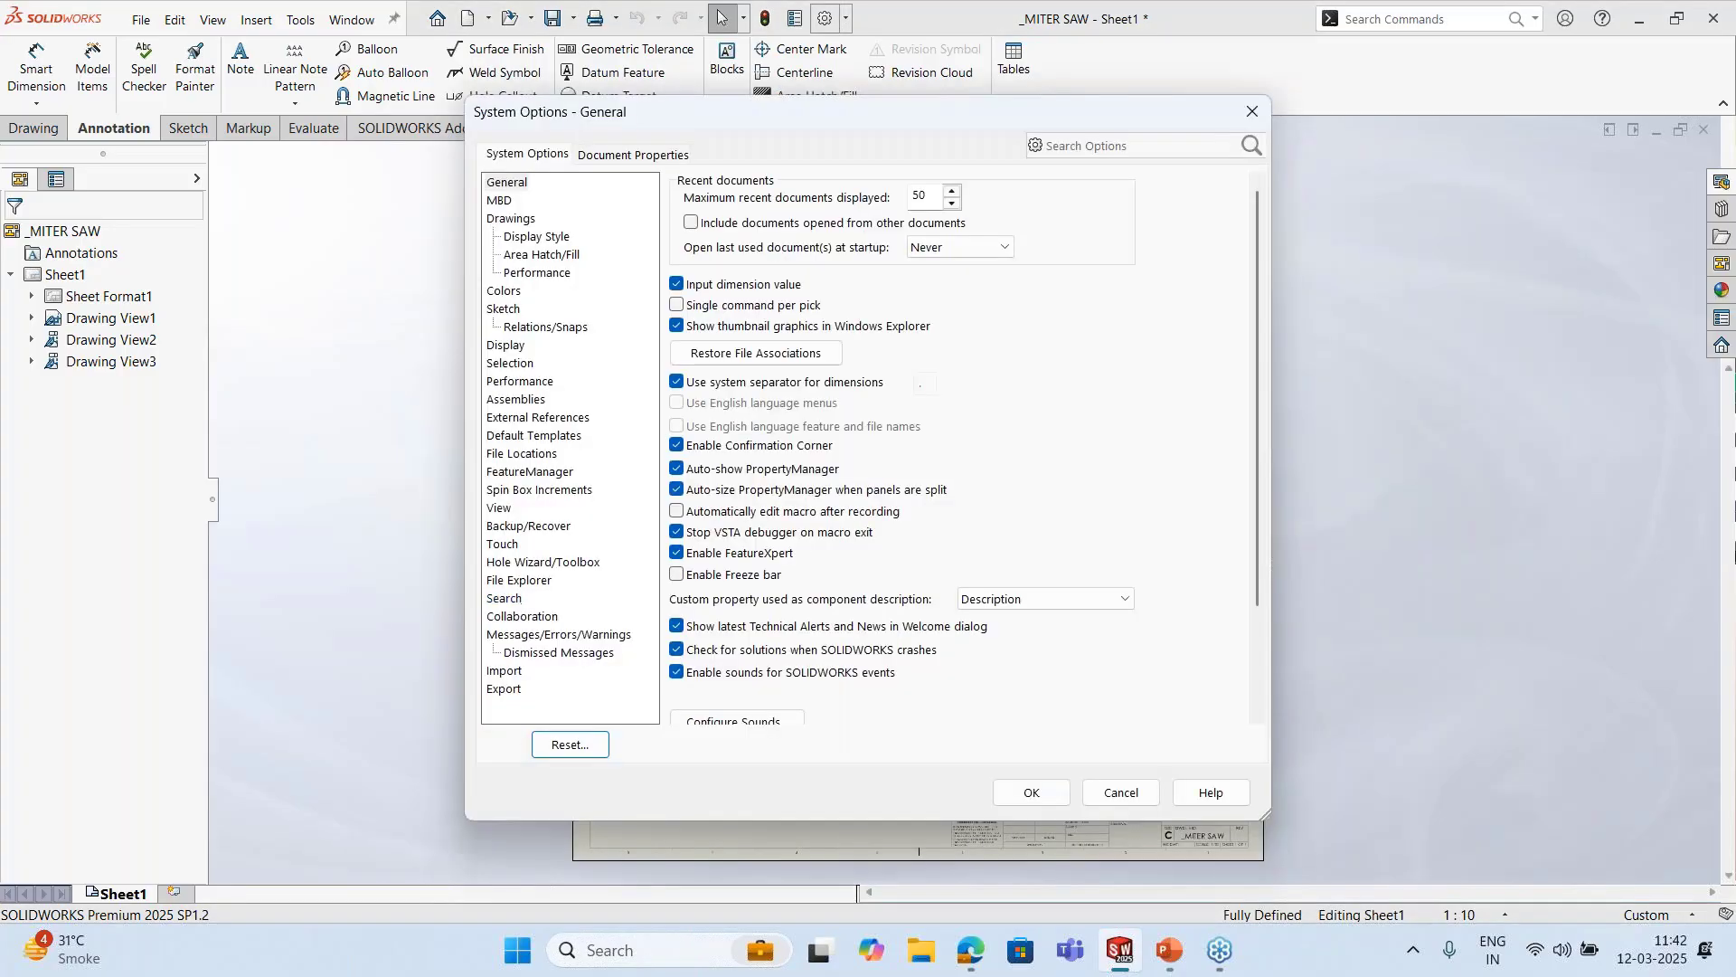
Examine the DXF/DWG export settings, including the option to export views as blocks, and close the system options without saving
click(504, 688)
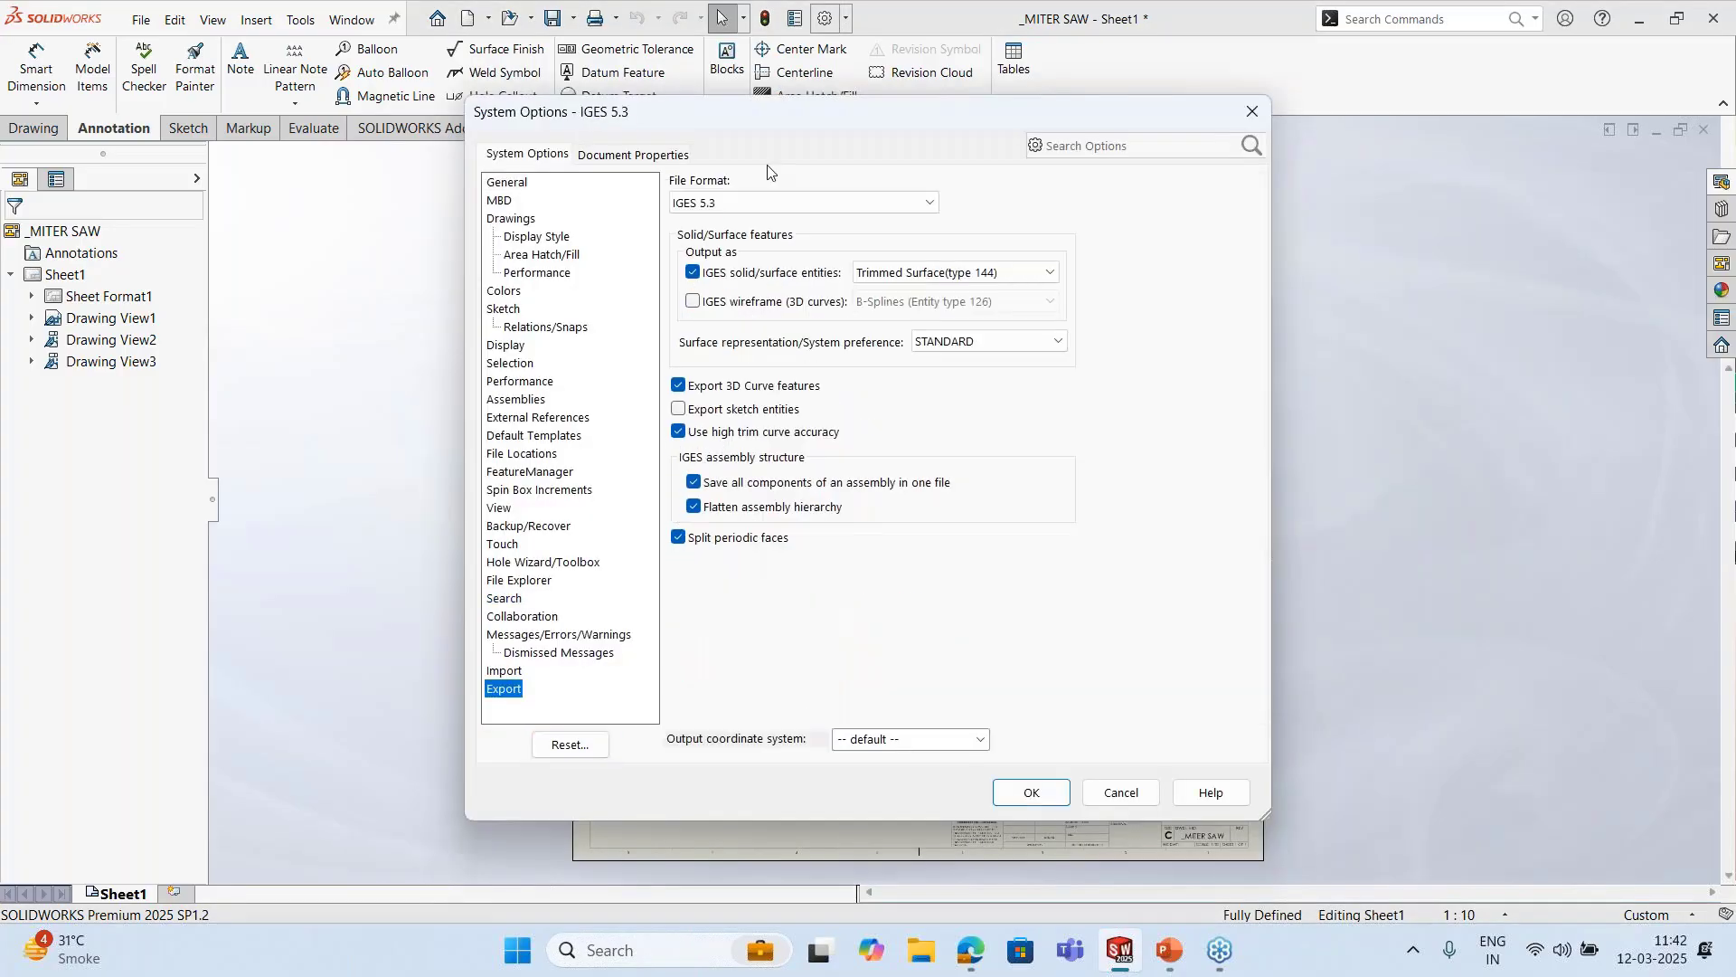
click(768, 202)
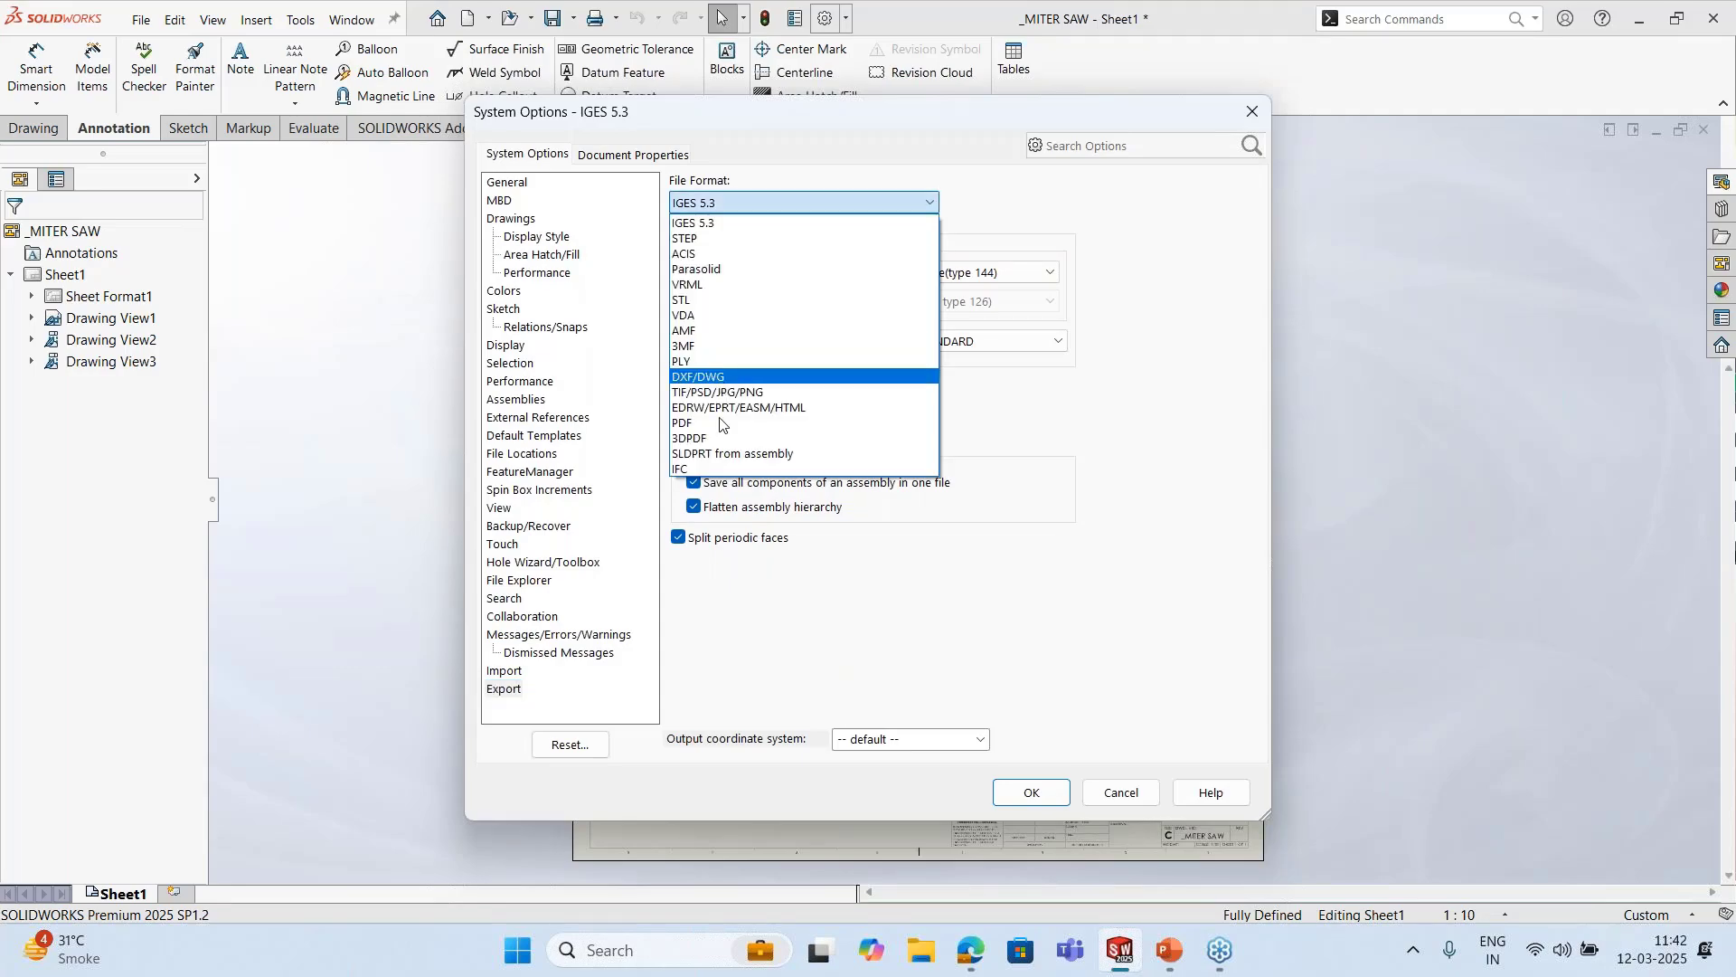
click(724, 376)
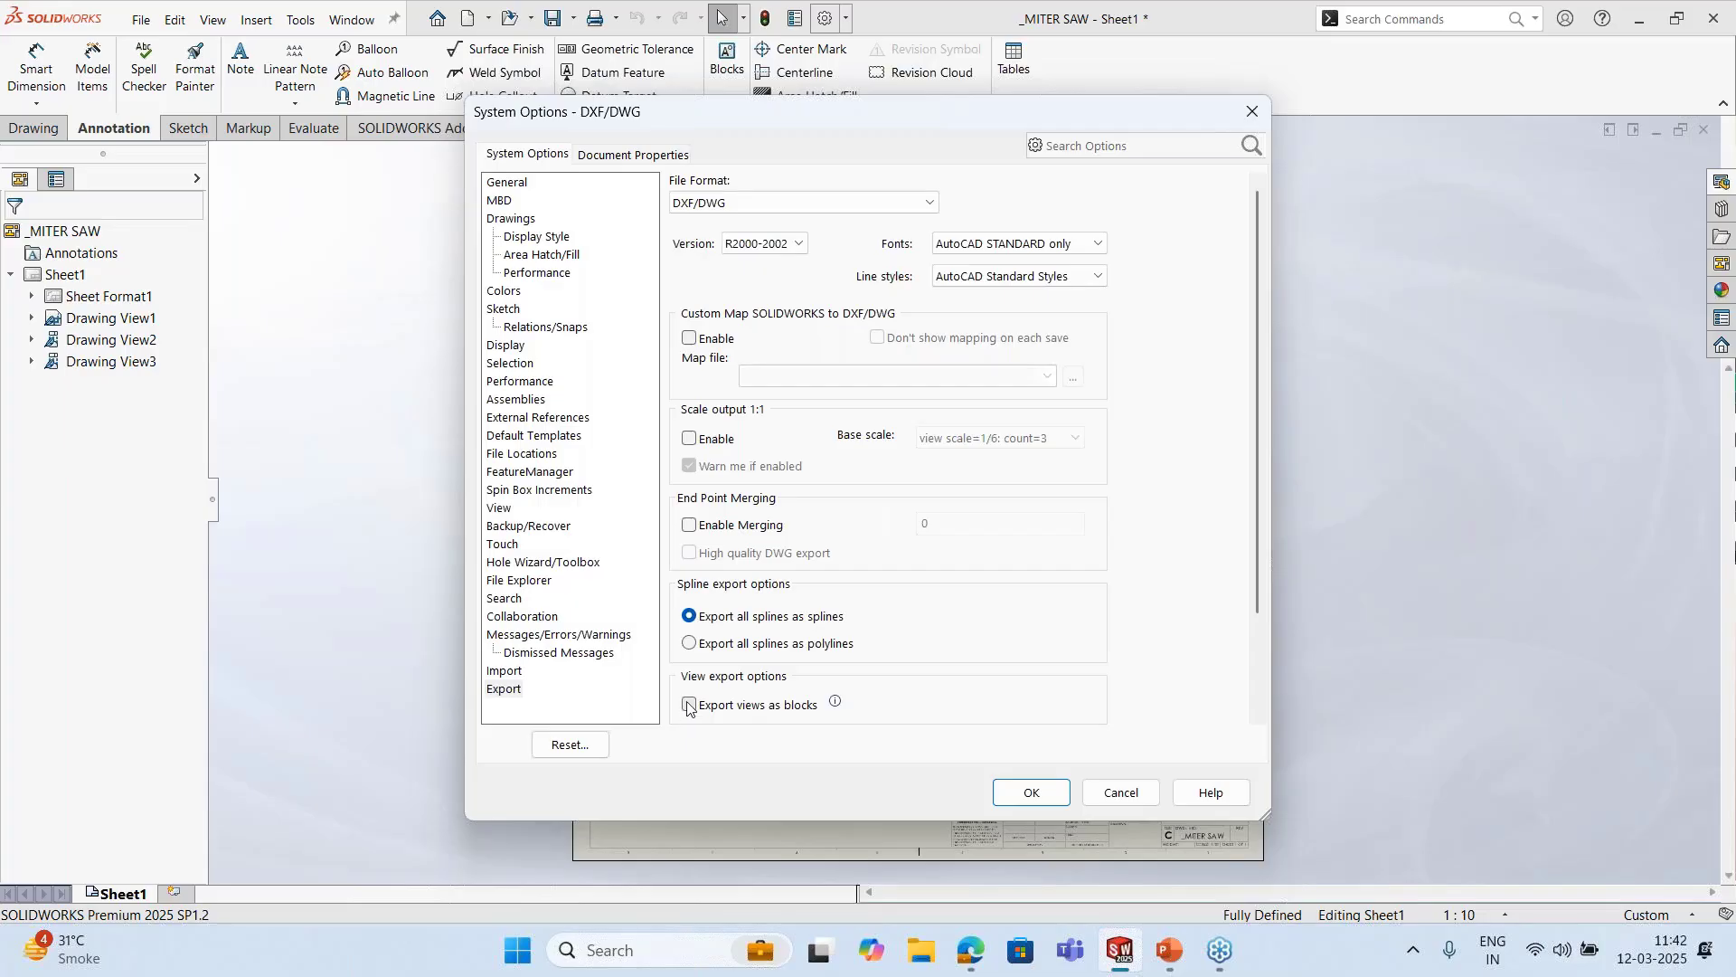
click(713, 708)
click(1248, 113)
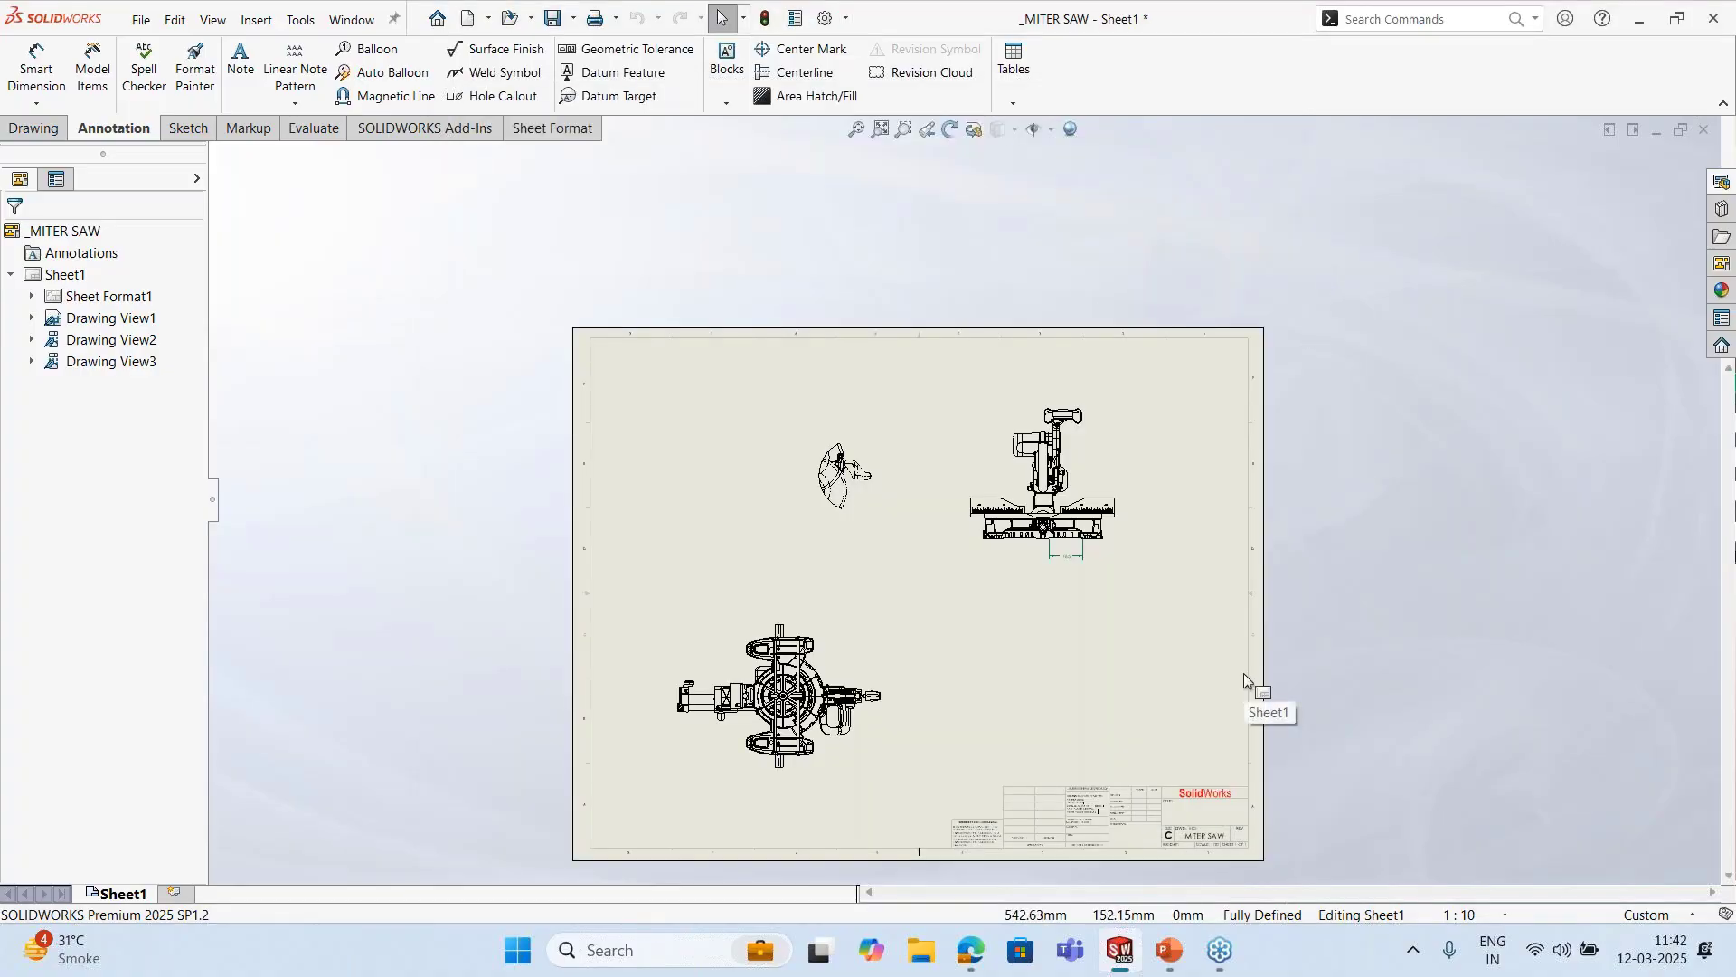
key(alt+Tab)
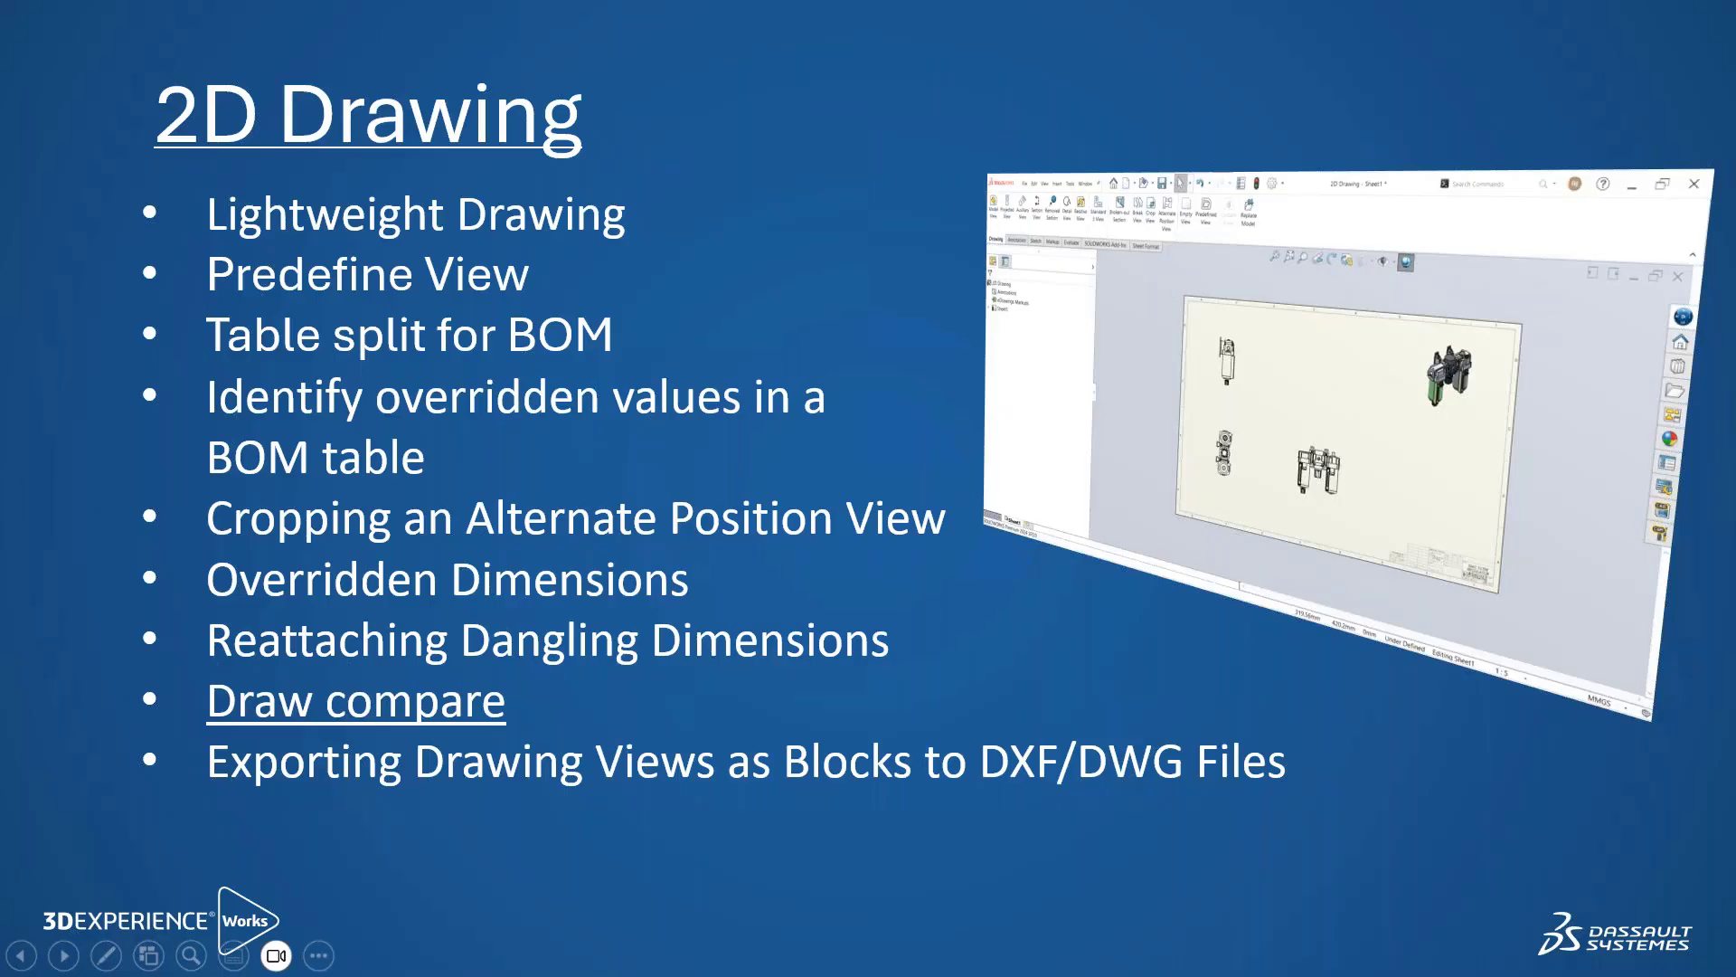
key(Right)
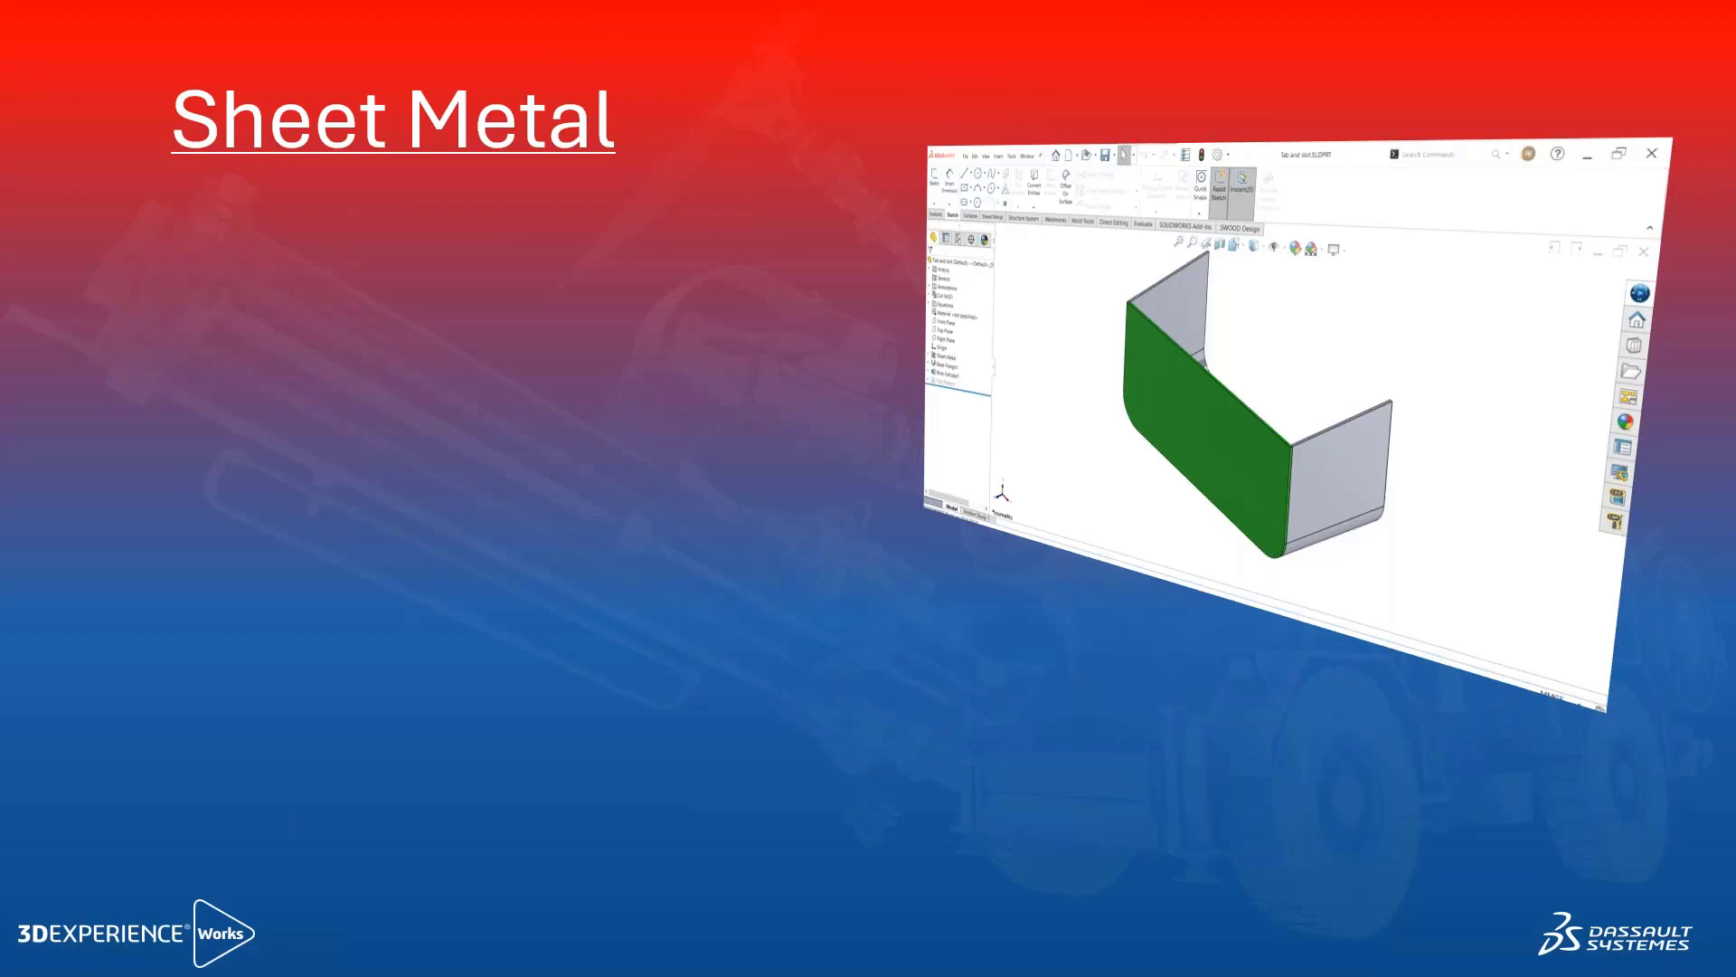
key(Right)
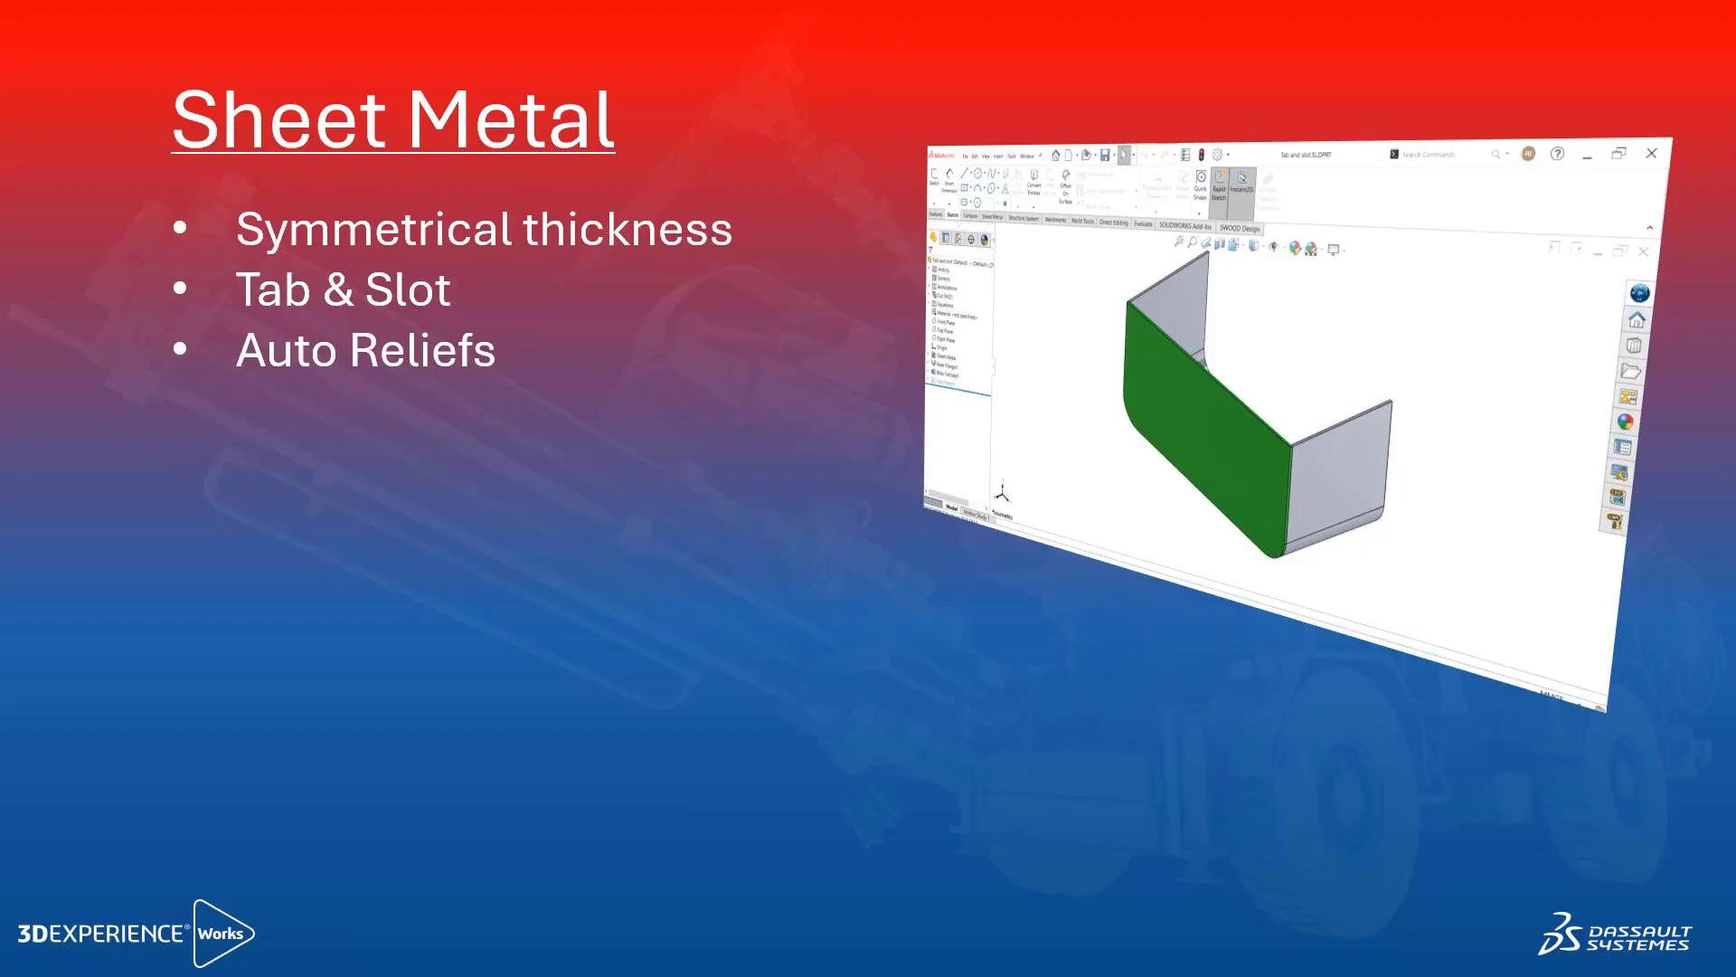
key(alt+Tab)
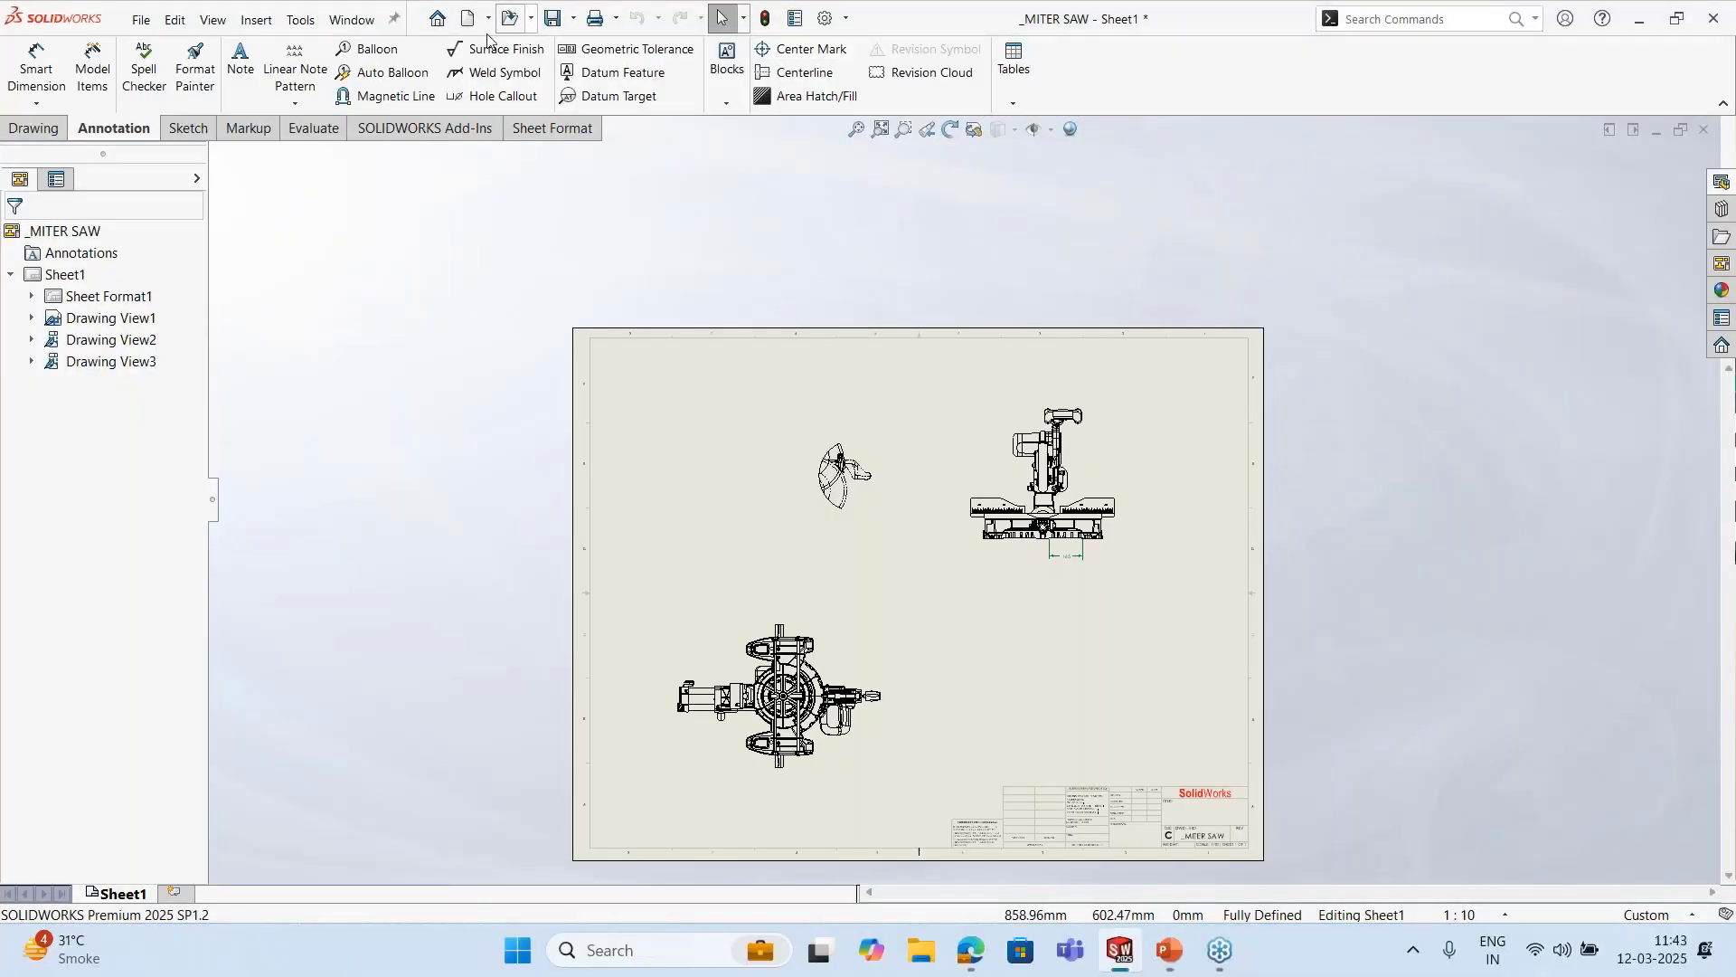
Open the part "Symmetrical thickness" from the Sheet metal folder
click(509, 20)
click(964, 179)
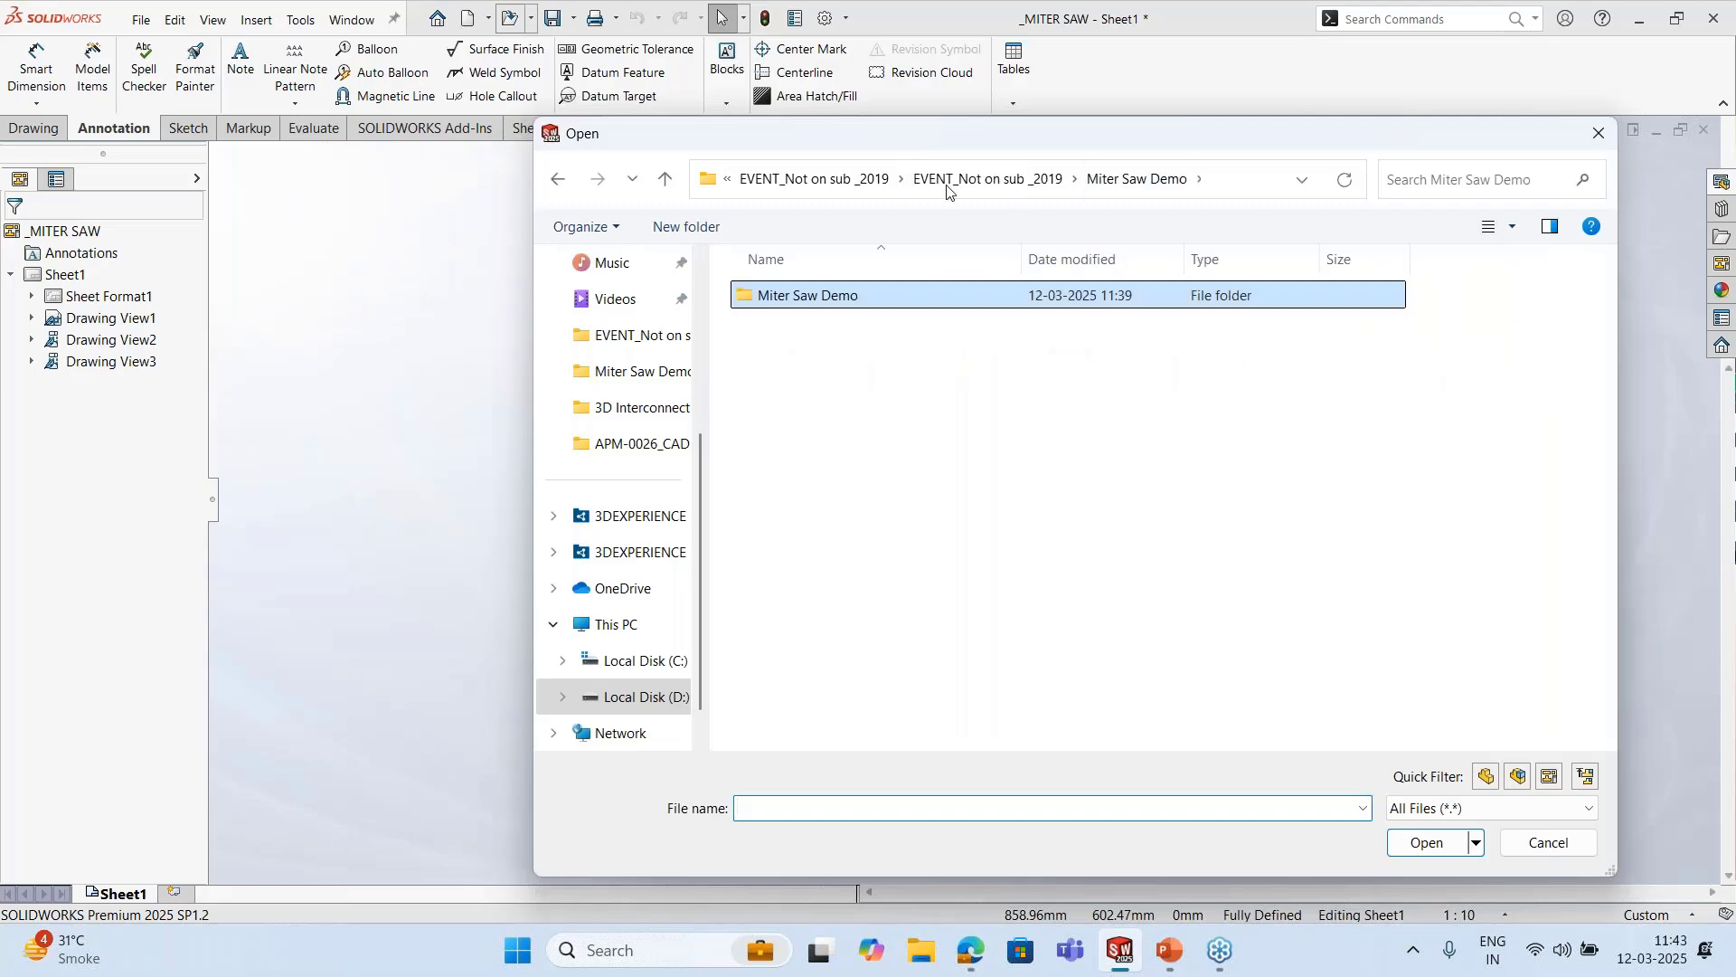
click(986, 179)
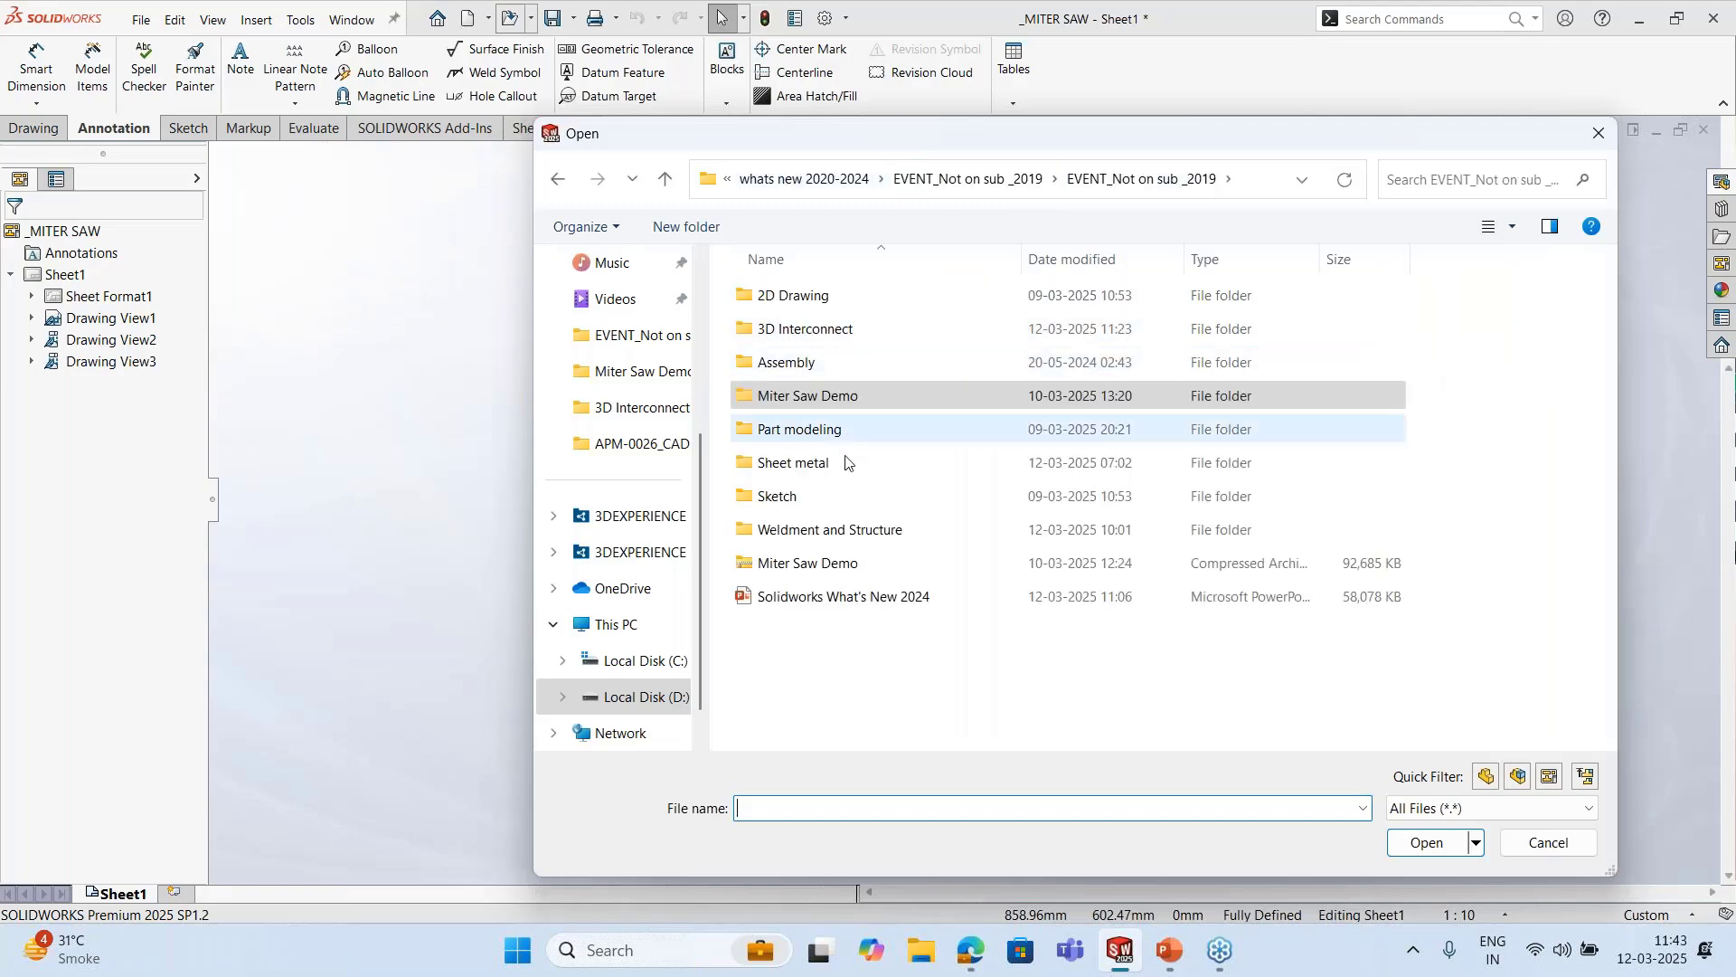
double_click(847, 463)
click(836, 398)
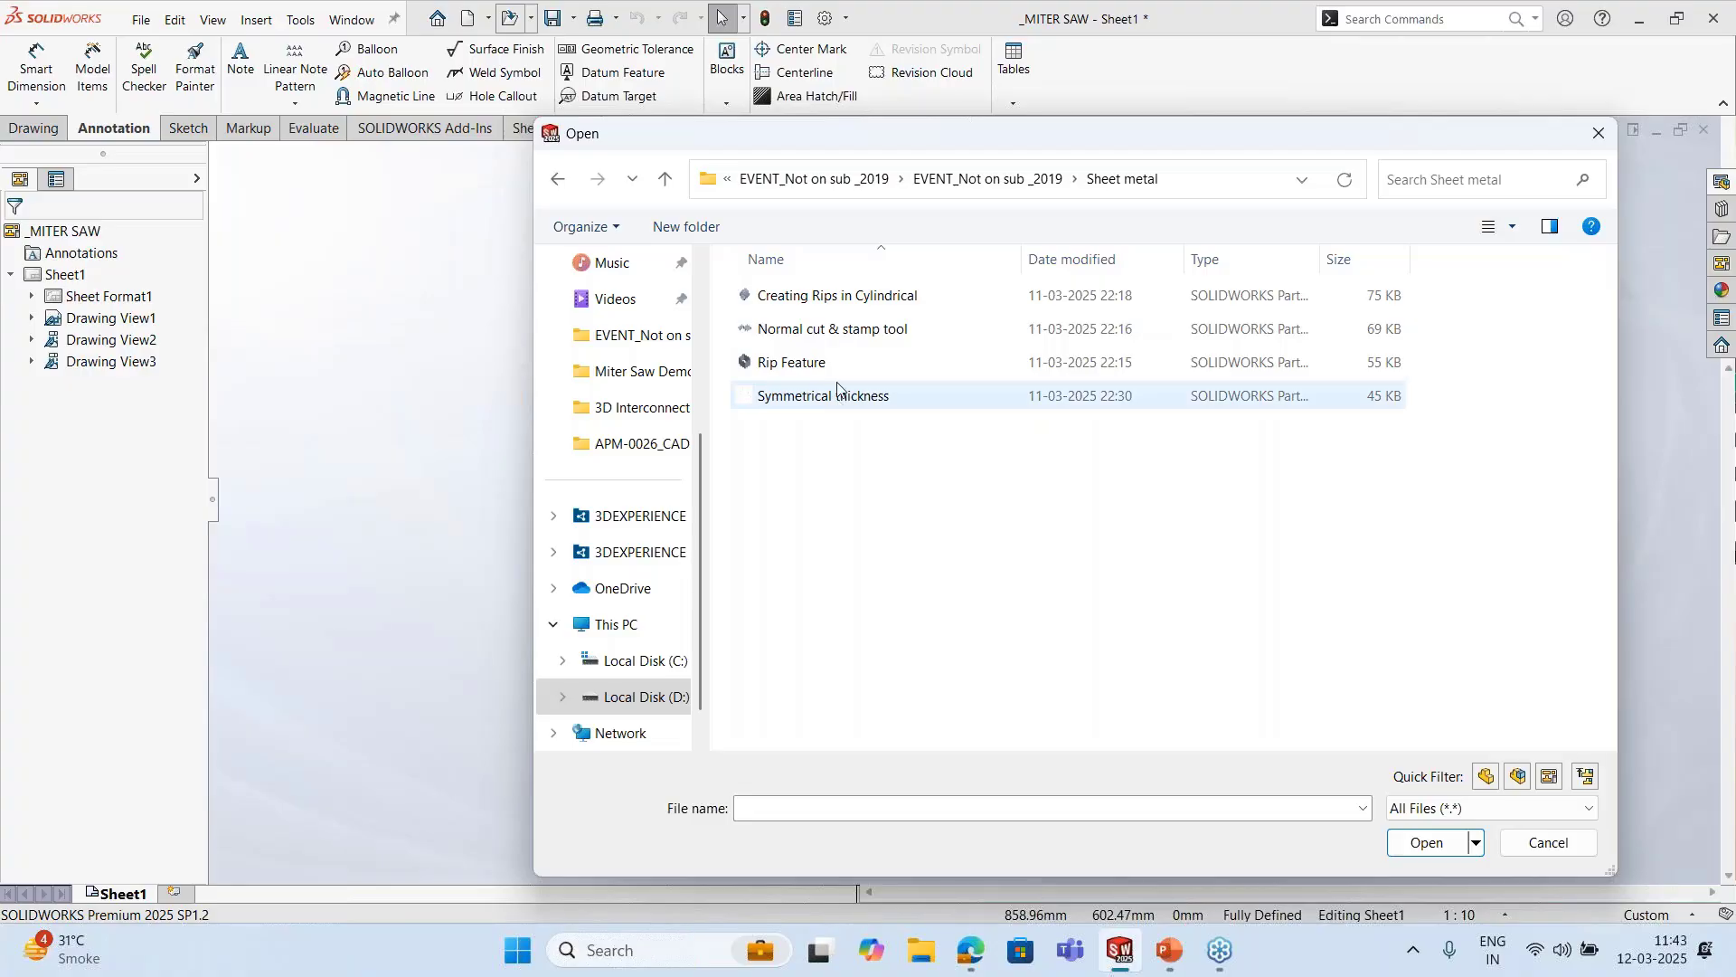
click(1428, 843)
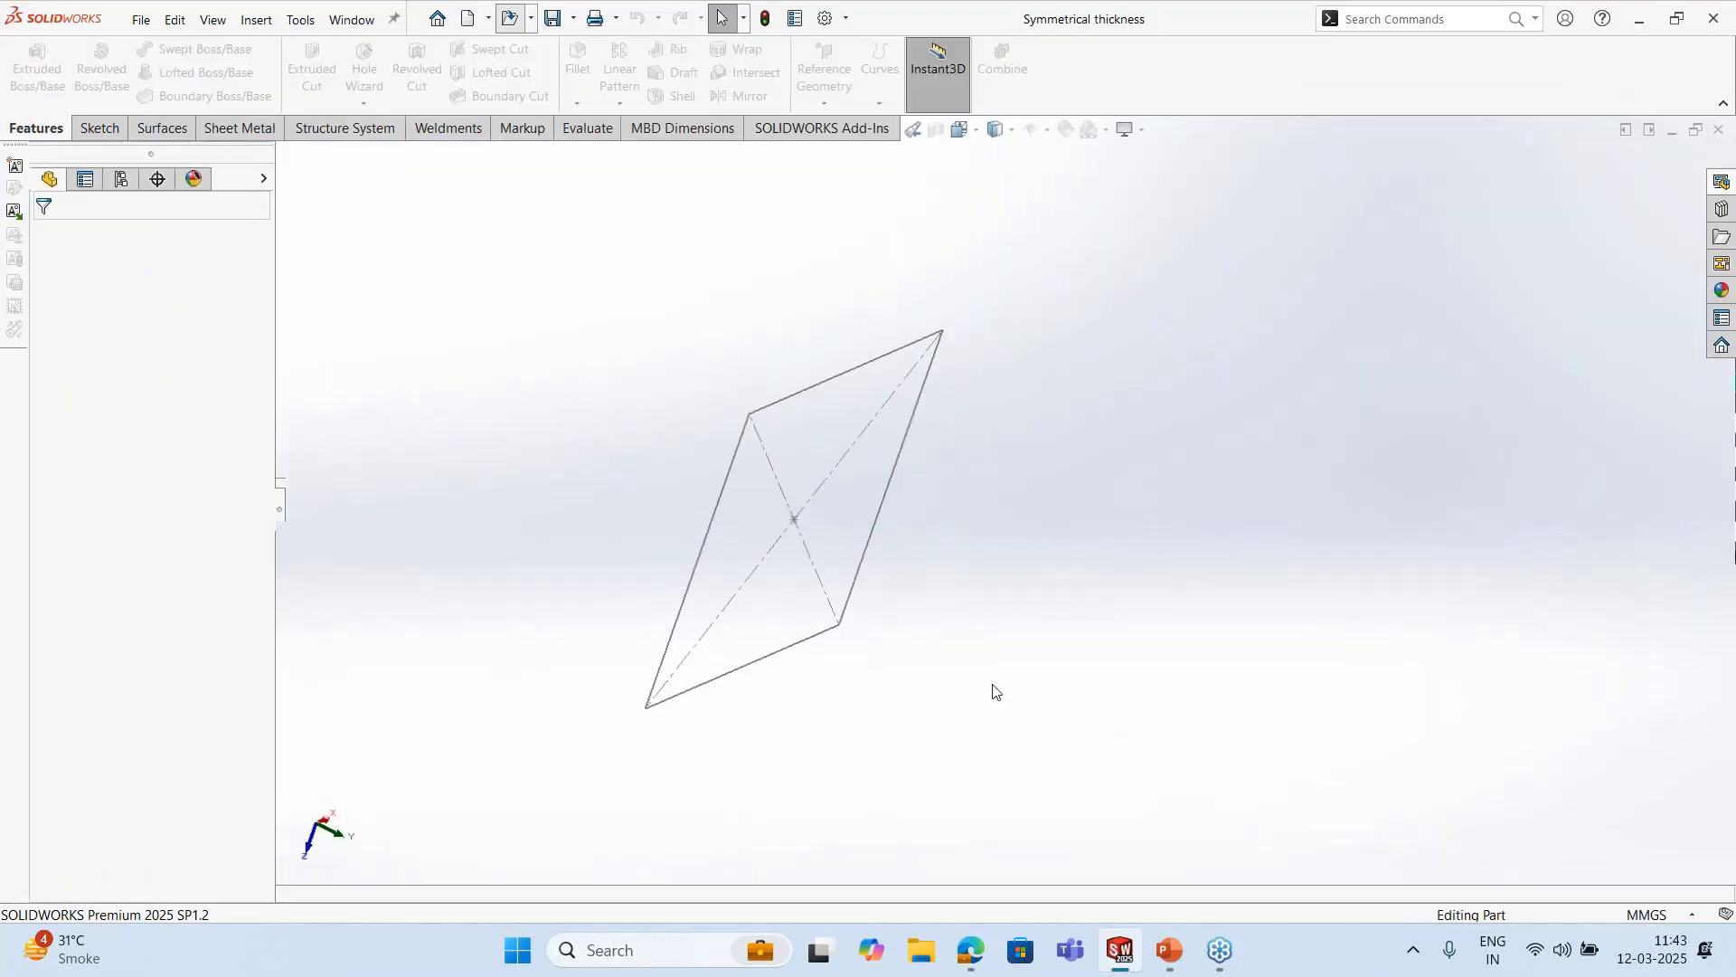
Start a sheet metal base flange from the existing rectangle sketch, keeping a thickness of 1 mm
click(228, 131)
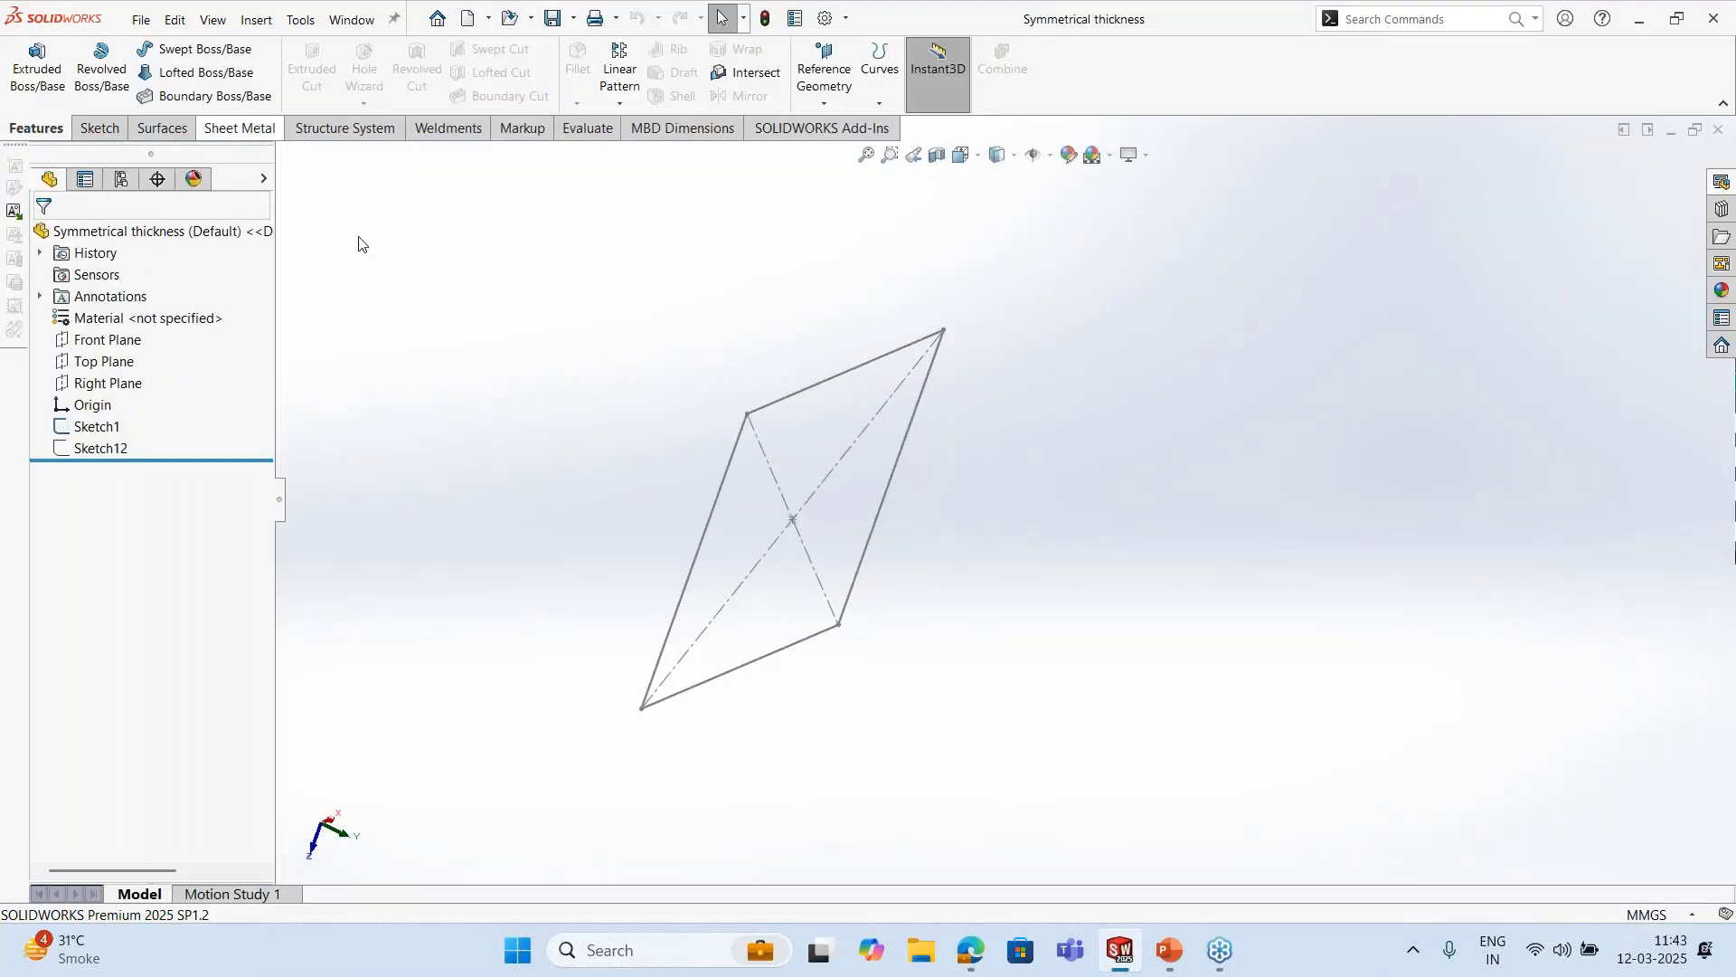
mouse_move(606, 402)
middle_down()
mouse_move(697, 384)
mouse_move(596, 392)
middle_up()
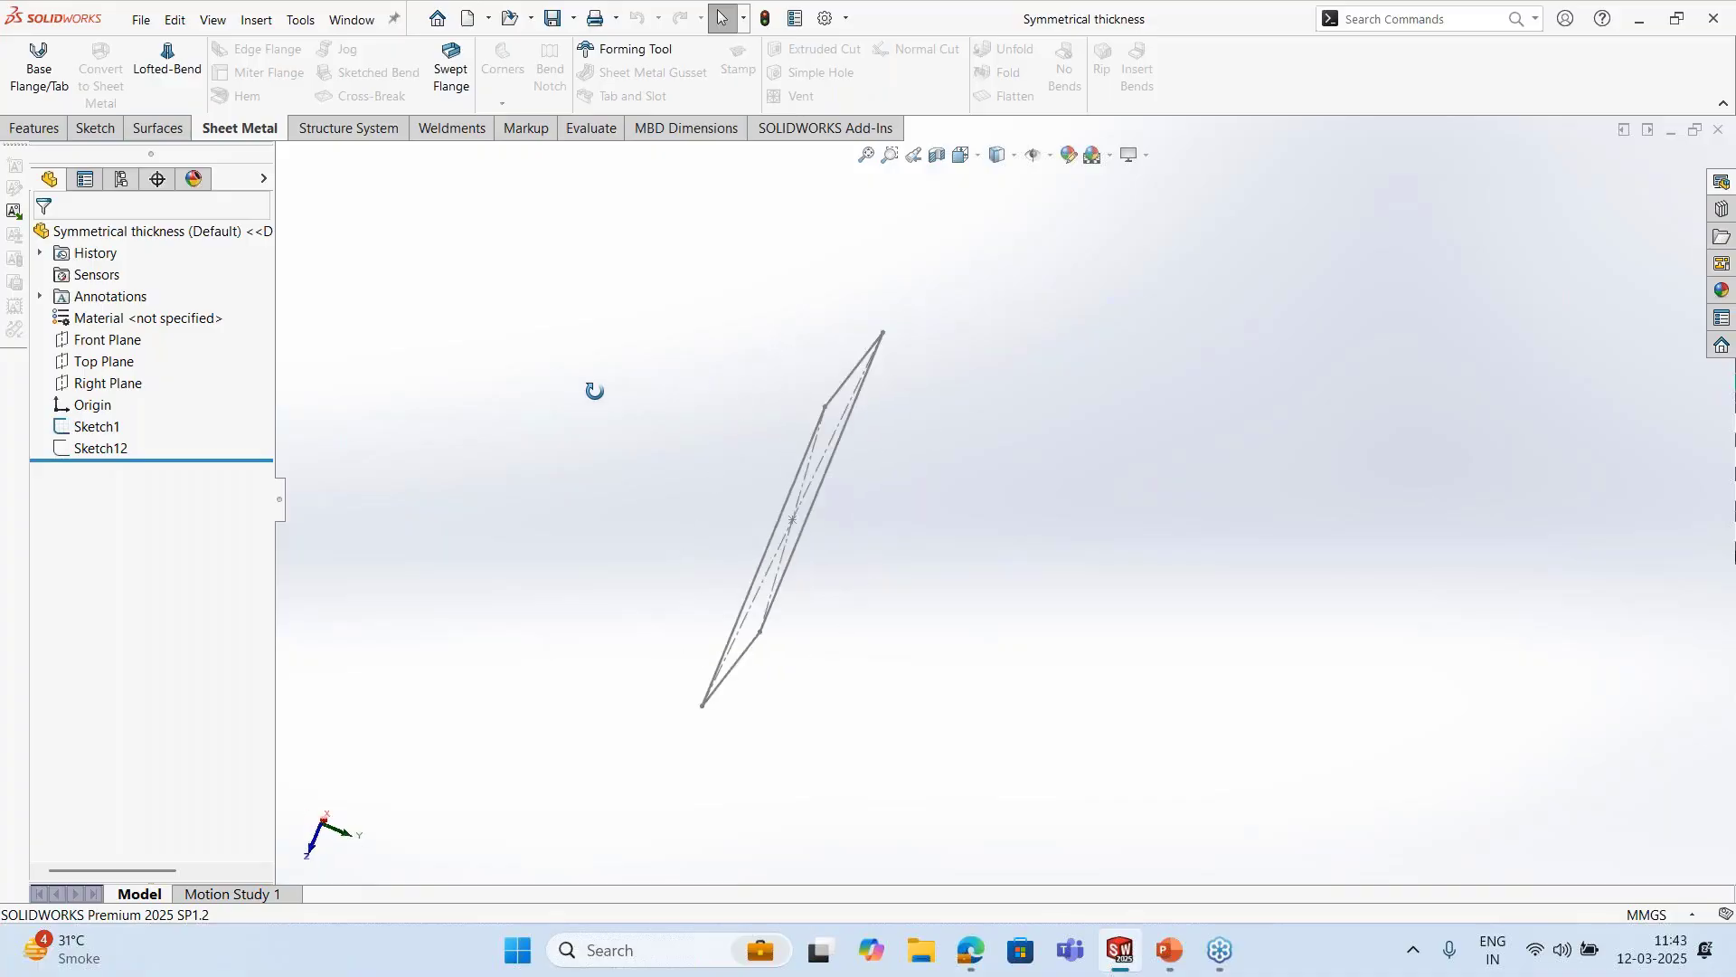
click(34, 83)
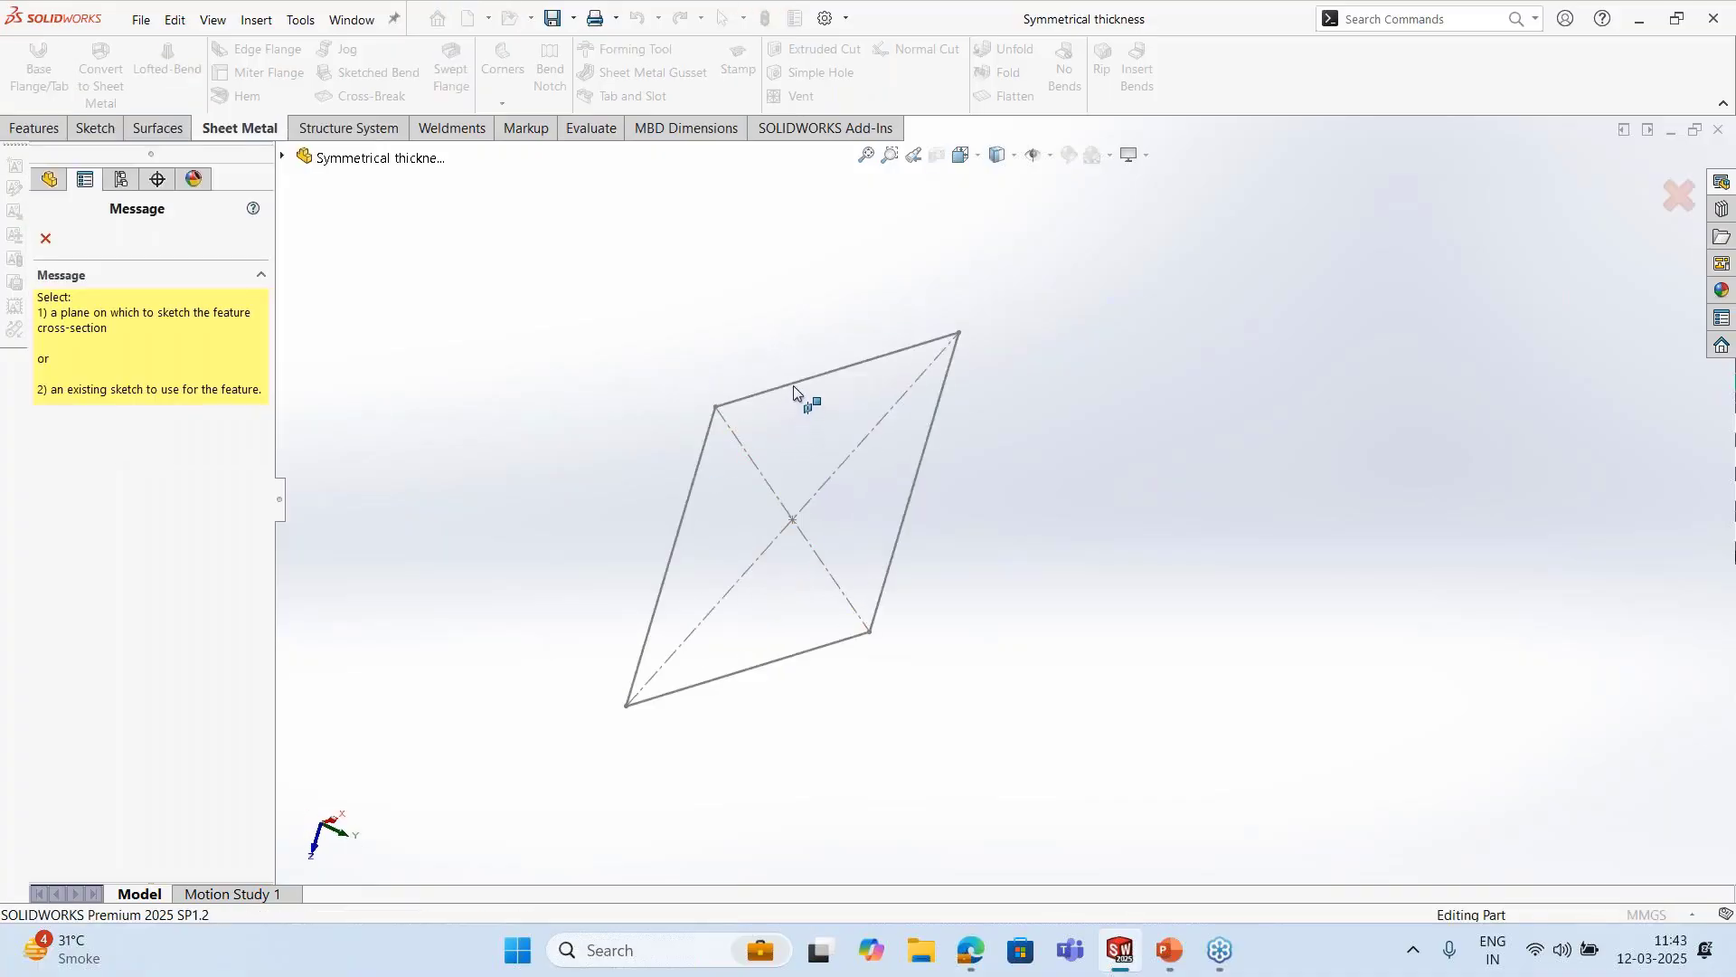
click(794, 385)
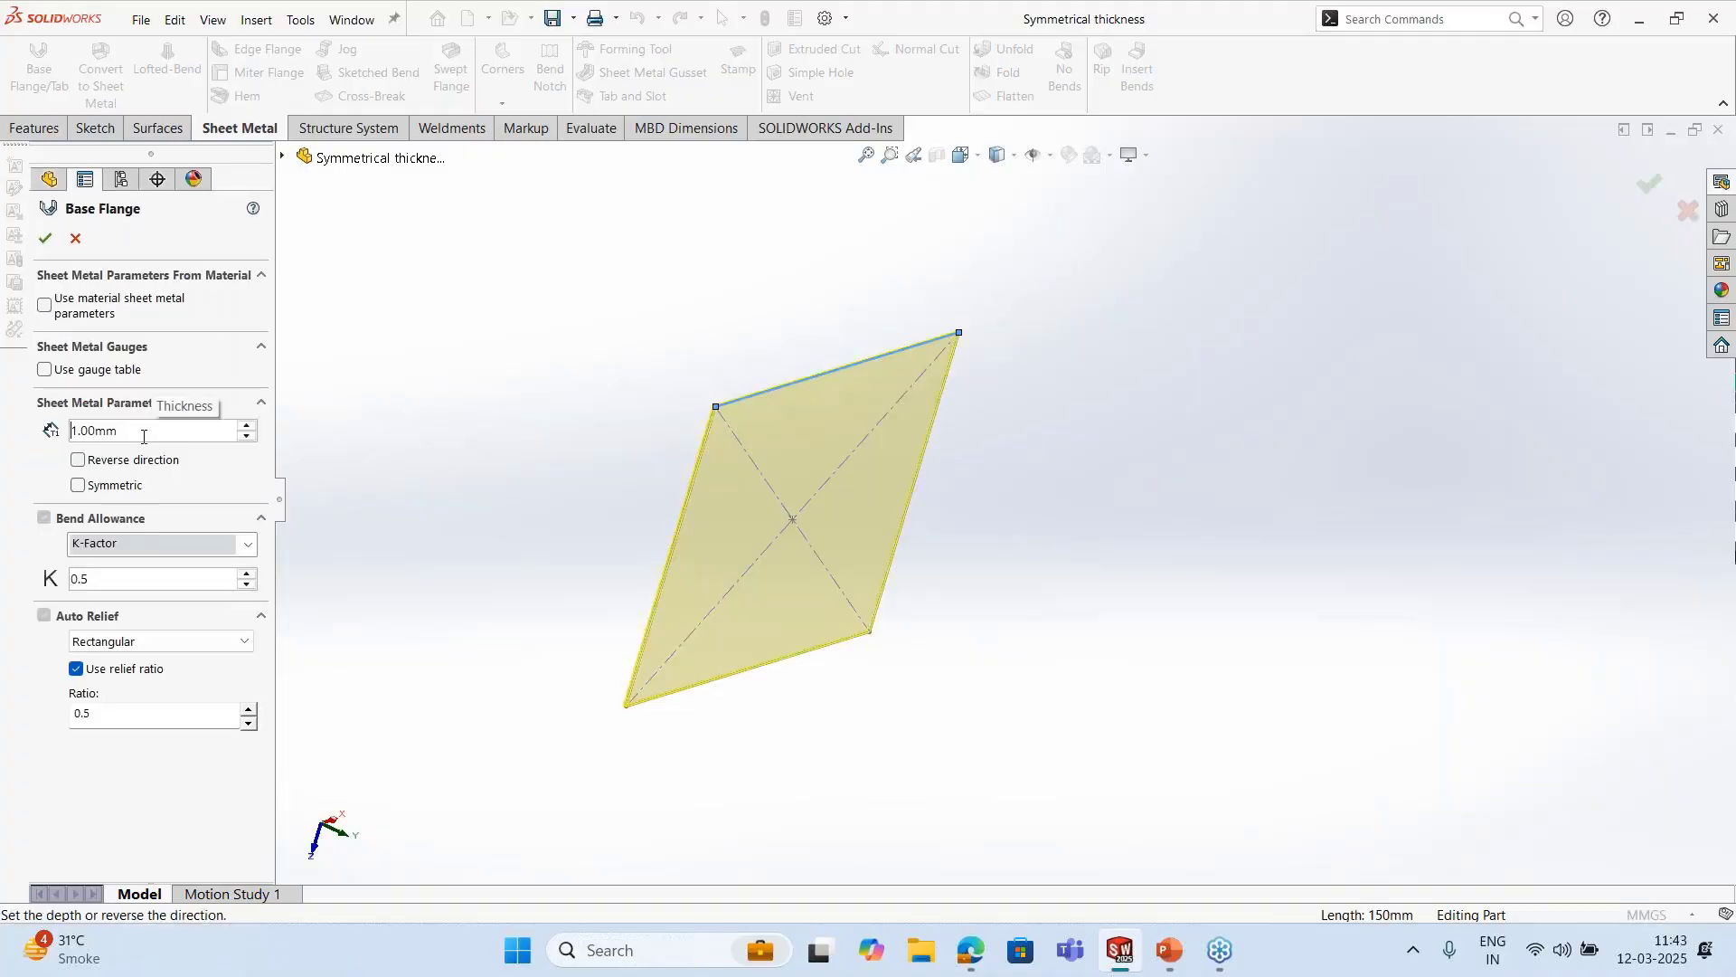
double_click(88, 432)
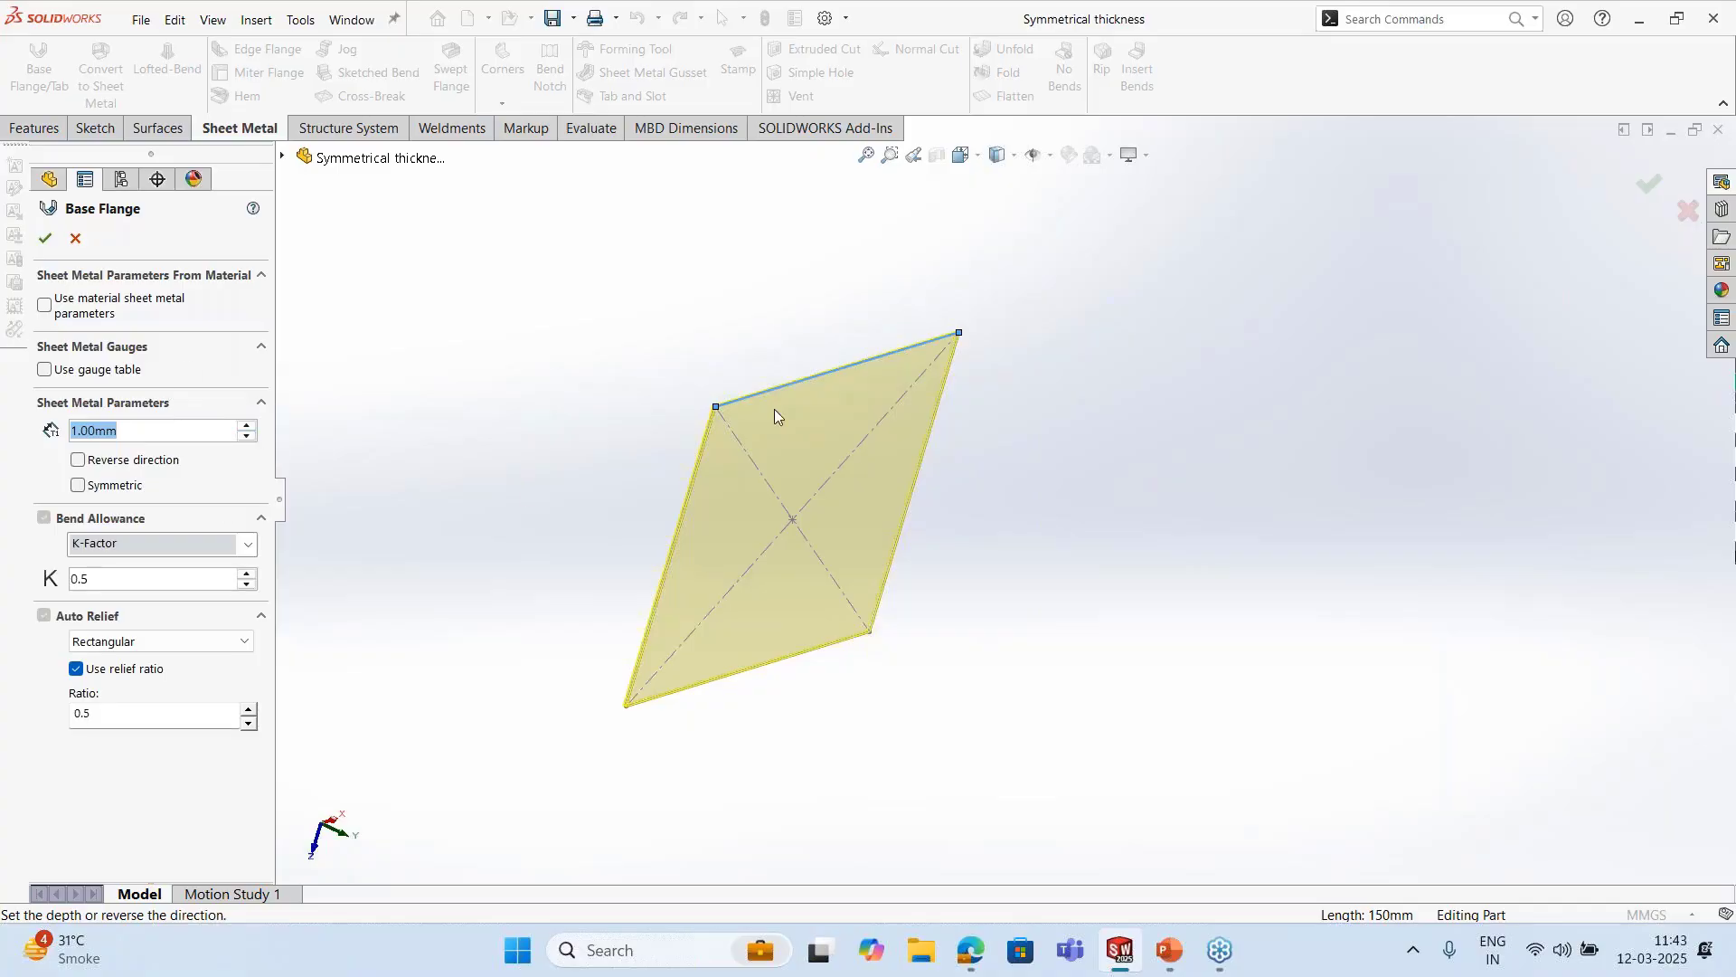
scroll(781, 404, down, 4)
middle_drag(922, 425, 995, 416)
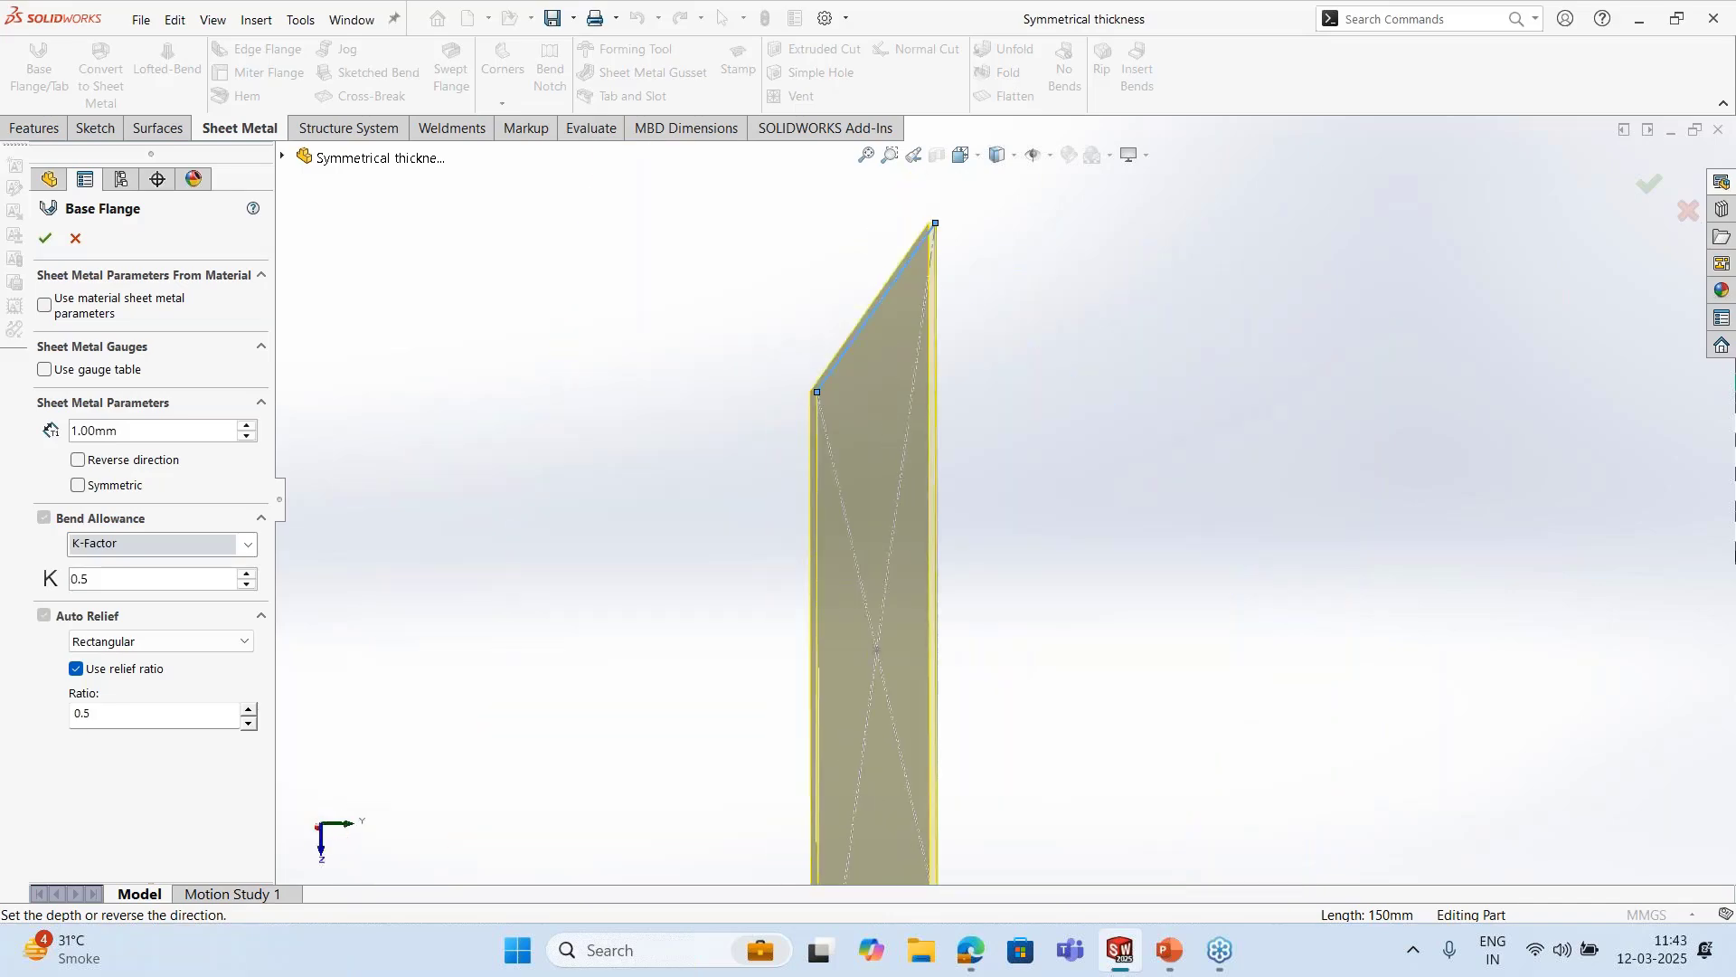
middle_drag(930, 237, 954, 276)
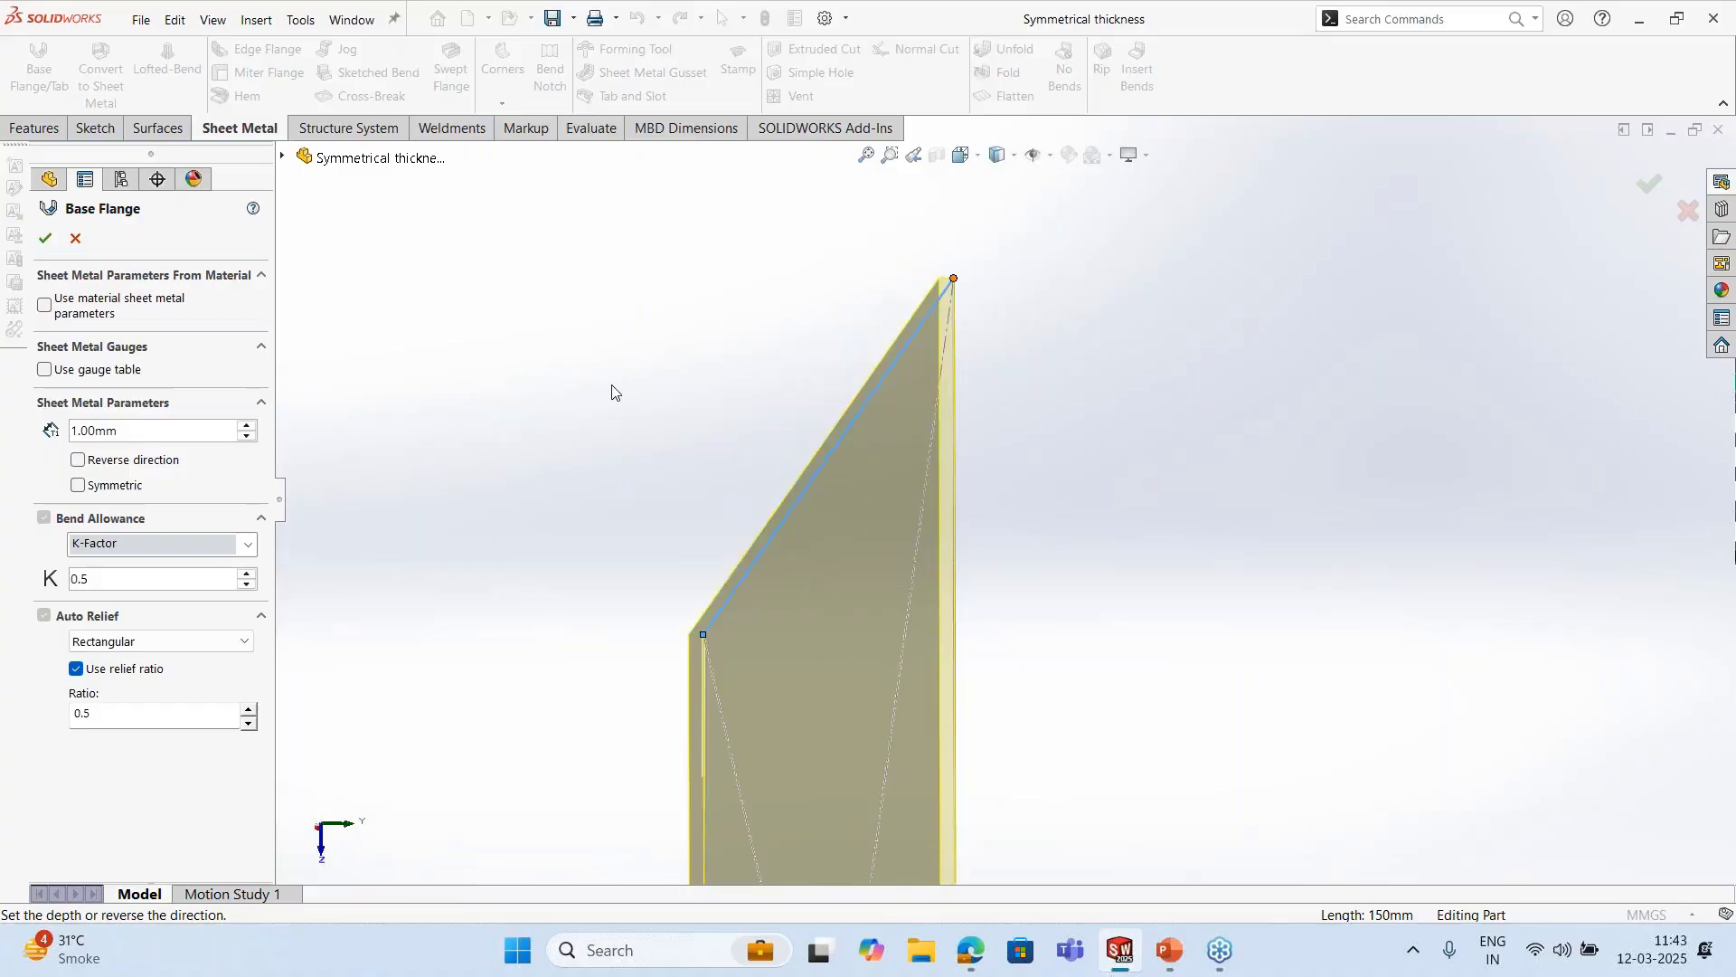
Make the base flange's thickness symmetric about the sketch plane and create the flange
click(78, 485)
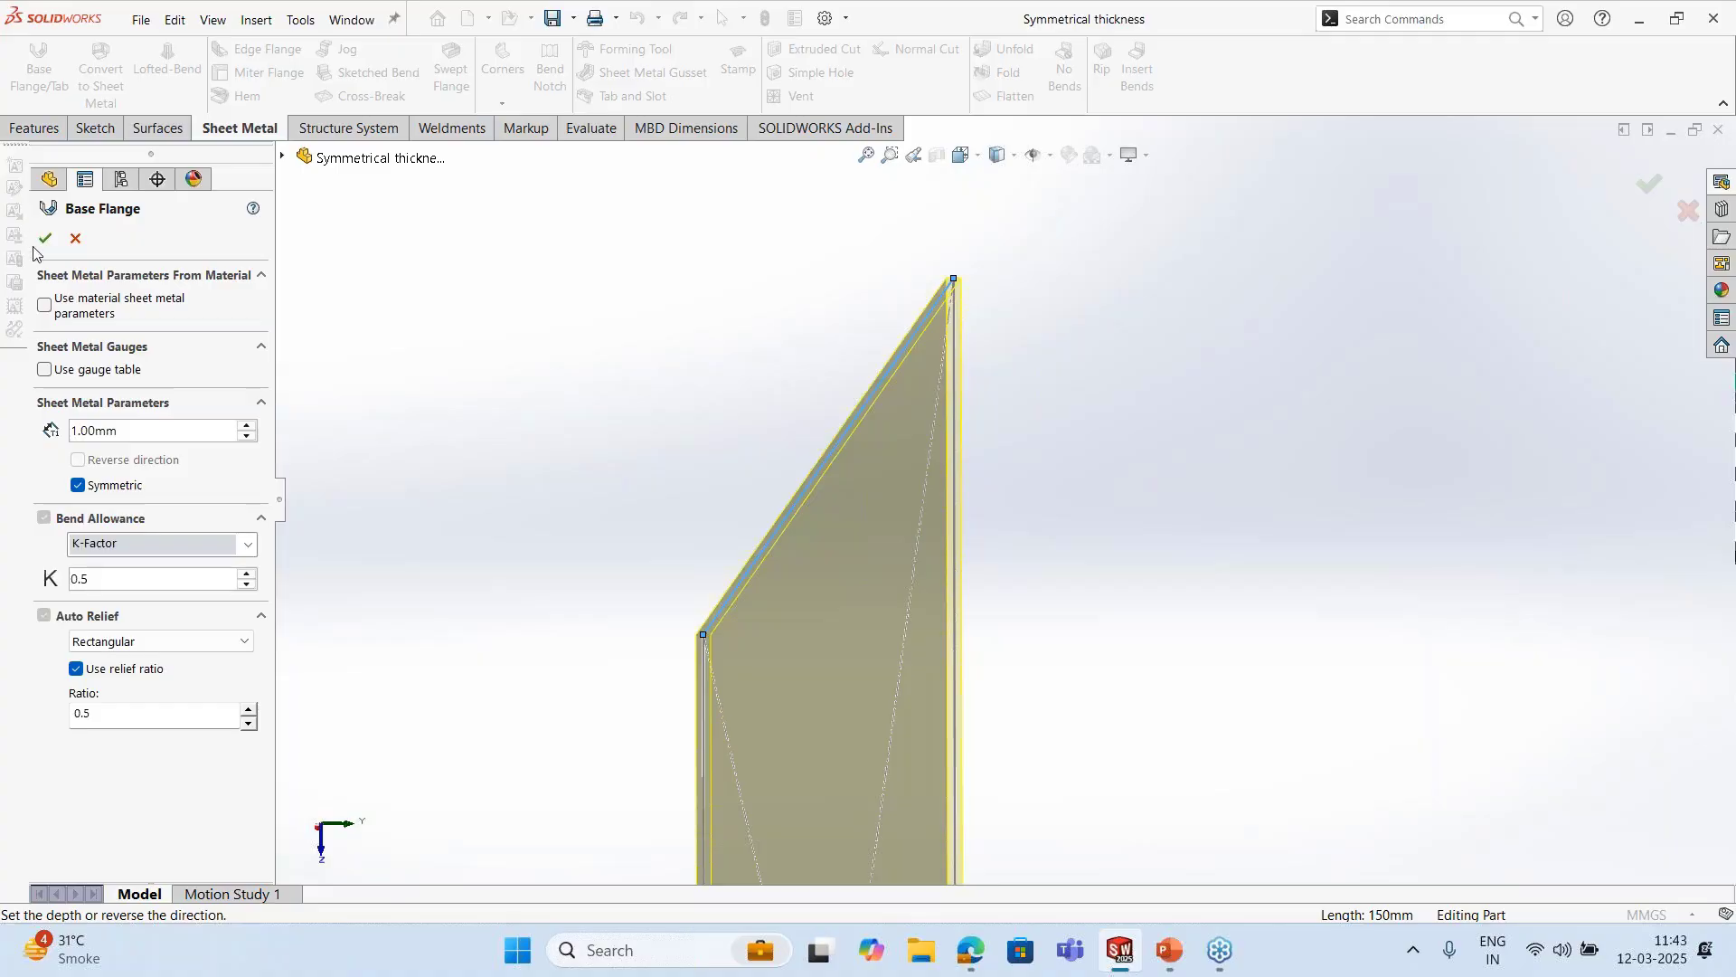
scroll(860, 439, up, 3)
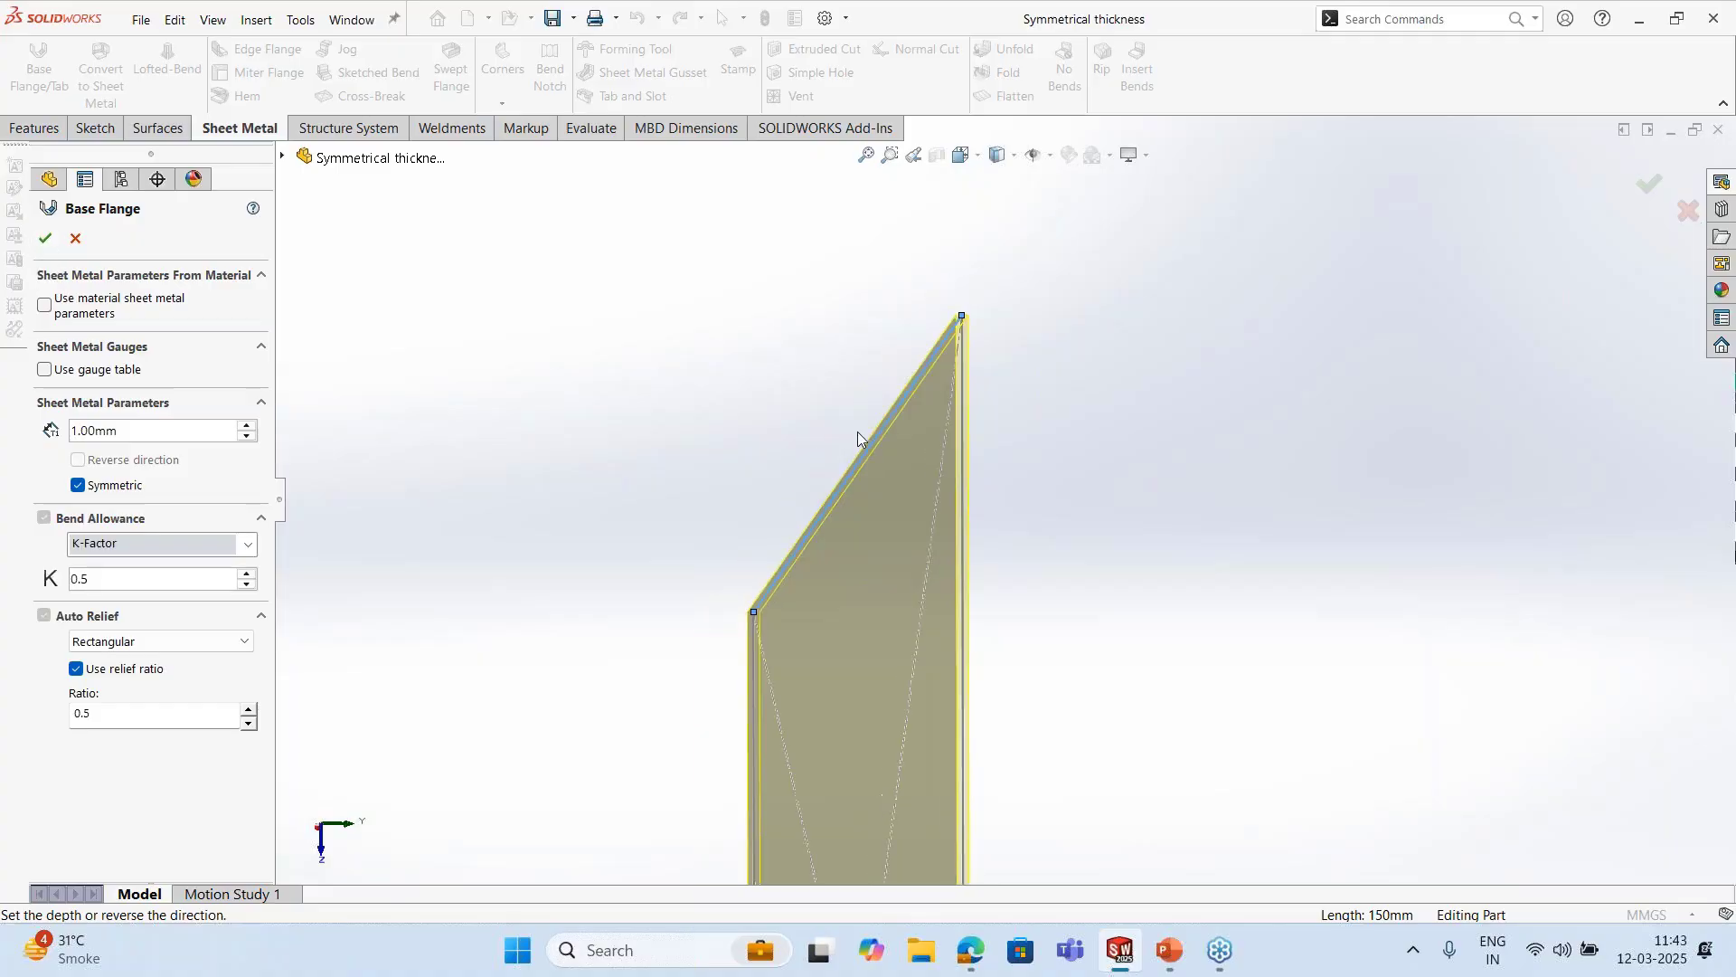
middle_drag(861, 439, 856, 504)
click(47, 233)
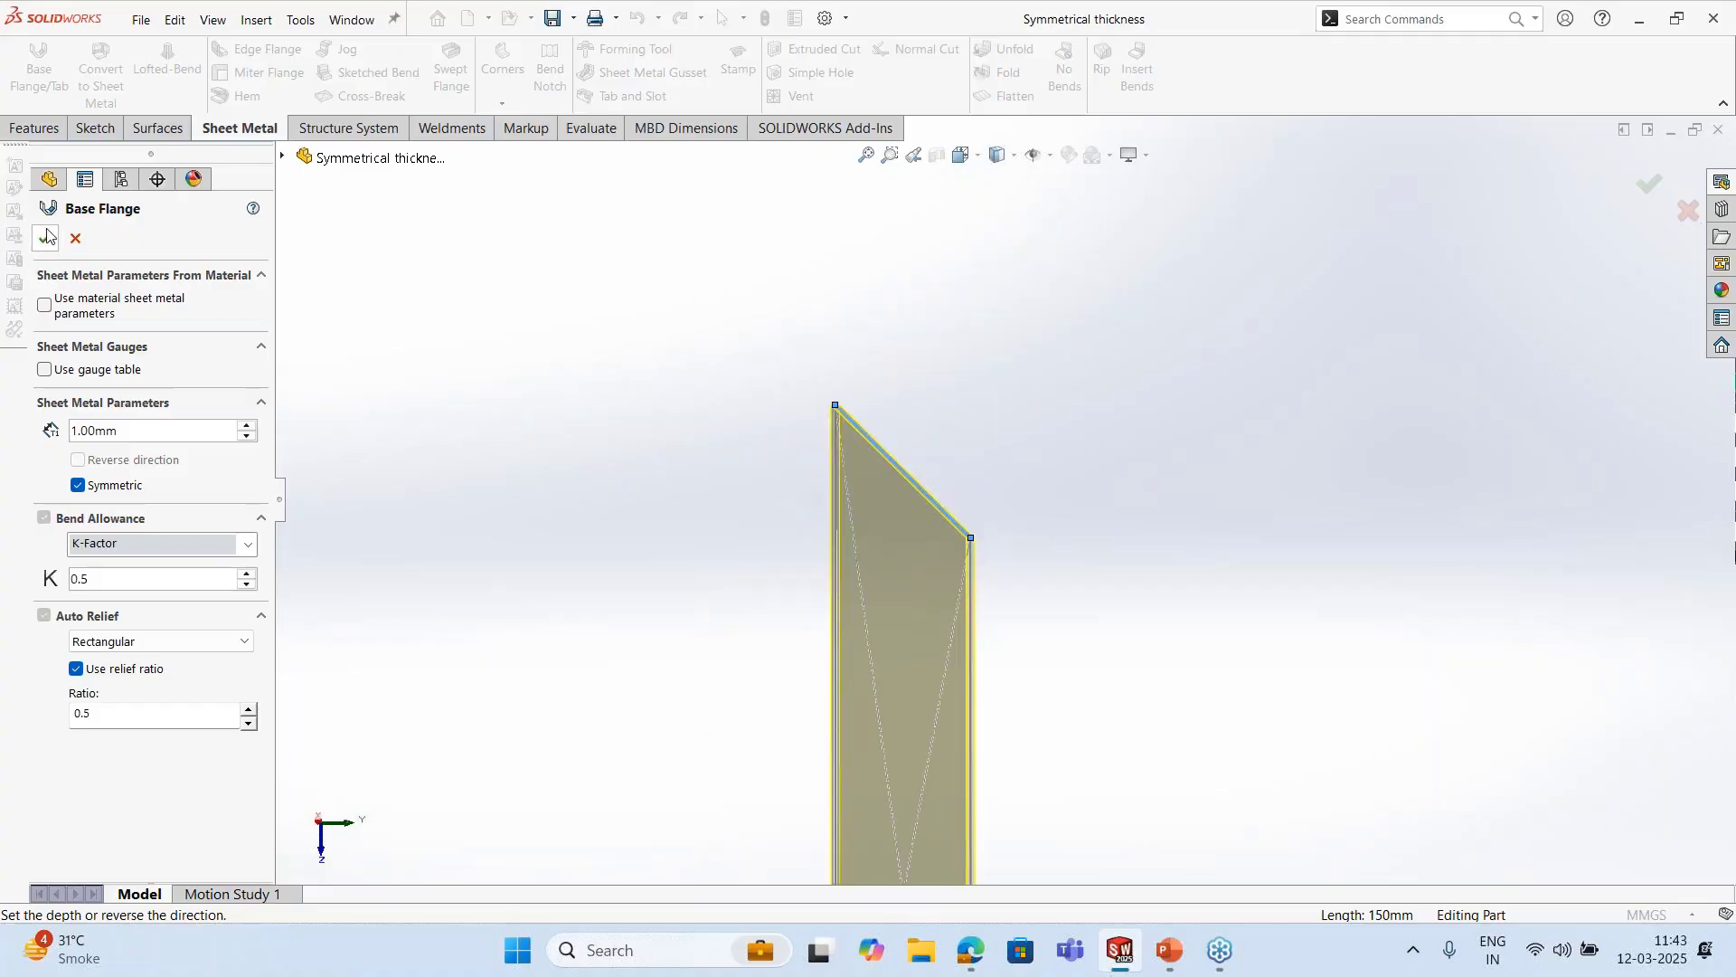
Show the hidden line sketch Sketch12 in the sheet metal part
scroll(1073, 479, up, 4)
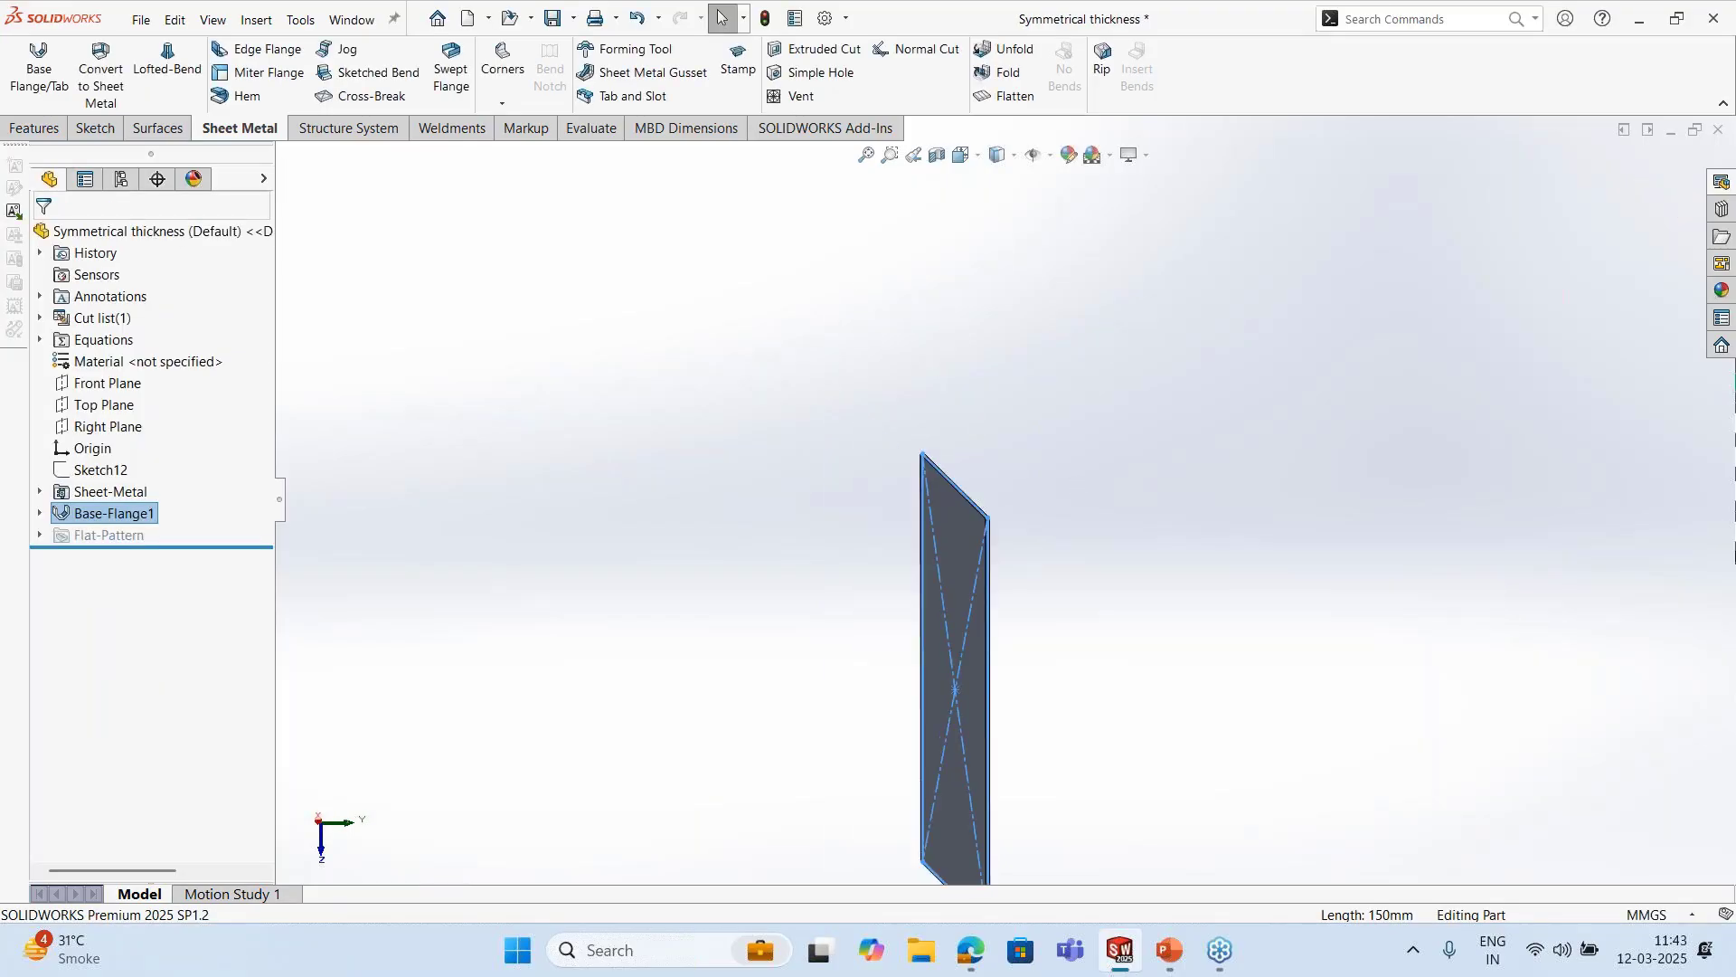
mouse_move(1072, 480)
middle_down()
mouse_move(915, 535)
mouse_move(1099, 463)
middle_up()
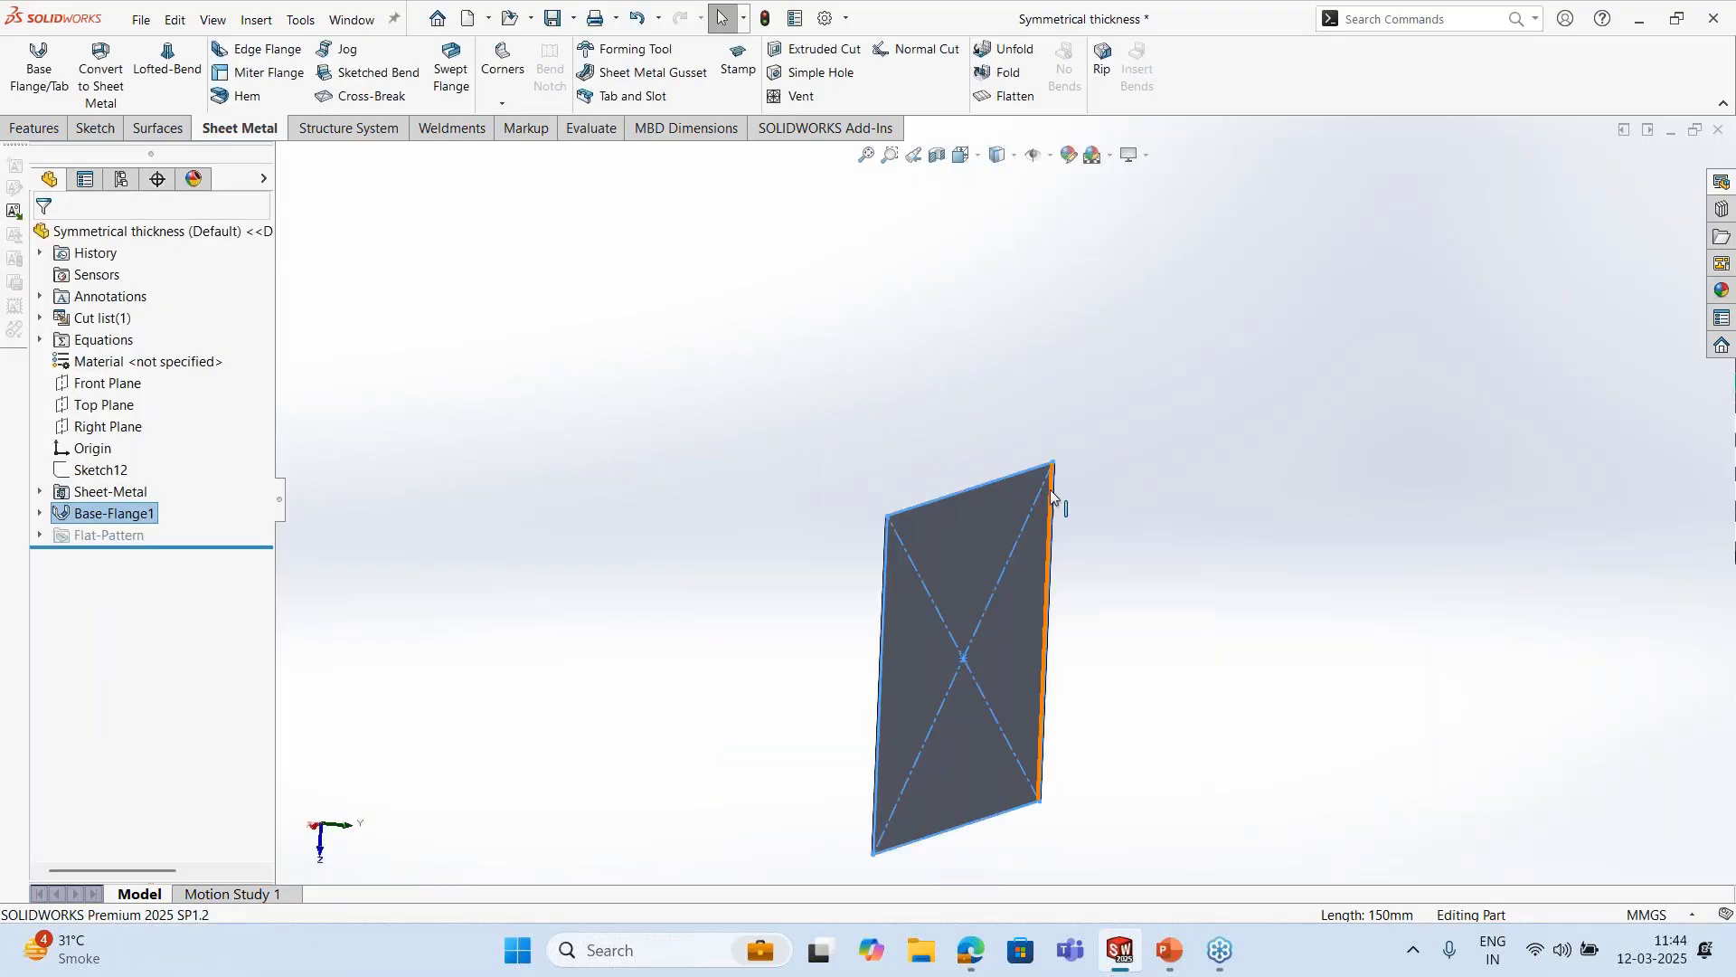
scroll(1006, 496, up, 5)
scroll(1070, 687, down, 5)
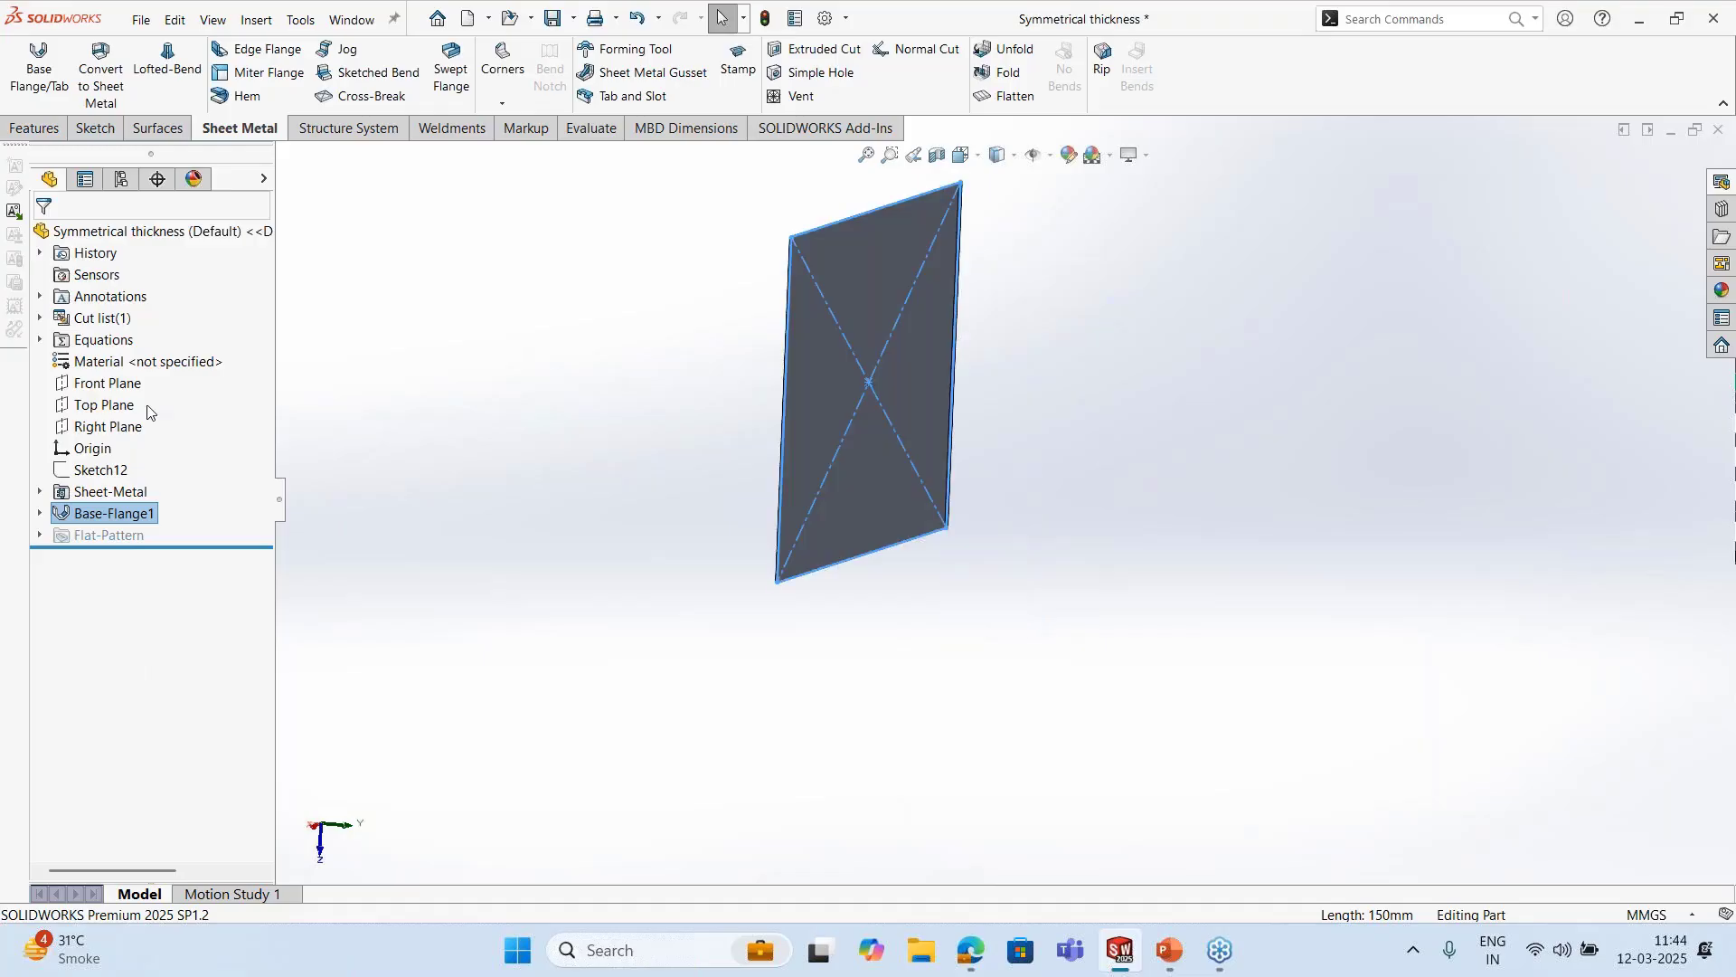
right_click(82, 470)
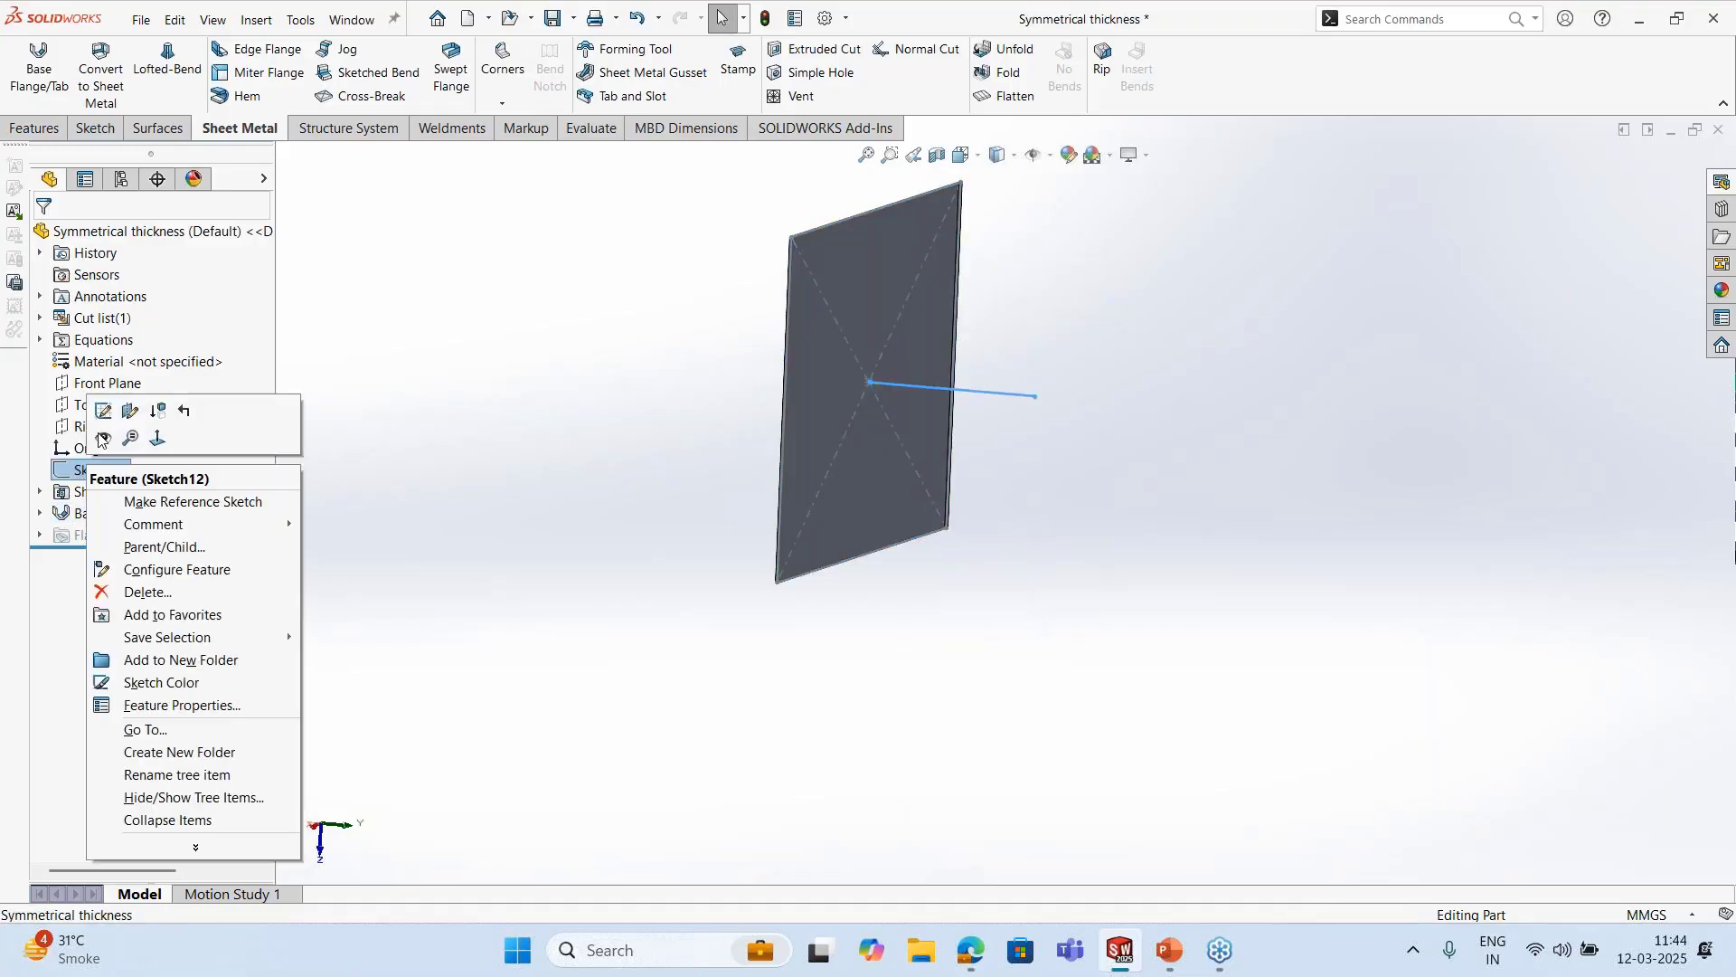
click(555, 412)
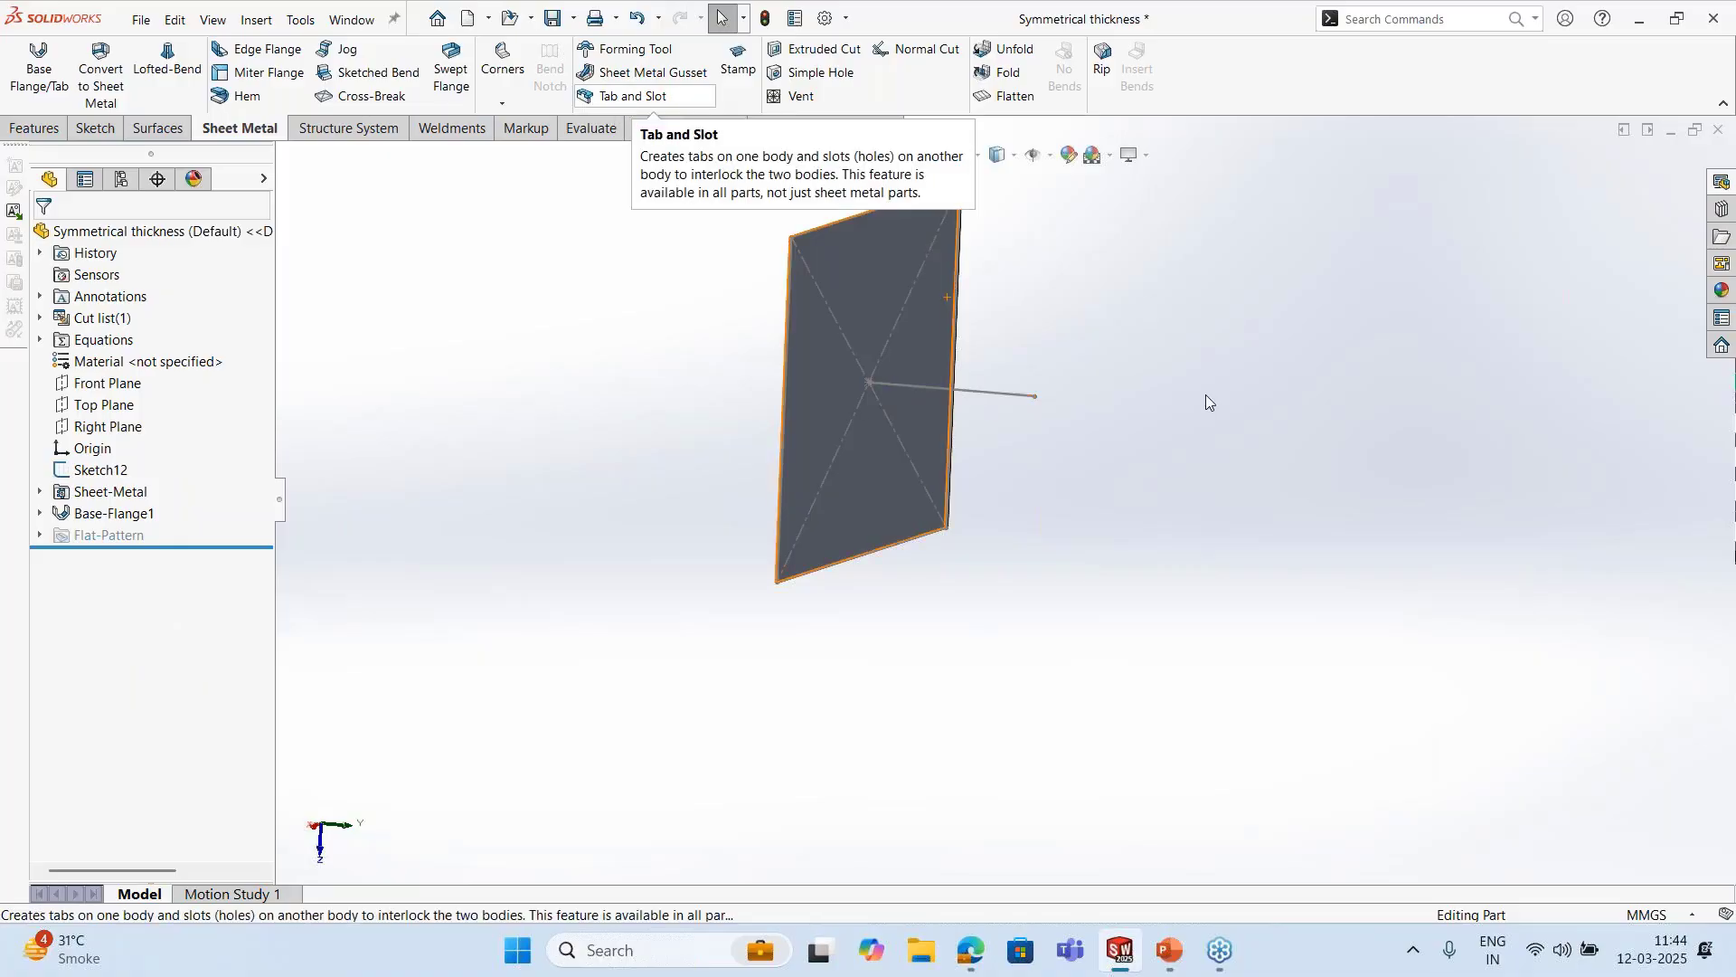
click(1000, 395)
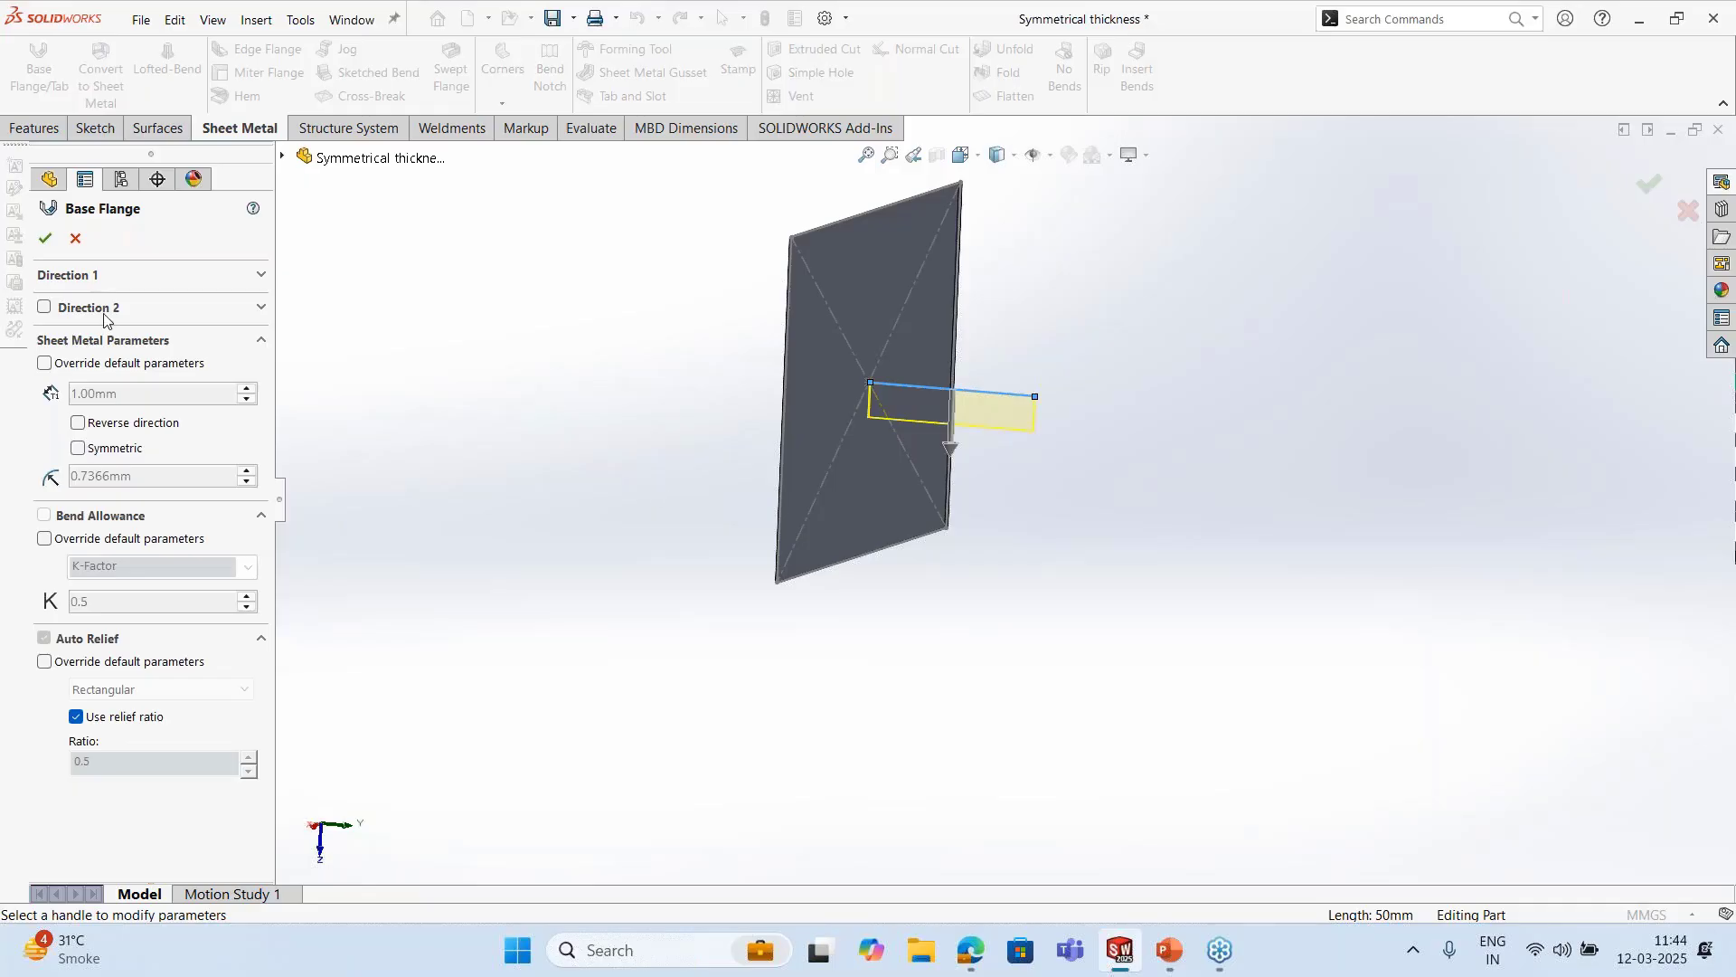
click(77, 281)
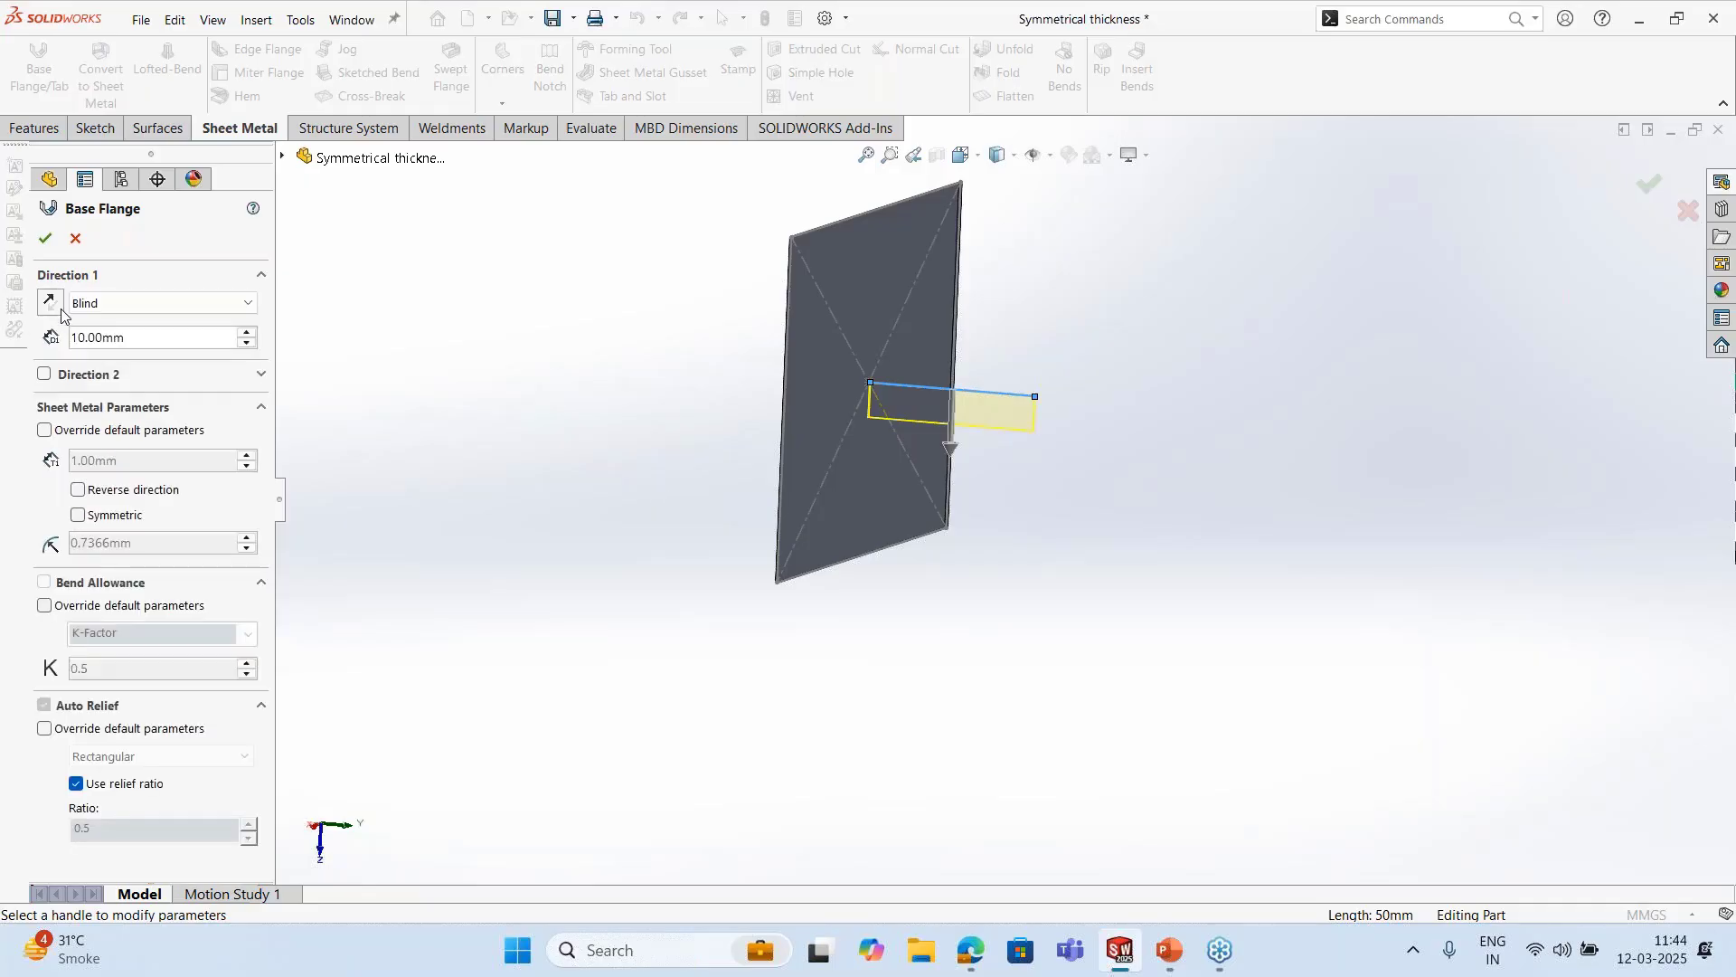
click(75, 237)
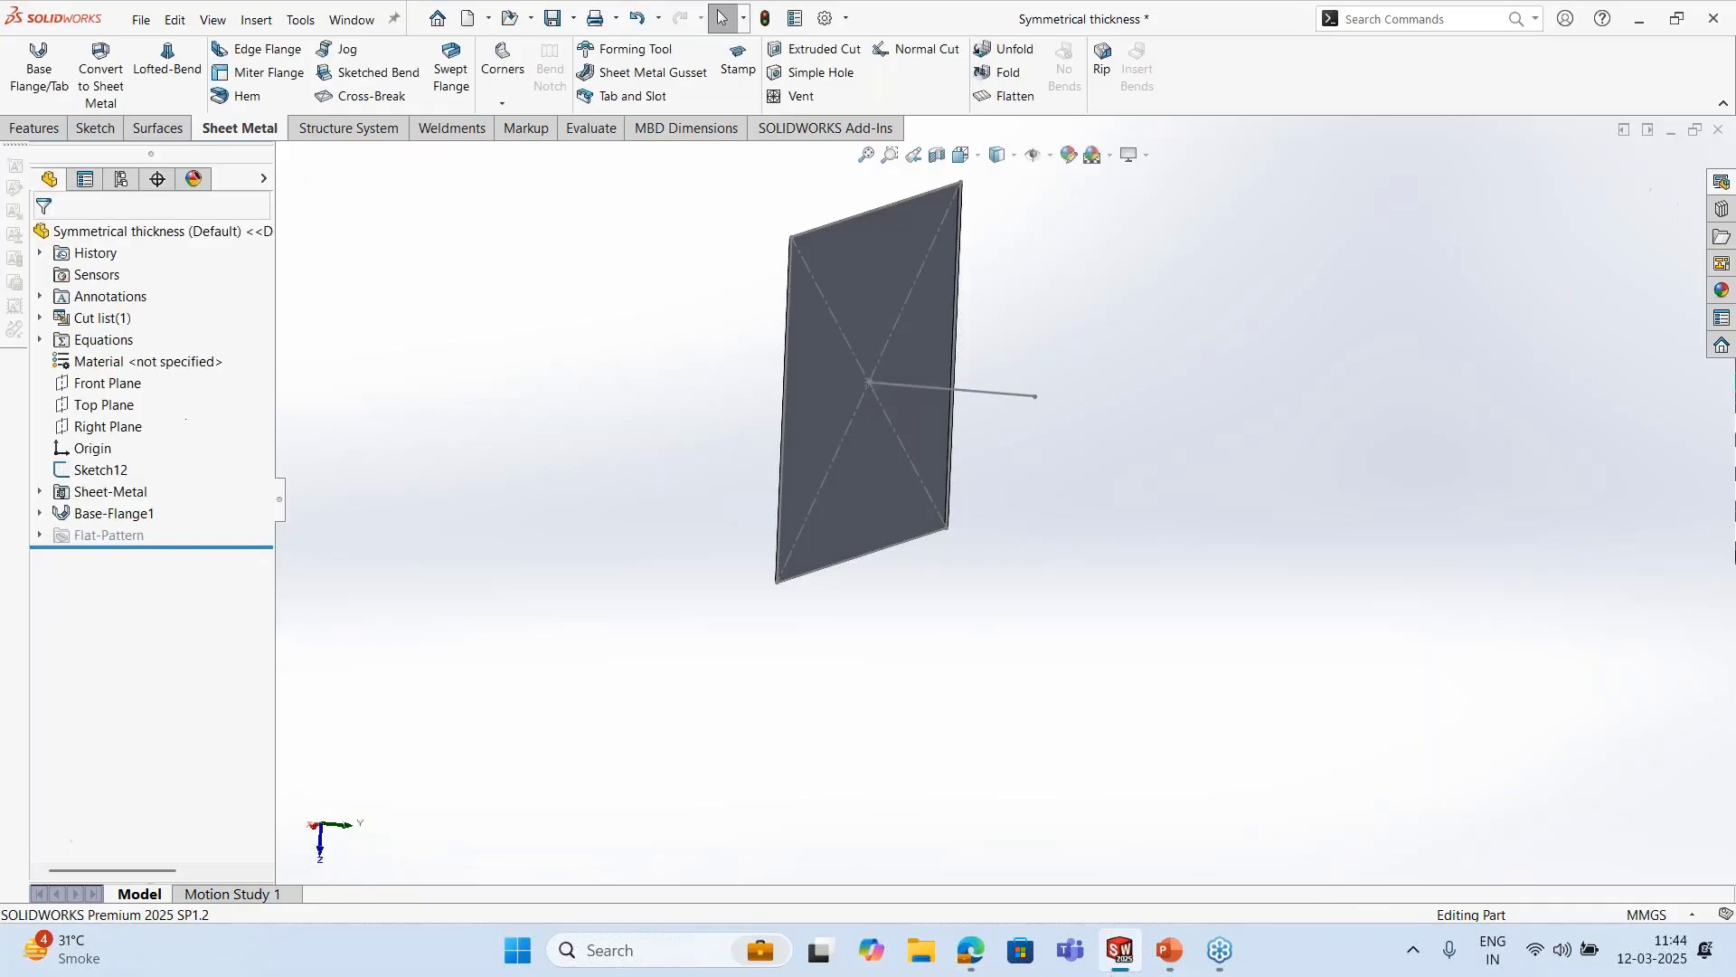
Create a second base flange from the single-line sketch, extruded 100 mm about the mid plane with default sheet metal parameters
middle_drag(506, 551, 511, 519)
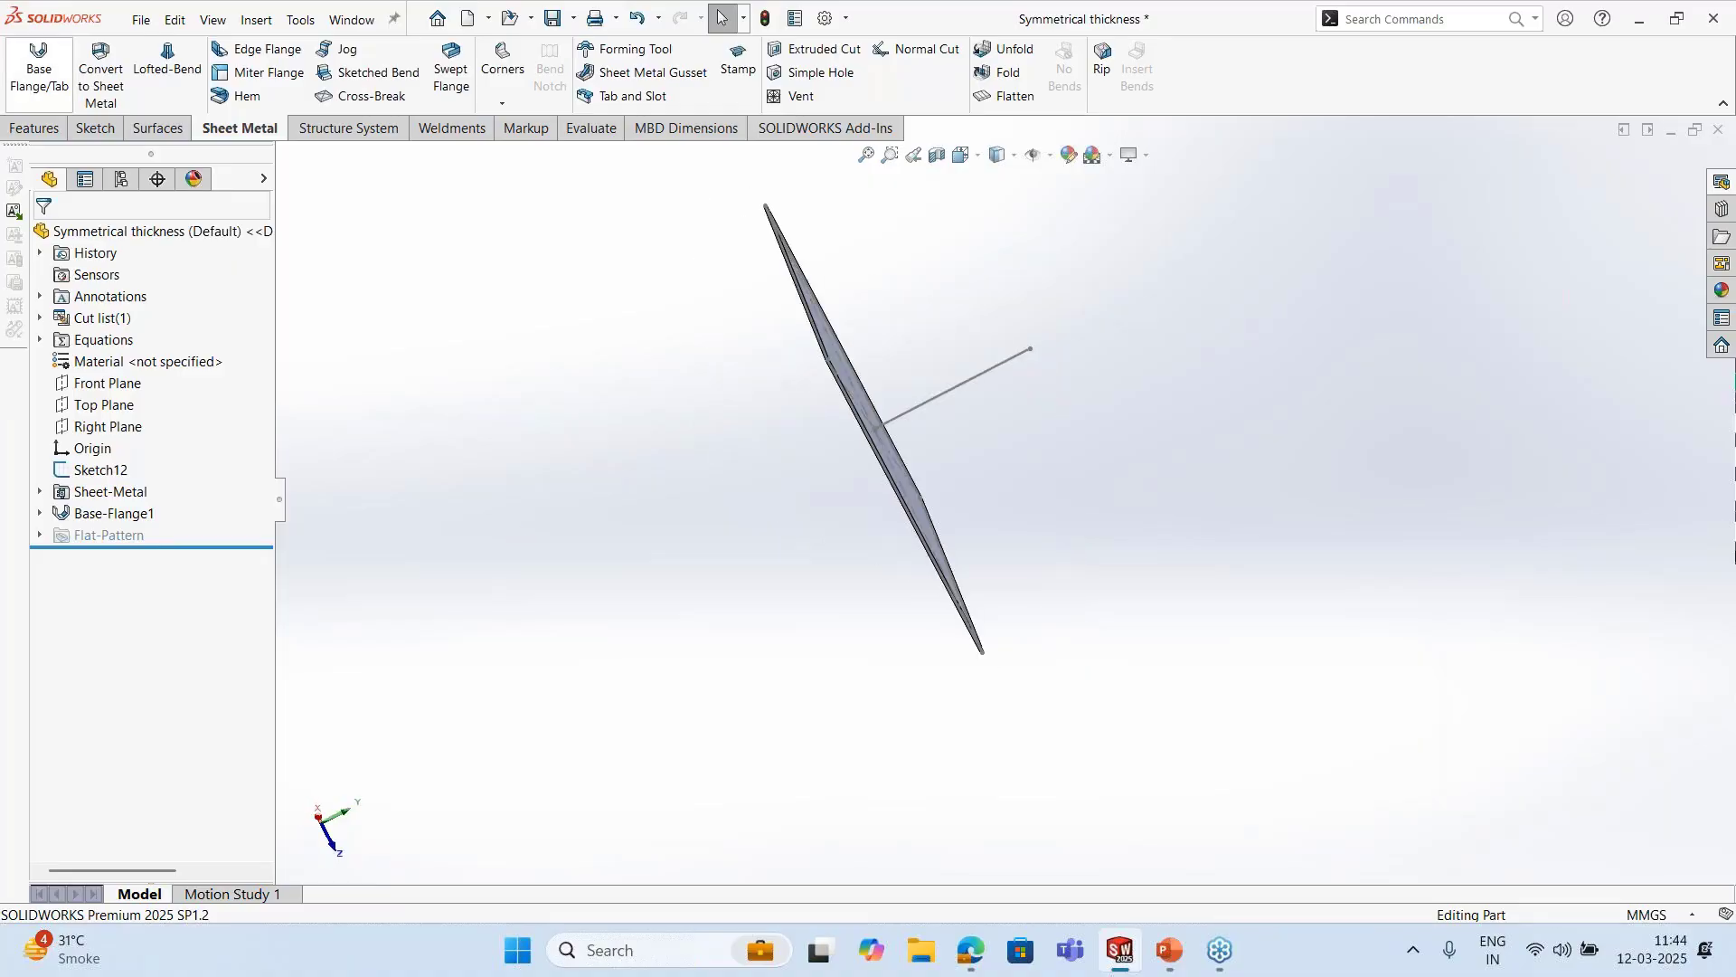
click(39, 68)
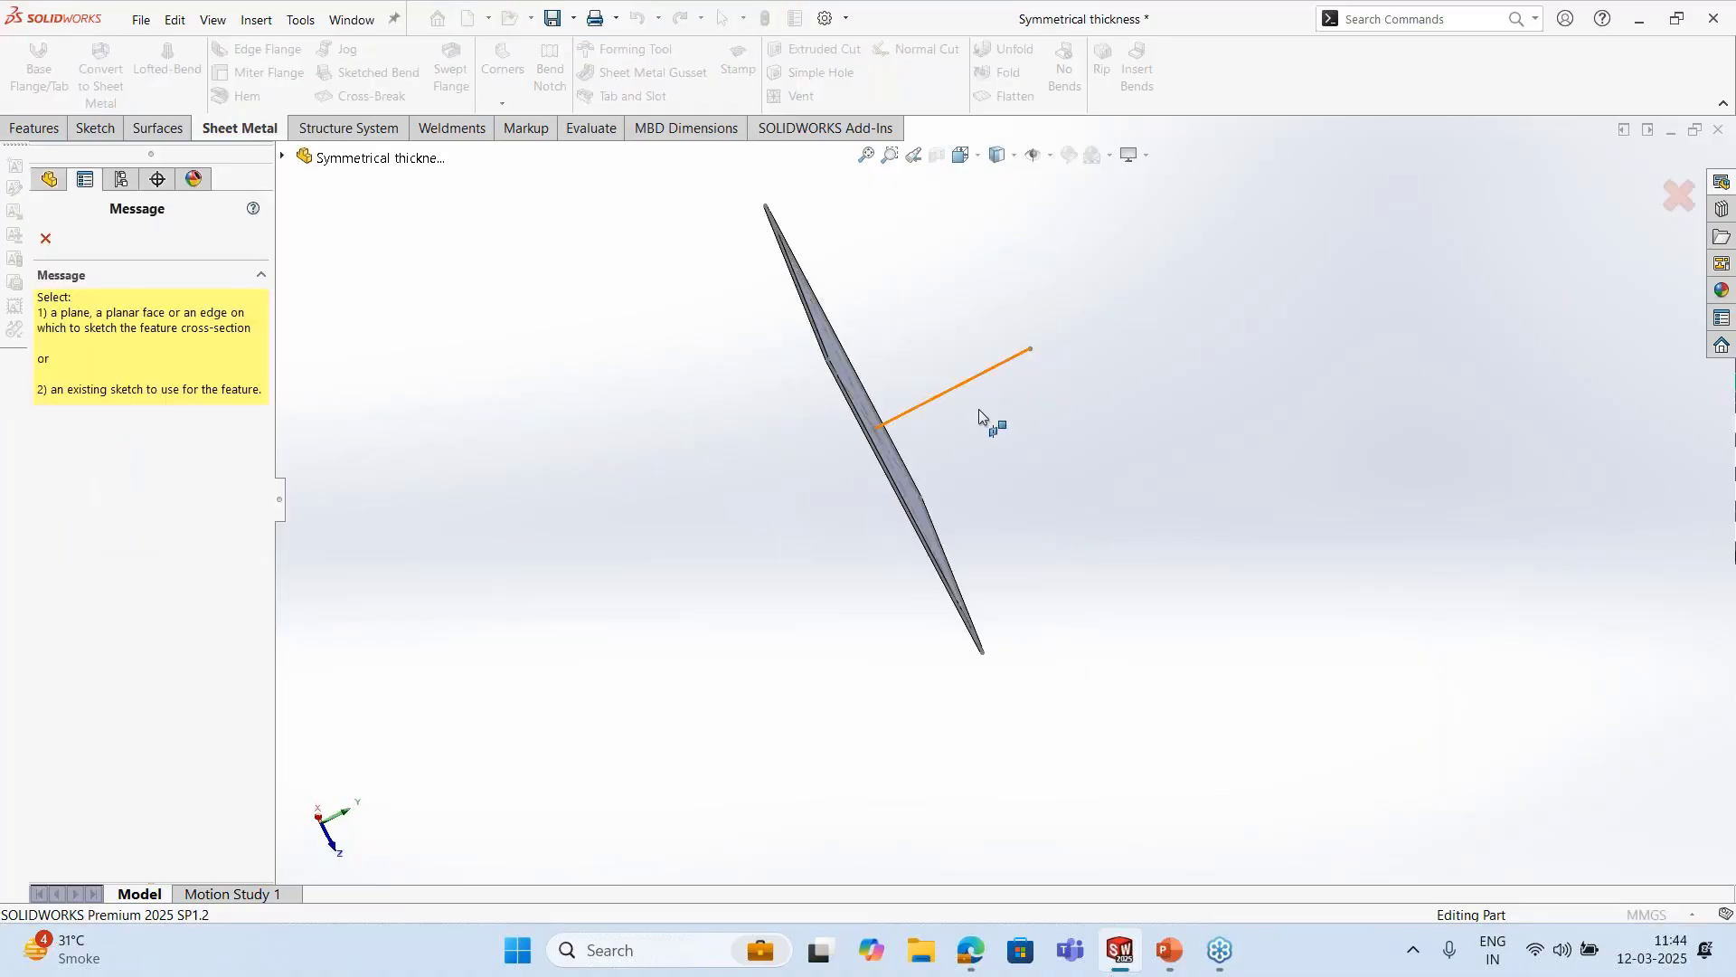
click(979, 409)
mouse_move(979, 409)
middle_down()
mouse_move(830, 569)
mouse_move(862, 601)
mouse_move(814, 579)
middle_up()
click(84, 281)
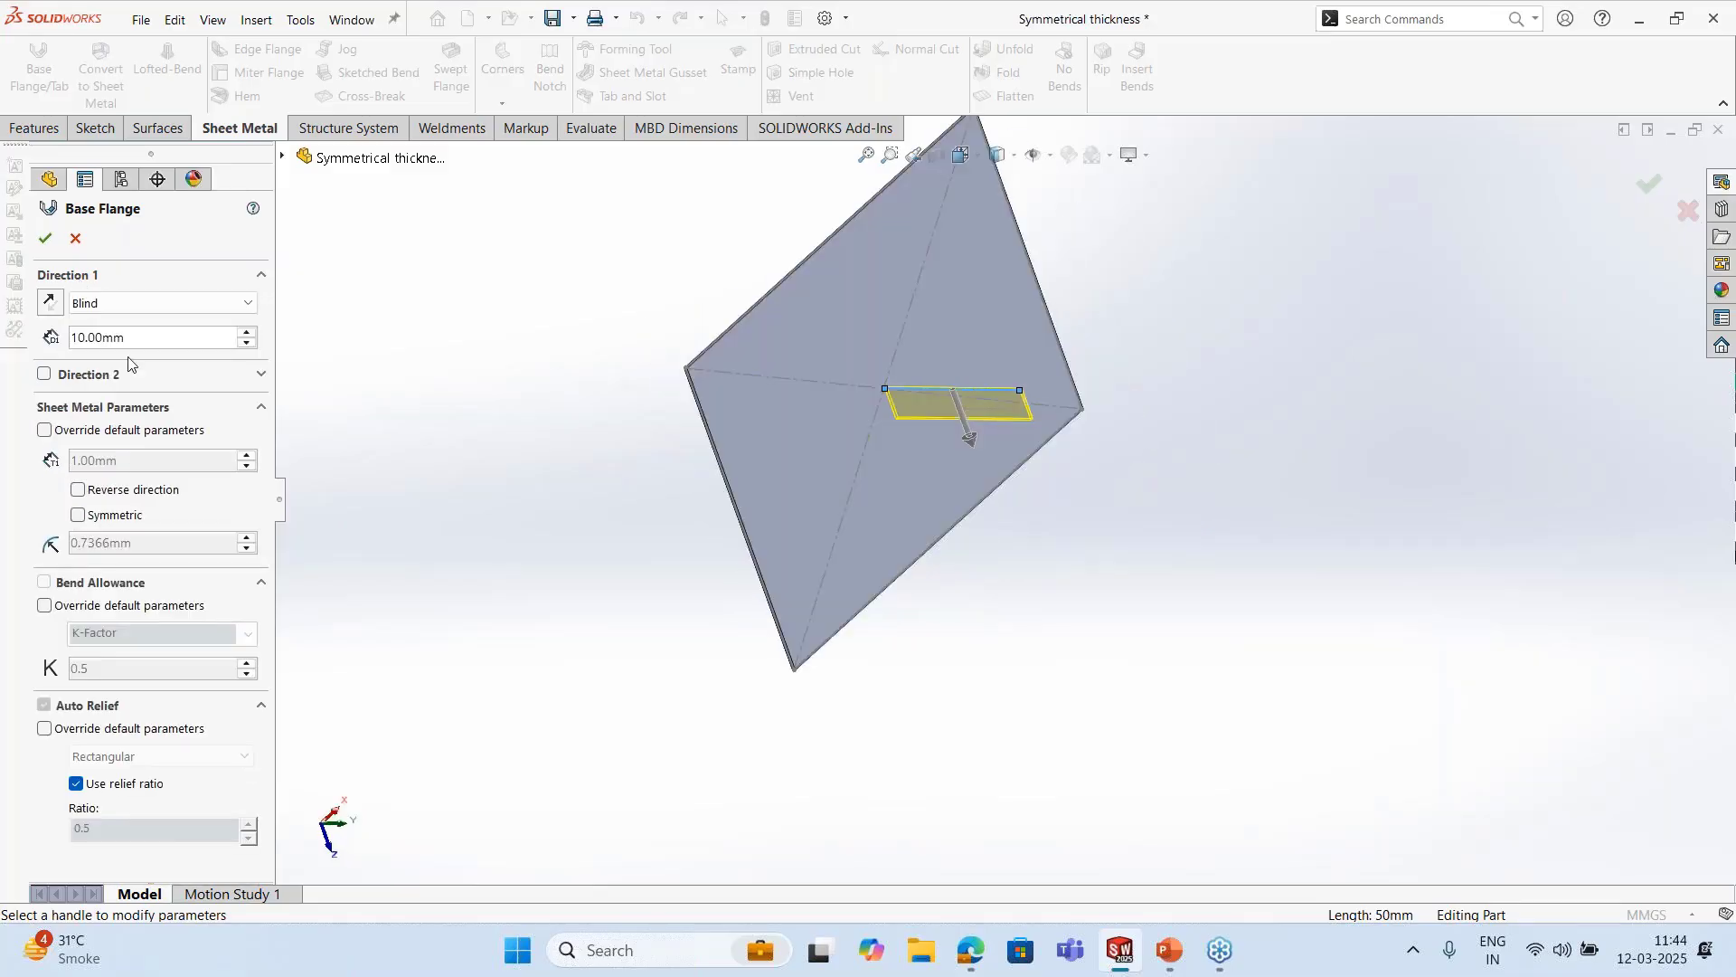
click(163, 303)
click(100, 385)
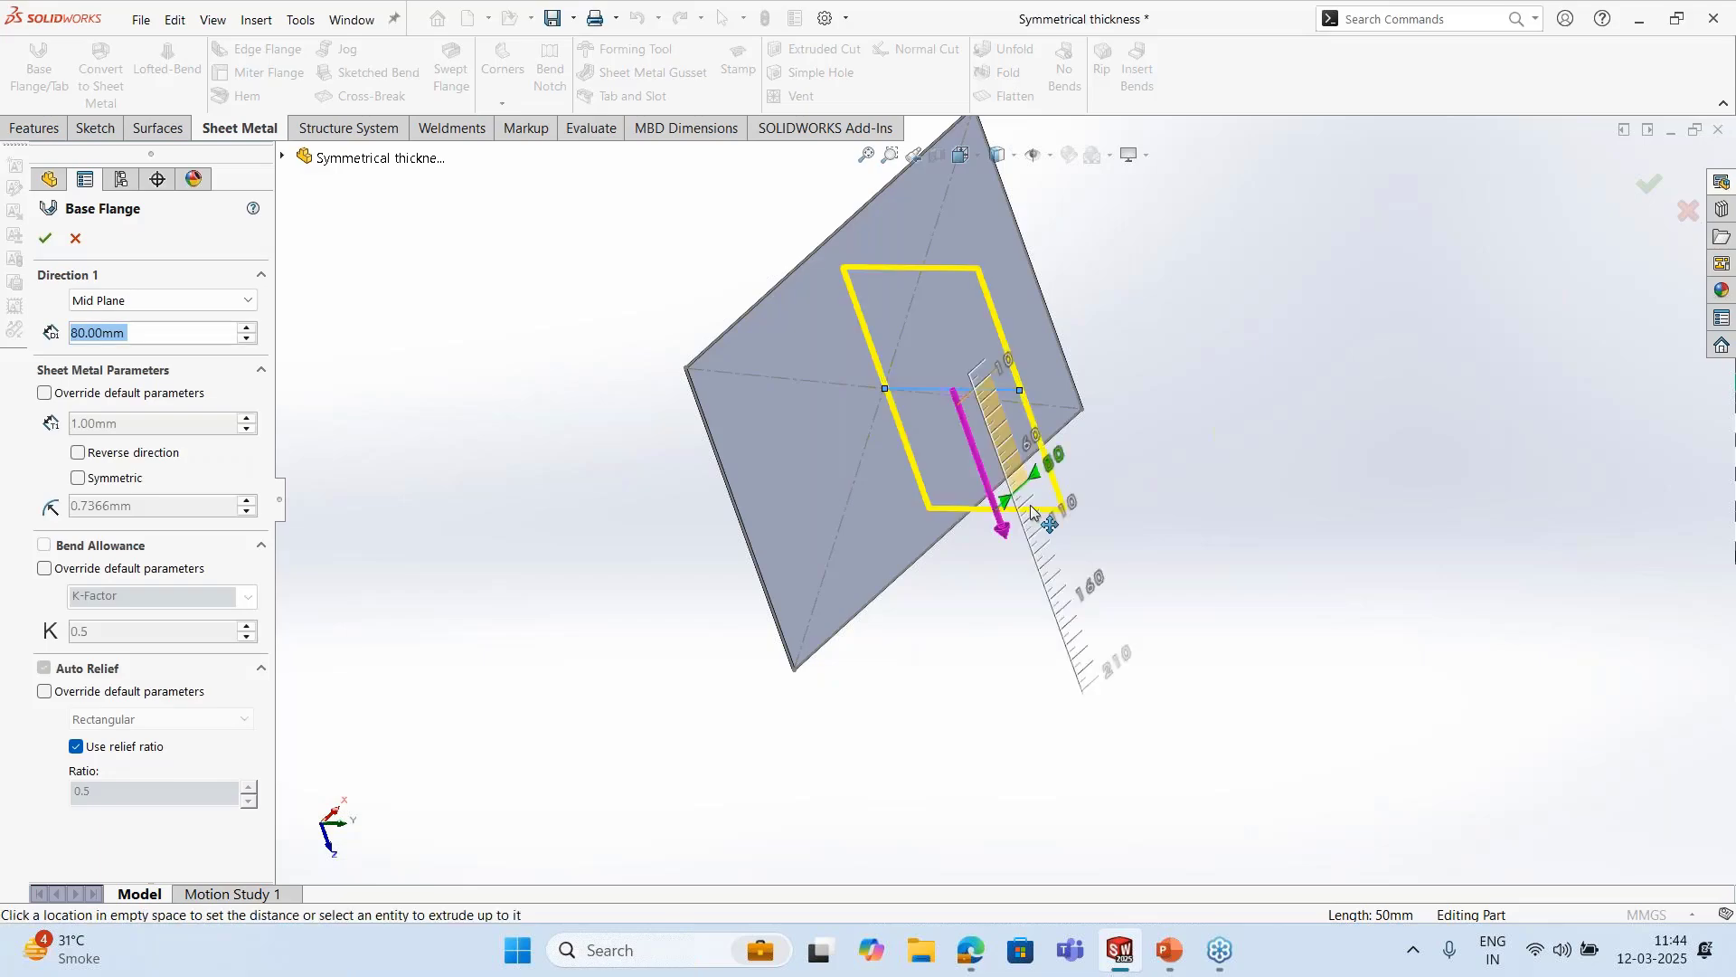
click(1032, 507)
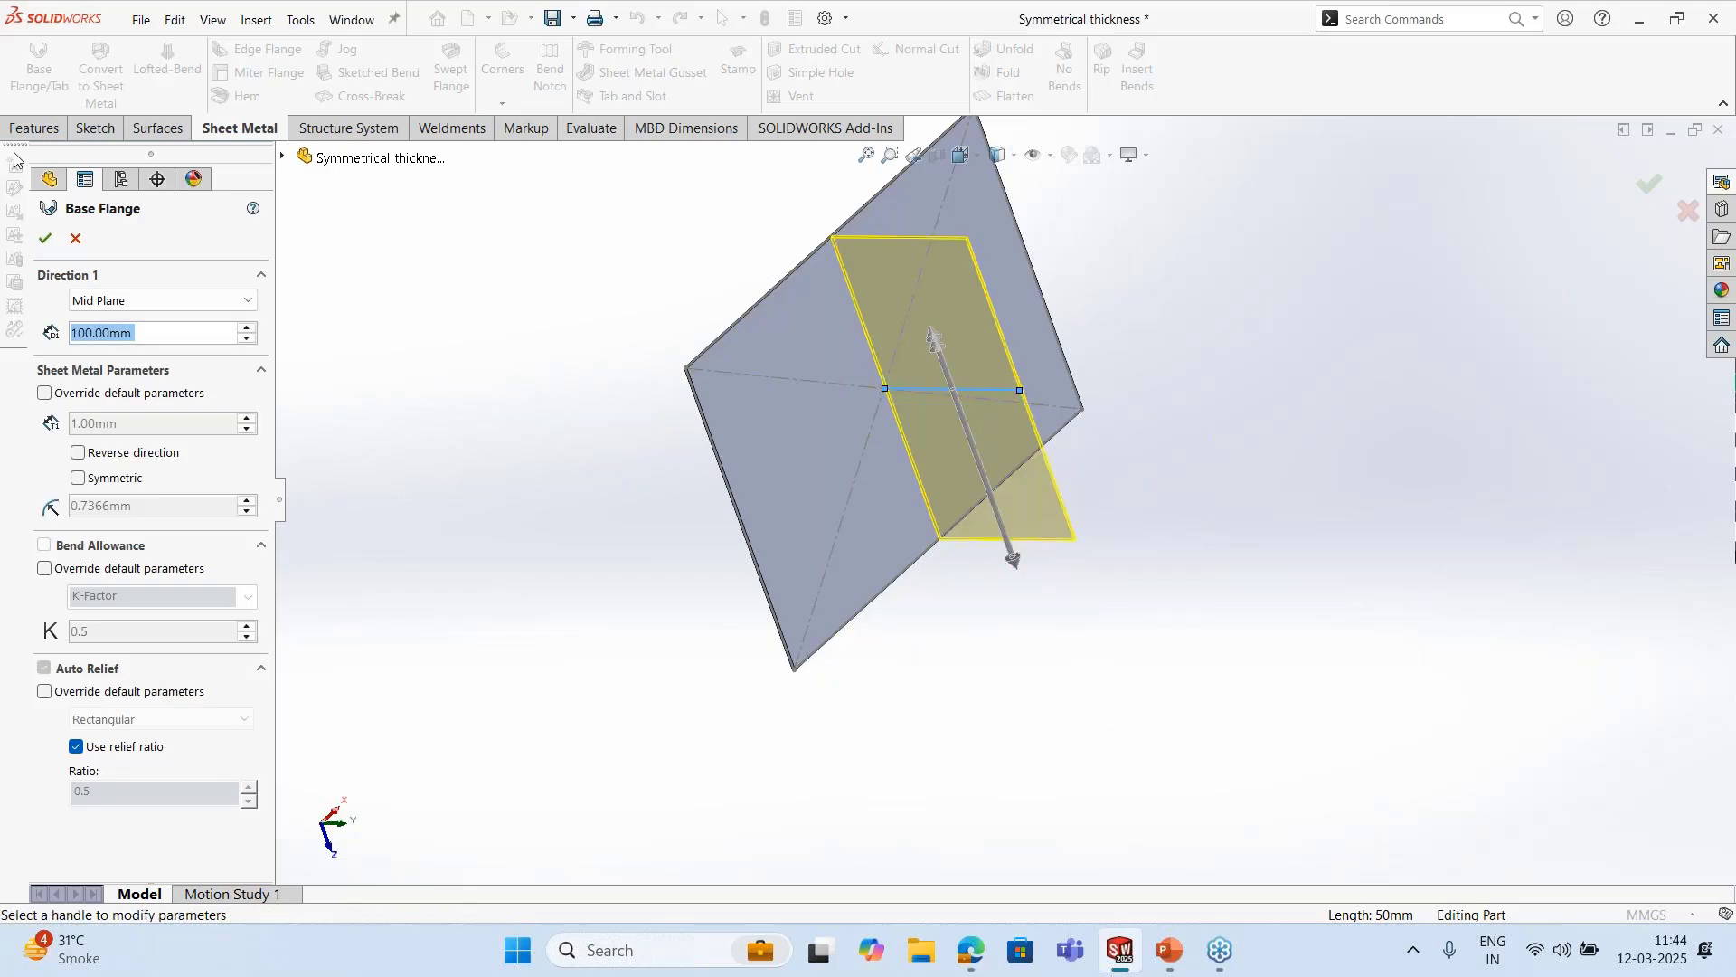
key(Return)
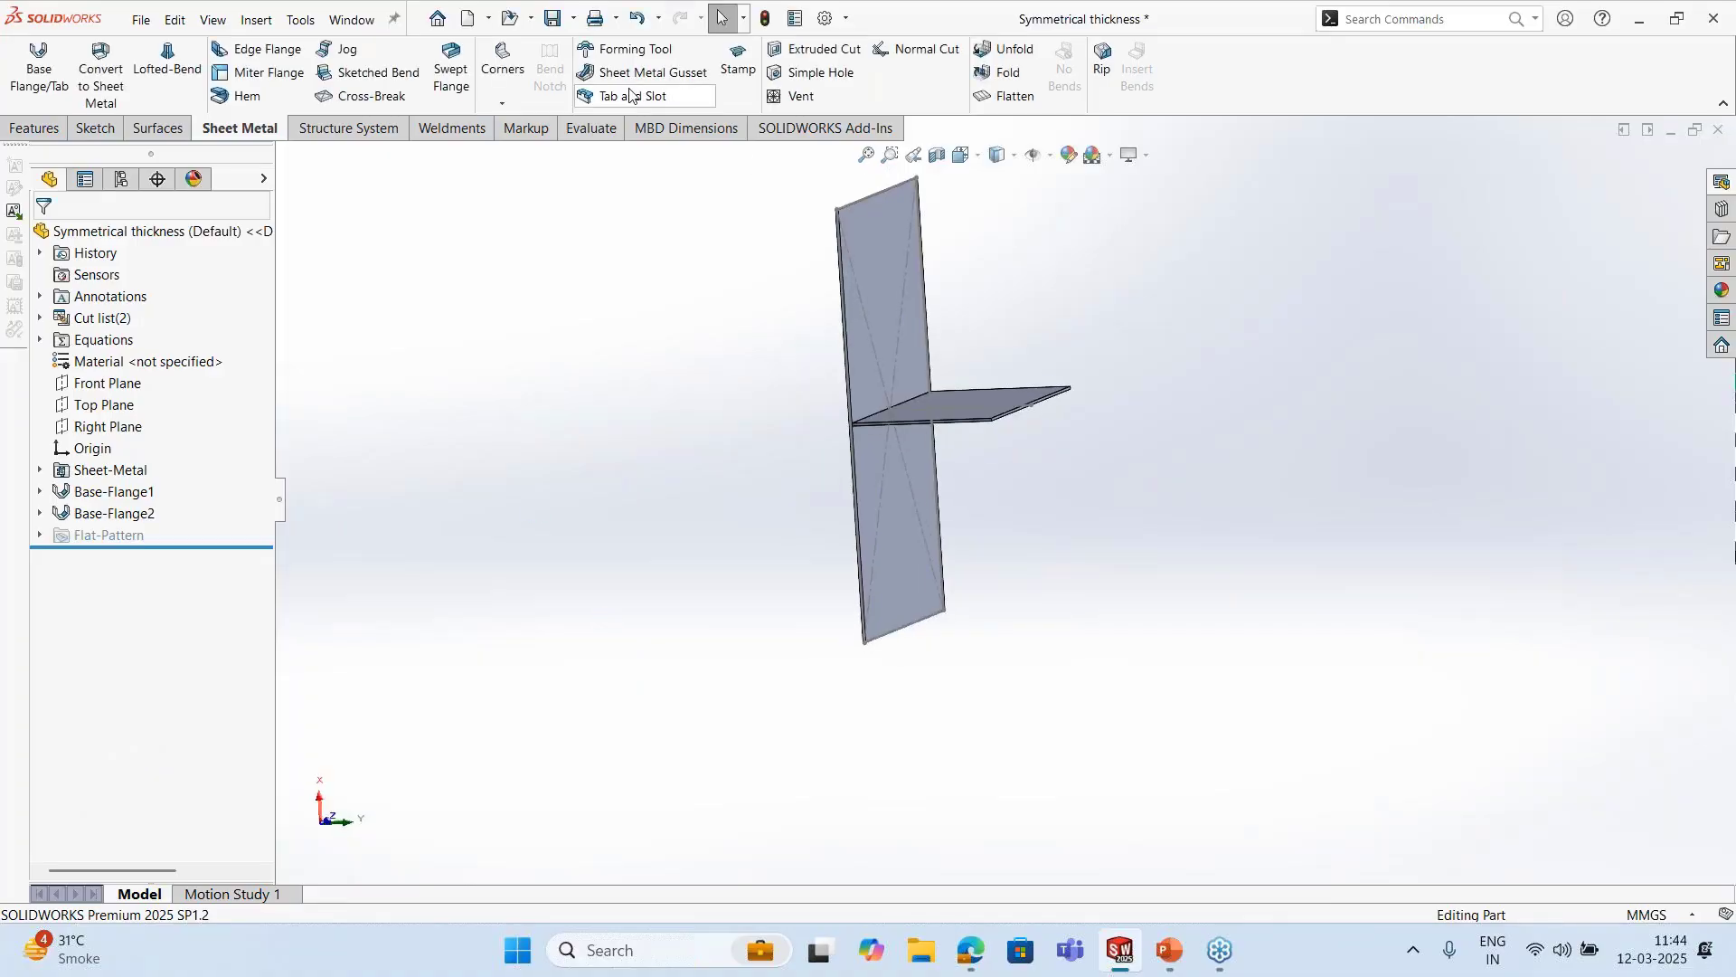
Start a Tab and Slot feature using the second flange's edge along the joint for tabs and the first flange's face for slots
click(630, 96)
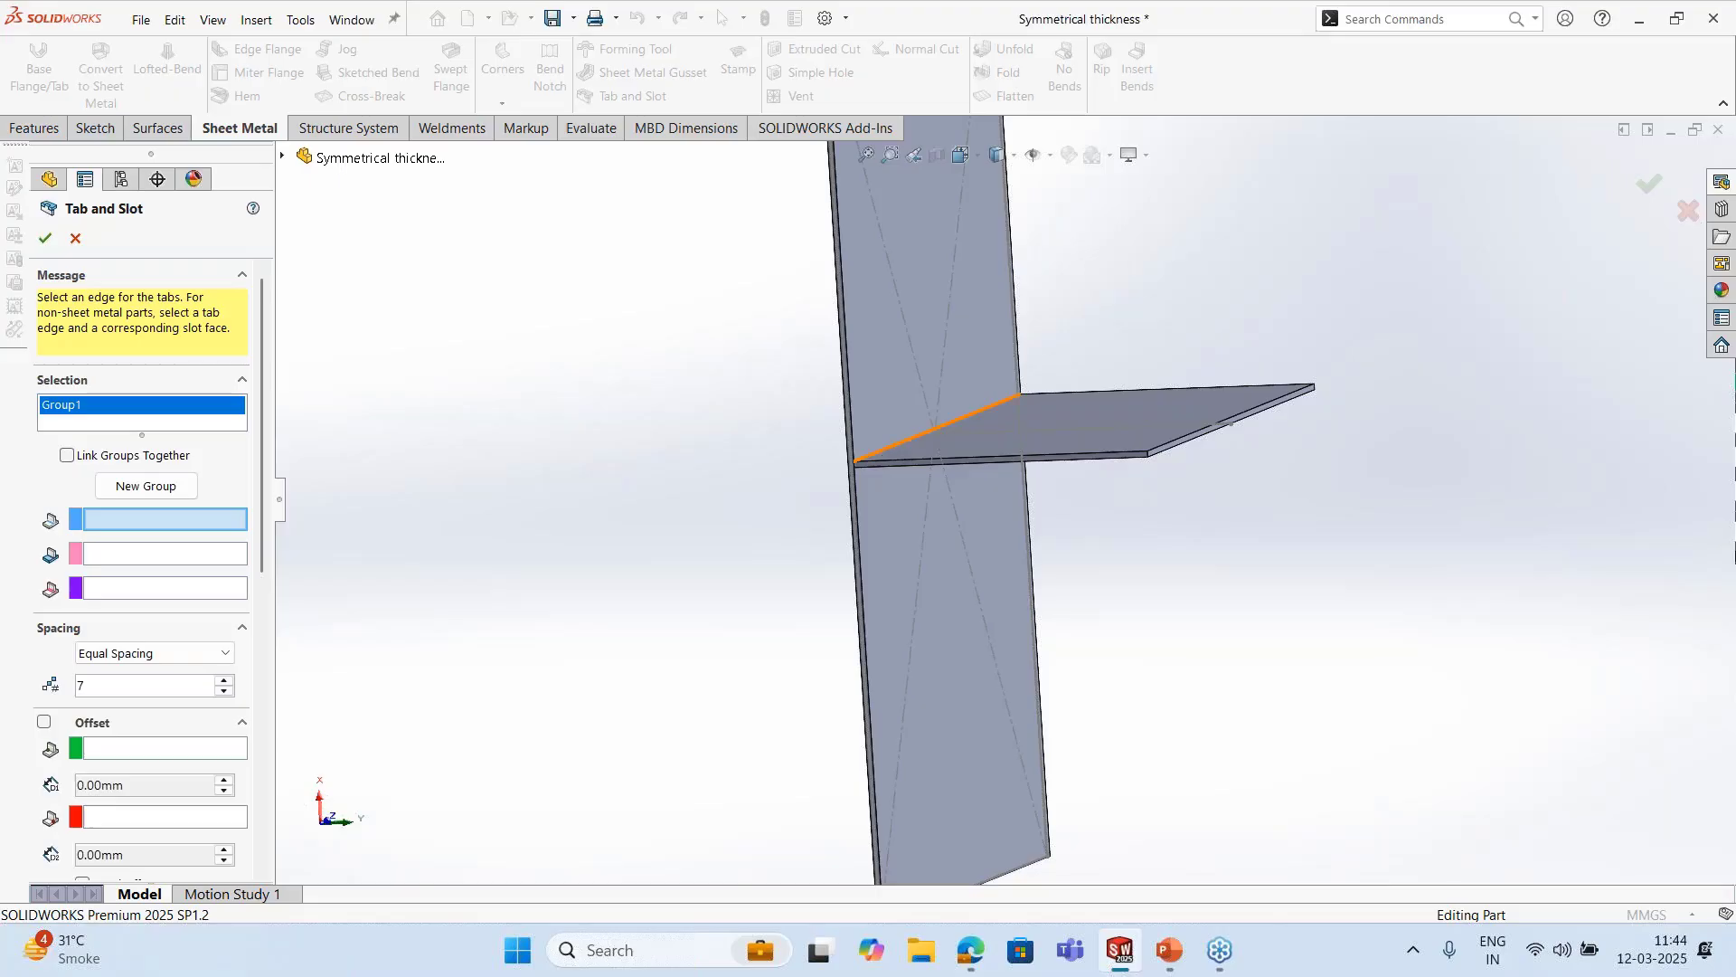
click(896, 444)
middle_drag(822, 473, 919, 477)
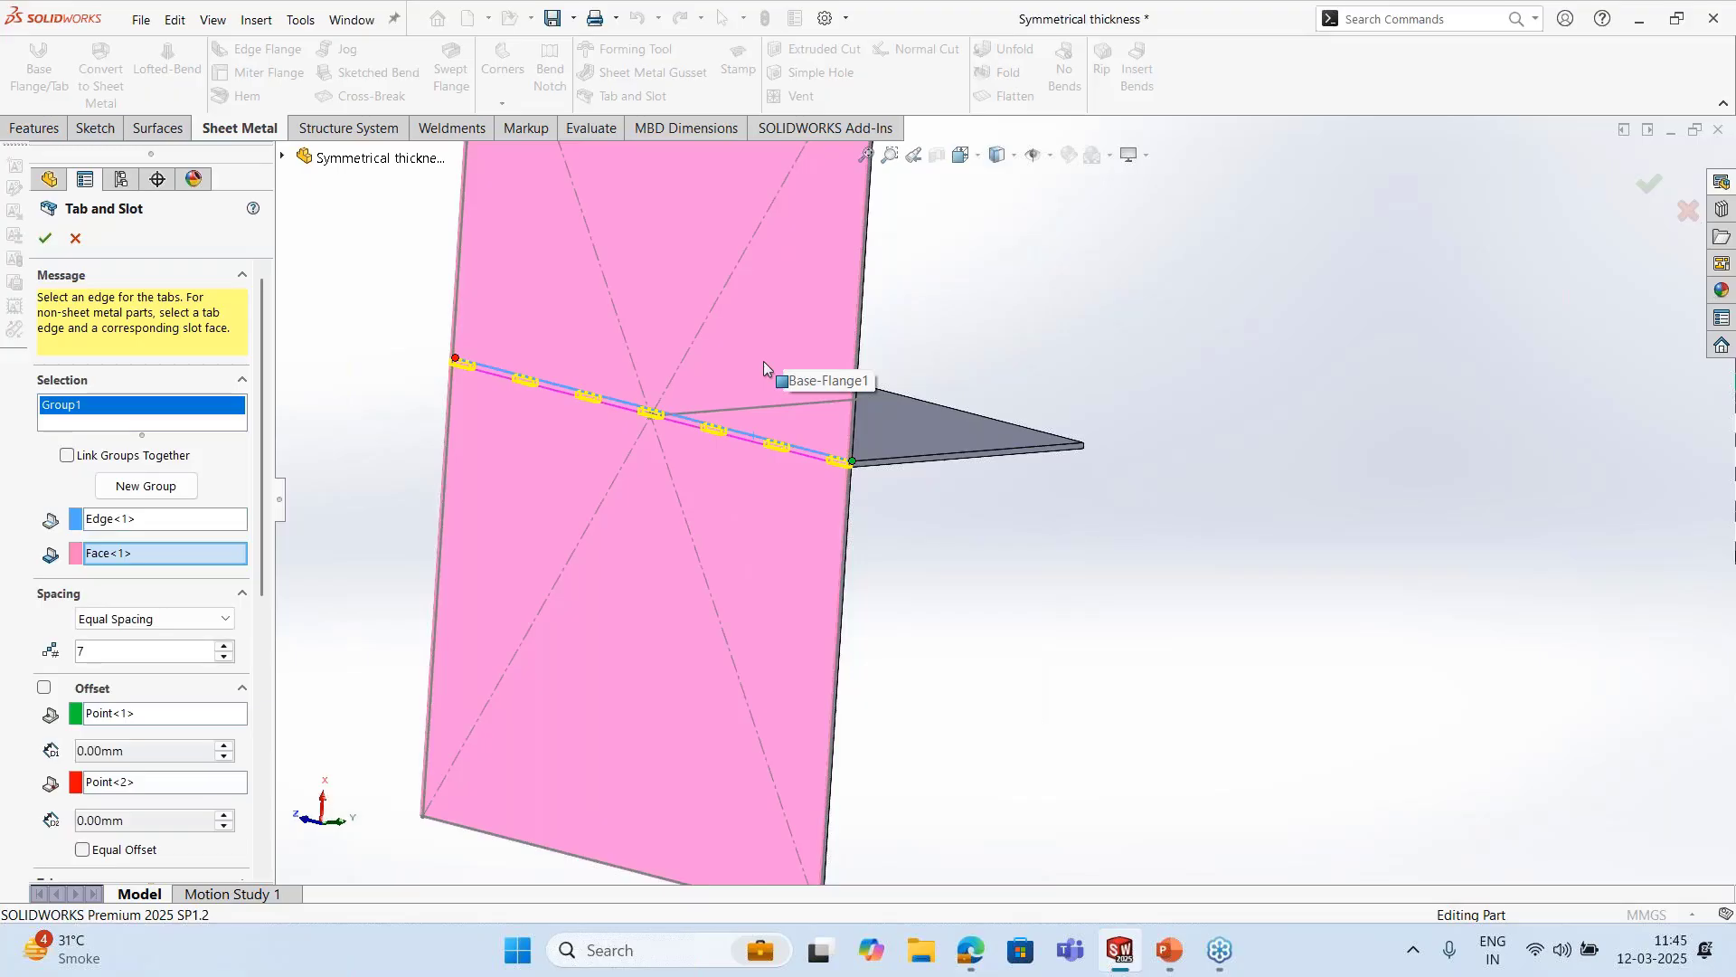
click(126, 563)
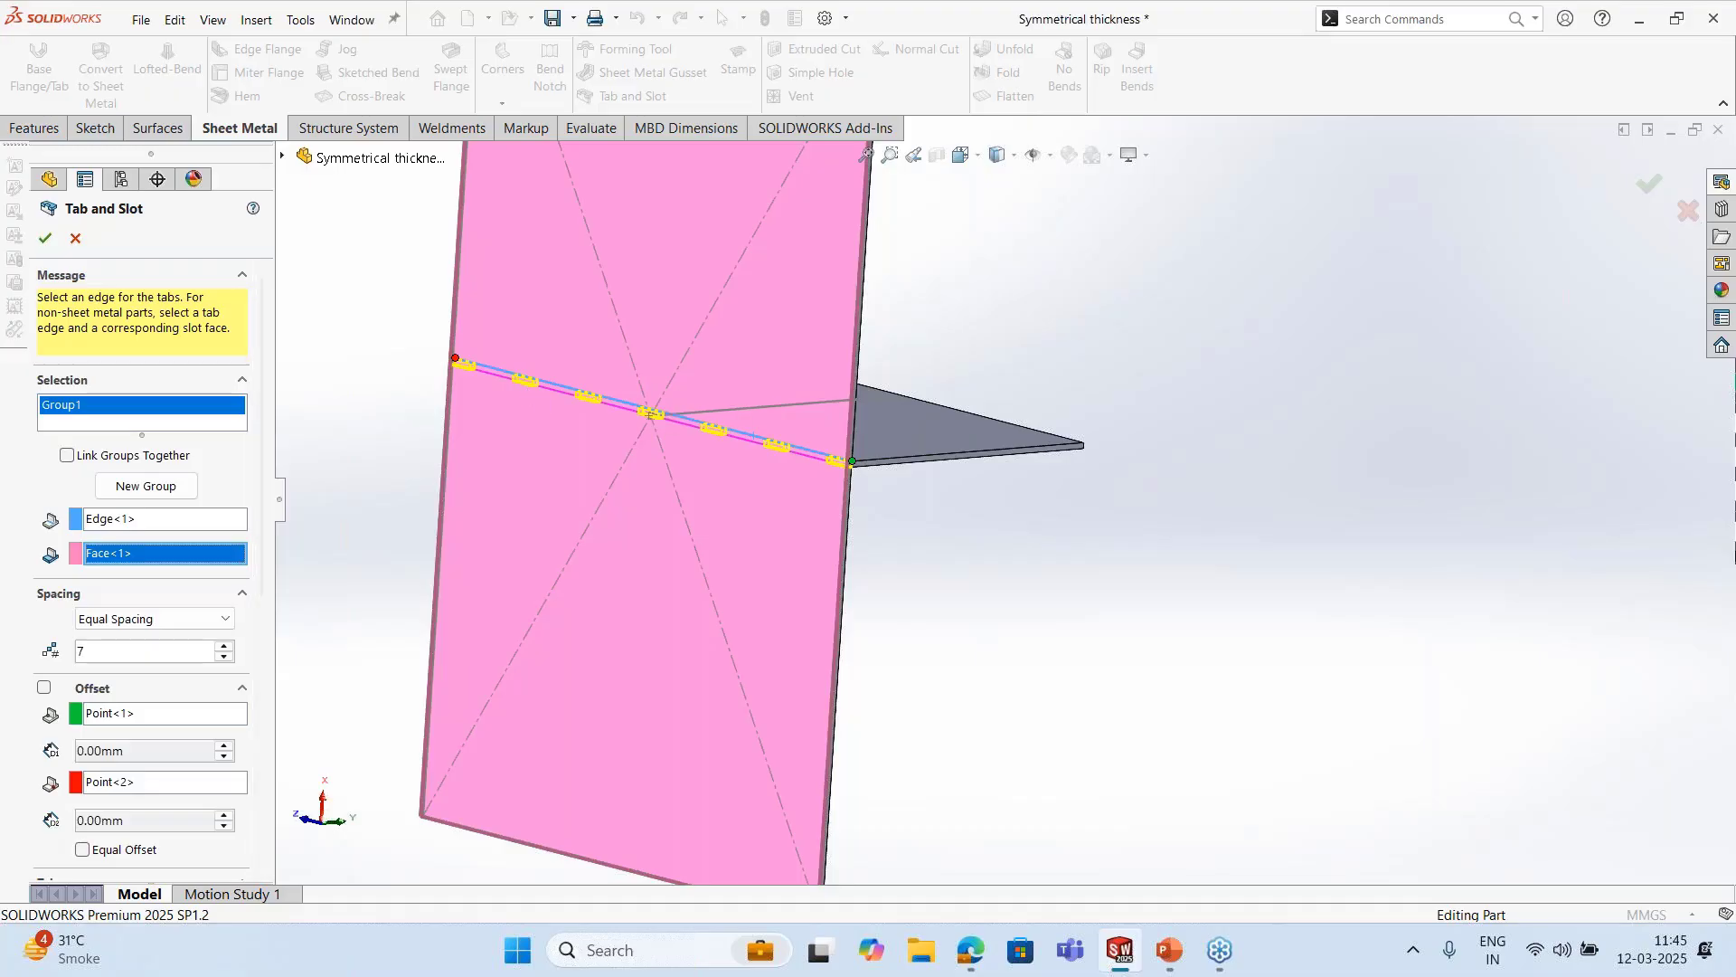
Set the tabs to equal spacing with 10 instances, keeping the 5 mm tab length, and create the tab and slot feature
scroll(264, 677, down, 5)
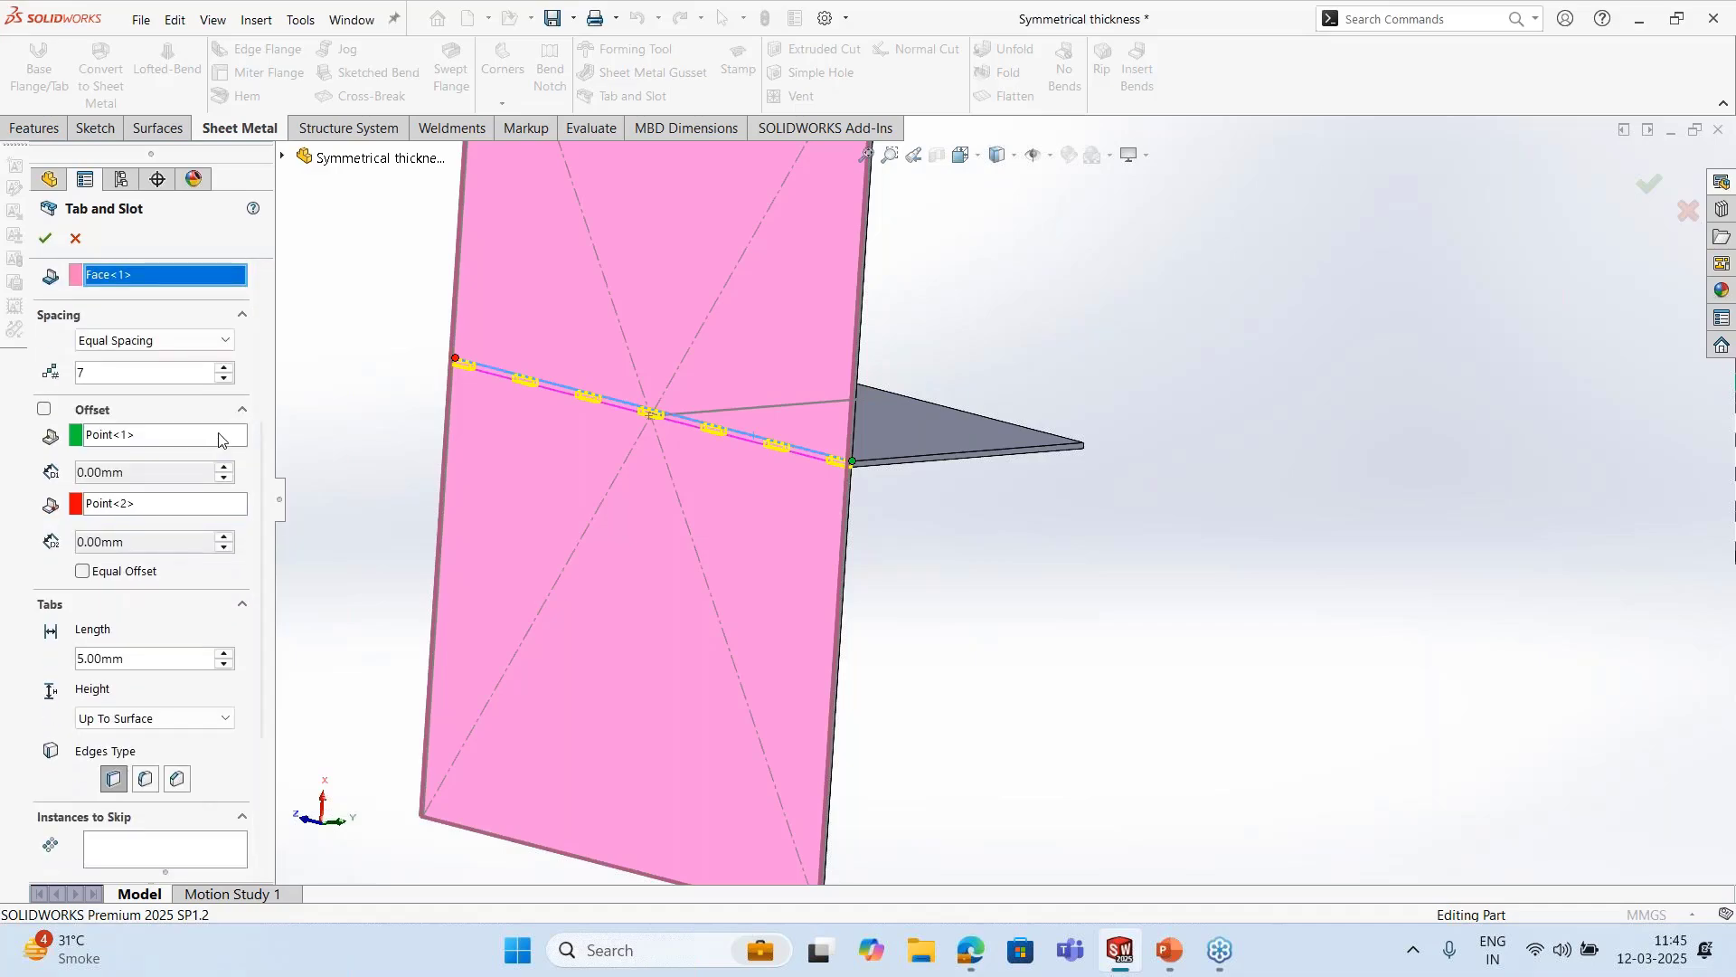
click(171, 341)
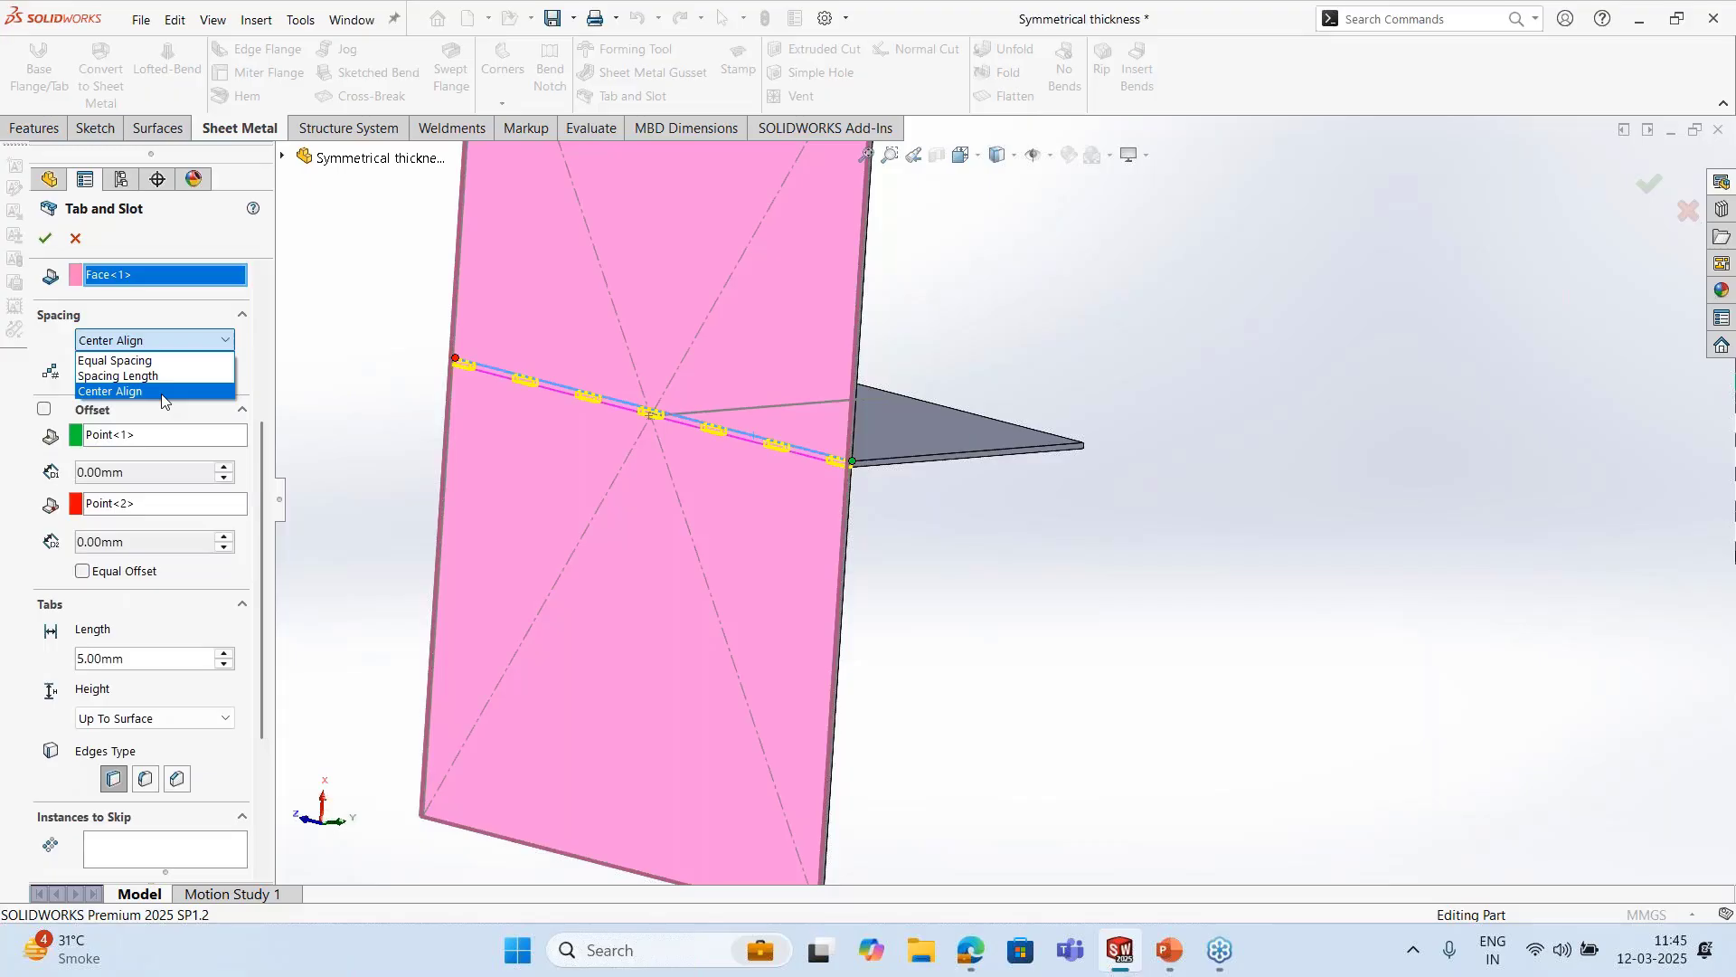
click(158, 360)
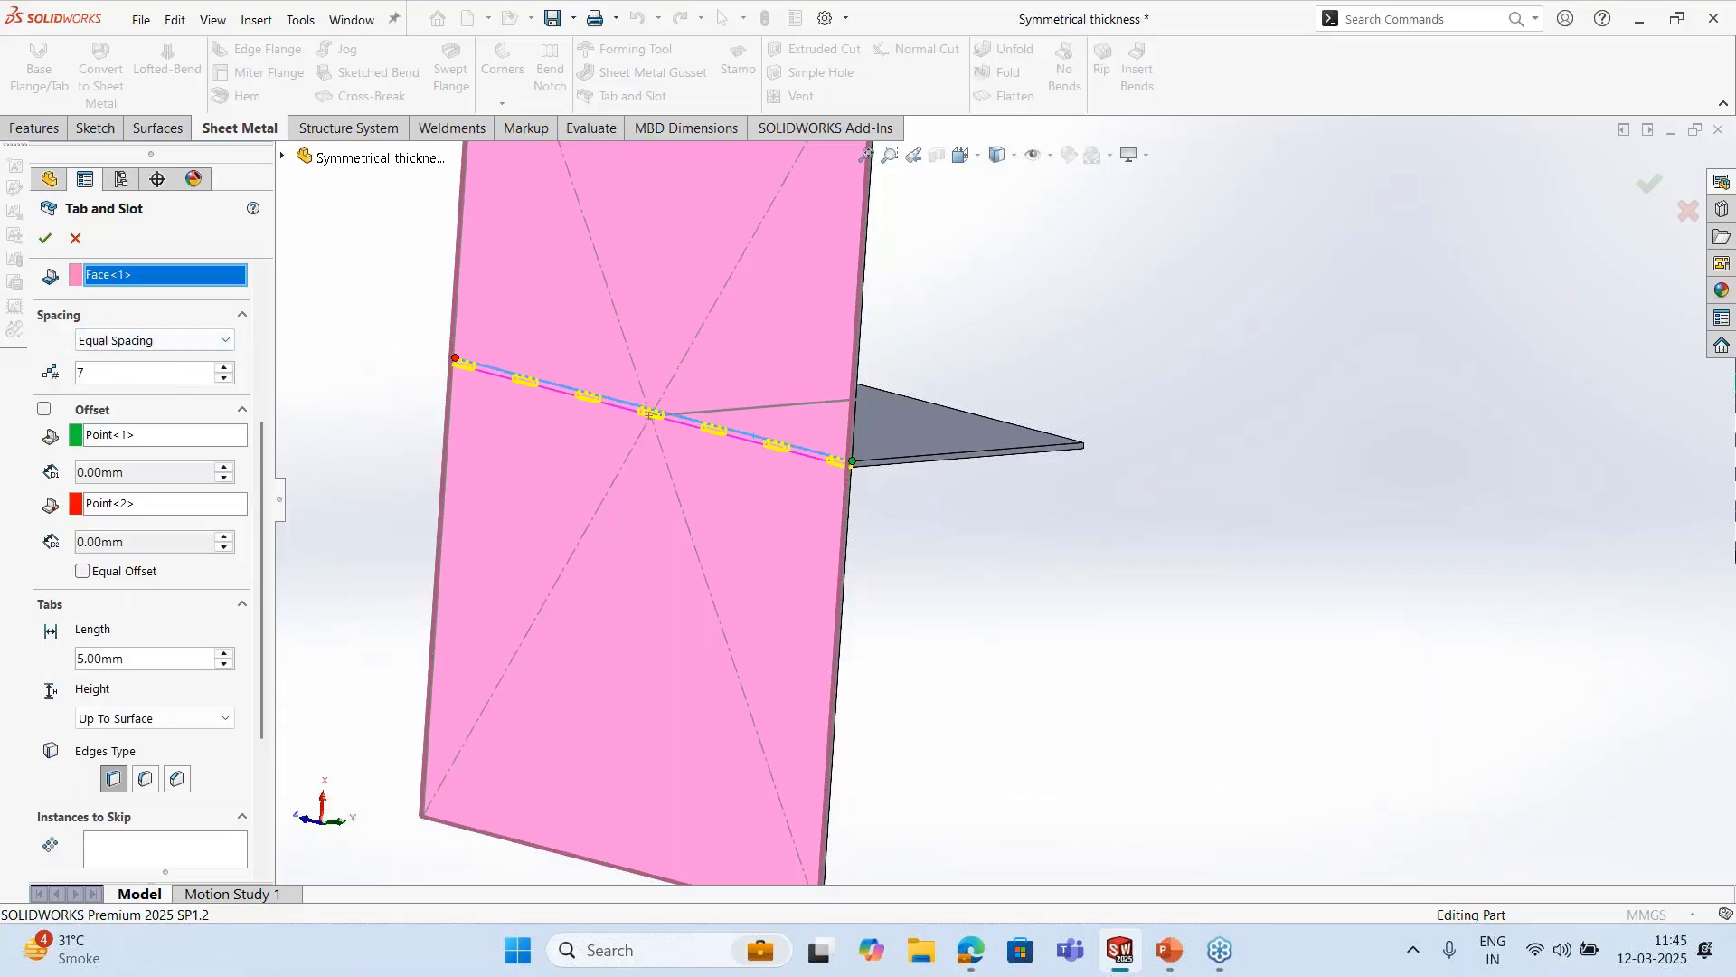
drag(91, 372, 50, 372)
text(10)
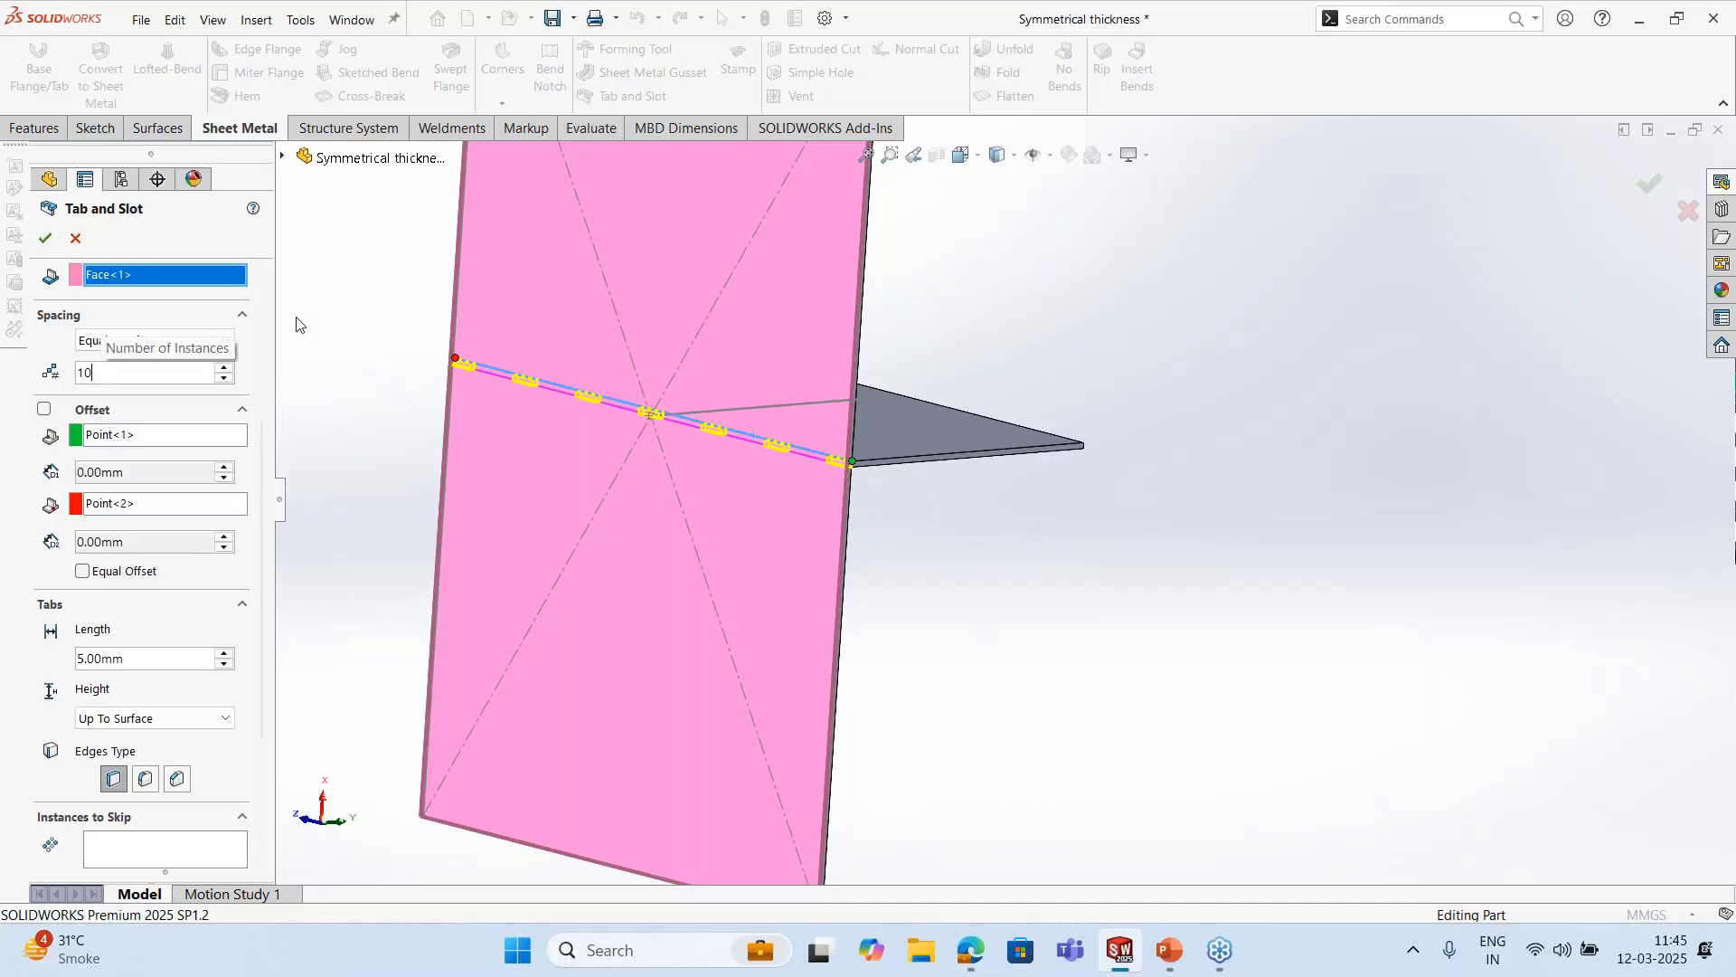
scroll(253, 523, down, 4)
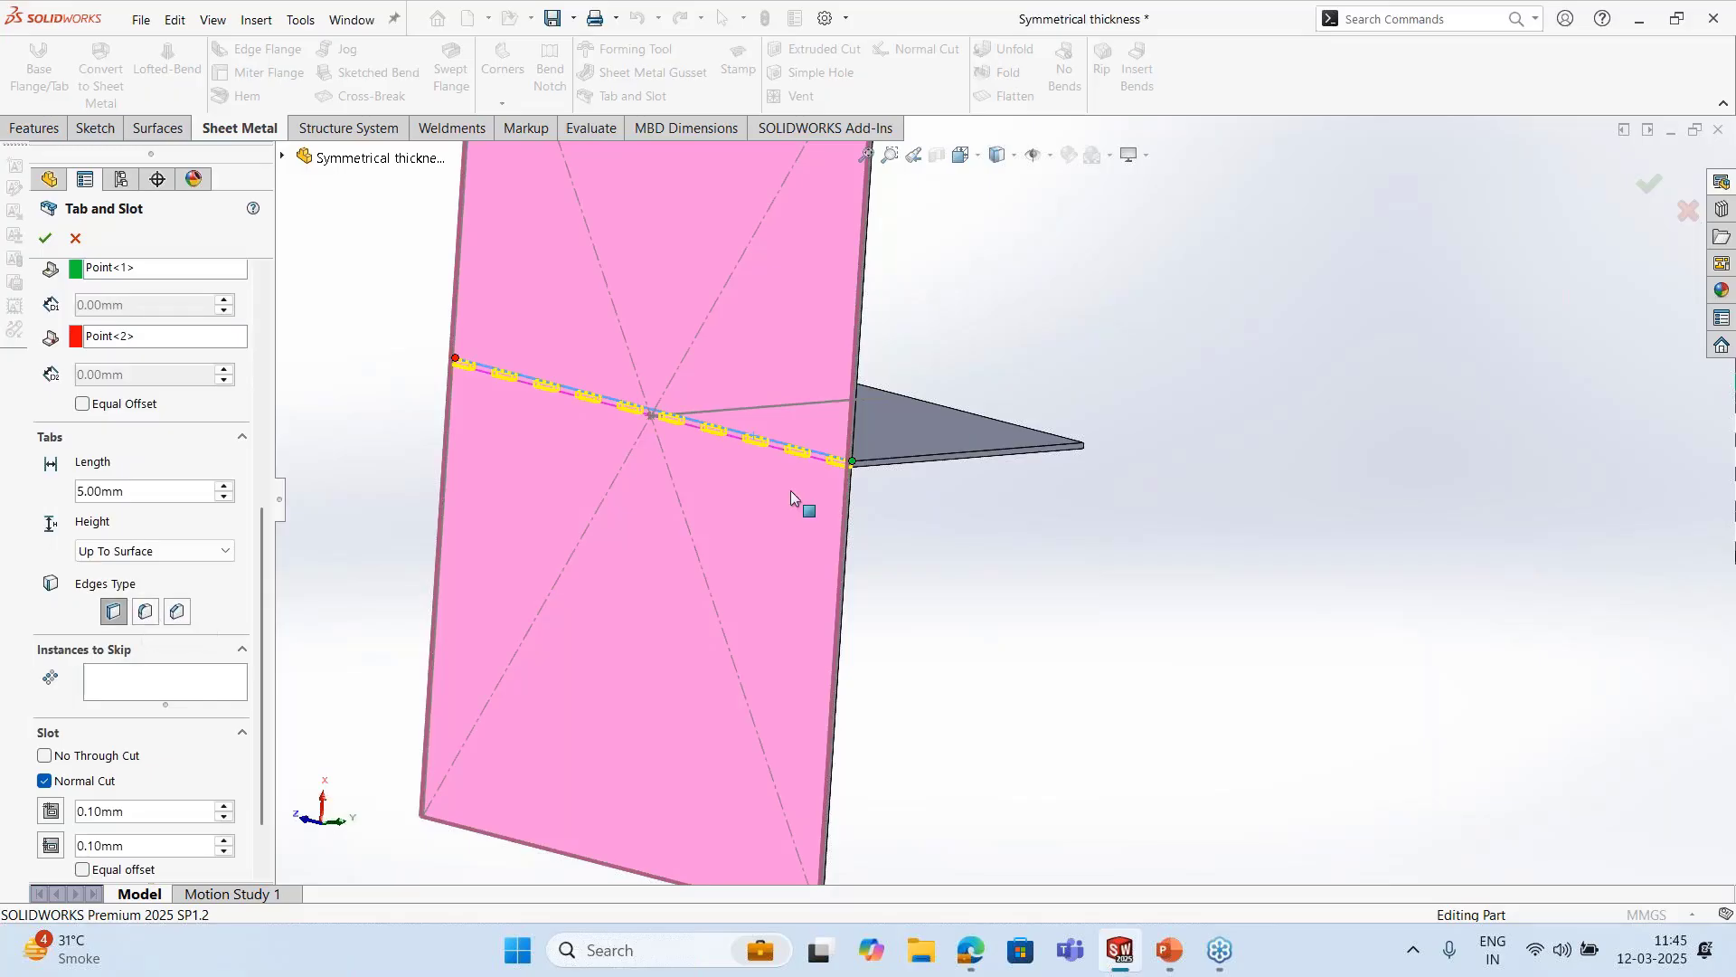
middle_drag(791, 497, 679, 508)
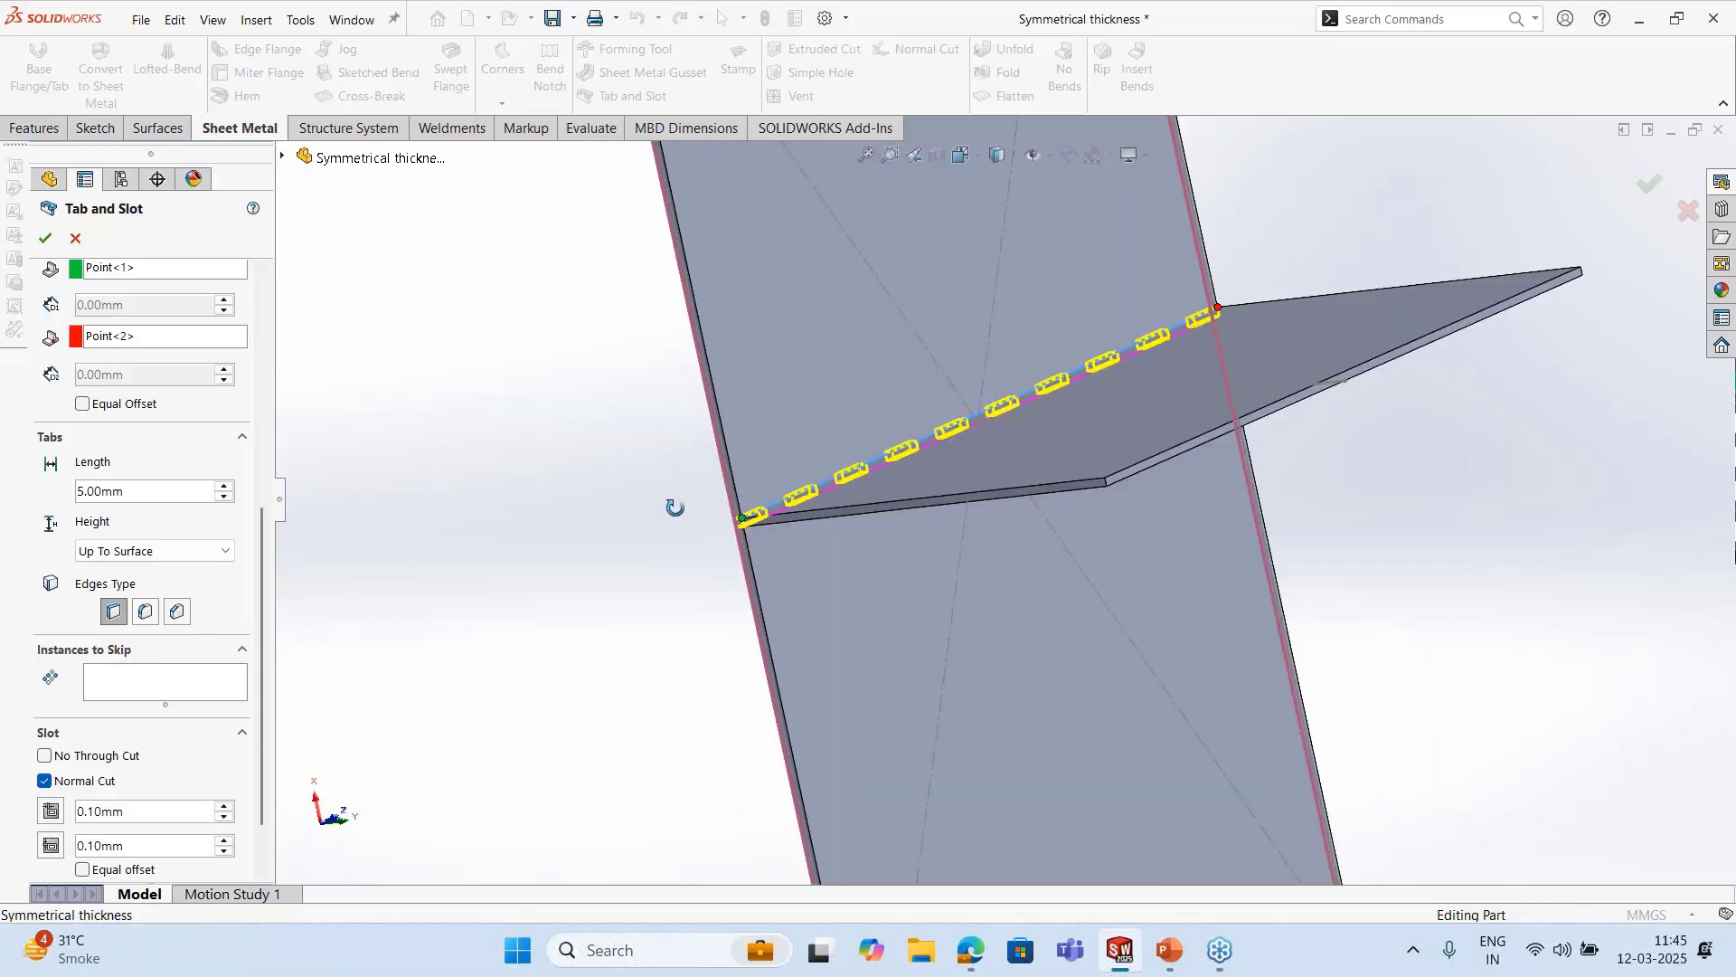
click(43, 238)
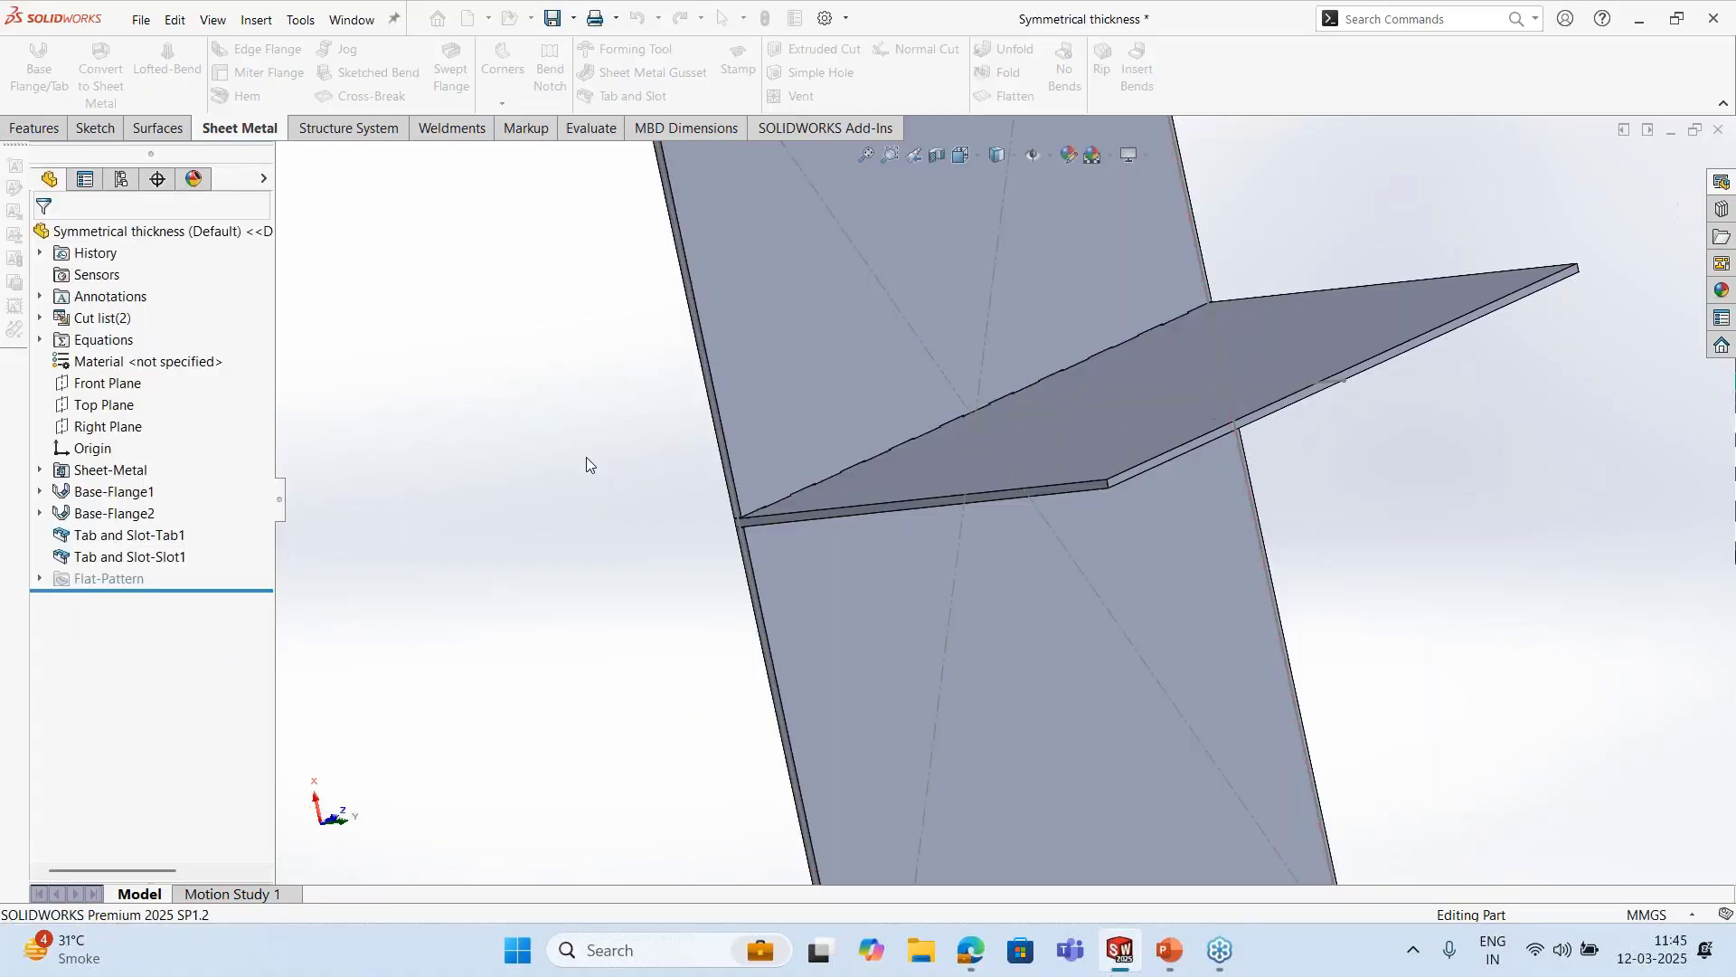
Hide the large vertical plate body and inspect the tabs along the horizontal plate's edge
middle_drag(586, 457, 934, 531)
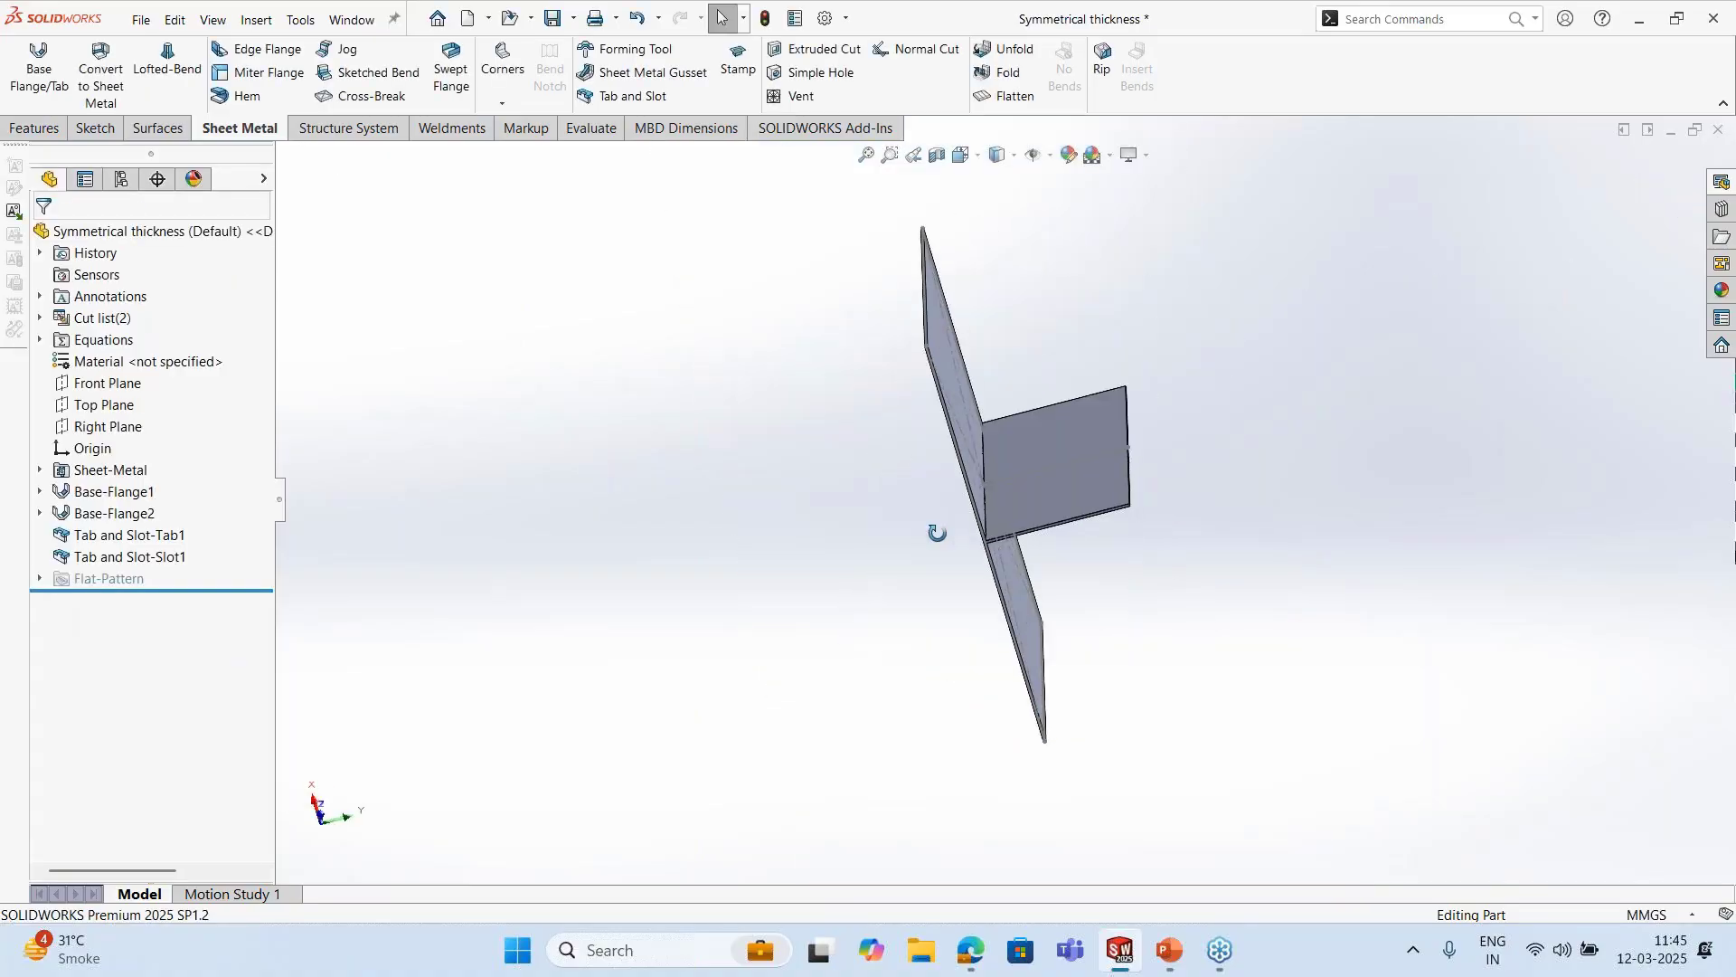
scroll(1011, 496, down, 3)
middle_drag(1067, 552, 972, 517)
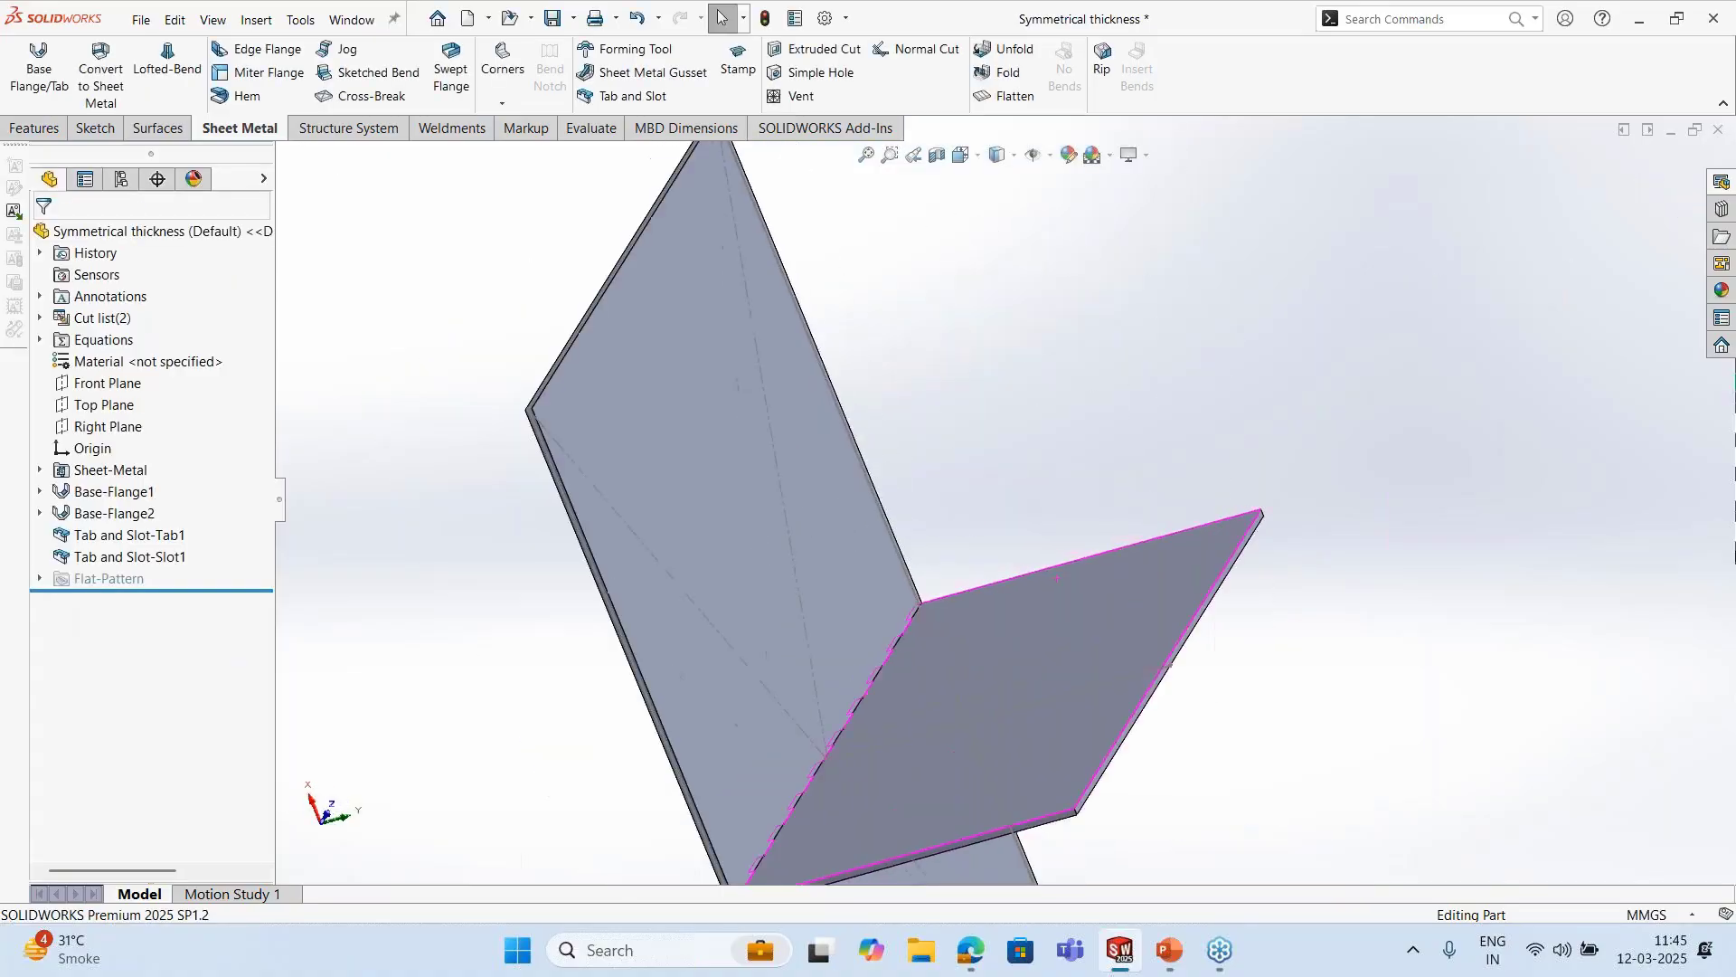
click(805, 488)
right_click(829, 425)
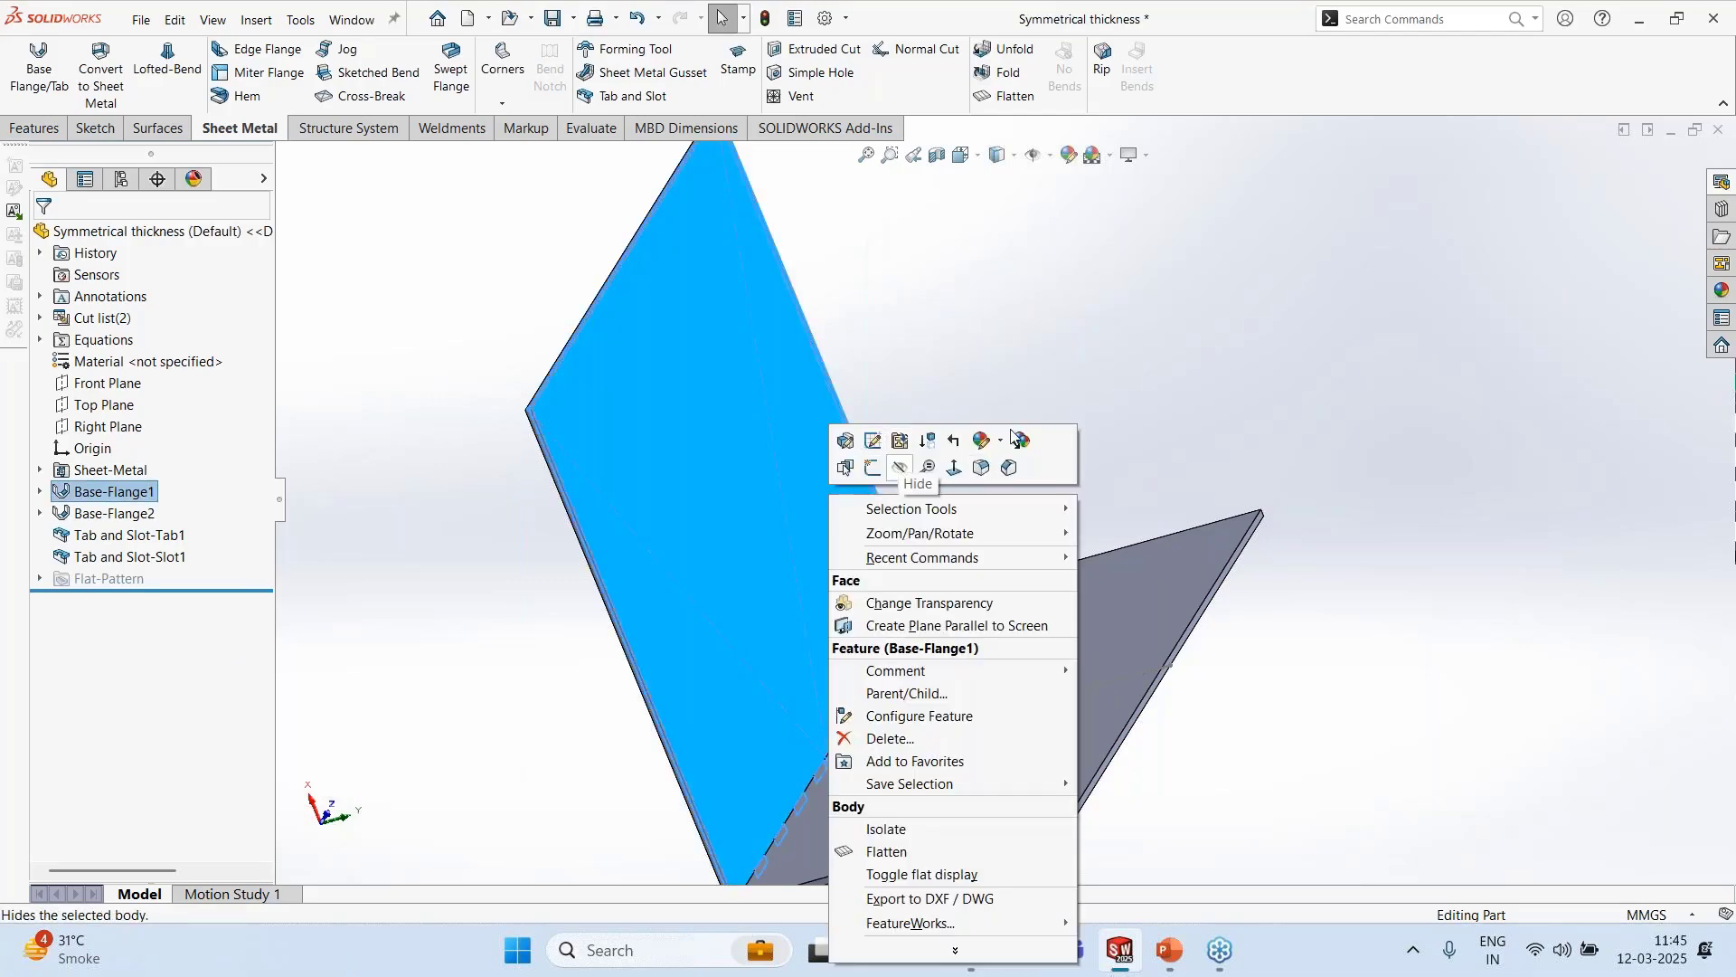
click(900, 467)
middle_drag(678, 497, 999, 650)
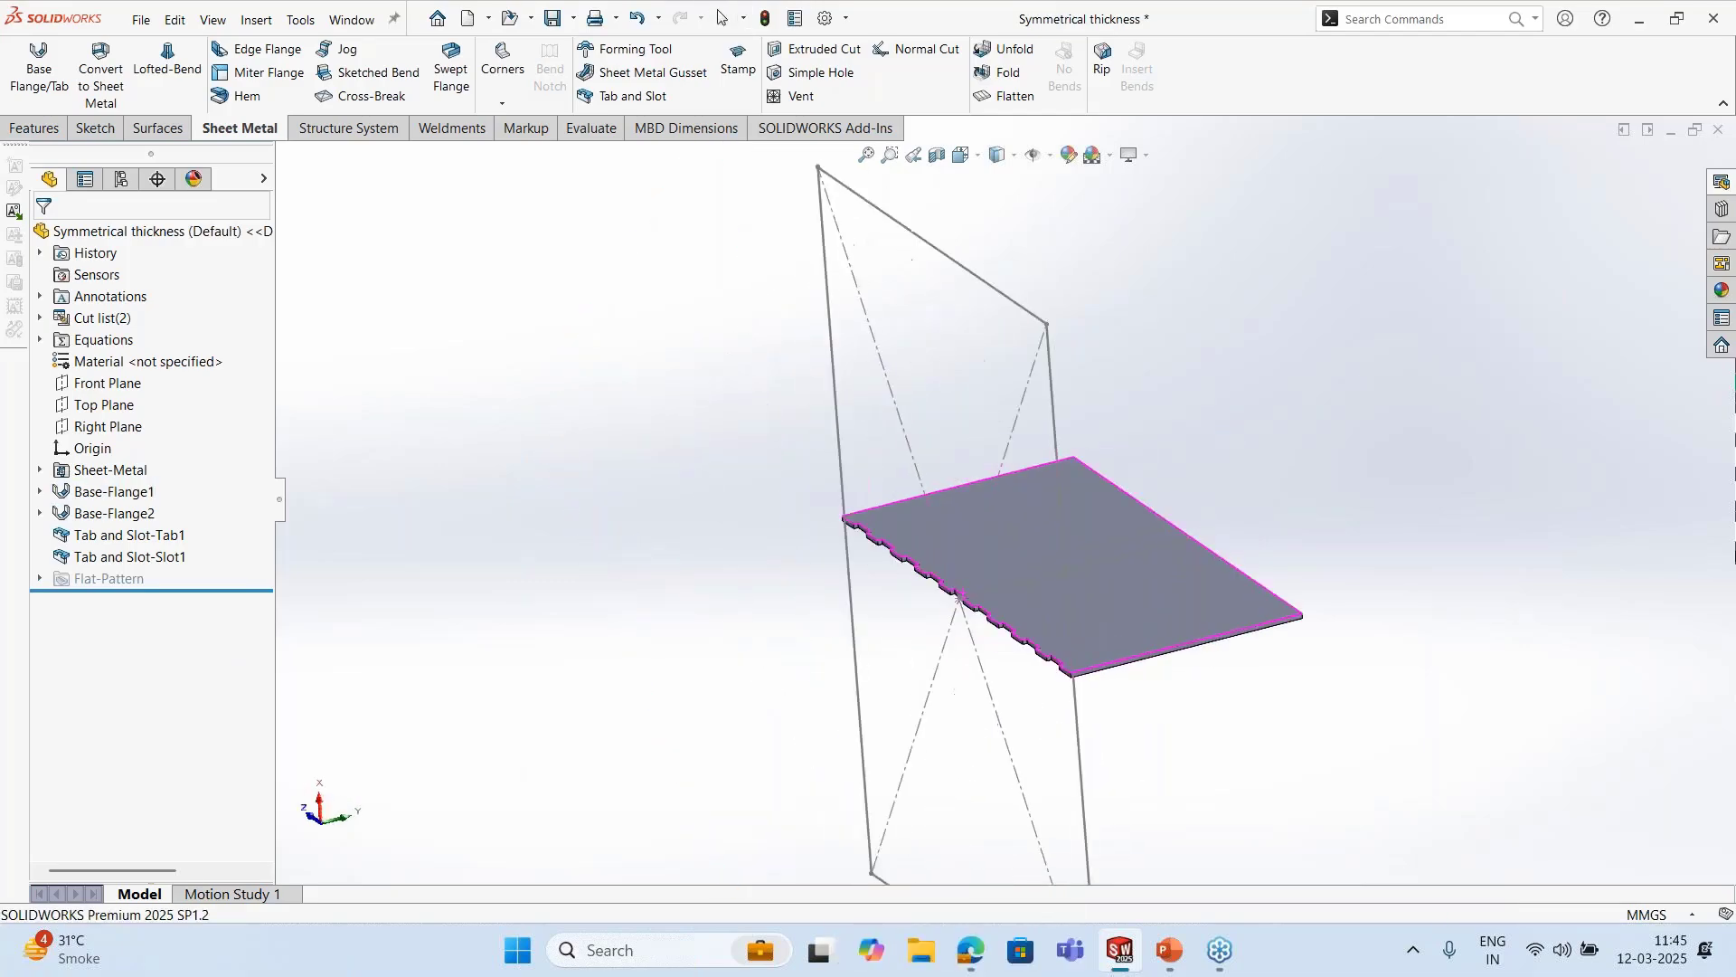
scroll(999, 655, down, 3)
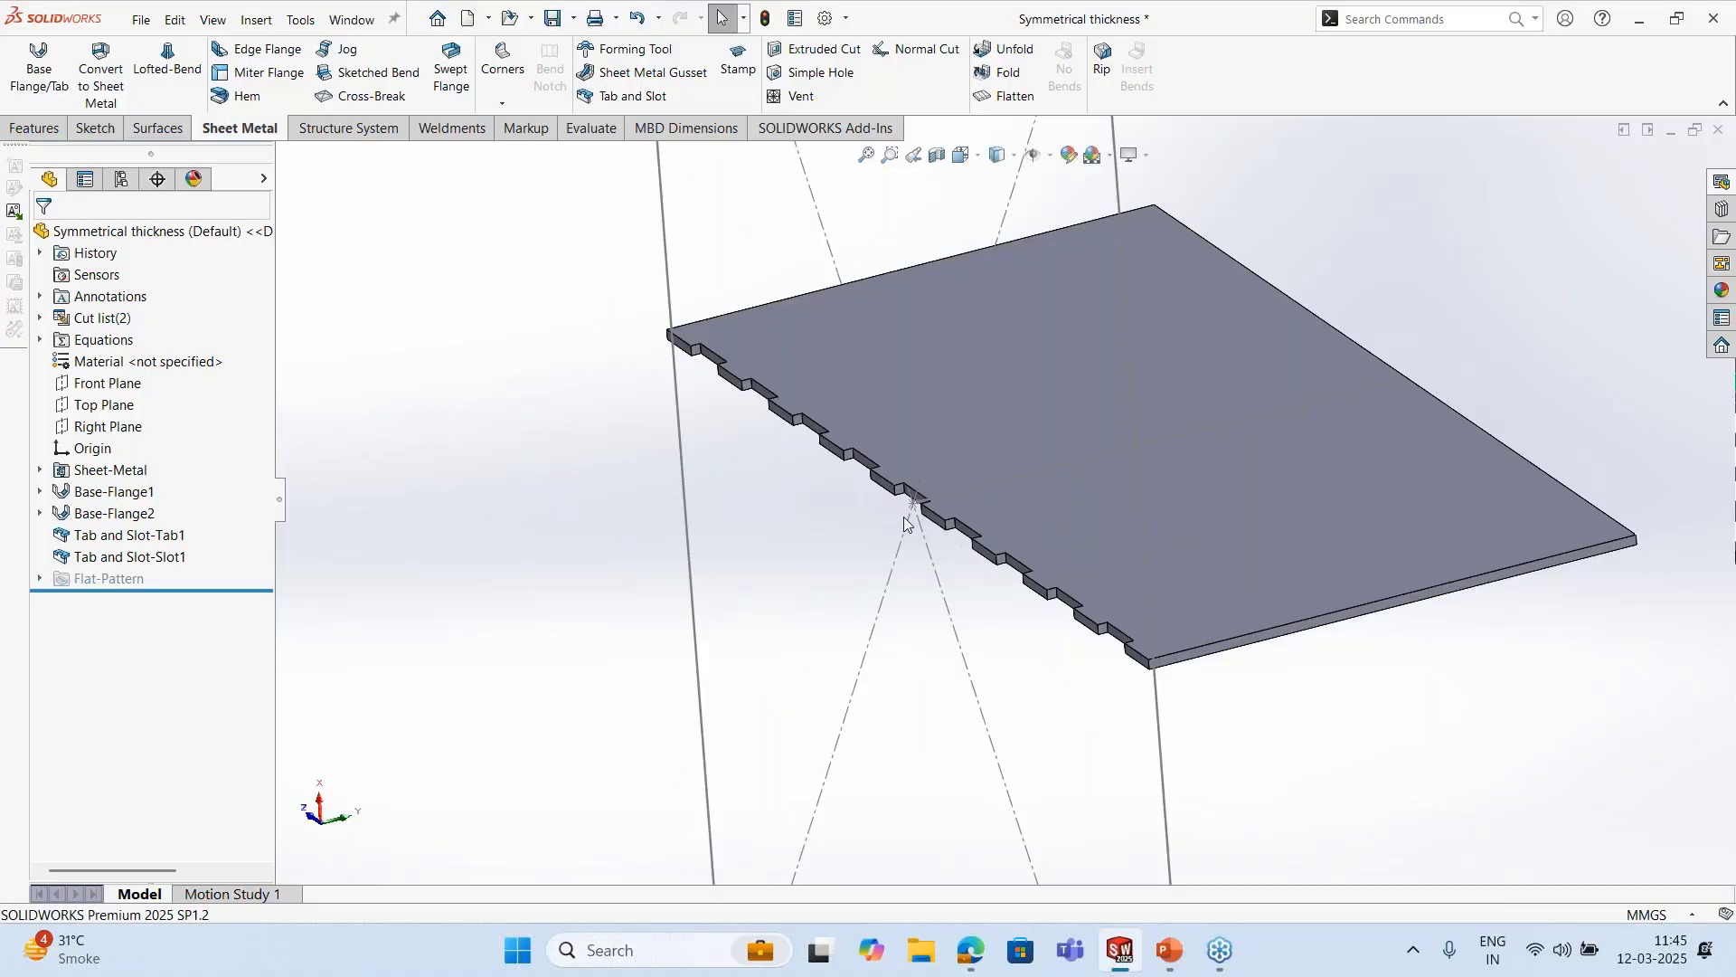
Show the hidden vertical plate body again from the Sheet<1> cut list item
click(40, 318)
click(60, 340)
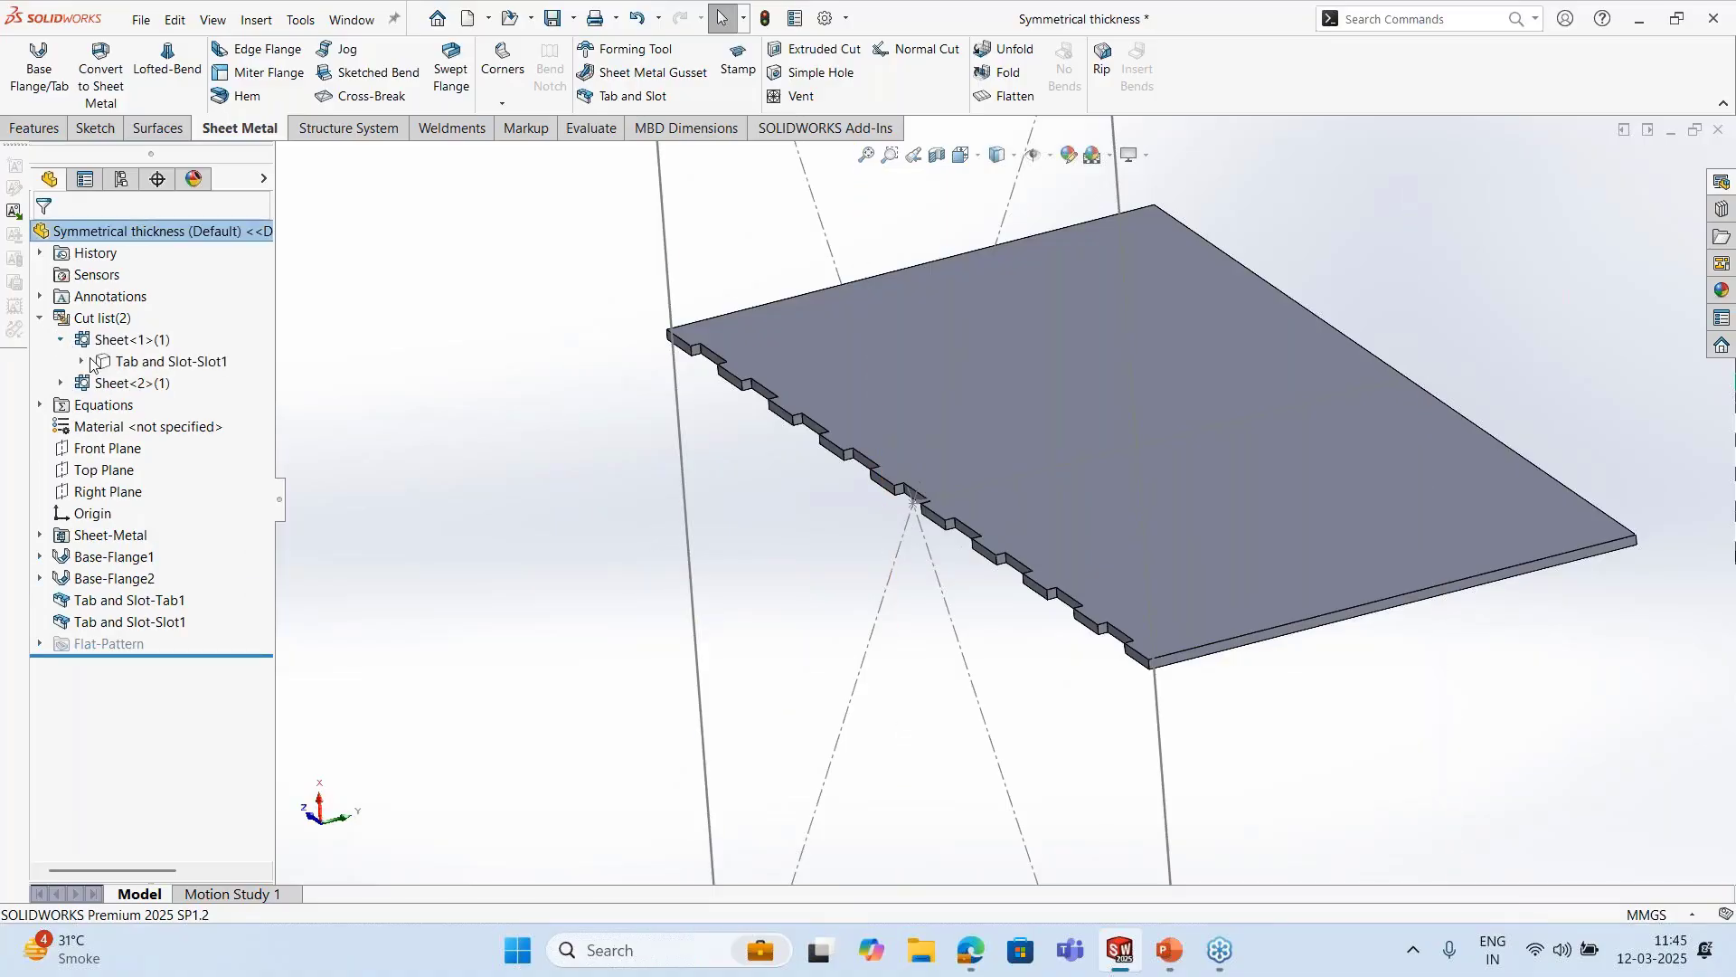
right_click(135, 361)
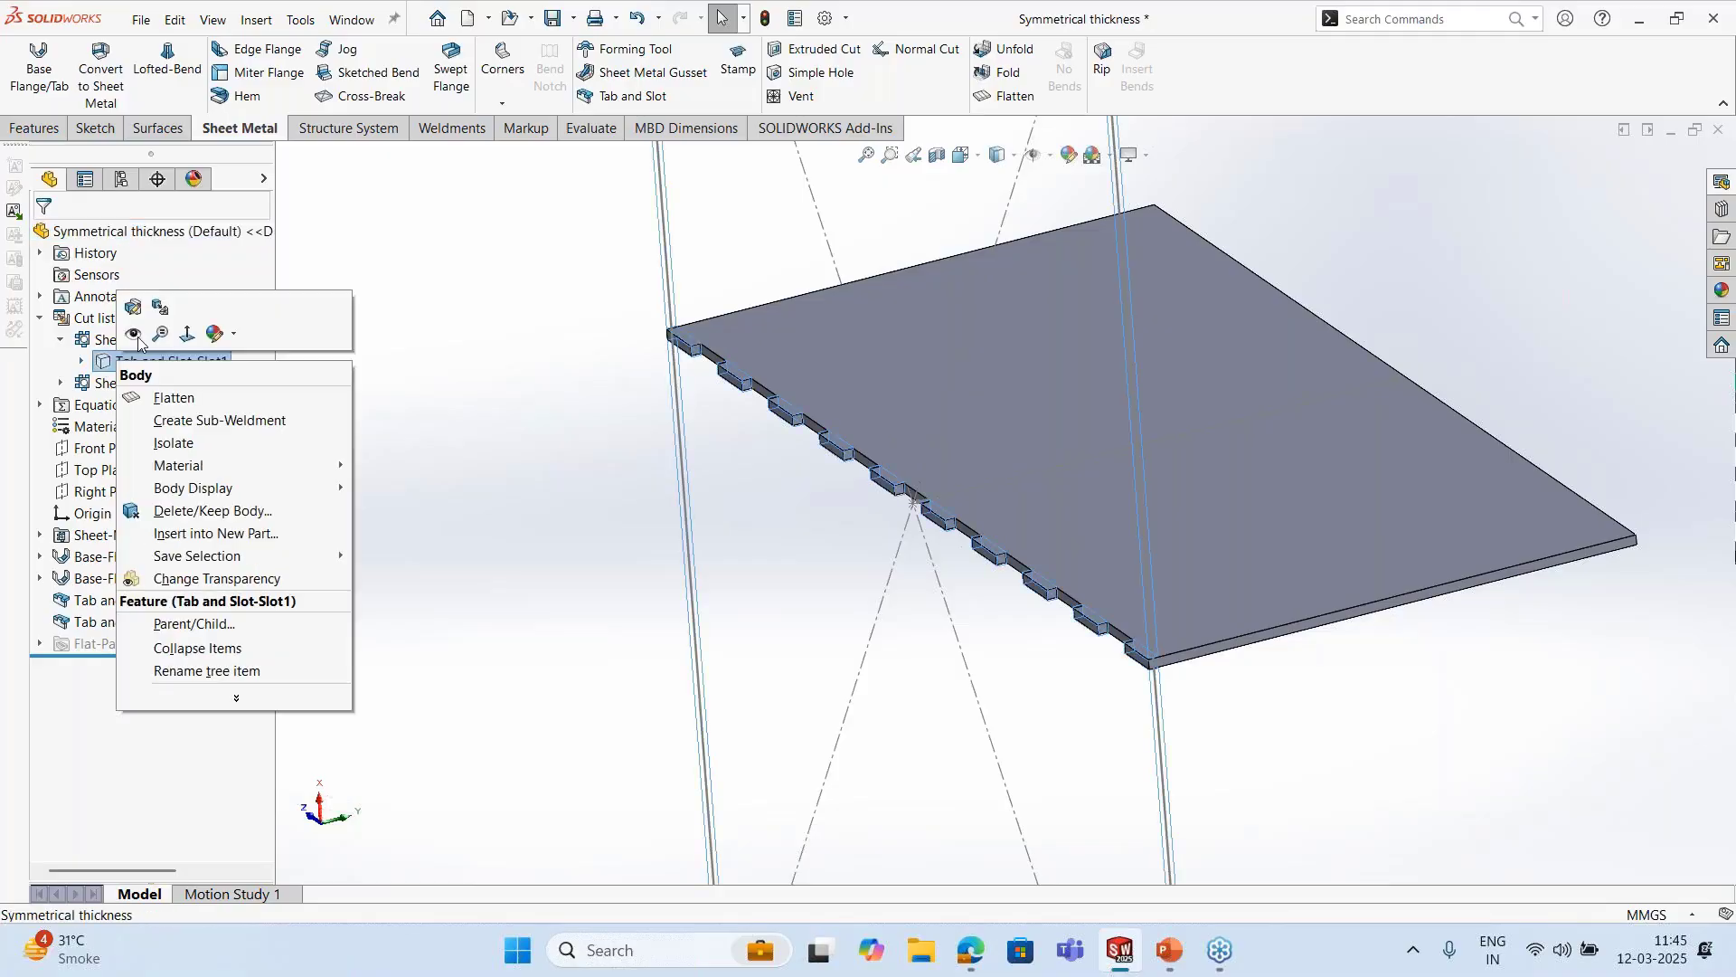
click(521, 415)
middle_drag(522, 407, 883, 550)
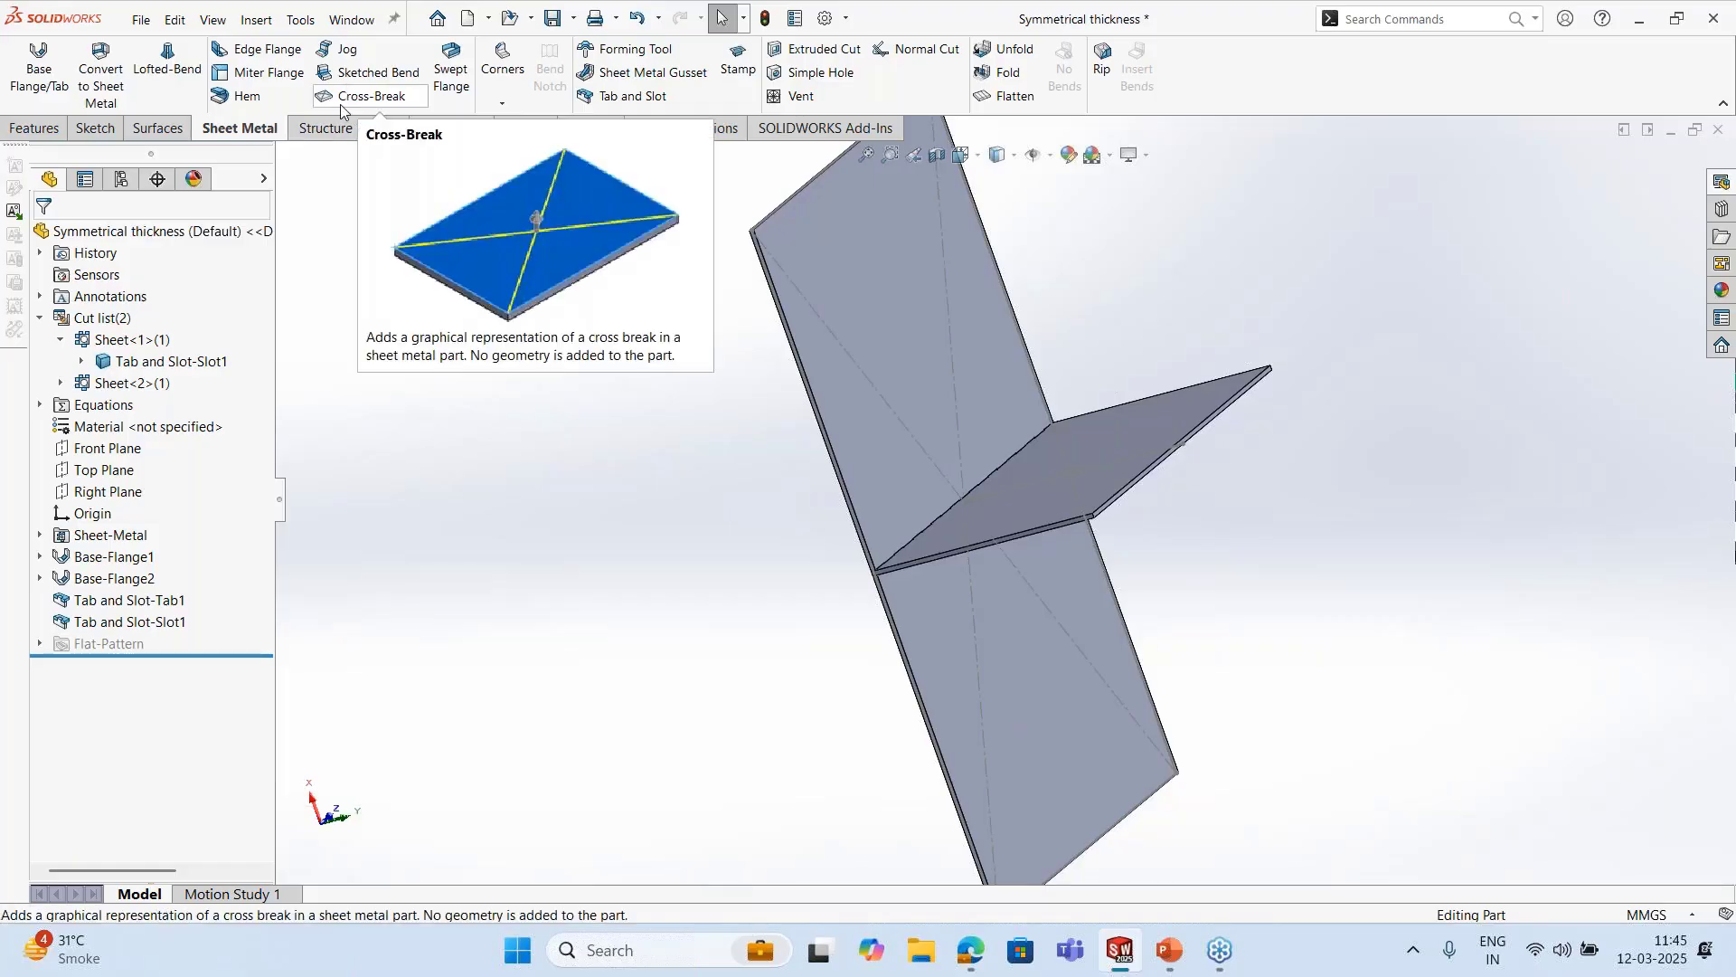
Start an edge flange 52.7366 mm long at 90 degrees on the vertical plate's upper short edge and open its profile for editing
scroll(1002, 500, up, 2)
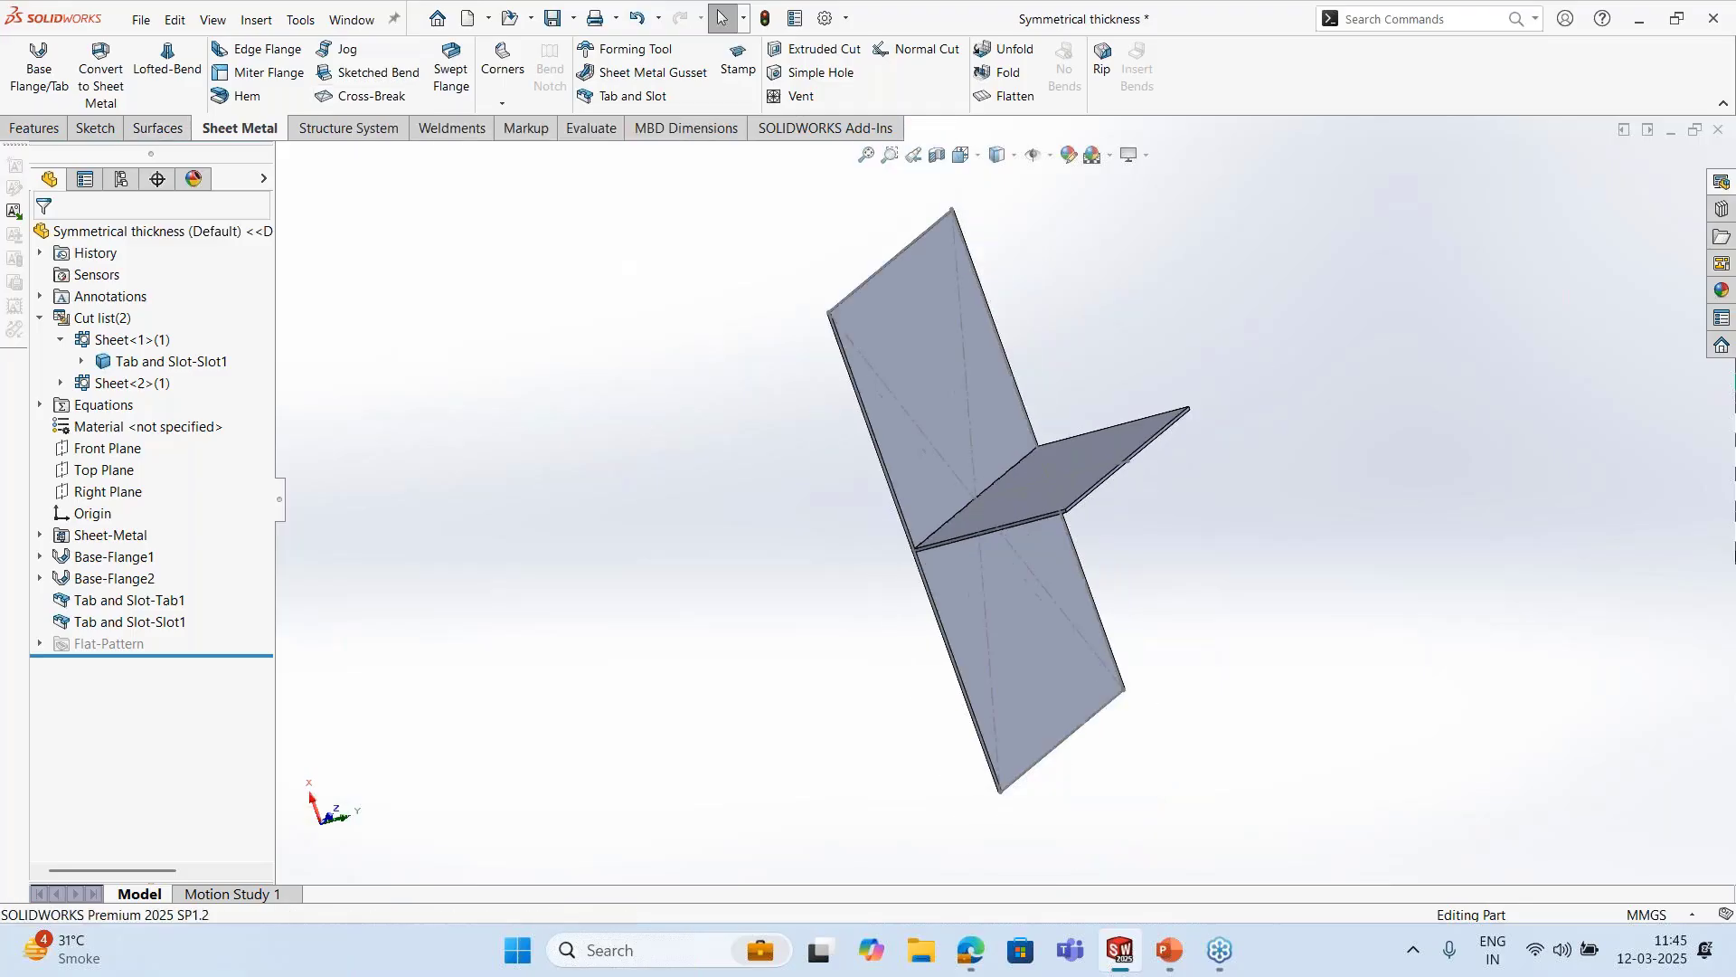
middle_drag(1002, 500, 1221, 506)
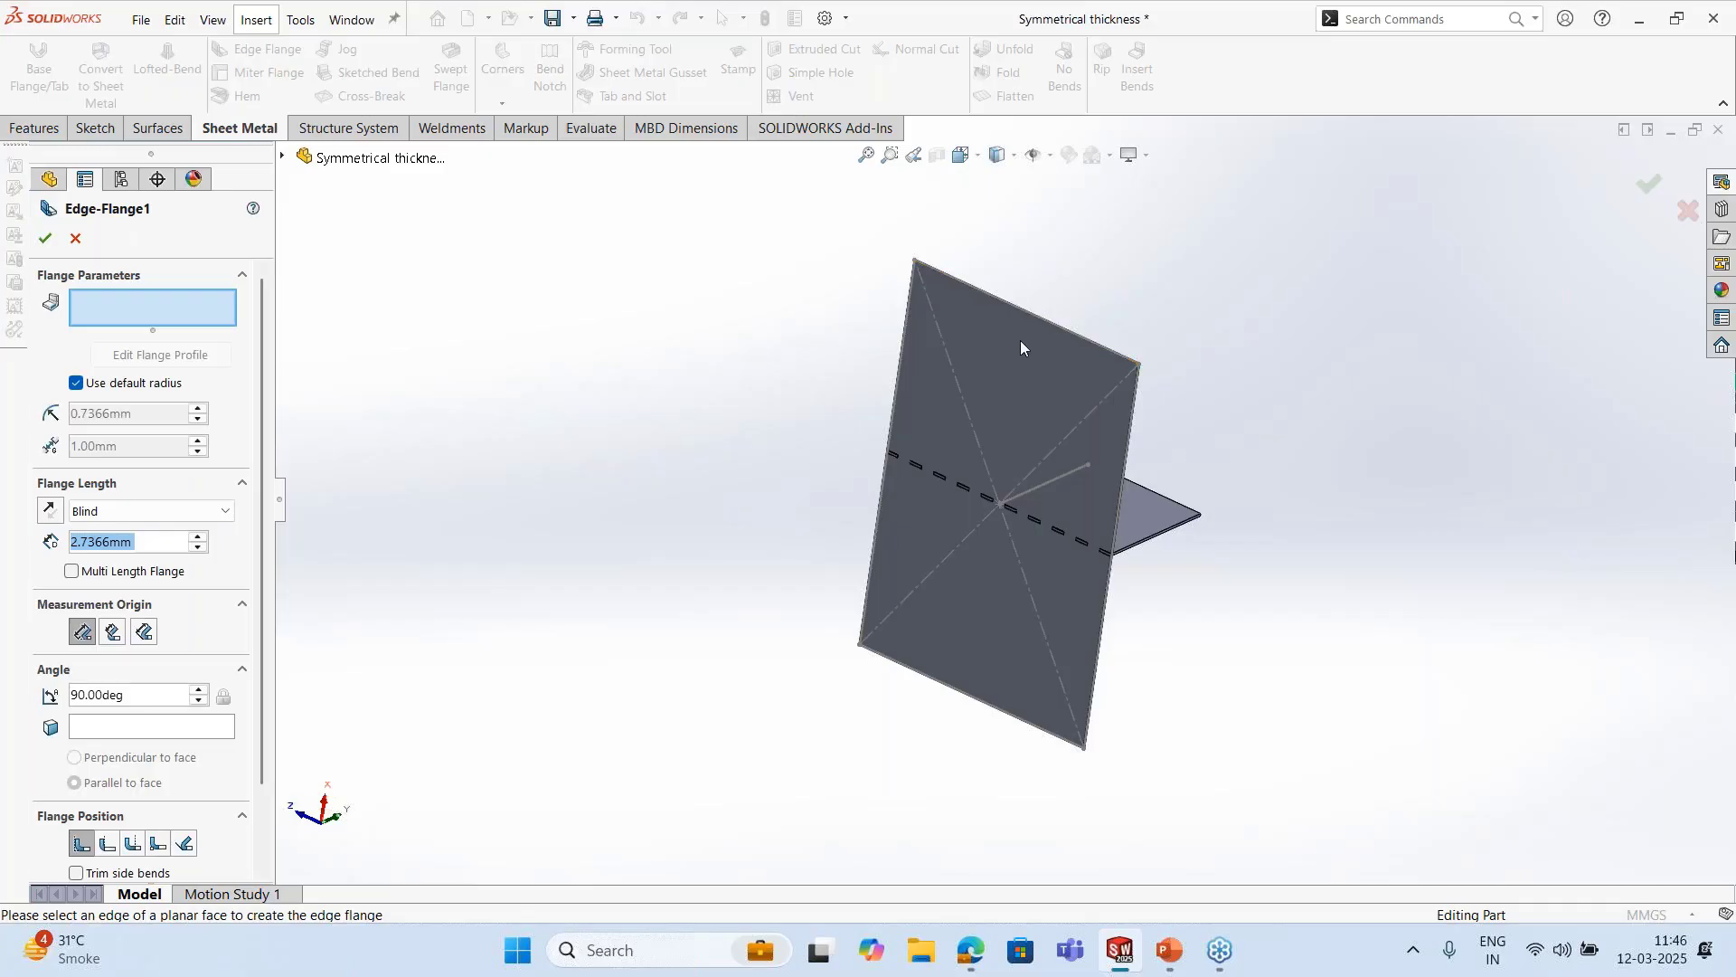
middle_drag(1020, 341, 930, 349)
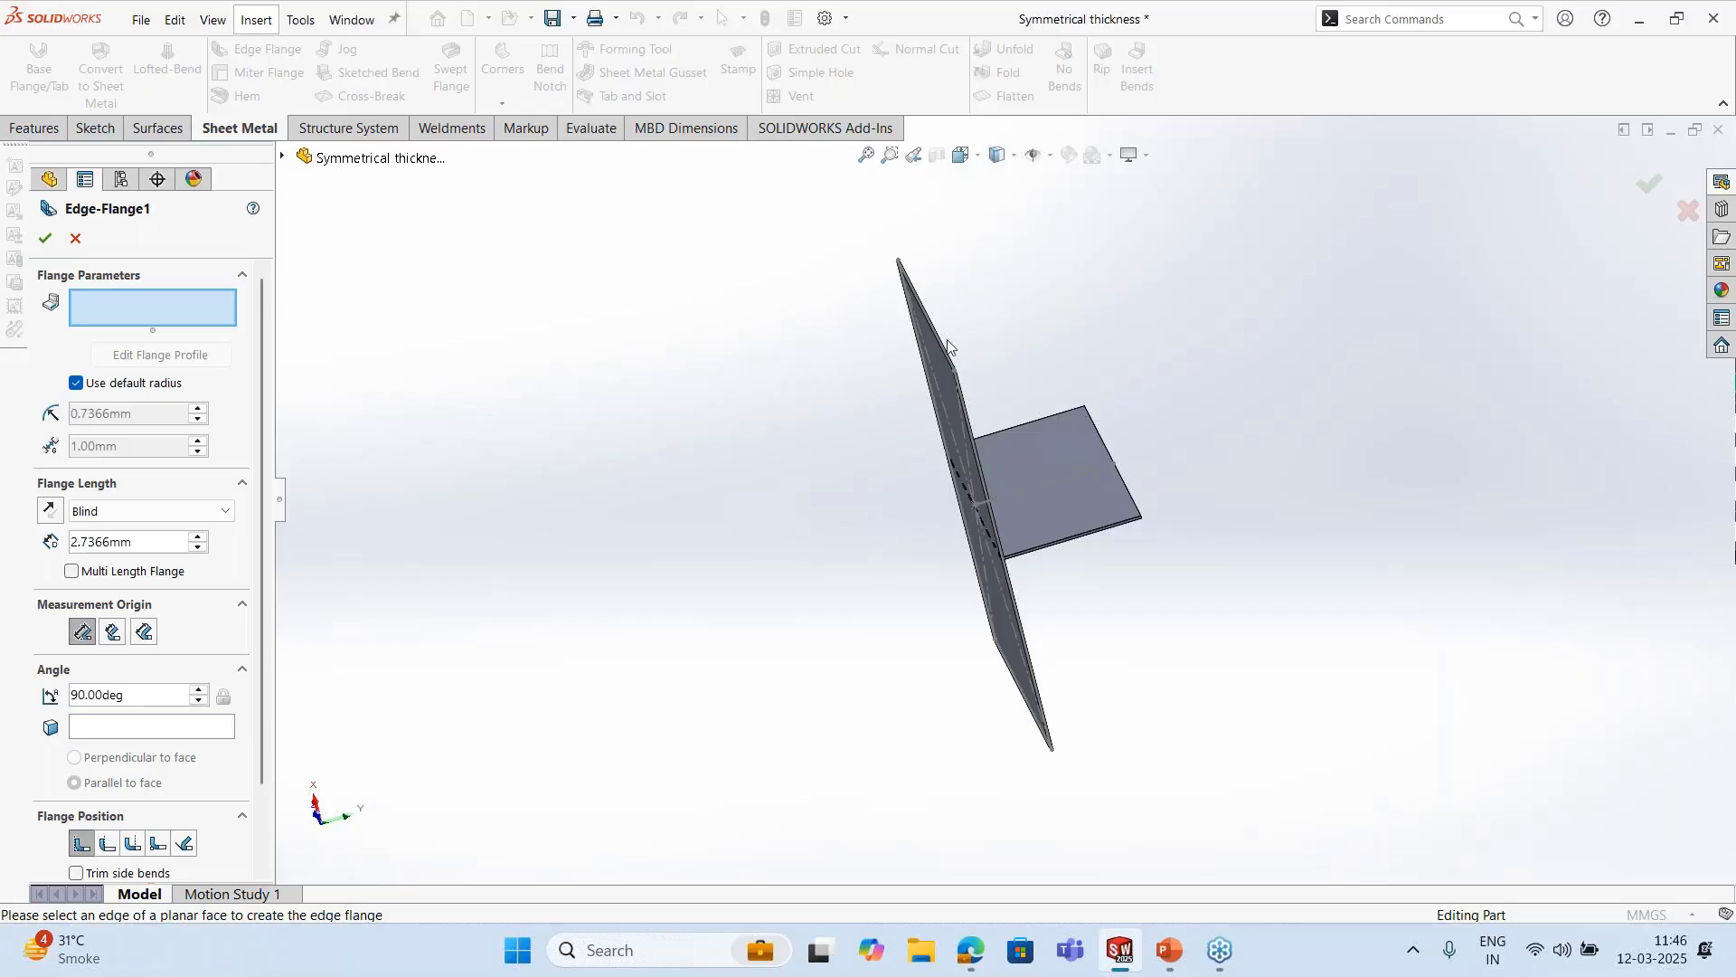
scroll(940, 348, down, 2)
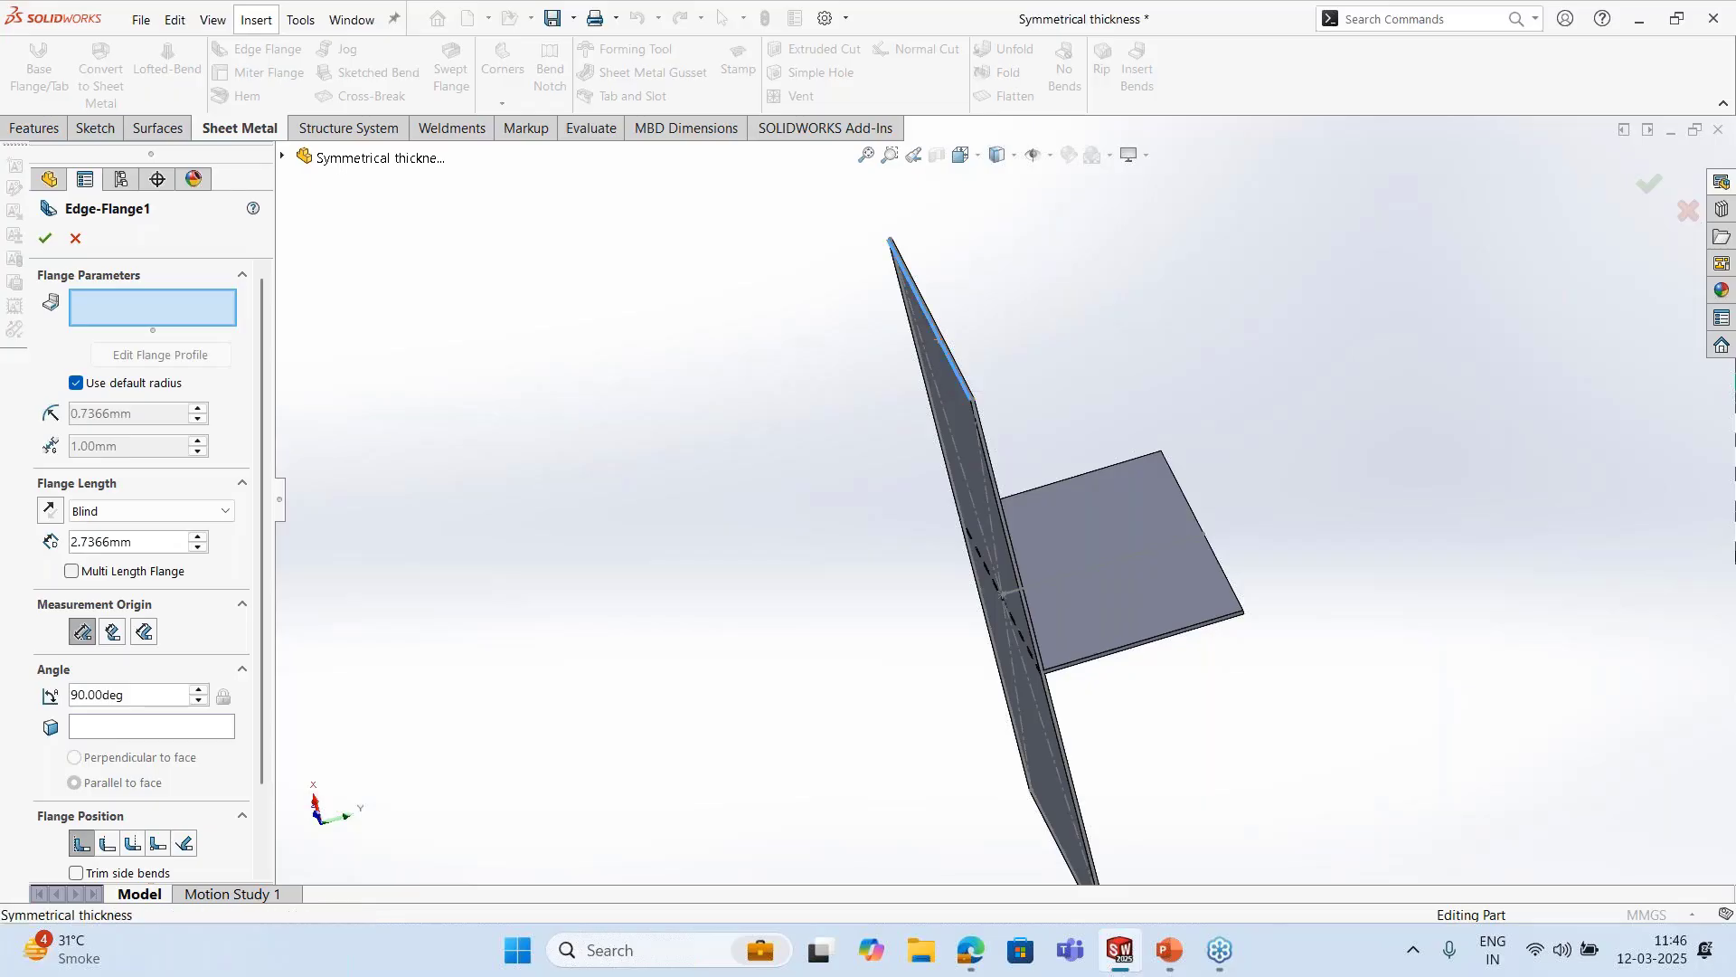
click(945, 348)
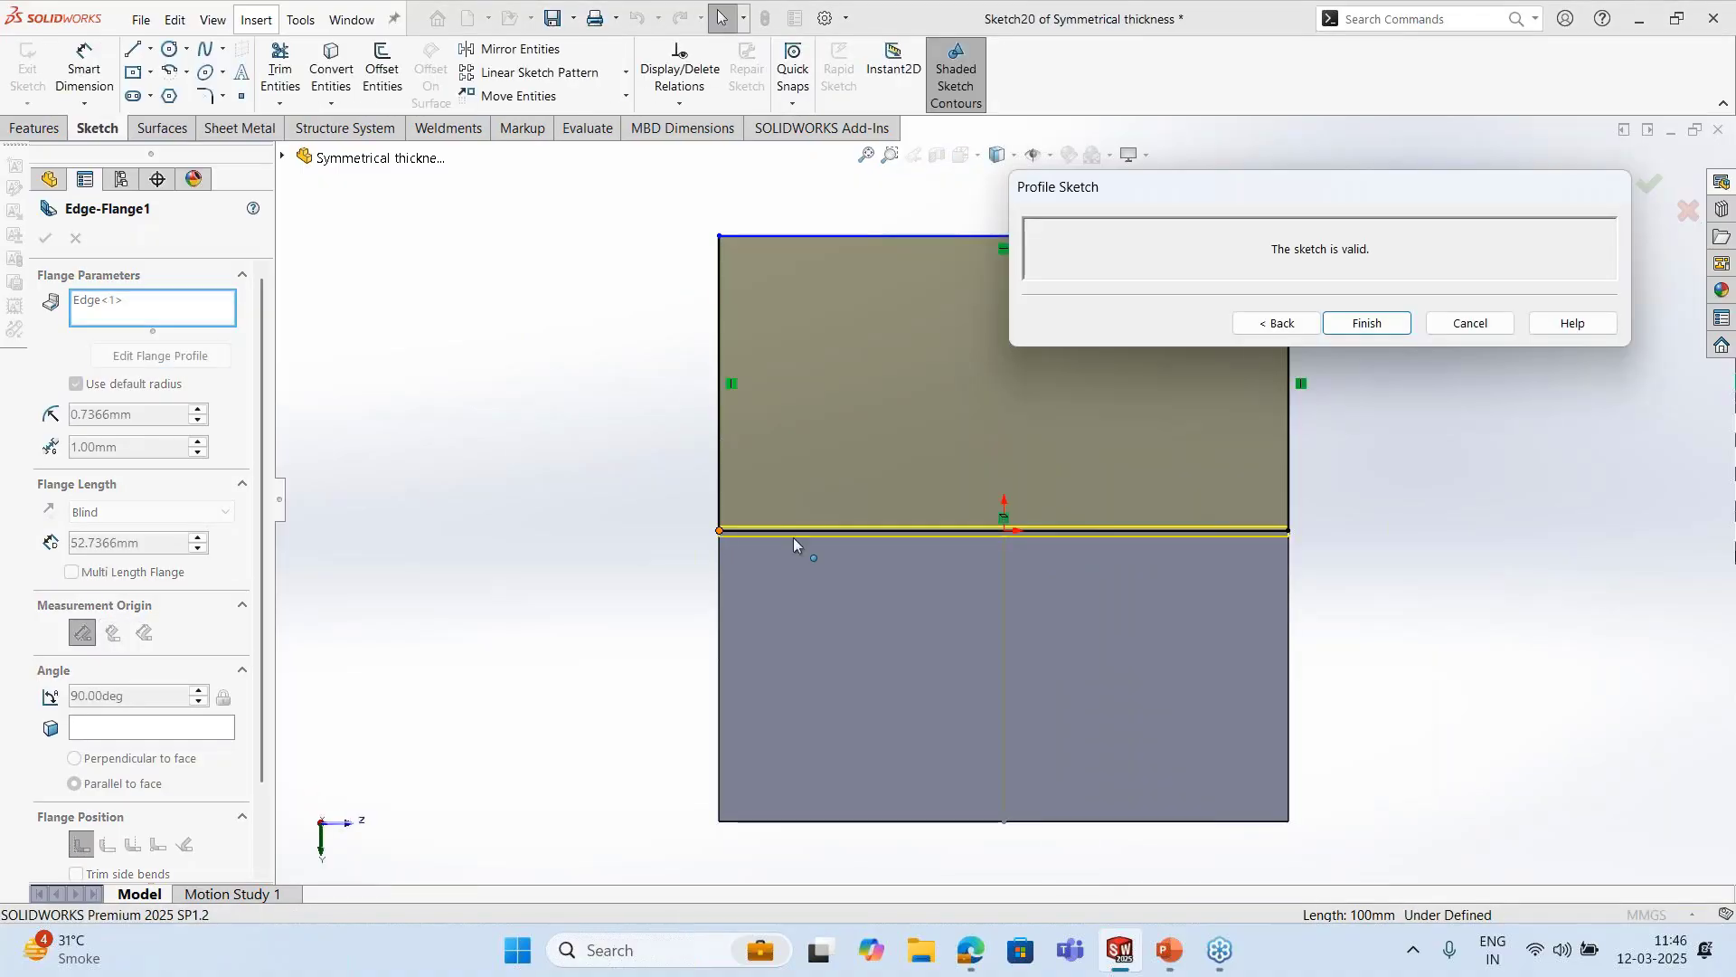
Narrow the flange profile from both sides to about 66 mm wide, finish the edge flange, and inspect its bend relief
drag(794, 537, 806, 530)
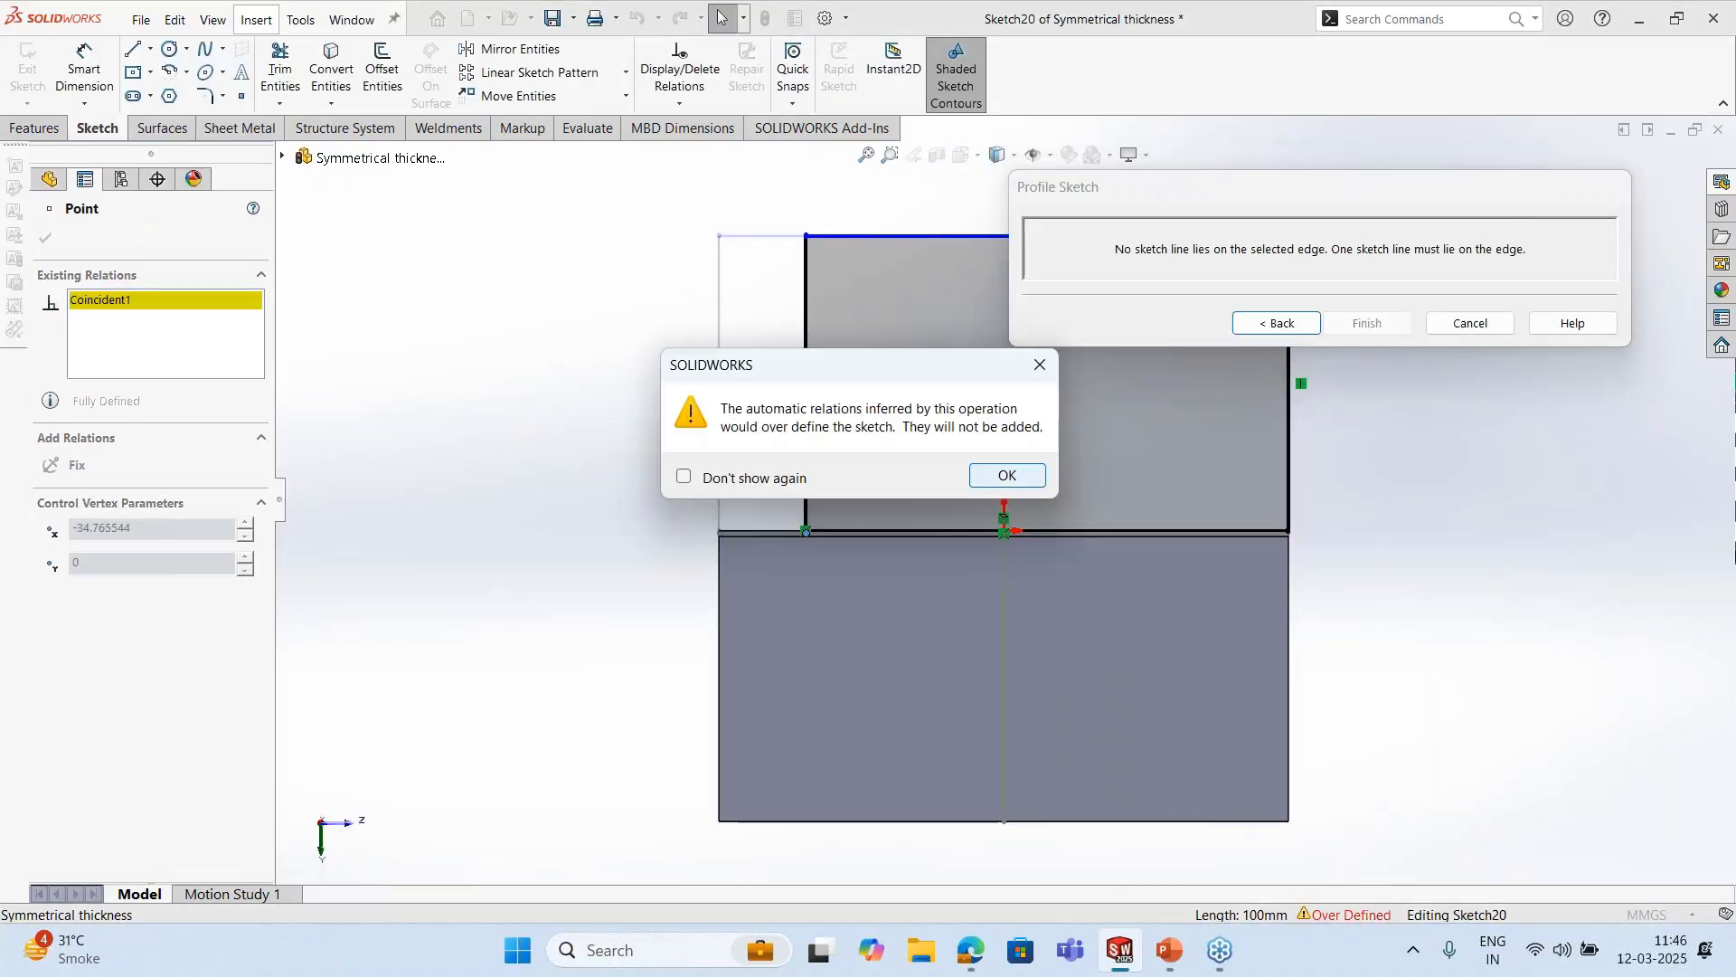
click(1008, 476)
drag(1286, 530, 1181, 534)
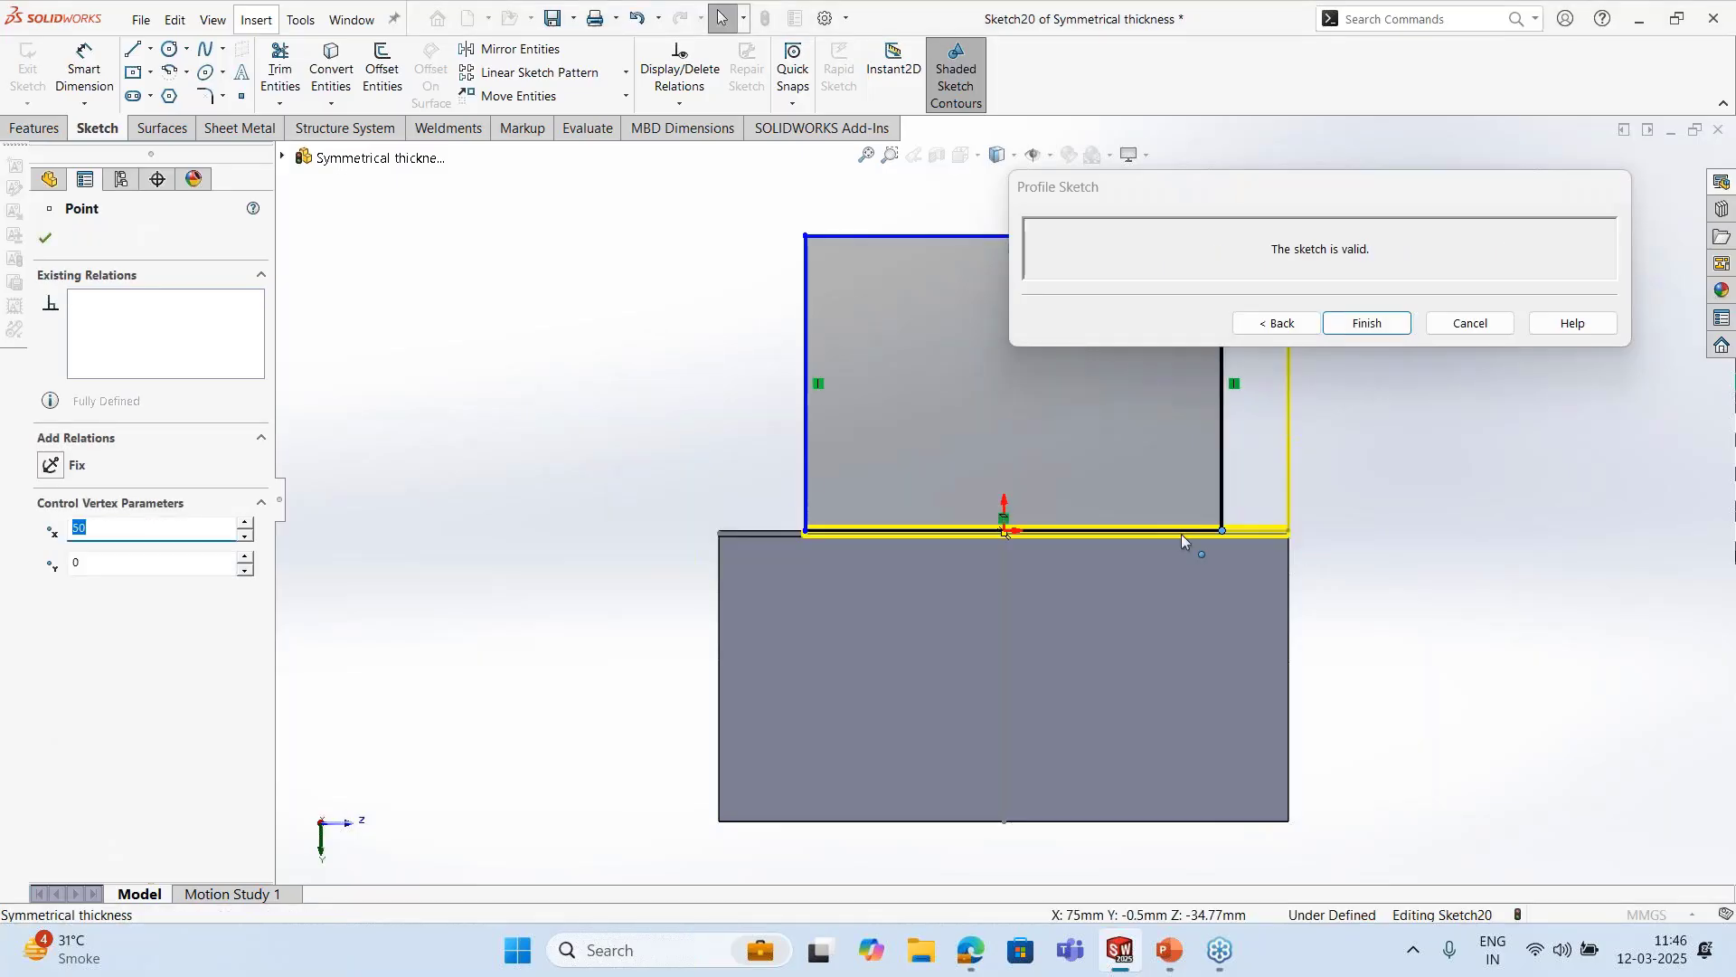
drag(1004, 532, 1003, 533)
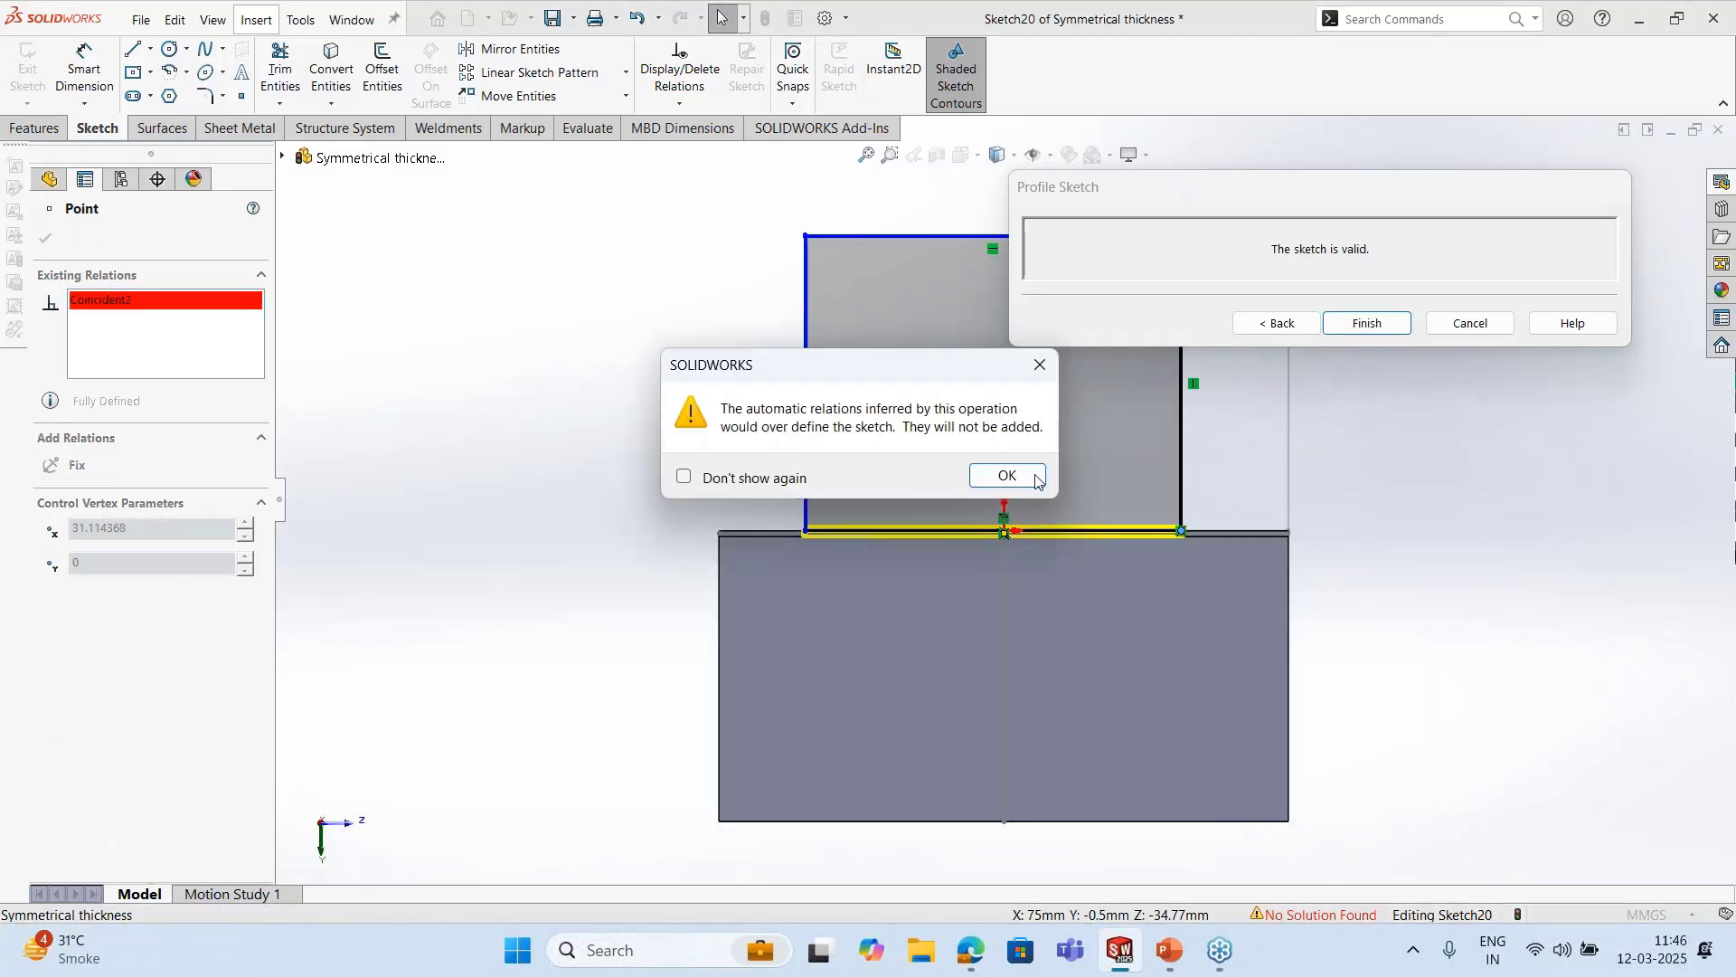
click(1008, 476)
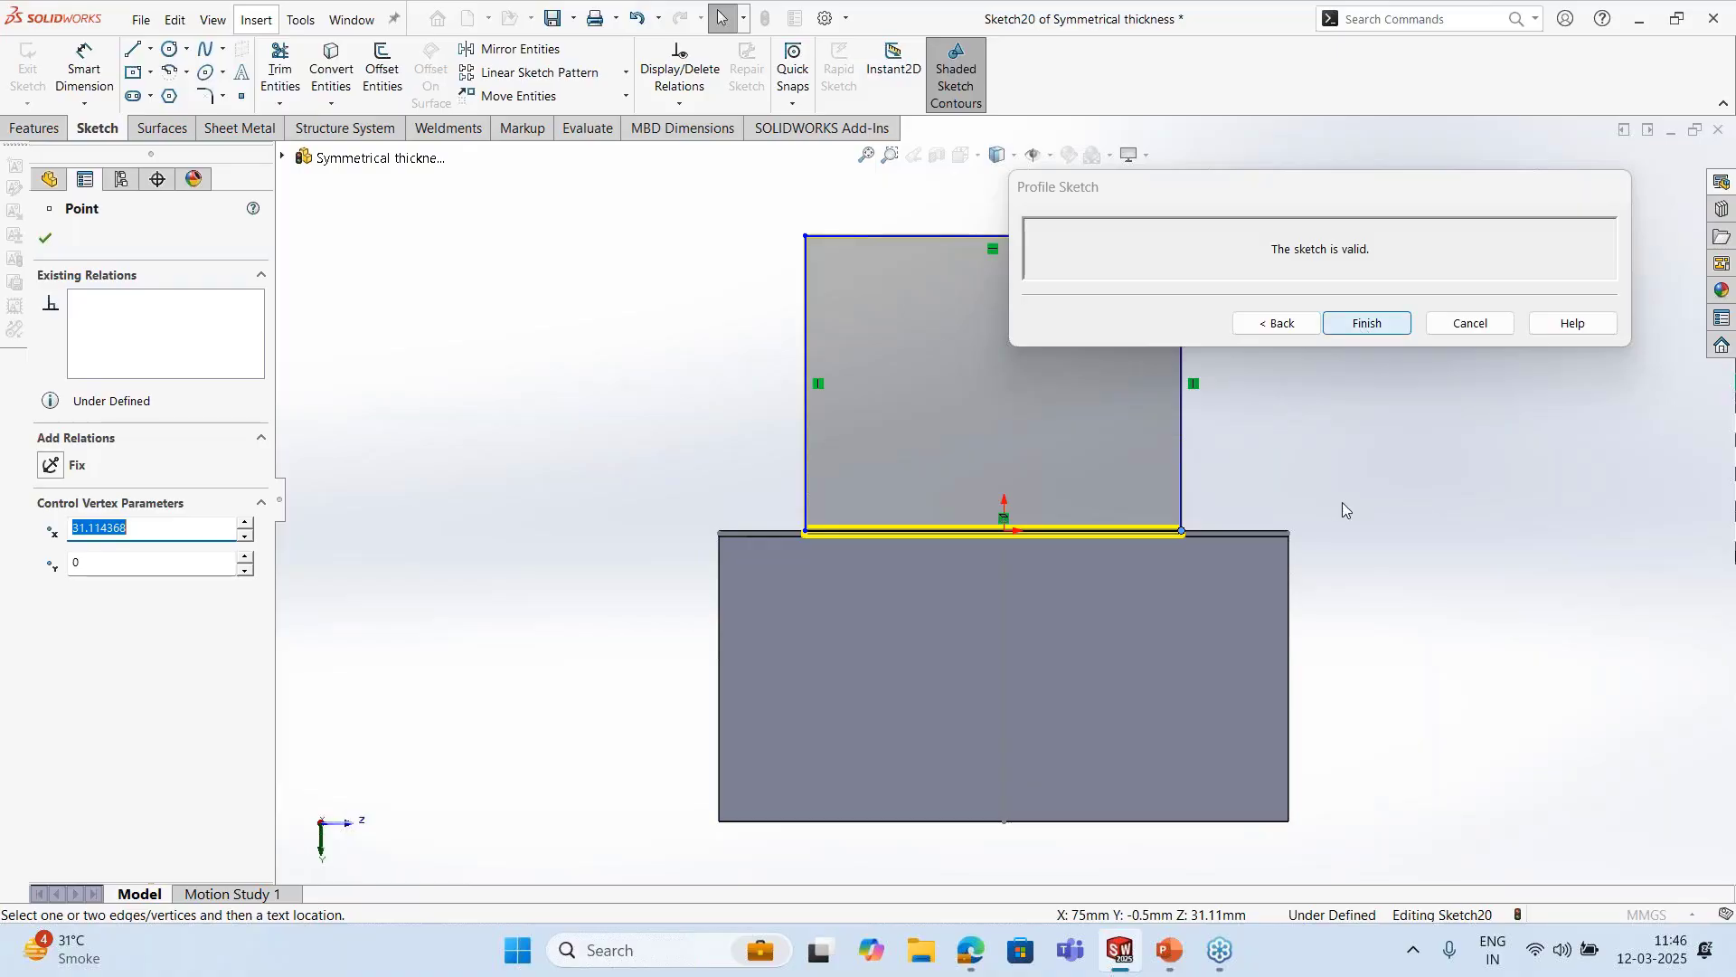
key(Return)
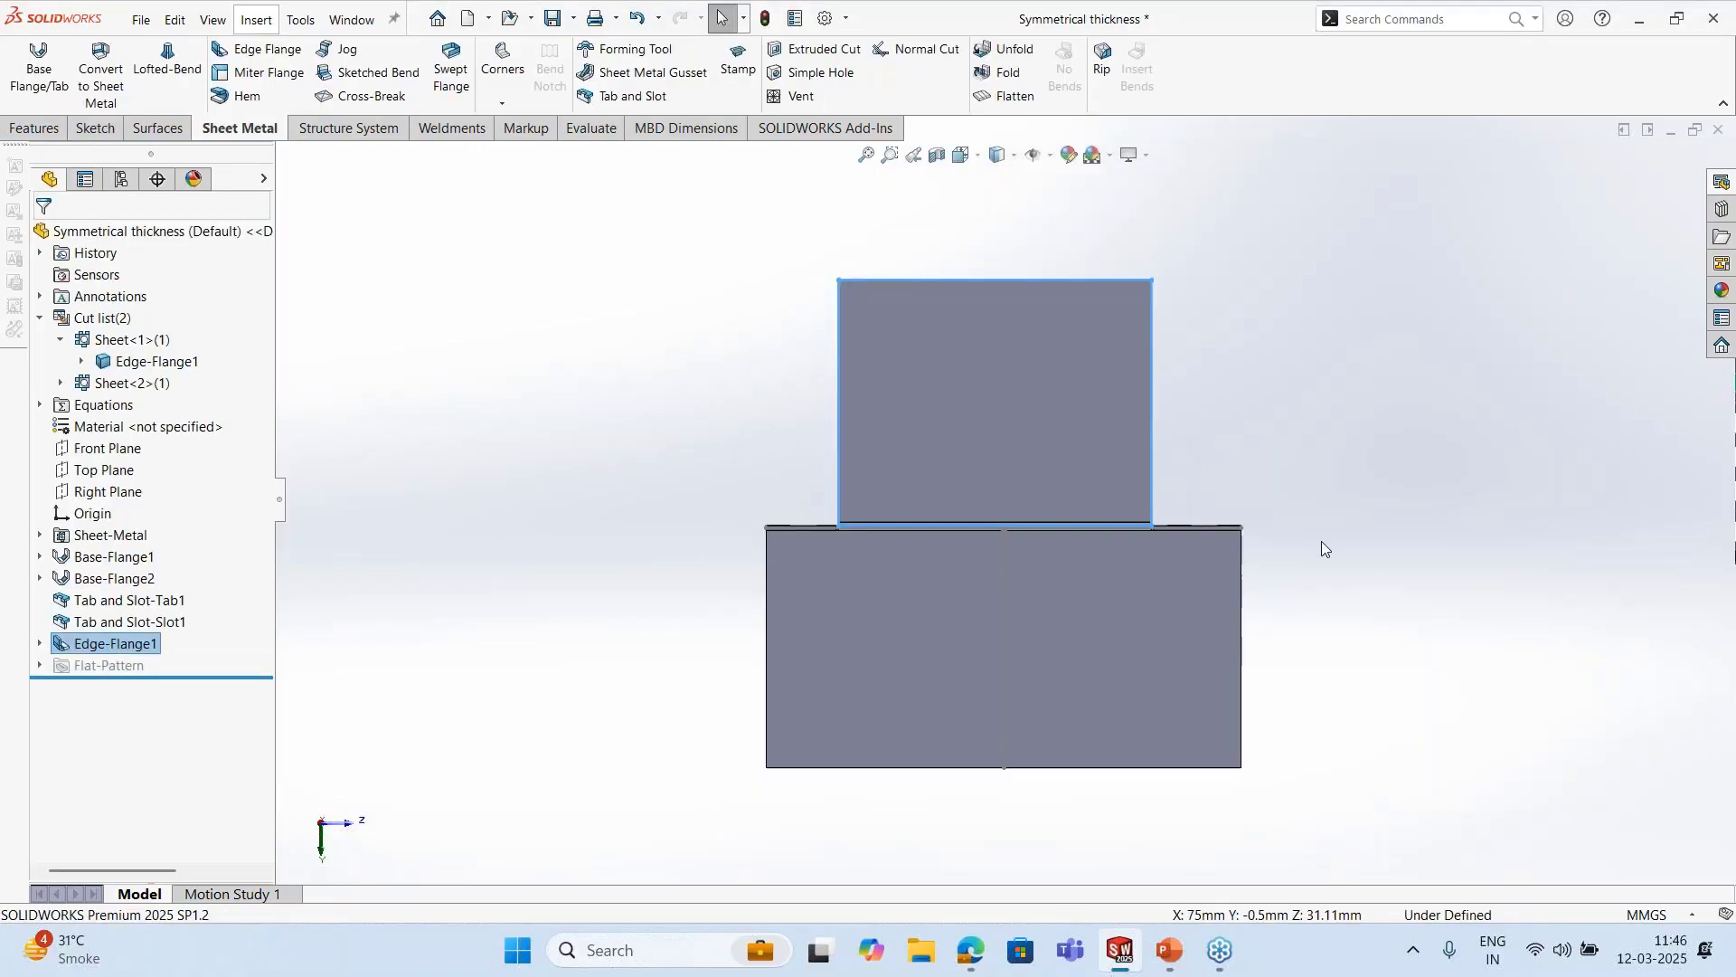
mouse_move(1321, 541)
middle_down()
mouse_move(1522, 364)
mouse_move(1429, 384)
middle_up()
scroll(1174, 356, down, 6)
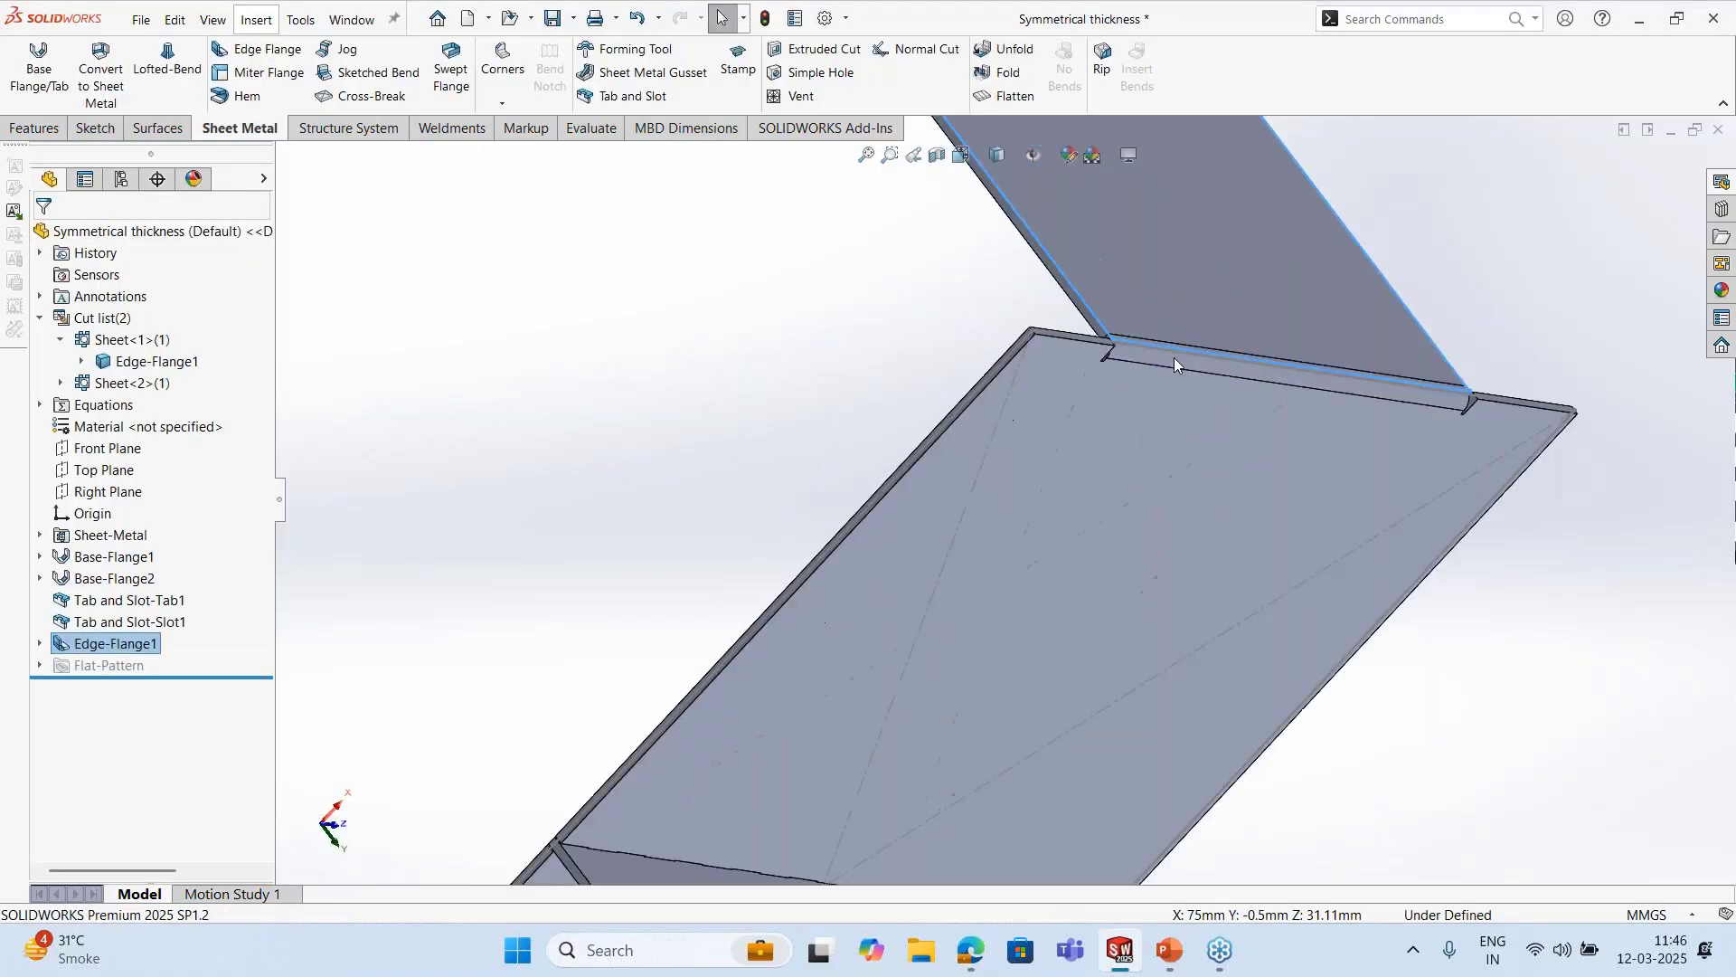
Edit the upper edge flange to use a custom Rectangle relief type with a relief ratio of 0.5
middle_drag(1059, 382, 1000, 376)
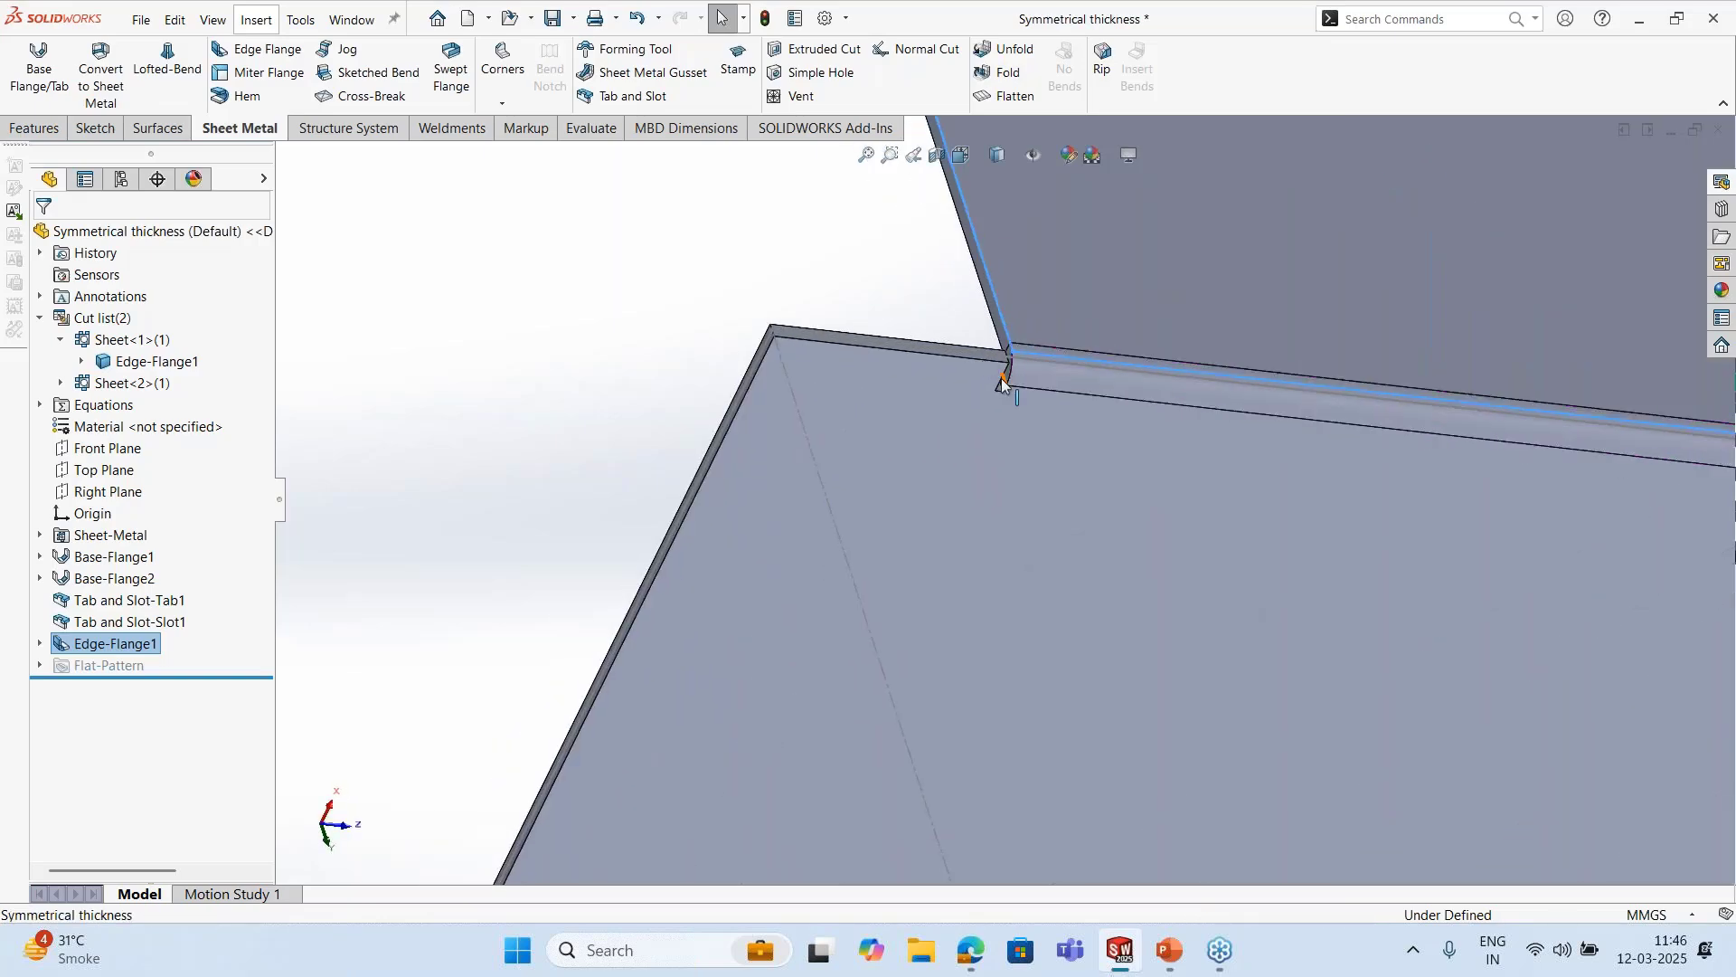
scroll(981, 389, down, 2)
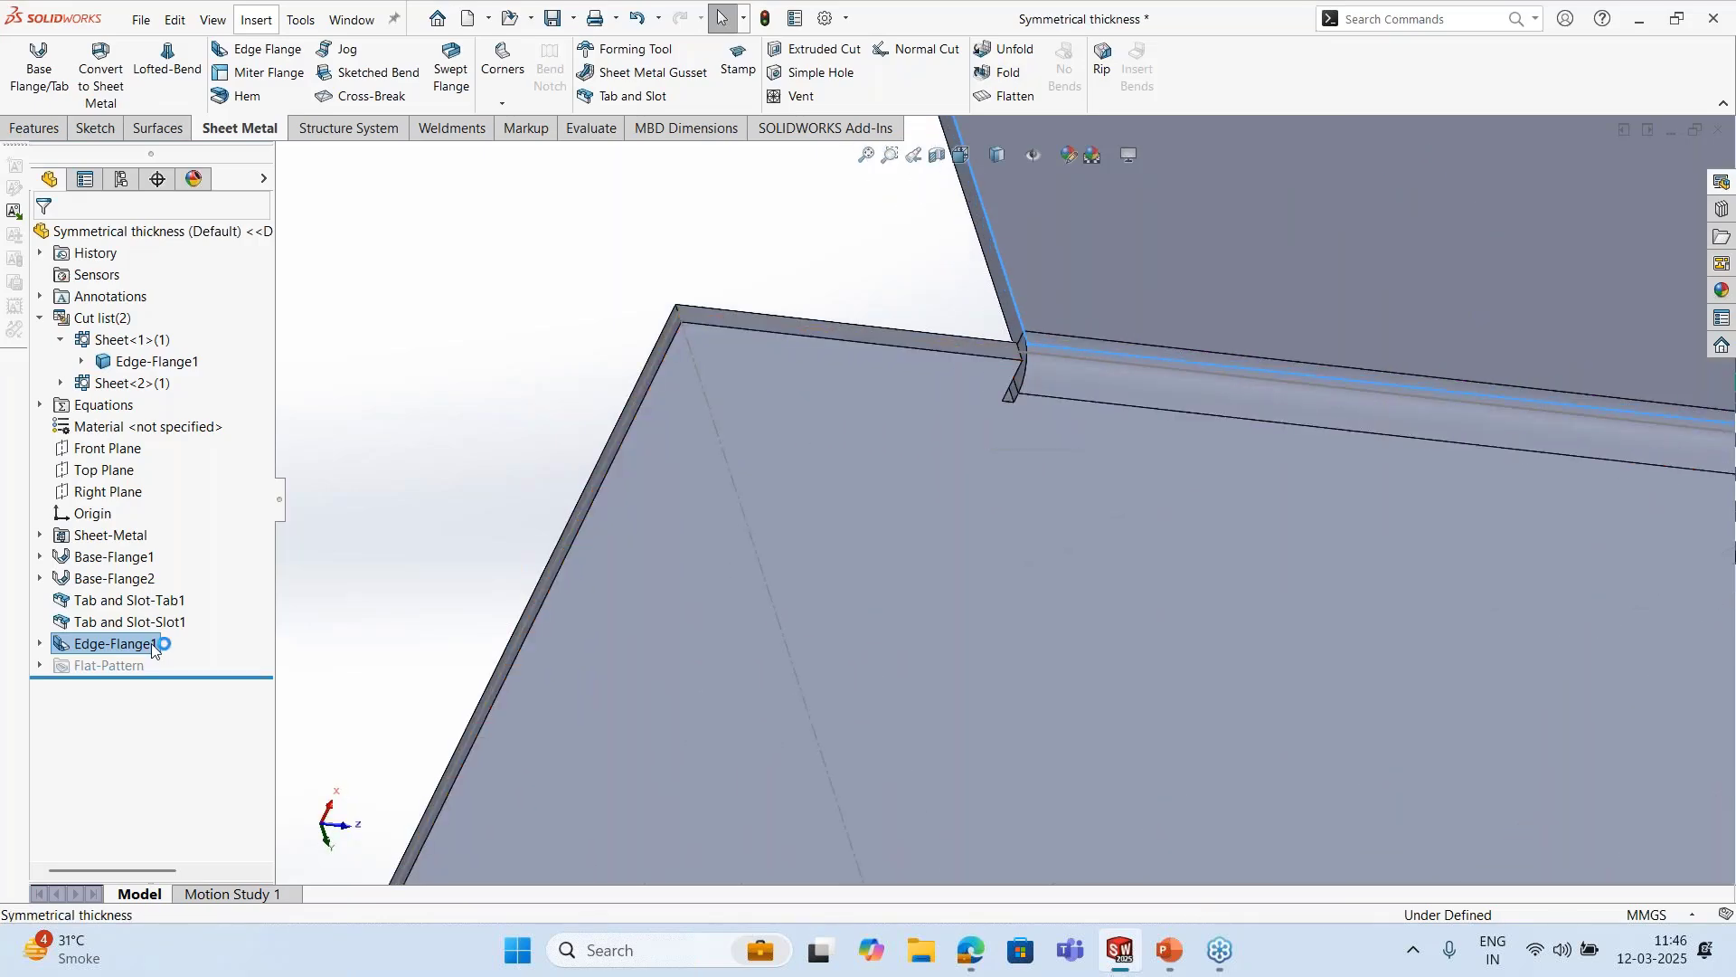
right_click(115, 643)
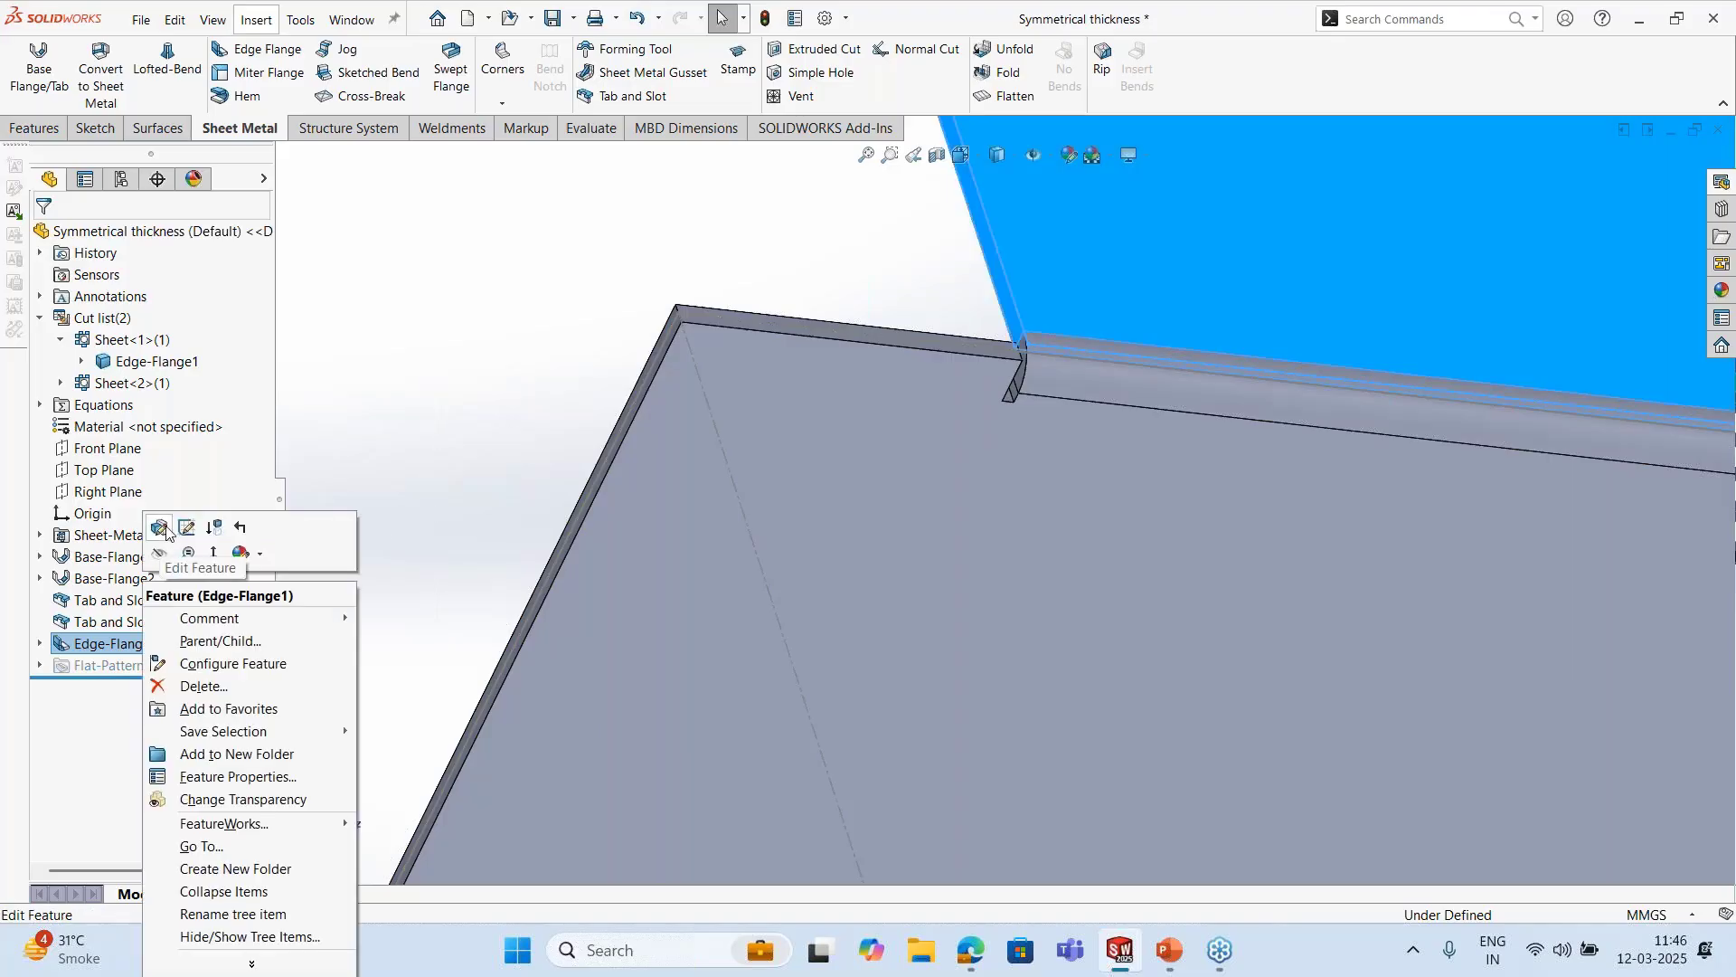
click(167, 533)
drag(259, 633, 260, 710)
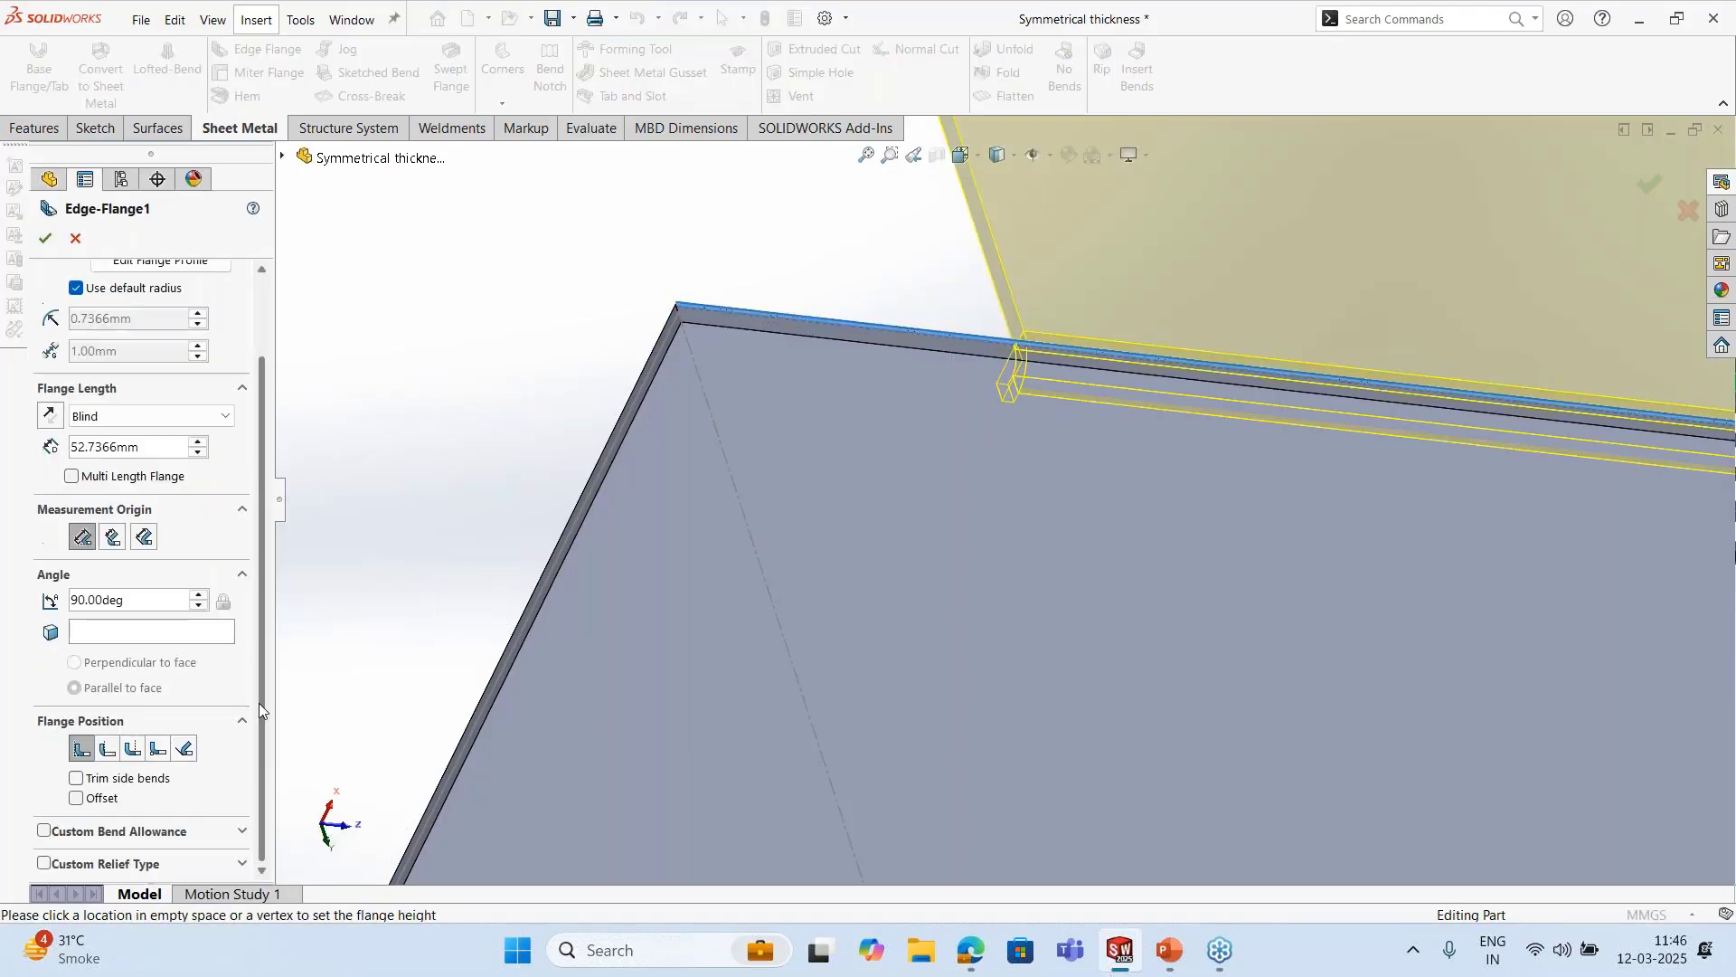
click(44, 863)
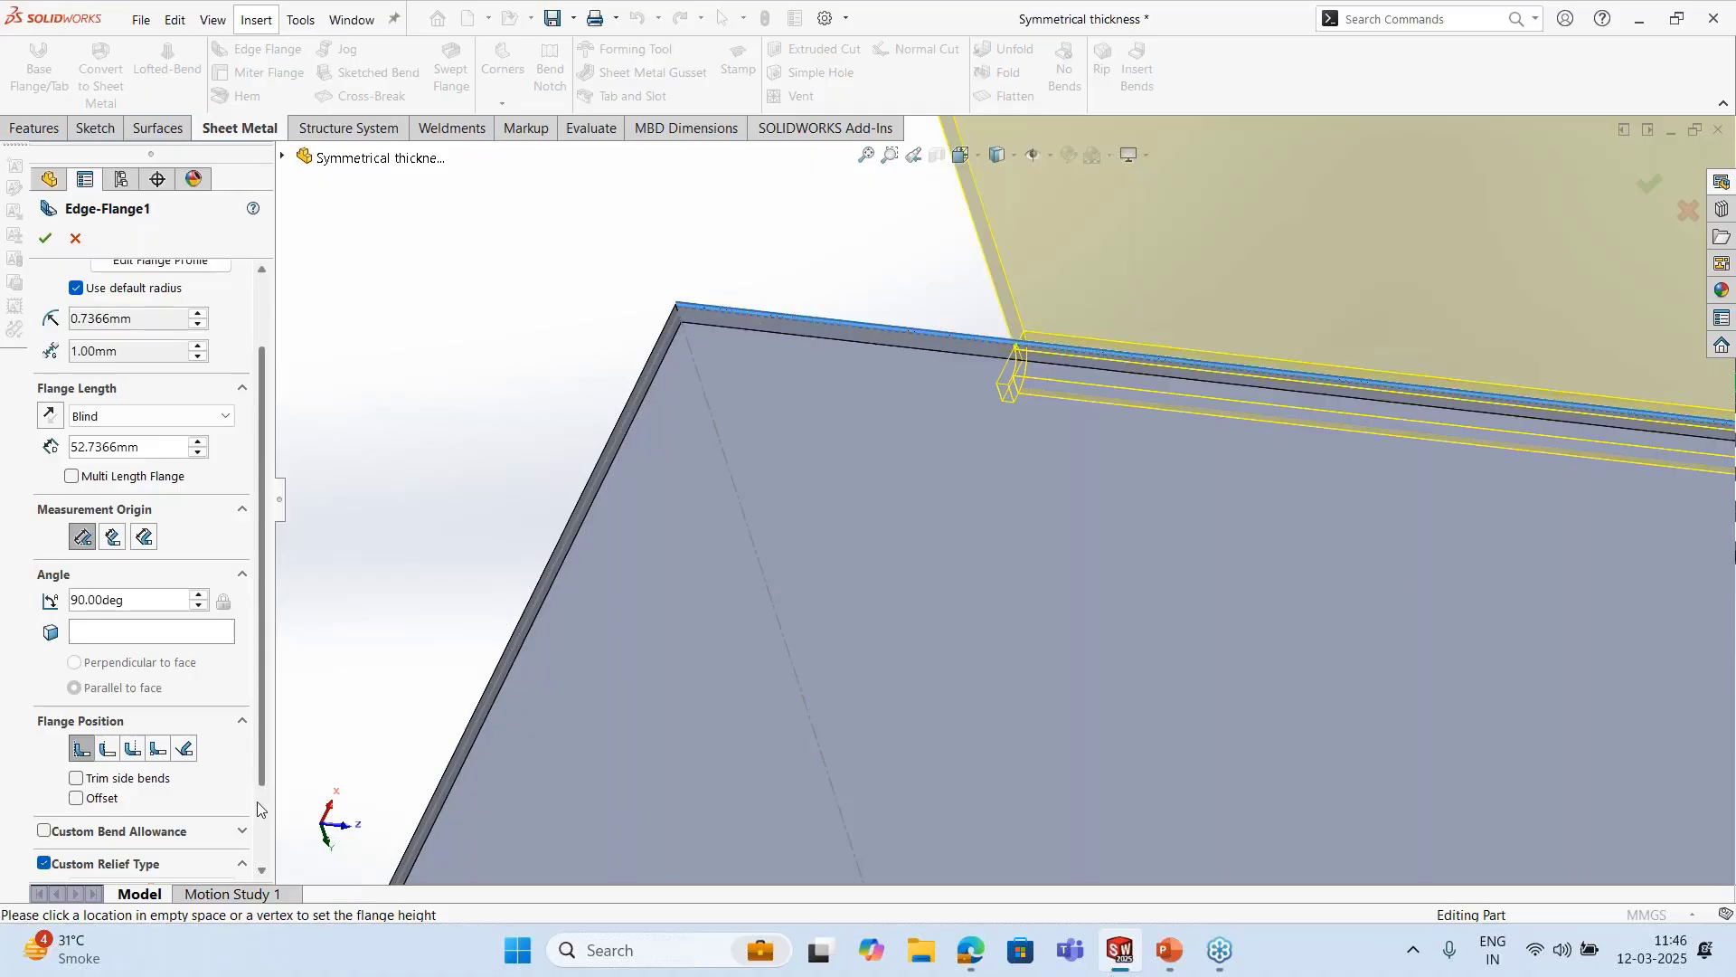
scroll(258, 808, down, 3)
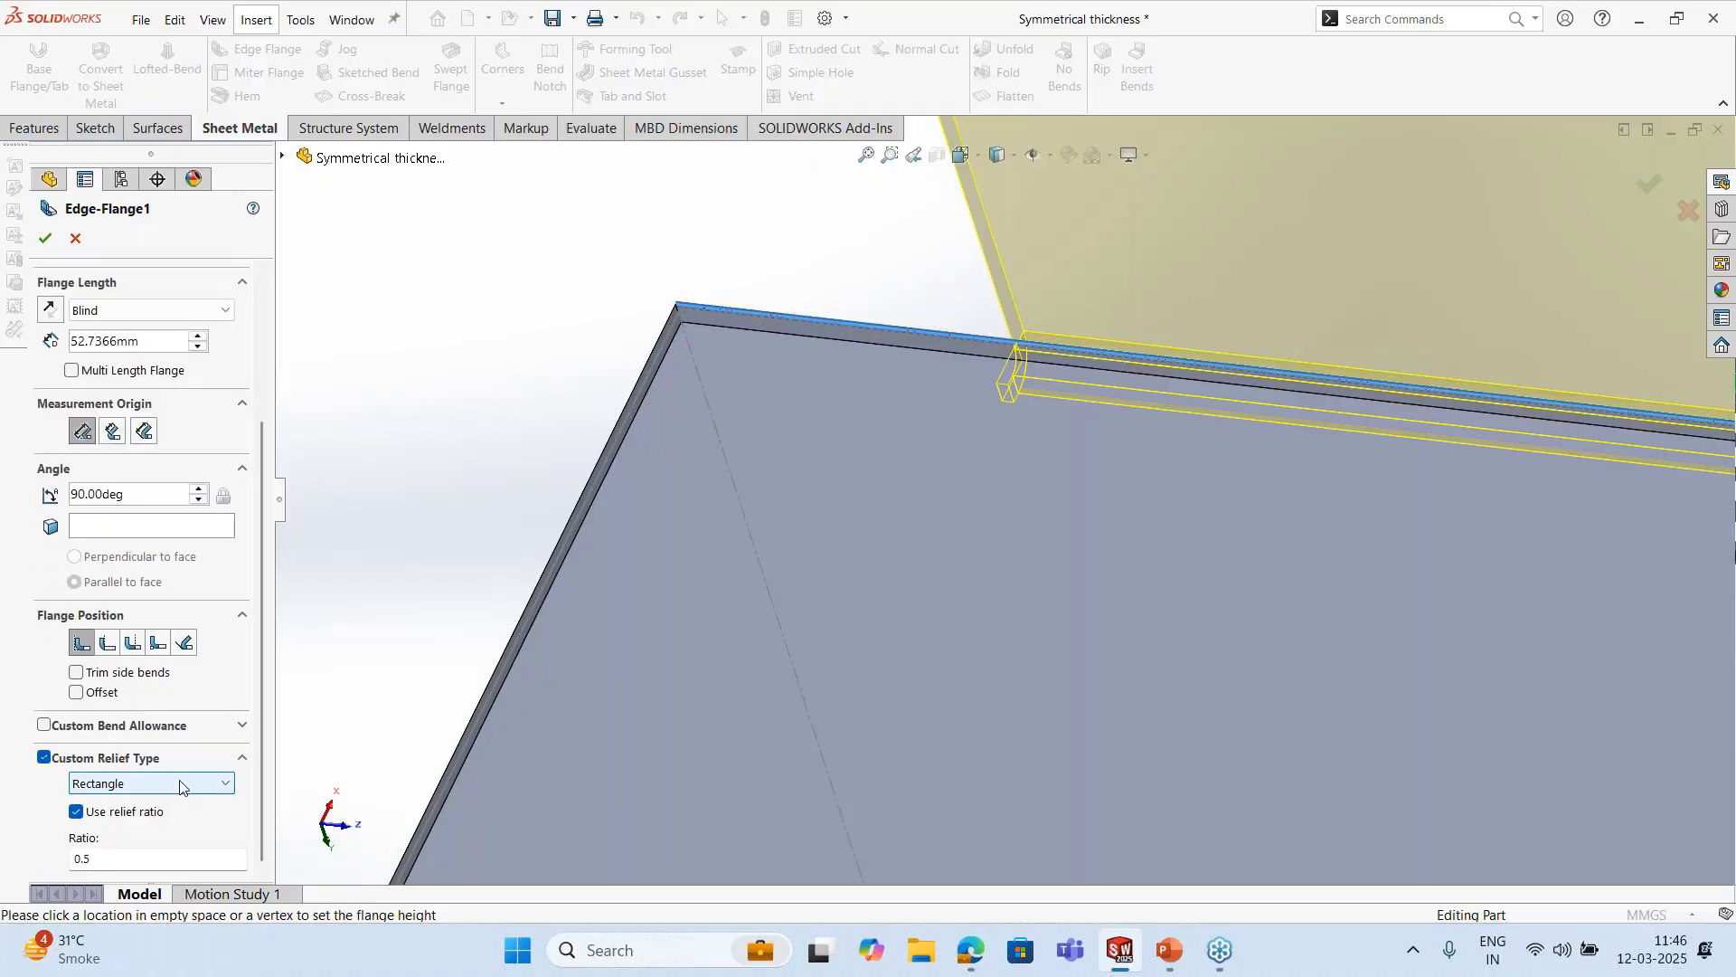
click(179, 784)
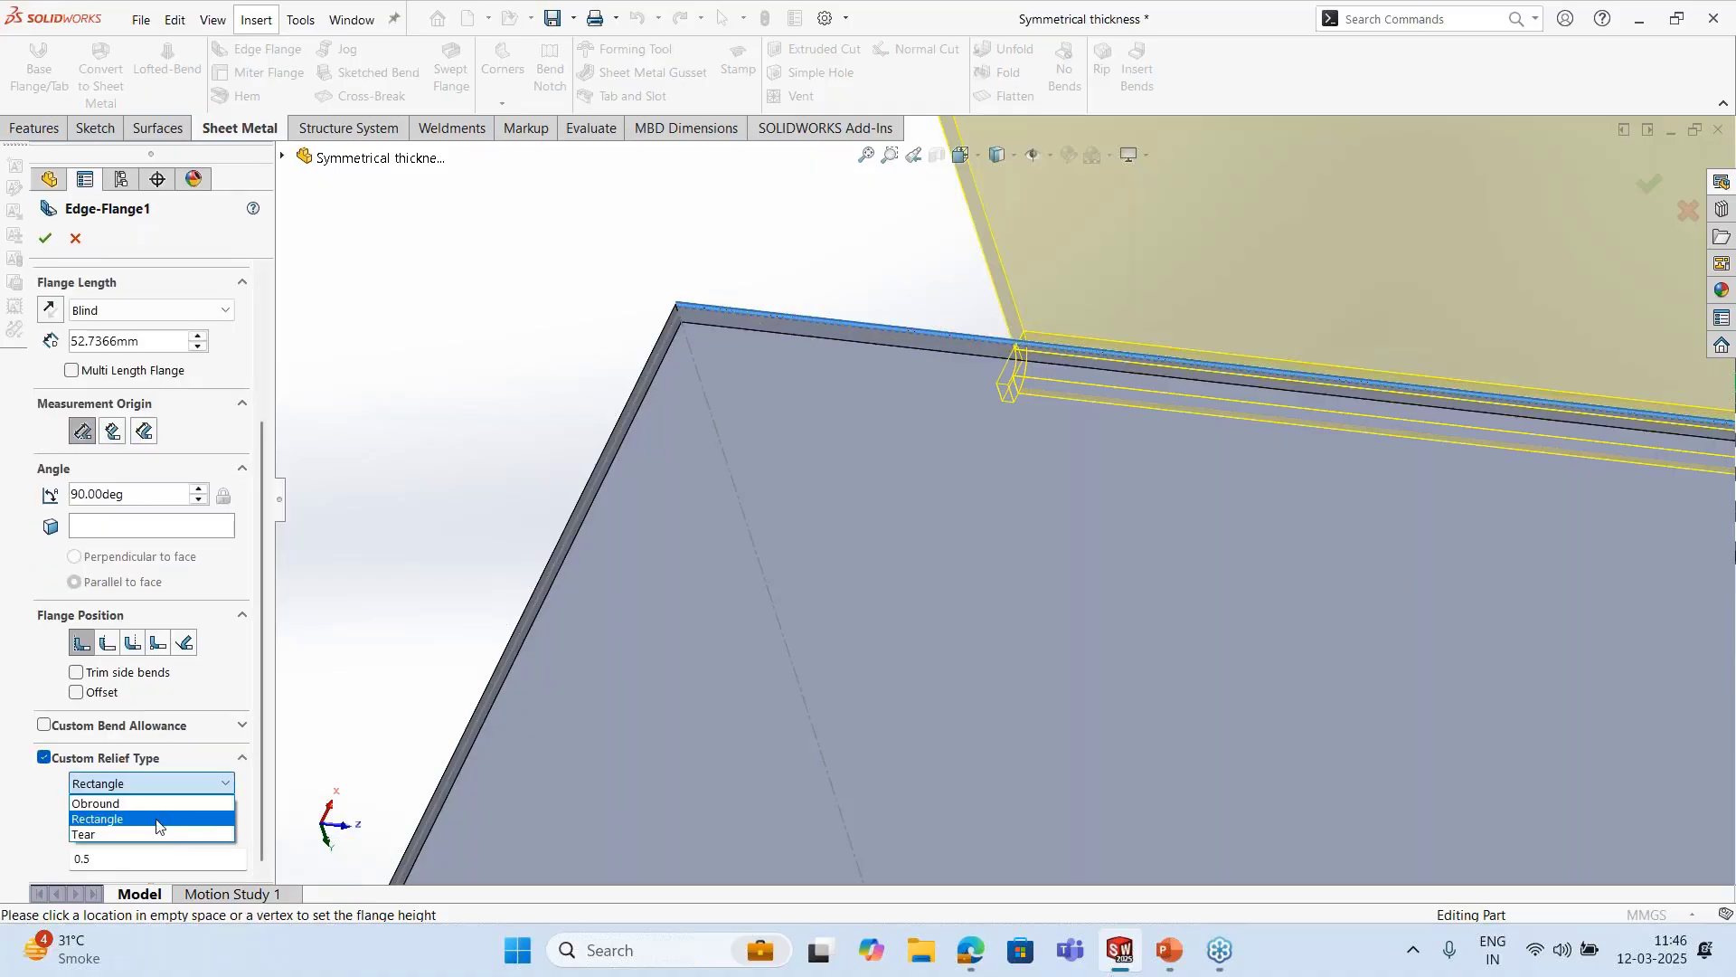
click(229, 848)
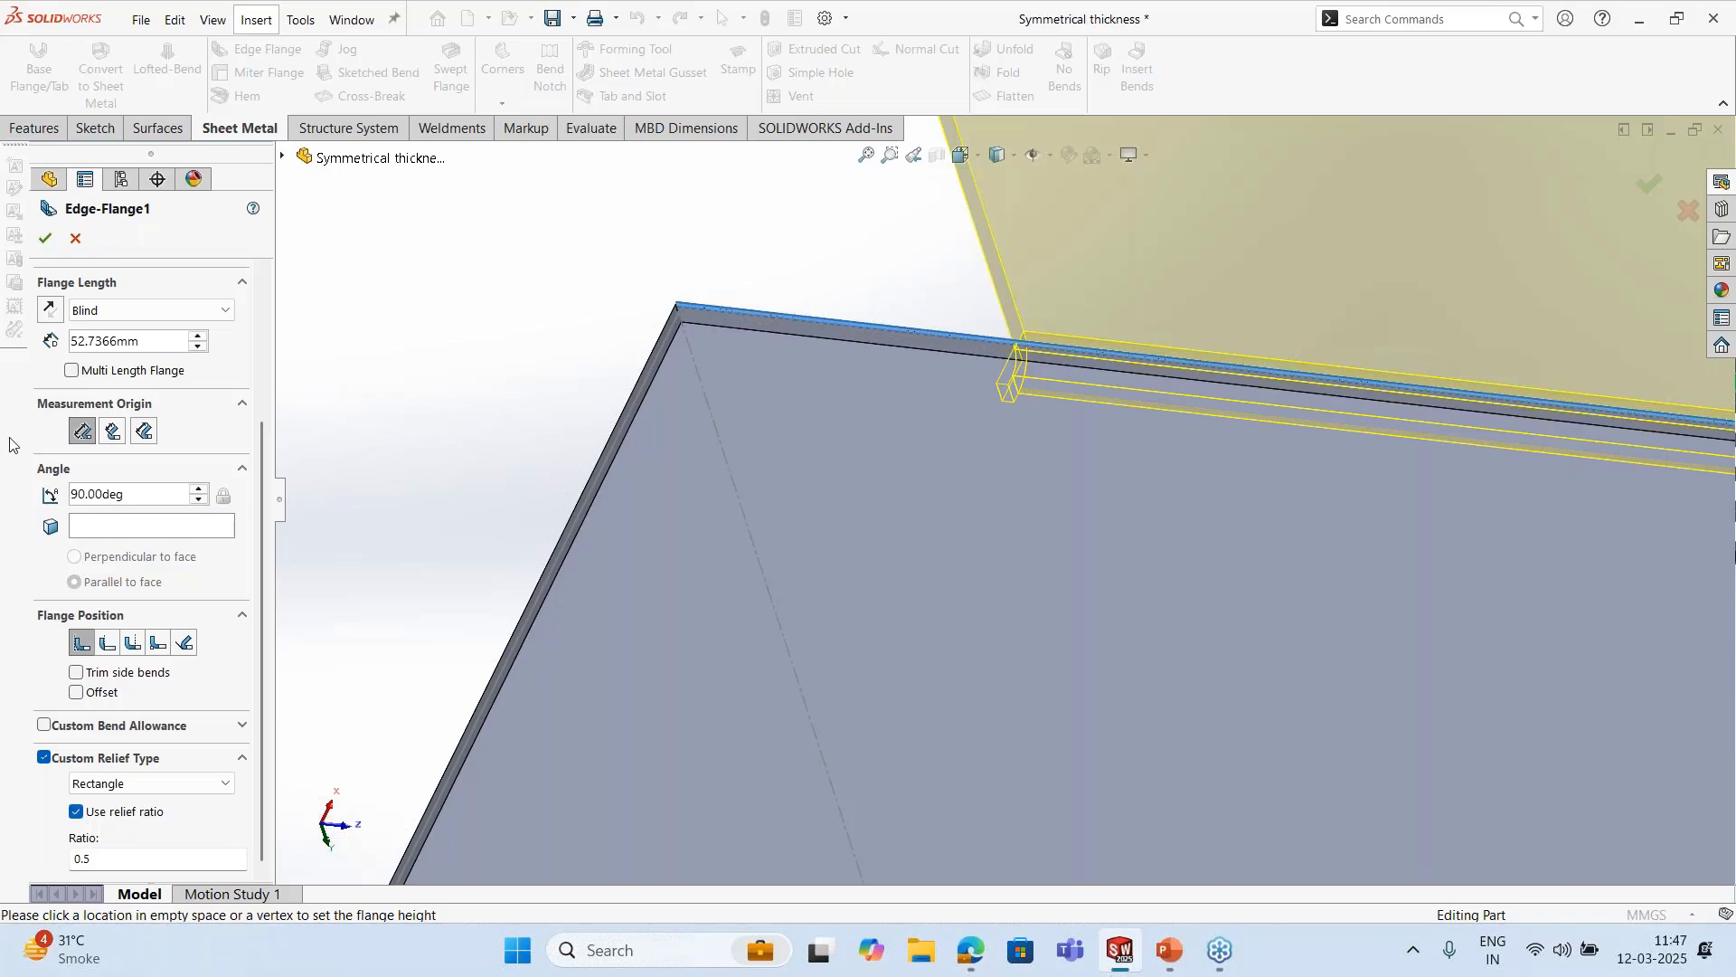
click(48, 241)
View the whole sheet metal part with its flange and switch to the PowerPoint slide show
scroll(860, 569, up, 10)
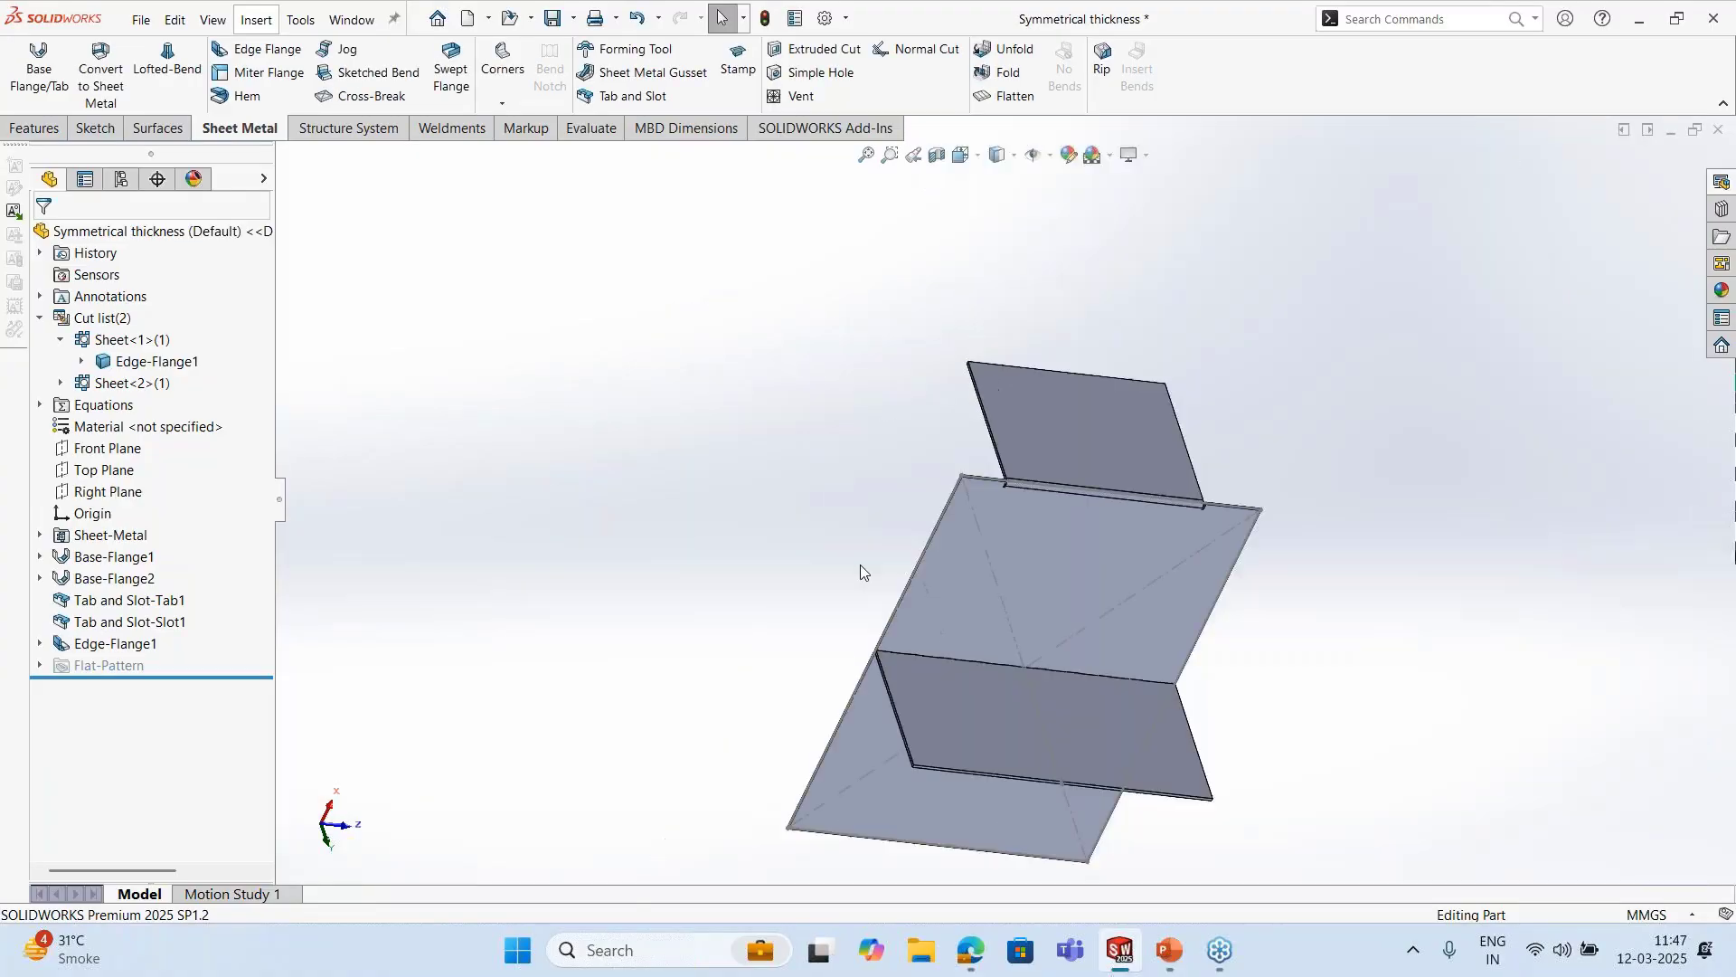
middle_drag(860, 569, 968, 723)
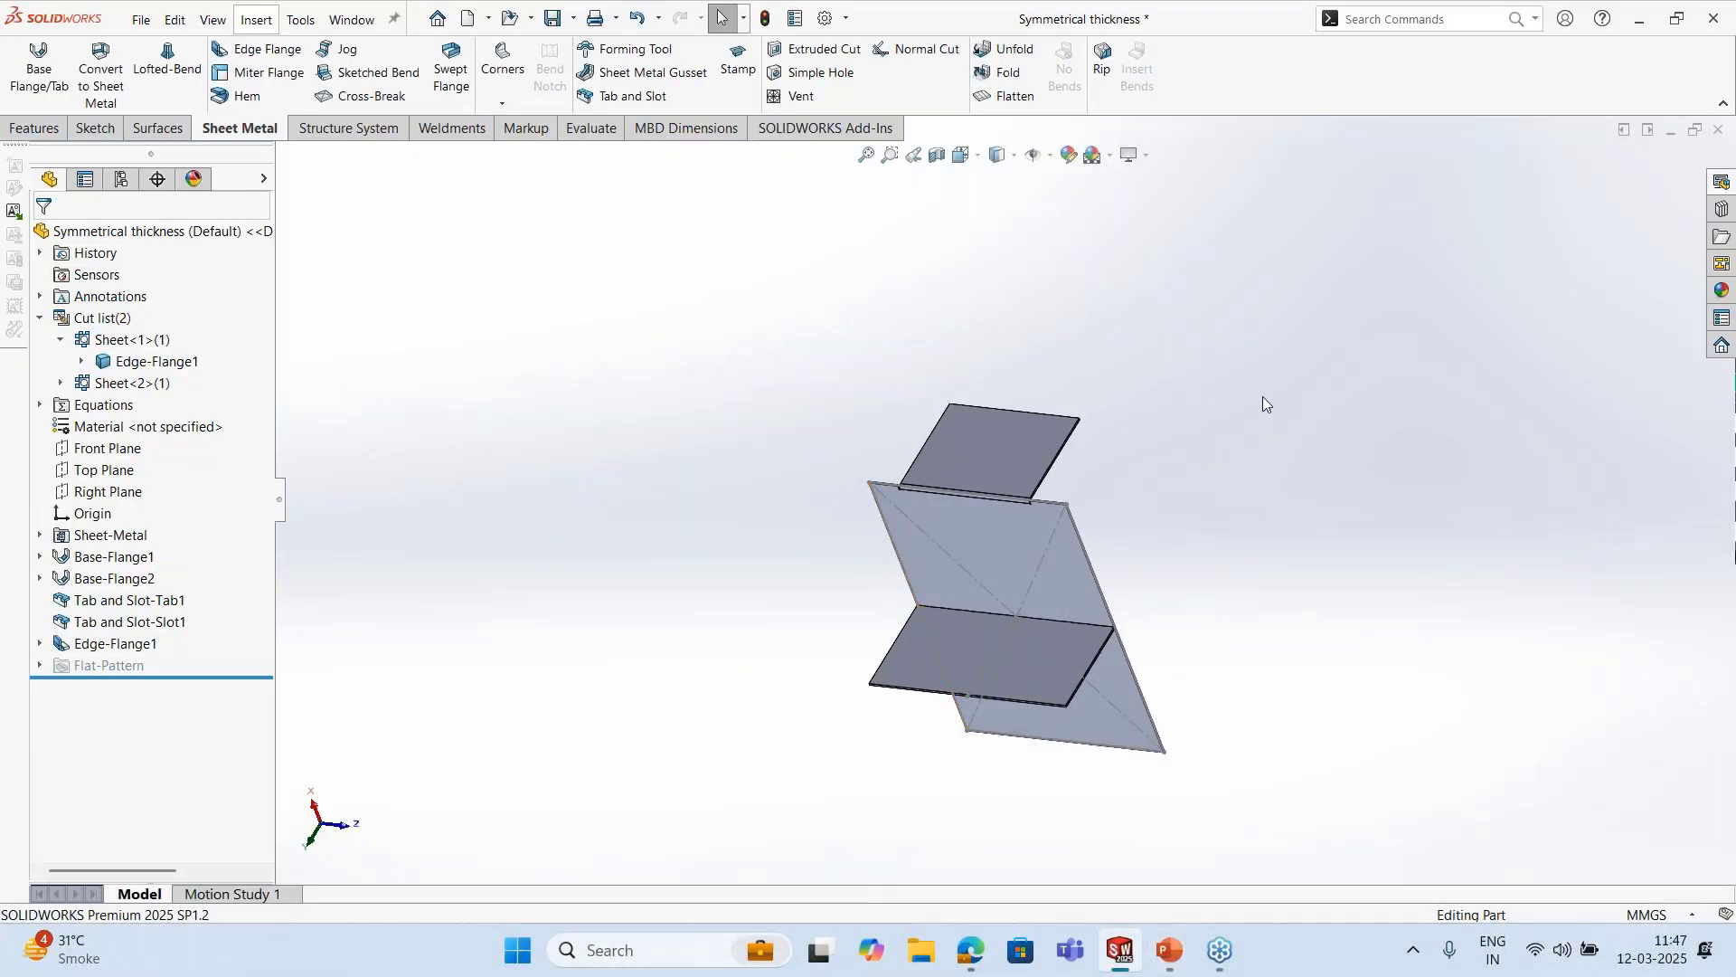
key(alt+Tab)
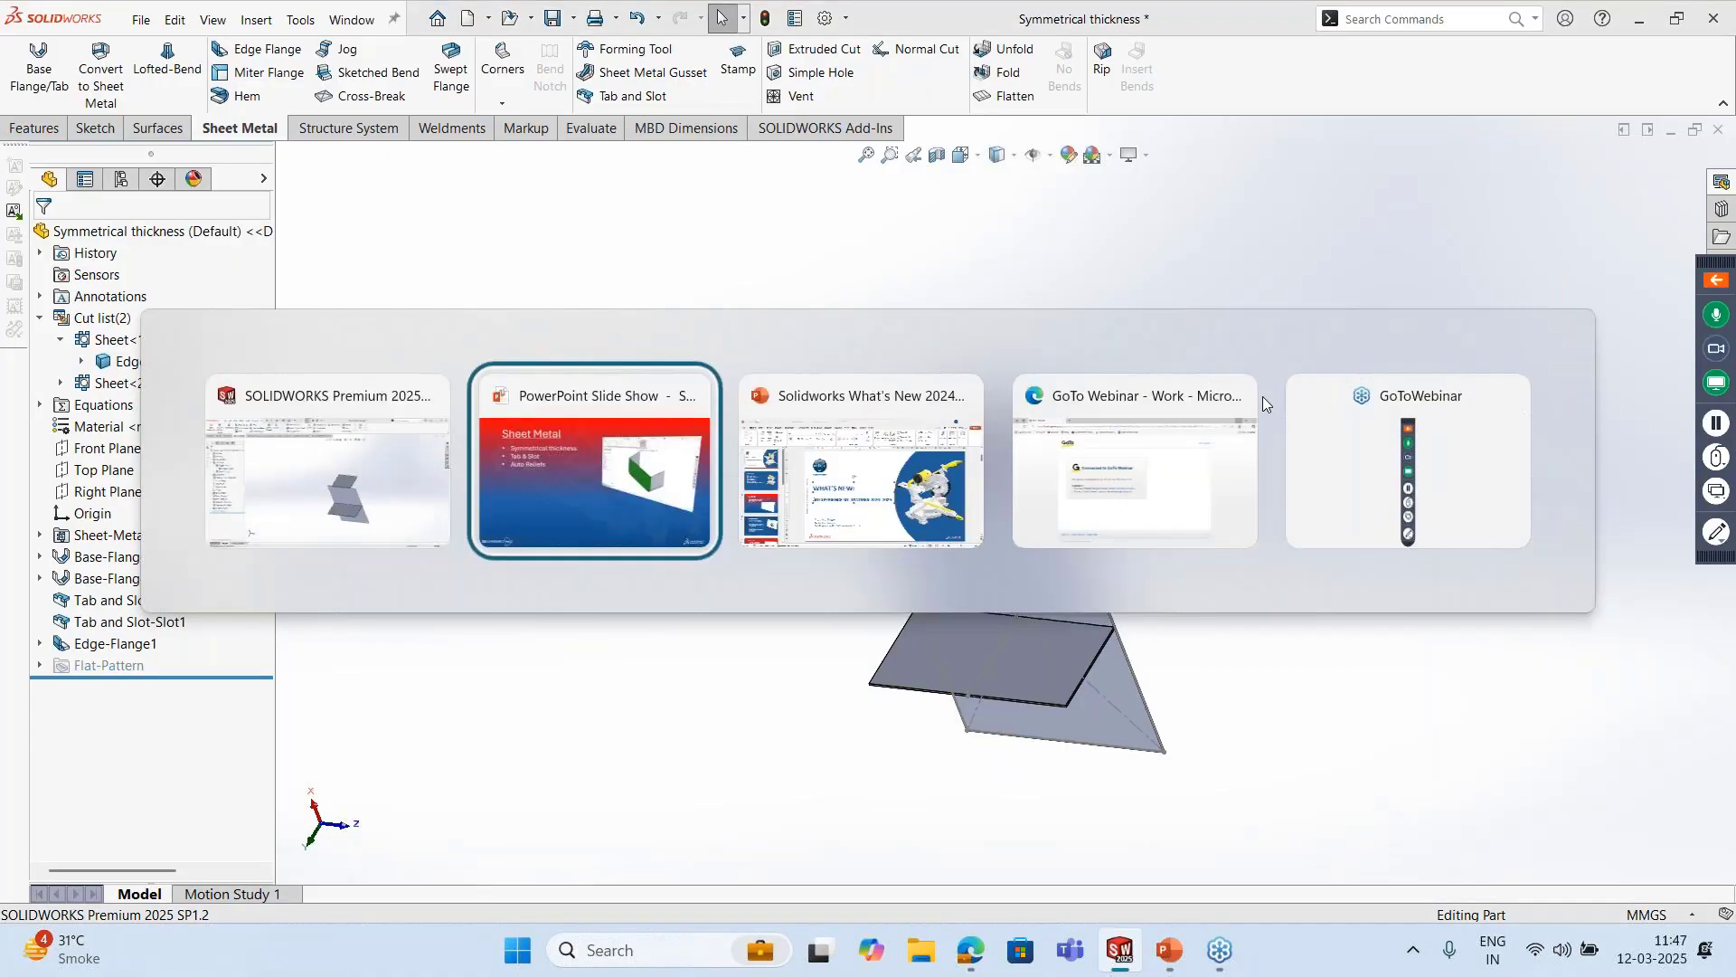
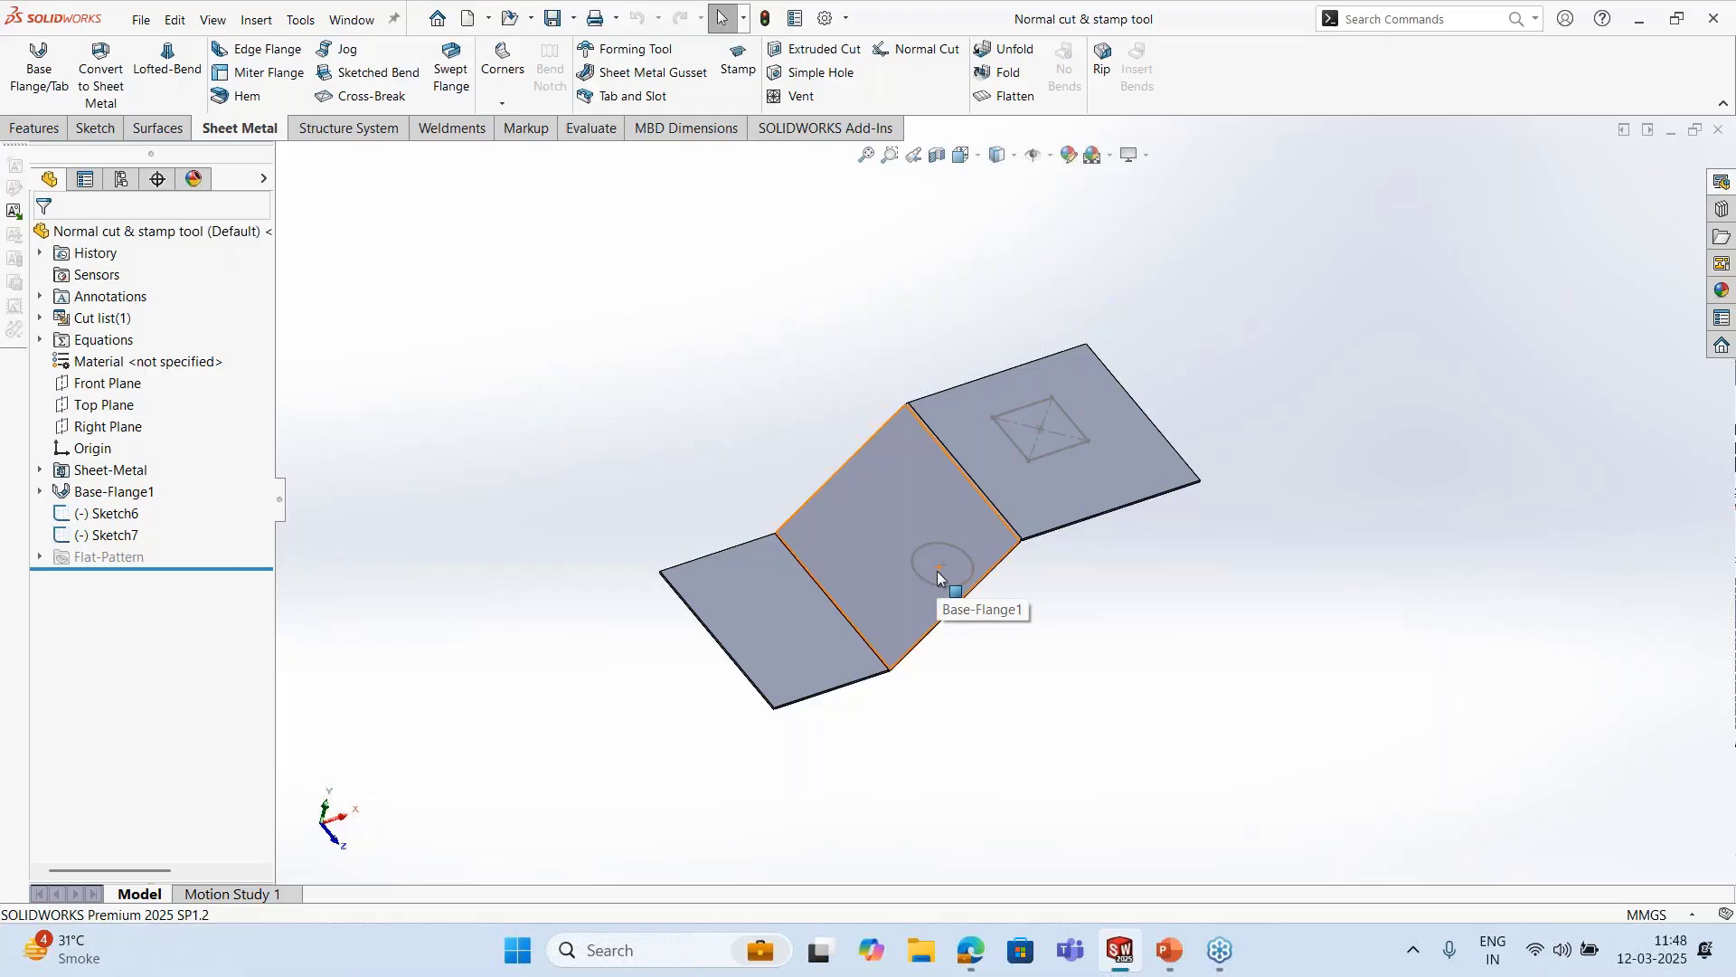
Cut the circle sketch Through All into the bent sheet metal and check the hole in the top view
click(947, 585)
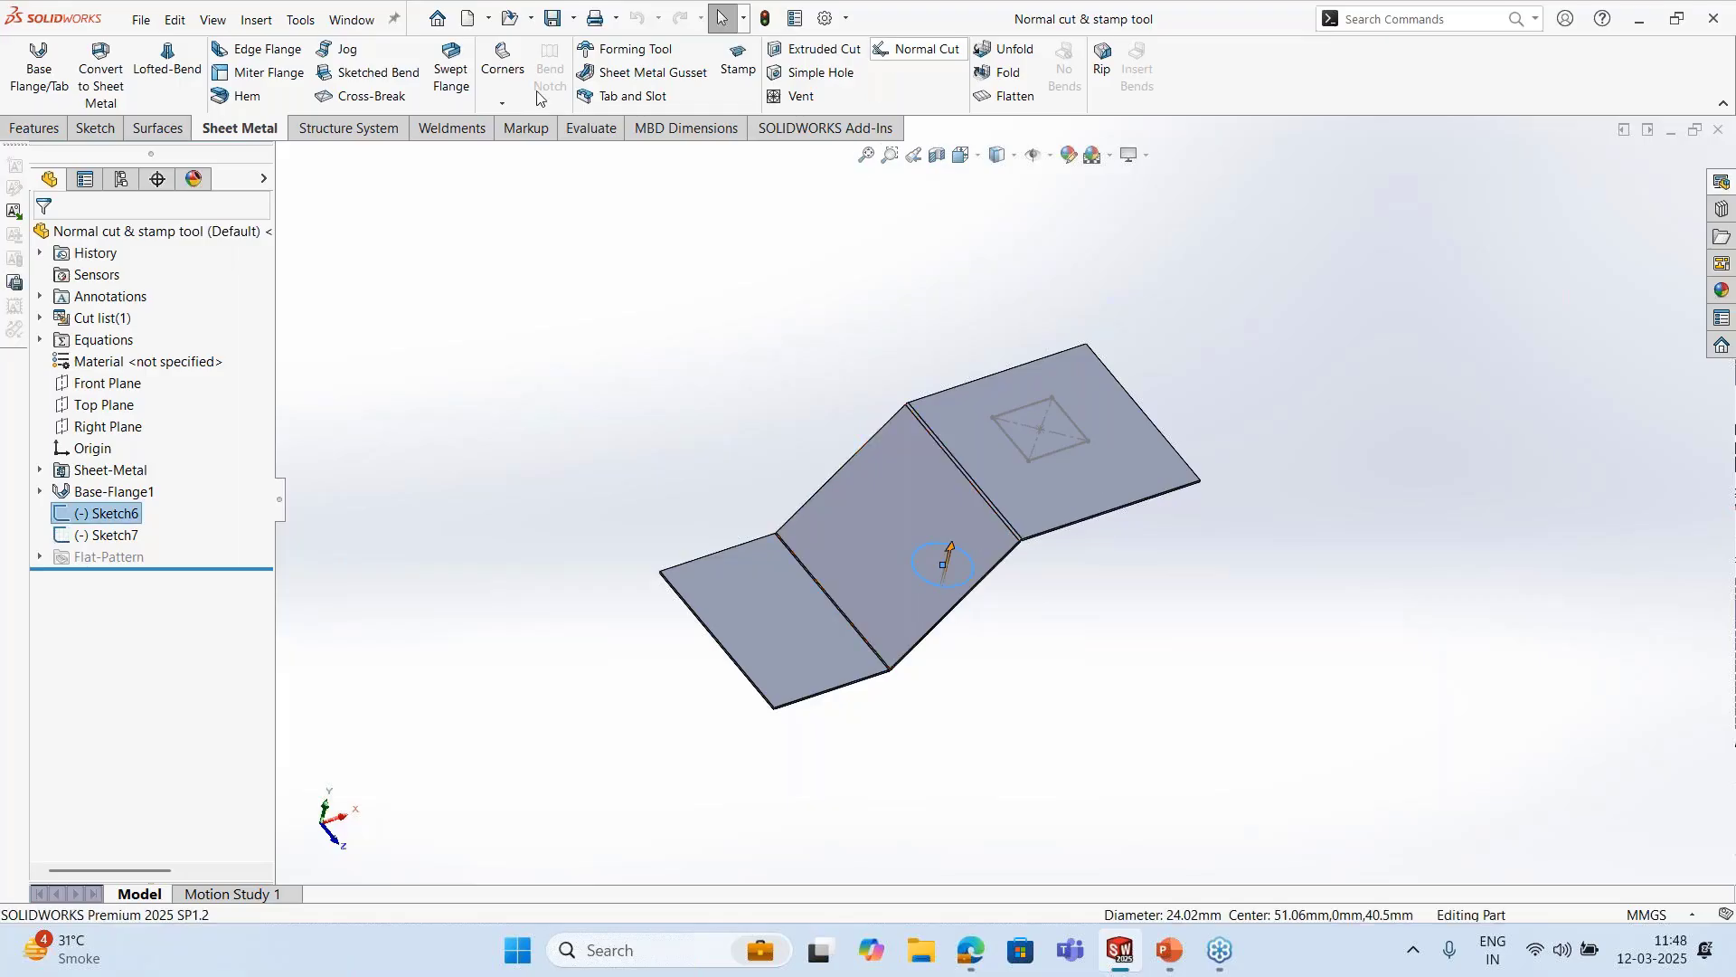
click(43, 129)
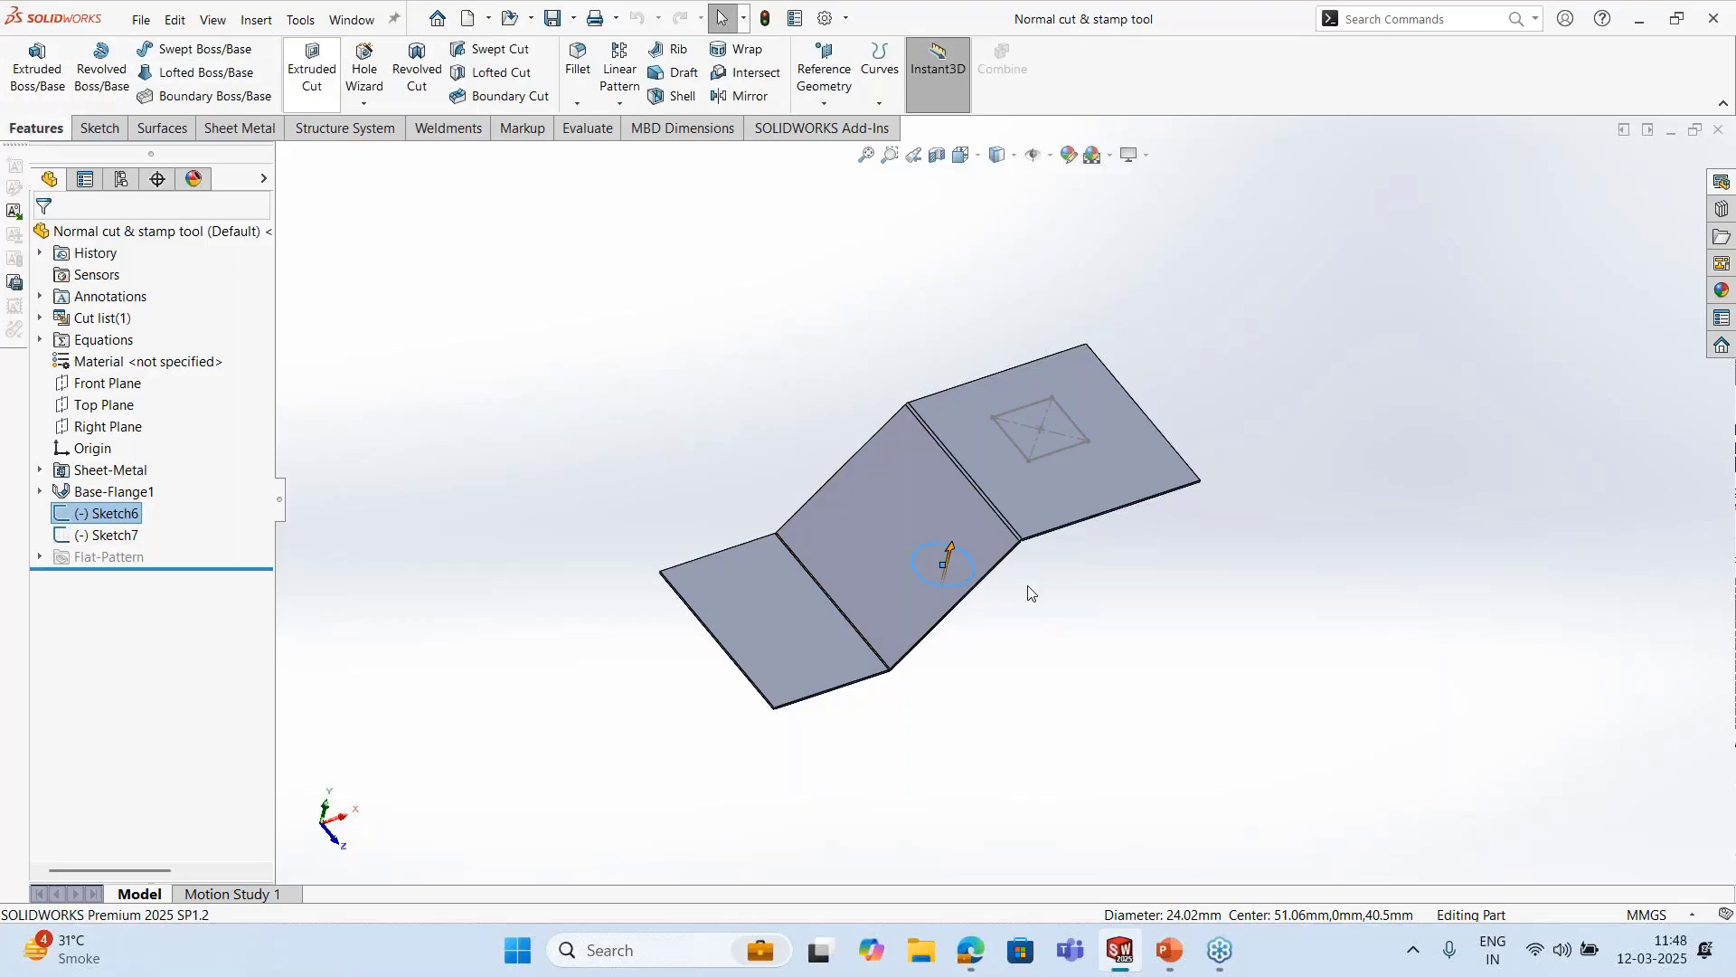
click(107, 364)
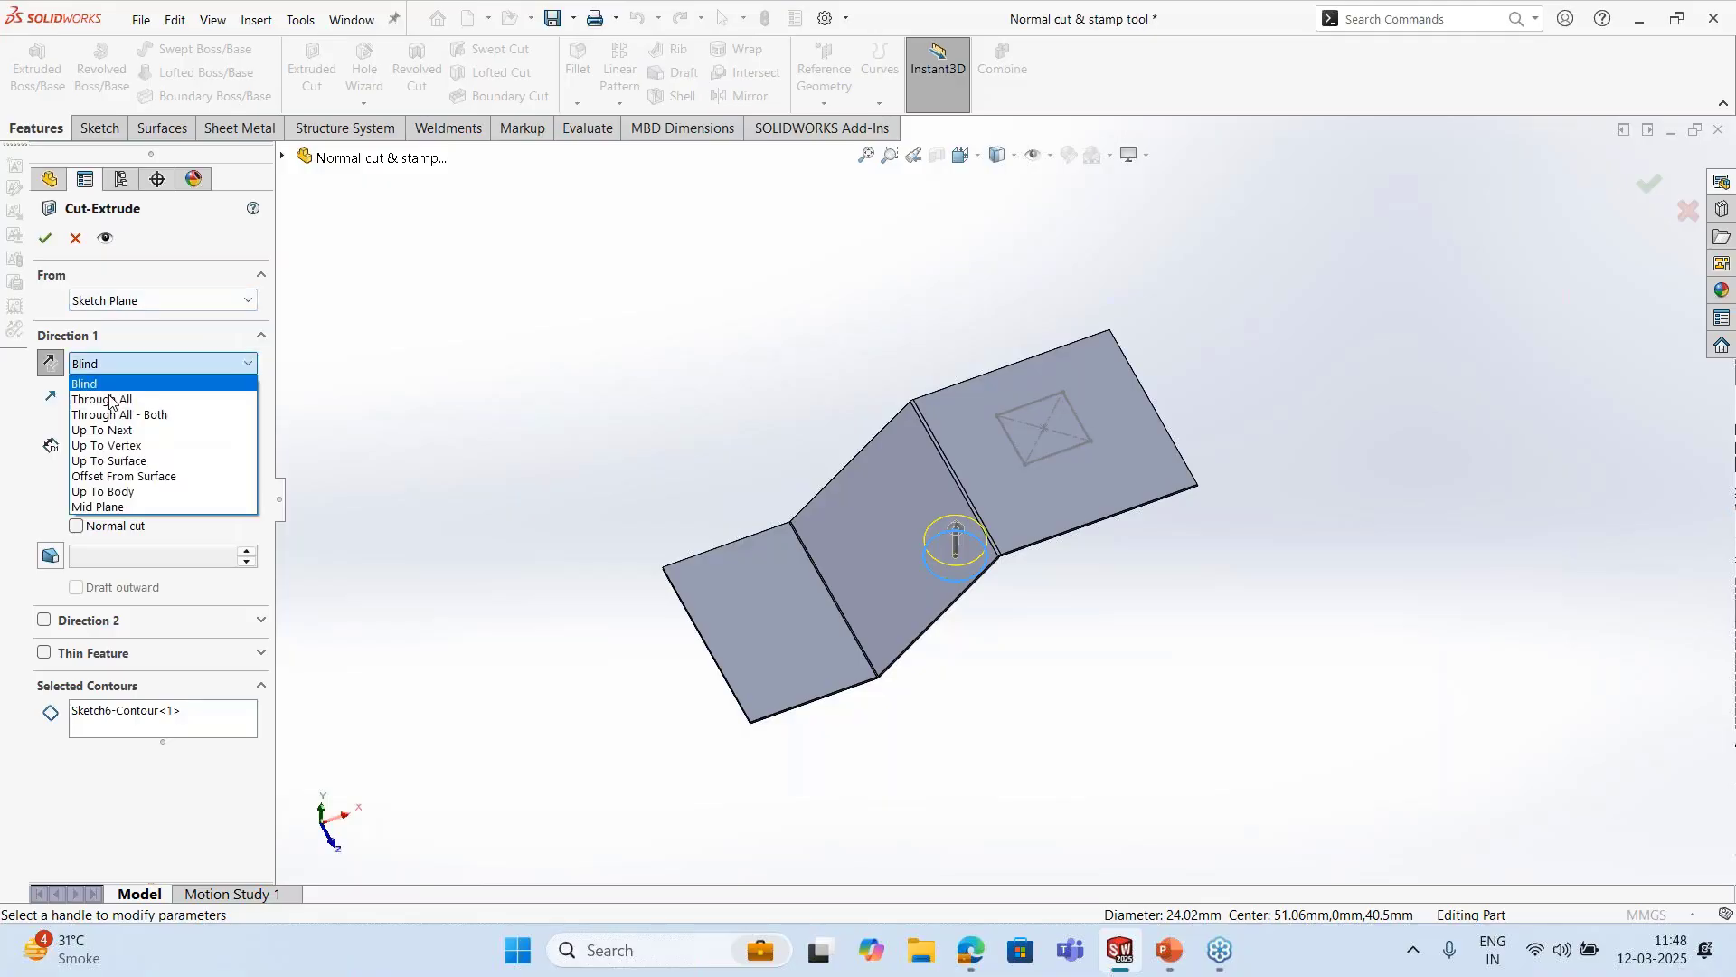
click(109, 399)
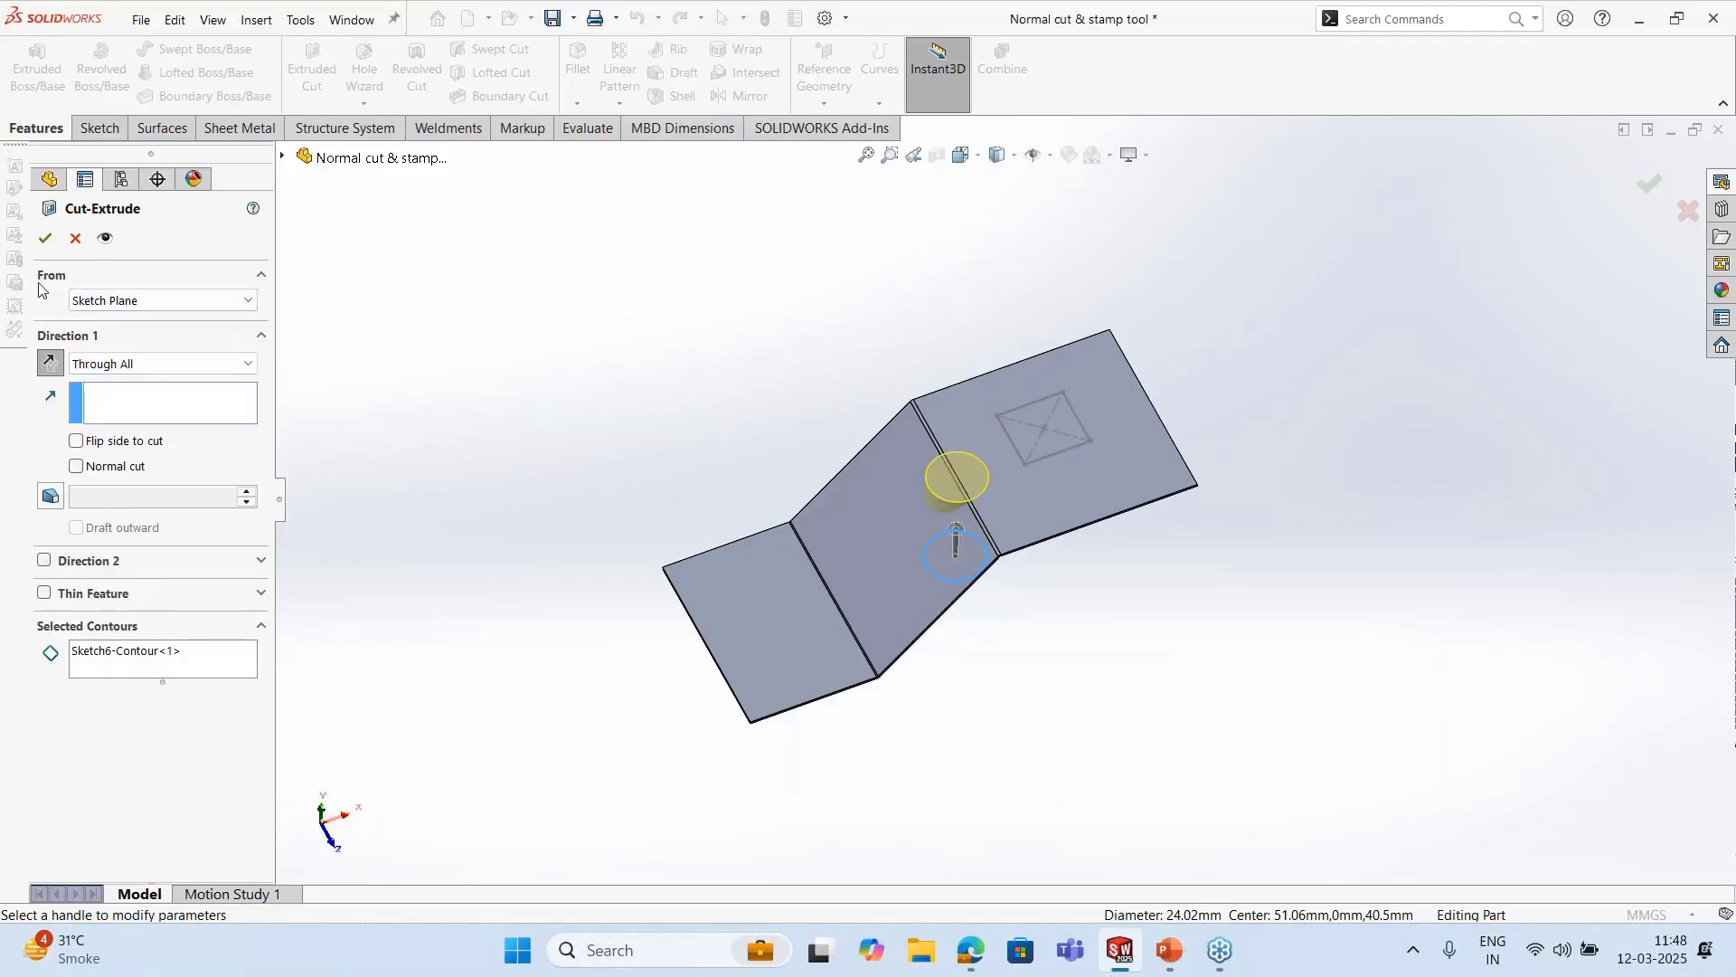
click(45, 238)
key(space)
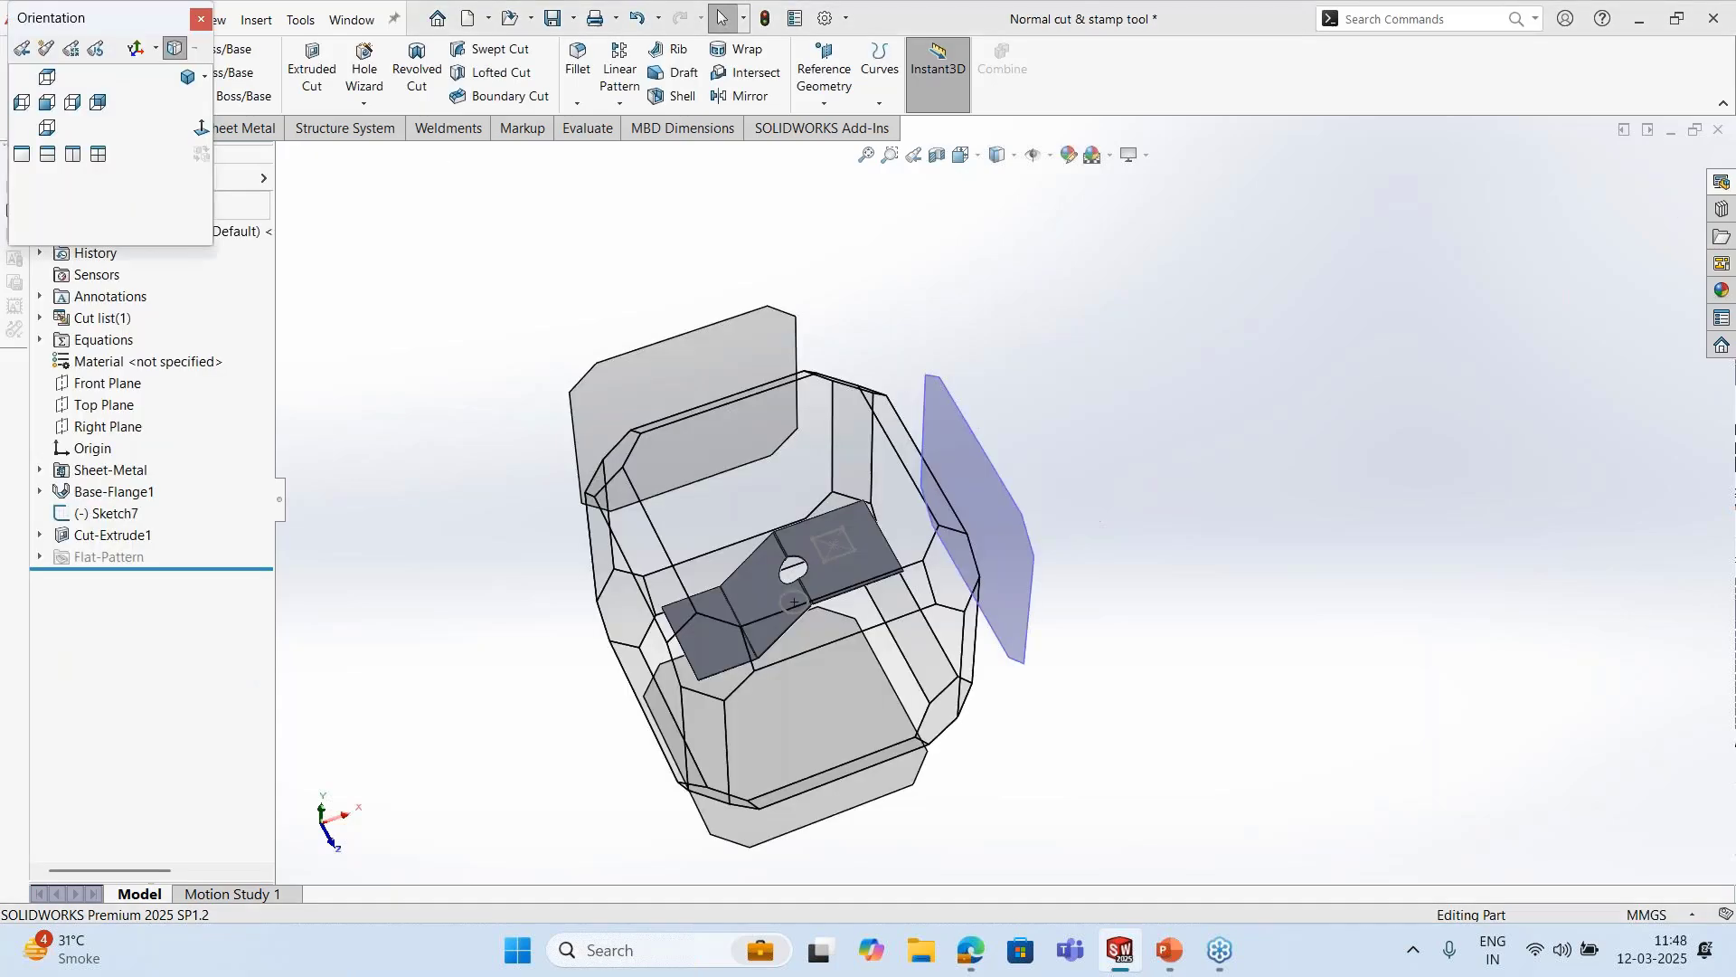
click(743, 472)
scroll(951, 529, down, 3)
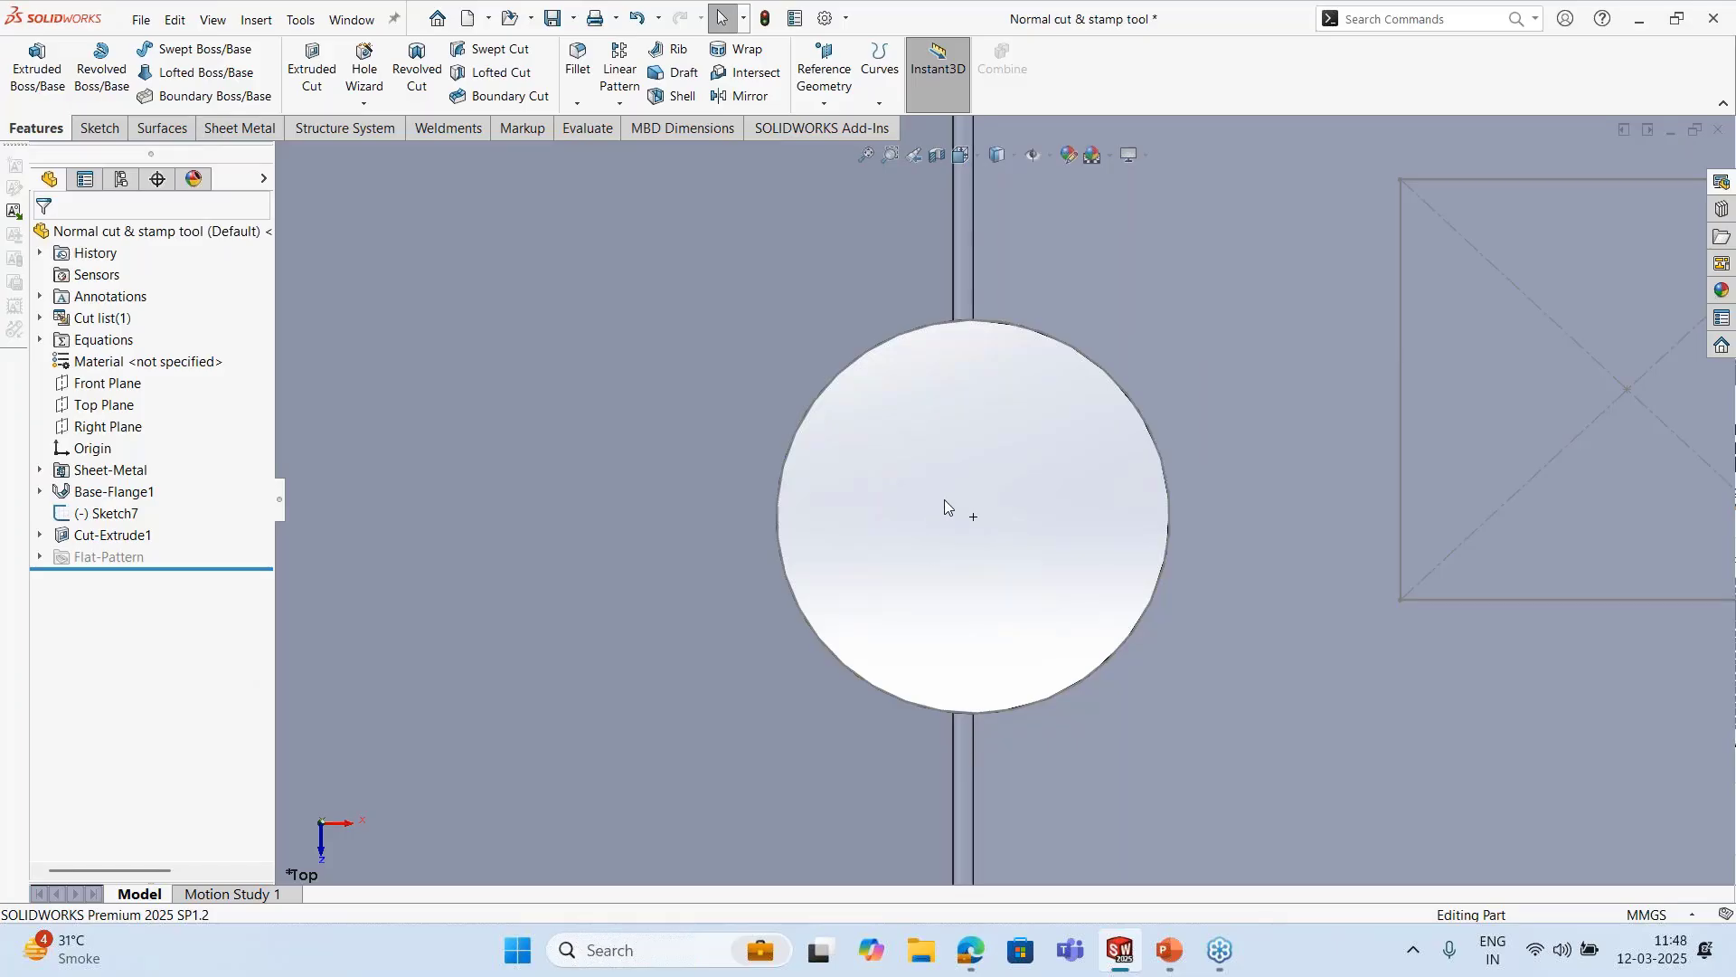
key(f)
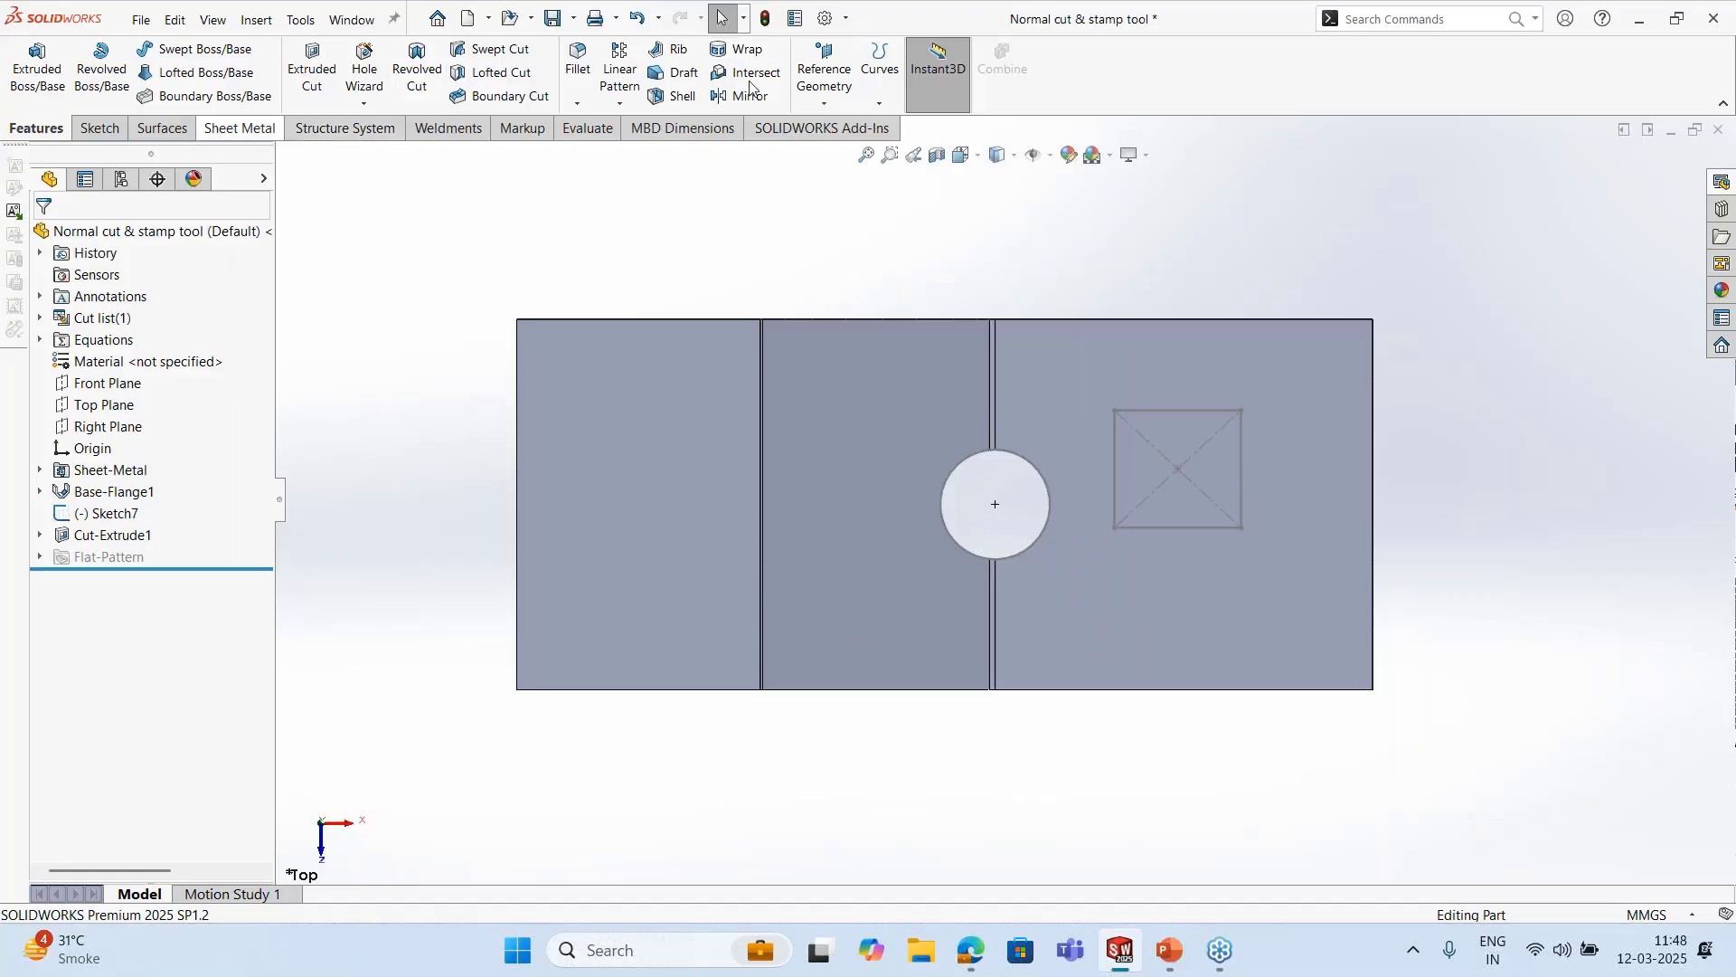
Apply a Normal Cut to the side wall of the circular hole with auto propagation and inspect it in the top view
click(264, 132)
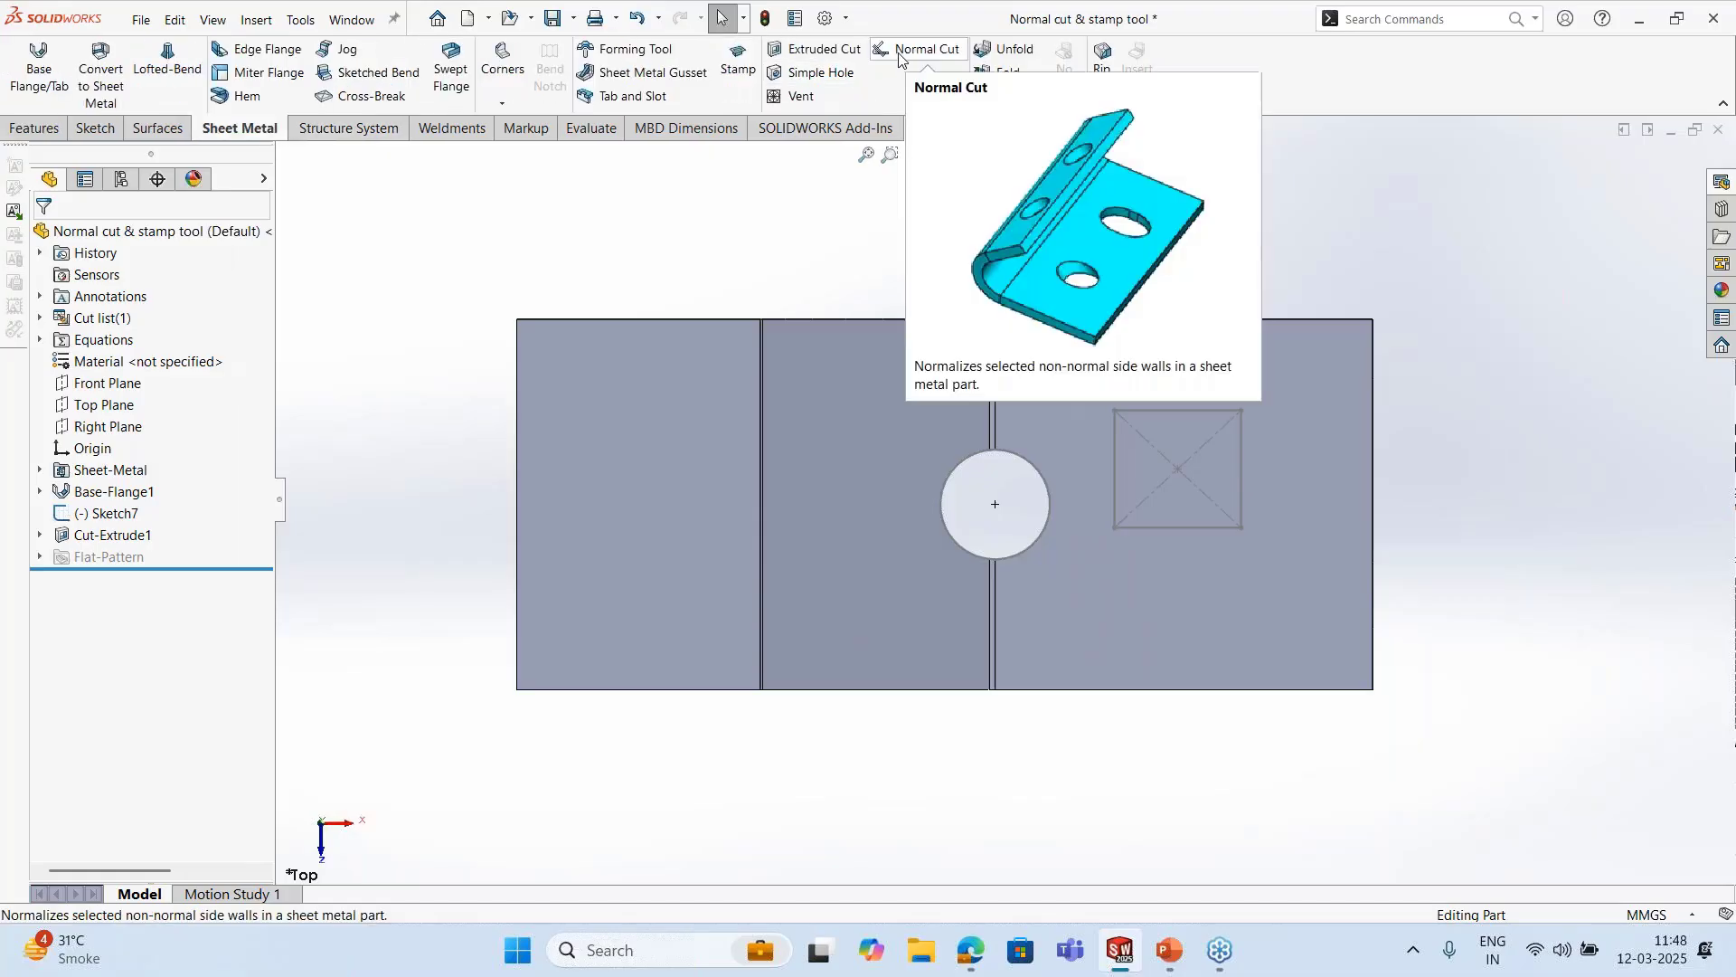
click(900, 54)
middle_drag(968, 615, 1010, 416)
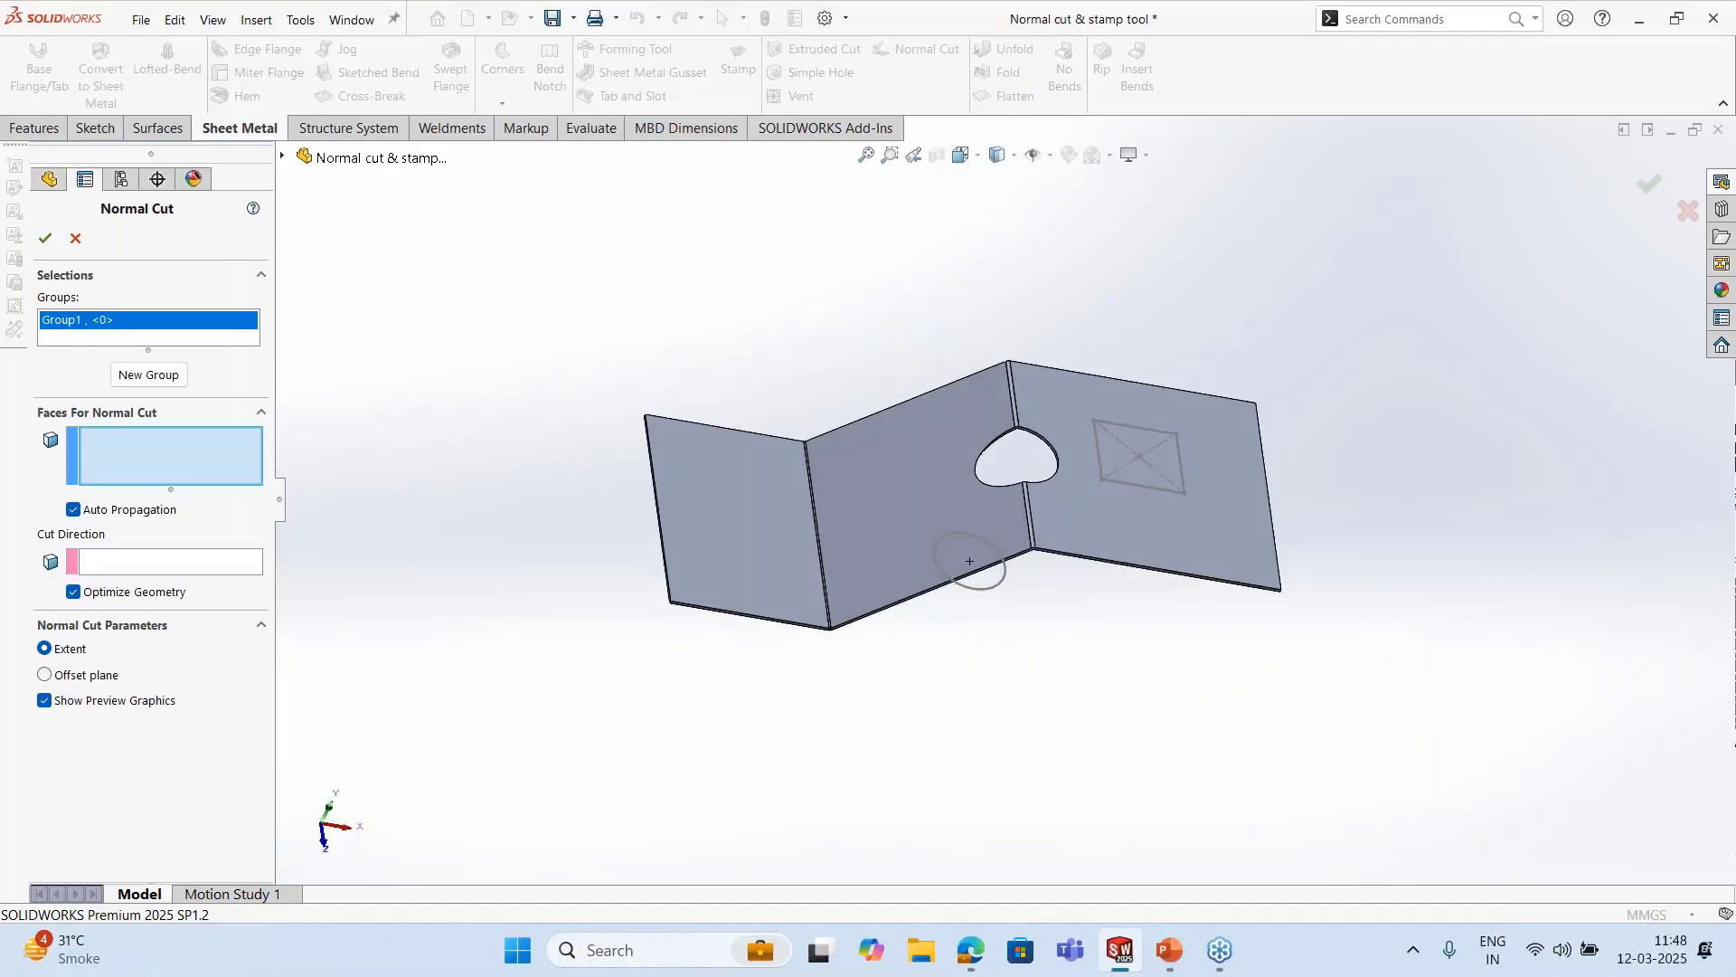
scroll(1020, 453, down, 5)
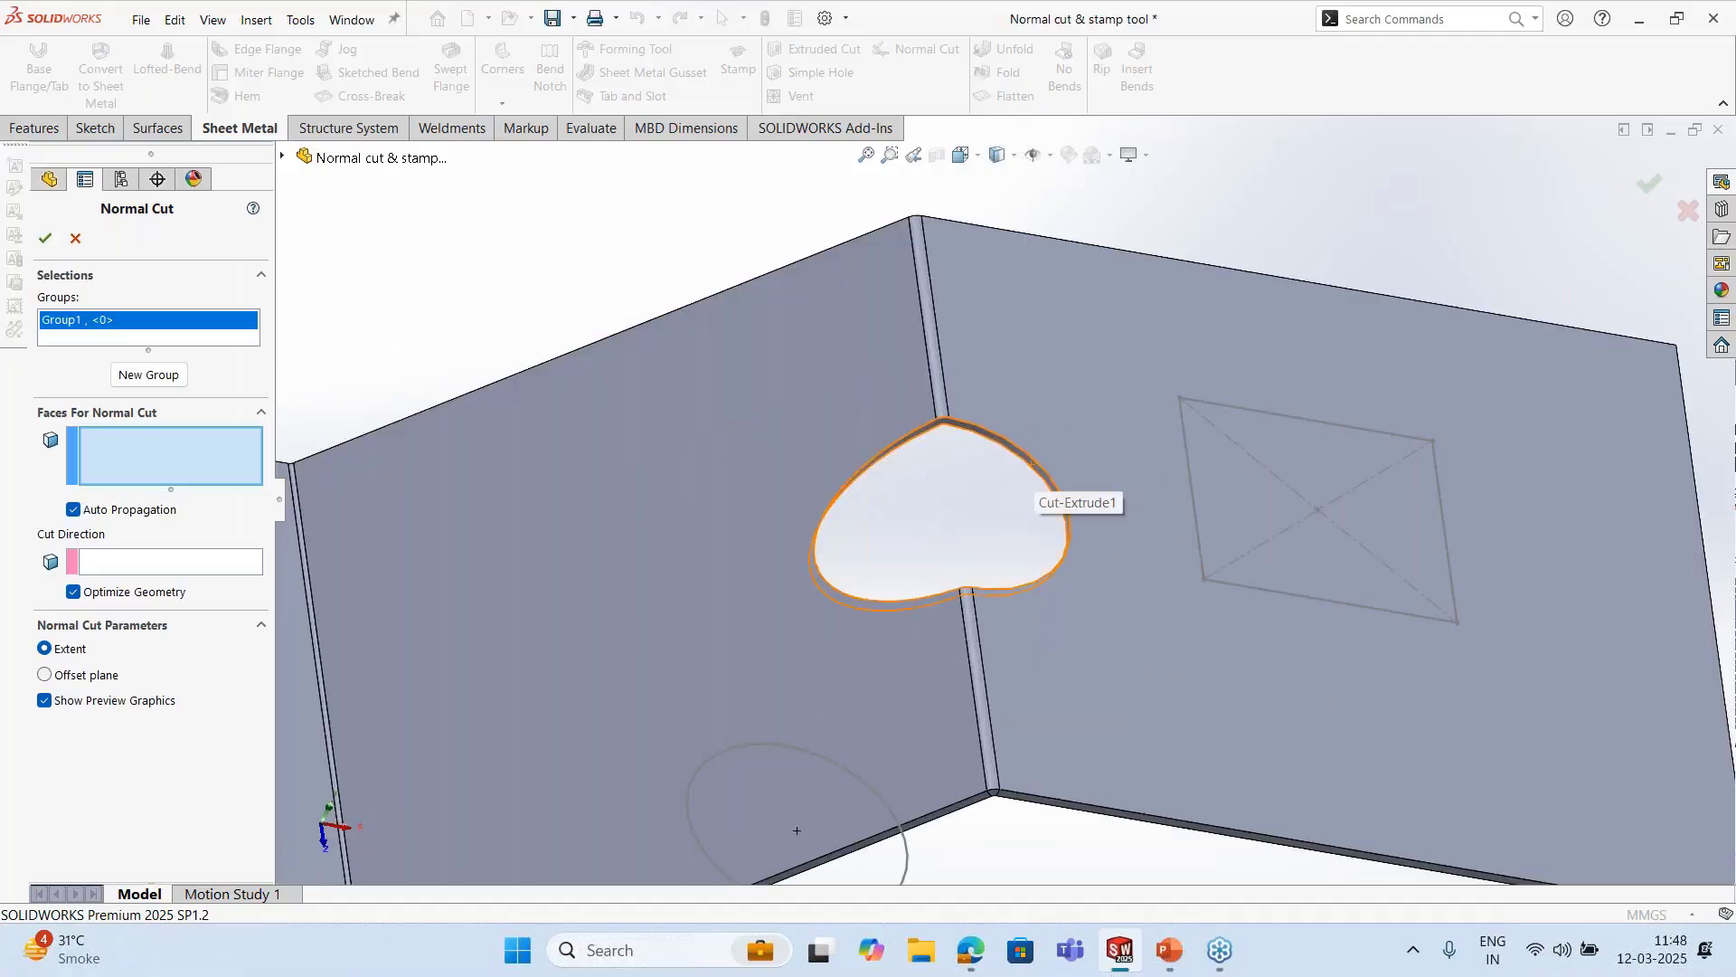
click(1032, 463)
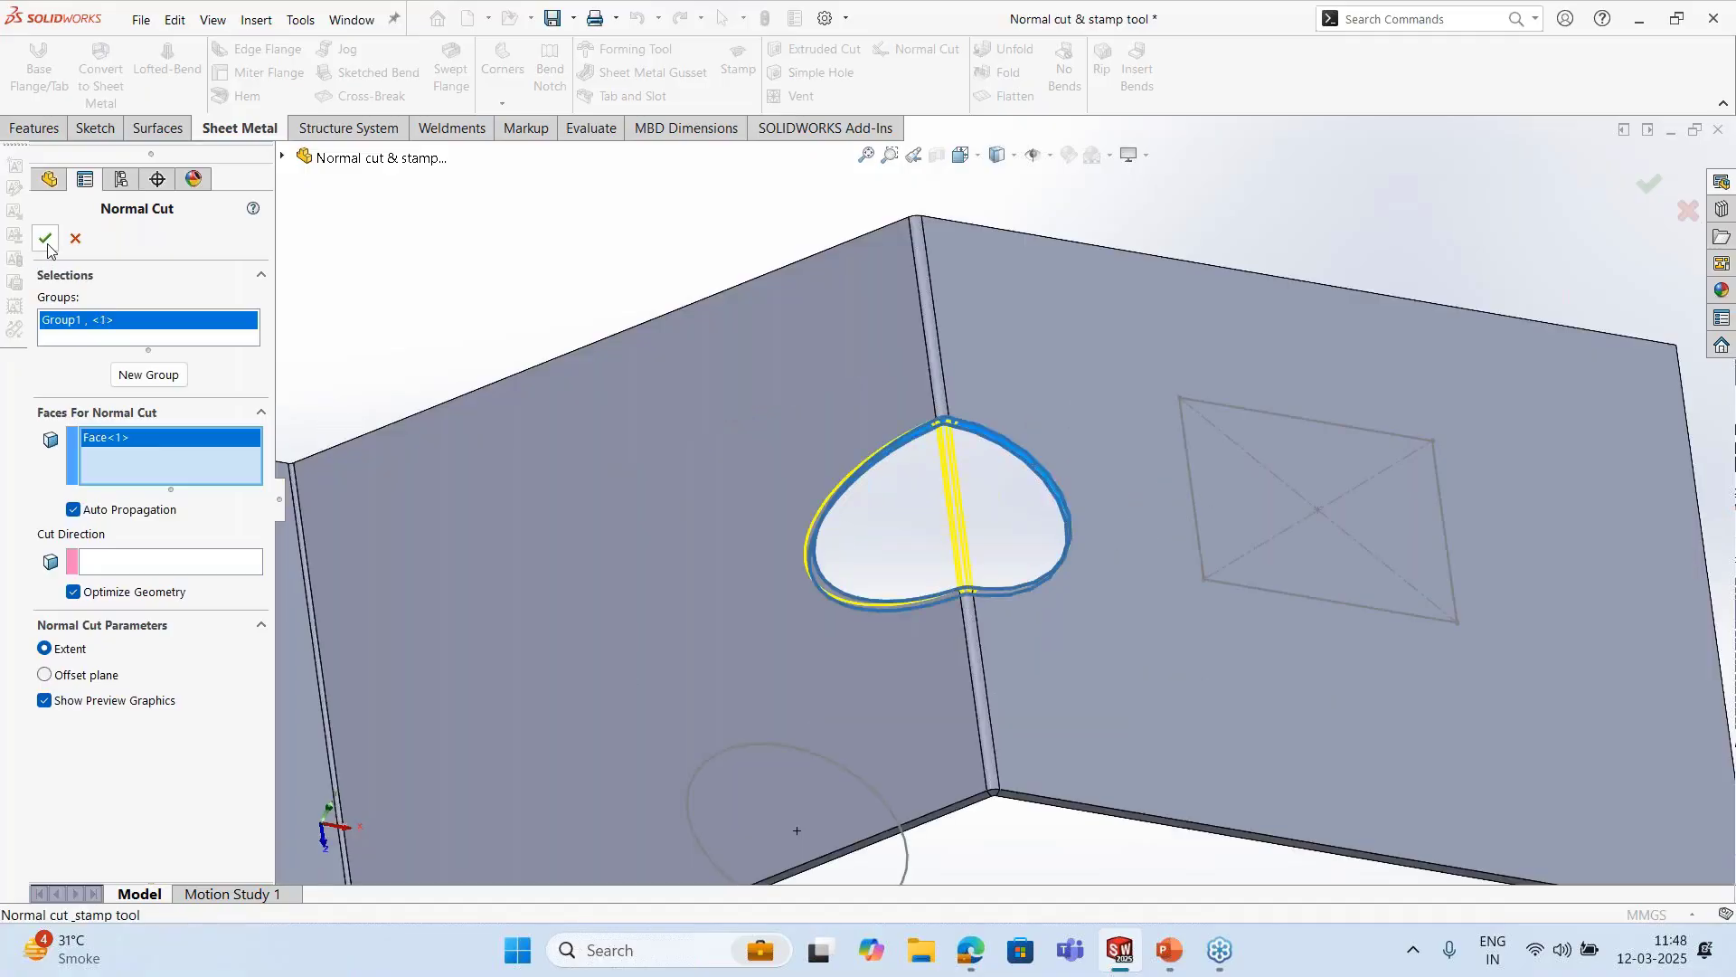
click(45, 239)
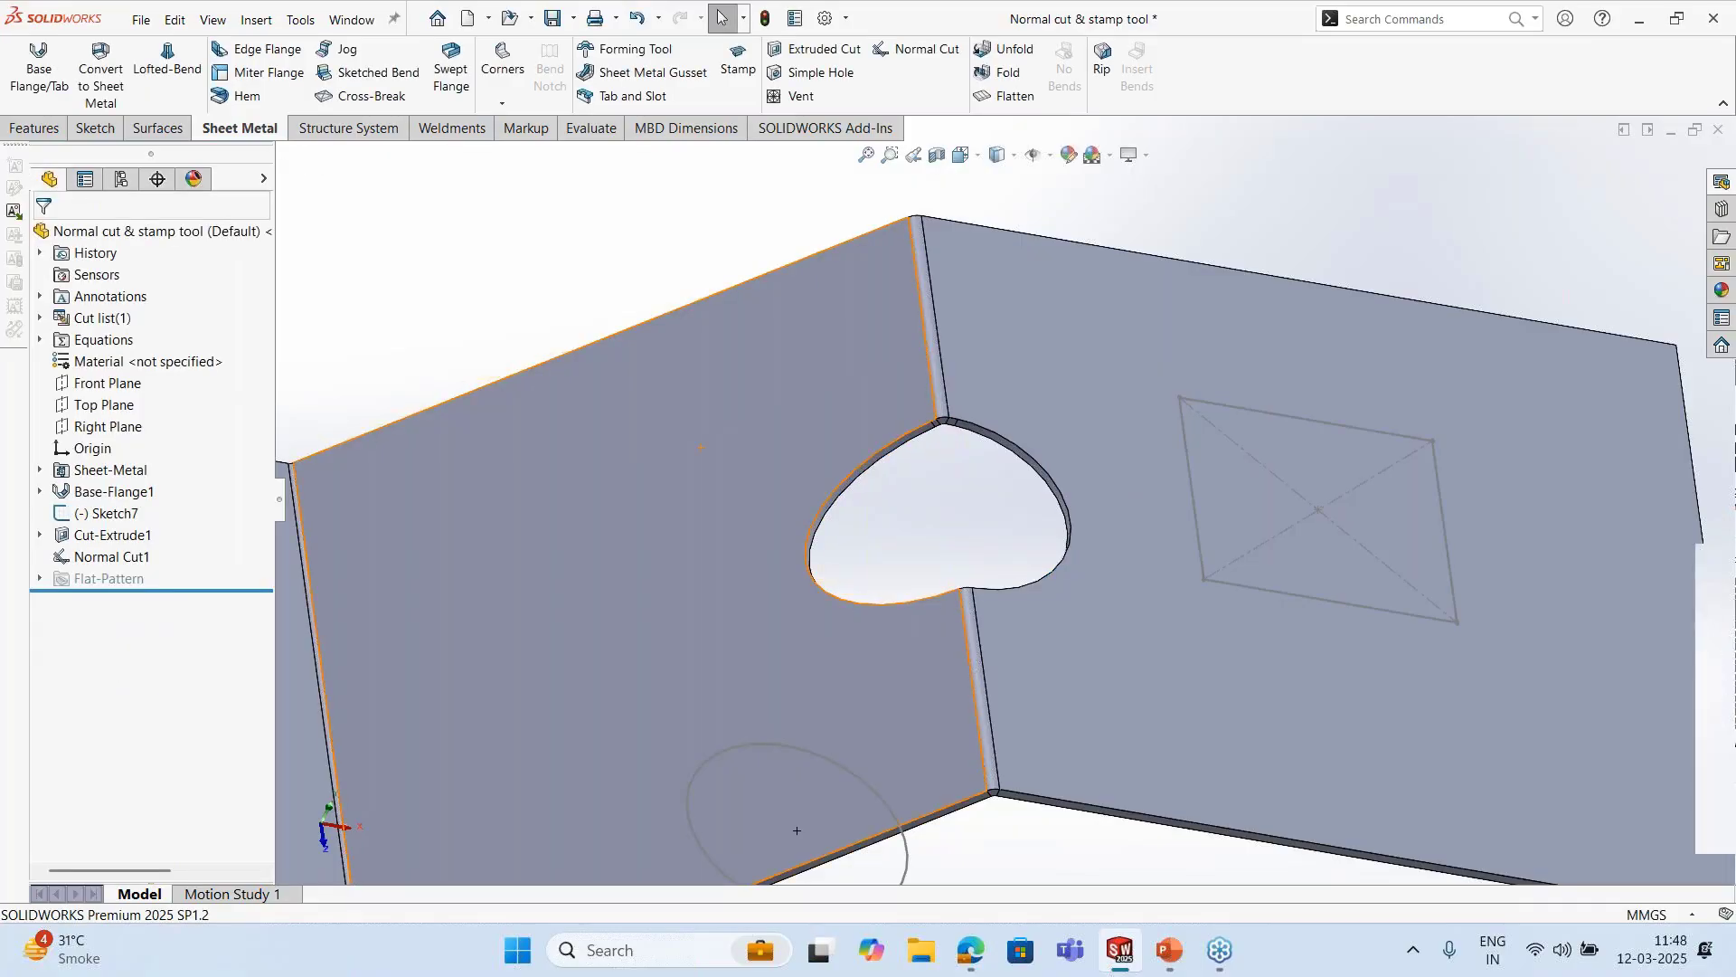
key(space)
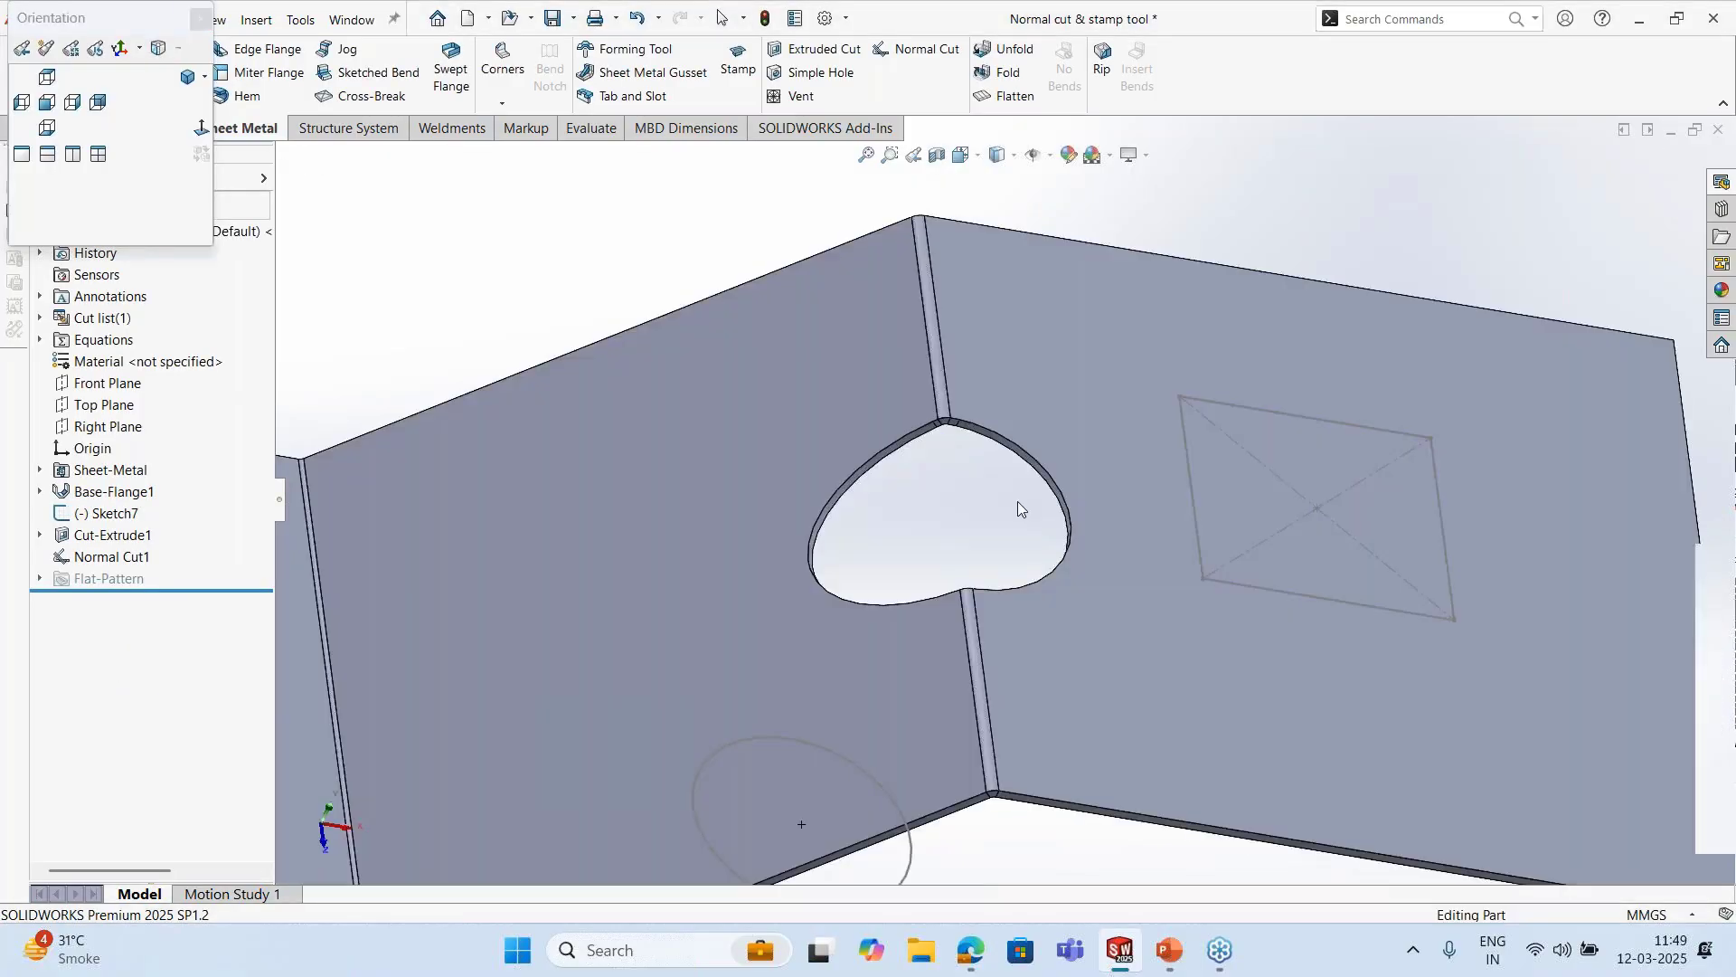
key(ctrl+5)
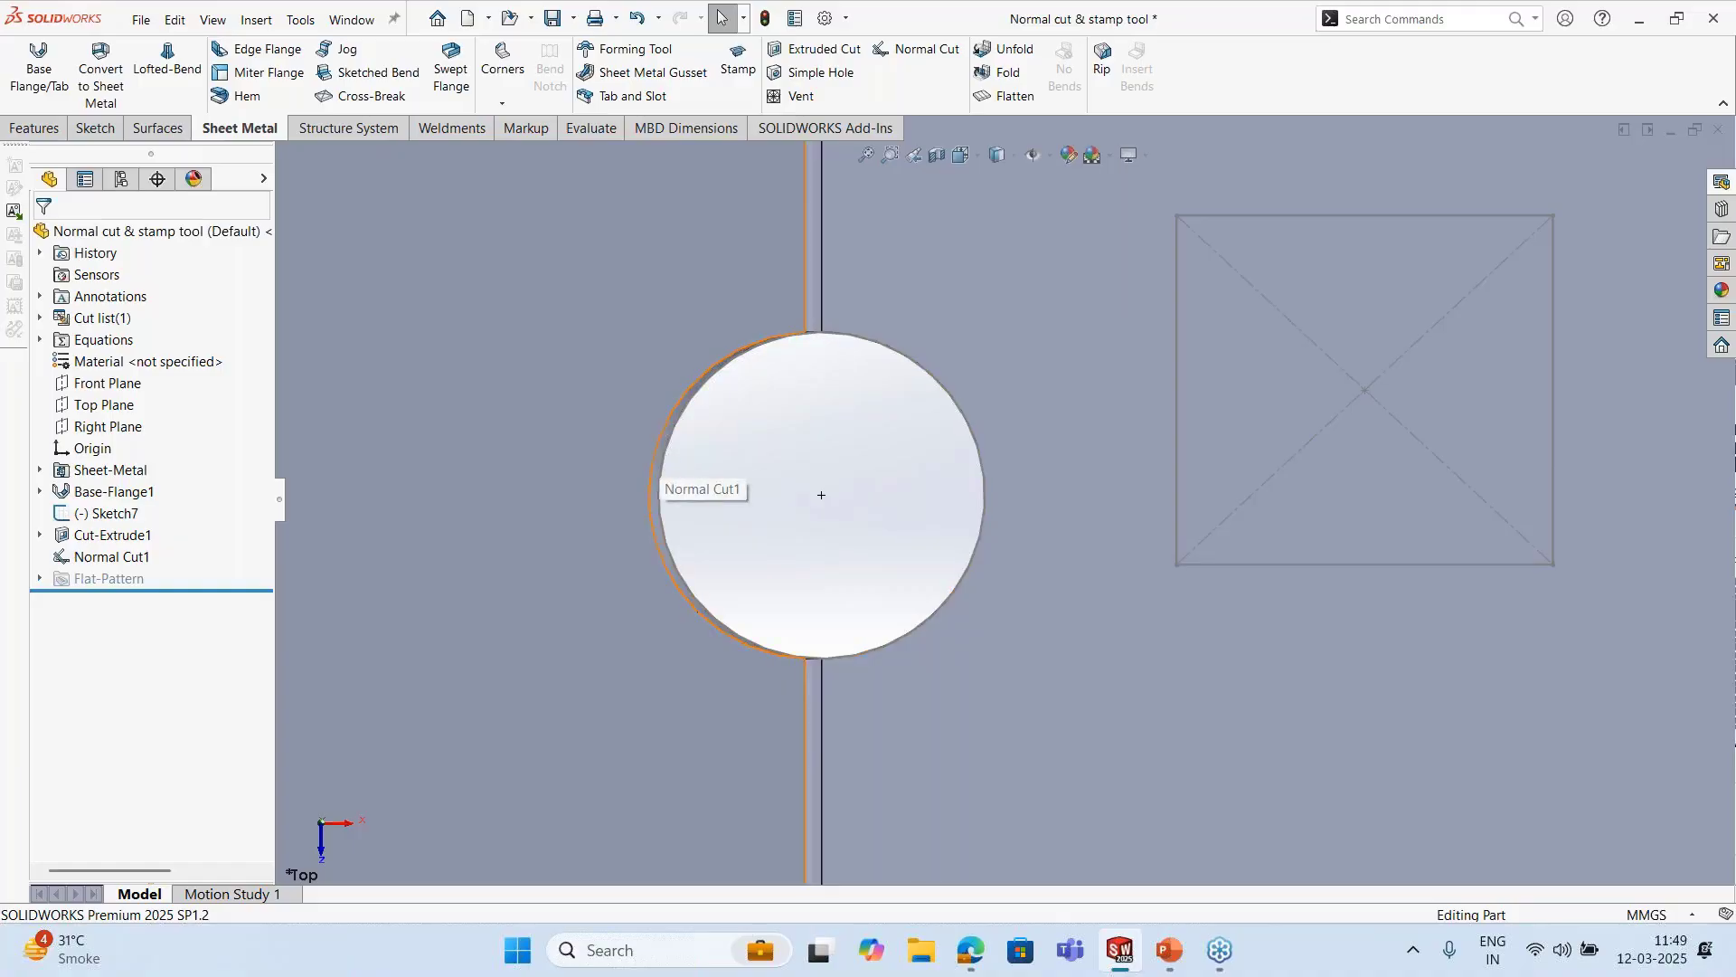
scroll(734, 537, up, 8)
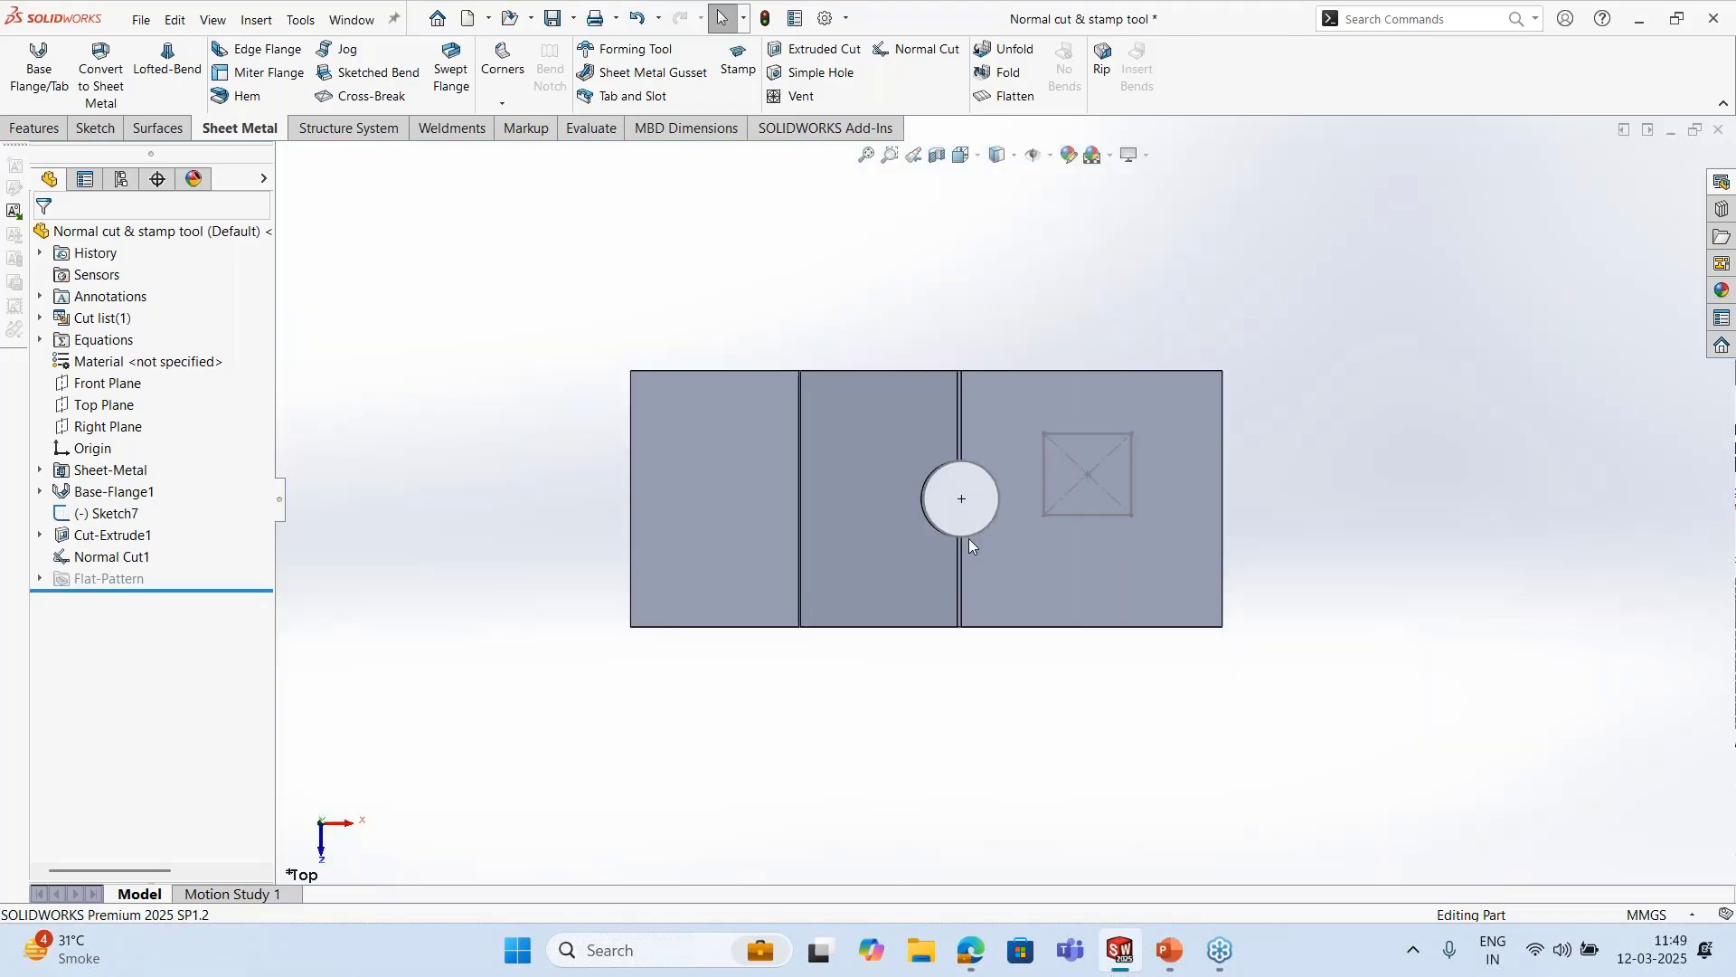
middle_drag(969, 539, 1040, 362)
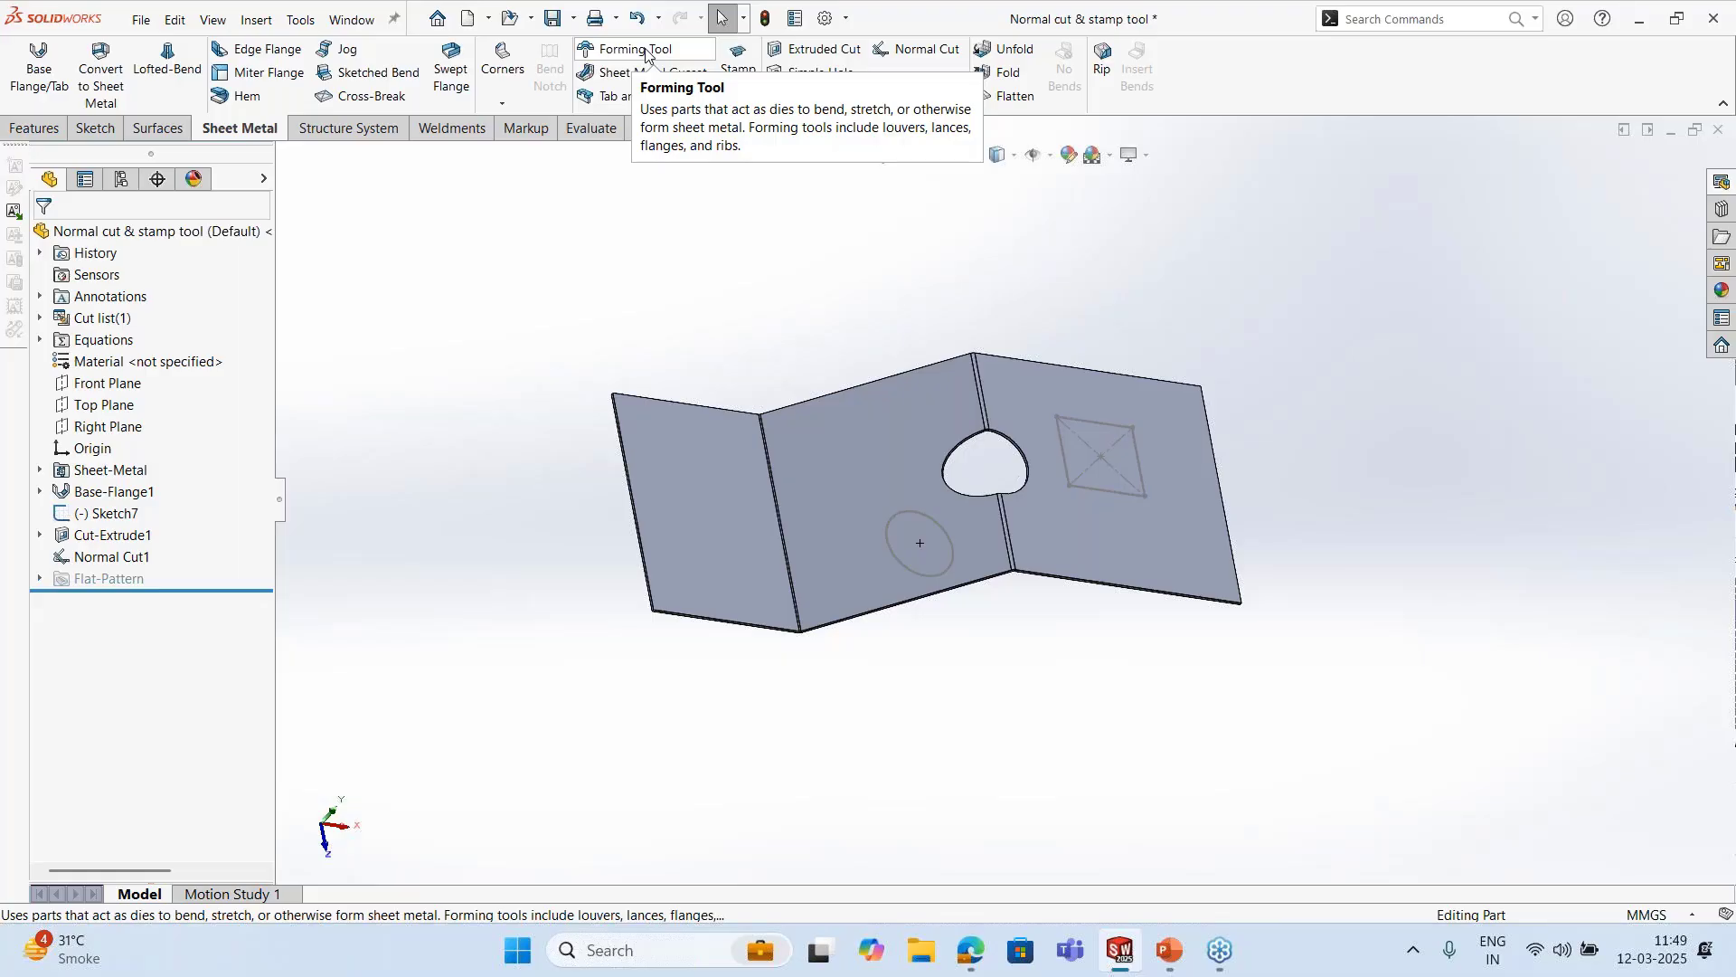
Start a sheet metal Stamp from the square sketch on the upper flat face and set its depth to 5 mm
click(1721, 208)
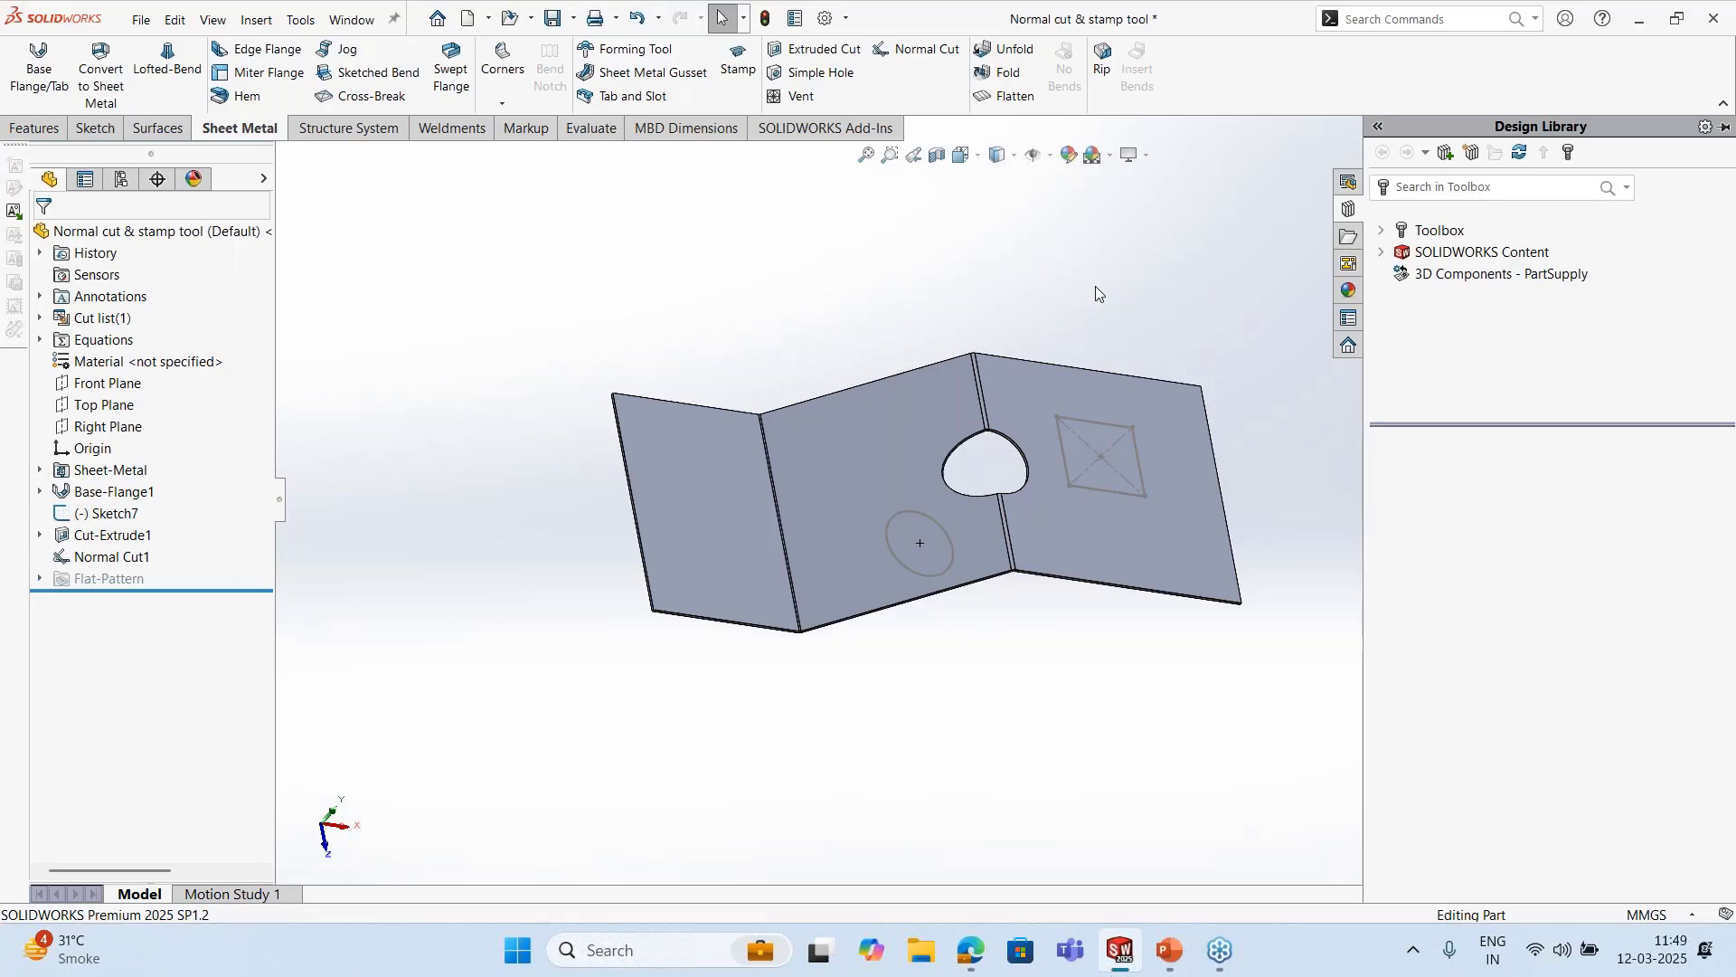
click(742, 60)
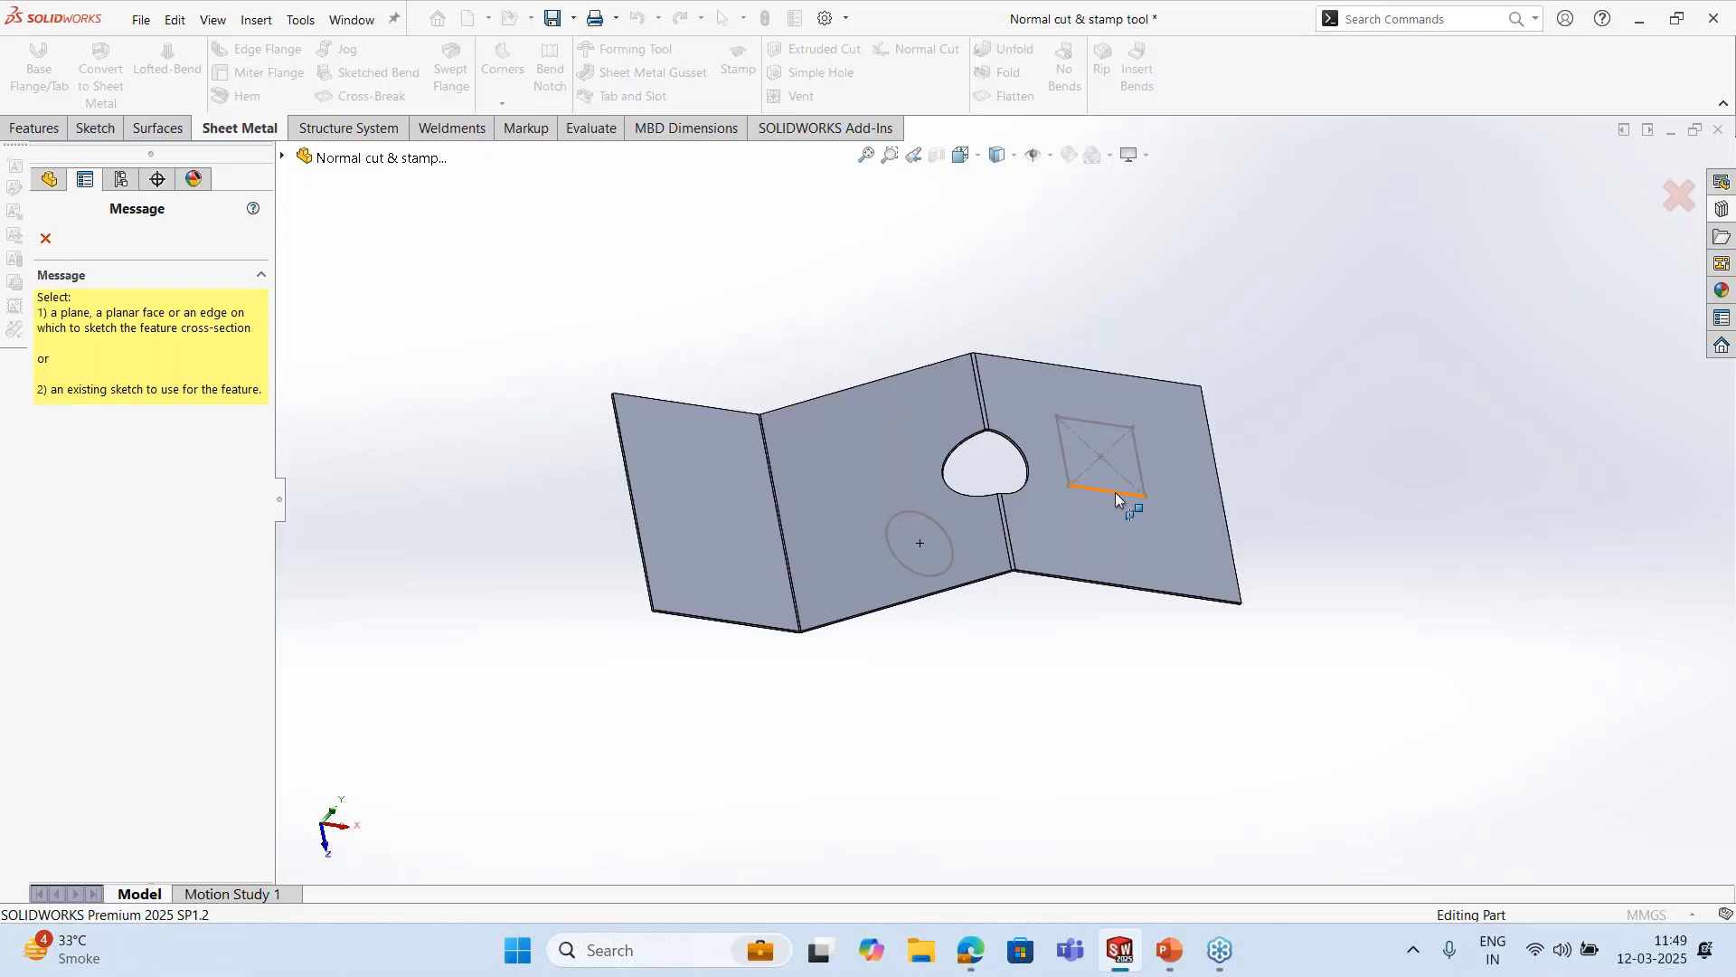
click(1116, 496)
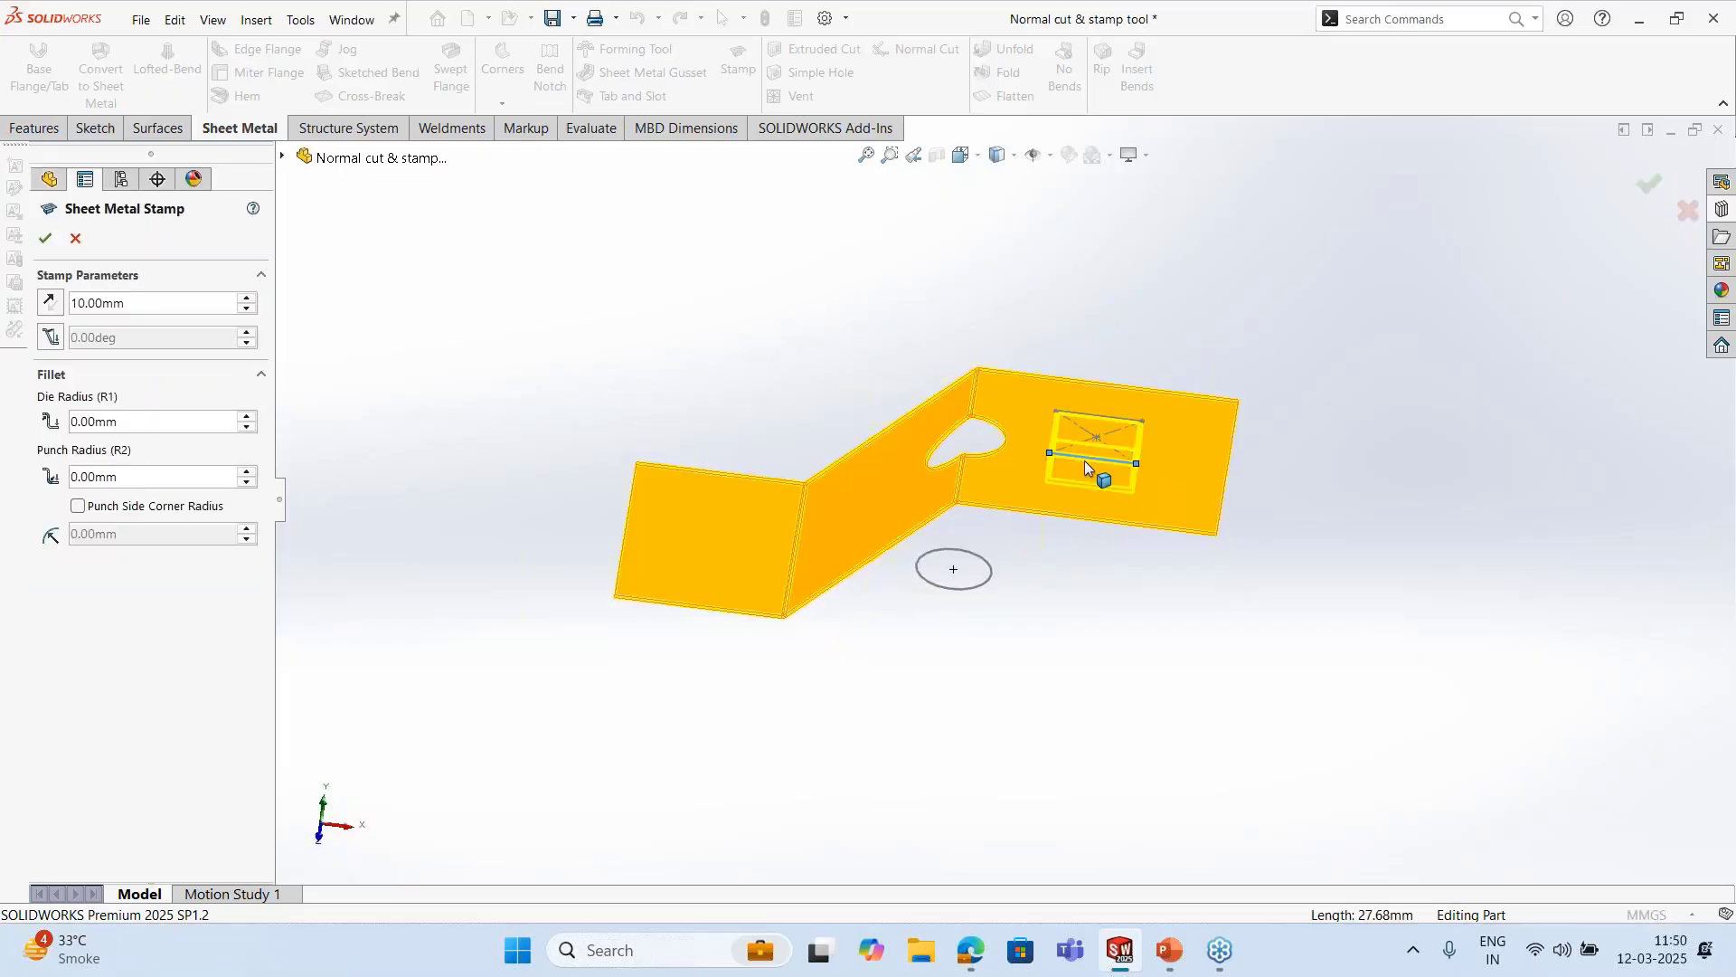
middle_drag(1190, 290, 1165, 228)
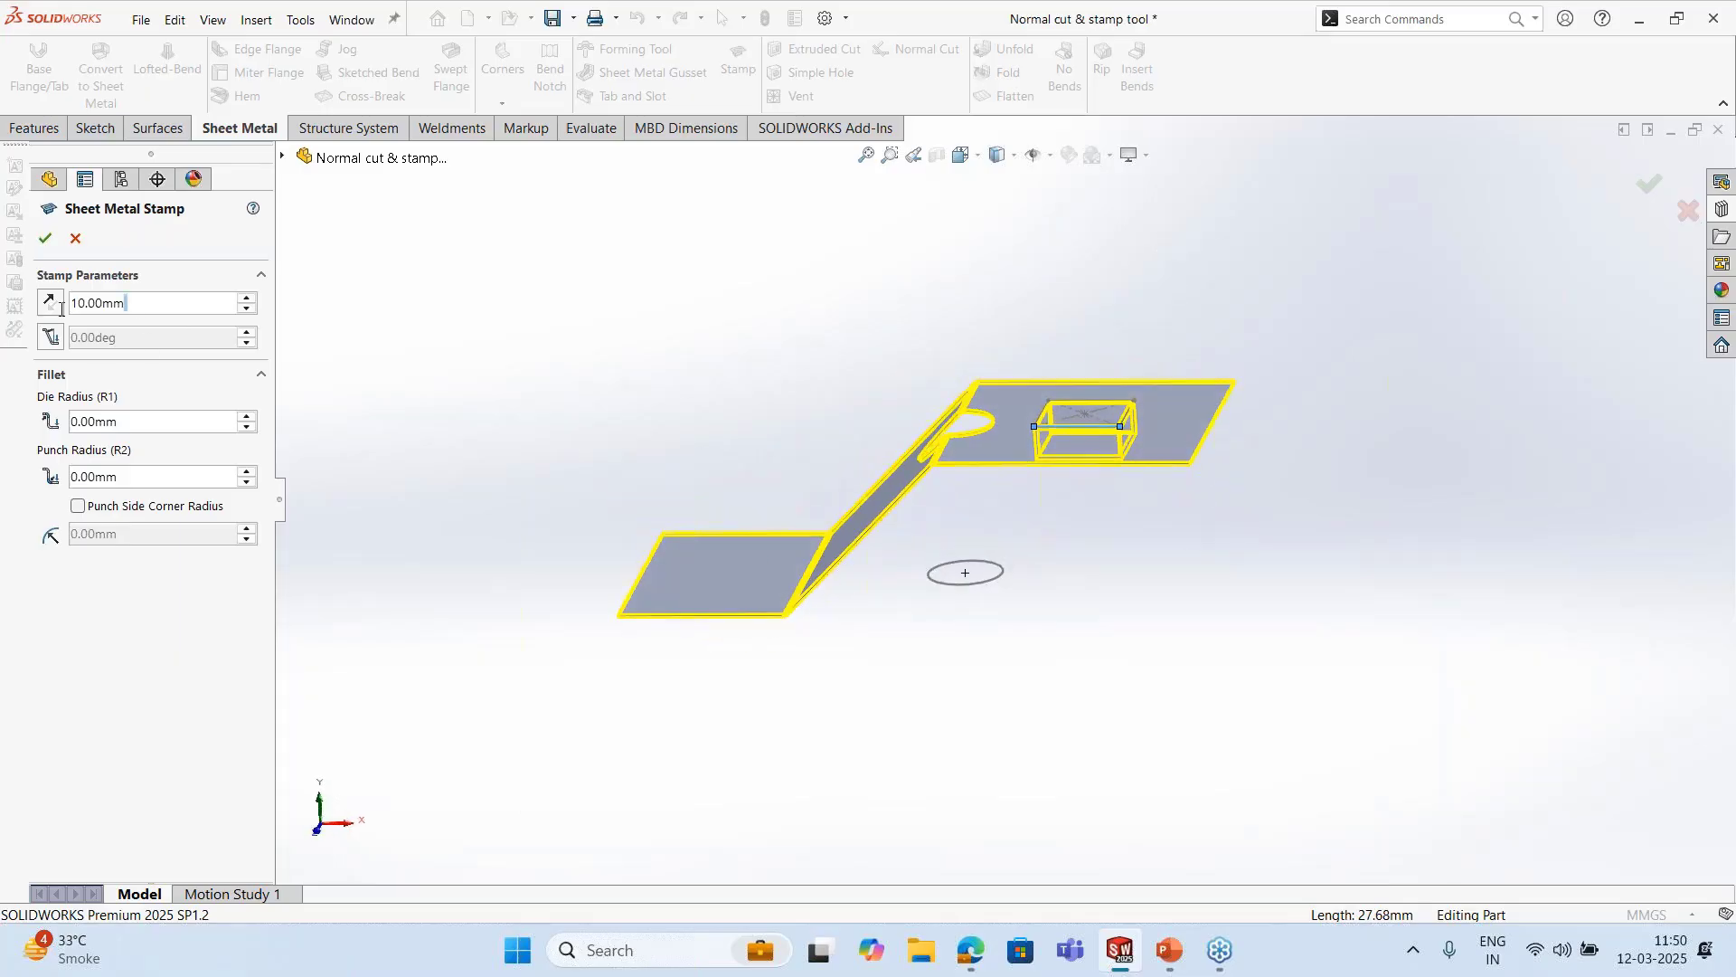
double_click(100, 303)
text(5)
key(Return)
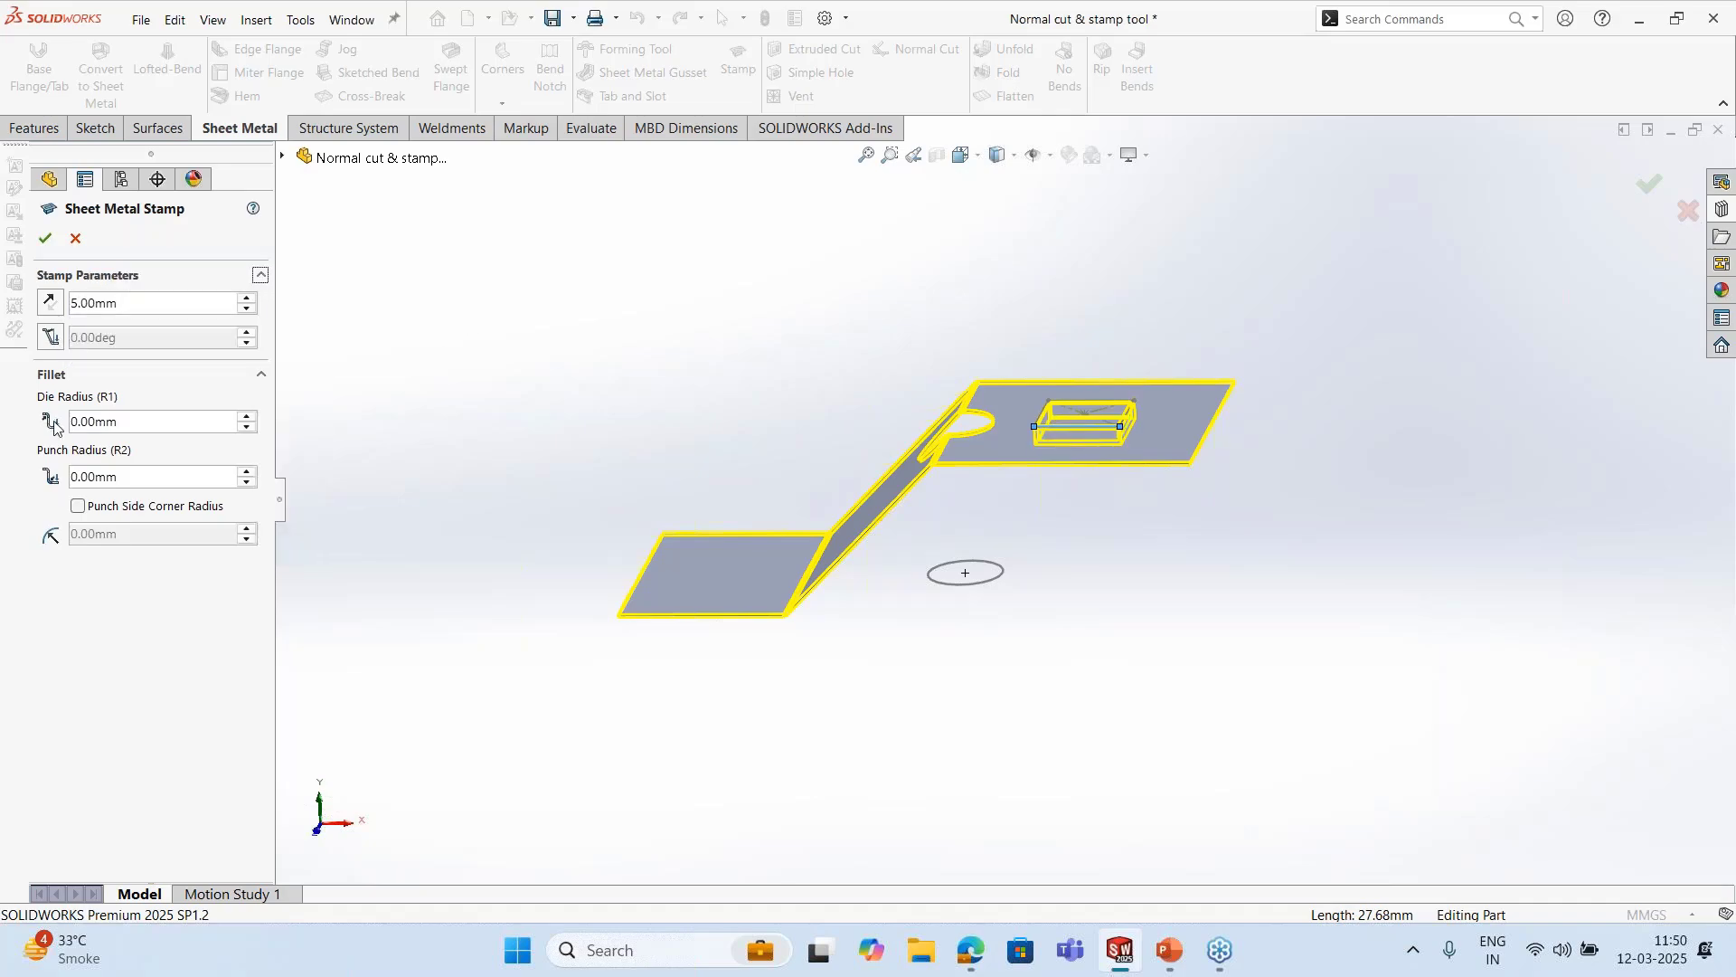
Set the stamp's die radius and punch radius to 0.5 mm, complete the stamp and inspect the recess in the upper flat face
drag(116, 421, 61, 421)
text(0)
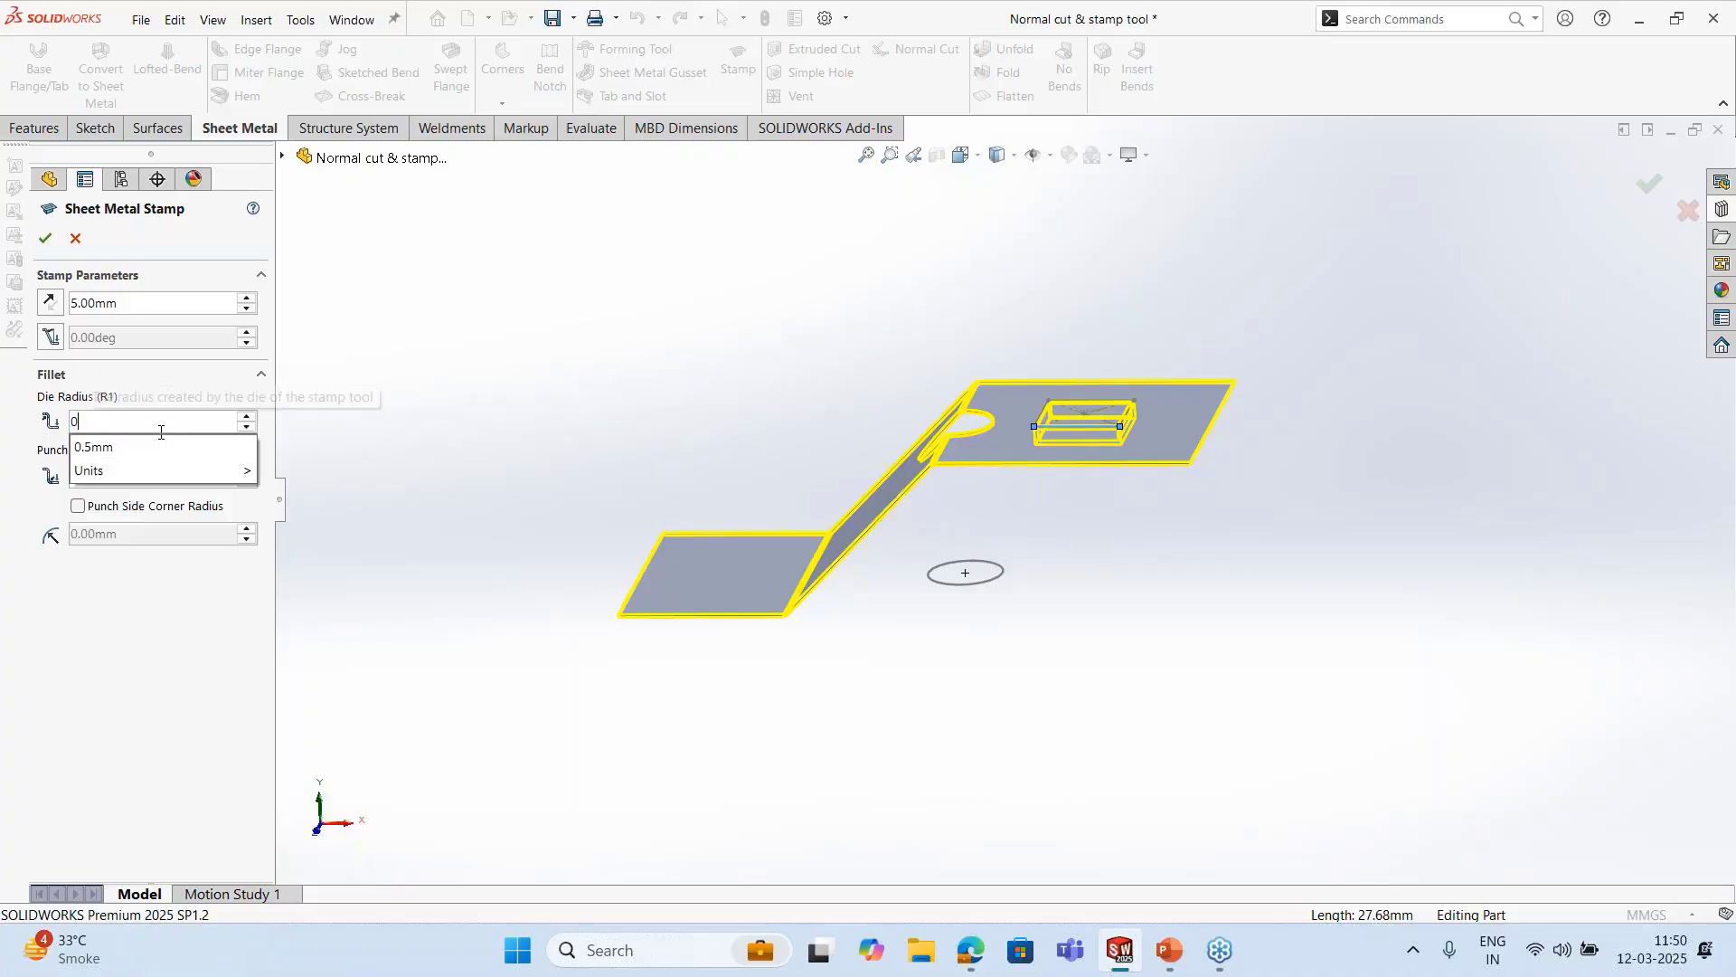
text(.5)
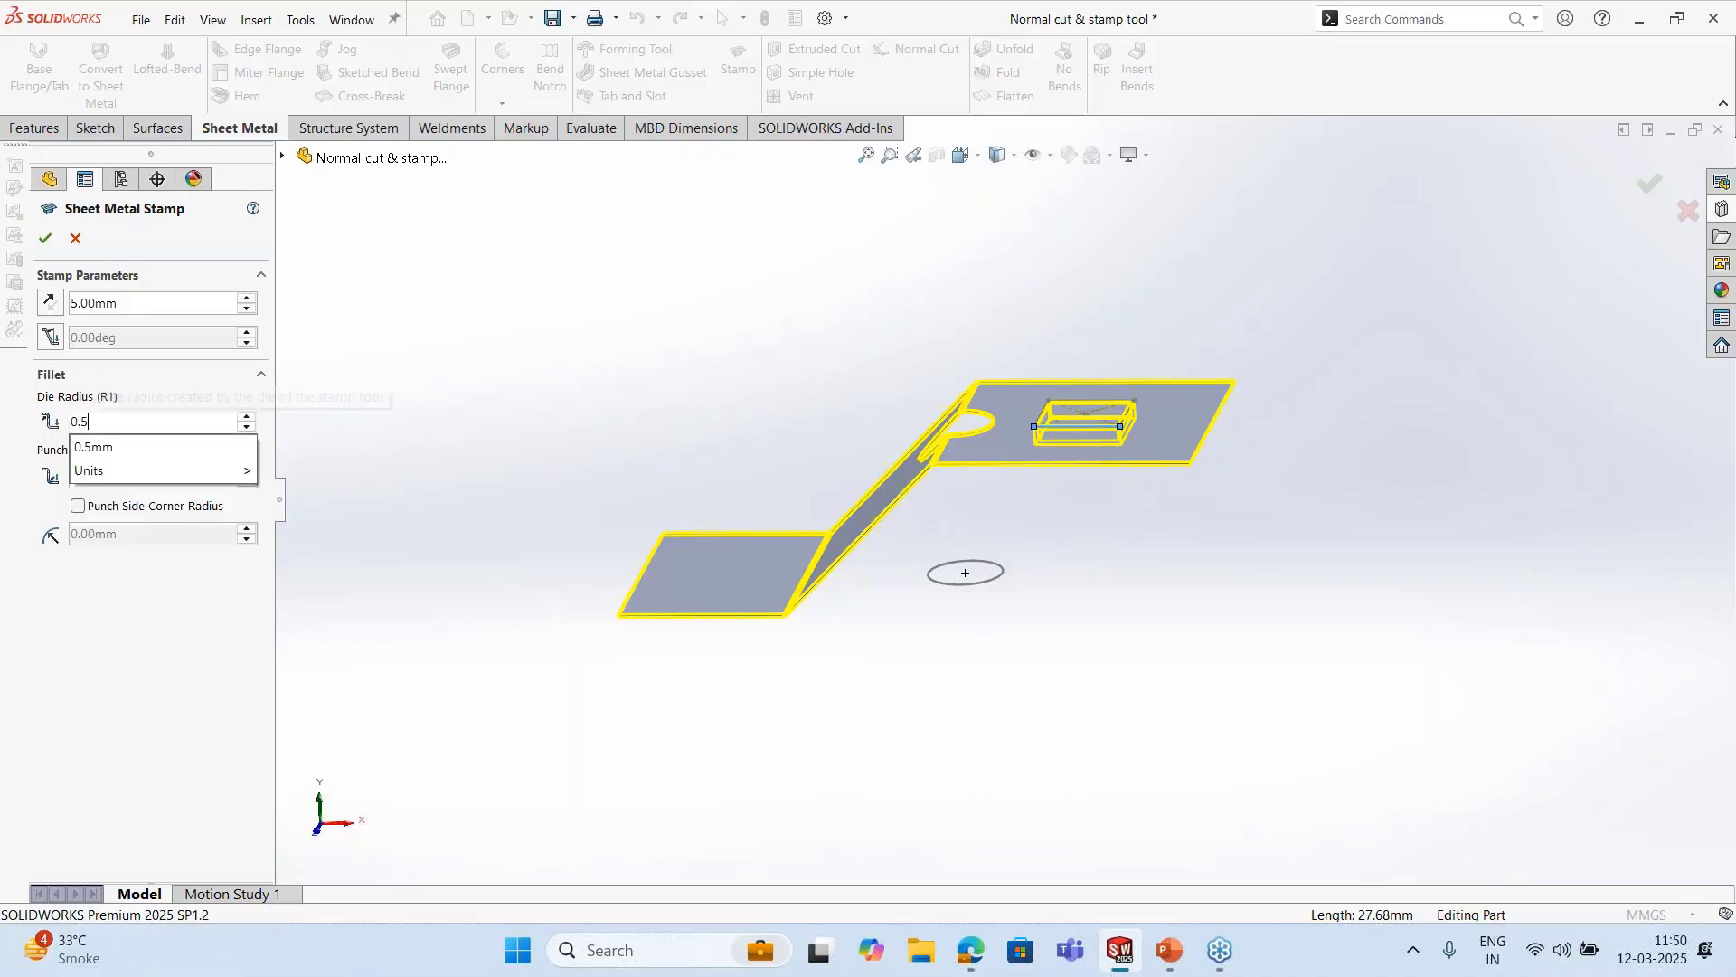
key(Return)
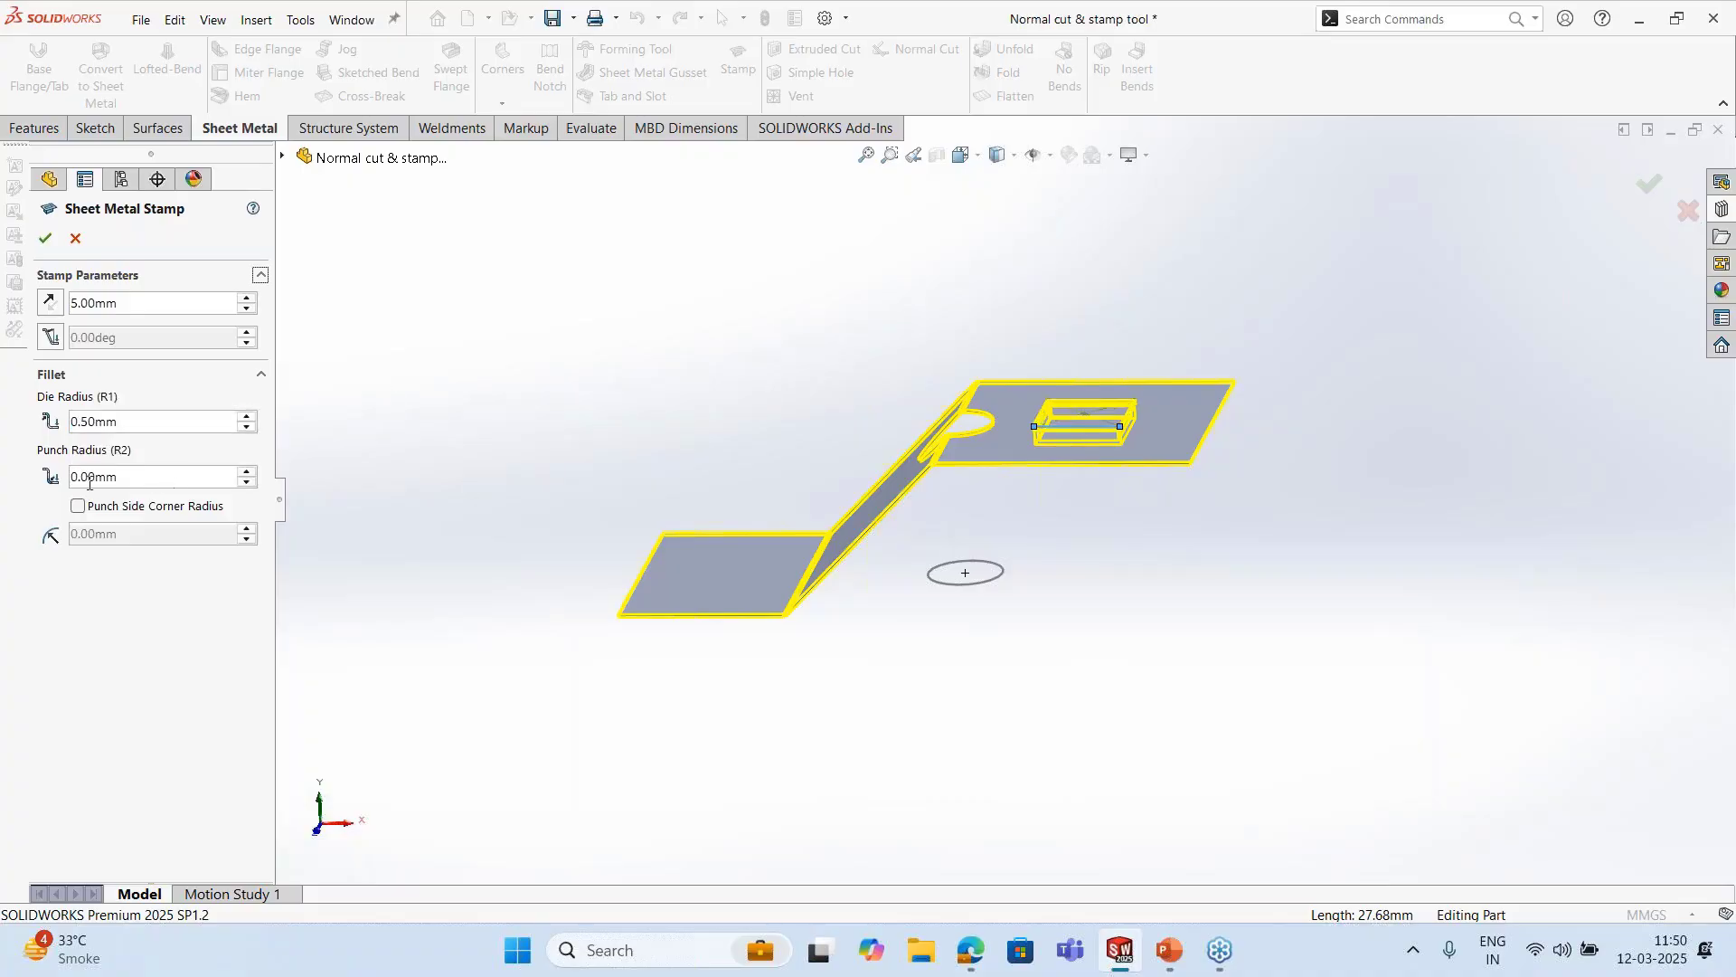
click(89, 484)
text(0.5)
key(Return)
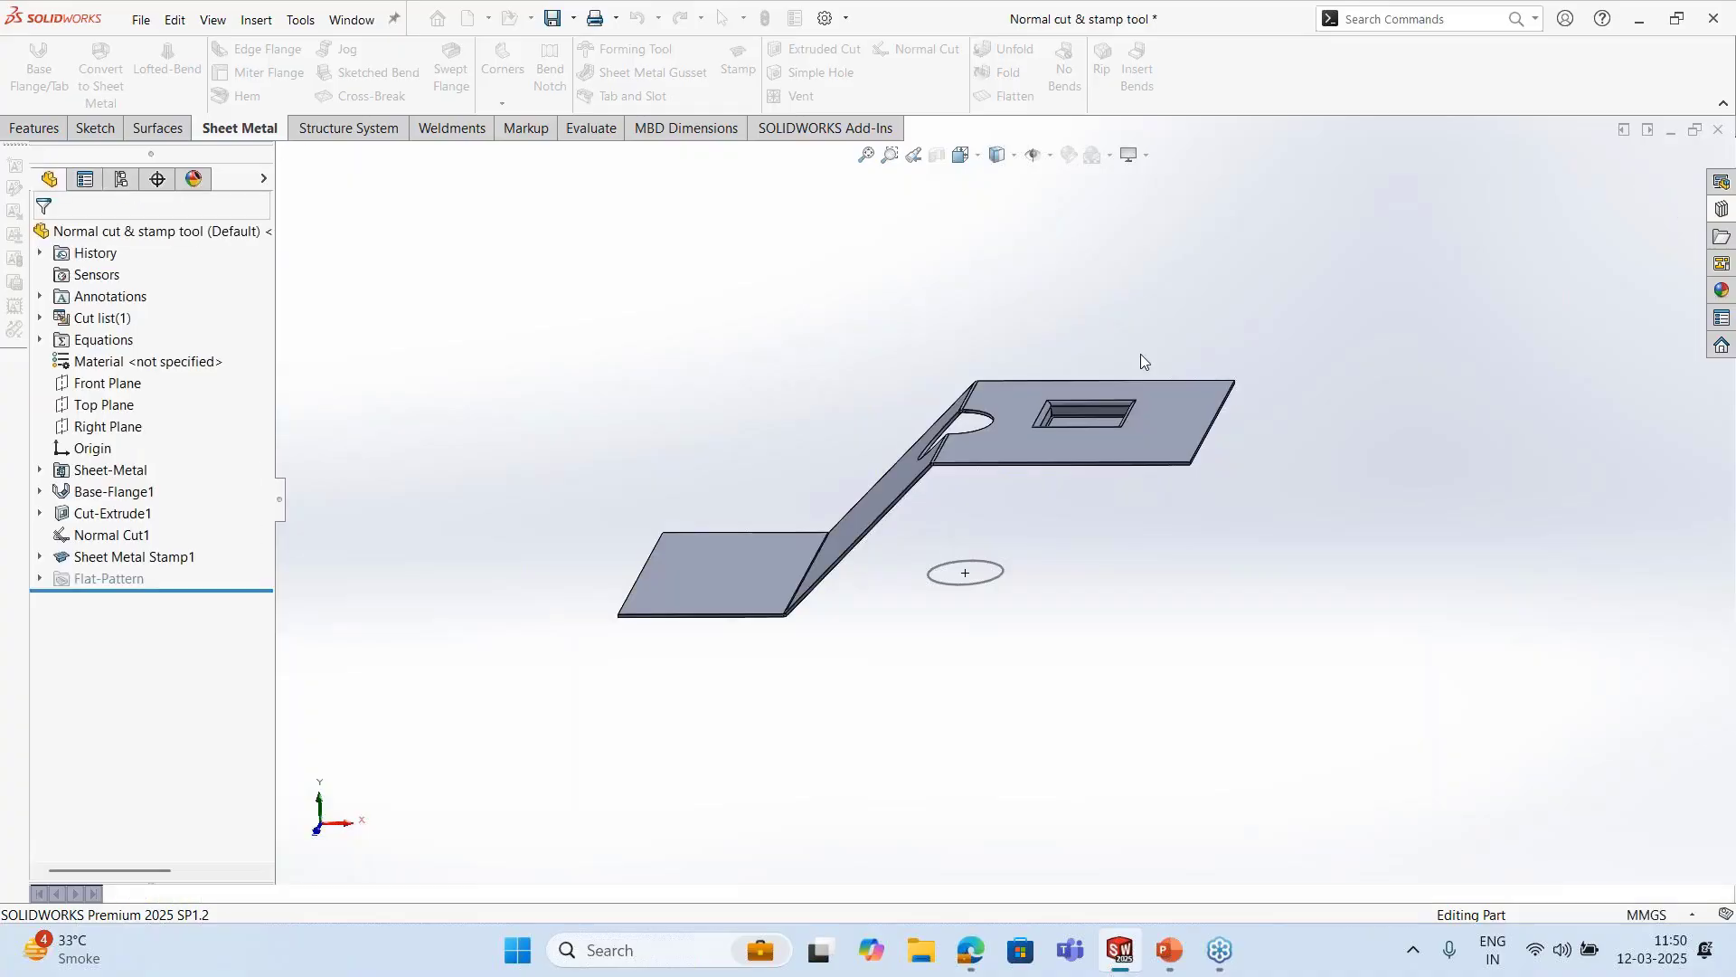
middle_drag(1141, 355, 1063, 516)
scroll(1064, 515, down, 2)
middle_drag(838, 618, 802, 660)
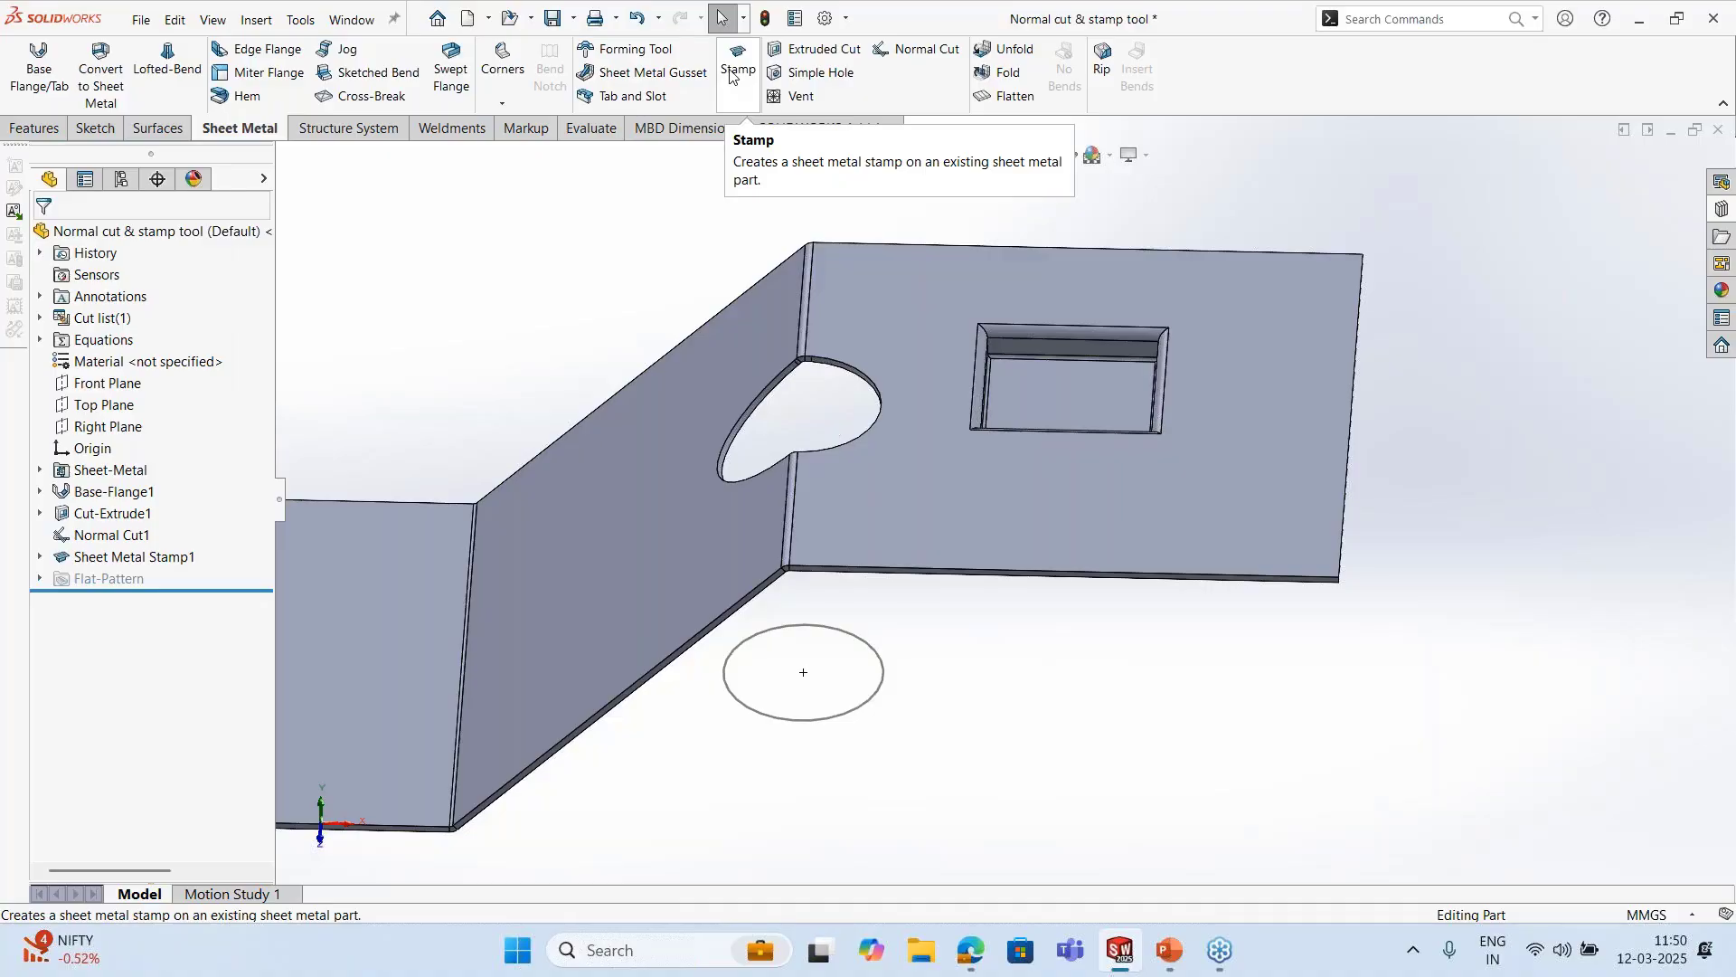
Glance at the Sheet Metal slide in PowerPoint, return to SOLIDWORKS and open the Rip Feature part
key(alt+Tab)
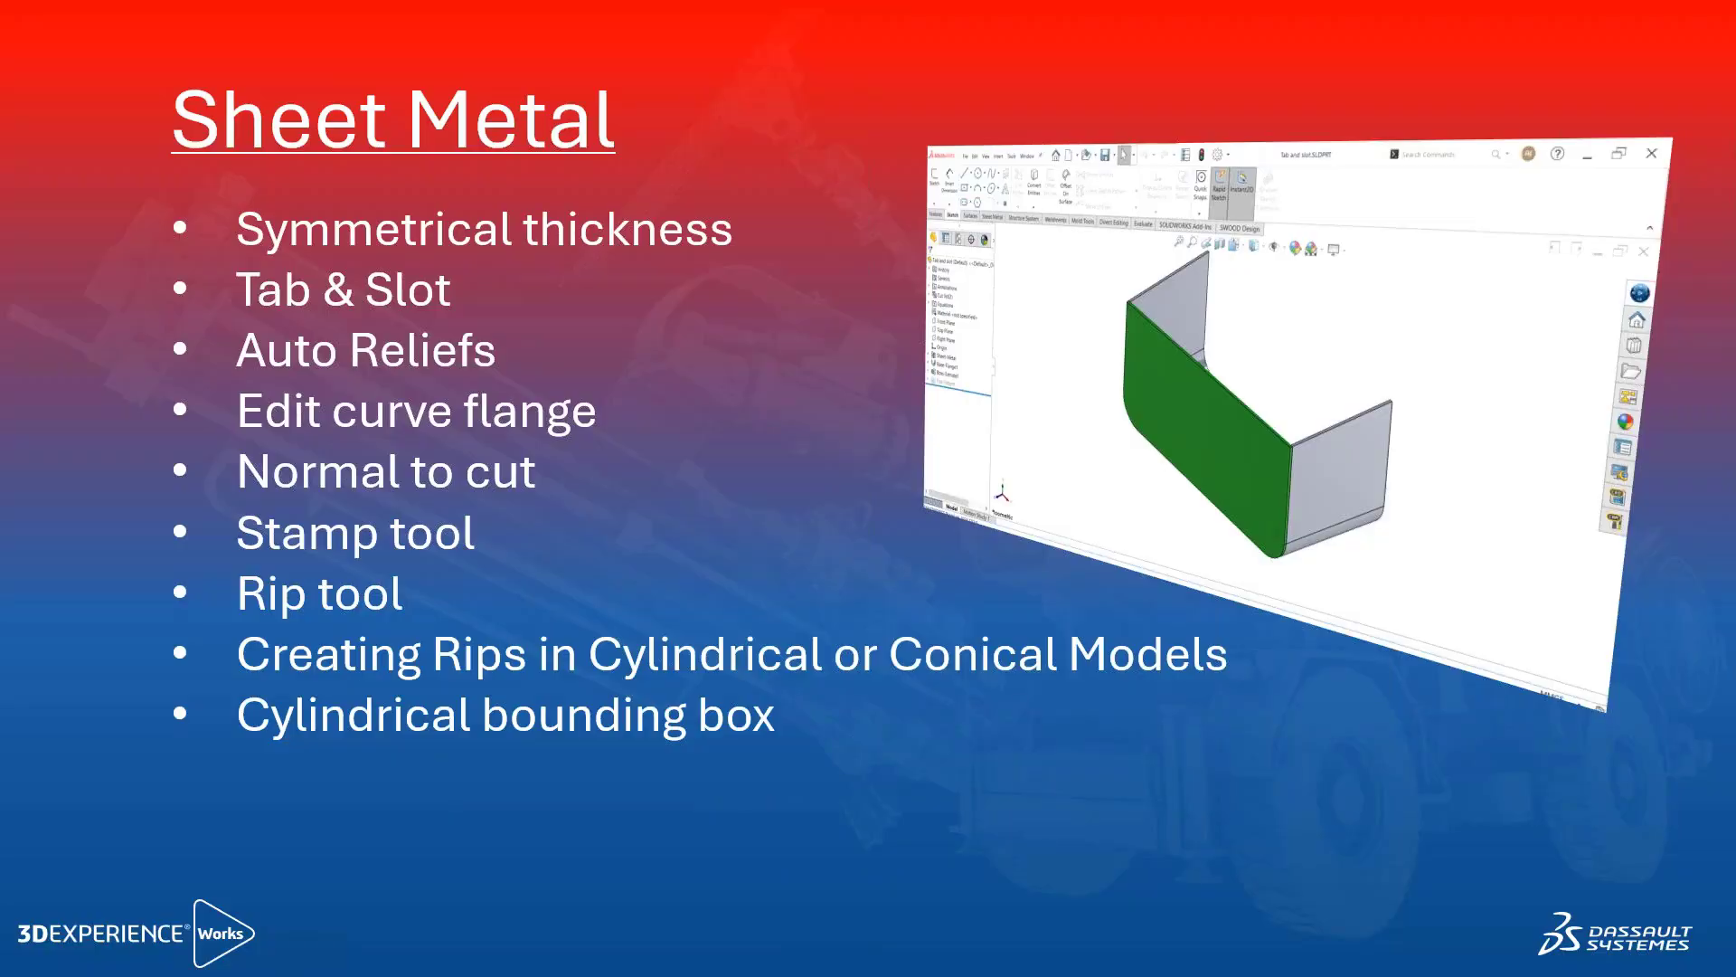
key(alt+Tab)
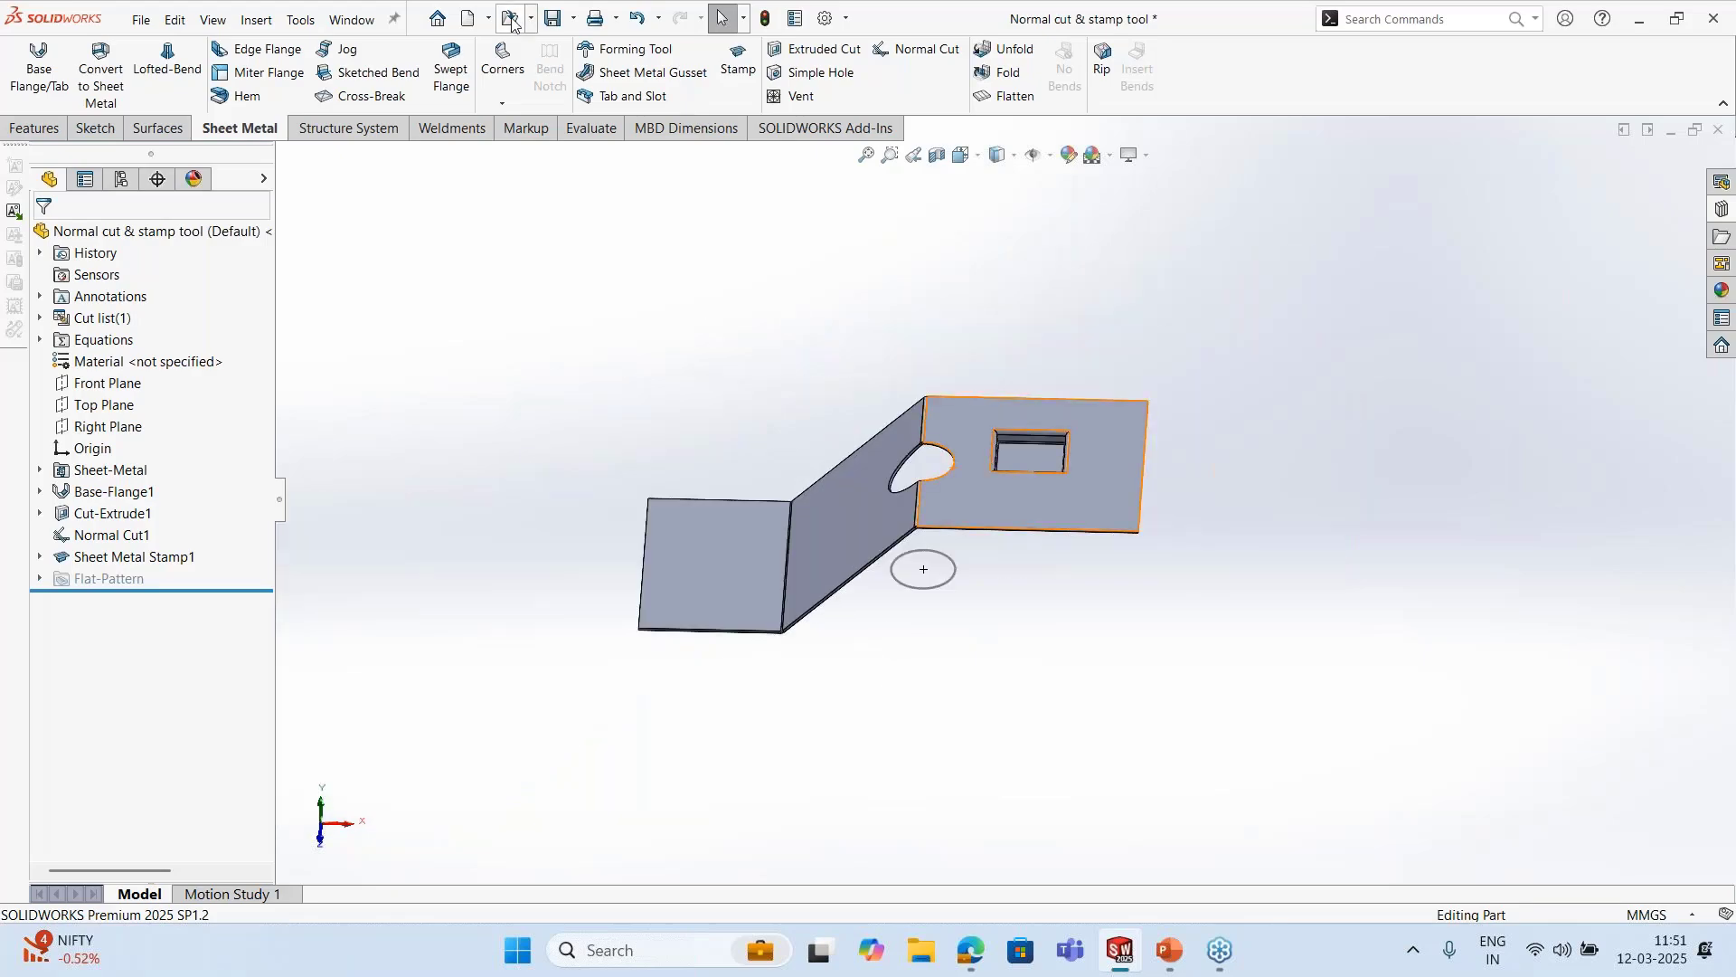
key(ctrl+o)
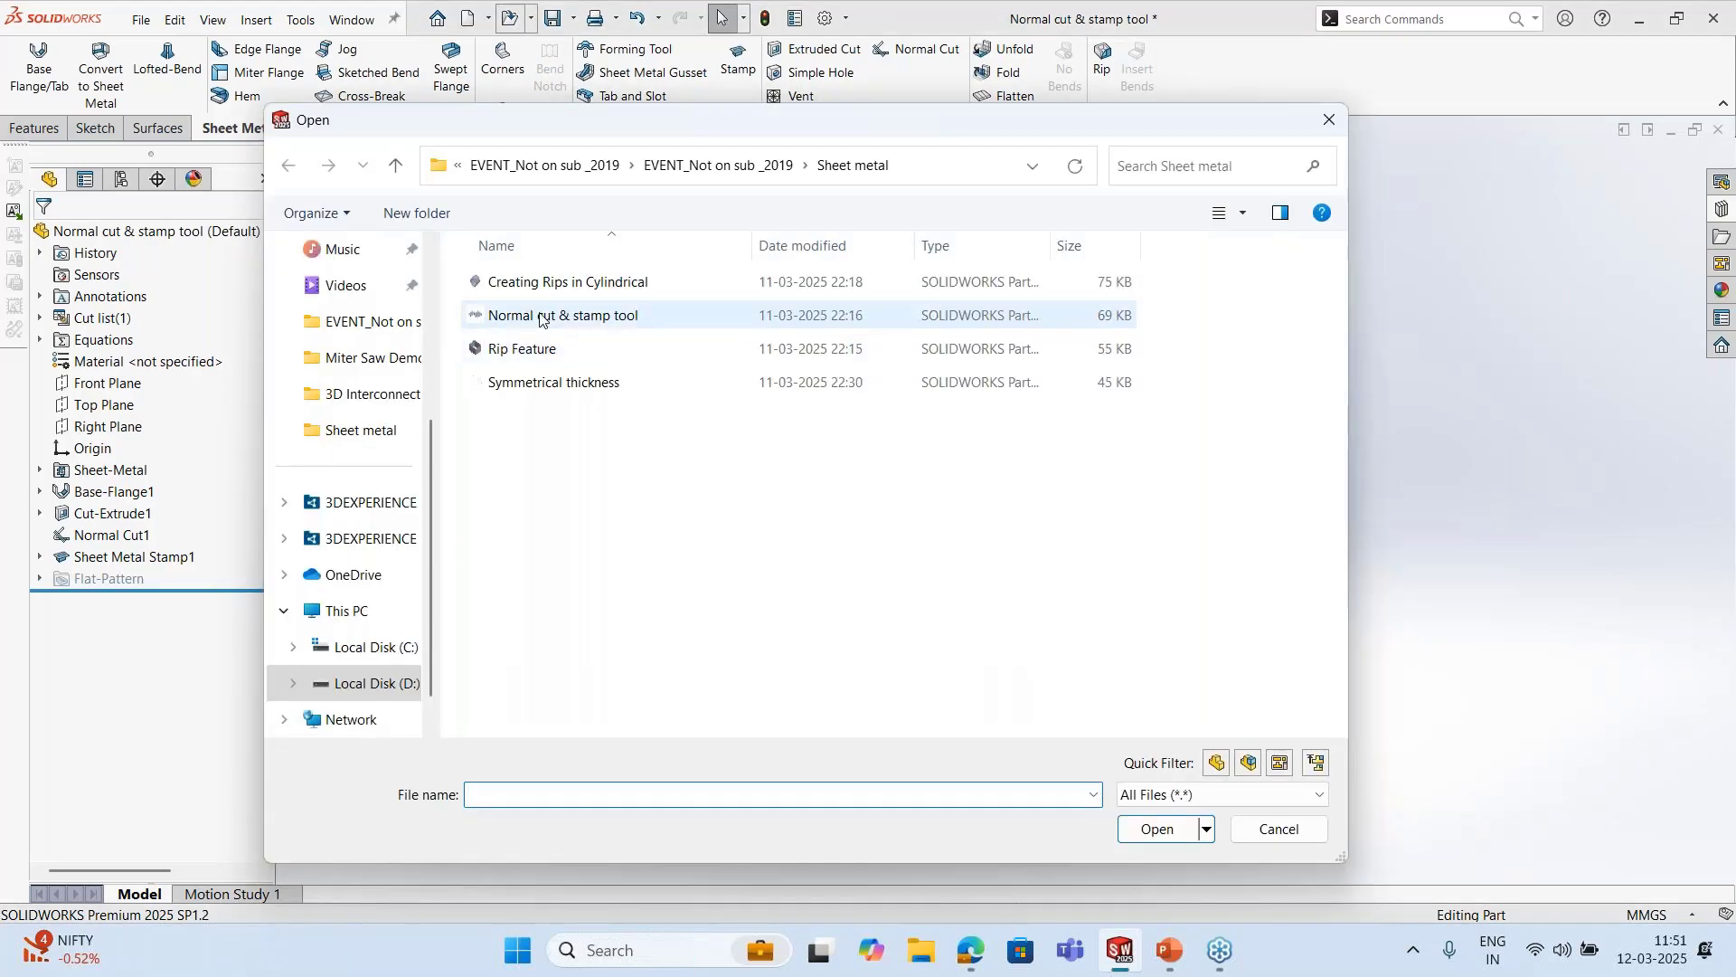
click(533, 349)
click(1158, 829)
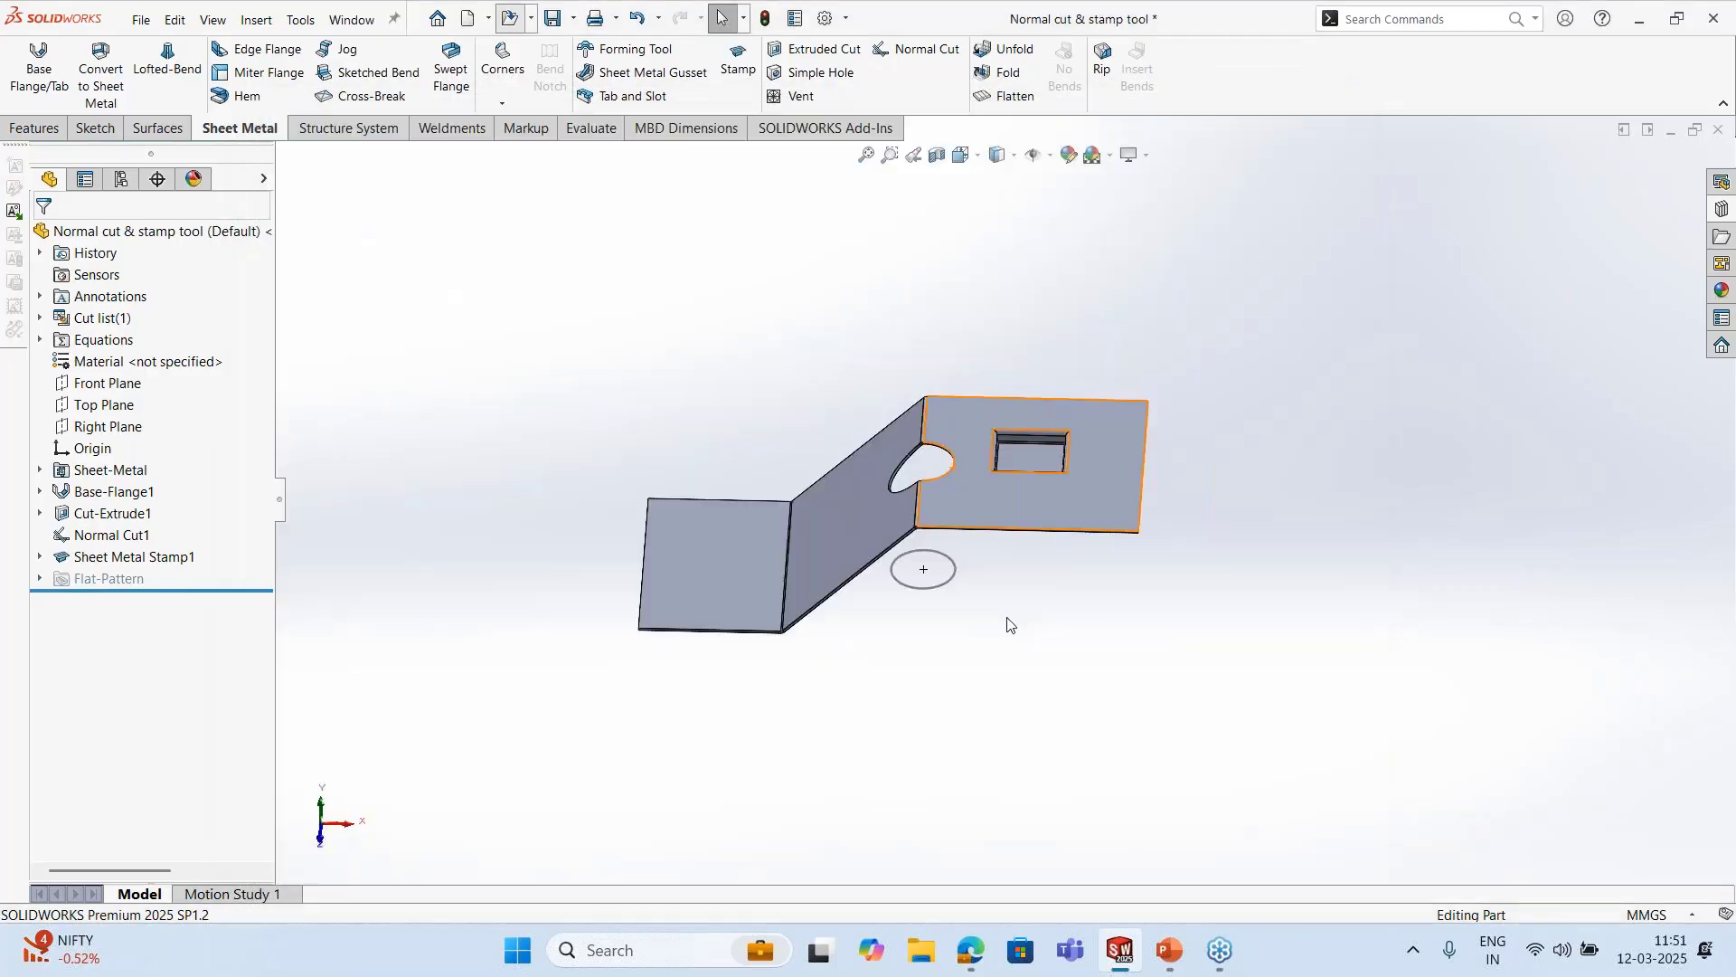
scroll(1007, 495, up, 2)
middle_drag(1007, 495, 1130, 488)
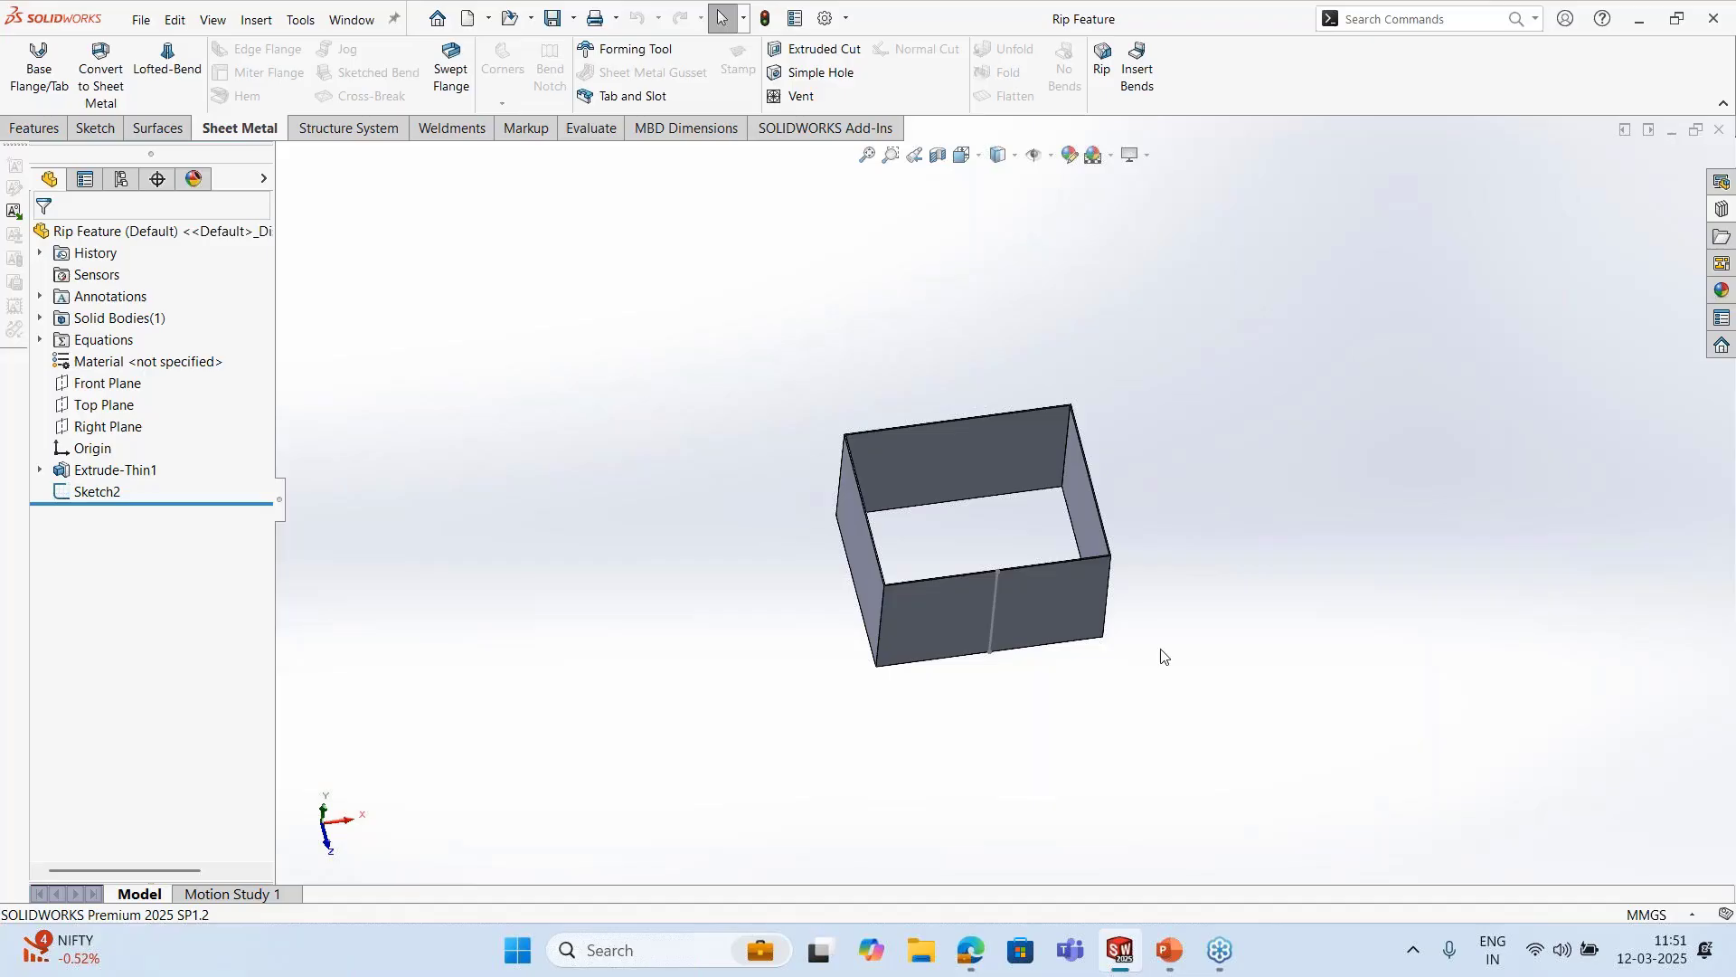
Rip the thin-walled box along the sketch line on its front wall with a 0.10 mm gap
click(1099, 83)
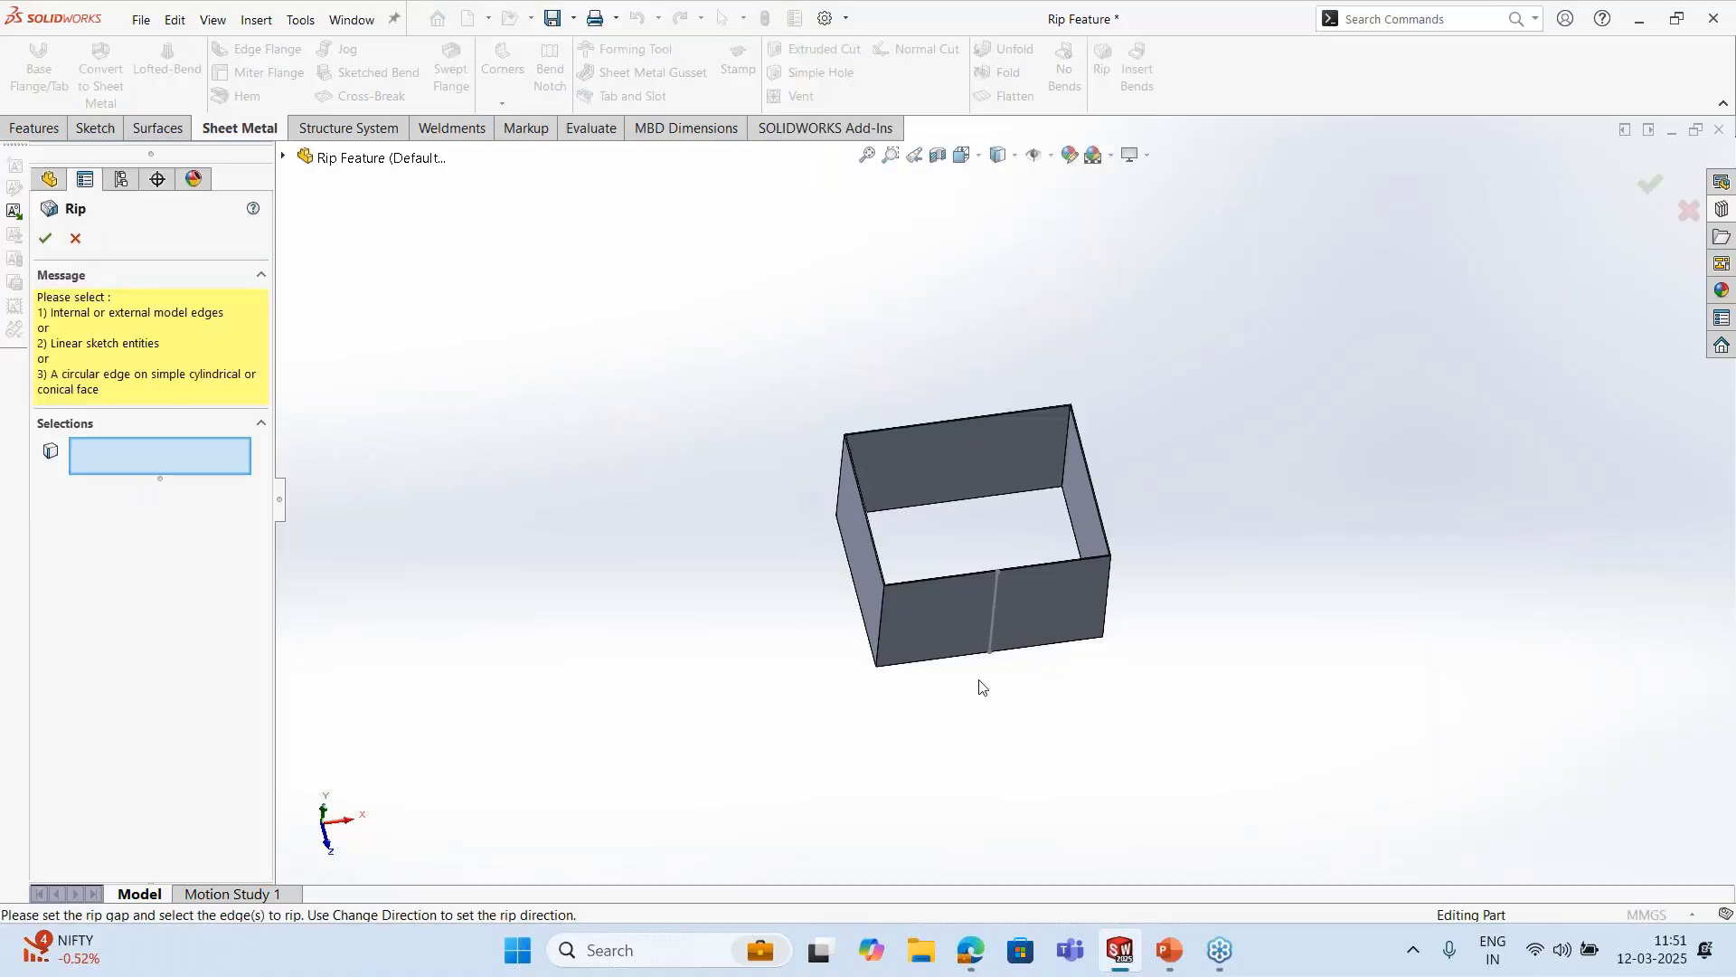
click(991, 630)
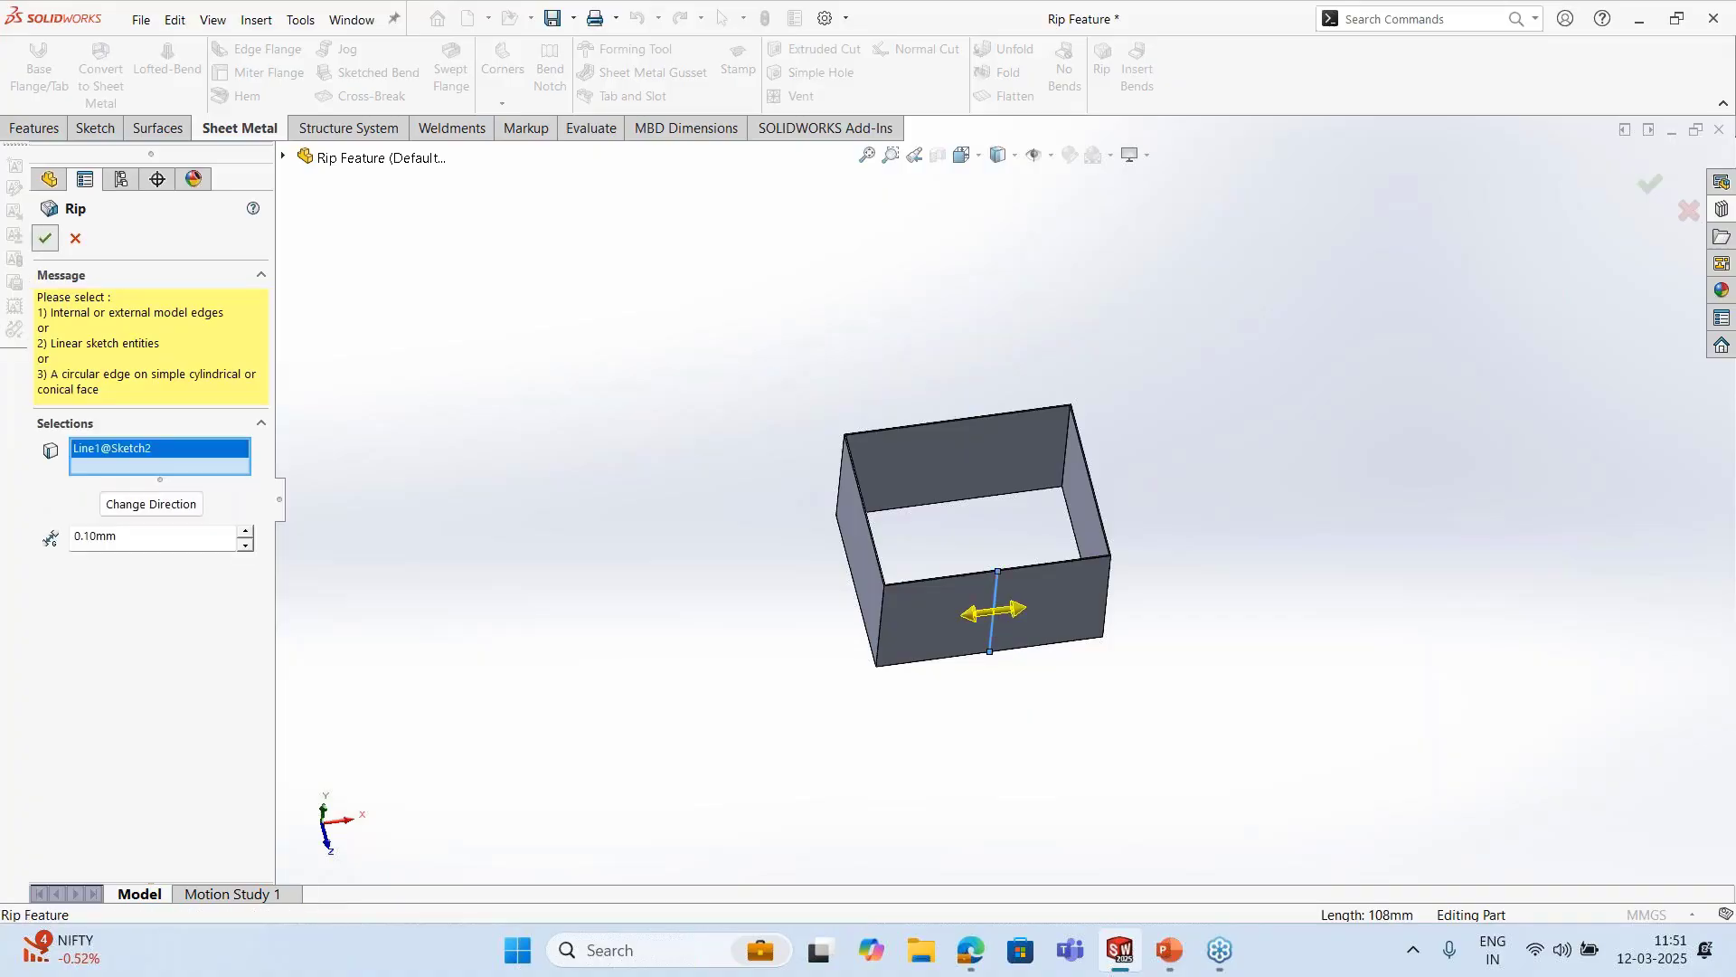
click(45, 238)
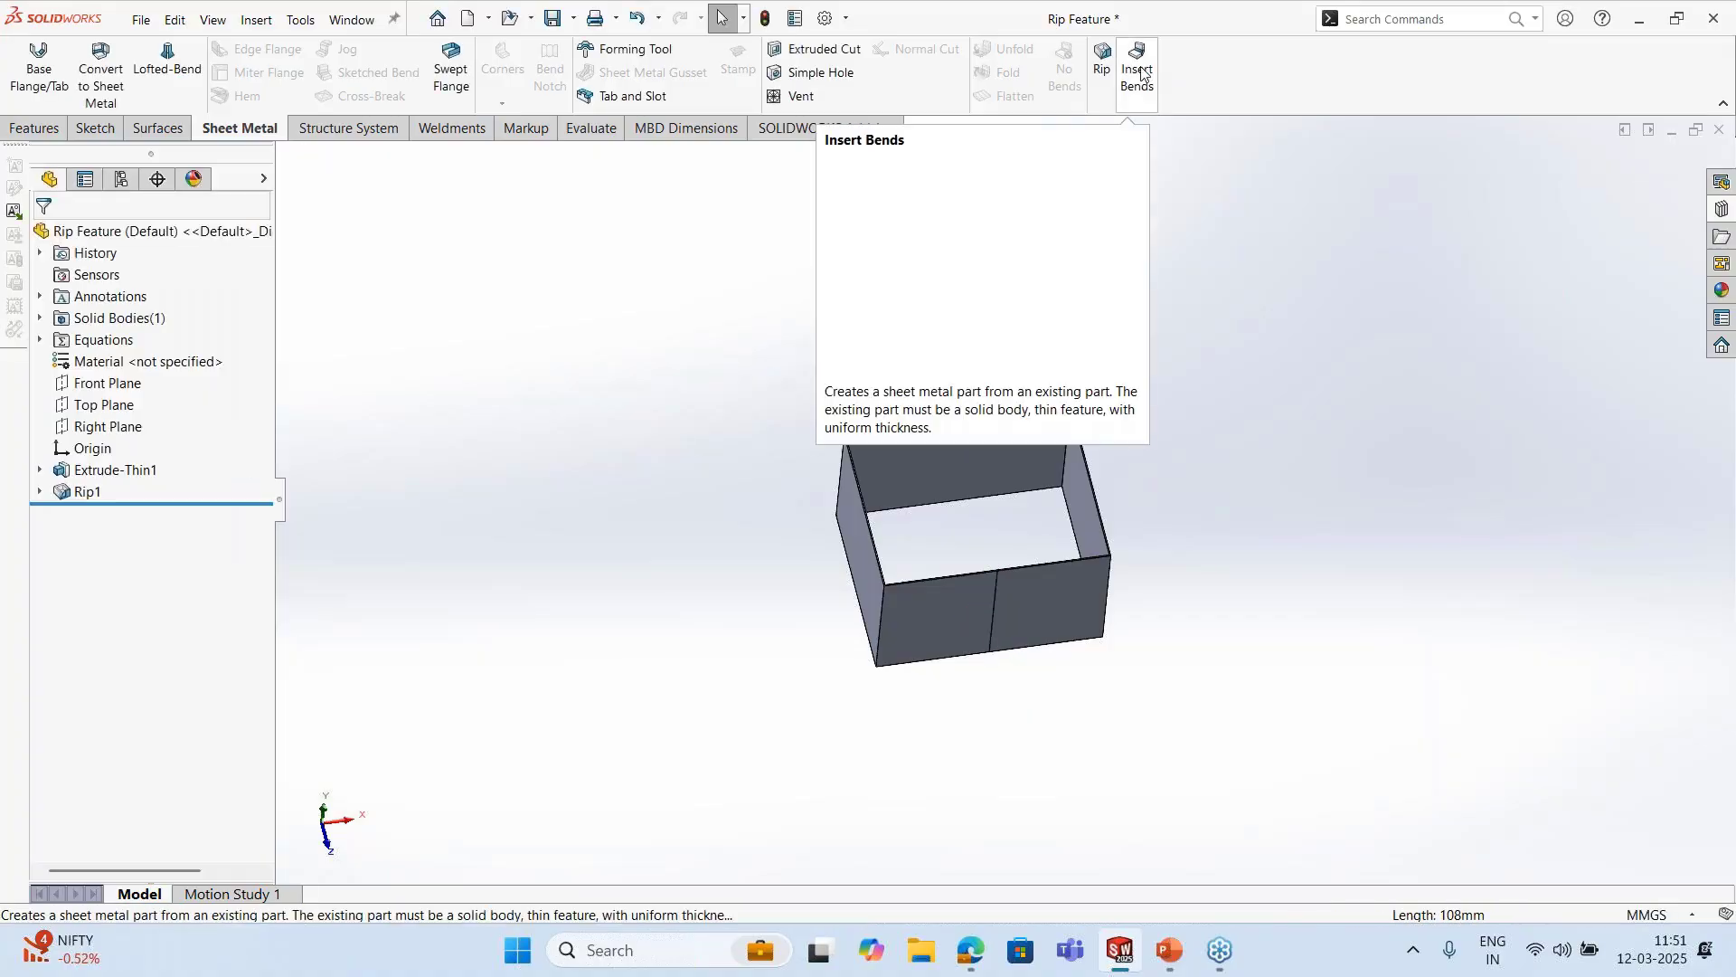
Insert bends into the ripped box, using the front wall face to the left of the rip as the fixed face
click(1141, 73)
click(937, 638)
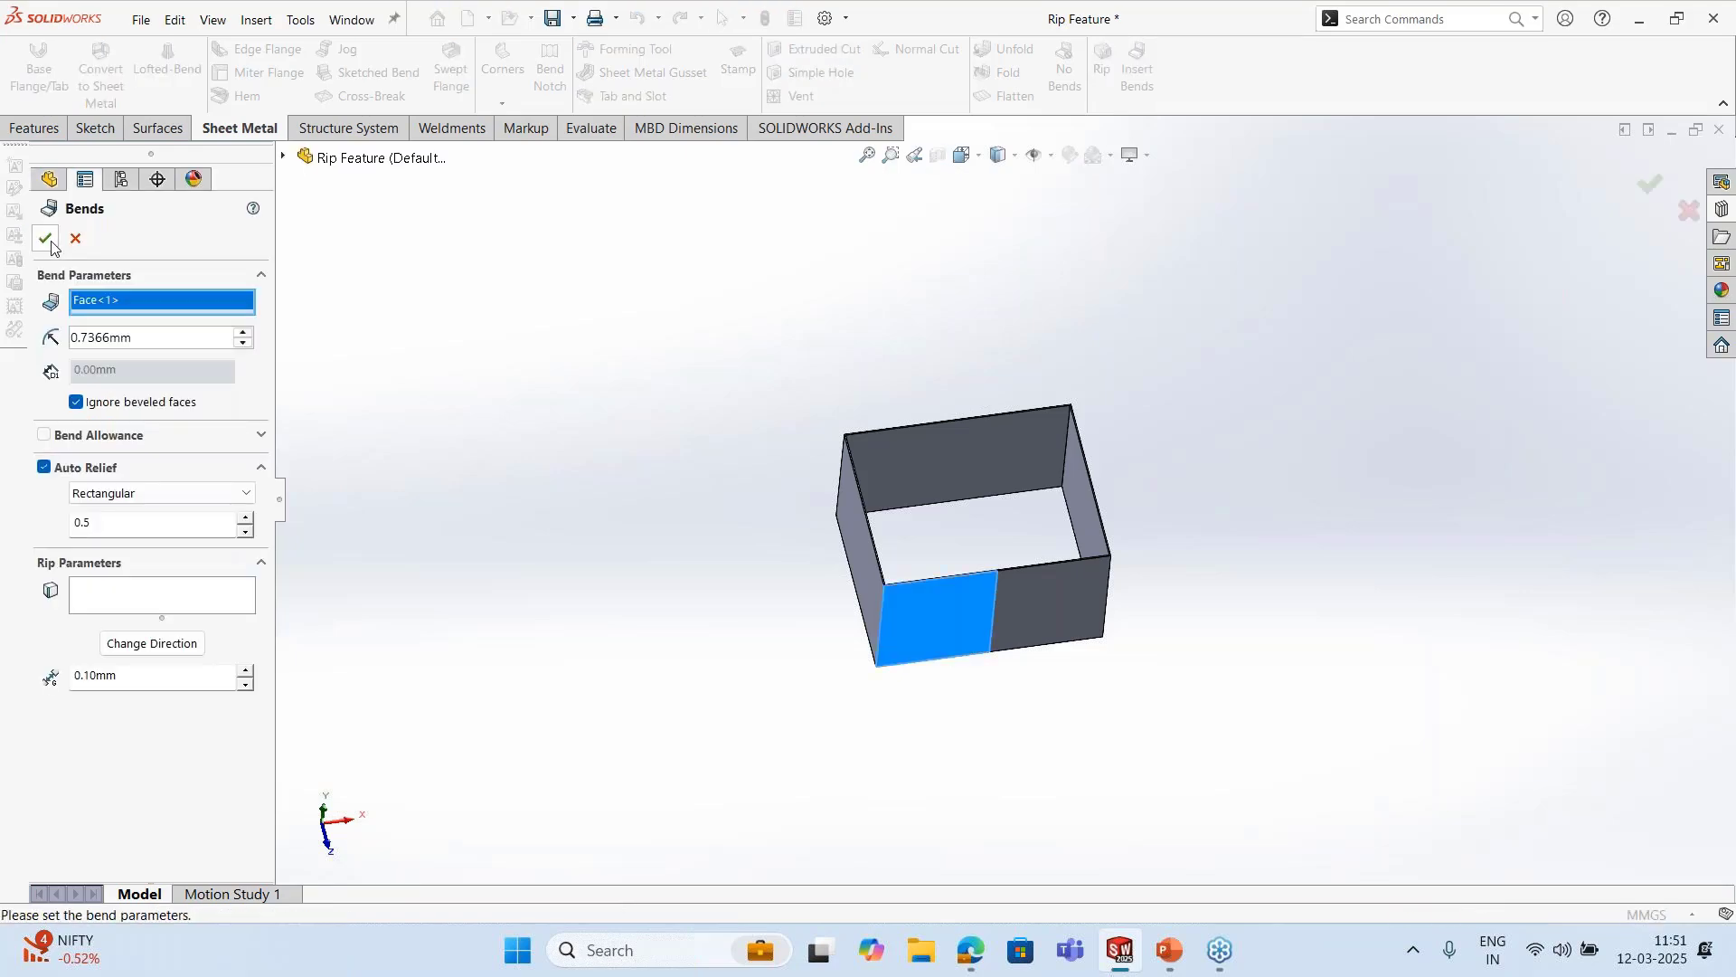
click(51, 242)
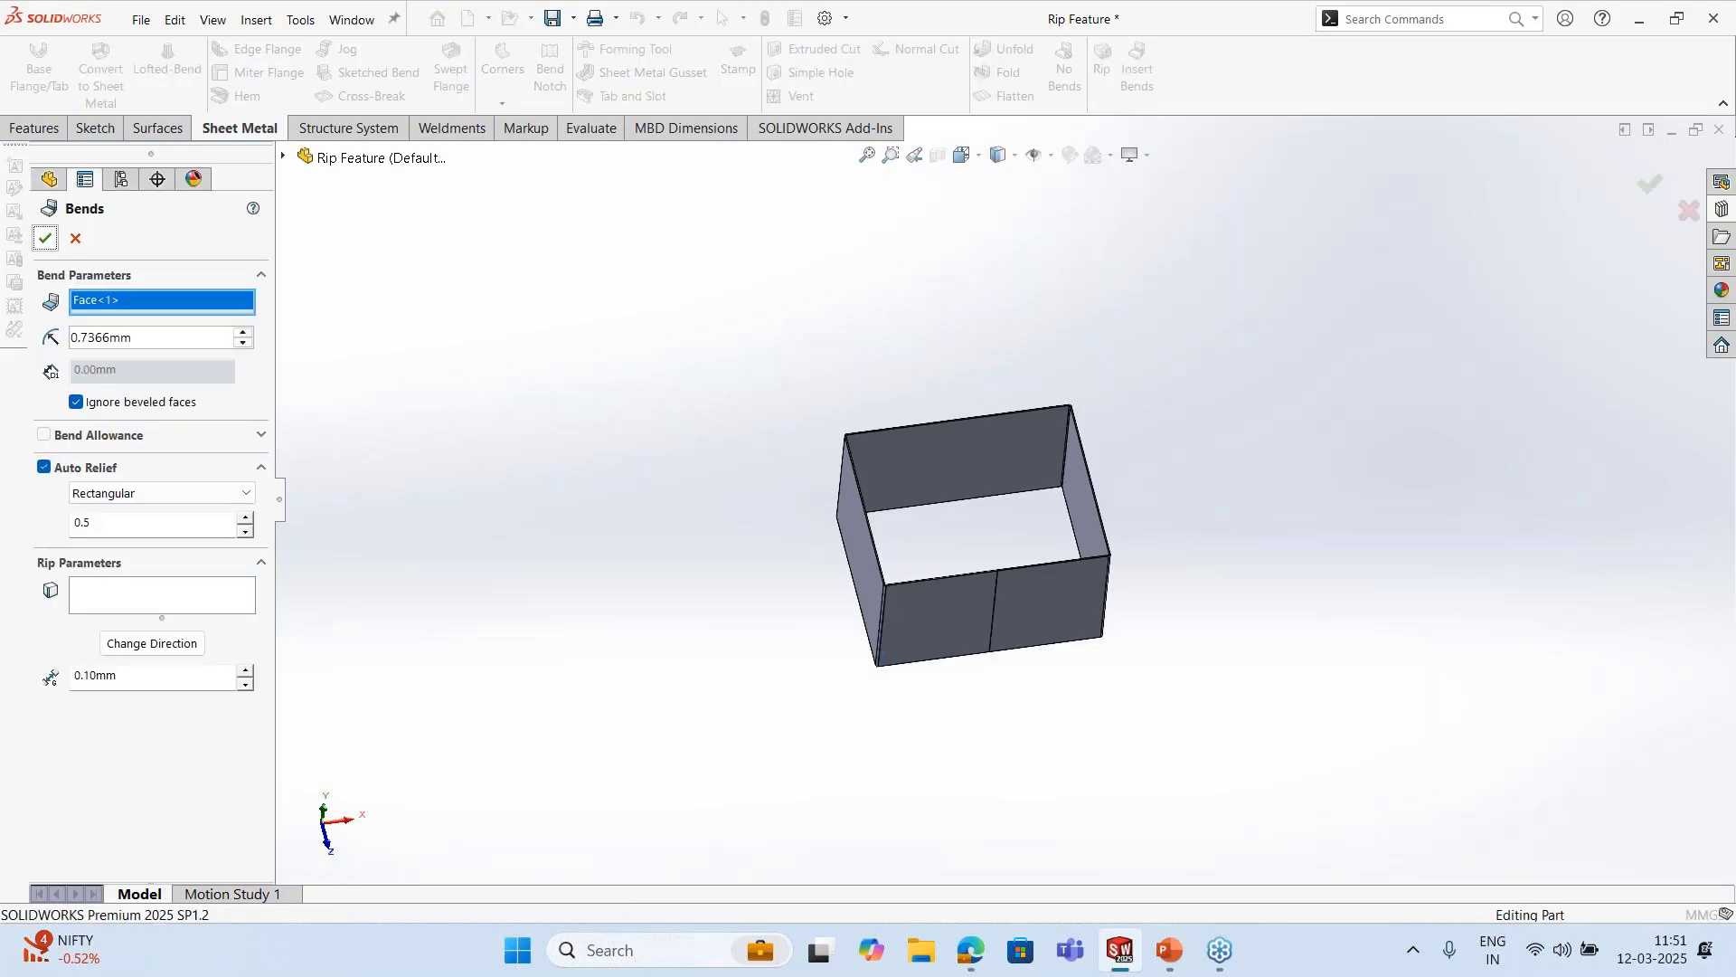
scroll(950, 660, down, 2)
middle_drag(957, 647, 1019, 452)
middle_drag(981, 550, 814, 543)
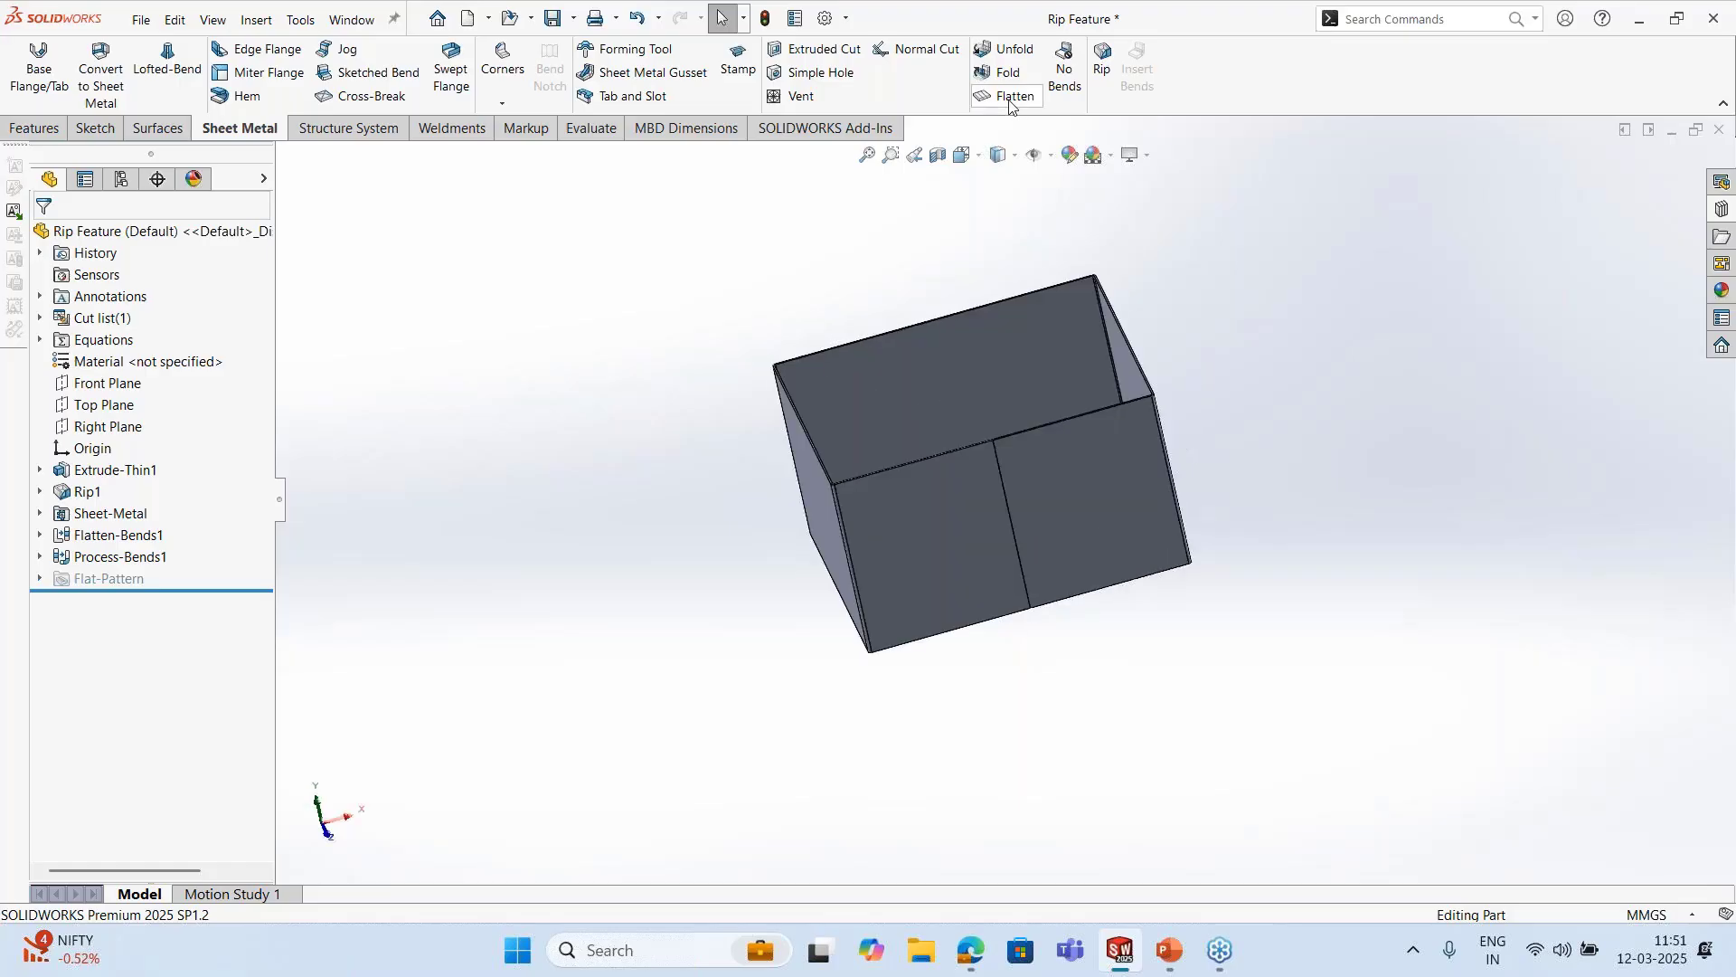
Flatten the box to inspect its flat pattern and return it to the folded state
click(1010, 98)
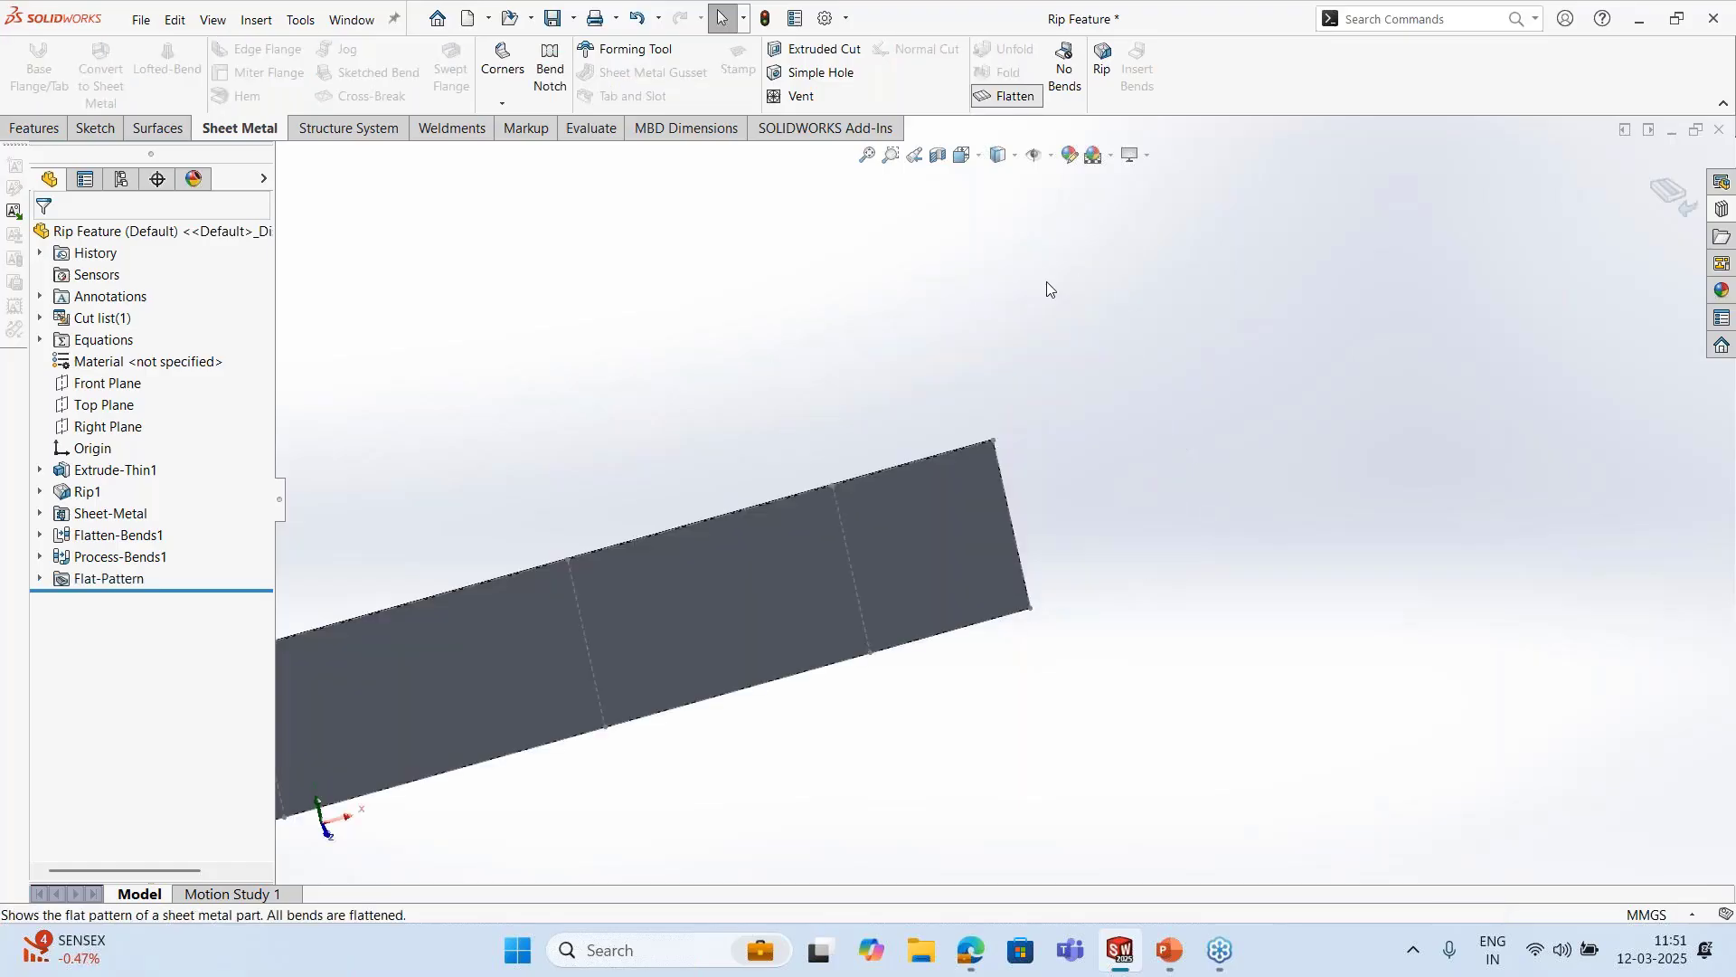
middle_drag(1038, 480, 837, 511)
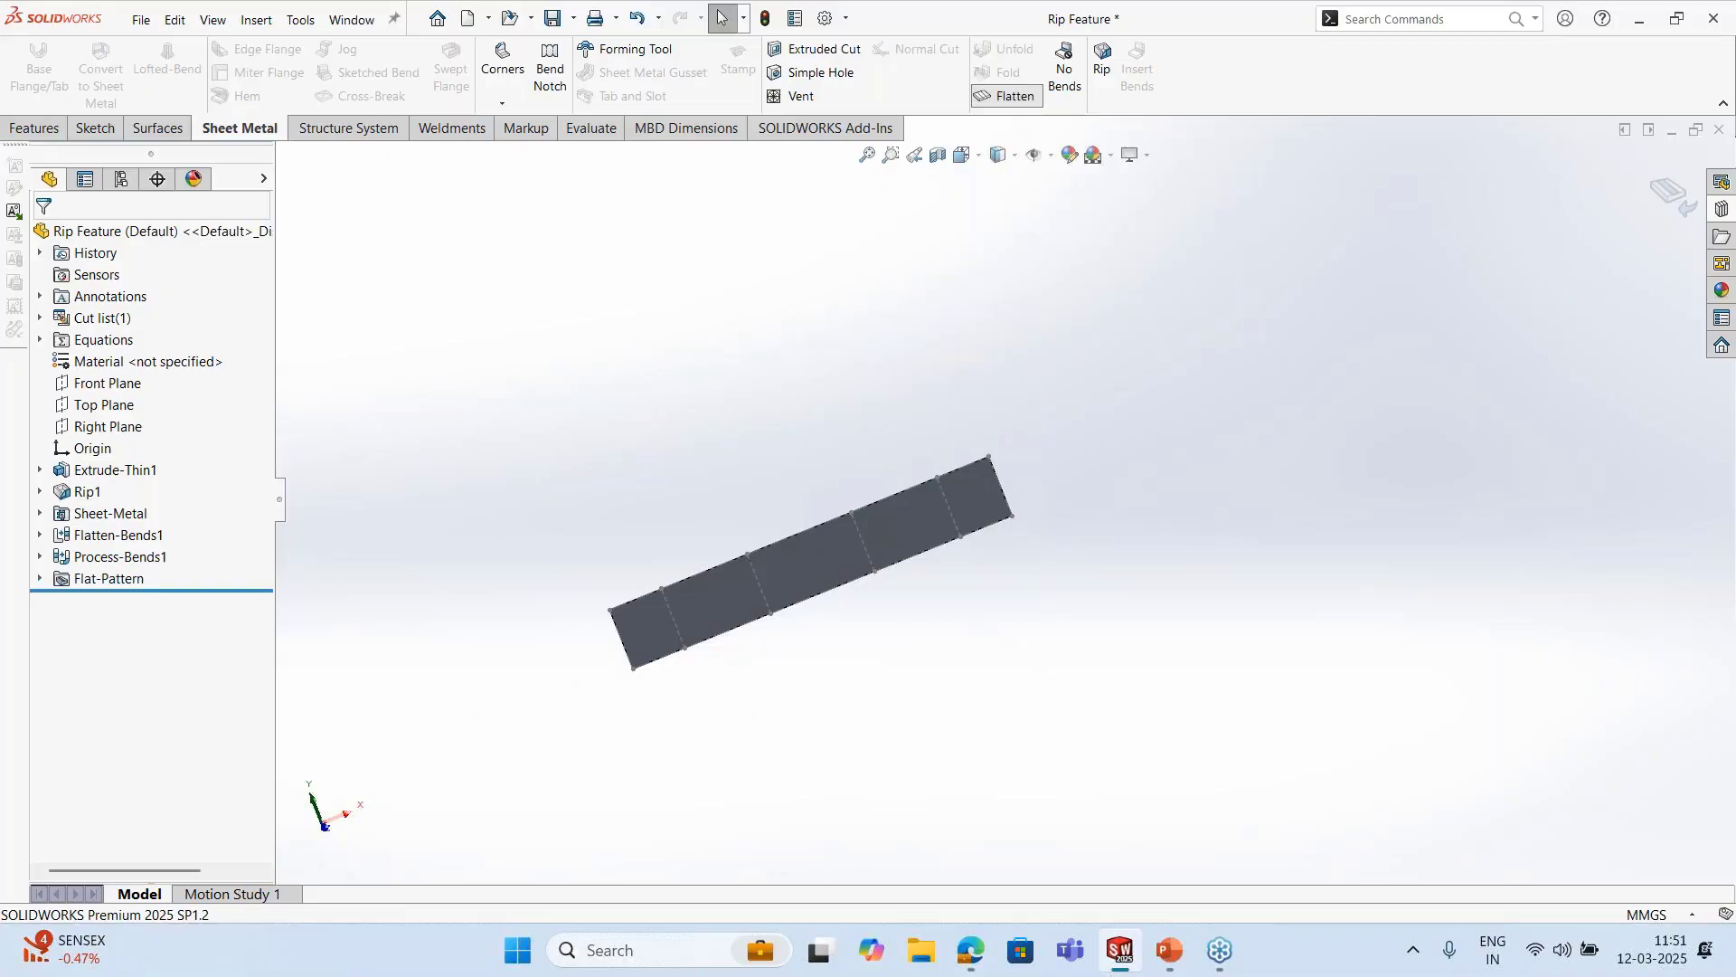
click(1009, 96)
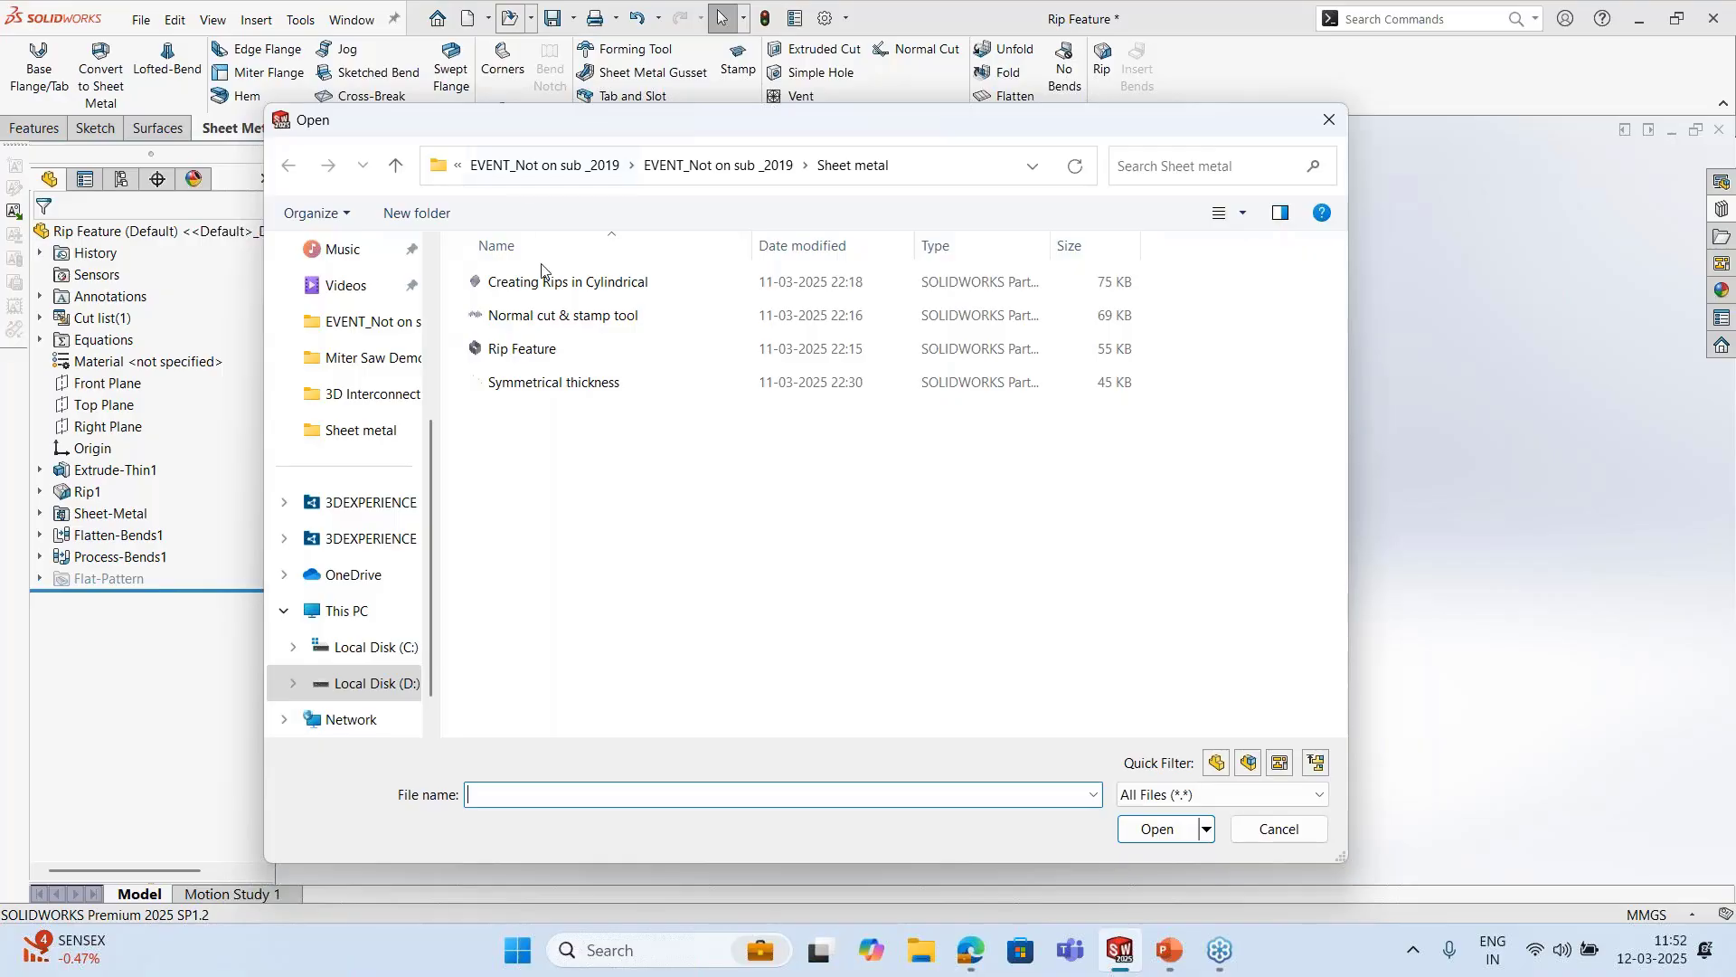
Open the Creating Rips in Cylindrical part from the Sheet metal folder and view the cylinder
click(545, 282)
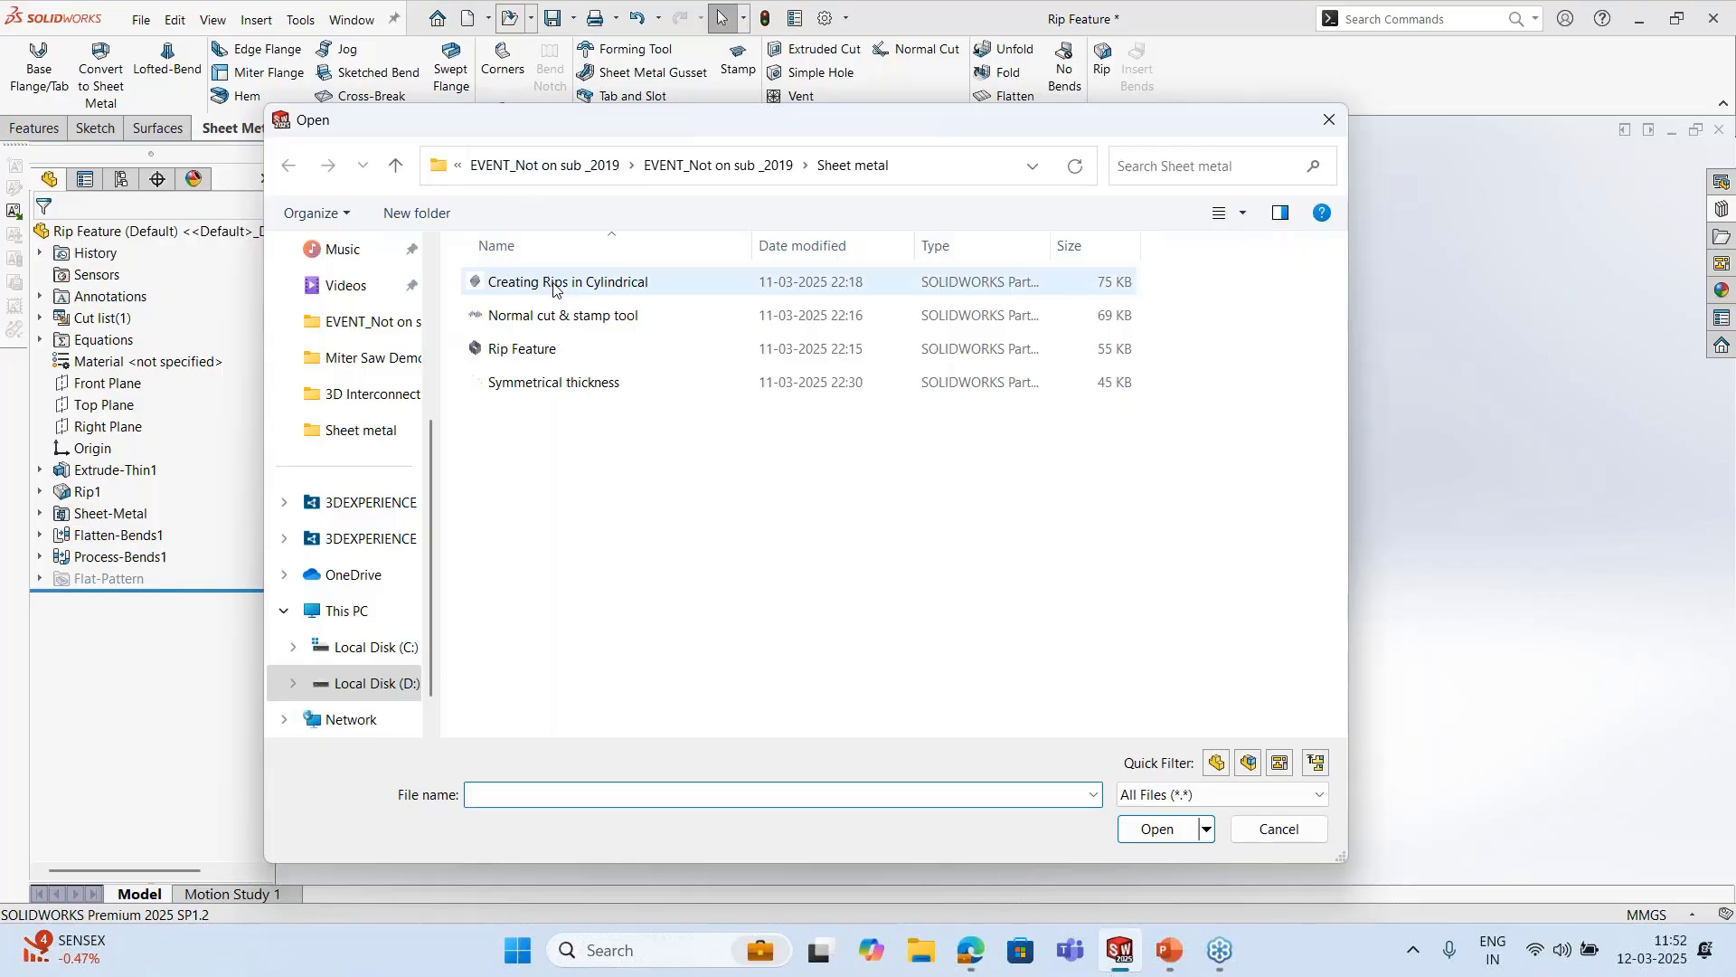
click(1155, 827)
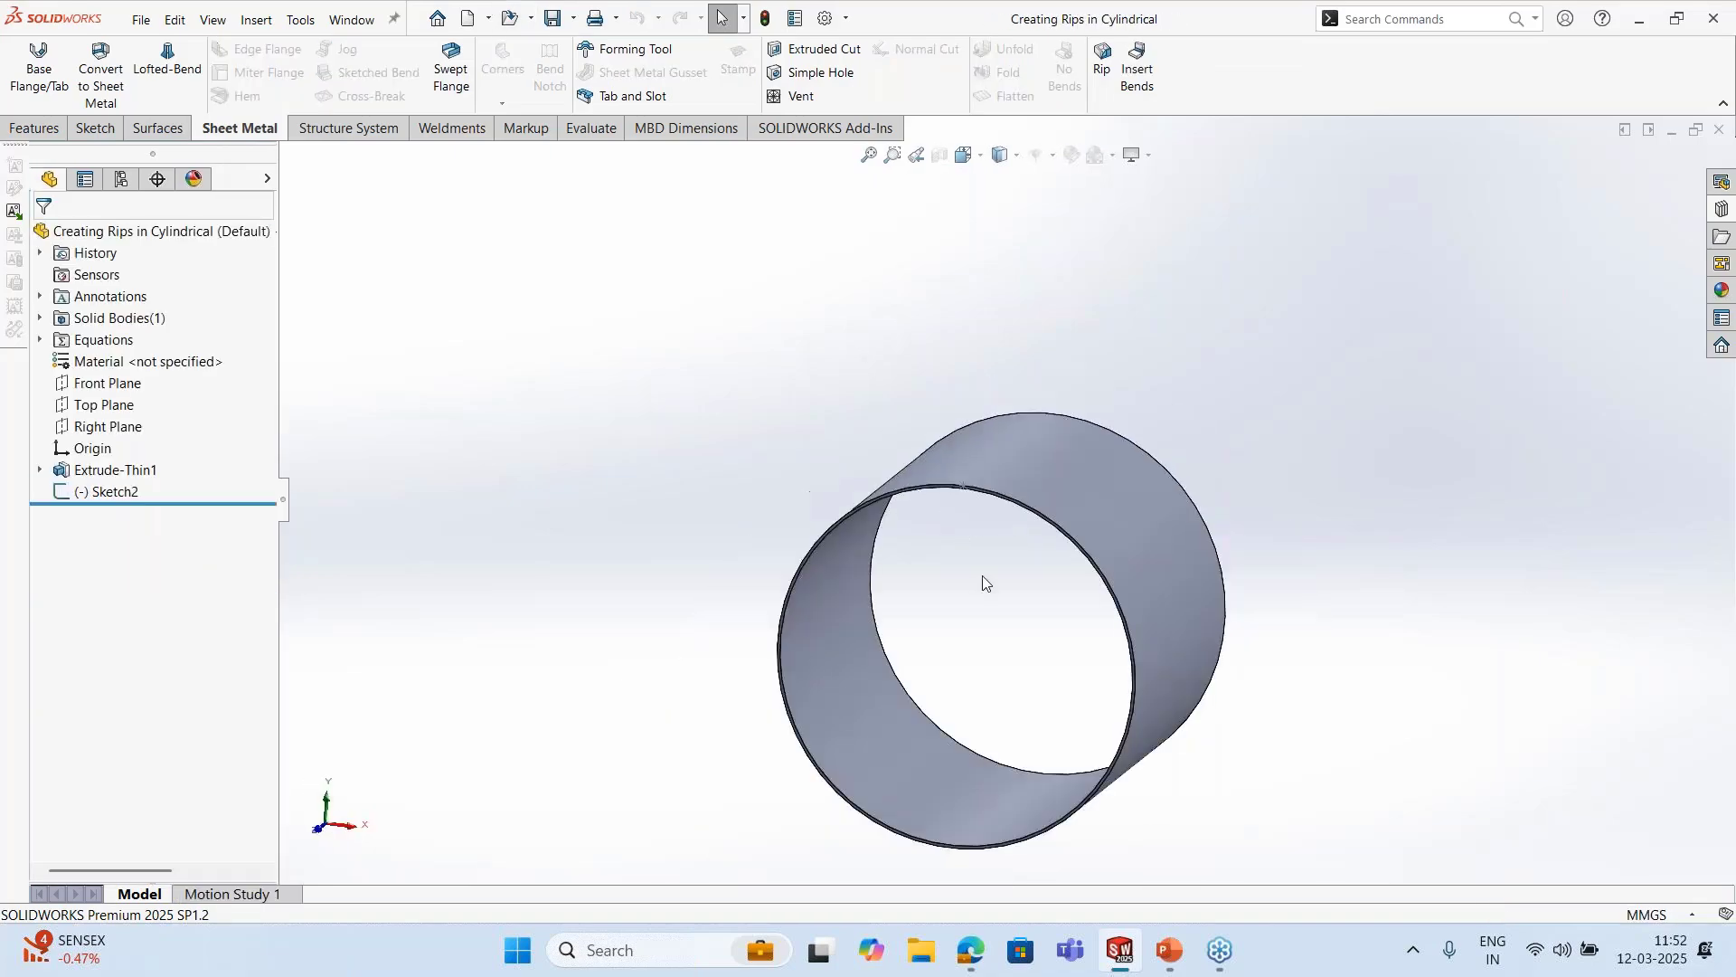
middle_drag(1160, 577, 1040, 549)
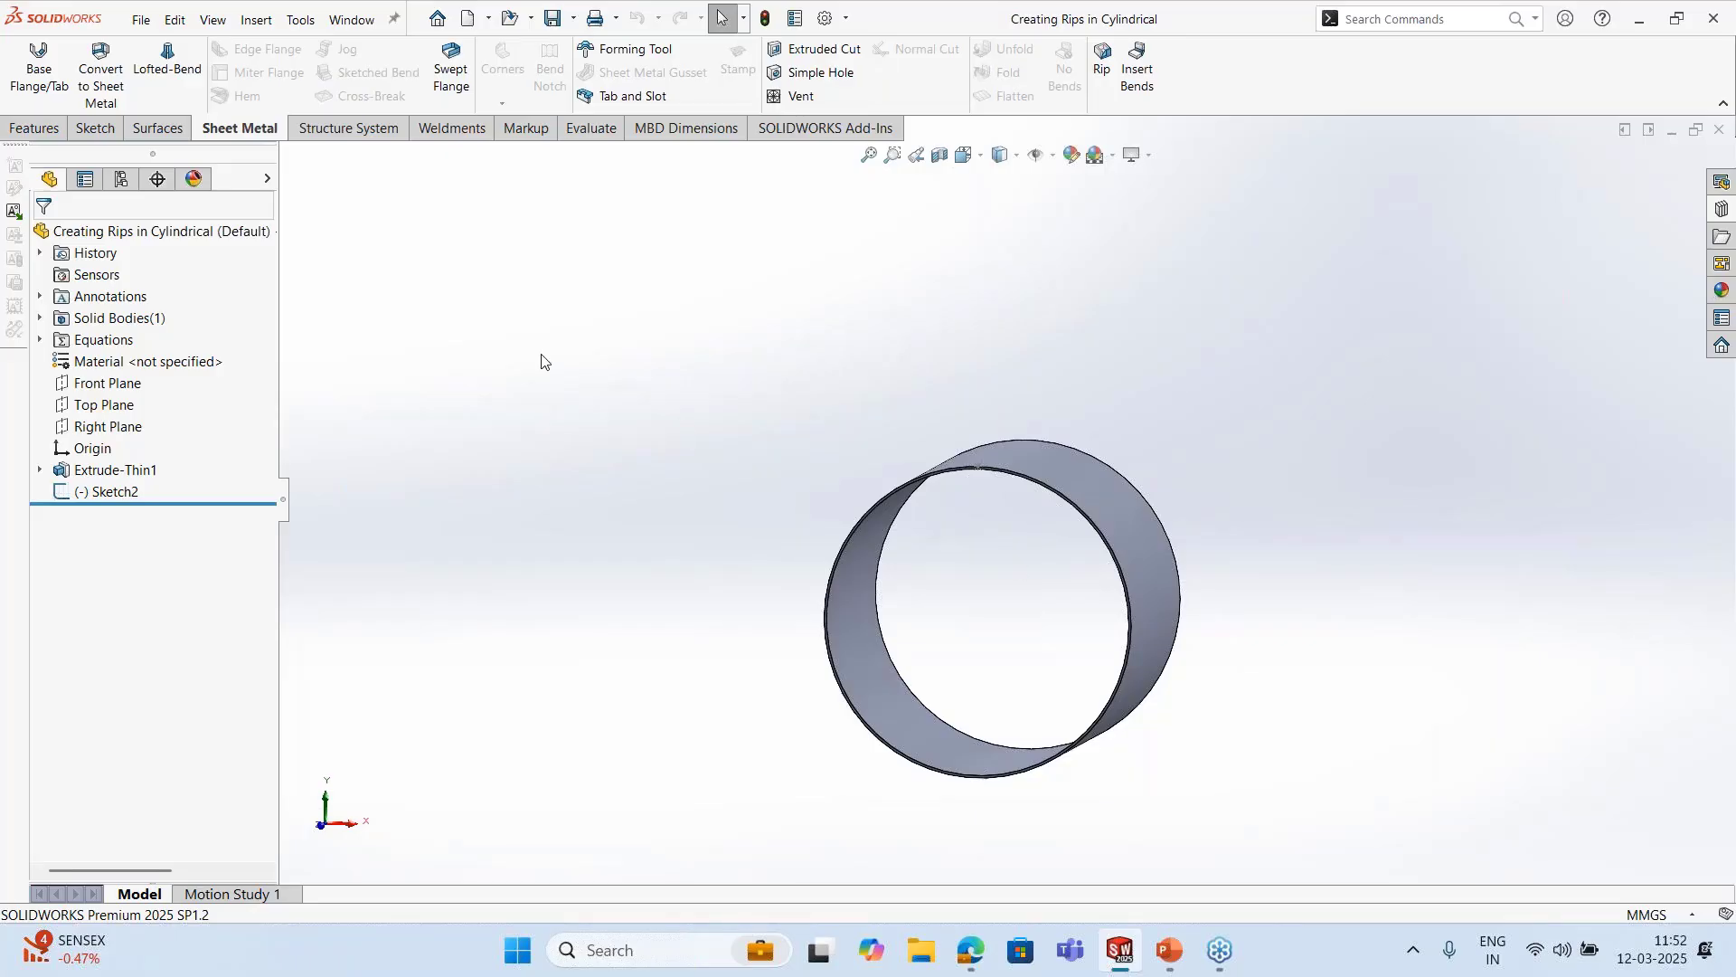
Rip the cylinder from its front circular edge at the sketch point, using a Symmetric gap of 2 mm
click(1104, 98)
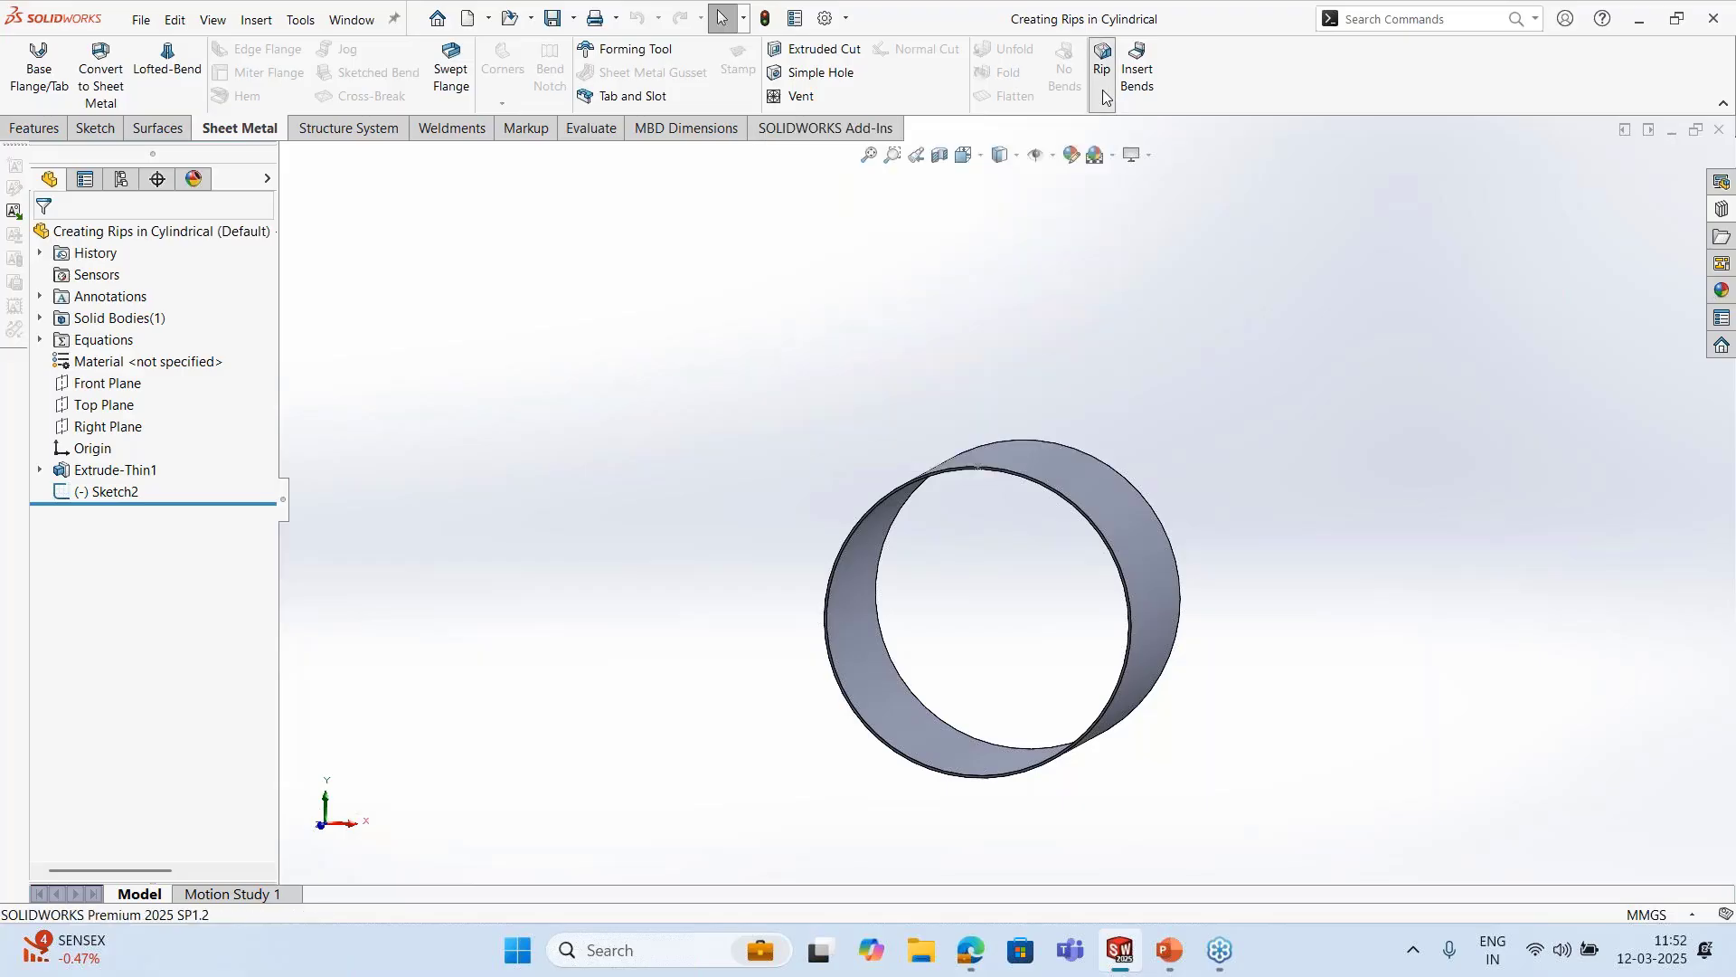
click(954, 465)
scroll(940, 470, down, 4)
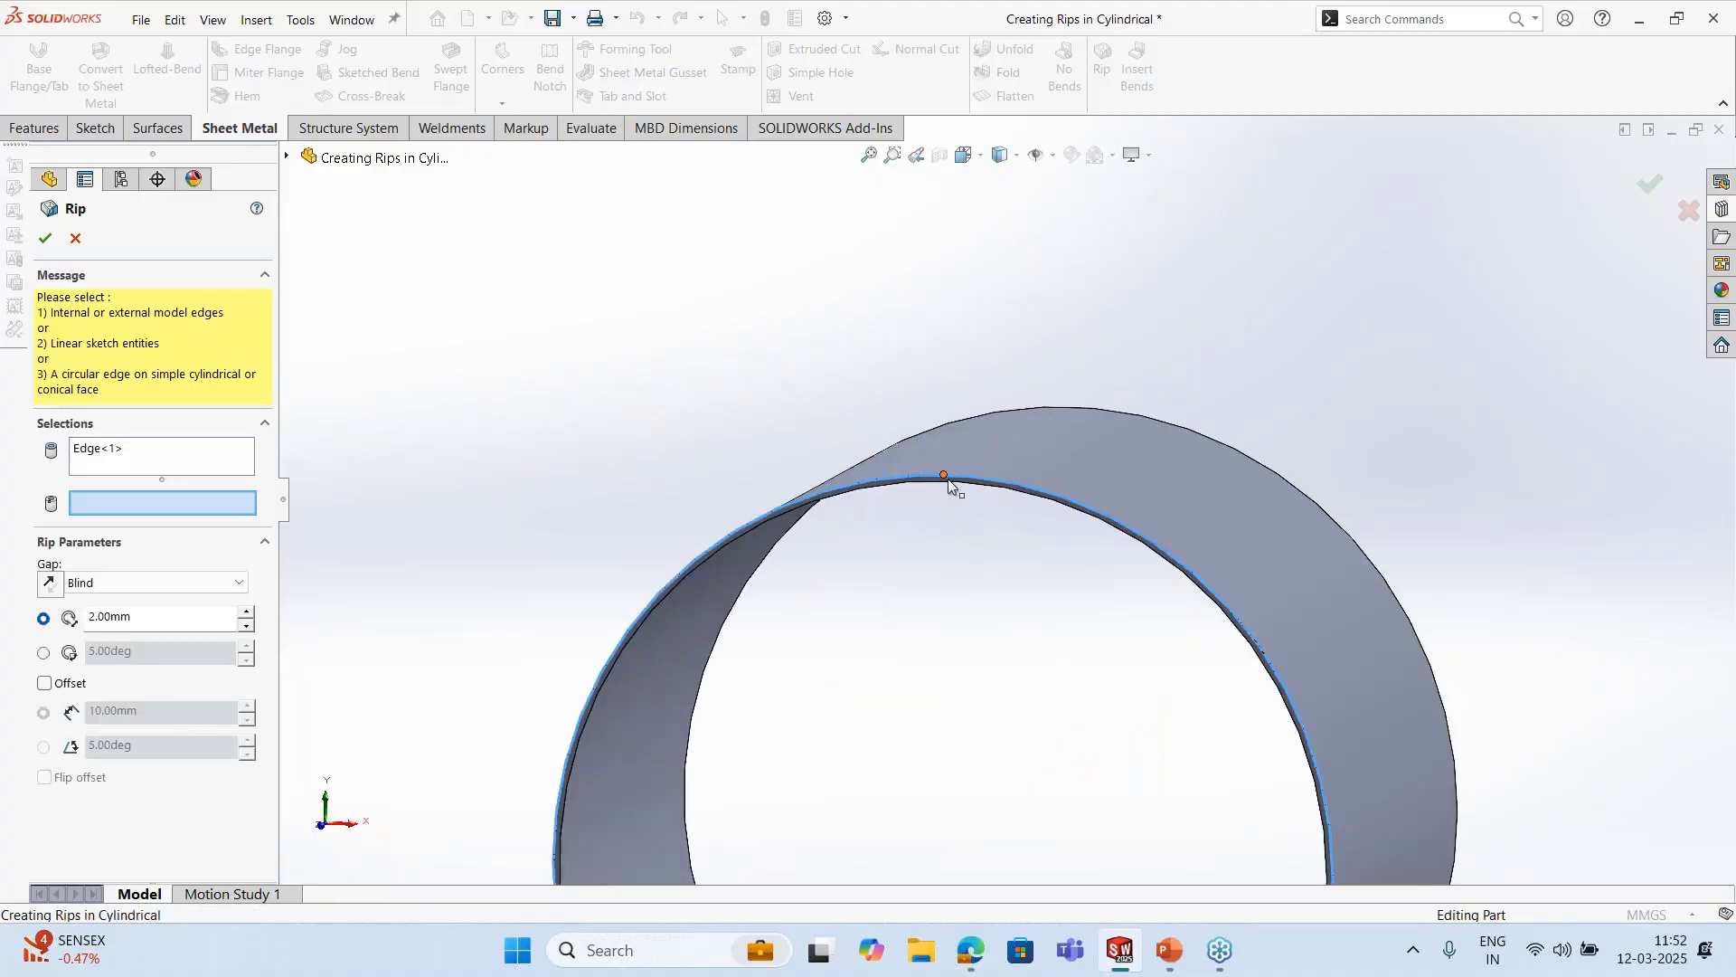
click(946, 477)
scroll(960, 465, down, 6)
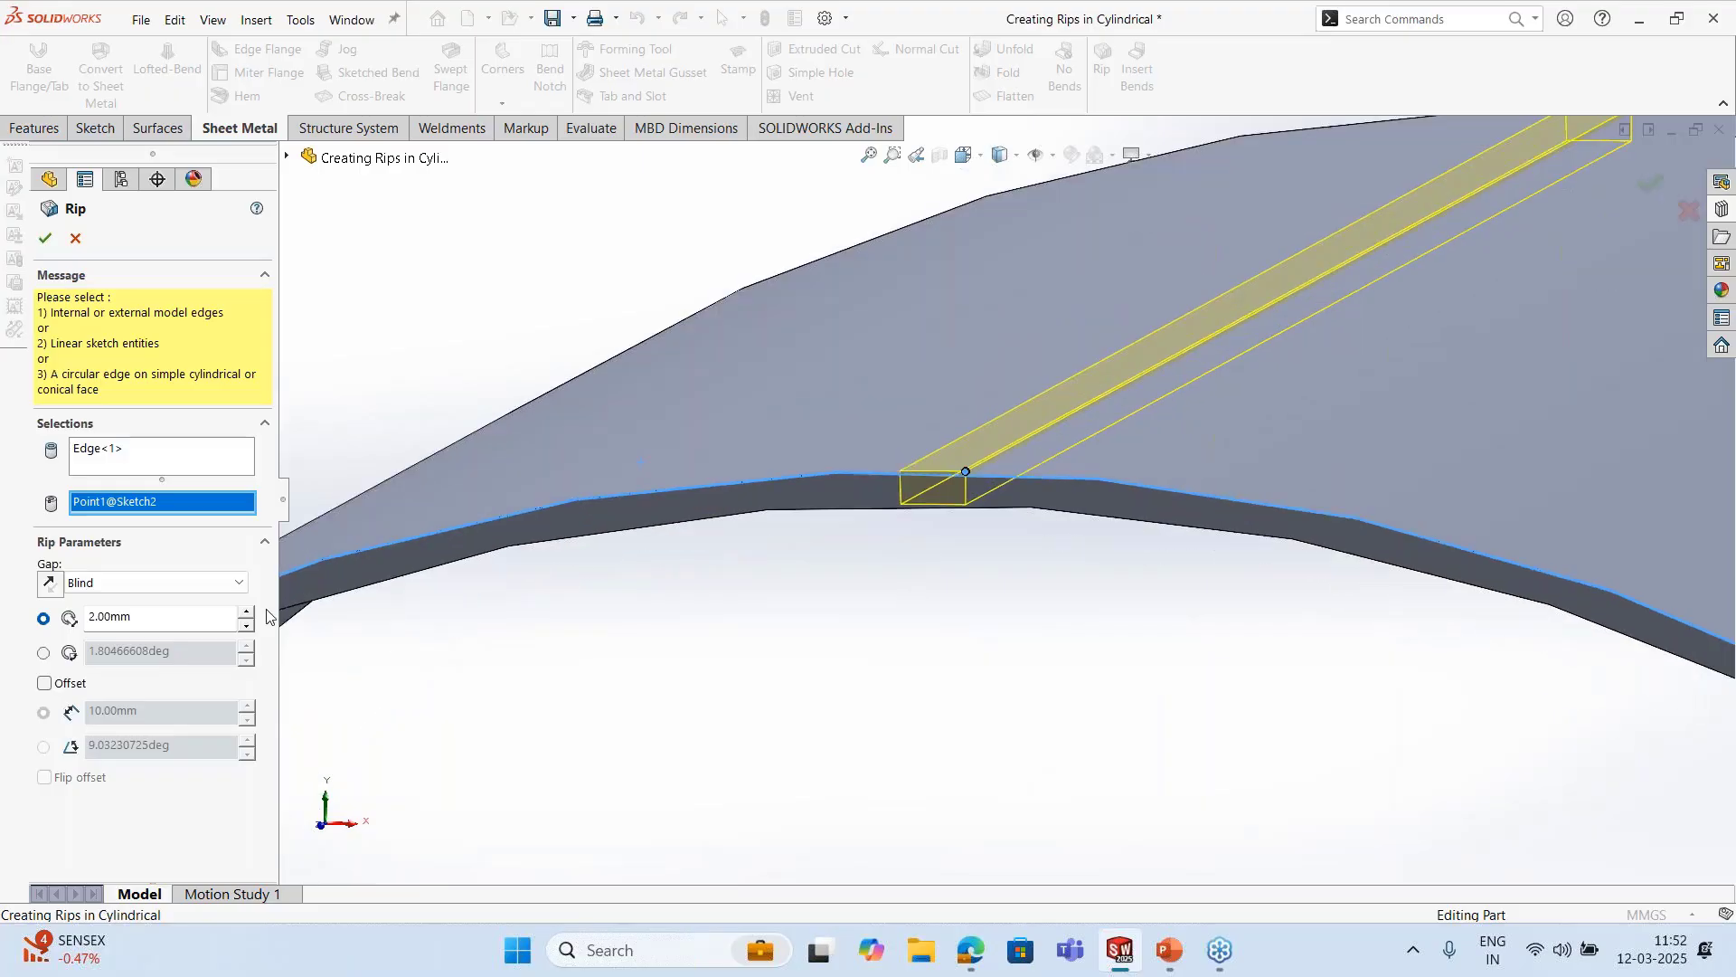
click(169, 583)
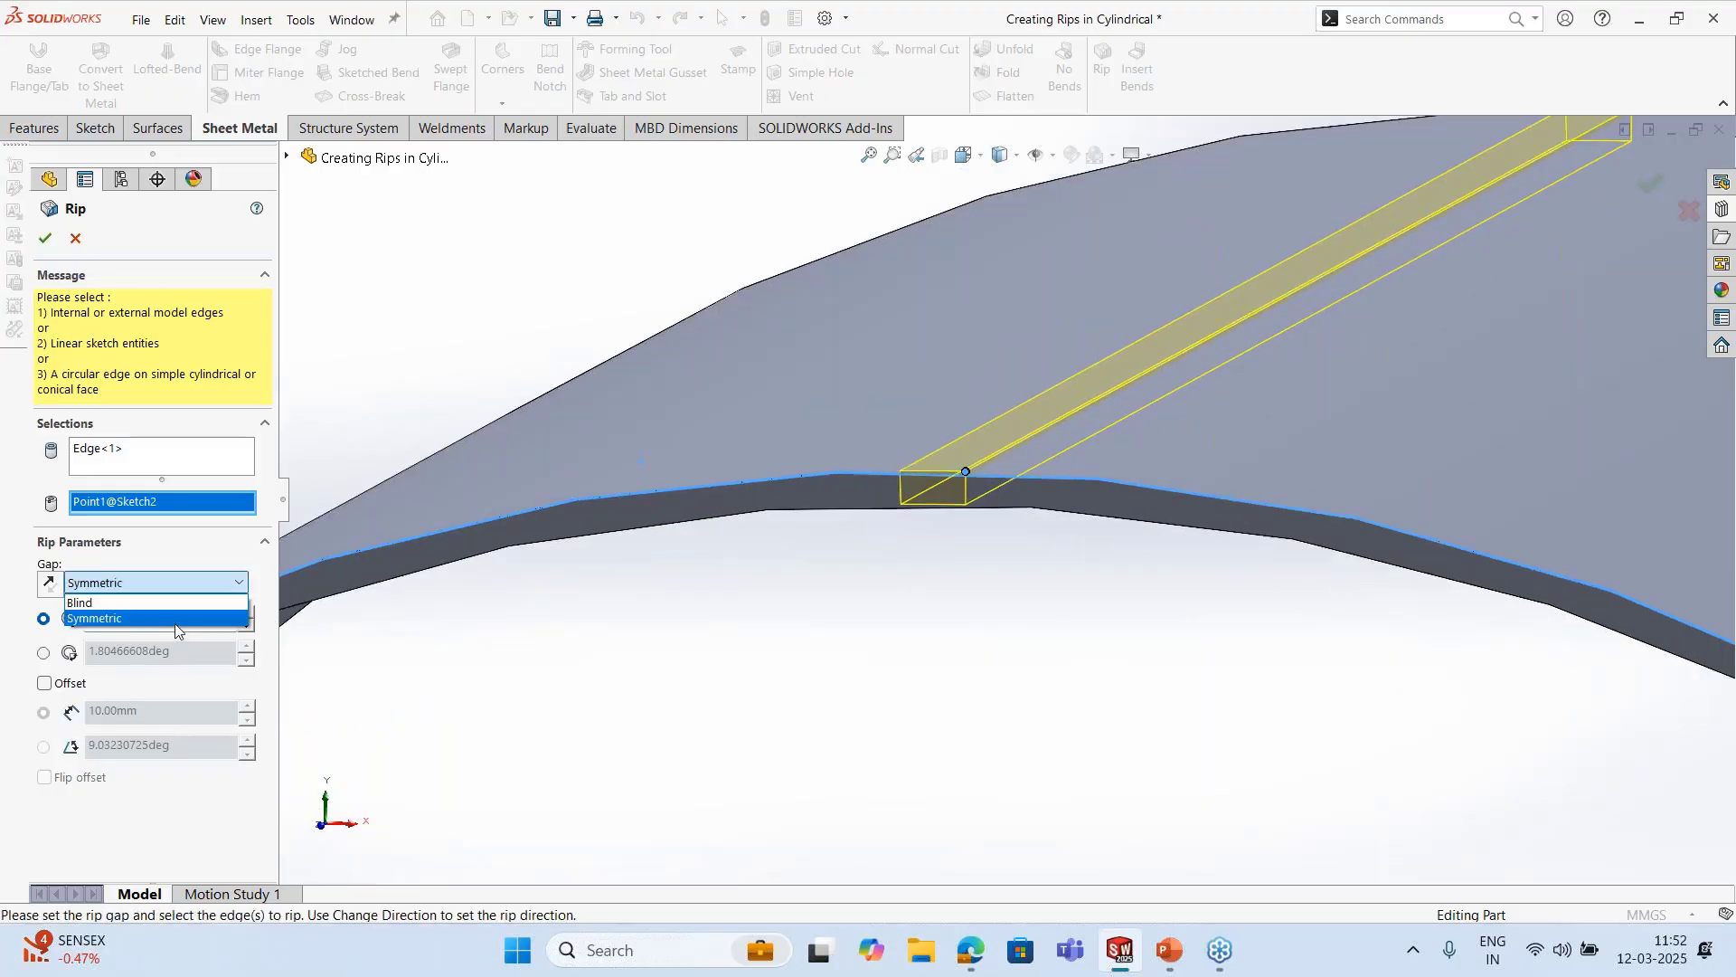
click(176, 621)
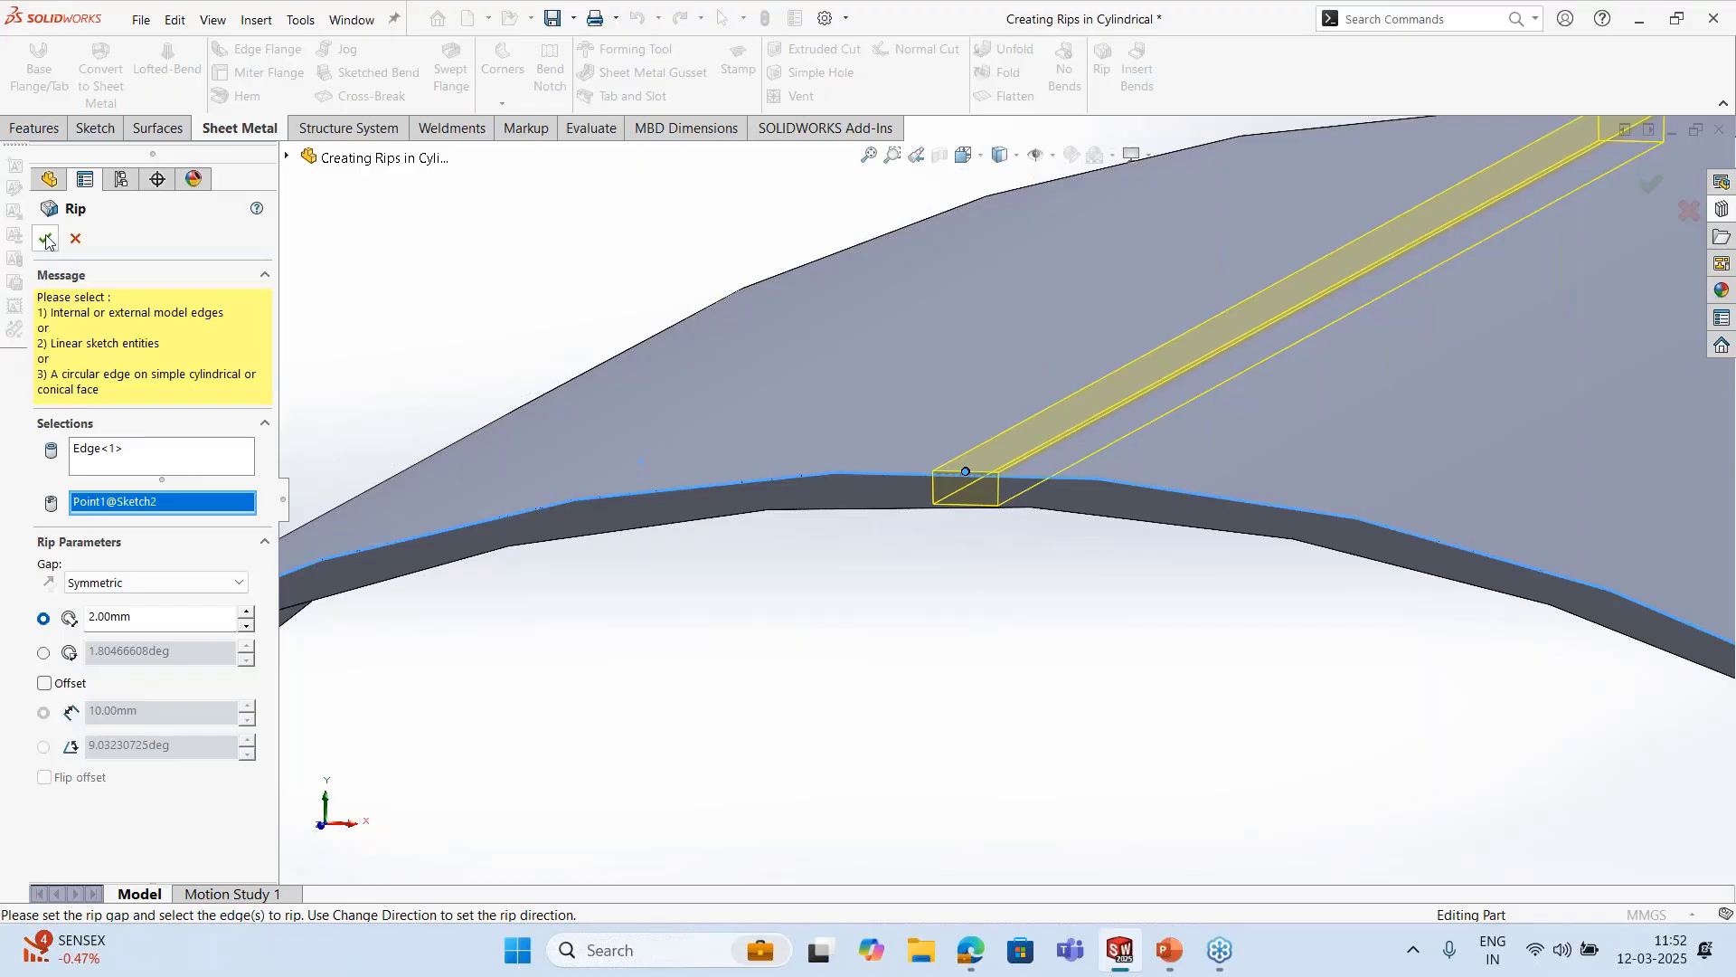
click(46, 239)
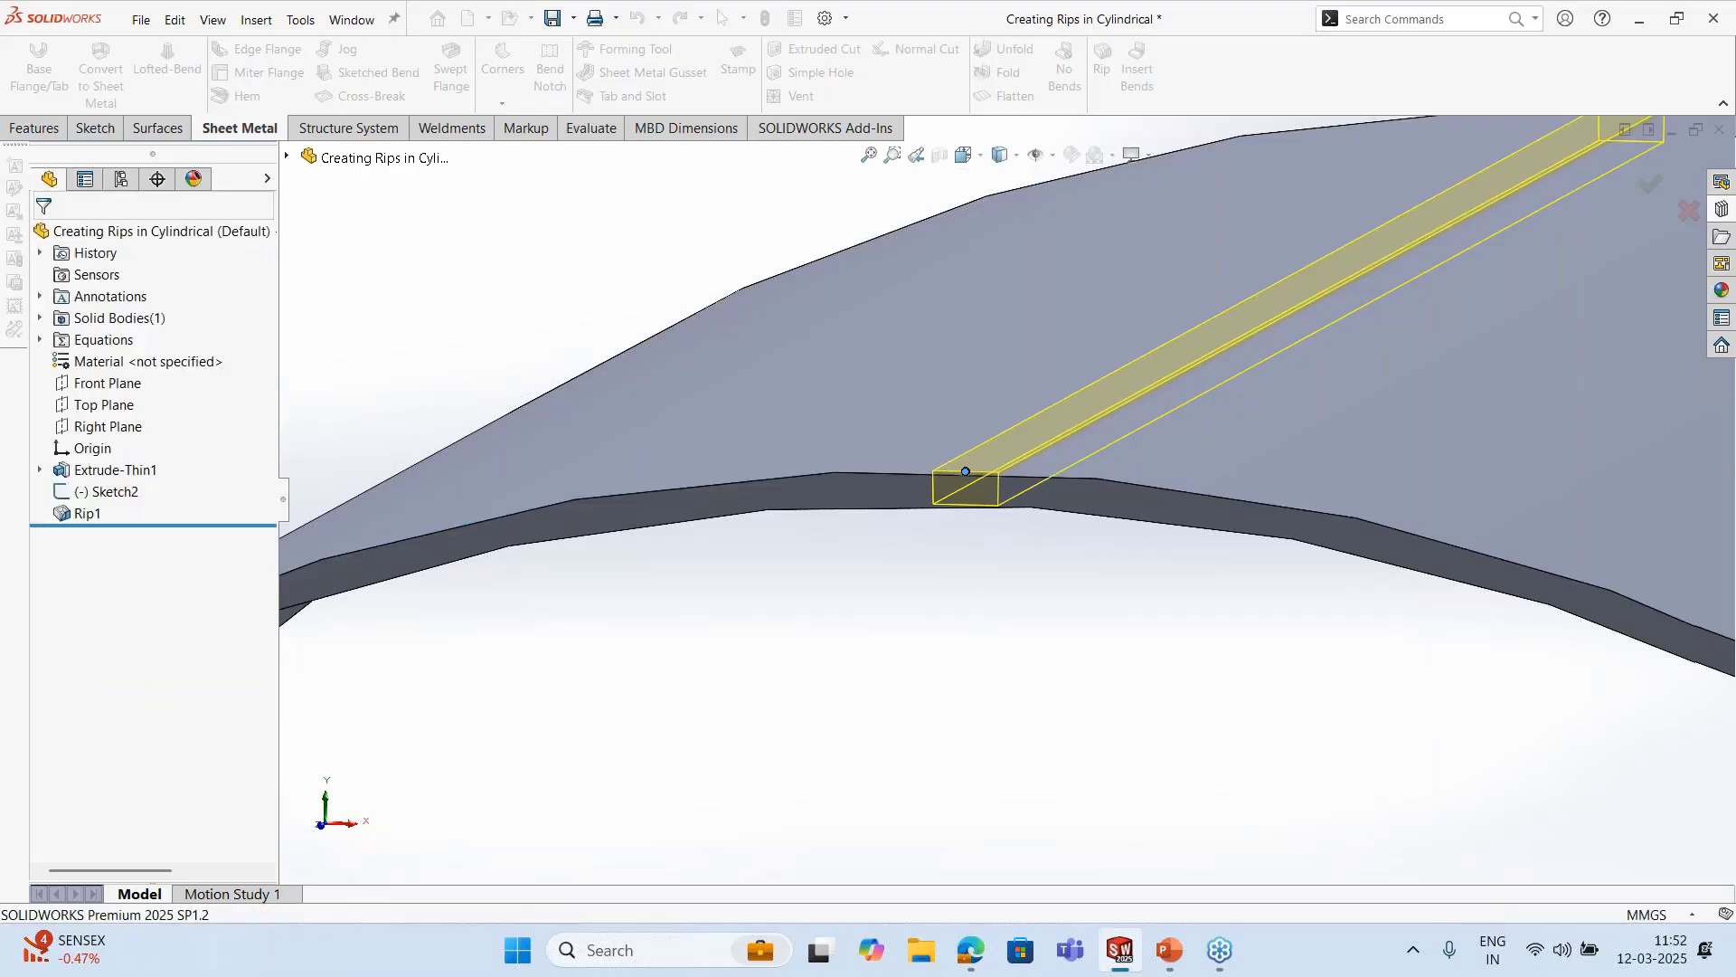
scroll(1010, 496, up, 10)
middle_drag(982, 661, 1036, 668)
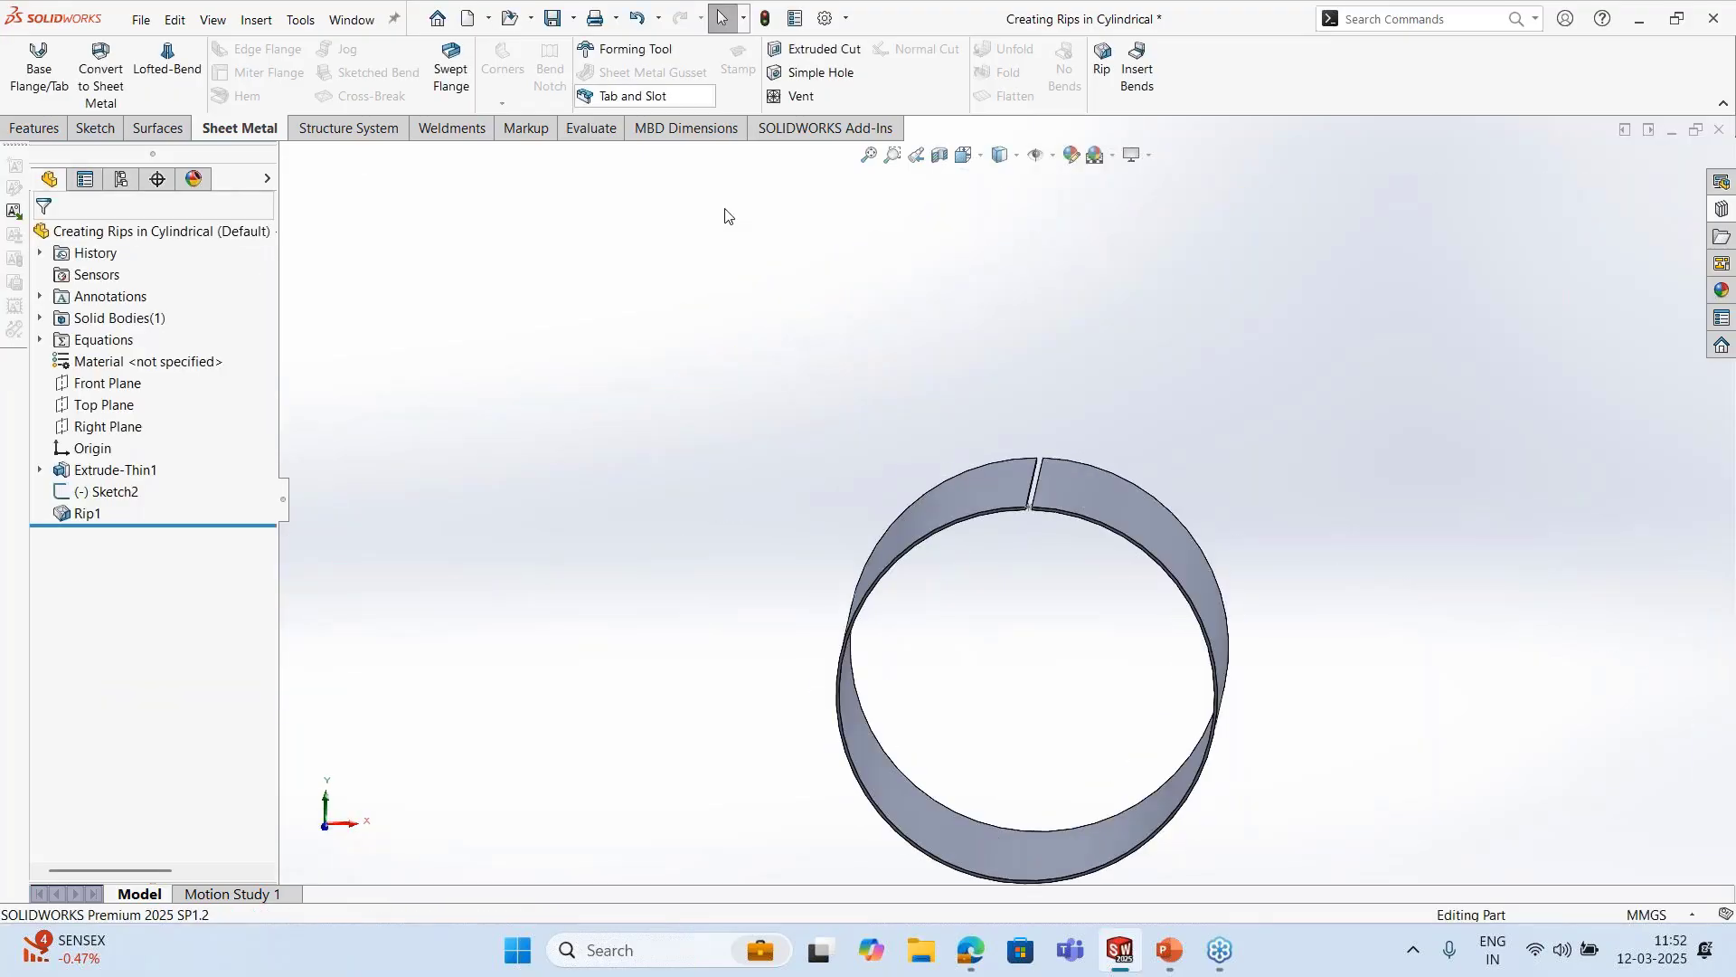
Insert bends into the ripped cylinder, using the front edge beside the rip as the fixed edge
middle_drag(962, 447, 827, 450)
scroll(1022, 491, up, 1)
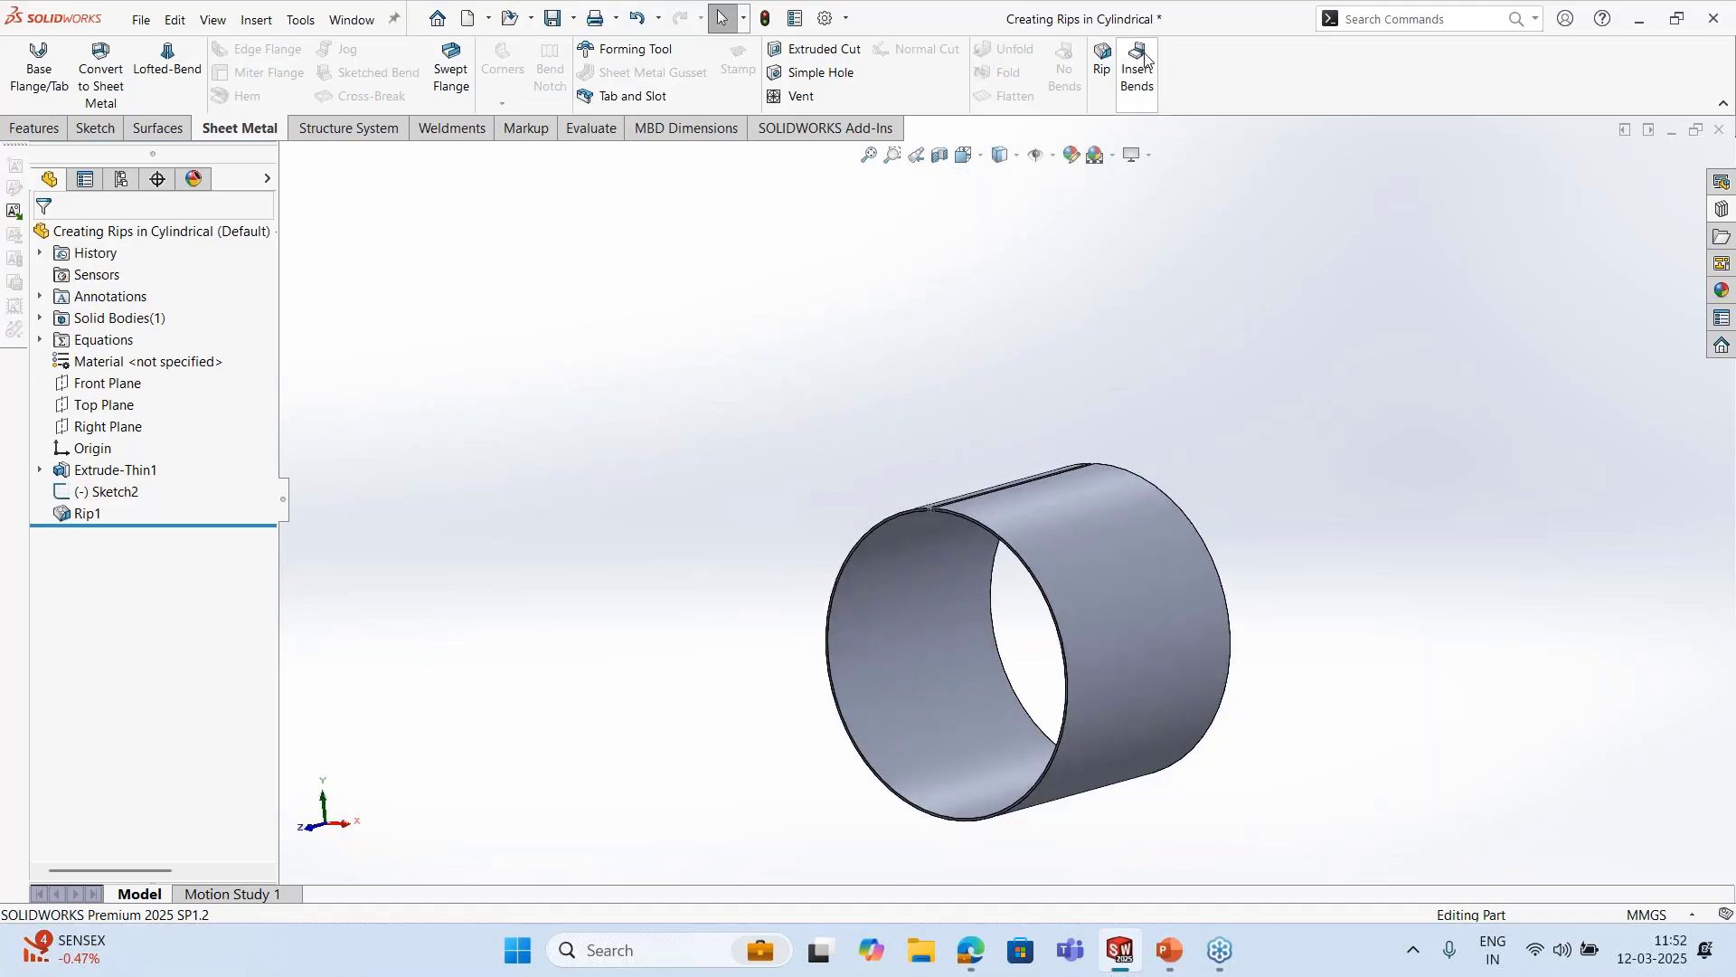
click(1132, 111)
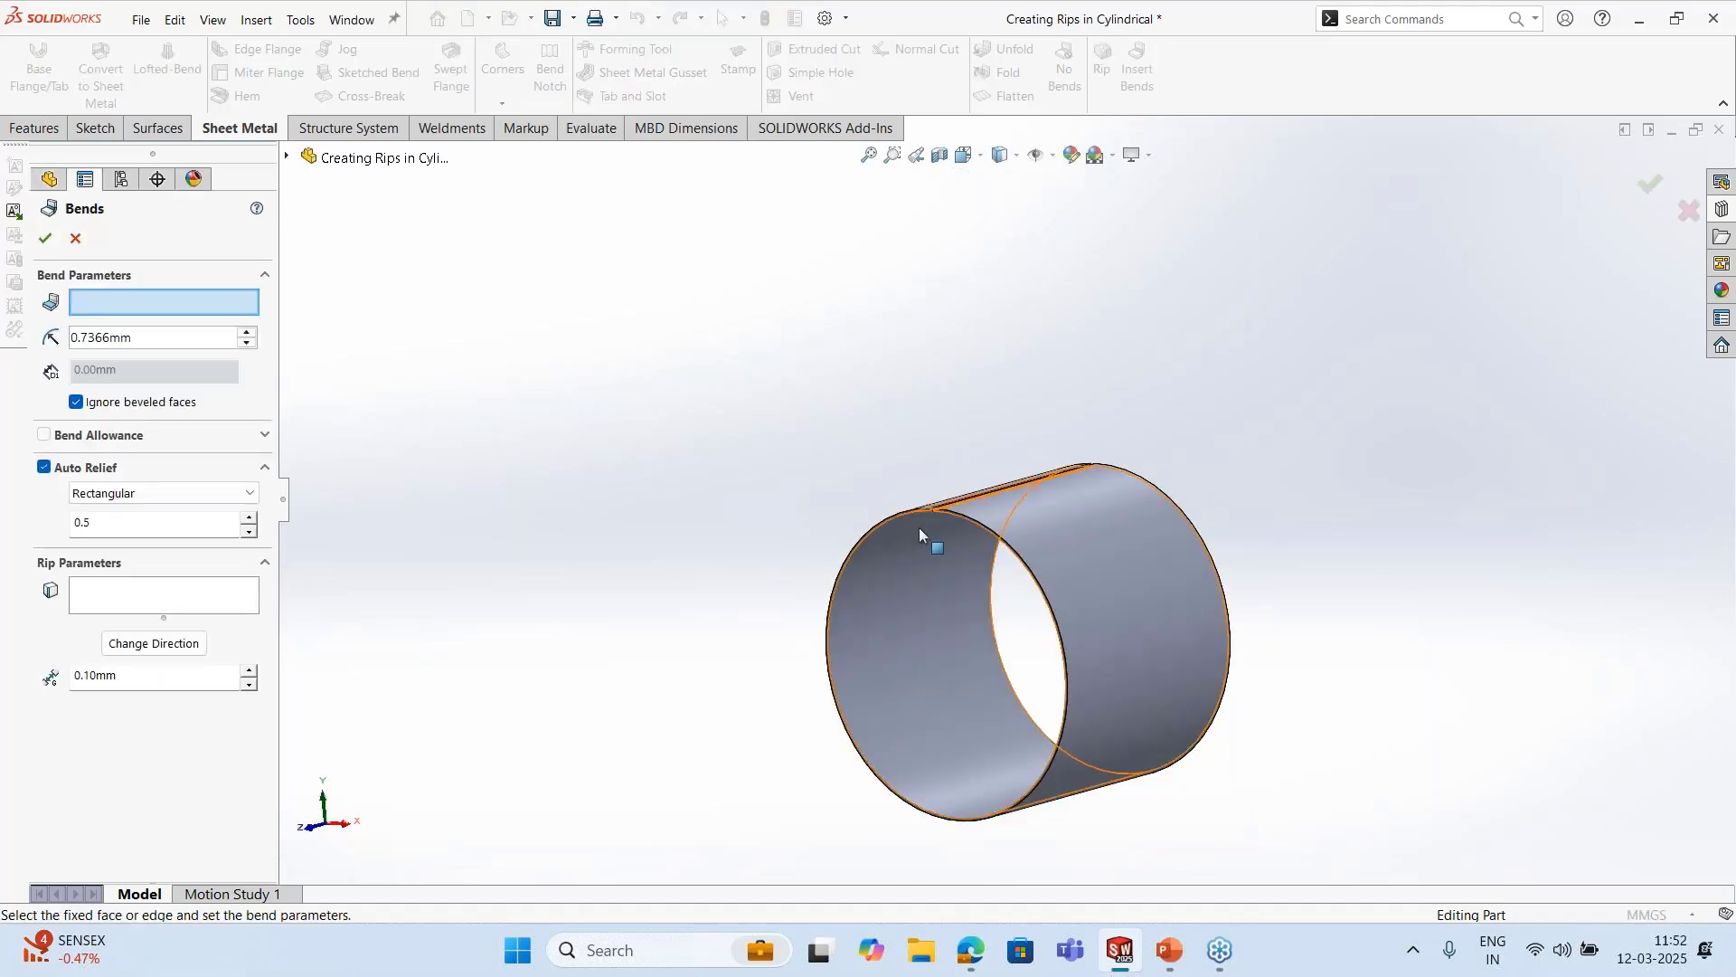
scroll(919, 528, down, 5)
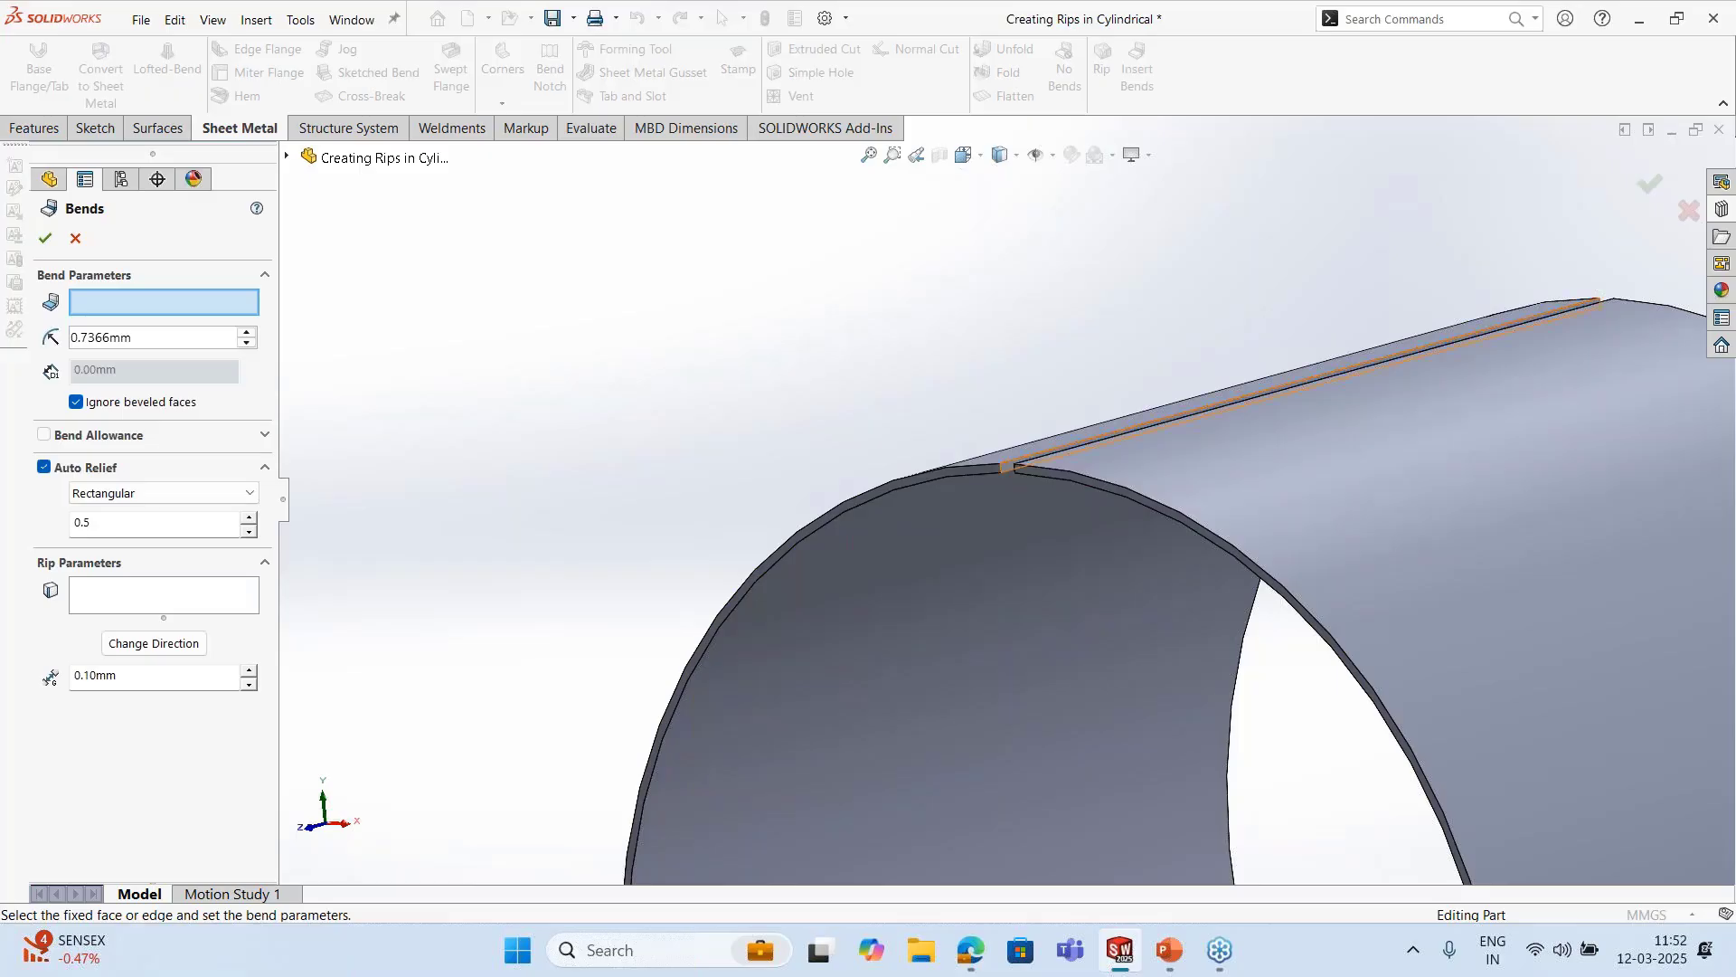
click(1003, 479)
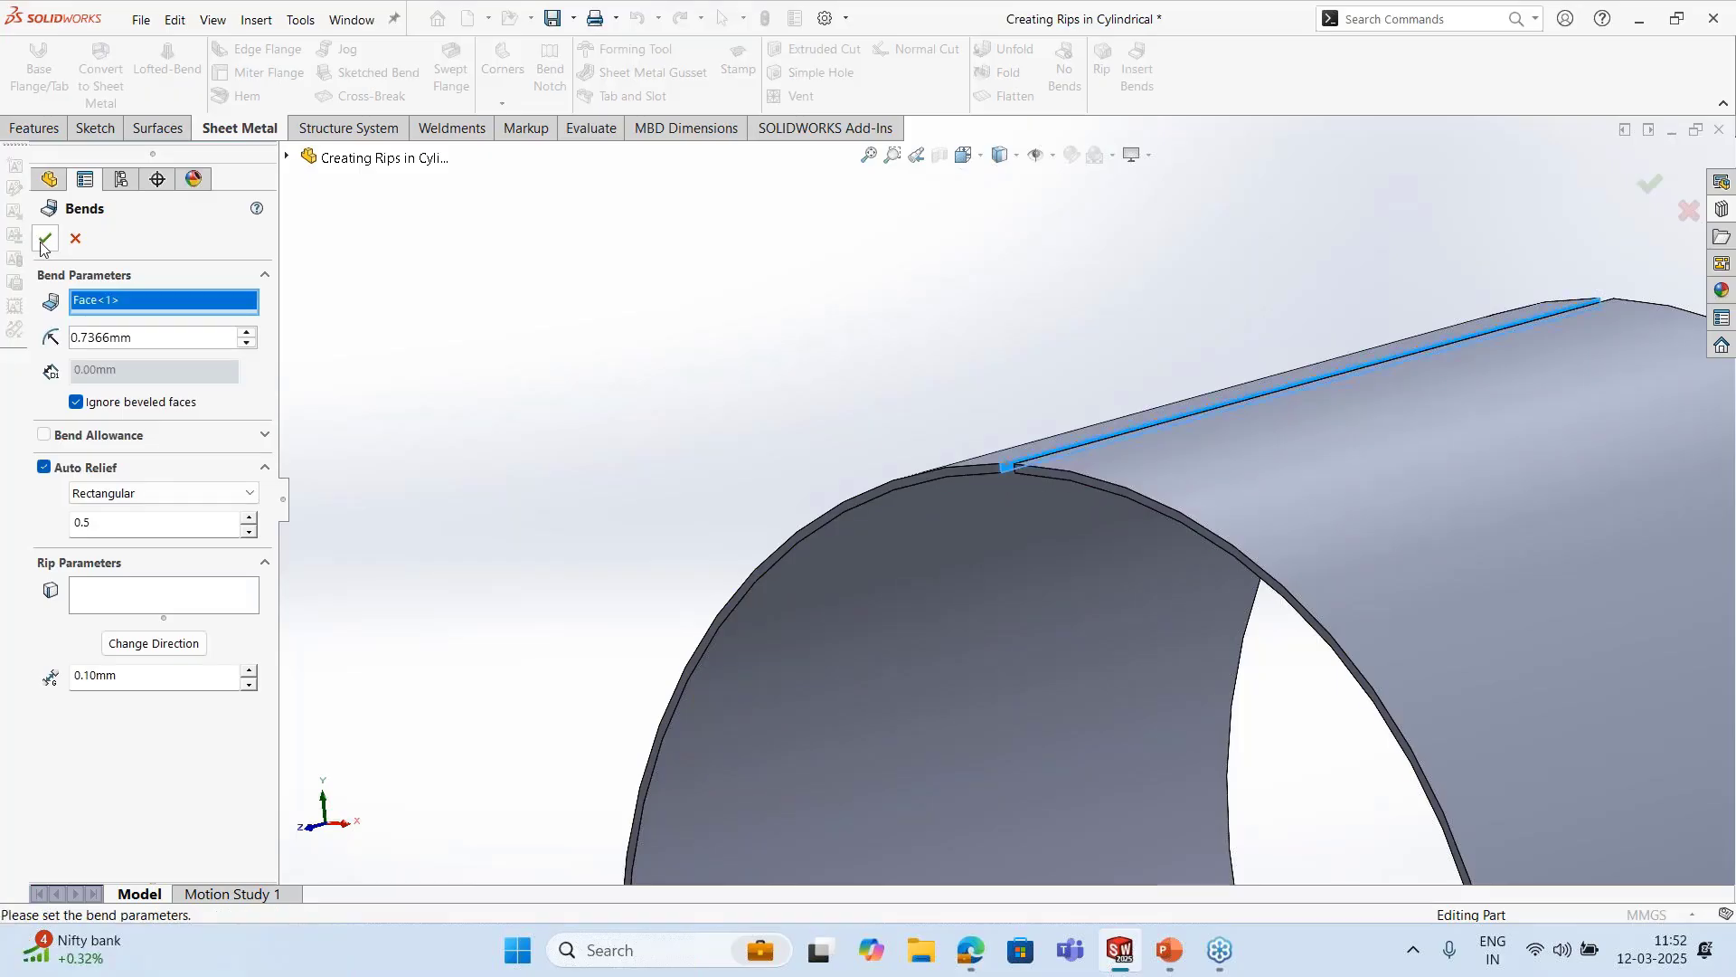
right_click(105, 305)
click(149, 320)
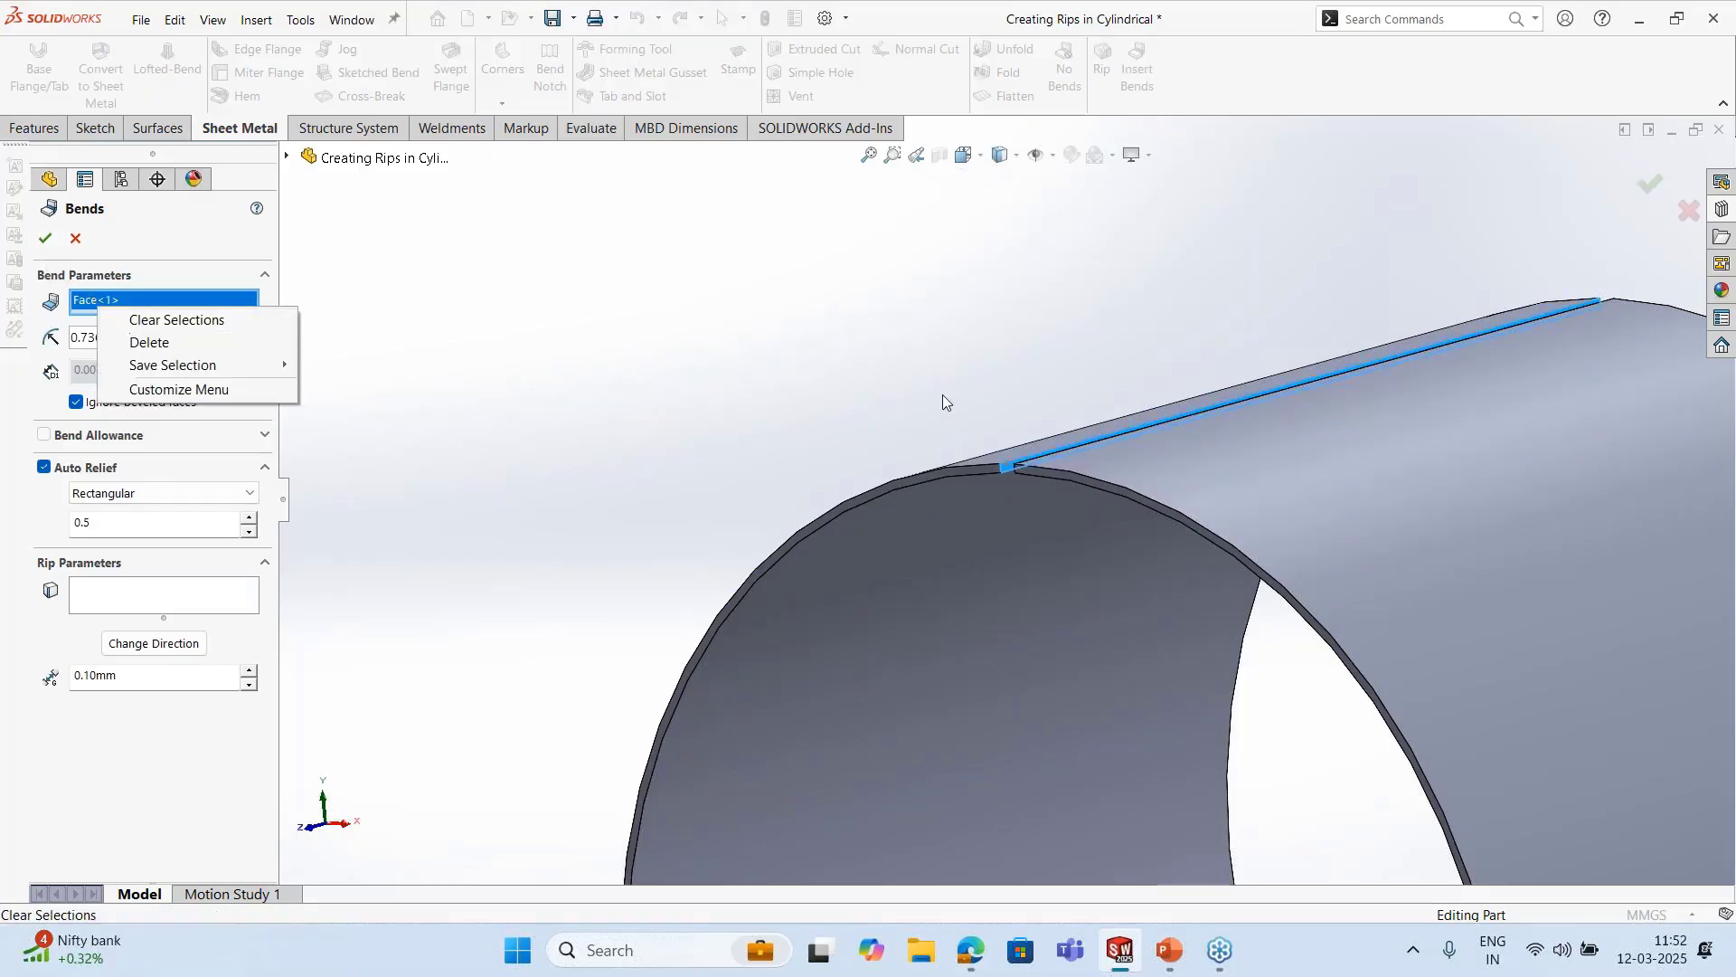
scroll(1002, 394, down, 1)
scroll(1040, 490, down, 1)
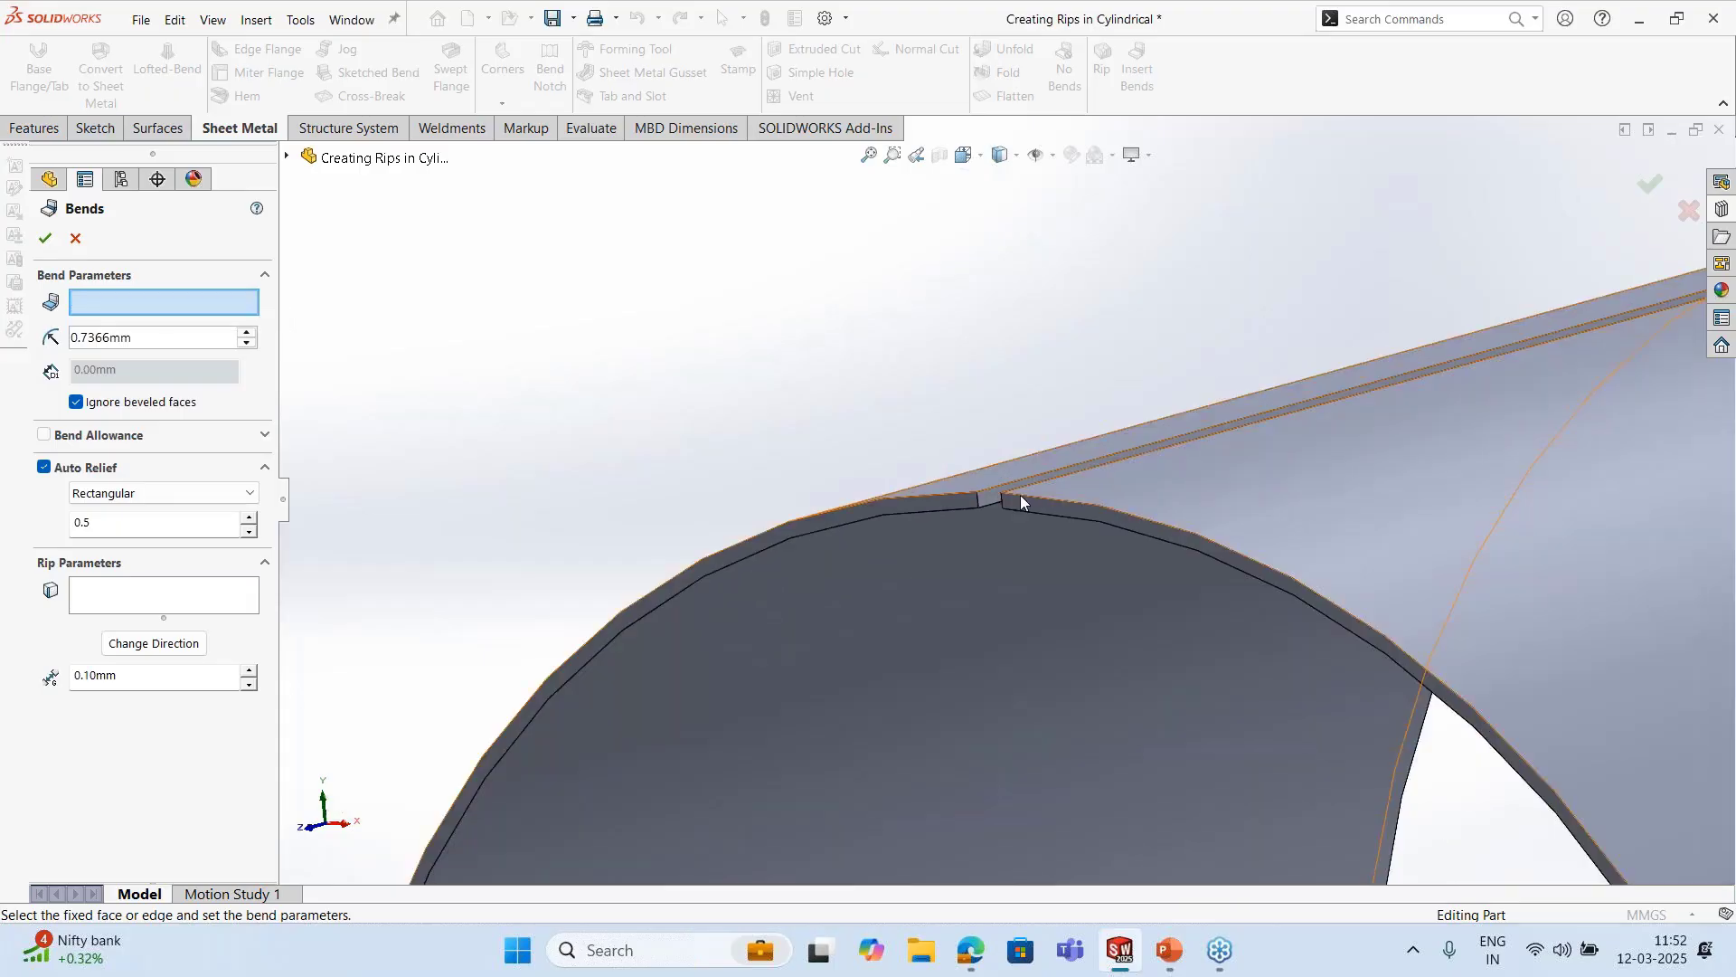
click(1040, 483)
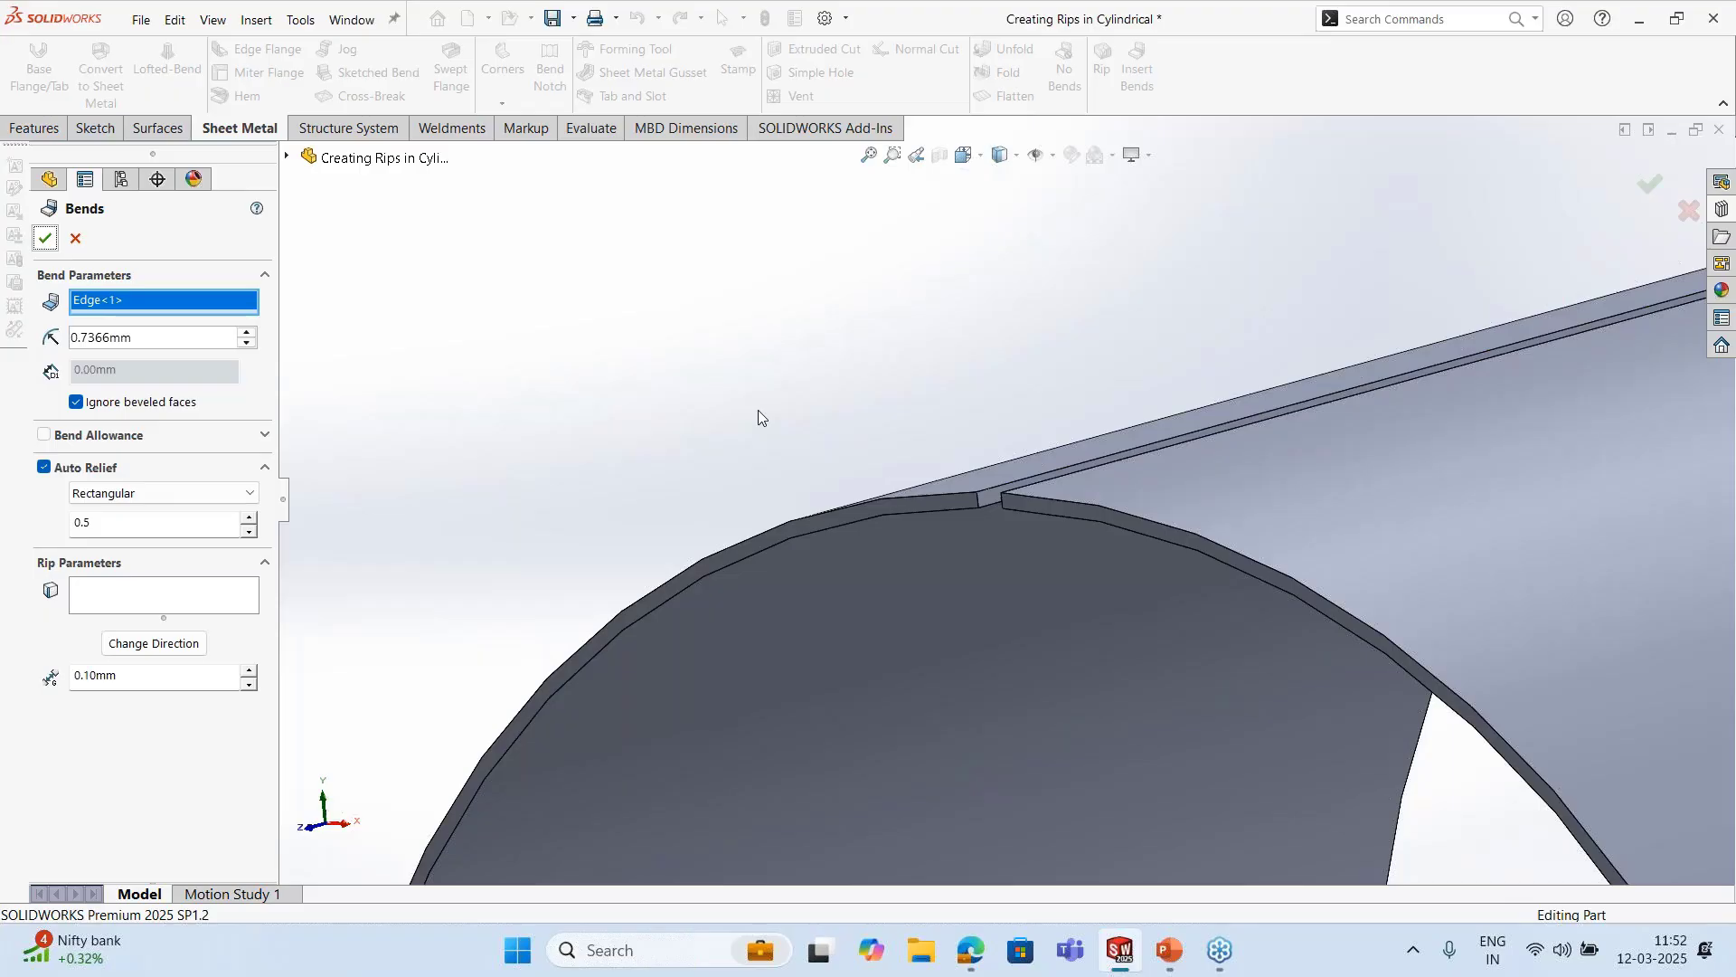
Flatten the cylinder to inspect its flat pattern and return it to the folded state
scroll(767, 400, up, 5)
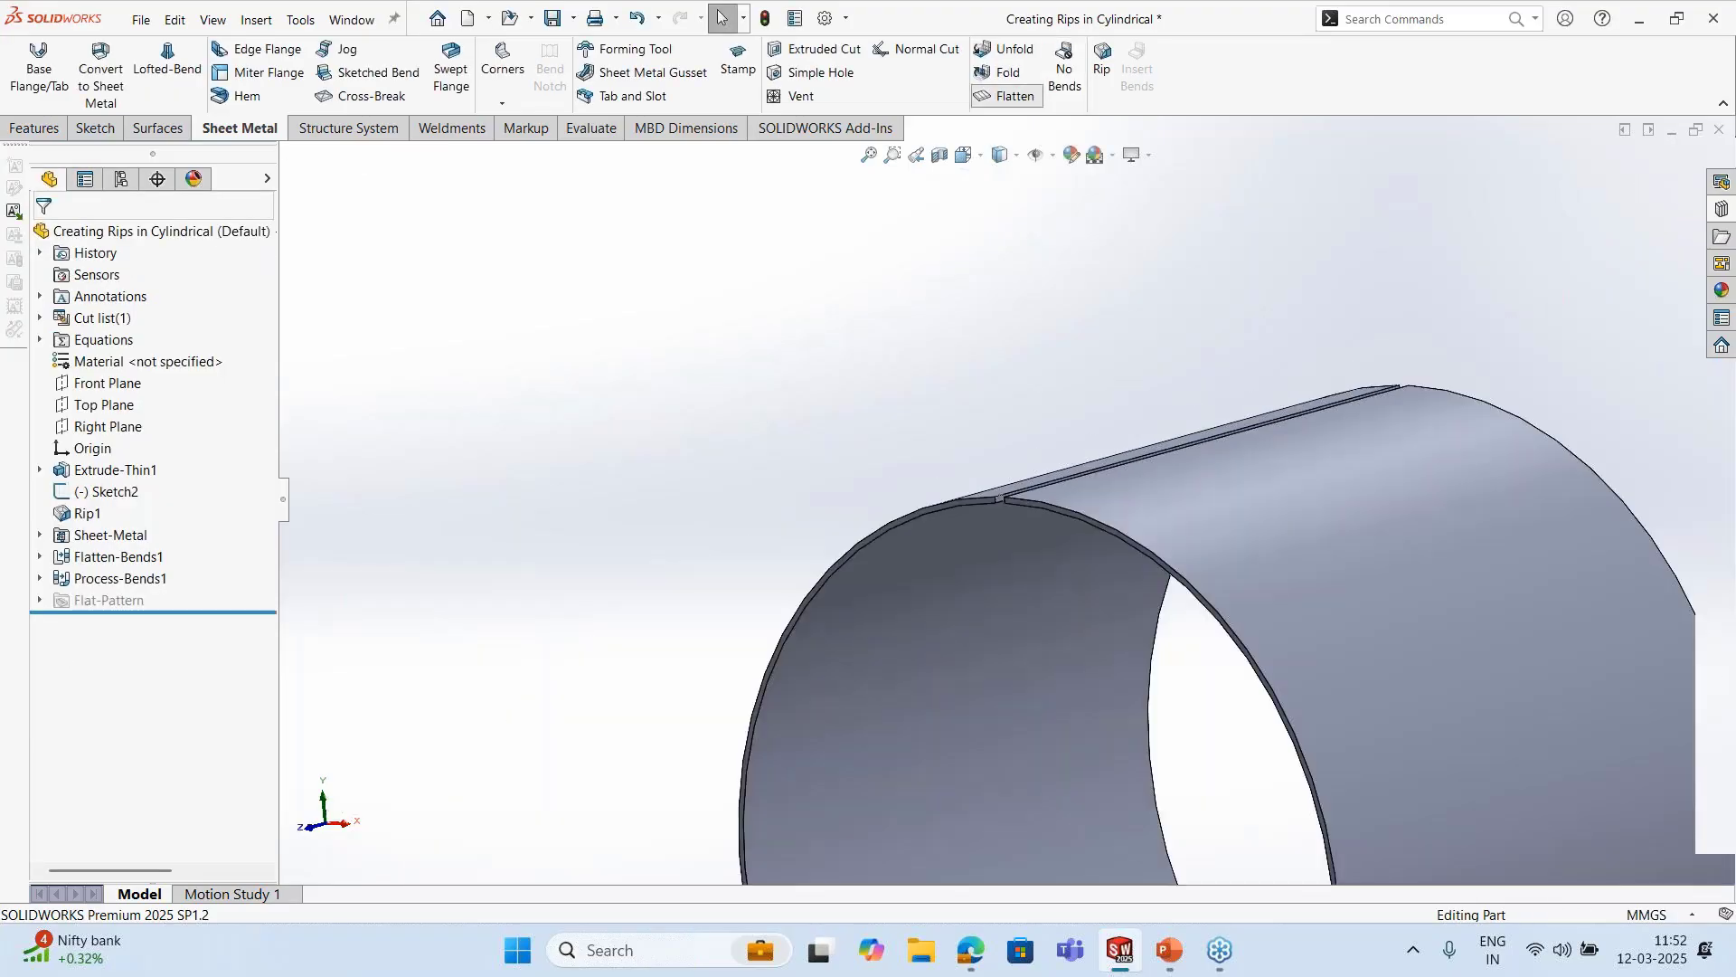
click(1009, 96)
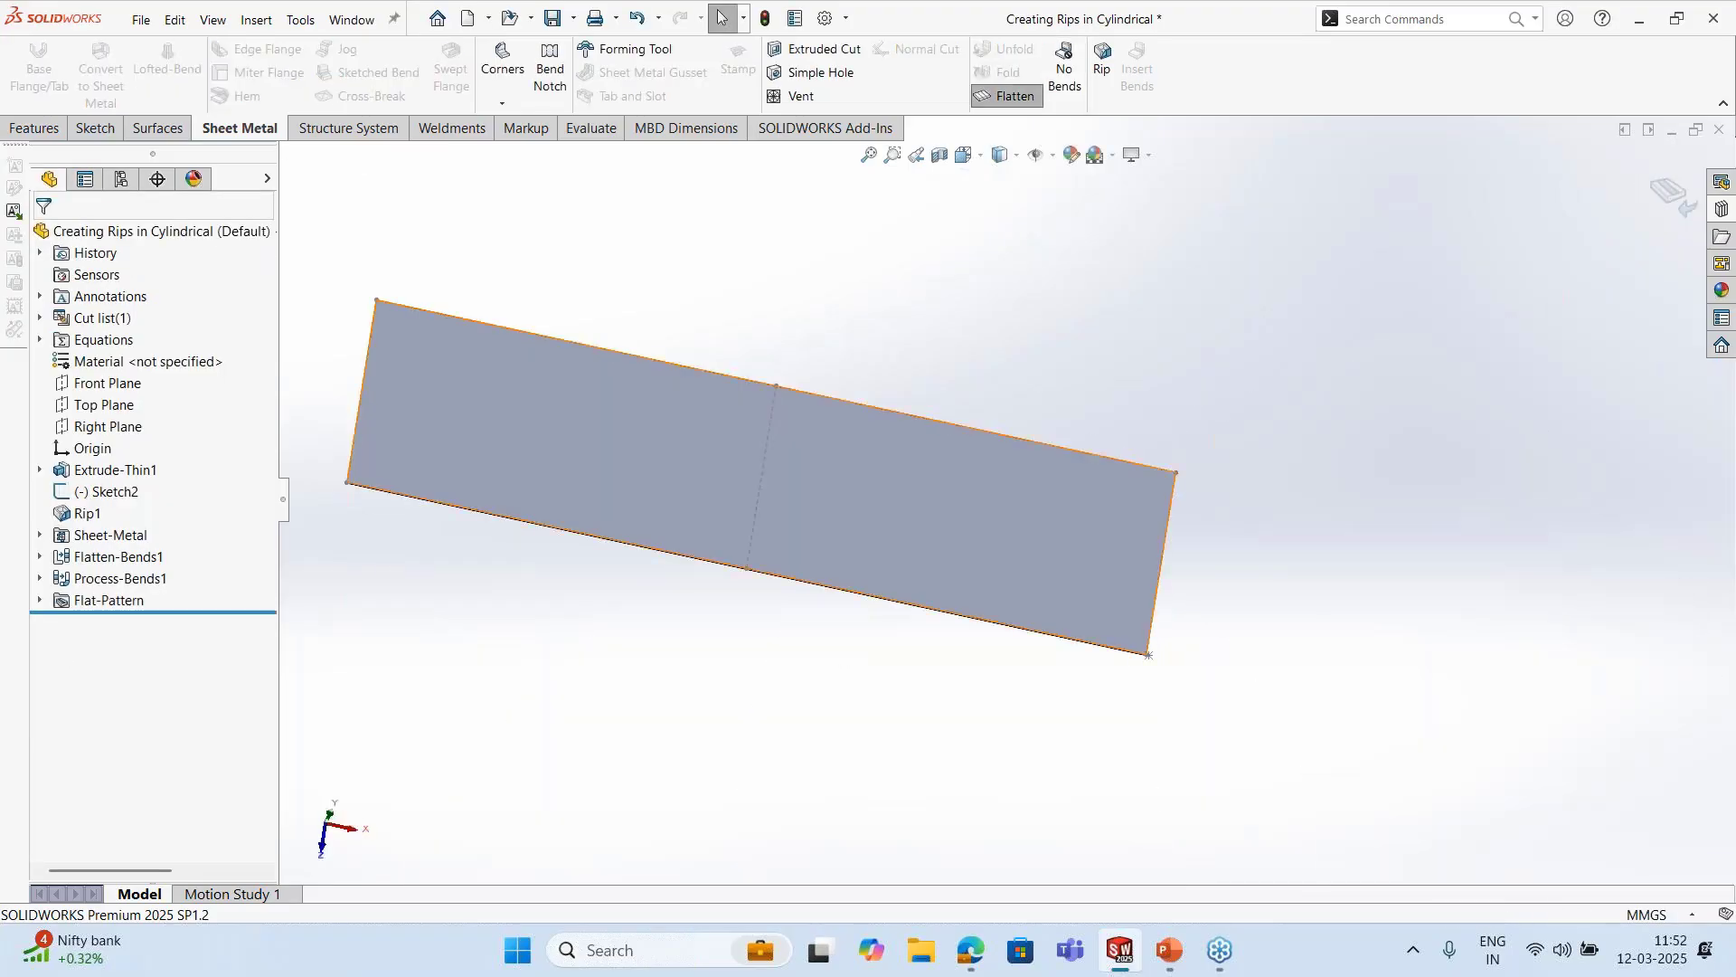
click(1679, 199)
middle_drag(1341, 512, 1275, 480)
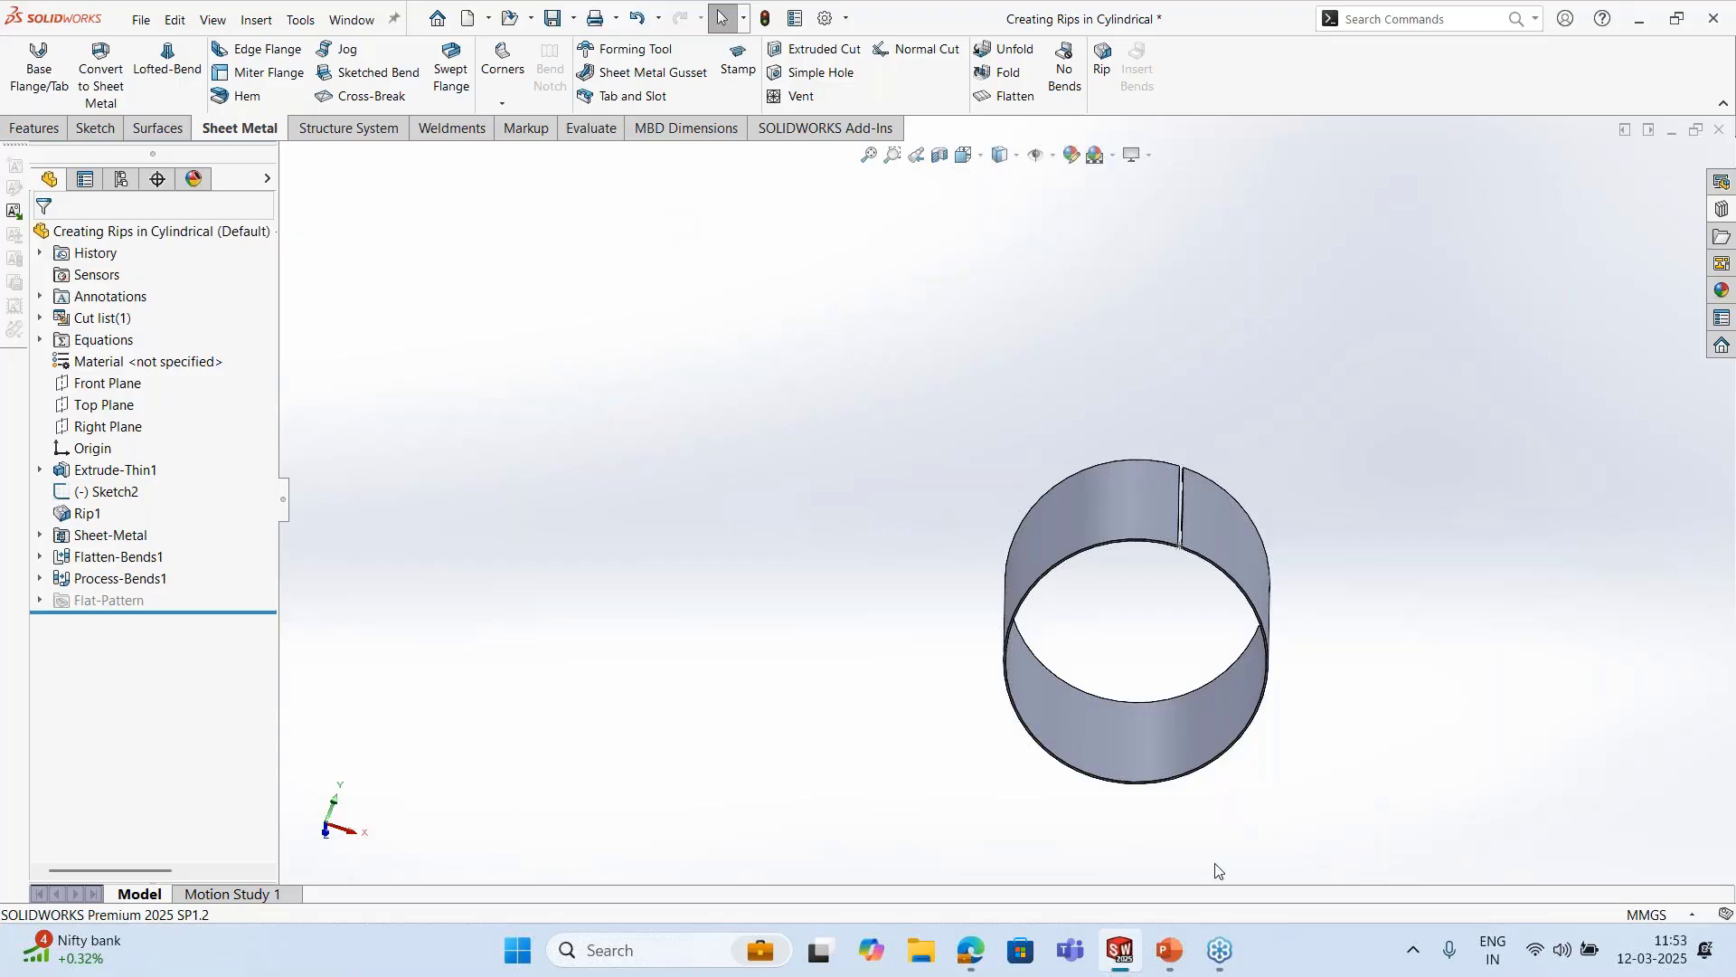
middle_drag(1152, 734, 1043, 679)
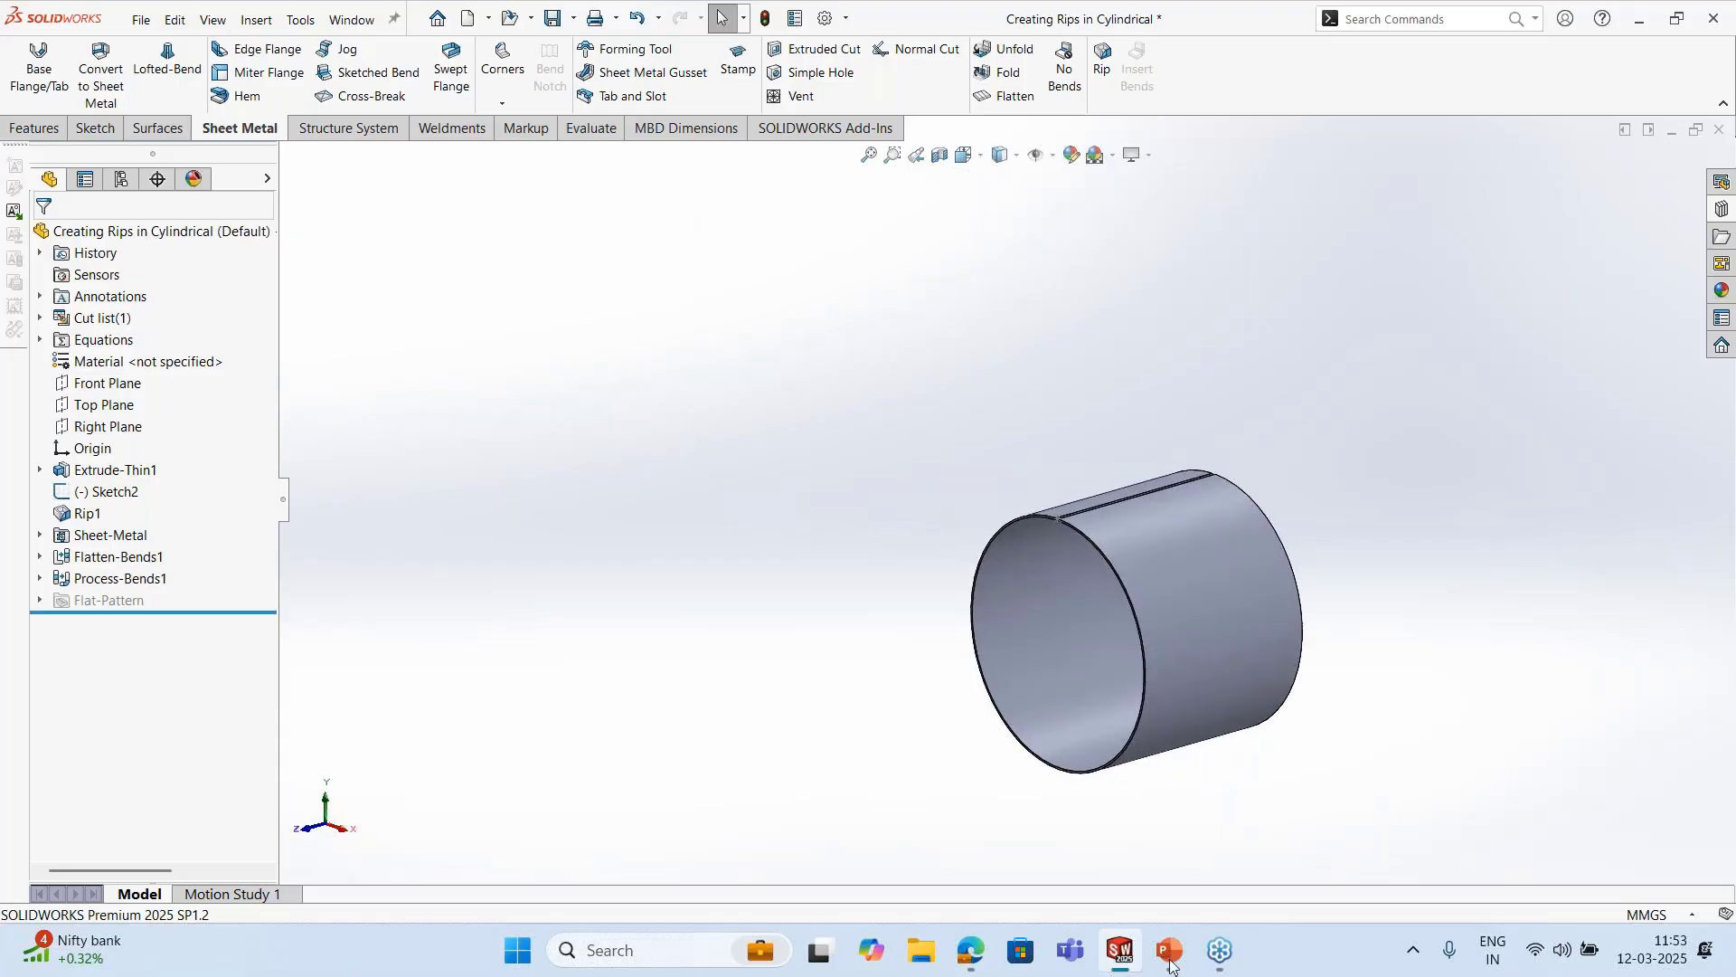
Switch to the PowerPoint slide show with the list of Sheet Metal topics
mouse_move(1170, 964)
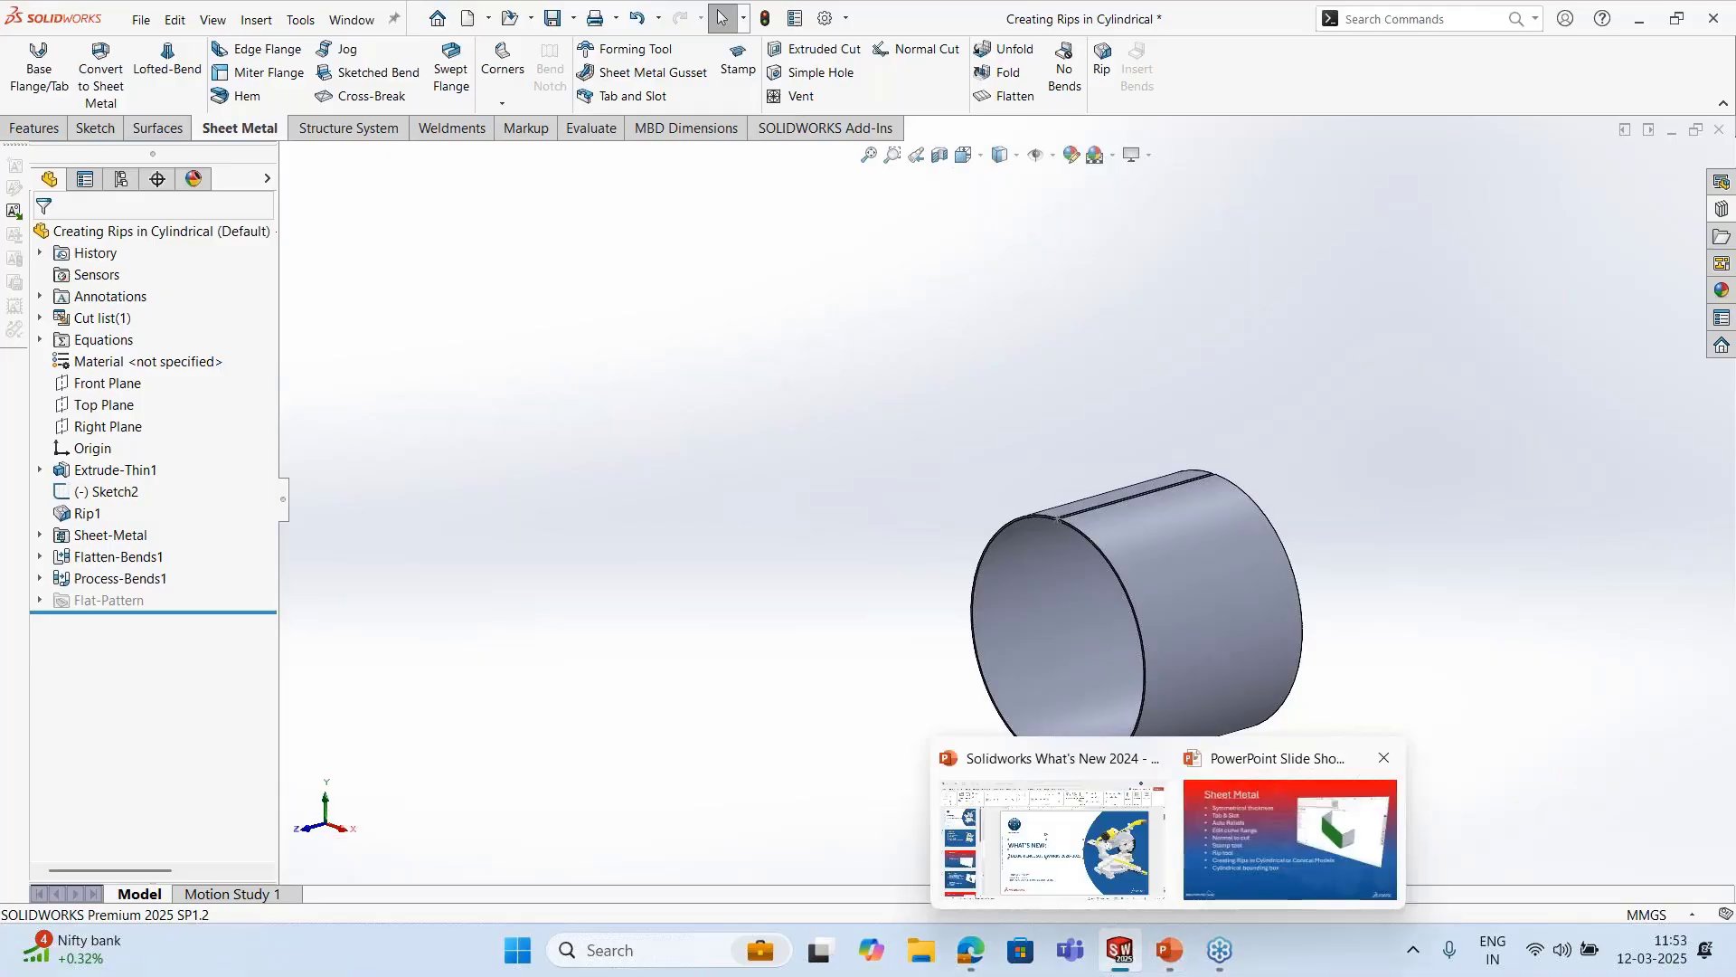
click(1289, 839)
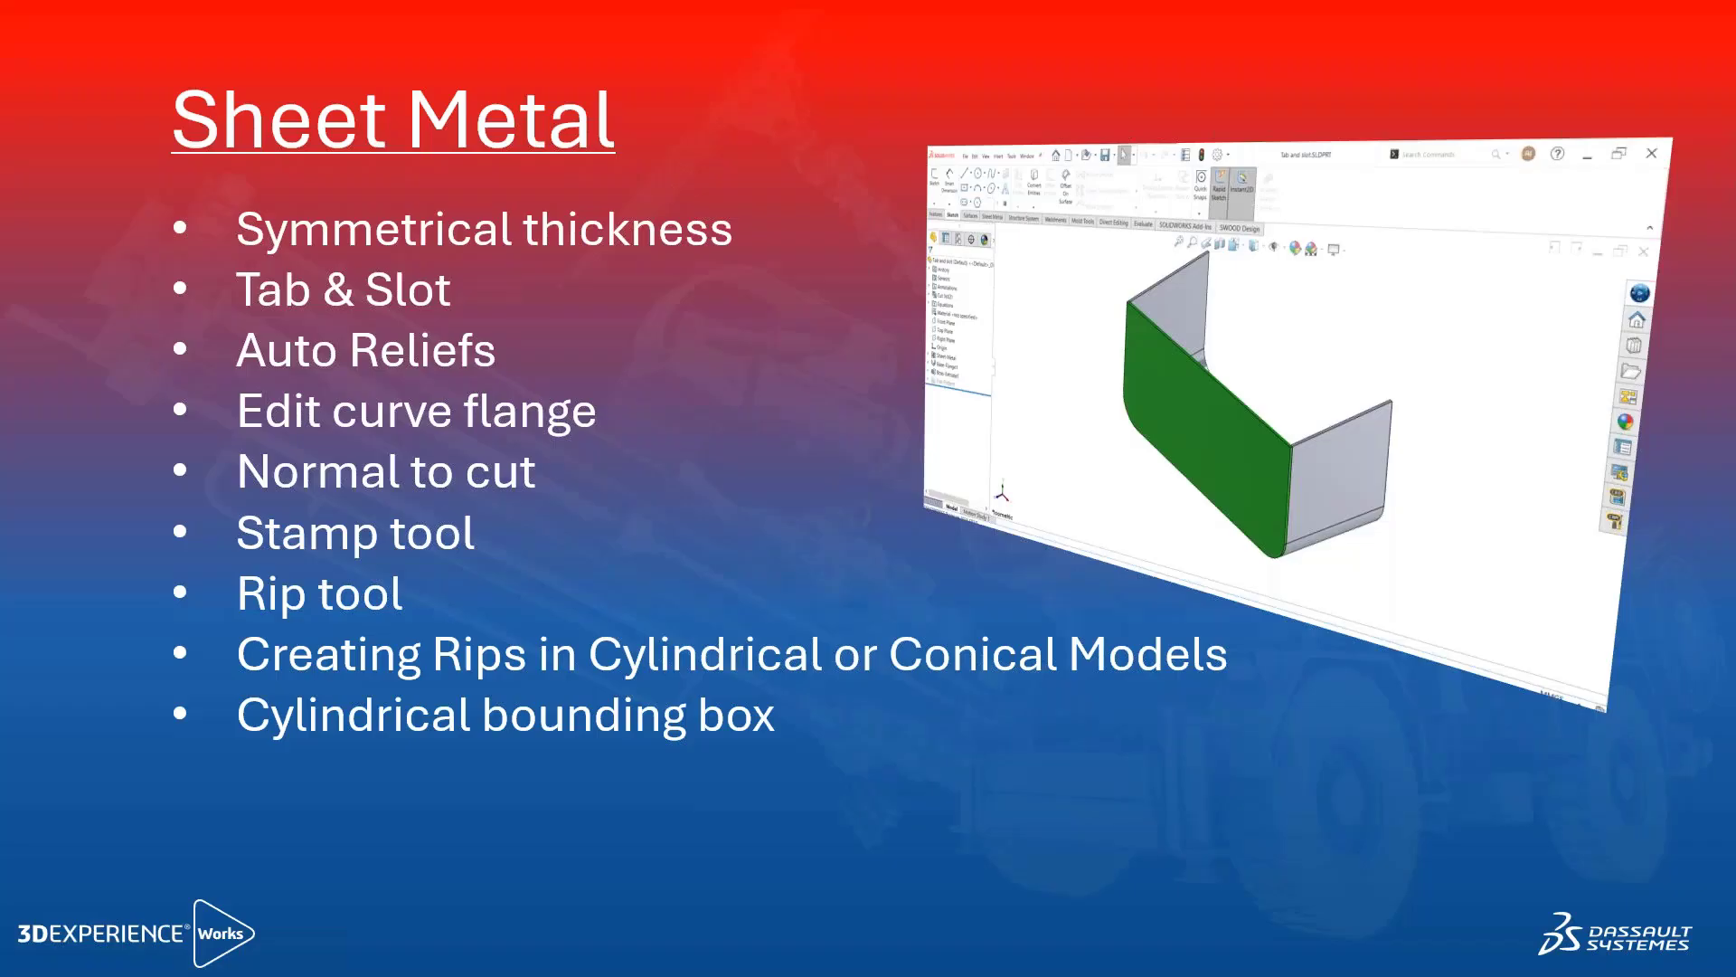
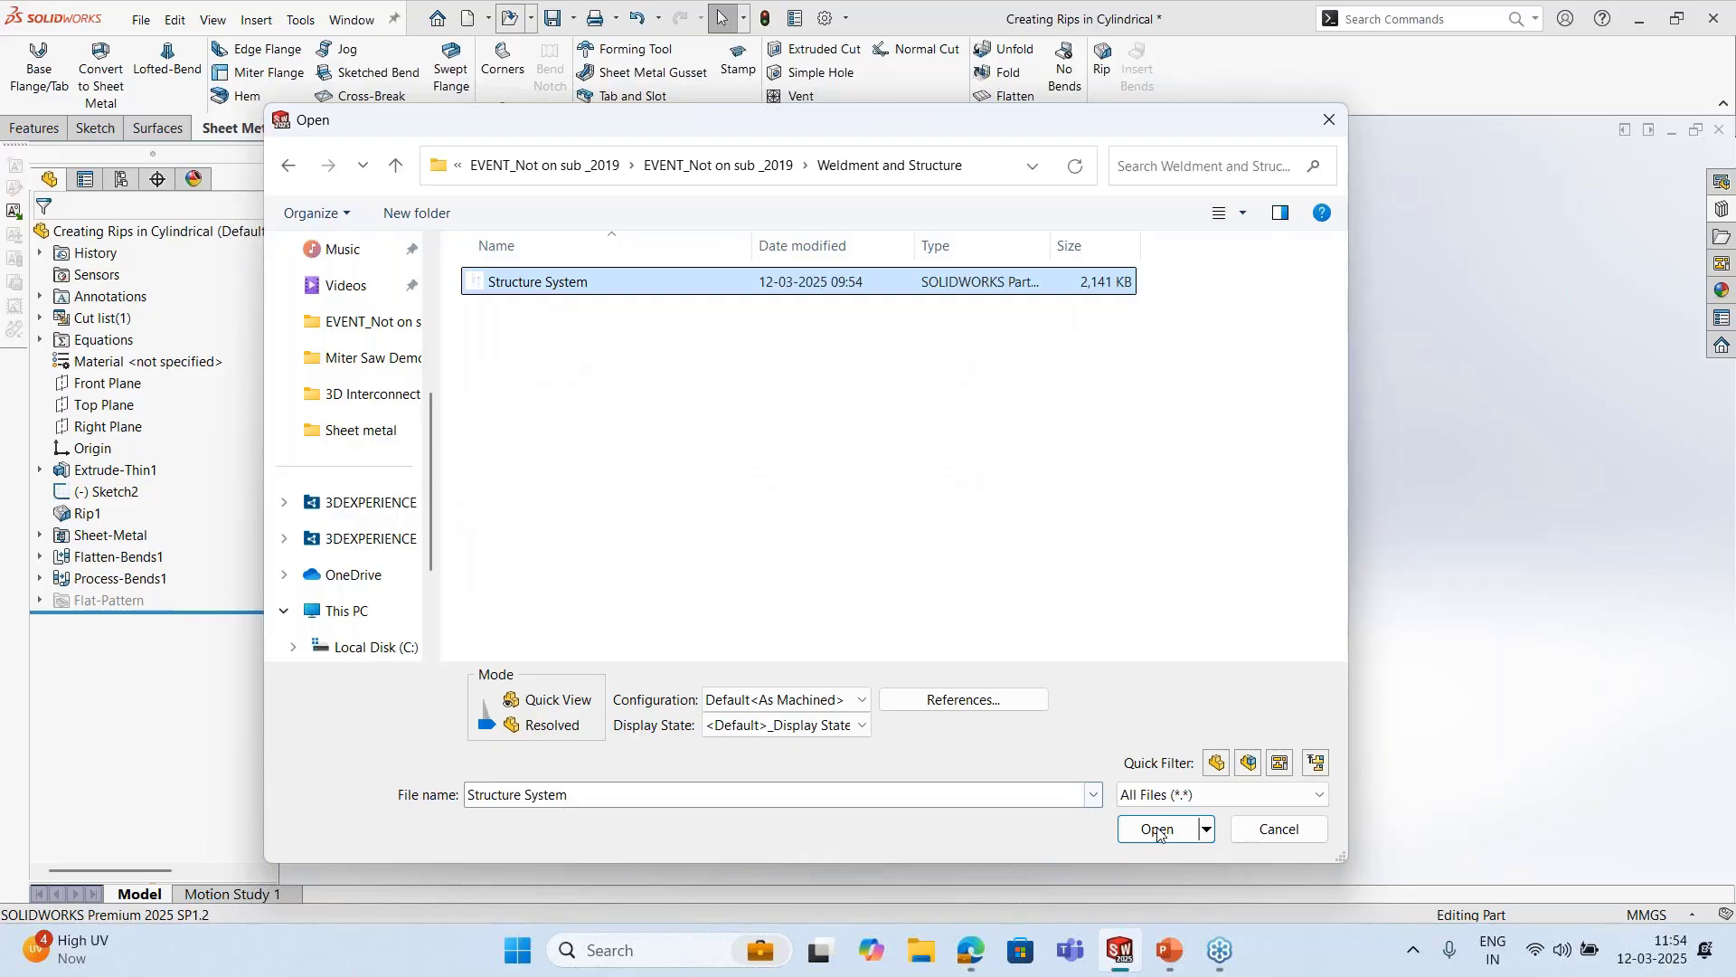
Open the Structure System part from the Weldment and Structure folder and view its level planes and center axis
click(1157, 831)
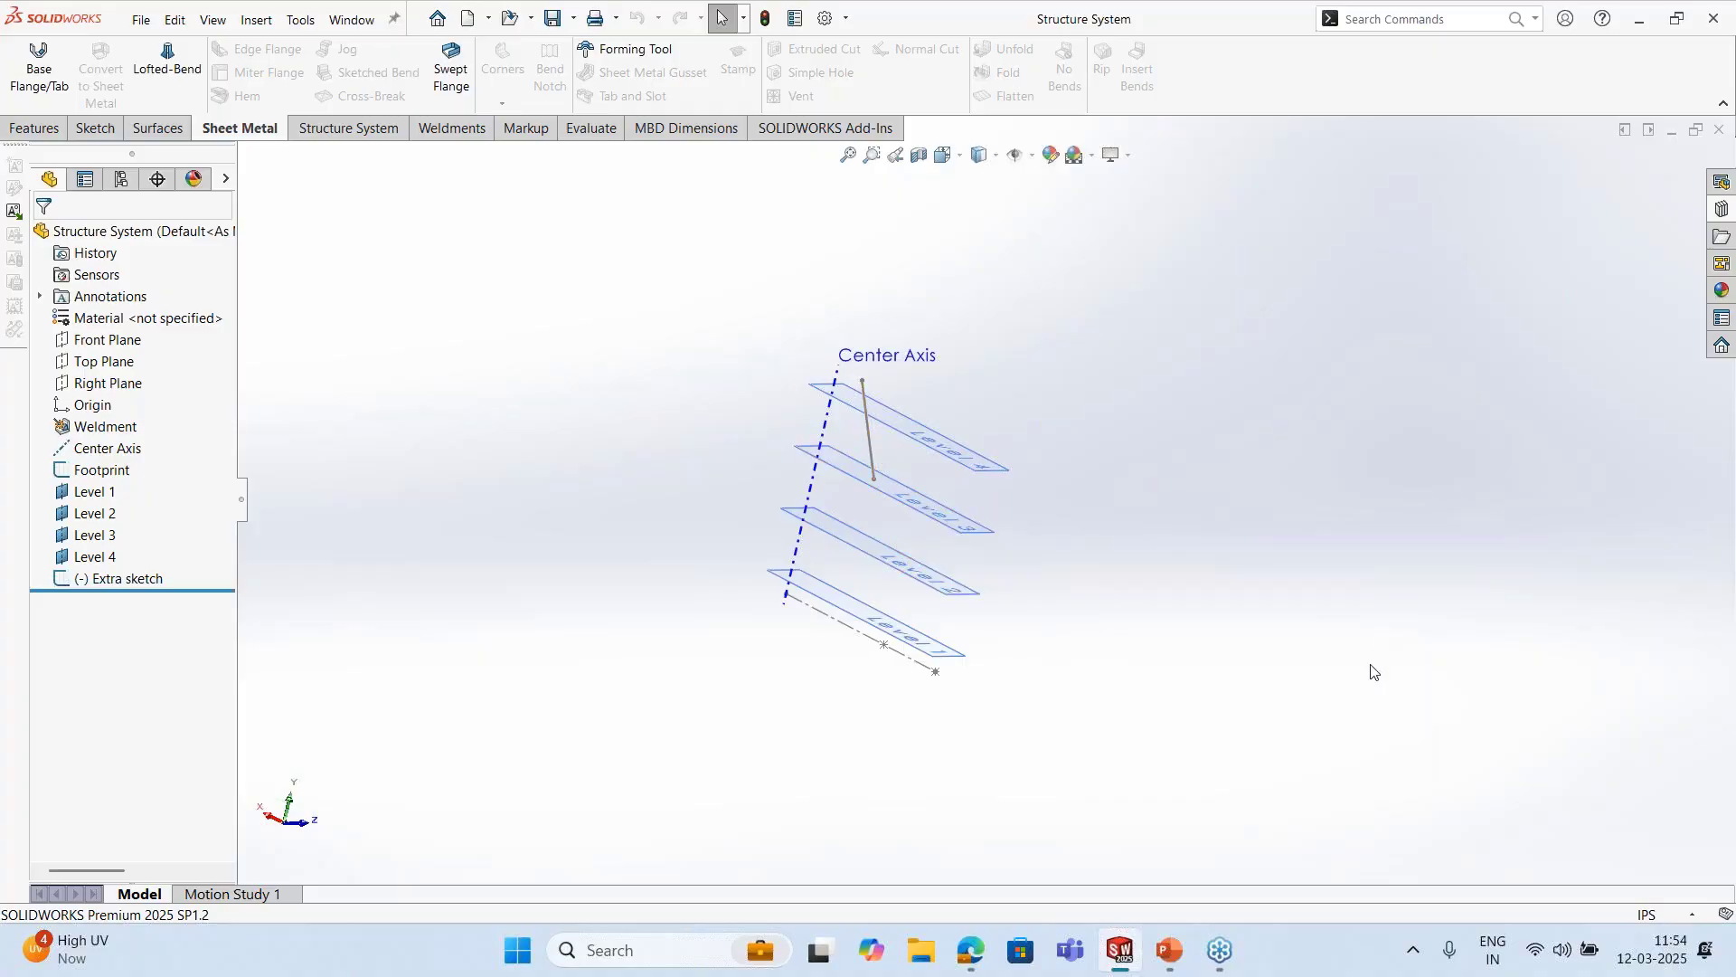
middle_drag(1353, 697, 1117, 610)
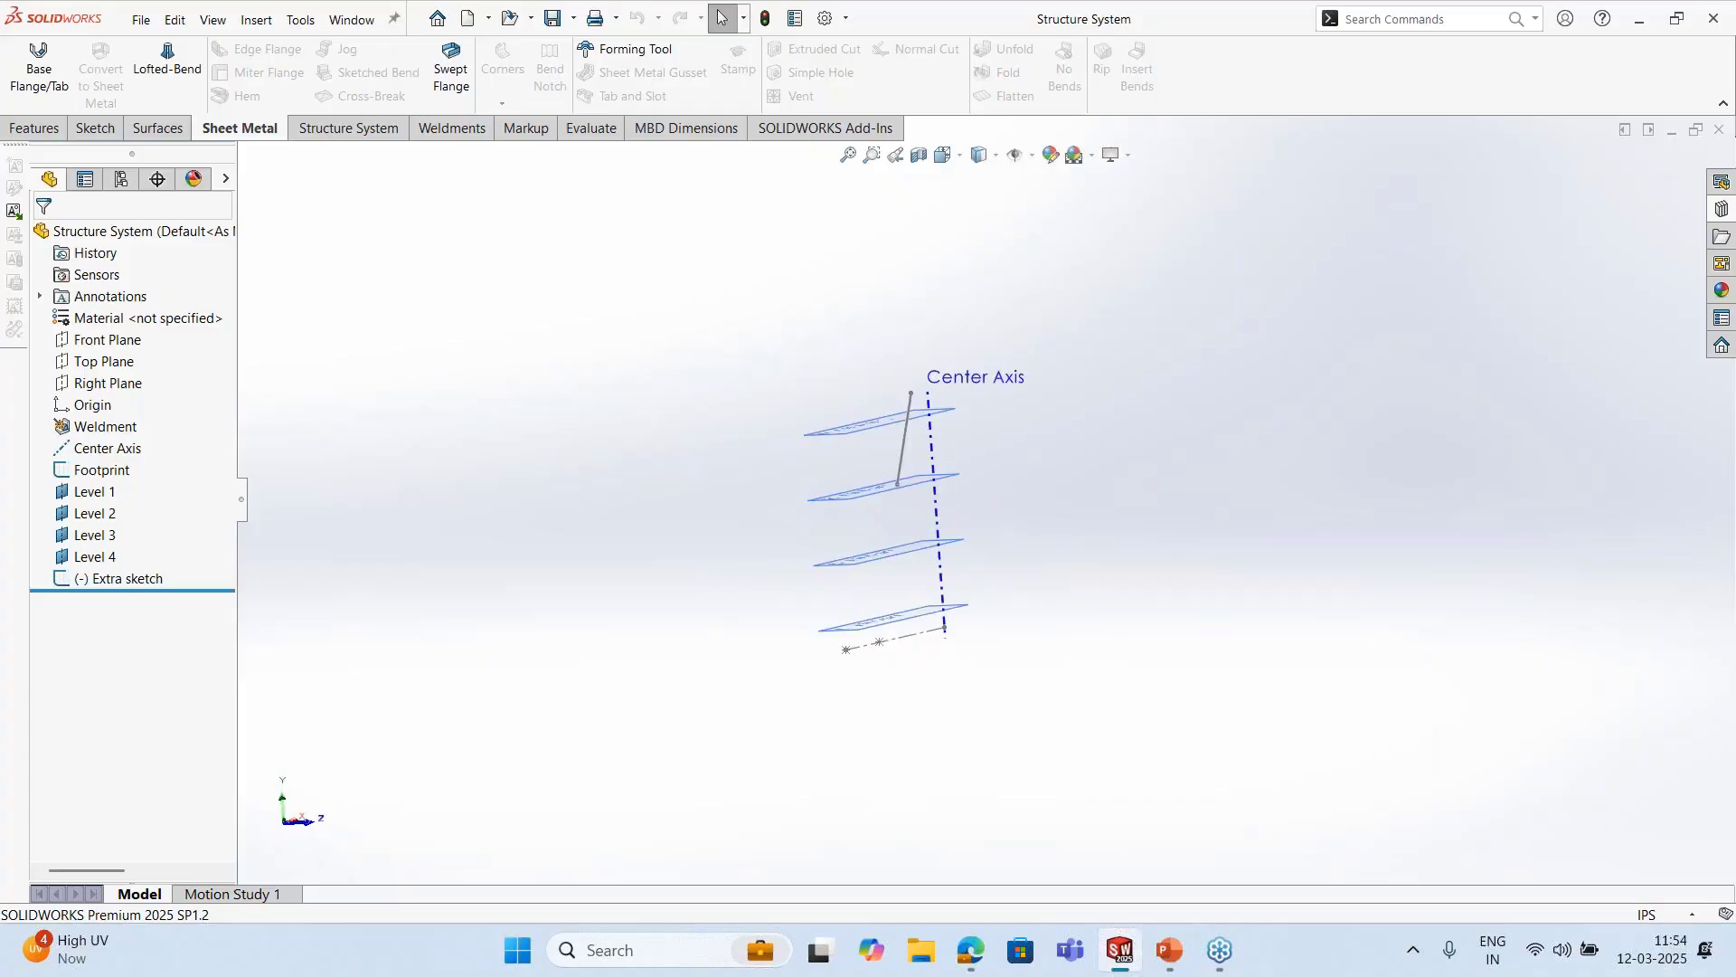
click(386, 134)
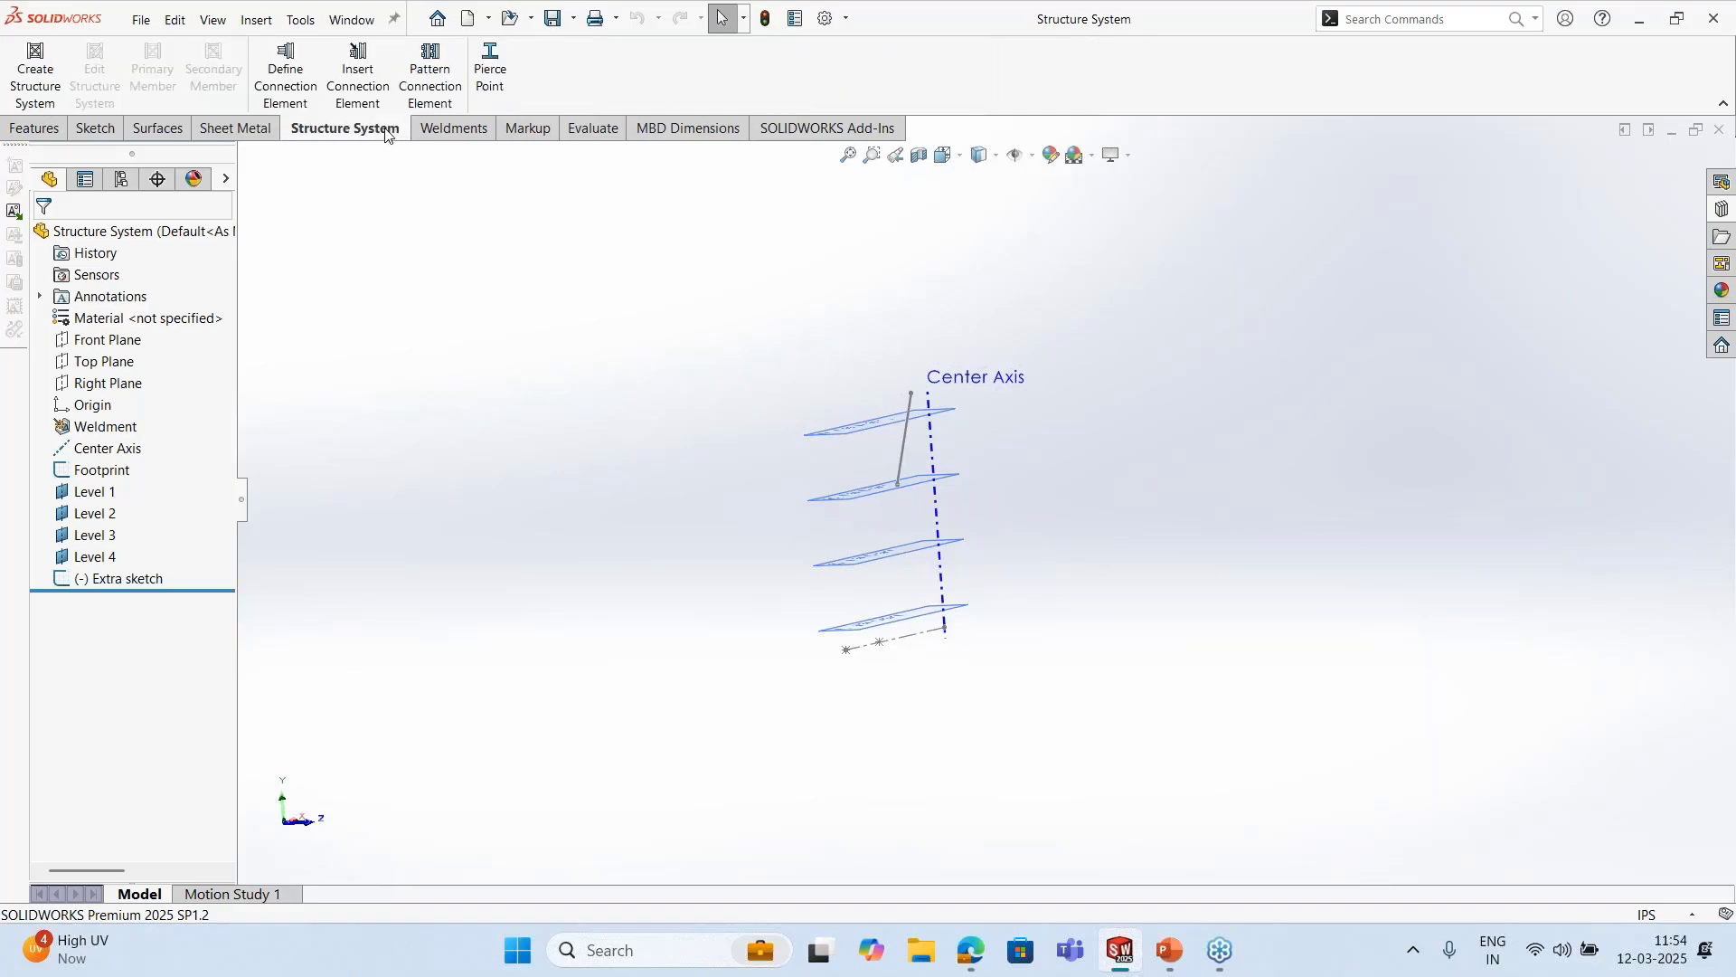
middle_drag(646, 529, 905, 506)
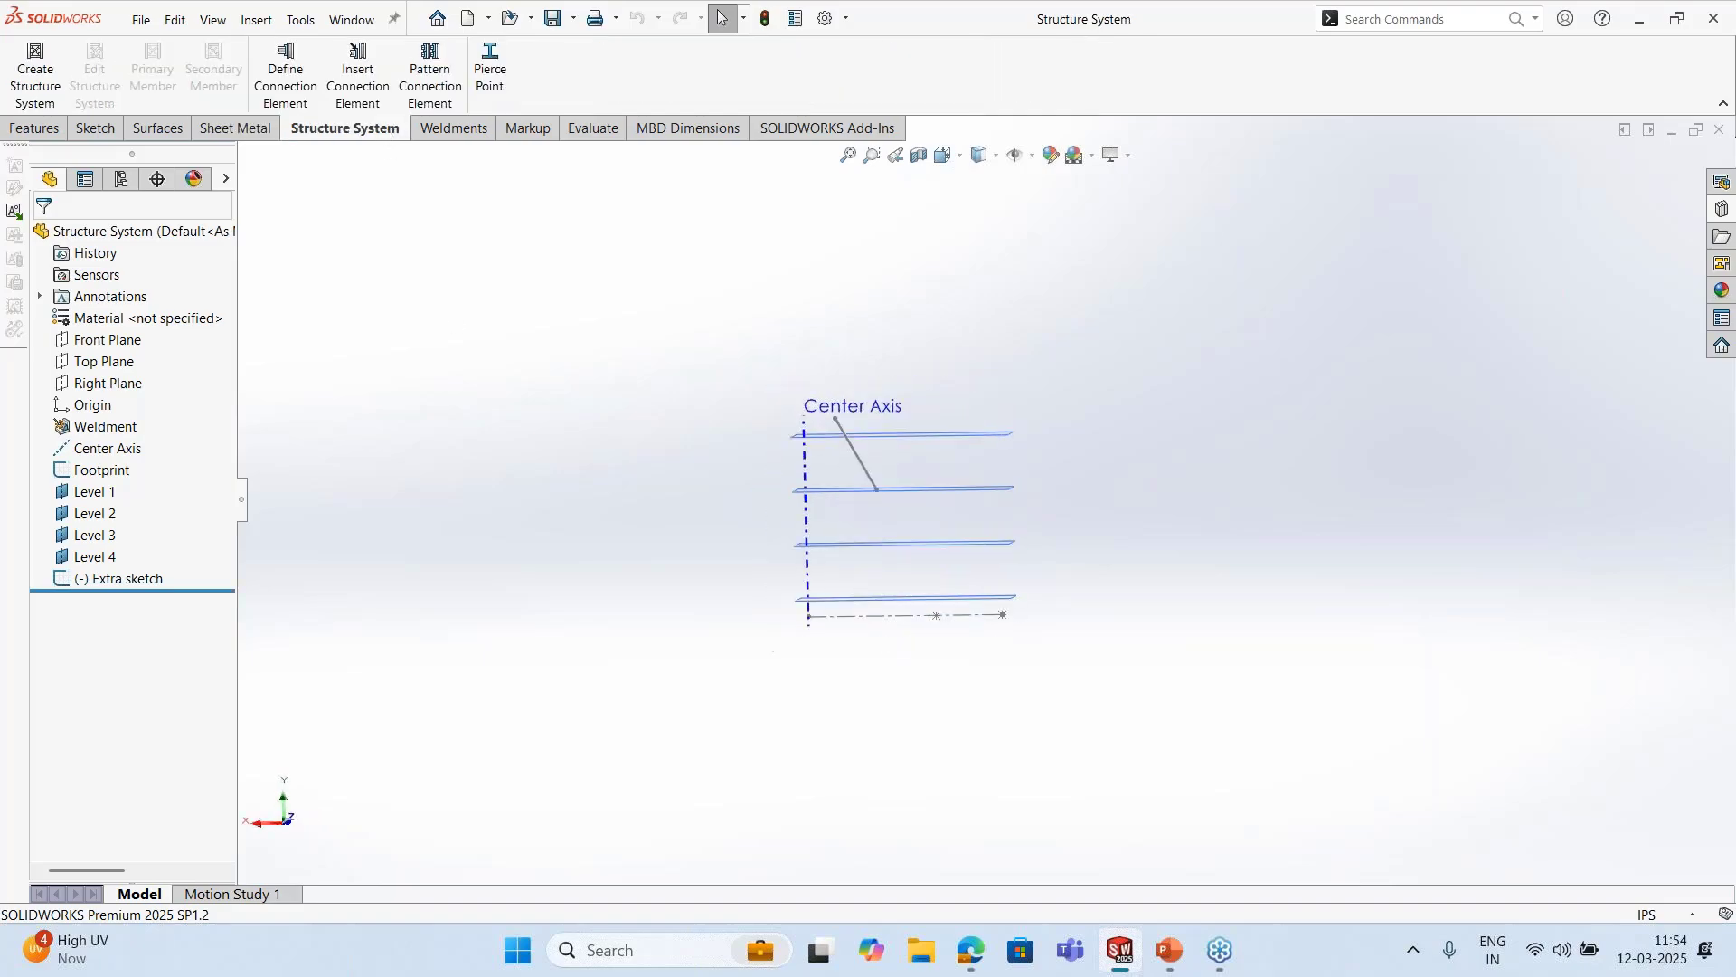
Create a structure system and start a point length primary member with the end condition set to Point
click(31, 79)
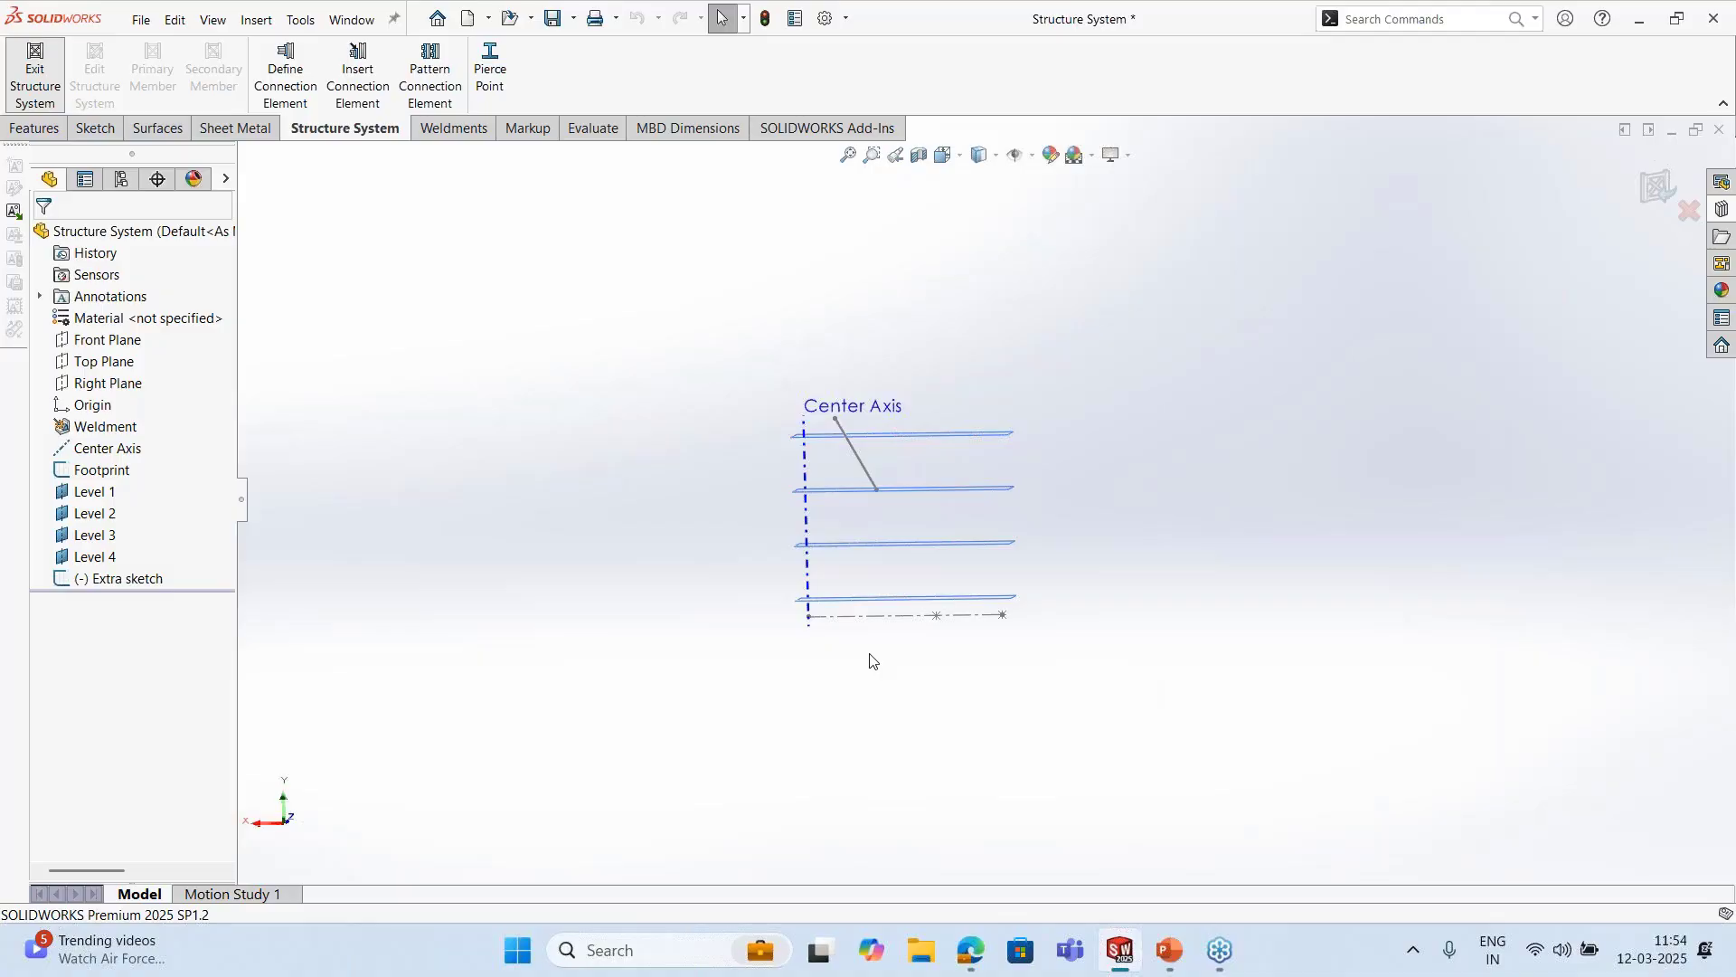
middle_drag(481, 419, 303, 420)
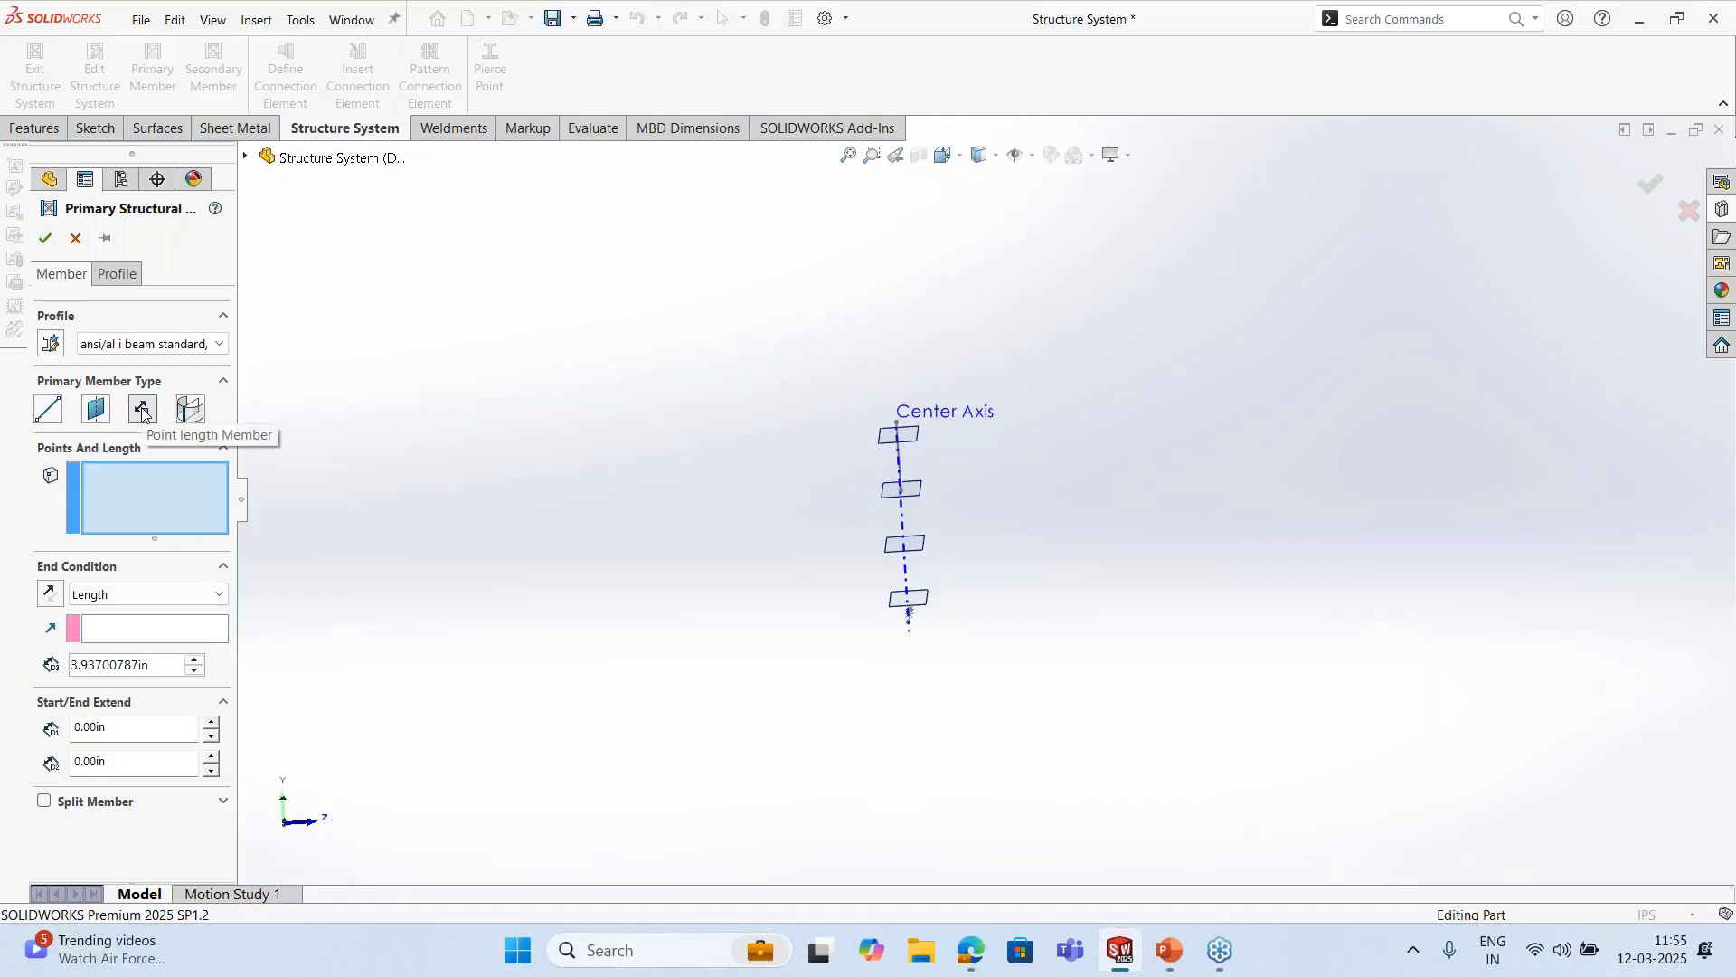
middle_drag(909, 611, 989, 639)
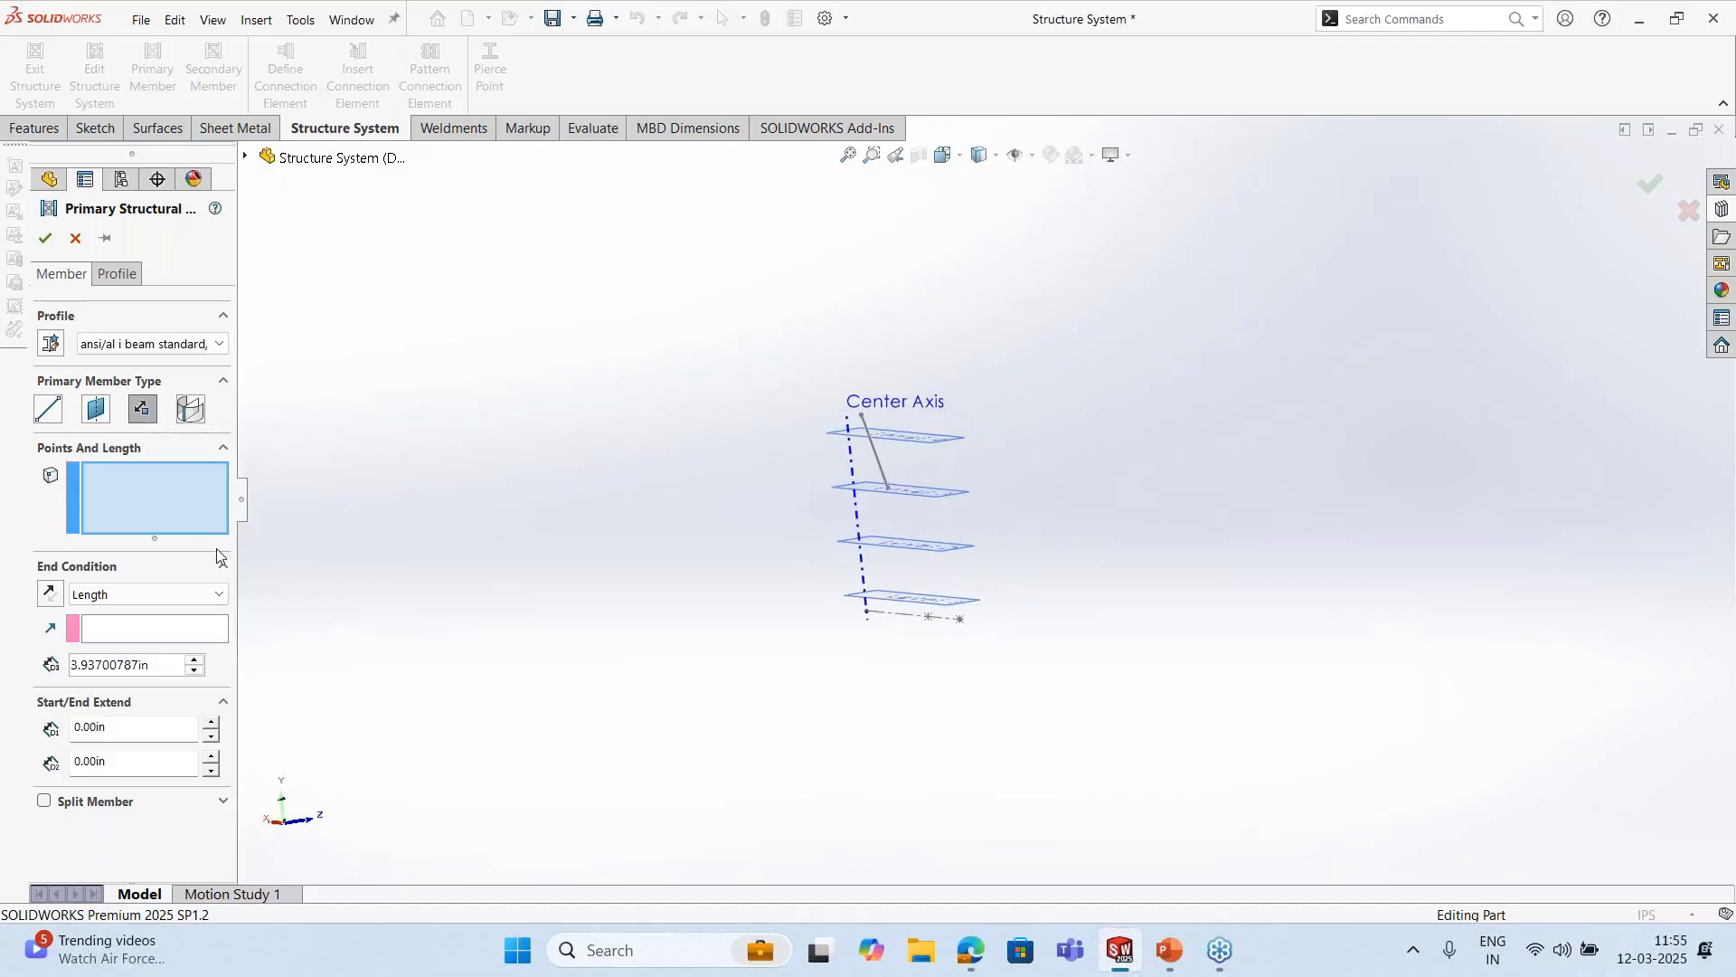
click(92, 595)
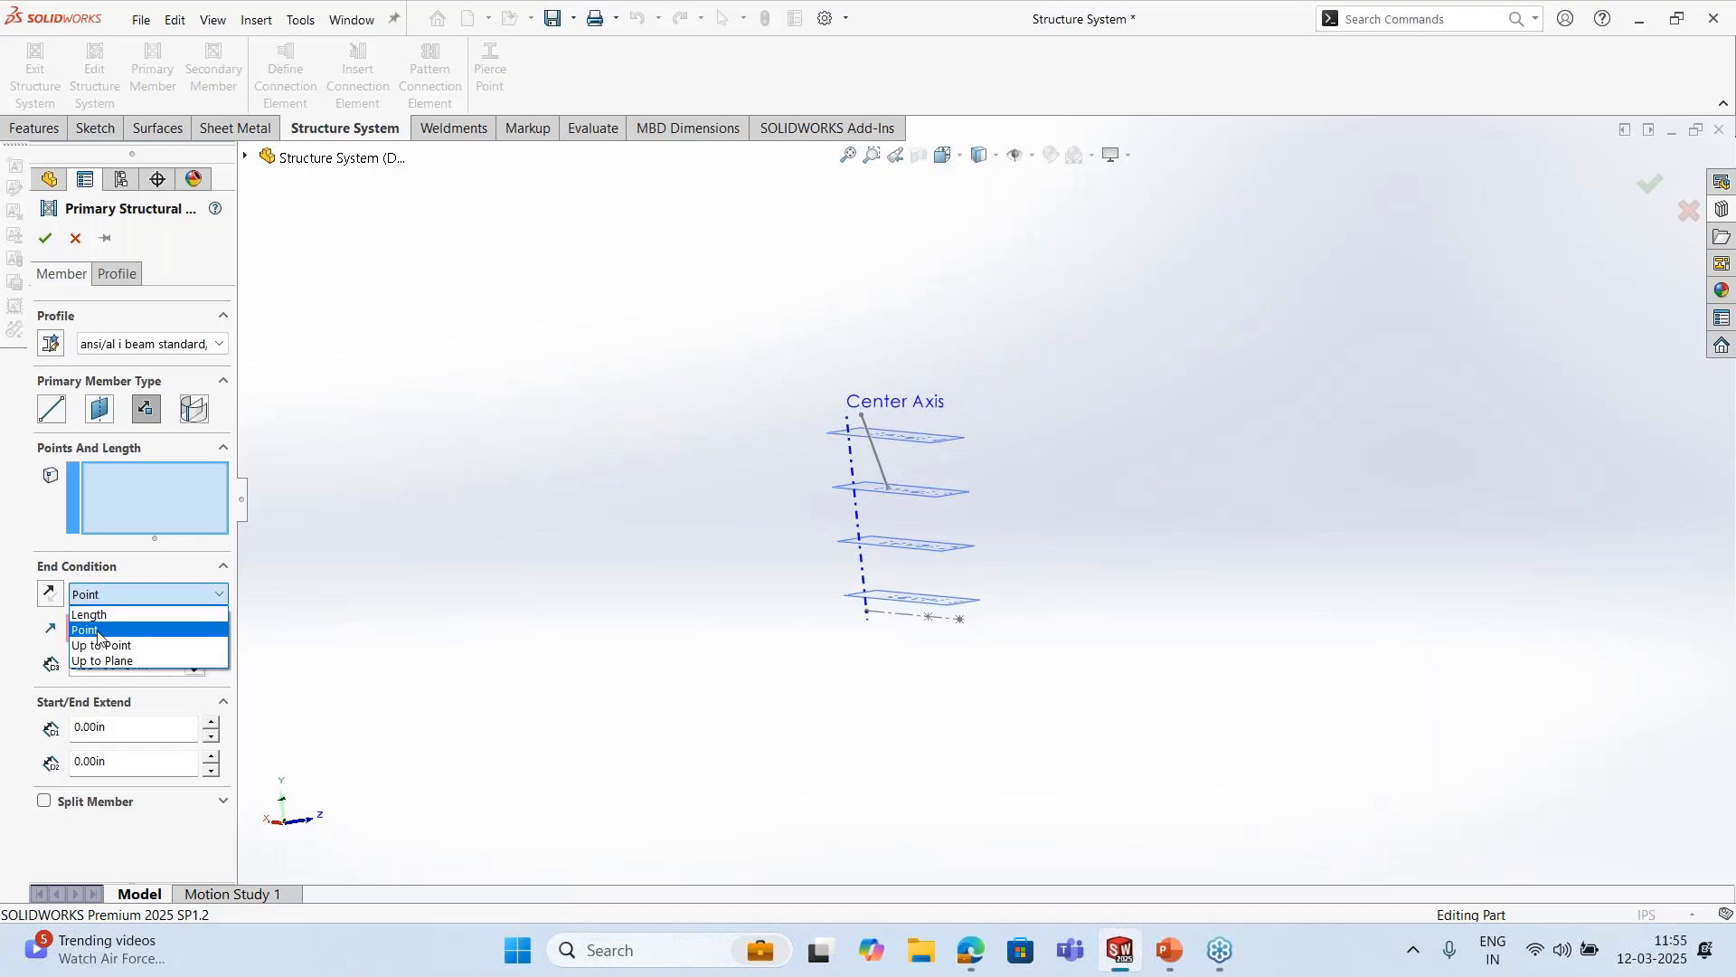
click(97, 631)
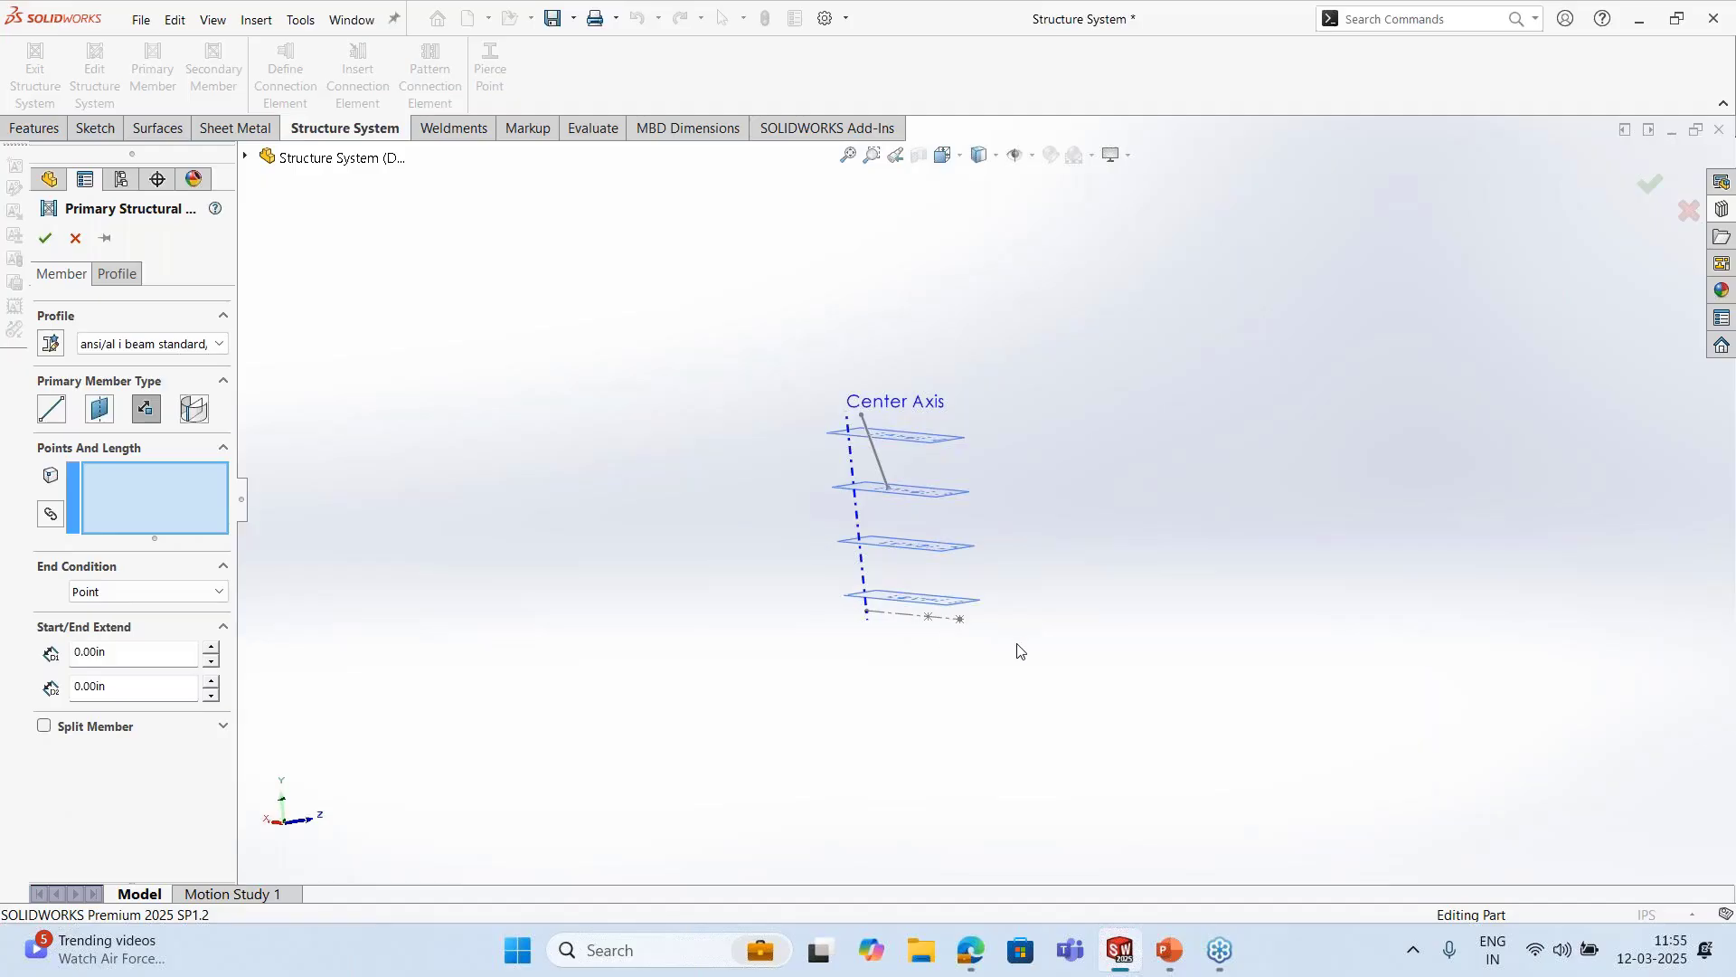
Define the first member from the outer end point of the Footprint line to the intermediate point on it
middle_drag(1020, 651, 721, 675)
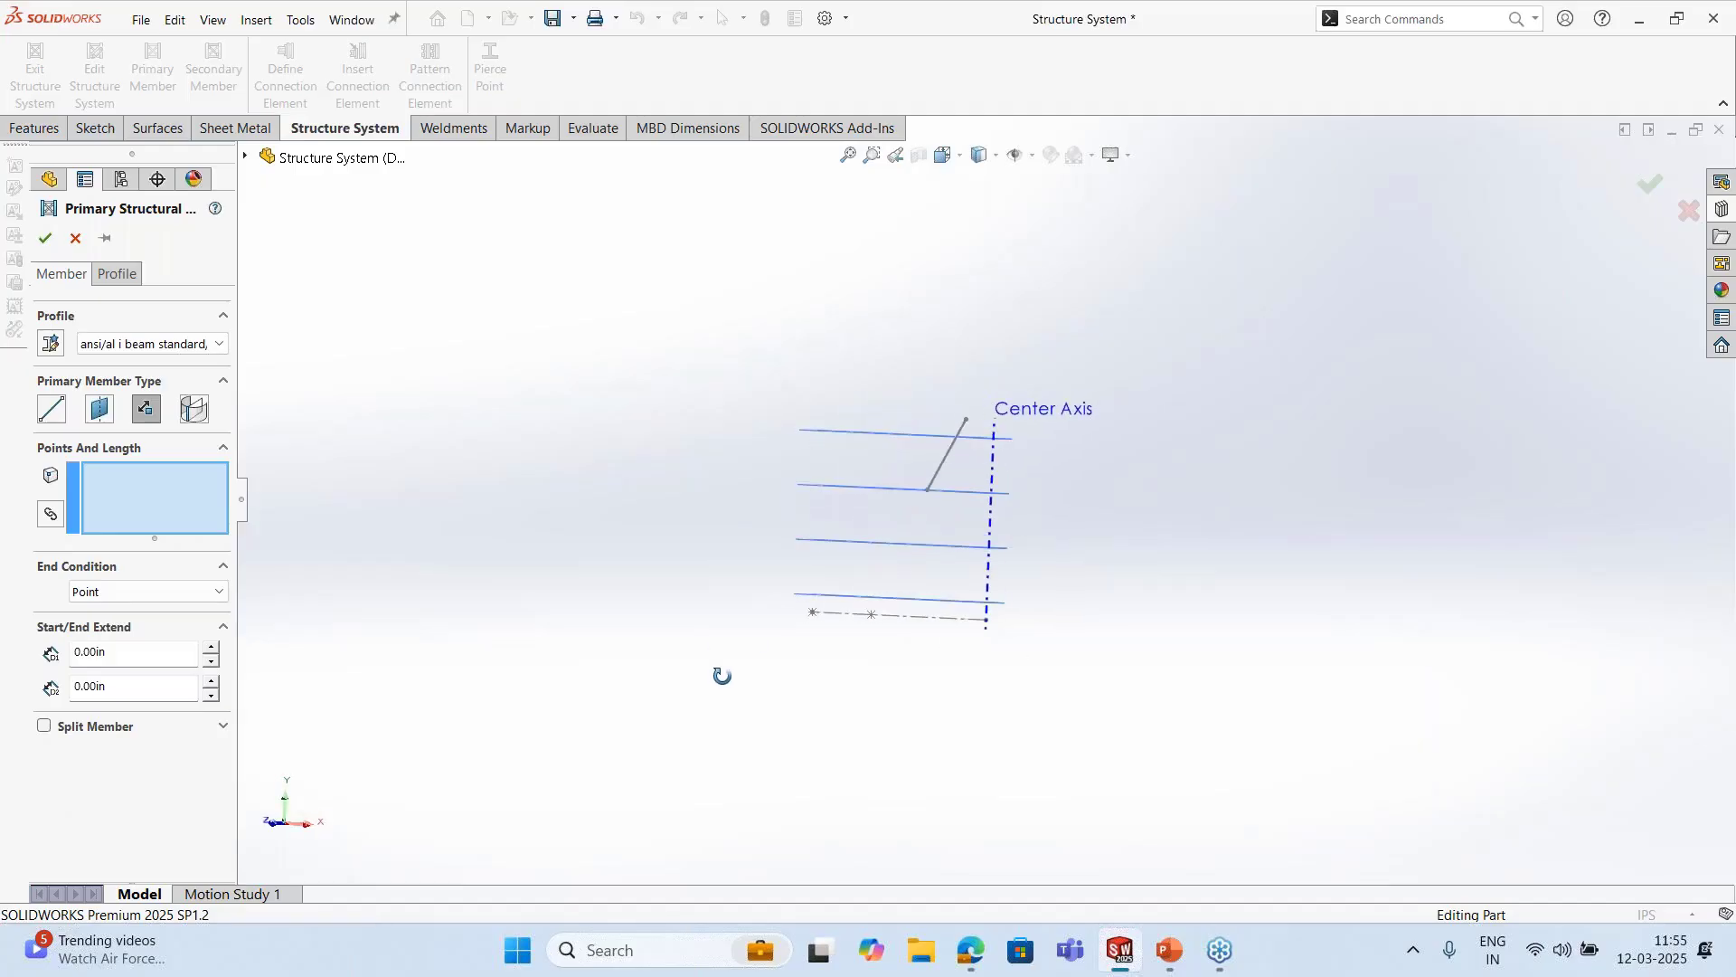
scroll(826, 622, down, 2)
scroll(845, 606, down, 2)
click(852, 575)
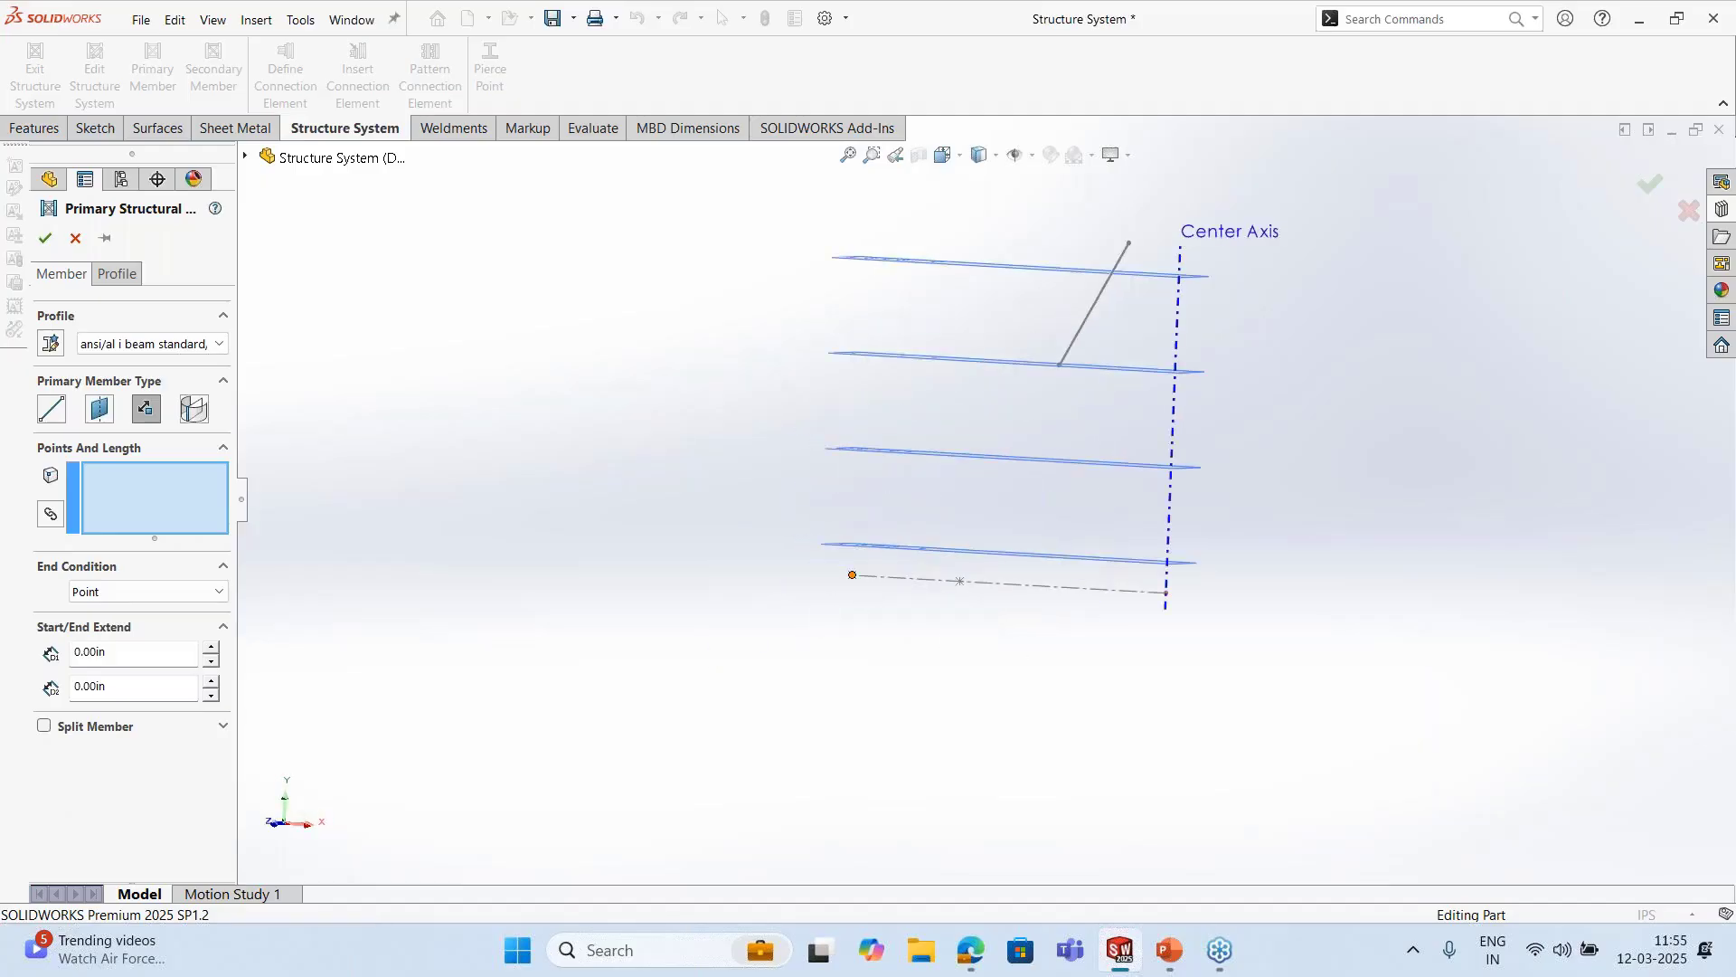
click(959, 581)
click(852, 576)
click(959, 582)
scroll(950, 533, down, 4)
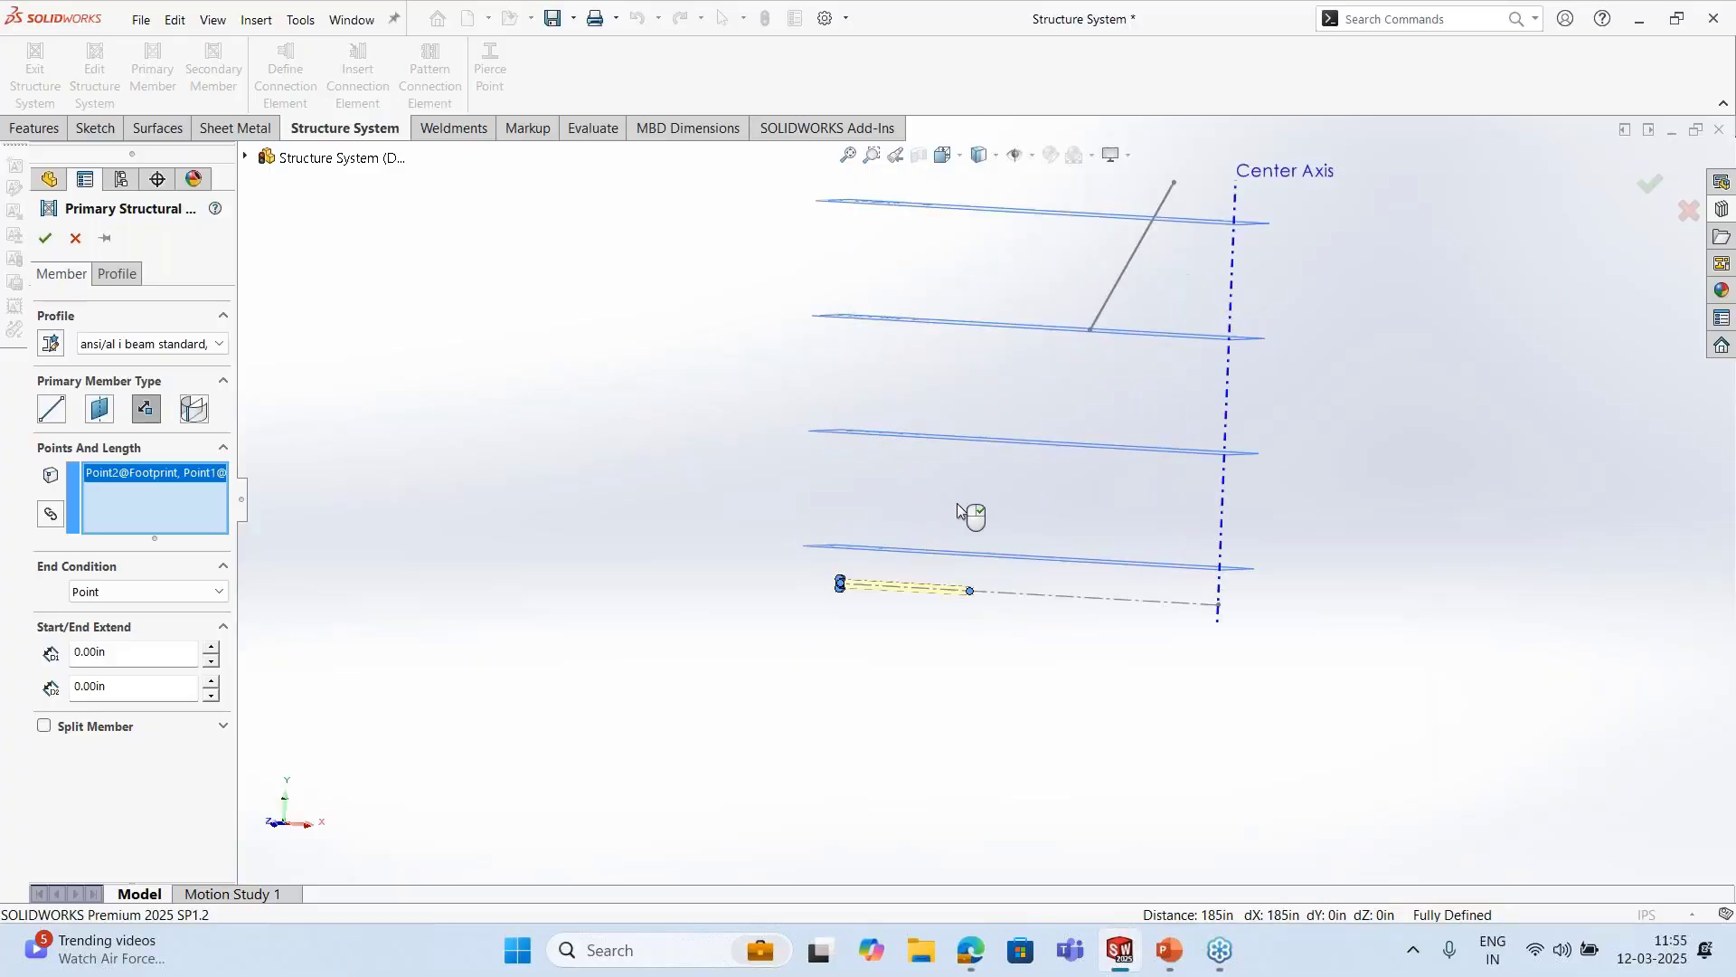
Turn on chained selection and extend the member chain to the lower end point of the Extra sketch line
middle_drag(970, 523, 1132, 286)
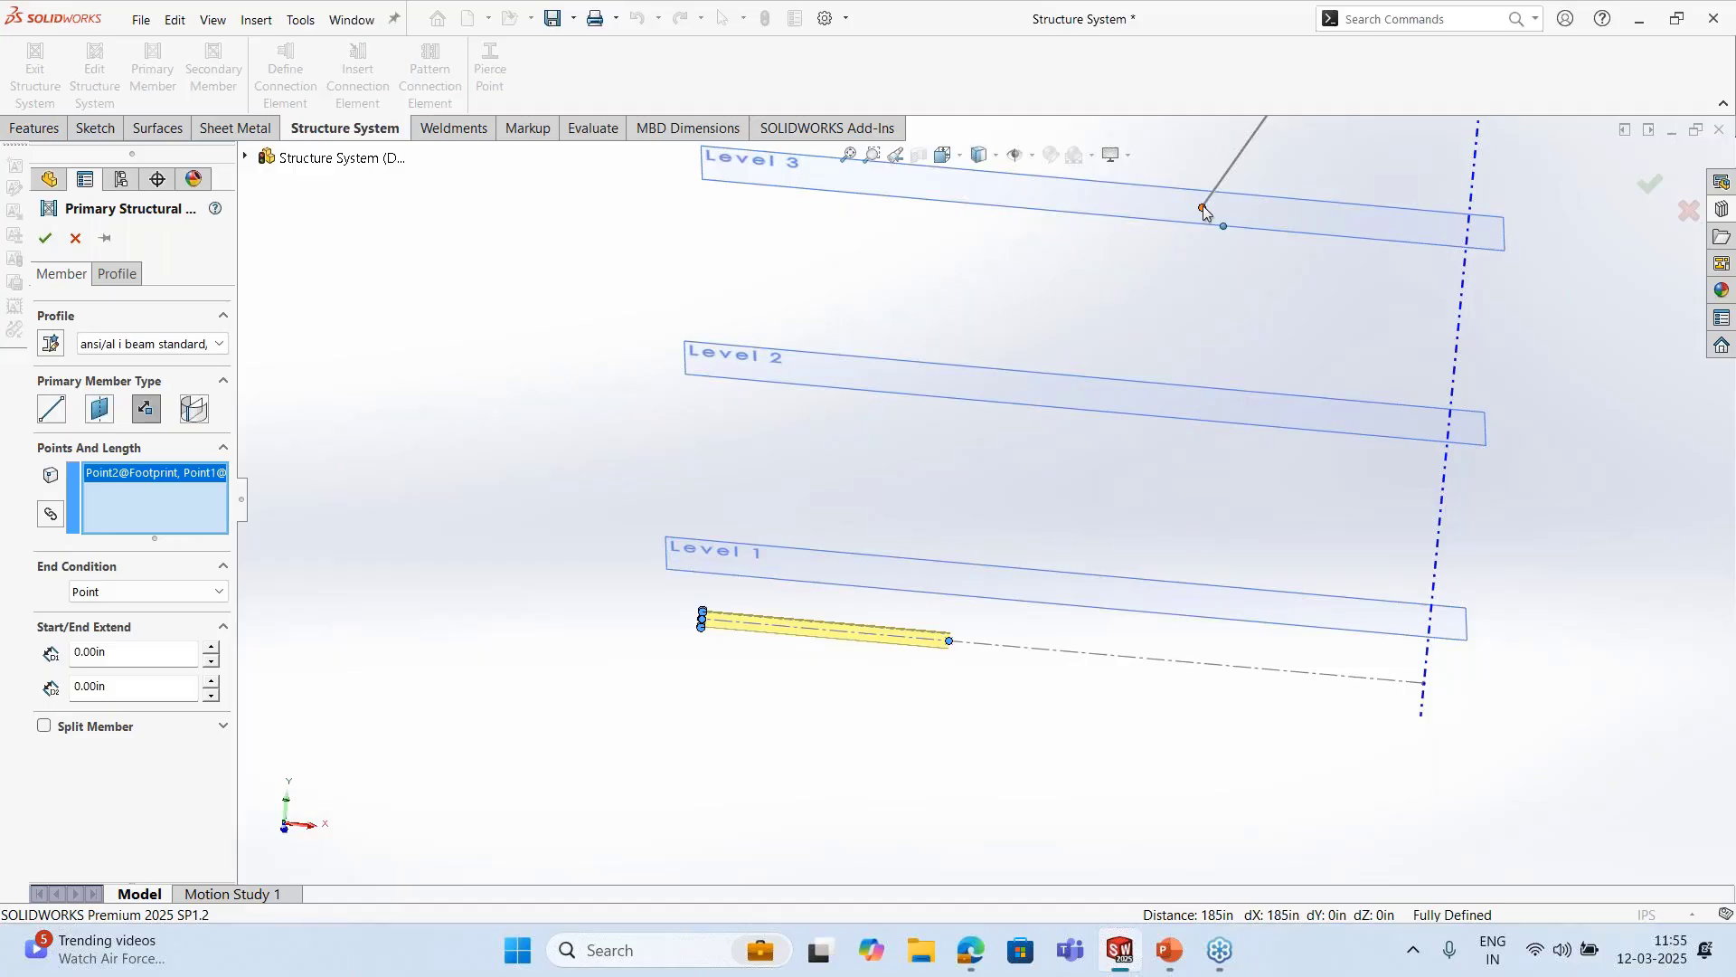
click(50, 513)
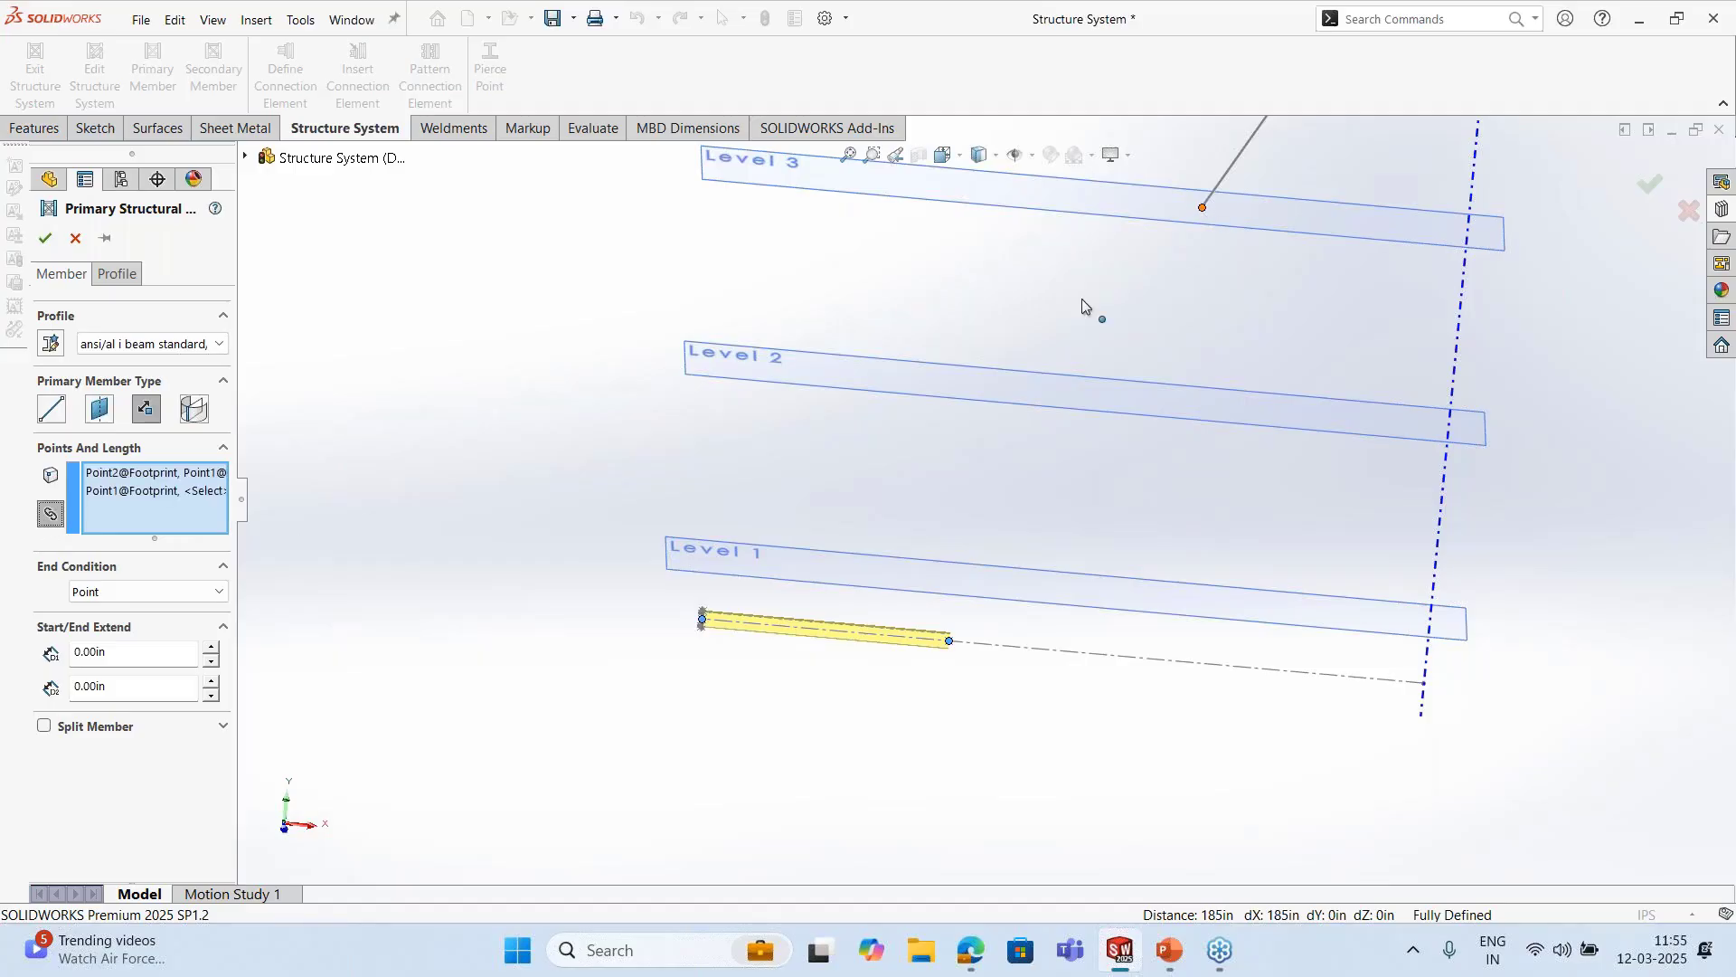
click(1102, 318)
scroll(1027, 455, up, 3)
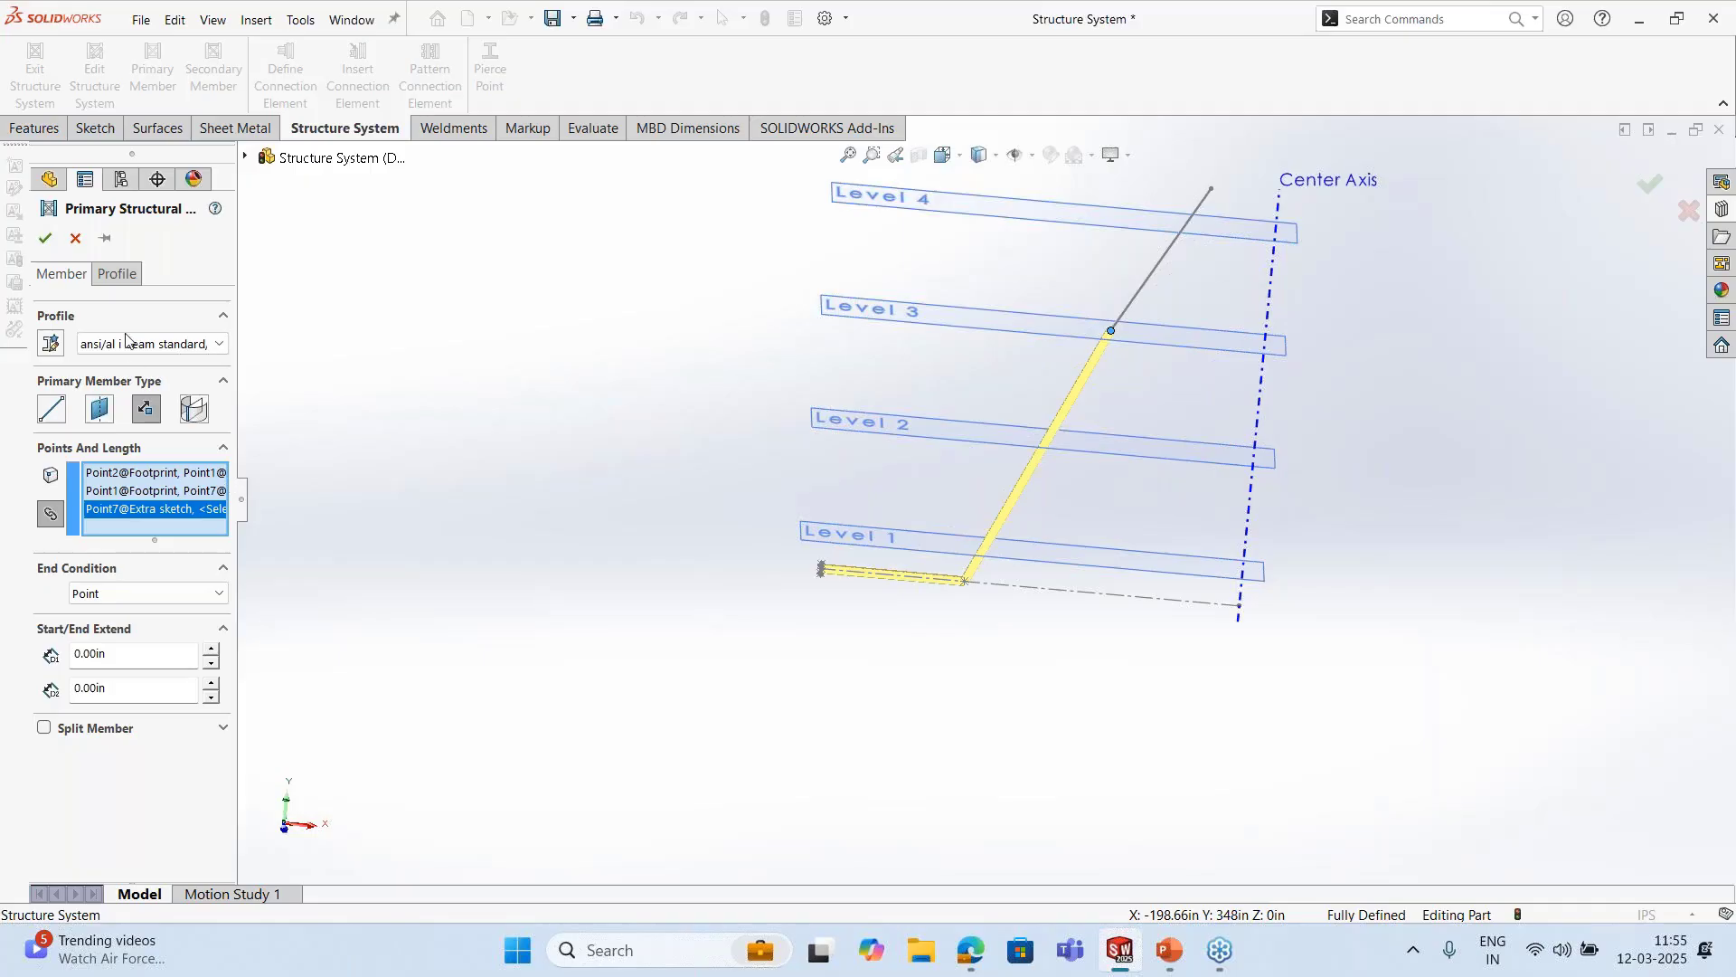
Review the available profile standards, types and sizes for the primary member and inspect the member preview
click(119, 275)
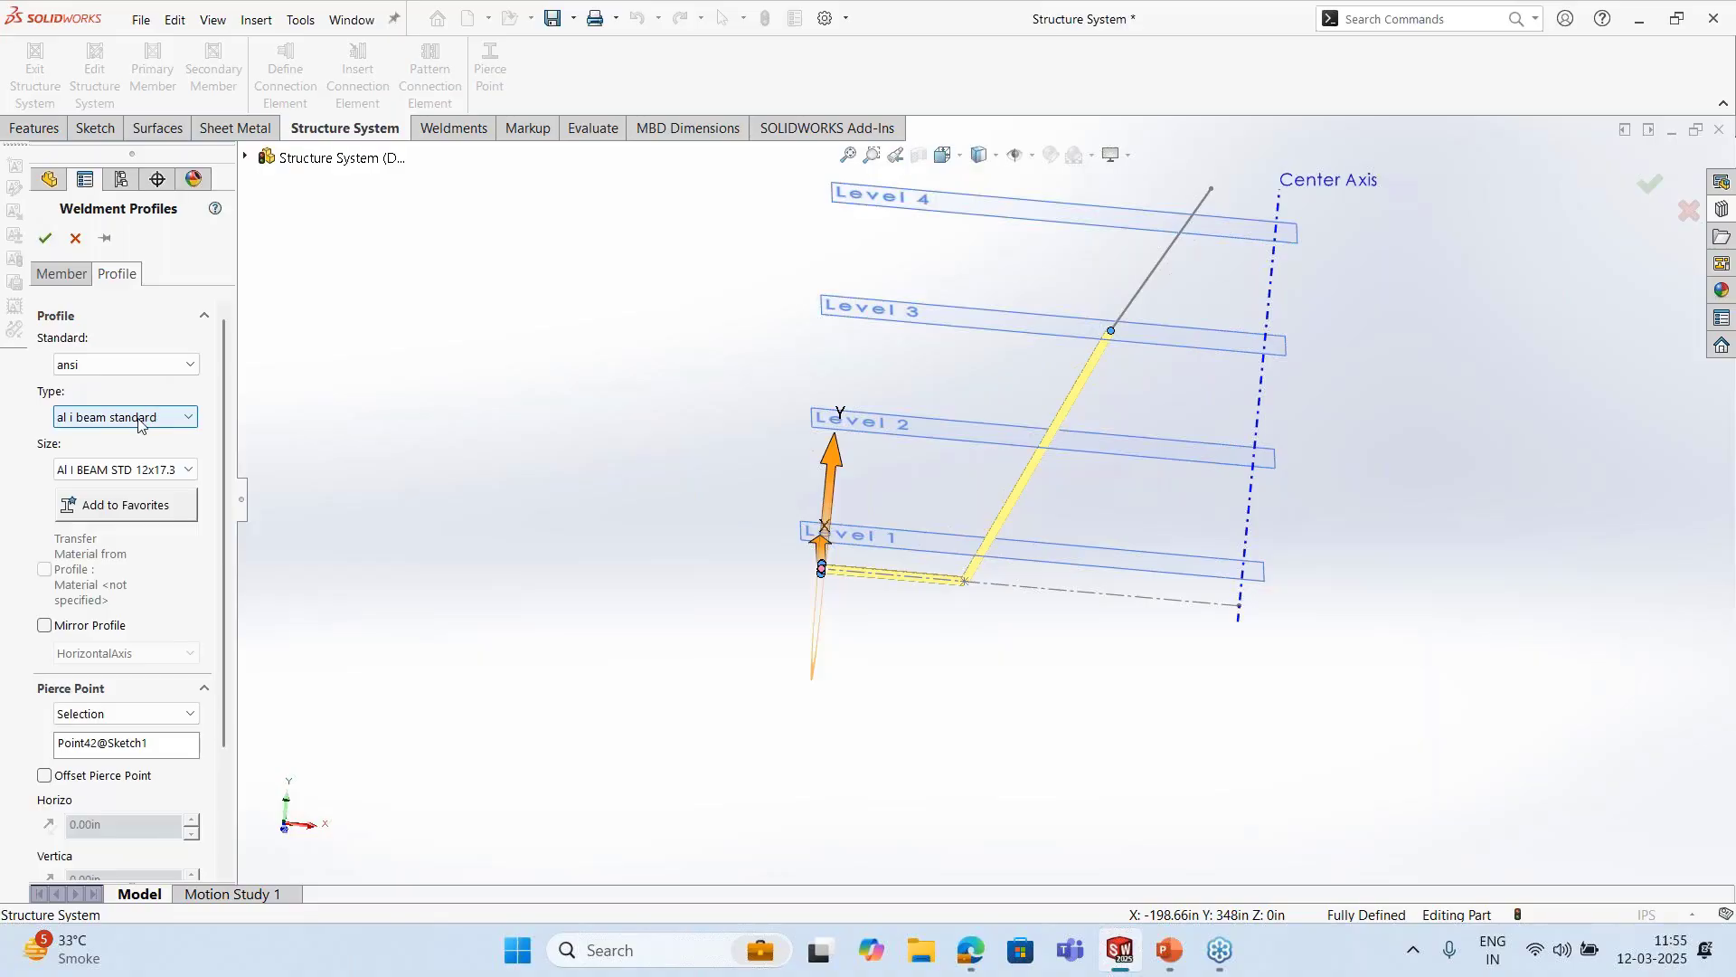
click(165, 366)
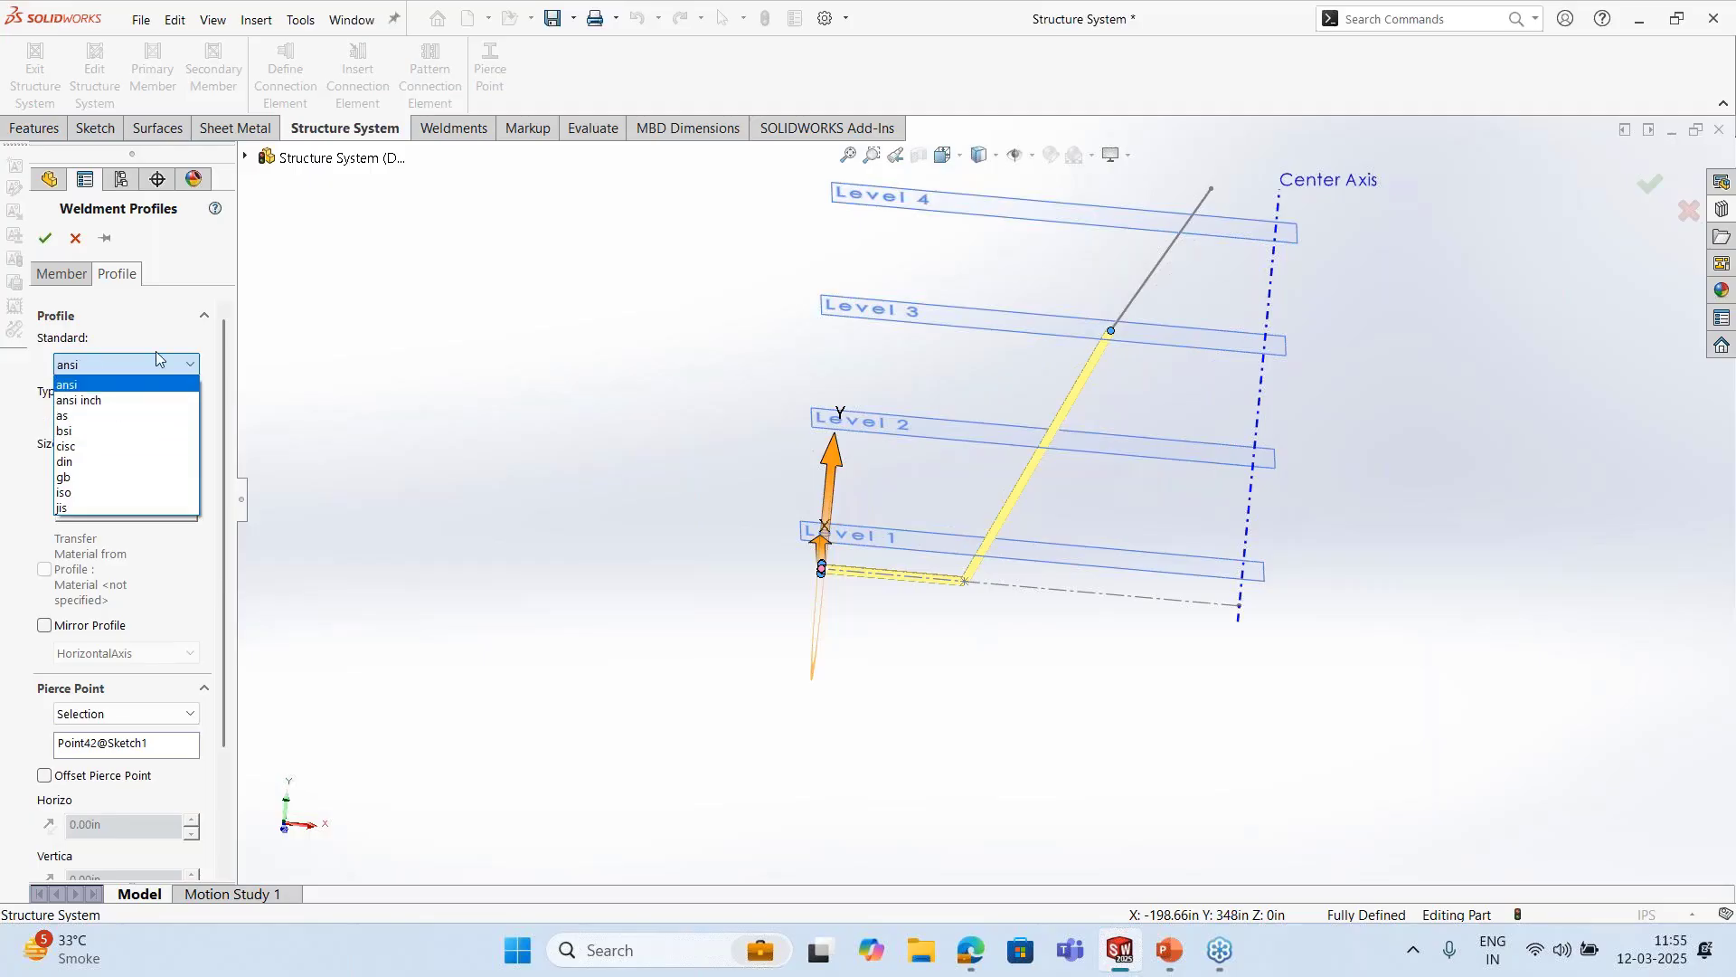
click(156, 358)
click(125, 422)
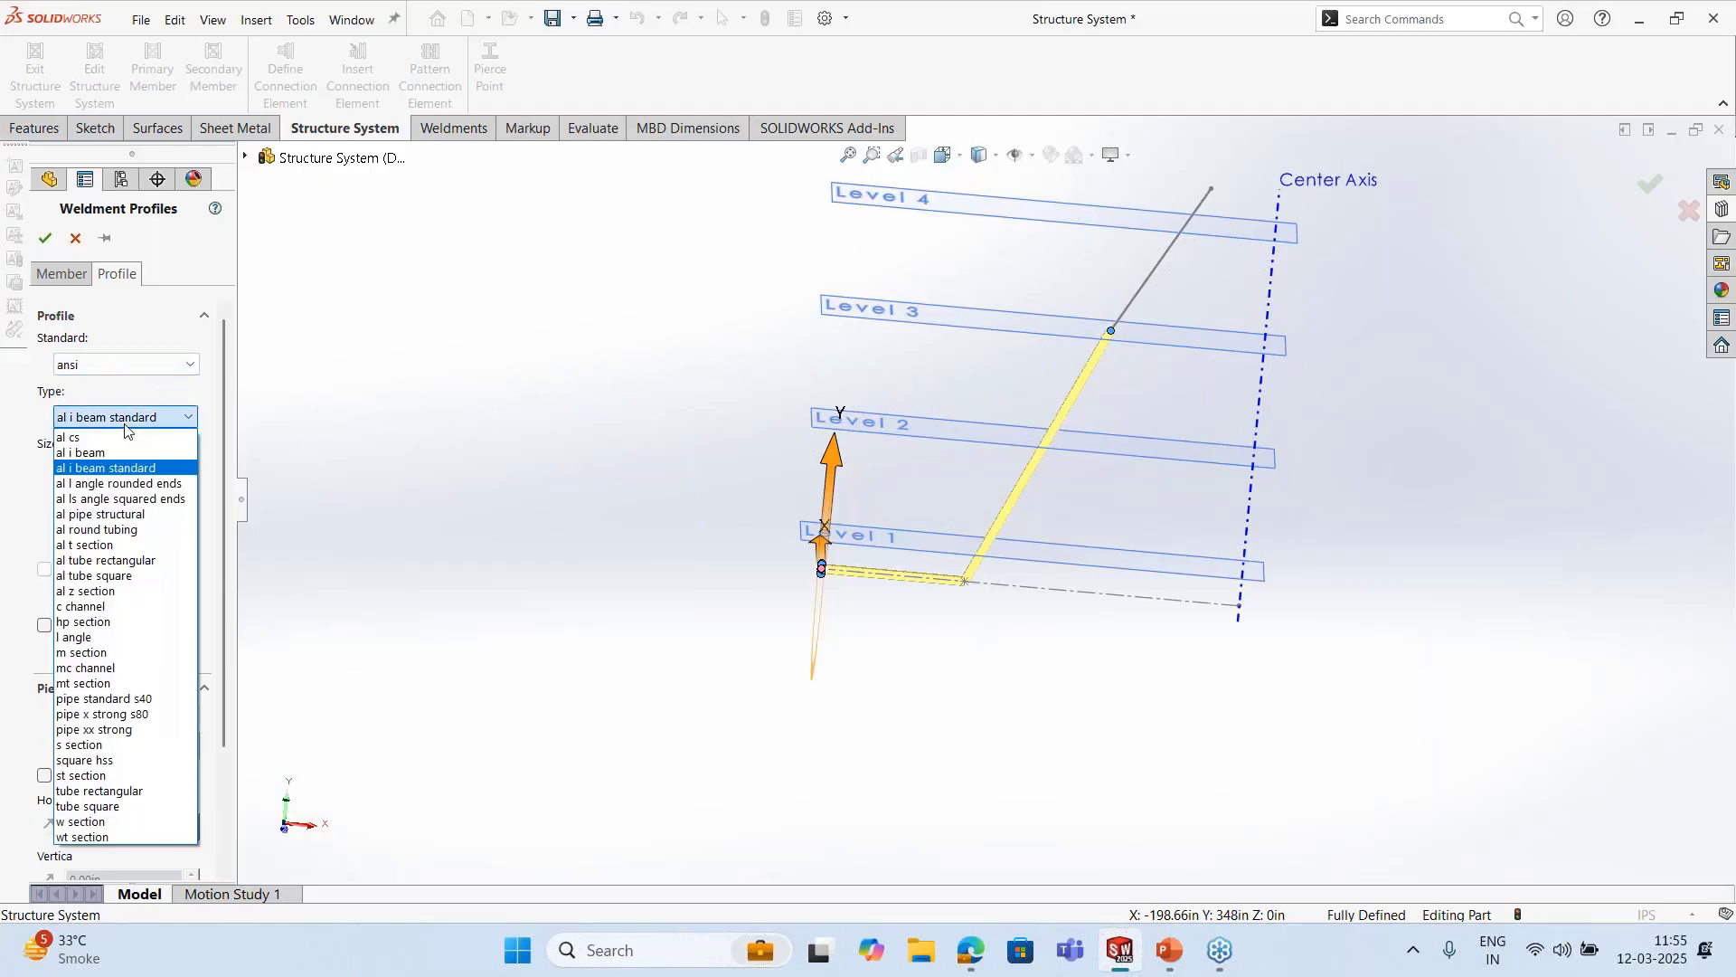
click(125, 425)
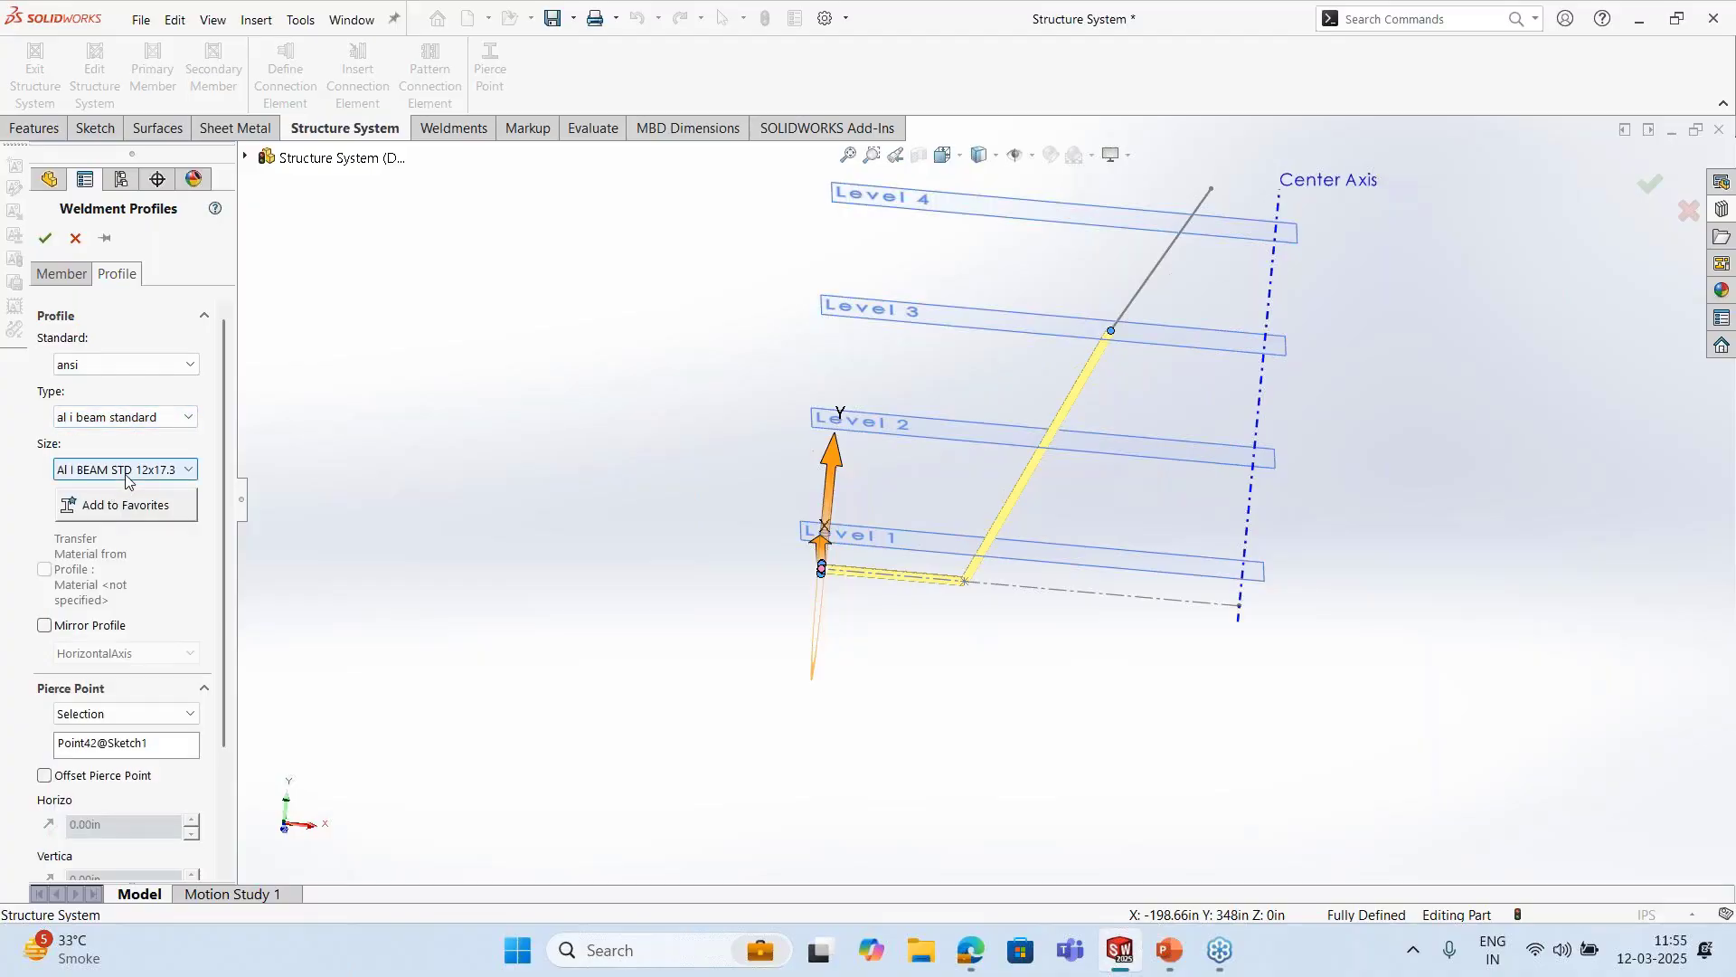
click(127, 475)
click(129, 478)
click(74, 283)
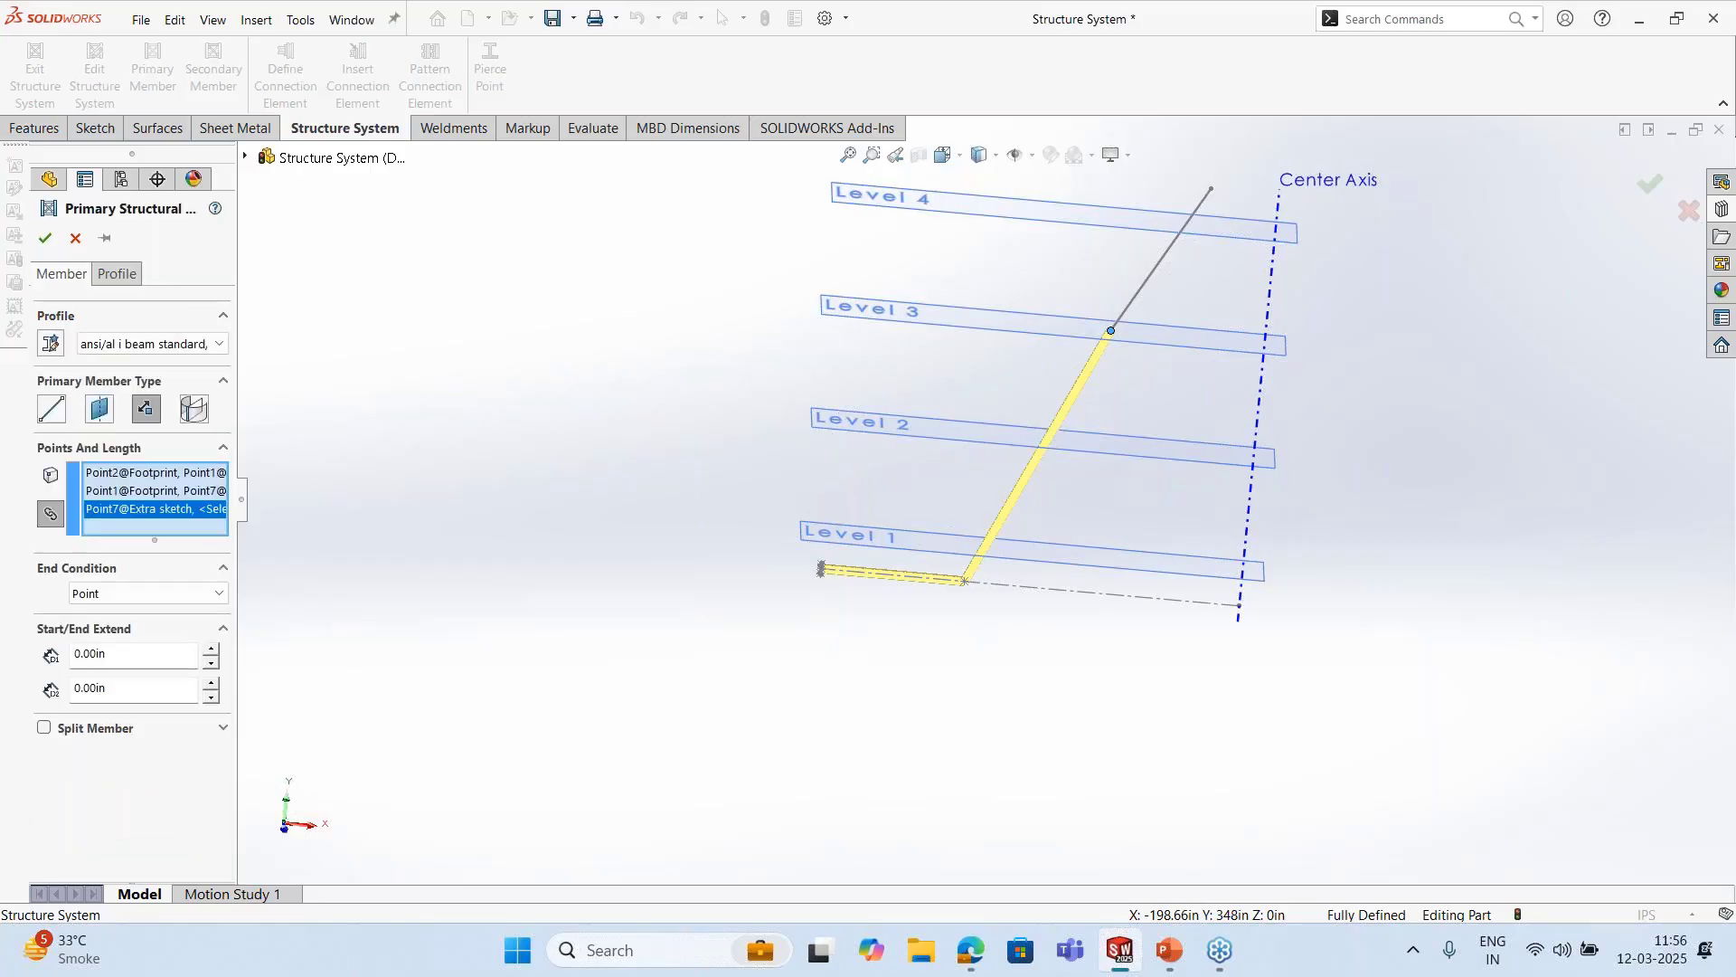
middle_drag(837, 480, 1055, 512)
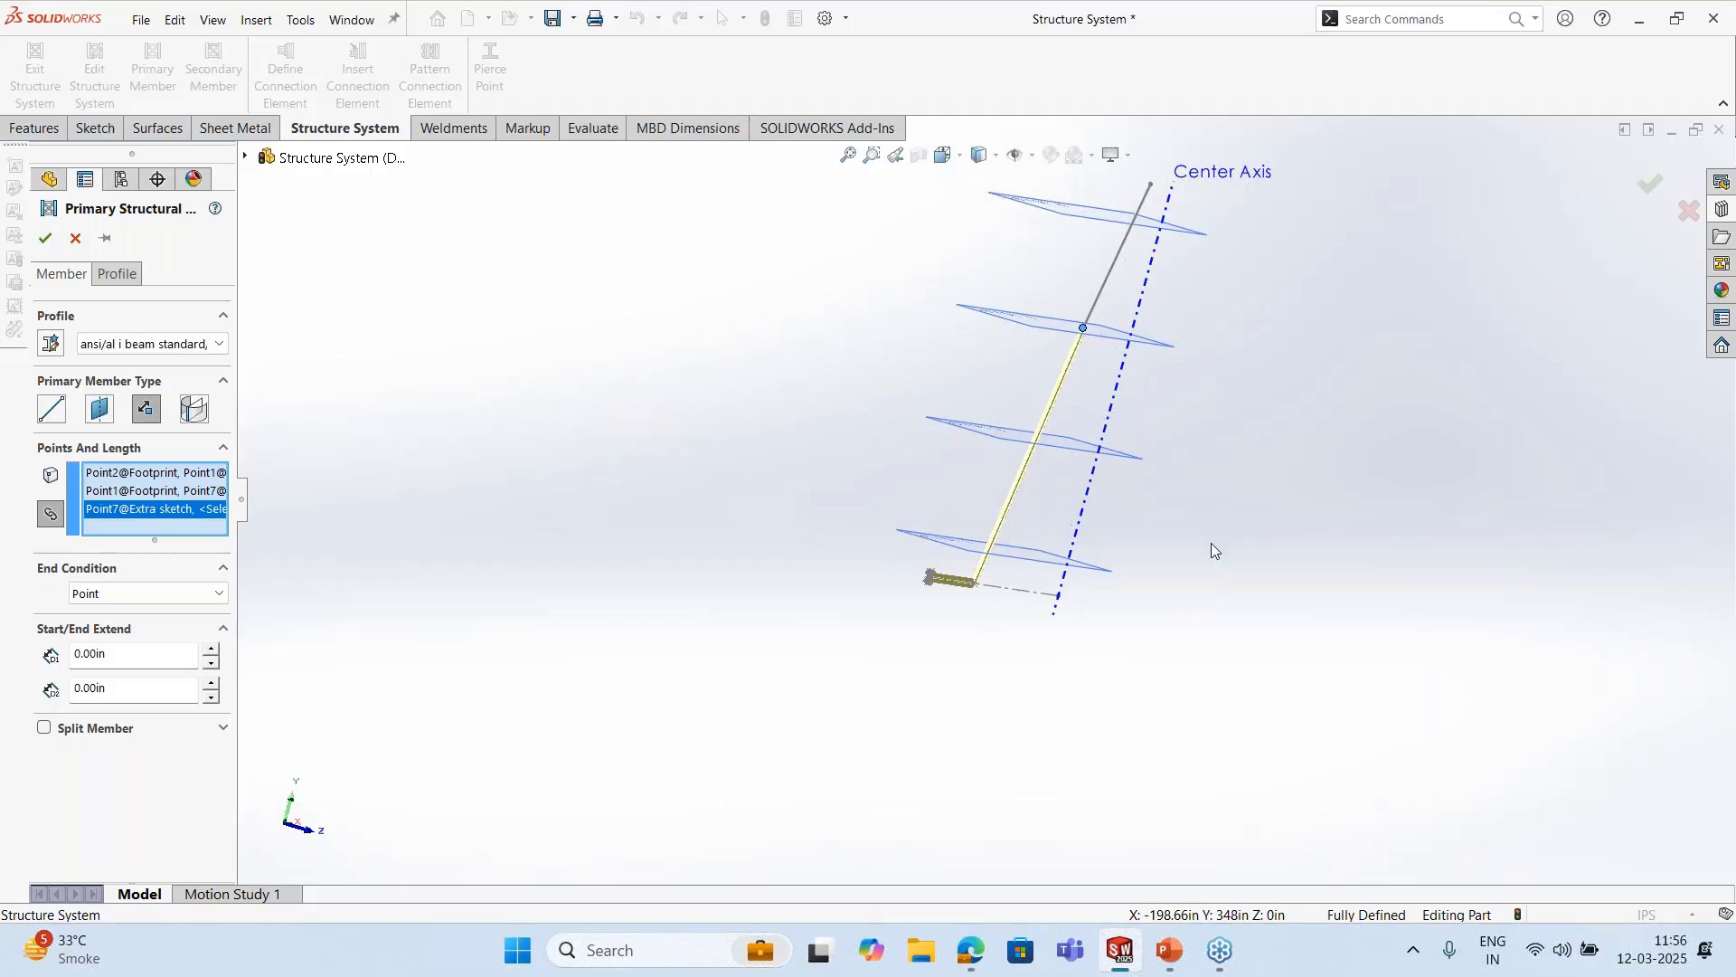
Clear the chained member's point selections and cancel the primary member definition
middle_drag(1212, 544, 982, 537)
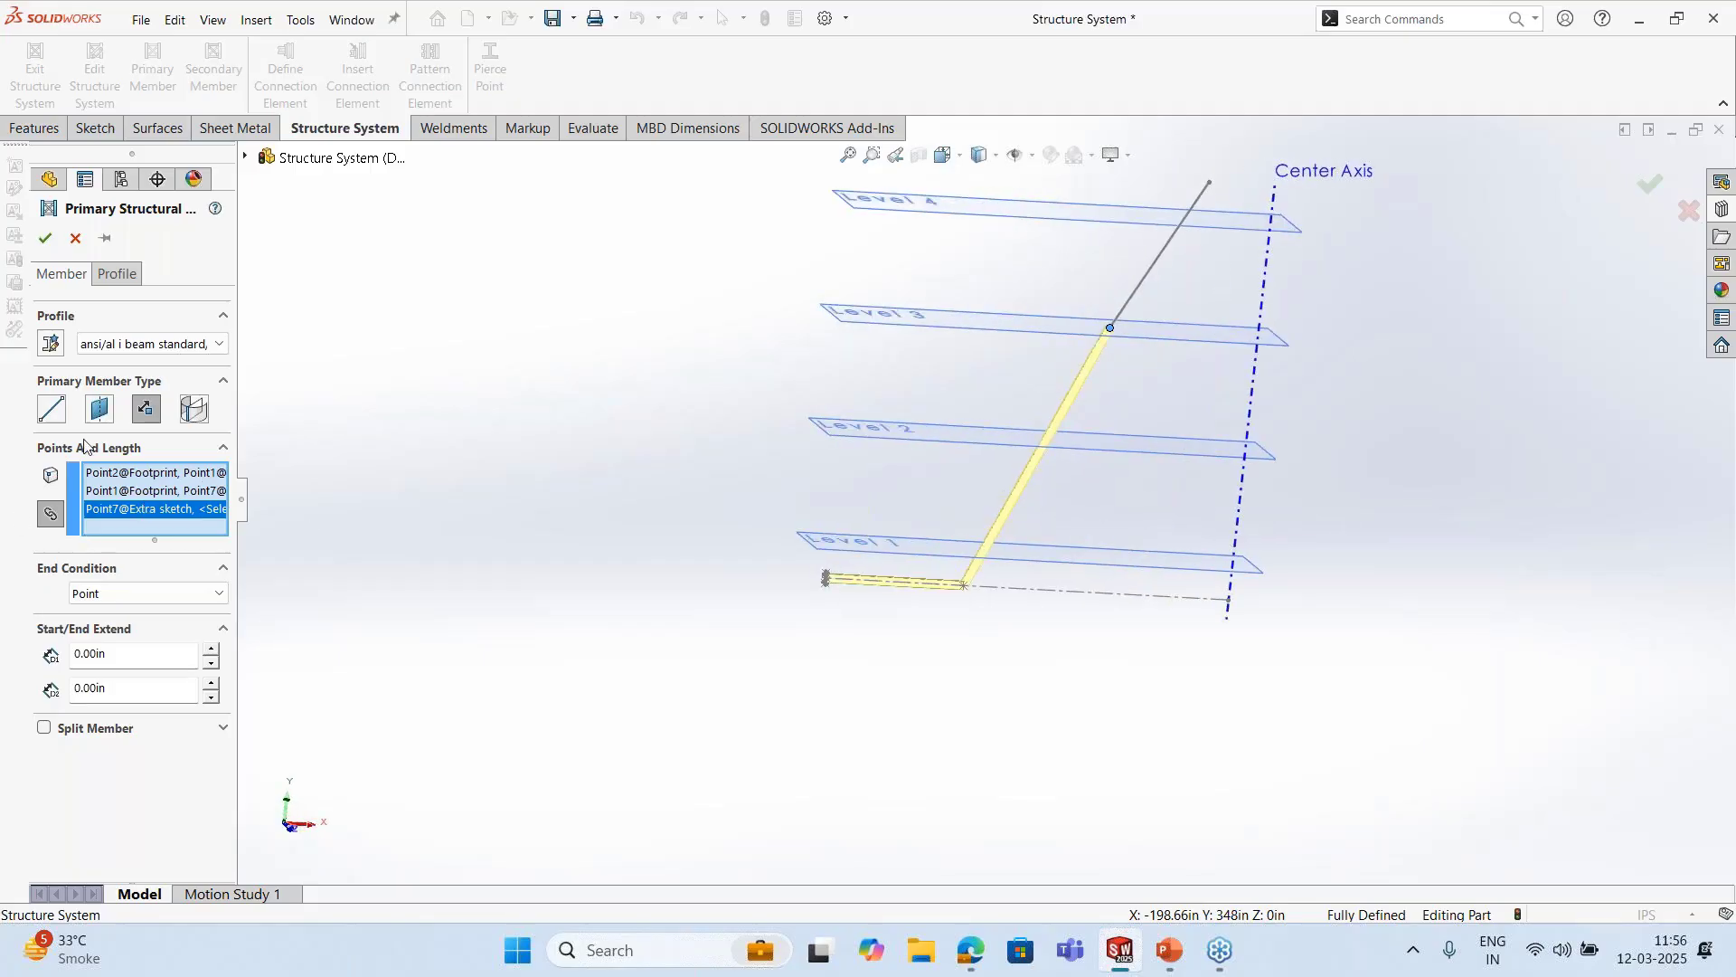
right_click(118, 488)
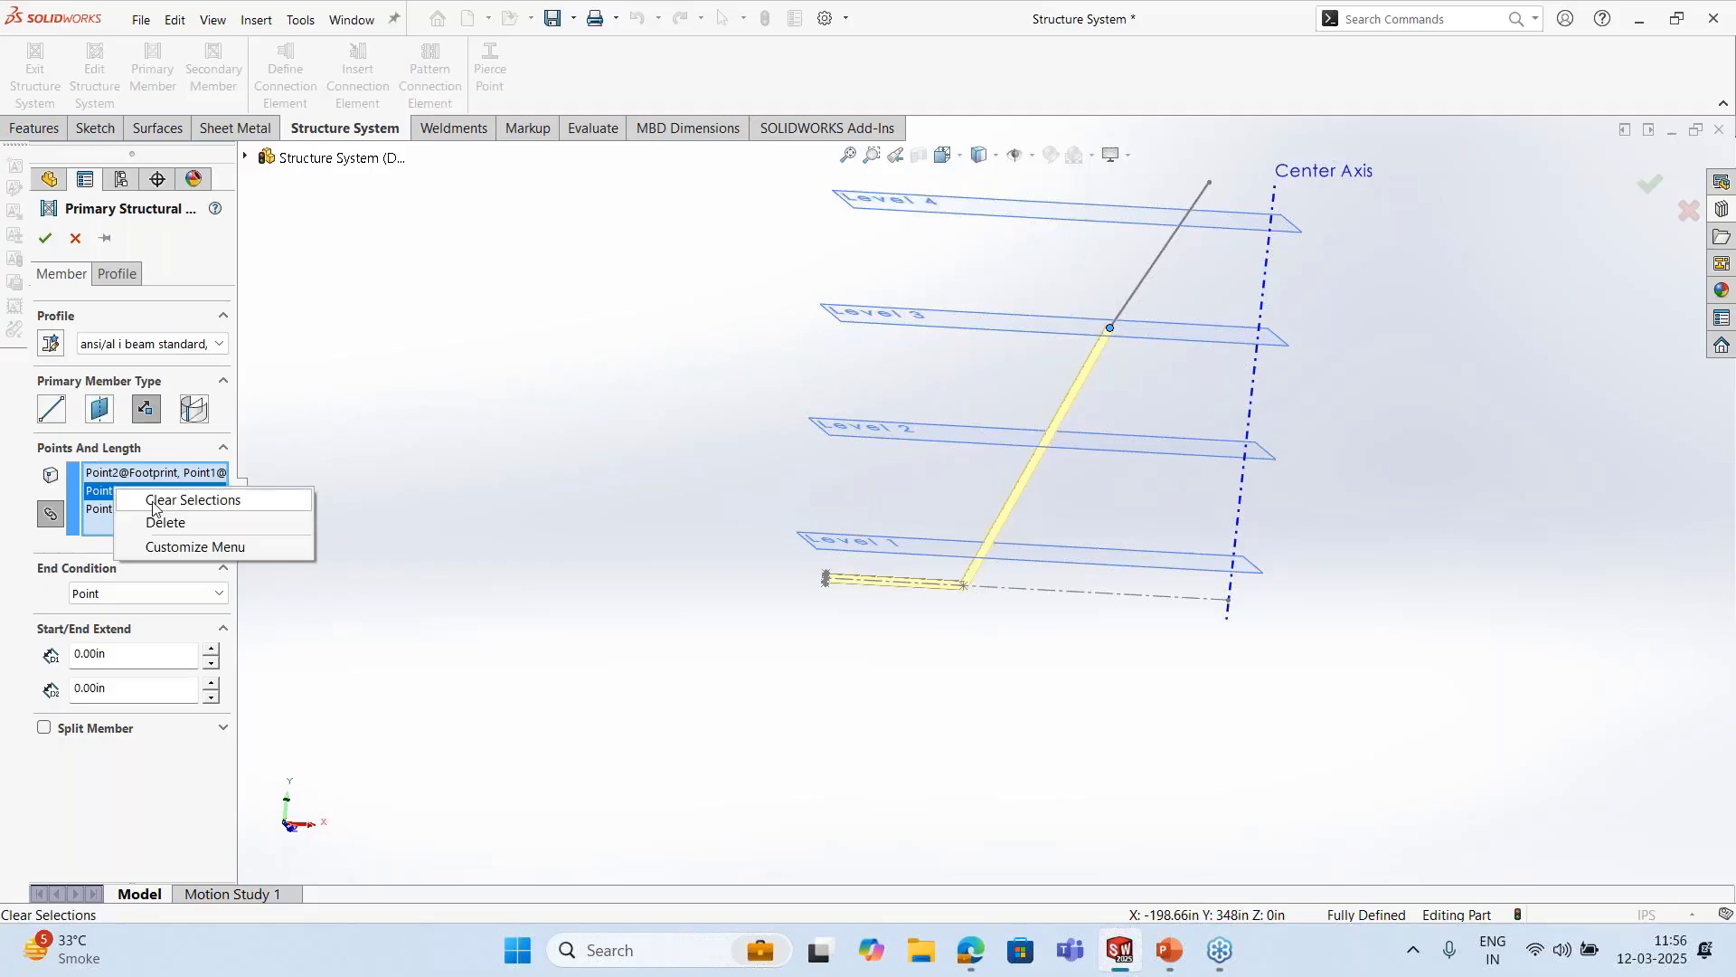
click(193, 500)
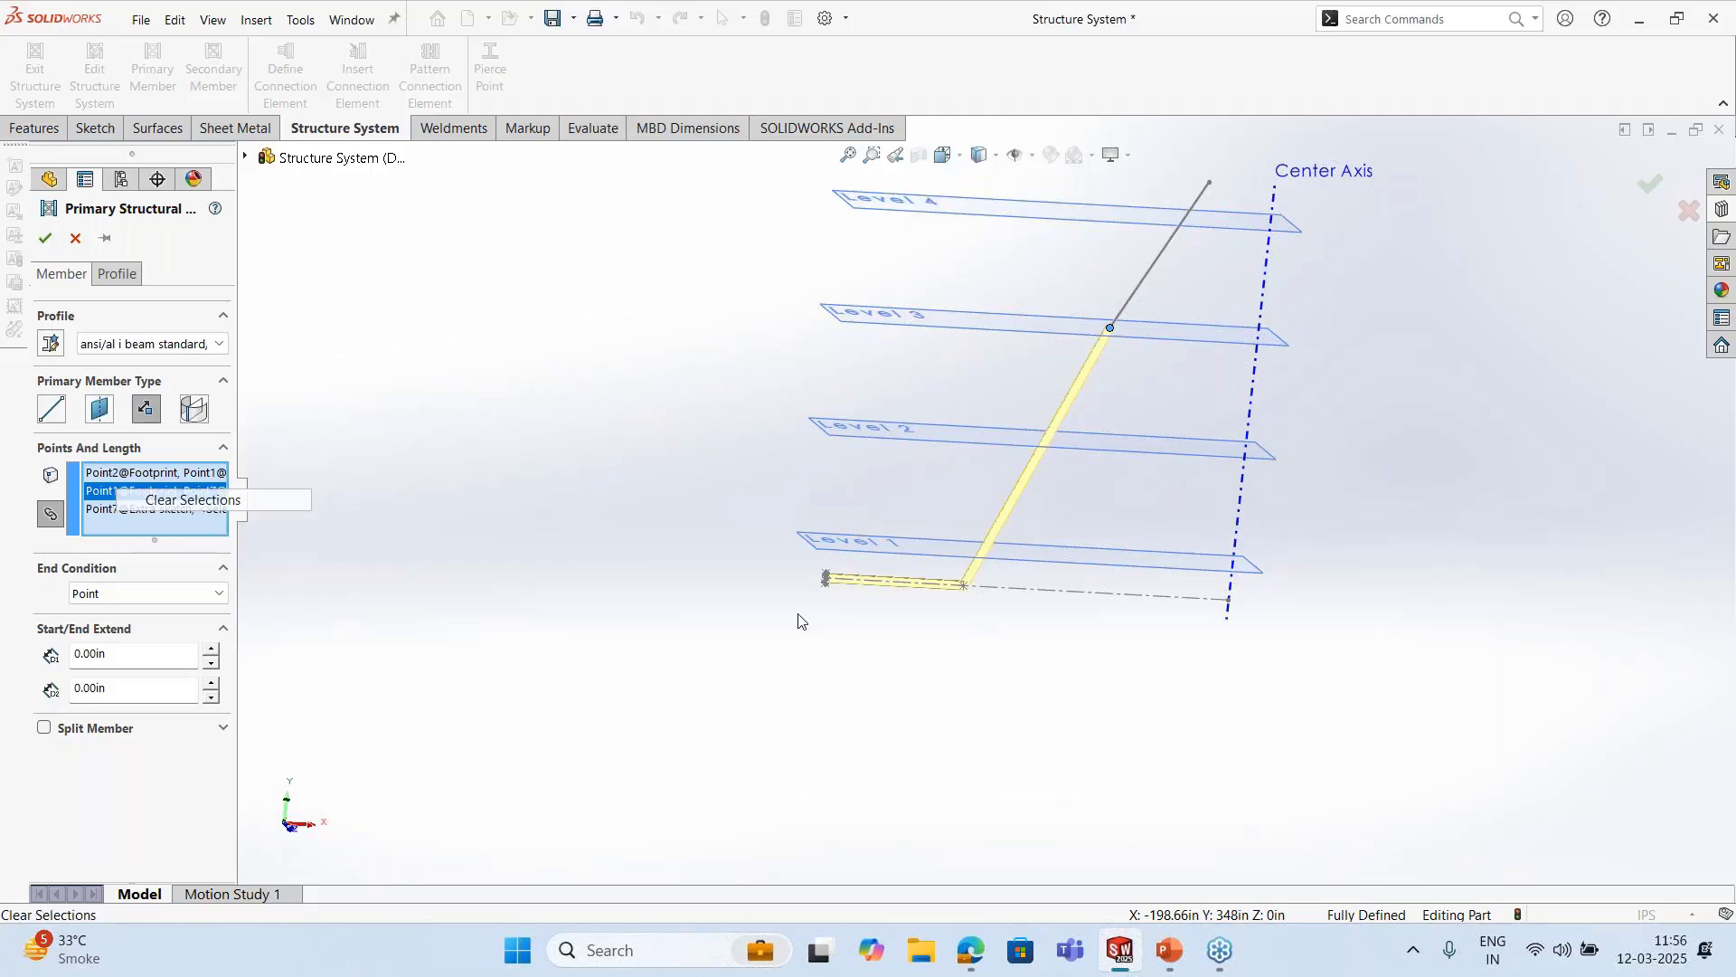
click(136, 594)
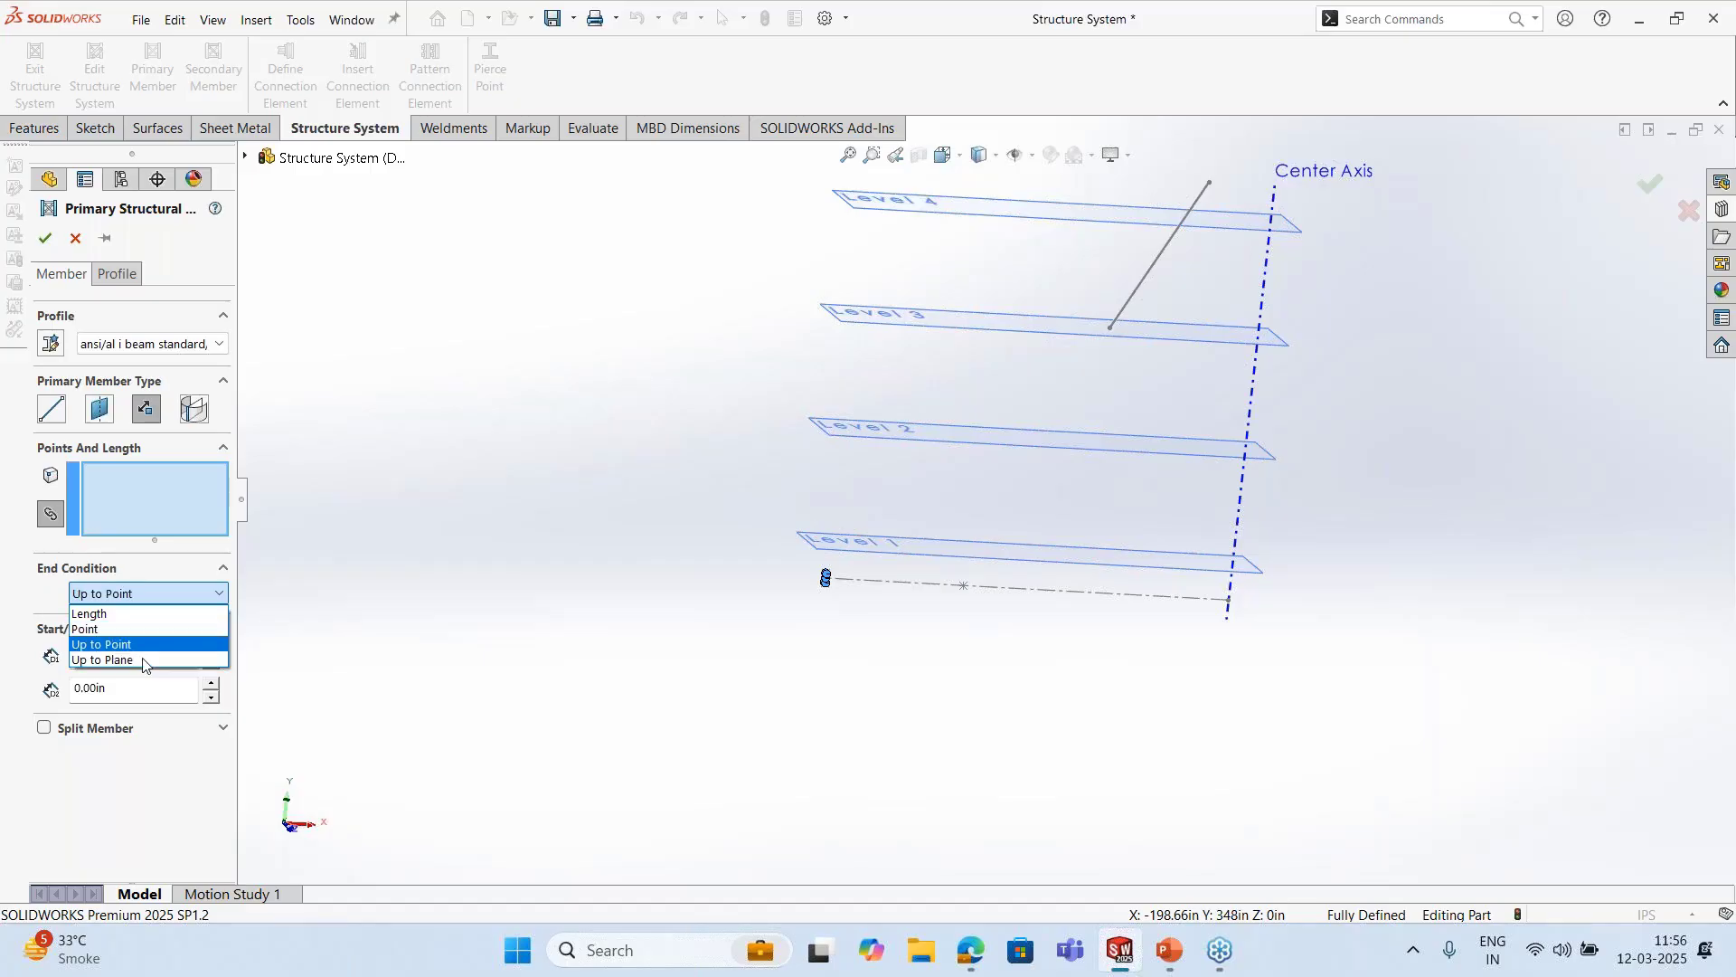
click(142, 661)
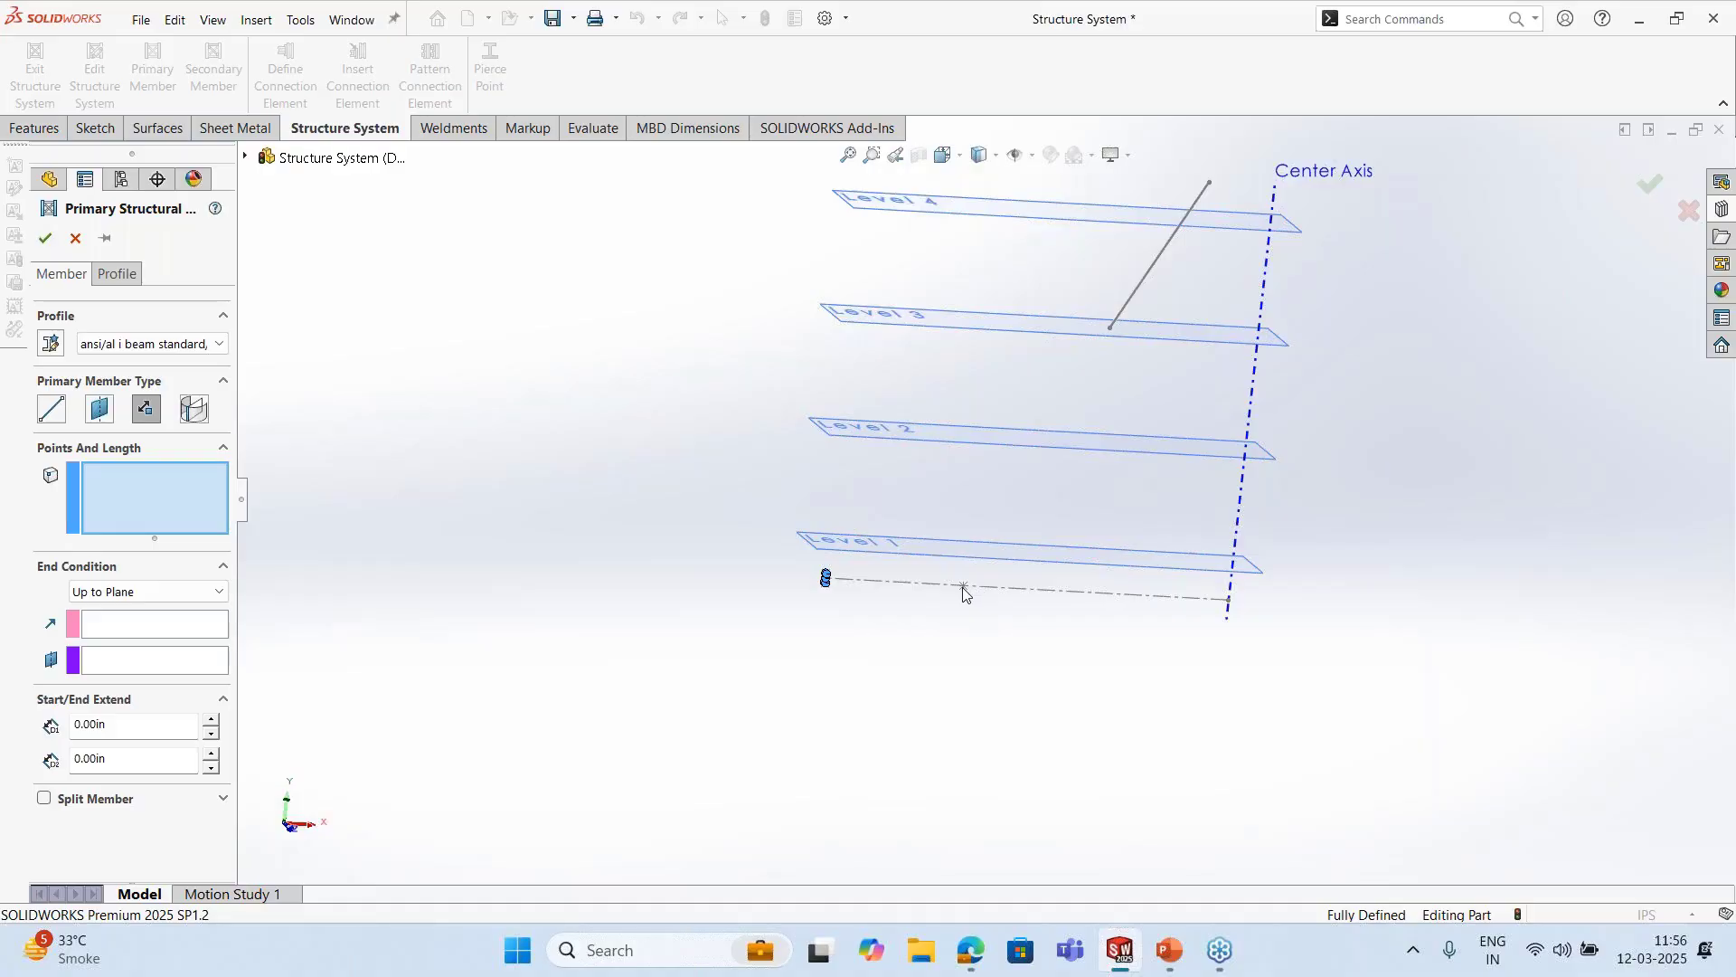
scroll(964, 588, down, 5)
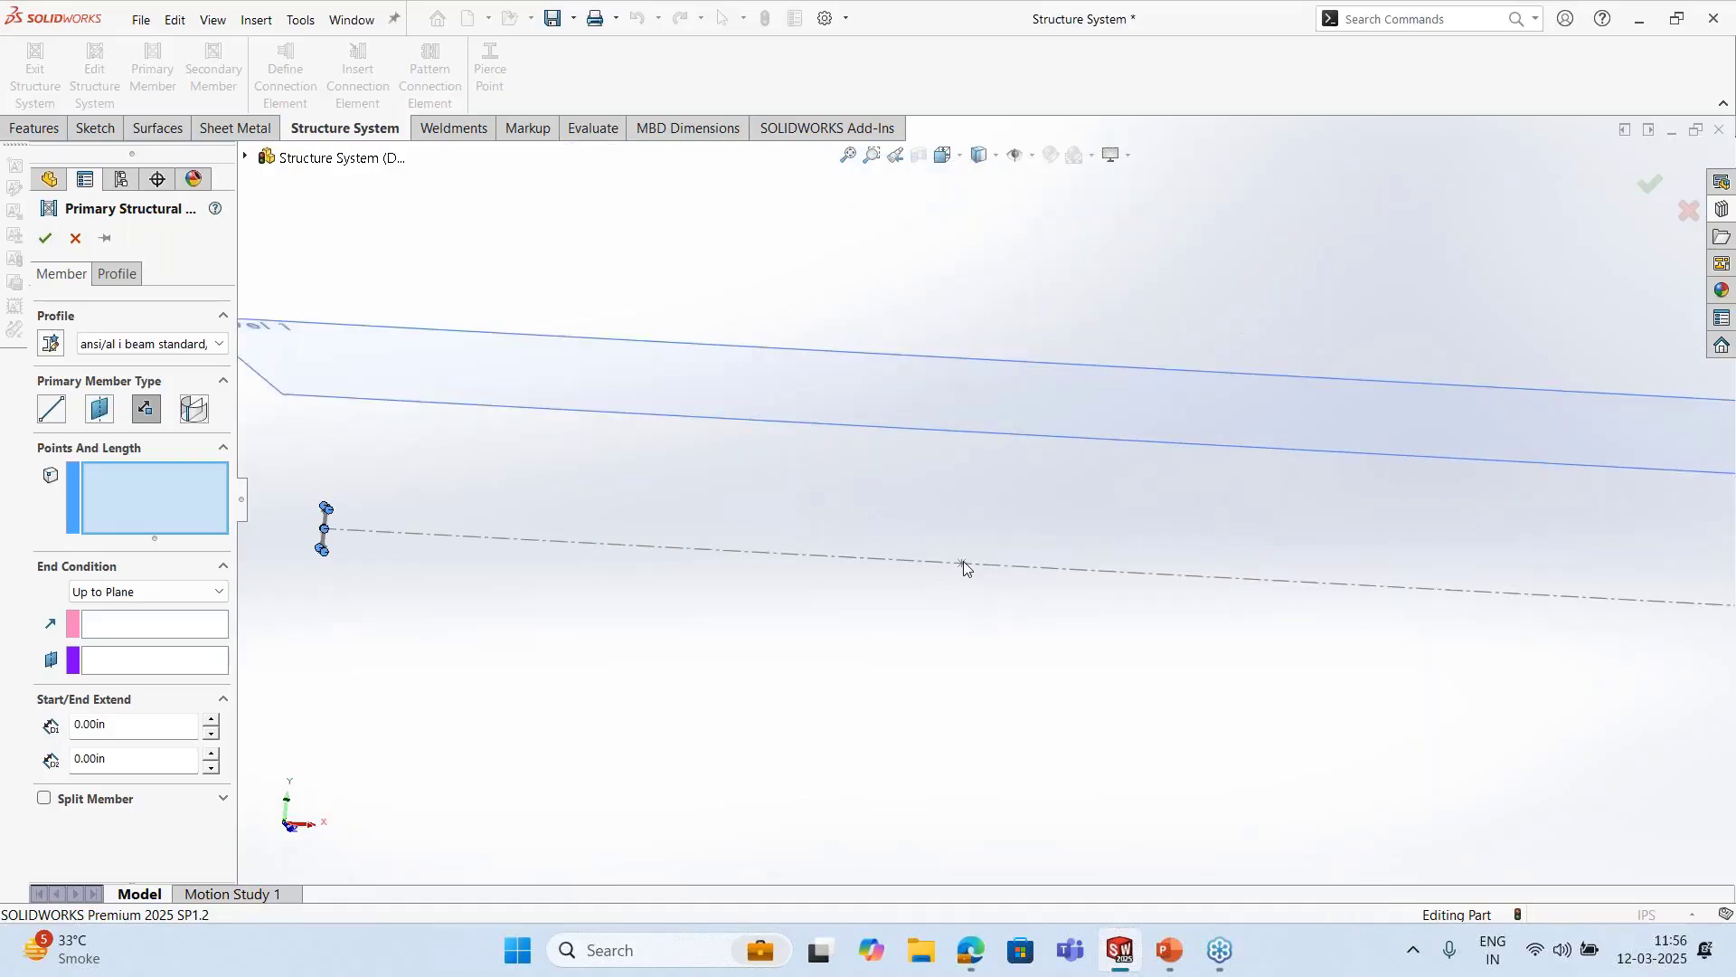
click(75, 238)
click(666, 422)
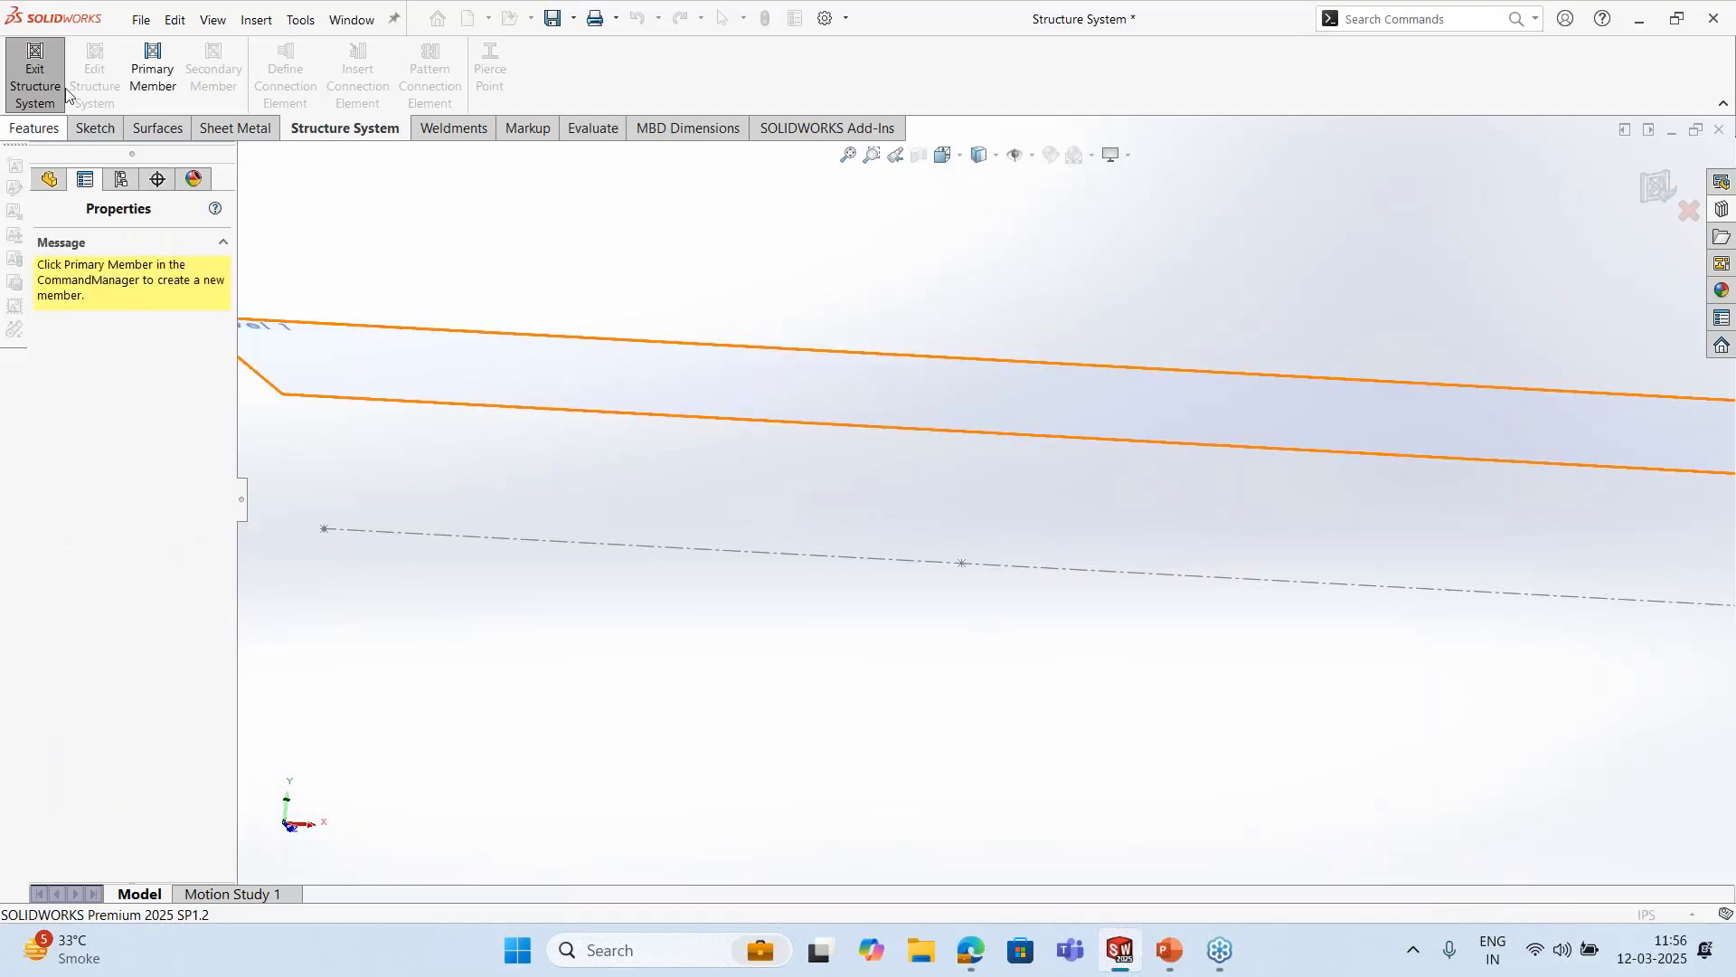
Start a new point length primary member from the outer end point of the Footprint line with the end condition Up to Plane
click(150, 82)
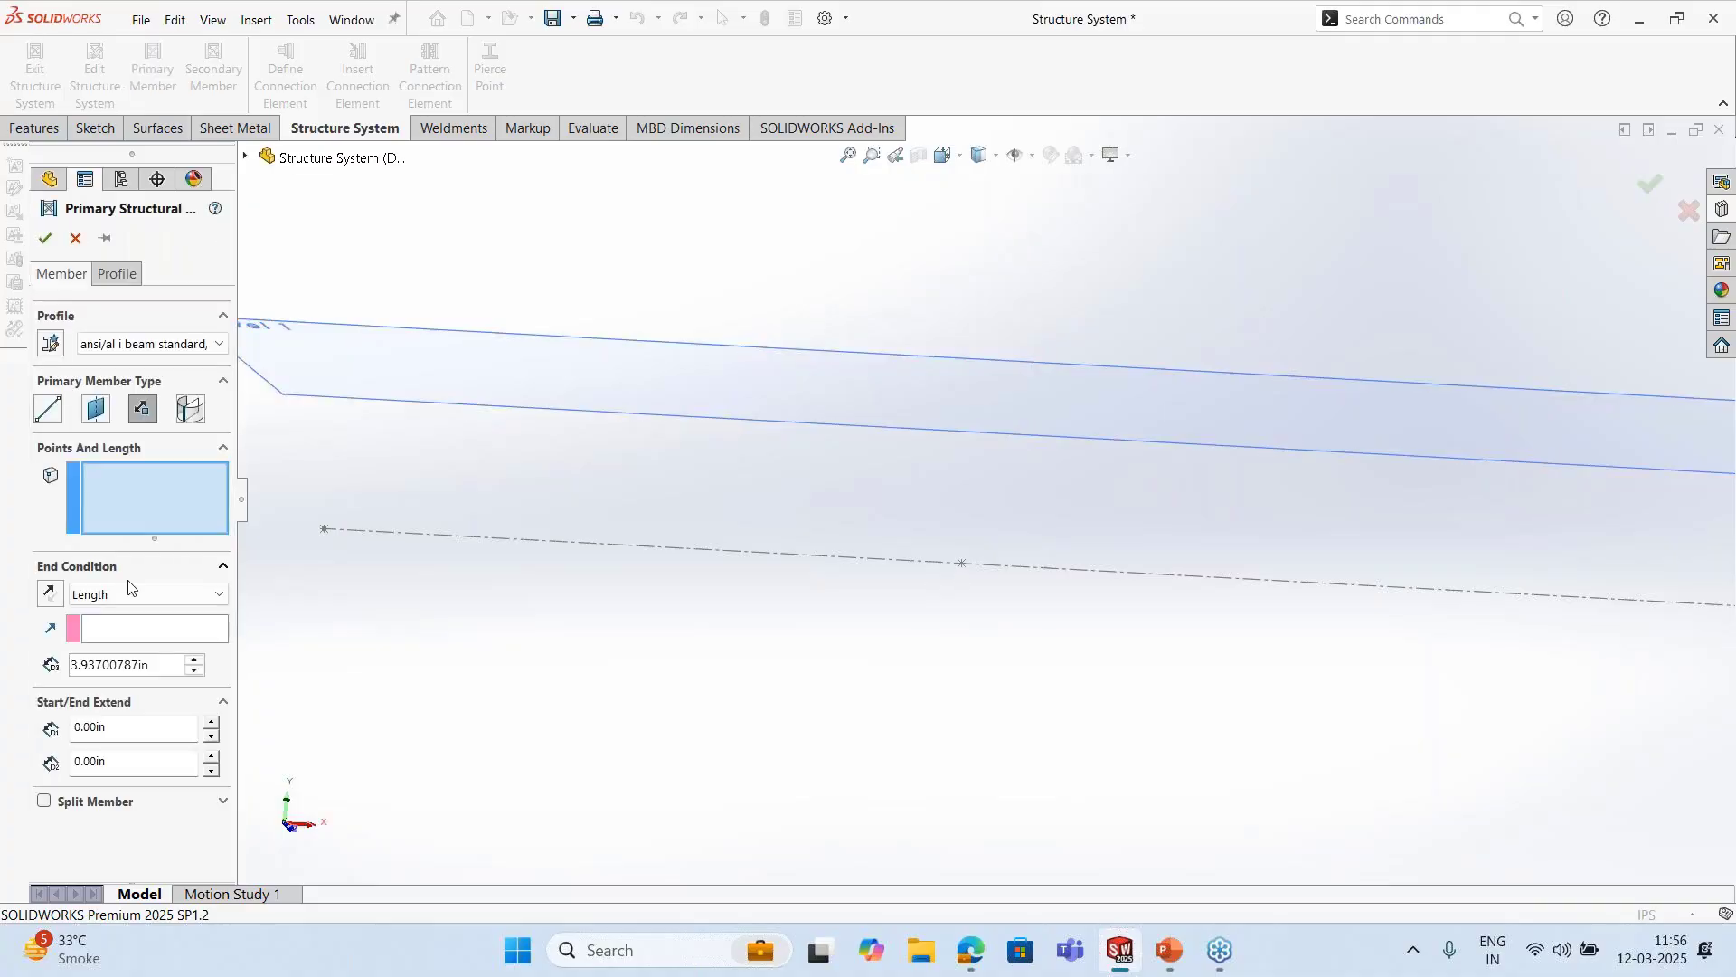
click(132, 594)
click(118, 659)
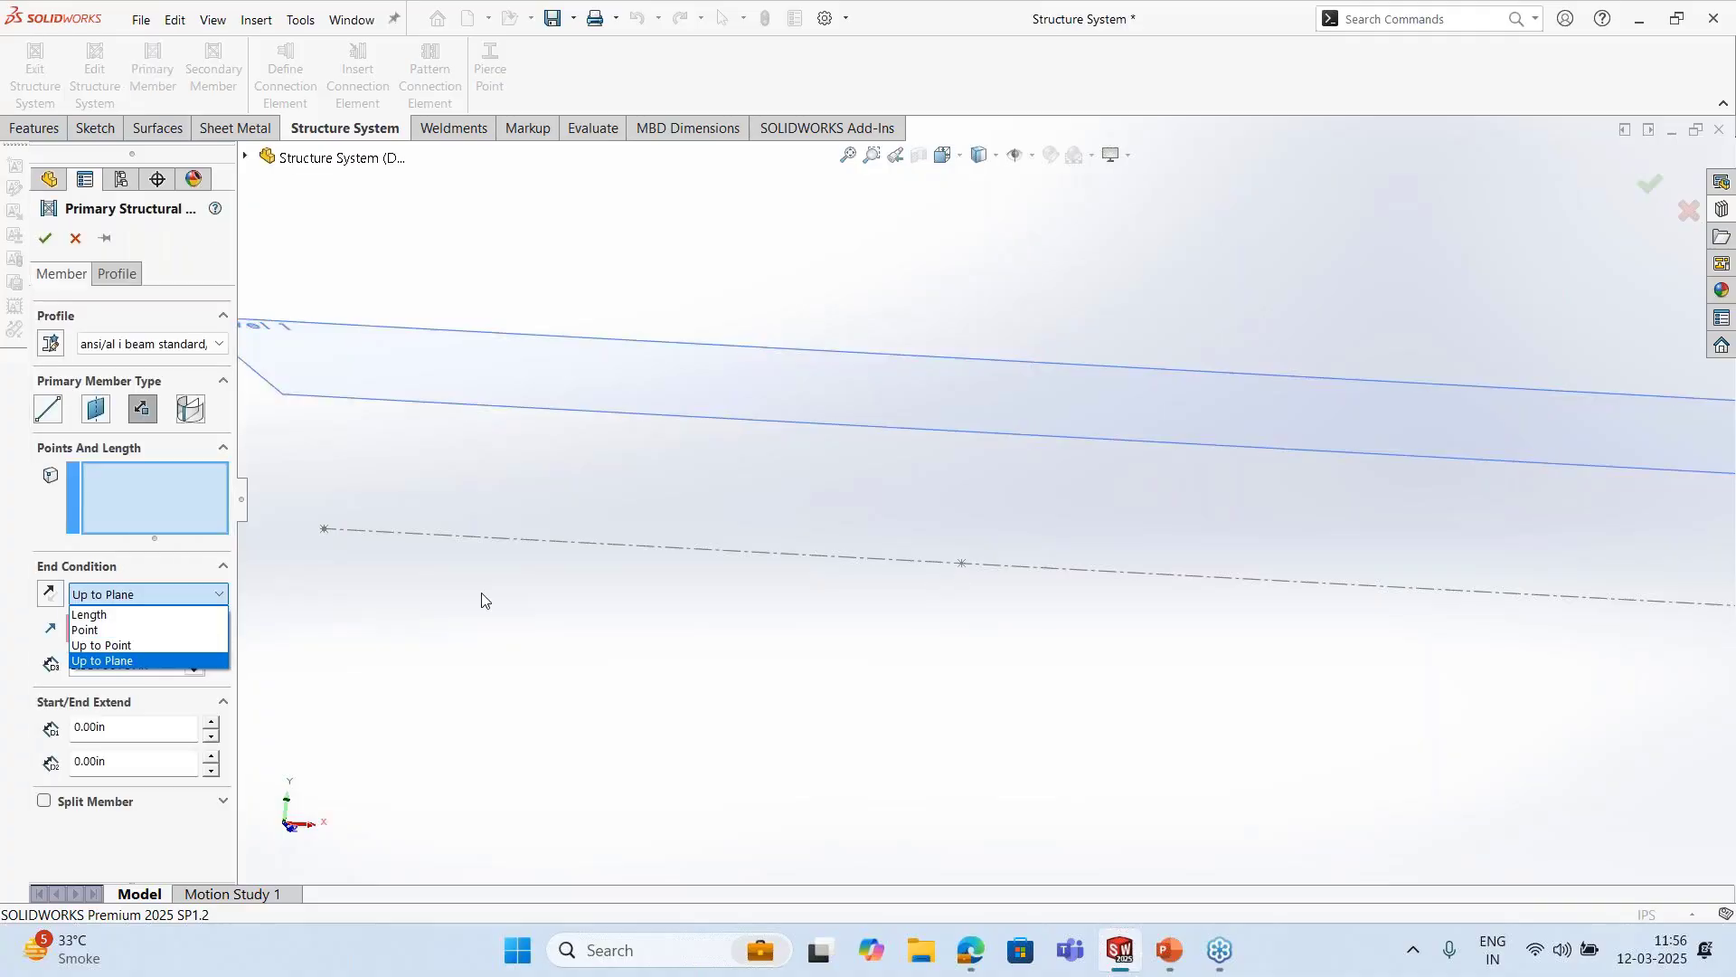
click(324, 529)
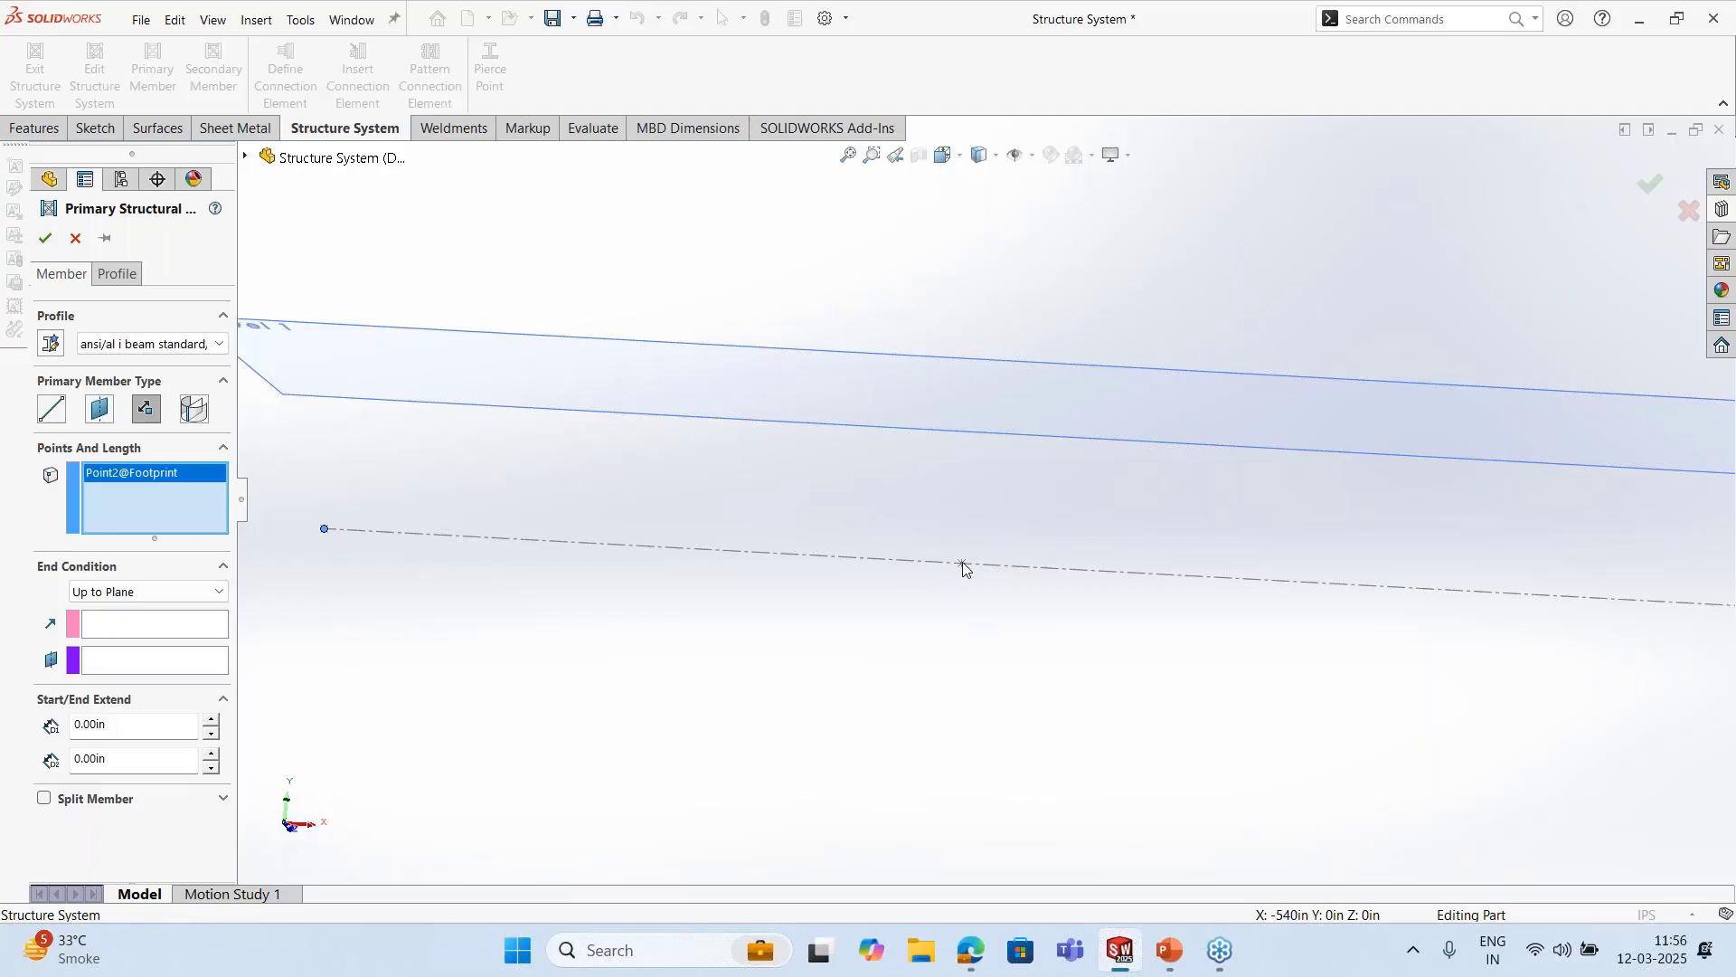
Set the Level 4 plane as the member's end plane and create the member
scroll(956, 568, up, 3)
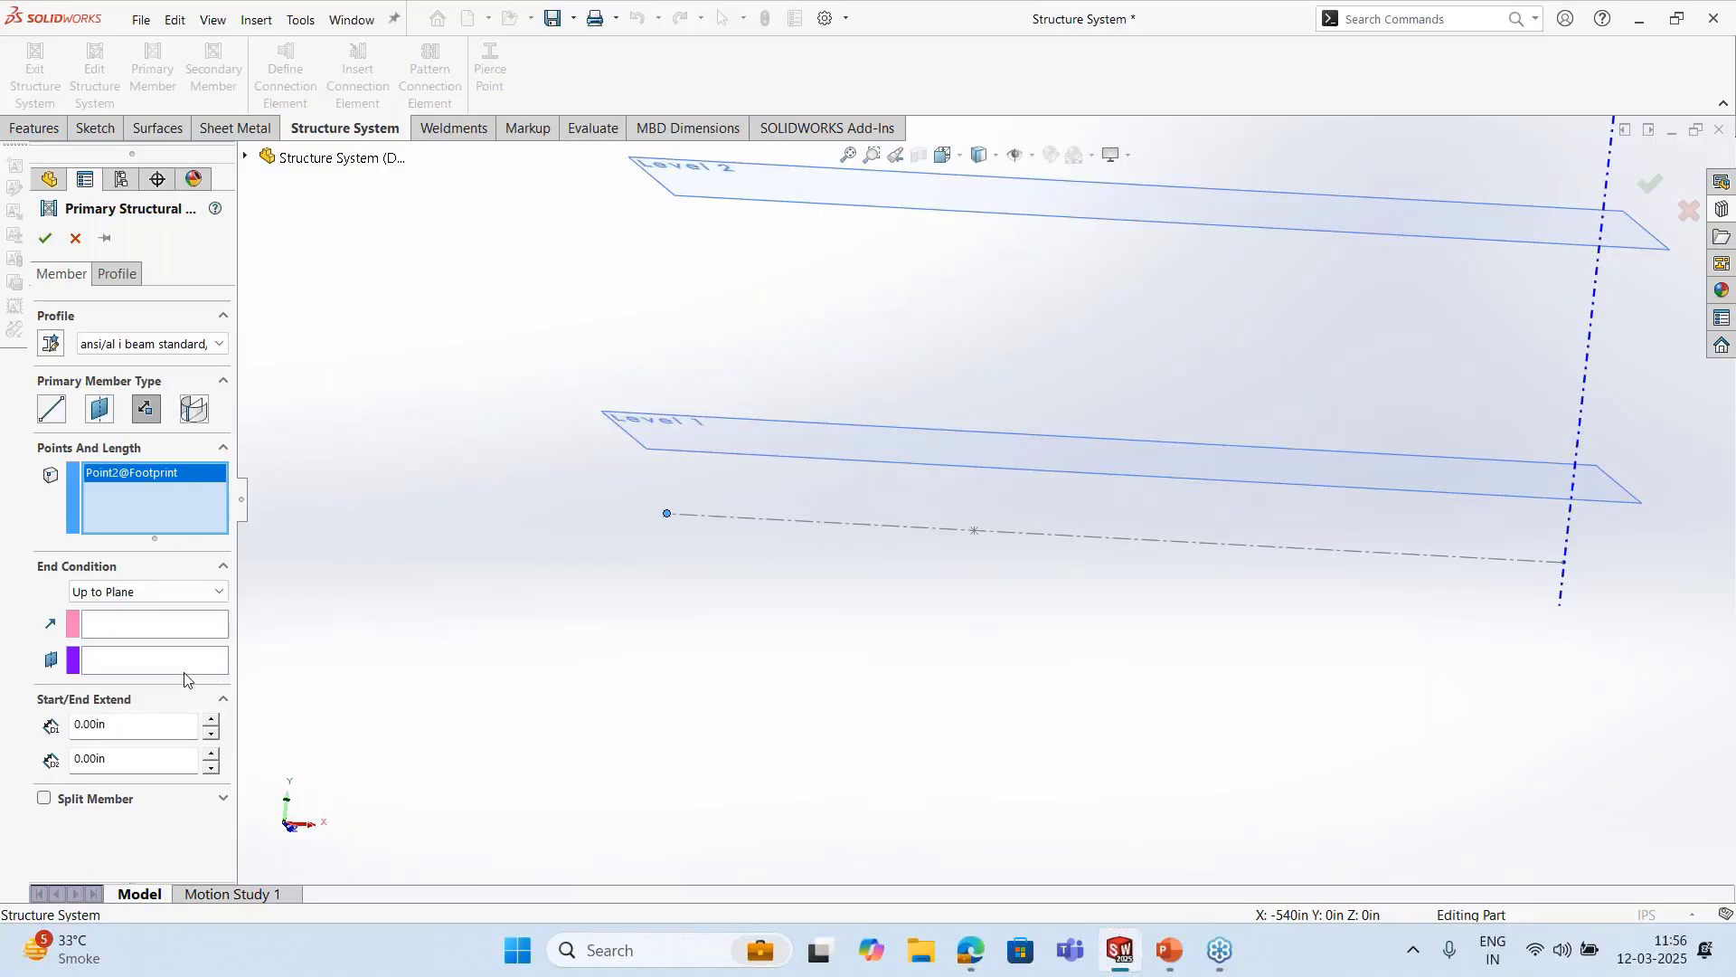
scroll(698, 469, up, 5)
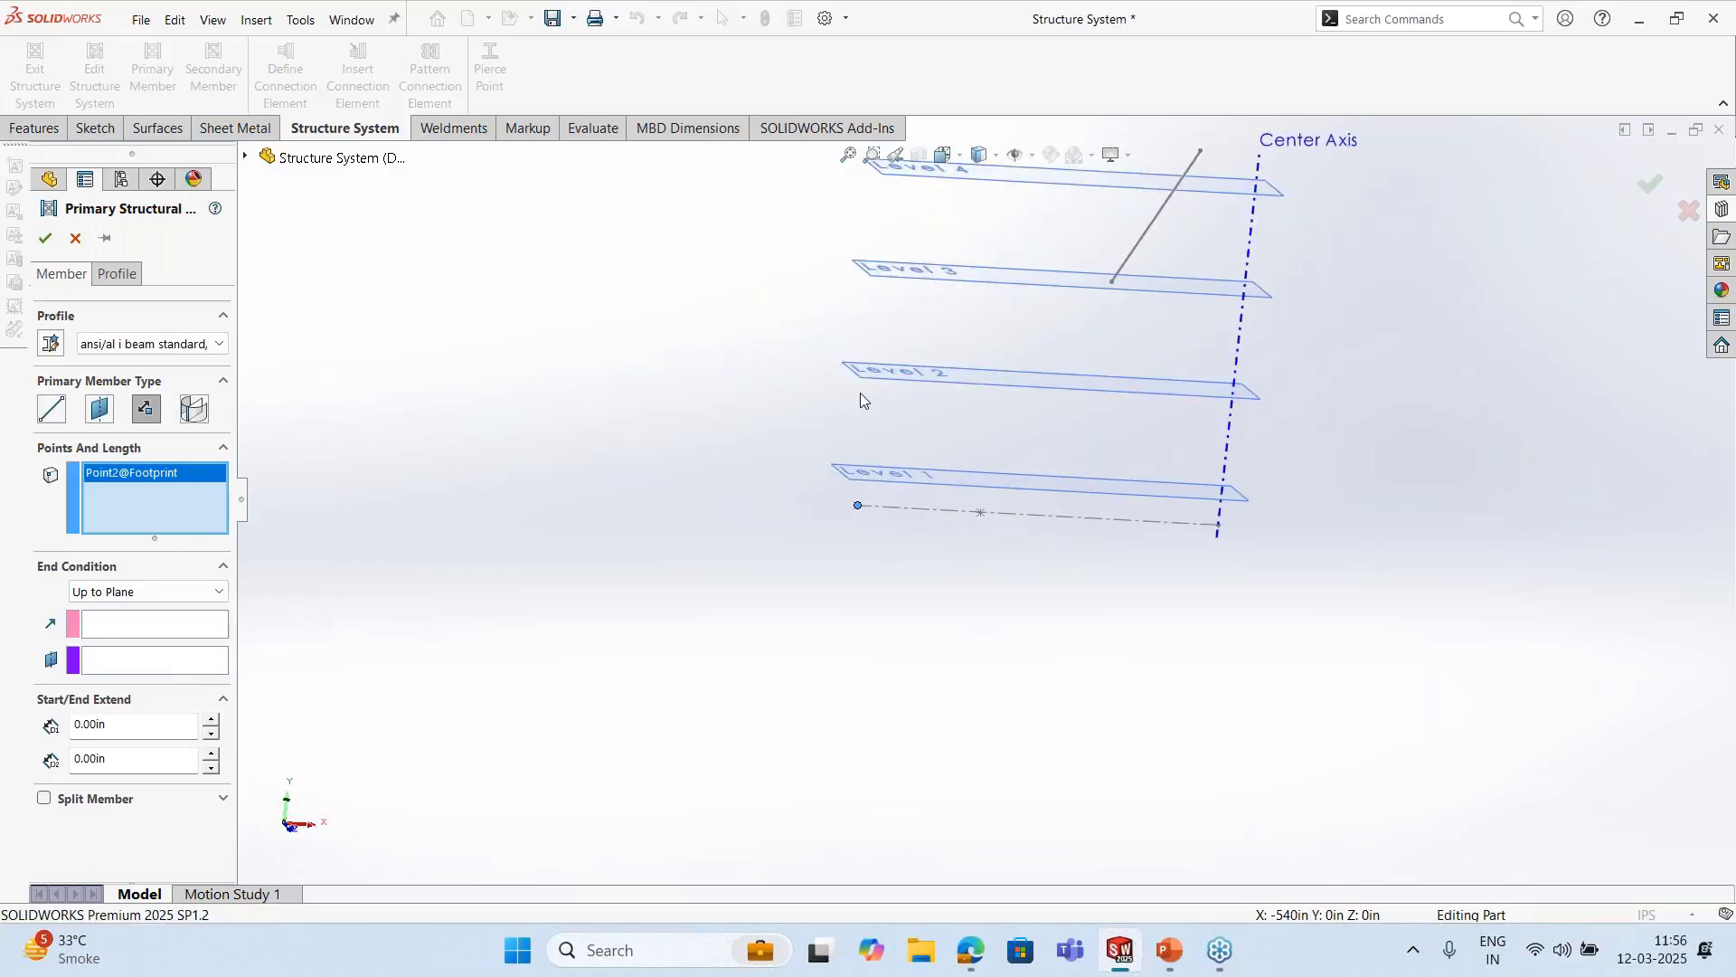
scroll(987, 499, up, 3)
middle_drag(860, 392, 904, 425)
scroll(953, 376, down, 5)
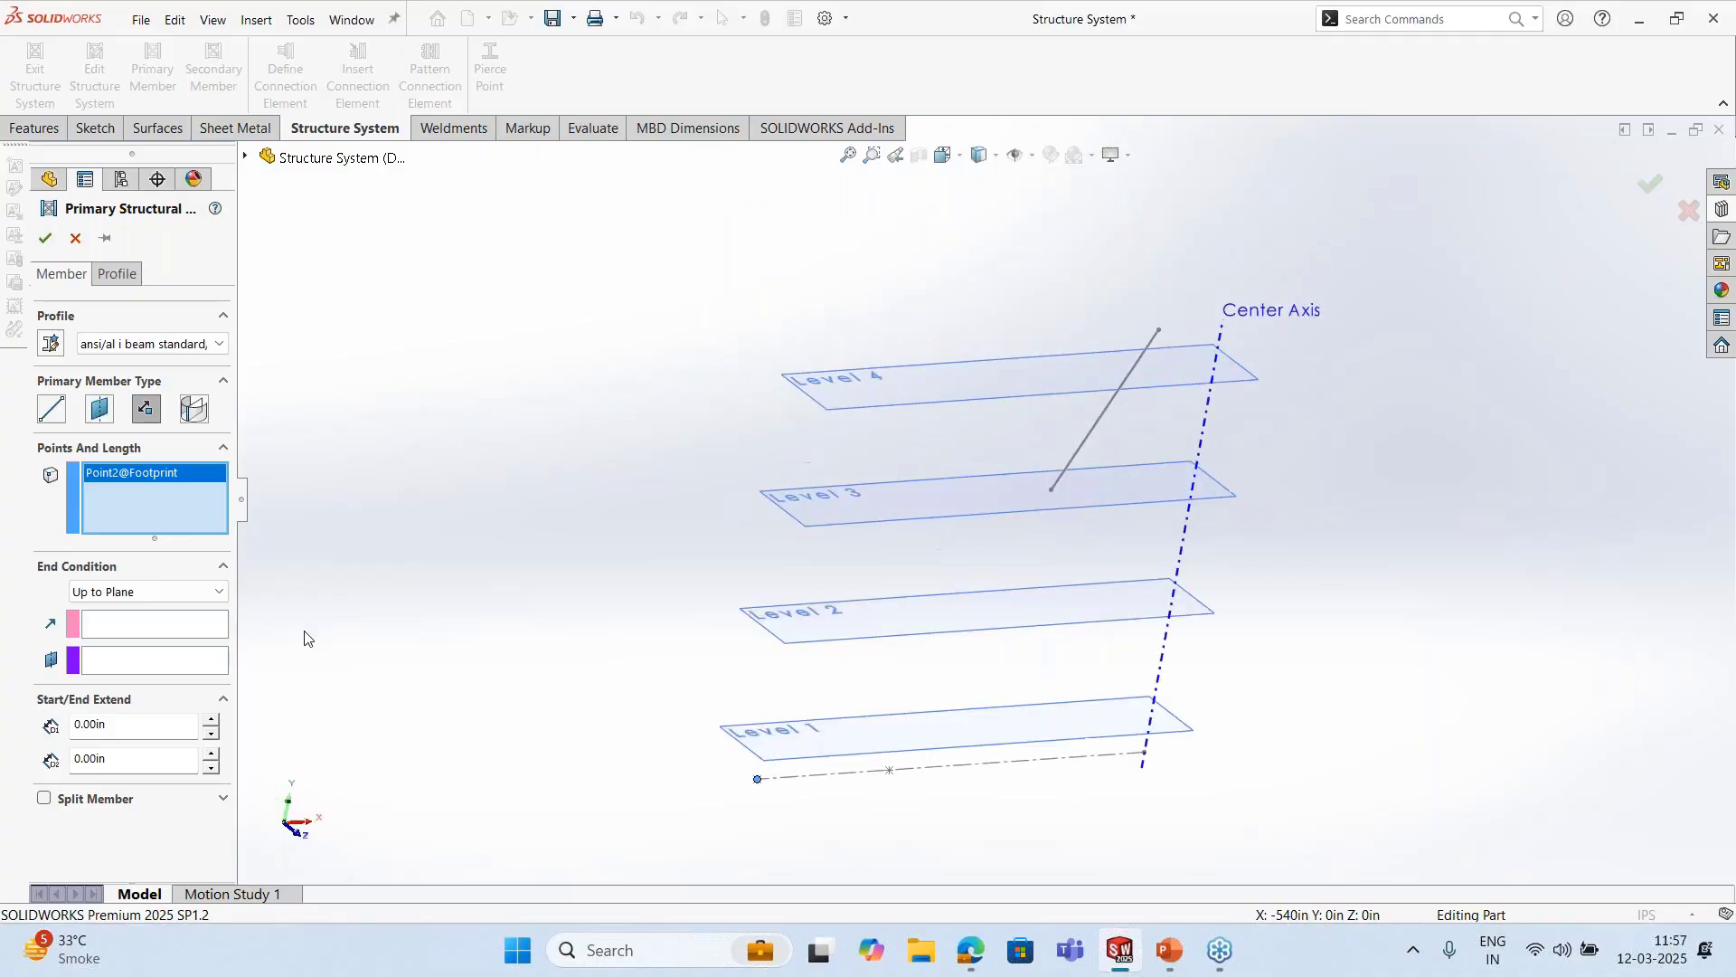
click(150, 661)
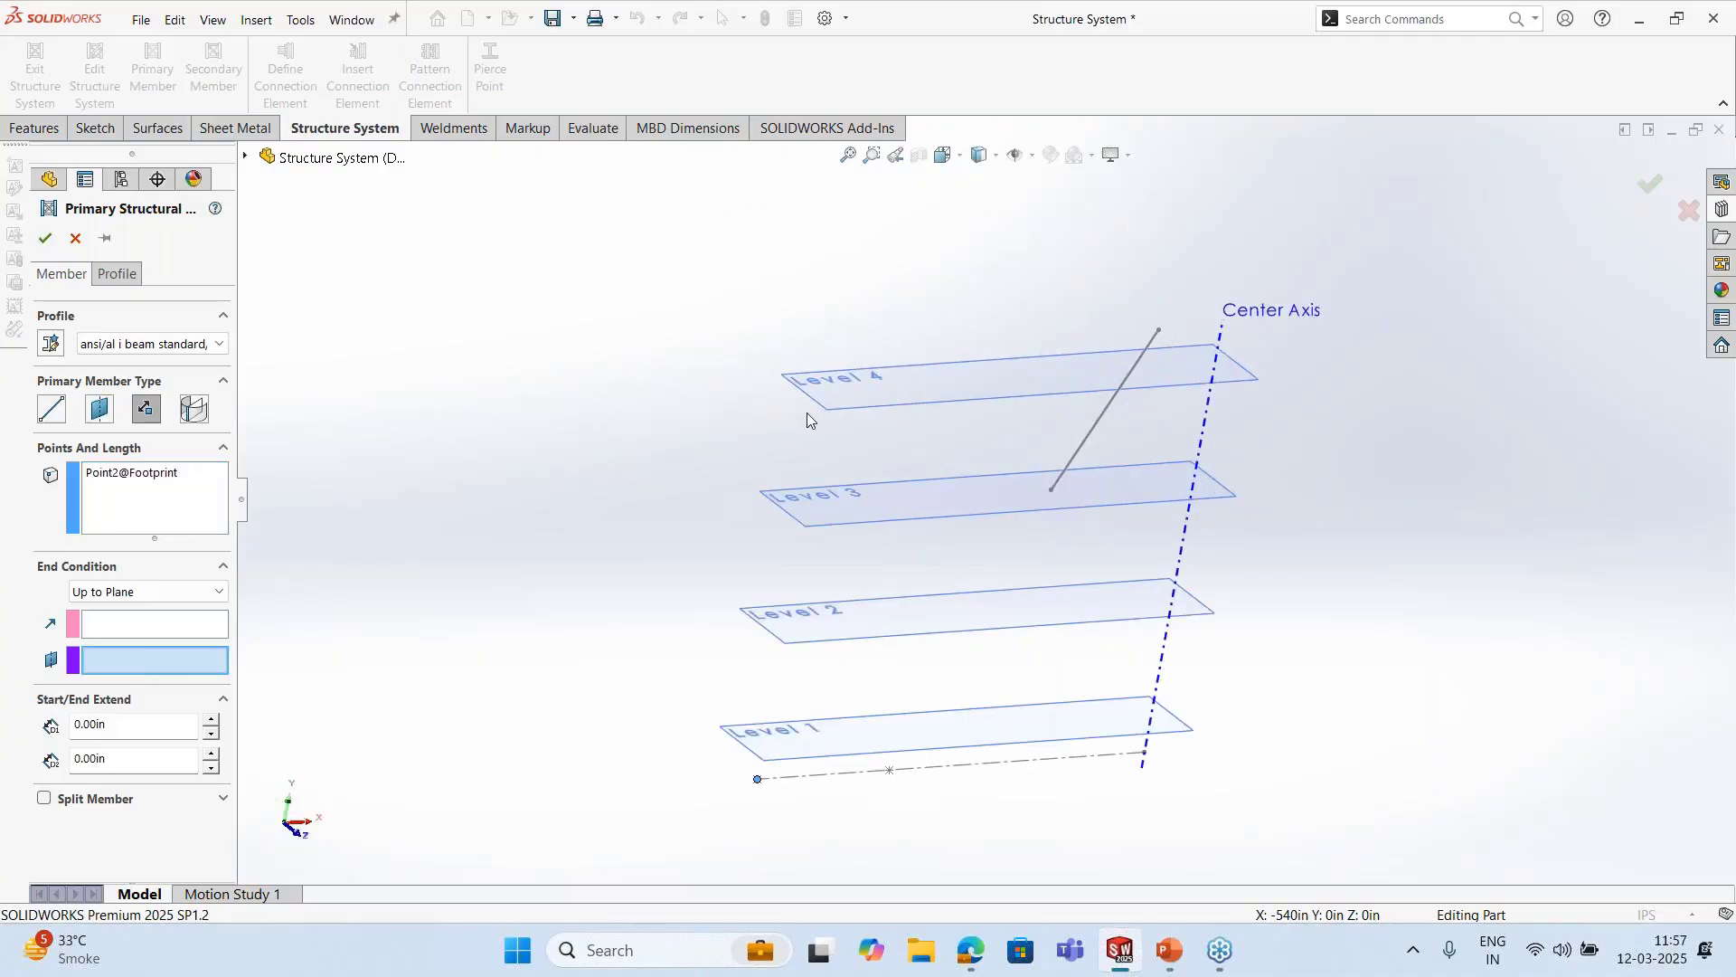
click(872, 389)
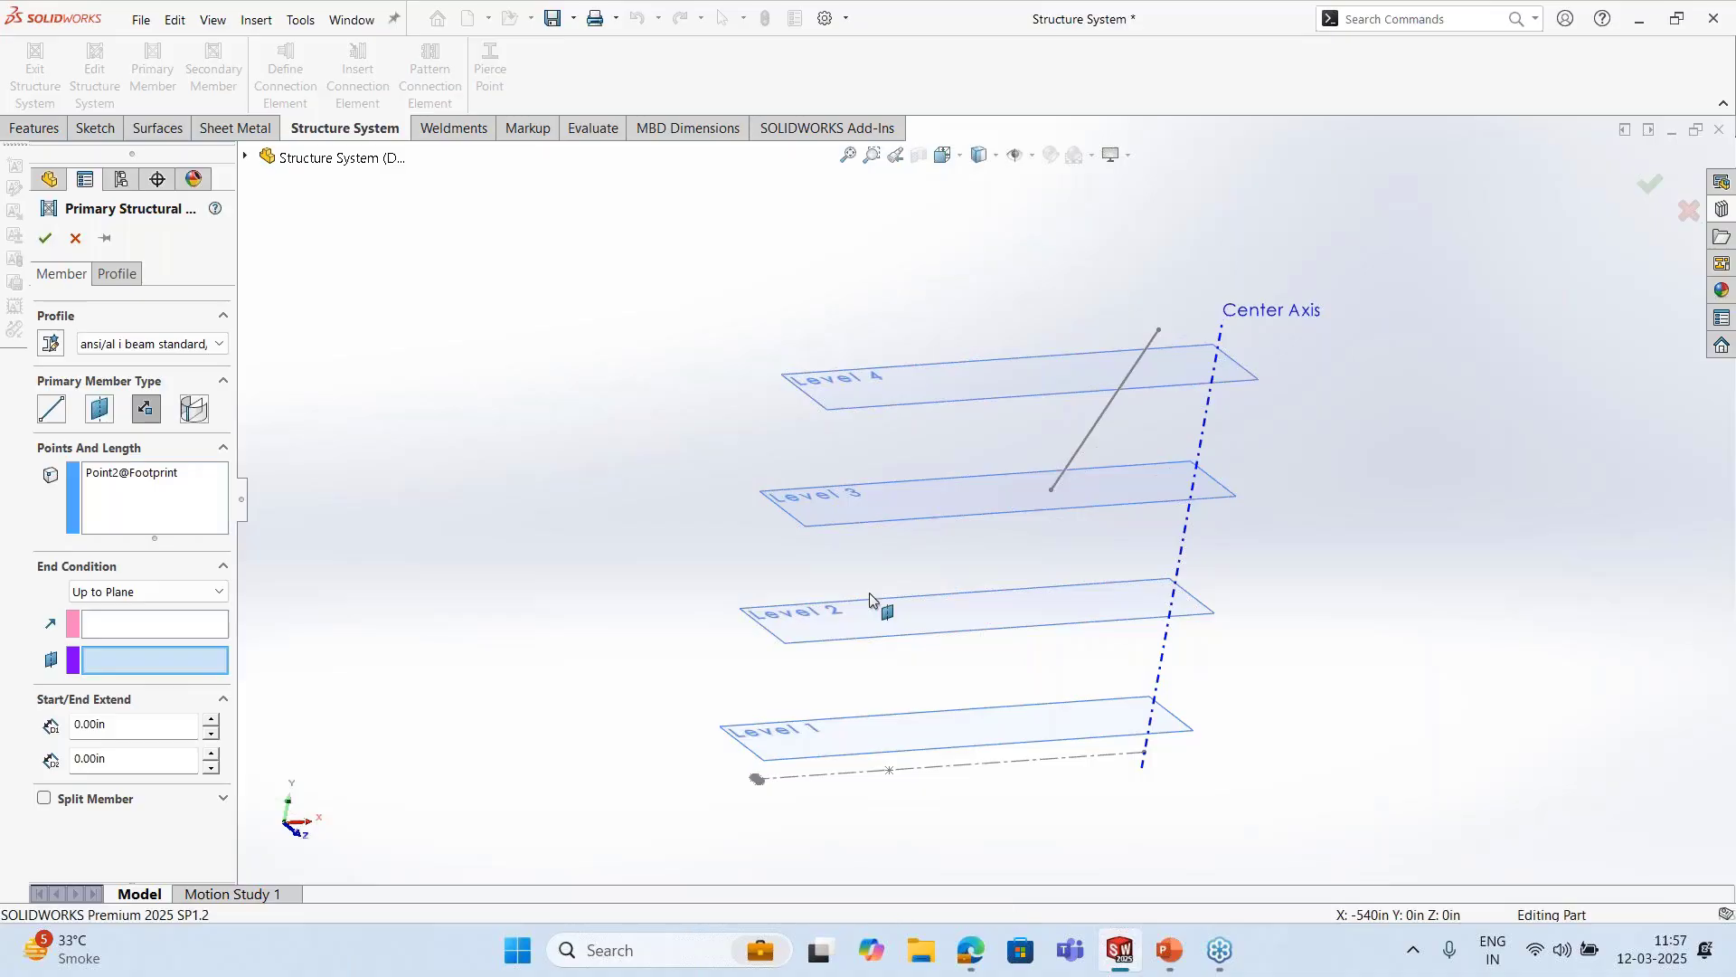
middle_drag(905, 606, 826, 523)
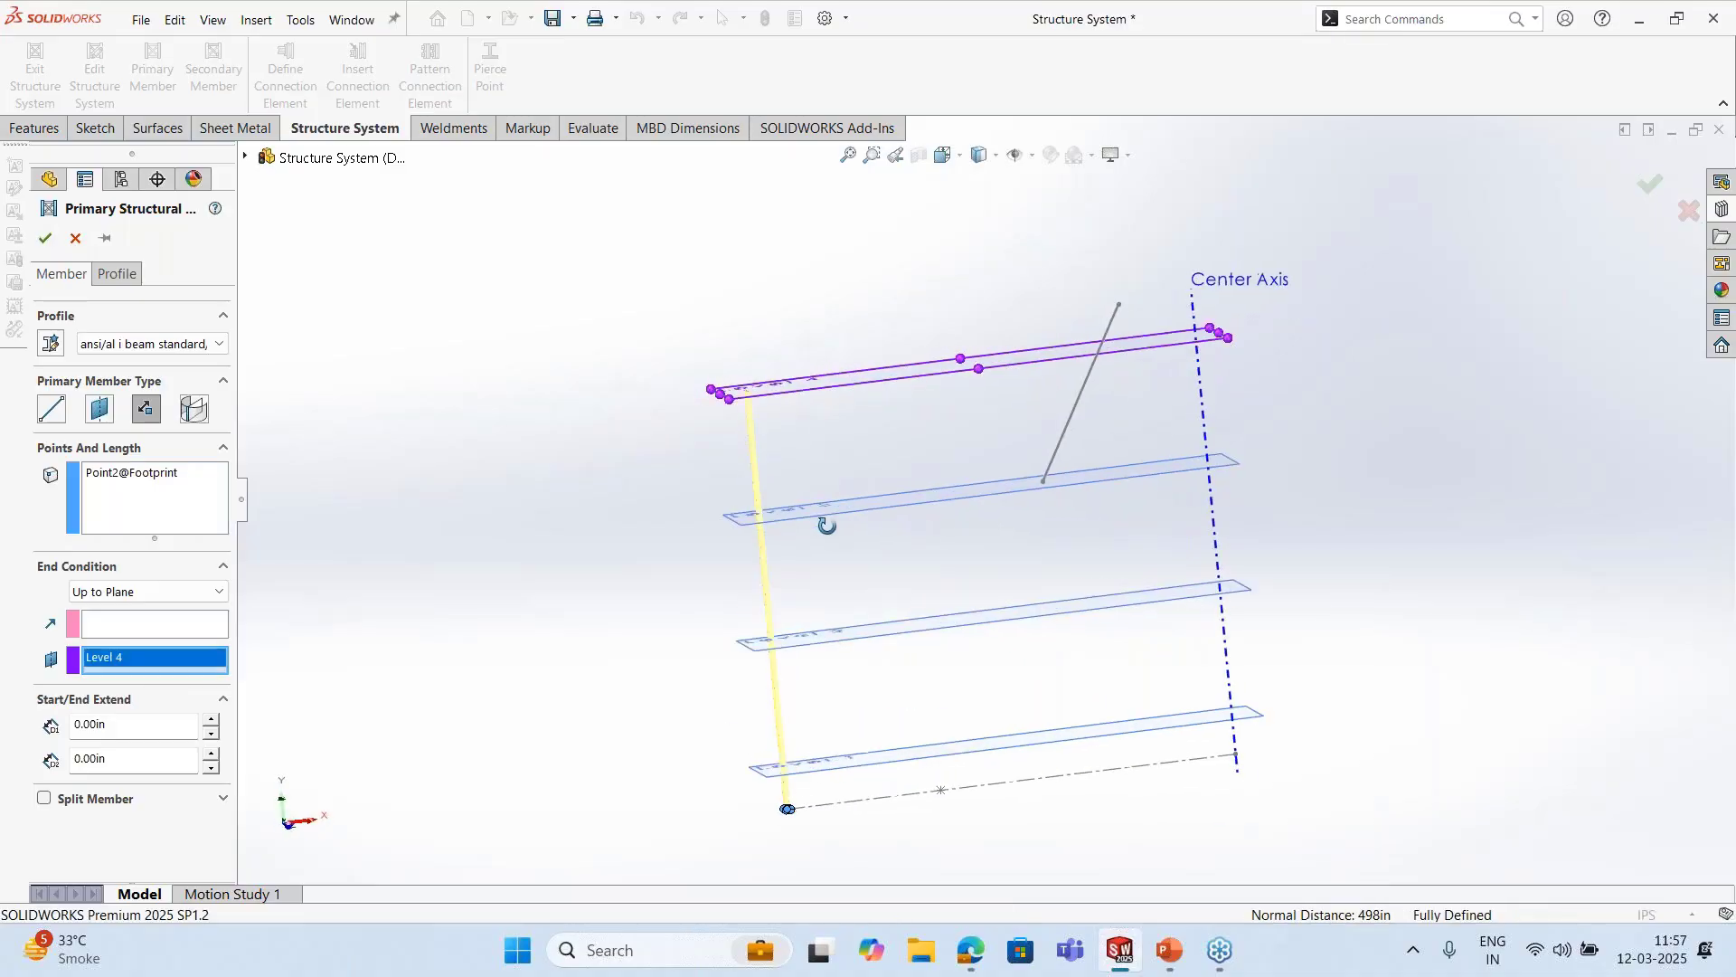
scroll(910, 554, down, 2)
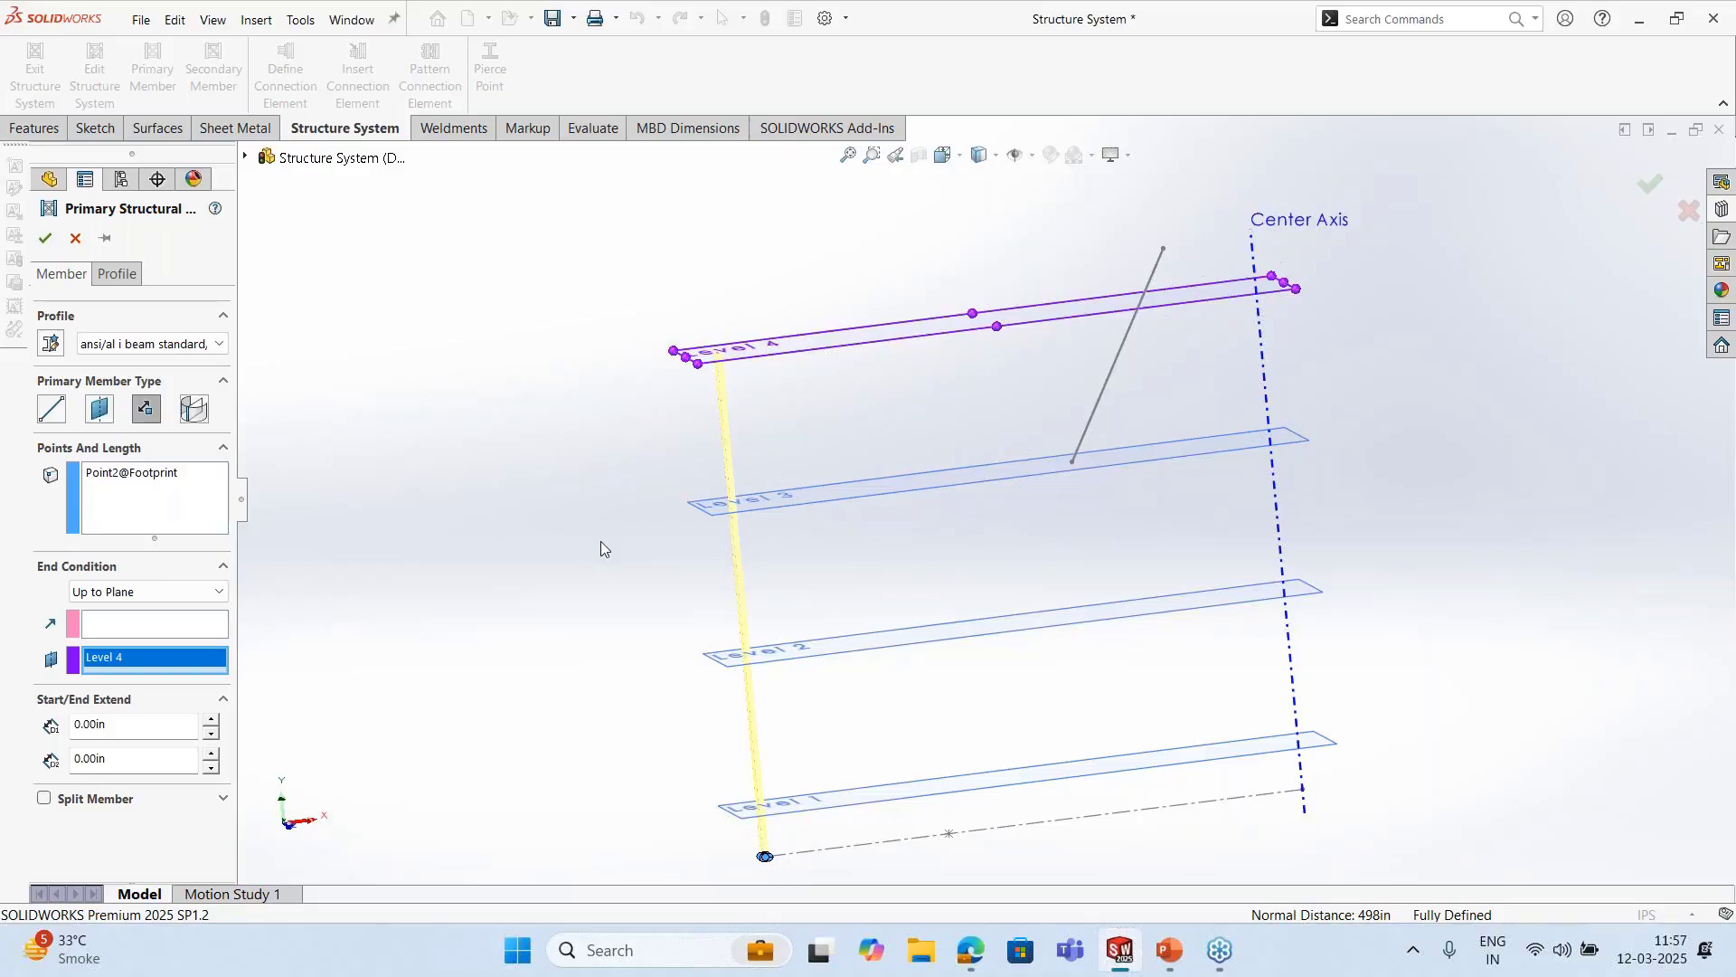
click(46, 242)
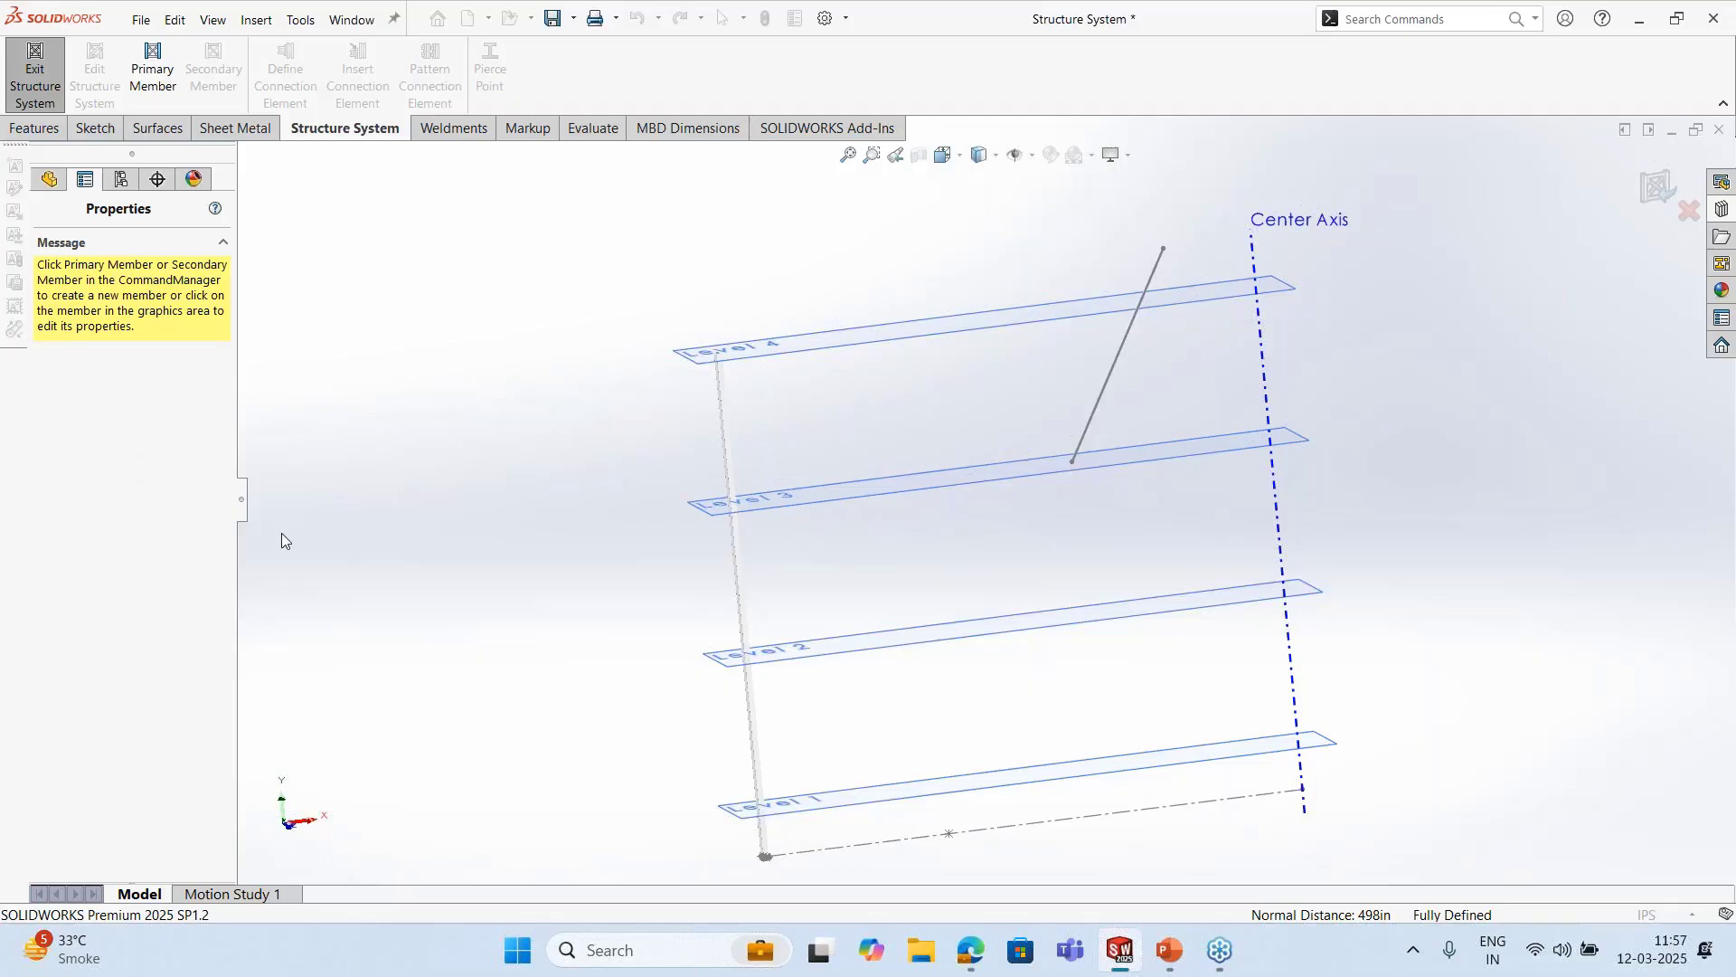
Switch to the PowerPoint slide show with the Weldment and Structure slide
key(alt+Tab)
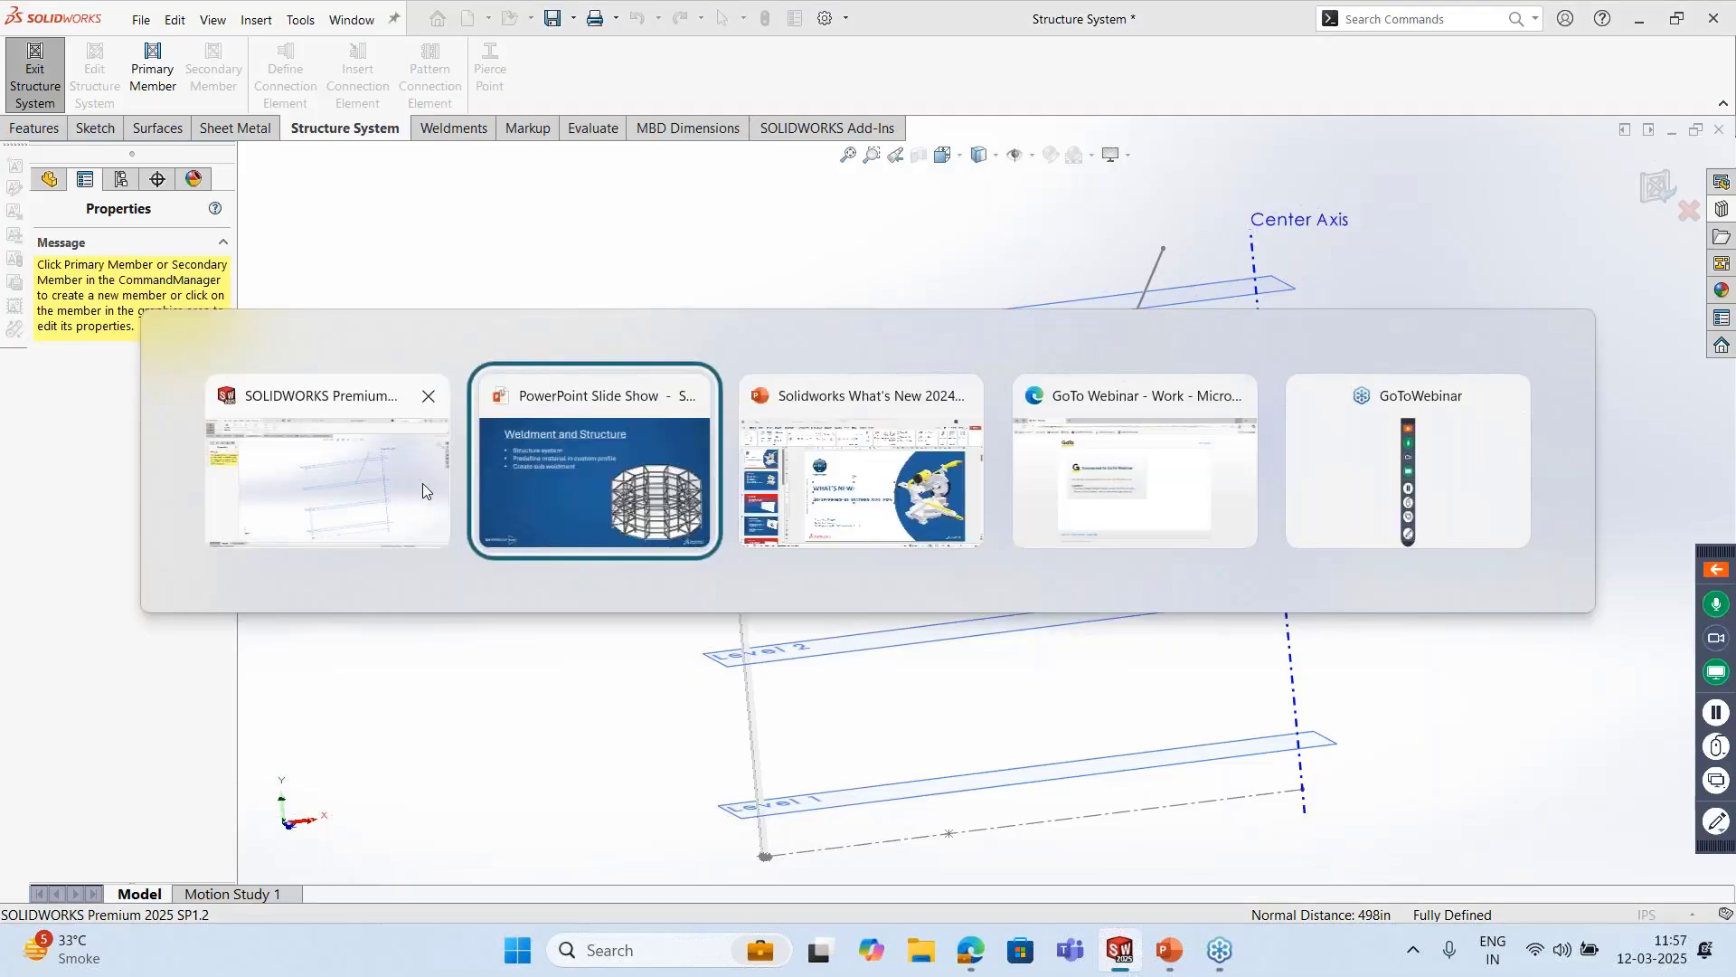
click(504, 489)
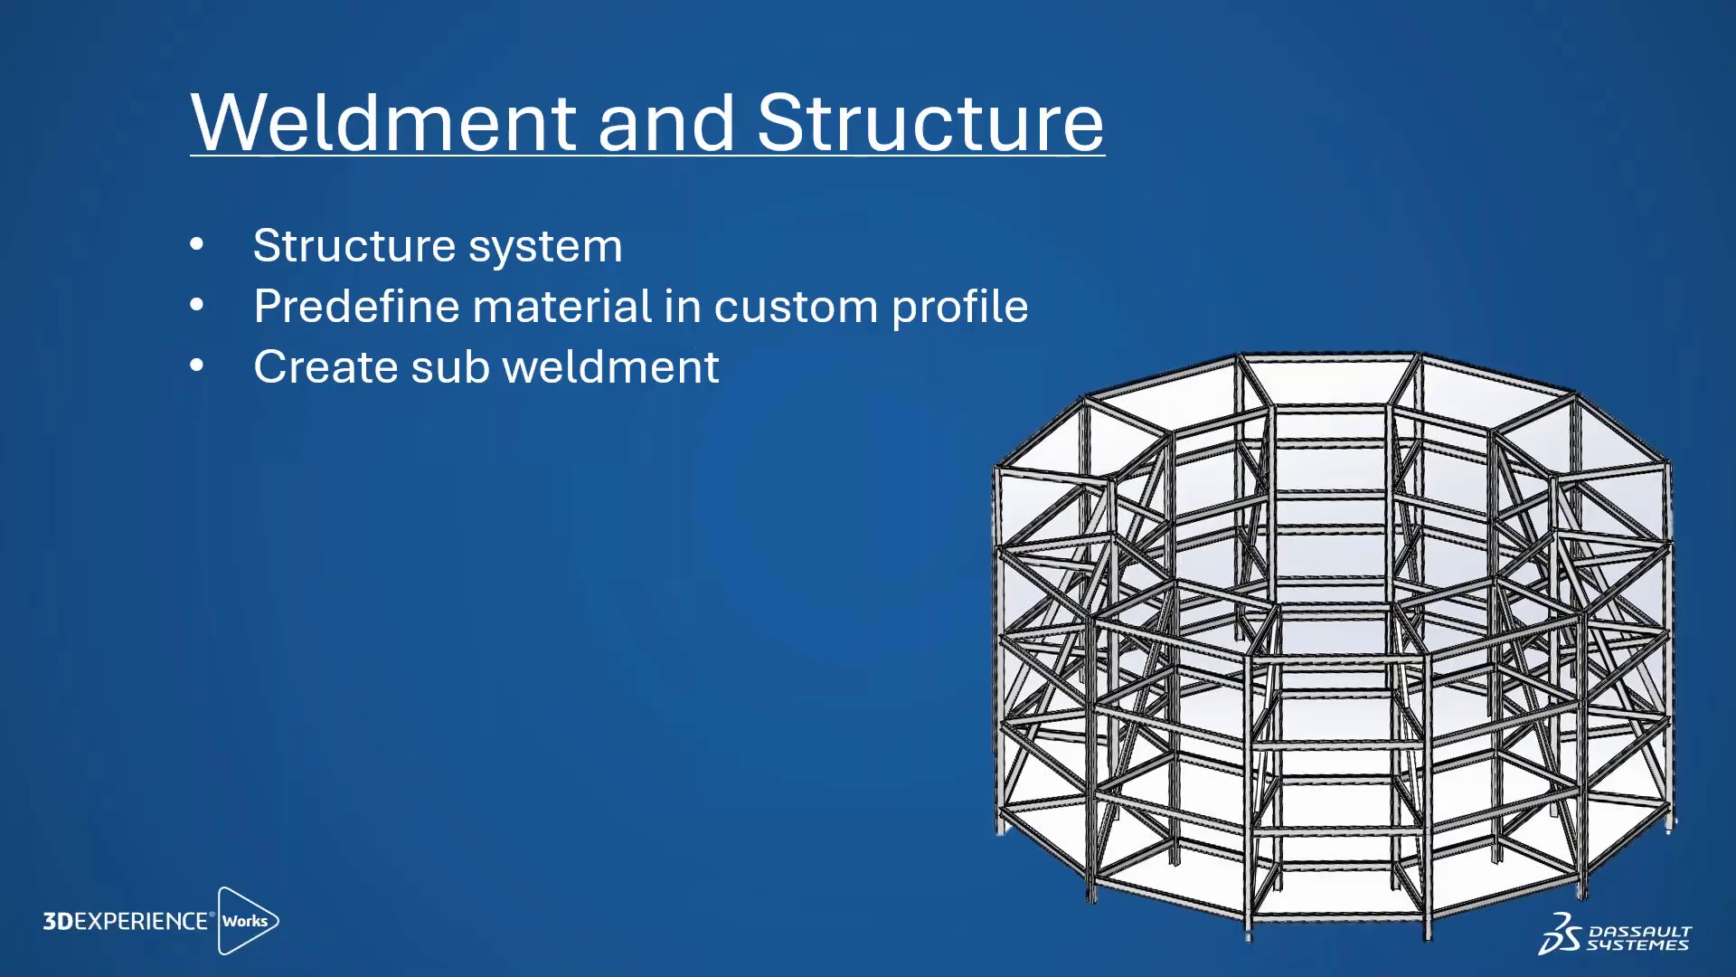